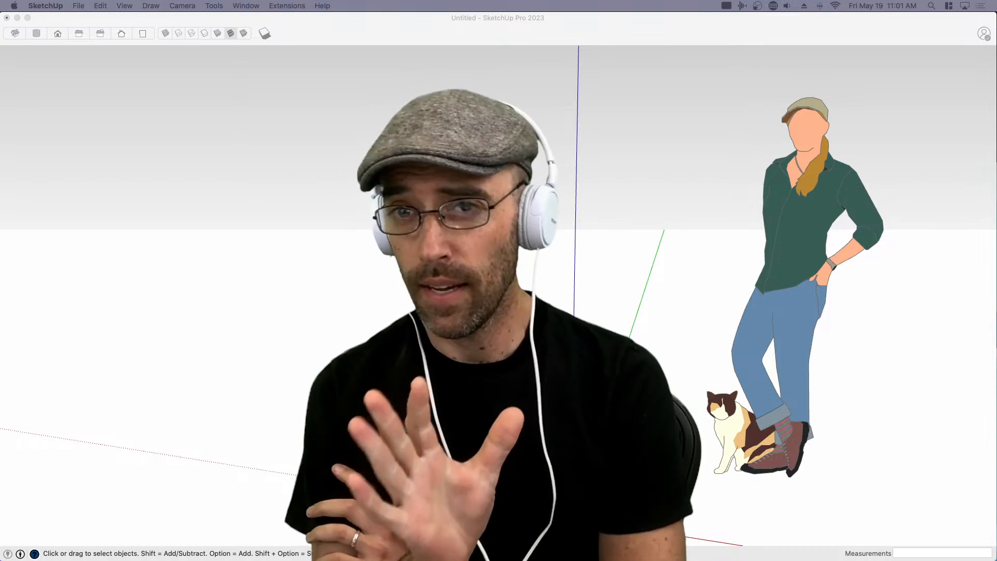
click(650, 136)
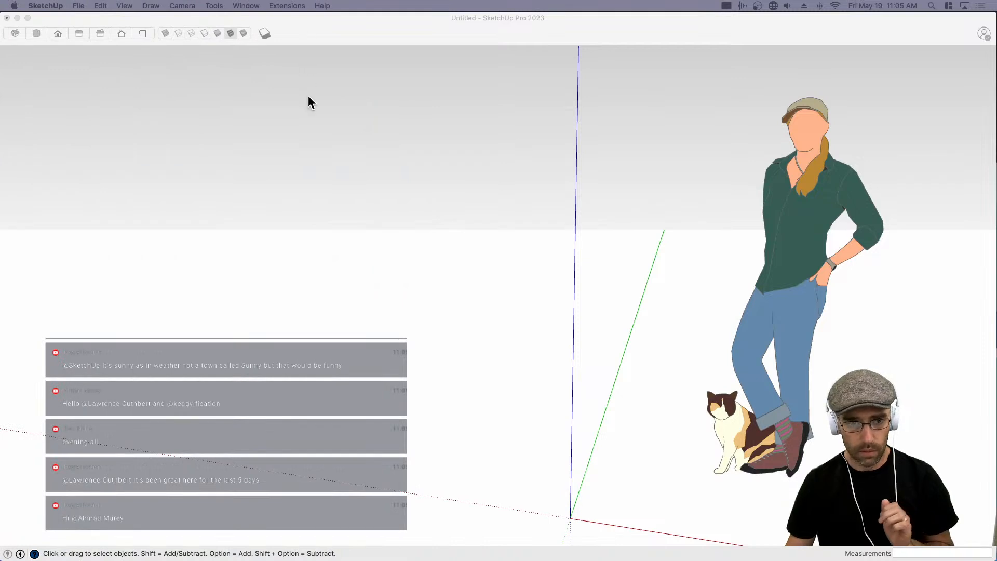
click(397, 215)
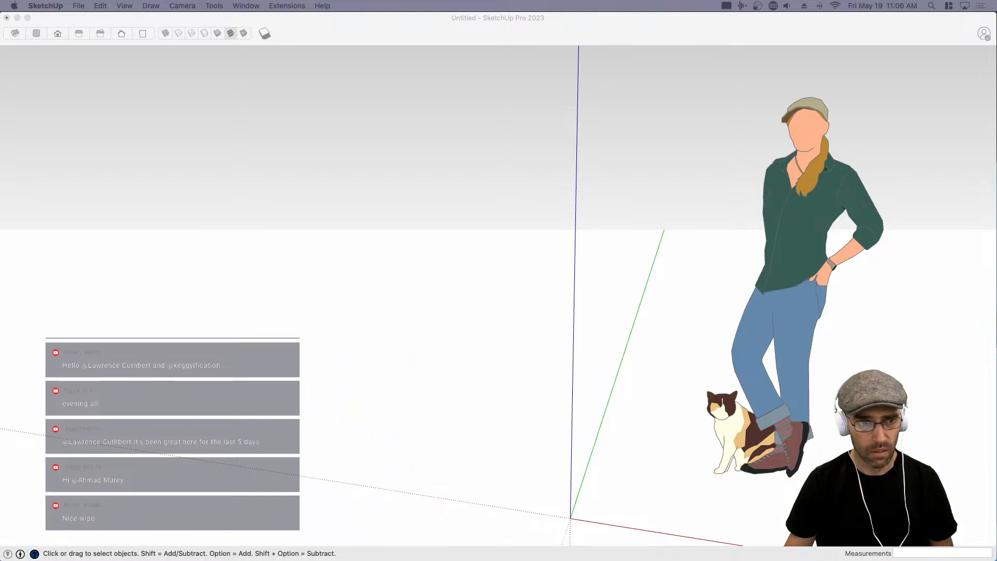
click(365, 169)
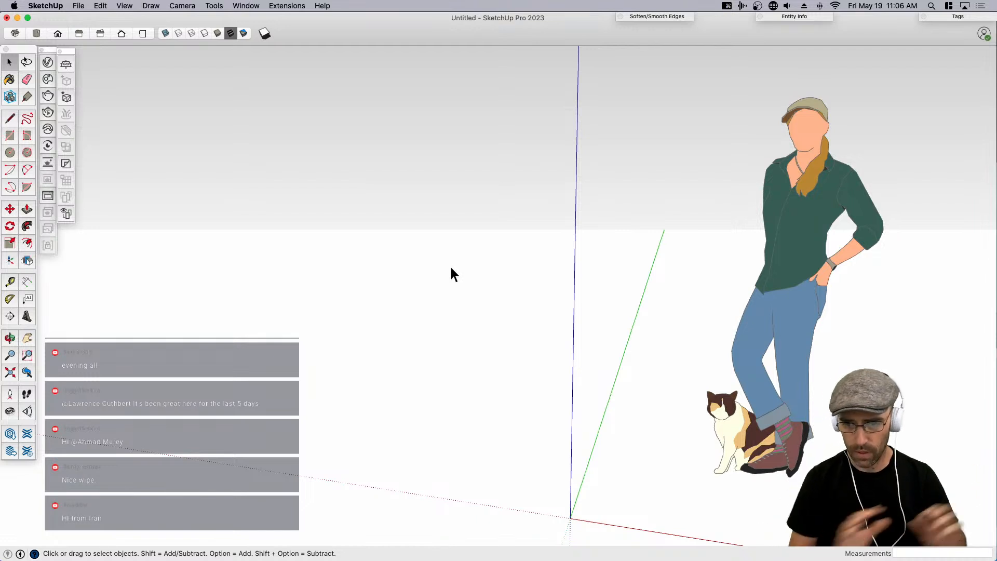
shift+middle_drag(490, 290, 462, 281)
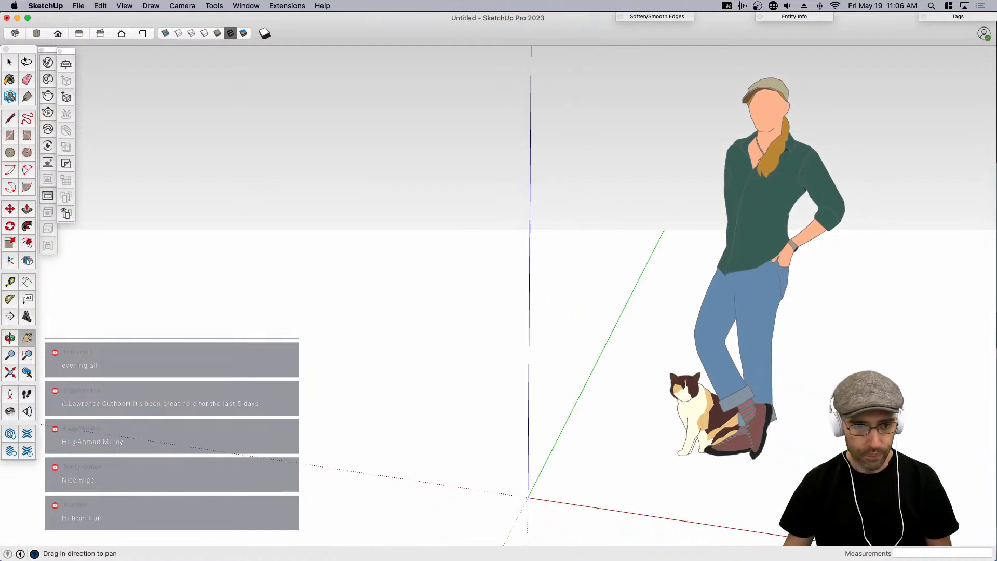
Switch to the 230519_Plants fm Scratch folder in Finder and view the poppy reference photos IMG_8815.jpg and IMG_8817.jpg.
key(super+Tab)
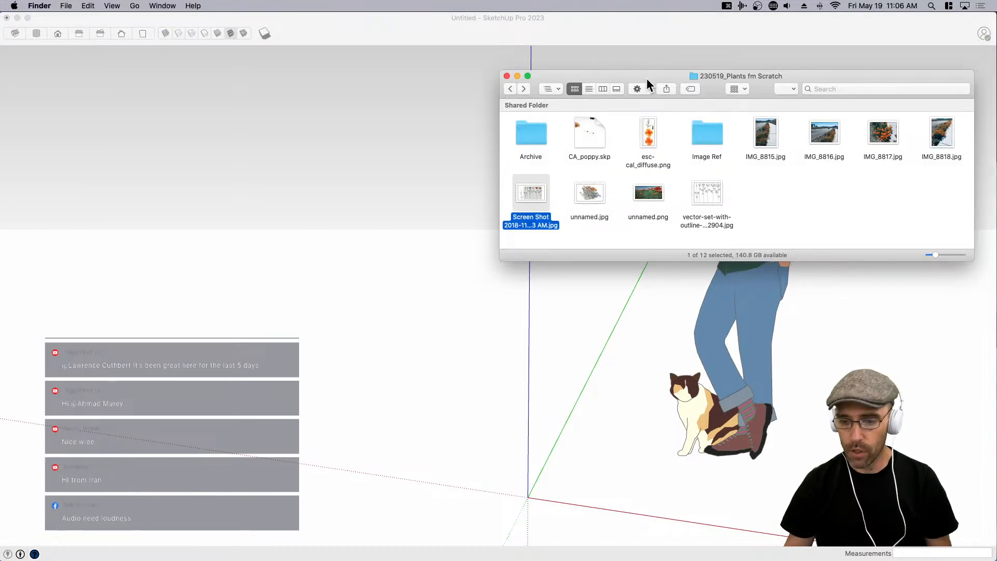
drag(660, 77, 320, 128)
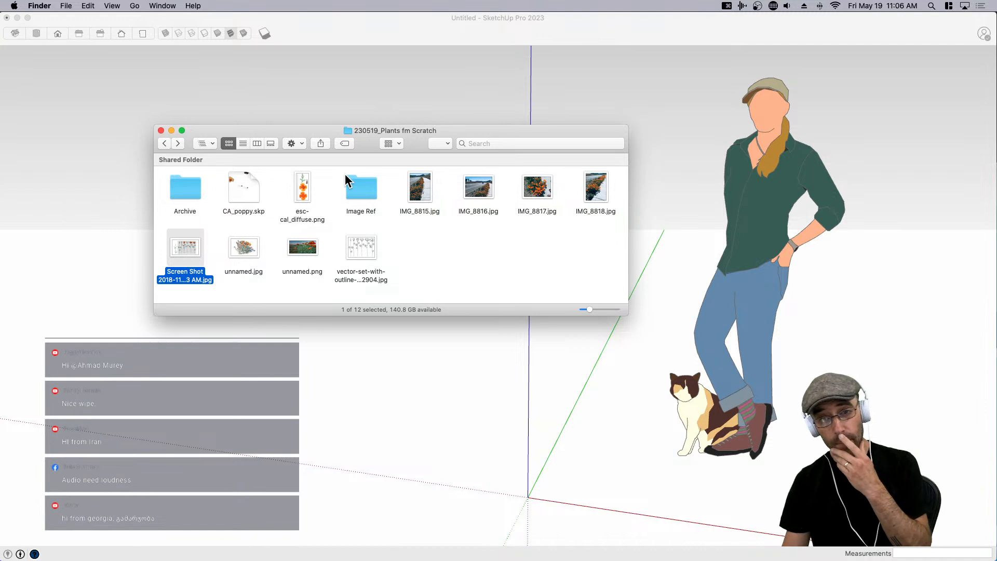
click(399, 230)
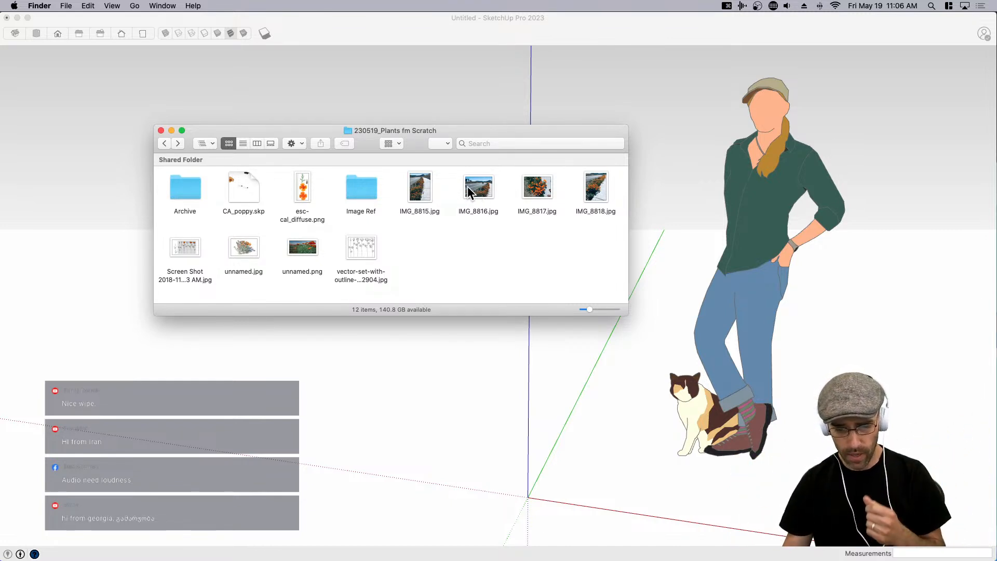
double_click(428, 188)
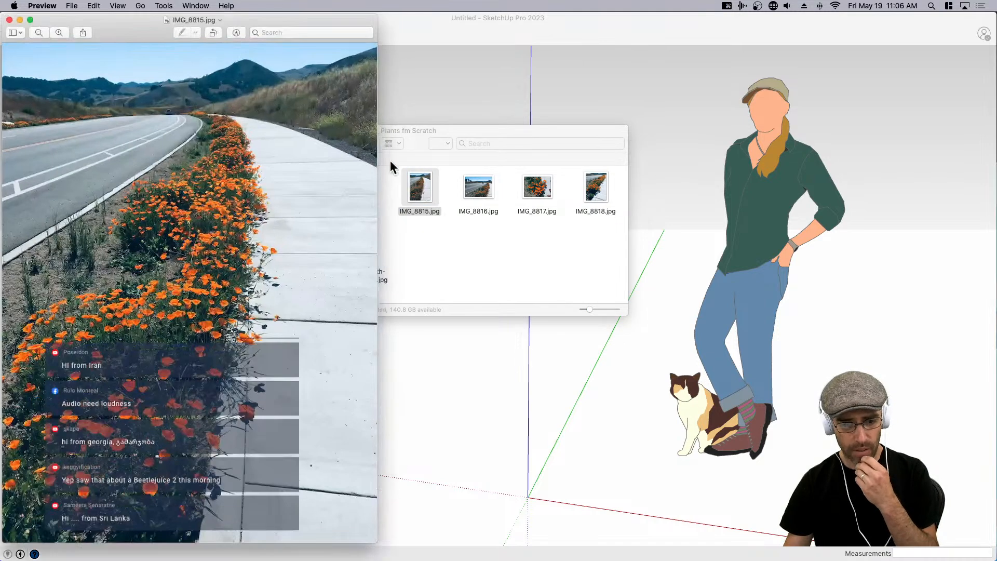
drag(152, 39, 445, 37)
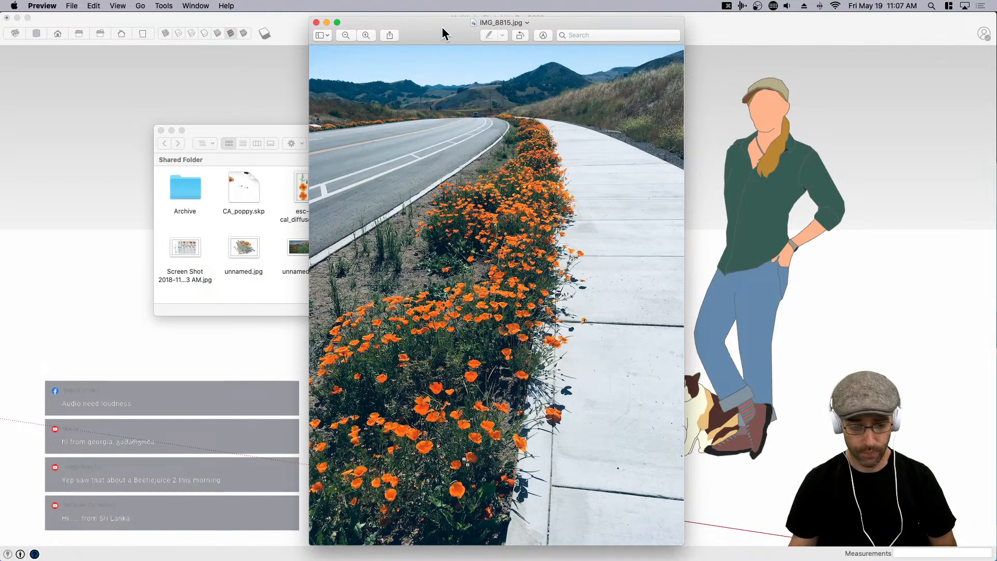
click(317, 23)
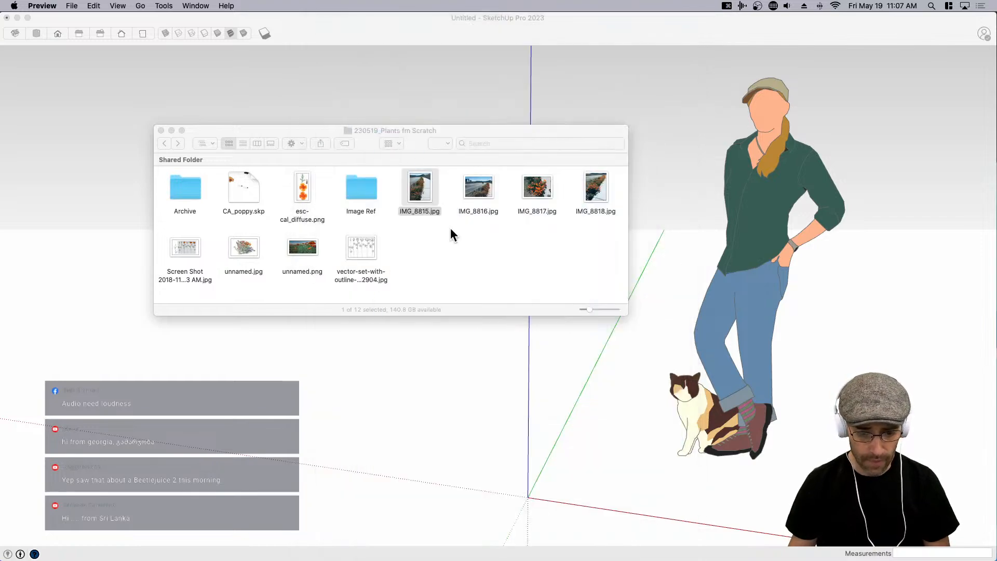
double_click(541, 186)
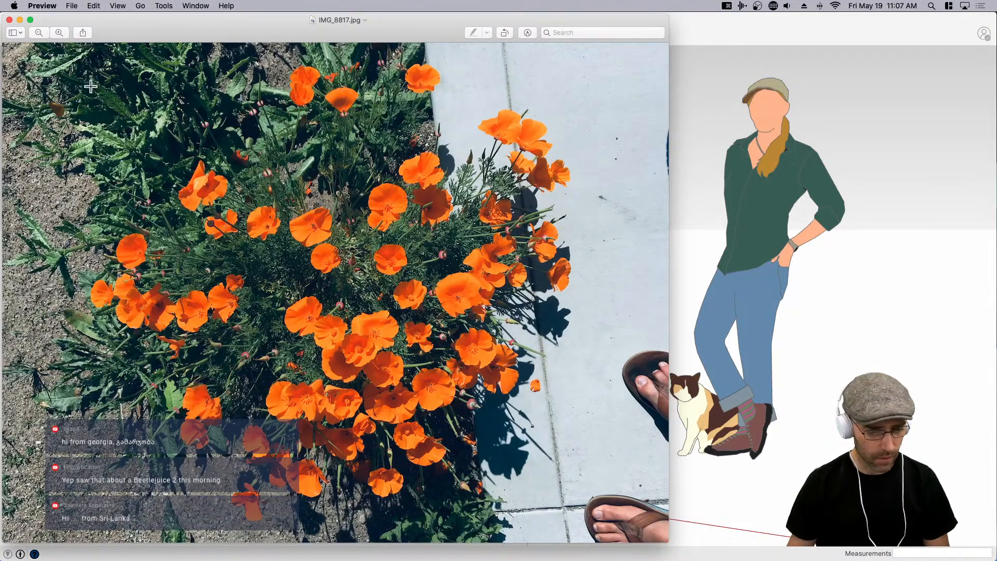
click(9, 20)
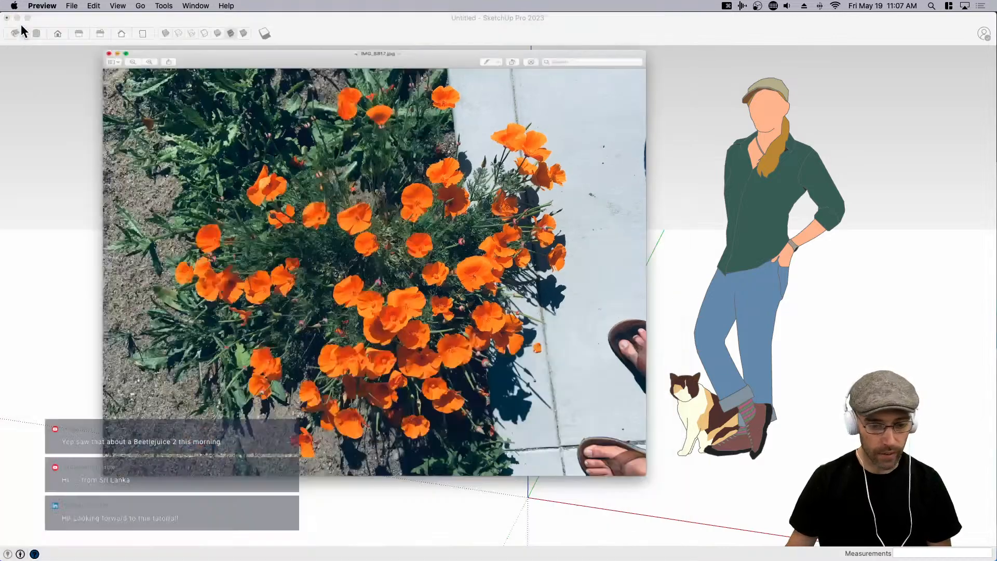
click(479, 237)
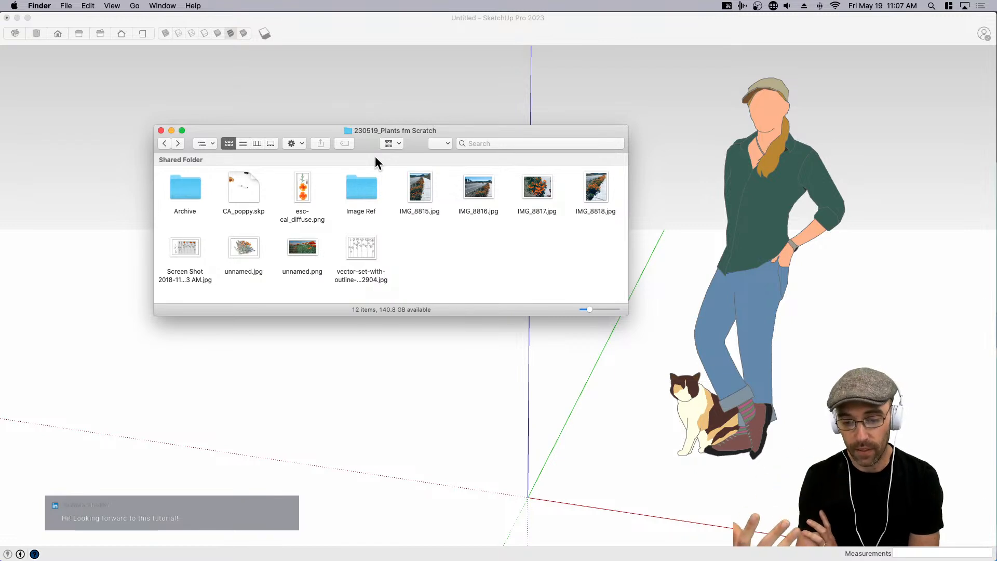
Import esc-cal_diffuse.png from the Finder folder into the SketchUp model as an image lying on the ground beside the scale figure.
click(300, 192)
drag(455, 131, 412, 109)
scroll(519, 308, down, 2)
click(465, 347)
key(h)
drag(466, 348, 378, 342)
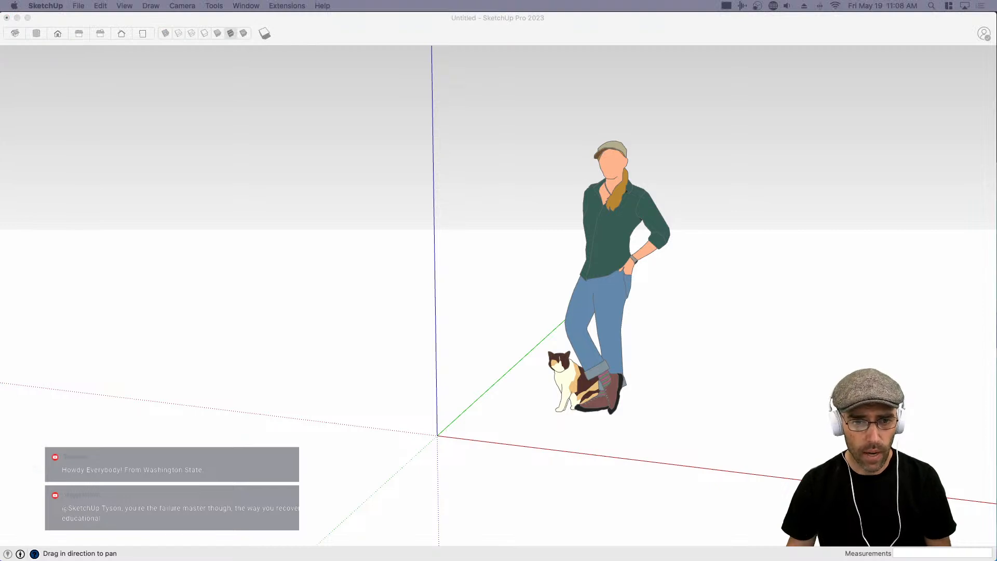
drag(496, 323, 649, 436)
click(644, 449)
middle_drag(692, 403, 724, 426)
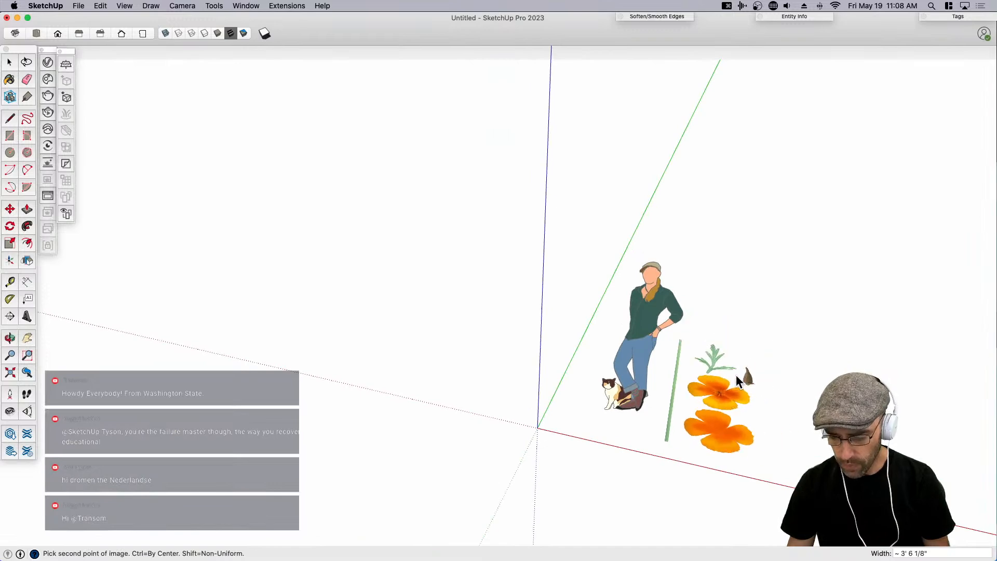
click(844, 314)
Switch to Finder and view the source file esc-cal_diffuse.png alongside the project folder.
key(super+Tab)
drag(406, 138, 404, 152)
double_click(280, 207)
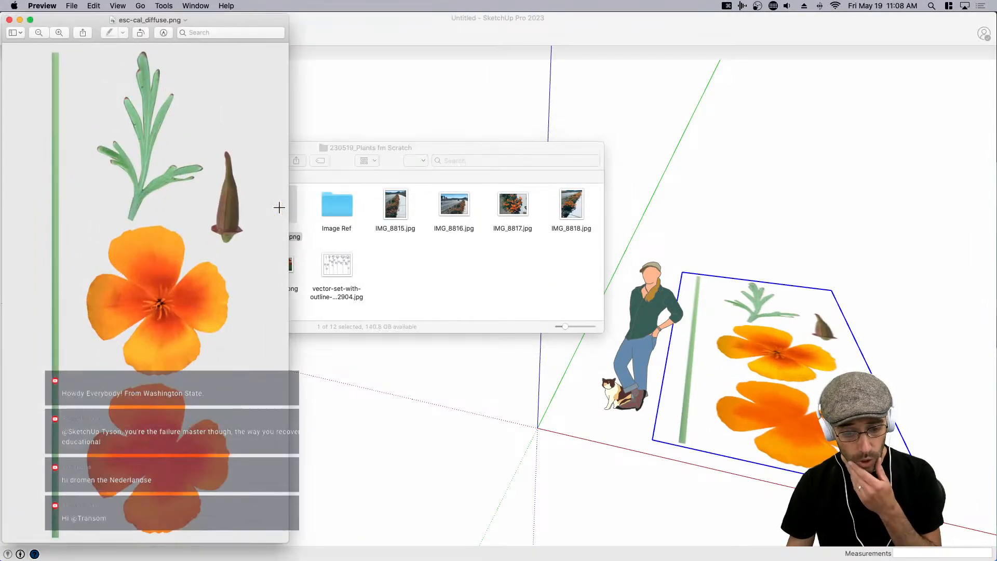
drag(361, 146, 538, 83)
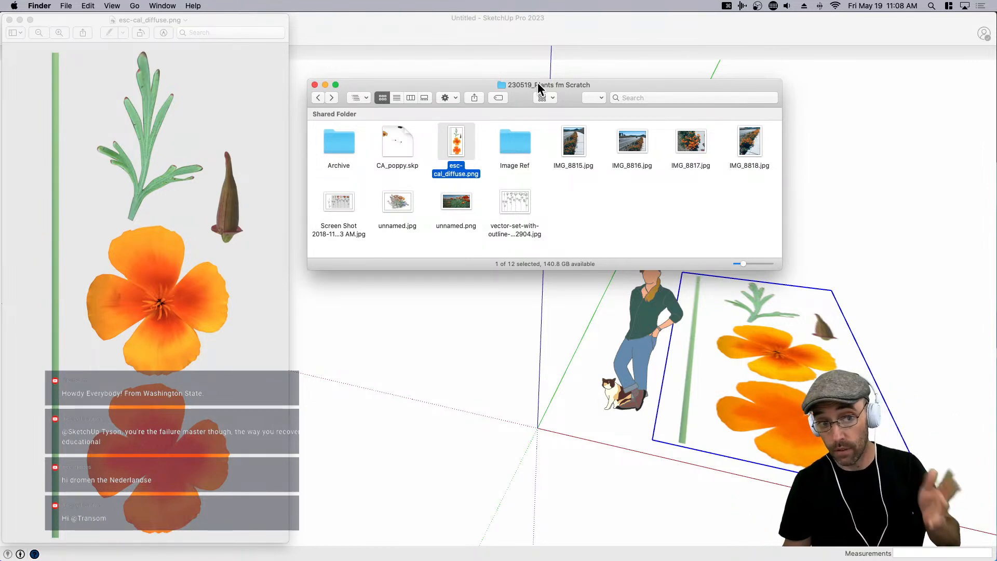
Examine IMG_8798.JPG and rhaphiolepis.png in the Image Ref folder as another plant example, closing all image previews when finished.
double_click(516, 147)
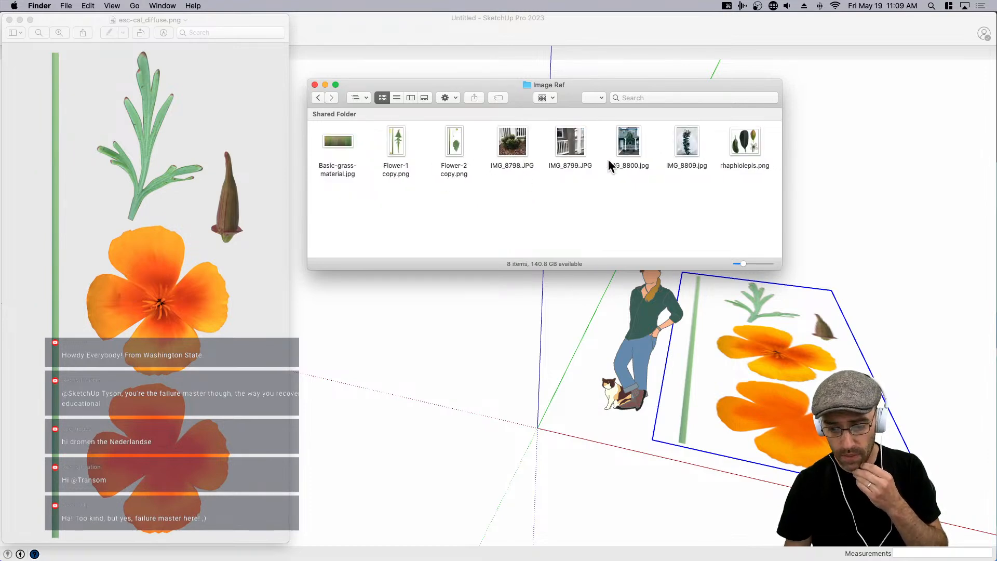
double_click(519, 144)
drag(251, 30, 425, 33)
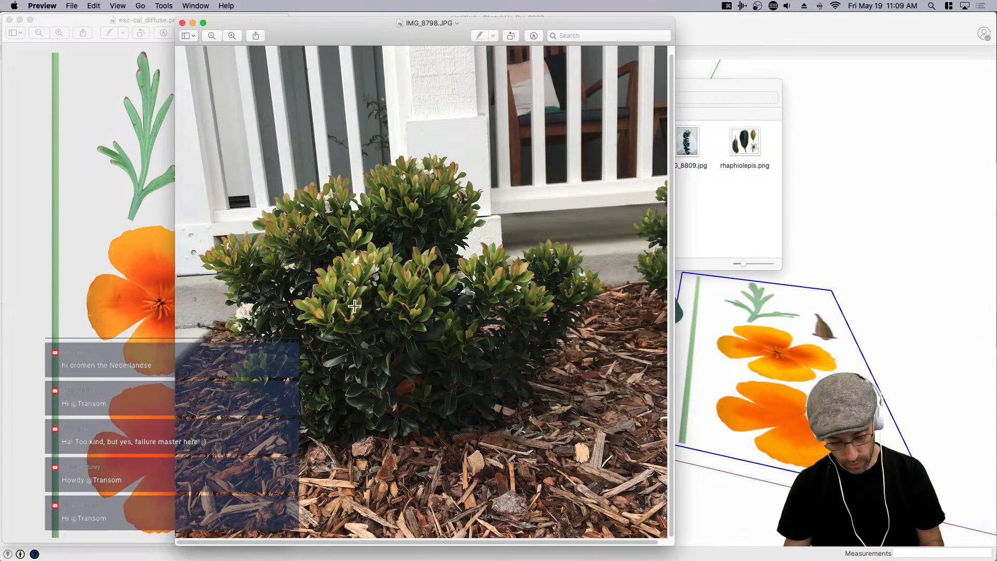
key(super+w)
double_click(749, 144)
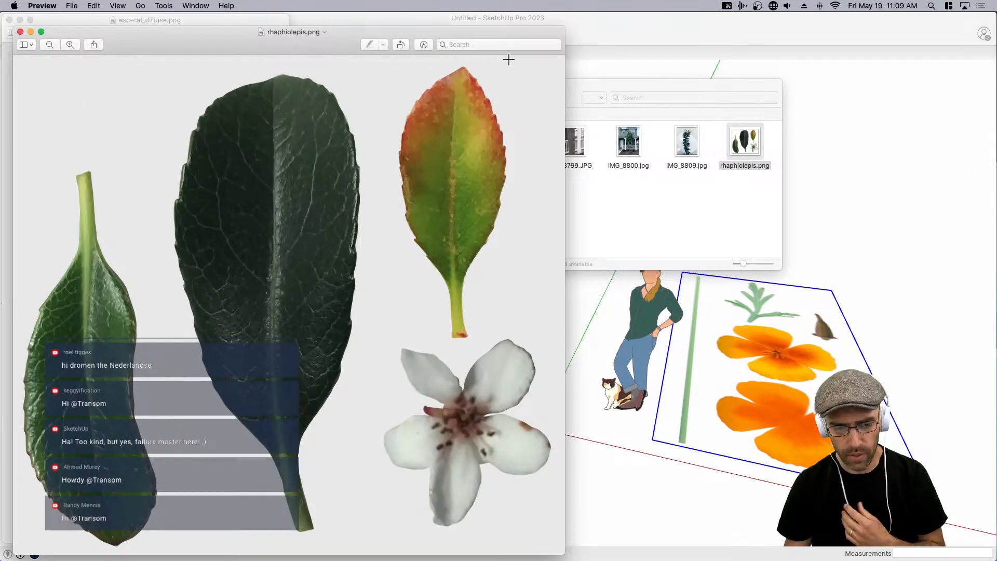
mouse_move(311, 23)
mouse_down()
mouse_move(344, 47)
mouse_move(606, 37)
mouse_move(594, 19)
mouse_up()
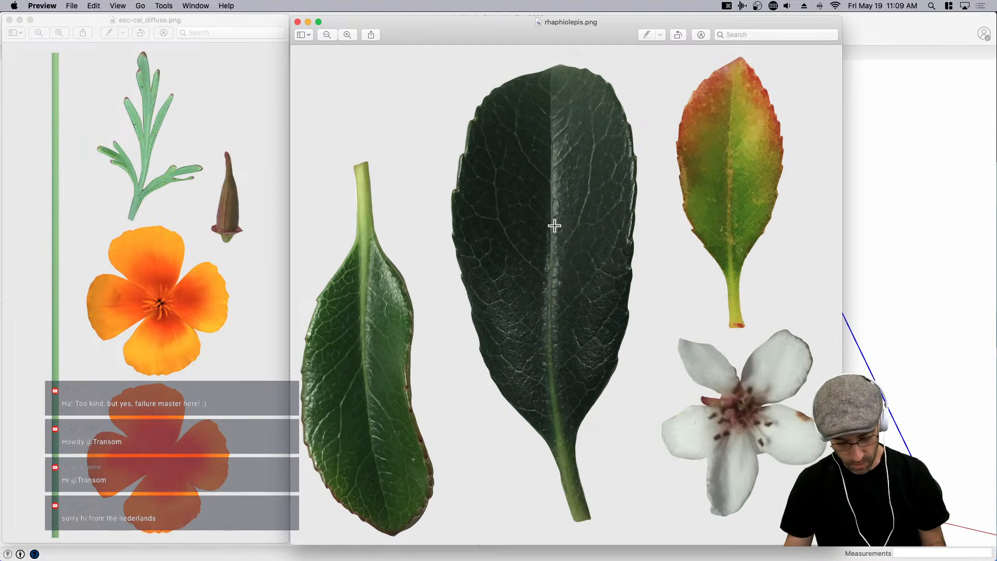
key(super+w)
key(super+w)
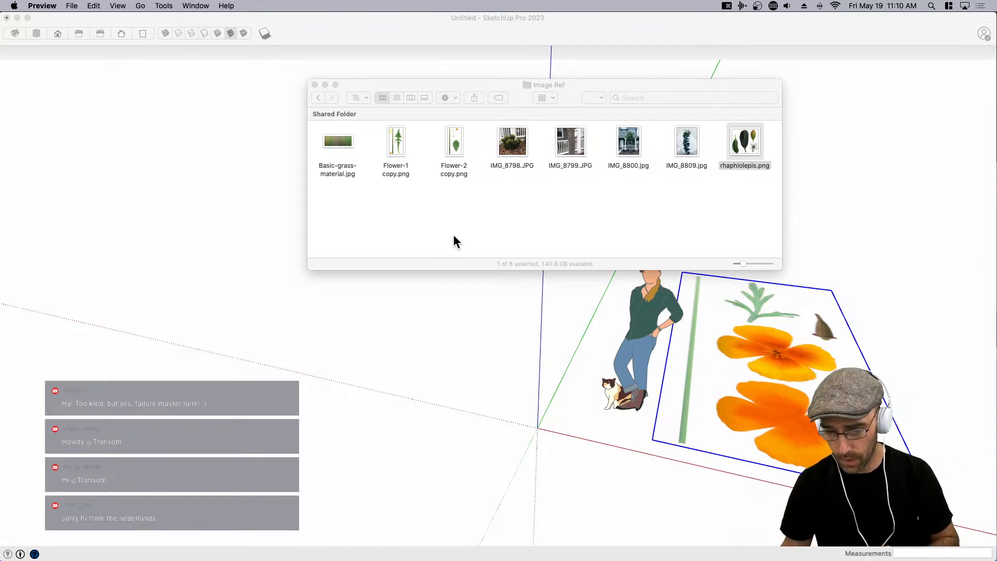
Switch back to SketchUp and move the imported poppy image about 5' along the red axis, away from the scale figure.
click(315, 299)
scroll(314, 300, down, 3)
middle_drag(476, 323, 496, 378)
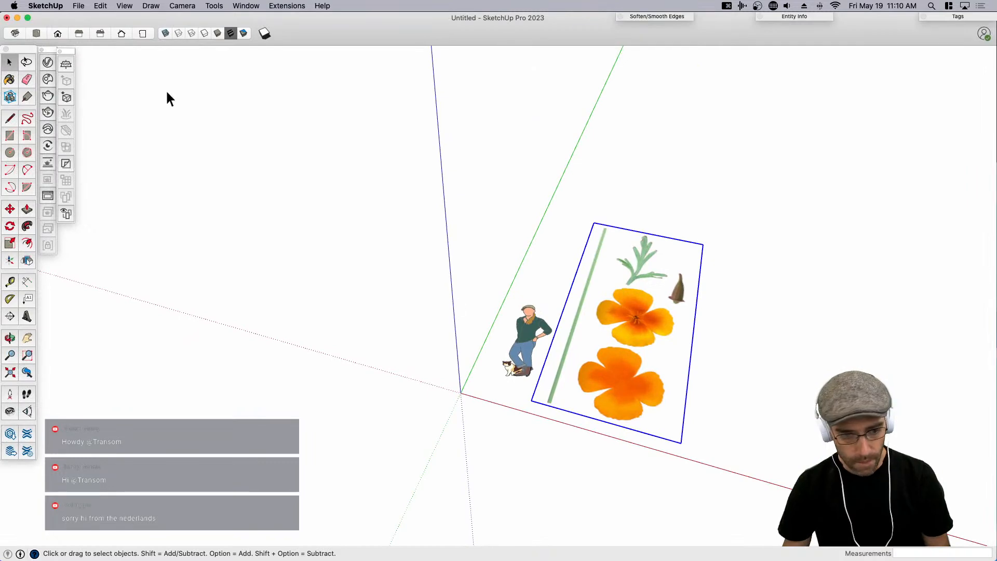
scroll(614, 360, down, 3)
key(m)
click(560, 427)
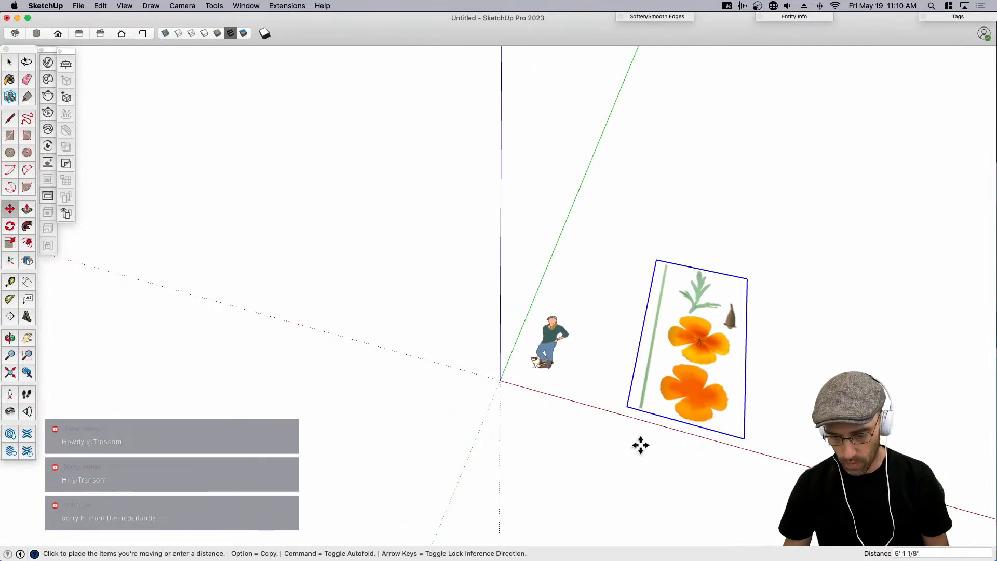
click(623, 442)
key(space)
Set the camera to parallel projection and the top view, framing the poppy image.
click(178, 5)
click(196, 54)
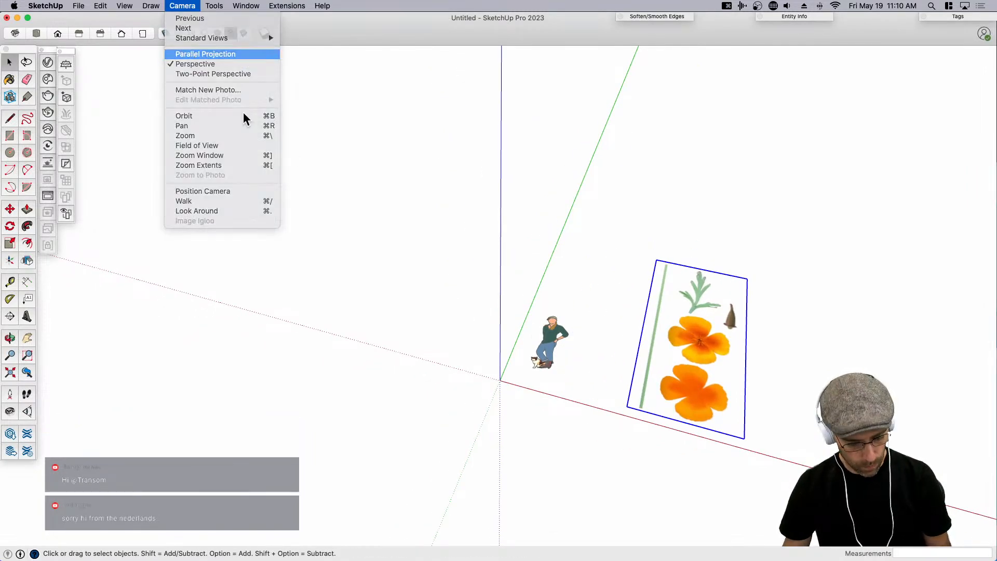
key(super+1)
scroll(567, 329, up, 2)
scroll(553, 330, up, 1)
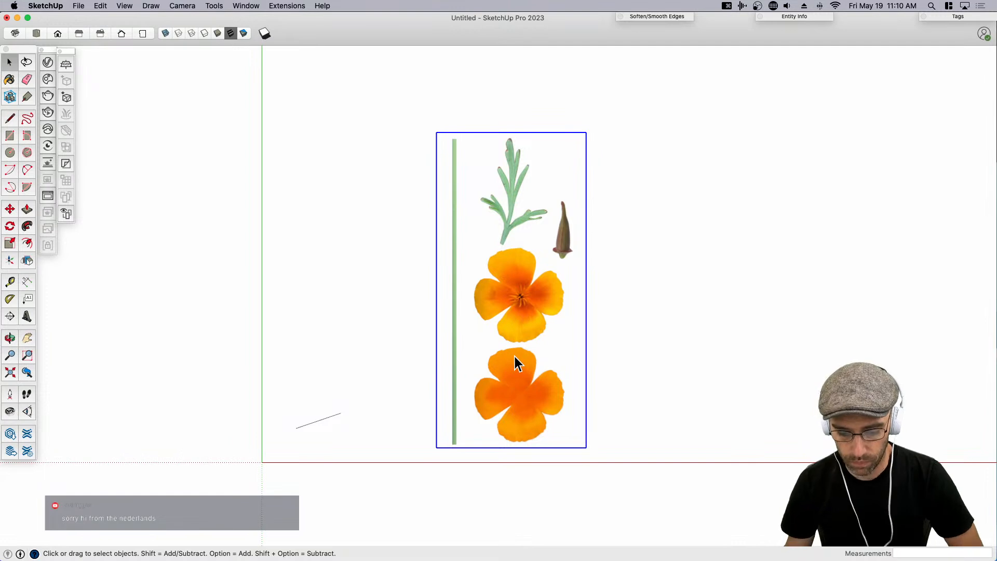
scroll(484, 421, up, 3)
scroll(478, 422, down, 3)
key(h)
key(space)
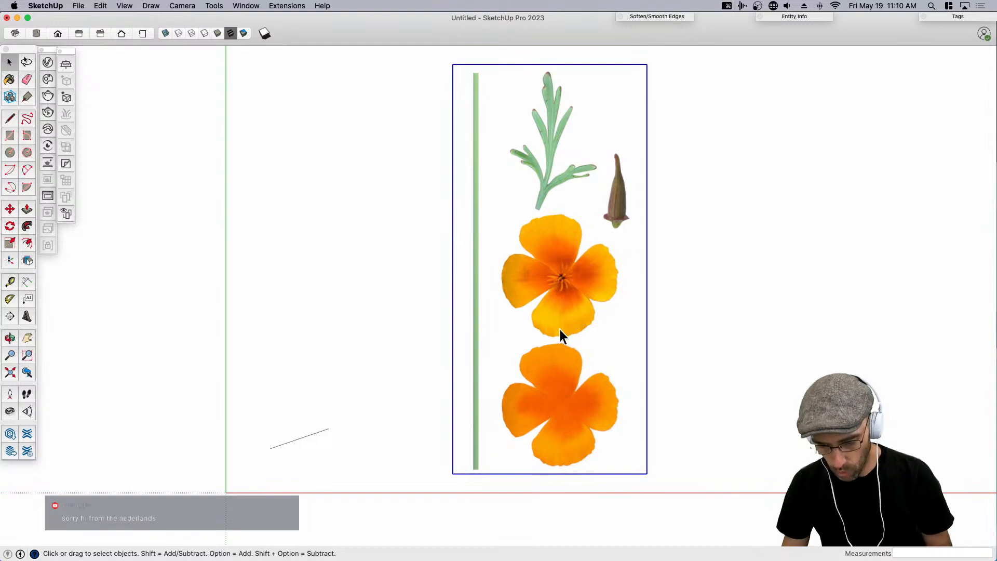
key(h)
drag(586, 306, 565, 370)
scroll(567, 327, down, 3)
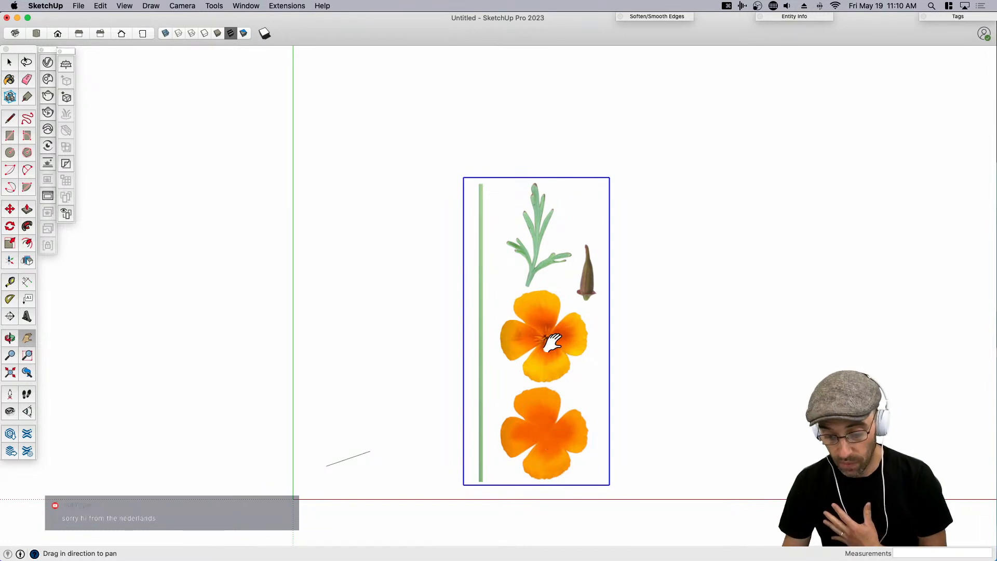
scroll(589, 281, up, 4)
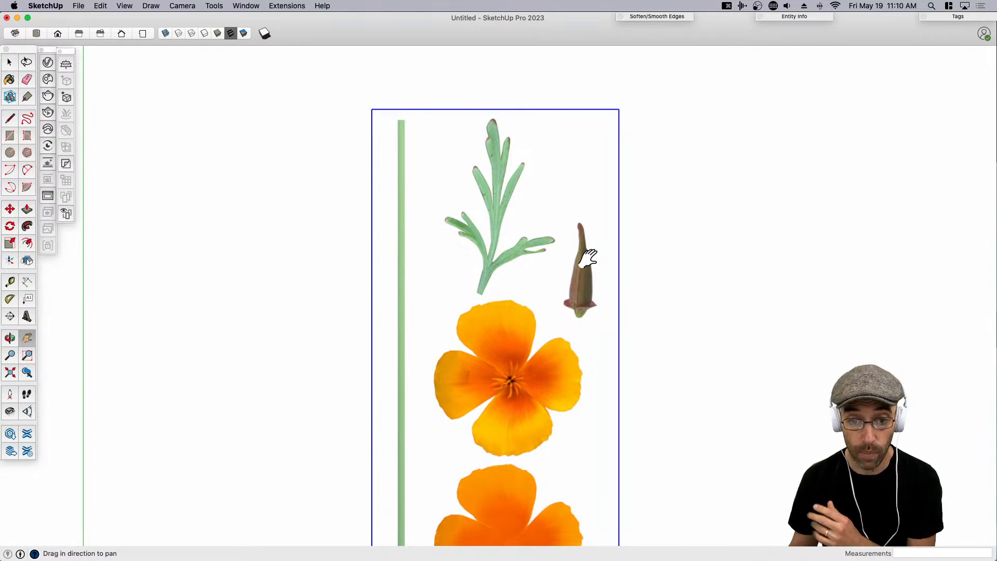
Examine the enlarged poppy photo IMG_8817.jpg from the project folder, and return to the poppy image in SketchUp.
key(super+Tab)
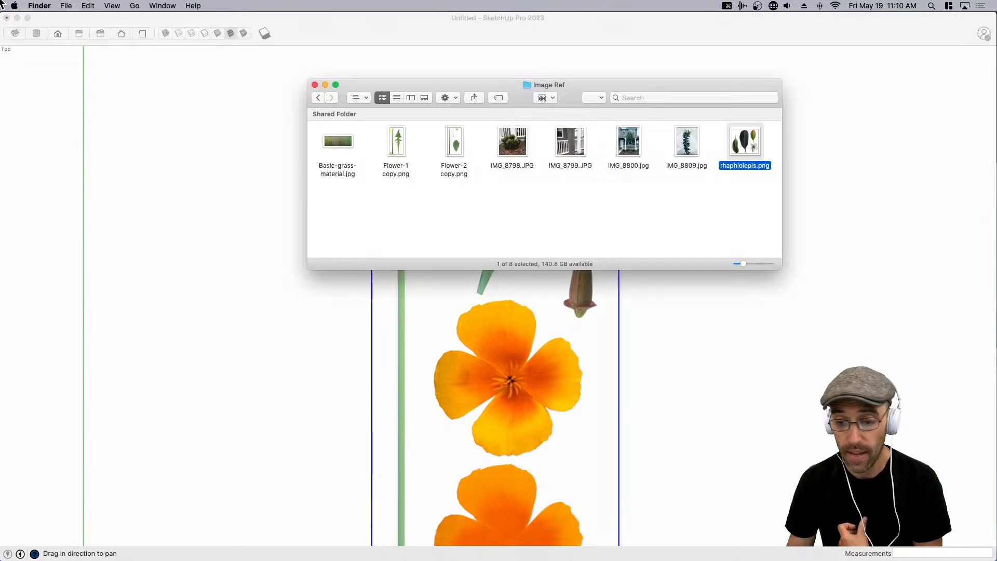
click(318, 97)
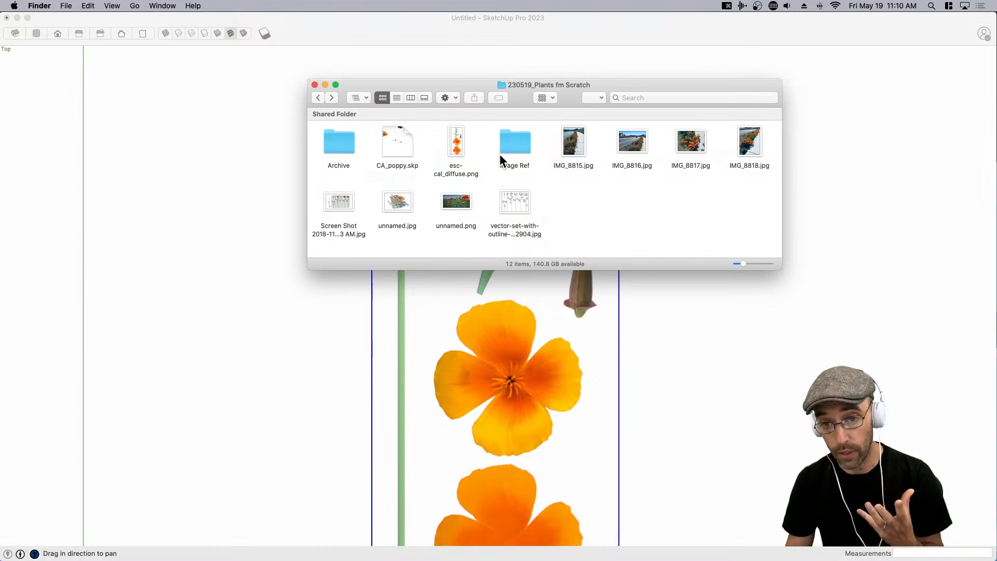
double_click(691, 143)
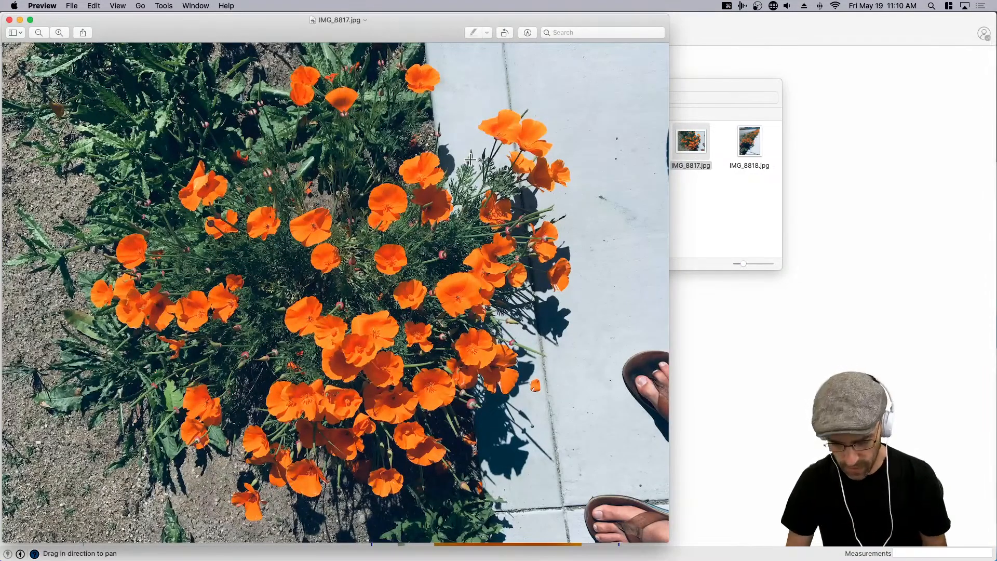
key(super+plus)
key(super+plus)
scroll(385, 240, up, 6)
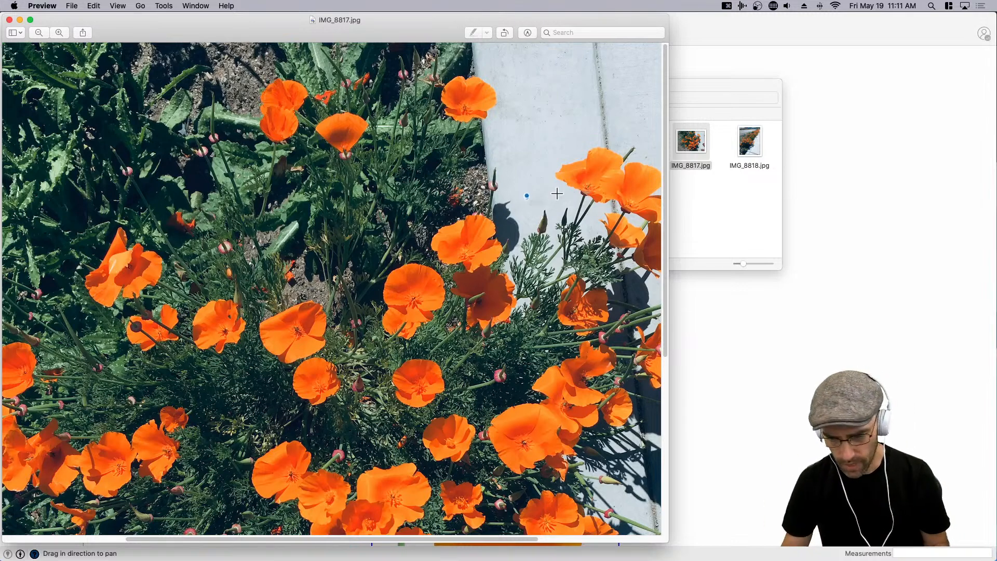
key(super+w)
click(723, 321)
scroll(556, 305, down, 3)
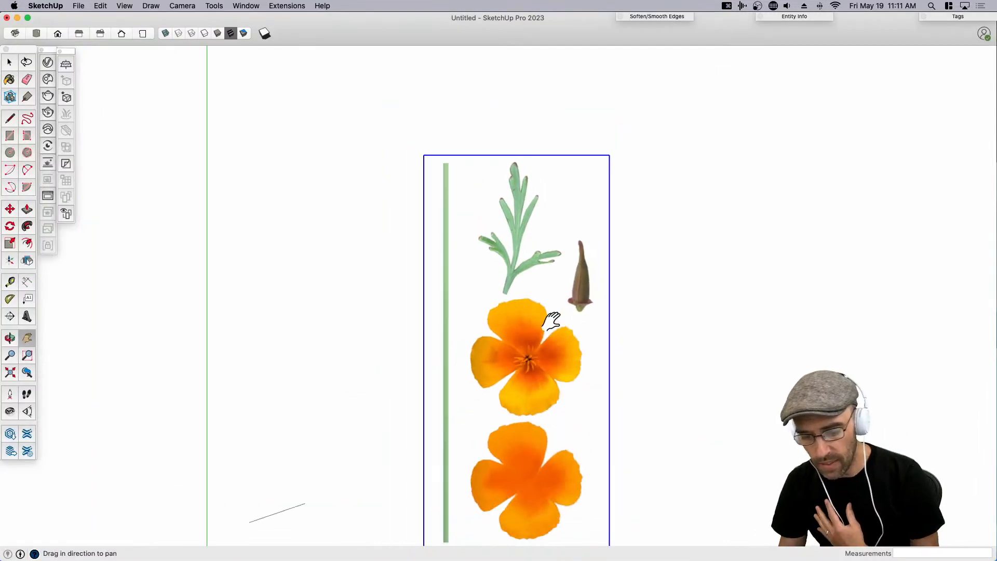
drag(556, 305, 501, 307)
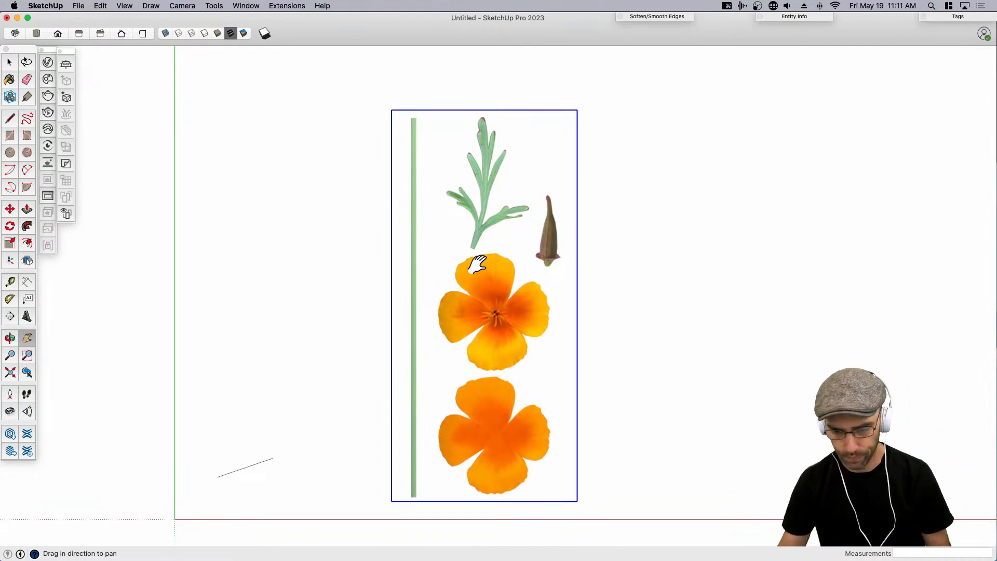
Draw a circle centred on the upper poppy flower, large enough to enclose all four petals.
key(space)
scroll(511, 338, down, 2)
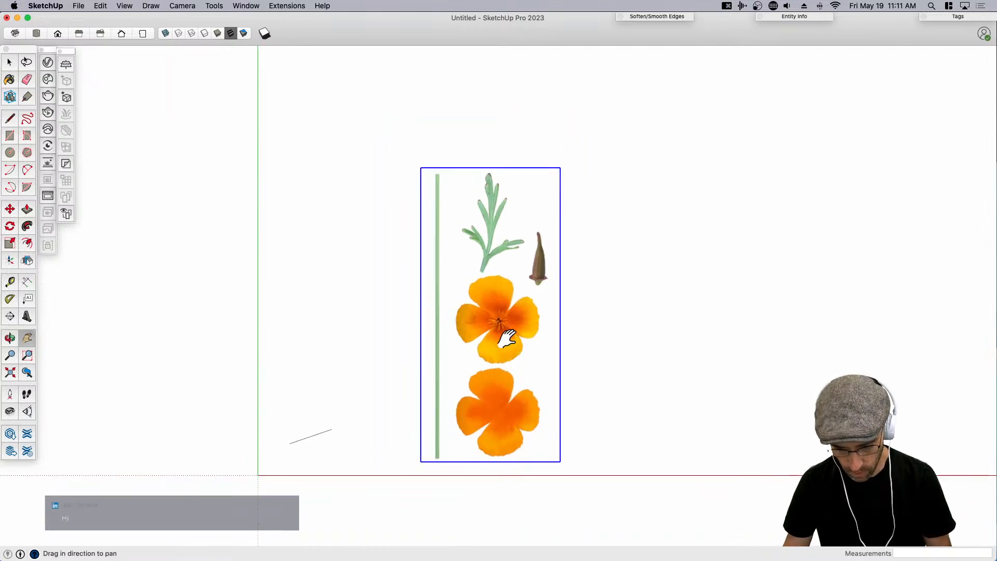
shift+middle_drag(503, 335, 663, 356)
scroll(658, 358, up, 4)
scroll(652, 371, up, 4)
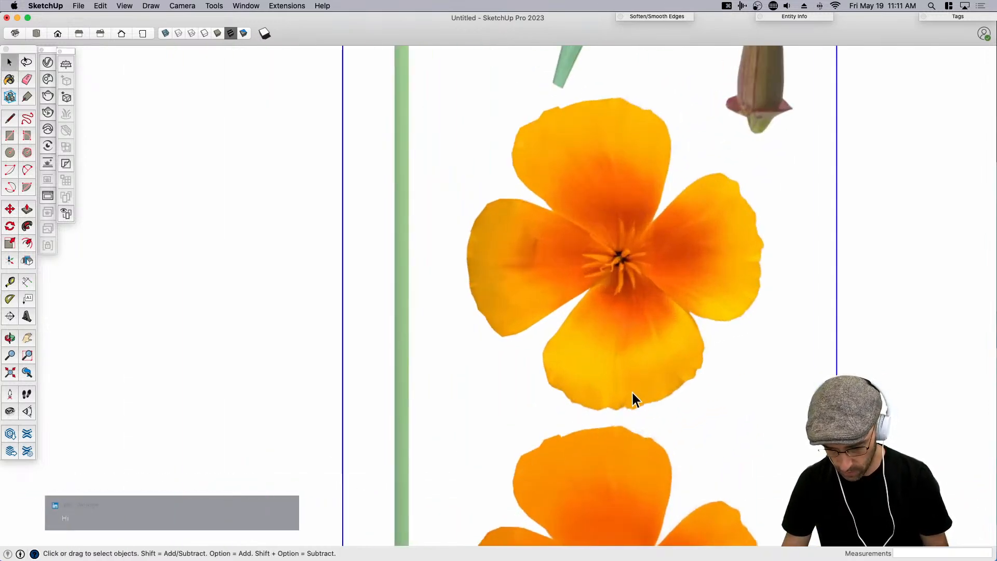
scroll(571, 353, down, 2)
scroll(597, 408, up, 1)
key(a)
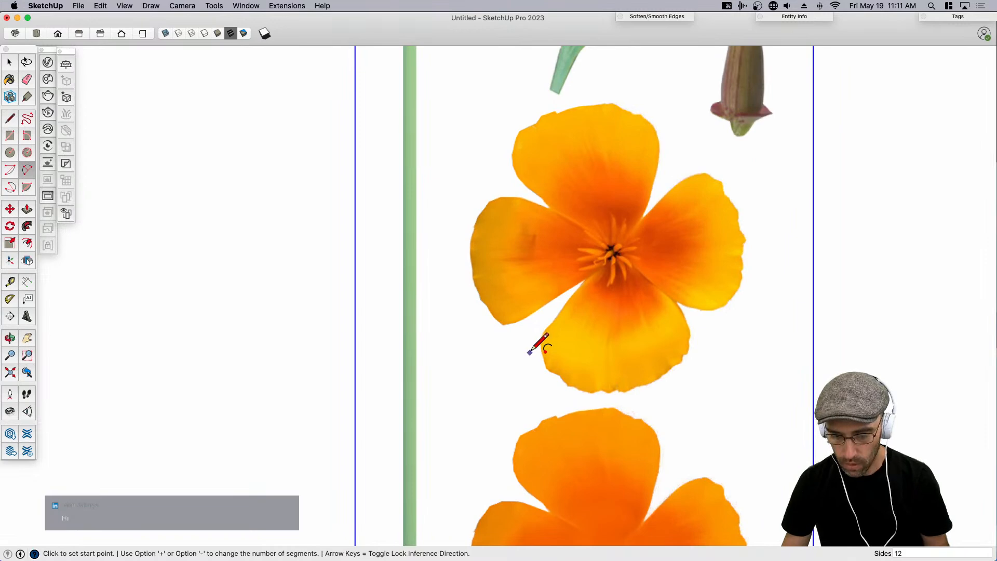
key(space)
scroll(537, 356, down, 1)
key(c)
click(592, 277)
click(676, 362)
key(space)
Scale the circle to about 0.95 along green and 0.96 along red to fit closely around the petals.
click(586, 281)
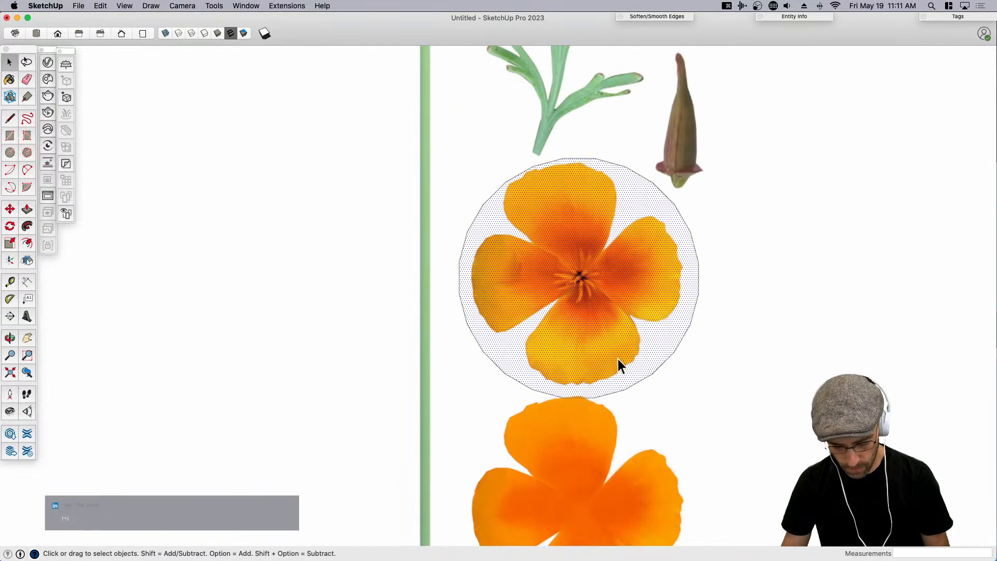
click(636, 387)
key(s)
click(579, 388)
click(581, 386)
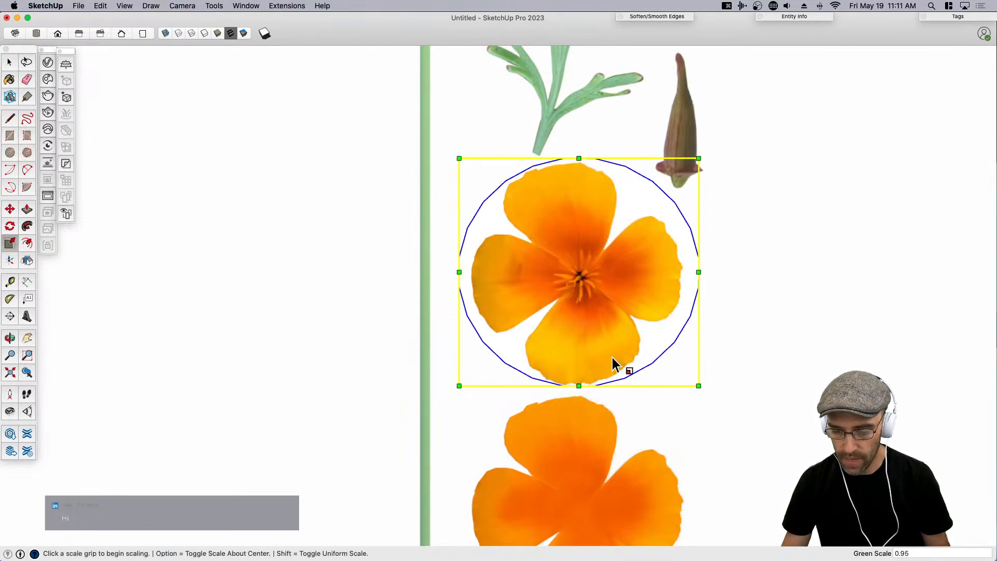
click(698, 272)
click(695, 272)
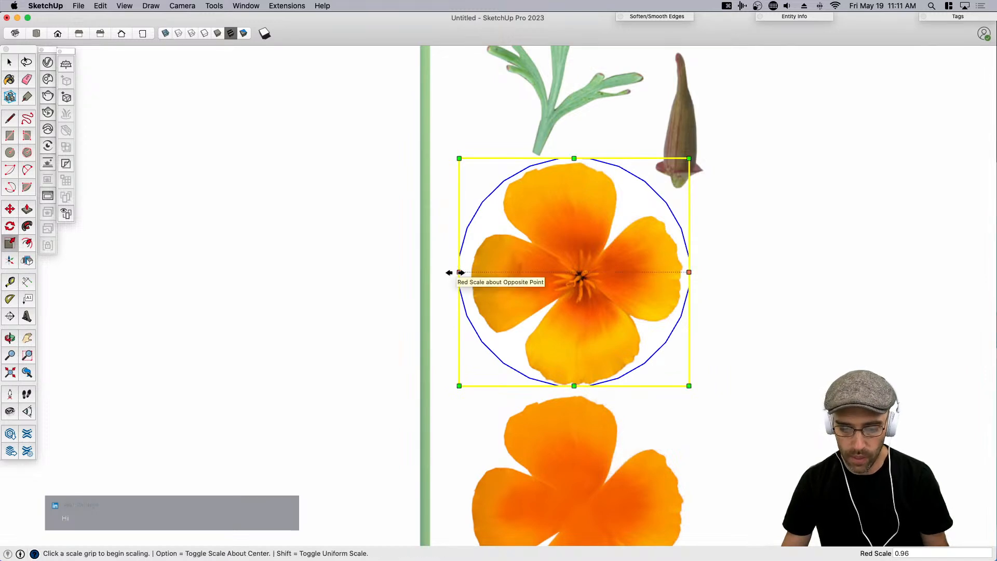
click(458, 271)
Try to divide the circle with one straight line running through the flower's centre between opposite petal gaps.
key(h)
drag(598, 301, 531, 386)
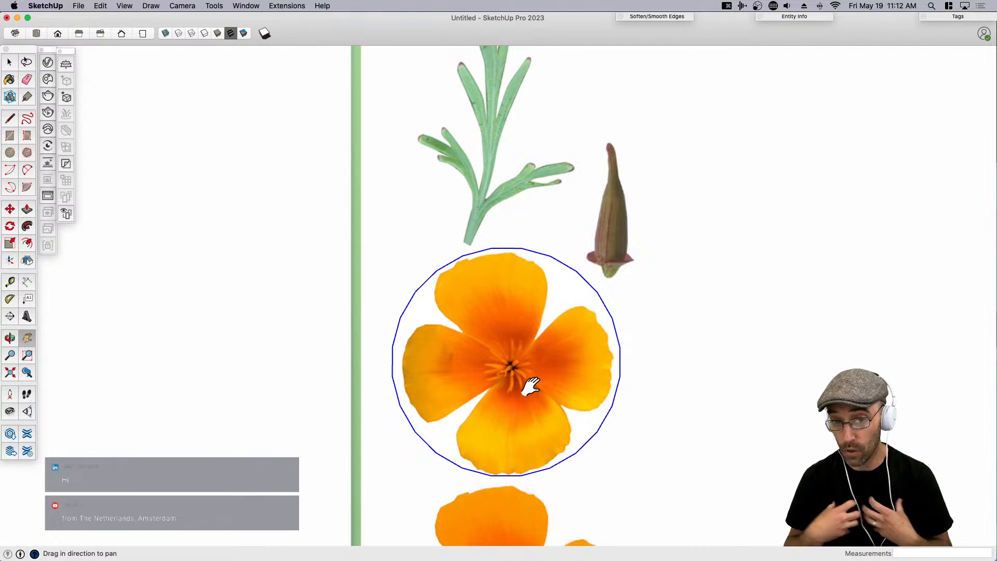
key(l)
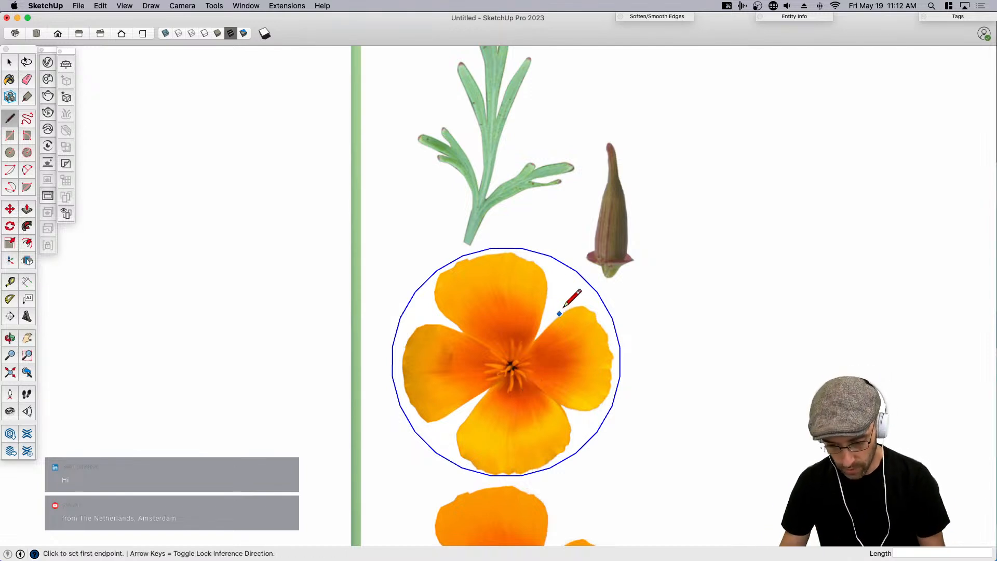
click(576, 271)
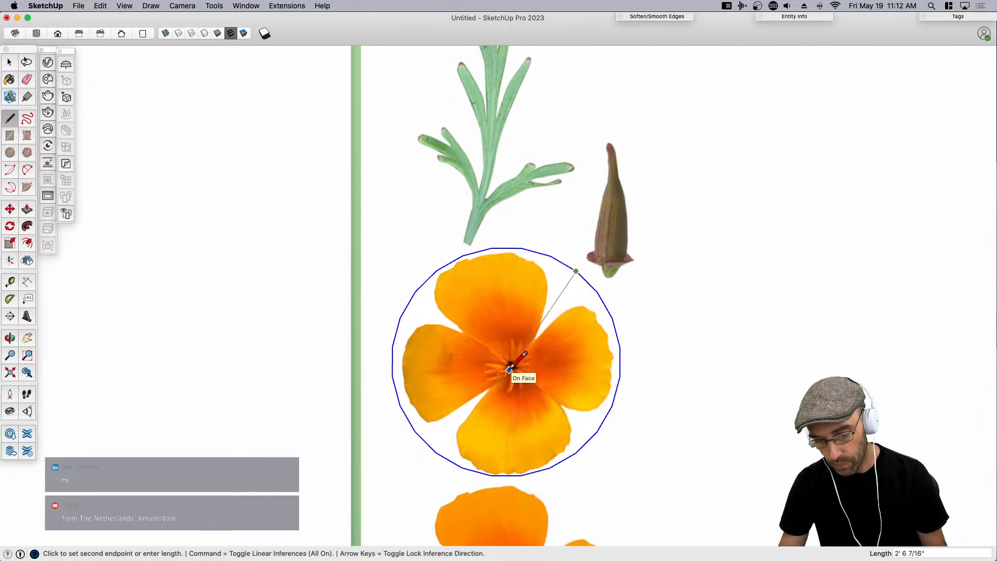
scroll(514, 370, up, 2)
scroll(433, 444, down, 2)
click(411, 463)
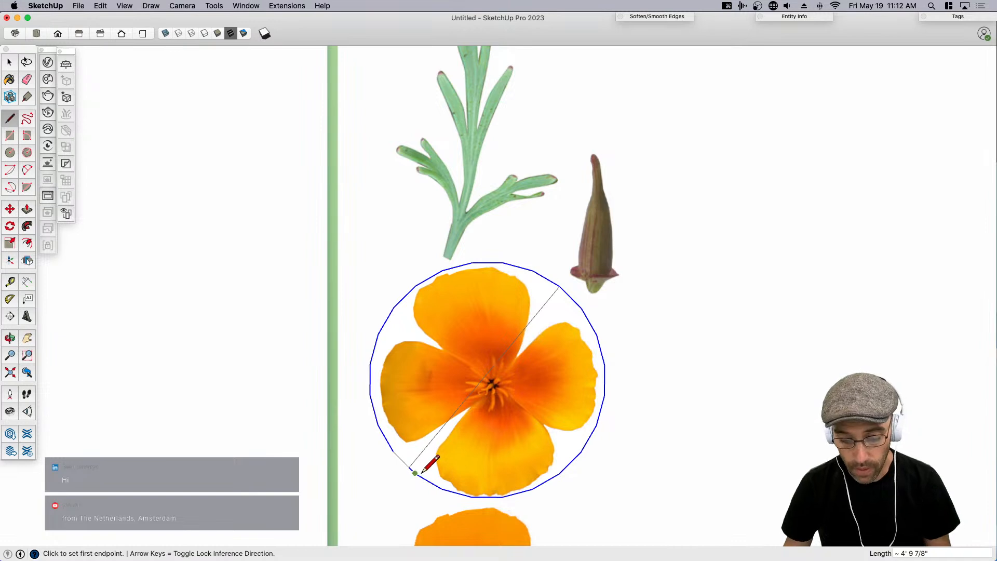
click(410, 468)
key(Escape)
click(394, 307)
key(e)
click(513, 335)
Draw a two-segment line from the flower's centre through the gap between the top and right petals to the circle's edge.
key(l)
scroll(483, 390, up, 5)
click(469, 398)
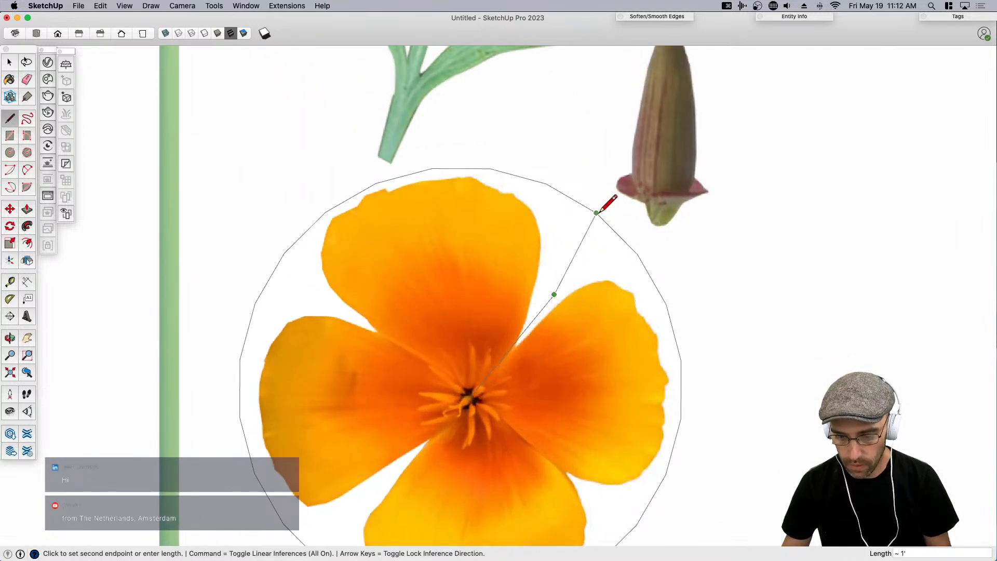
click(596, 212)
scroll(596, 213, down, 2)
key(space)
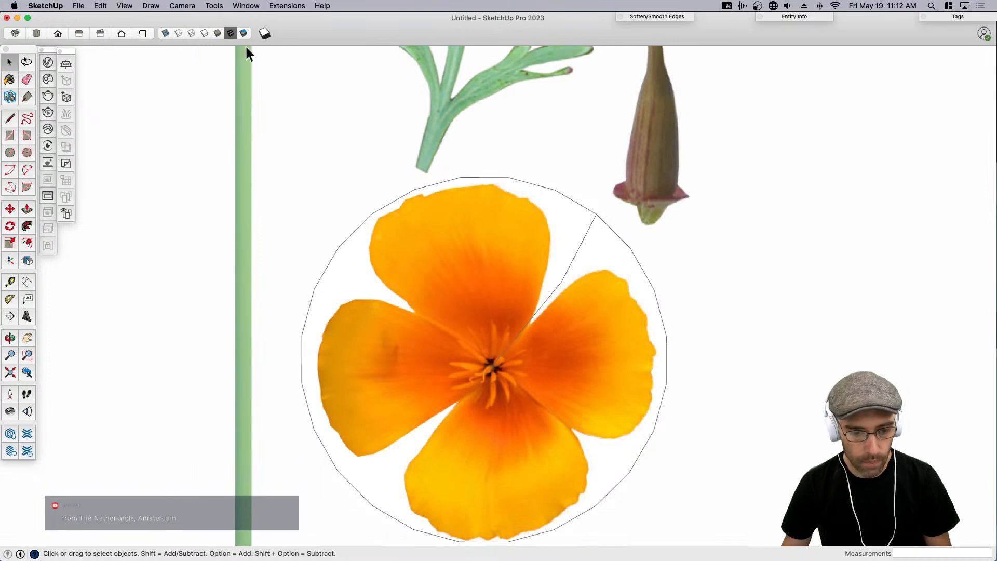
Turn on X-ray face display so the lines over the flower image can be seen.
click(166, 34)
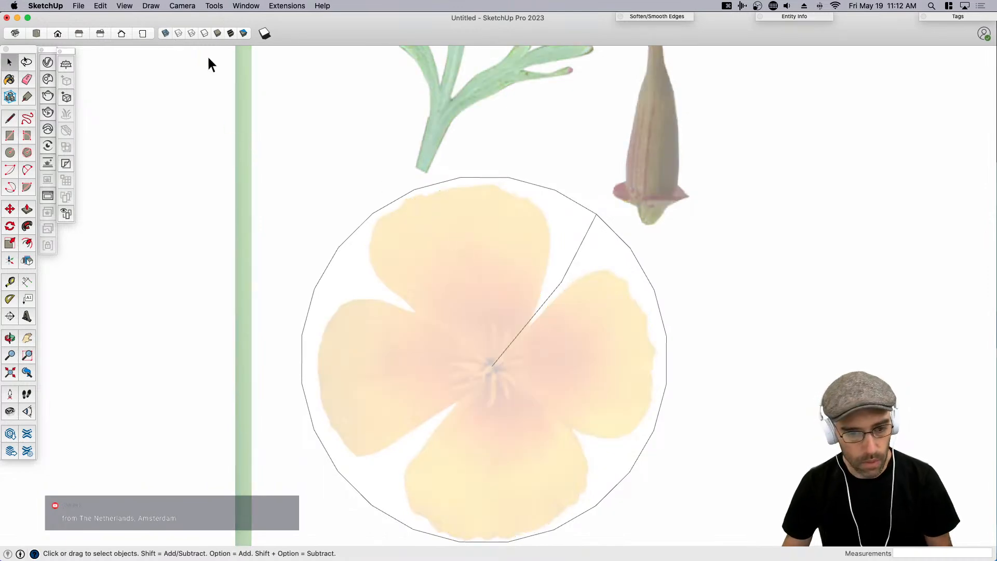
click(125, 6)
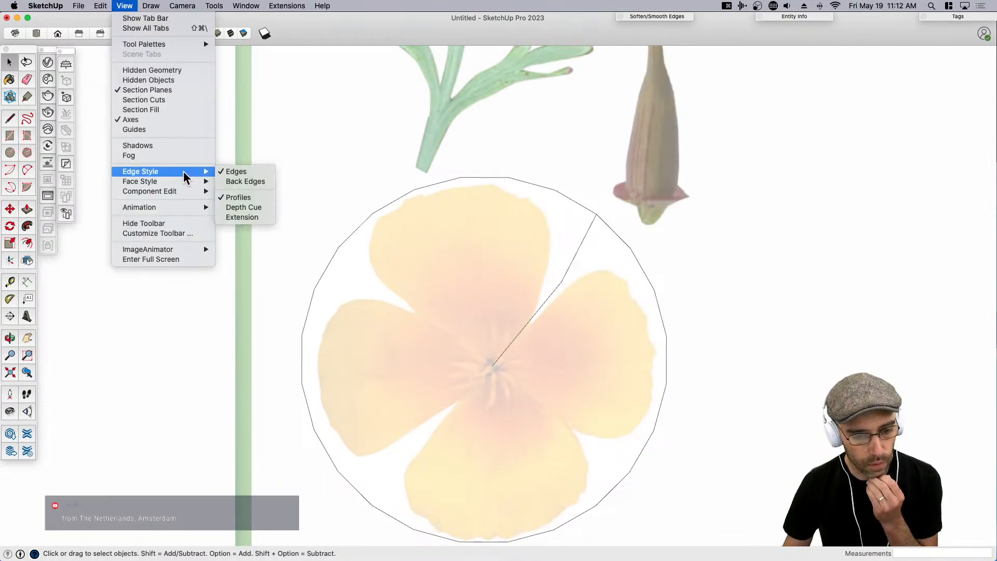
mouse_move(272, 8)
mouse_move(214, 6)
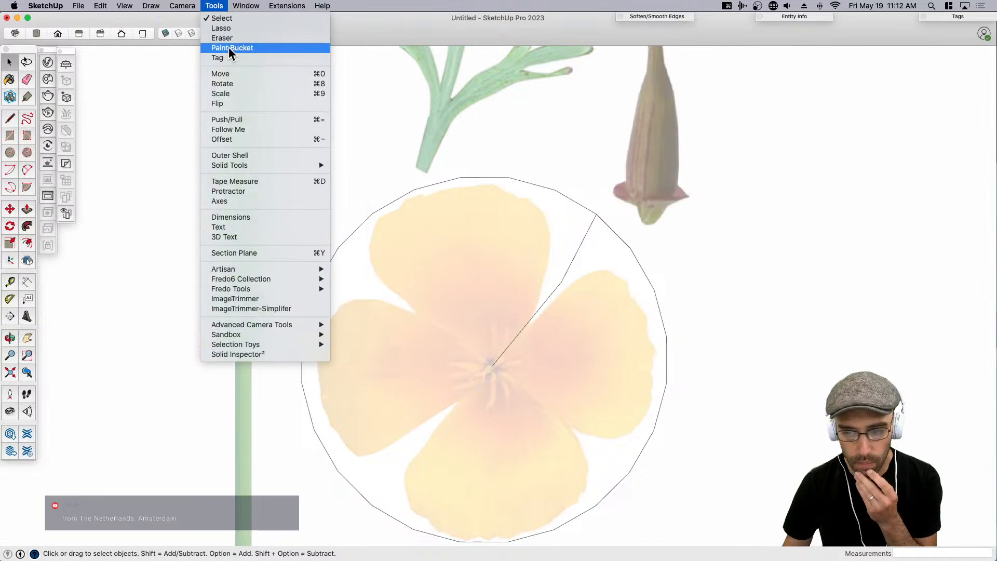
click(250, 201)
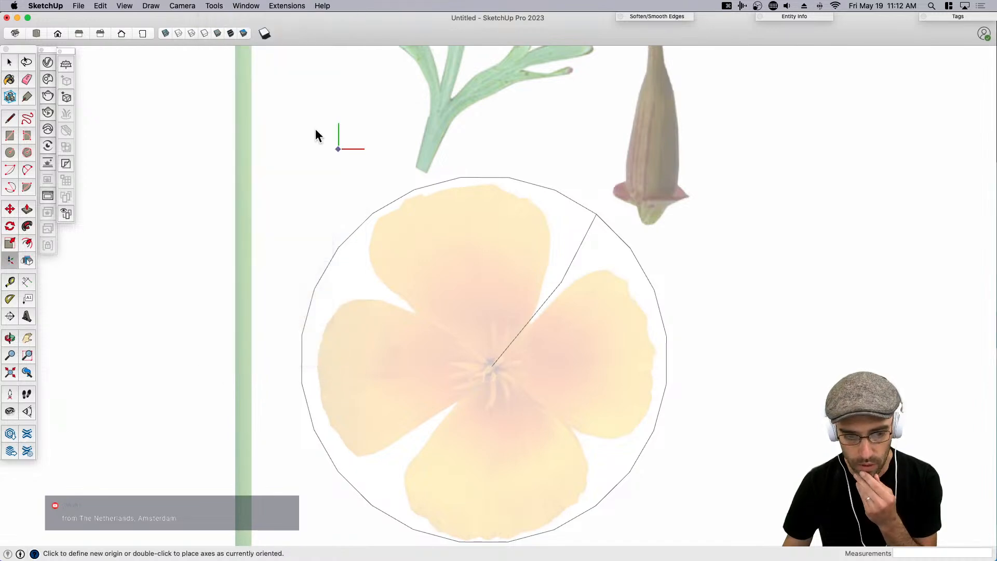
key(space)
Set the style's profile thickness to 2 and its edge colour to Iron, and save the changes as a new style.
click(233, 7)
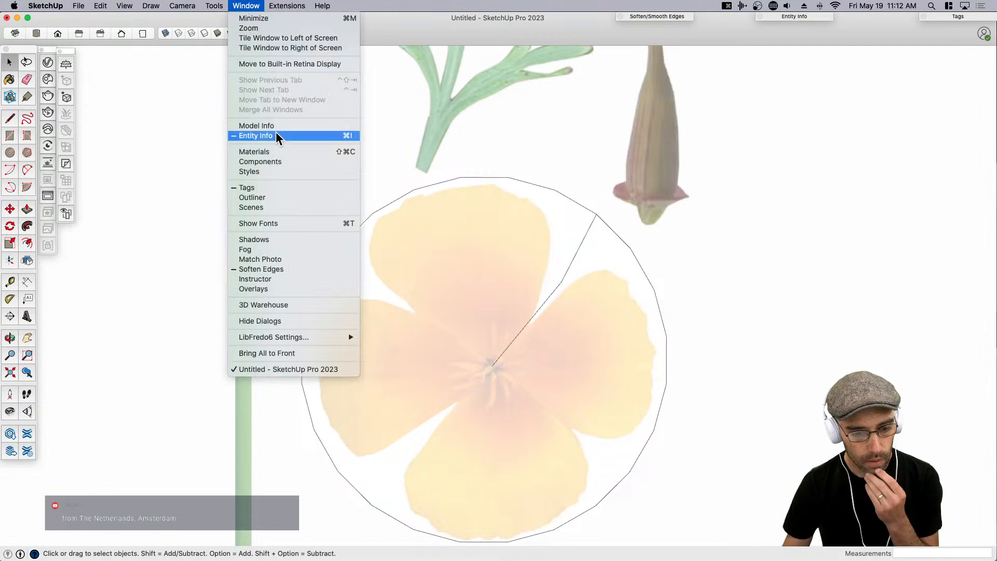
click(280, 171)
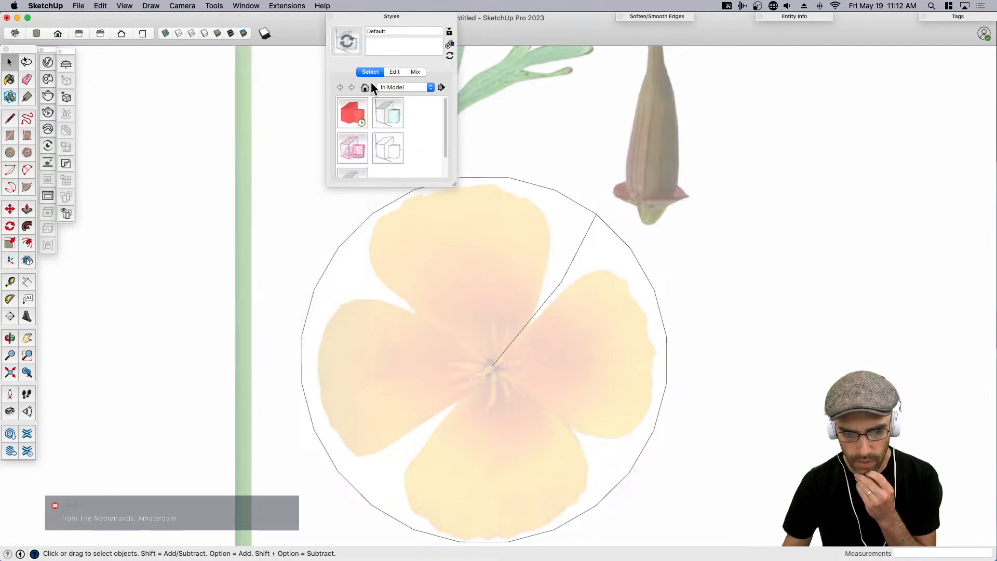
click(394, 72)
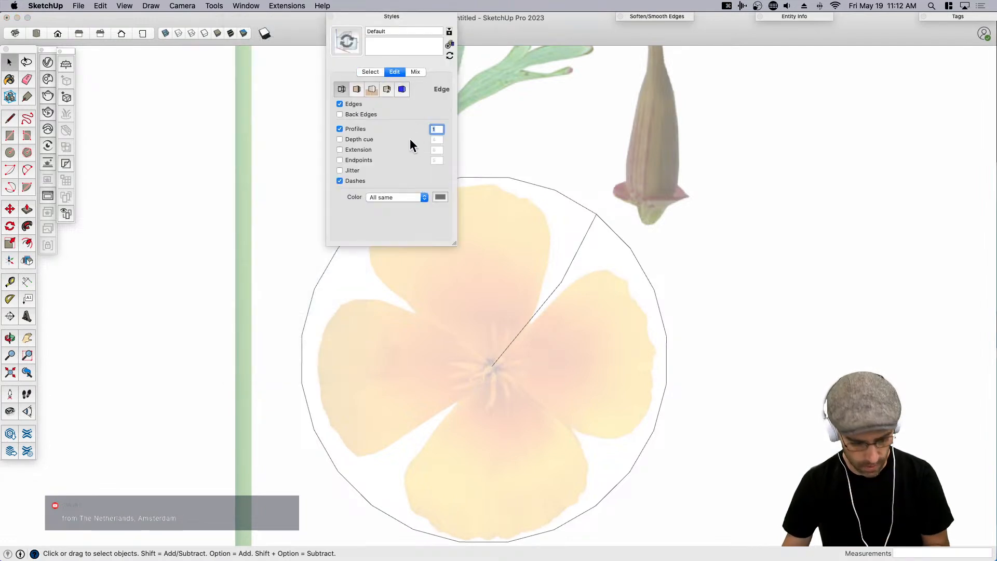
click(442, 197)
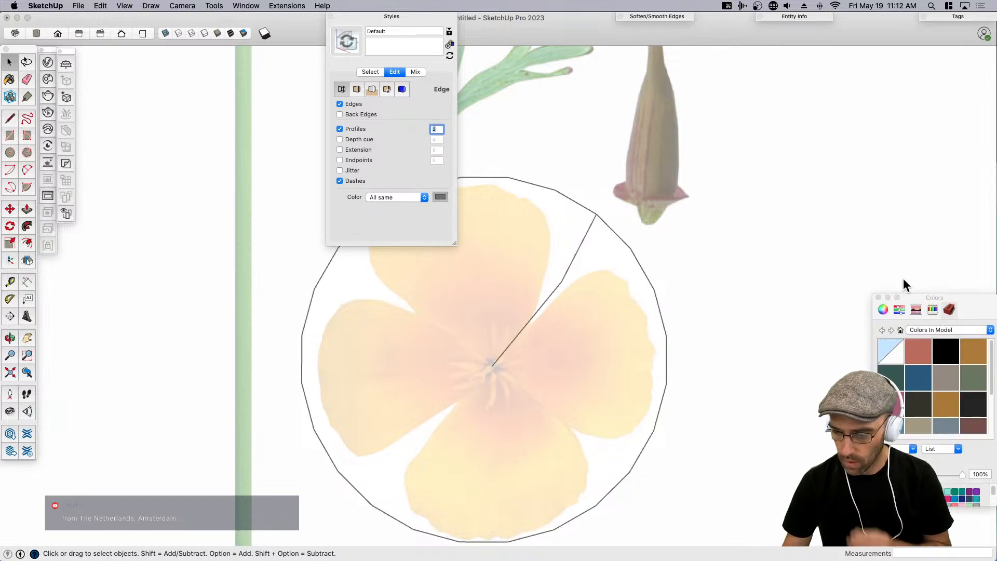
click(933, 309)
click(910, 347)
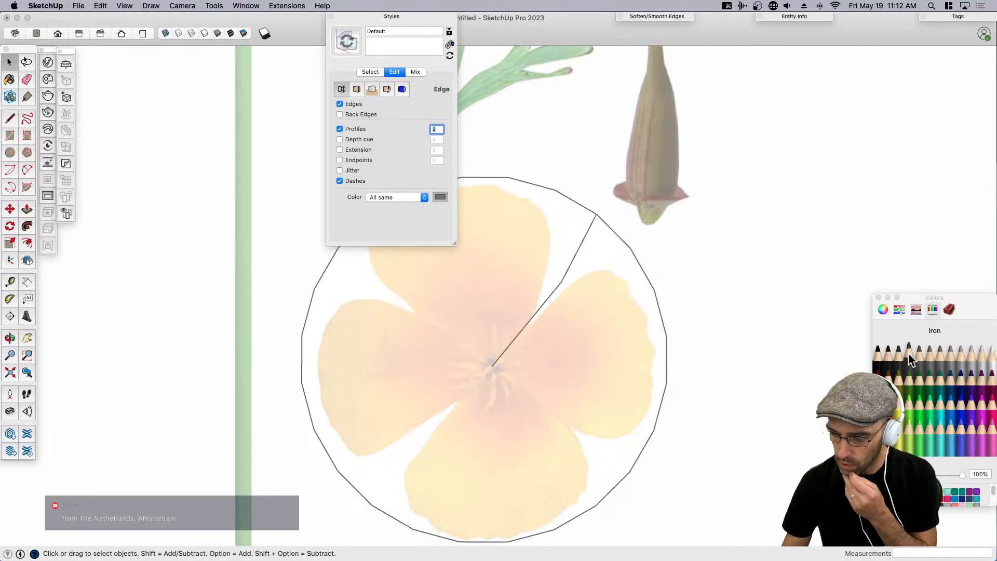
click(878, 297)
click(450, 45)
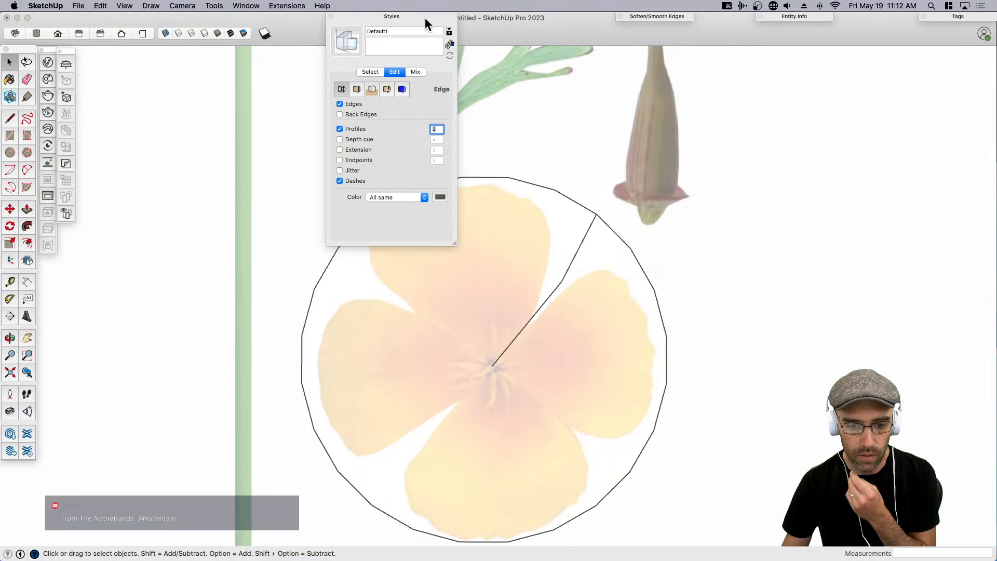
click(420, 16)
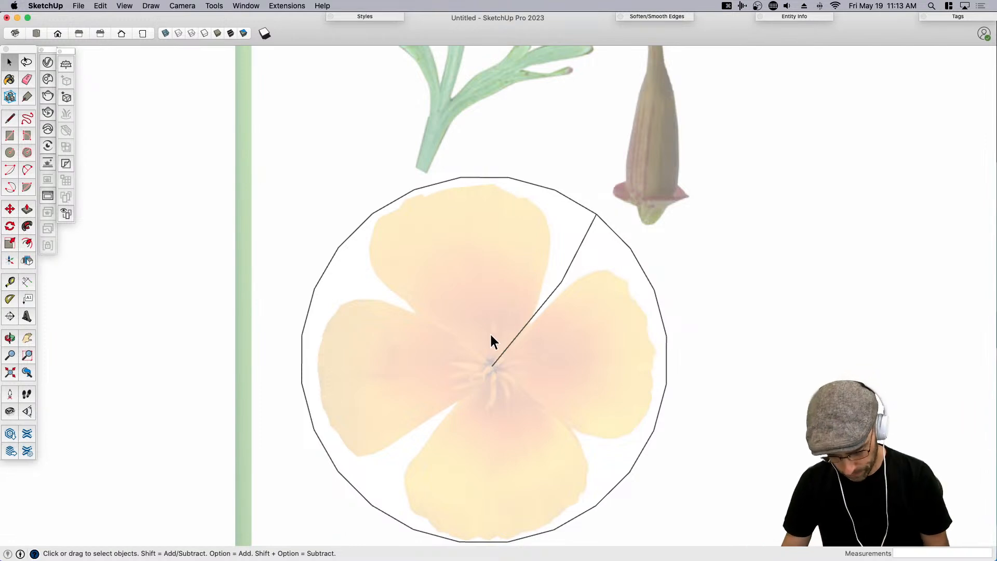
Draw a two-segment line from the circle's edge through the gap between the top and left petals to the flower's centre.
key(l)
click(339, 247)
scroll(358, 279, up, 3)
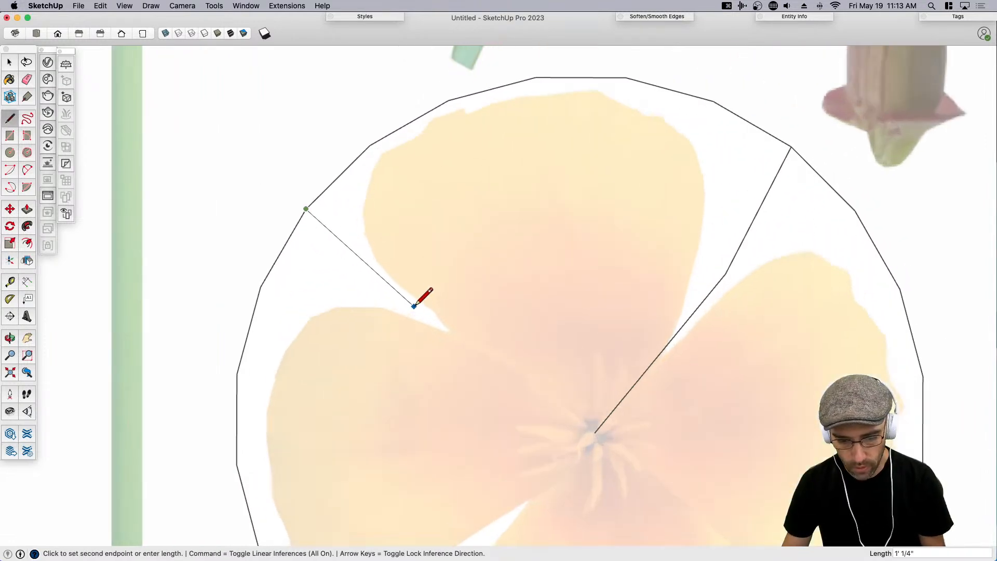
click(594, 430)
scroll(597, 410, down, 3)
click(597, 408)
scroll(499, 474, up, 3)
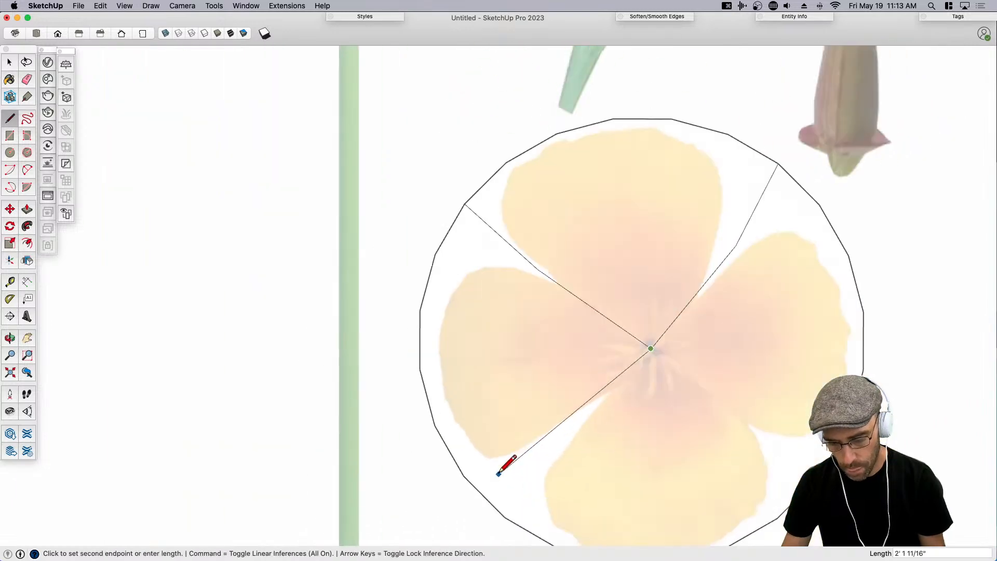
click(495, 507)
scroll(655, 371, down, 1)
scroll(649, 356, up, 1)
Draw a two-segment line from the flower's centre through the gap between the left and bottom petals to the circle's edge.
click(646, 357)
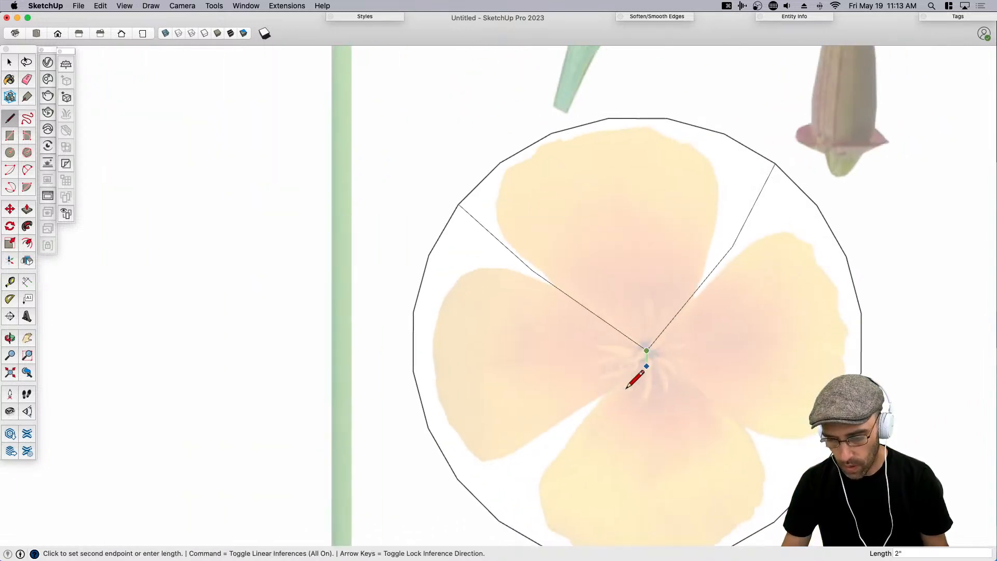
scroll(607, 380, up, 5)
scroll(604, 384, down, 5)
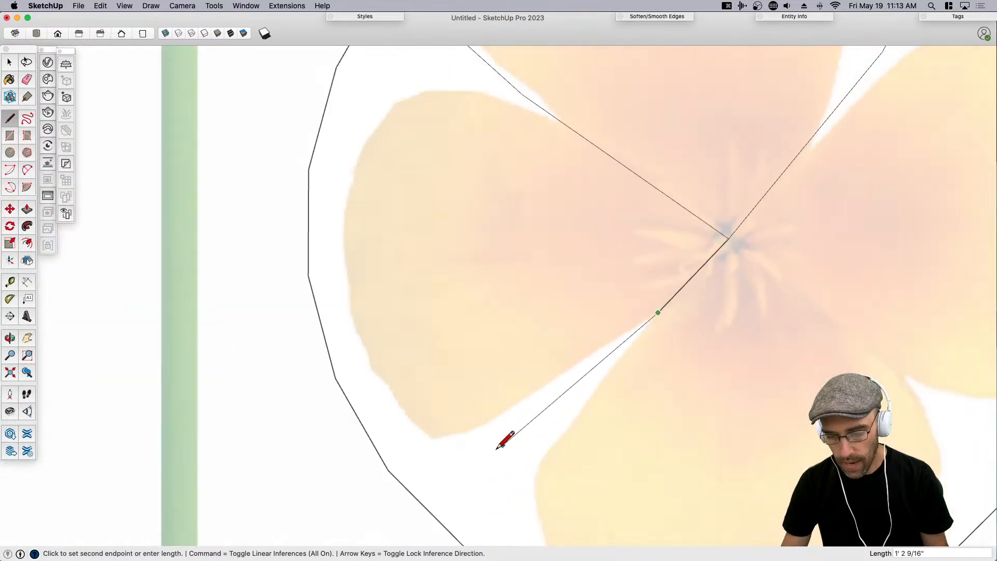
click(422, 501)
scroll(530, 295, down, 2)
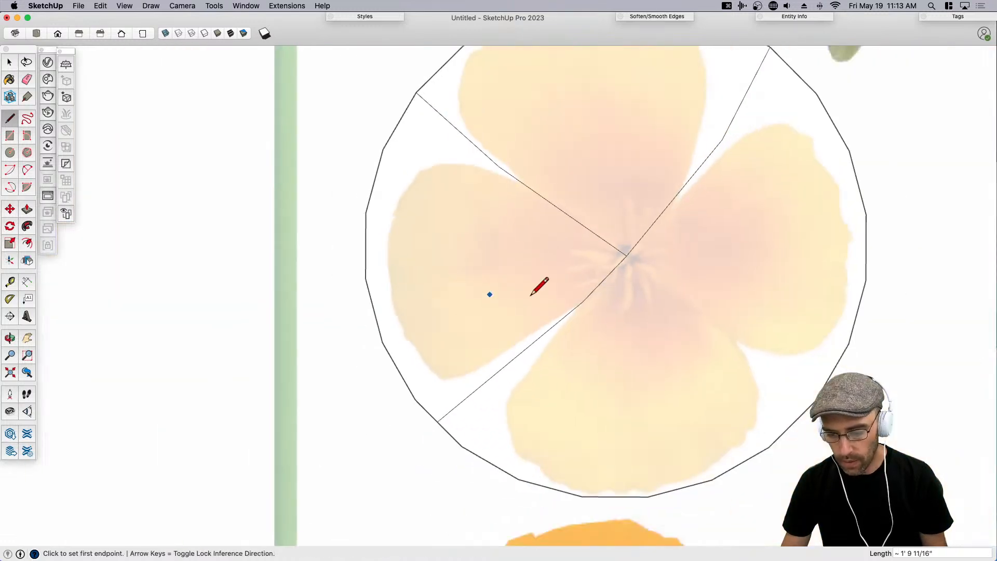
Draw the dividing line from the flower's centre between the right and bottom petals to the circle's edge, and select the right petal's section.
click(627, 255)
scroll(754, 340, up, 3)
click(717, 335)
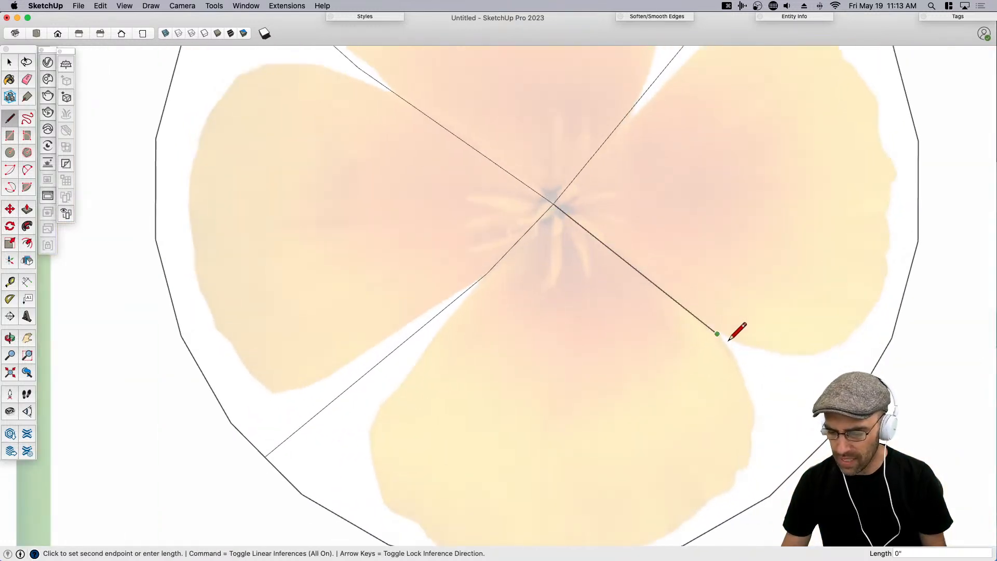
key(Escape)
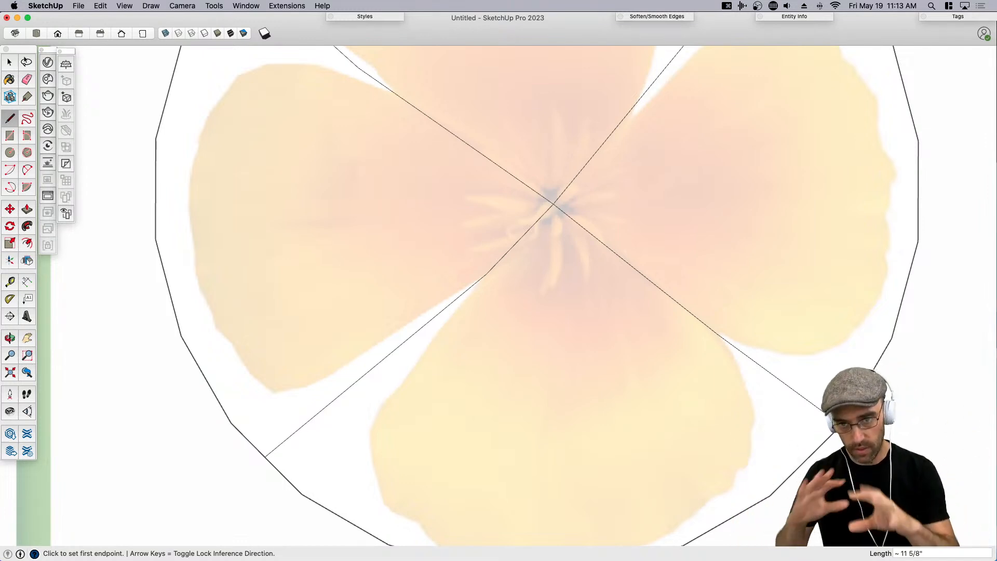
key(space)
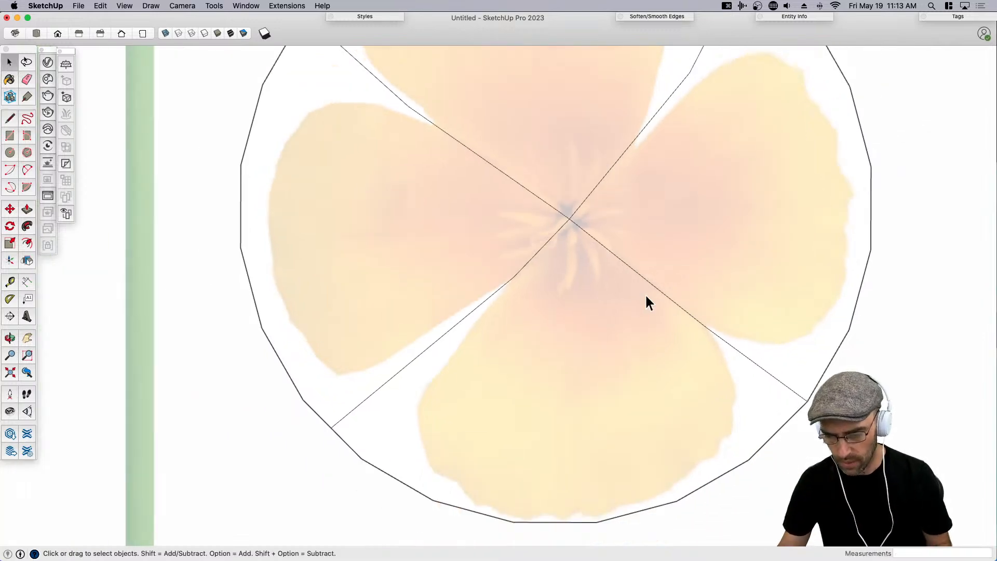
scroll(525, 332, down, 15)
click(582, 260)
scroll(556, 202, up, 8)
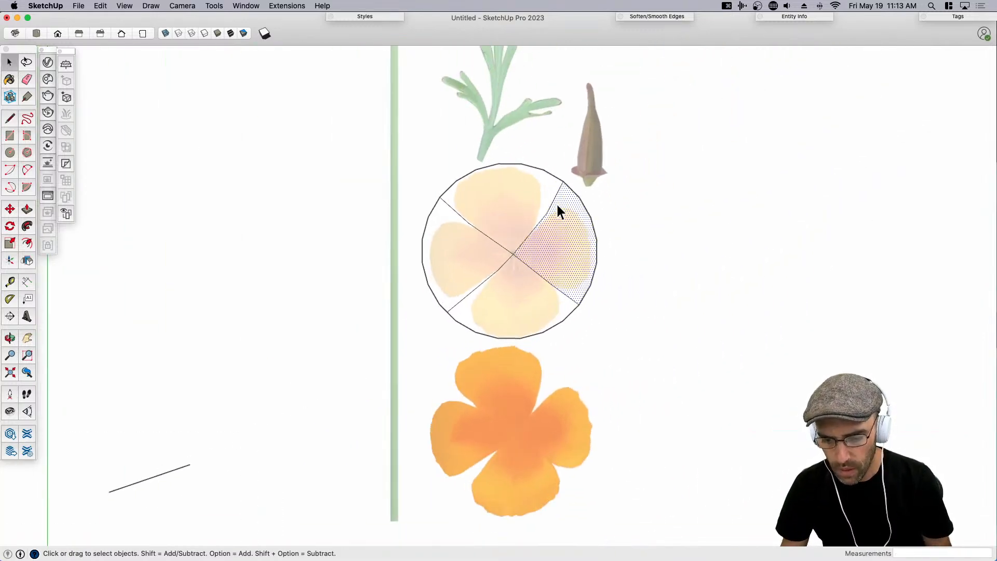
Cut a V-shaped notch into the circle between the top and right petals by drawing its sides and erasing the edges outside.
key(l)
click(533, 222)
scroll(592, 215, up, 3)
click(590, 200)
click(644, 203)
scroll(613, 211, down, 5)
click(541, 233)
click(533, 128)
key(e)
drag(578, 155, 604, 179)
scroll(665, 151, down, 4)
Cut a notch into the circle between the left and bottom petals by drawing lines inward along the petals and erasing the surplus edges.
key(space)
key(l)
scroll(489, 290, up, 4)
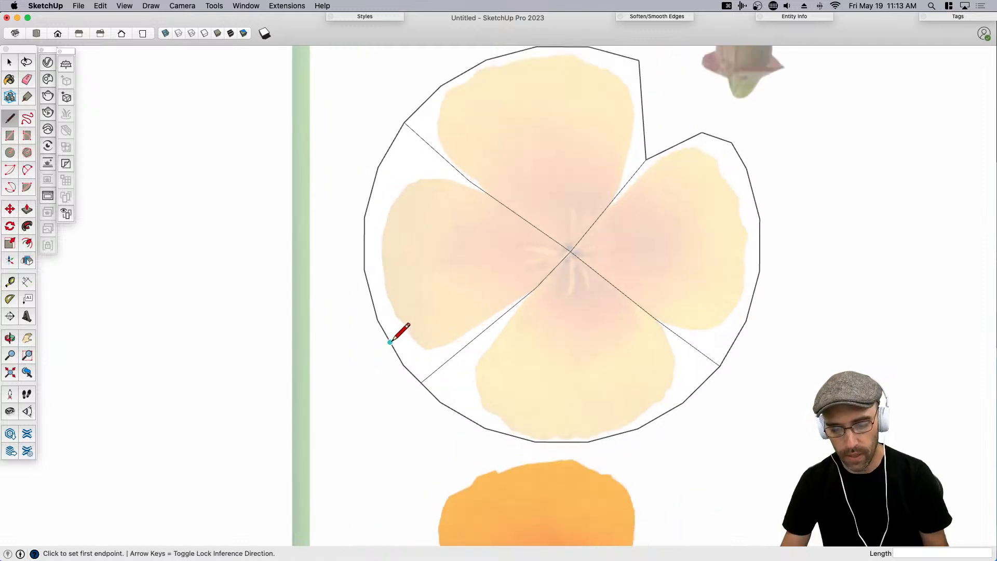
click(392, 343)
click(441, 366)
click(415, 354)
click(469, 343)
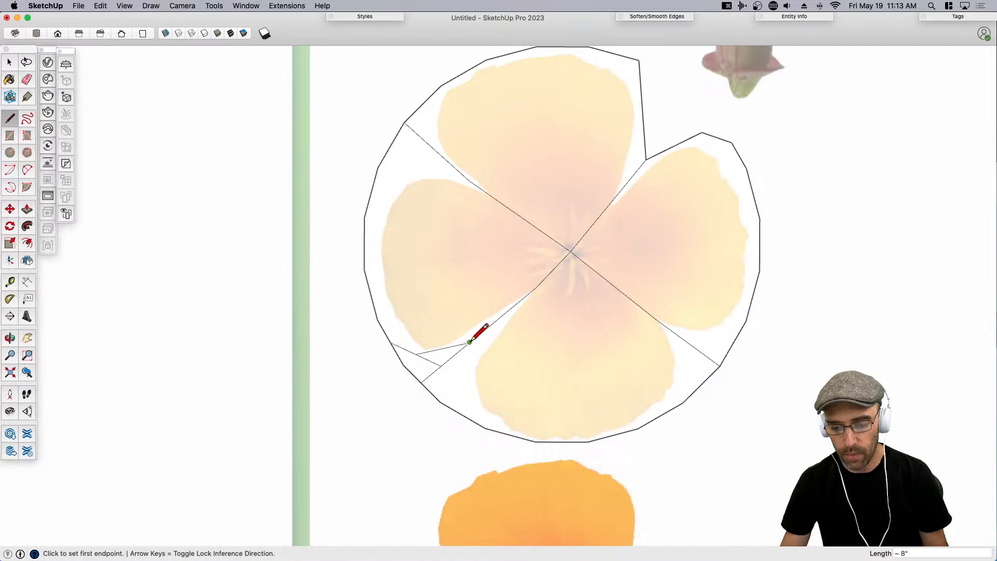
click(469, 396)
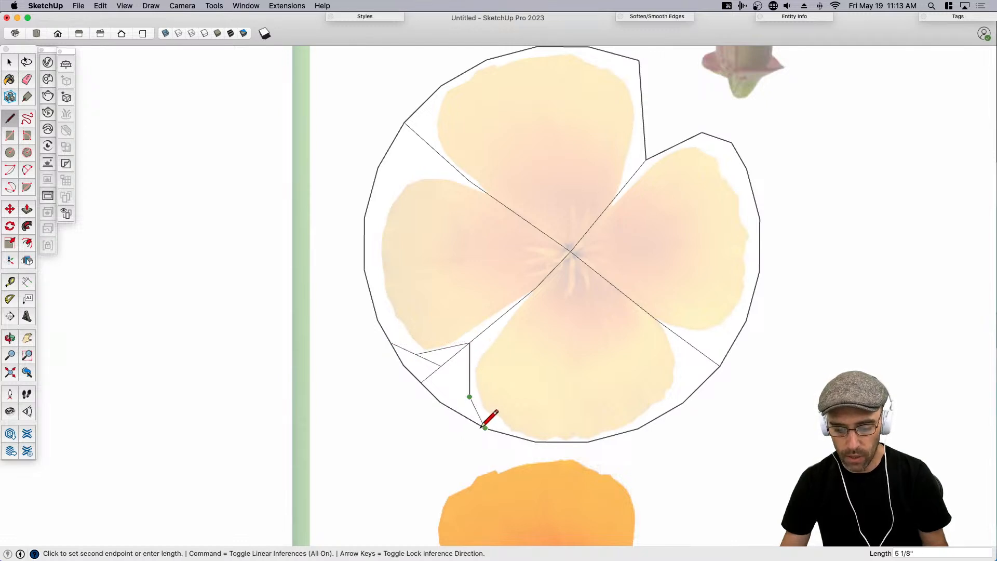
key(e)
mouse_move(463, 414)
mouse_down()
mouse_move(445, 349)
mouse_move(411, 389)
mouse_up()
scroll(411, 388, down, 1)
click(440, 366)
scroll(442, 419, down, 7)
key(space)
Cut a notch between the bottom and right petals by drawing its two sides to the dividing line and erasing the edges outside.
scroll(573, 409, up, 4)
scroll(574, 411, up, 3)
key(l)
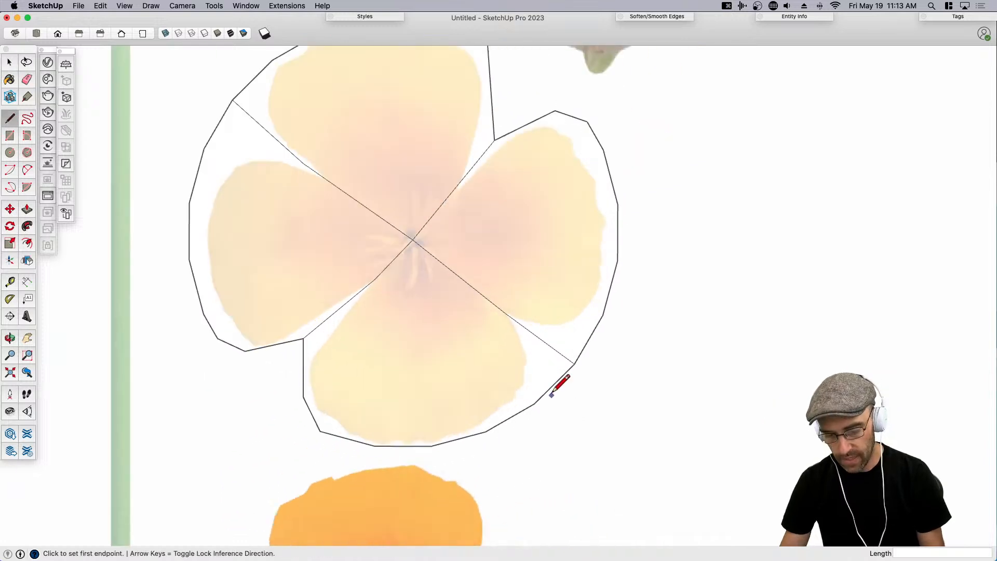
click(534, 404)
click(535, 335)
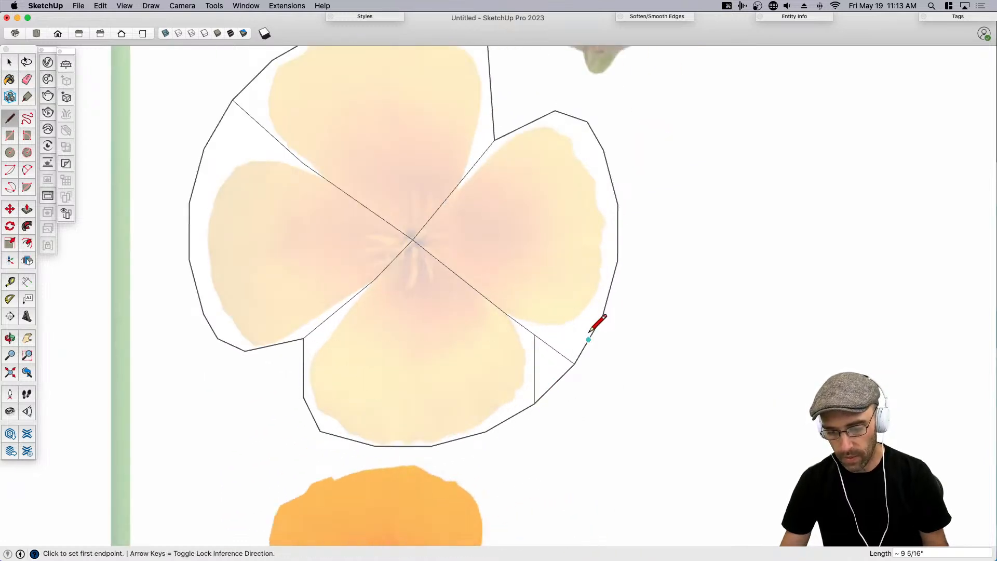
click(596, 328)
click(535, 335)
key(e)
drag(549, 390, 588, 347)
scroll(663, 407, down, 3)
Cut a notch between the top and left petals by drawing its two sides to the dividing line and erasing the outer edges.
key(space)
scroll(484, 208, up, 3)
key(l)
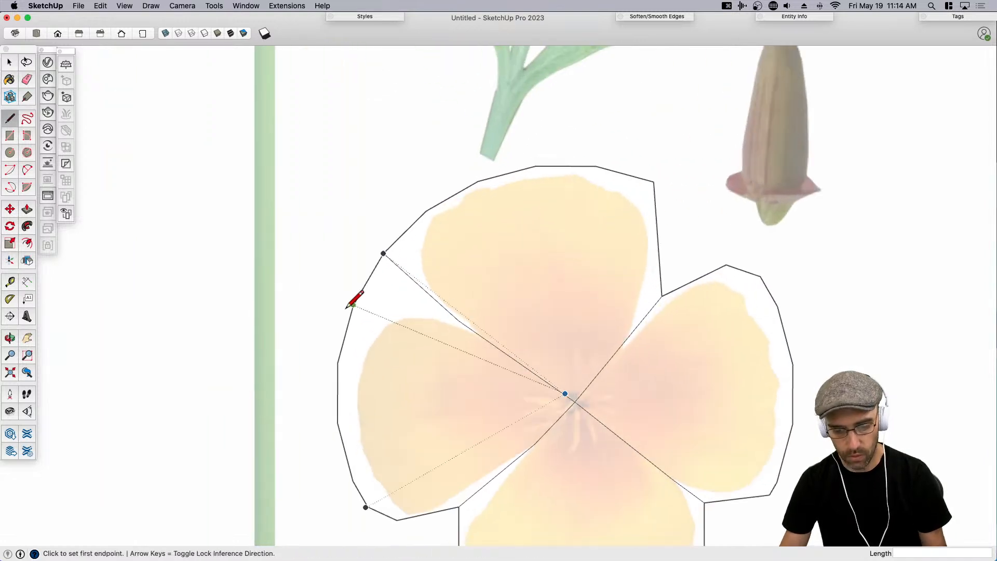
click(353, 305)
click(441, 305)
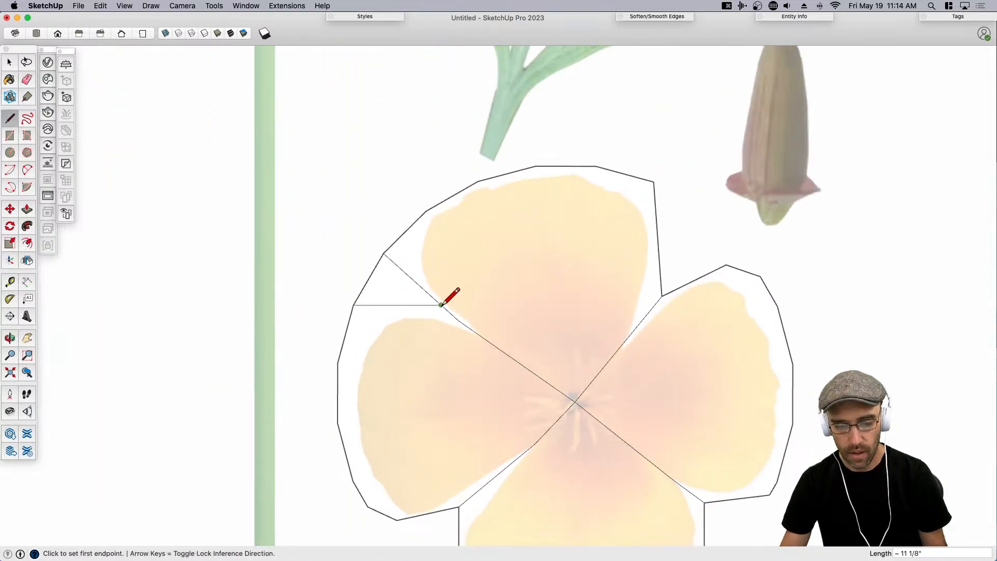
scroll(430, 282, up, 1)
click(413, 280)
click(423, 200)
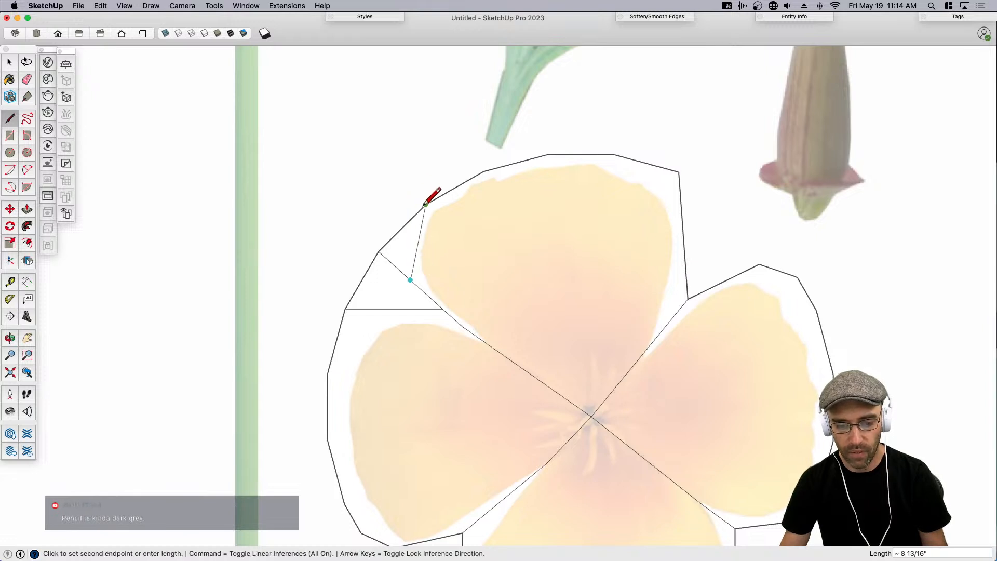
key(e)
drag(394, 229, 374, 263)
scroll(398, 261, down, 2)
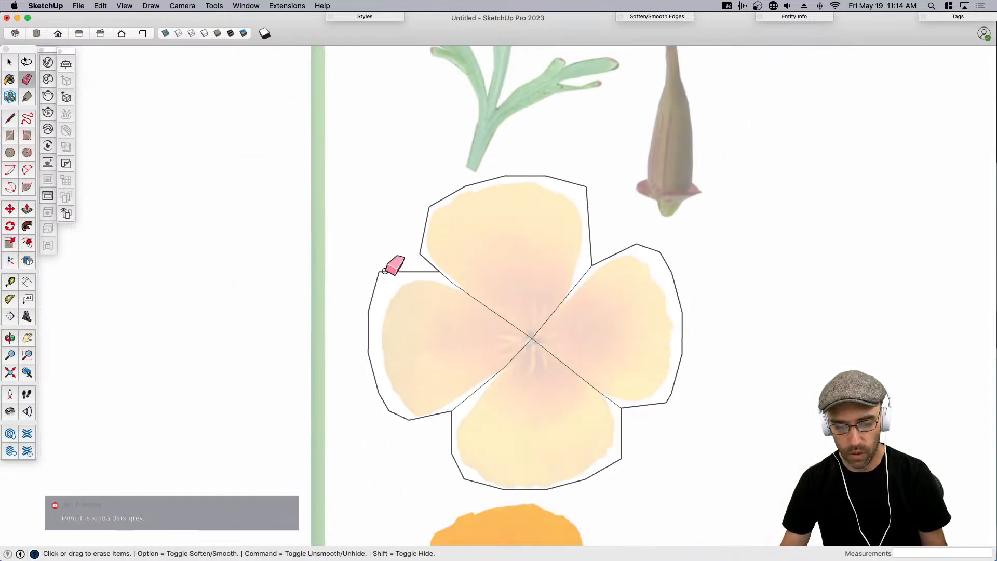
Trim the upper-left corner of the left petal's outline with a diagonal line and erase the cut-off edges.
scroll(399, 264, up, 2)
key(l)
click(415, 266)
click(362, 315)
key(e)
drag(370, 278, 382, 257)
scroll(421, 226, down, 2)
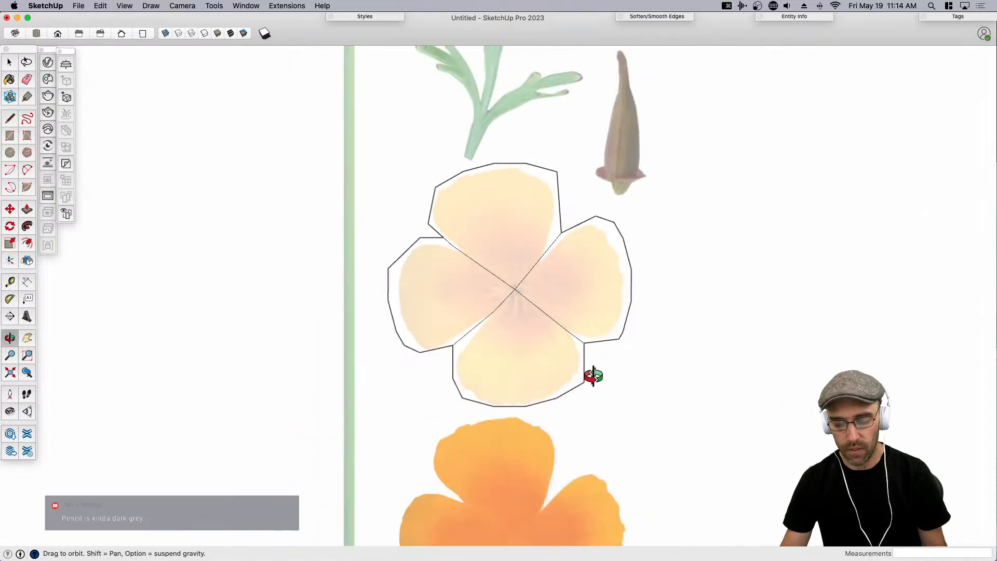
Check the petal faces by selecting them one at a time, and return to the top view near the leaf.
middle_drag(592, 377, 535, 235)
scroll(535, 236, down, 2)
scroll(535, 236, up, 4)
key(space)
click(522, 236)
click(459, 308)
click(580, 314)
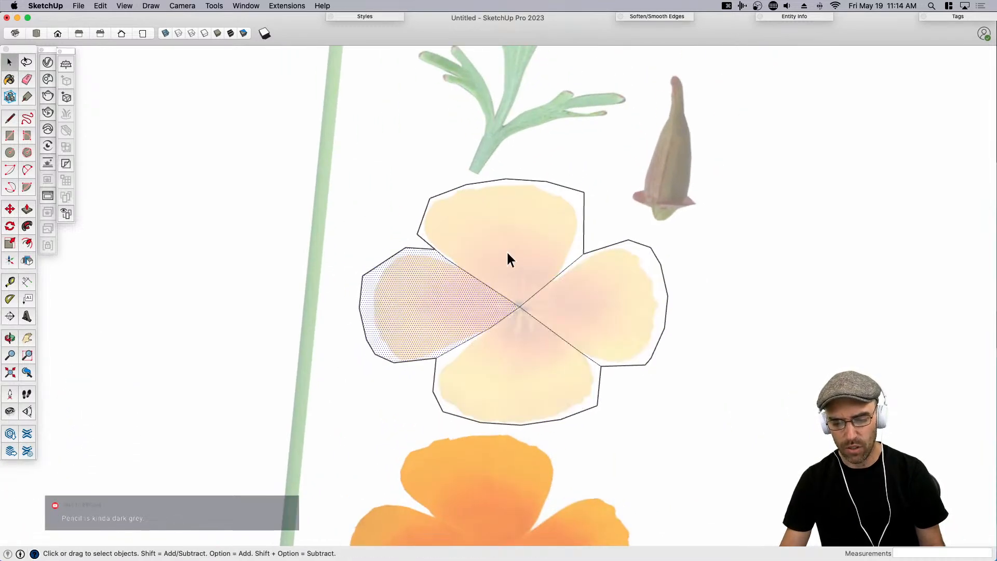
scroll(521, 256, down, 3)
scroll(544, 256, down, 3)
click(543, 251)
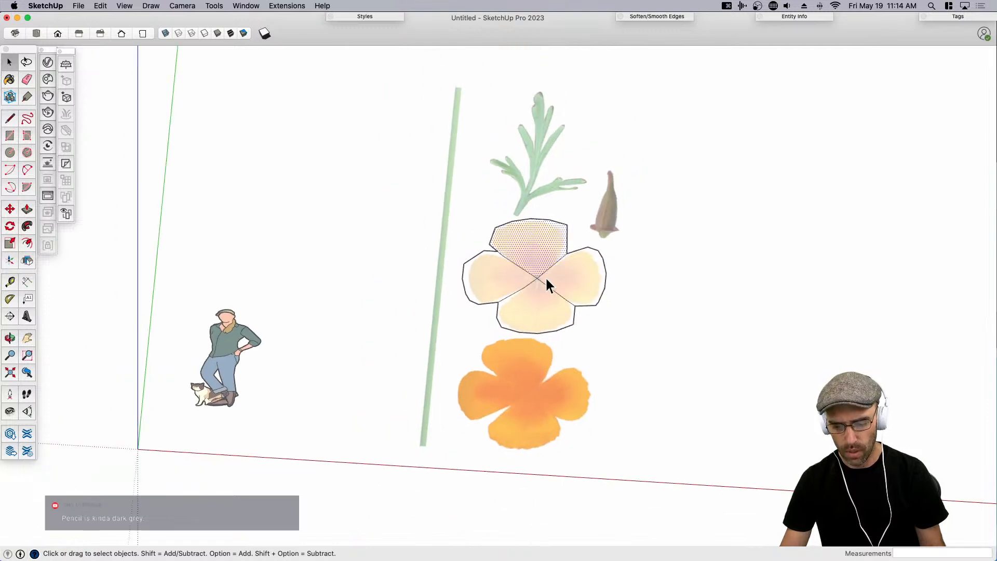
click(551, 291)
click(501, 342)
scroll(542, 350, down, 2)
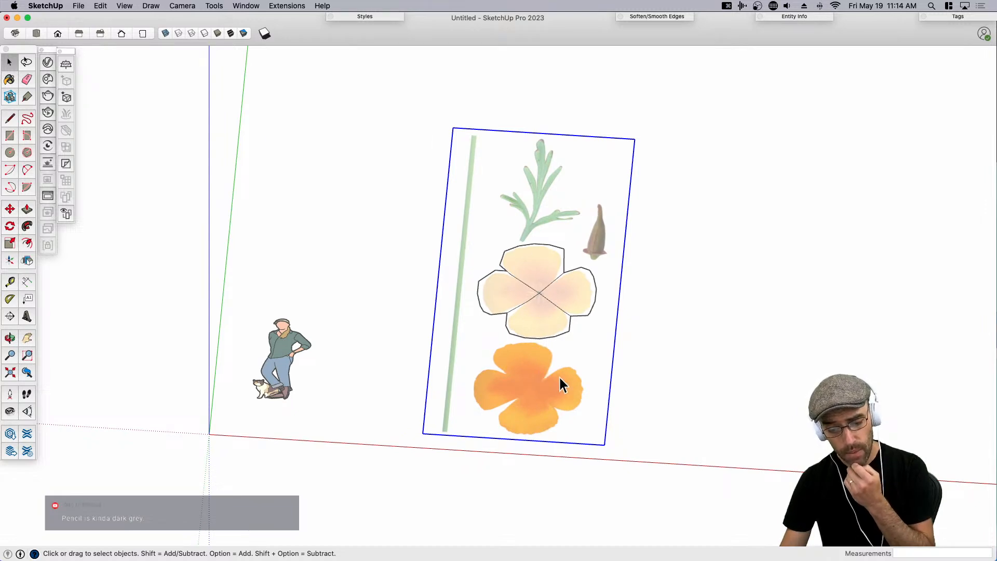
middle_drag(504, 394, 512, 374)
scroll(514, 353, down, 3)
click(522, 317)
middle_drag(522, 317, 496, 379)
scroll(500, 372, up, 3)
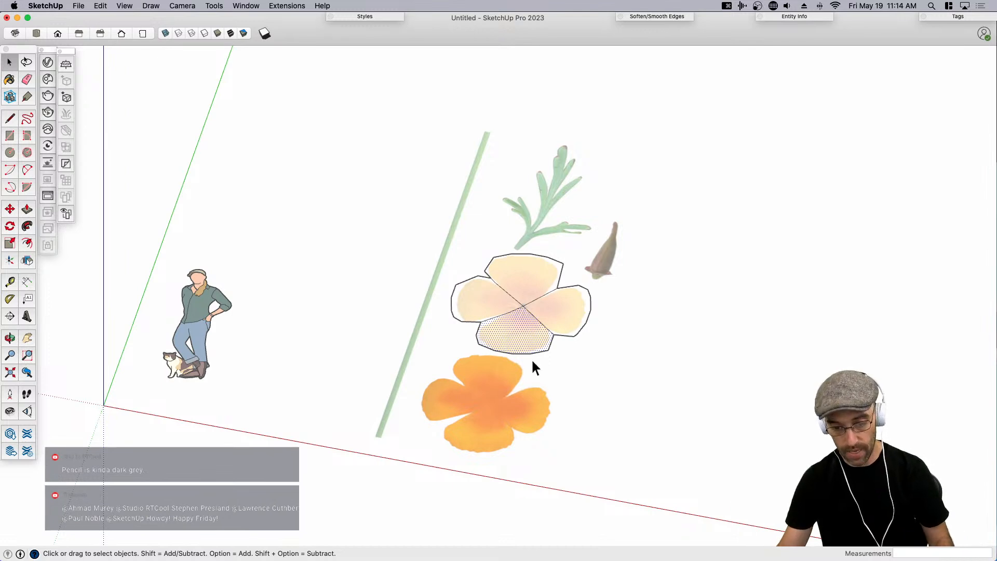
key(super+2)
scroll(551, 335, up, 6)
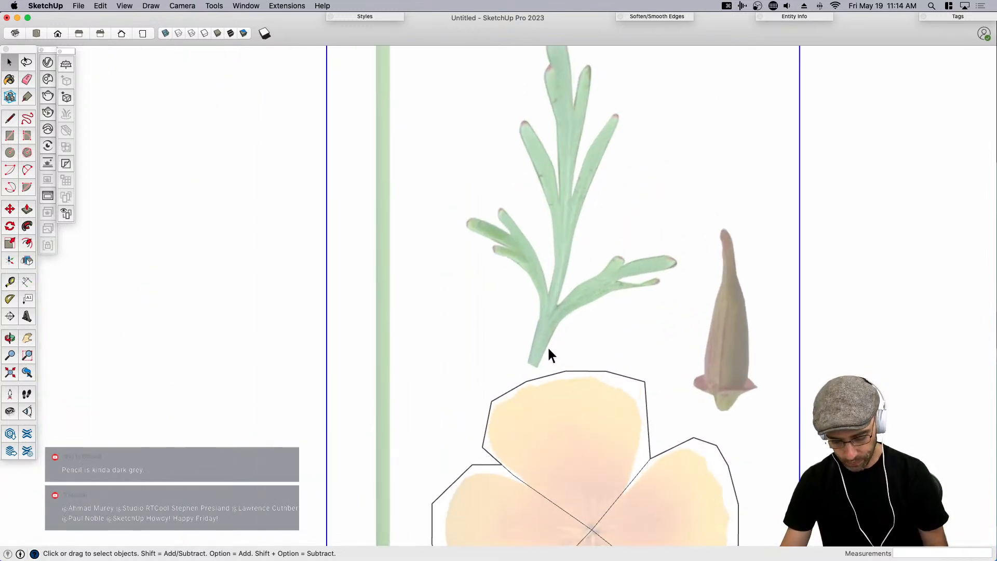
key(l)
key(space)
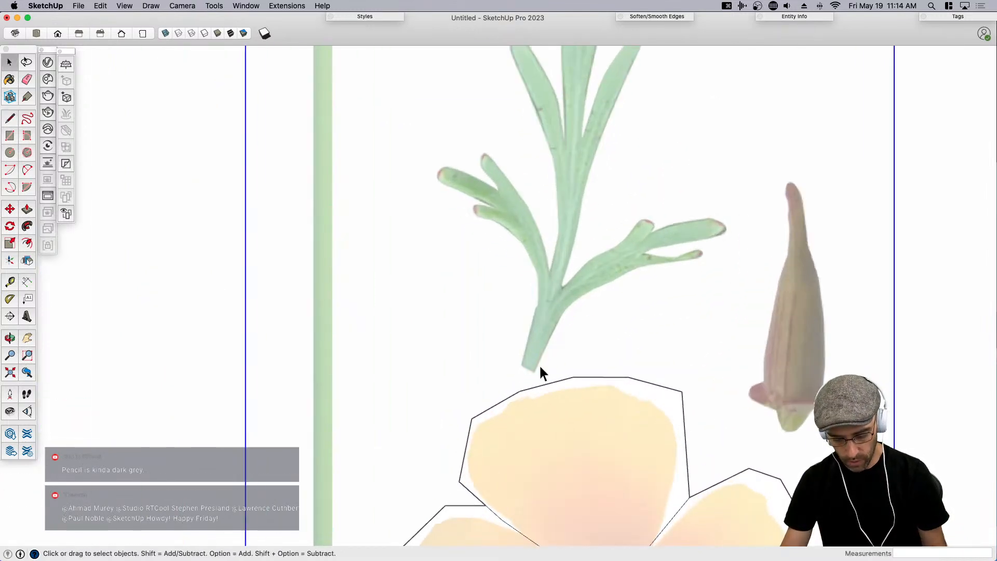
key(l)
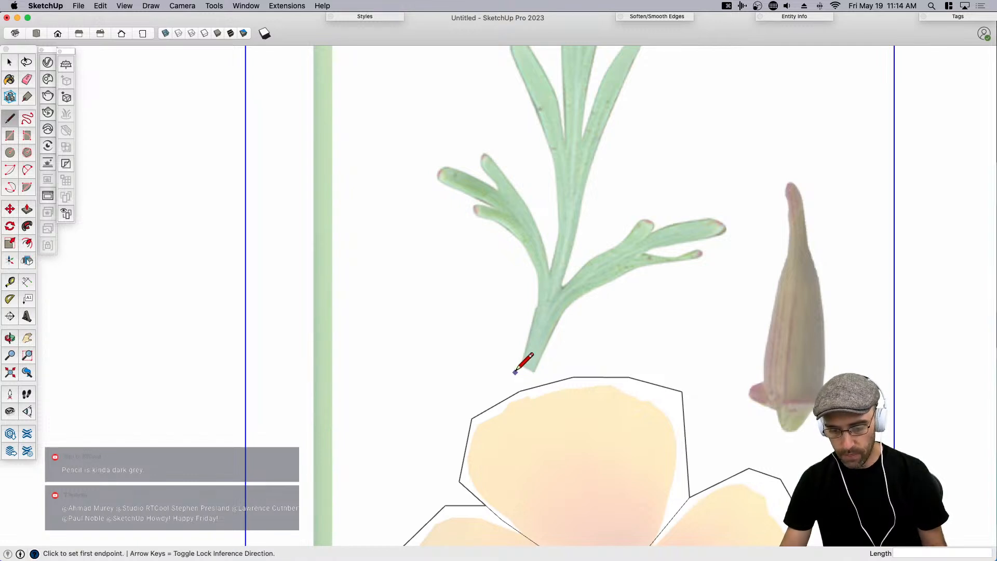
click(515, 372)
key(Escape)
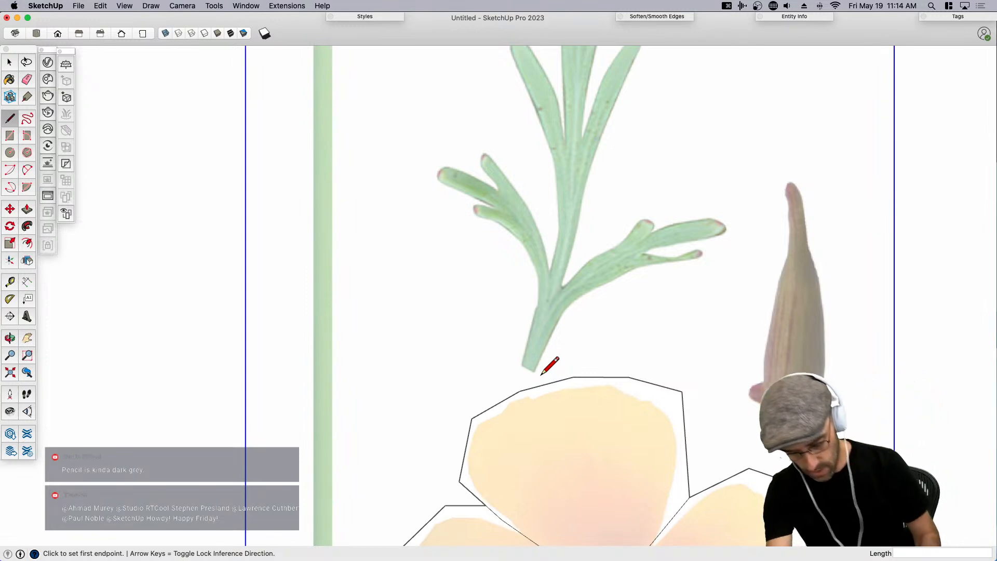
Trace a closed freehand curve loosely around the whole leaf, starting and ending at the base of its stem.
key(h)
drag(583, 345, 534, 363)
key(space)
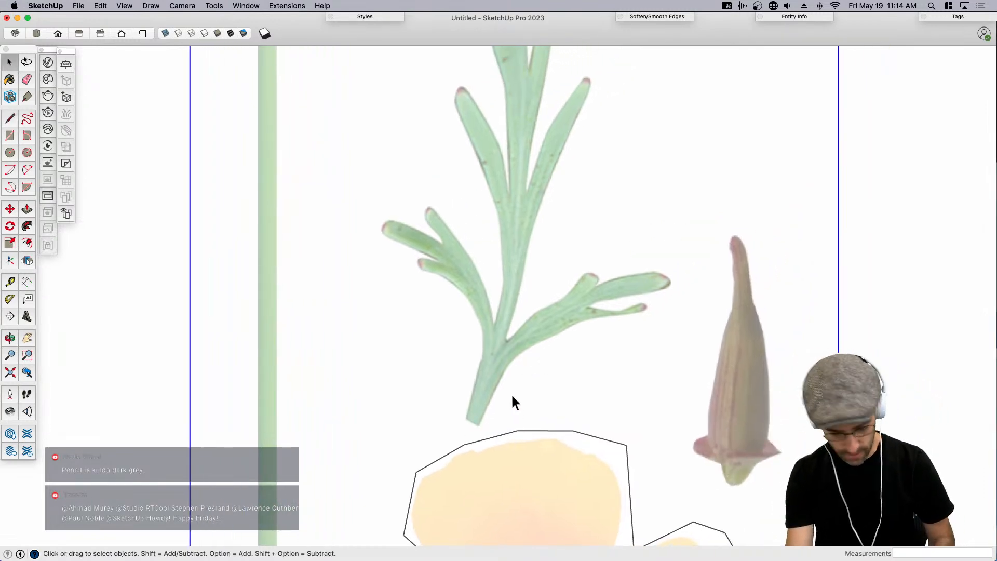
key(shift+f)
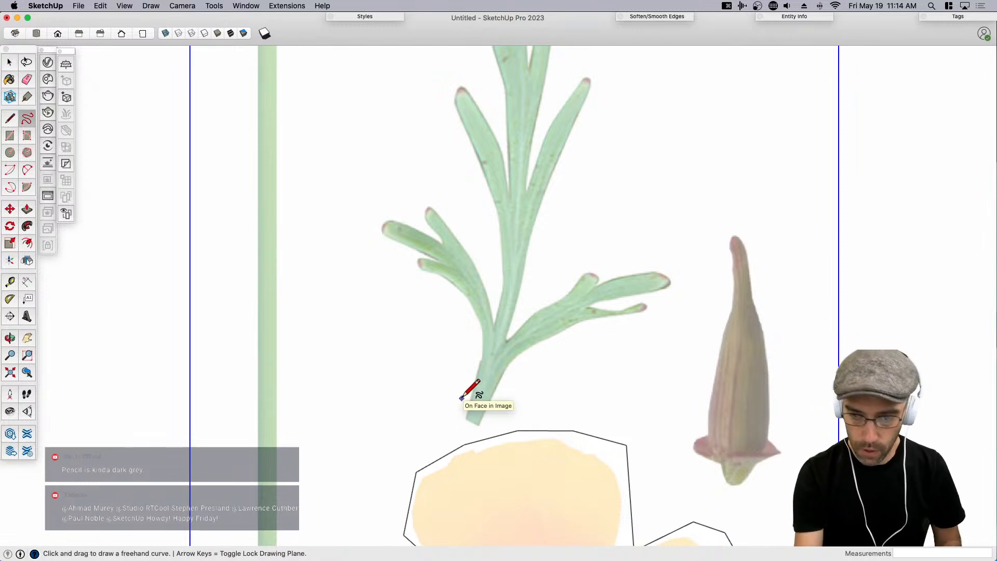
key(space)
key(z)
mouse_move(606, 379)
mouse_down()
mouse_move(590, 423)
mouse_move(597, 447)
mouse_up()
key(space)
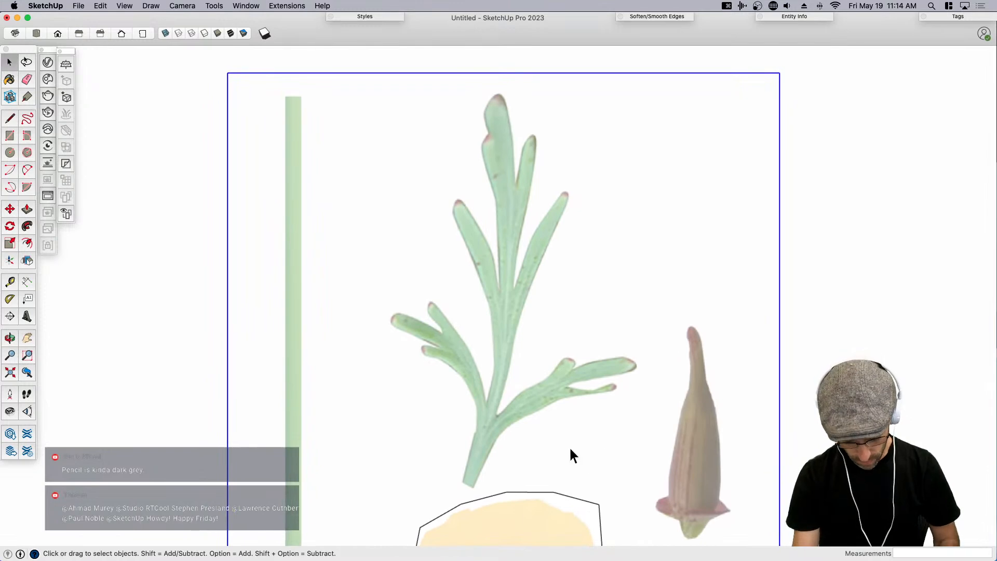
key(shift+f)
mouse_move(463, 491)
mouse_down()
mouse_move(571, 409)
mouse_move(656, 380)
mouse_move(586, 338)
mouse_move(523, 369)
mouse_move(561, 265)
mouse_move(578, 175)
mouse_move(514, 102)
mouse_move(468, 143)
mouse_move(451, 191)
mouse_move(465, 312)
mouse_move(385, 318)
mouse_move(462, 416)
mouse_move(455, 484)
mouse_up()
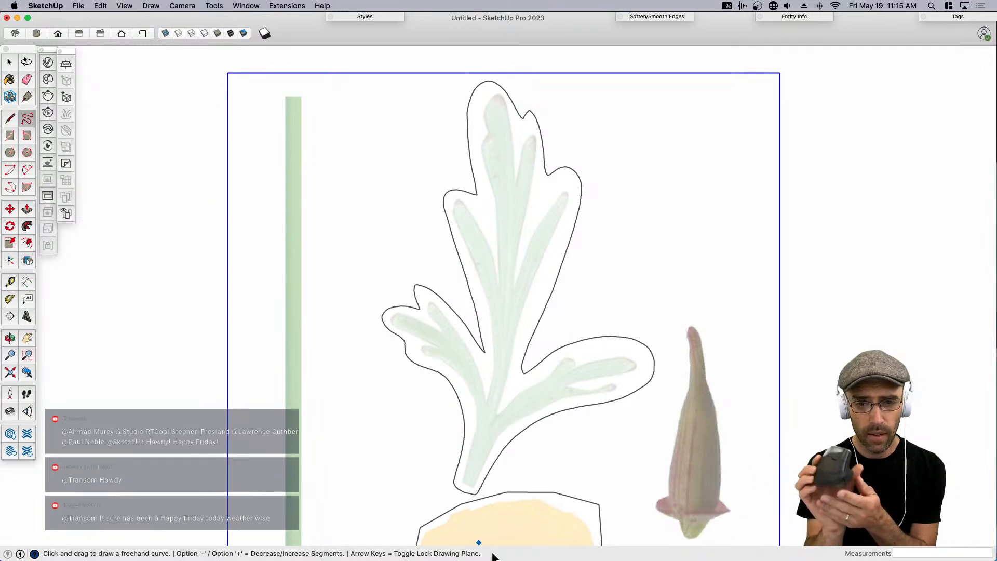
Select the freehand leaf outline and check its entity information.
mouse_move(534, 554)
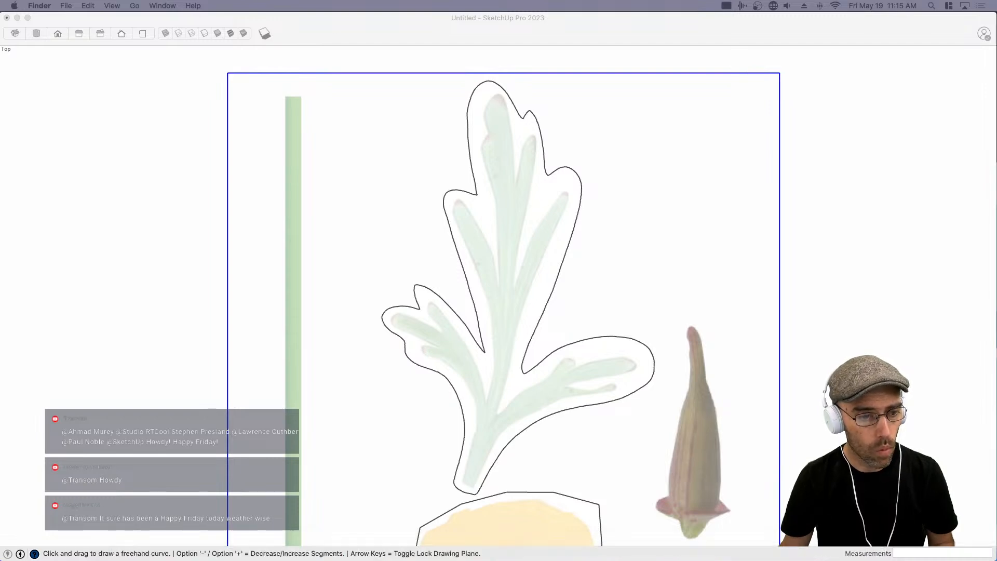
click(501, 274)
key(space)
scroll(496, 287, down, 3)
scroll(524, 304, up, 3)
click(525, 303)
click(522, 298)
scroll(523, 301, down, 2)
click(805, 16)
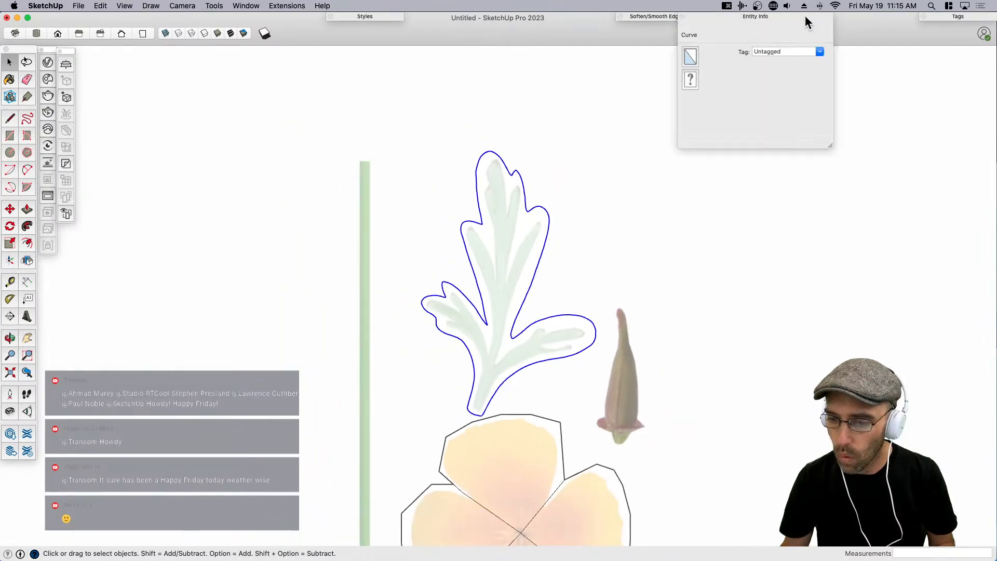
click(756, 16)
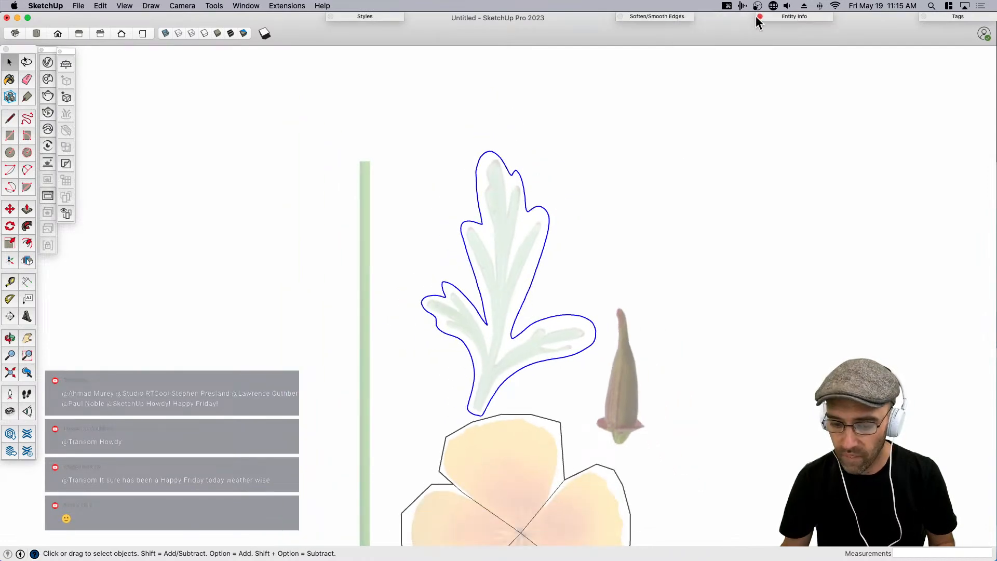
Move the freehand leaf outline horizontally off the leaf to the empty area right of the image sheet.
scroll(494, 234, down, 2)
key(m)
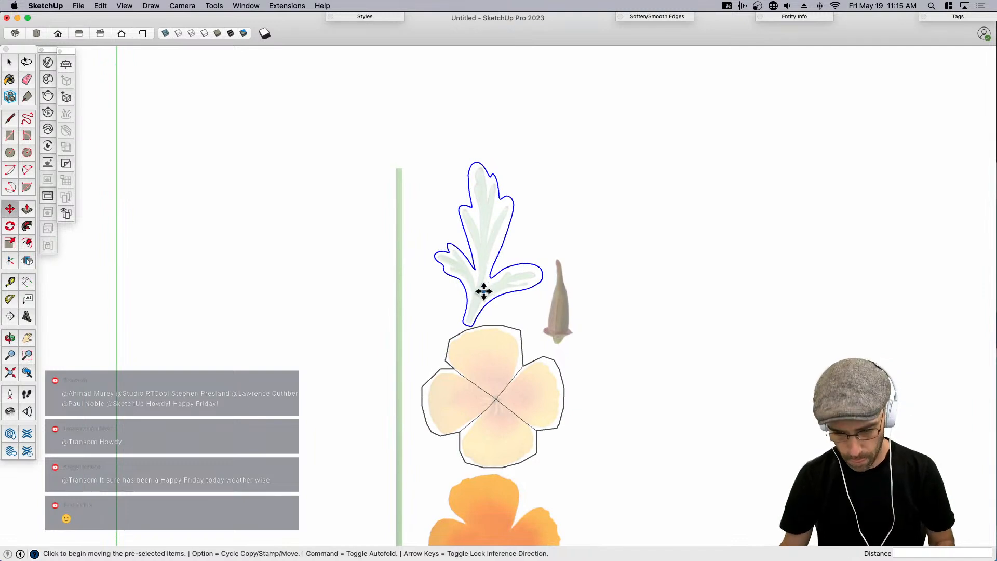
click(483, 290)
click(690, 290)
key(space)
scroll(482, 306, up, 2)
key(a)
key(space)
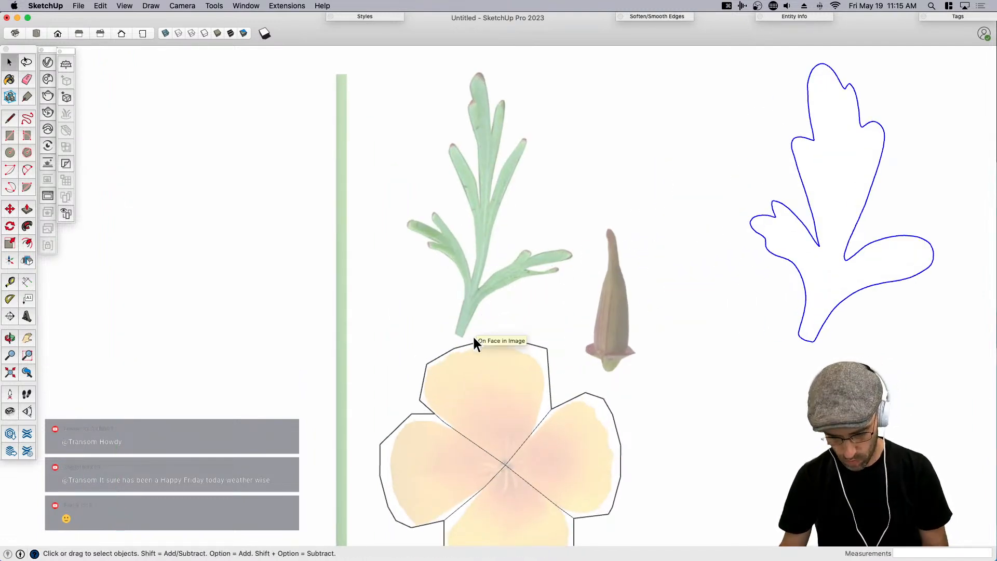
Draw connected straight lines from the leaf's stem base around the lower-right leaflet to the gap beside the main stem.
scroll(473, 336, up, 2)
key(l)
click(440, 342)
scroll(461, 348, up, 2)
click(461, 335)
click(528, 239)
click(761, 155)
click(747, 88)
click(647, 109)
click(609, 94)
click(520, 170)
Continue the line outline up the outer side of the upper-right leaflet, past its tip and into the gap beside the next leaflet.
scroll(522, 244, down, 3)
scroll(540, 208, up, 4)
click(531, 156)
scroll(541, 150, down, 3)
scroll(552, 141, up, 3)
click(552, 165)
click(538, 134)
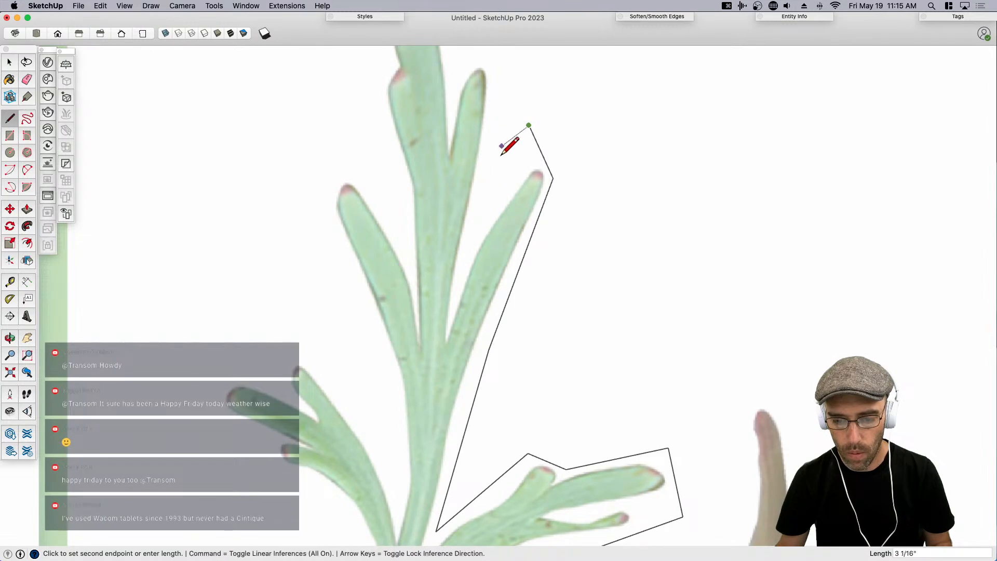
click(545, 160)
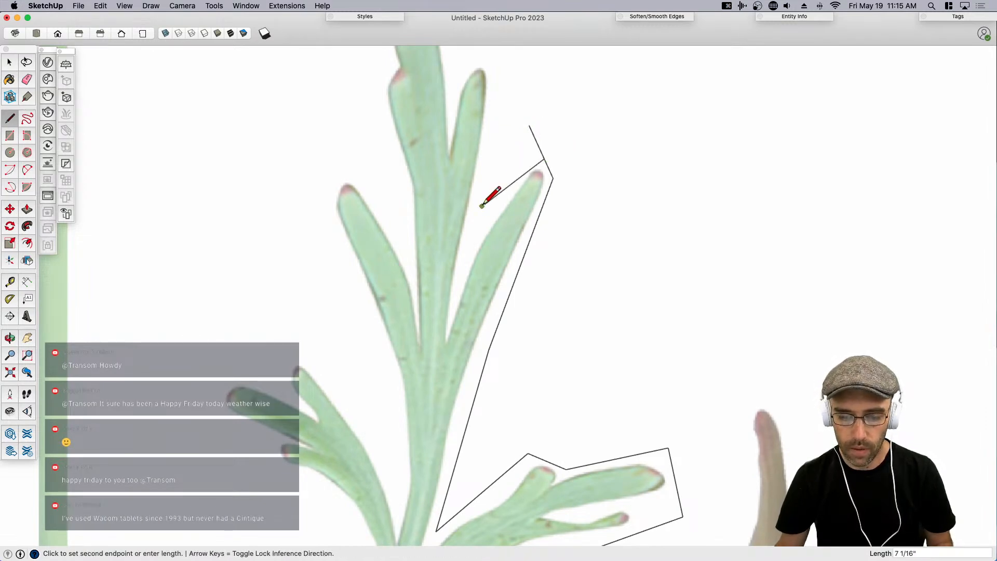
click(482, 206)
Continue the line outline around the leaf's top tips and down to the gap above the upper-left leaflet.
scroll(501, 329, down, 2)
click(513, 131)
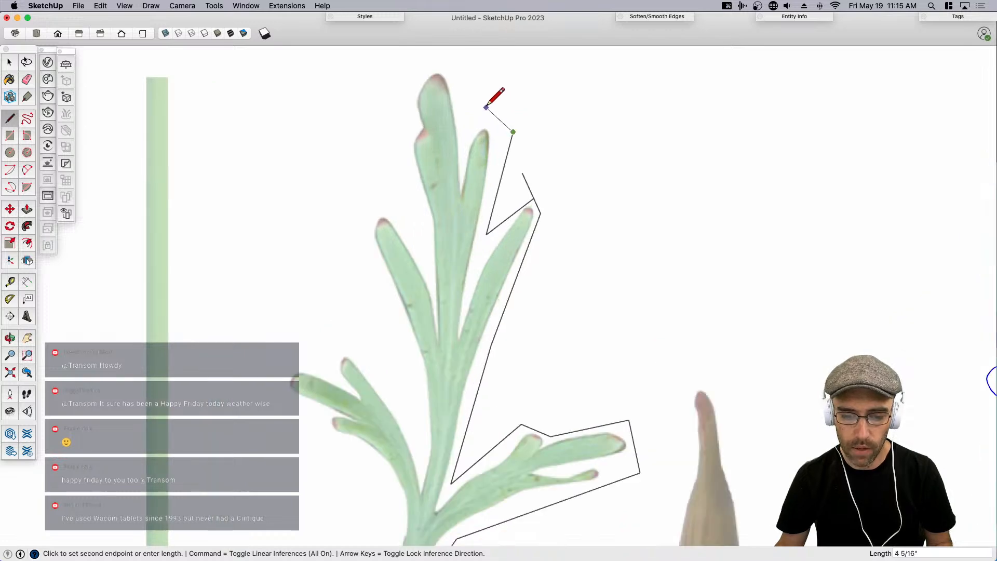
click(430, 56)
click(394, 94)
click(394, 167)
click(422, 211)
Continue the line outline around the upper-left leaflet and down to the gap above the lower-left leaflet.
click(375, 212)
click(358, 256)
click(418, 387)
click(419, 431)
Draw the line outline around the lower-left leaflet and down the stem, closing it at the stem base.
click(362, 342)
click(338, 343)
click(286, 362)
click(270, 395)
click(315, 420)
click(332, 453)
click(369, 471)
scroll(472, 287, down, 3)
scroll(426, 417, up, 2)
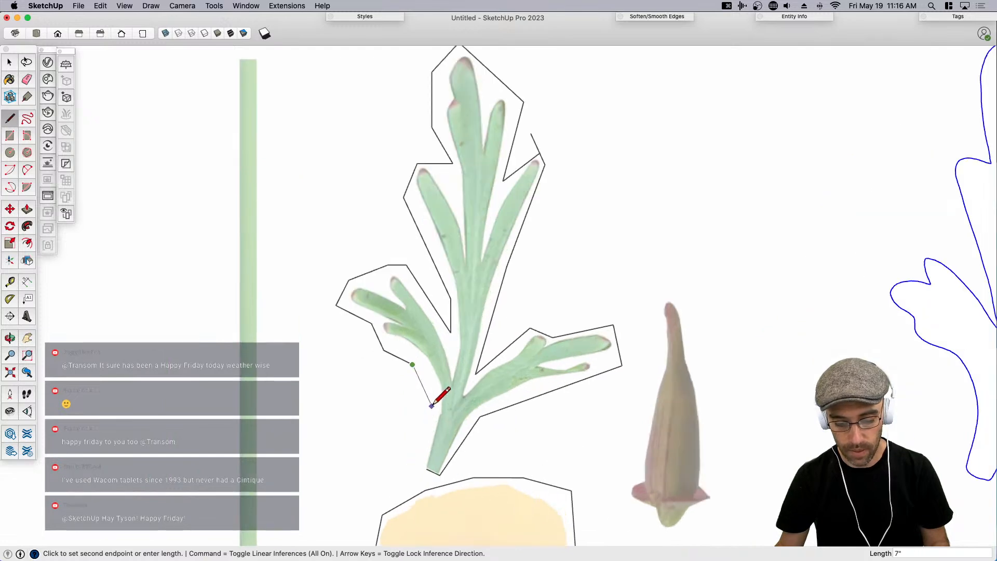
scroll(420, 456, up, 2)
click(438, 472)
key(space)
scroll(446, 410, down, 2)
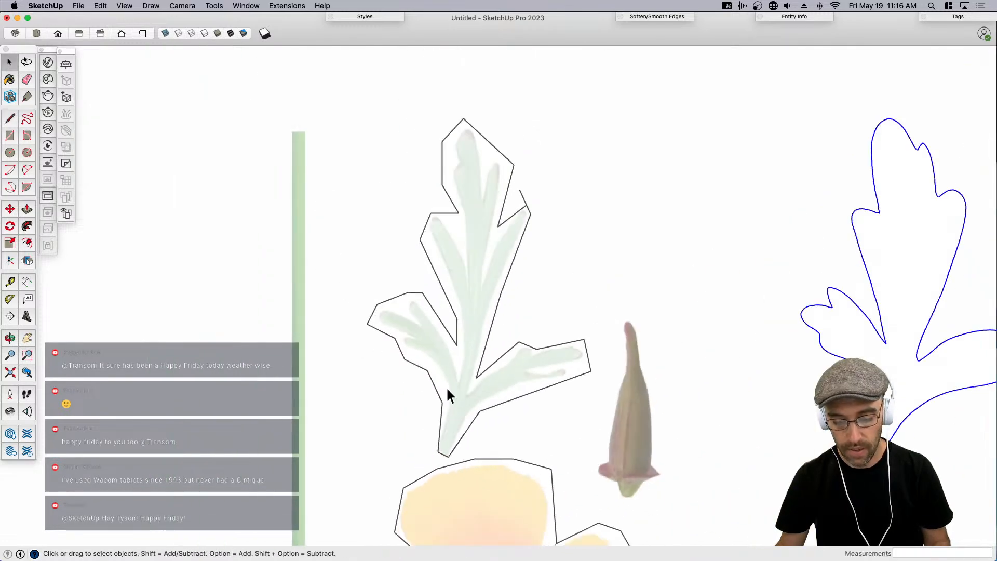
Erase the stray line segment sticking out above the upper-right leaflet's tip.
click(447, 395)
key(e)
scroll(493, 174, down, 2)
scroll(485, 161, up, 1)
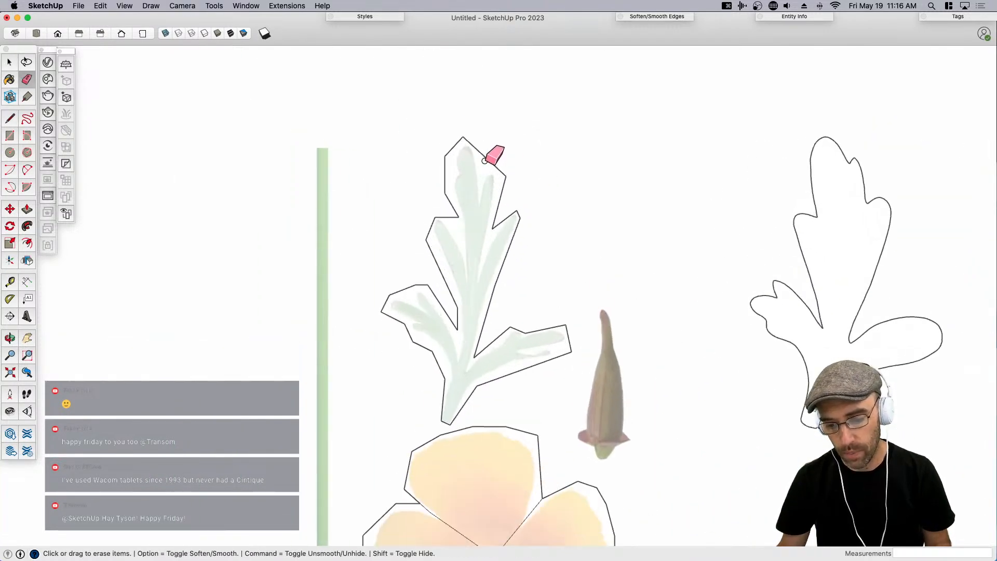
Cut a V-shaped notch between the leaf's two top tips by drawing its sides and erasing the outer edge.
scroll(491, 154, up, 2)
scroll(478, 135, up, 2)
key(l)
click(466, 140)
scroll(473, 195, up, 1)
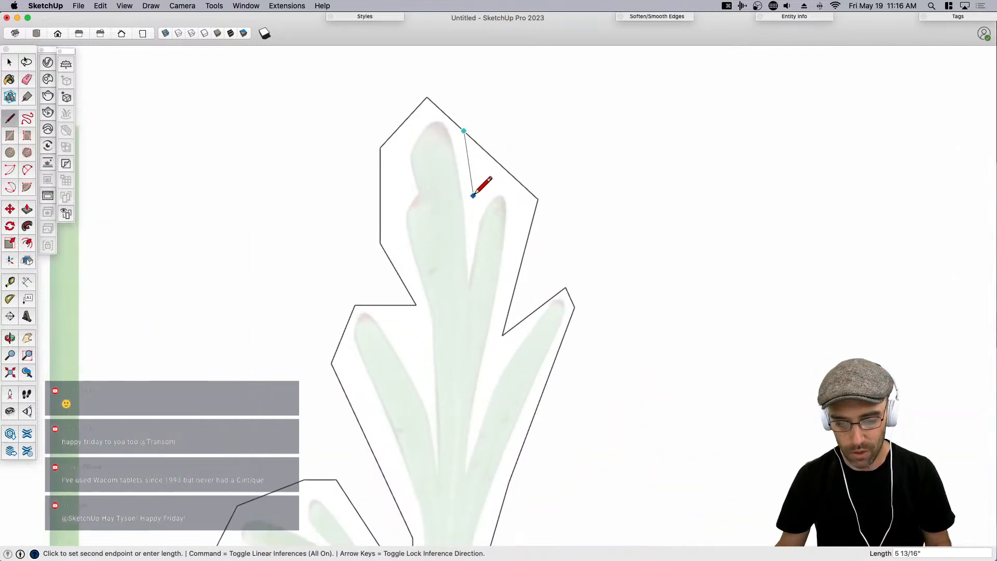
key(e)
scroll(491, 140, down, 3)
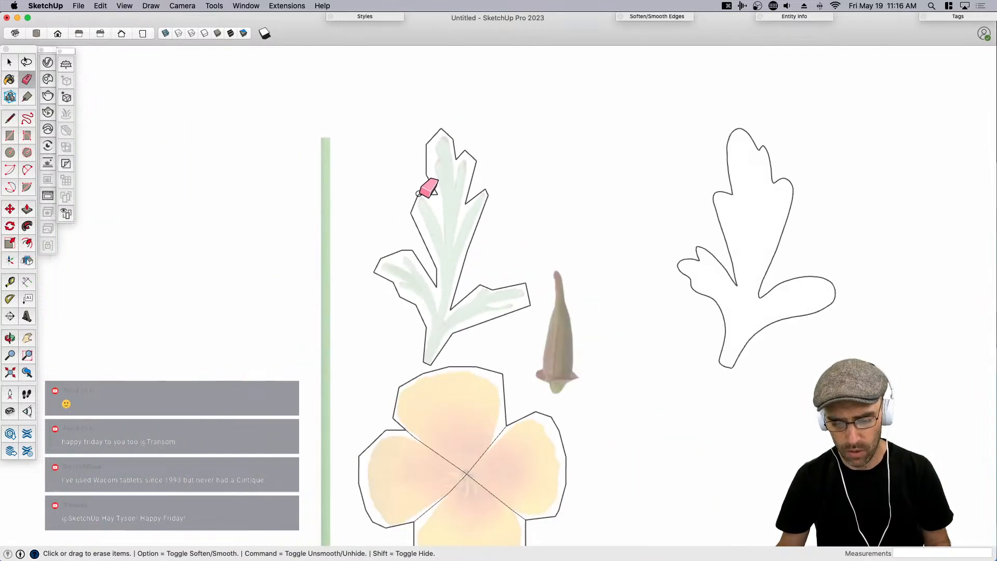
Cut a V-shaped notch between the upper-left leaflet and the central lobe by drawing its sides and erasing the edge across it.
key(space)
scroll(431, 190, up, 2)
key(l)
click(427, 194)
scroll(442, 218, up, 2)
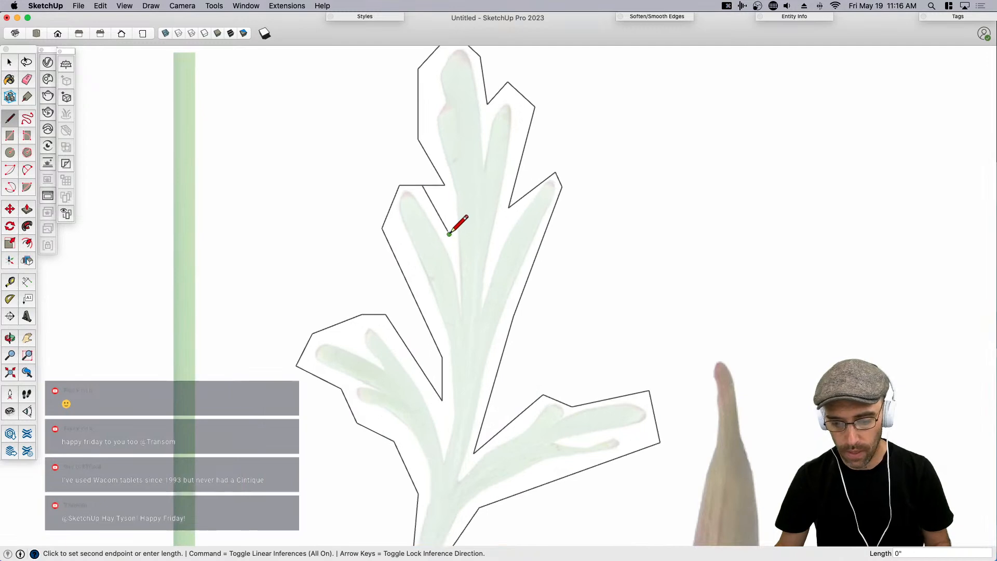
click(445, 185)
key(e)
click(436, 186)
scroll(403, 140, down, 2)
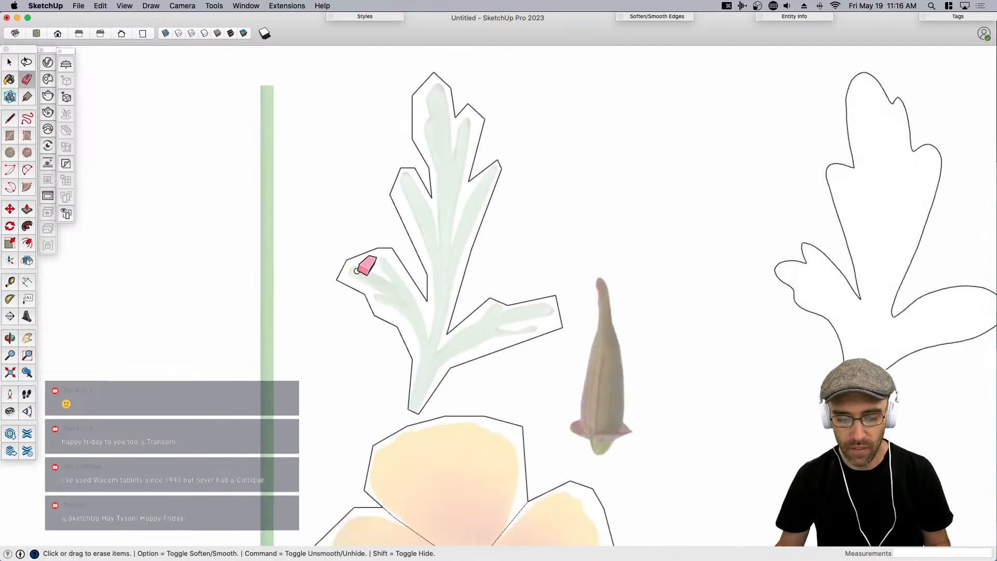
key(space)
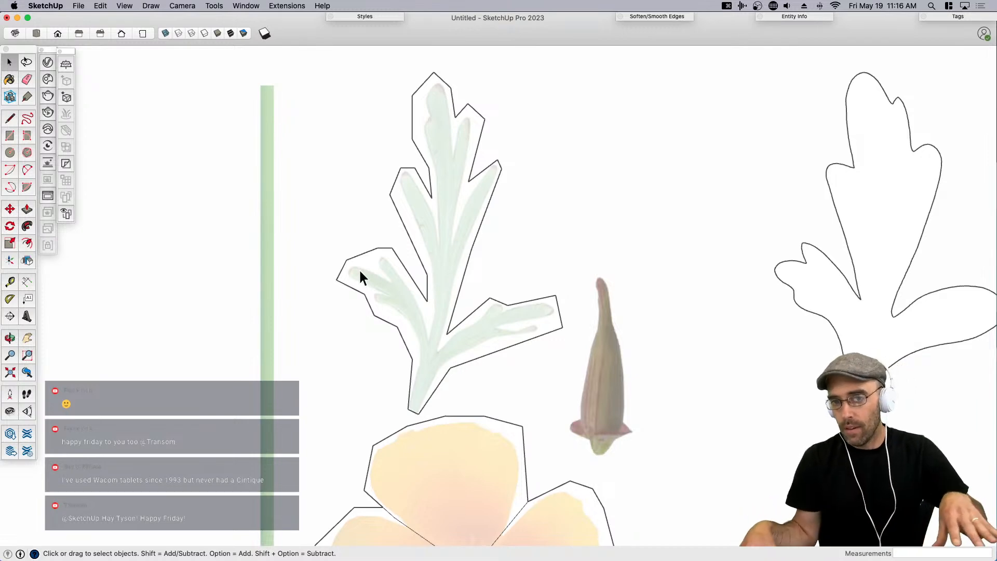
Compare the traced leaf with the smooth freehand leaf and check the freehand curve's segment count.
scroll(360, 256, down, 3)
click(638, 266)
click(423, 289)
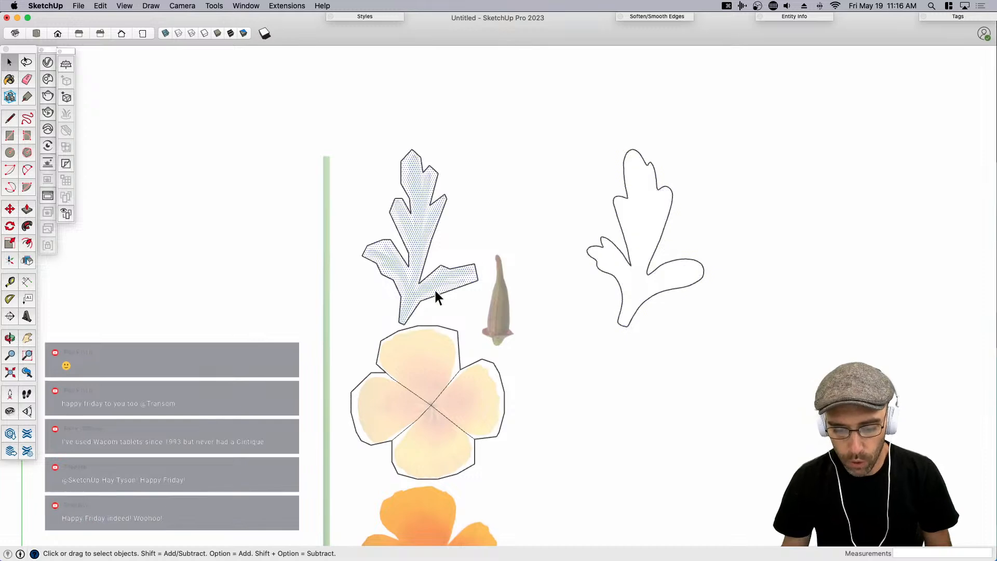
scroll(425, 288, up, 1)
click(653, 273)
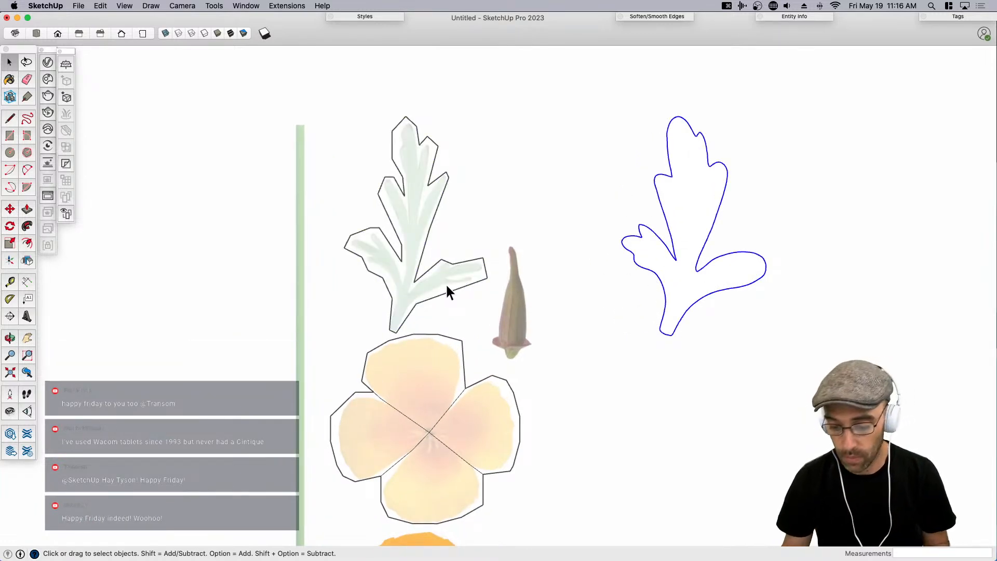
click(448, 287)
click(639, 261)
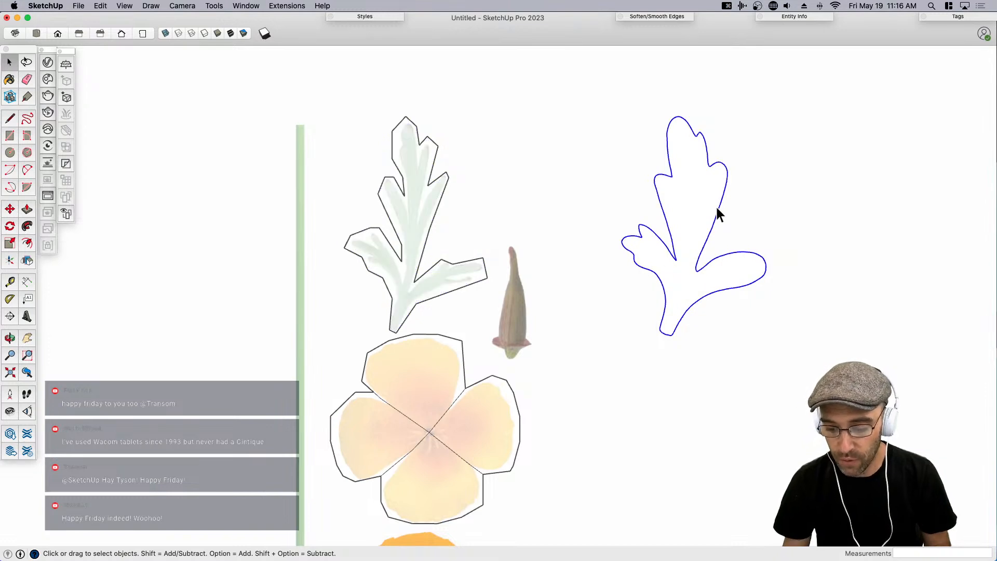
scroll(743, 197, up, 3)
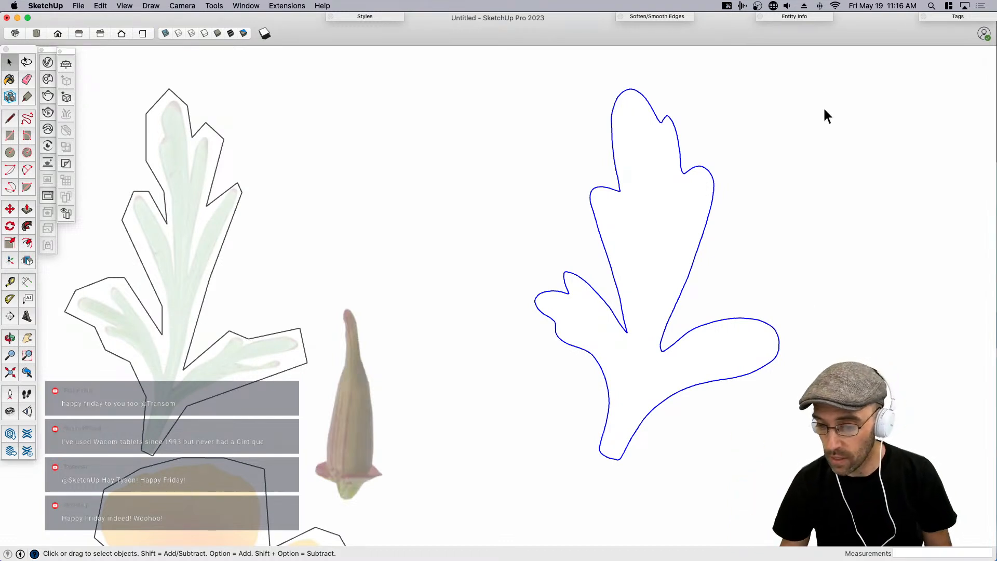
click(799, 17)
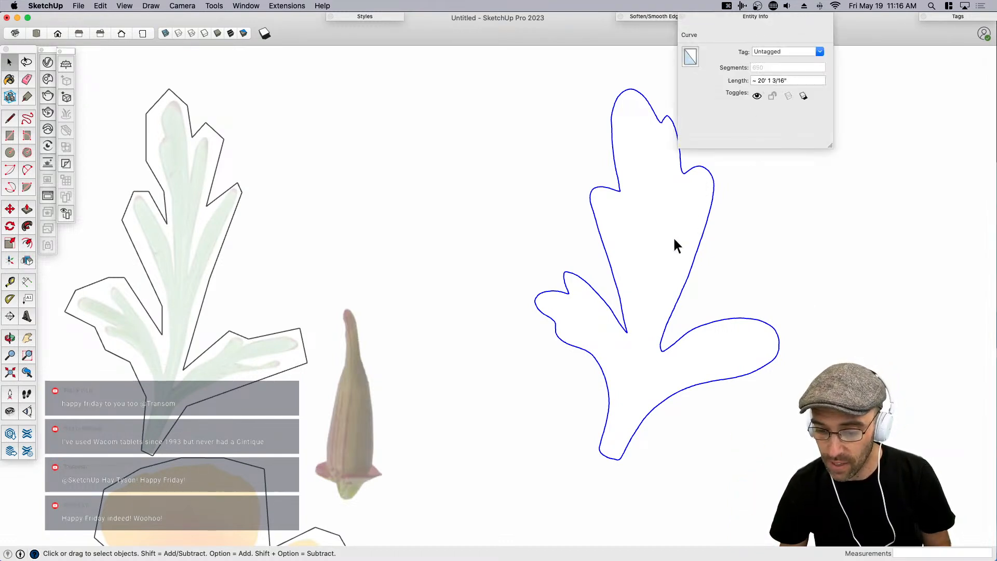
click(752, 16)
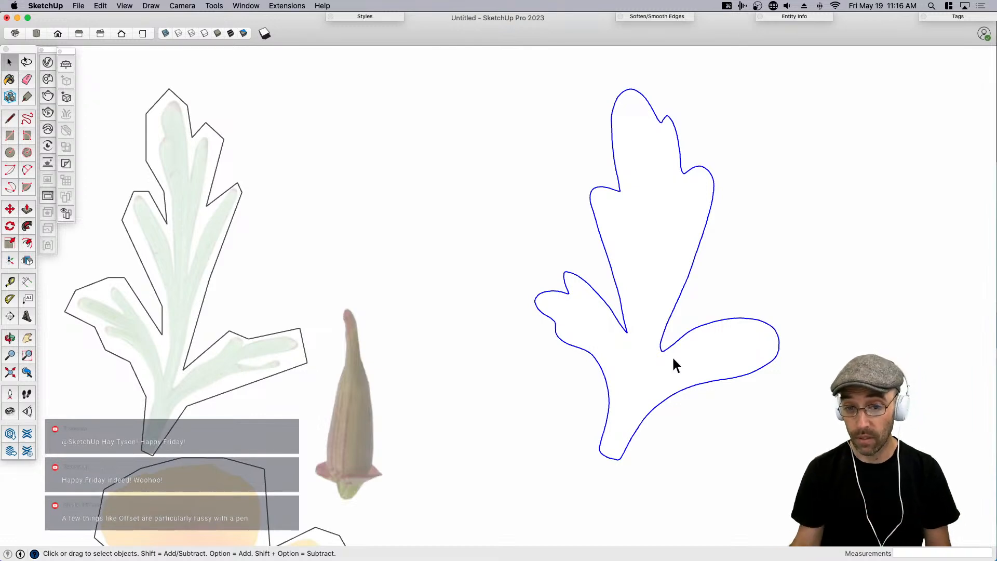
Select only the boundary edges of the straight-line leaf outline, without its face, and check their edge count.
key(h)
drag(478, 377, 701, 357)
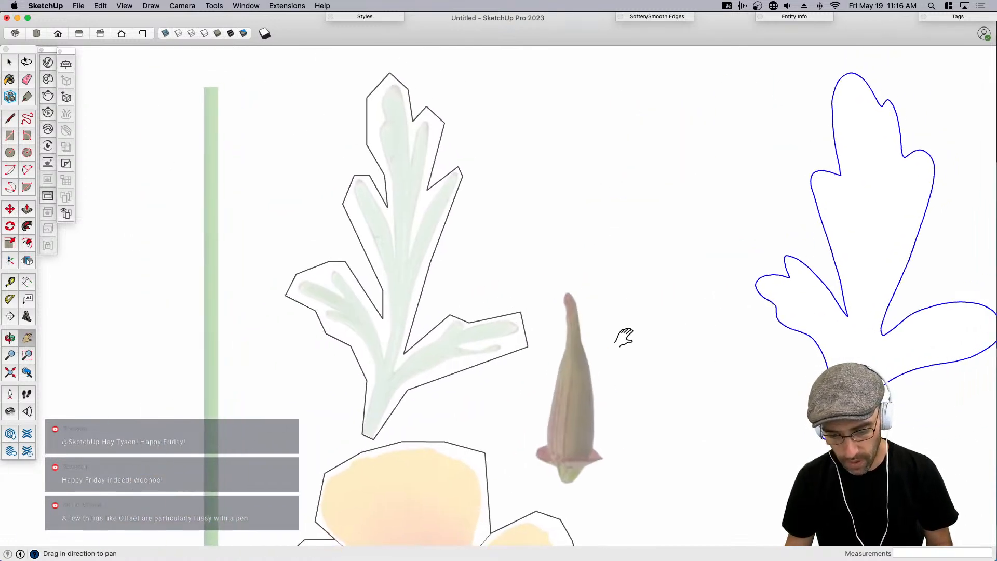
scroll(553, 341, down, 2)
key(space)
click(488, 357)
double_click(472, 349)
shift+click(478, 349)
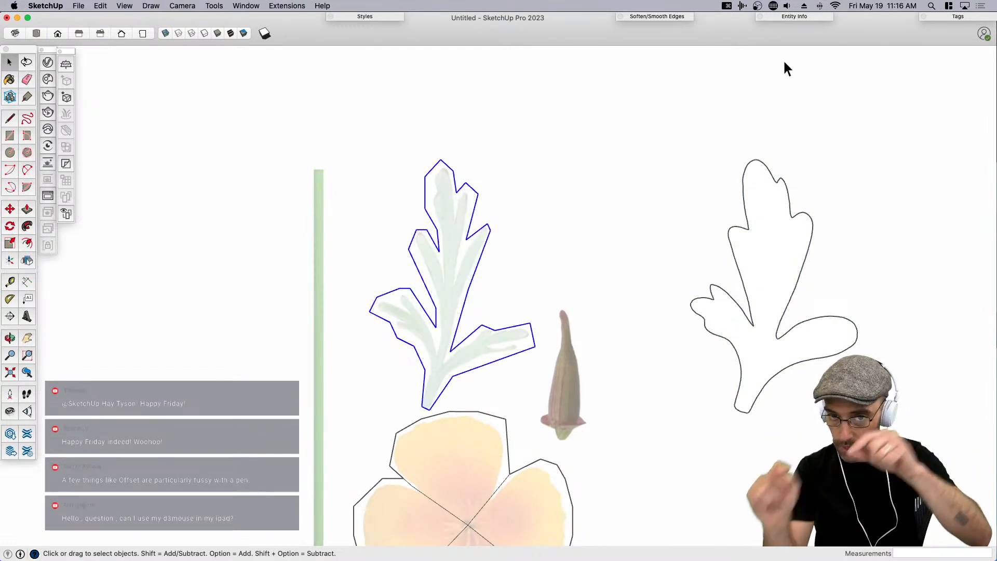
click(791, 17)
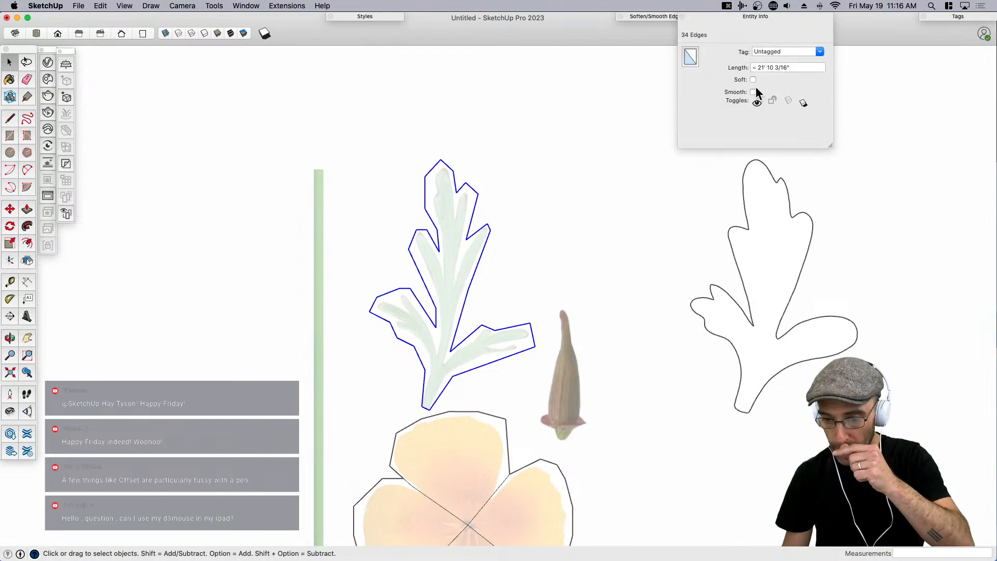
click(738, 17)
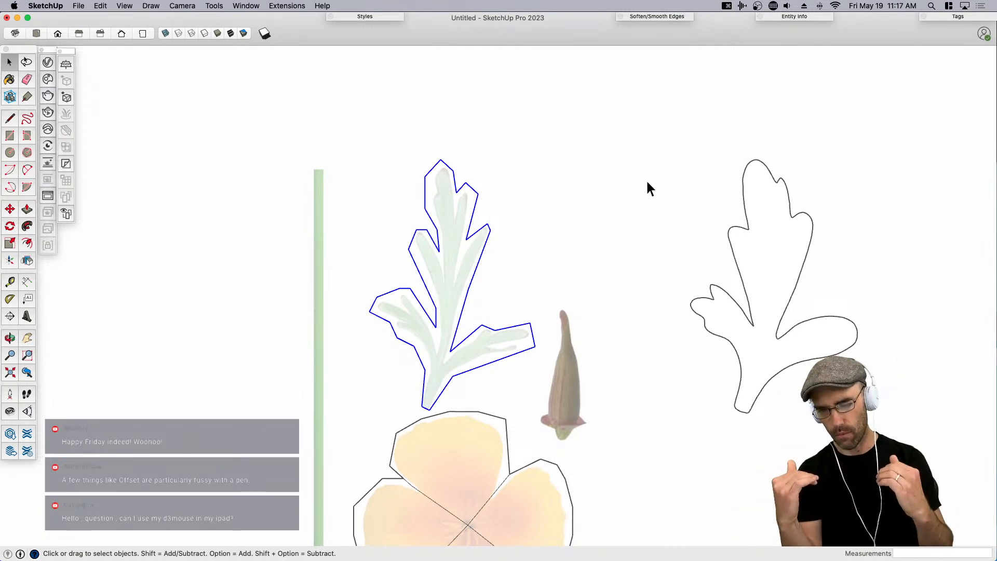
Draw a vertical centre line through the seed pod image from its bottom end to its top tip.
scroll(499, 211, down, 4)
click(570, 302)
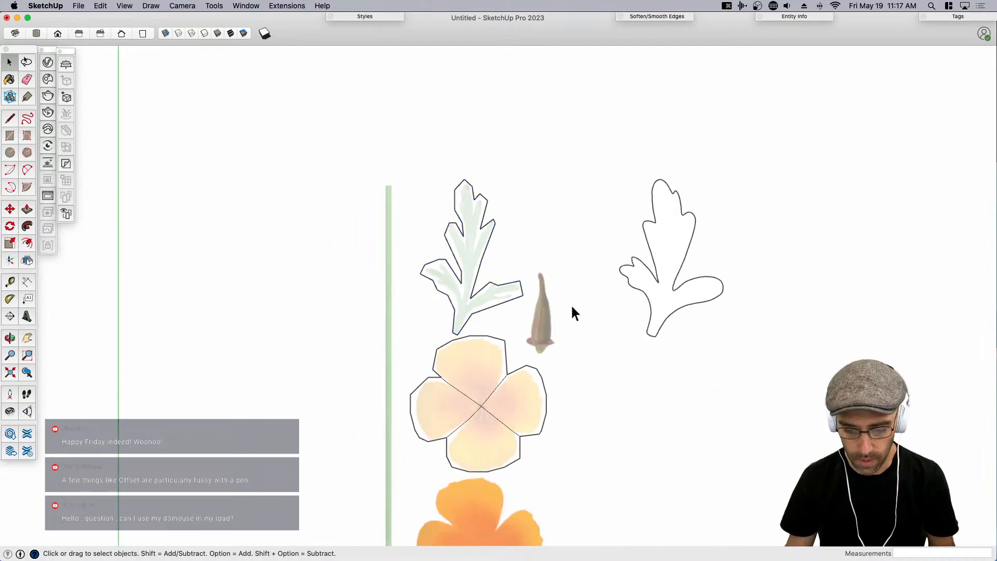
scroll(543, 318, up, 7)
click(541, 370)
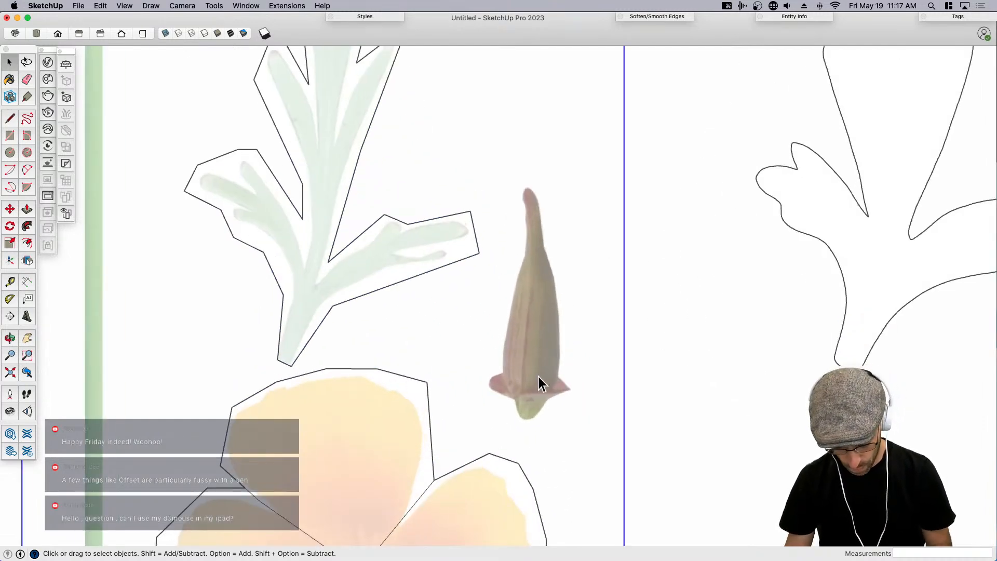
key(l)
click(526, 418)
click(526, 187)
key(space)
Draw a horizontal line across the seed pod's flared pink rim, extending past both sides.
scroll(500, 388, up, 3)
key(l)
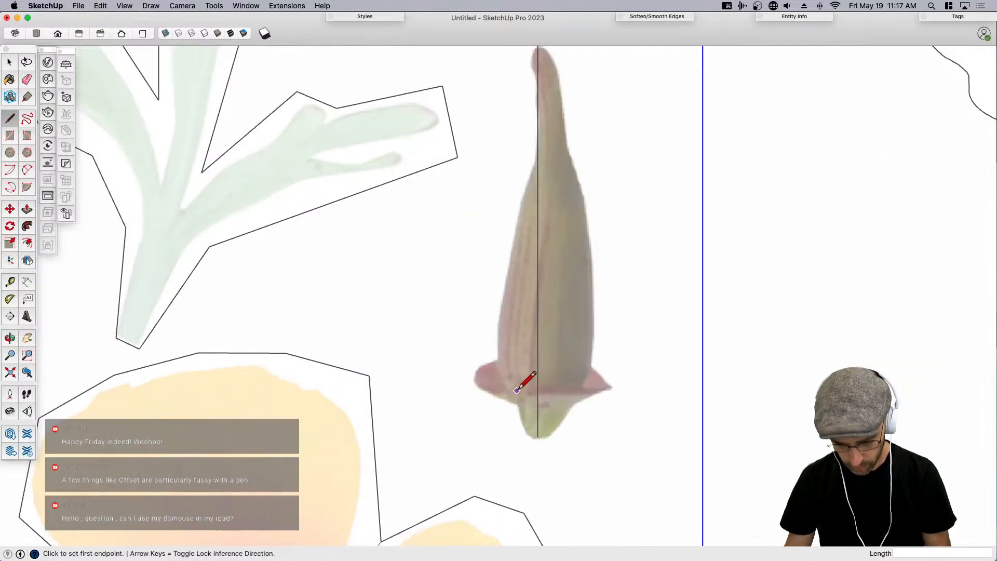
click(484, 370)
key(space)
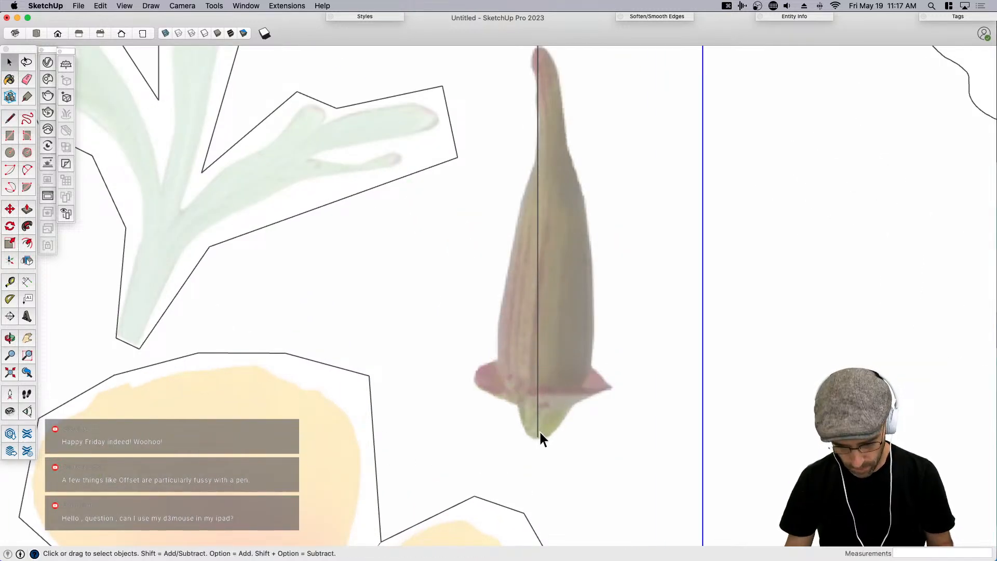
scroll(540, 432, up, 3)
key(l)
click(442, 370)
click(650, 370)
Draw a circle of about 2 1/4" radius centred on the pod's centre line, between the rim line and the pod's bottom end.
scroll(555, 421, up, 2)
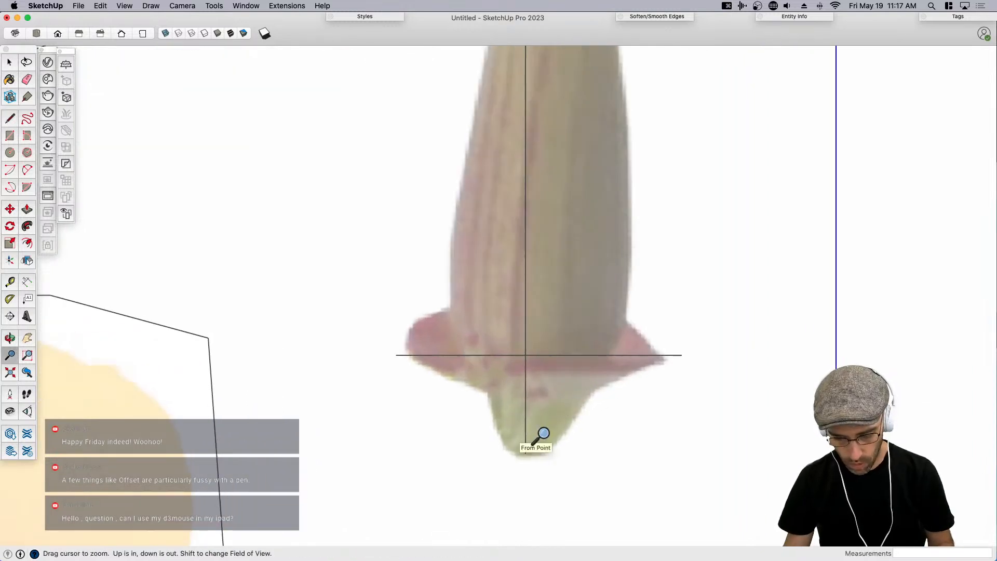
key(space)
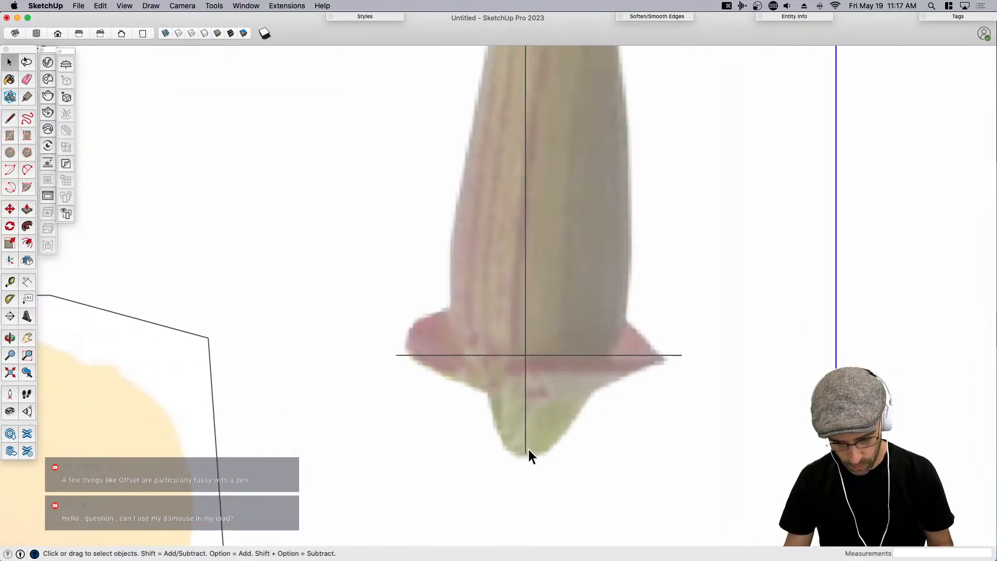
key(c)
click(525, 404)
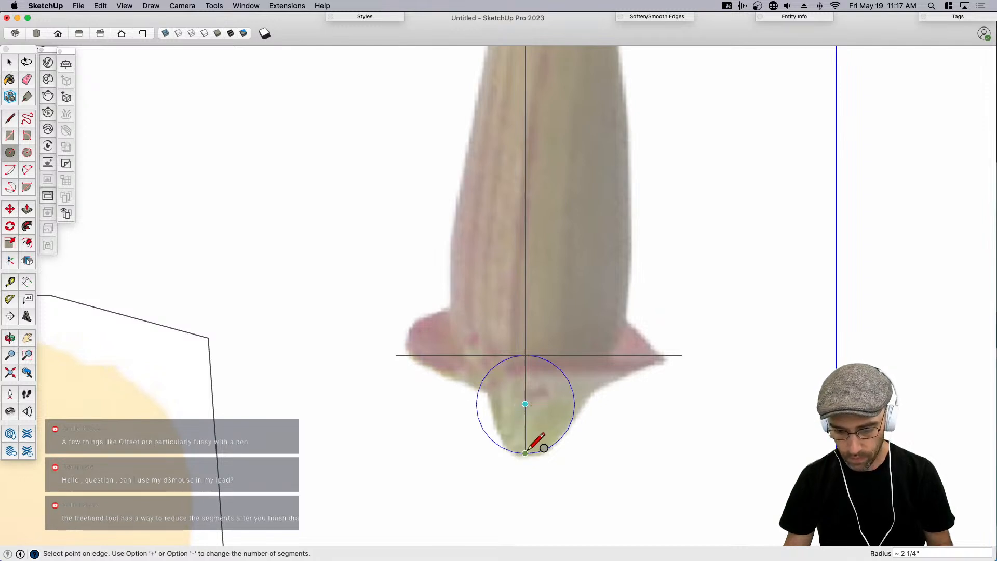
click(525, 453)
key(space)
Draw an arc from the circle's lower right side outward along the underside of the rim, stopping just short of its right tip.
key(z)
key(a)
click(568, 428)
scroll(623, 373, up, 3)
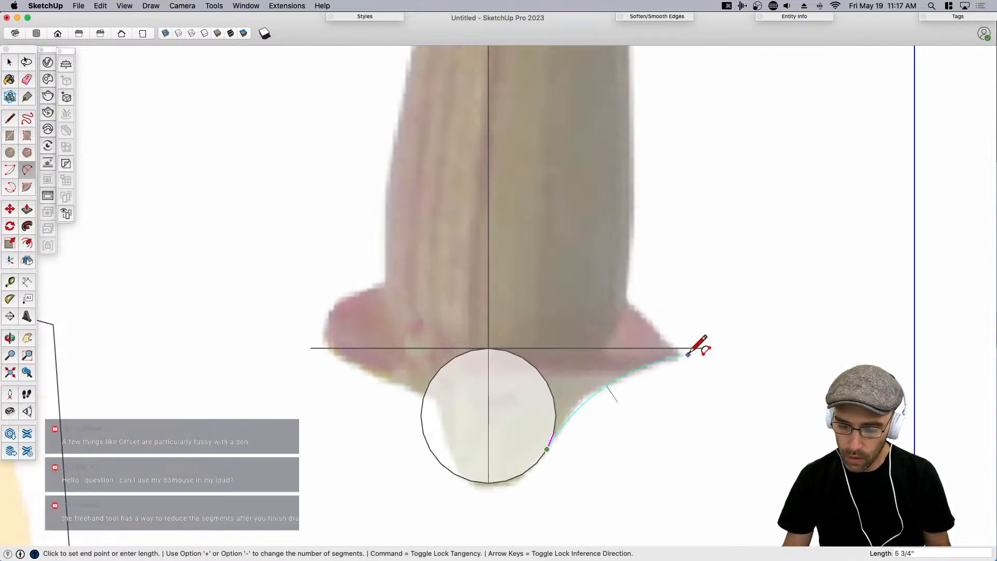
click(654, 366)
click(574, 401)
key(space)
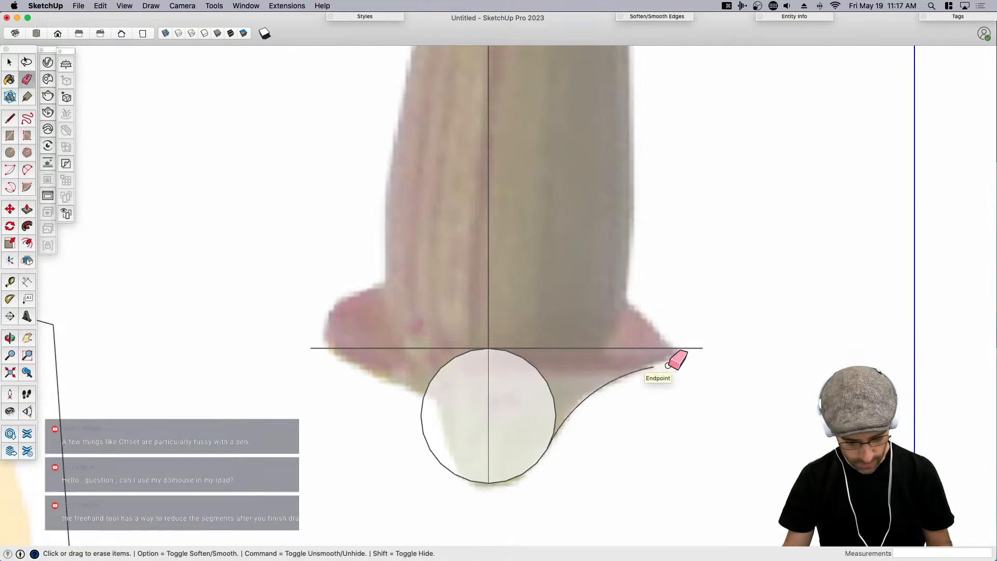
Round the rim's right tip with an arc of about 1/2" bulge, from the underside arc's end to above the rim line.
key(z)
key(a)
click(654, 367)
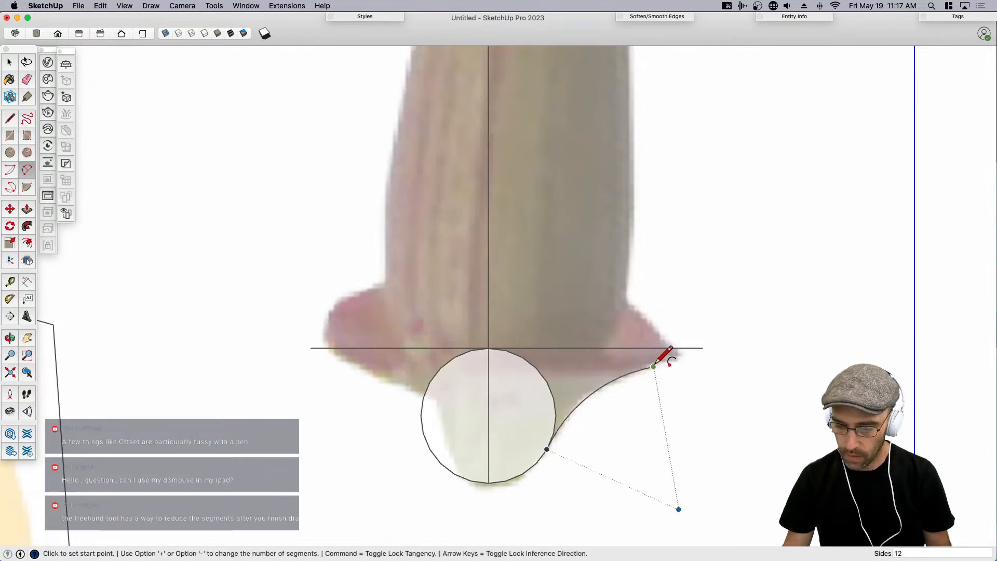
scroll(644, 293, up, 2)
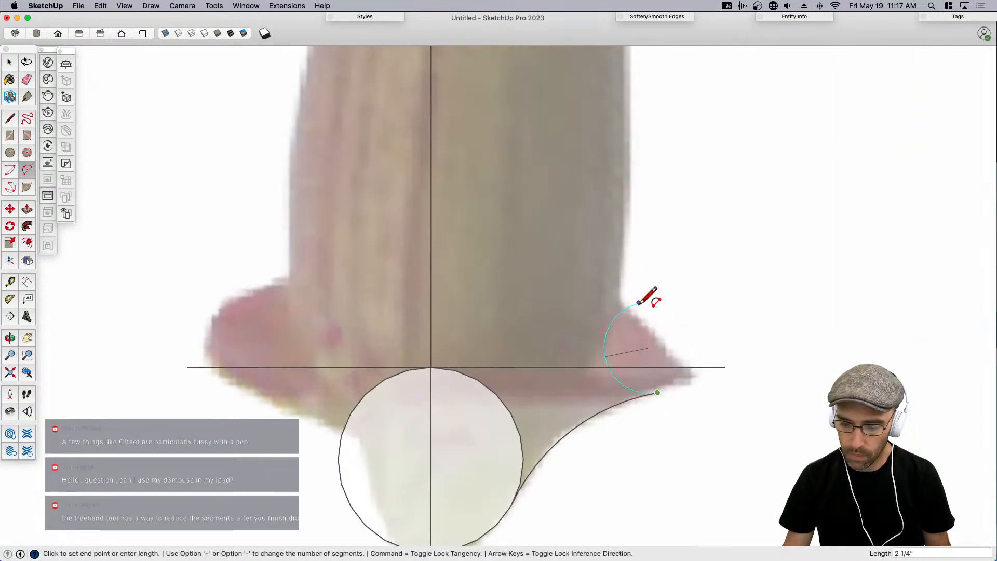
click(657, 341)
scroll(690, 358, up, 1)
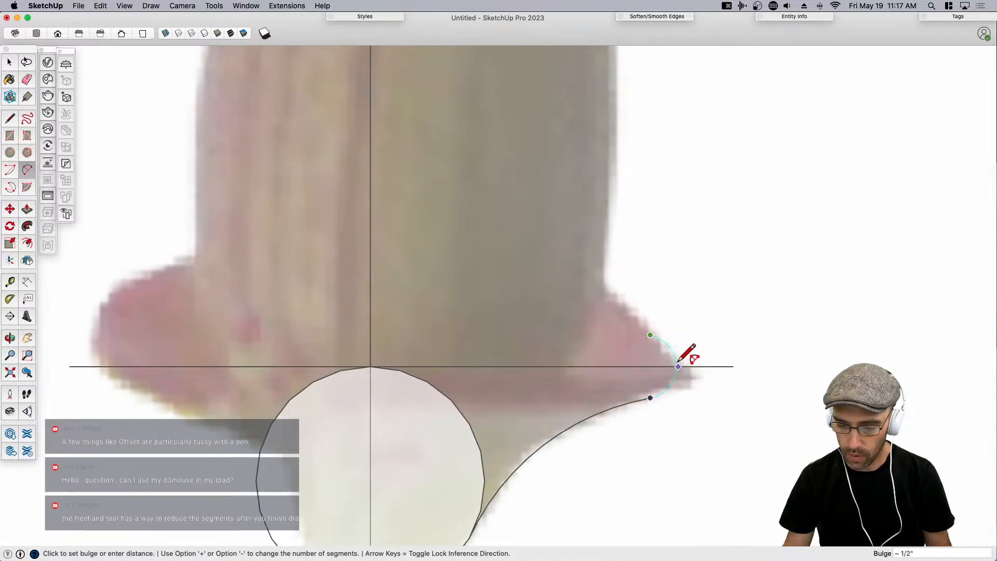
click(678, 363)
Draw an arc of about 1/4" bulge from the pod body to the rim tip arc and erase the overhanging arc end.
scroll(619, 281, down, 2)
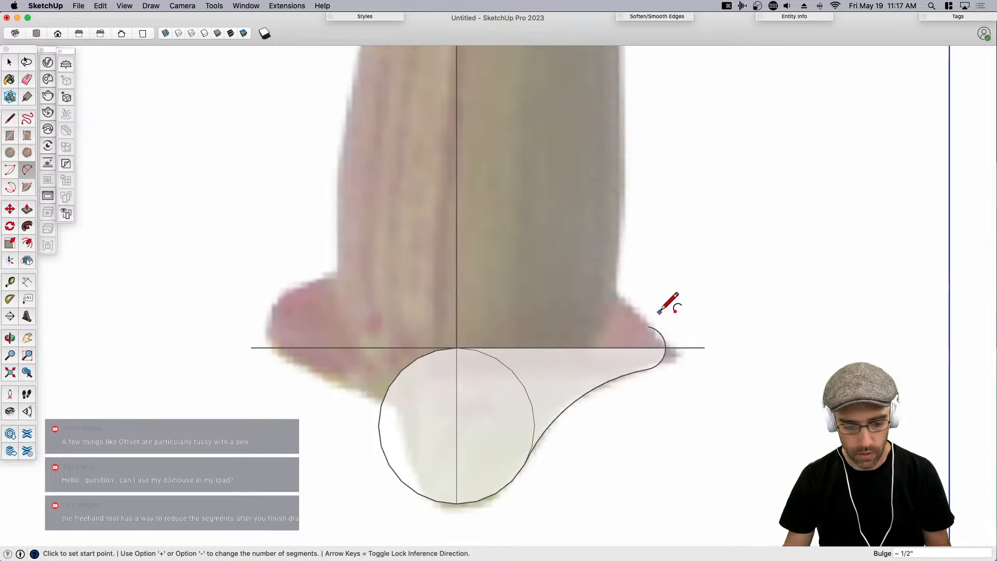
scroll(632, 289, up, 2)
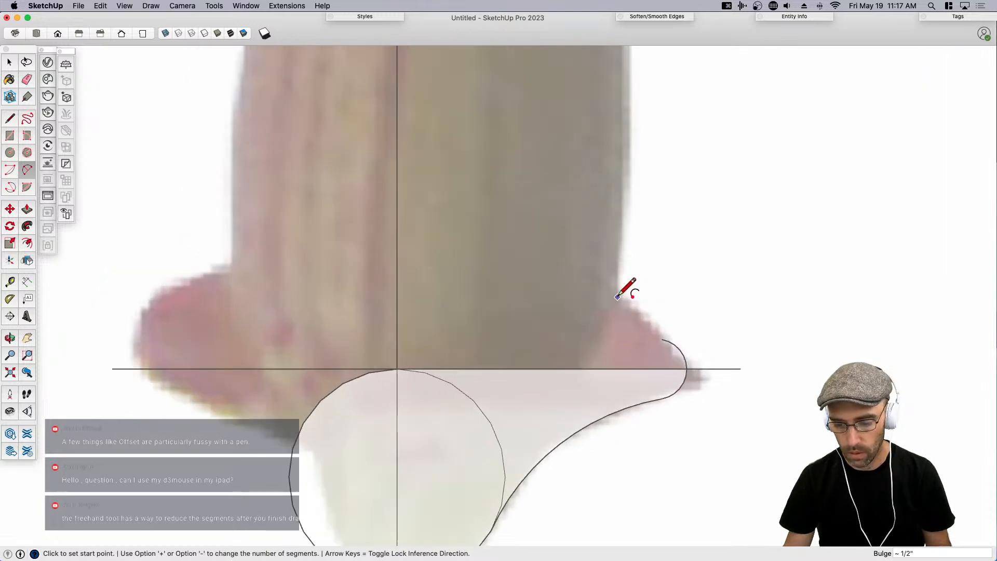
click(611, 315)
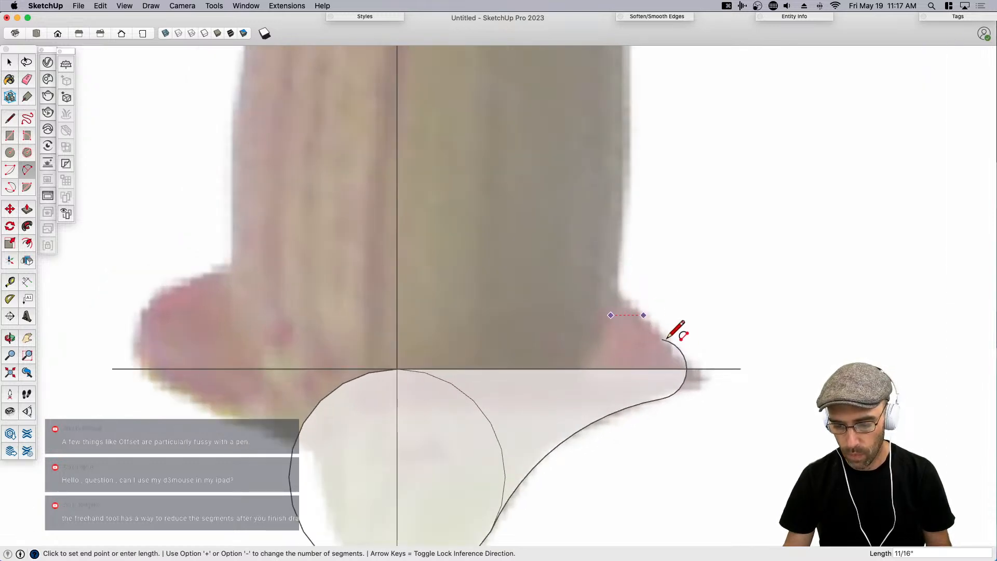
scroll(668, 340, up, 2)
click(683, 352)
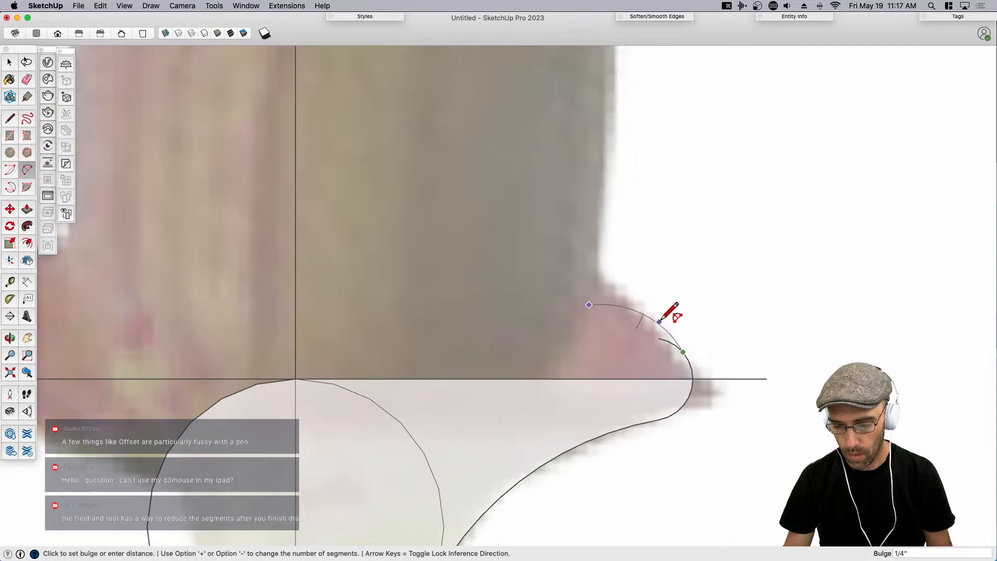
click(661, 324)
key(e)
scroll(669, 346, up, 2)
scroll(675, 348, down, 3)
key(space)
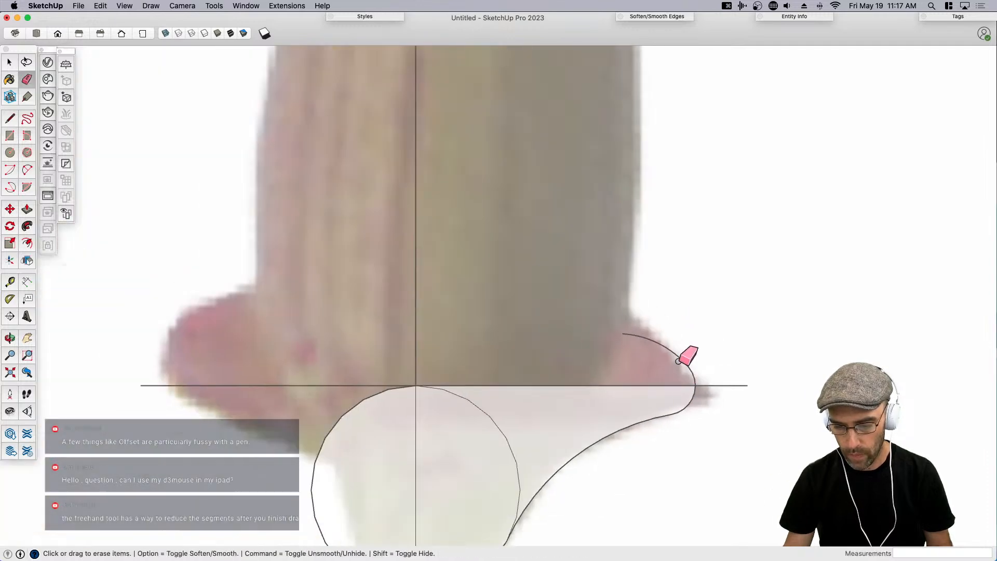
Draw an arc of about 1" bulge up the pod body's right side, from the rim arc's inner end to the narrow neck.
key(z)
key(a)
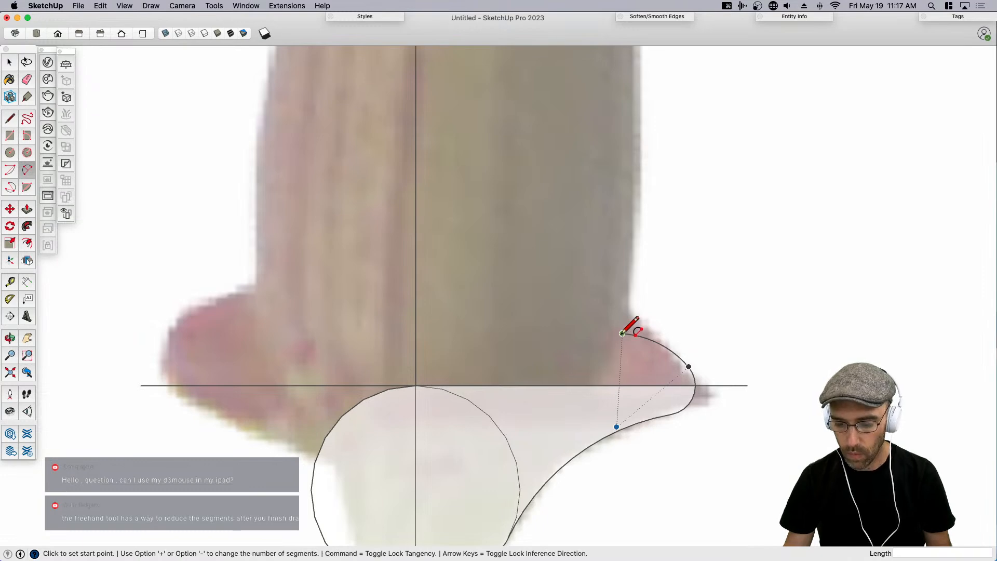
click(624, 333)
scroll(616, 457, down, 10)
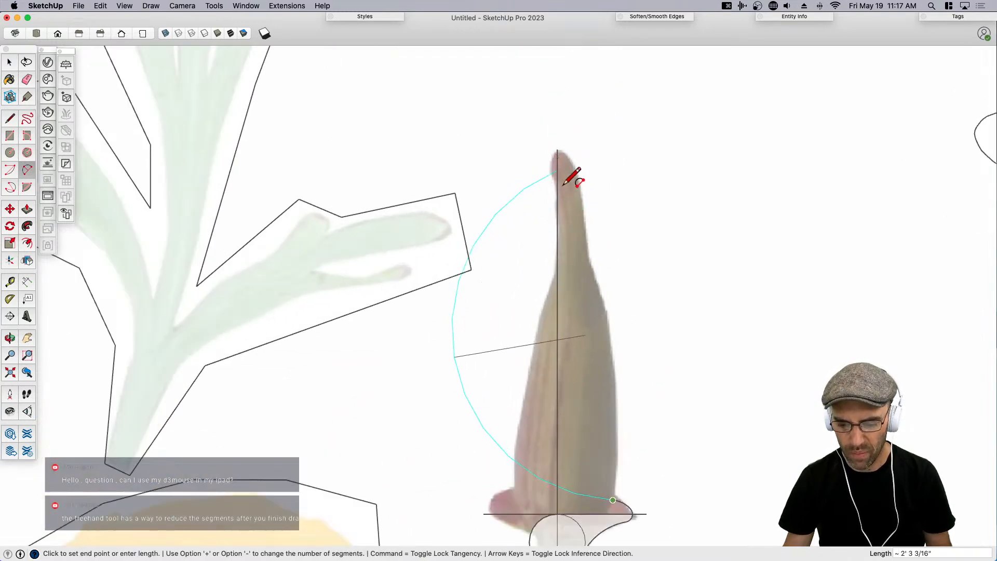
click(591, 276)
scroll(623, 331, up, 3)
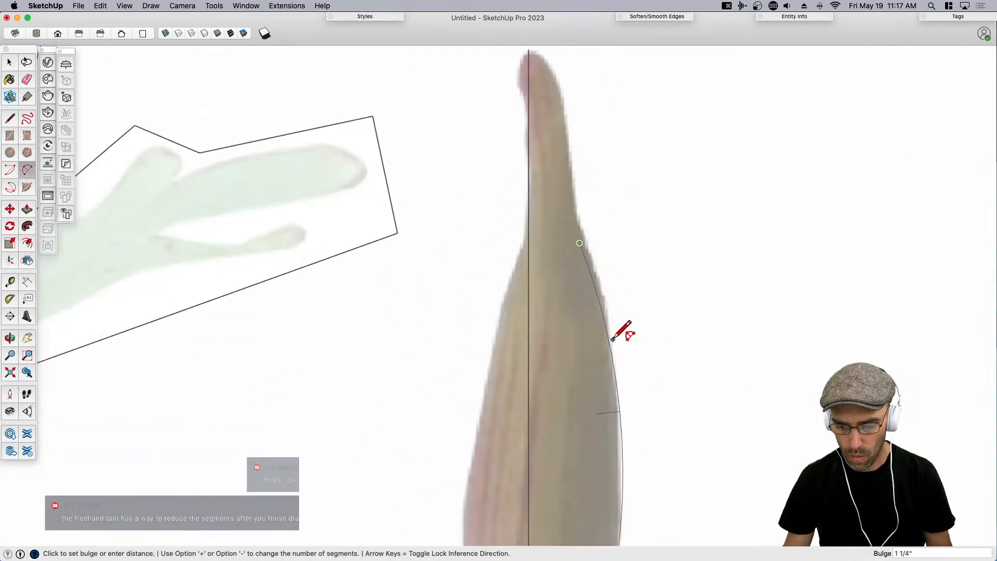
click(620, 330)
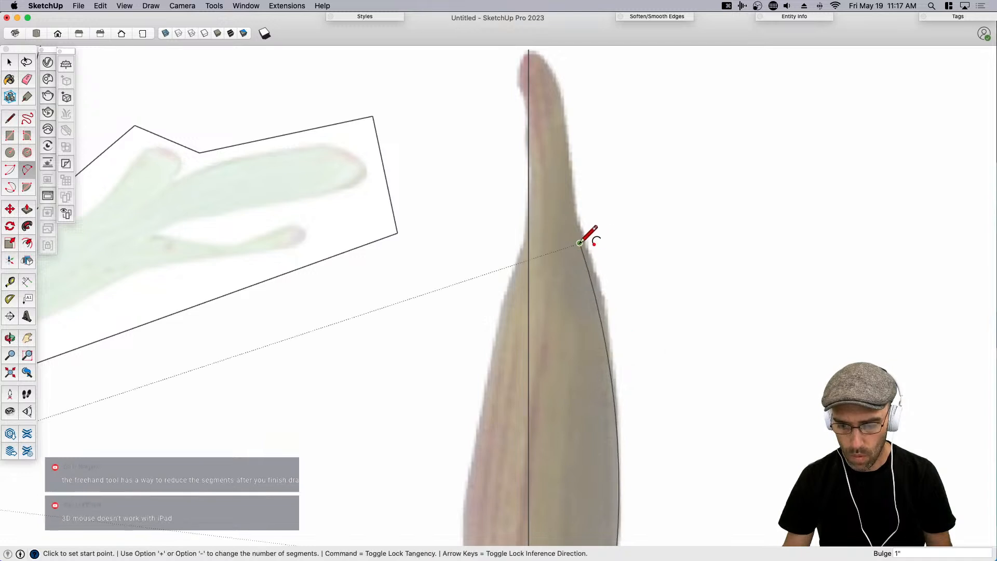
Draw an arc of about 5/16" bulge along the neck's right side, from the pod body arc's upper end towards the tip.
click(580, 243)
scroll(571, 166, down, 5)
scroll(586, 178, up, 6)
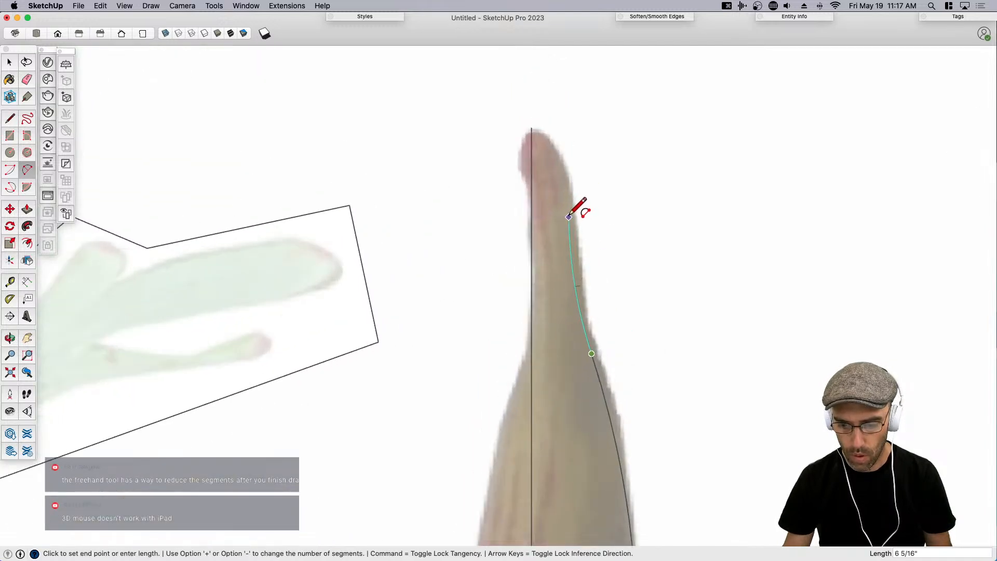
click(567, 194)
click(582, 258)
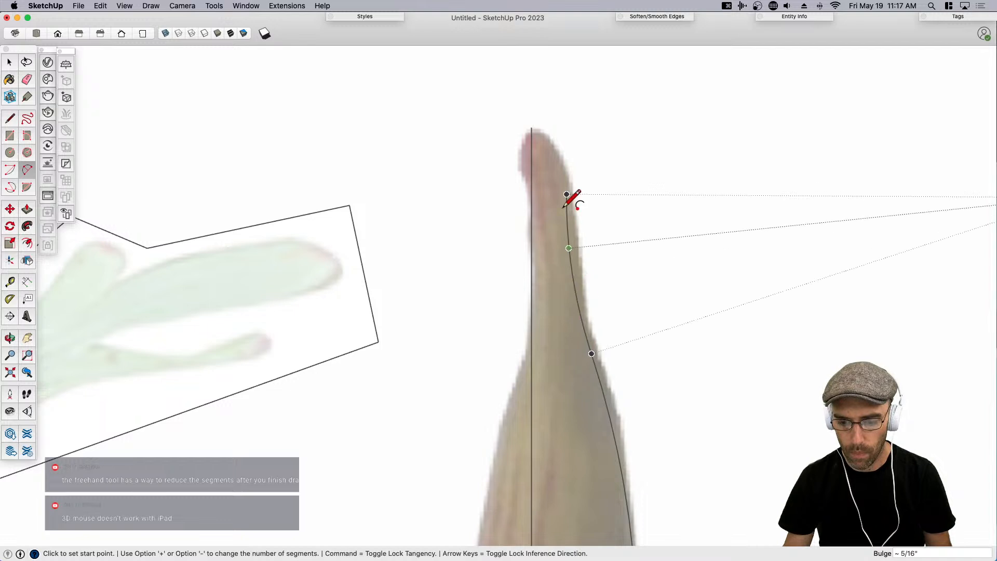
Draw a small circle centred on the centre line's upper end and move it straight down to fit the rounded tip.
middle_drag(583, 256, 536, 140)
key(c)
click(533, 129)
click(545, 146)
key(space)
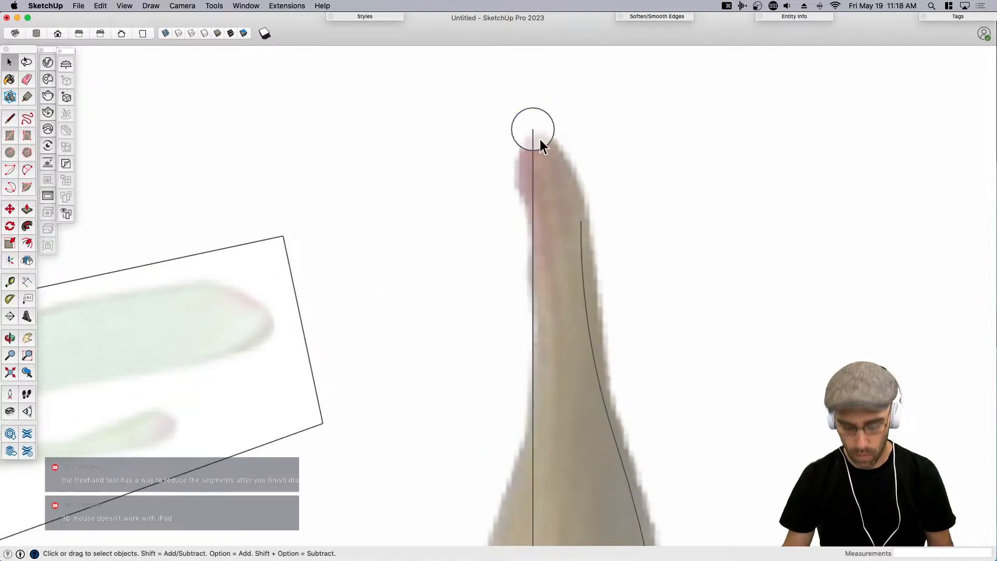
click(536, 135)
key(m)
click(539, 138)
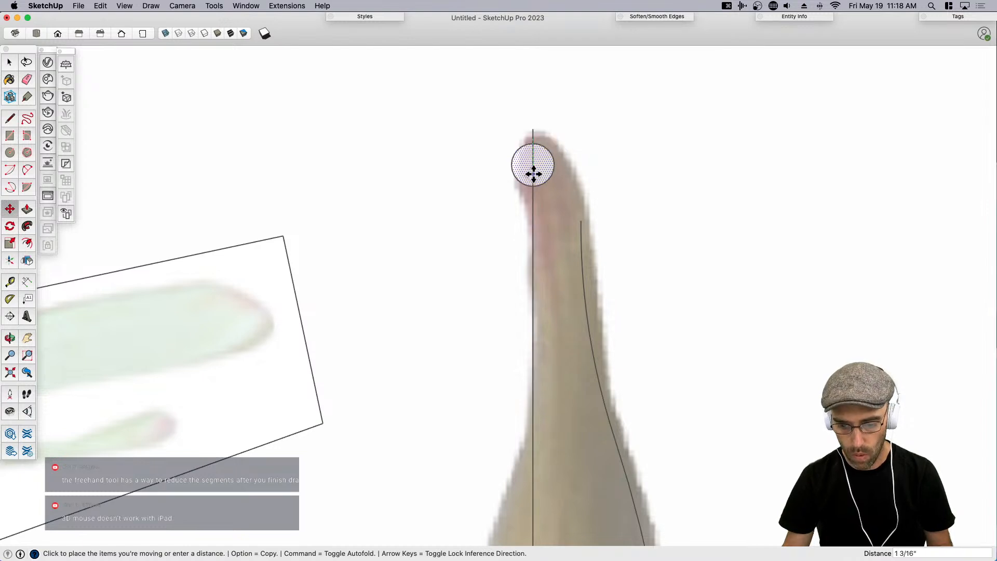
click(540, 157)
key(space)
Draw an arc of about 1/4" bulge from the tip circle's upper right side to the neck arc's upper end.
key(a)
click(548, 142)
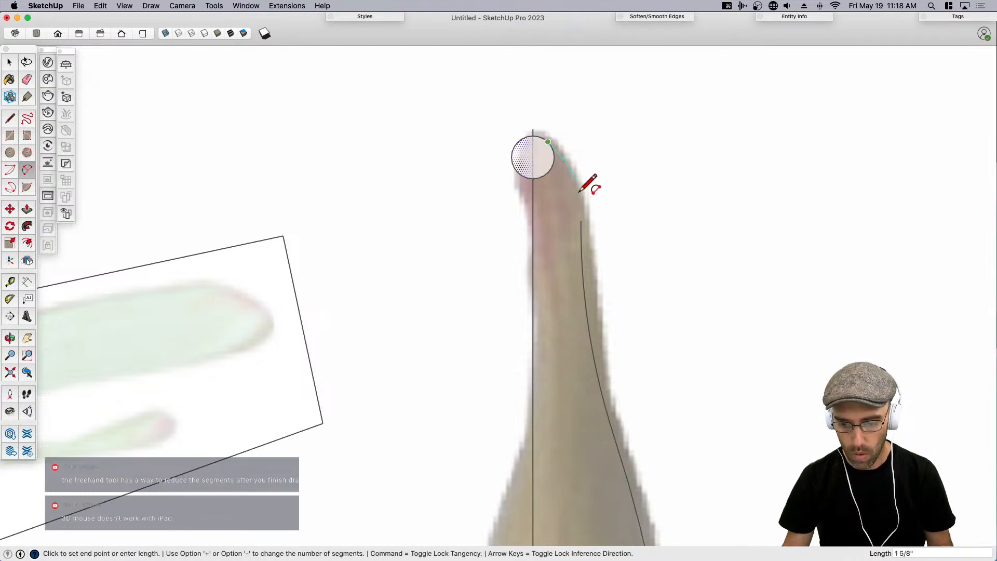
scroll(583, 199, up, 2)
click(581, 229)
click(572, 163)
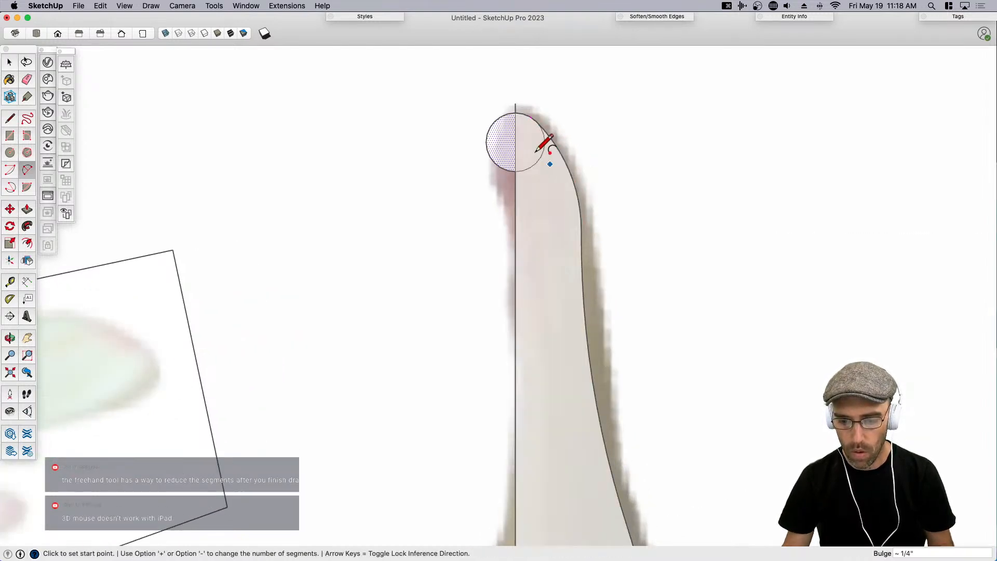
Erase the tip circle's surplus edges and the centre line's excess so only the half profile's outline remains.
key(e)
middle_drag(545, 103, 530, 144)
mouse_move(521, 150)
mouse_down()
mouse_move(511, 116)
mouse_move(532, 107)
mouse_up()
scroll(535, 97, up, 2)
key(space)
Erase the horizontal guide line and the surplus edges of the base circle at the pod's lower end.
scroll(566, 101, down, 8)
scroll(602, 327, up, 4)
key(e)
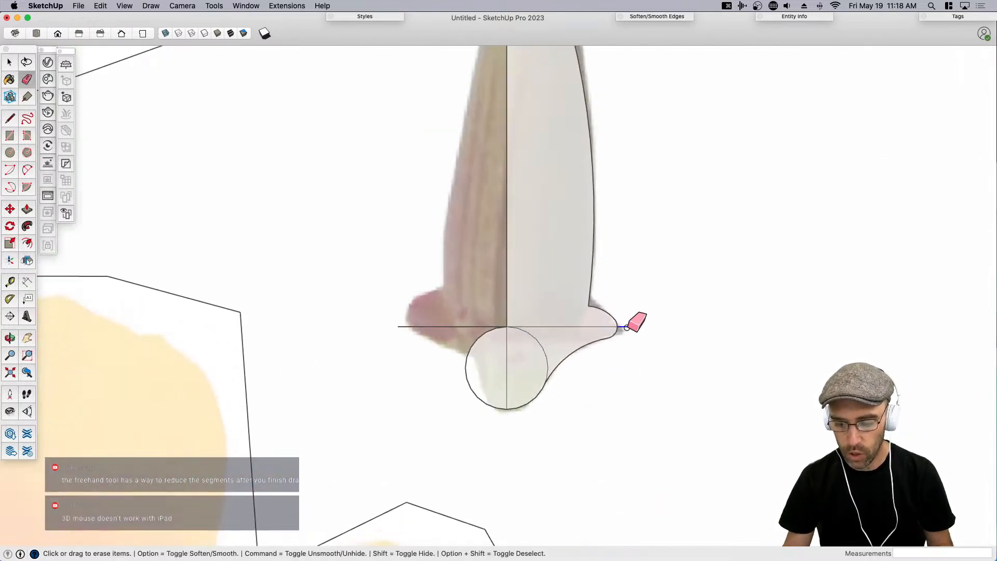
mouse_move(430, 319)
mouse_down()
mouse_move(481, 334)
mouse_move(468, 394)
mouse_move(486, 406)
mouse_up()
drag(543, 325, 535, 351)
key(space)
scroll(544, 373, down, 6)
click(550, 382)
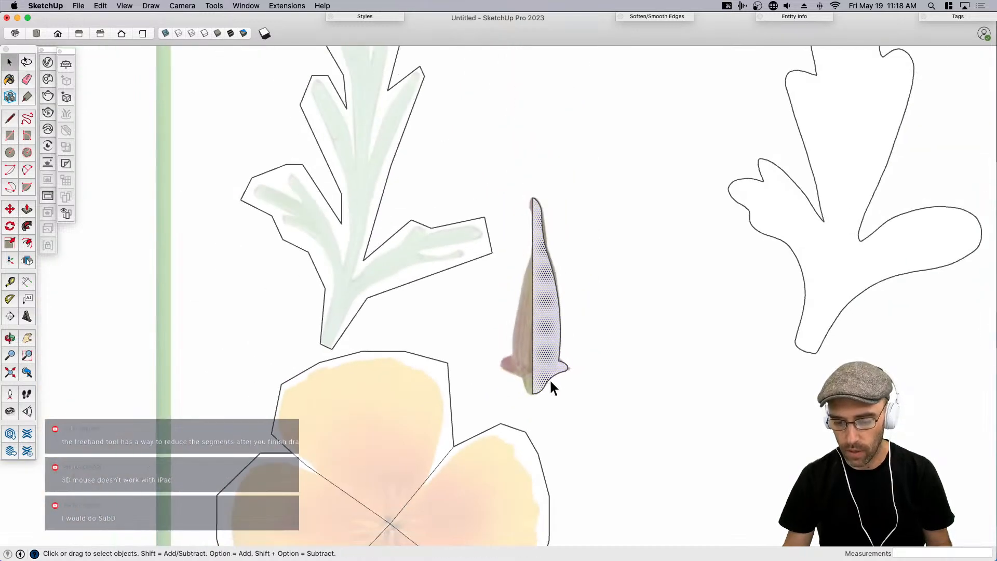
key(m)
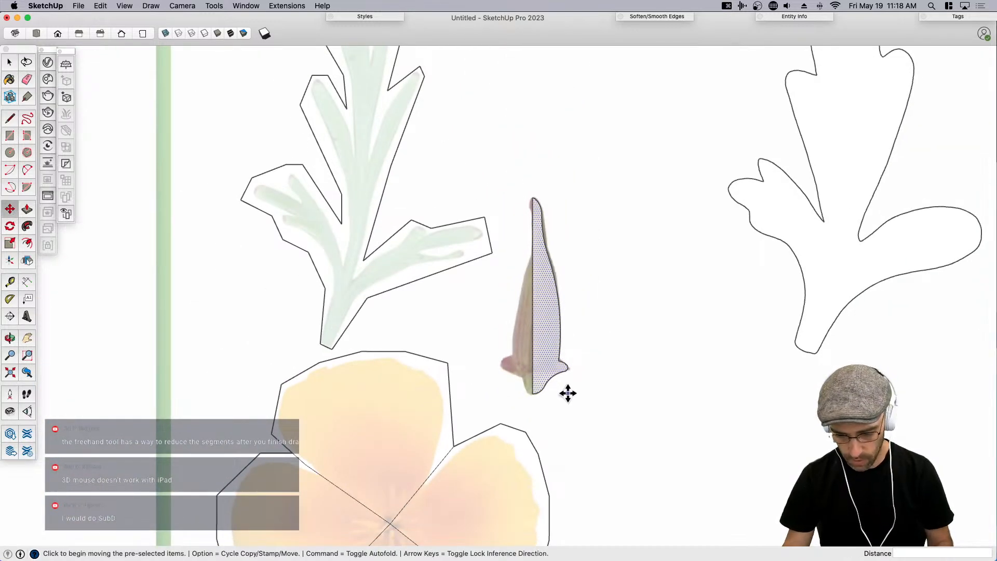
key(space)
scroll(574, 373, down, 3)
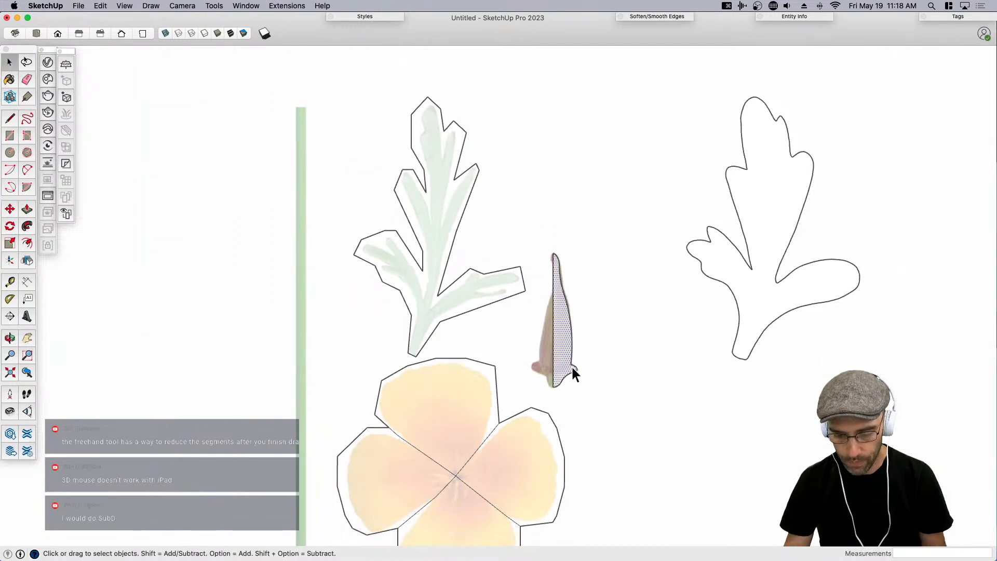
scroll(566, 366, down, 3)
click(559, 353)
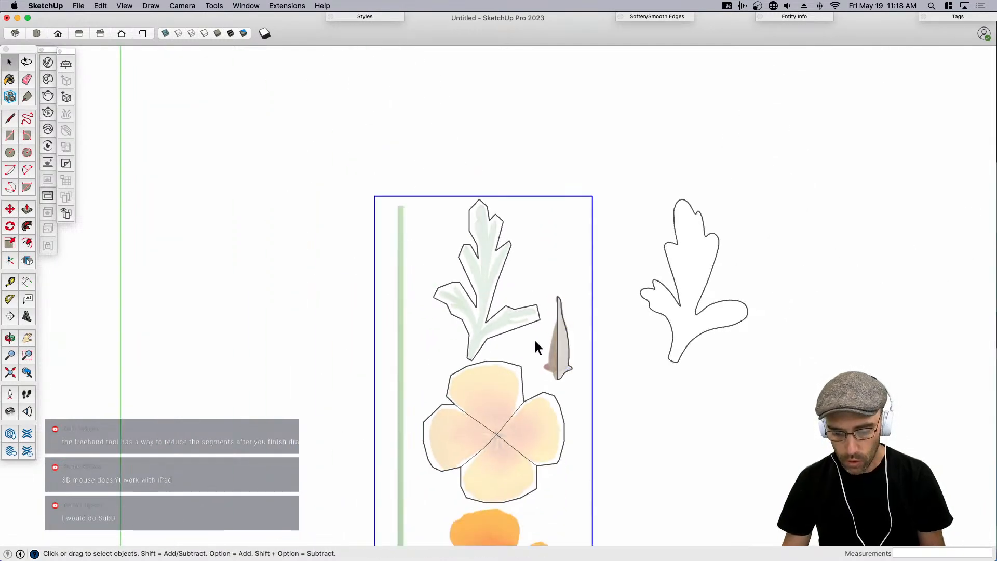
Draw a rectangle of about 15' 1 9/16" by 2 1/8" over the long green stem, from its lower end to its upper end.
scroll(522, 356, down, 3)
scroll(552, 470, up, 3)
scroll(491, 434, down, 3)
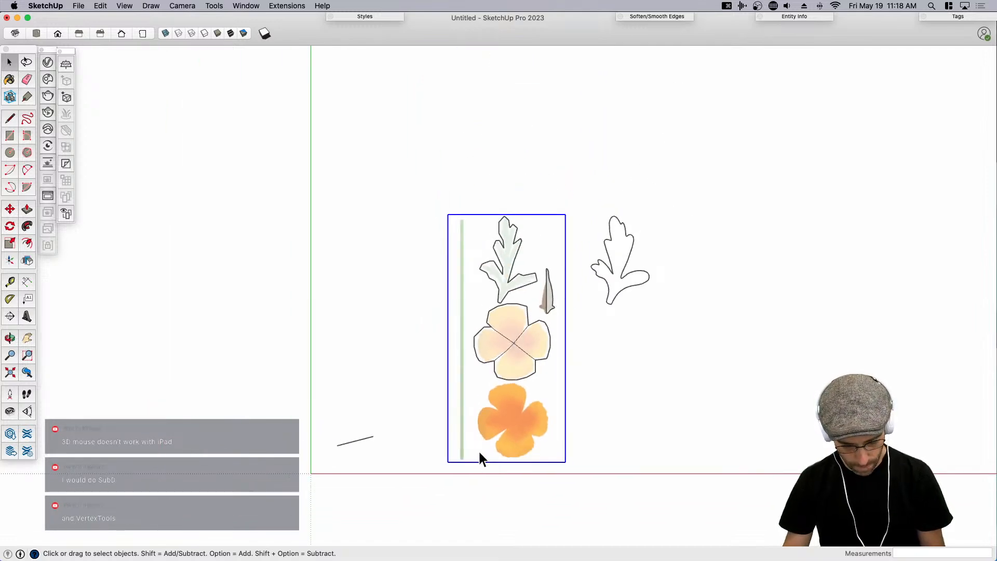
scroll(463, 439, up, 6)
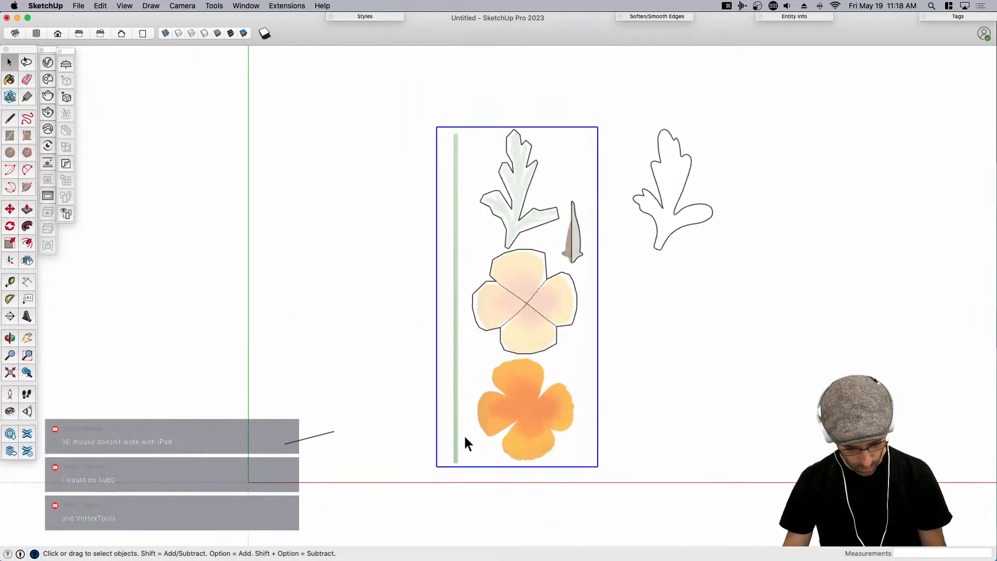
key(r)
scroll(450, 490, up, 2)
click(451, 490)
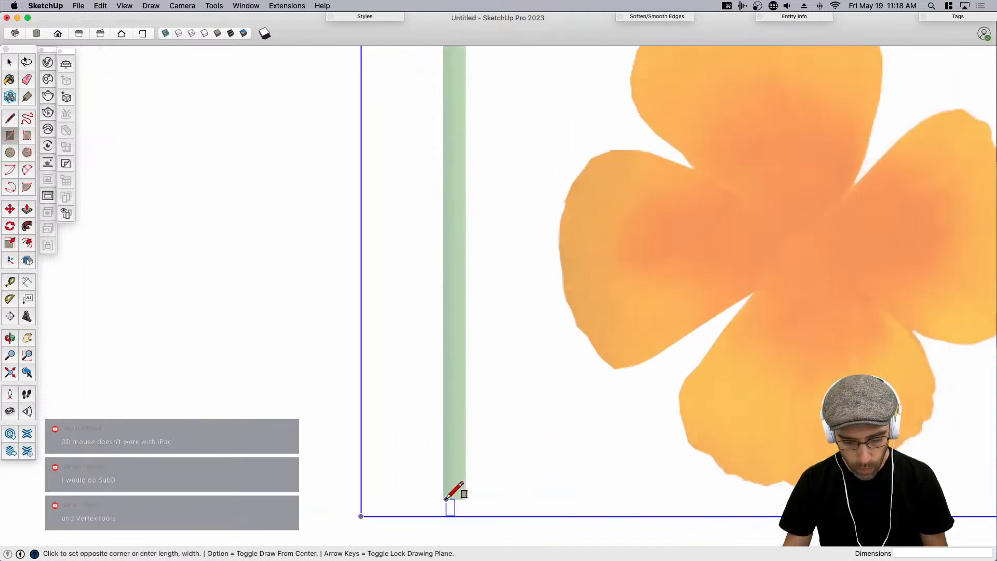
scroll(455, 492, down, 8)
scroll(464, 231, up, 5)
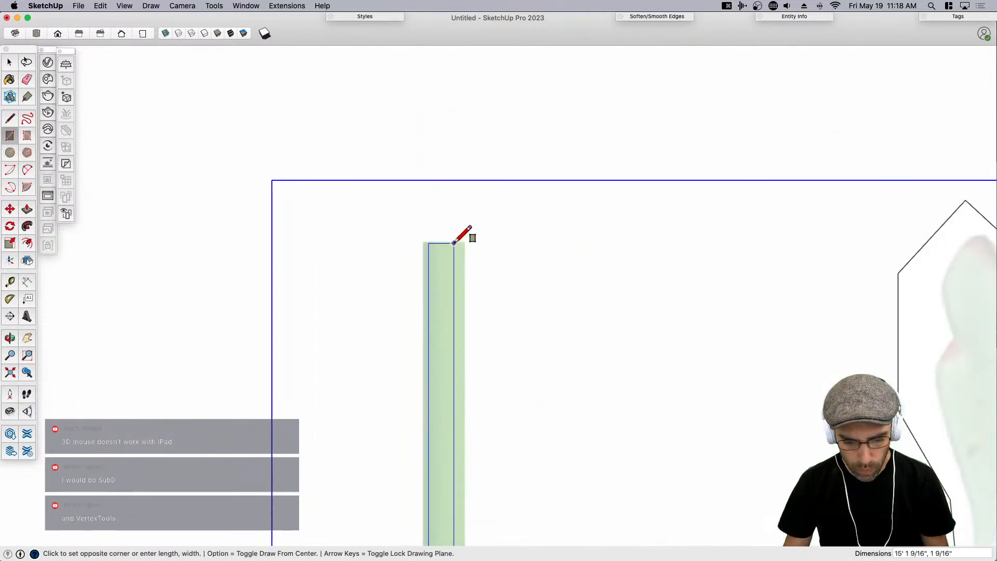
click(462, 243)
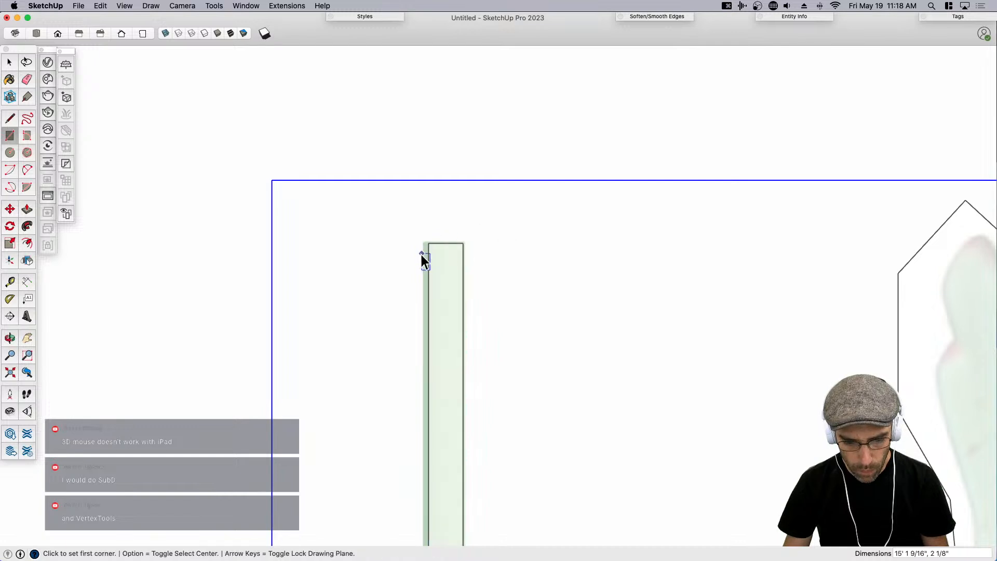
Move the stem rectangle's left edge slightly outward to meet the left side of the stem image.
key(space)
scroll(430, 264, up, 4)
key(m)
click(434, 227)
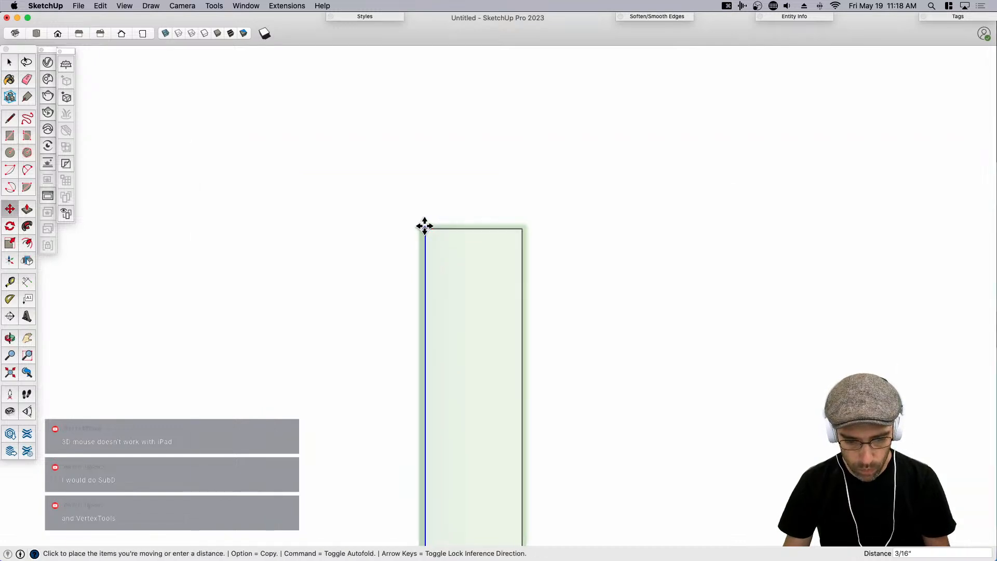
click(422, 229)
key(space)
scroll(461, 192, down, 10)
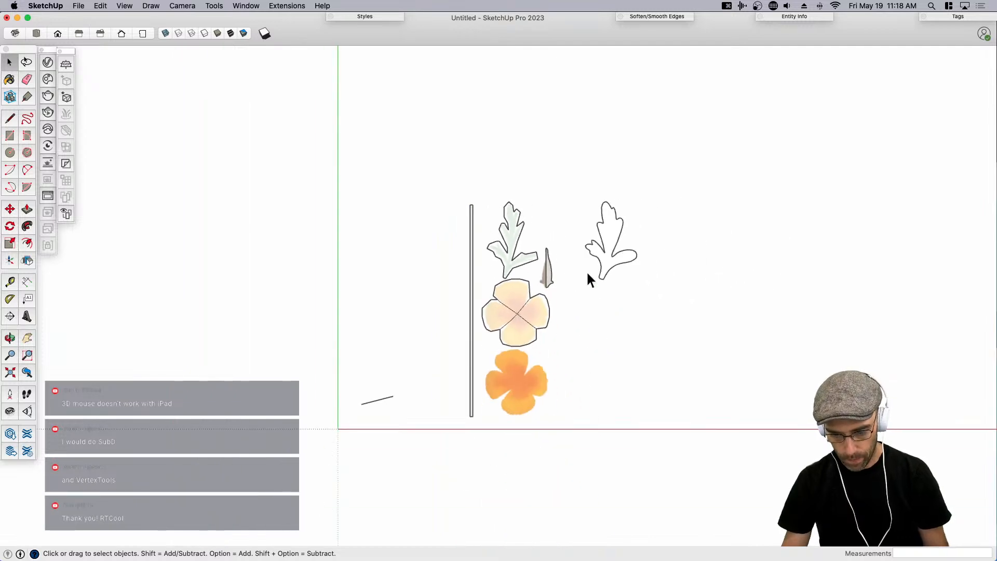
Save the model on the Desktop as Poppy.
key(h)
drag(588, 349, 580, 357)
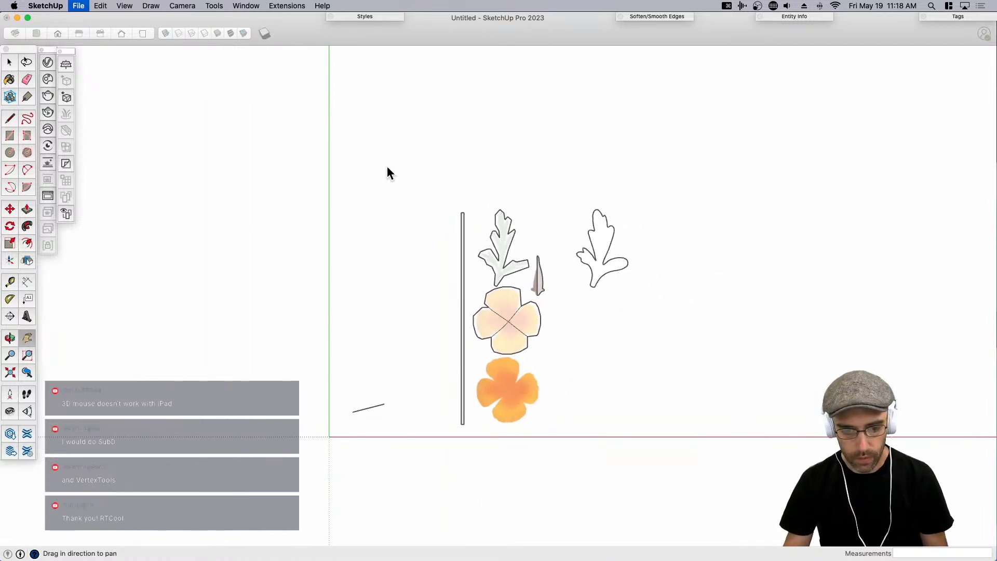
key(super+s)
click(304, 127)
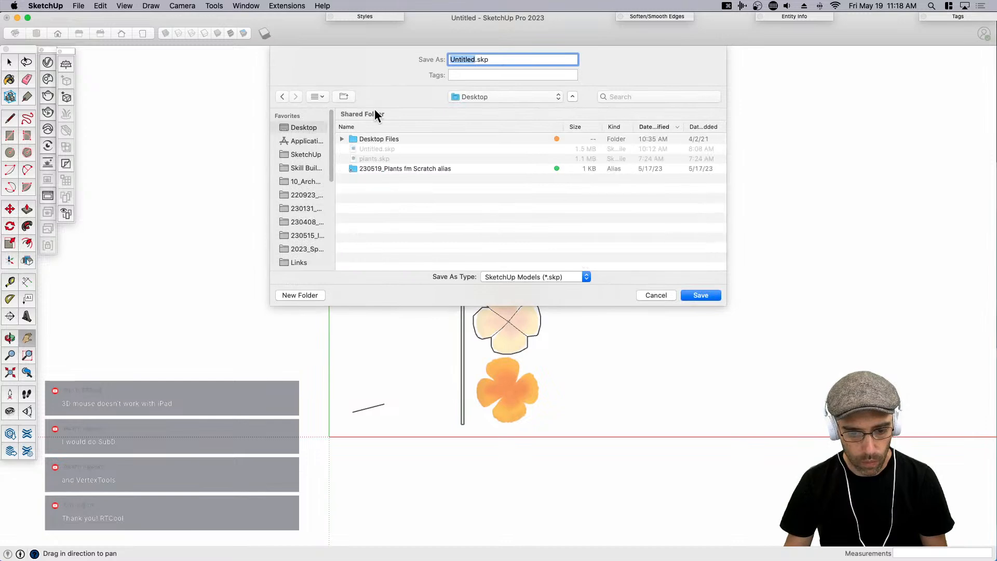
text(Popp)
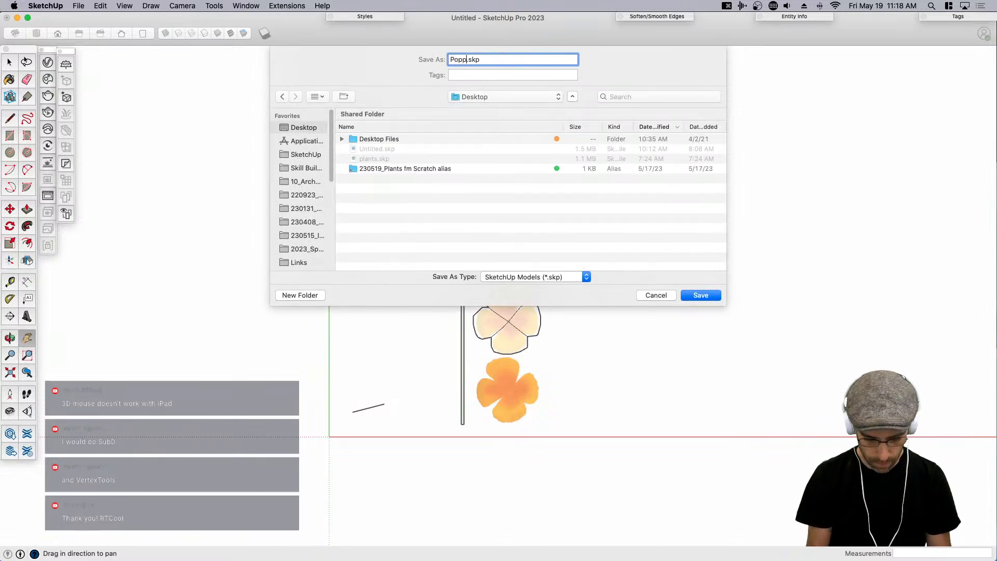
text(y)
key(Return)
Try exploding the image sheet, select the textured leaf and petal faces to check them, and undo the explode.
scroll(559, 343, up, 3)
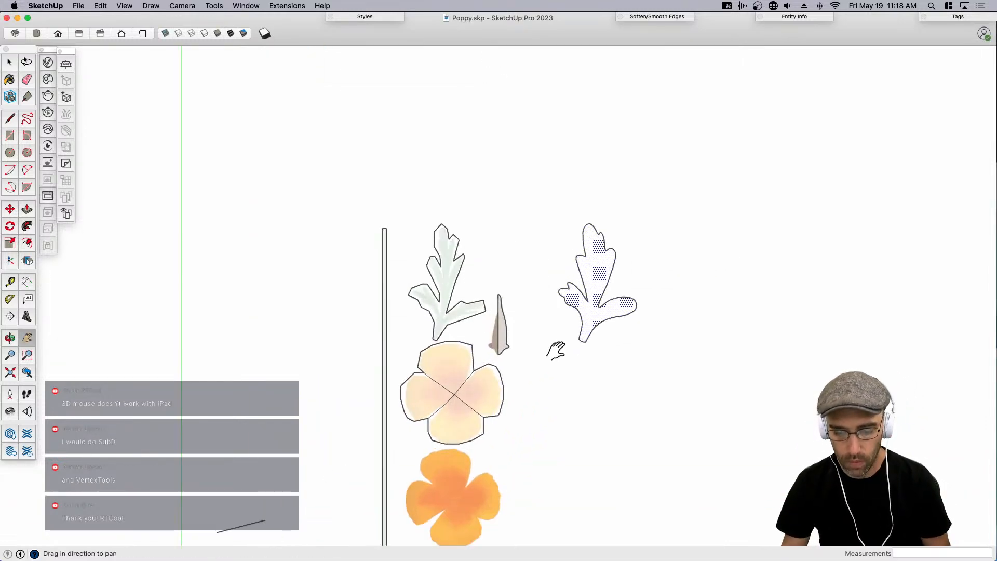
drag(556, 352, 535, 291)
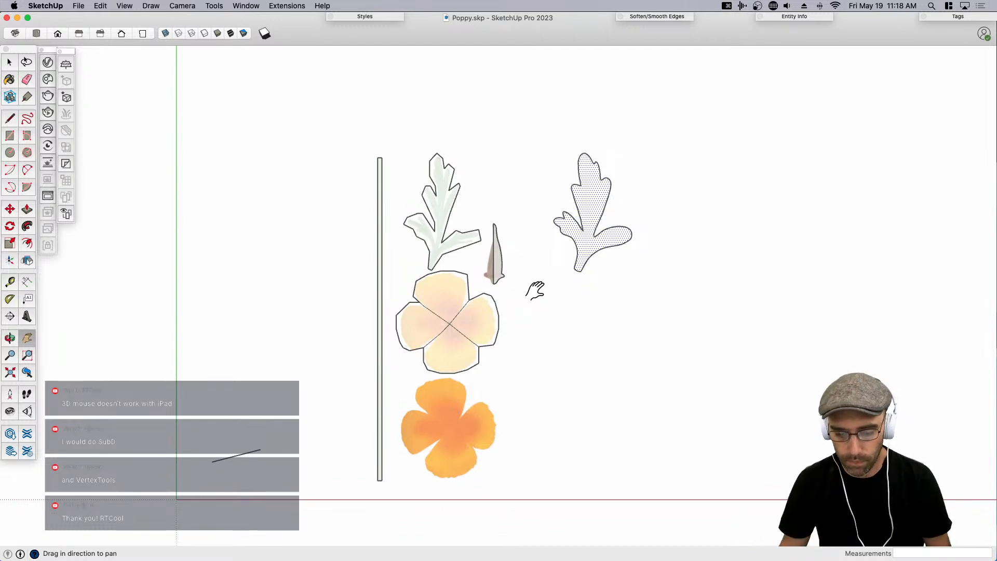
key(space)
click(406, 255)
right_click(406, 255)
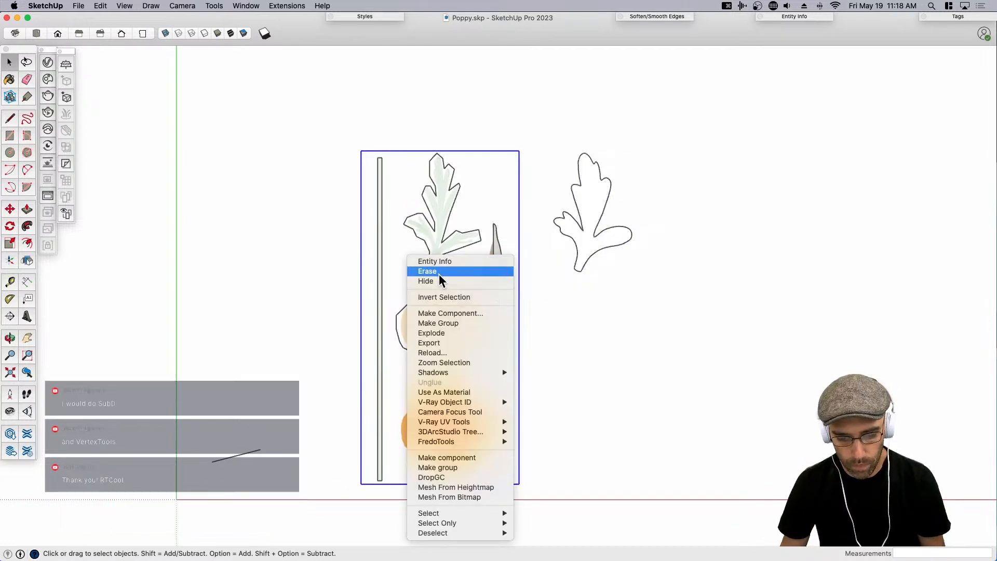
click(447, 332)
click(437, 237)
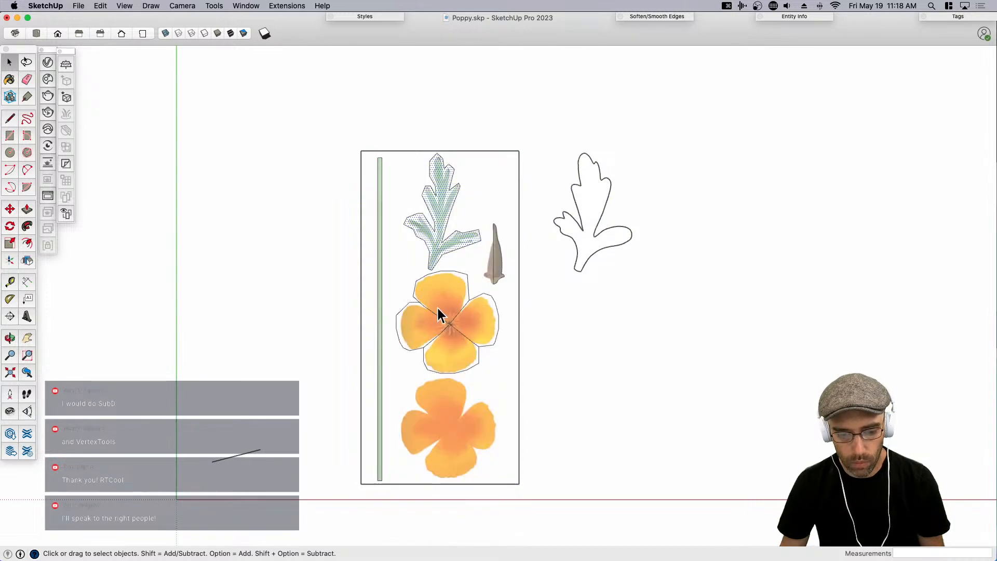
scroll(429, 283, down, 2)
click(434, 299)
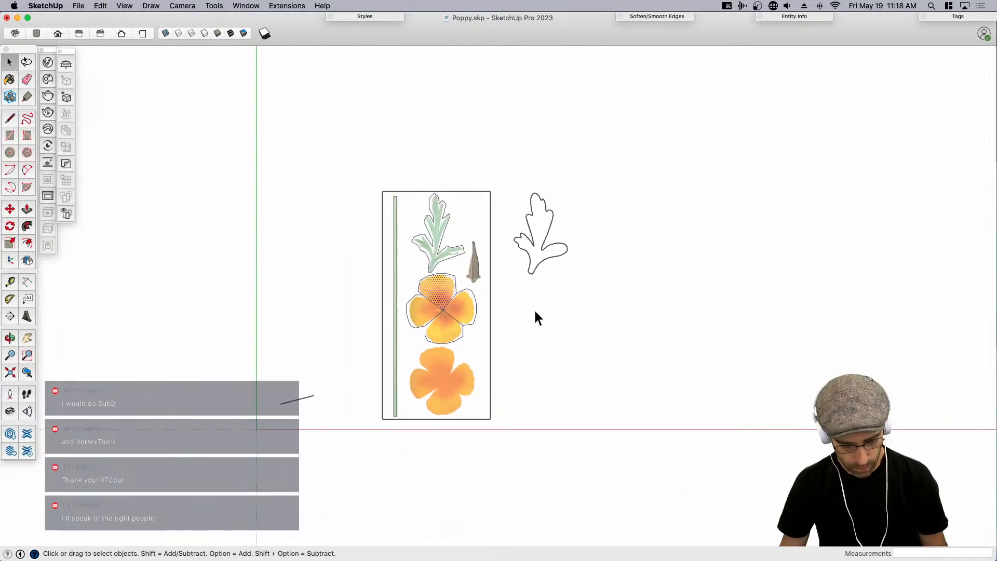
key(super+z)
Copy the image sheet with all its traced outlines to the right of the curved leaf outline.
drag(341, 156, 493, 457)
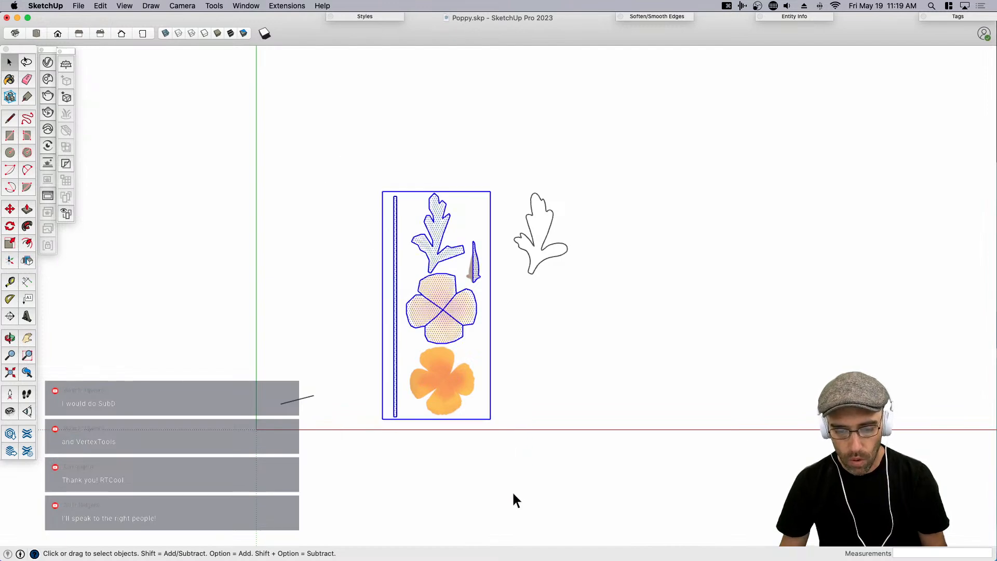
key(m)
key(alt)
click(435, 455)
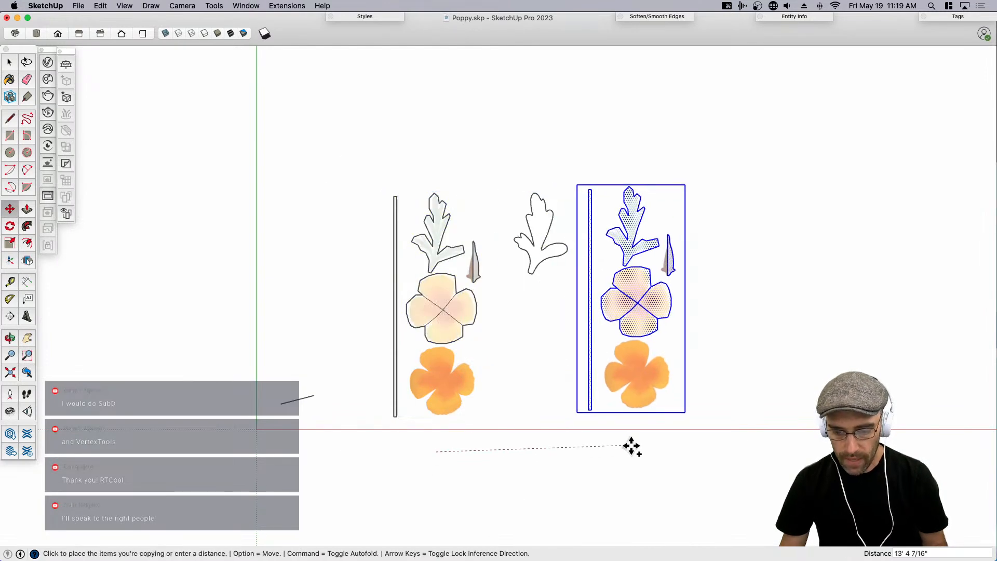
click(658, 455)
key(space)
Explode the copied image sheet so its picture becomes the texture of the traced faces.
scroll(724, 413, up, 3)
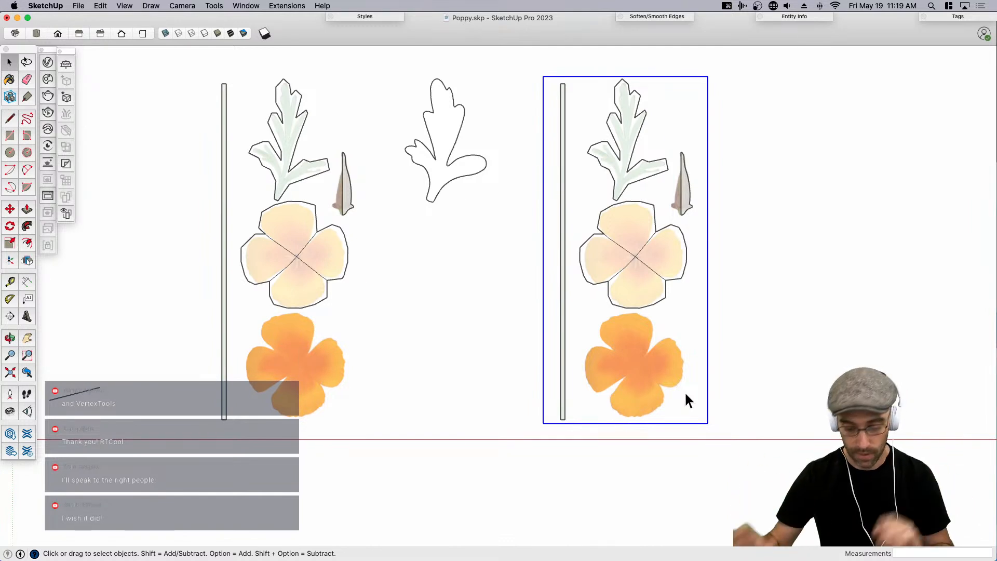
right_click(634, 329)
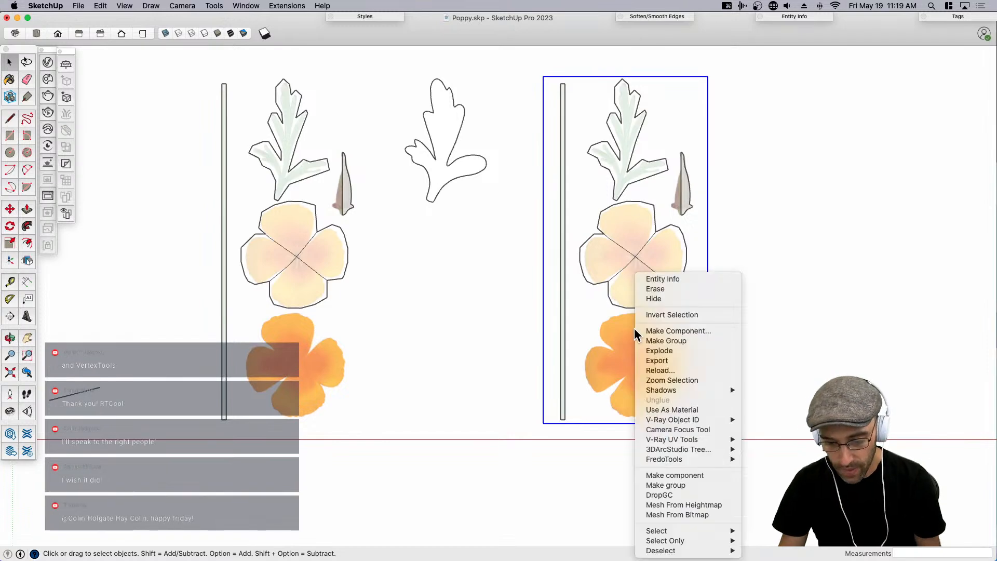
click(690, 351)
scroll(530, 306, down, 3)
Compare the original sheet's traced faces with the exploded copy, selecting a petal face and the original image.
click(367, 255)
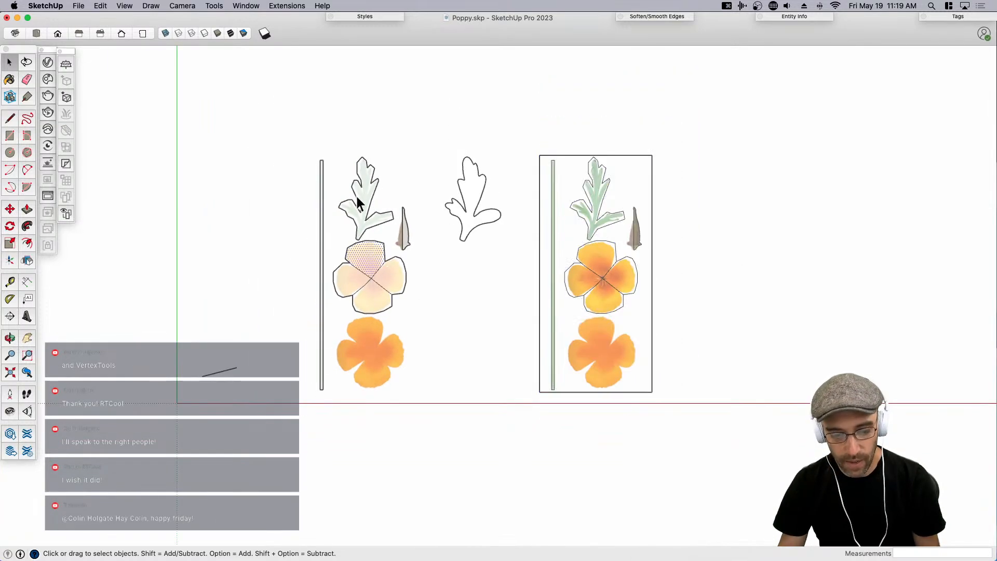
scroll(384, 347, up, 2)
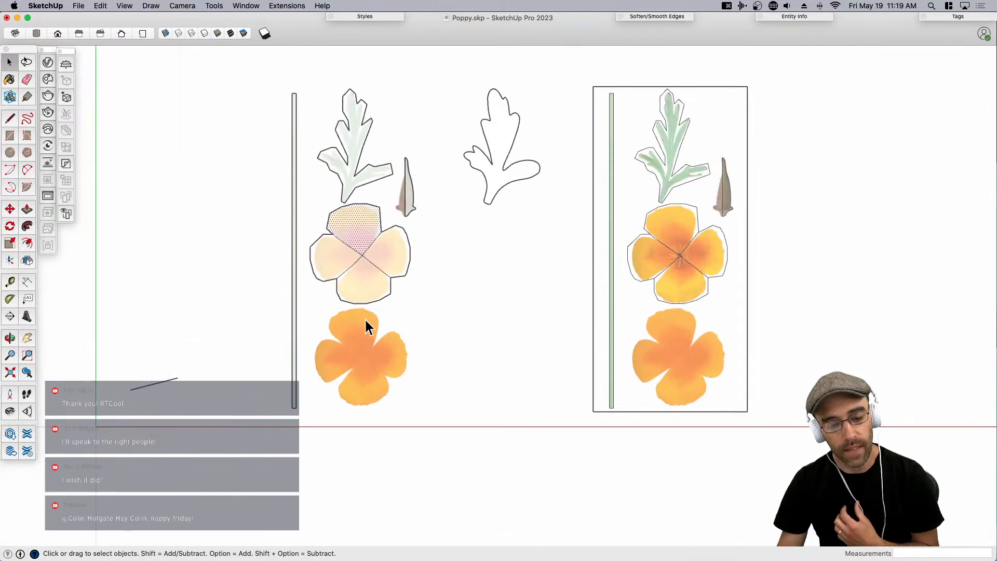
click(366, 355)
shift+middle_drag(465, 372, 448, 437)
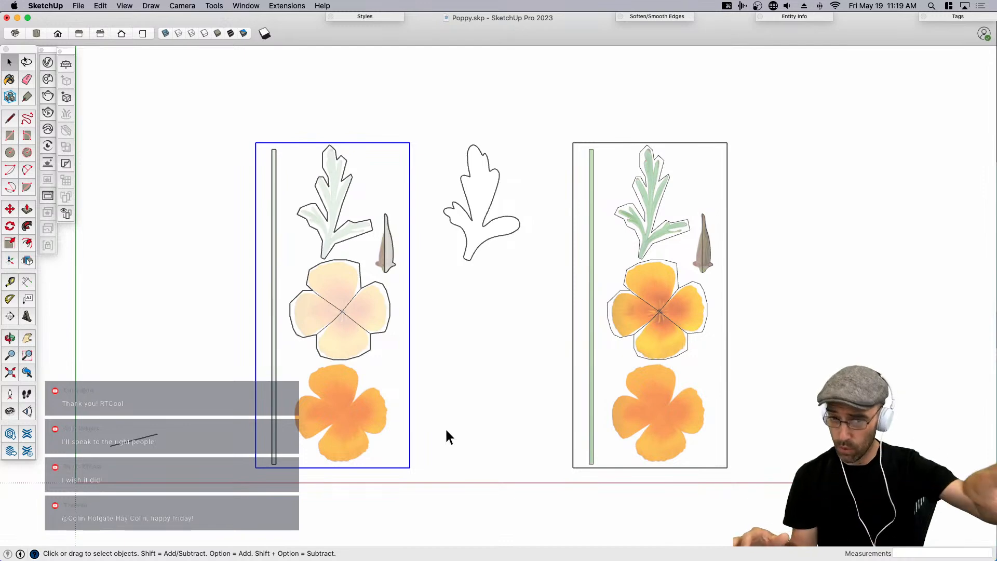
click(643, 391)
click(353, 399)
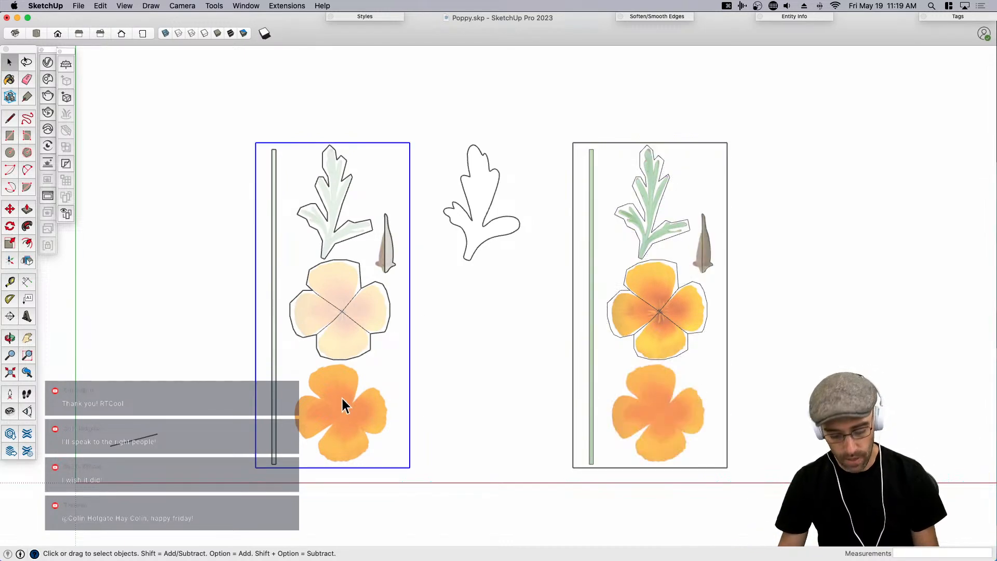
key(h)
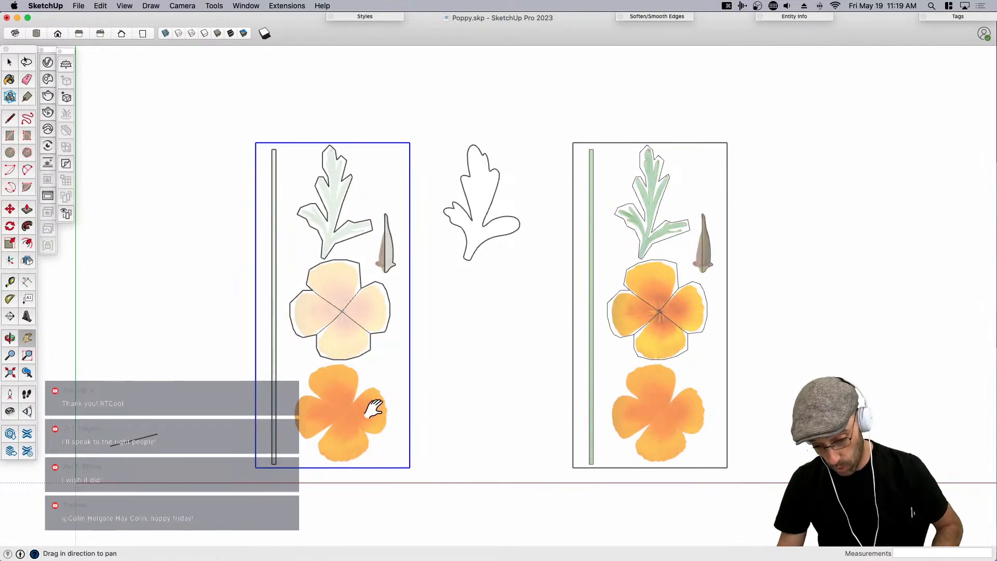
Compare the exploded copy's traced faces by selecting the petal, leaf and bud areas.
key(space)
click(661, 404)
key(h)
drag(662, 406, 546, 396)
key(space)
click(553, 332)
click(535, 273)
click(555, 210)
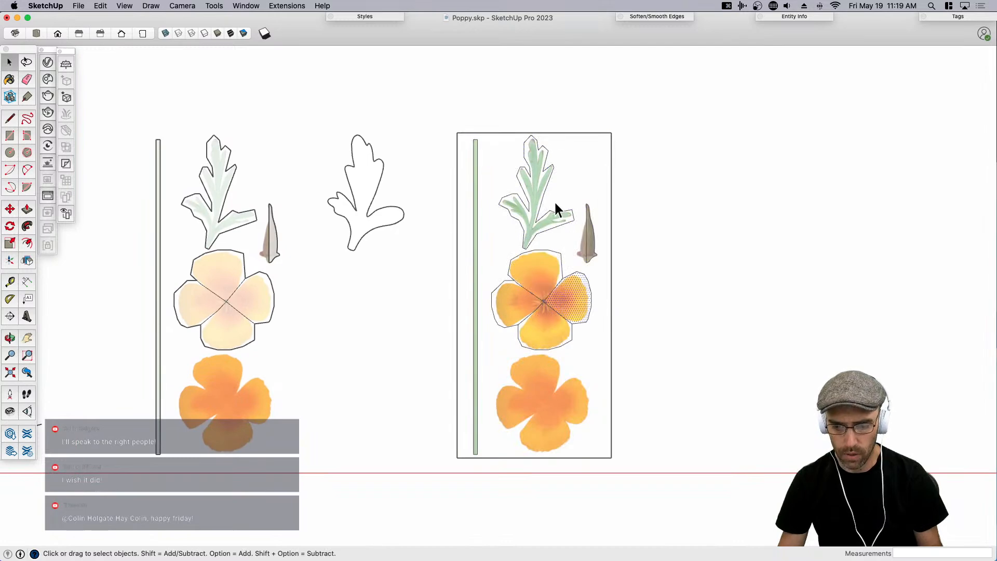
click(554, 201)
Inspect the exploded copy's half-bud face and the curve segments of its traced edge.
scroll(529, 230, up, 3)
click(615, 243)
scroll(615, 250, up, 3)
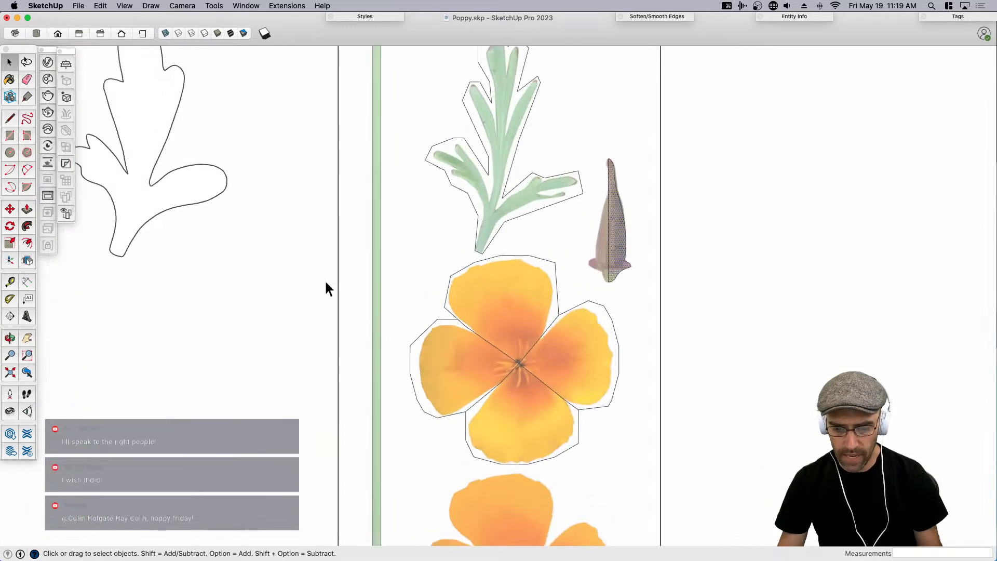
click(624, 247)
scroll(624, 242, up, 2)
scroll(606, 151, up, 2)
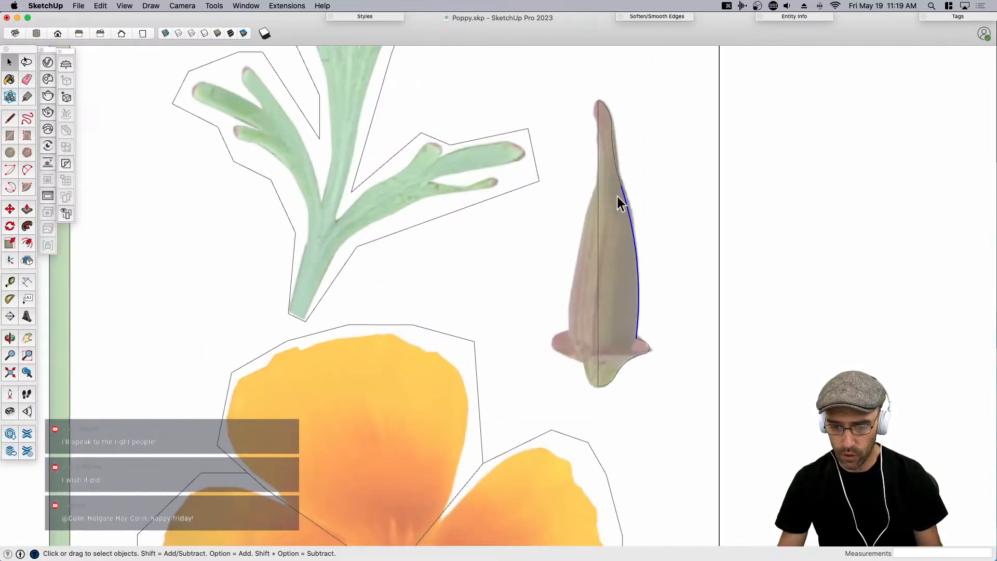
scroll(613, 155, up, 6)
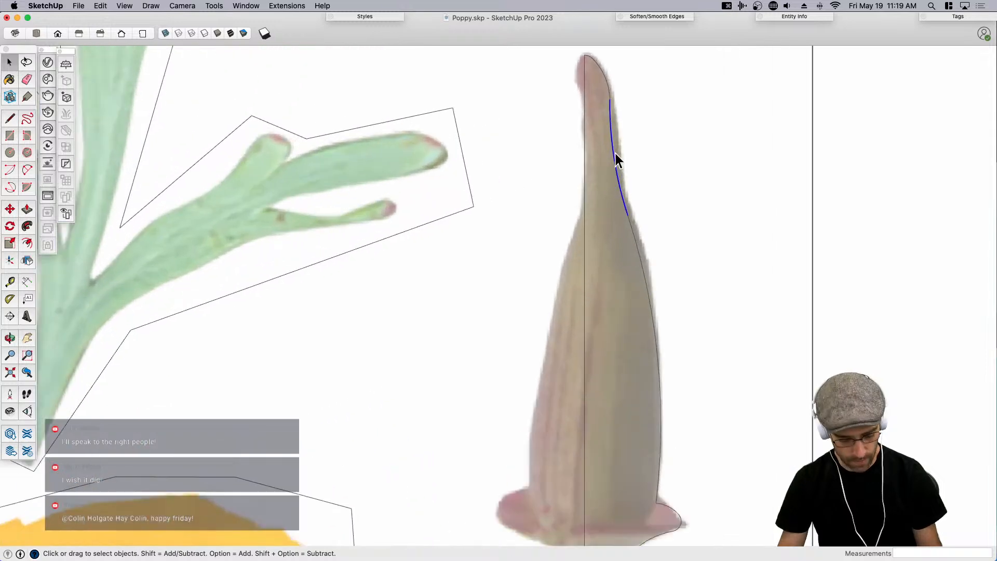
scroll(616, 158, down, 8)
click(617, 324)
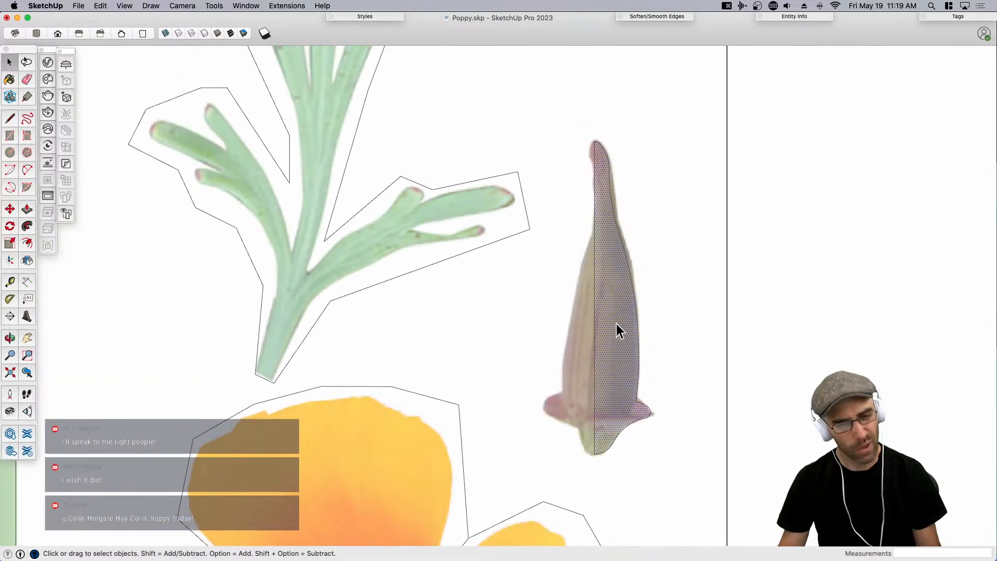
Copy the textured half-bud face with its edges to the empty area right of the exploded image sheet.
scroll(616, 328, down, 2)
double_click(605, 213)
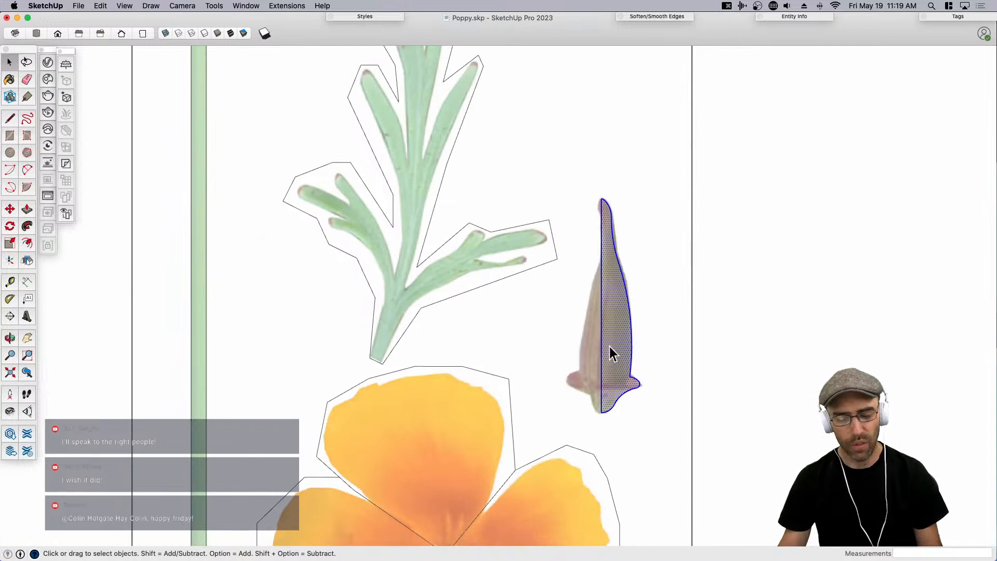
scroll(610, 358, down, 8)
scroll(634, 273, up, 3)
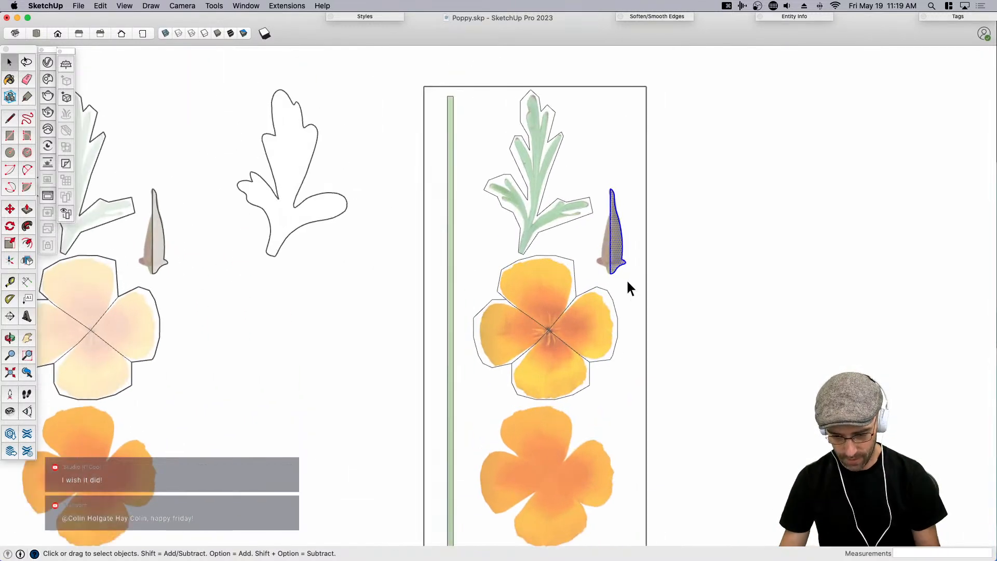
key(m)
click(624, 285)
key(space)
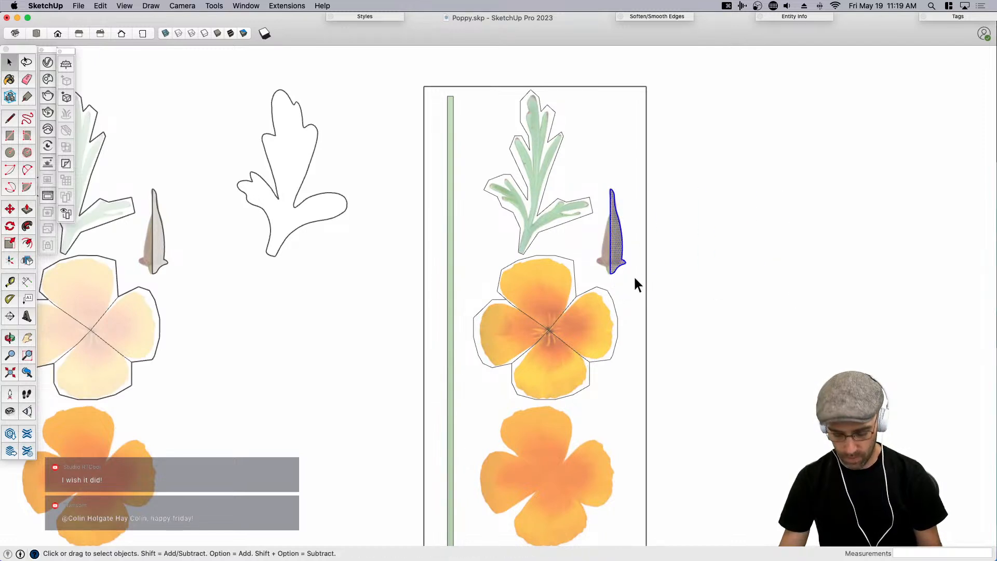
key(m)
click(632, 281)
click(787, 285)
Rotate the copied half-bud profile 90 degrees about the red axis at its base point so it stands upright.
middle_drag(787, 285, 663, 317)
scroll(661, 356, up, 5)
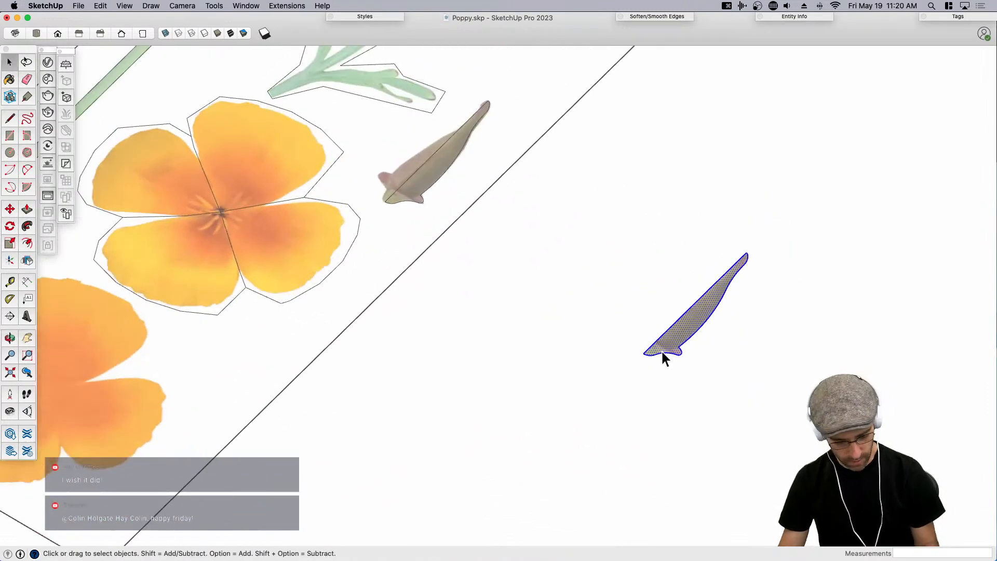
key(q)
key(Right)
click(644, 353)
click(659, 337)
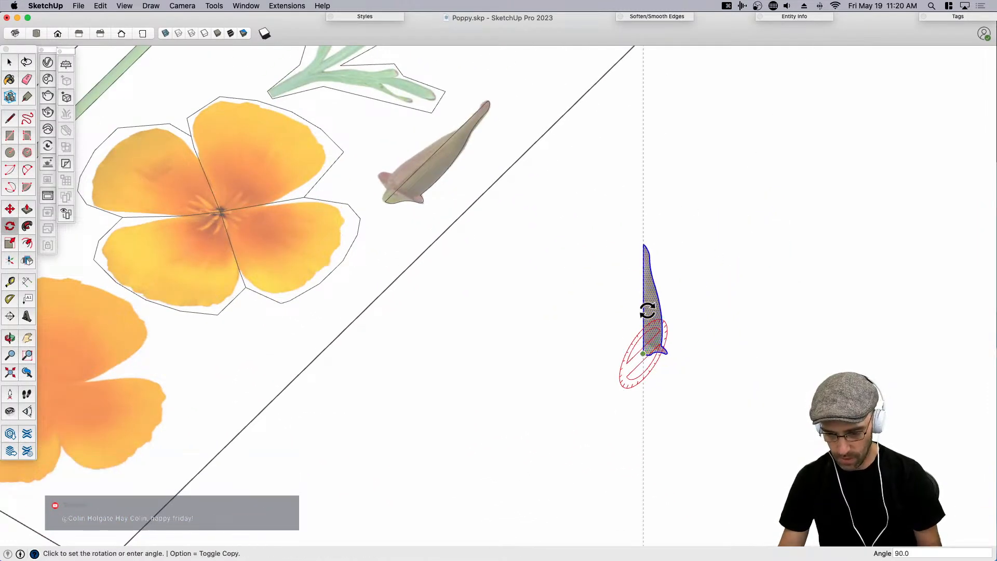
click(646, 312)
Draw a short vertical line straight down from the base point of the upright half-bud profile.
middle_drag(646, 311, 676, 337)
key(space)
scroll(671, 329, up, 2)
key(c)
key(l)
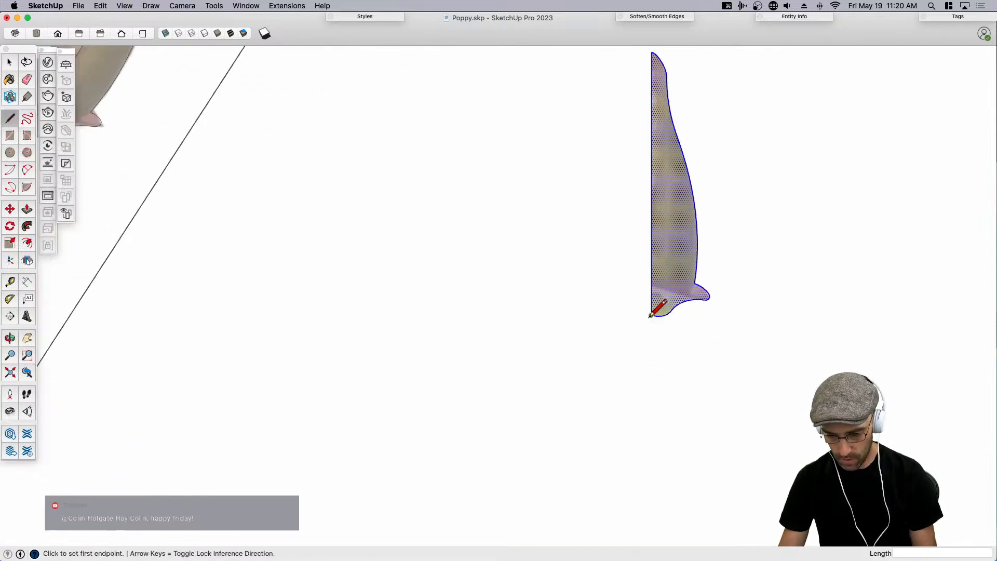
click(652, 315)
click(651, 351)
key(space)
Draw a small horizontal 24-sided circle centred on the lower end of the vertical line.
key(c)
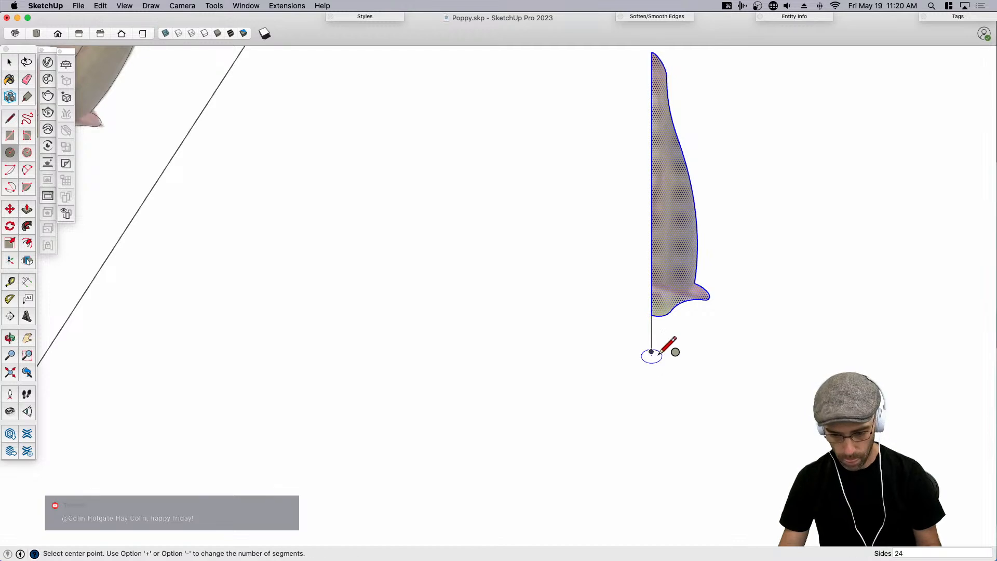
click(652, 351)
click(670, 356)
key(space)
scroll(658, 358, down, 3)
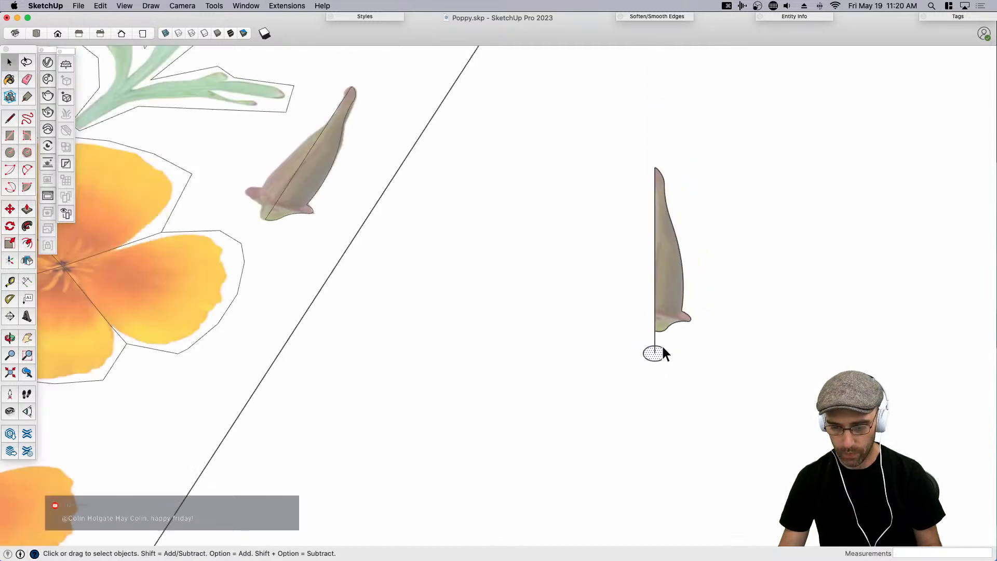
Try revolving the textured half-bud profile around the circle with Follow Me, and undo it.
click(653, 355)
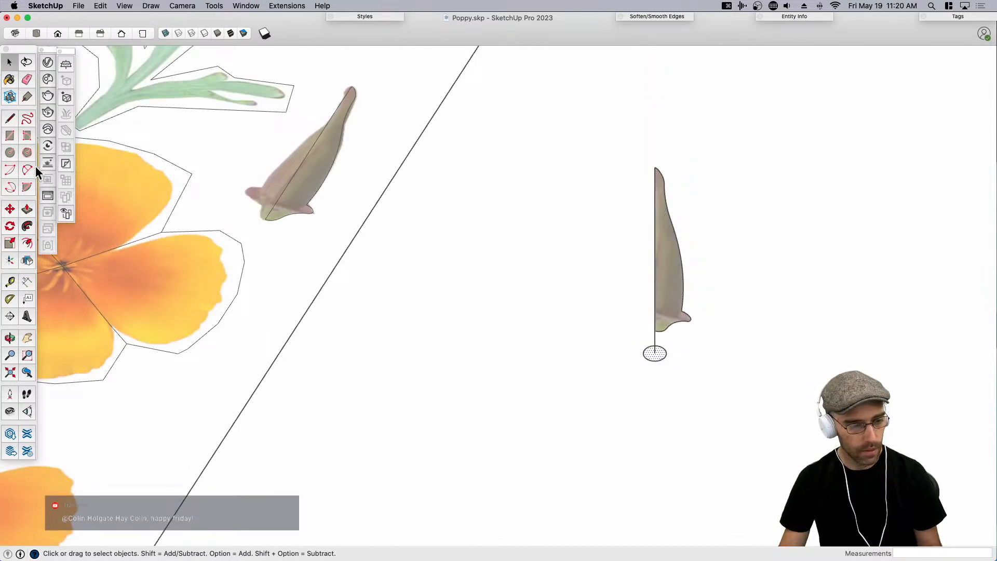
click(27, 226)
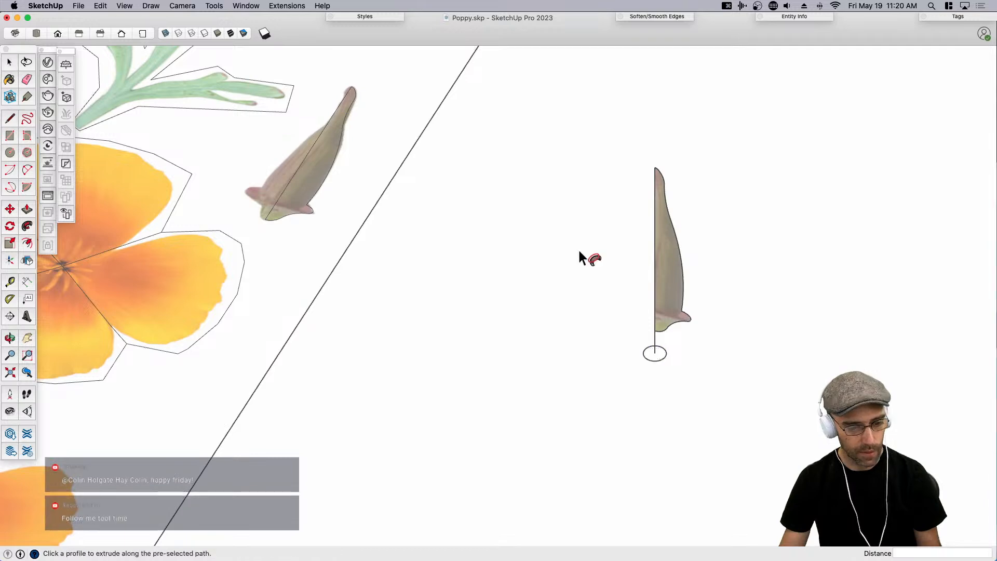
click(673, 294)
key(space)
scroll(649, 321, up, 3)
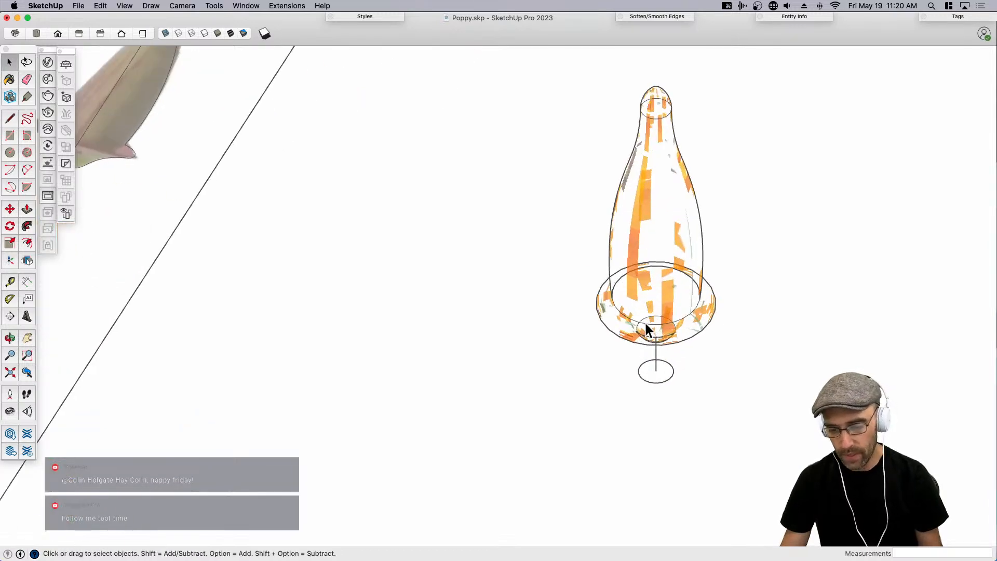
scroll(649, 321, down, 1)
key(super+z)
Place a spare copy of the upright half-bud profile in front of the original and turn off X-ray display.
scroll(675, 317, up, 2)
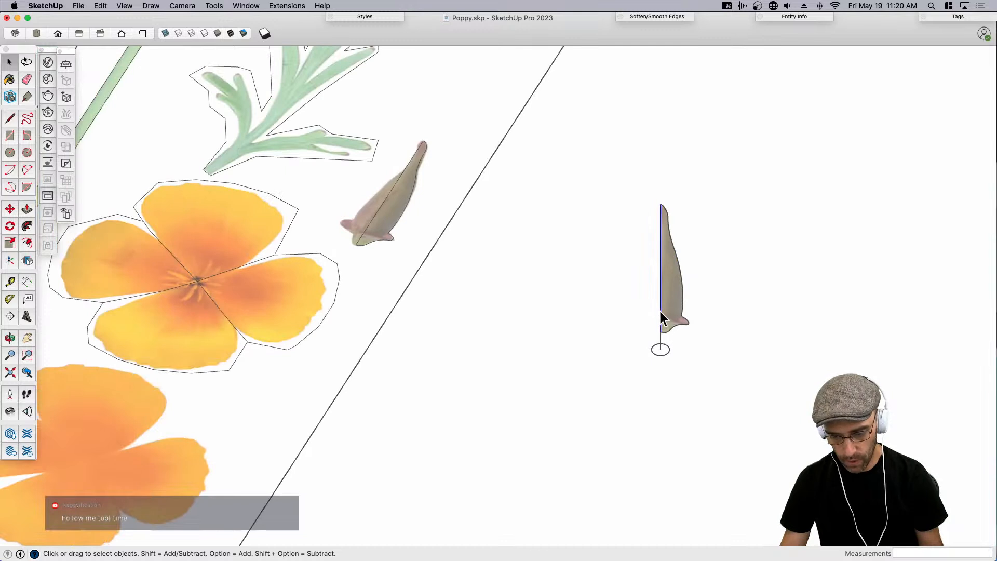
double_click(672, 315)
key(m)
click(693, 371)
key(alt)
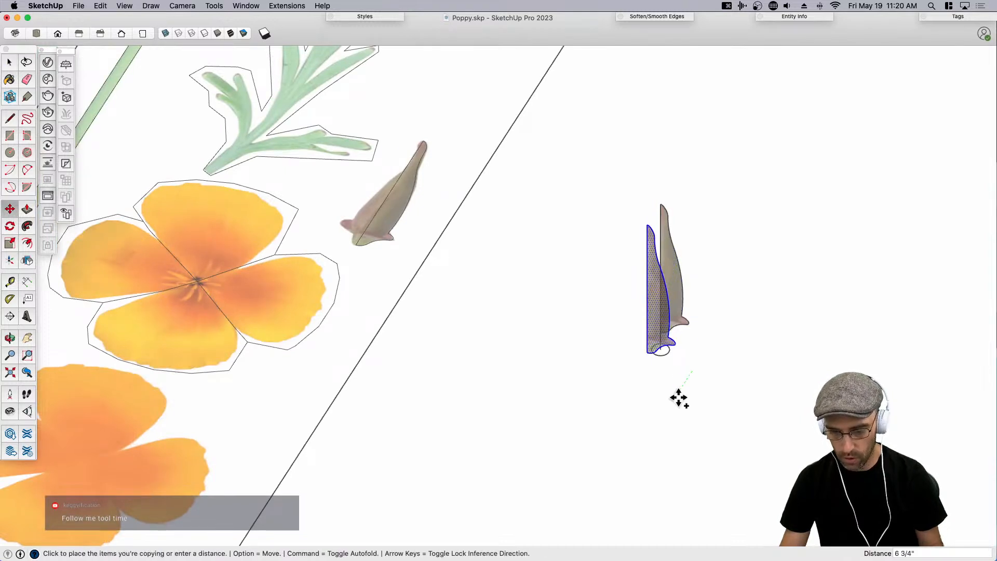
click(646, 441)
key(space)
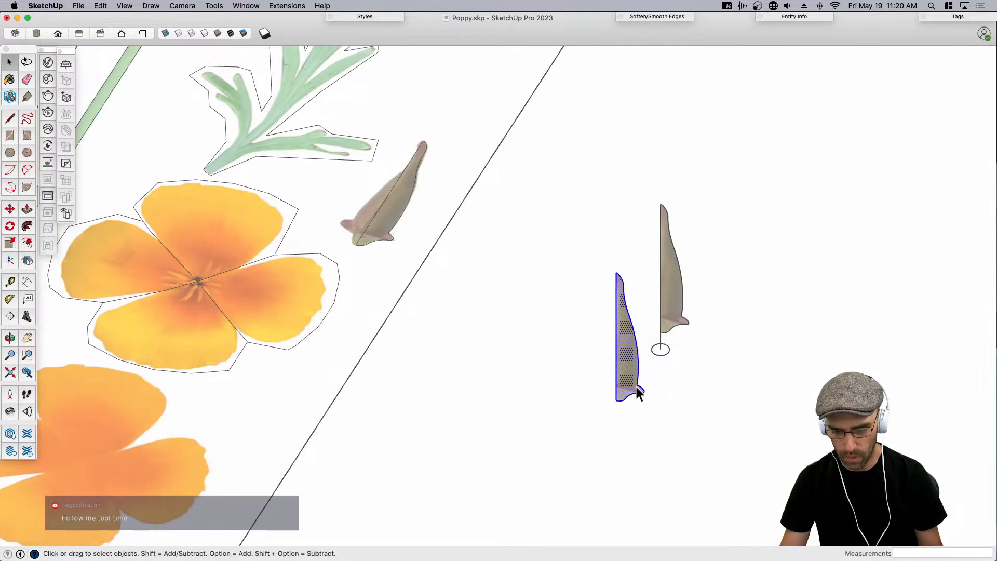
click(165, 33)
middle_drag(630, 332, 673, 242)
middle_drag(672, 345, 663, 310)
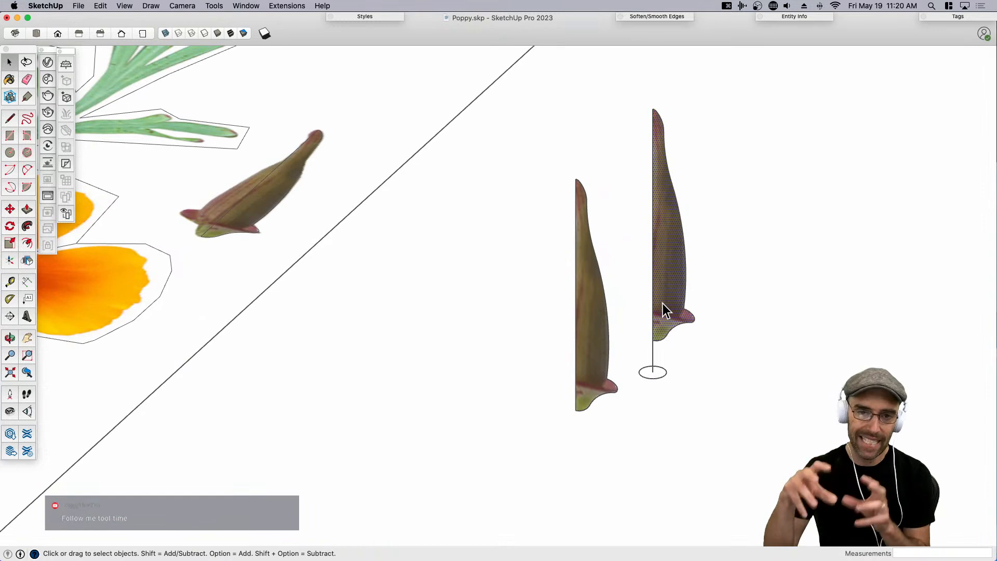
Revolve the original half-bud profile around the circle with Follow Me, keeping the spare textured profile beside it.
click(644, 373)
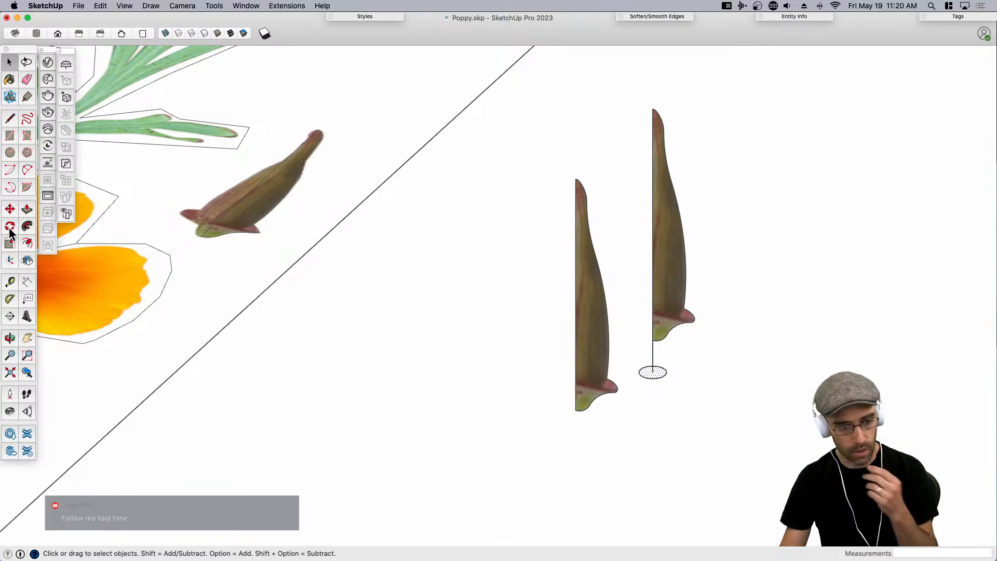
click(27, 225)
click(649, 294)
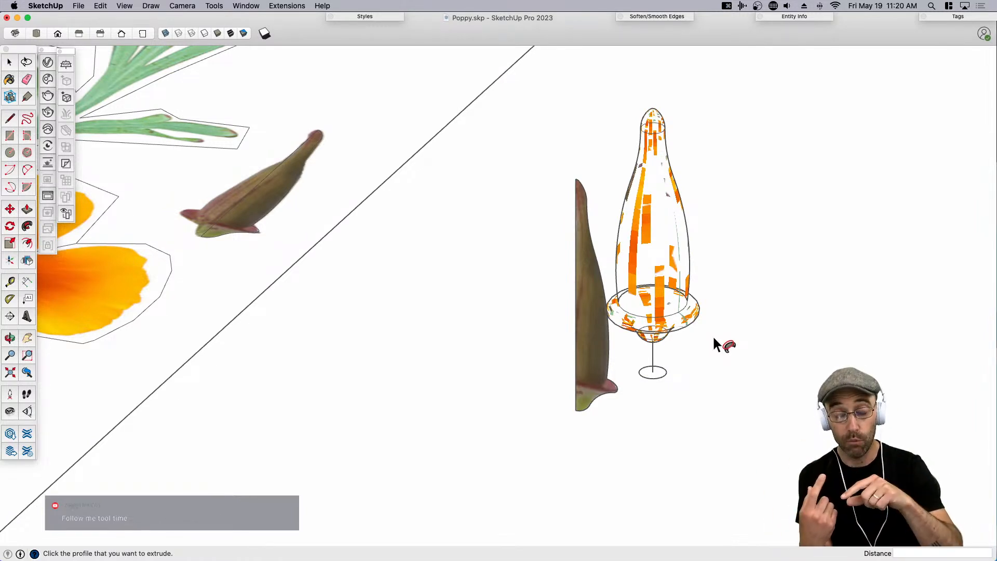
Remove all materials from the revolved bud with the Material Tools Remove From Selection command.
key(space)
triple_click(665, 233)
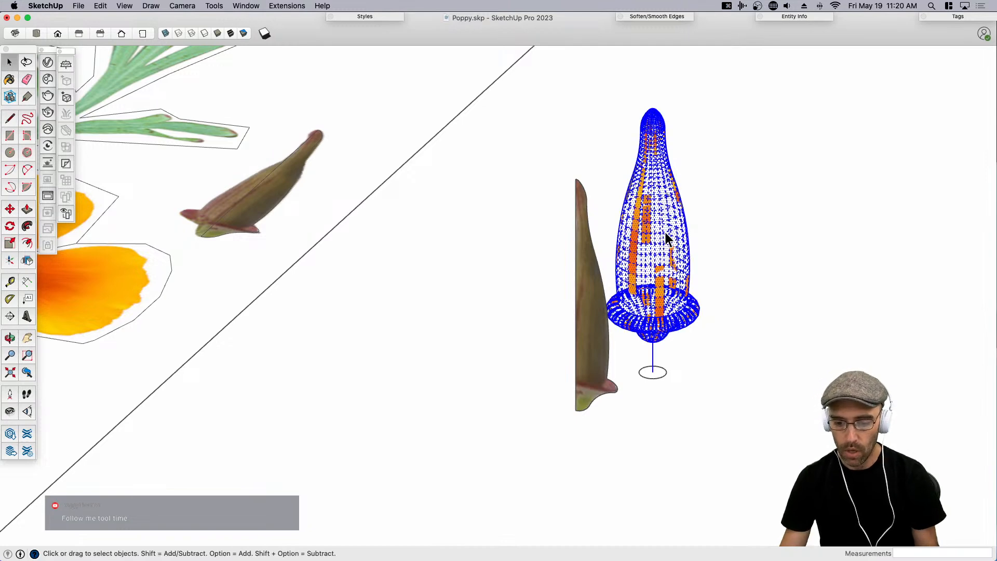
click(286, 6)
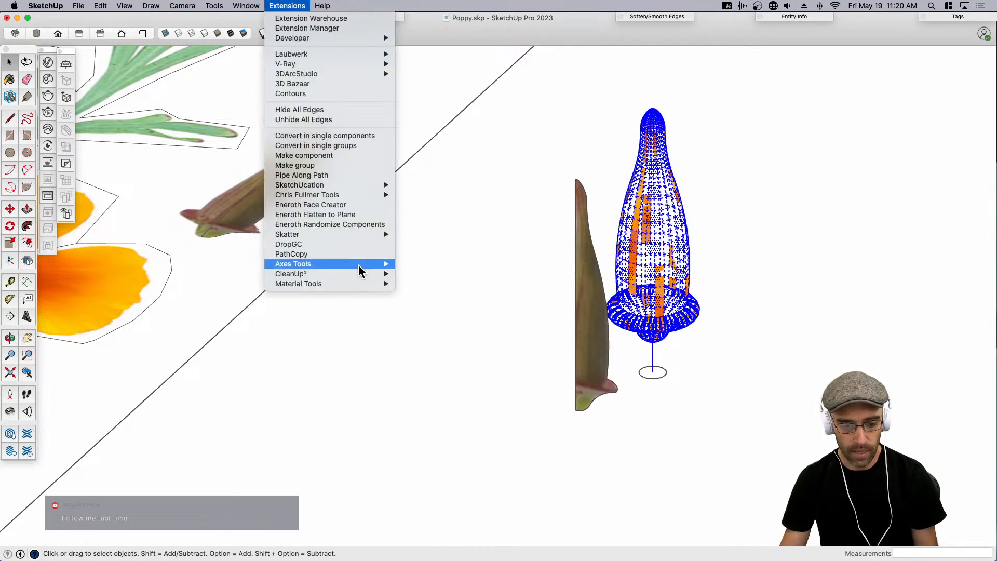
mouse_move(361, 284)
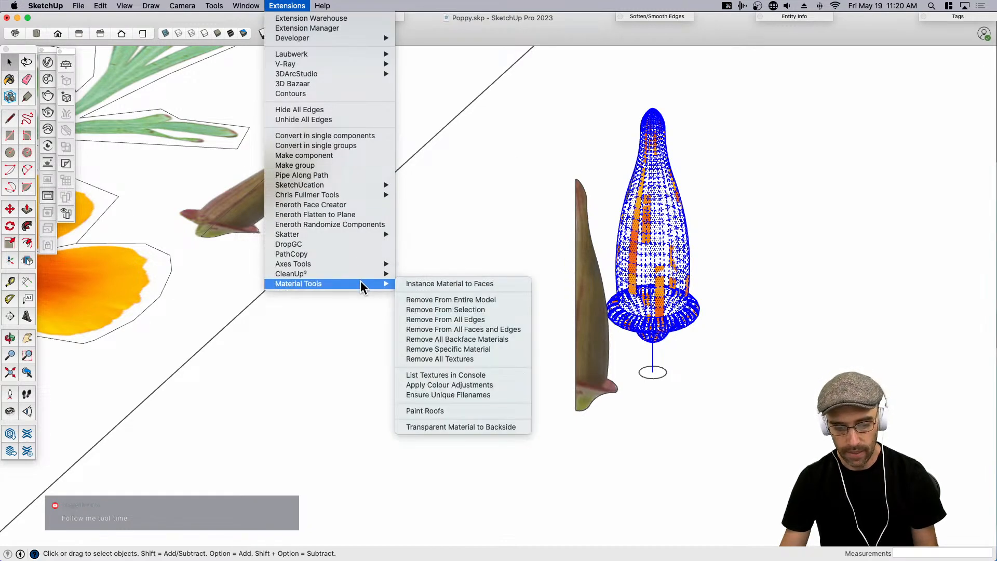
click(447, 310)
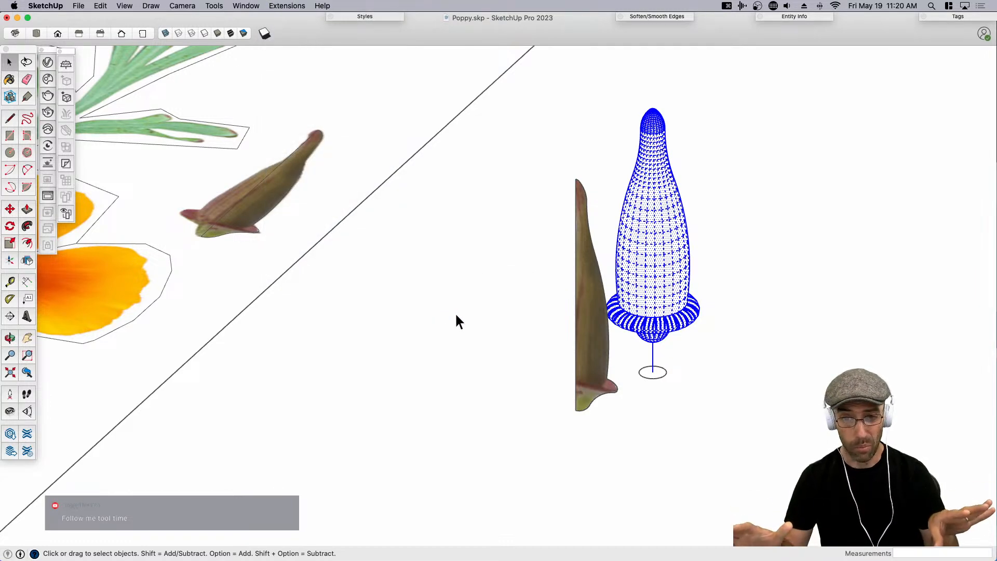
click(494, 341)
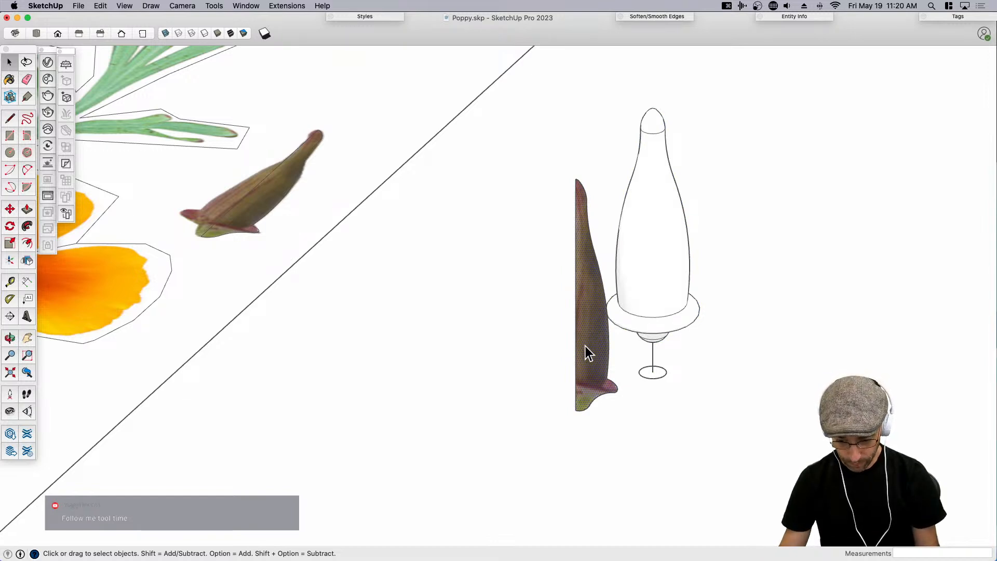
Try painting the revolved bud's body with the spare profile's projected texture, and undo everything back to the unrevolved profile.
middle_drag(590, 335, 717, 380)
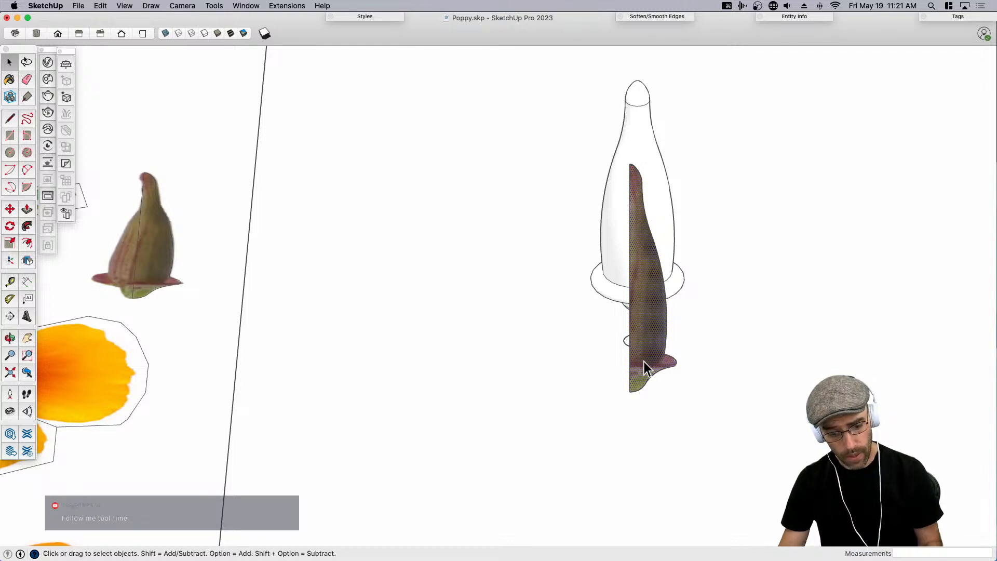
scroll(644, 362, down, 2)
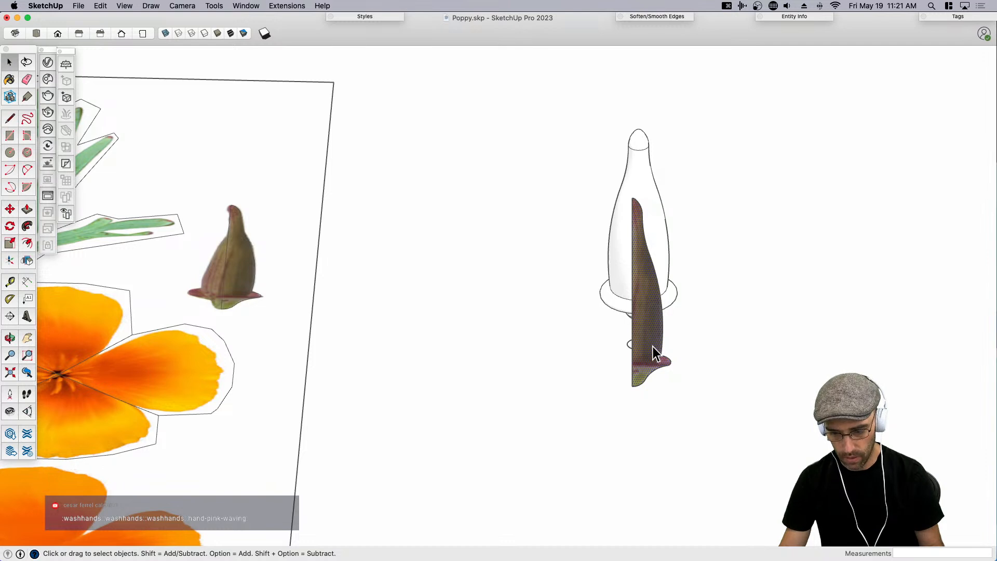
right_click(648, 327)
mouse_move(675, 384)
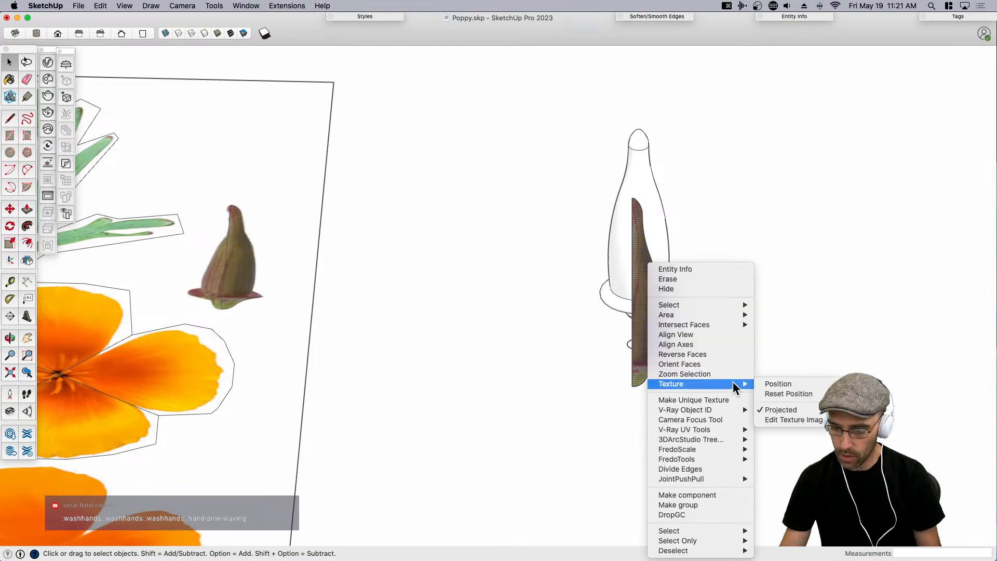
click(606, 329)
key(b)
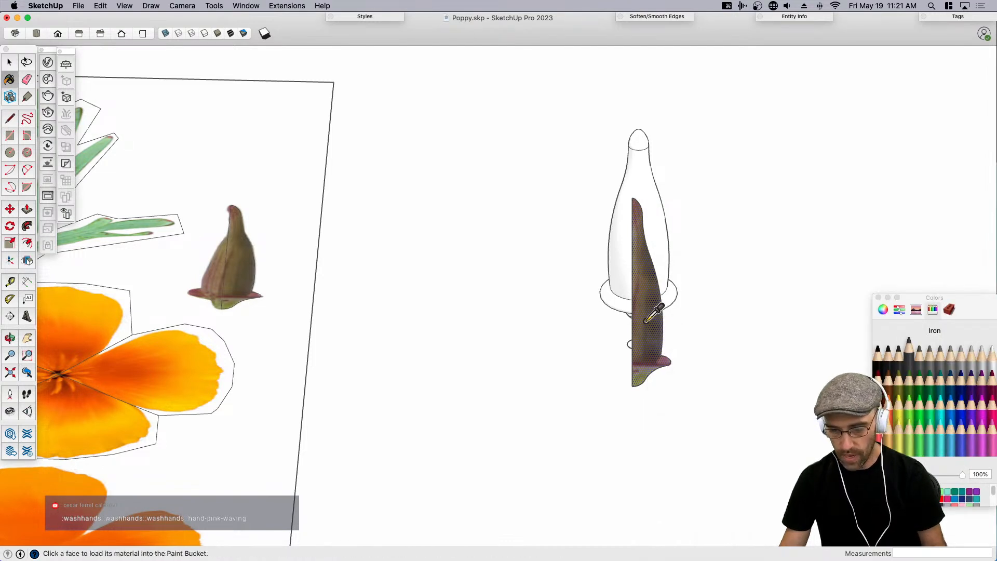
click(666, 235)
mouse_move(661, 224)
middle_down()
mouse_move(644, 228)
mouse_move(618, 269)
mouse_move(708, 187)
mouse_move(857, 193)
mouse_move(899, 161)
mouse_move(755, 210)
mouse_move(690, 262)
mouse_move(726, 278)
mouse_move(634, 212)
mouse_move(688, 235)
mouse_move(806, 158)
mouse_move(640, 201)
mouse_move(541, 258)
mouse_move(645, 255)
mouse_move(640, 230)
middle_up()
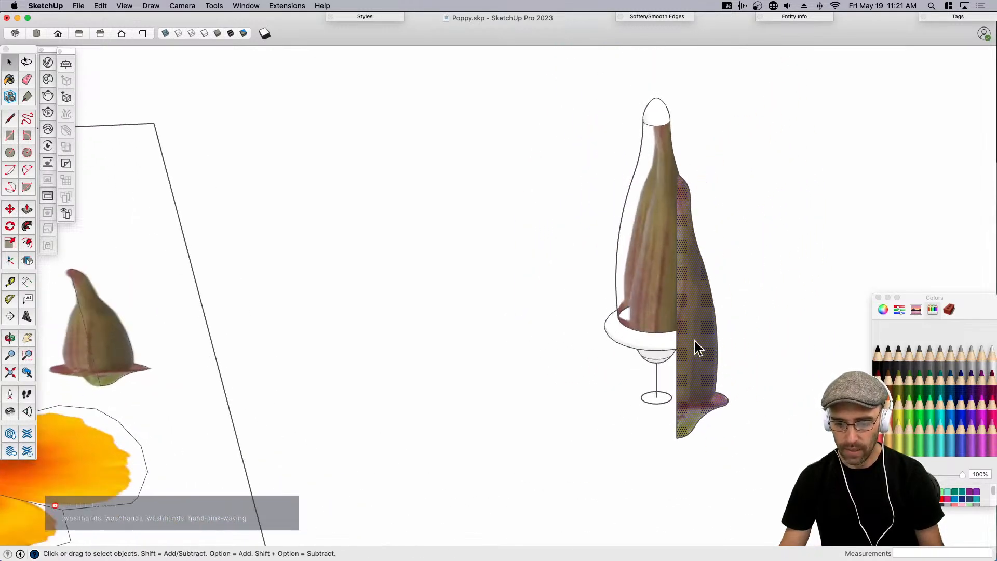
middle_drag(687, 279, 501, 291)
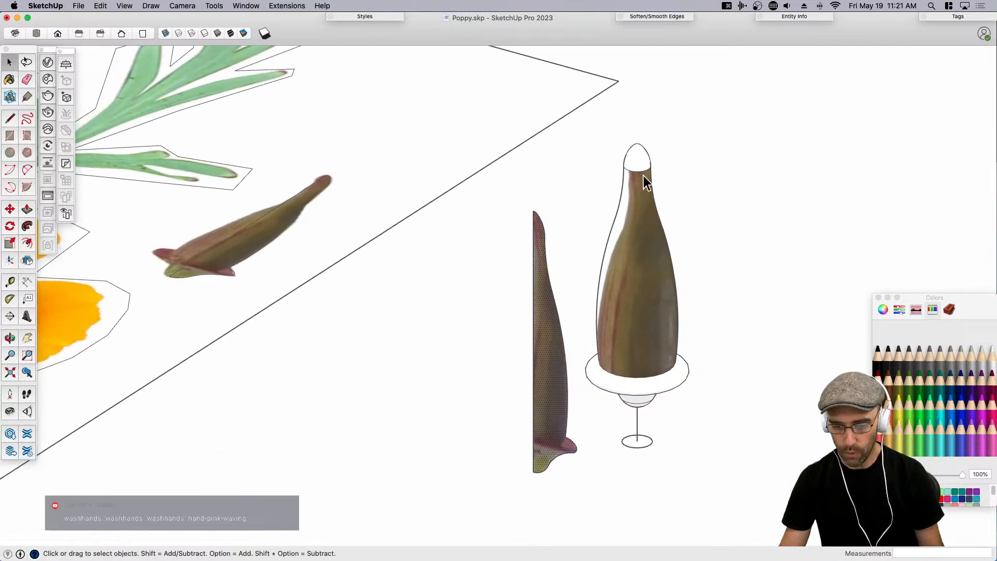
middle_drag(637, 169, 656, 356)
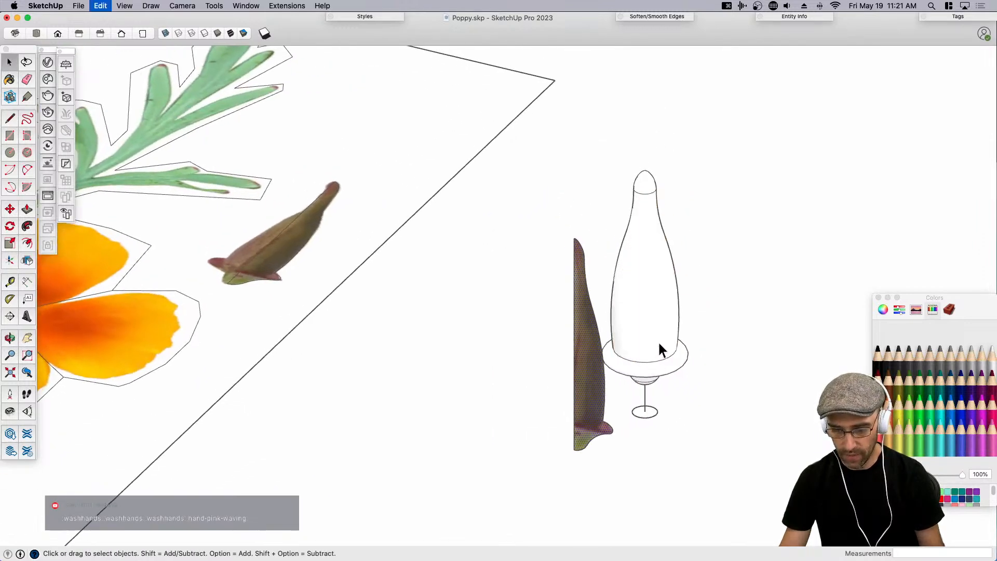
key(super+z)
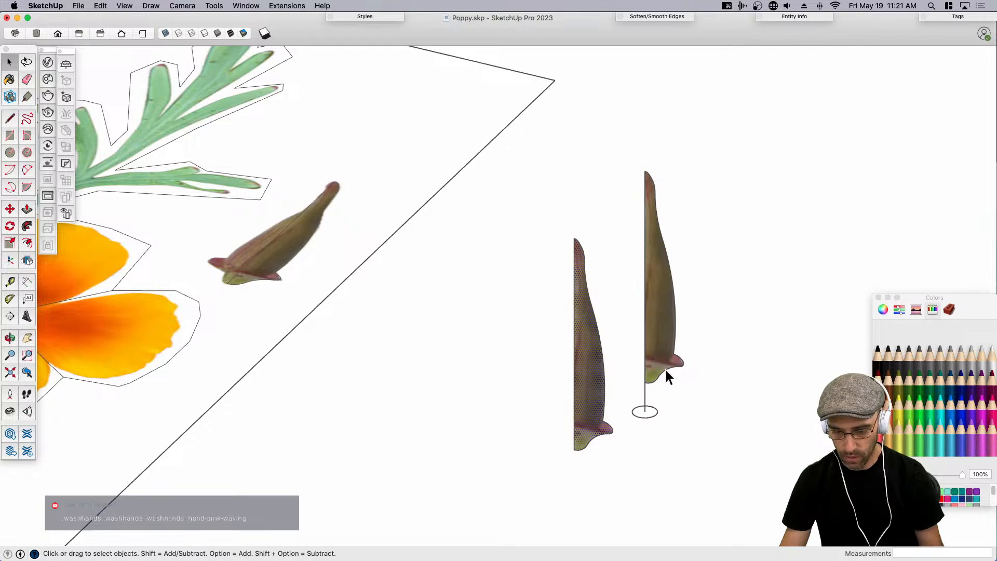
Draw a straight line through the centre of the circle under the bud profile, extending past it on both sides.
scroll(644, 413, up, 5)
key(l)
click(646, 414)
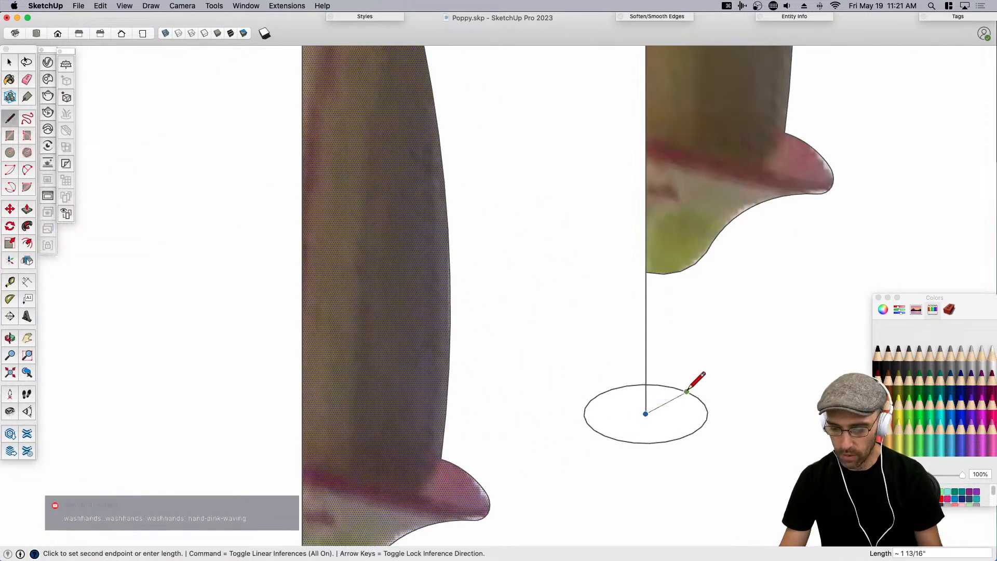
scroll(768, 319, down, 3)
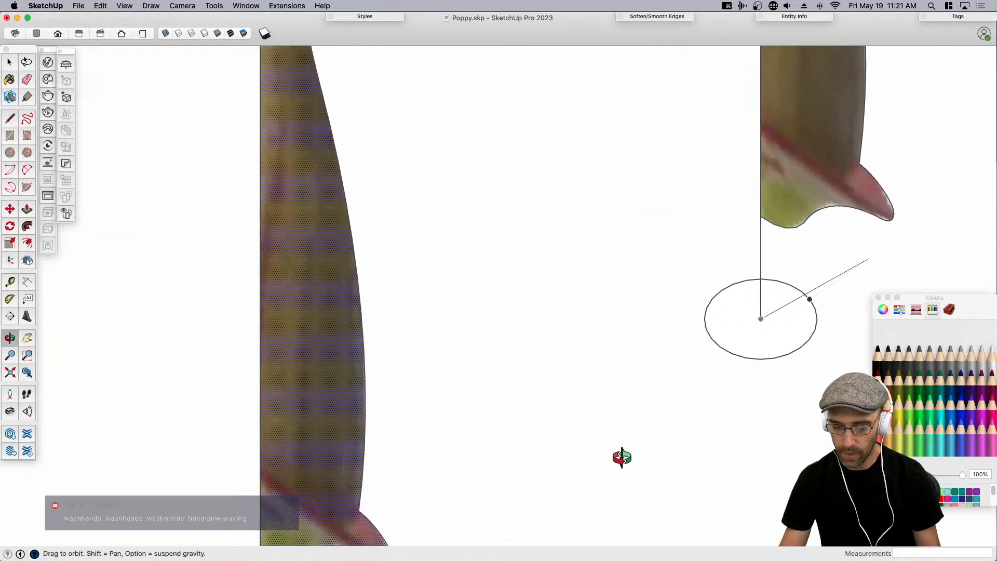
scroll(571, 406, down, 3)
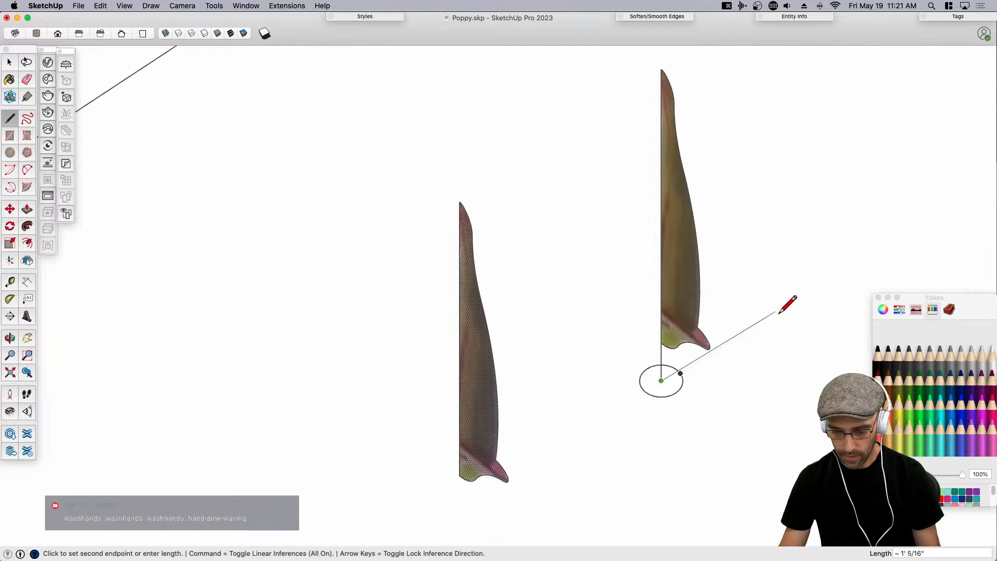
click(596, 424)
key(Escape)
scroll(677, 377, up, 1)
click(660, 381)
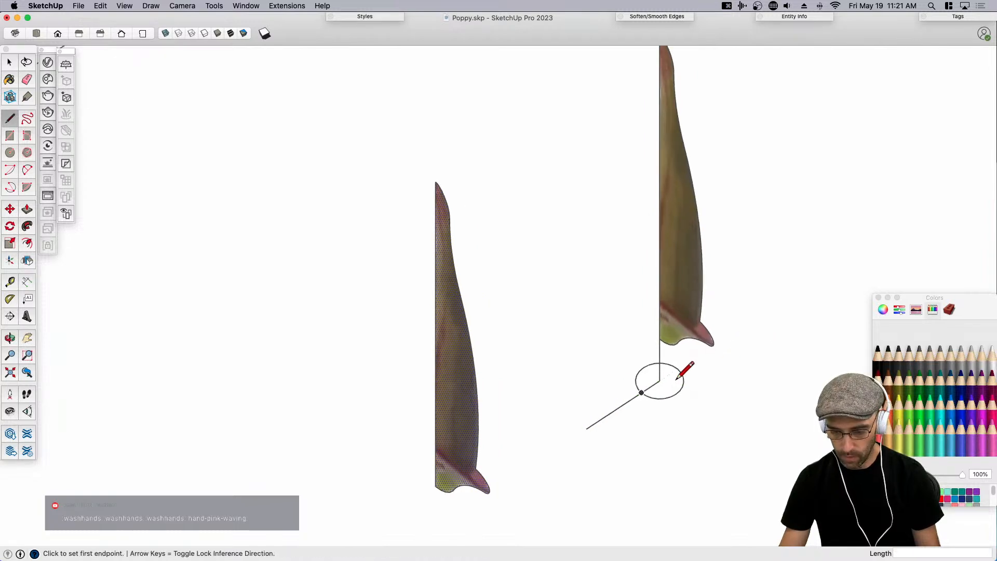
click(726, 338)
key(space)
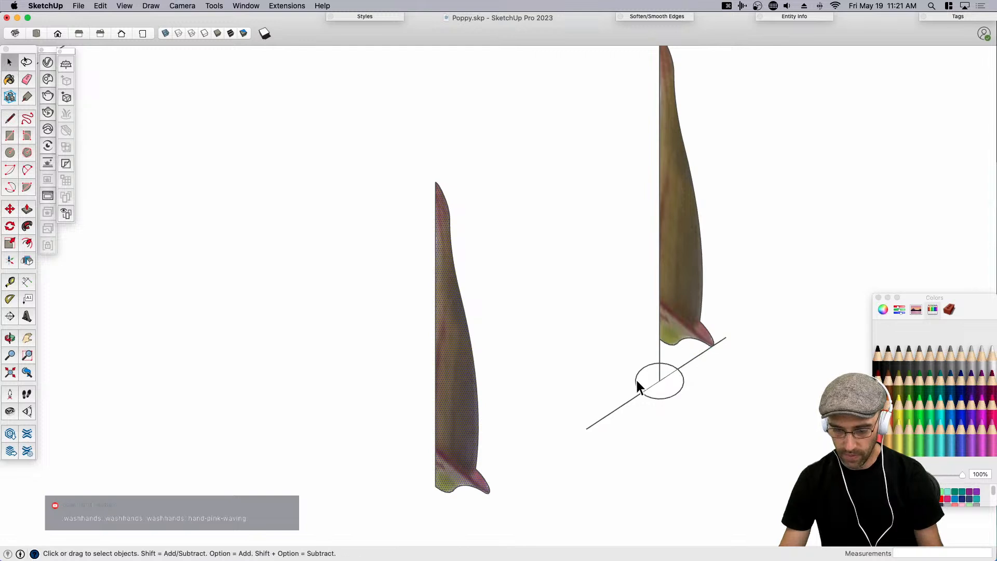
Erase one half of the circle and the line ends that overhang it, keeping a closed half-circle.
key(e)
mouse_move(644, 383)
mouse_down()
mouse_move(679, 357)
mouse_move(721, 379)
mouse_move(691, 359)
mouse_up()
key(space)
scroll(691, 390, down, 3)
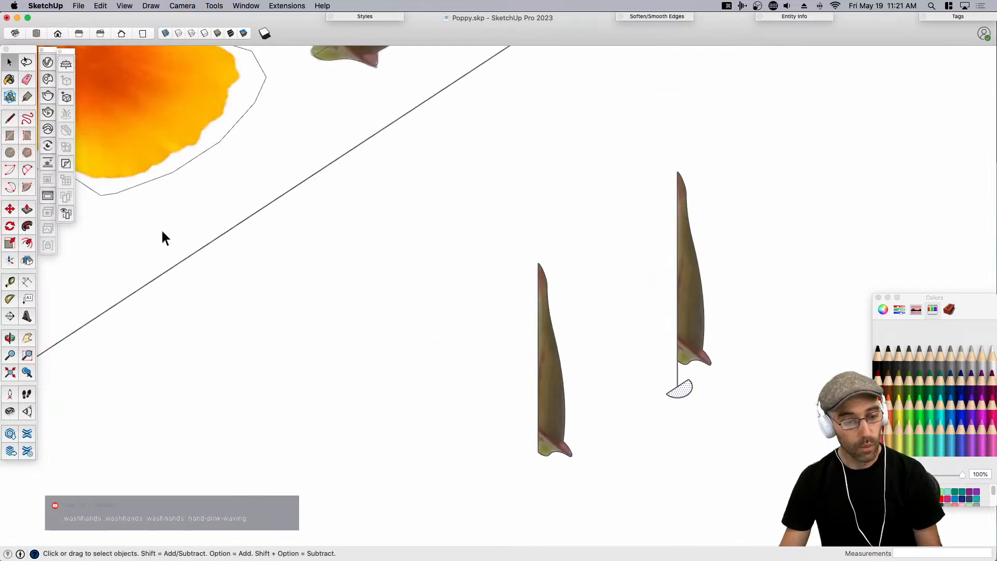
Try to sweep the original half-bud profile along the half-circle with Follow Me.
click(27, 225)
click(690, 332)
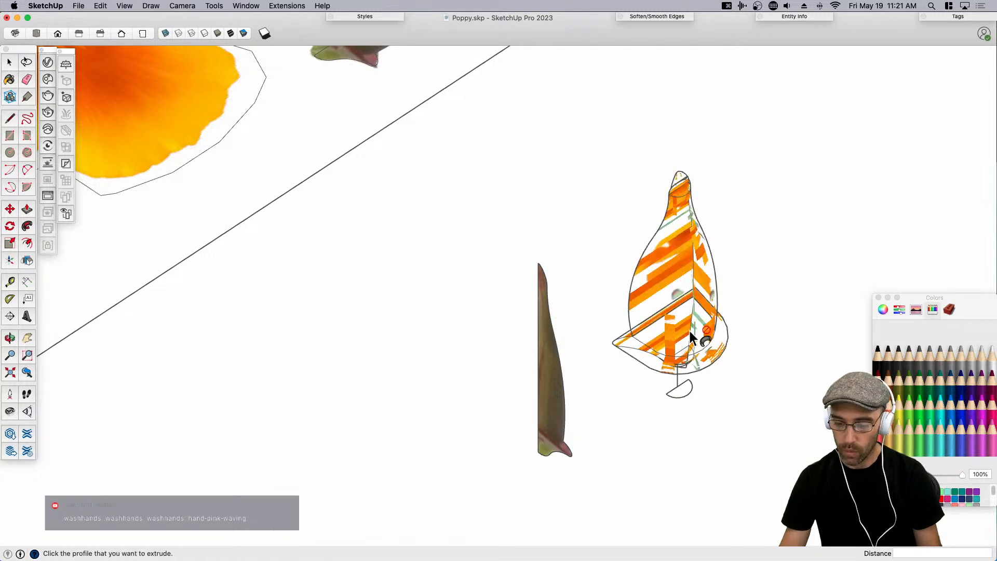
mouse_move(689, 313)
middle_down()
mouse_move(848, 272)
mouse_move(675, 280)
mouse_move(753, 310)
mouse_move(680, 307)
middle_up()
key(space)
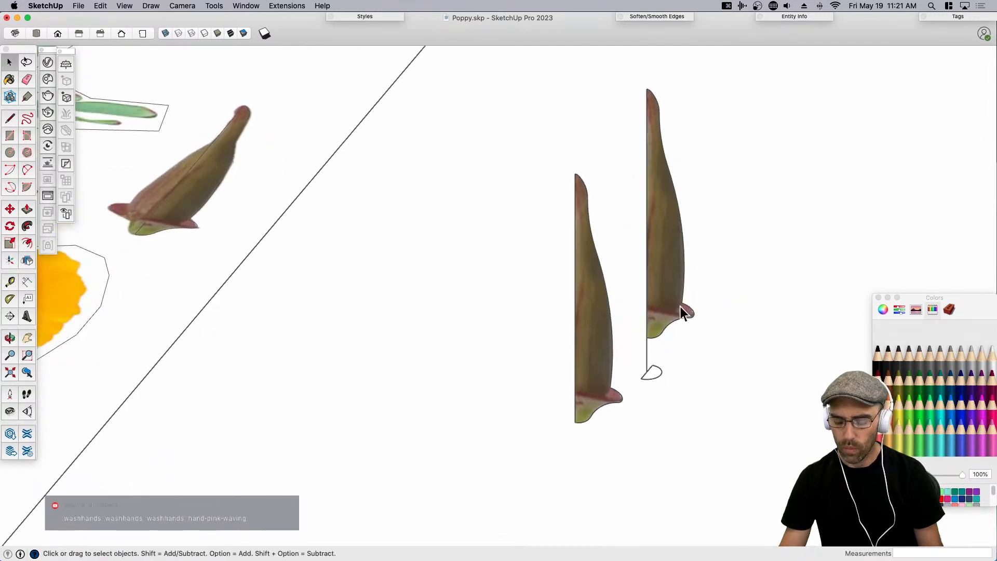
scroll(675, 339, up, 1)
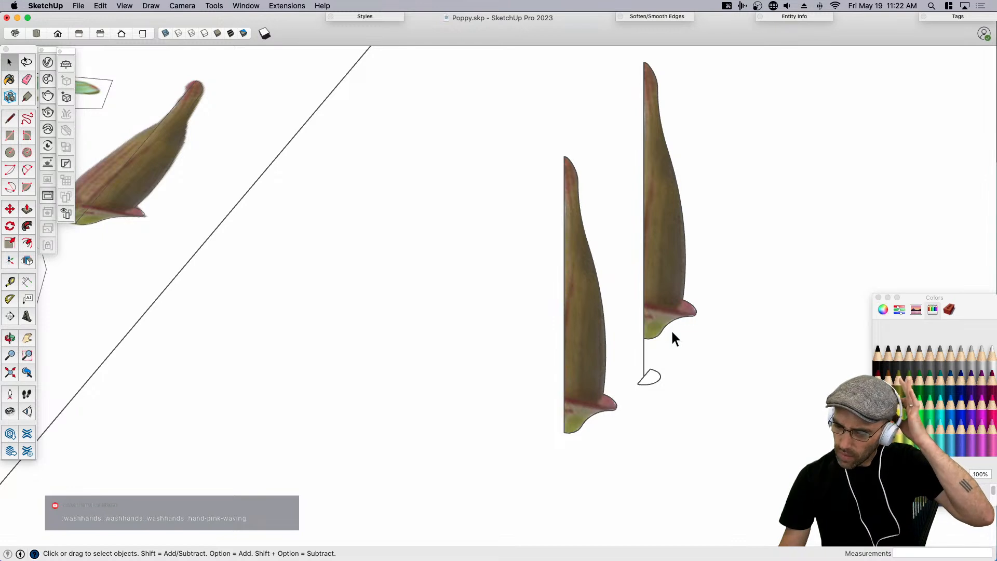
Undo the circle edits and the spare profile copy, and redo the axis line and the full circle.
key(super+z)
key(super+z)
key(super+z)
key(super+z)
key(super+z)
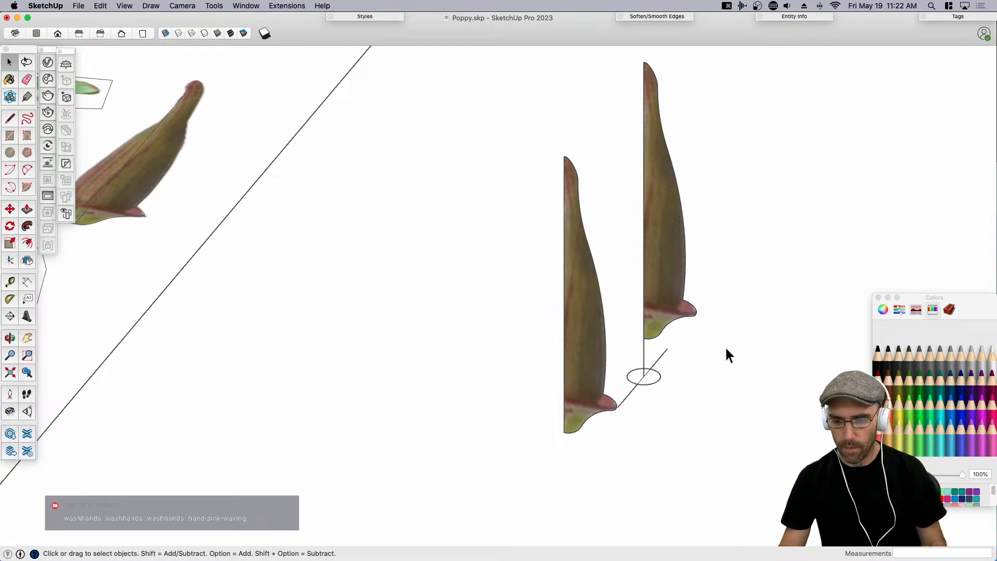
key(super+z)
key(super+z)
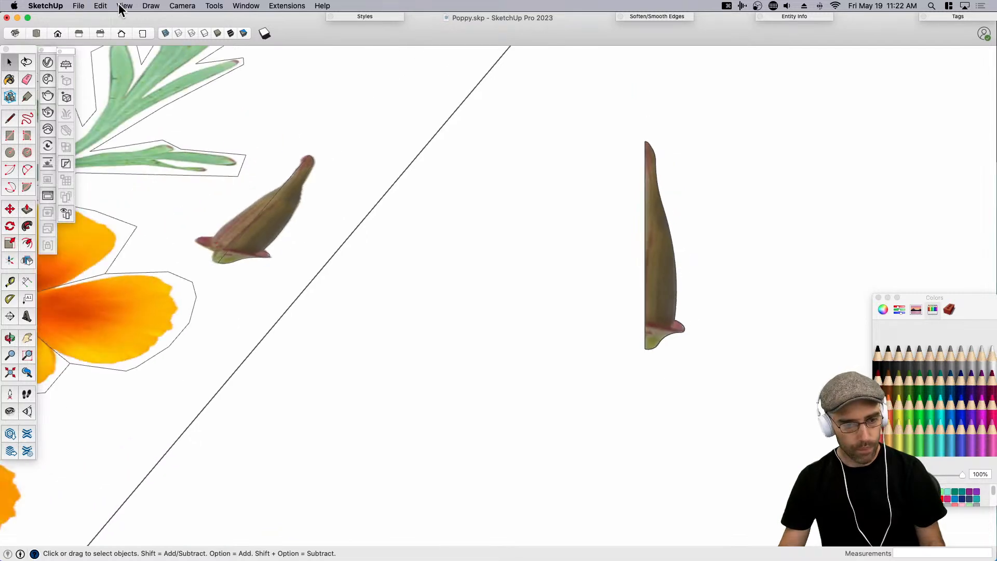
click(100, 5)
click(119, 27)
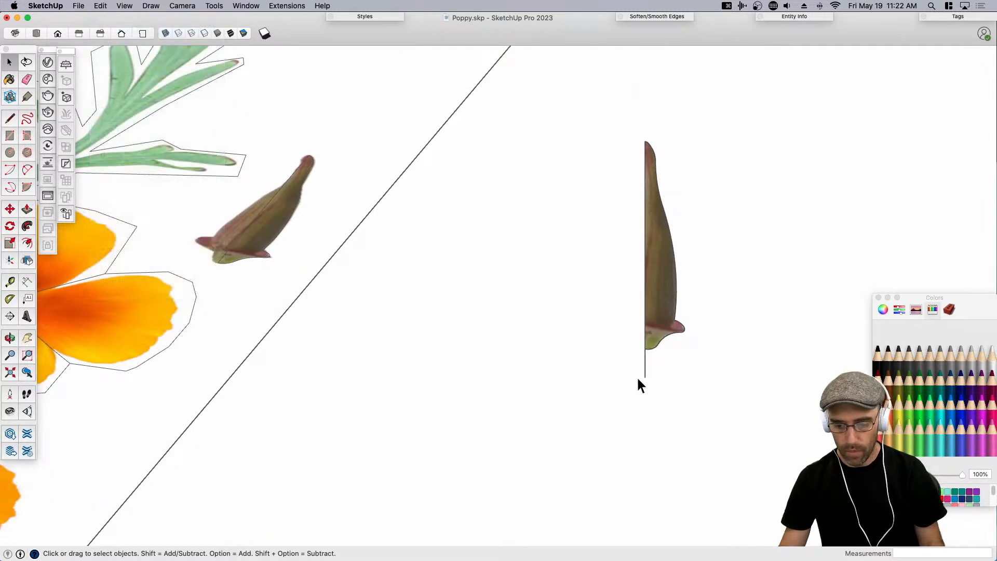
click(101, 6)
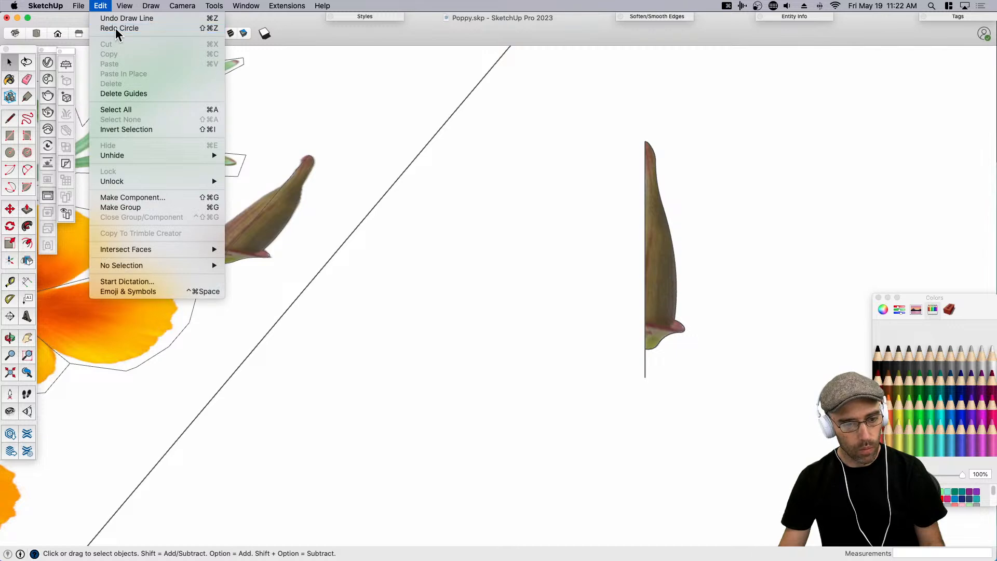
click(115, 27)
middle_drag(685, 353, 597, 301)
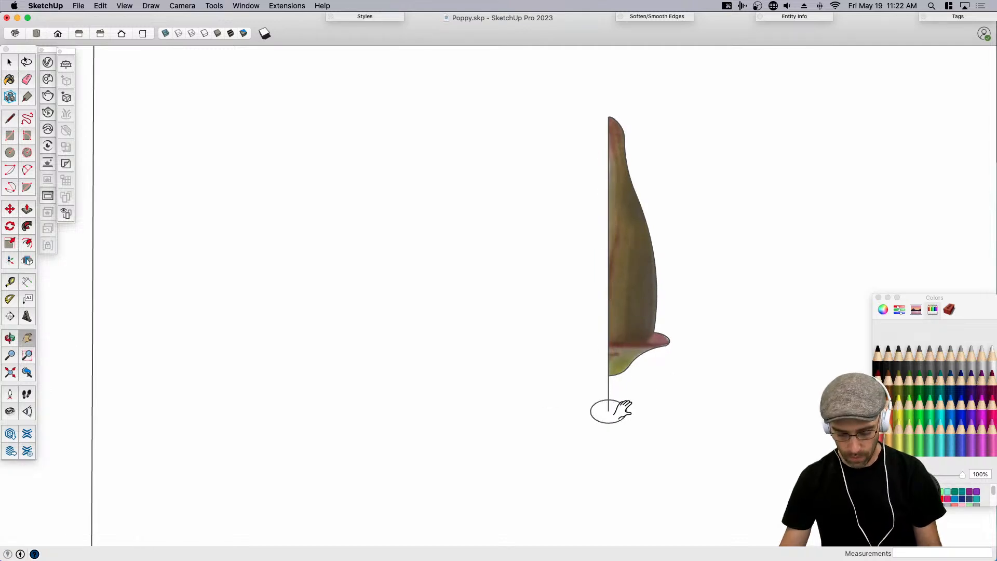
key(l)
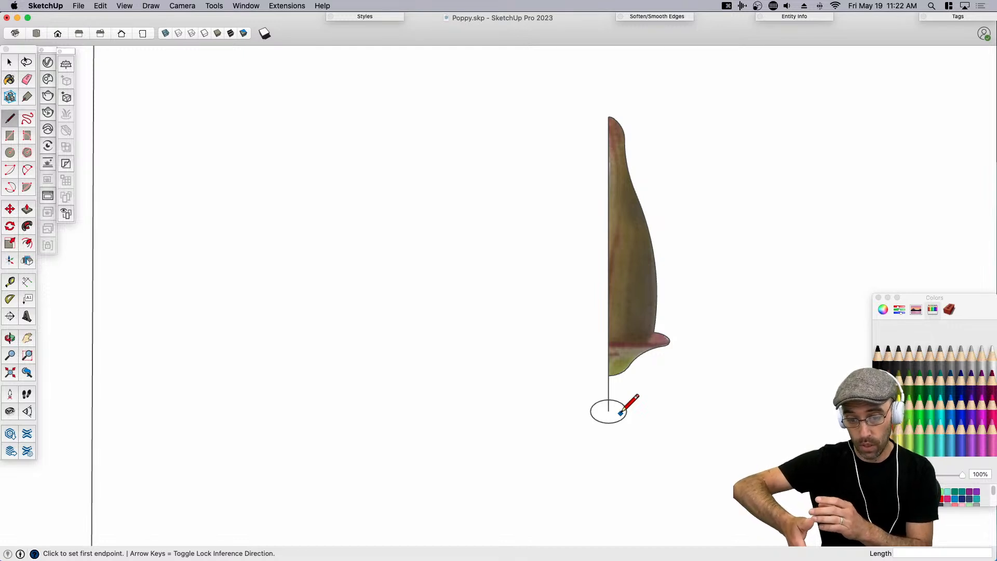
key(space)
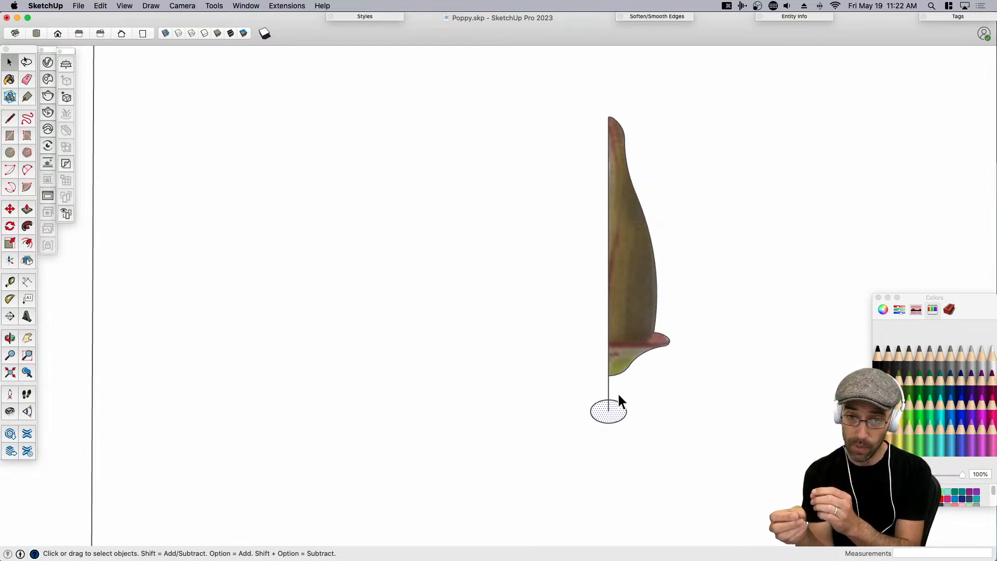
scroll(616, 387, down, 5)
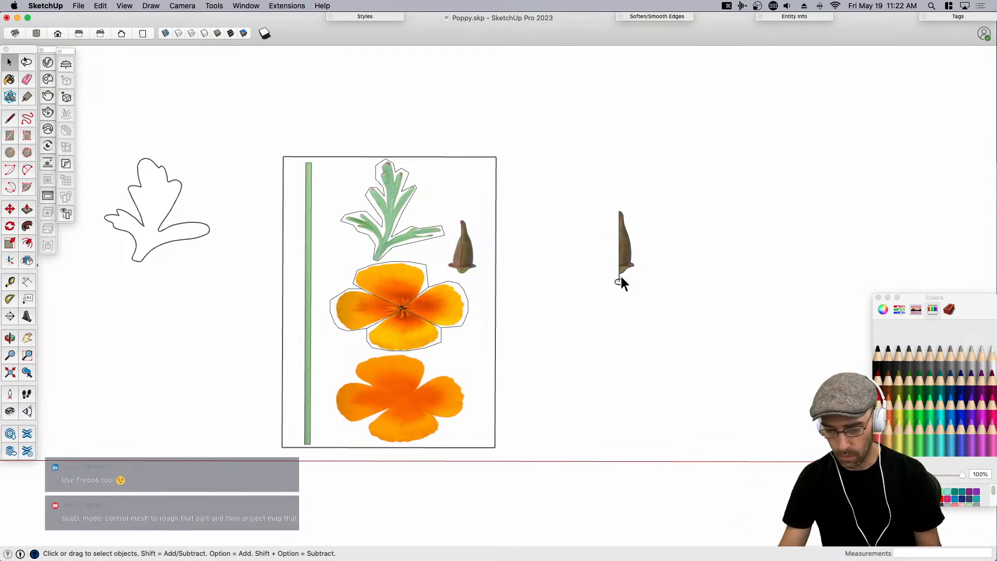
scroll(623, 262, up, 5)
shift+middle_drag(600, 270, 622, 321)
scroll(593, 360, up, 3)
shift+middle_drag(562, 459, 547, 429)
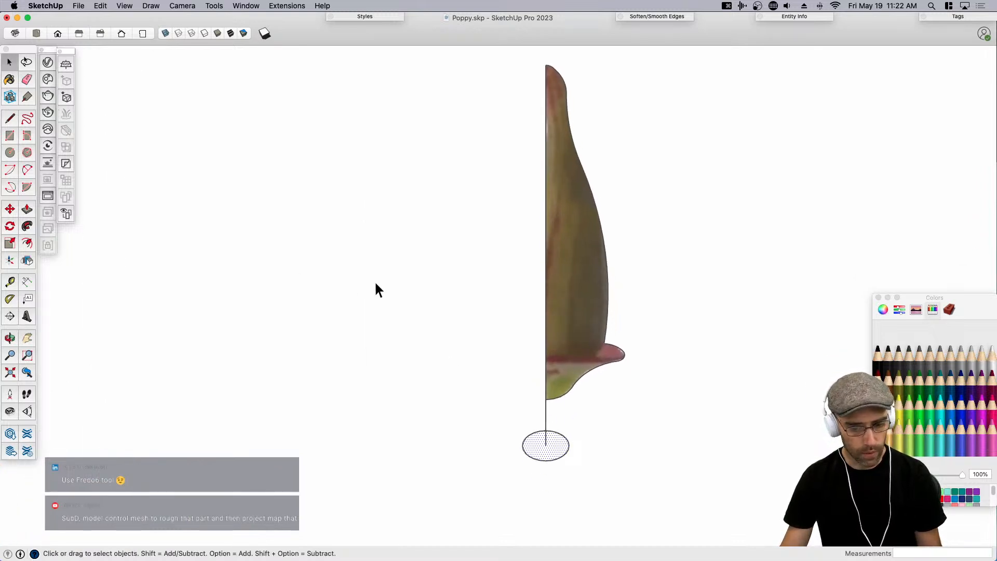
Place a spare copy of the textured half-bud profile in front of the original.
scroll(374, 282, down, 4)
double_click(497, 305)
scroll(500, 303, down, 3)
key(m)
key(alt)
click(532, 381)
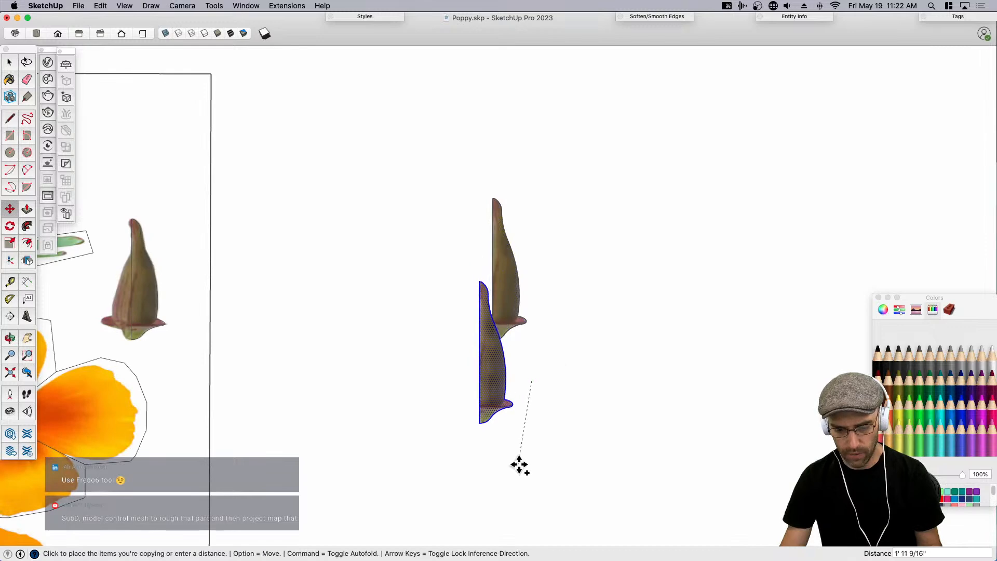
click(527, 482)
Try shifting the straight edge of the spare profile copy outward, and undo the move.
middle_drag(483, 370, 436, 400)
key(space)
key(m)
click(435, 443)
click(404, 435)
scroll(415, 400, up, 3)
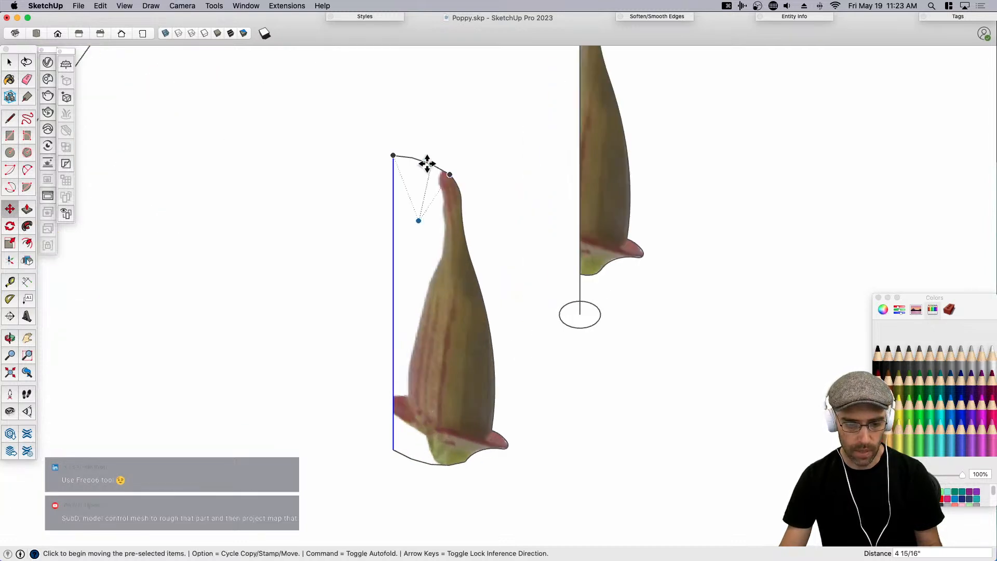
key(super+z)
scroll(519, 384, down, 3)
key(space)
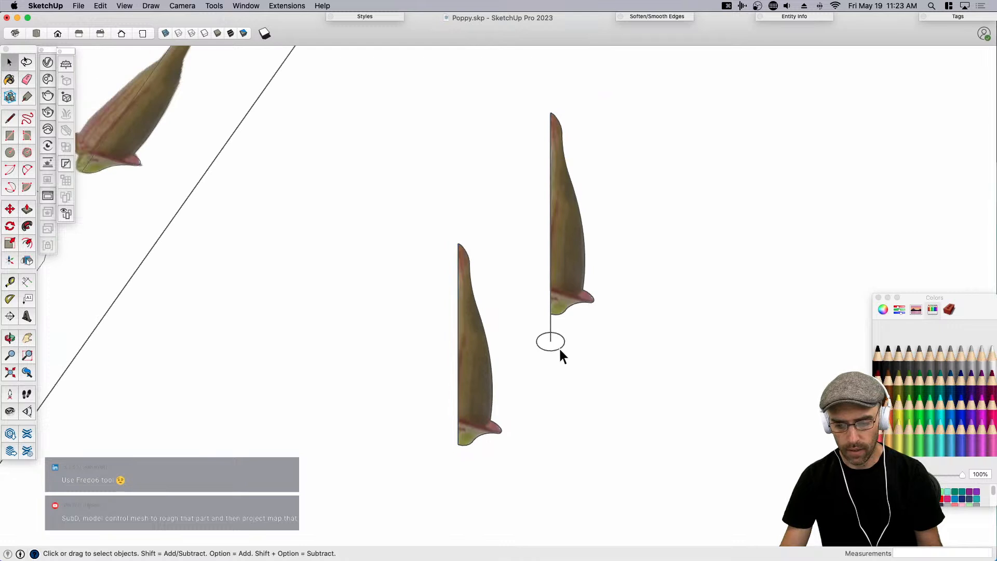
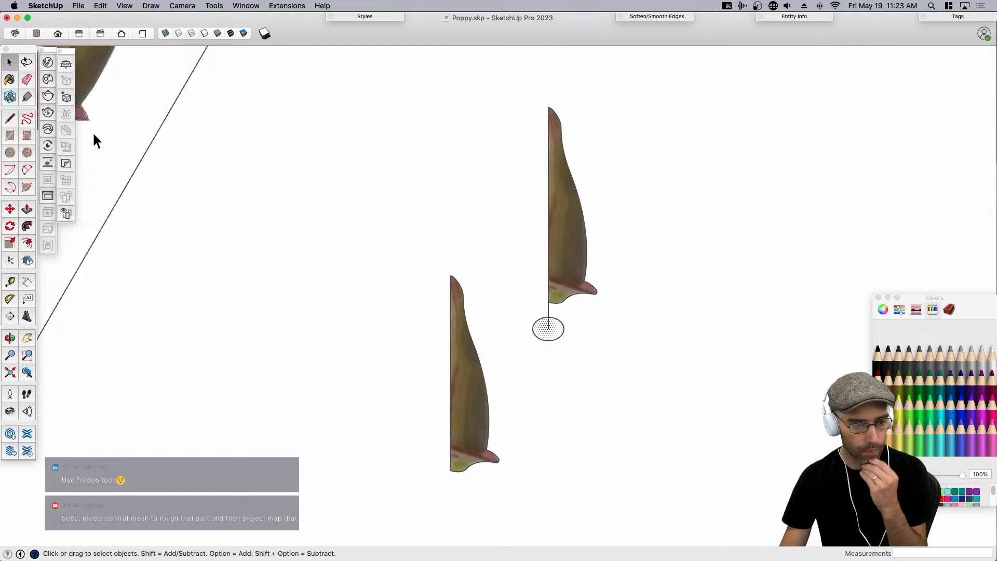
Revolve the original half-bud profile around the full circle with Follow Me.
click(28, 226)
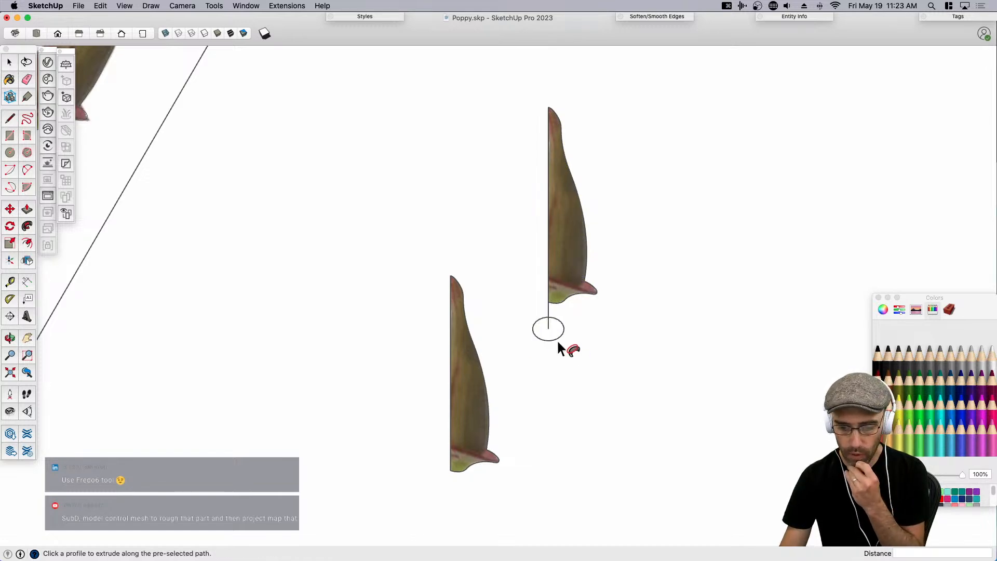
key(space)
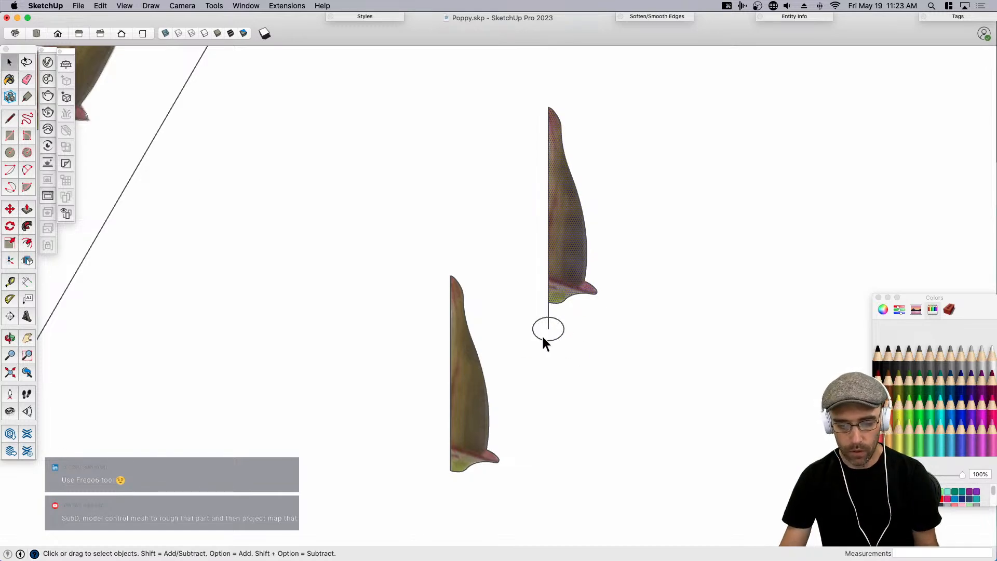
click(29, 230)
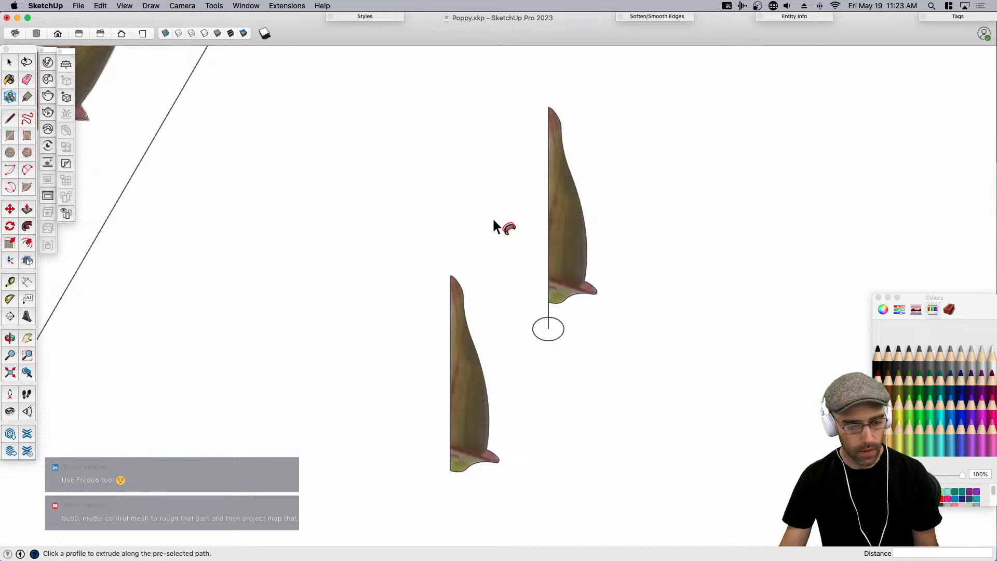
click(568, 257)
key(space)
Remove all materials from the revolved bud with Material Tools and make the bud geometry a group.
triple_click(561, 234)
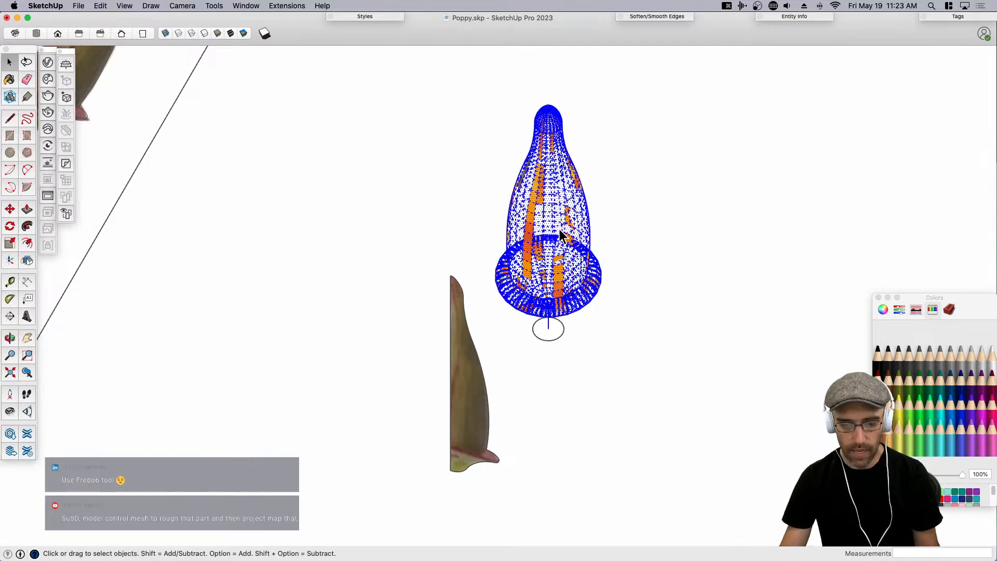
click(285, 7)
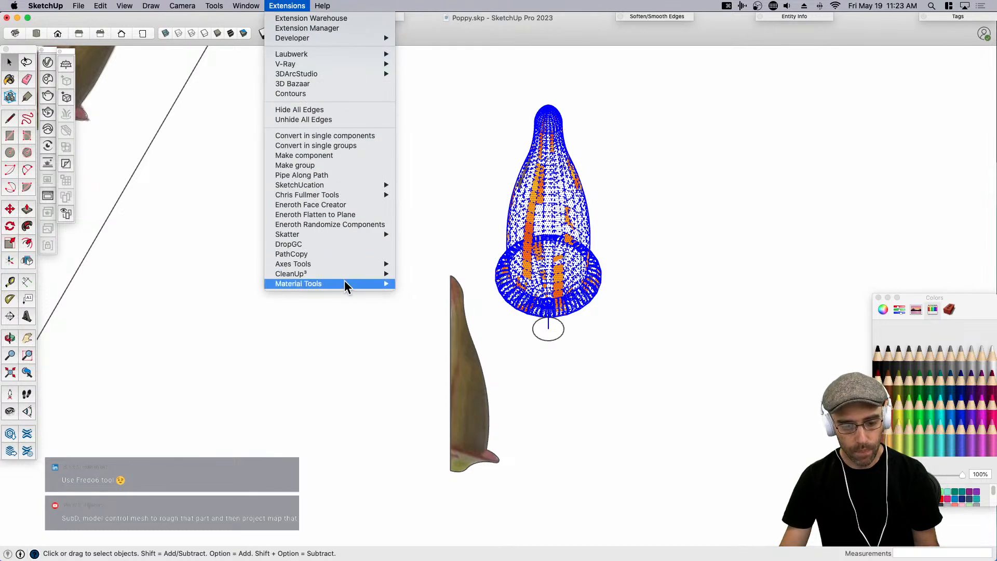
mouse_move(344, 282)
click(457, 309)
key(super+g)
Delete the leftover axis line inside the bud group and check in Entity Info whether the group is solid.
click(812, 18)
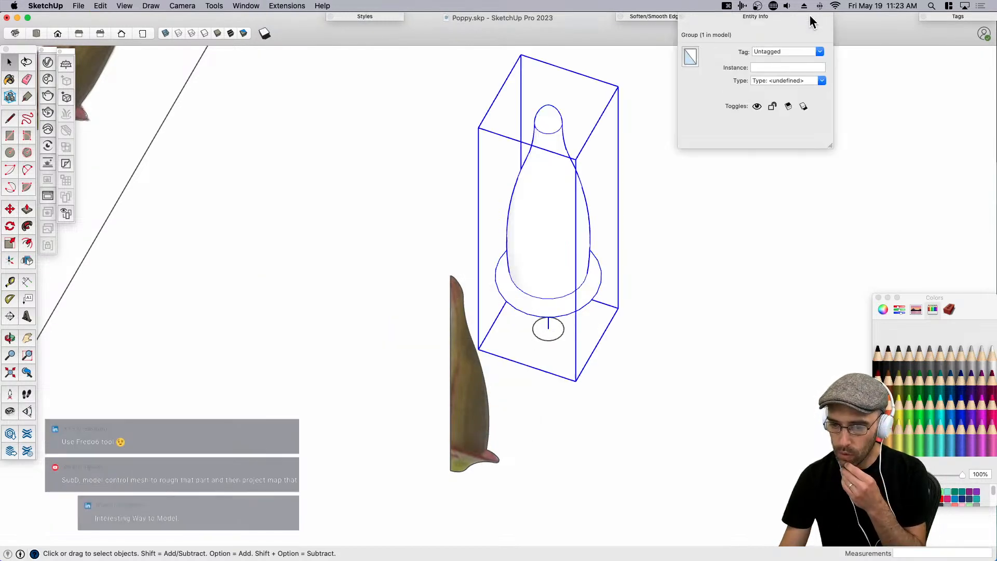
click(749, 16)
middle_drag(589, 227, 565, 366)
double_click(550, 344)
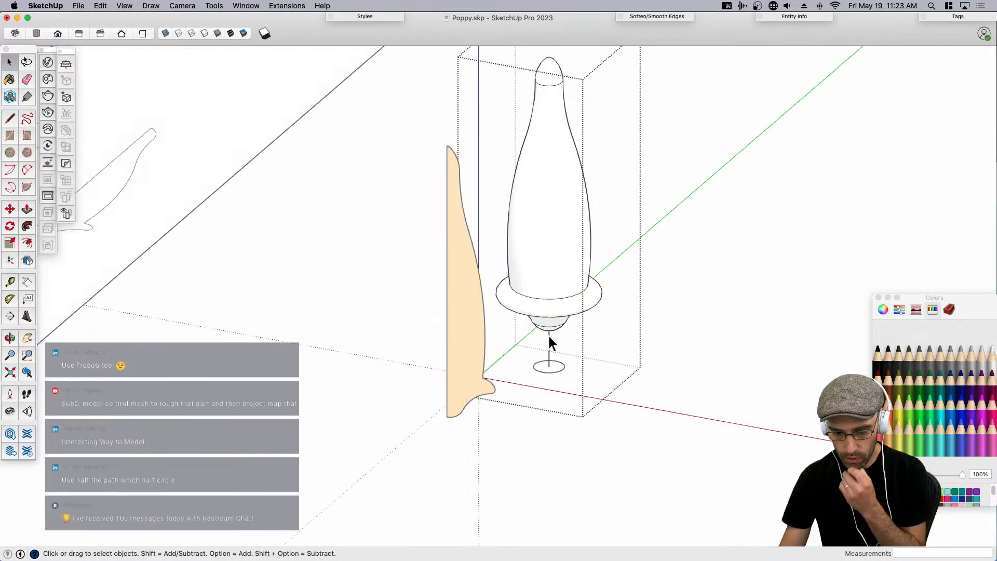
click(681, 319)
click(559, 257)
click(796, 16)
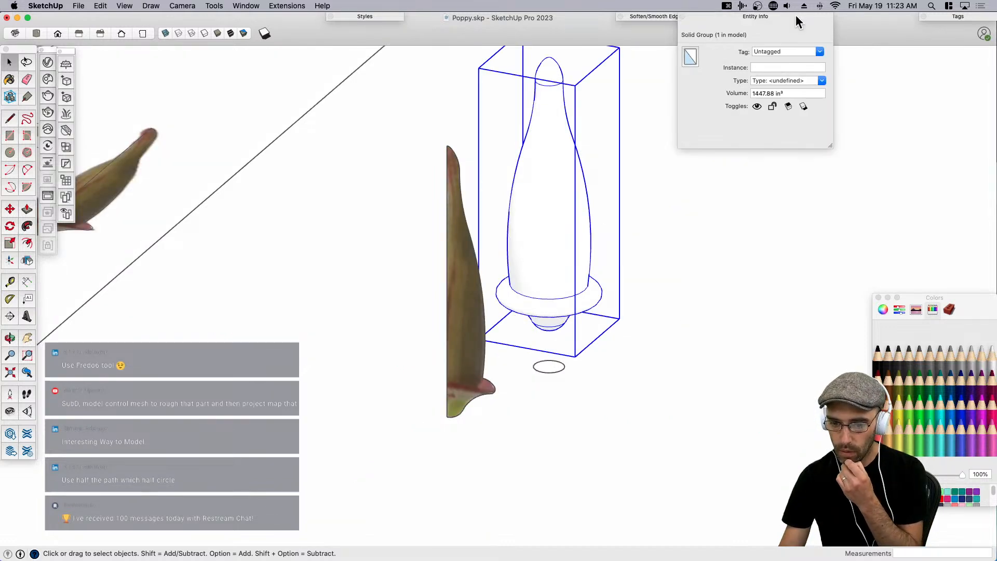
click(602, 408)
Undo the deletion of the axis line inside the bud group.
scroll(540, 379, up, 3)
key(l)
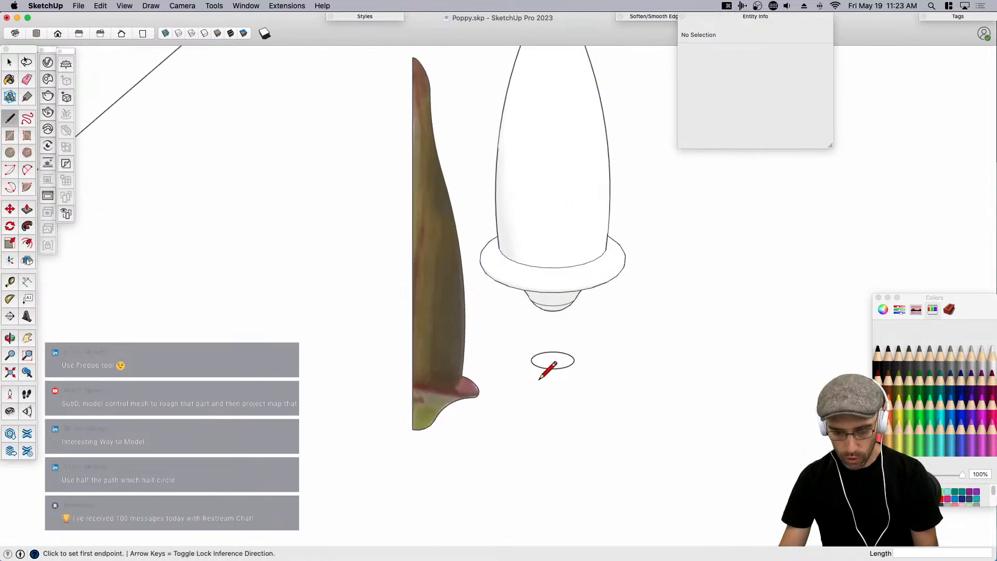
middle_drag(545, 356, 552, 419)
key(super+z)
key(super+z)
key(space)
Delete the axis line between the bud and the circle, and bring it back with undo.
click(561, 303)
key(Delete)
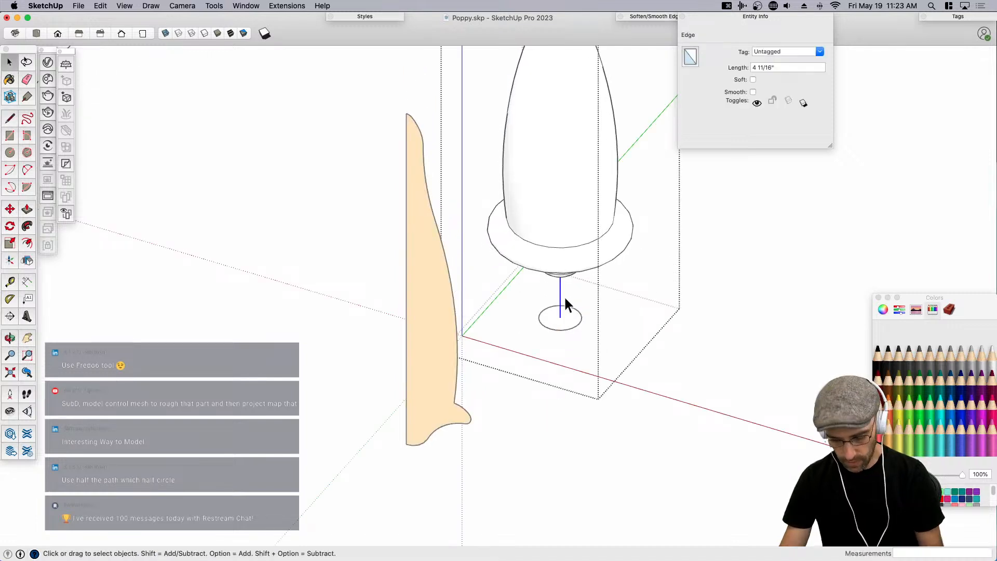
click(620, 363)
key(super+z)
Draw a straight line through the centre of the circle under the bud, extending beyond it in both directions.
scroll(573, 291, up, 5)
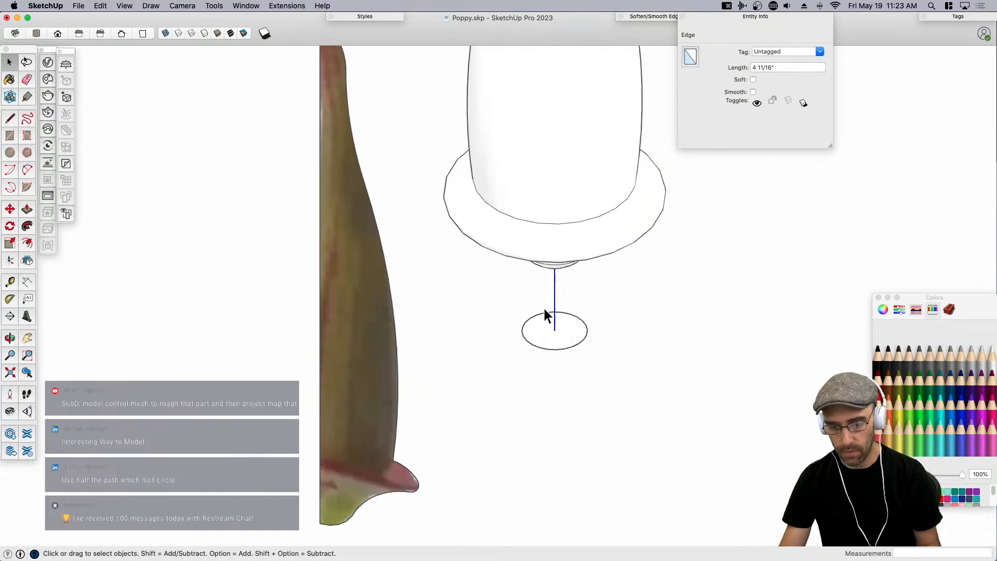
key(l)
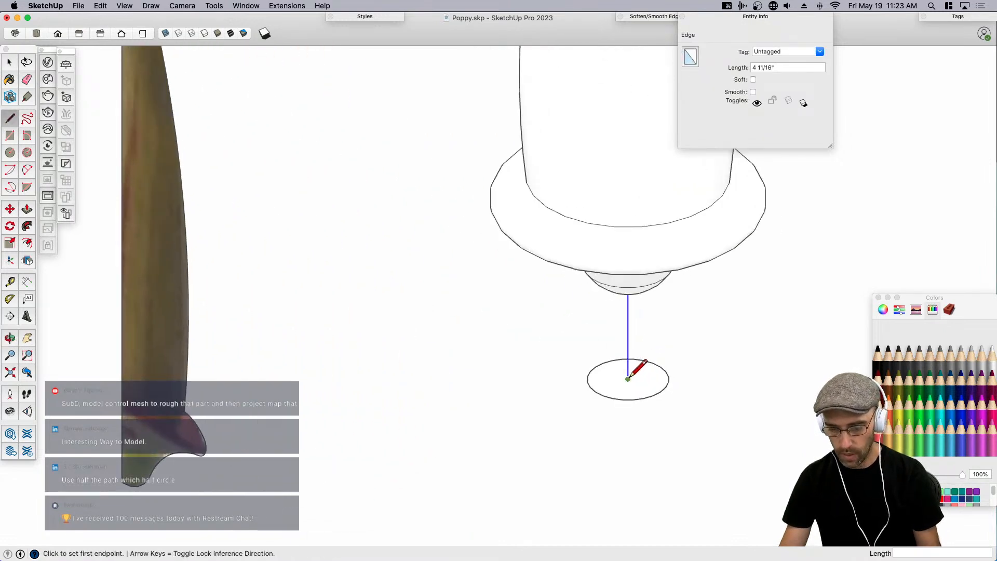
click(628, 380)
scroll(628, 379, down, 2)
click(807, 310)
key(Escape)
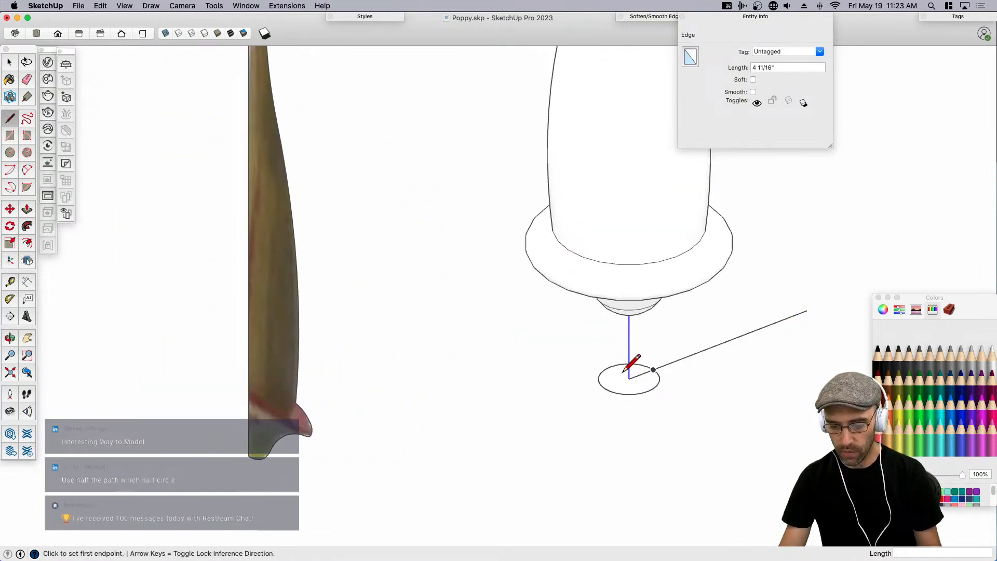
click(629, 379)
click(528, 418)
key(space)
scroll(529, 420, down, 2)
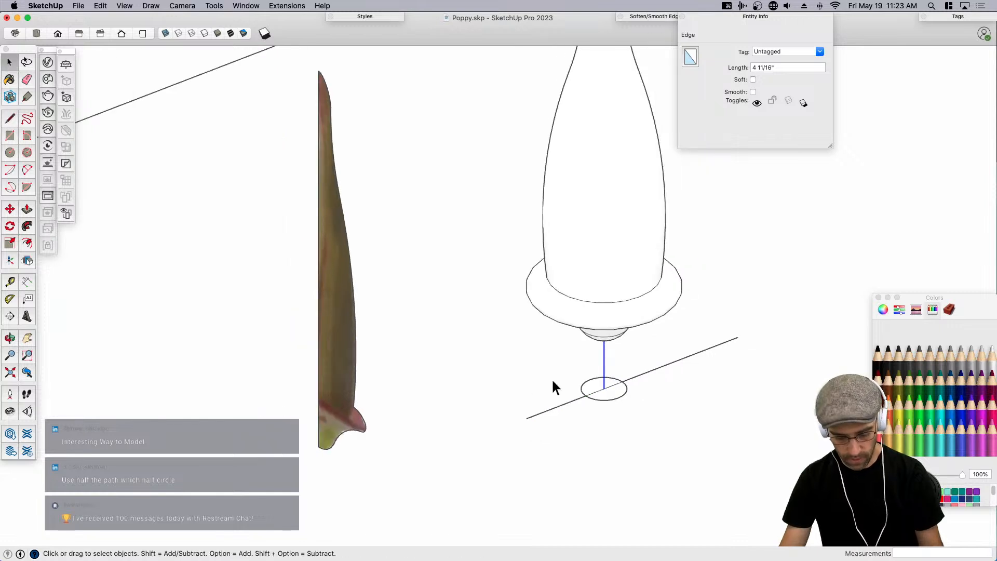
Draw a vertical rectangle from the front end of that line, about 9 7/16" wide and 3' 3 3/4" high, through the bud.
key(r)
click(528, 417)
scroll(528, 417, down, 2)
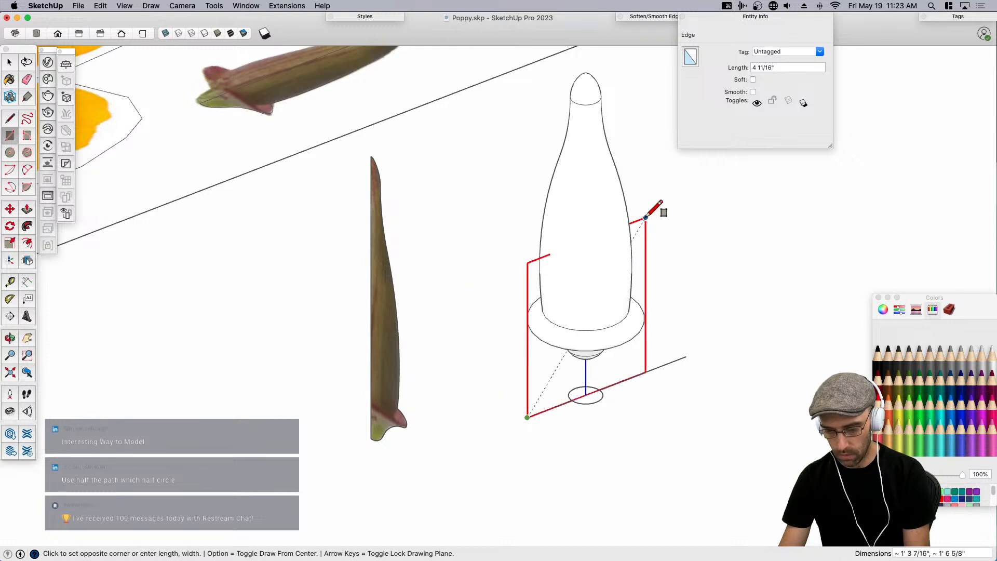
scroll(657, 138, down, 2)
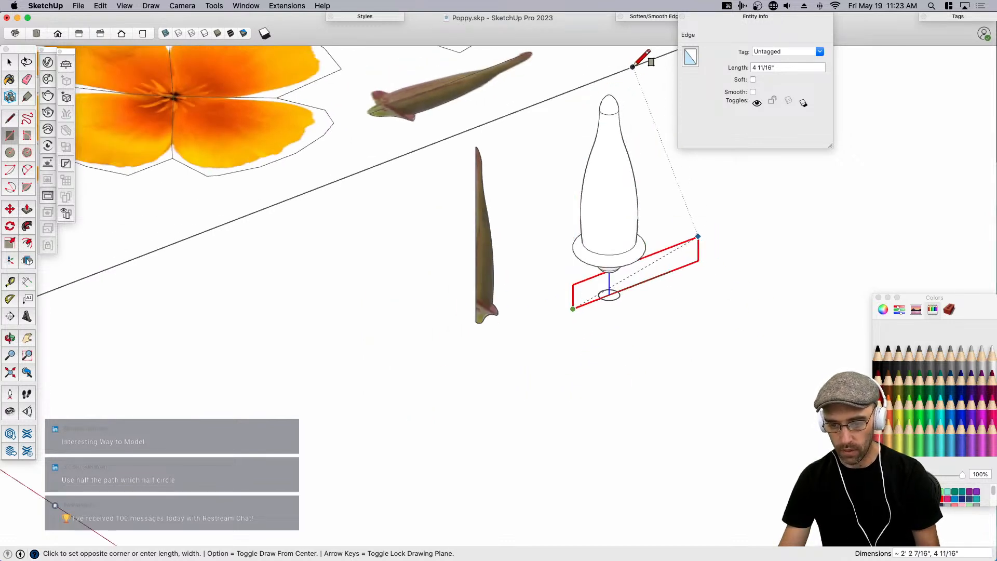
click(619, 88)
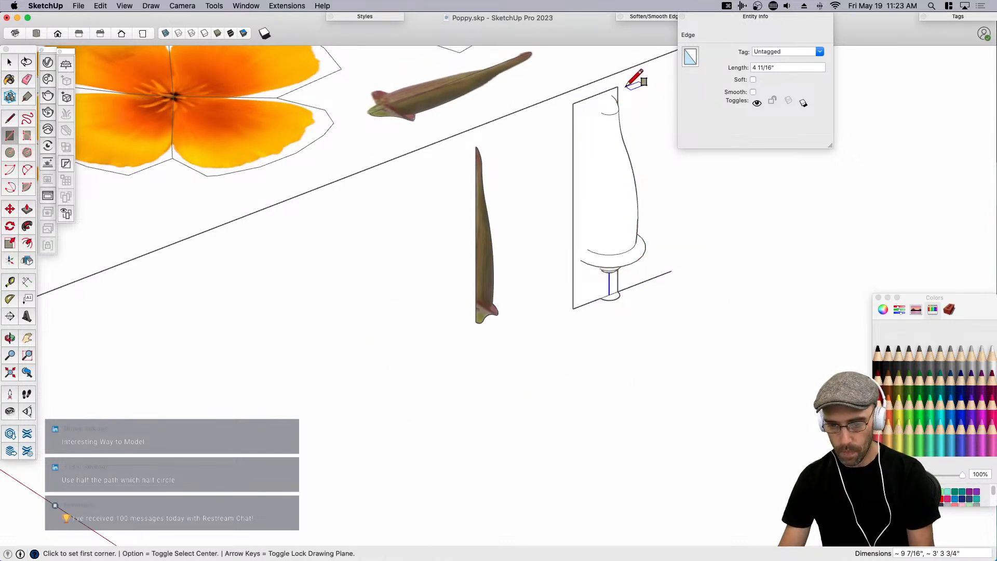
key(space)
key(m)
click(624, 317)
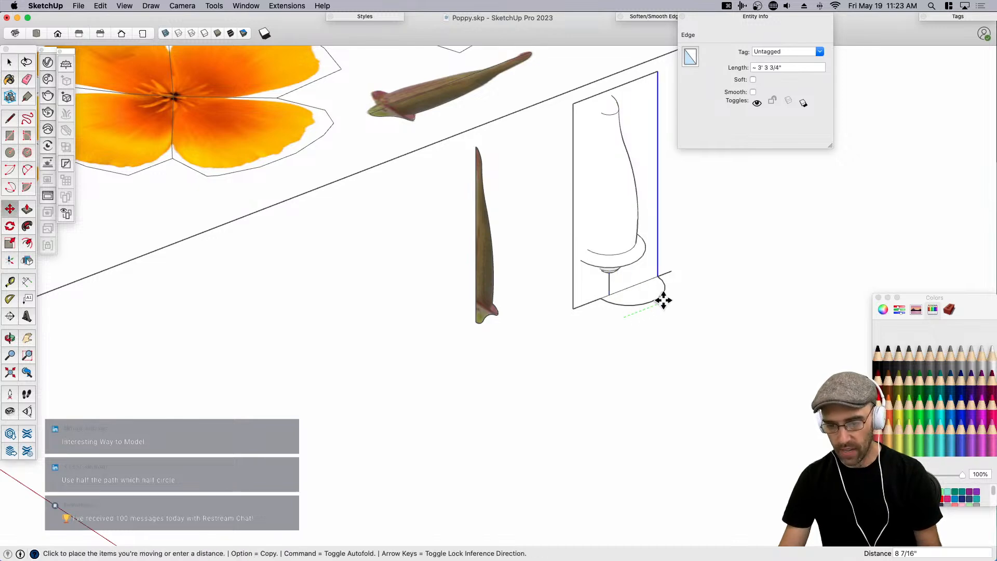
key(space)
middle_drag(672, 306, 587, 312)
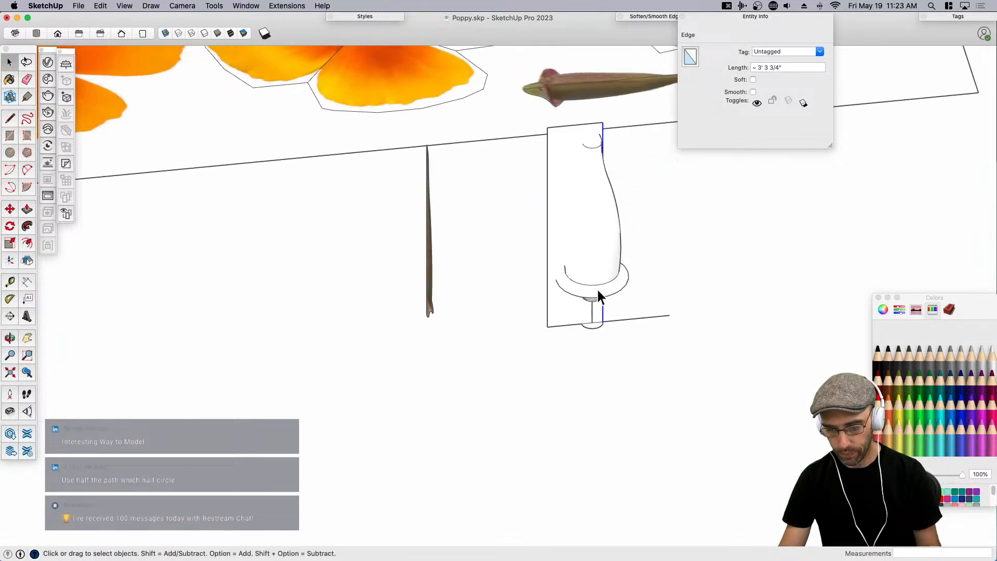
Copy the rectangle's vertical edge running through the bud outward to the far end of the base line.
scroll(609, 326, up, 2)
key(m)
key(alt)
click(601, 321)
click(683, 314)
scroll(483, 334, down, 5)
key(space)
Close the gap along the rectangle's upper edge with a line and erase the intermediate vertical edge.
scroll(556, 186, up, 3)
key(l)
click(557, 170)
click(628, 164)
scroll(556, 173, up, 3)
key(e)
click(559, 178)
key(space)
Push/Pull the rectangle into a block enclosing half of the bud and make the block a group.
scroll(514, 282, down, 3)
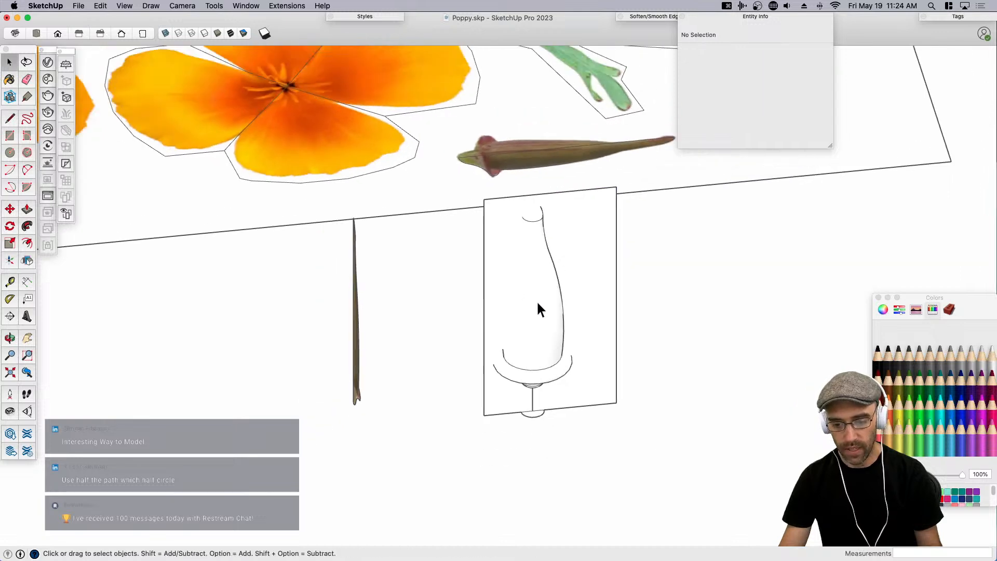
click(586, 332)
middle_drag(490, 325, 683, 336)
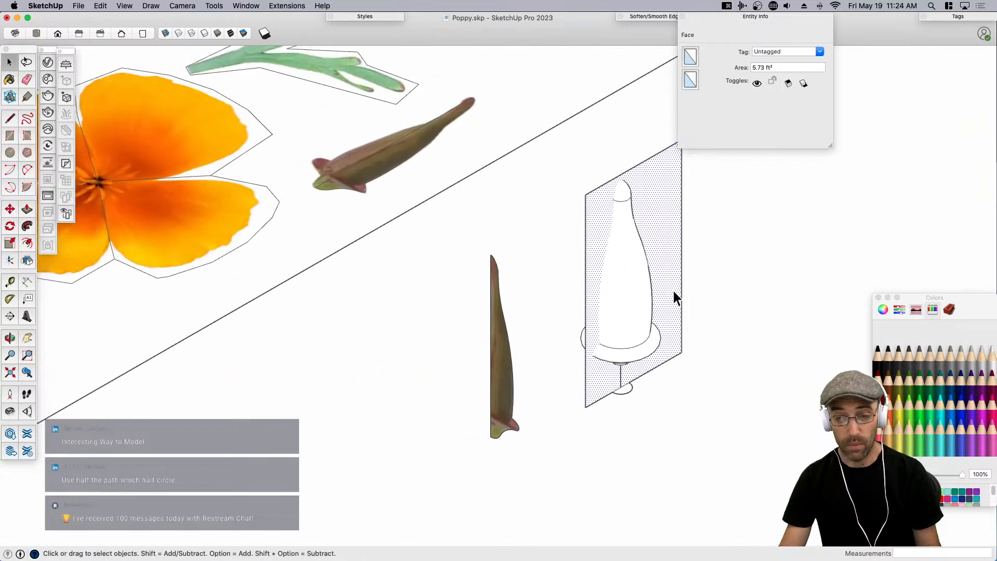
middle_drag(644, 289, 666, 215)
key(p)
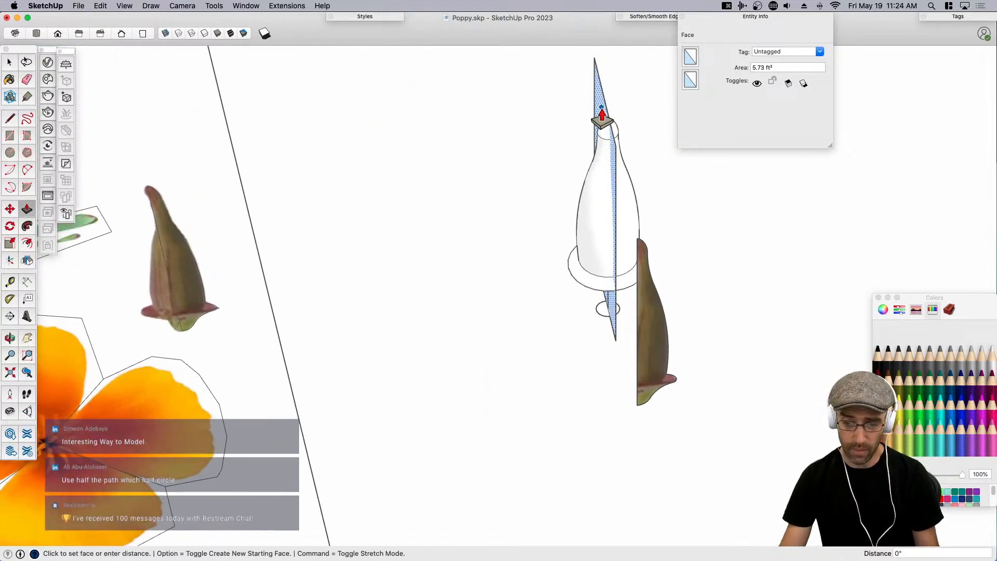
middle_drag(592, 138, 629, 127)
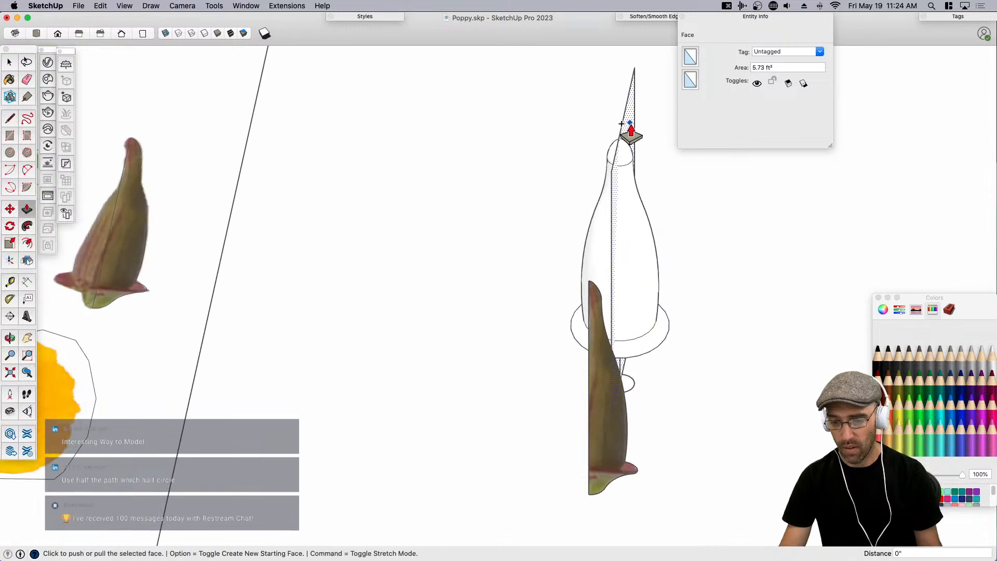
click(630, 129)
click(496, 126)
key(space)
triple_click(548, 129)
key(super+g)
middle_drag(549, 128, 531, 217)
Display hidden geometry and examine how the block's face splits the selected bud group.
click(638, 281)
key(alt+h)
scroll(641, 286, up, 3)
middle_drag(642, 286, 556, 219)
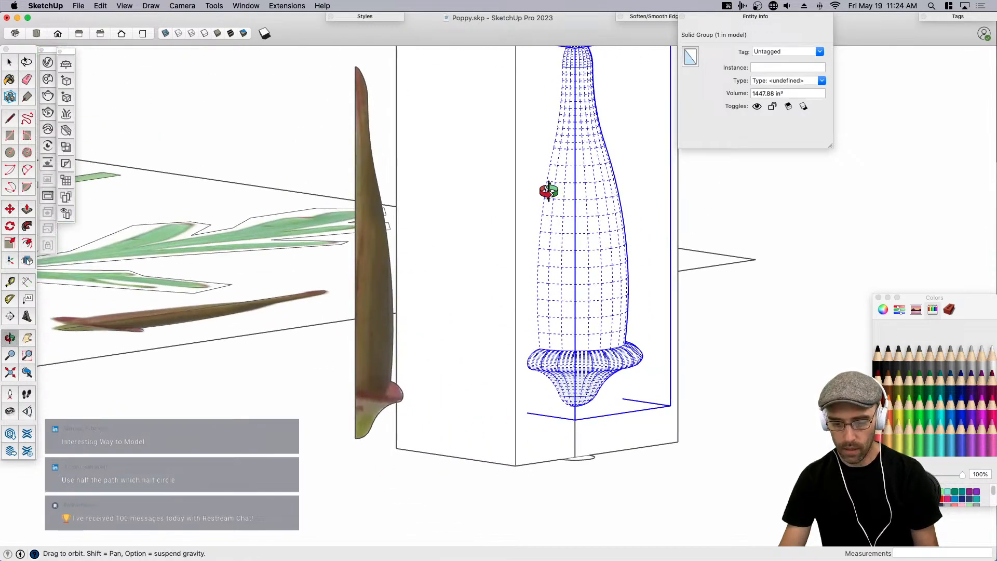
key(space)
scroll(597, 364, up, 3)
scroll(552, 400, down, 5)
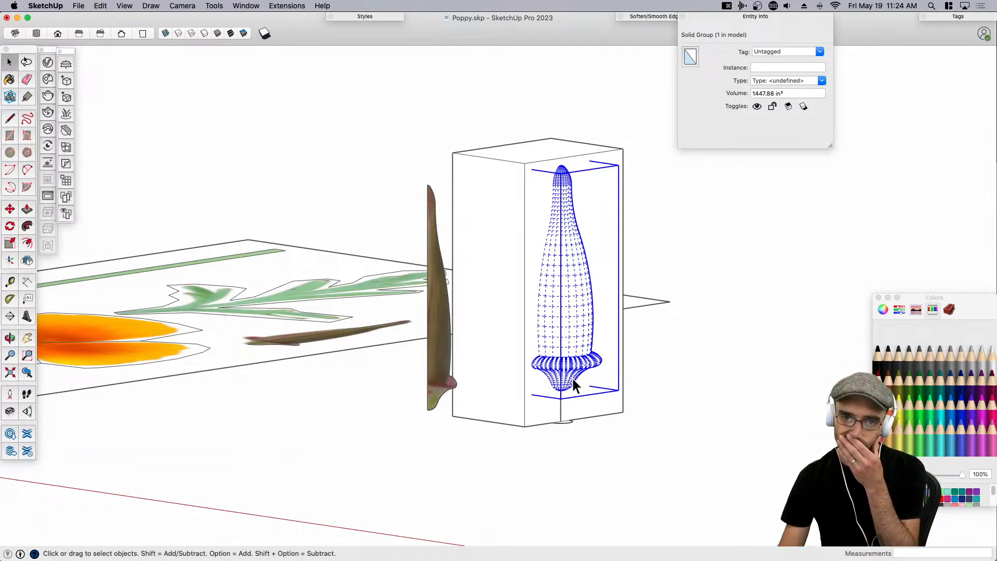
mouse_move(573, 379)
middle_down()
mouse_move(571, 366)
mouse_move(582, 376)
middle_up()
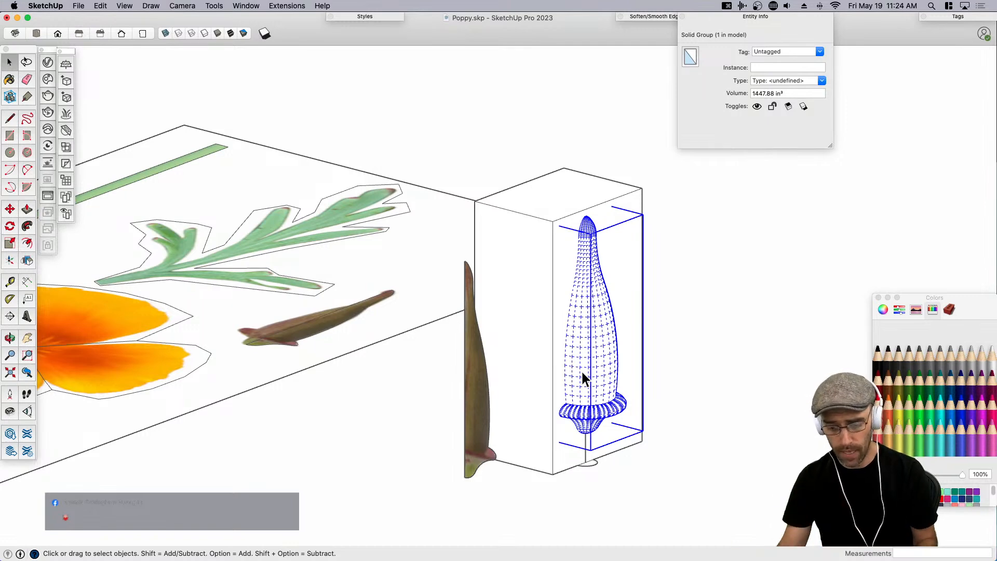
middle_drag(547, 298, 585, 414)
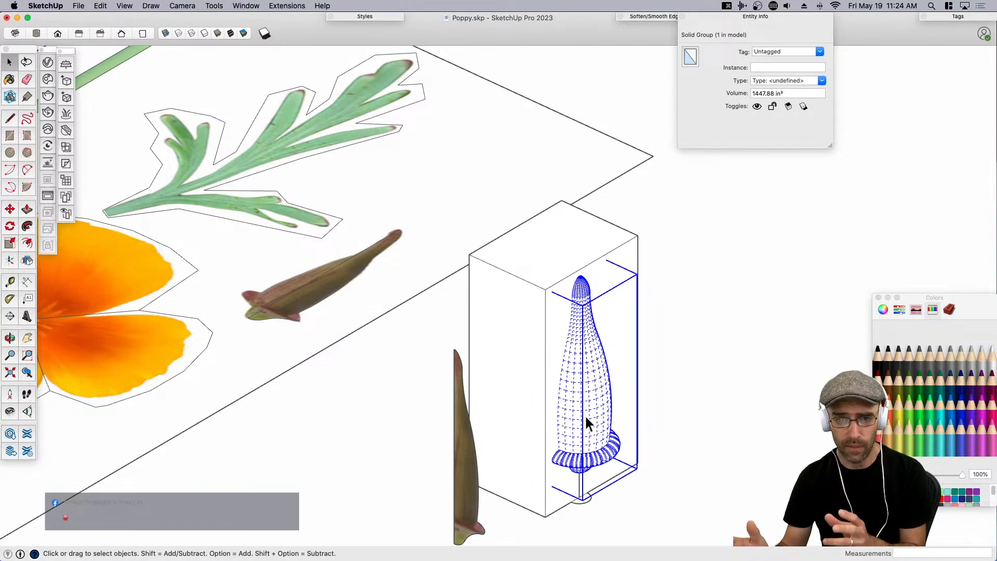
Inspect the block group's contents and check in Entity Info whether the group is solid.
double_click(495, 303)
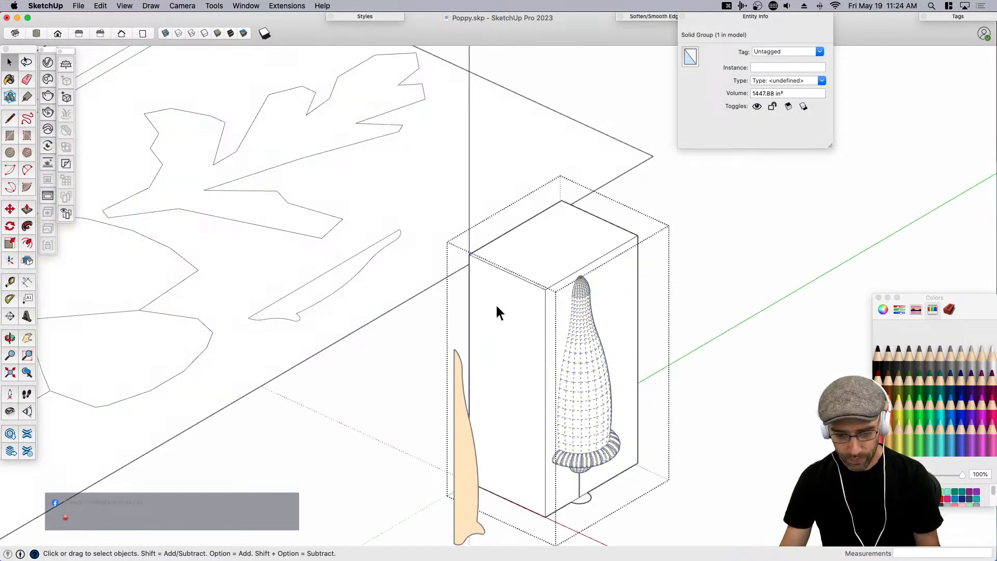
click(495, 304)
click(685, 295)
click(565, 245)
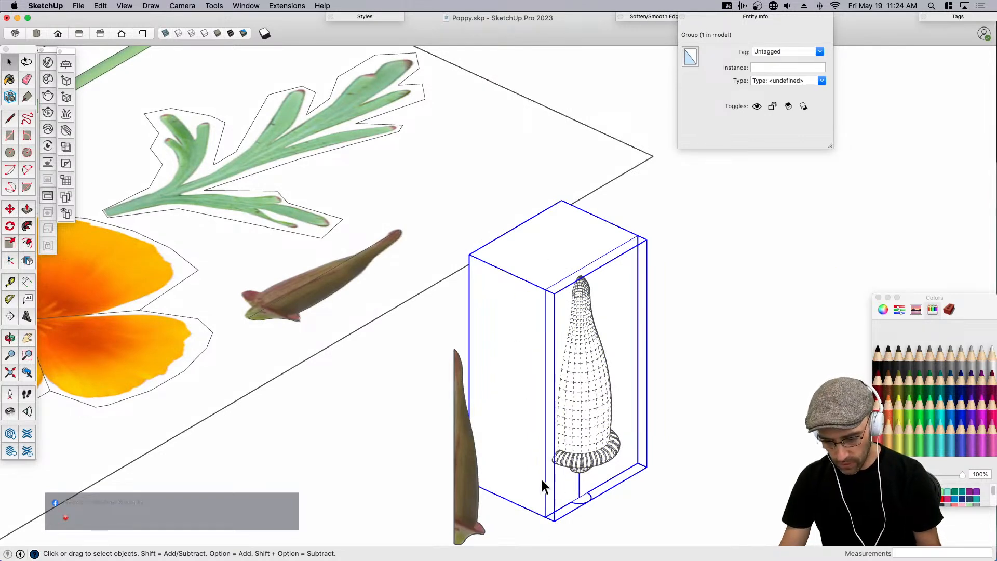
Open the block group and erase the part of the circle lying on the block's underside.
double_click(570, 494)
scroll(577, 496, up, 3)
key(space)
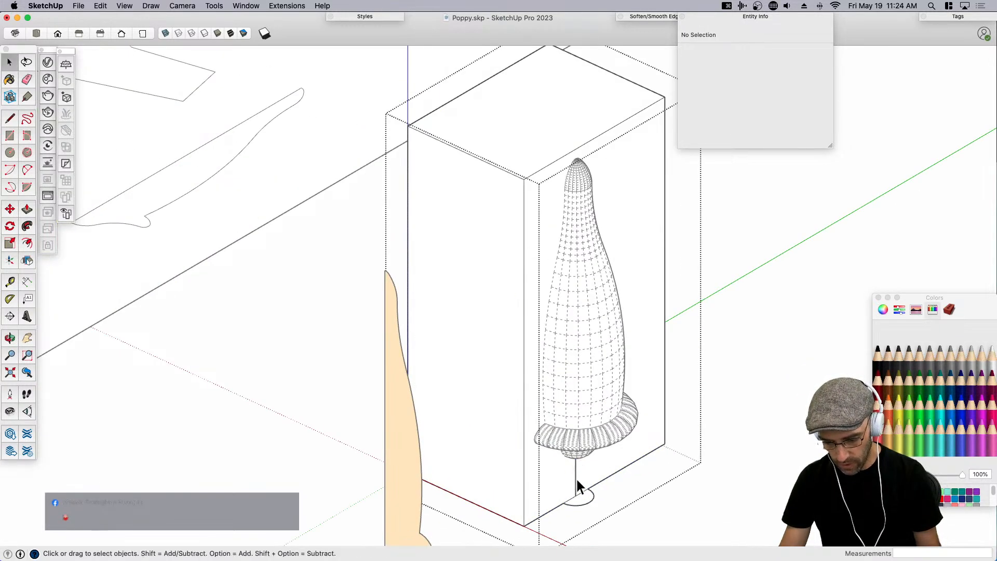
triple_click(580, 496)
middle_drag(581, 496, 607, 257)
scroll(592, 281, up, 3)
key(e)
drag(546, 305, 606, 348)
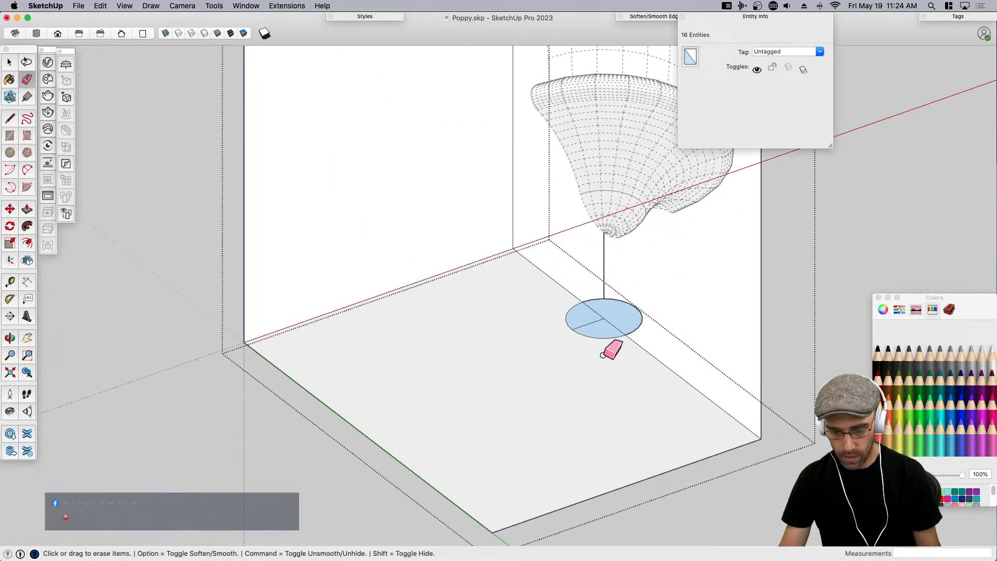
Remove the remaining half circle attached to the block's underside.
key(space)
double_click(613, 317)
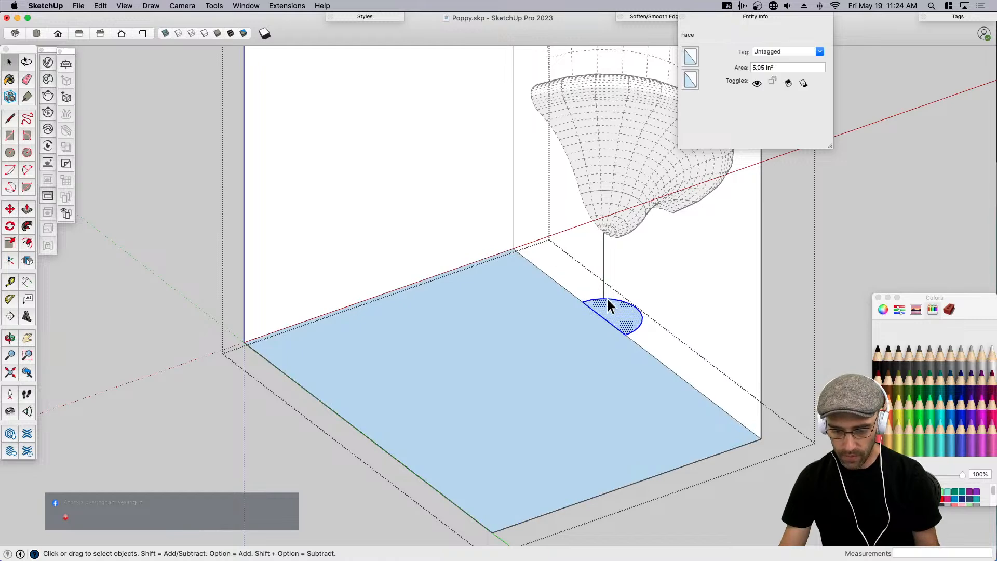
key(super+g)
key(Delete)
scroll(602, 332, down, 5)
middle_drag(602, 332, 781, 417)
Reverse the block's bottom face inside its group.
click(654, 328)
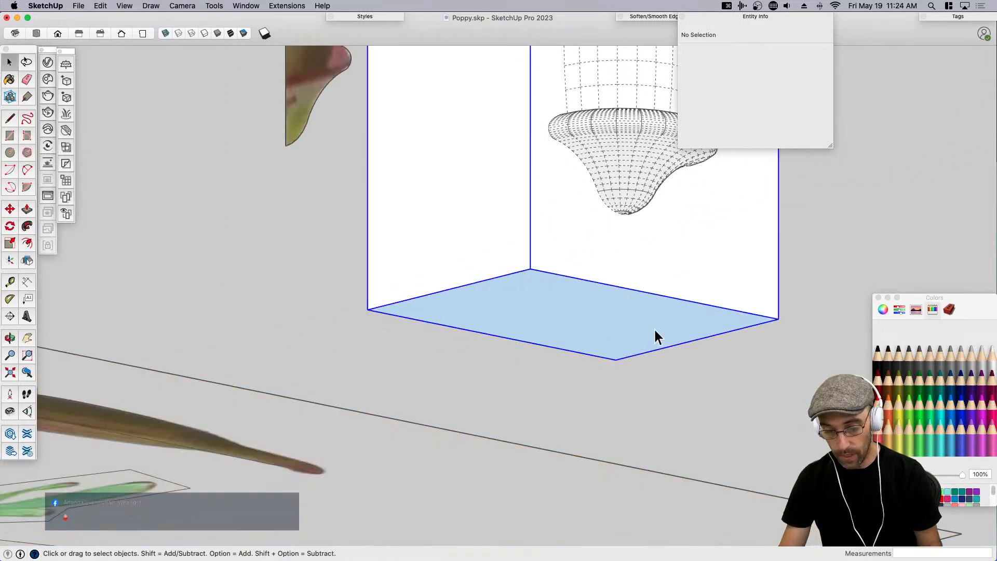
scroll(620, 319, up, 5)
right_click(621, 322)
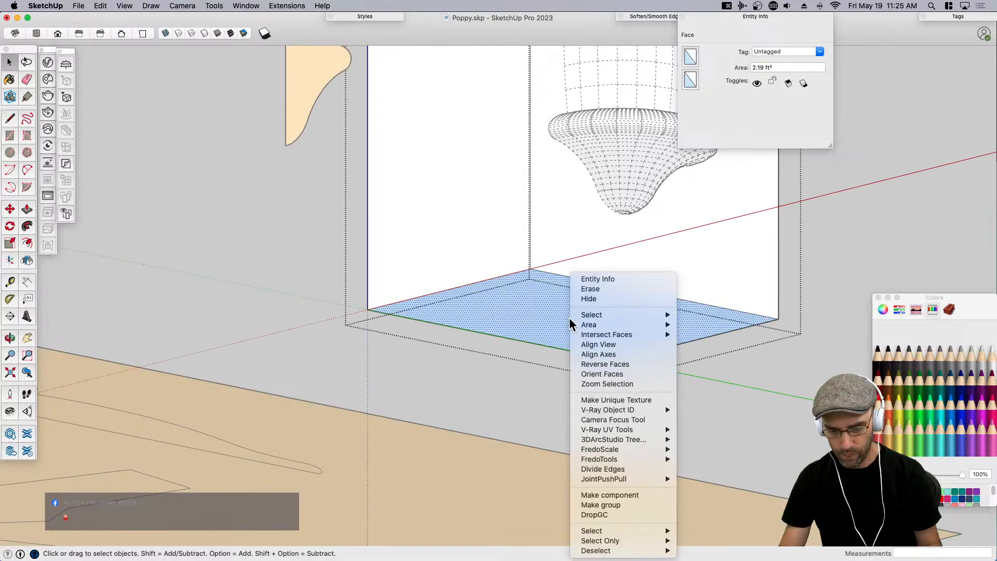
click(616, 365)
Subtract the block from the bud solid with the Solid Tools so that only half of the bud is kept.
middle_drag(426, 385, 573, 343)
click(618, 204)
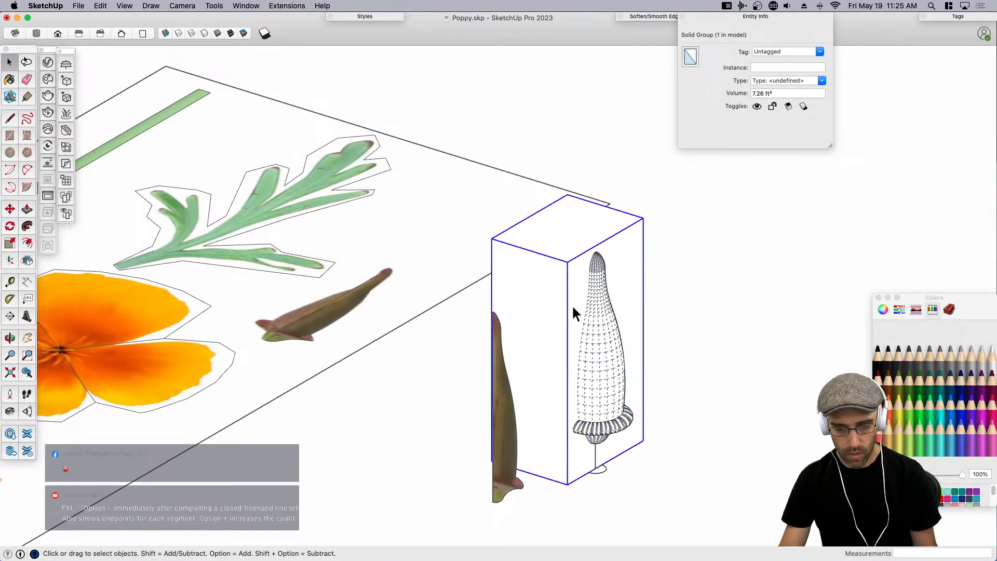
shift+click(597, 323)
click(125, 6)
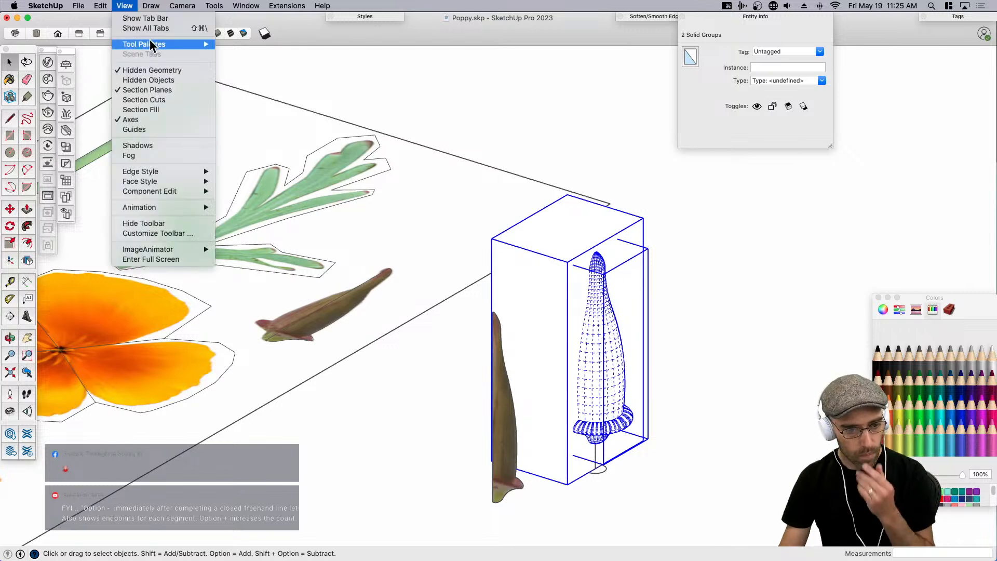
mouse_move(156, 44)
click(244, 54)
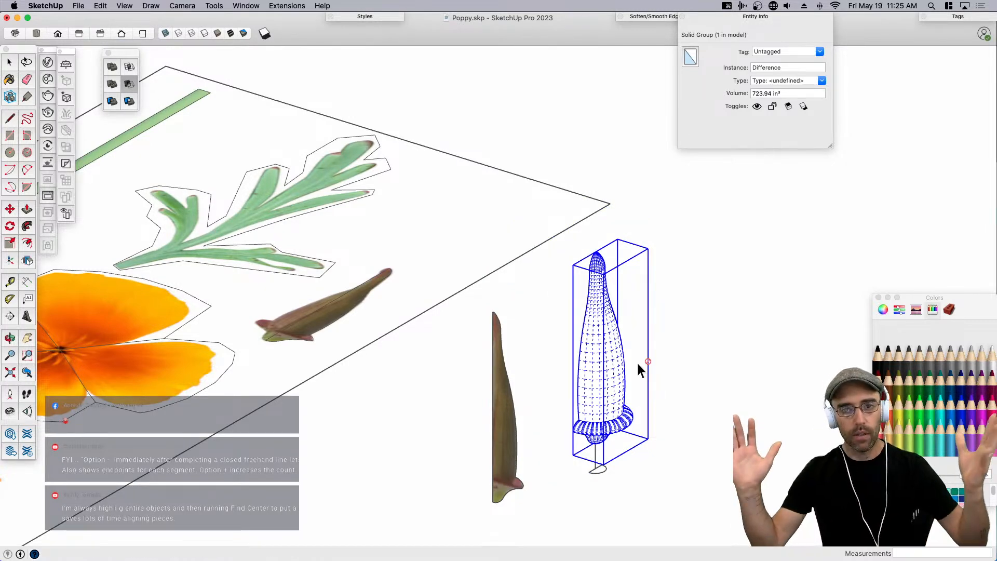
key(space)
click(685, 396)
Try to sample the flat half-bud profile's image material and paint it onto the 3D half bud.
middle_drag(683, 395, 651, 392)
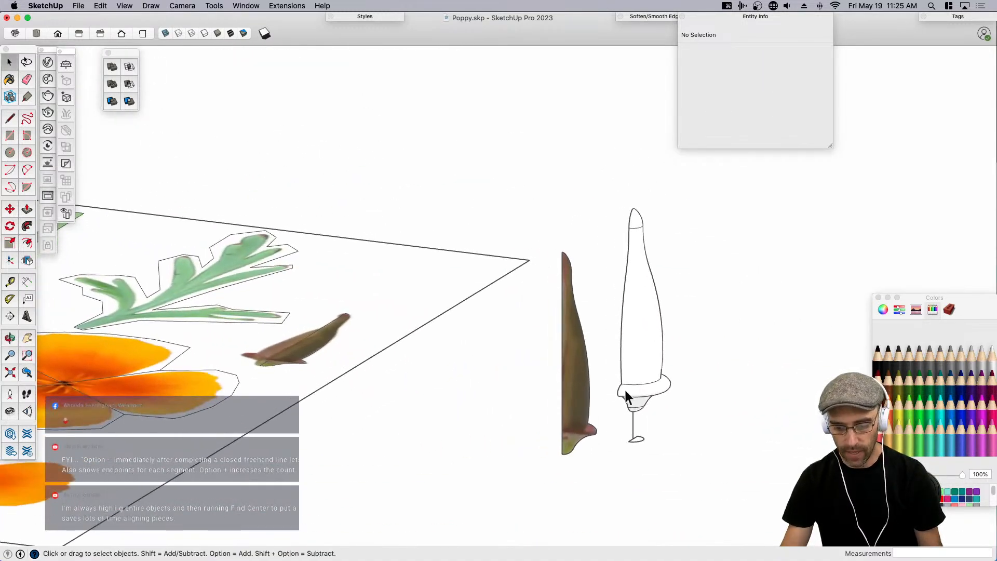
click(582, 396)
key(b)
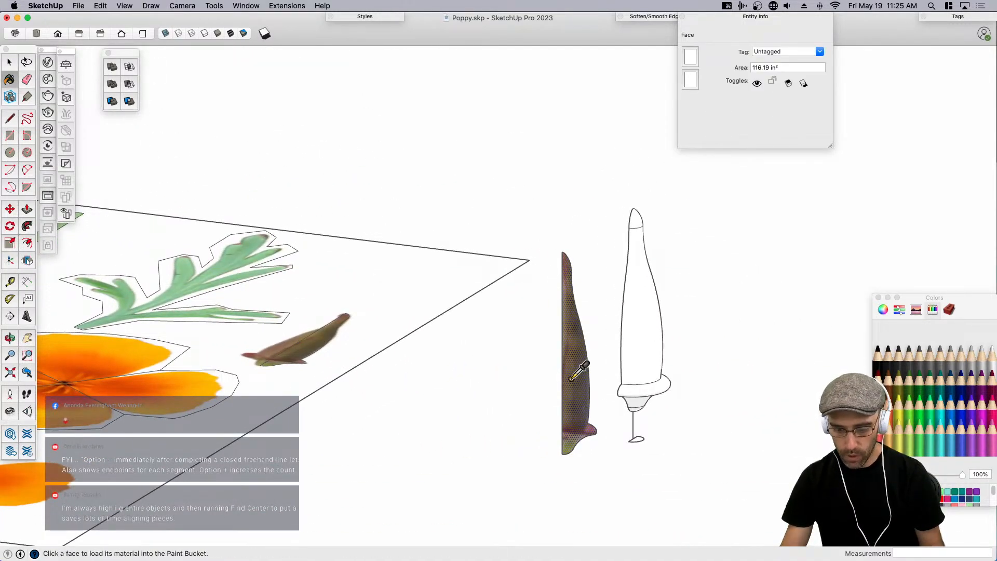
click(645, 350)
key(space)
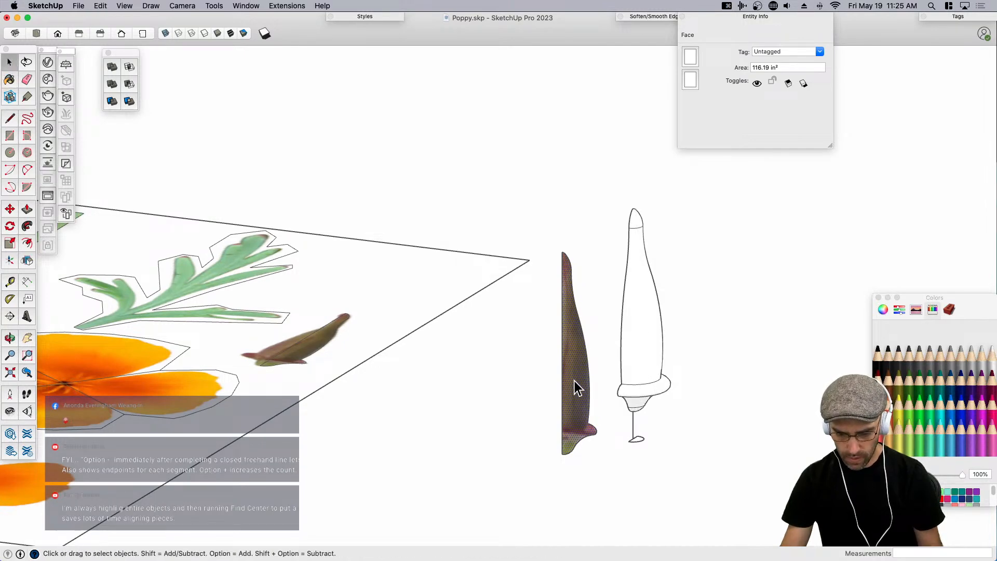
Toggle the Projected texture option on the flat profile and try sampling its material onto the half bud again.
right_click(575, 379)
mouse_move(599, 383)
click(707, 410)
key(b)
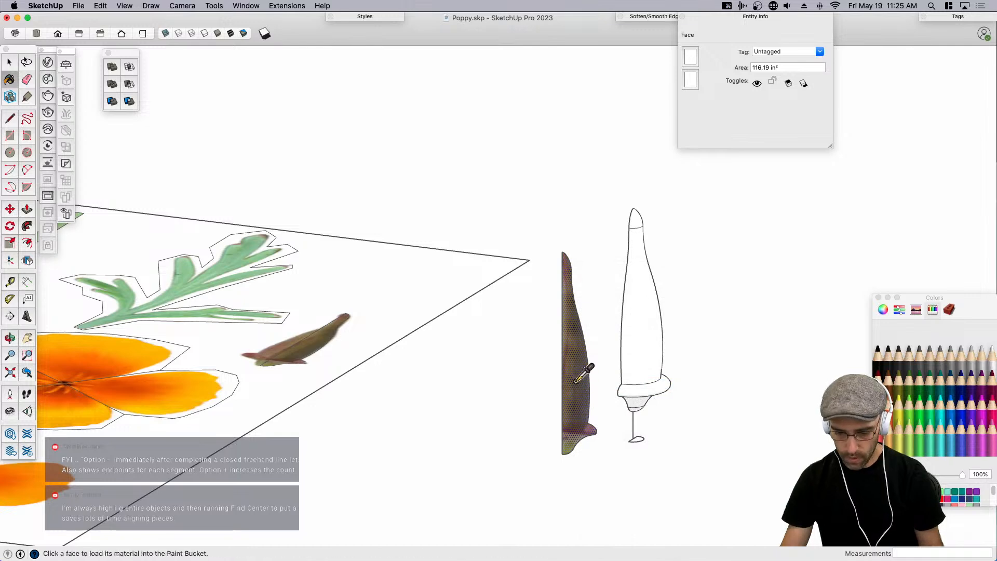
click(647, 353)
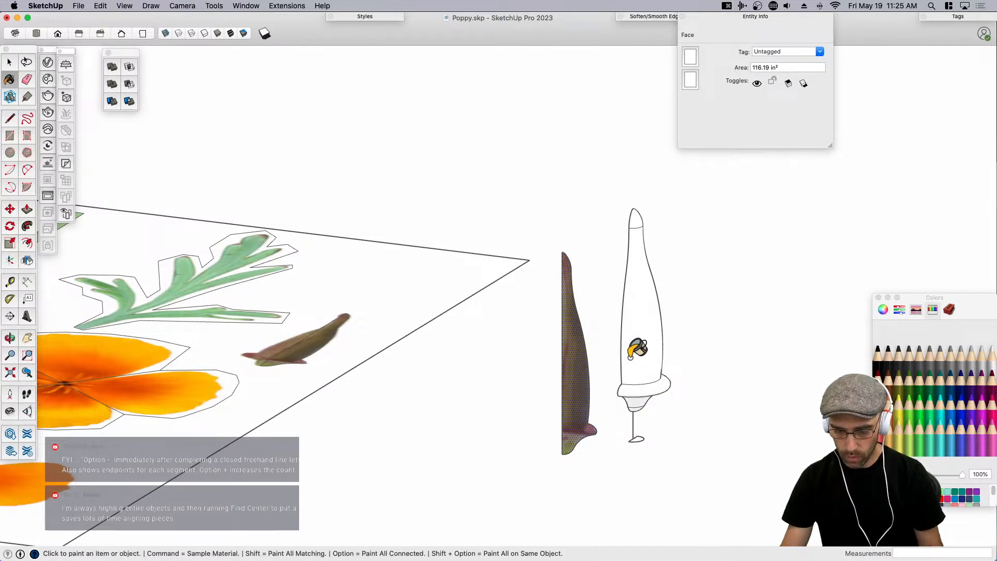
key(space)
scroll(638, 360, up, 2)
key(b)
key(space)
key(b)
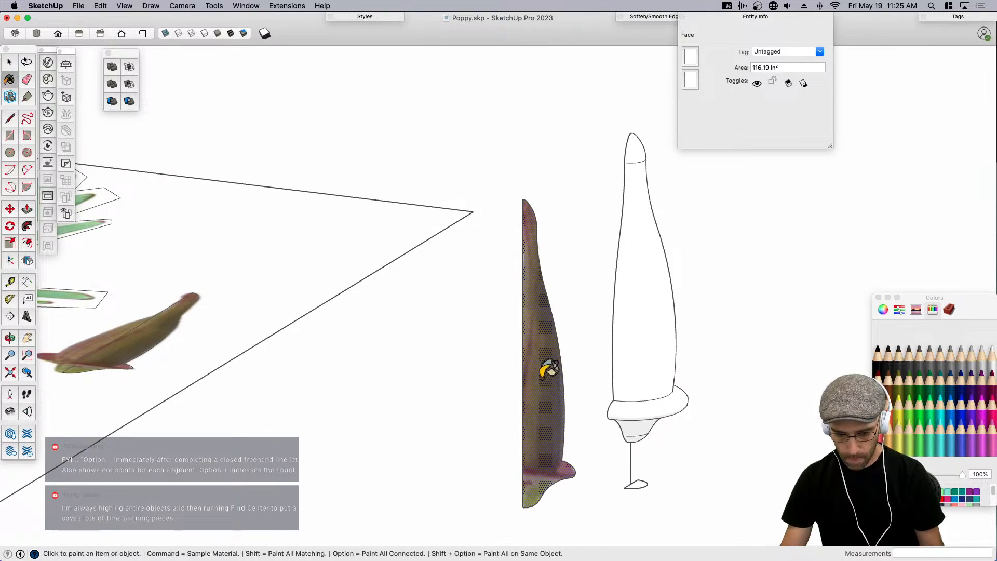
Turn on the Projected option for the texture of the flat half-bud profile.
key(space)
right_click(540, 385)
mouse_move(602, 385)
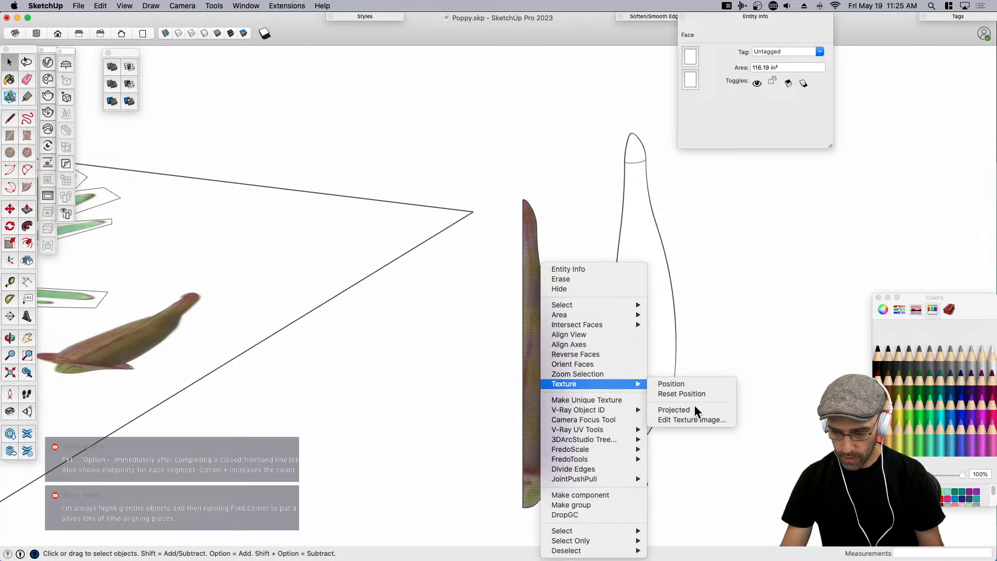
click(675, 410)
key(b)
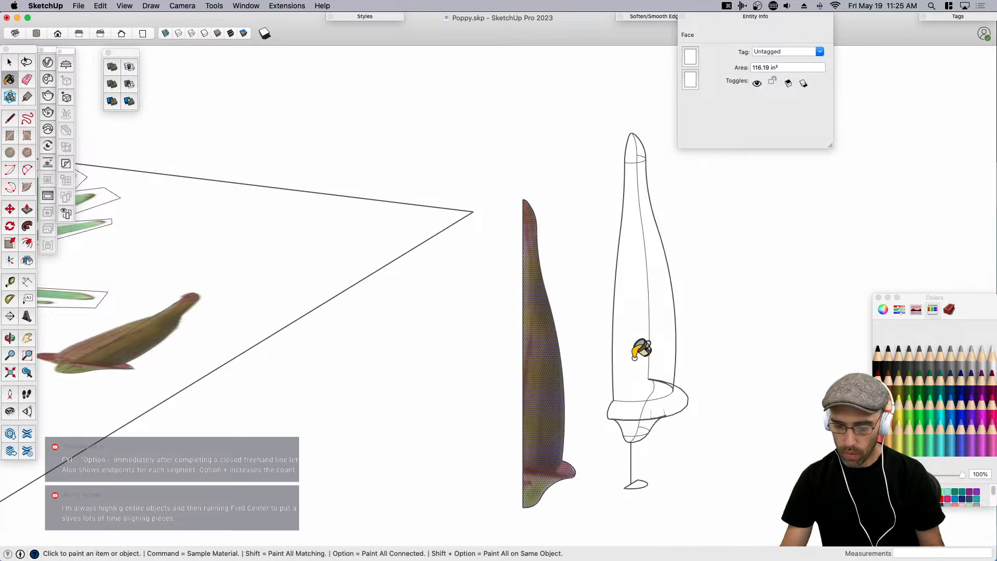
Open the 3D half-bud group for editing and check the texture options of a single face on its front.
key(space)
scroll(638, 358, down, 2)
double_click(629, 351)
click(628, 348)
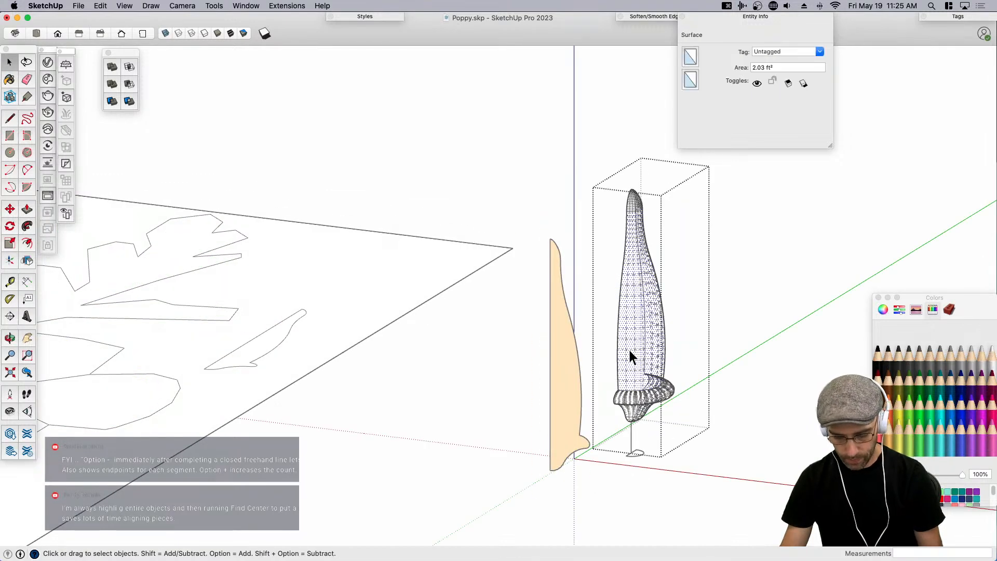
scroll(628, 346, up, 2)
right_click(629, 346)
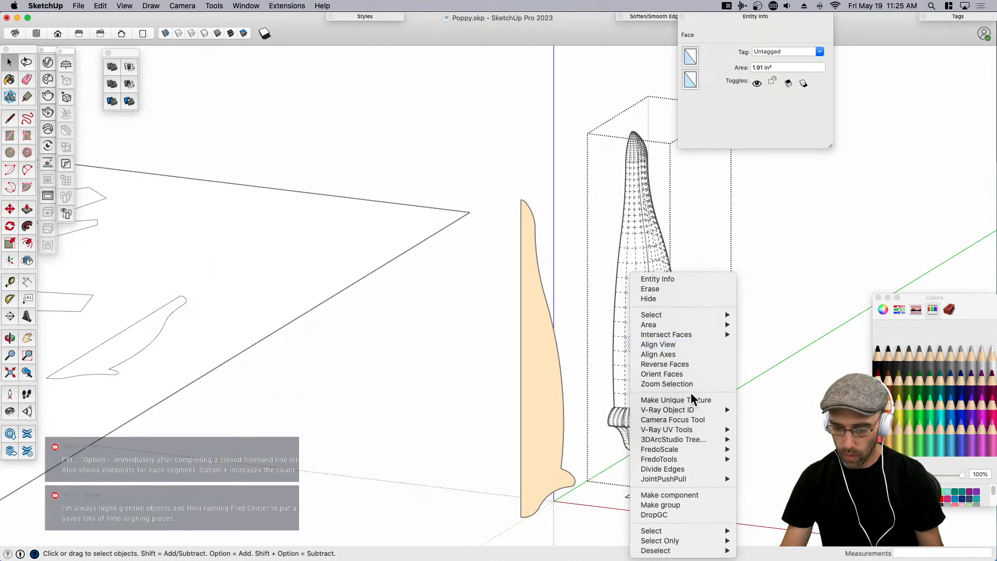
key(Escape)
Try to paint all faces of the half bud at once with the loaded bud material.
key(b)
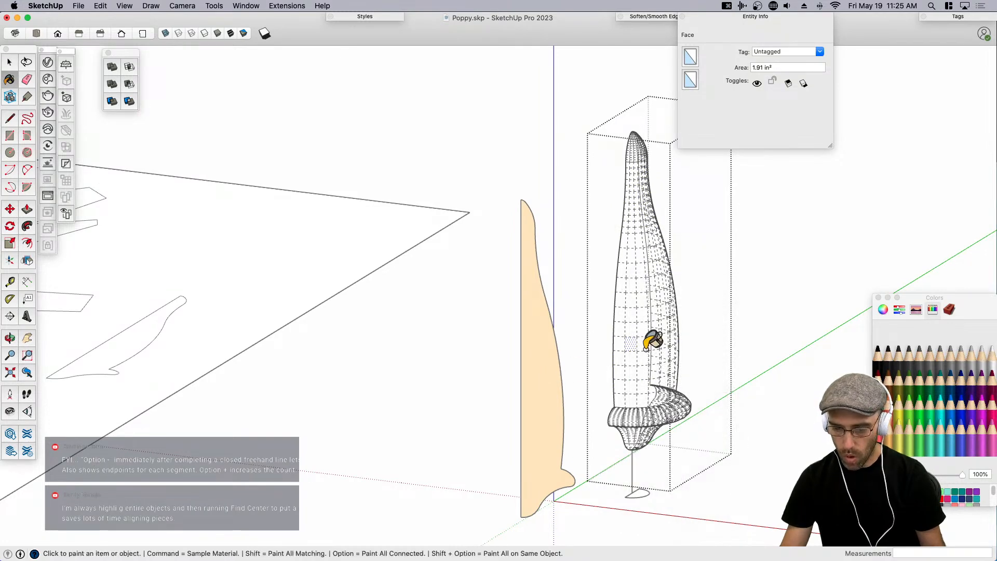
key(alt)
key(super+a)
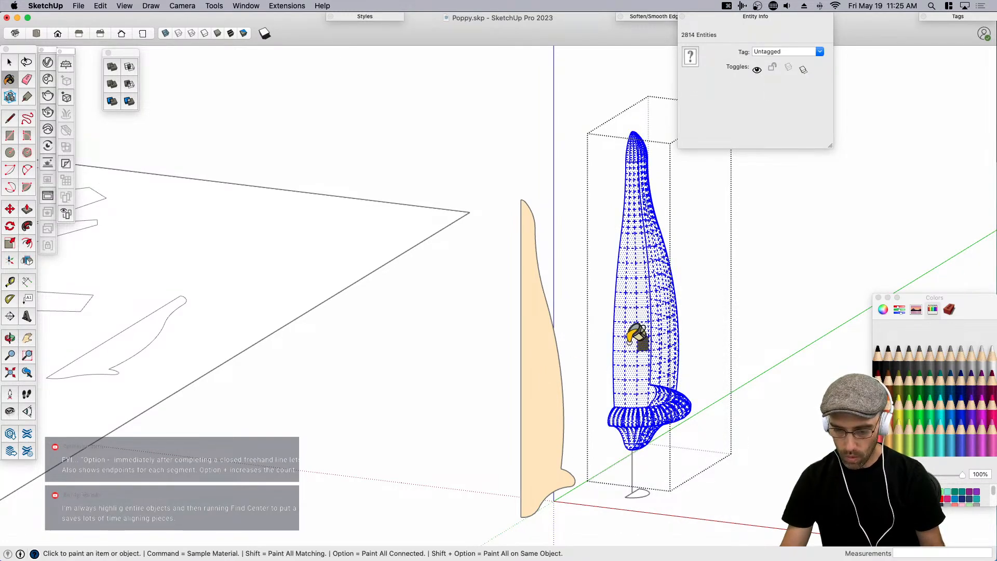
key(space)
click(629, 343)
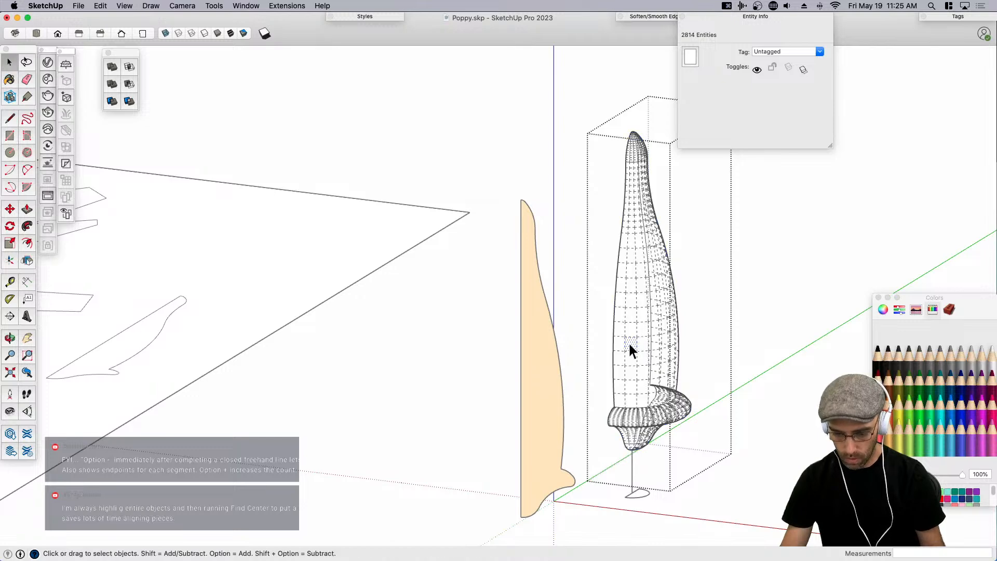
Paint one lower front face of the half bud with the flat profile's material and turn off that face's Projected texture option.
scroll(630, 343, up, 3)
key(b)
super+click(521, 378)
scroll(635, 343, up, 2)
click(634, 341)
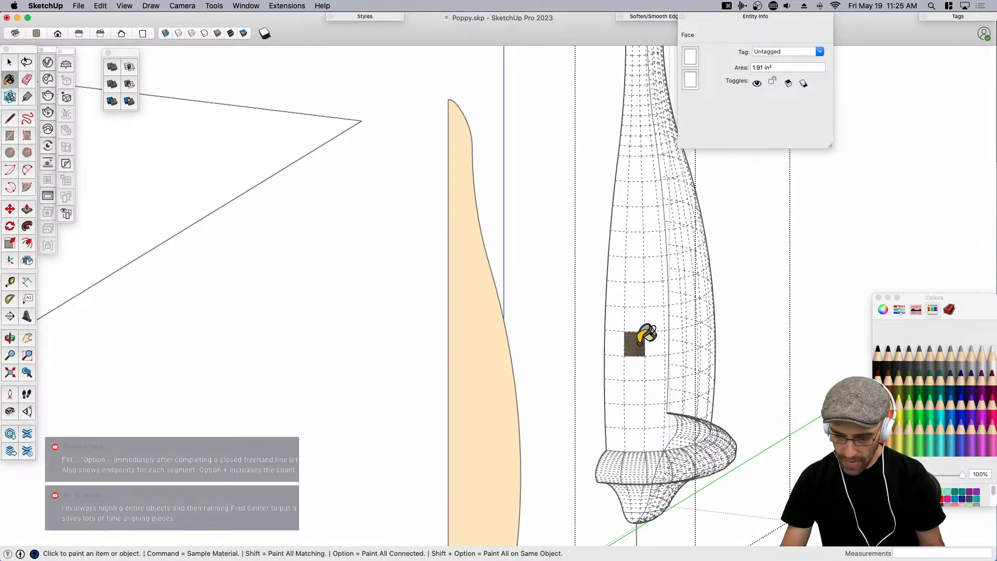
key(space)
right_click(634, 347)
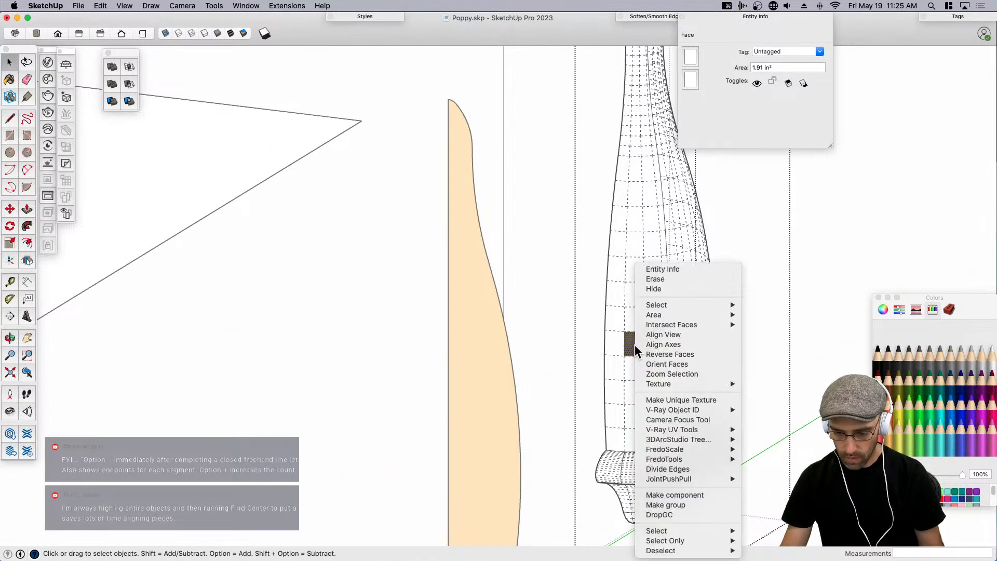
mouse_move(694, 384)
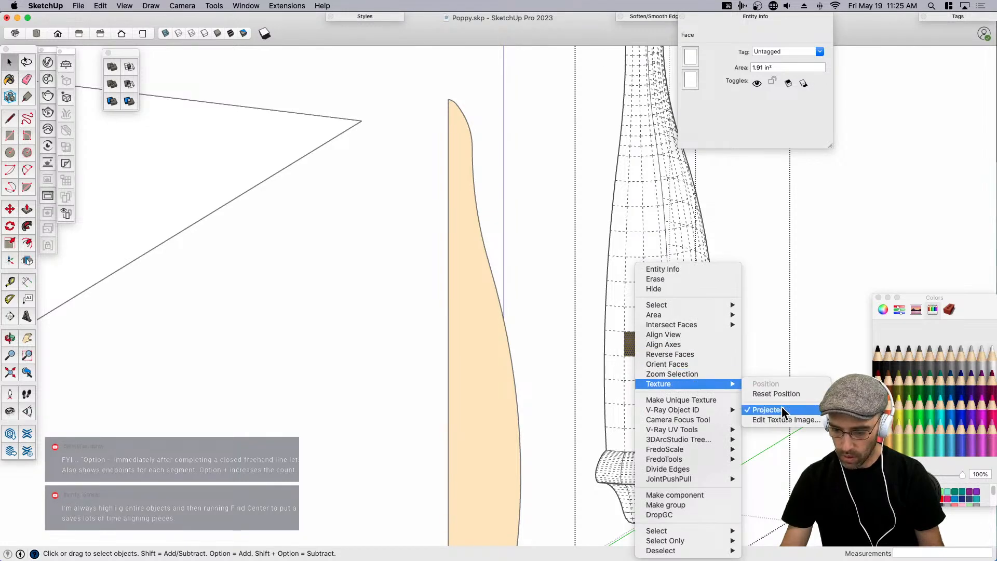
click(781, 408)
Reposition the texture on the painted face so that the bud picture lines up with the outline of the 3D half bud.
right_click(629, 343)
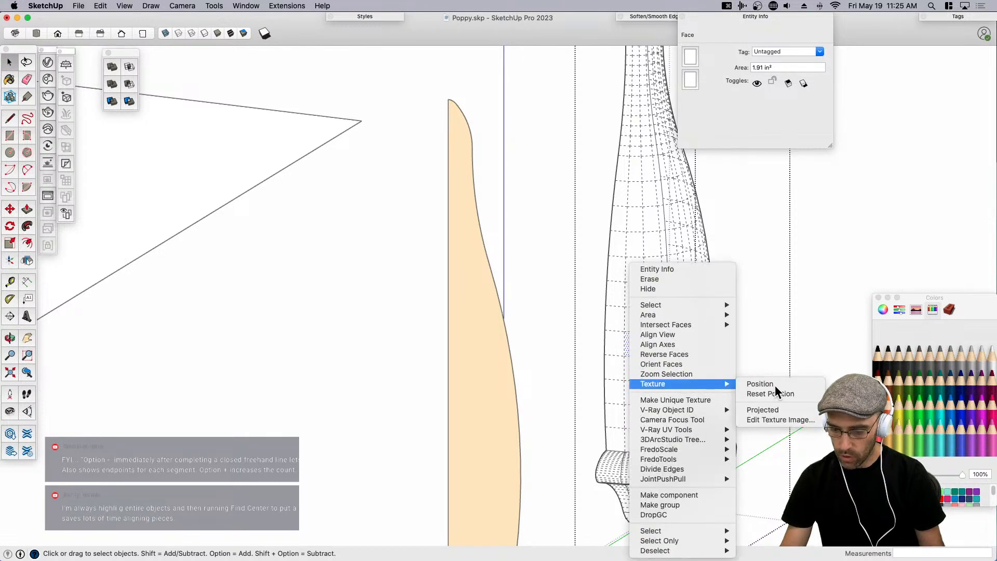
click(764, 382)
middle_drag(648, 372, 587, 372)
scroll(587, 372, up, 3)
drag(588, 372, 684, 387)
scroll(684, 388, up, 5)
scroll(683, 388, up, 3)
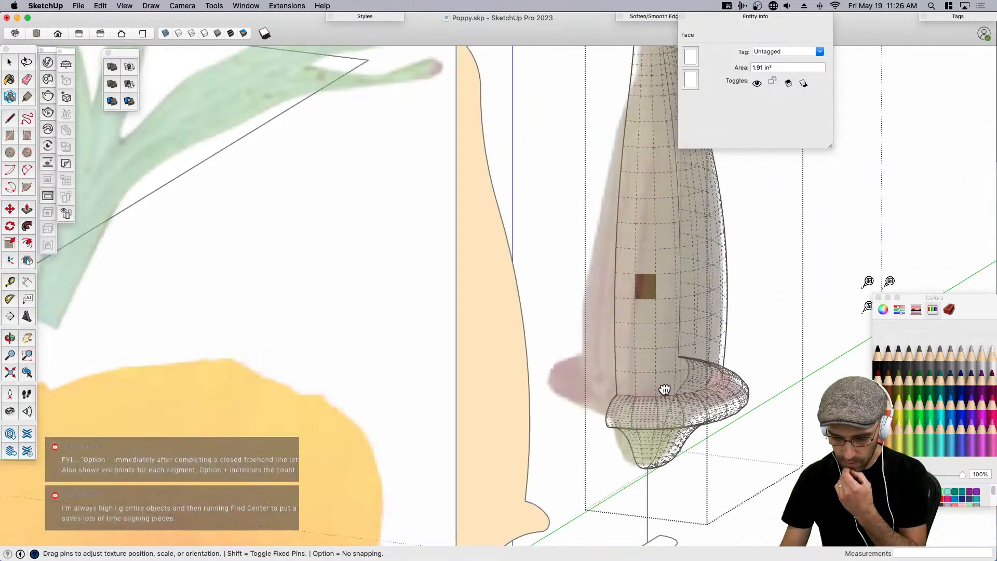
drag(676, 396, 675, 400)
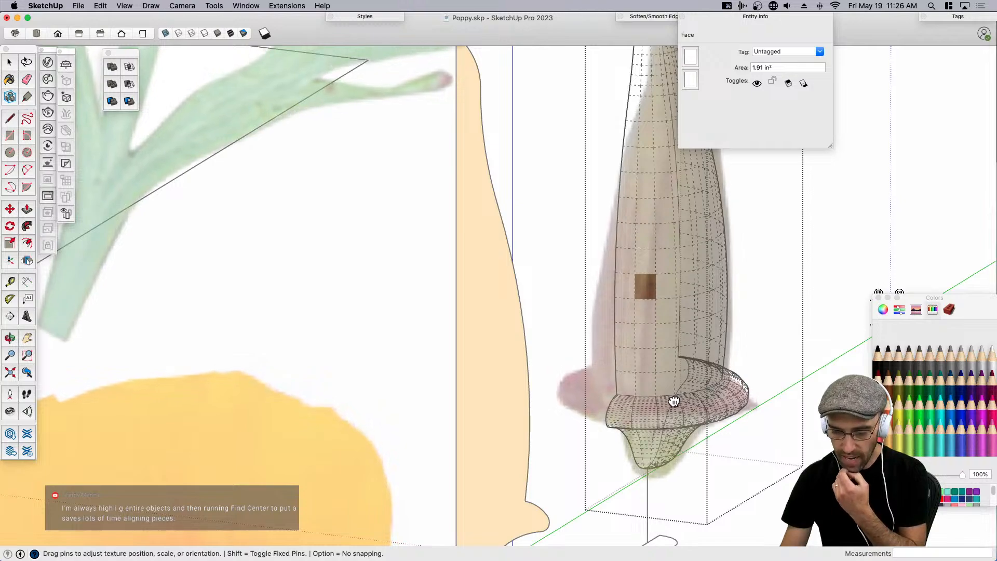
scroll(622, 452, down, 5)
scroll(649, 309, up, 2)
middle_drag(652, 309, 694, 301)
scroll(734, 298, up, 4)
middle_drag(727, 366, 658, 258)
key(Return)
Sample the positioned texture from the painted face and apply it to all faces of the half bud.
scroll(689, 334, up, 4)
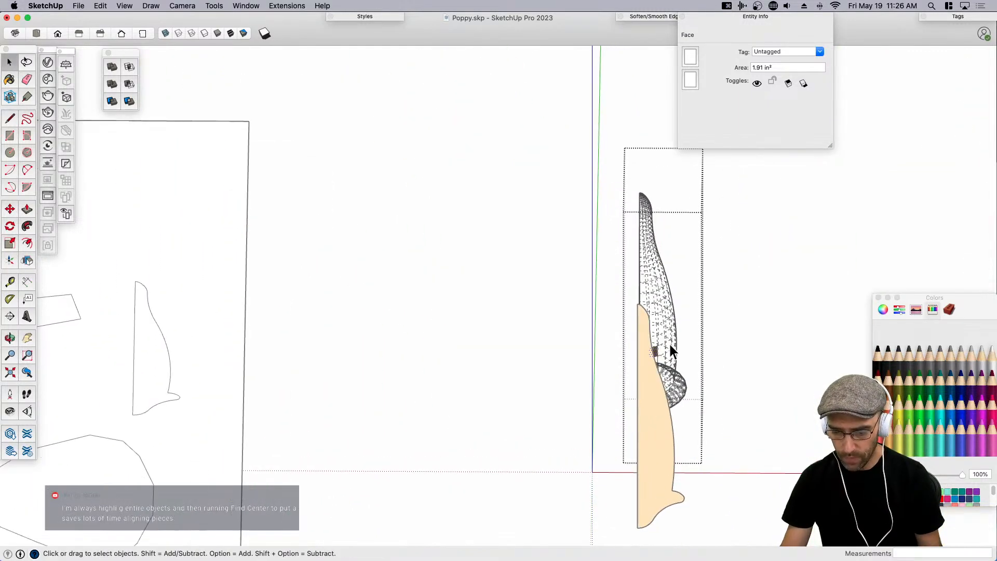
middle_drag(669, 343, 611, 313)
scroll(634, 366, up, 3)
key(b)
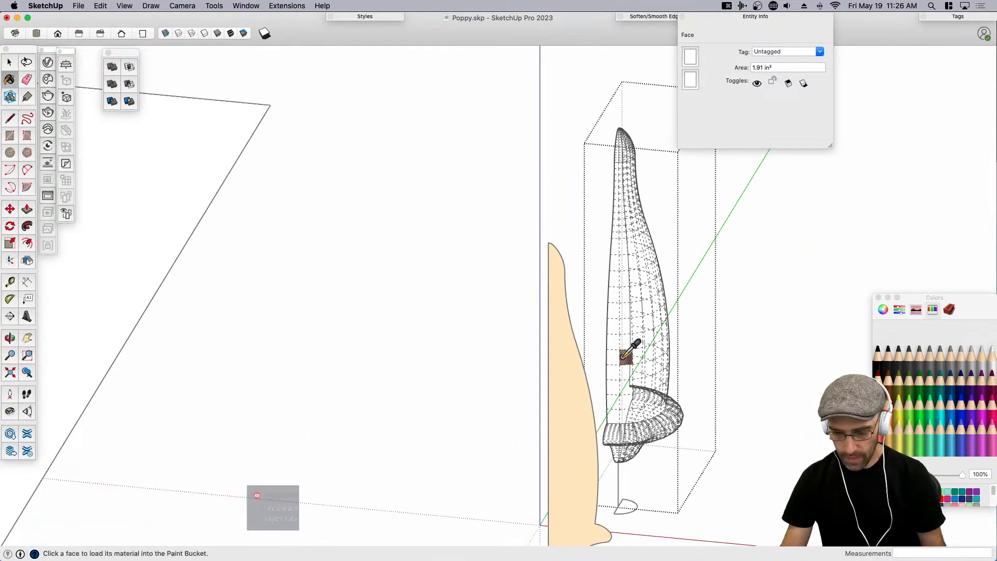
key(super+a)
click(630, 338)
key(space)
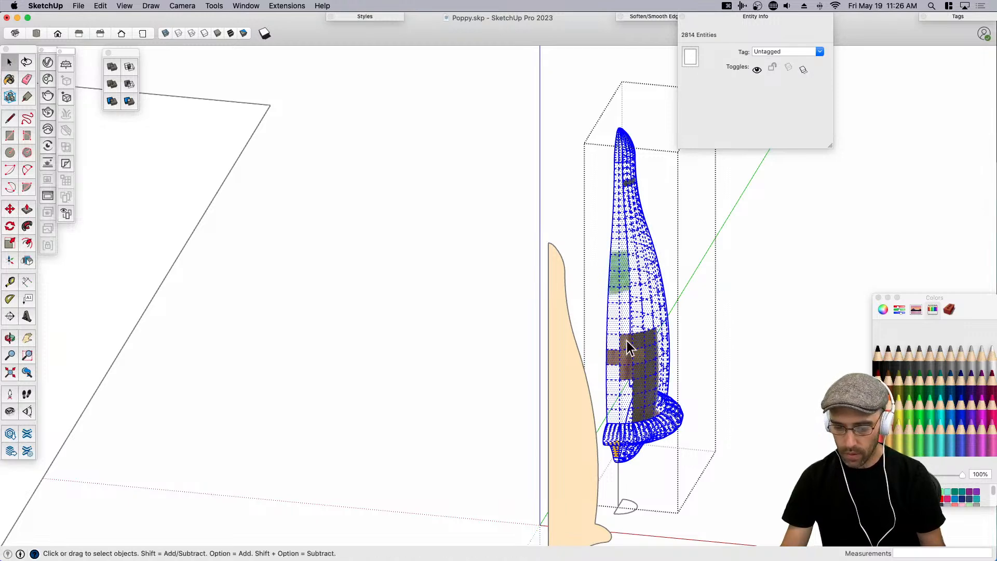
Examine the patchy texture on the half bud from outside and inside its group.
click(721, 305)
scroll(629, 369, up, 2)
click(628, 369)
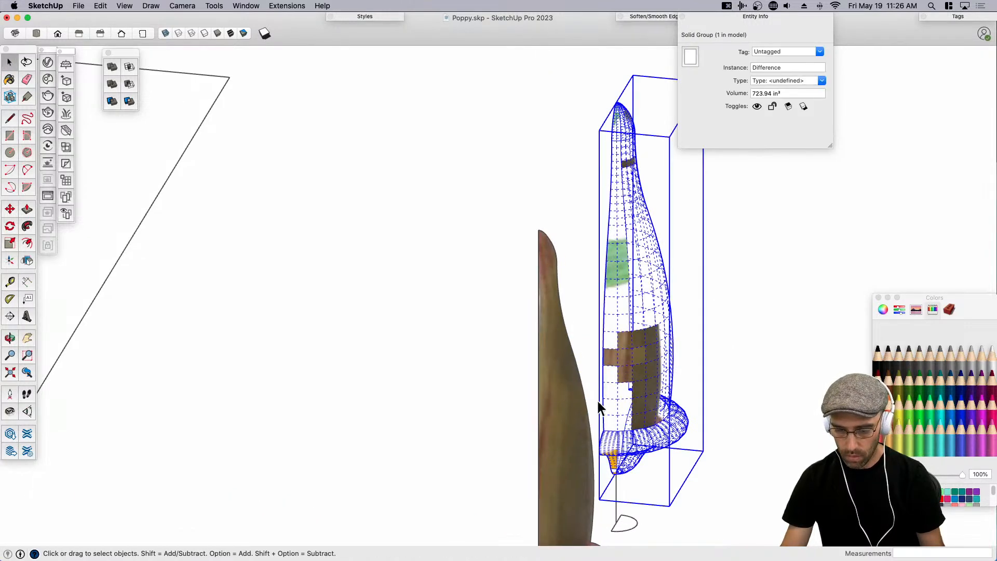
double_click(625, 375)
triple_click(625, 374)
click(625, 370)
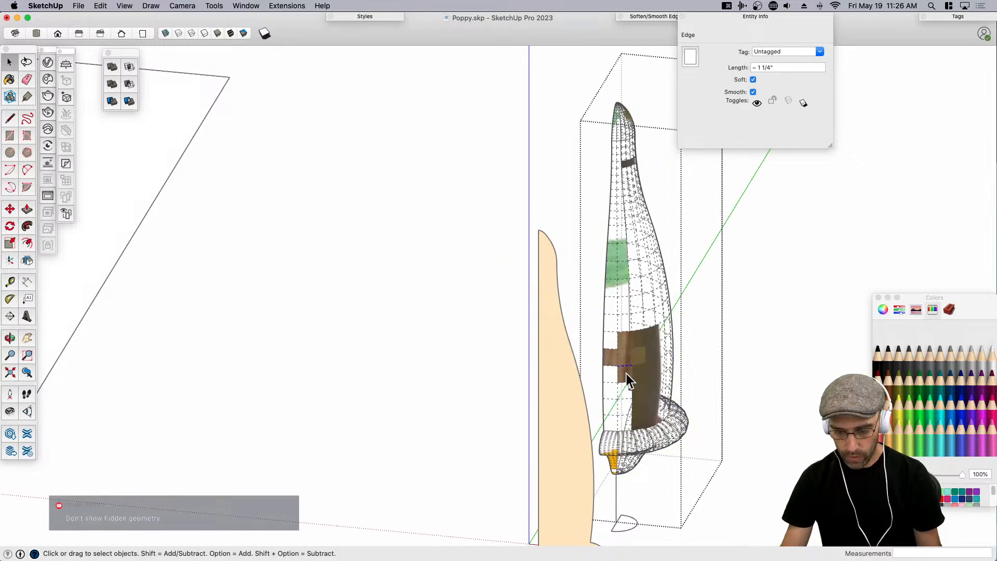
click(626, 373)
scroll(742, 332, down, 1)
scroll(742, 335, down, 3)
click(763, 338)
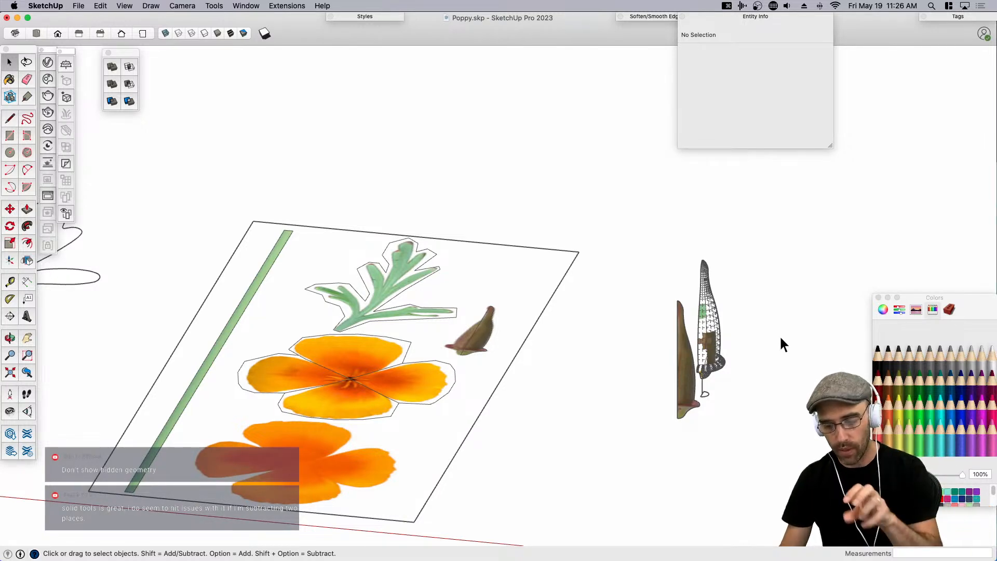
Reopen the half-bud group and try again to paint every face with the material sampled from a brown front face.
scroll(725, 341, up, 10)
click(624, 303)
double_click(625, 304)
click(633, 305)
key(b)
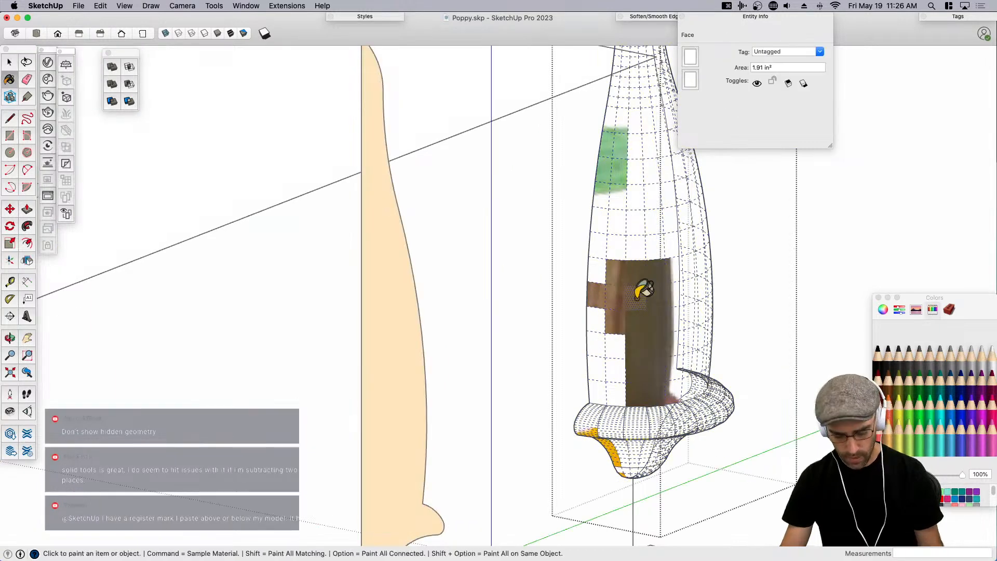
key(super+a)
click(640, 255)
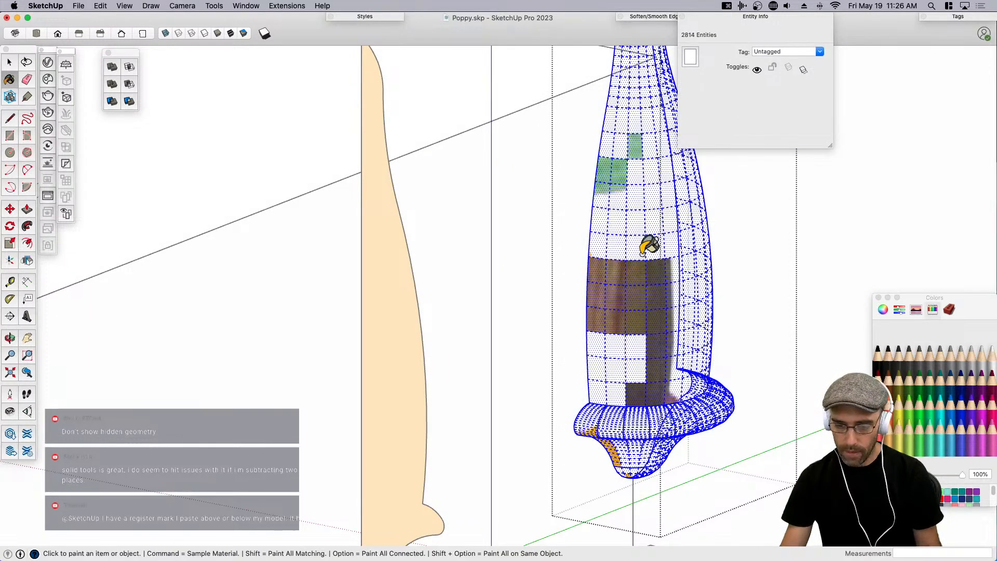
Turn on the Projected texture option for a brown front face and paint its sampled material onto all faces of the half bud.
key(space)
click(635, 328)
right_click(634, 326)
mouse_move(699, 383)
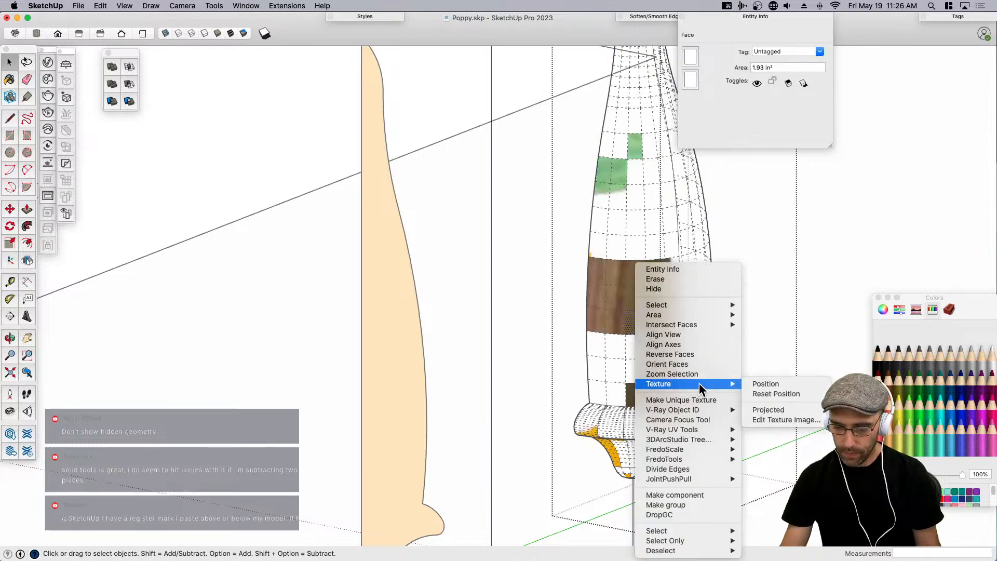
click(783, 410)
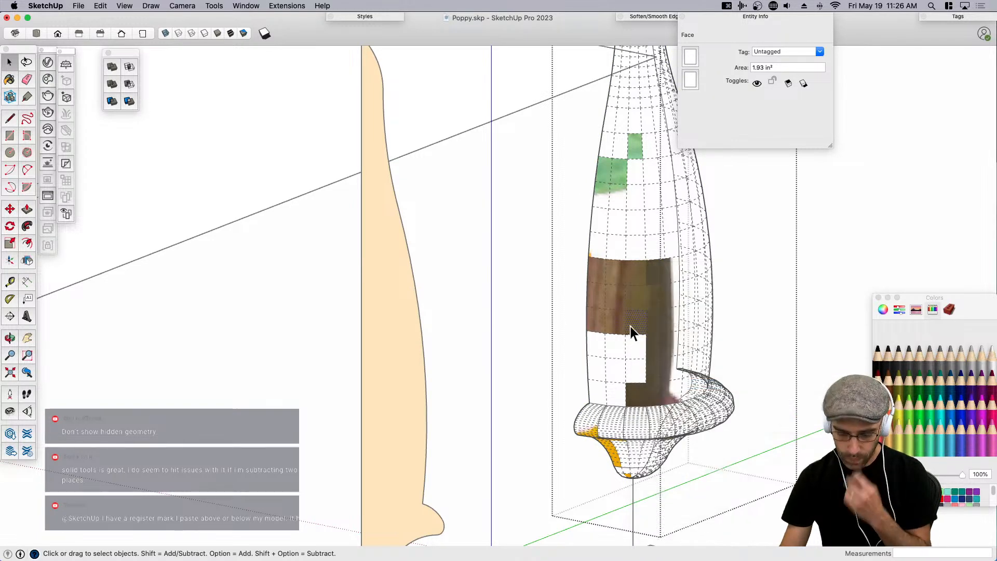
key(b)
key(super+a)
click(639, 332)
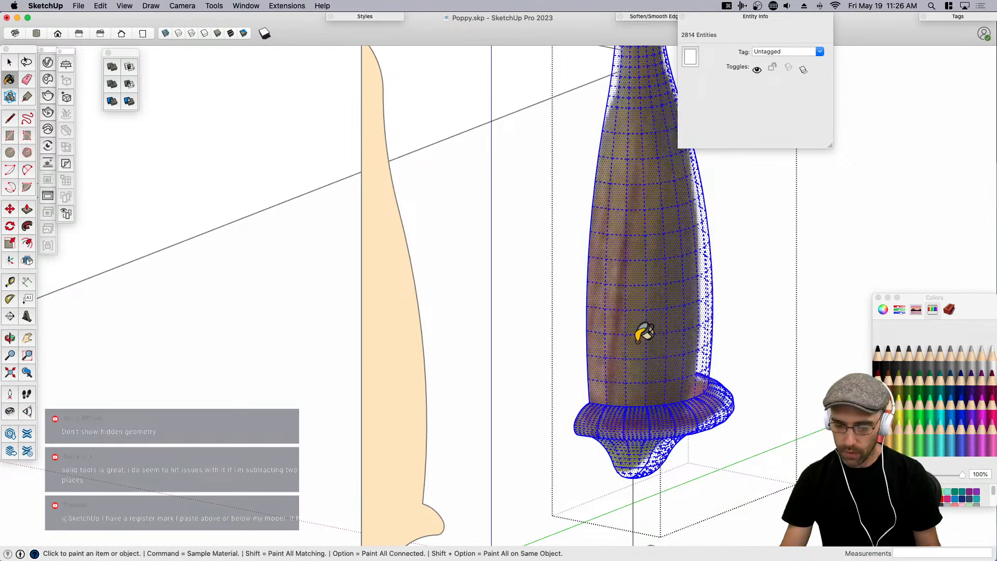
Leave the half-bud group and turn off the display of hidden geometry.
scroll(618, 338, down, 3)
key(space)
click(742, 355)
scroll(737, 355, down, 2)
scroll(642, 355, up, 4)
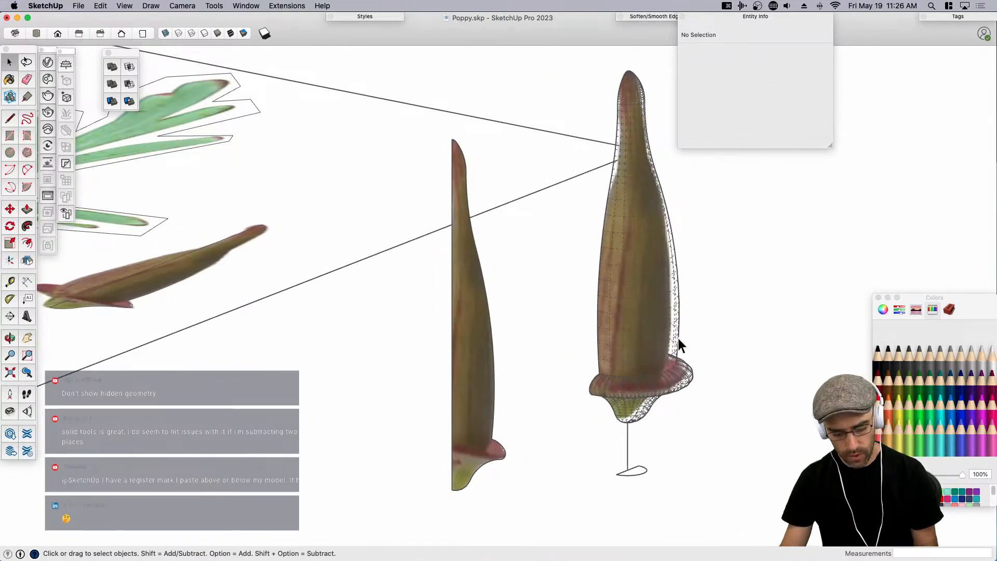
key(alt+h)
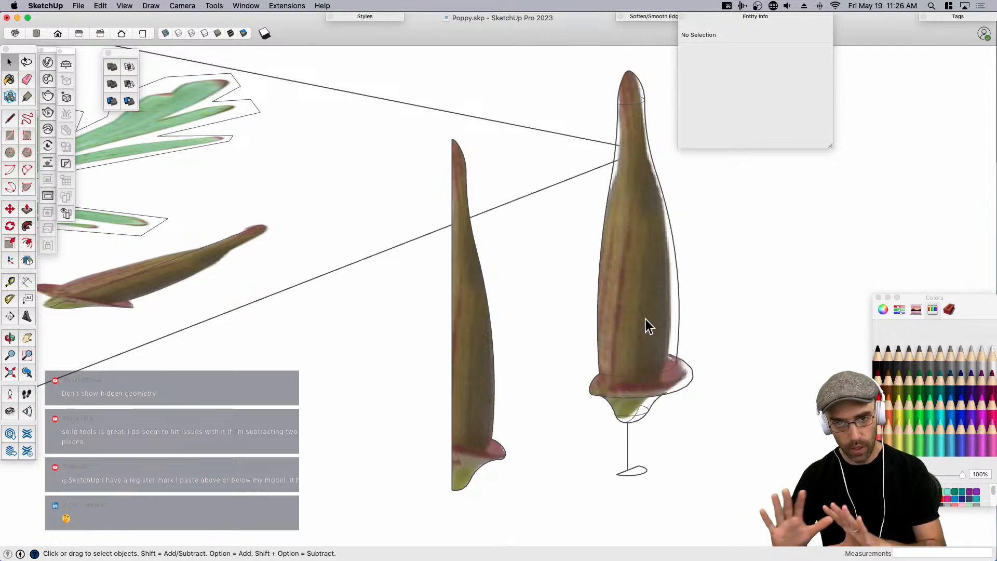
Enlarge the flat half-bud profile uniformly about its centre and widen it by a factor of 1.24 along the red axis.
scroll(476, 378, down, 2)
click(477, 372)
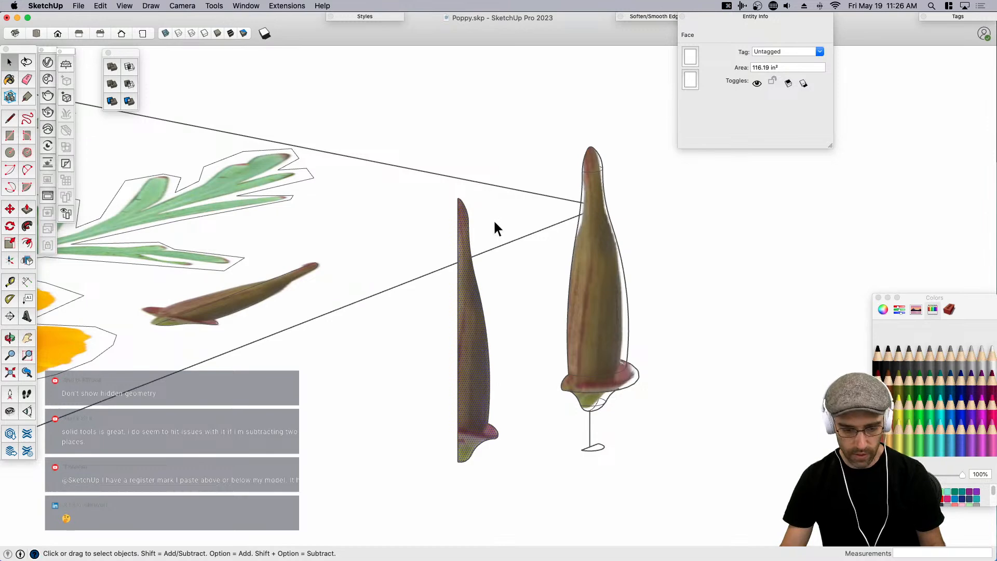
key(s)
key(alt)
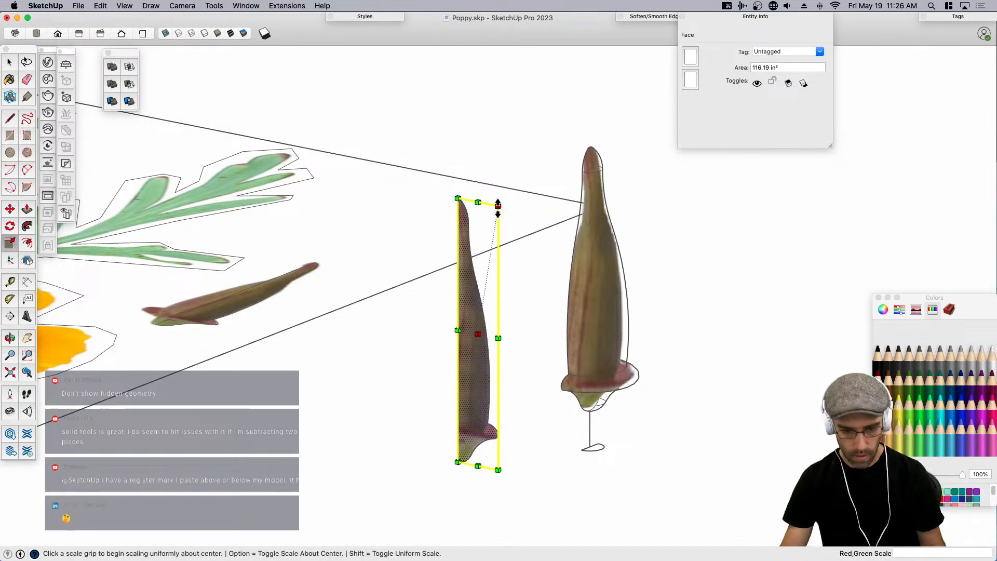
drag(499, 206, 506, 199)
drag(499, 338, 504, 338)
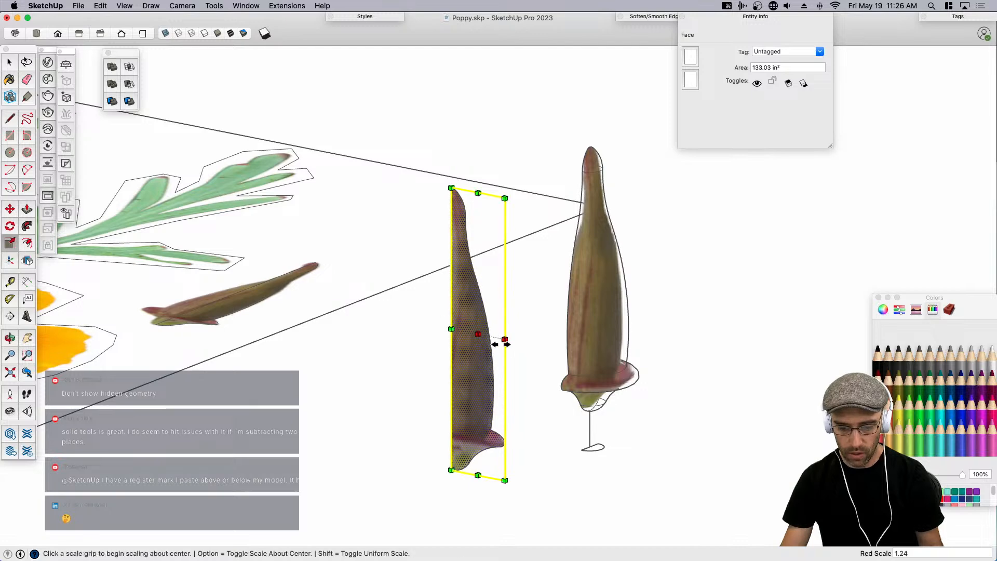
key(space)
Sample the enlarged profile's material and paint it onto all faces inside the 3D half-bud group.
key(b)
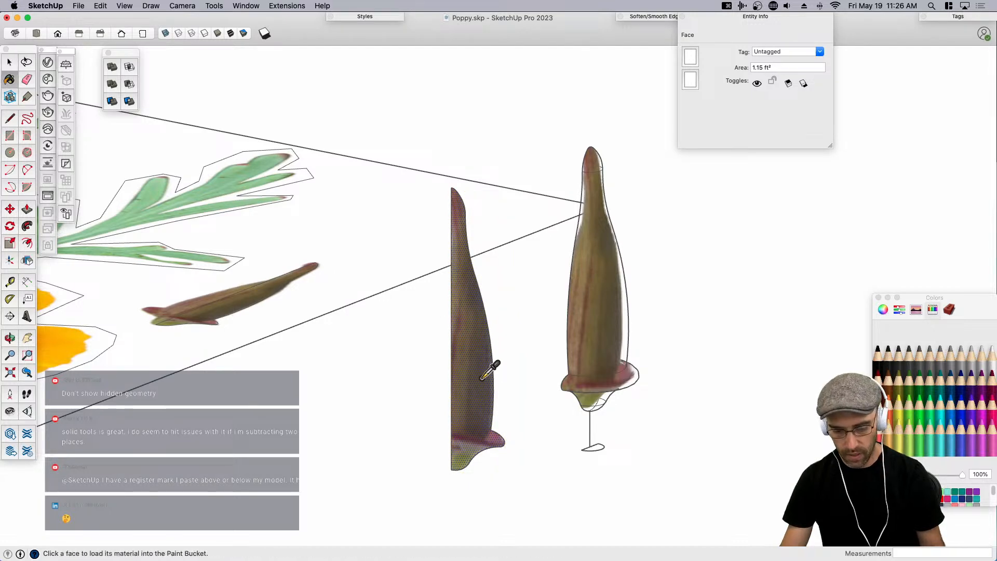
key(space)
click(608, 346)
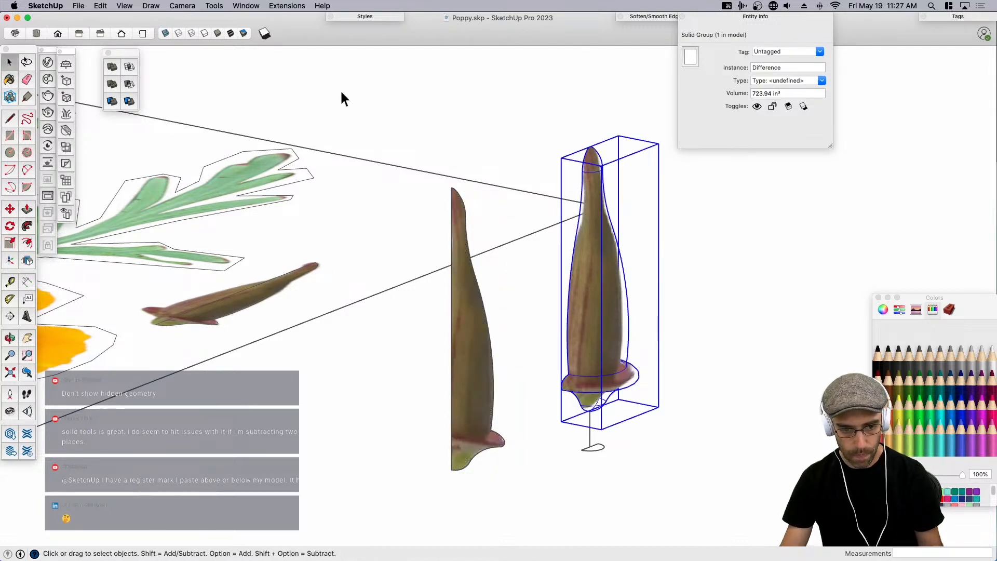
triple_click(604, 310)
key(b)
scroll(640, 362, up, 5)
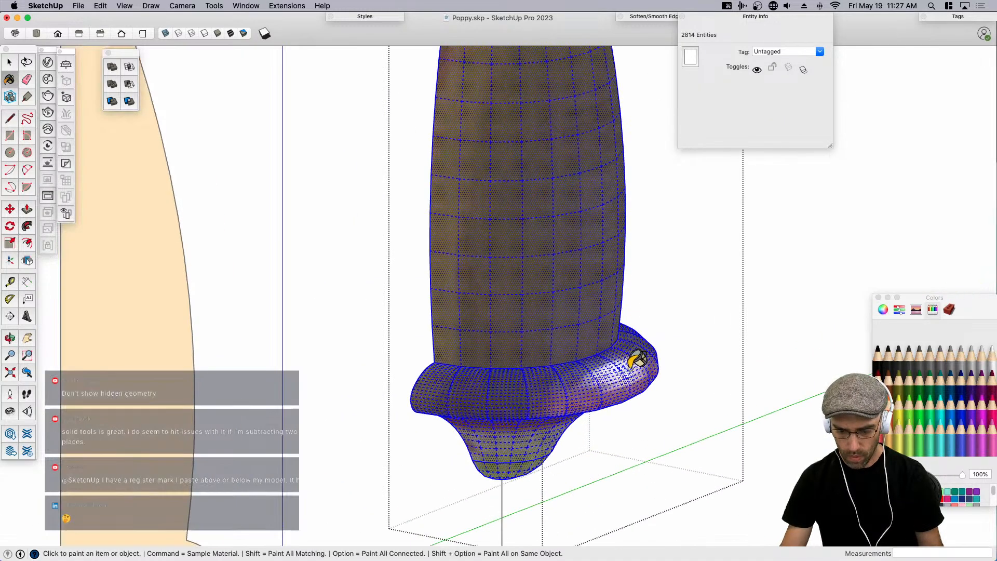
scroll(648, 480, up, 4)
scroll(648, 457, down, 2)
Leave the half-bud group and convert it into a component.
key(space)
click(761, 444)
scroll(618, 415, down, 4)
mouse_move(618, 415)
middle_down()
mouse_move(677, 304)
mouse_move(687, 320)
mouse_move(666, 388)
middle_up()
scroll(687, 320, down, 2)
scroll(666, 388, down, 2)
click(644, 325)
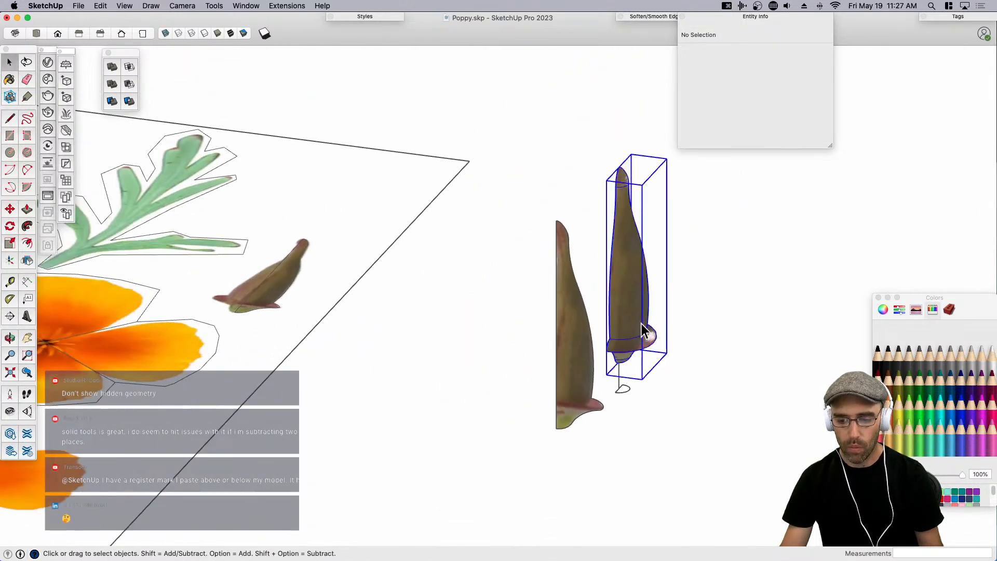
scroll(643, 322, up, 4)
key(m)
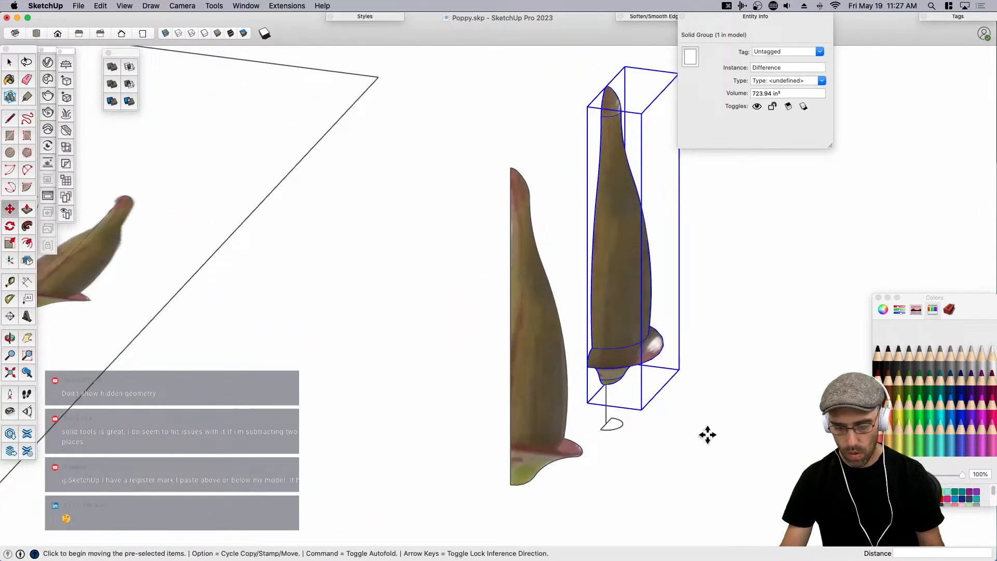
key(space)
key(g)
key(Return)
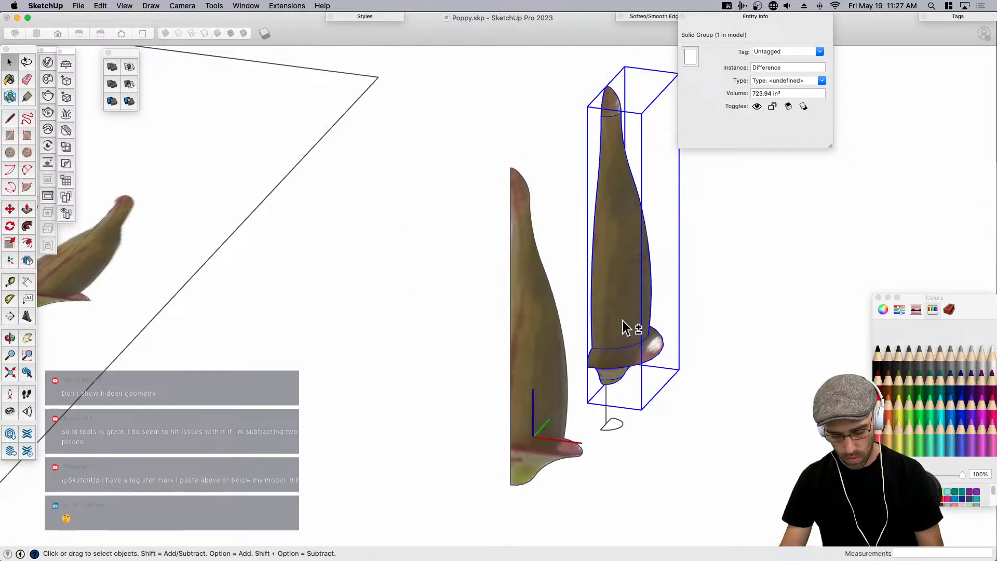
Name the half-bud component definition POd and create it.
click(576, 107)
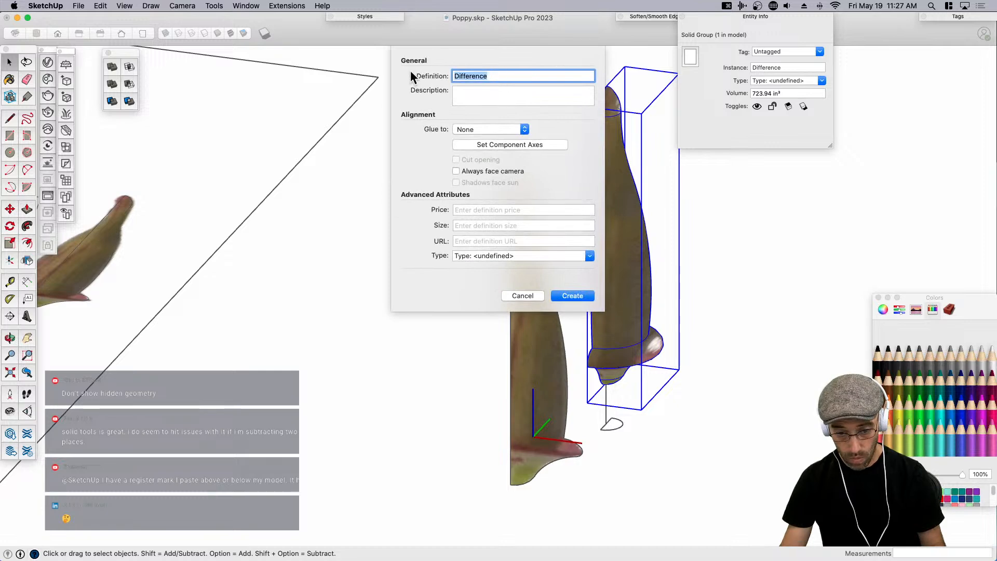
text(POd)
key(Return)
Copy the POd component, mirror the copy along the red axis with a factor of -1, and move it beside the original half.
scroll(518, 251, down, 2)
key(m)
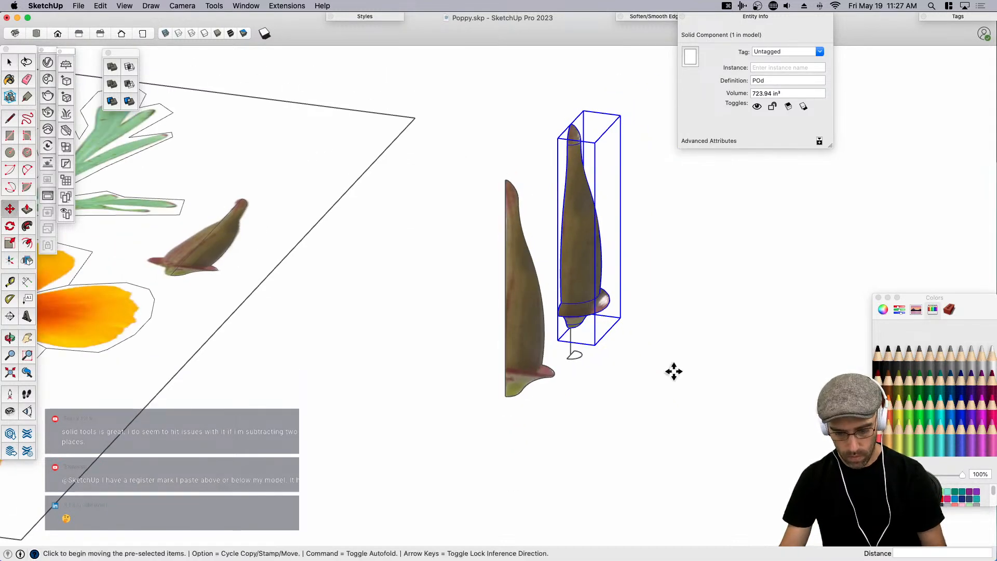
click(664, 362)
key(alt)
click(662, 373)
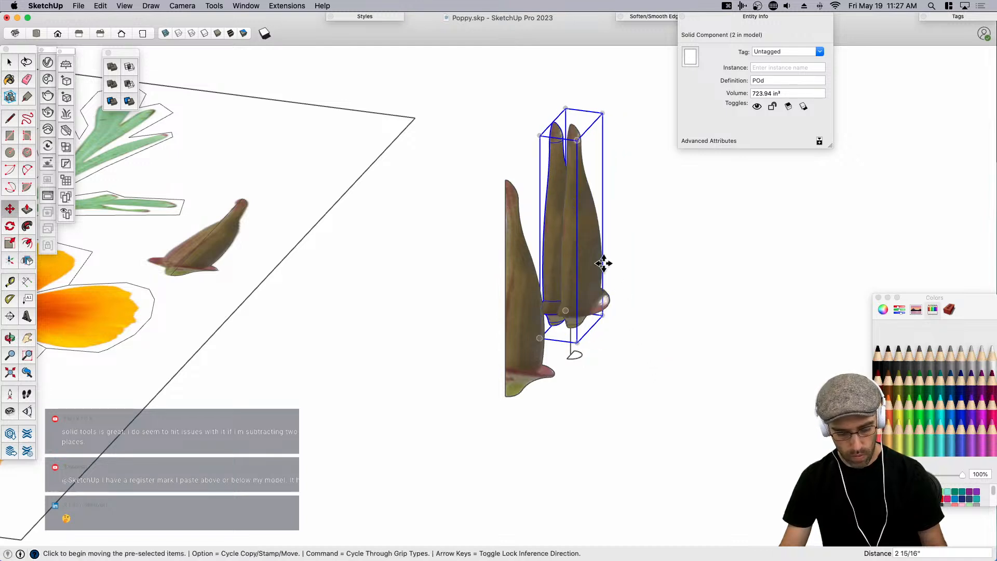
key(s)
drag(587, 228, 553, 234)
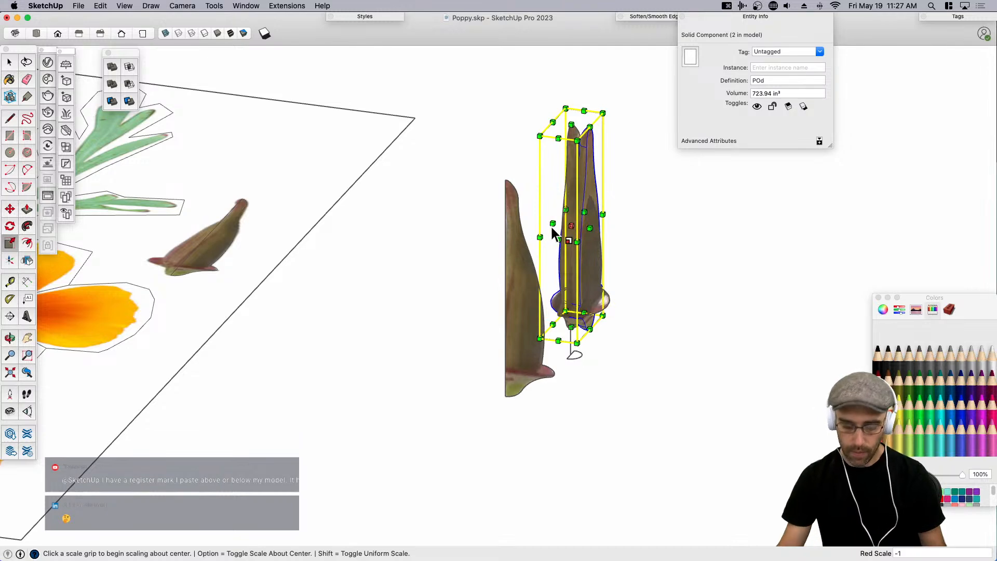
key(m)
click(707, 368)
click(664, 362)
Make a unique texture from the image on the flat half-bud profile face.
key(space)
click(529, 341)
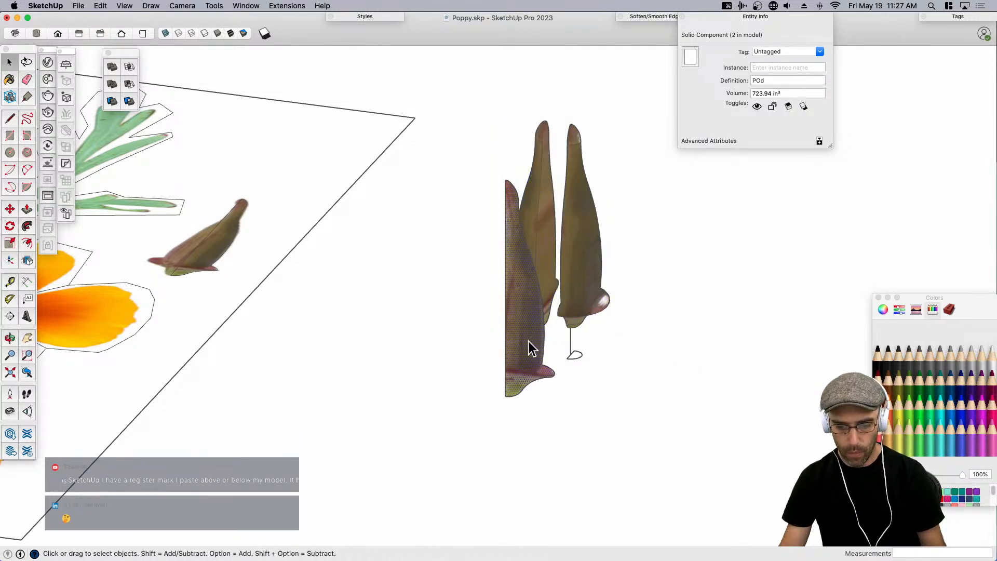
right_click(529, 341)
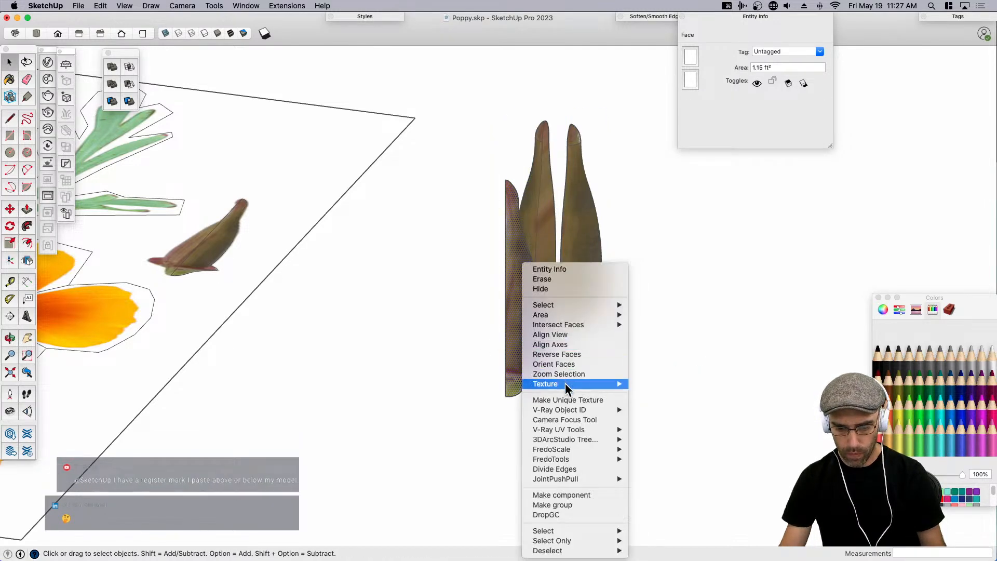
click(513, 365)
right_click(517, 361)
mouse_move(570, 386)
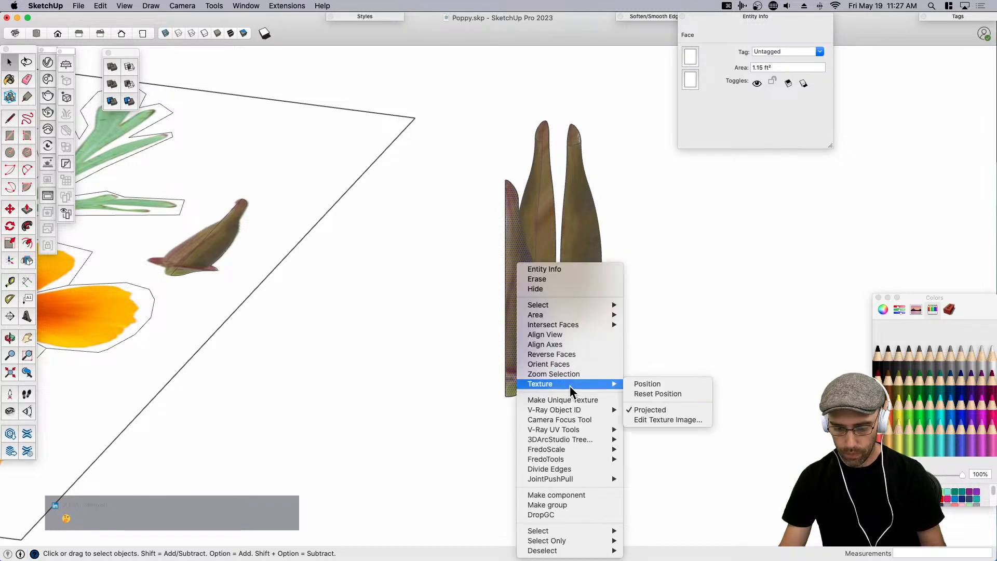
click(571, 399)
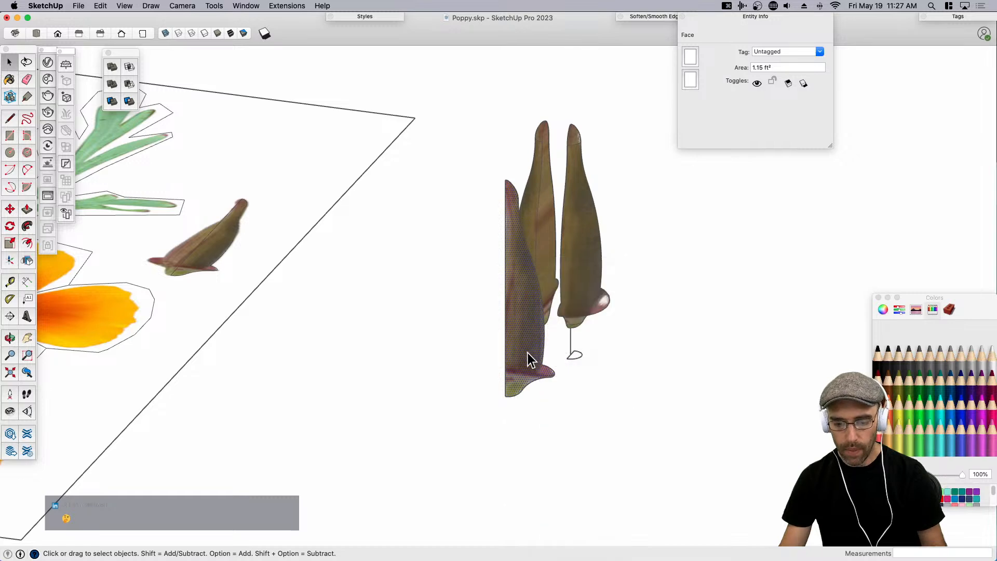
Sample the flat profile's new unique texture and paint it onto all faces inside the POd component.
key(b)
super+click(529, 334)
scroll(598, 271, up, 4)
key(space)
click(578, 282)
key(b)
key(space)
triple_click(583, 290)
key(b)
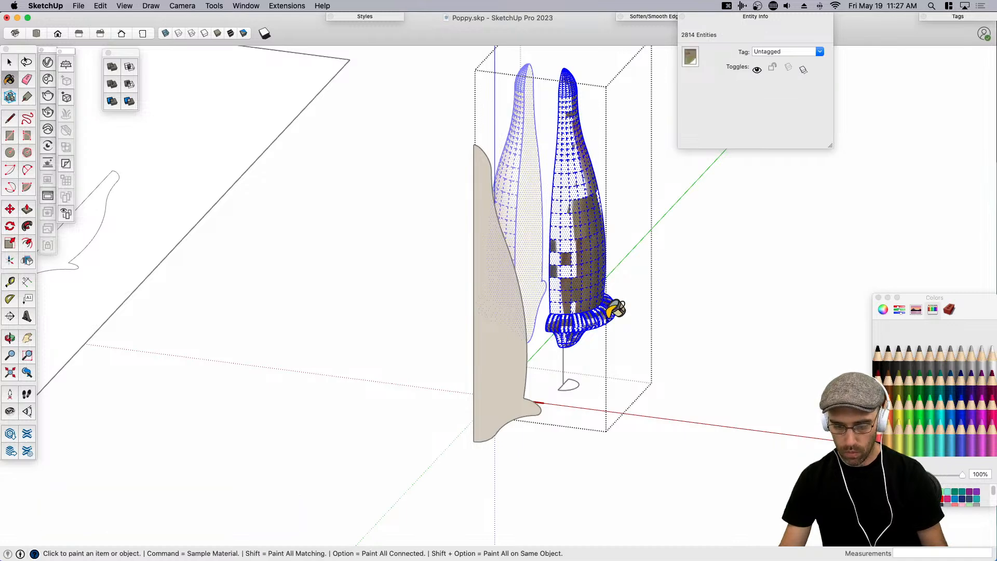
key(super+c)
key(space)
click(697, 341)
Delete the flat cut face inside the mirrored POd component and leave the component.
middle_drag(697, 340, 538, 284)
double_click(538, 283)
click(536, 261)
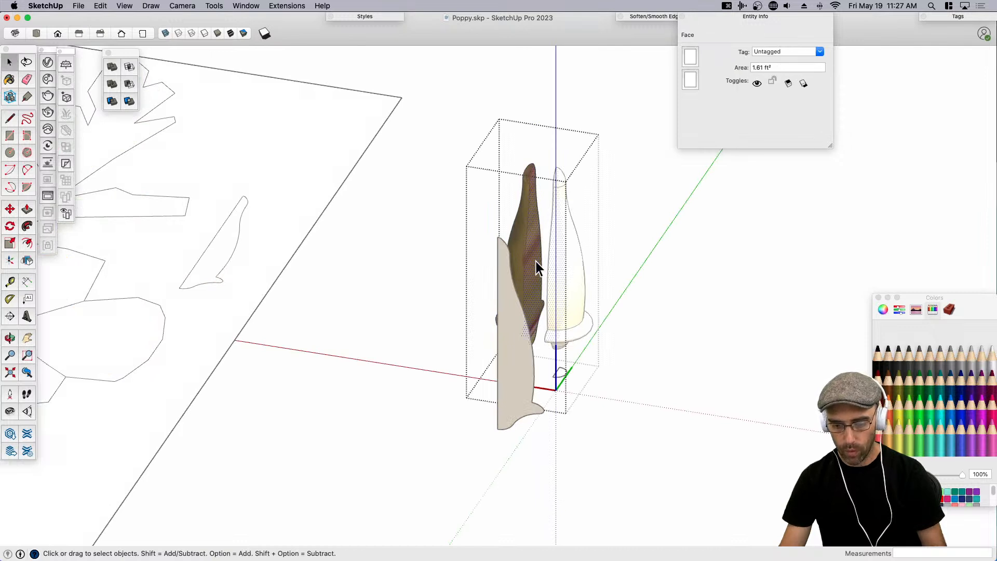
key(Delete)
key(Escape)
Move the mirrored half bud against the original half so their tips and cut edges meet.
click(528, 192)
scroll(525, 166, up, 3)
key(m)
scroll(522, 132, up, 2)
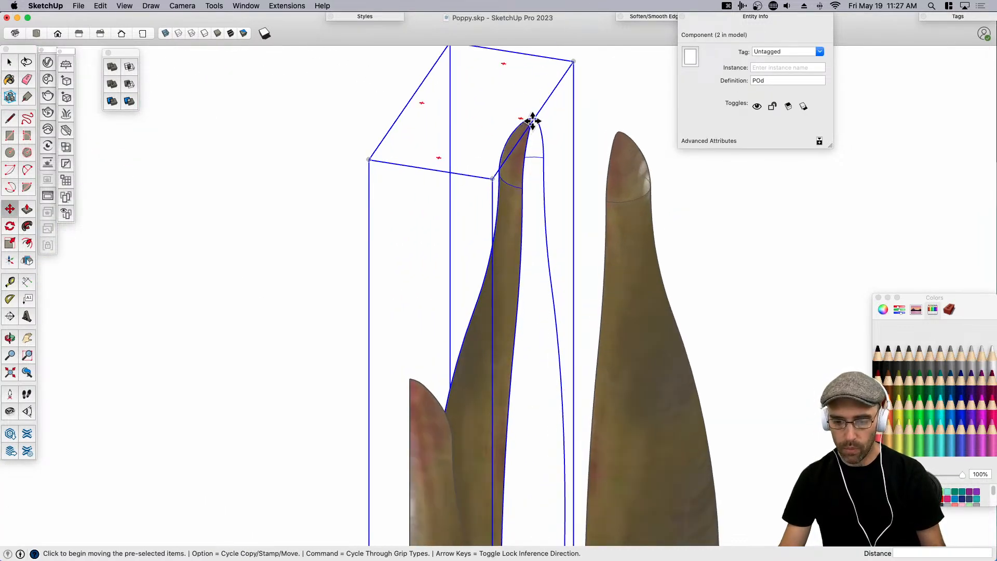
scroll(532, 121, down, 3)
key(space)
scroll(640, 289, down, 5)
Select both bud halves and combine them into one component with the default definition name.
click(638, 284)
middle_drag(638, 284, 535, 247)
click(568, 272)
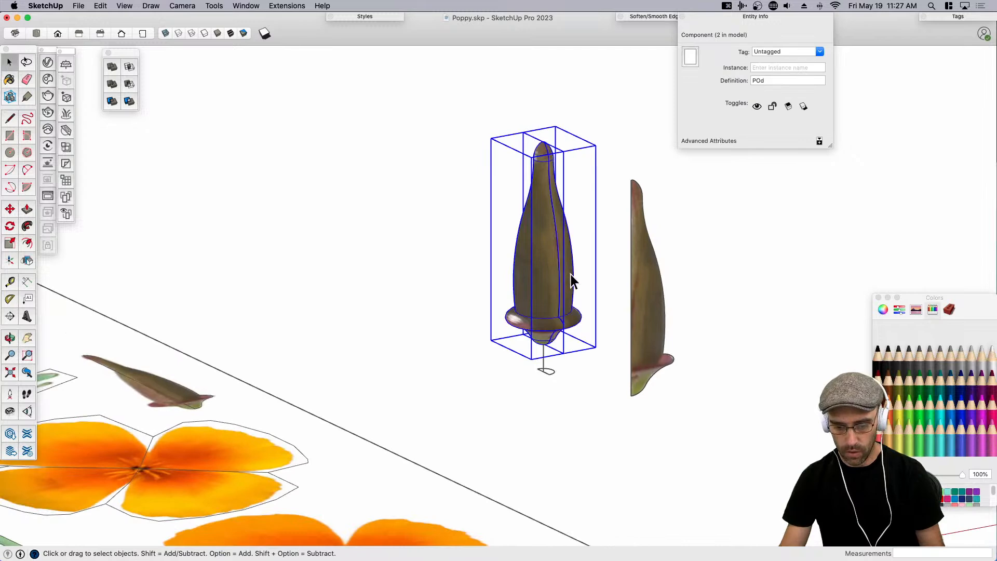
key(g)
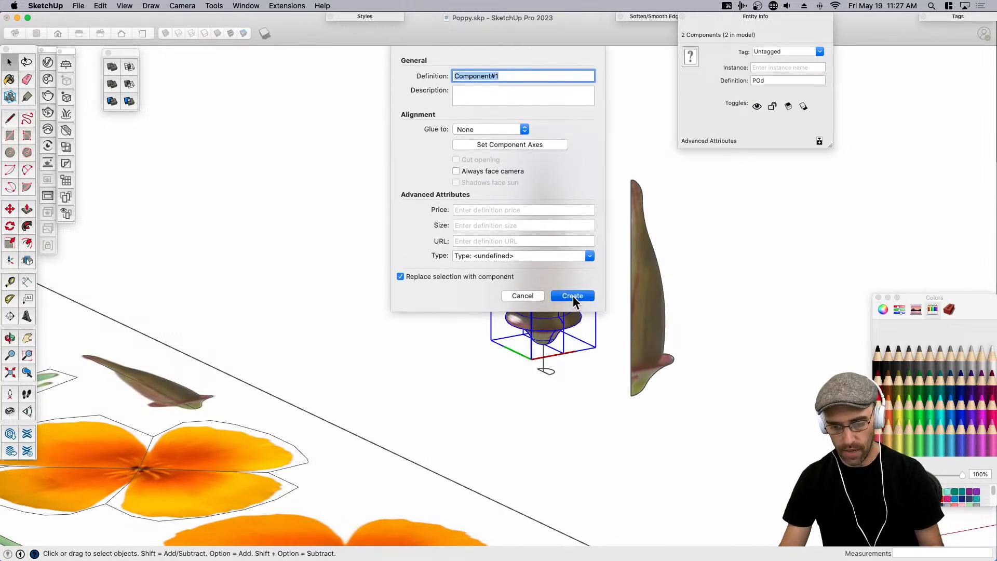
click(573, 295)
Delete the flat half-bud profile and the leftover path geometry below the bud.
click(643, 313)
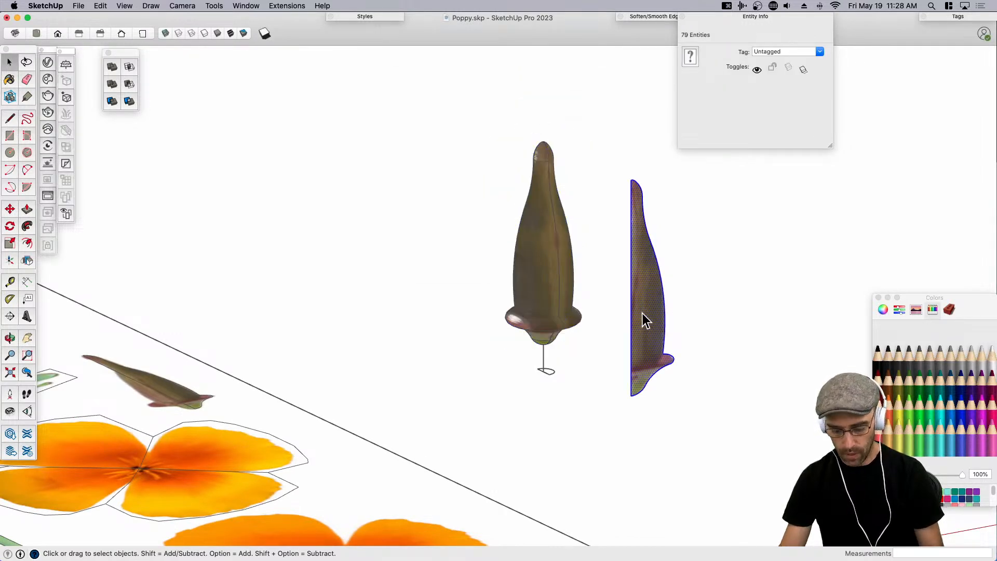
key(Delete)
drag(574, 382, 511, 362)
key(Delete)
Place a copy of the complete bud component over the bud picture on the image sheet.
middle_drag(512, 362, 584, 256)
click(596, 289)
scroll(617, 363, up, 4)
scroll(578, 290, up, 4)
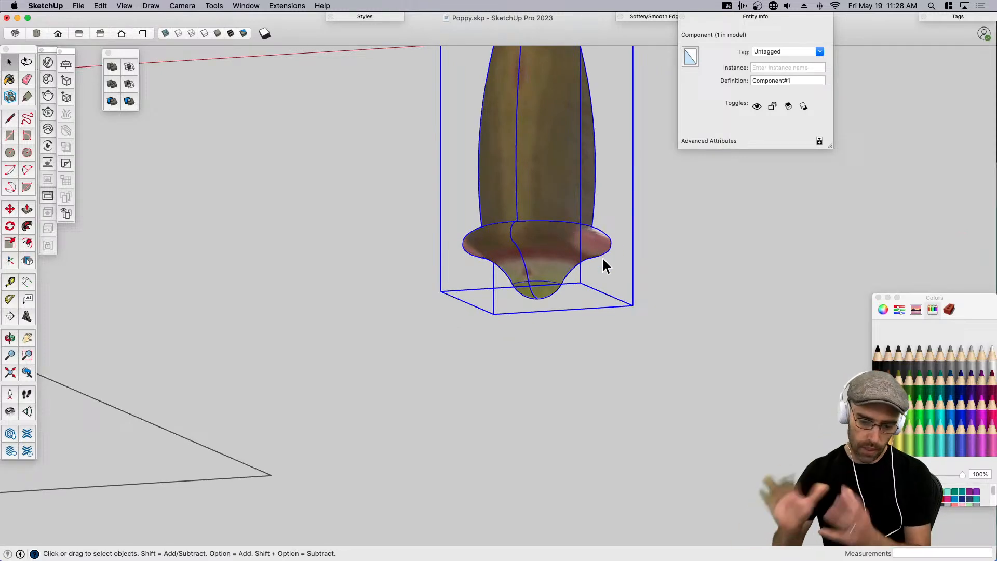
scroll(603, 257, down, 10)
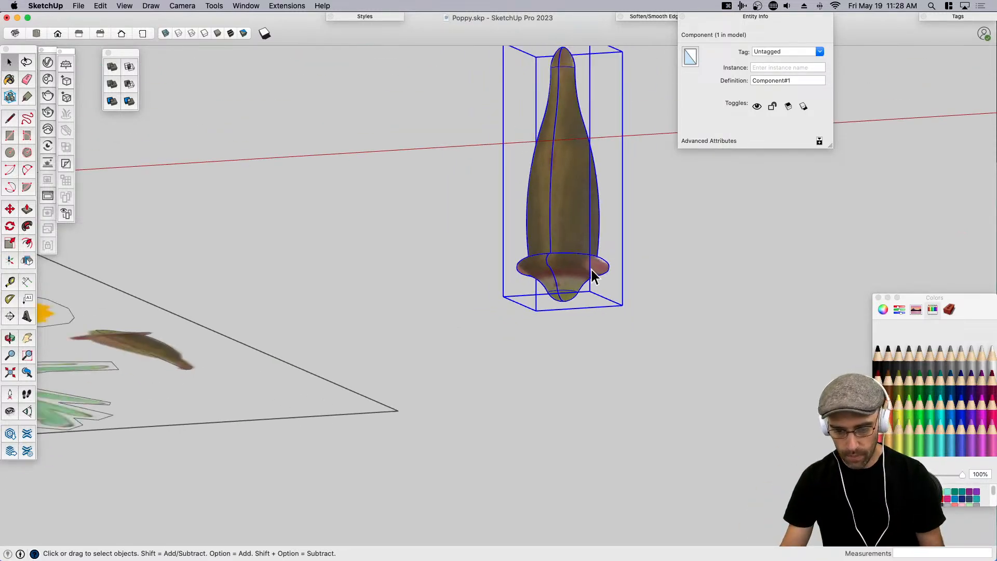
middle_drag(683, 336, 653, 423)
key(m)
click(651, 423)
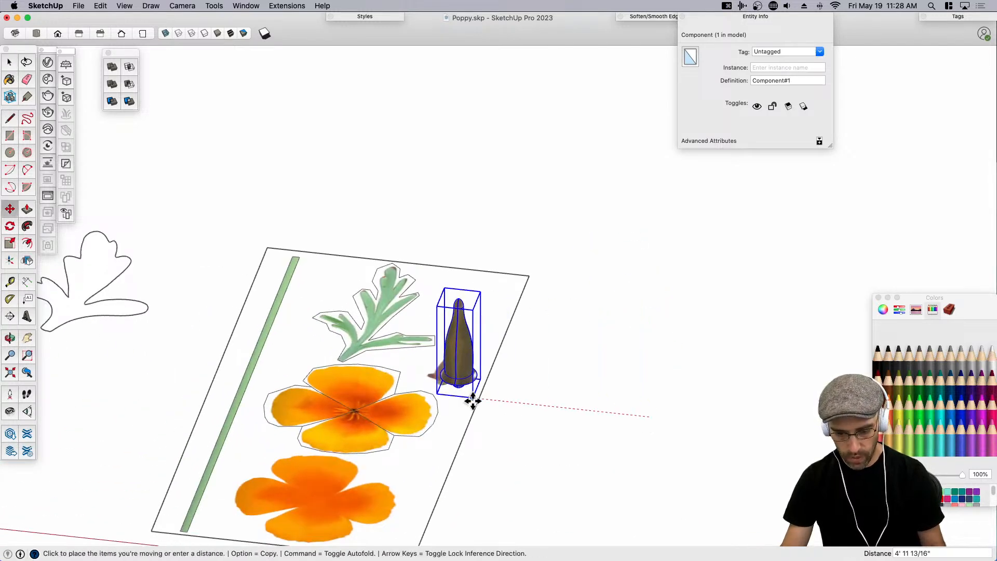
key(alt)
click(448, 396)
Rotate the copied bud 90° to lie flat and turn its tip the same way as the bud picture.
middle_drag(449, 396, 363, 337)
key(q)
scroll(372, 356, up, 4)
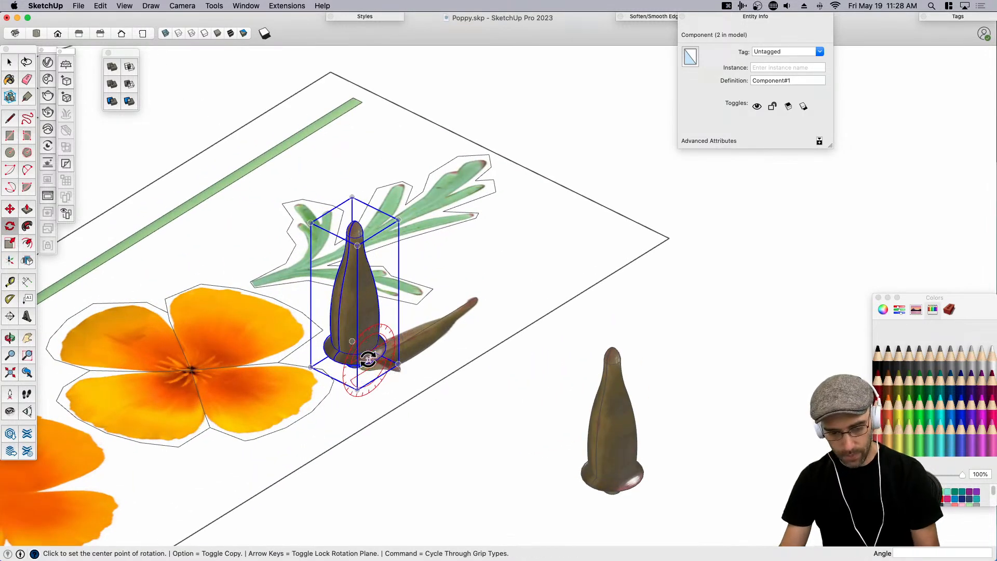
click(369, 359)
key(Return)
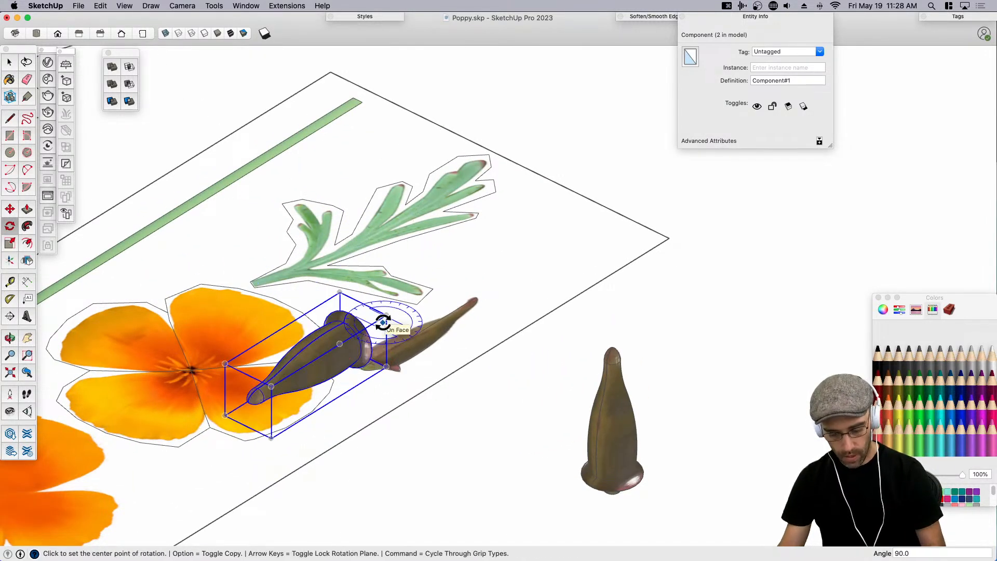
key(space)
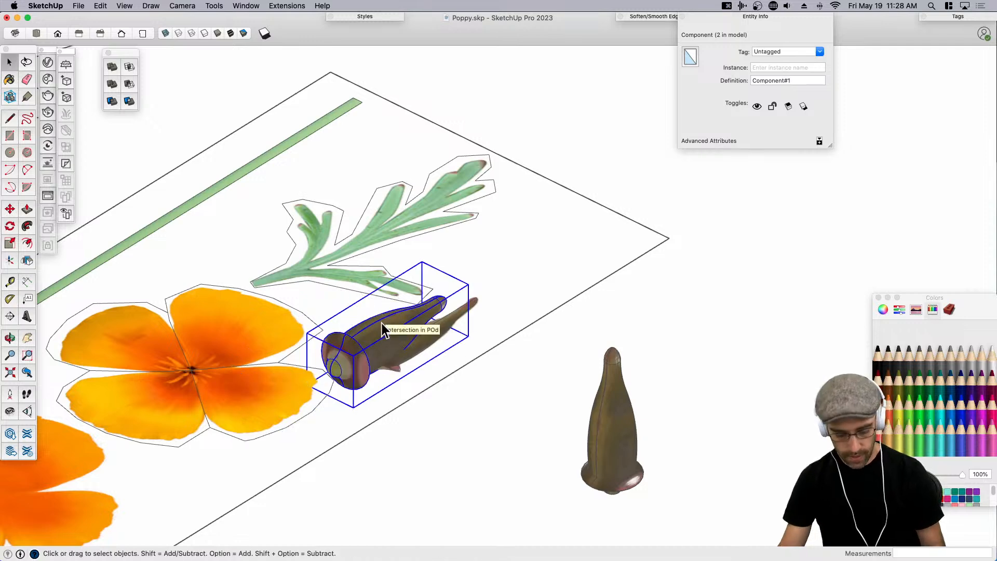
Align the lying bud copy with the pictured bud on the image sheet in plan view.
key(super+2)
key(m)
scroll(665, 413, up, 3)
click(669, 424)
scroll(675, 364, up, 3)
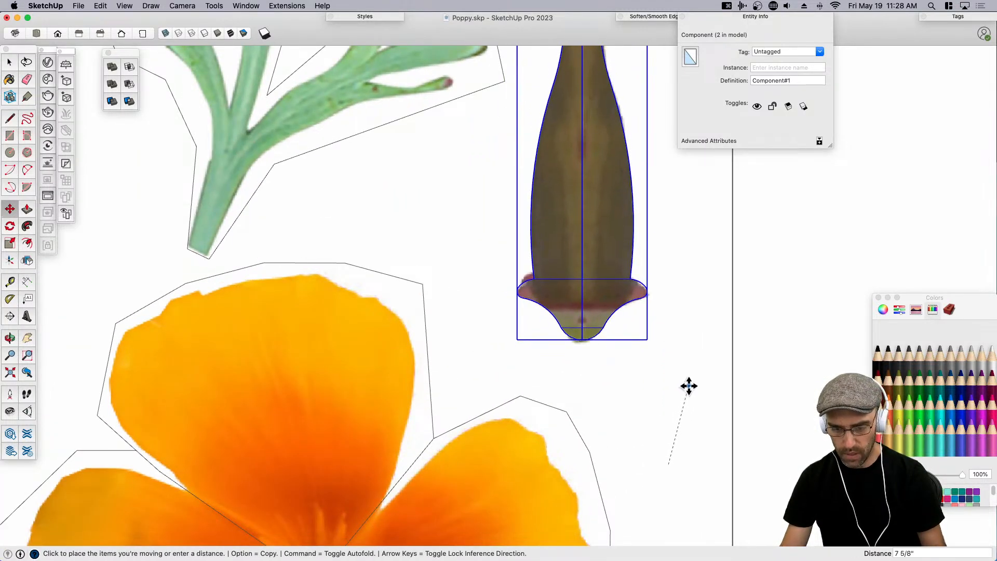
click(688, 384)
scroll(567, 322, down, 3)
Move the lying bud copy again to adjust its position over the image sheet.
key(space)
middle_drag(596, 178, 560, 255)
key(m)
click(560, 254)
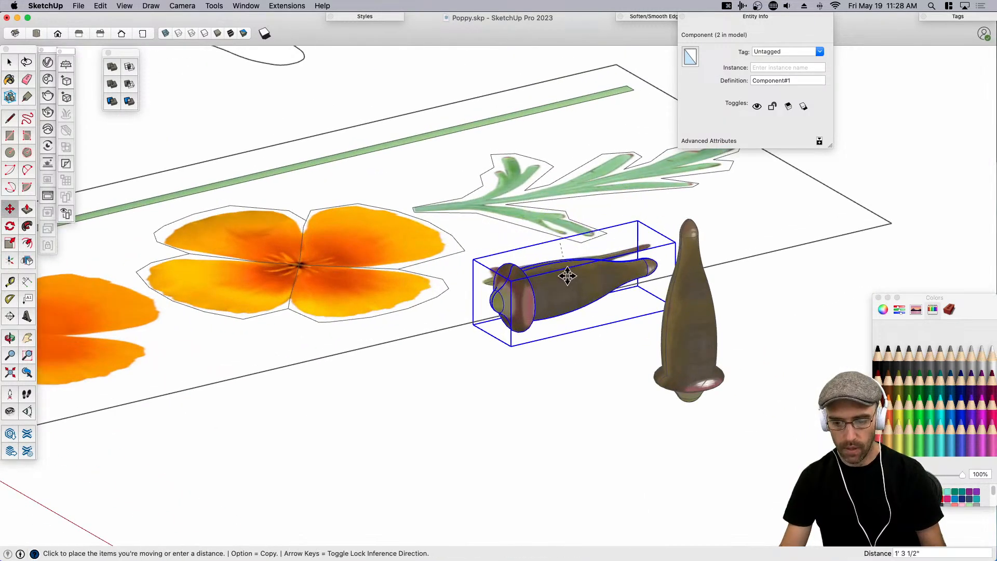
click(566, 253)
Examine the placed bud and the remaining leaf and petal pieces on the image sheet.
key(space)
scroll(570, 322, down, 5)
click(626, 333)
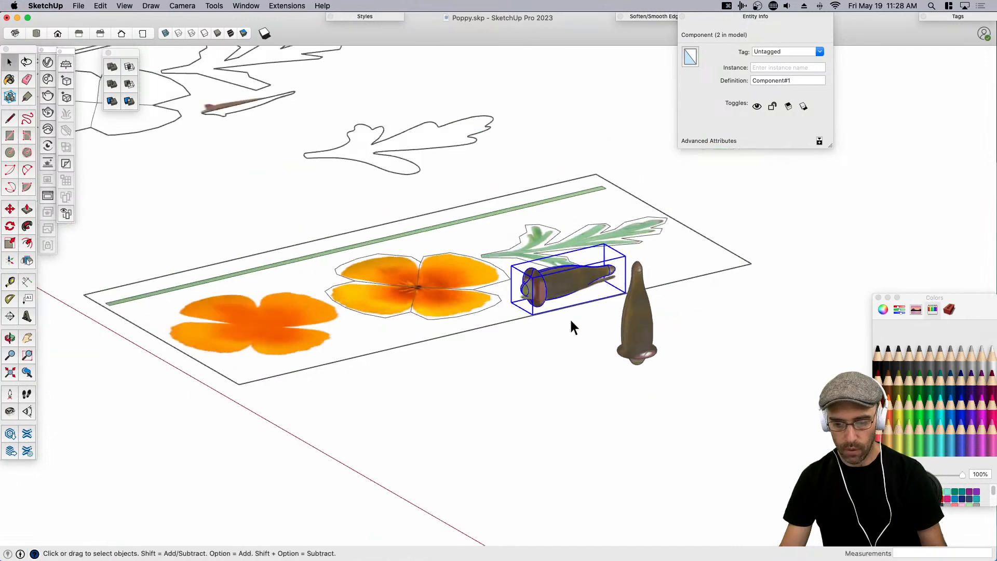
scroll(592, 345, up, 2)
middle_drag(590, 347, 595, 327)
scroll(595, 323, down, 3)
scroll(594, 311, up, 6)
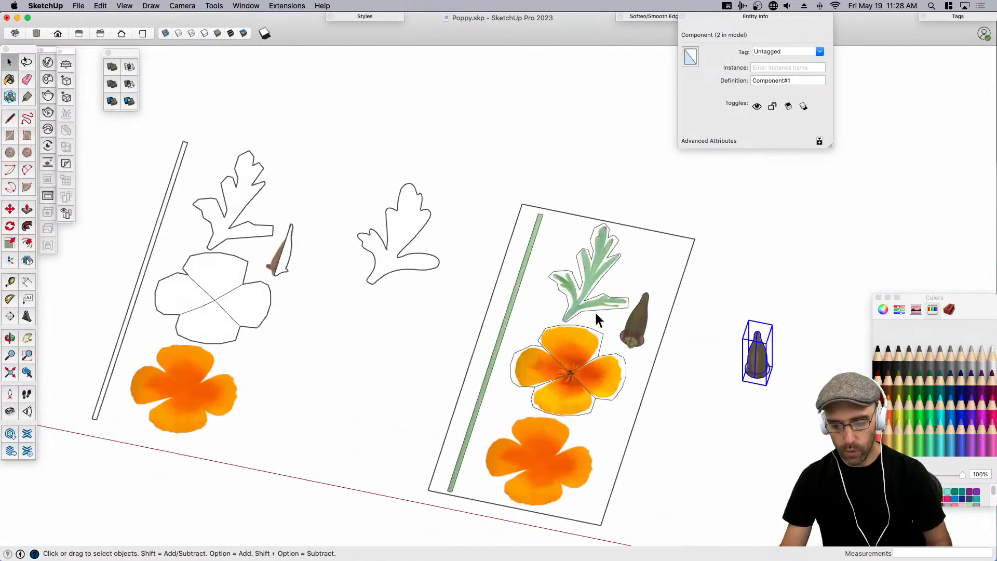
click(626, 235)
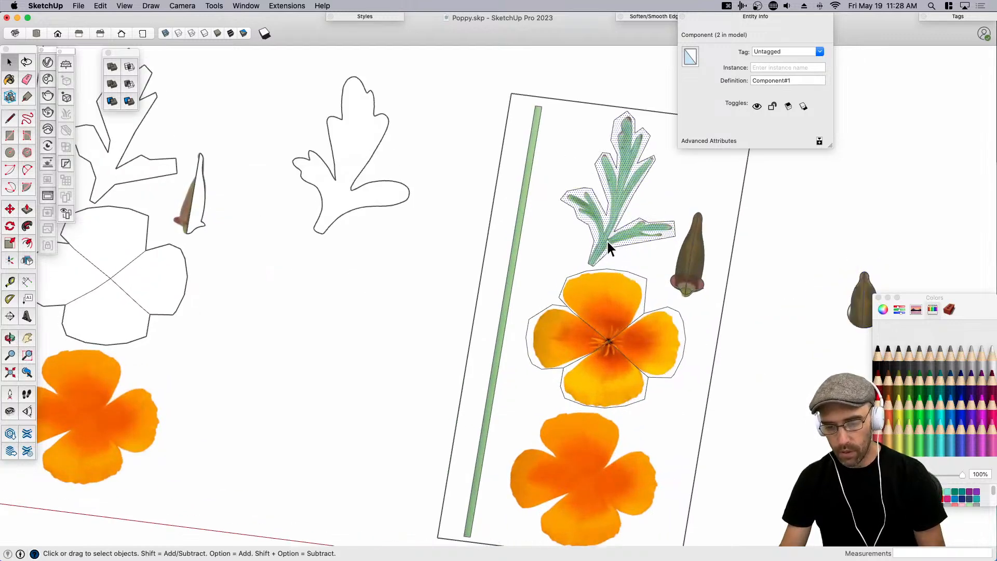
click(597, 331)
click(576, 348)
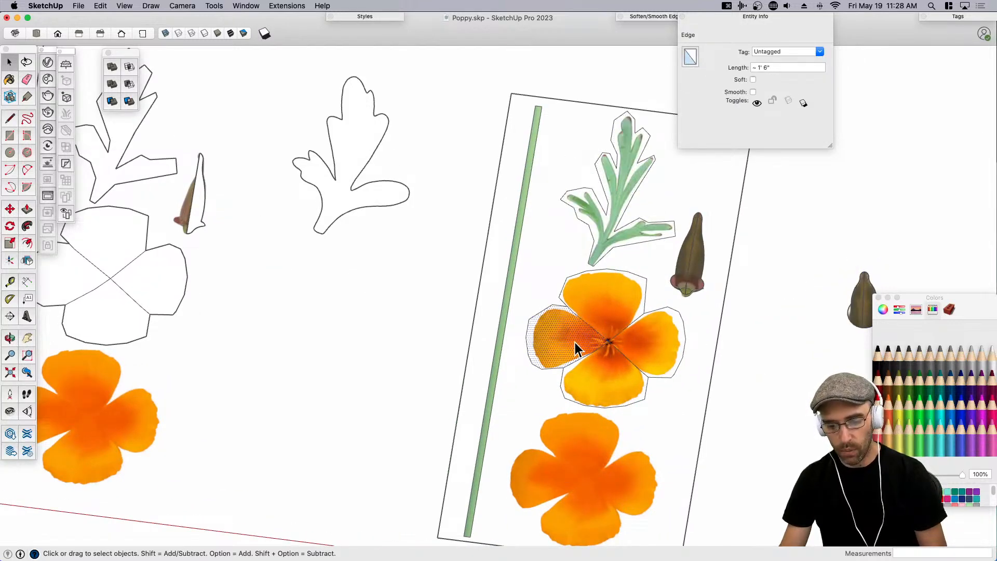
key(super+c)
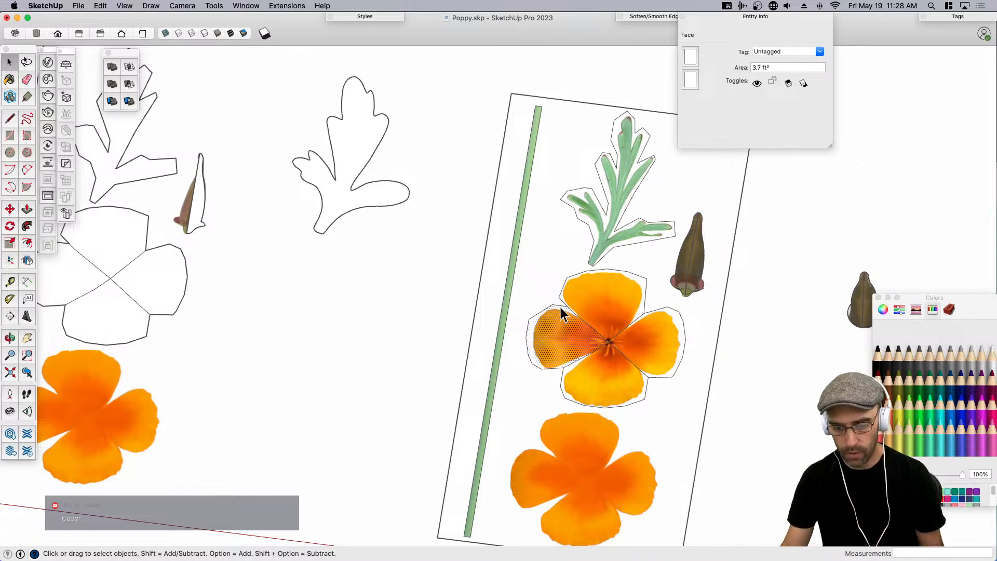
Copy the long green stem strip from the image sheet to the open area beyond the standing bud.
scroll(478, 372, down, 3)
scroll(468, 402, up, 6)
click(451, 364)
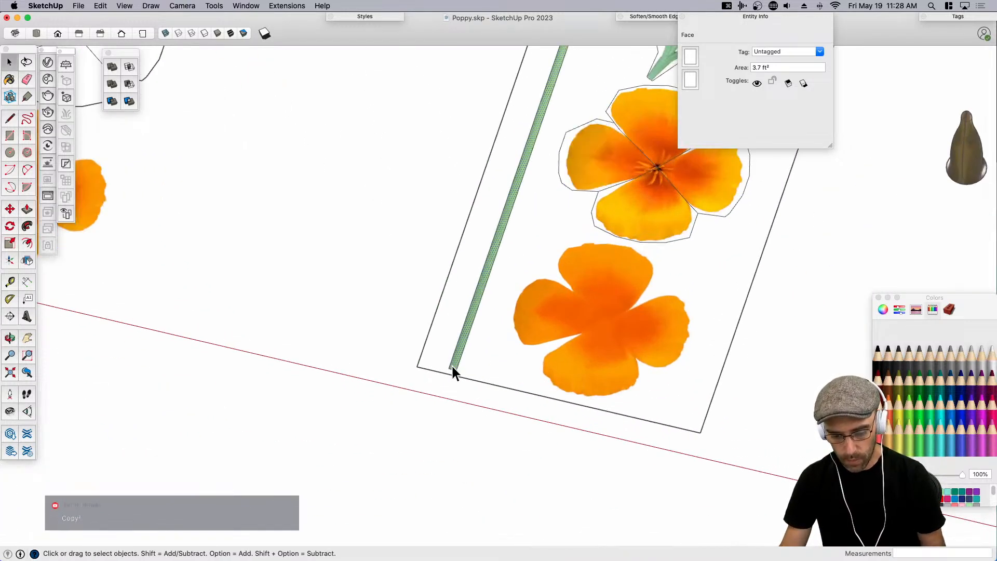
key(m)
click(451, 368)
key(alt)
scroll(312, 384, down, 5)
scroll(429, 441, up, 3)
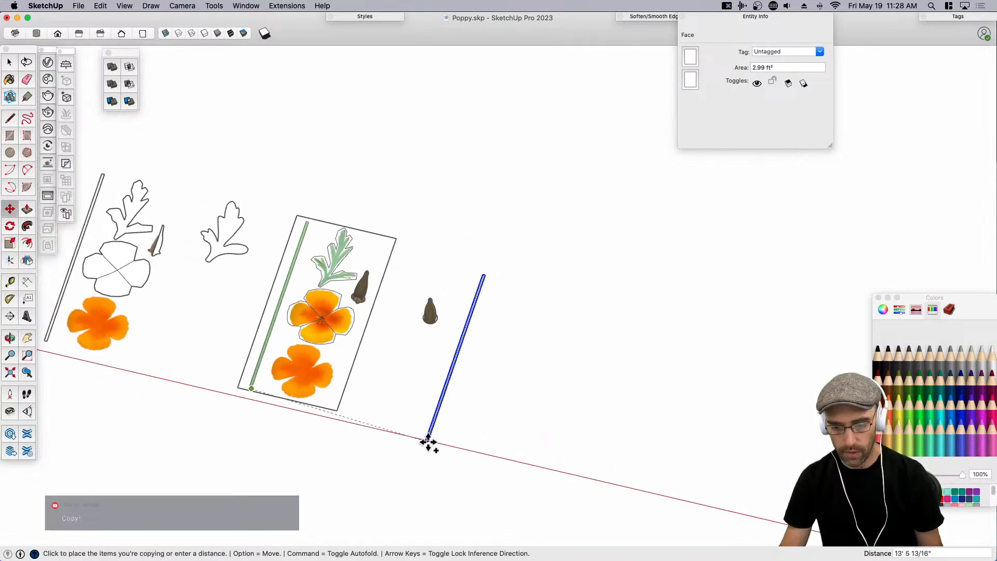
click(437, 428)
key(space)
Rotate the copied stem strip 90° about its lower end so that it stands upright.
scroll(396, 372, up, 5)
scroll(457, 369, down, 2)
click(457, 369)
shift+middle_drag(457, 369, 508, 412)
scroll(473, 379, up, 5)
click(469, 386)
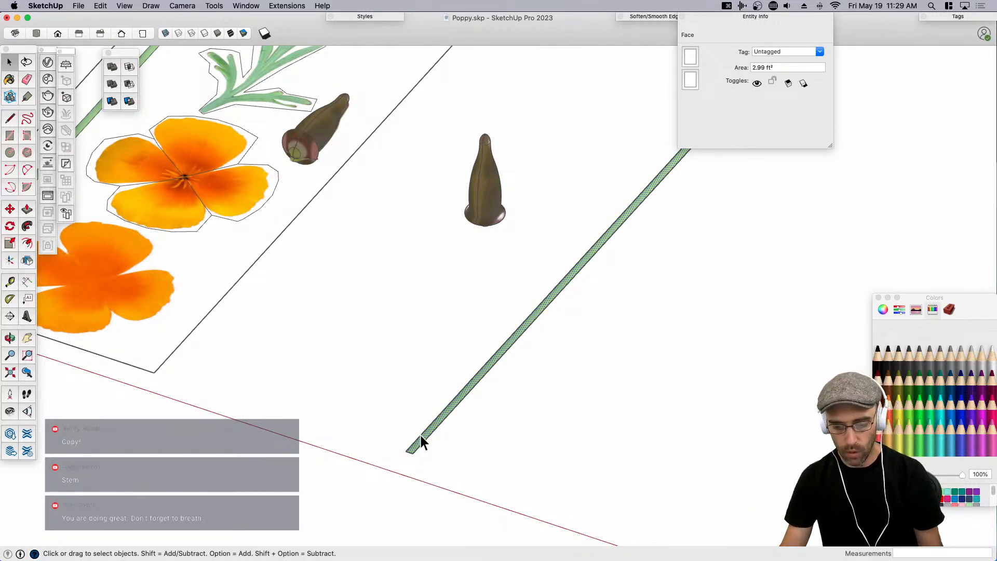
middle_drag(564, 436, 356, 411)
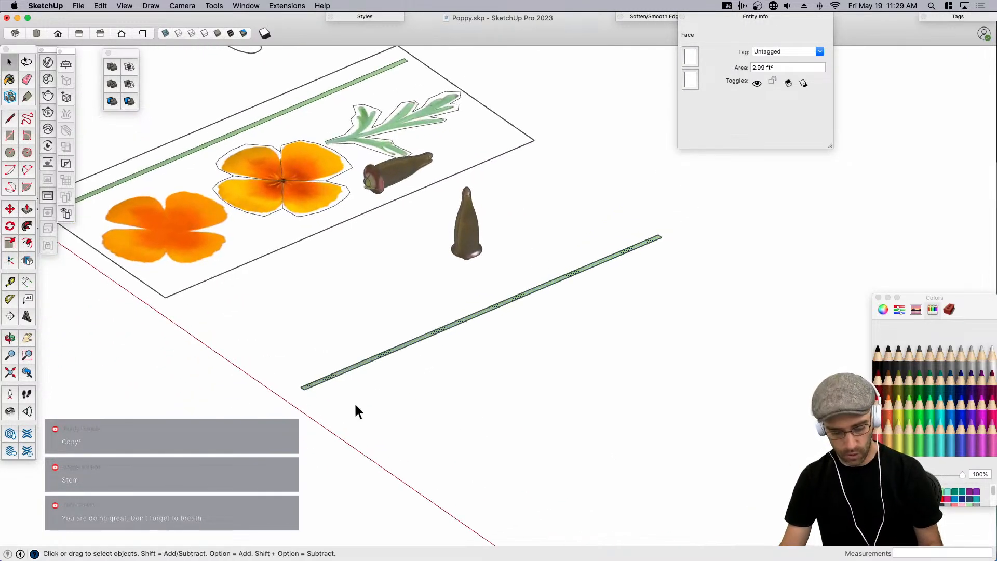
key(q)
scroll(302, 388, up, 2)
click(301, 388)
click(326, 377)
text(90)
key(Return)
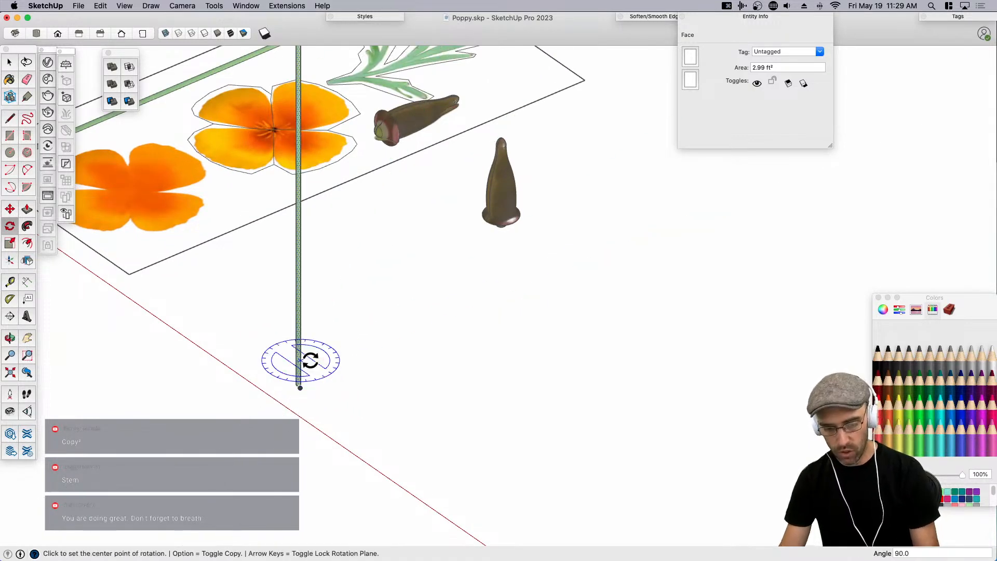
Inspect the upright stem strip beside the standing bud and clear the selection.
key(space)
scroll(451, 404, down, 3)
middle_drag(451, 404, 563, 398)
scroll(527, 231, up, 6)
scroll(522, 108, up, 5)
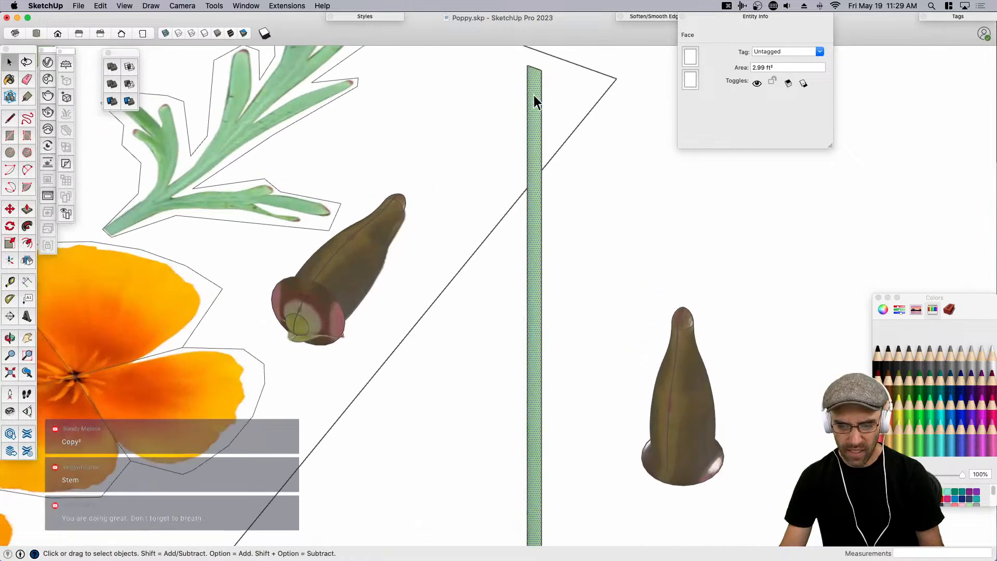
scroll(508, 208, down, 5)
middle_drag(518, 238, 526, 358)
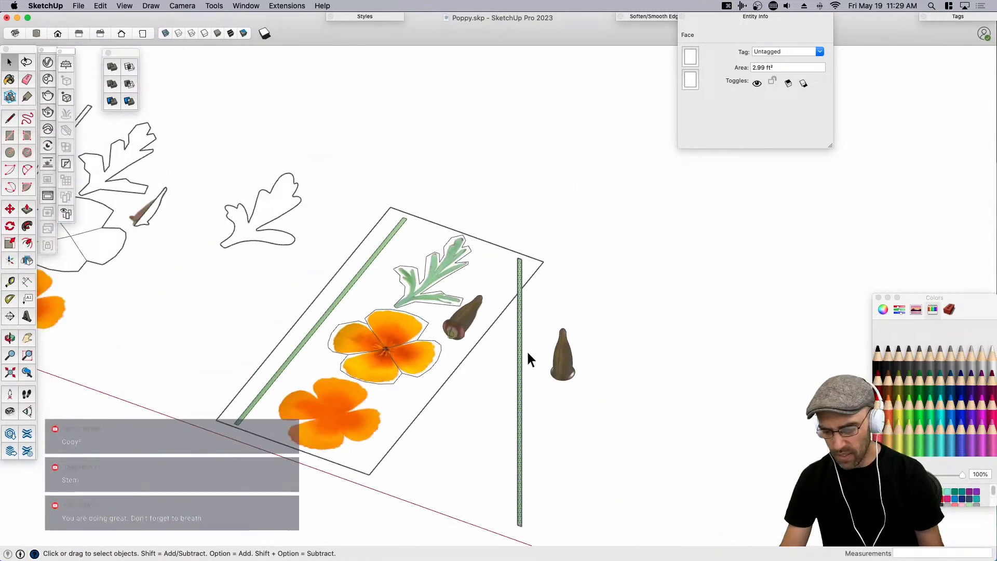
click(551, 443)
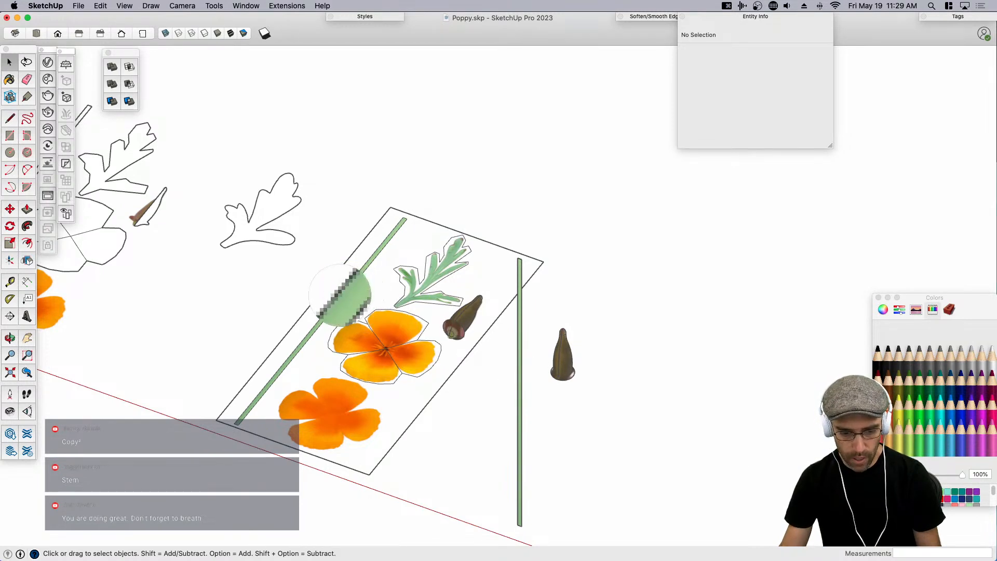
Draw a guide line from the midpoint of the upright stem strip's lower edge outward along the ground.
key(b)
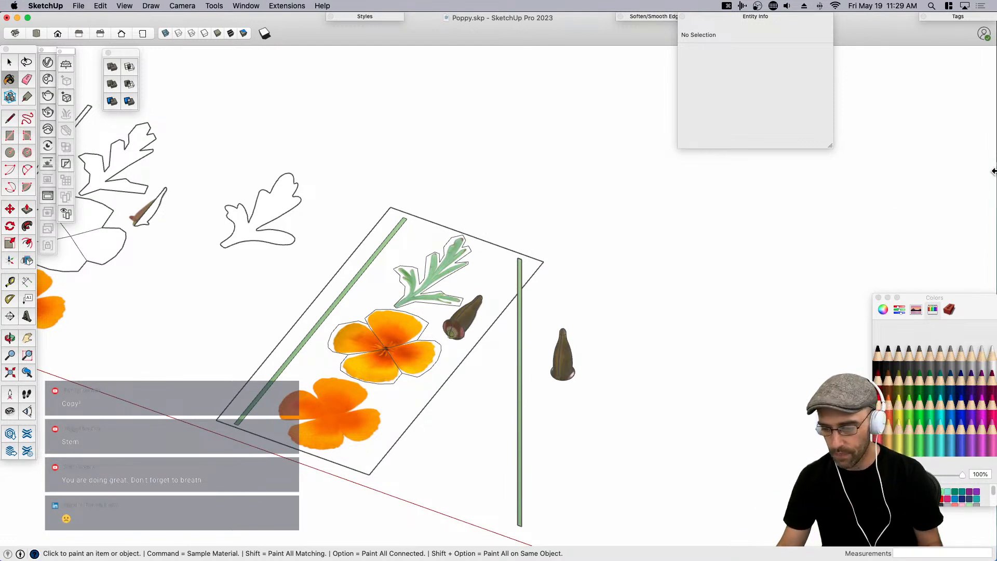
key(space)
scroll(634, 409, down, 4)
scroll(678, 406, up, 3)
mouse_move(634, 408)
middle_down()
mouse_move(616, 432)
mouse_move(652, 404)
middle_up()
scroll(677, 406, down, 3)
scroll(651, 404, up, 5)
scroll(606, 459, up, 5)
key(l)
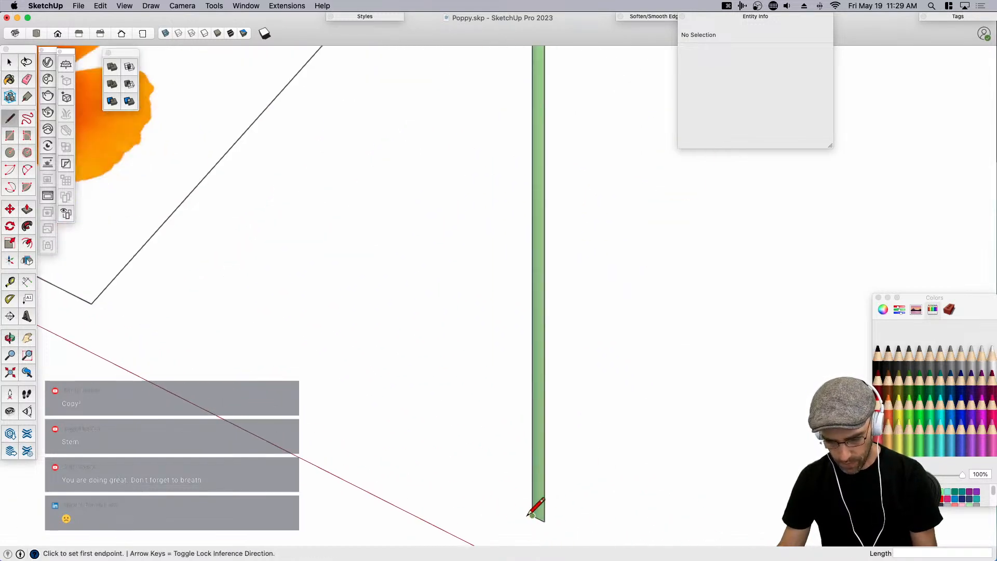
scroll(540, 516, up, 3)
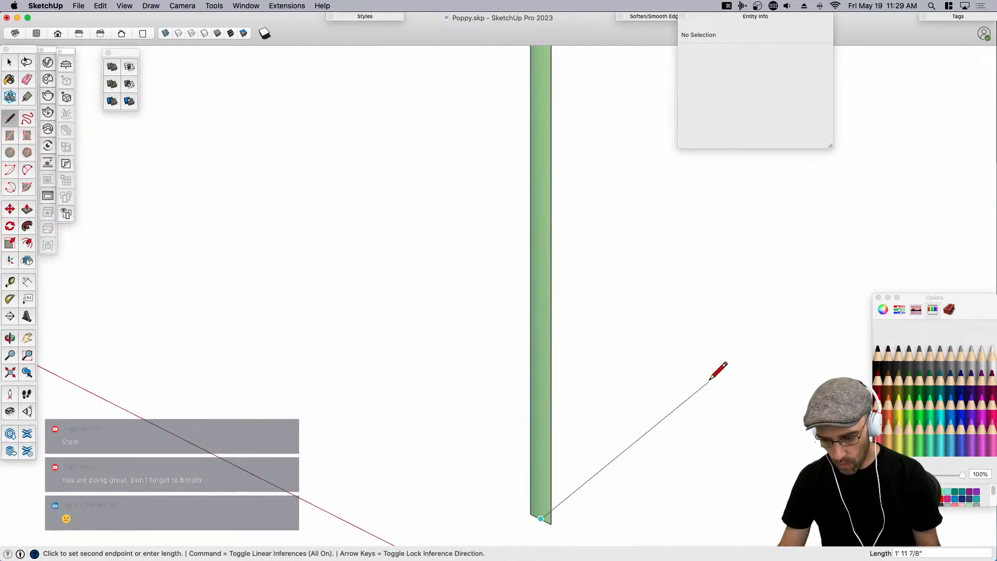
scroll(733, 337, down, 3)
click(614, 468)
key(space)
Draw a six-sided circle centred on the guide line's free end, with its radius aligned to the stem strip's lower corner.
scroll(613, 469, up, 2)
key(c)
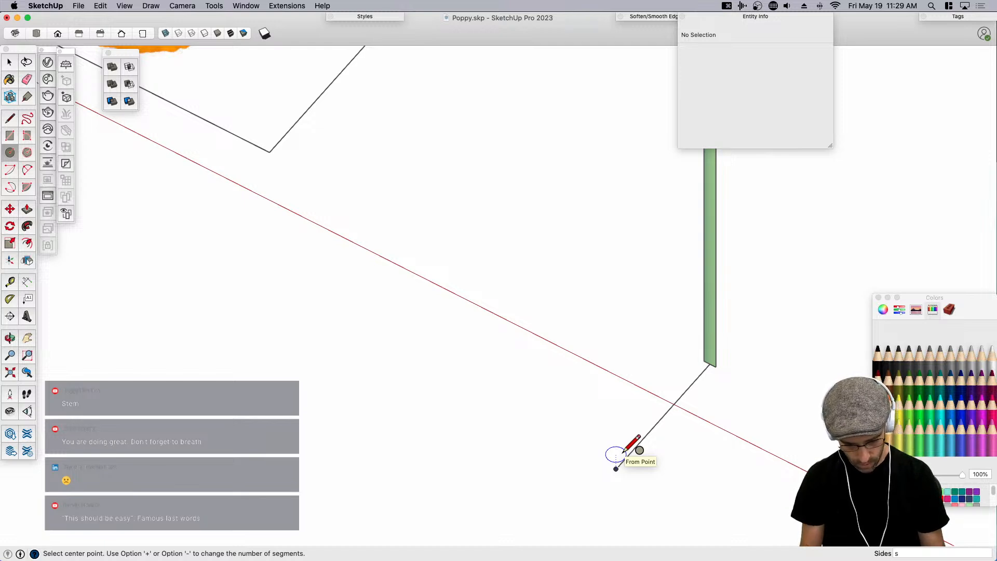
scroll(636, 478, up, 2)
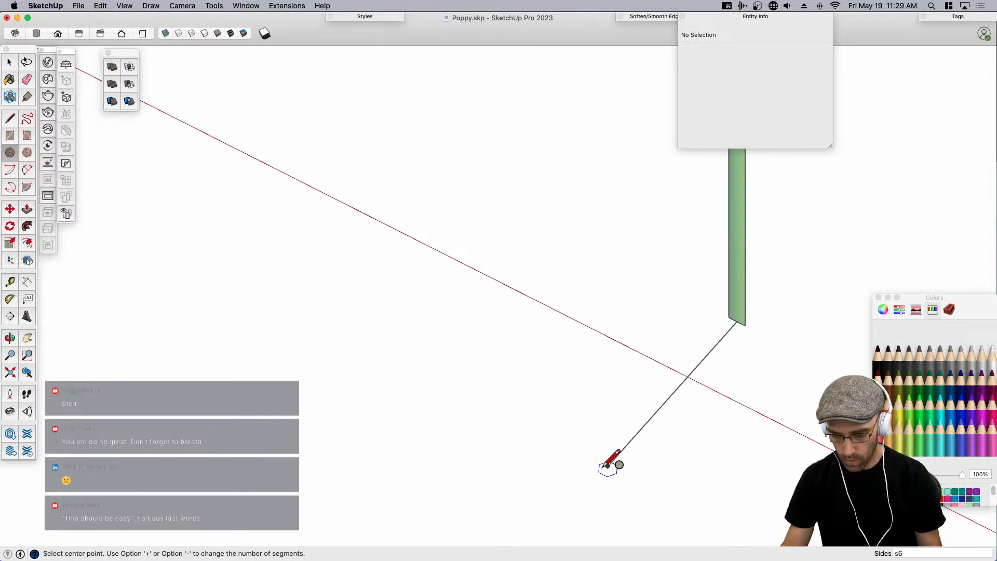
click(609, 466)
scroll(647, 470, up, 2)
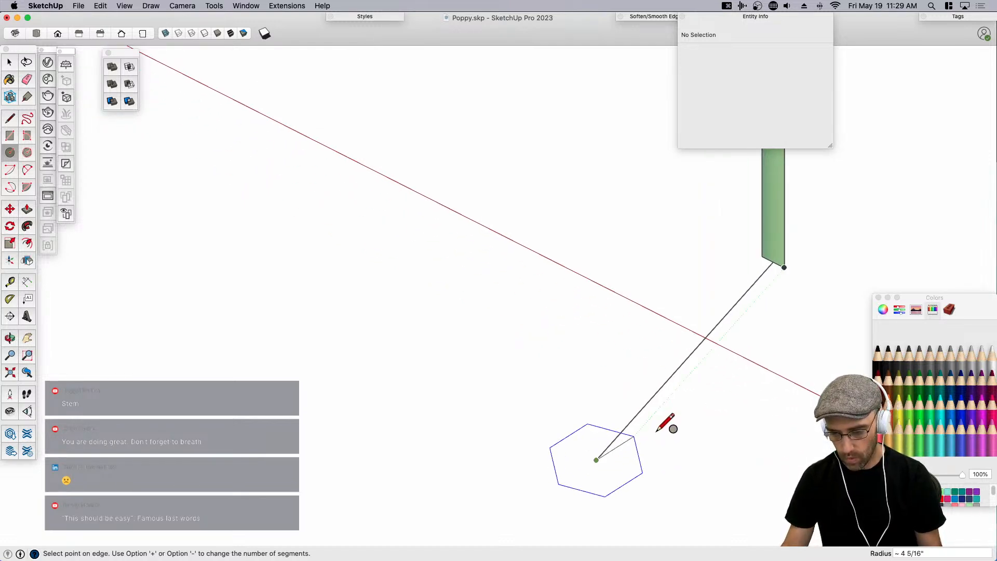
click(784, 268)
Erase the guide line between the hexagon and the stem strip.
key(r)
click(597, 459)
key(e)
scroll(623, 430, down, 1)
click(623, 431)
Extrude the hexagon upward into a short prism in front of the stem strip.
scroll(633, 437, down, 5)
key(space)
key(p)
click(623, 444)
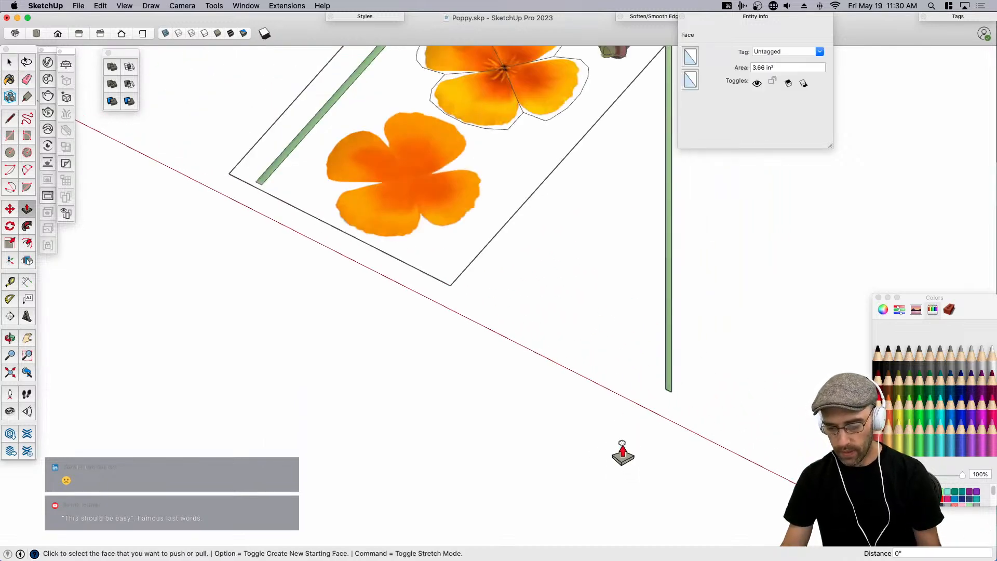
click(629, 326)
scroll(588, 327, down, 2)
middle_drag(591, 345, 548, 403)
scroll(586, 367, up, 3)
Extend the hexagonal prism's upper face by 10' 2 1/2" to match the top of the stem strip.
key(space)
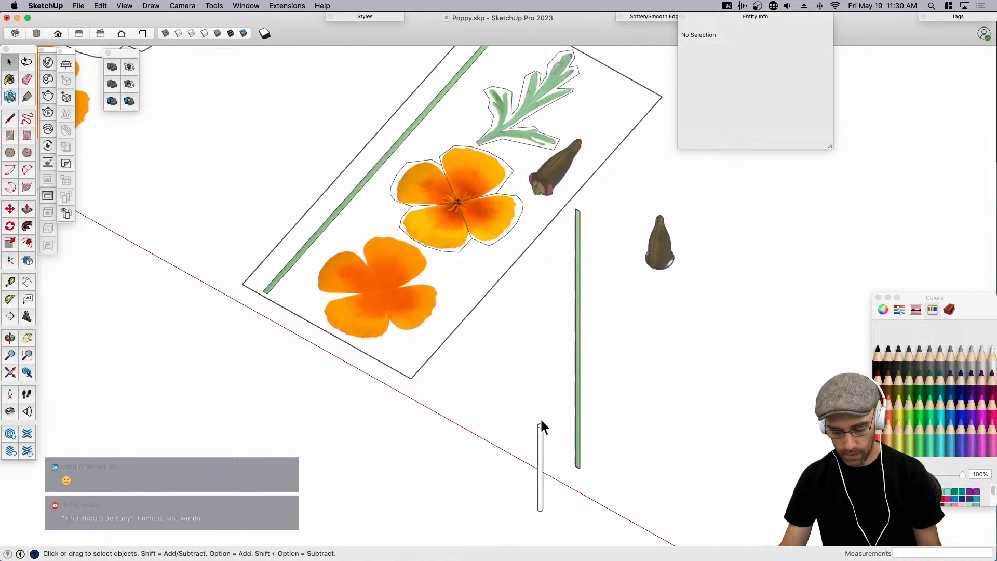
scroll(541, 424, up, 2)
key(p)
click(541, 425)
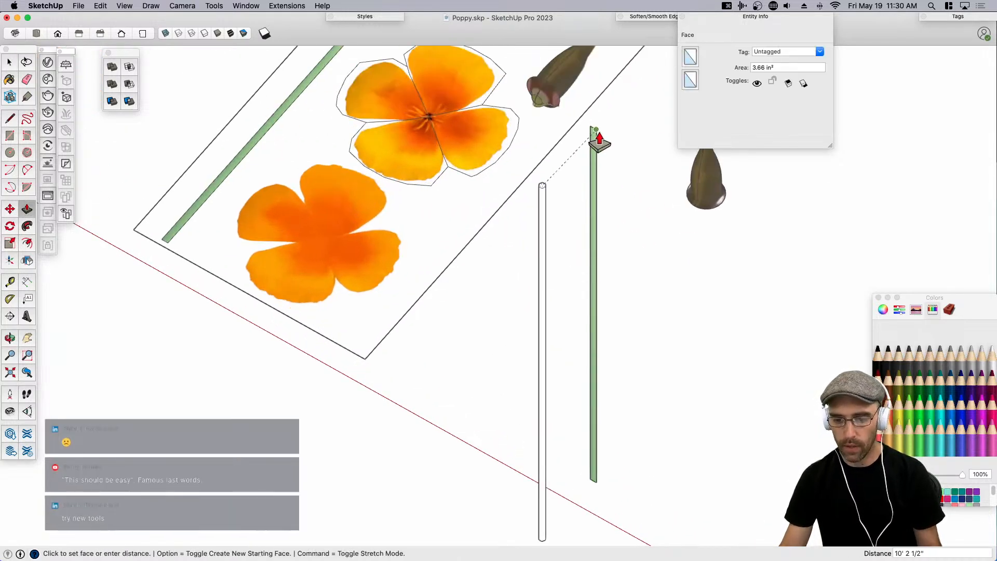
click(598, 136)
key(space)
Select the whole hexagonal prism and try to paint it with the texture sampled from the stem strip.
scroll(535, 265, down, 3)
triple_click(531, 413)
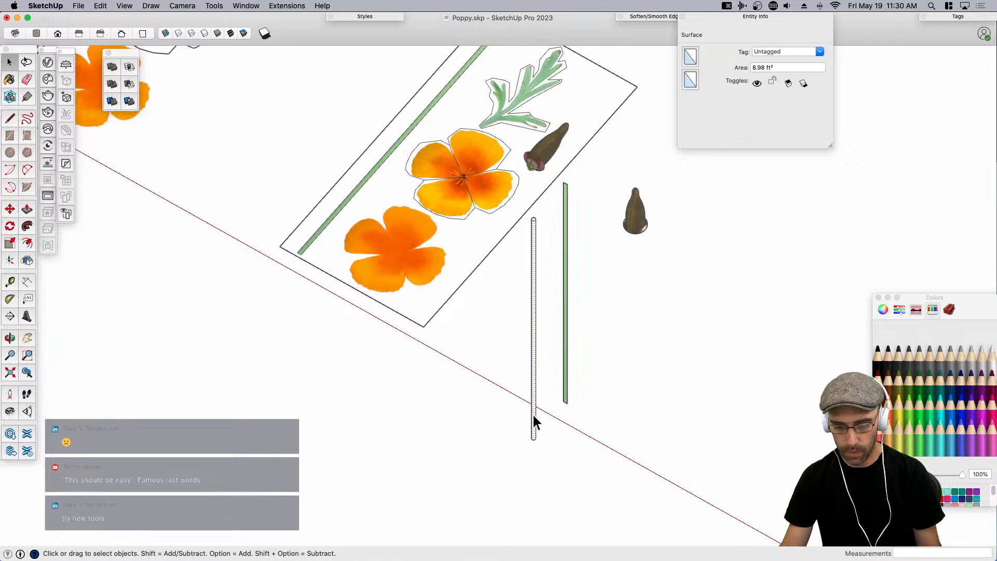
key(b)
scroll(561, 396, up, 2)
key(super)
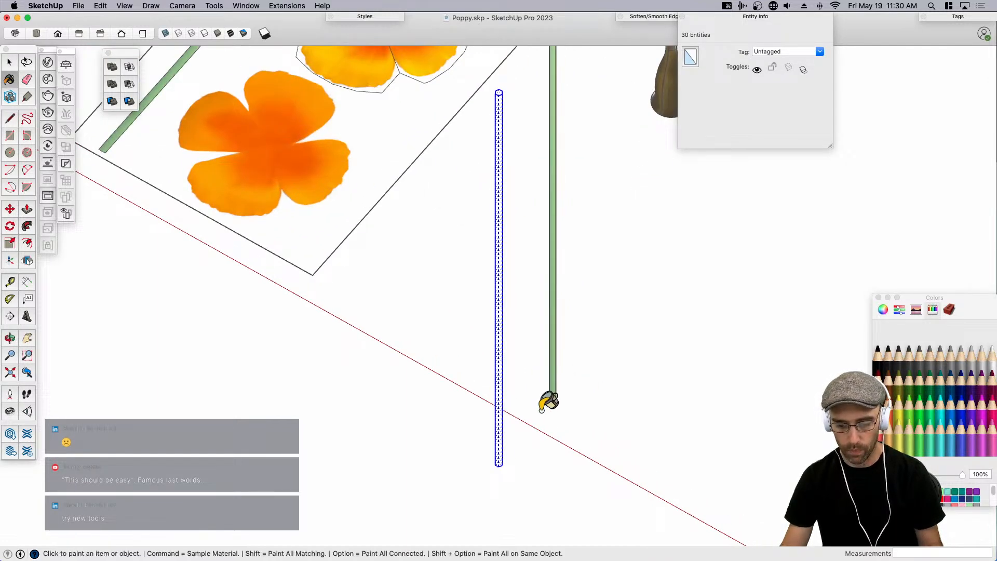
scroll(542, 411, up, 2)
key(space)
Toggle the Projected texture setting on the stem strip's face and apply its sampled texture to the hexagonal prism.
right_click(569, 384)
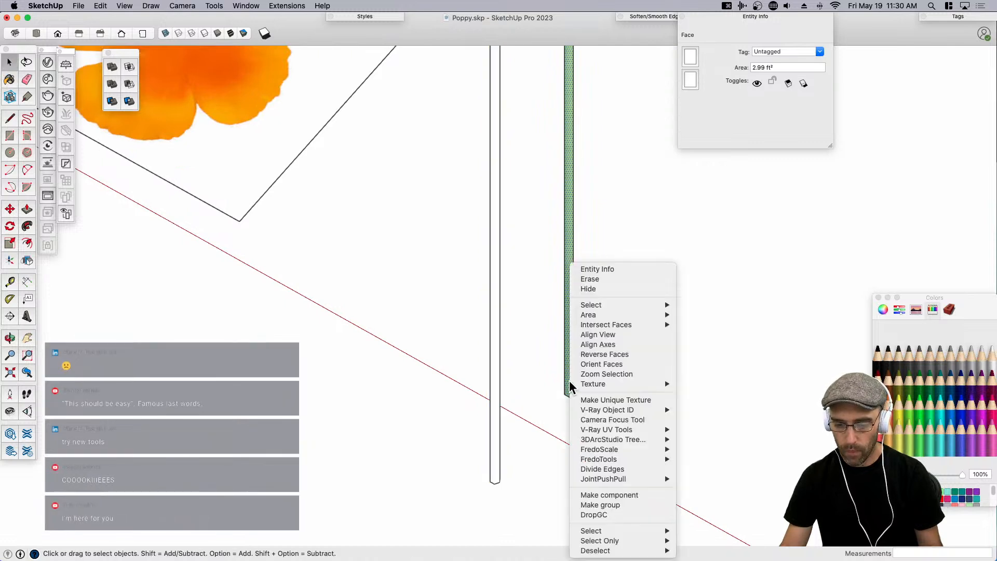
mouse_move(612, 383)
click(696, 410)
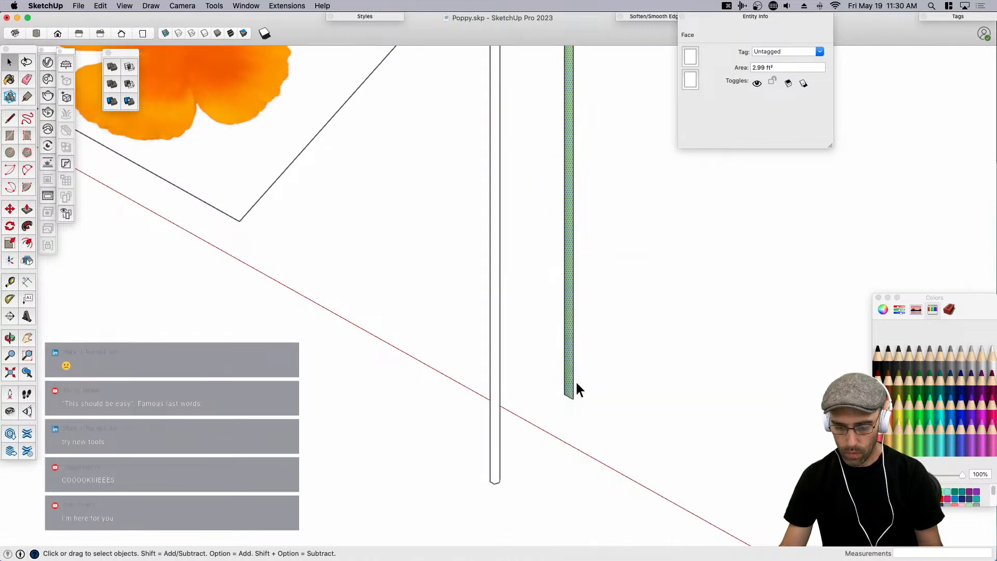
key(b)
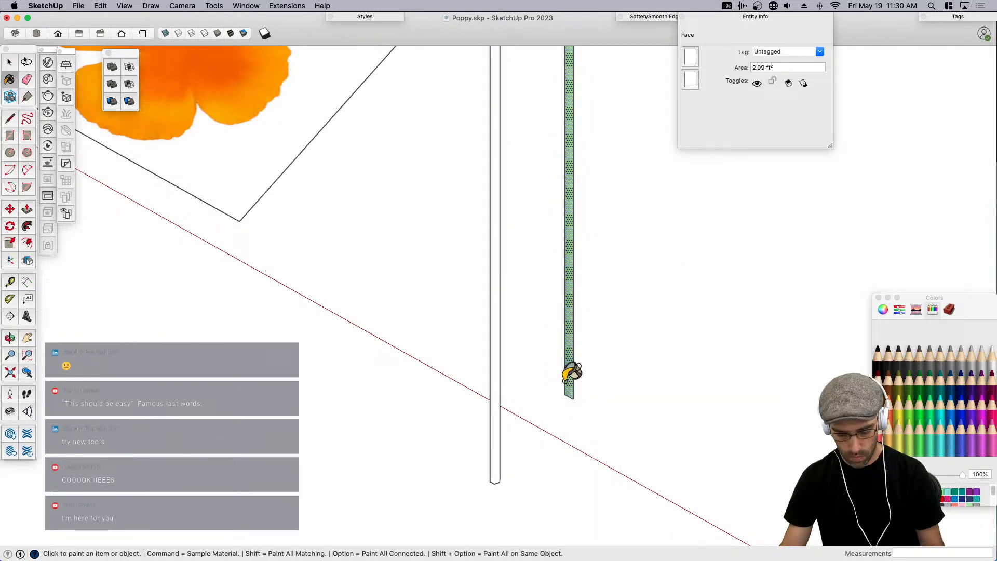
key(space)
scroll(490, 426, up, 3)
Reset the texture position on a single side face of the hexagonal prism.
click(497, 427)
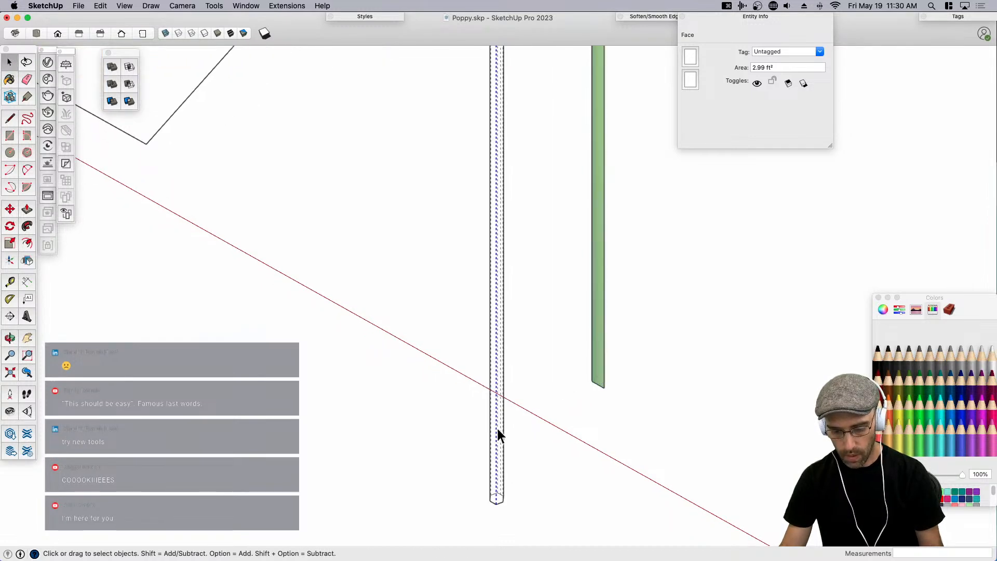
scroll(493, 428, up, 2)
click(492, 428)
right_click(491, 427)
mouse_move(563, 384)
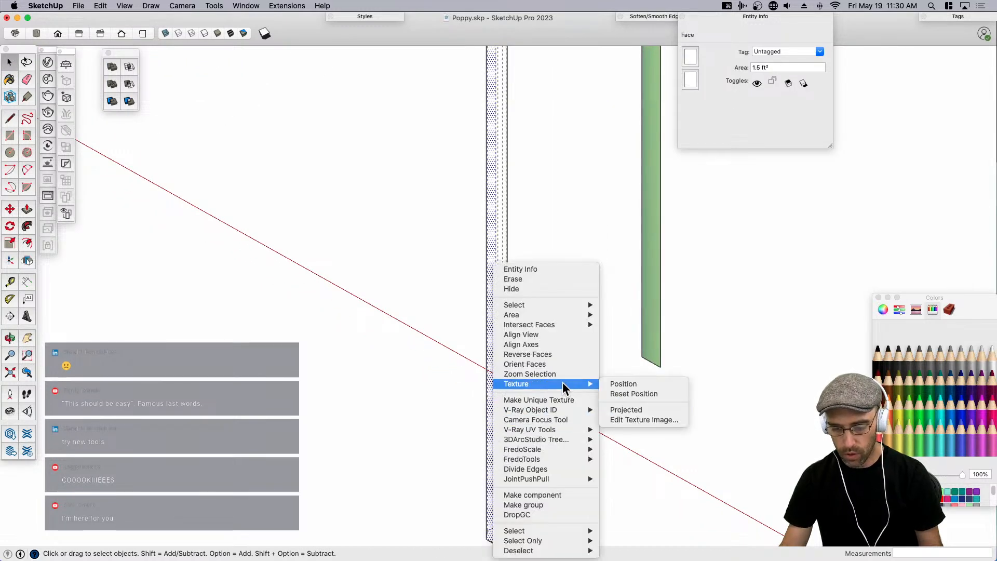
click(641, 394)
right_click(491, 388)
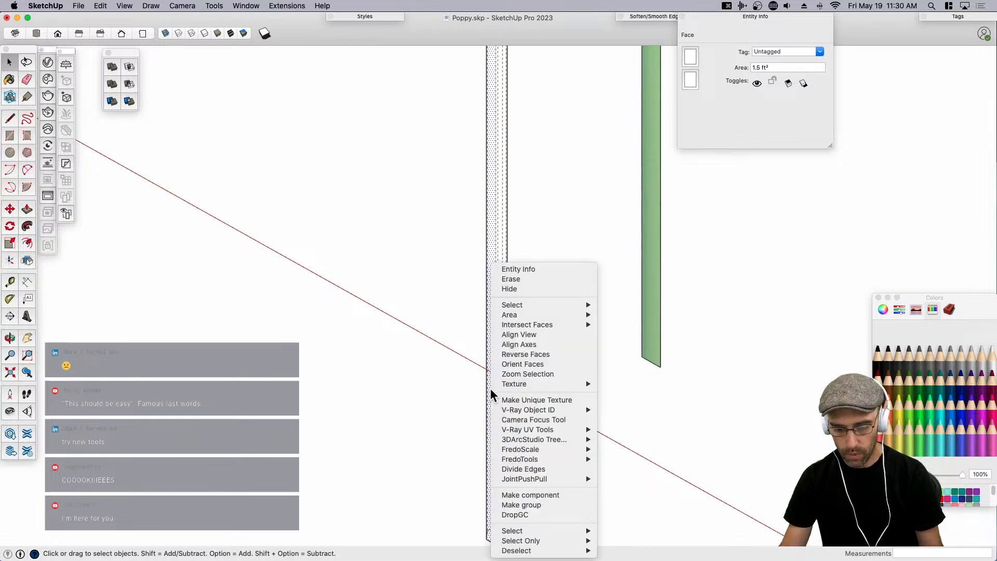
Reposition the poppy texture on the stem's side face so the green stem image covers it.
click(633, 384)
scroll(563, 329, down, 3)
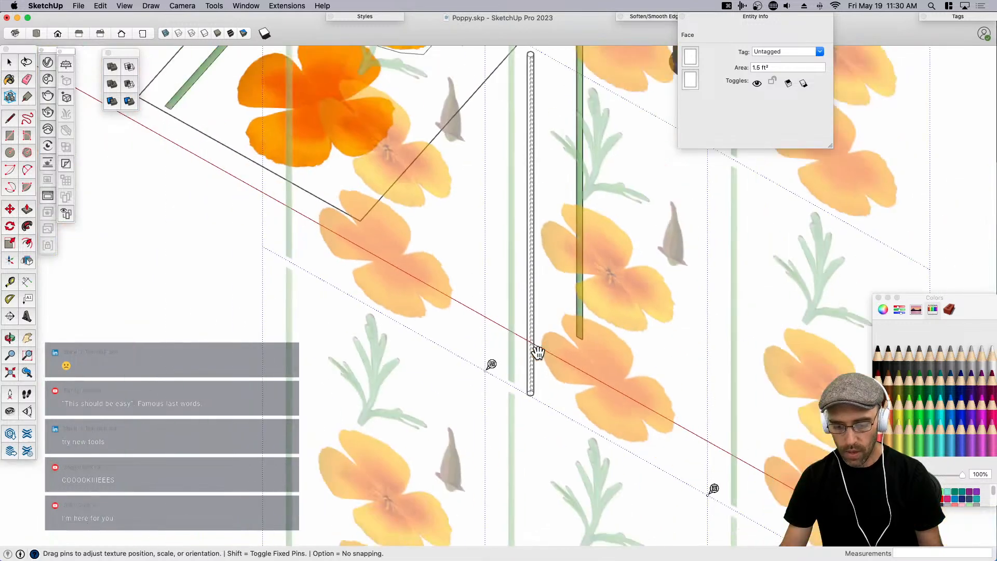
scroll(513, 376, up, 3)
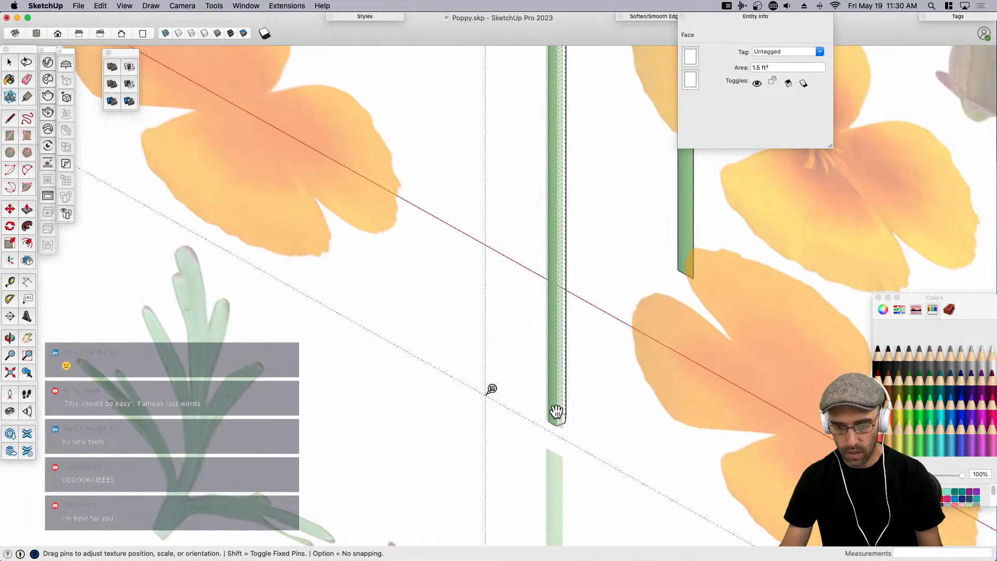
scroll(544, 430, down, 3)
scroll(544, 427, up, 5)
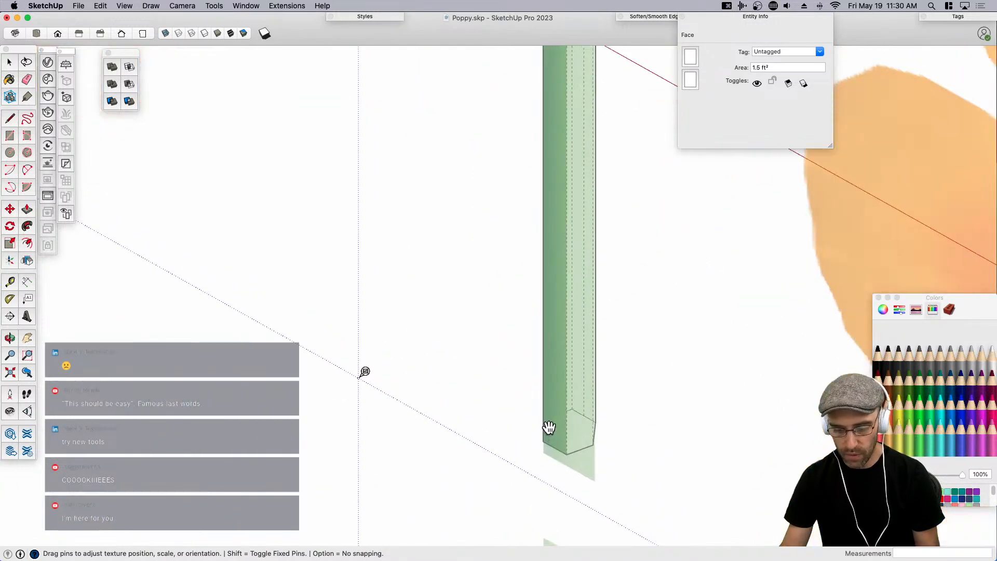
key(Return)
Sample the positioned stem texture and paint it onto the adjacent side face of the stem.
key(b)
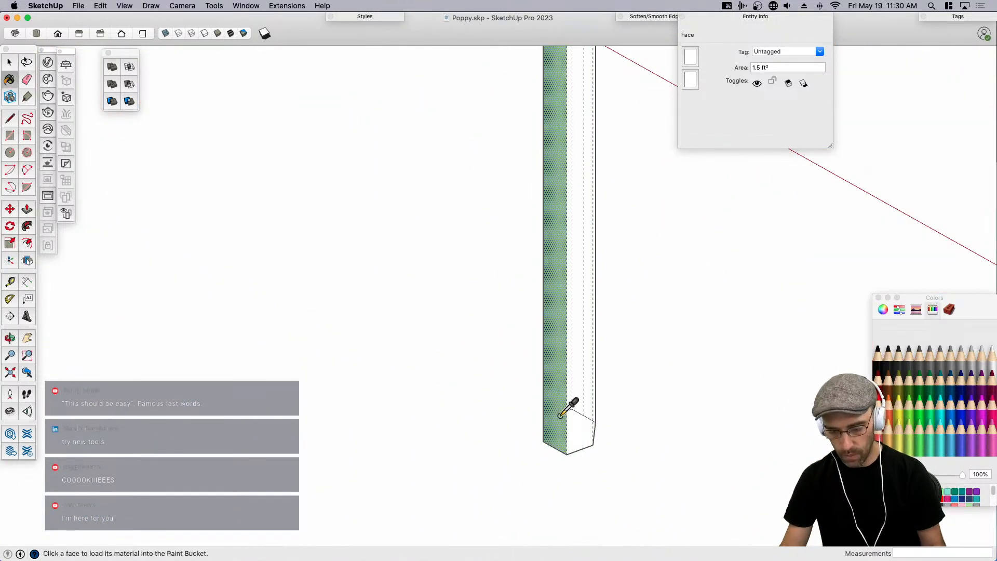
click(581, 424)
middle_drag(633, 420, 521, 435)
key(space)
right_click(520, 455)
click(494, 413)
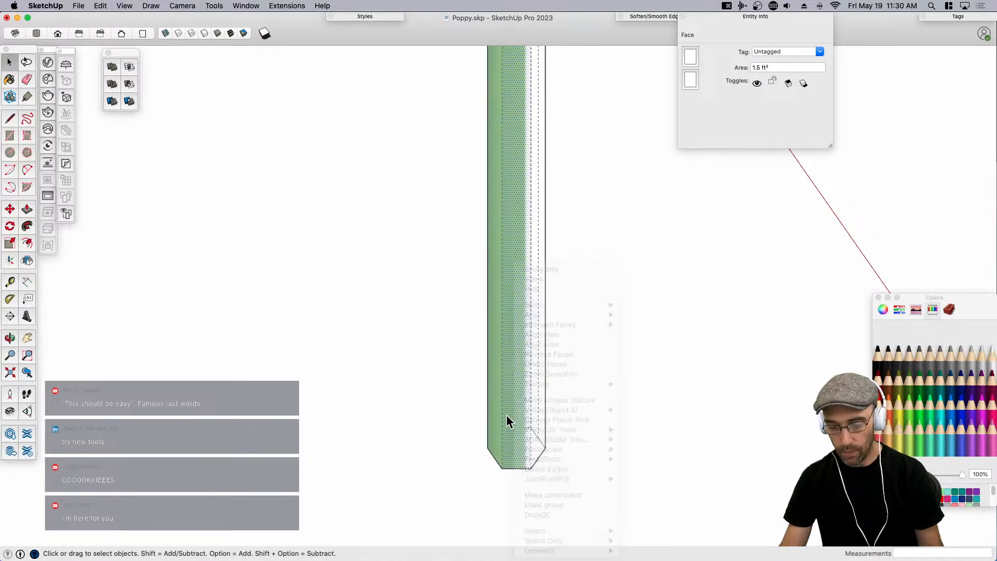
key(e)
mouse_move(520, 468)
mouse_down()
mouse_move(525, 417)
mouse_move(535, 422)
mouse_up()
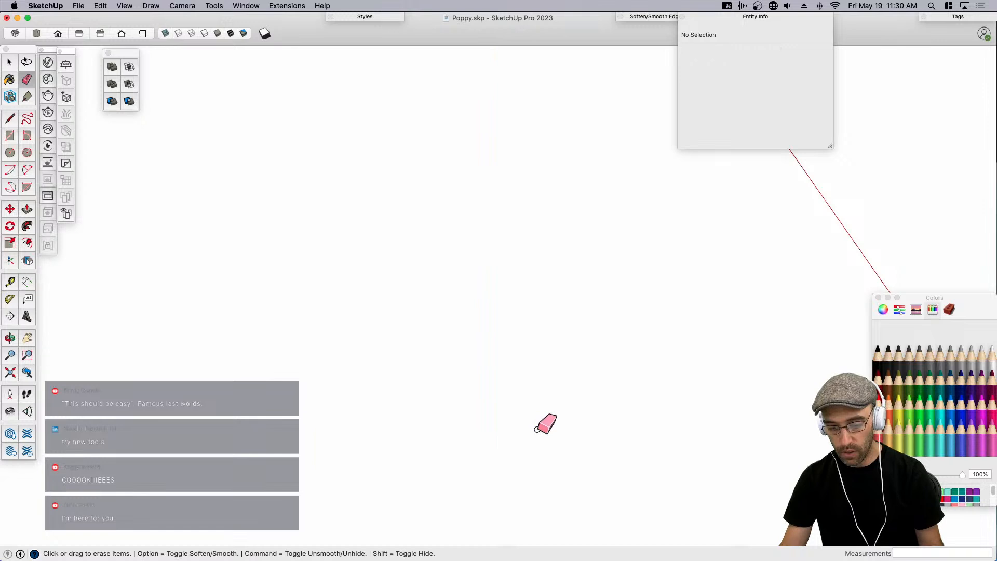
key(super+z)
Erase the stem's other side faces and edges, keeping one textured side face and the hexagonal ends.
key(Delete)
drag(528, 411, 548, 420)
scroll(545, 429, down, 2)
key(space)
middle_drag(461, 439, 641, 374)
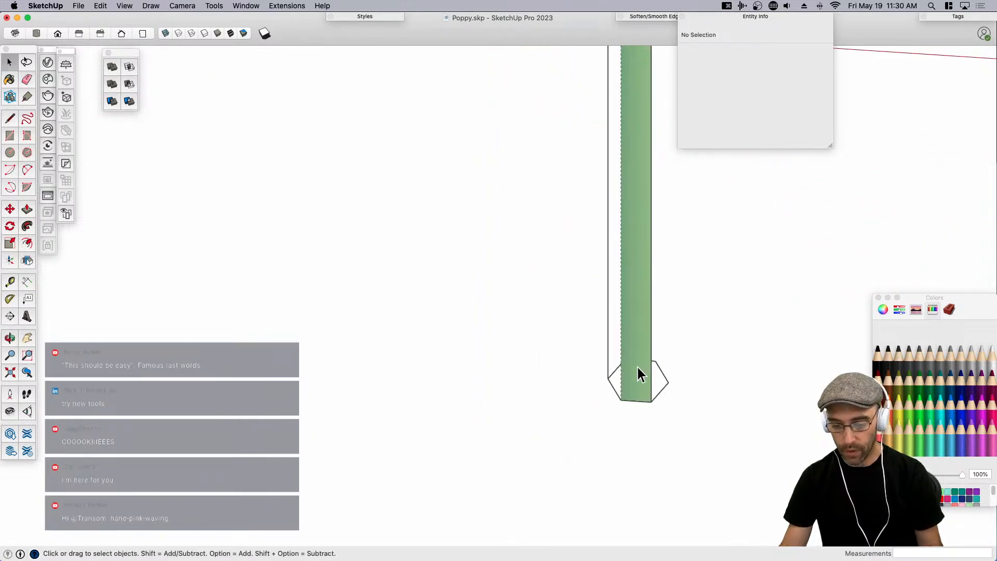
click(629, 366)
key(e)
drag(614, 343, 596, 364)
key(space)
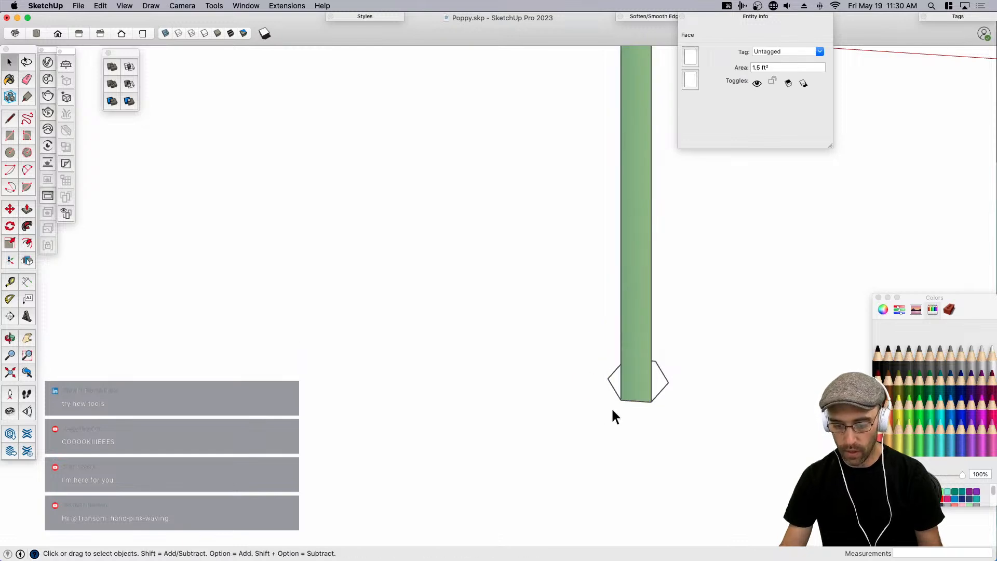
click(558, 439)
Draw a diagonal line across the stem's hexagonal end to provide a centre reference.
scroll(545, 442, down, 5)
key(h)
drag(588, 433, 550, 457)
key(space)
scroll(554, 443, up, 2)
click(553, 443)
key(q)
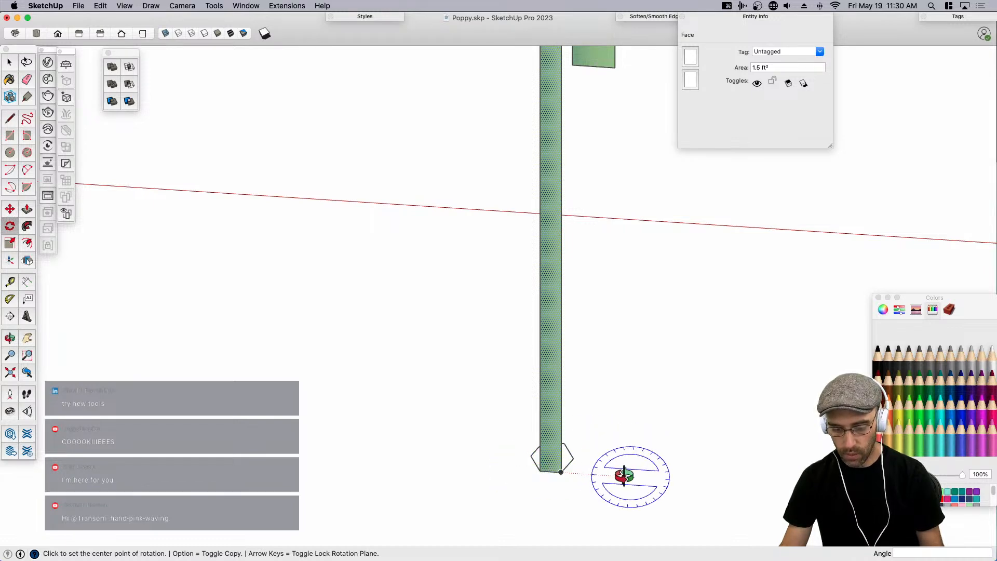
middle_drag(639, 460, 323, 436)
key(space)
key(l)
middle_drag(420, 426, 339, 378)
click(335, 376)
key(space)
Rotate copies of the textured side face around the hexagon's centre to rebuild all sides of the stem.
scroll(312, 387, up, 3)
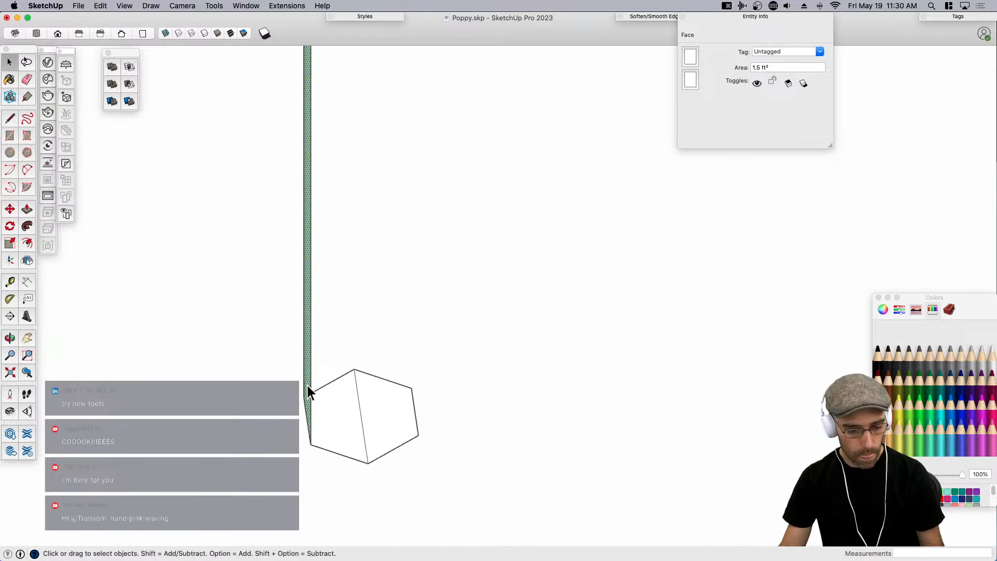
key(q)
click(361, 416)
click(310, 443)
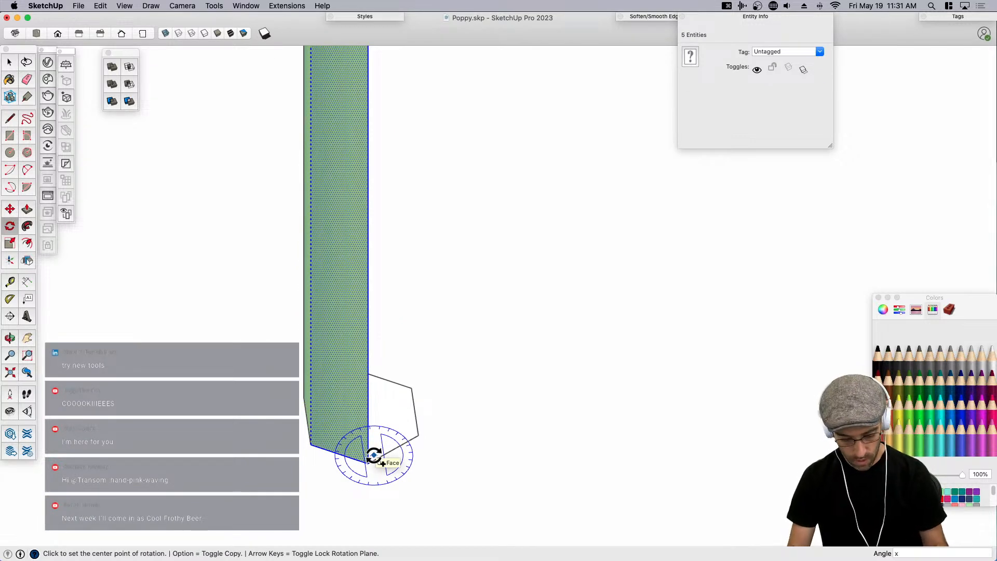
key(space)
scroll(438, 365, down, 5)
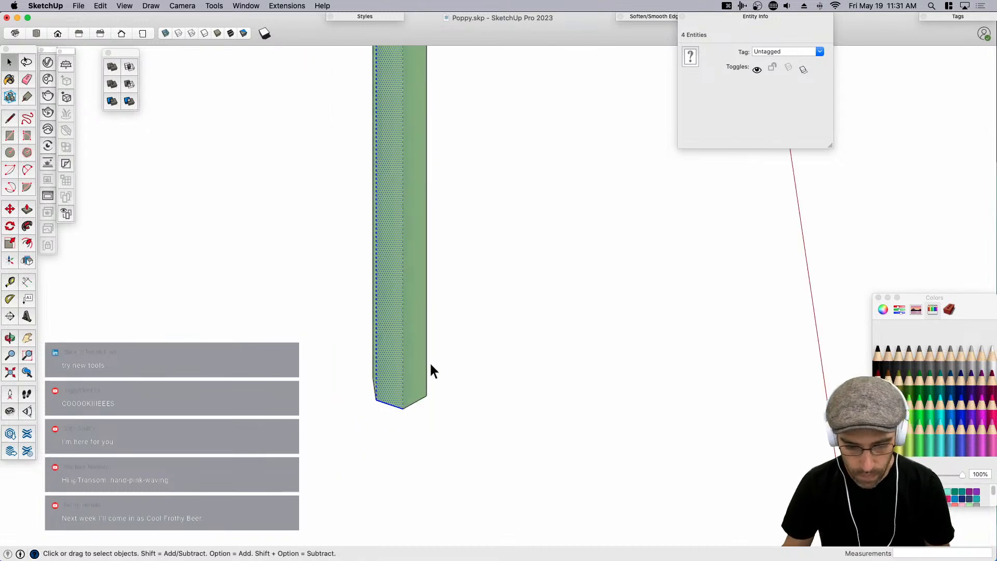
middle_drag(390, 410, 497, 376)
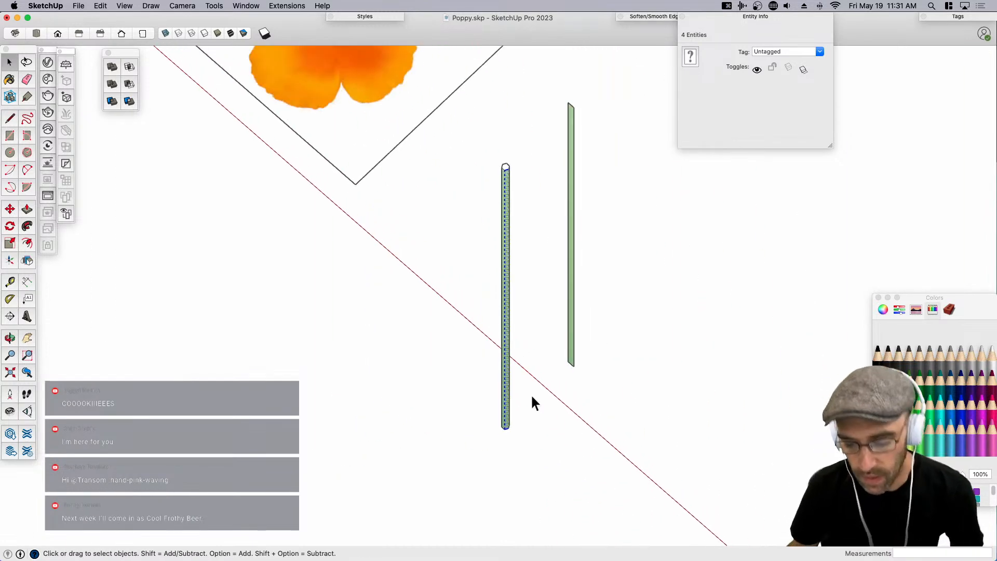
click(516, 357)
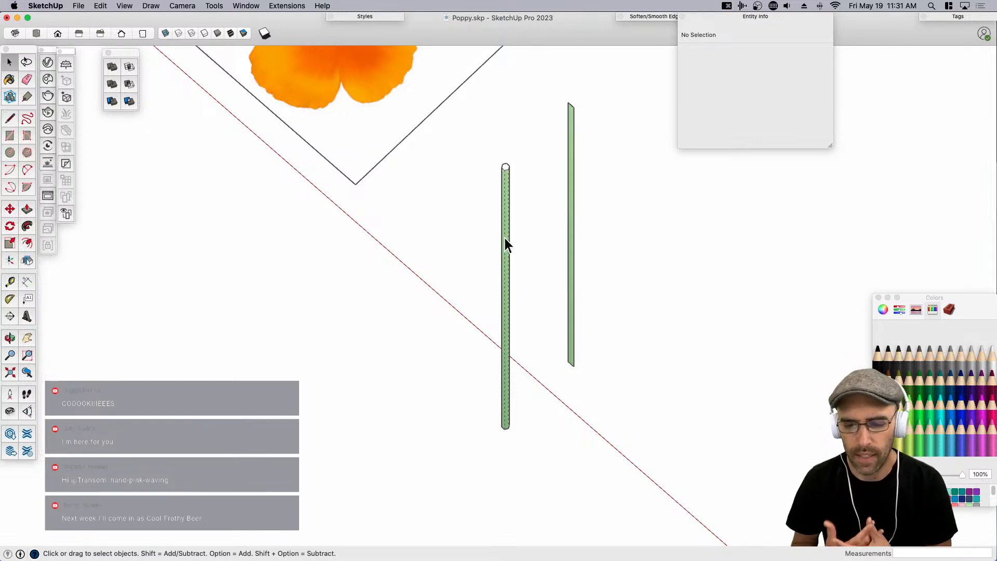
middle_drag(498, 249, 501, 282)
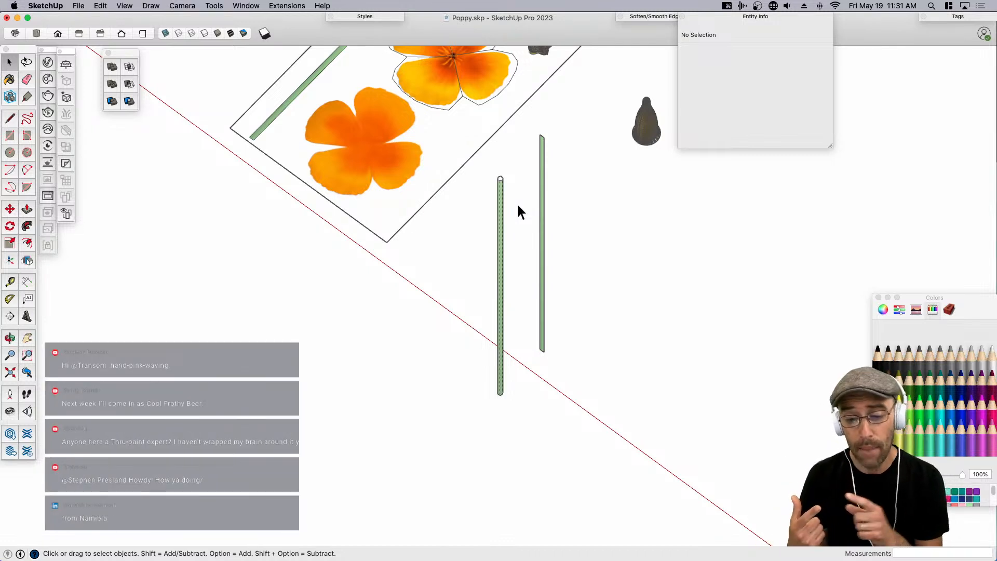
Examine the flat poppy cut-outs and the seed pod from directly above.
key(super+1)
scroll(549, 263, down, 4)
shift+middle_drag(454, 274, 603, 309)
key(space)
scroll(248, 159, up, 5)
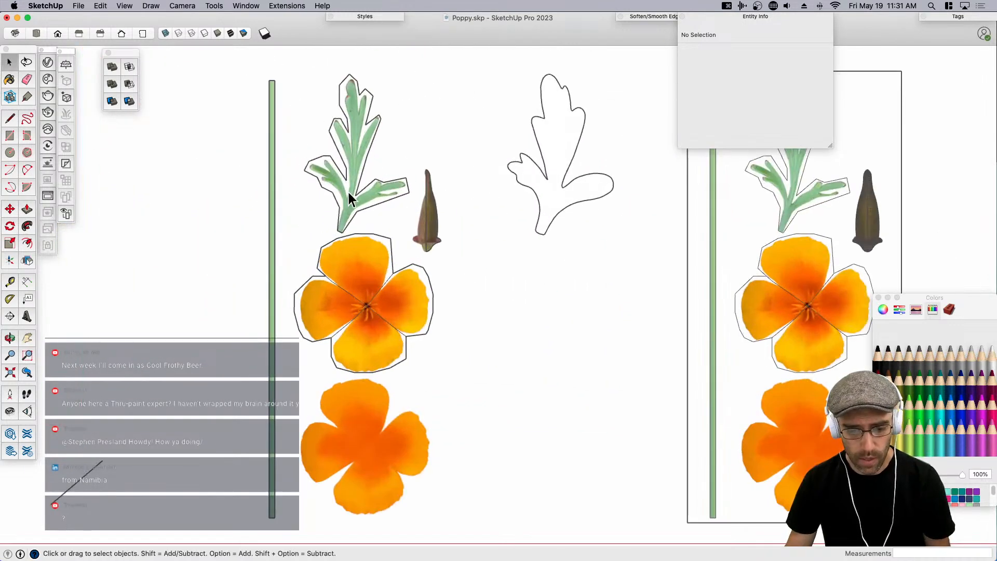
click(574, 193)
scroll(400, 182, down, 3)
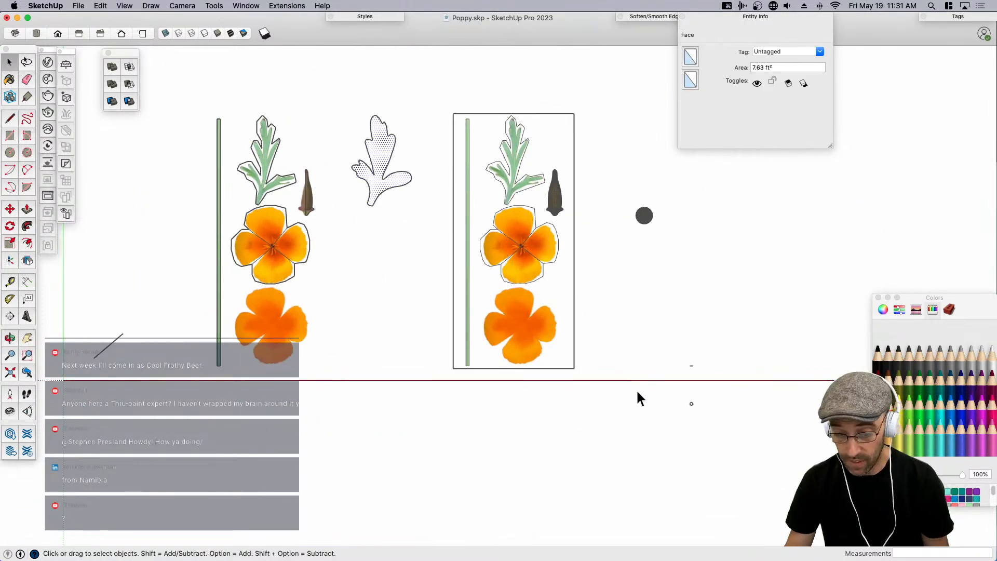
scroll(594, 218, up, 5)
scroll(541, 200, up, 3)
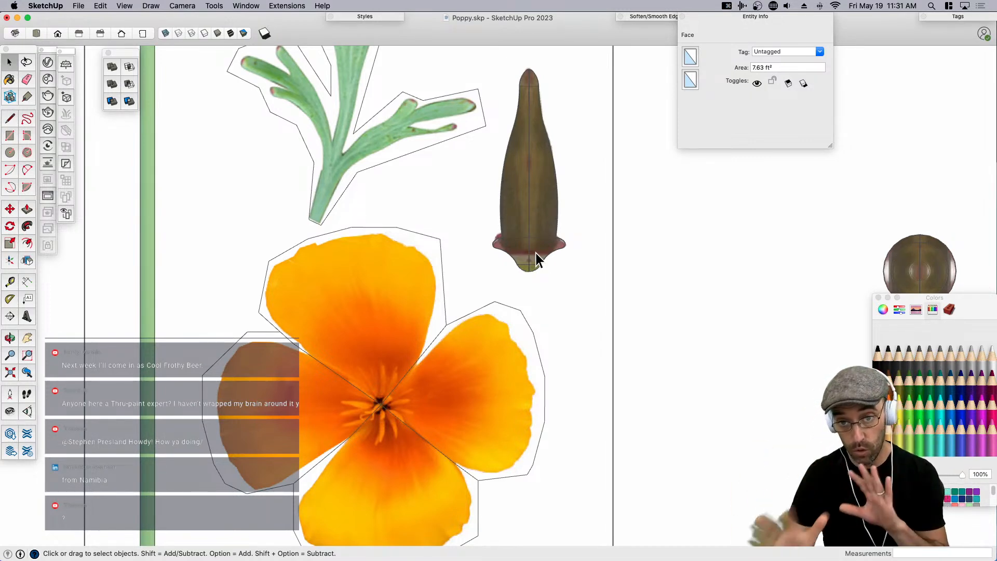
Clear the selection, close the Colors window and collapse Entity Info.
click(879, 297)
click(770, 321)
shift+middle_drag(770, 321, 545, 301)
scroll(545, 301, down, 2)
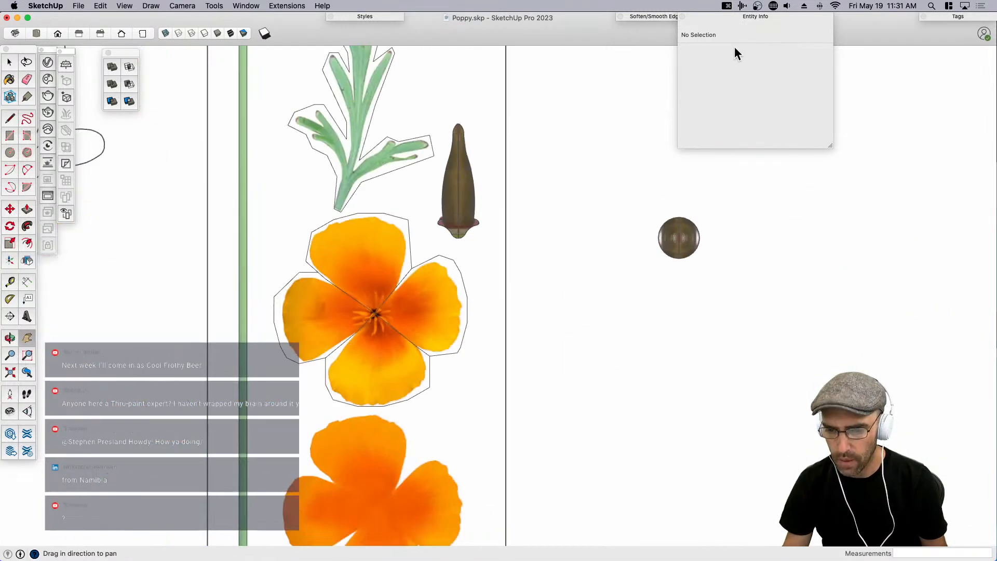
click(748, 21)
Examine the rebuilt hexagonal stem alongside the flat stem and the poppy texture sheet.
middle_drag(519, 249, 538, 421)
scroll(535, 442, up, 3)
click(532, 461)
scroll(533, 459, down, 4)
scroll(538, 456, up, 5)
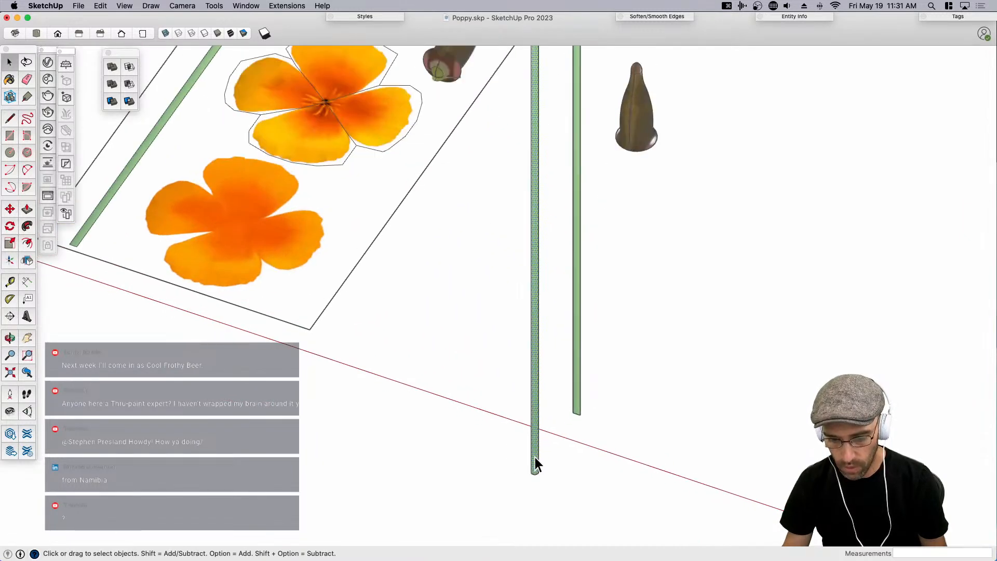
scroll(484, 328, down, 6)
click(486, 338)
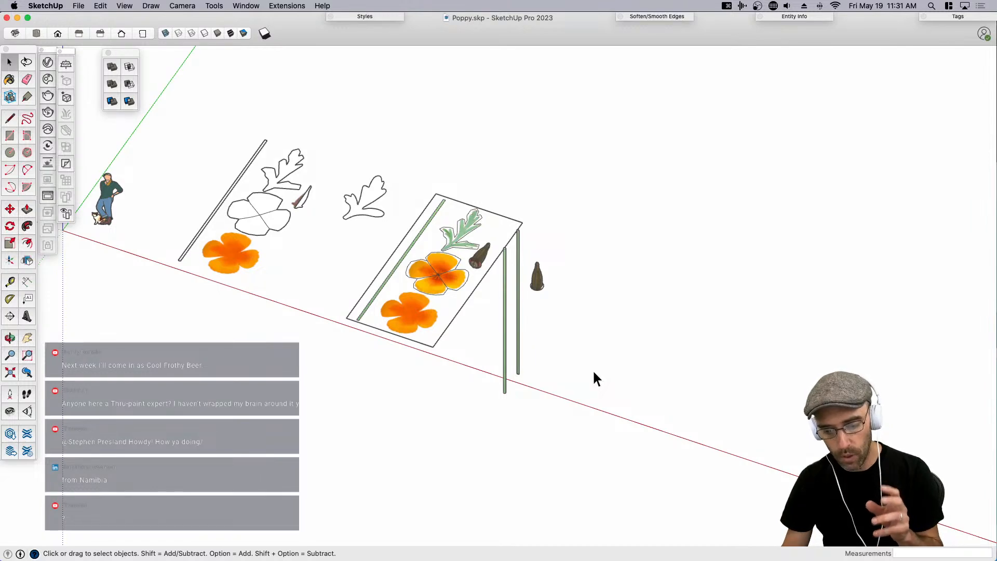
Copy the textured leaf cut-out from the poppy sheet to the open space beside the upright stems, about 15' 6" away.
scroll(431, 305, up, 2)
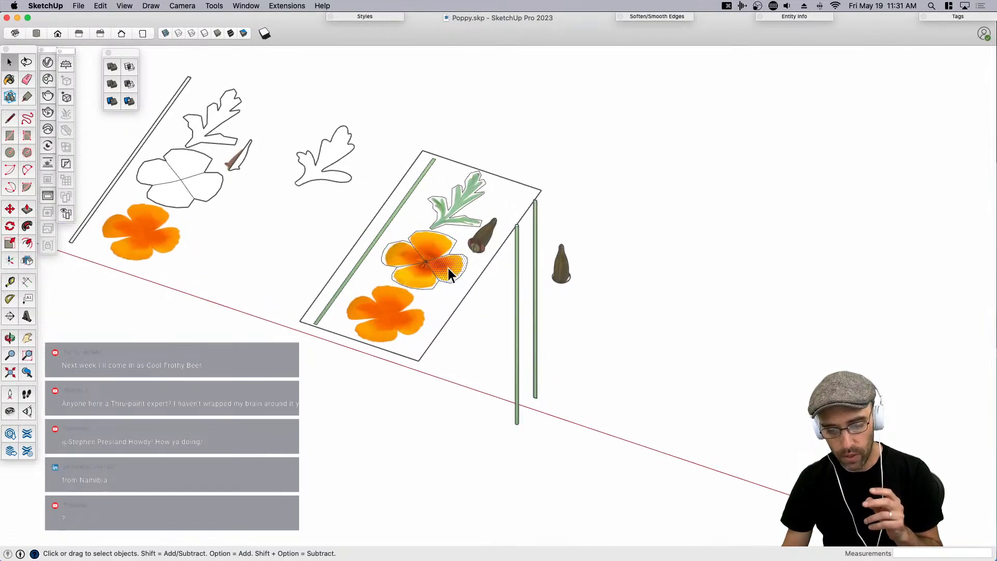
scroll(441, 228, up, 2)
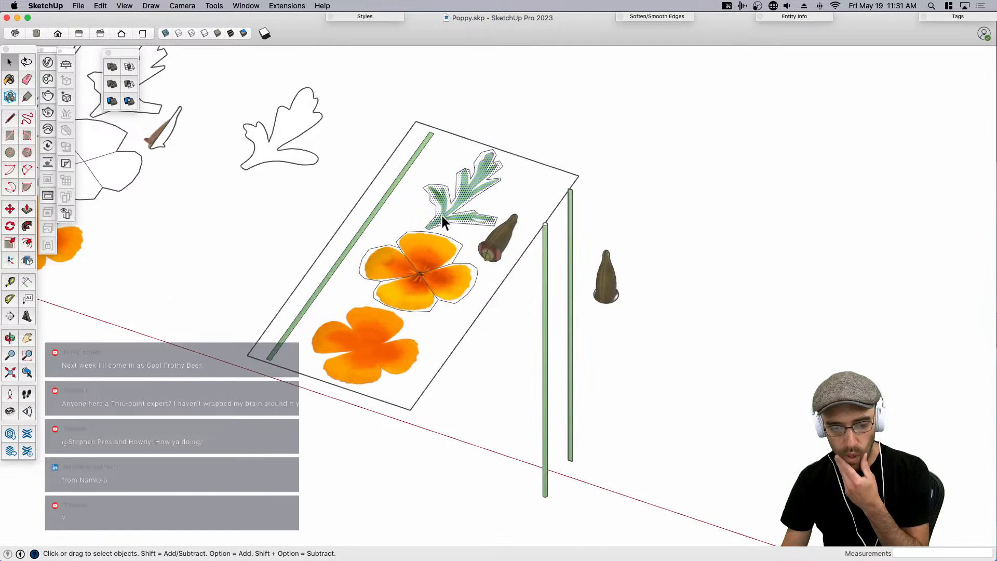
scroll(447, 214, up, 2)
key(m)
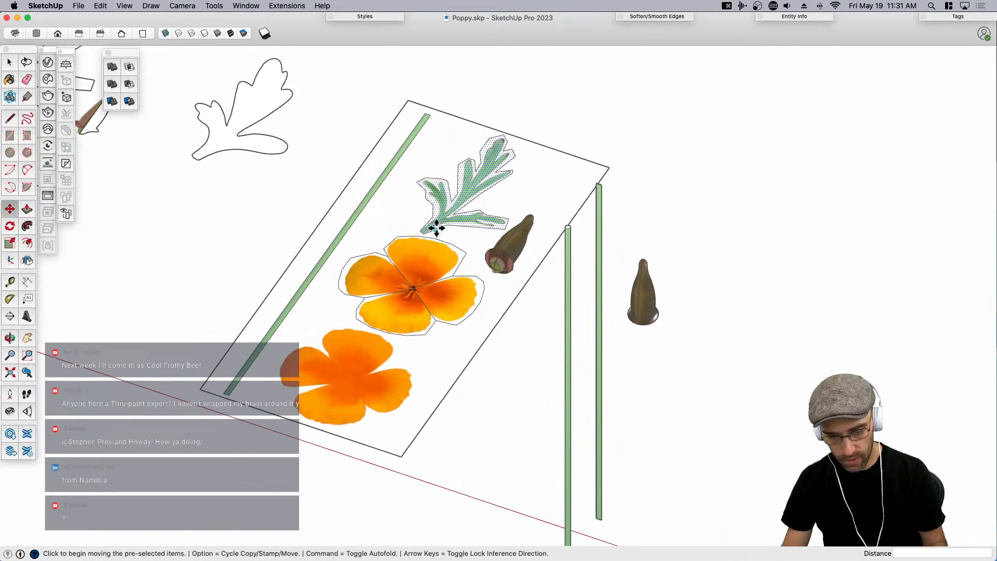
key(alt)
click(424, 233)
scroll(572, 416, down, 3)
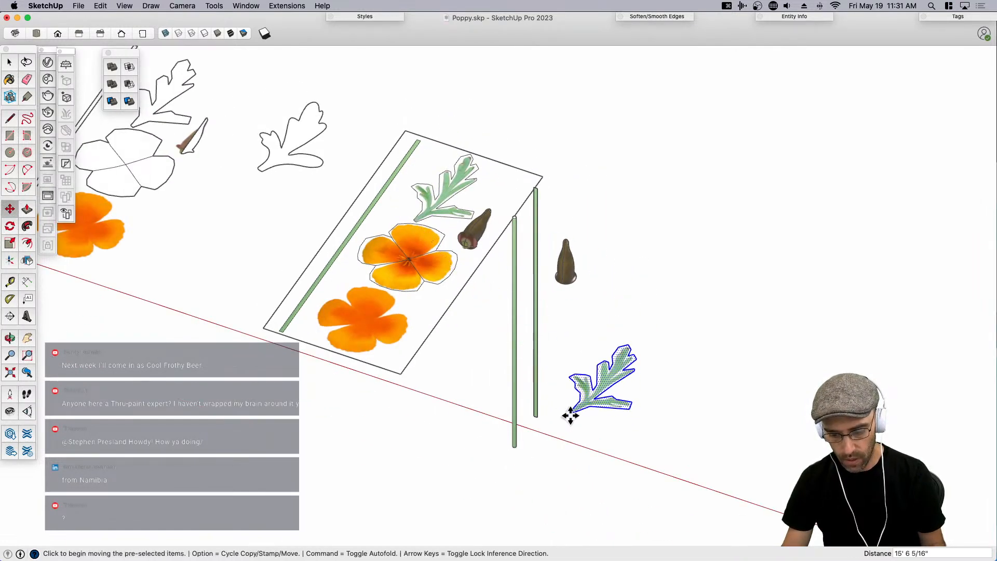
click(572, 416)
key(space)
Make the copied leaf a component with its axes origin at the base of the leaf stalk.
scroll(578, 401, up, 3)
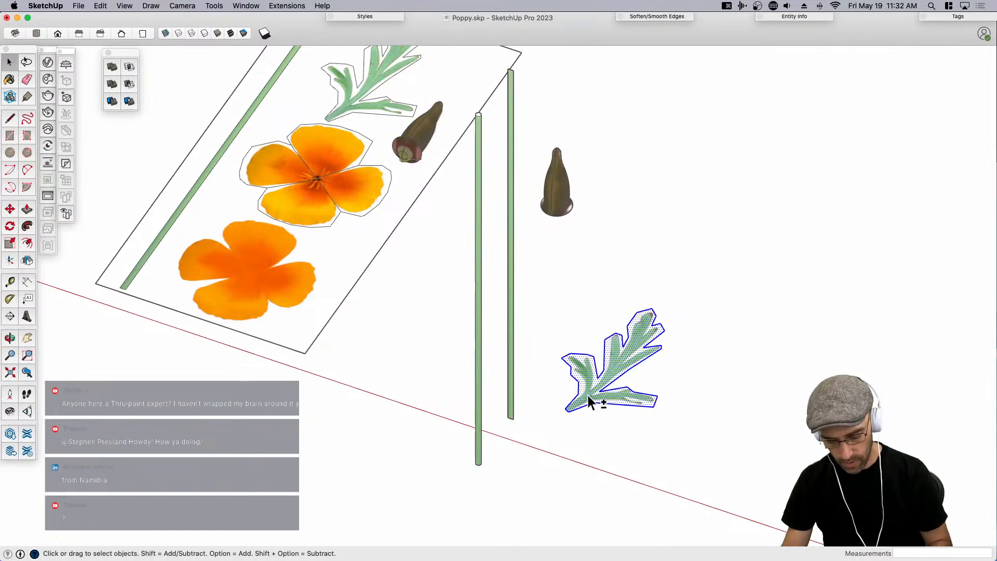
key(g)
click(510, 145)
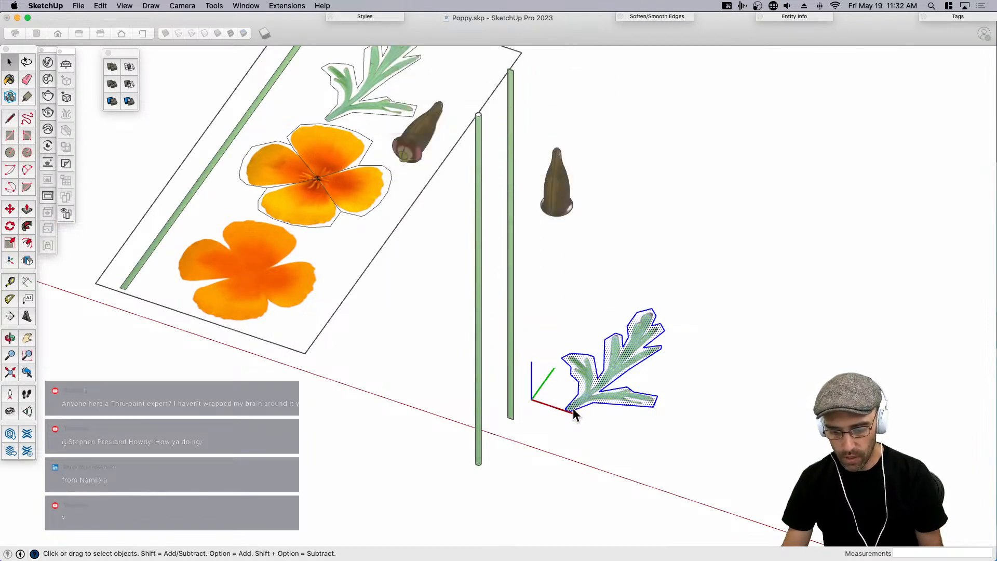
scroll(569, 411, up, 5)
click(561, 407)
click(606, 427)
click(630, 433)
key(Return)
scroll(469, 428, down, 4)
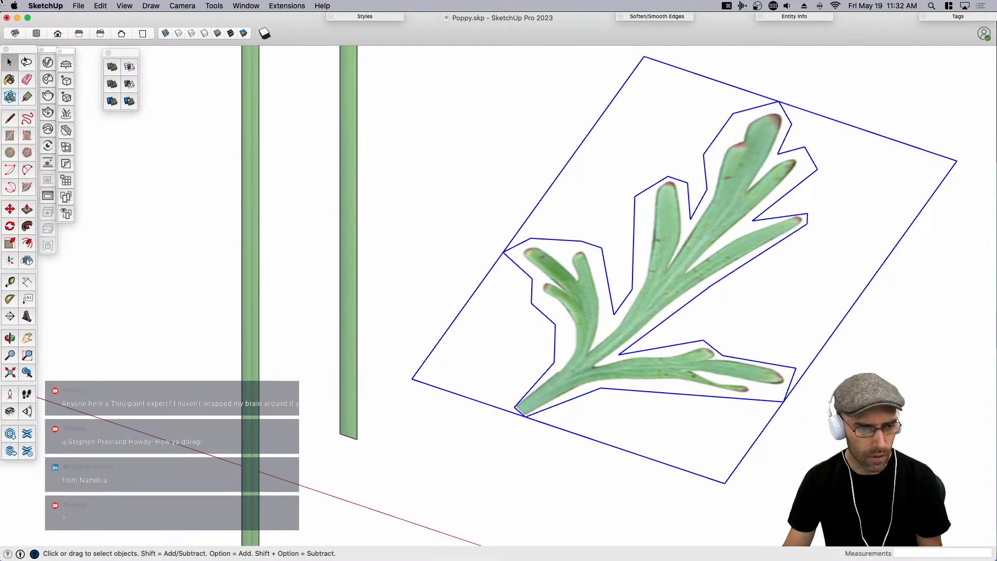
Open the reference photo IMG_8818.jpg from the project folder and examine the poppies' leaves and stems.
key(super+Tab)
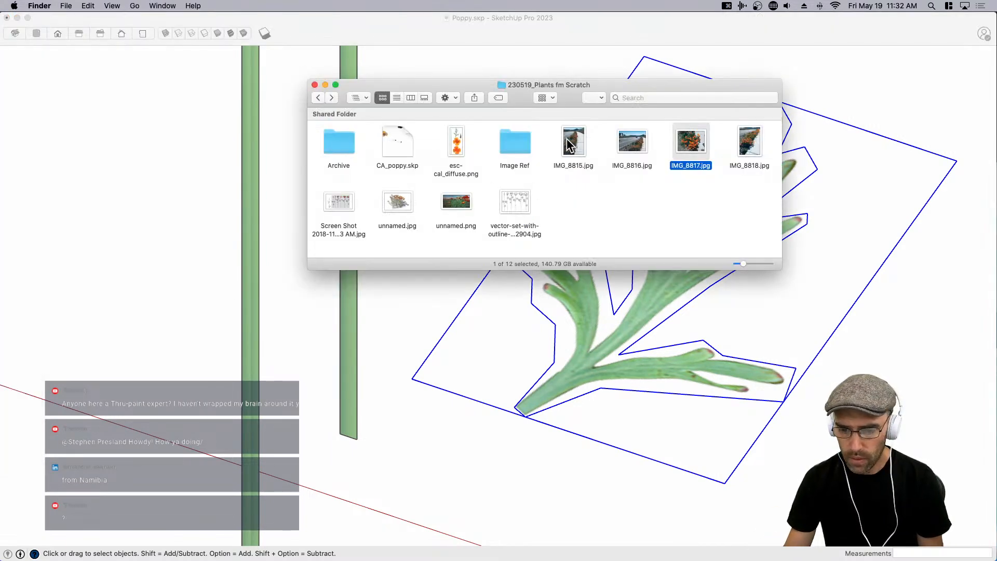
double_click(753, 141)
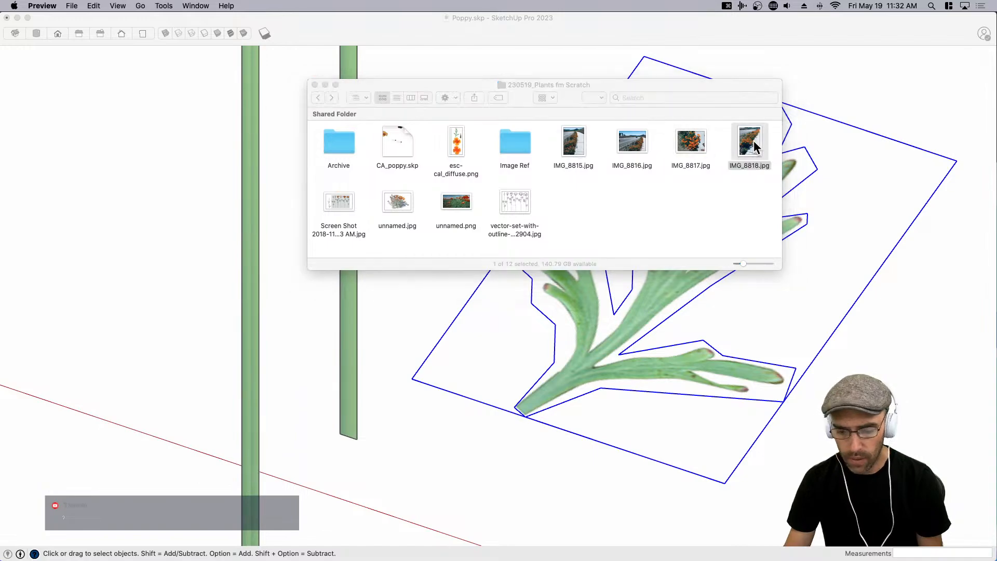
ctrl+scroll(314, 265, up, 10)
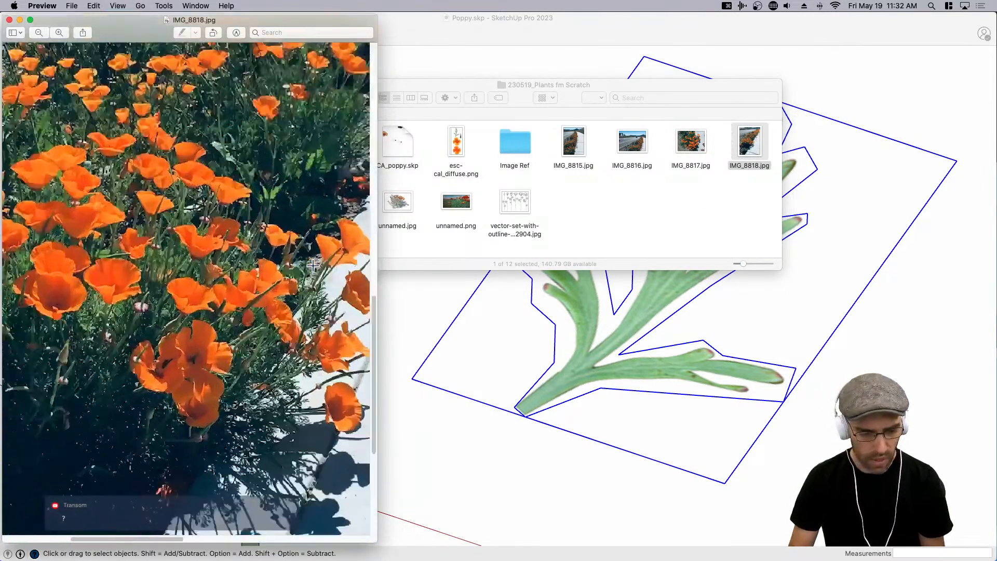
double_click(374, 304)
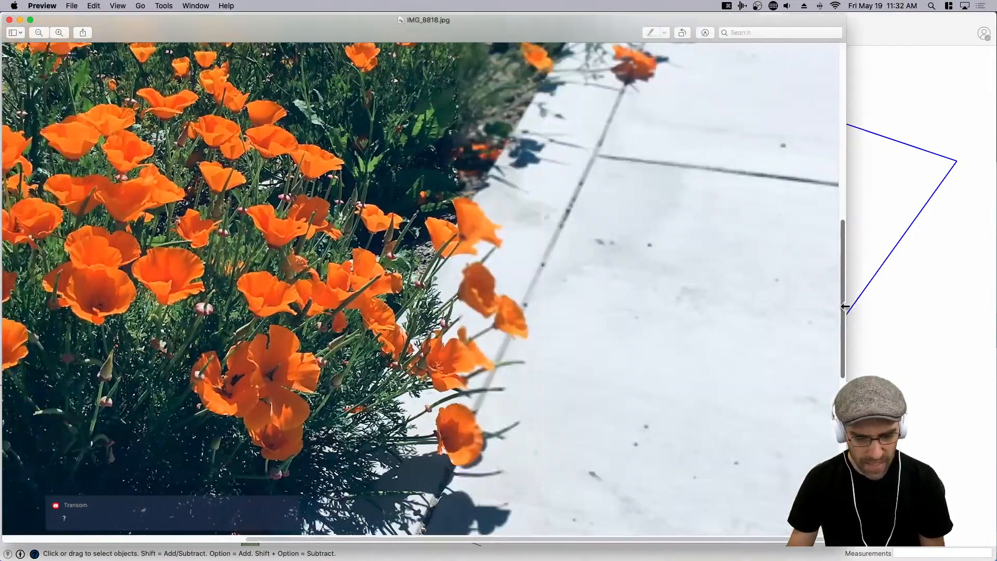
scroll(435, 263, up, 6)
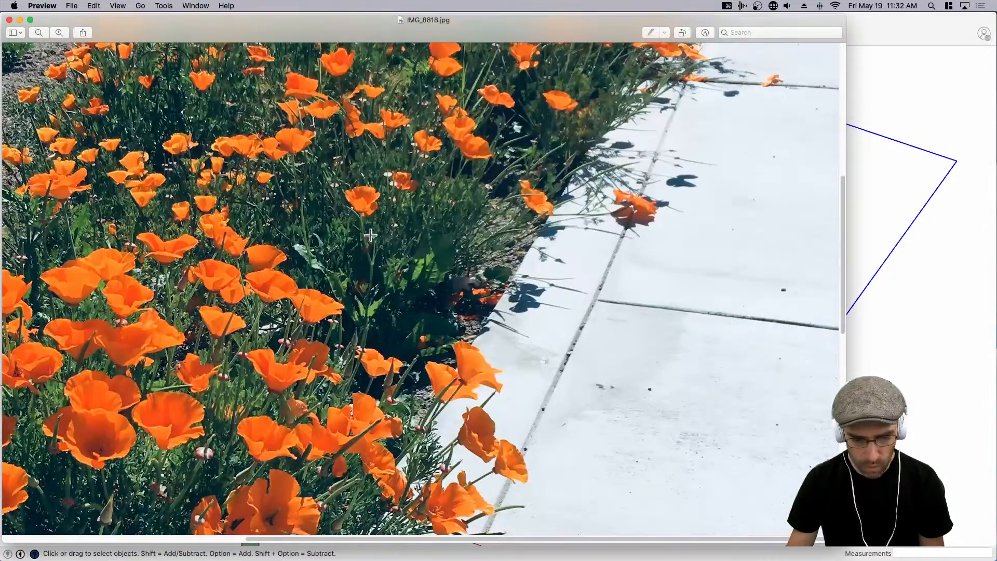
scroll(218, 395, down, 1)
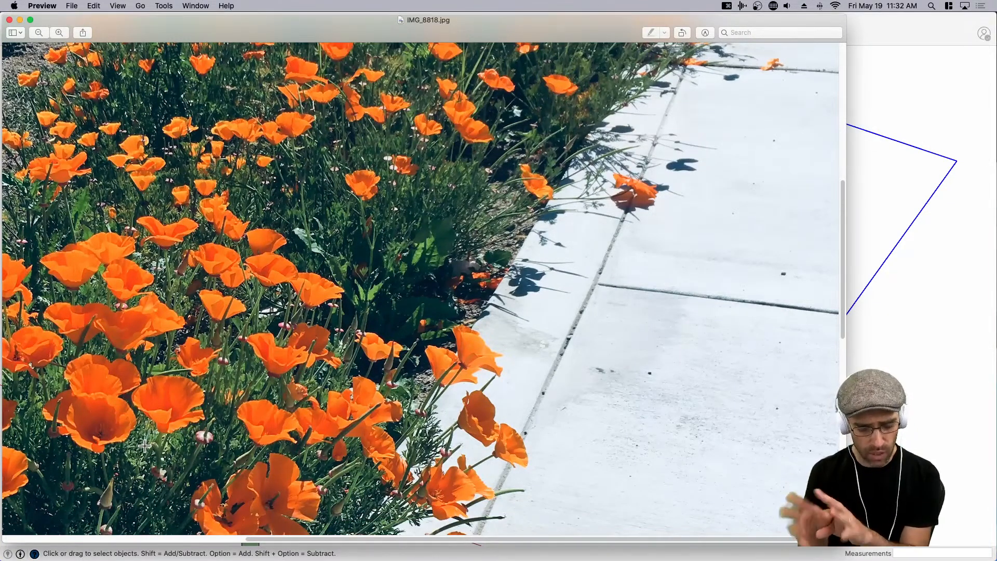
key(super+w)
Open the copied leaf component for editing.
scroll(657, 353, up, 1)
click(646, 371)
double_click(645, 370)
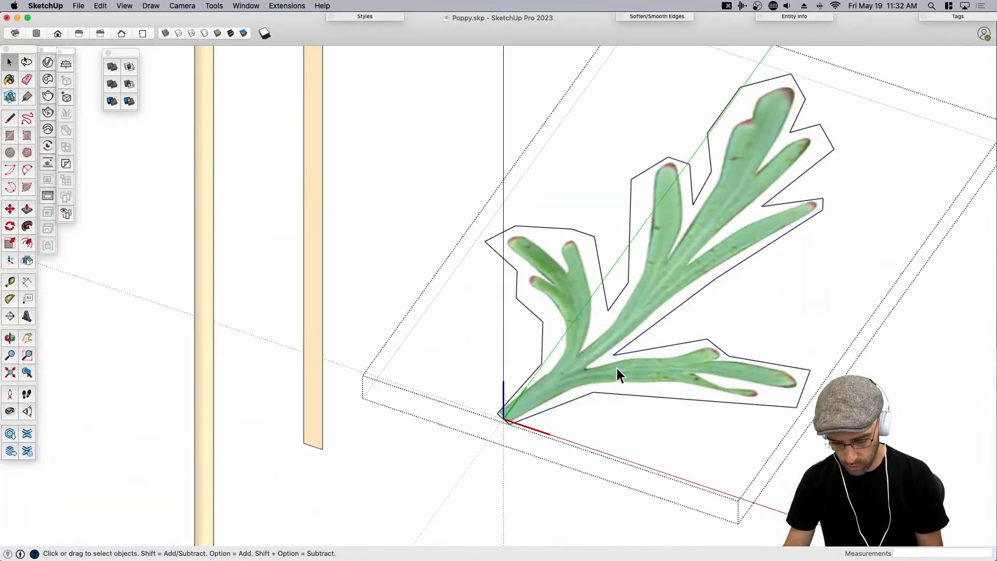
Draw a fold line on the leaf from the notch above the lobe nearest the red axis to the stalk base.
click(617, 369)
key(l)
scroll(614, 358, up, 3)
click(611, 353)
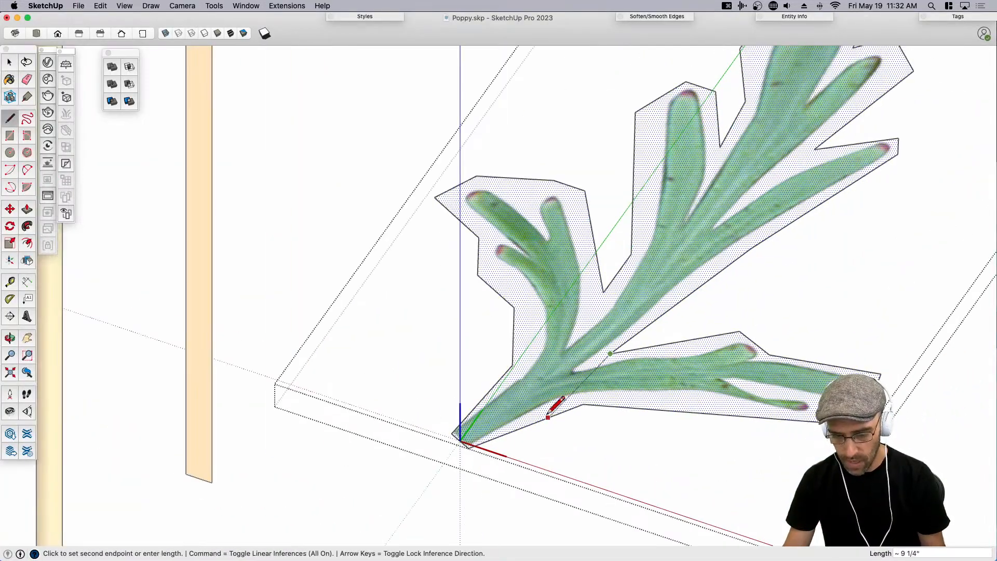
click(468, 447)
scroll(688, 344, down, 3)
middle_drag(689, 353, 727, 312)
key(space)
scroll(675, 365, up, 1)
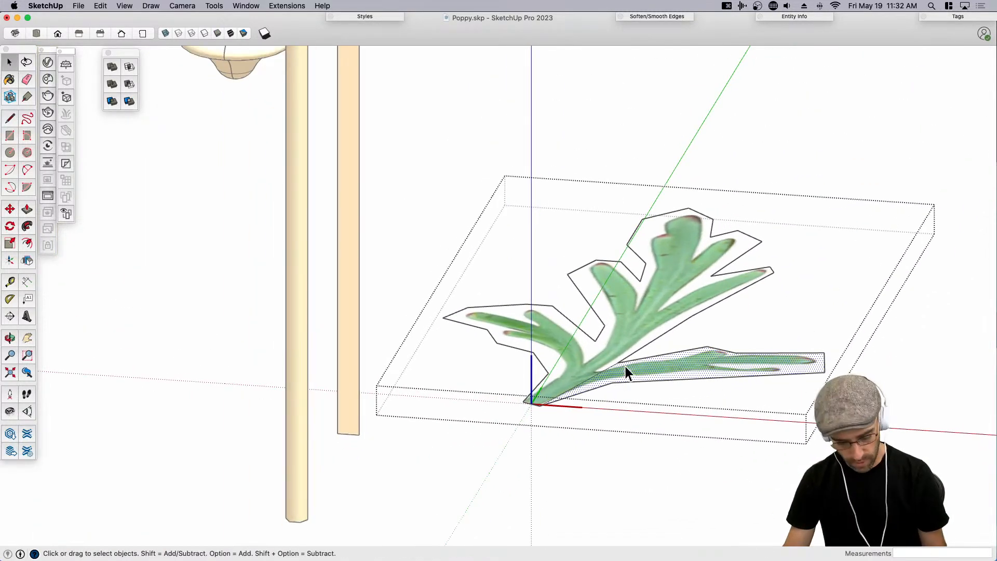
Try to rotate the divided-off lobe face downward about a point on the fold line.
key(q)
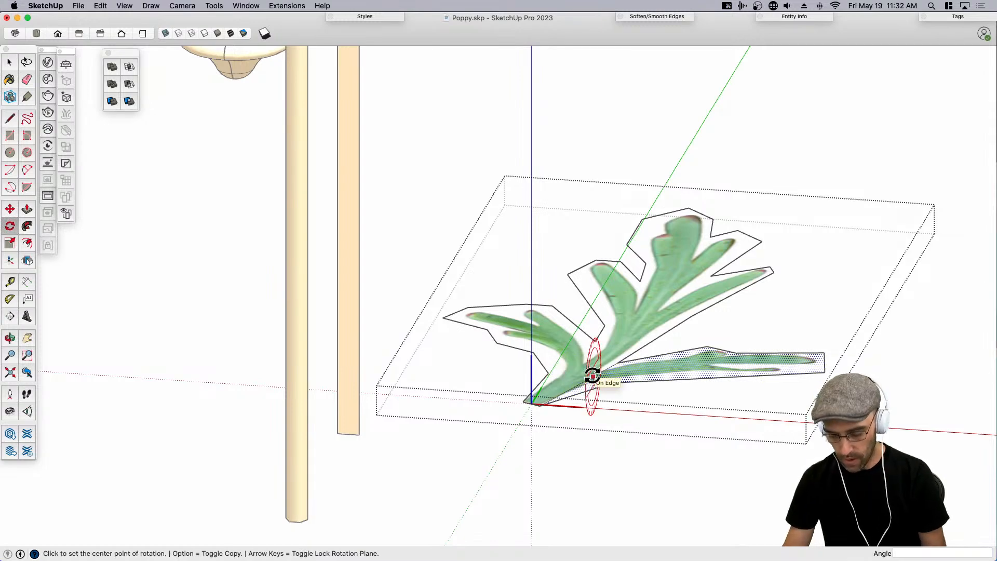
click(595, 375)
click(722, 370)
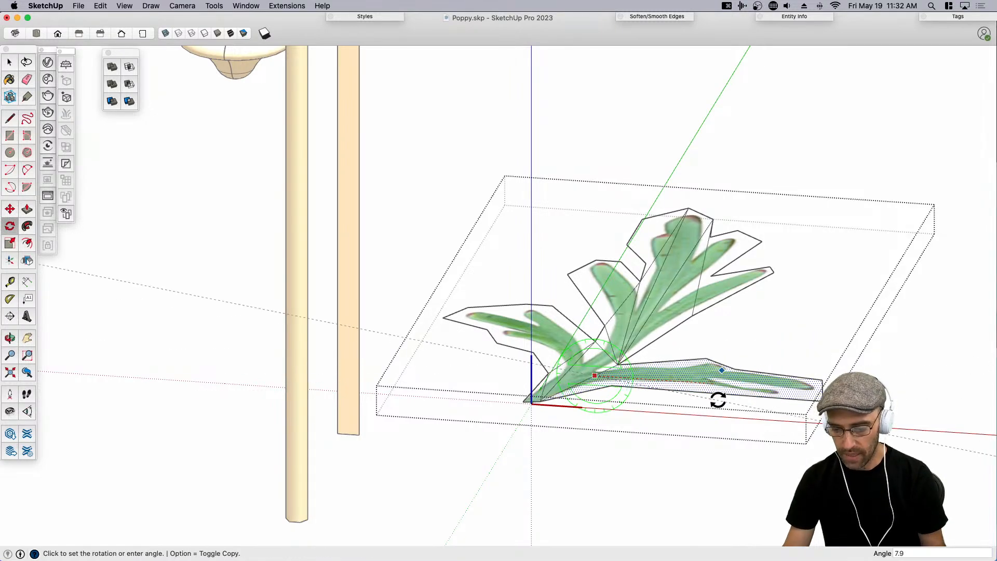
click(712, 374)
key(space)
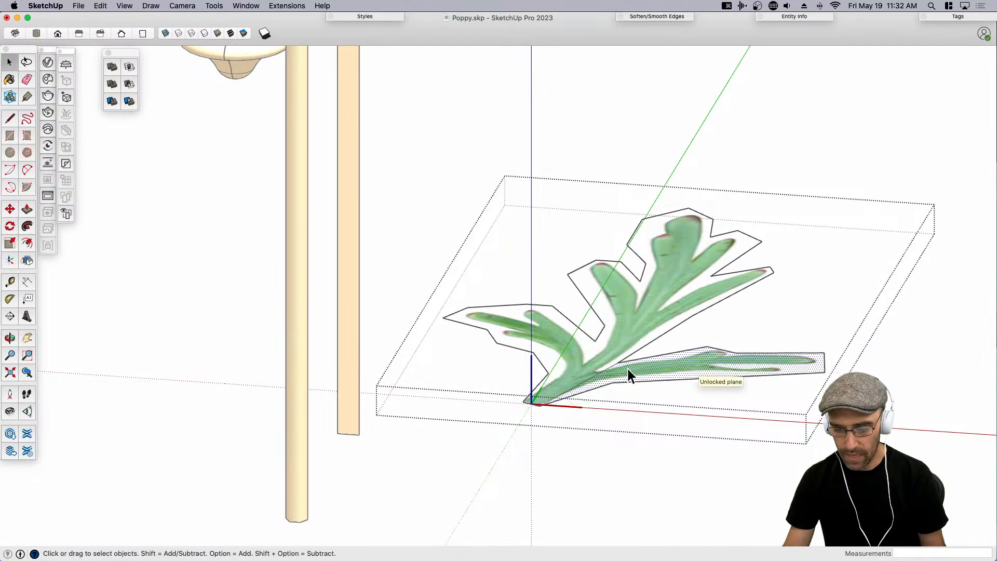
Draw a short fold line across the neck of that lobe, between its lower outline corner and the notch.
scroll(628, 369, up, 3)
key(l)
click(609, 386)
click(616, 360)
key(space)
Try to tilt the lobe's outer part upward by about 9.4 degrees around the outline corner.
key(q)
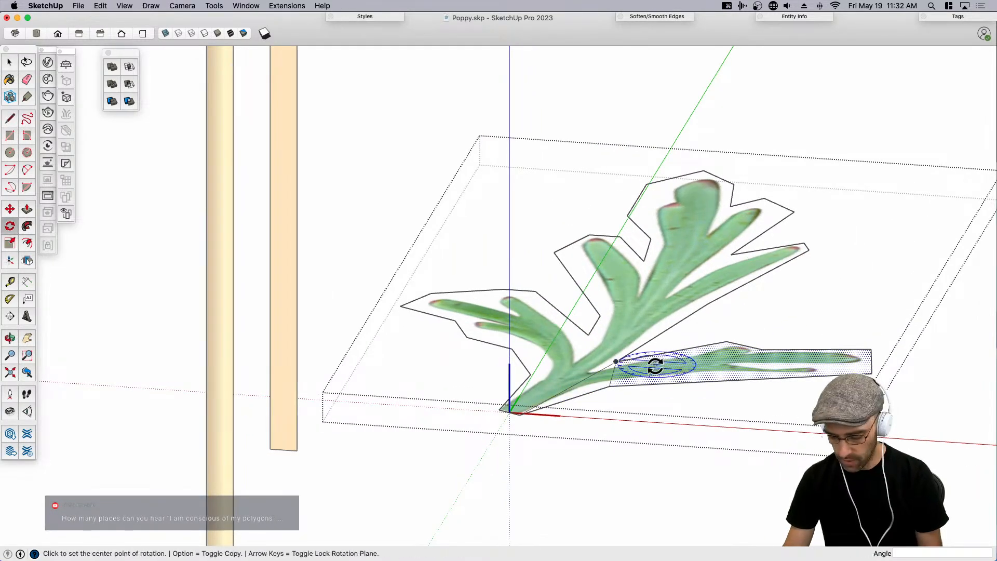
click(612, 385)
click(738, 375)
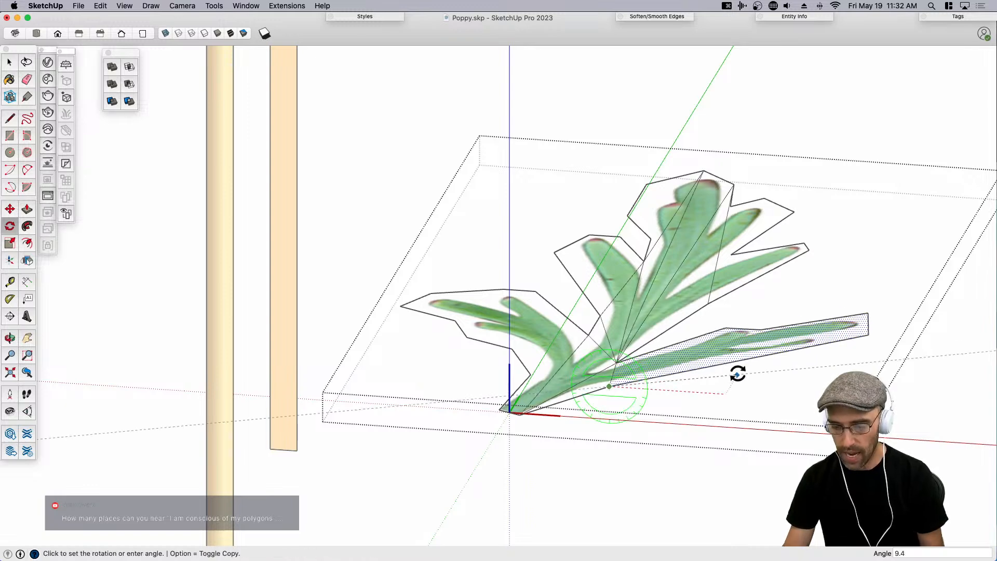
key(space)
Draw a replacement fold line starting farther out on the lobe's upper outline, and erase the two earlier fold lines.
scroll(612, 359, up, 2)
scroll(612, 354, up, 2)
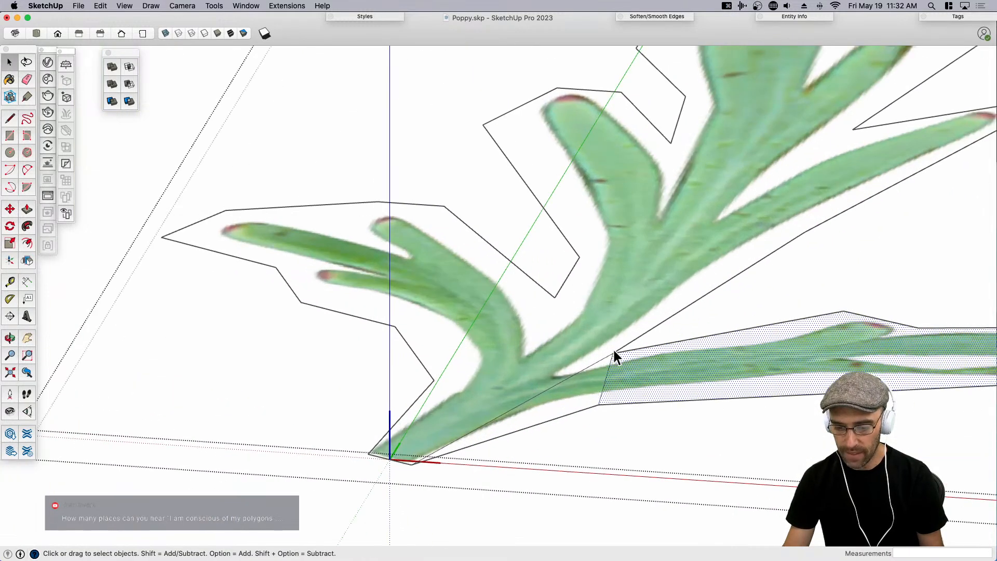
scroll(613, 357, up, 4)
scroll(612, 349, down, 4)
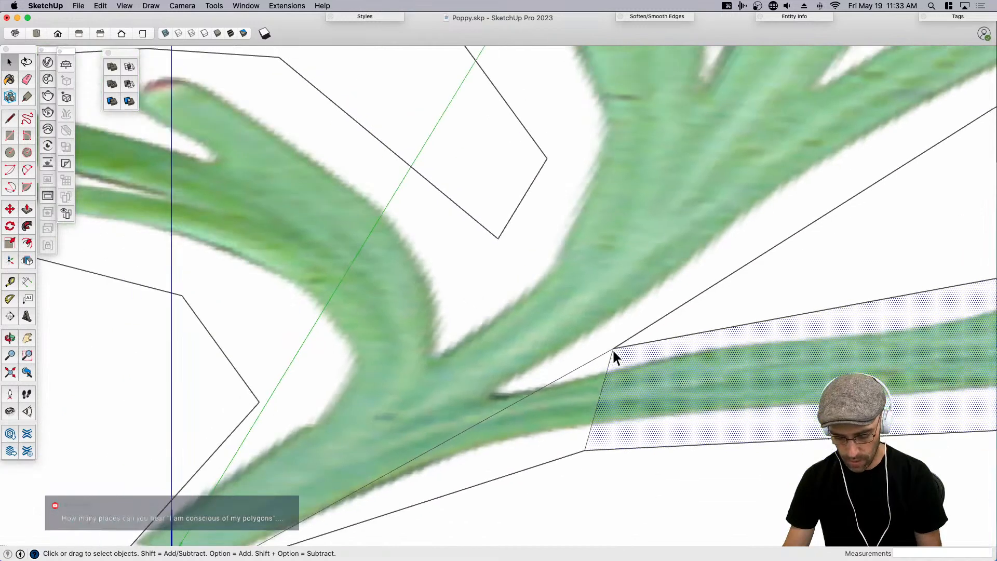
key(l)
click(650, 343)
click(595, 411)
key(e)
drag(608, 372, 593, 347)
scroll(499, 355, down, 4)
key(space)
click(663, 344)
scroll(657, 347, down, 3)
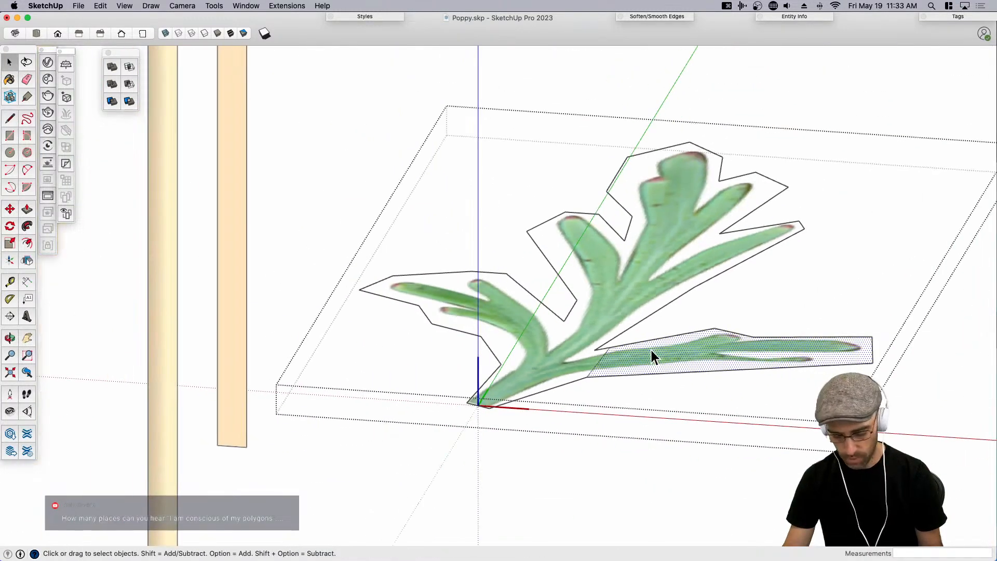
Try to tilt the lobe's outer part downward by about 9.2 degrees around the fold line's lower corner.
key(q)
click(587, 377)
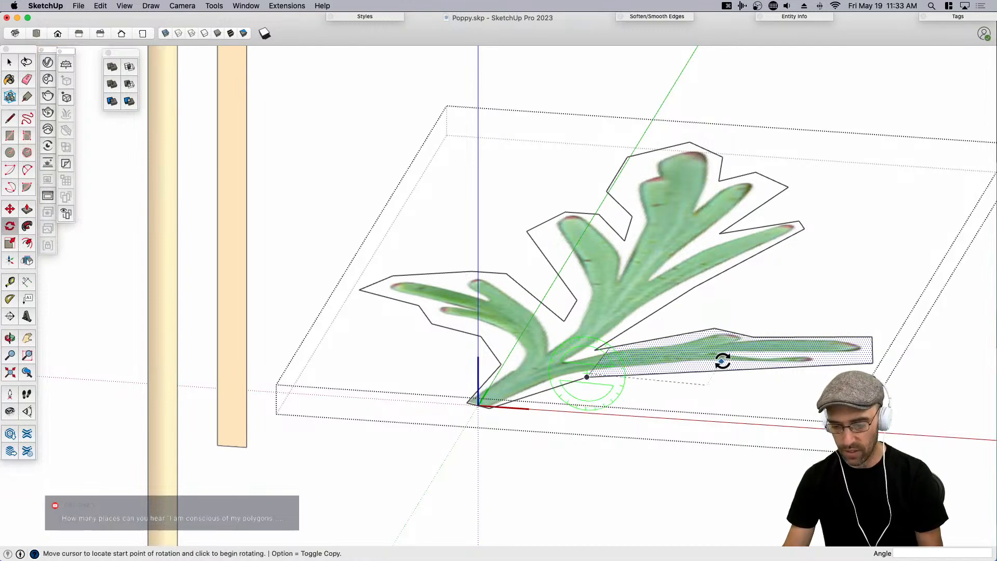
click(724, 370)
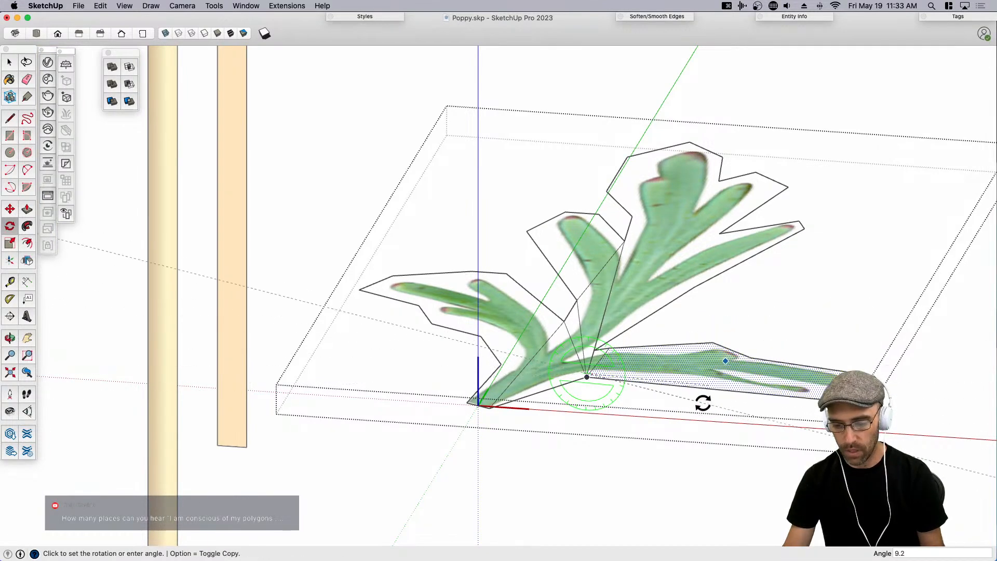
click(701, 403)
key(space)
Draw another fold line across the lobe's neck from the tip of the notch to the lower outline corner.
scroll(612, 371, up, 5)
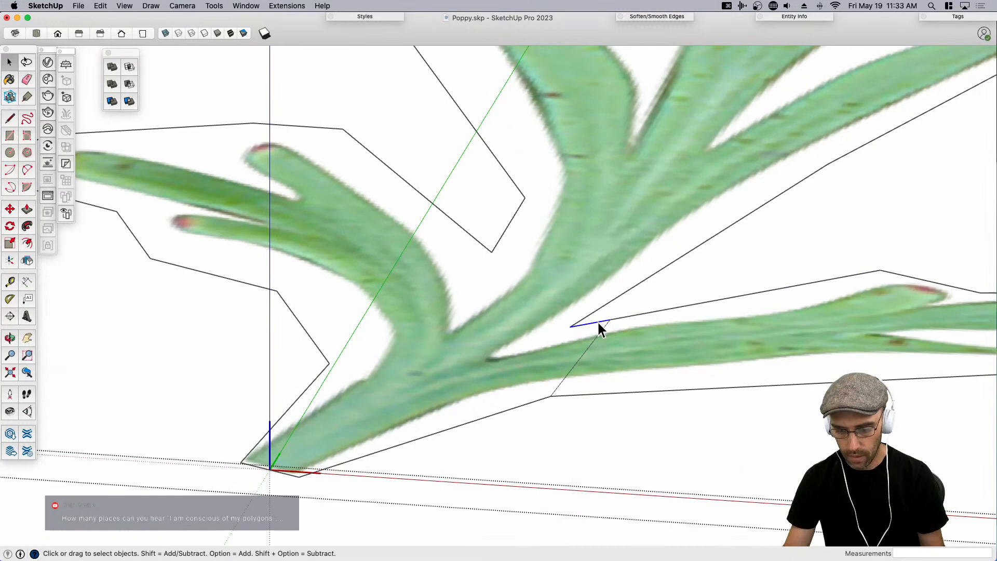
key(l)
click(570, 326)
click(550, 397)
key(space)
Try to rotate the lobe's outer face downward about the lower corner of its fold, and undo the rotation.
scroll(660, 358, down, 3)
click(660, 357)
scroll(660, 357, down, 3)
key(q)
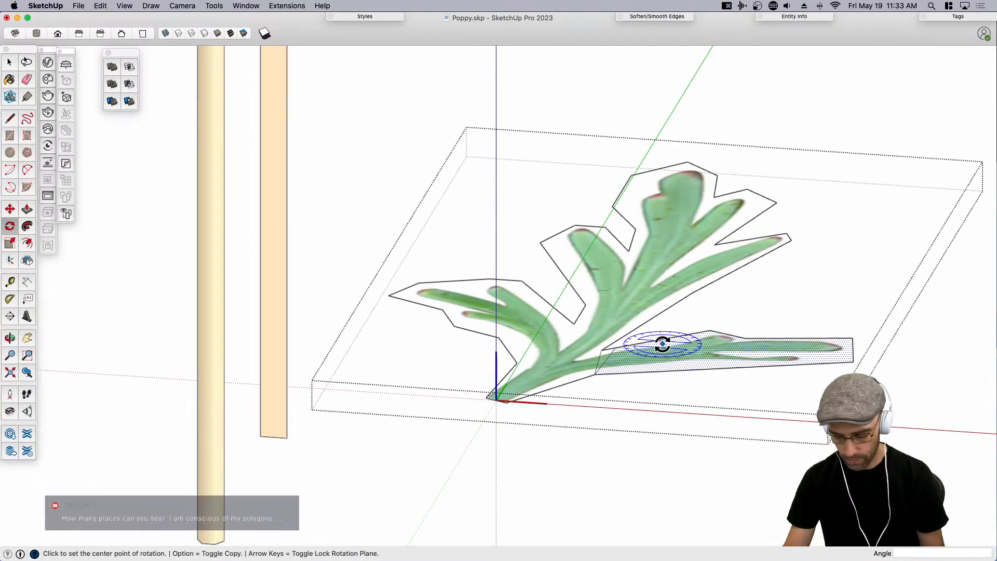
click(596, 373)
click(730, 385)
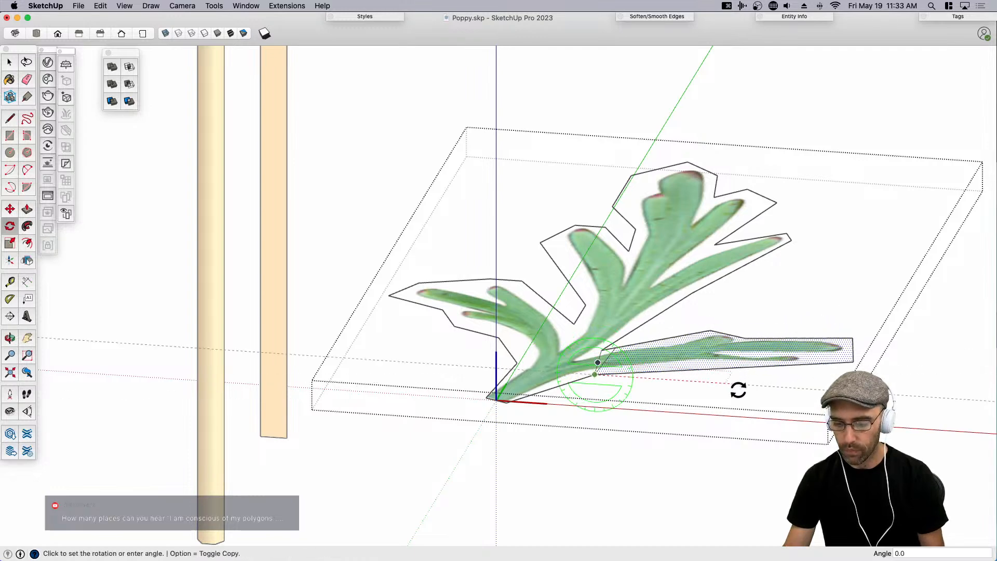
click(720, 416)
mouse_move(703, 416)
middle_down()
mouse_move(674, 316)
mouse_move(557, 389)
middle_up()
key(space)
key(super+z)
Erase the remaining fold line across the lobe's neck so the leaf is one flat face.
key(e)
middle_drag(646, 382, 596, 448)
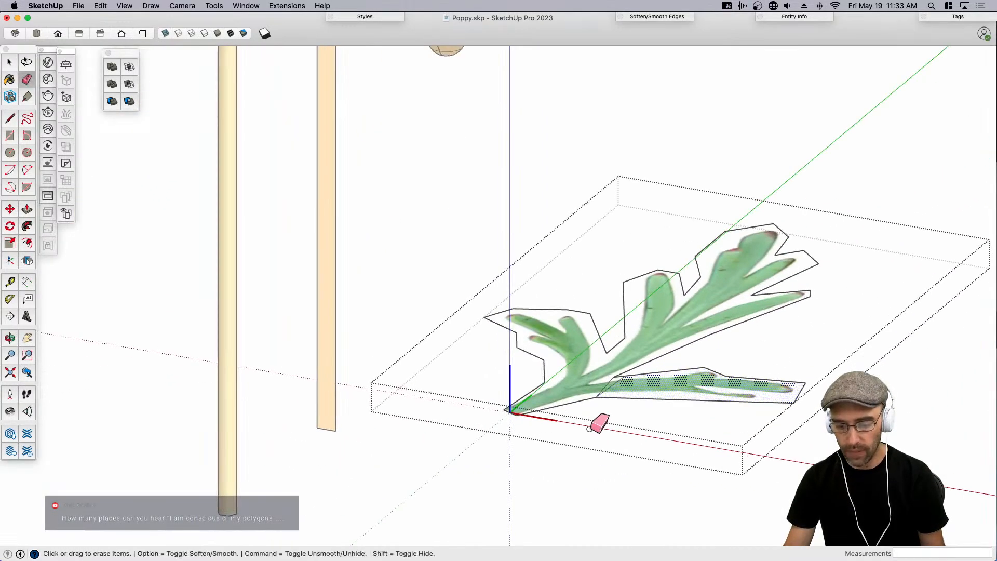
scroll(603, 372, up, 3)
click(610, 388)
key(space)
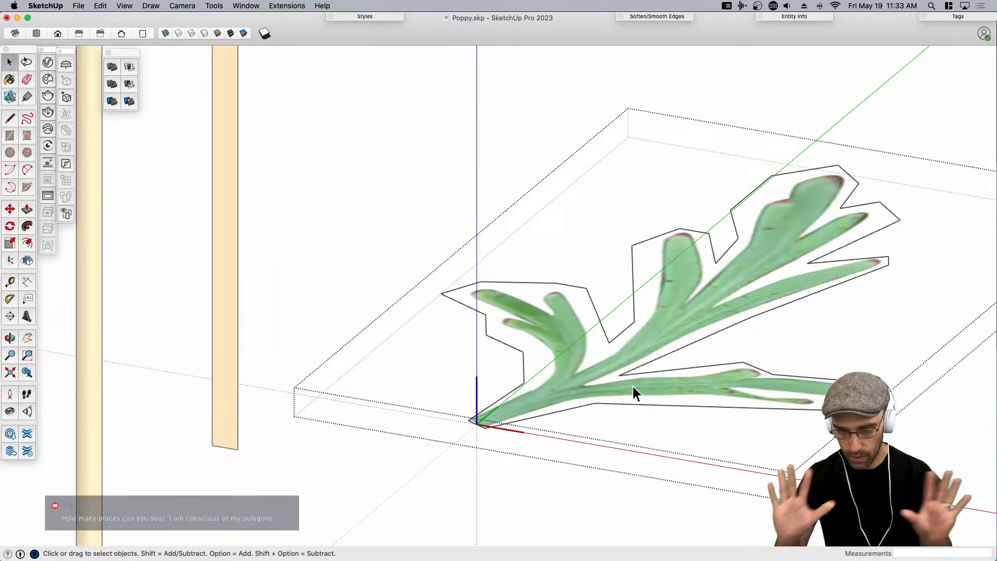
Leave the leaf component and delete the flat upright stem strip beside the hexagonal stem.
scroll(527, 302, down, 8)
click(544, 401)
scroll(567, 304, down, 2)
middle_drag(569, 306, 582, 379)
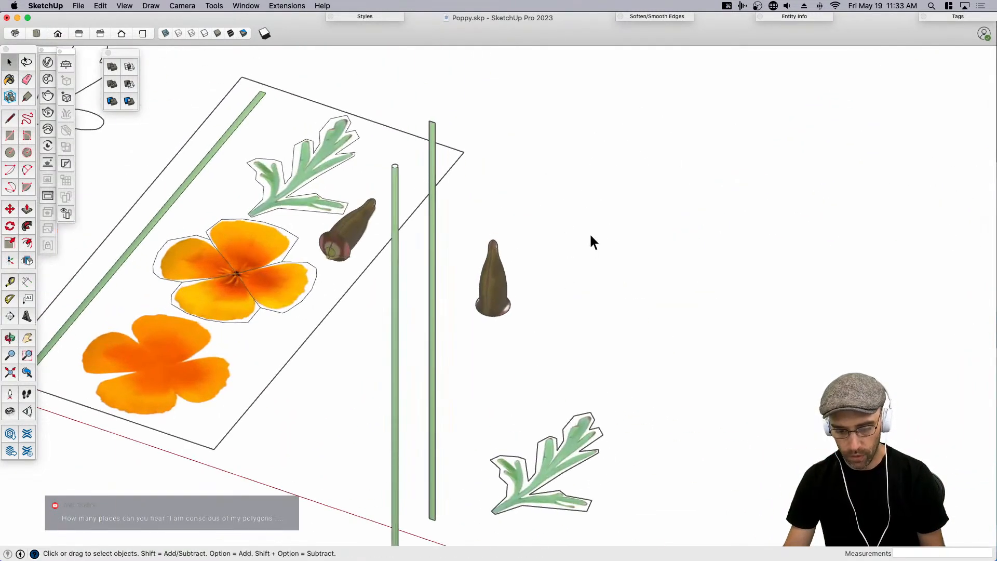
scroll(588, 239, down, 3)
shift+middle_drag(453, 468, 481, 412)
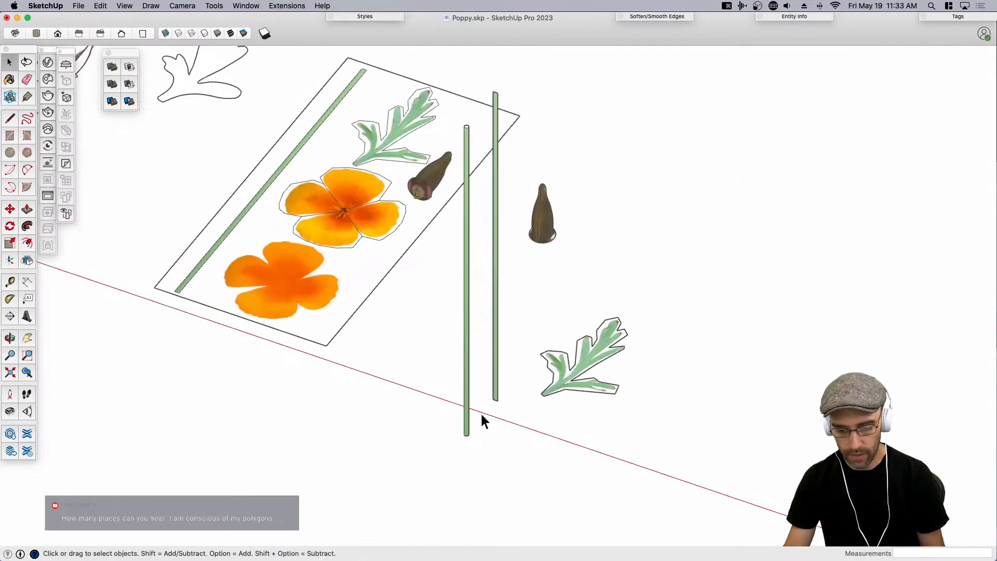
click(494, 366)
key(Delete)
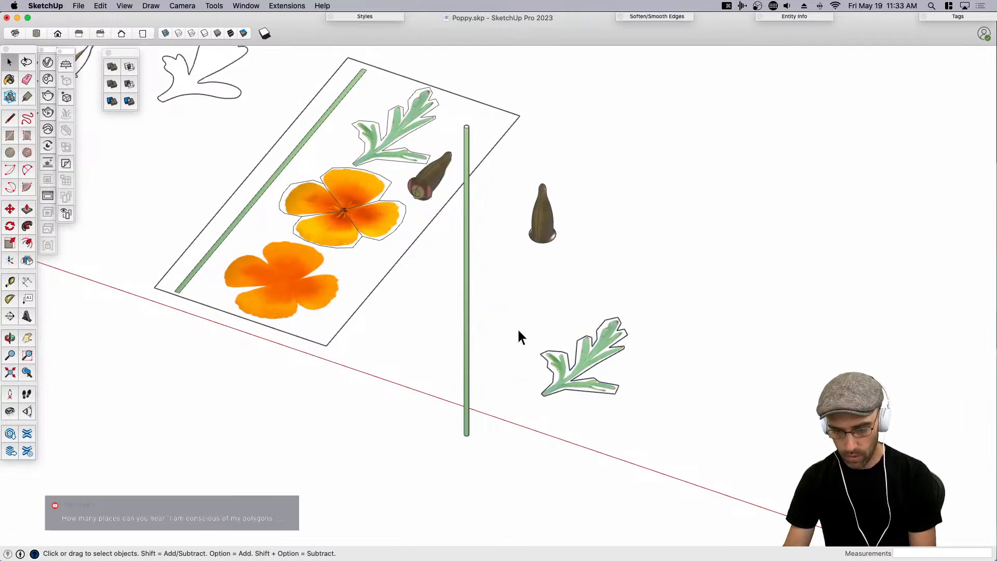
Make the upright hexagonal stem a component named Stem.
click(468, 406)
text(g)
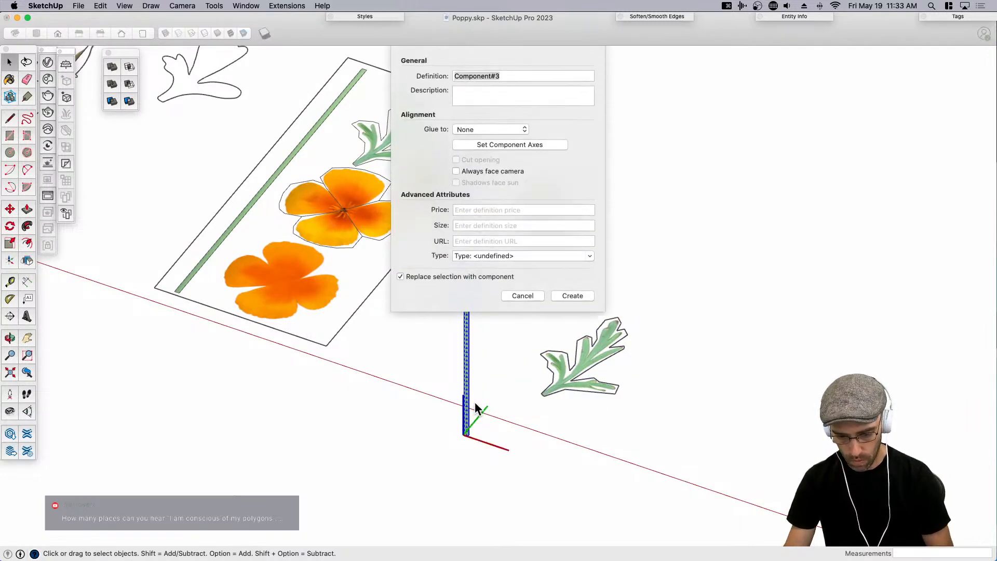
text(Stem)
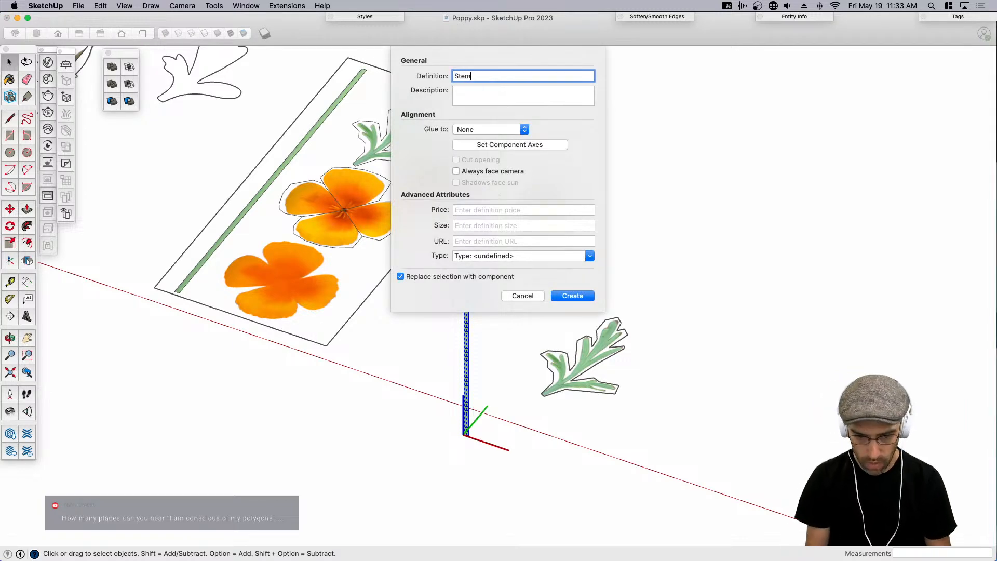
key(Return)
Move the leaf component by its stalk base to just beside the foot of the stem.
click(565, 386)
scroll(565, 385, up, 2)
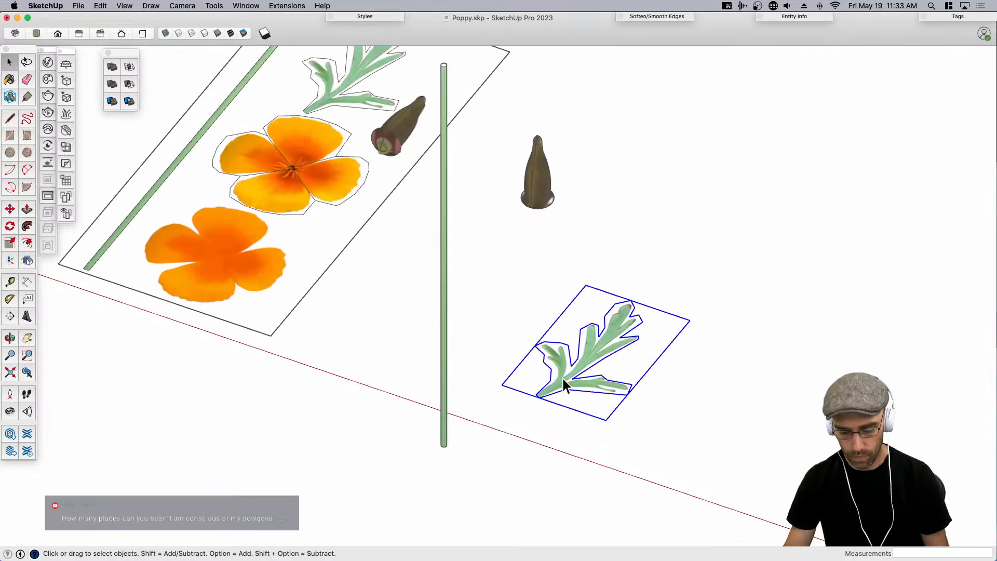
key(m)
click(539, 392)
click(469, 441)
key(space)
Move the brown bud cap next to the stem, just above the leaf.
click(535, 193)
key(m)
click(539, 218)
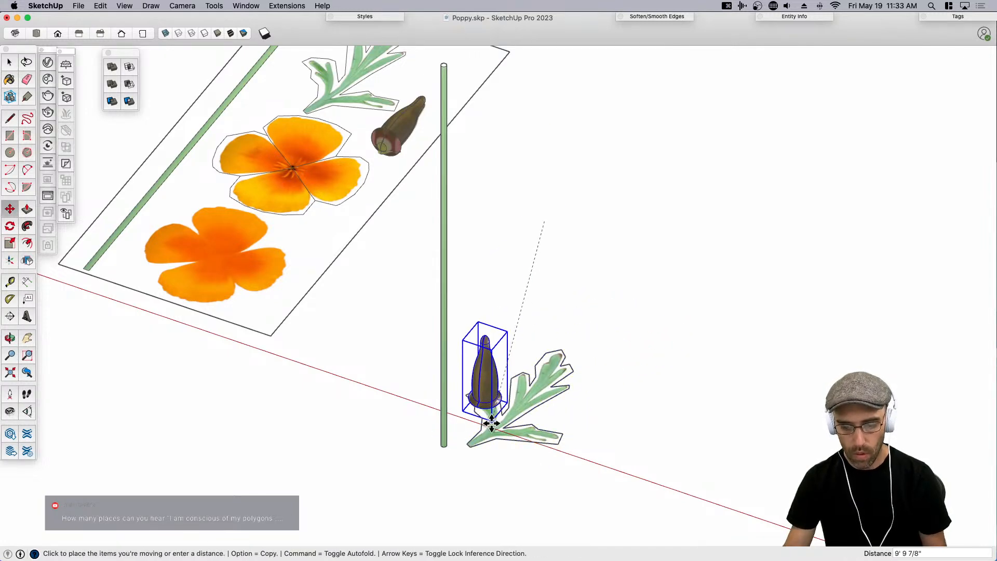
click(486, 369)
Inside the Stem component, copy the top hexagon down to the base, about 15' 1 9/16", and divide the span with /6.
middle_drag(465, 383, 555, 216)
scroll(516, 167, up, 2)
double_click(518, 166)
key(m)
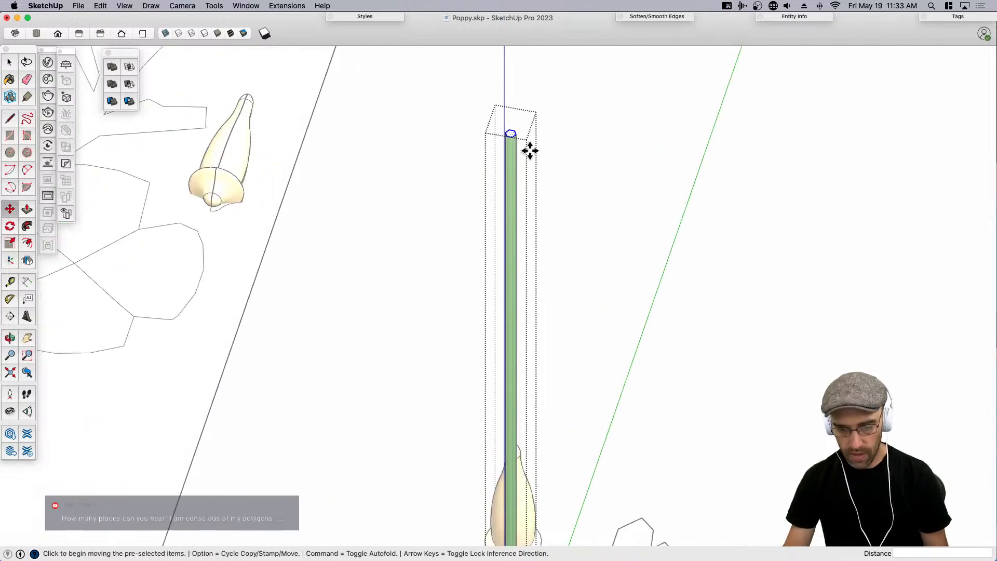
key(alt)
click(512, 137)
scroll(512, 137, down, 3)
scroll(510, 396, up, 5)
scroll(514, 418, up, 2)
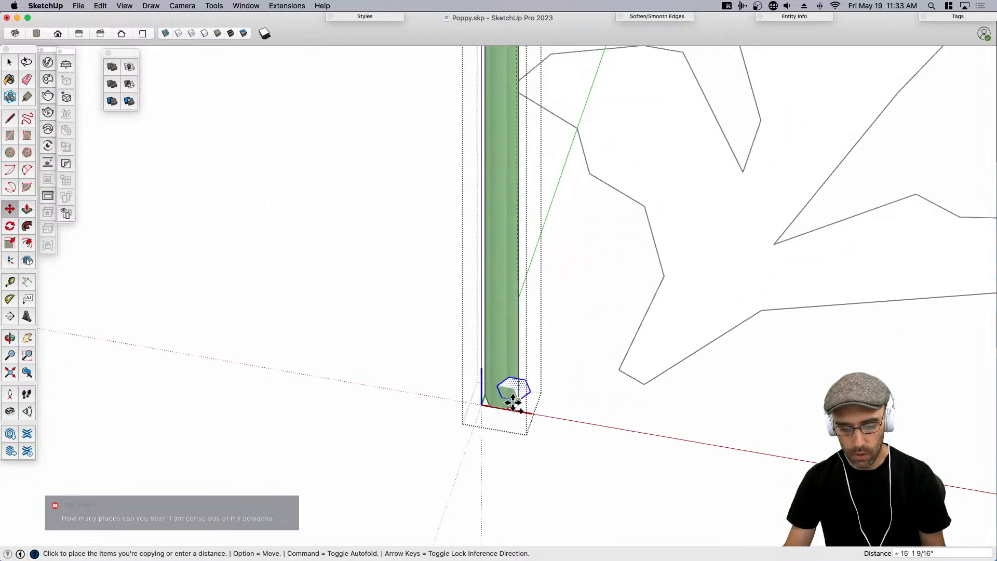
click(509, 406)
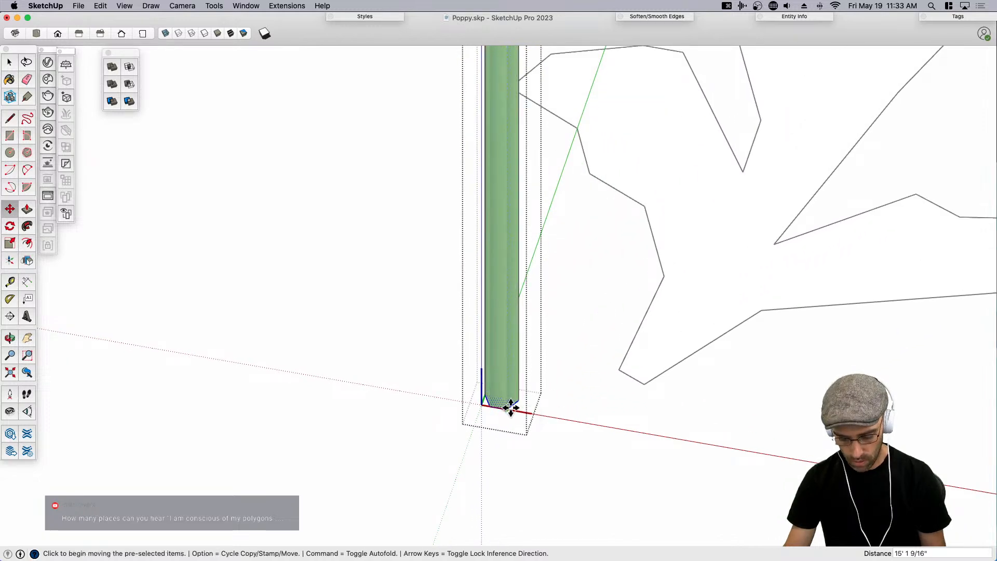
key(Return)
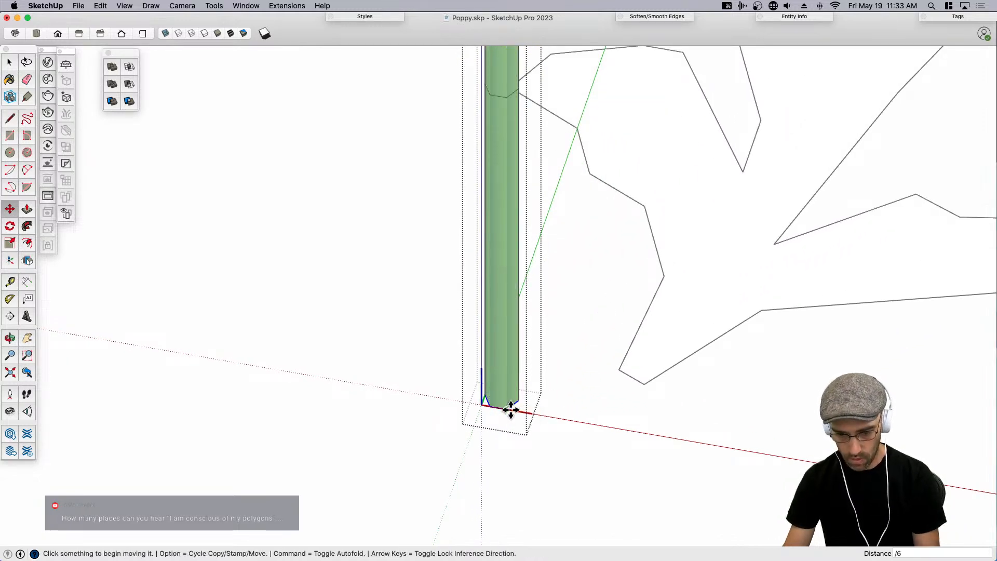
key(space)
scroll(499, 417, down, 8)
middle_drag(537, 380, 552, 363)
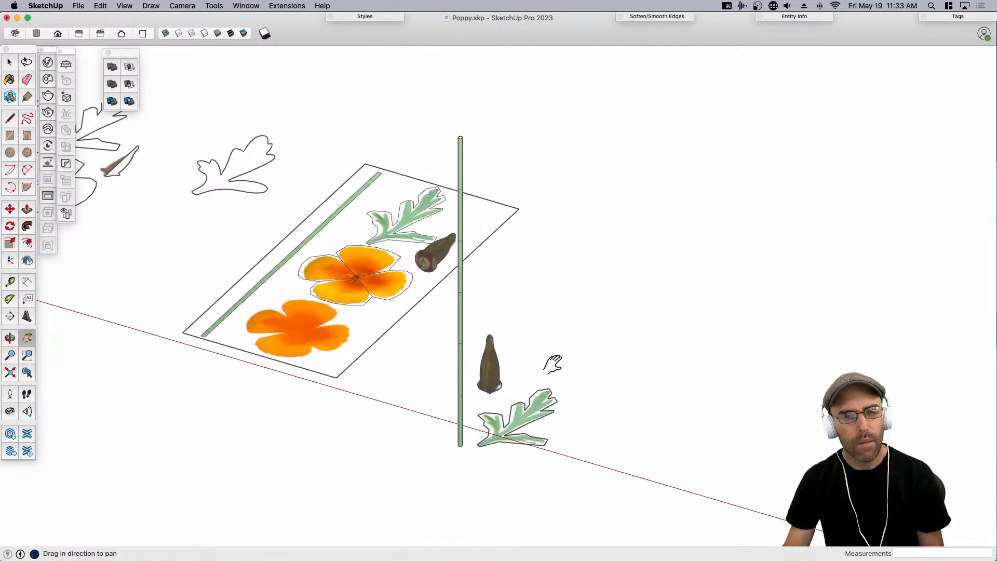
scroll(508, 335, up, 3)
scroll(507, 335, down, 1)
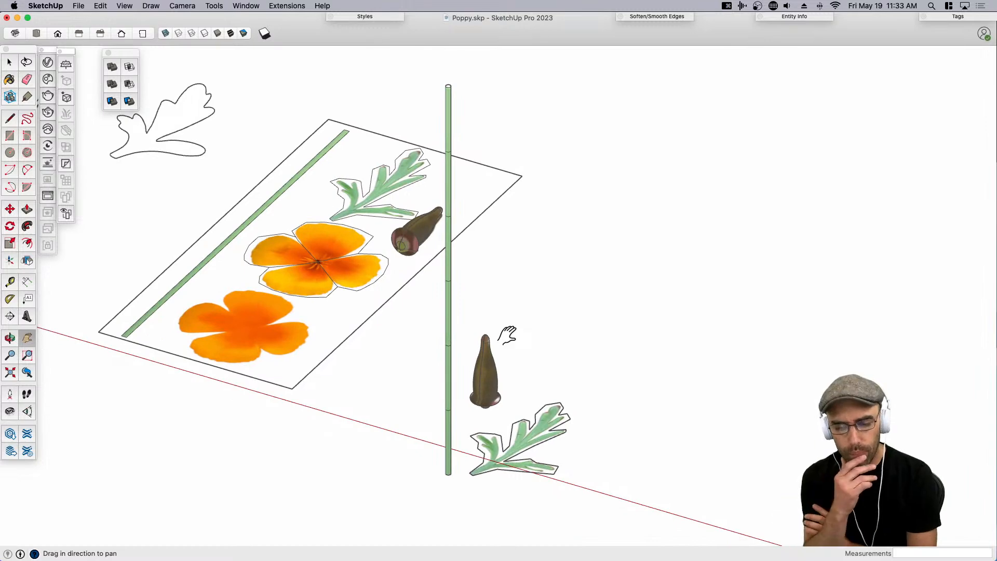
key(space)
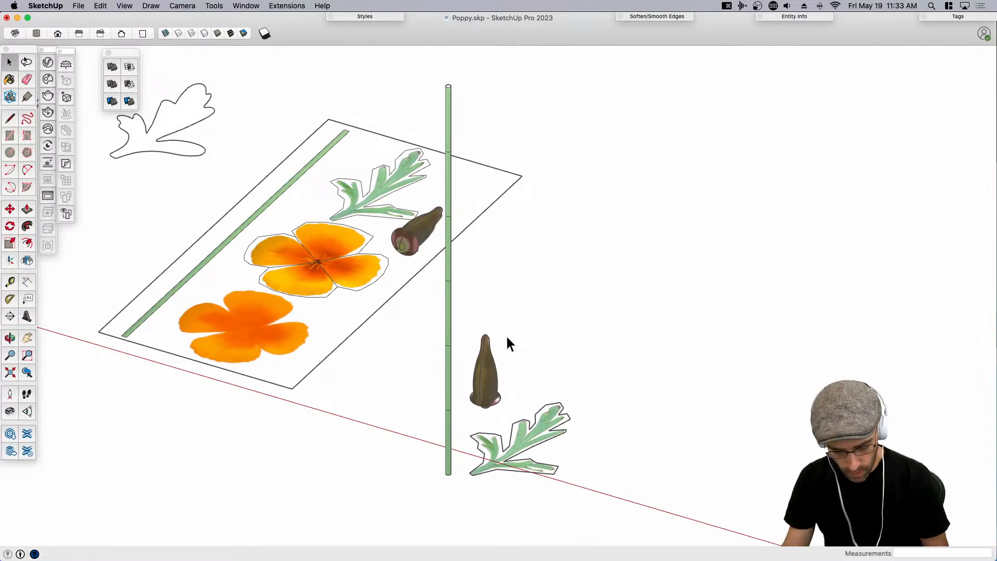
Show hidden geometry and examine the stem's segments and the bud cap's mesh.
key(alt+h)
scroll(447, 331, up, 5)
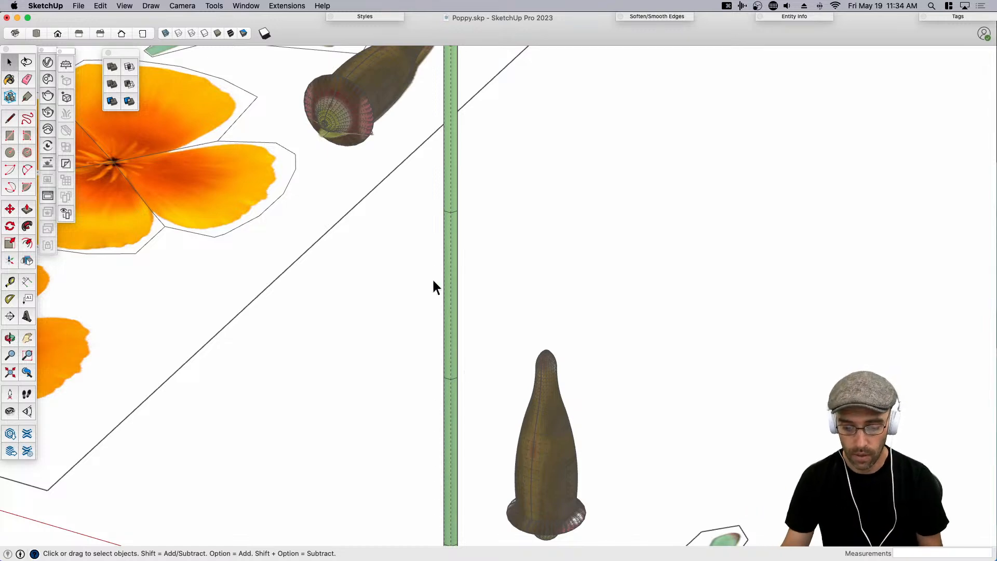
scroll(528, 314, down, 8)
scroll(512, 410, up, 3)
Open the Stem component for editing at its topmost segment.
click(502, 426)
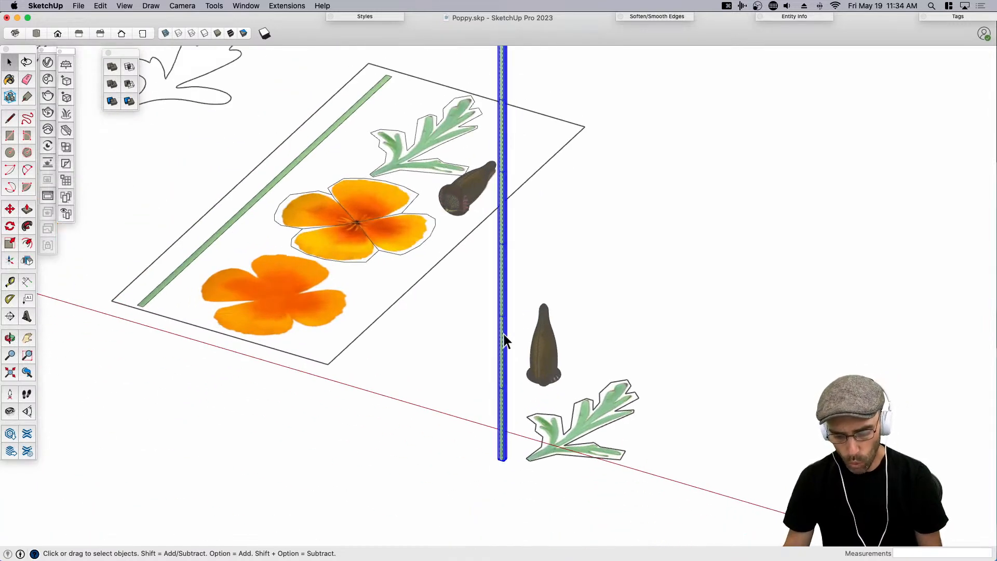
scroll(505, 341, up, 3)
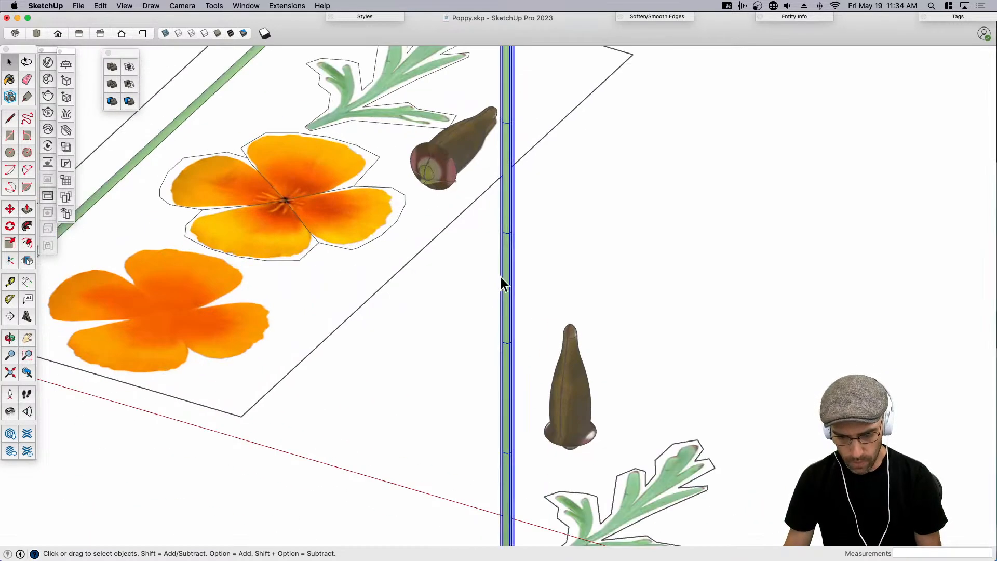
double_click(509, 351)
scroll(507, 346, down, 5)
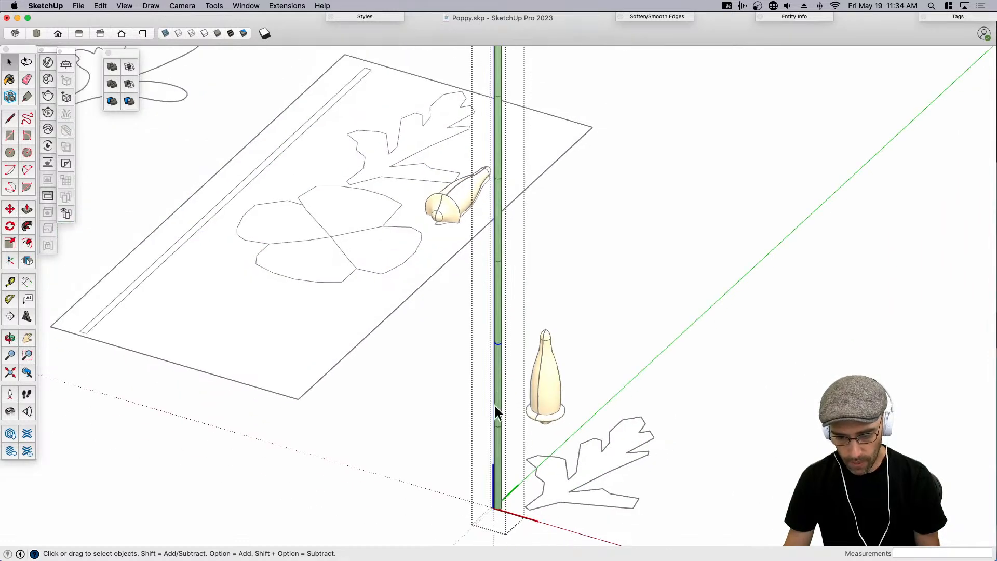
scroll(492, 124, up, 2)
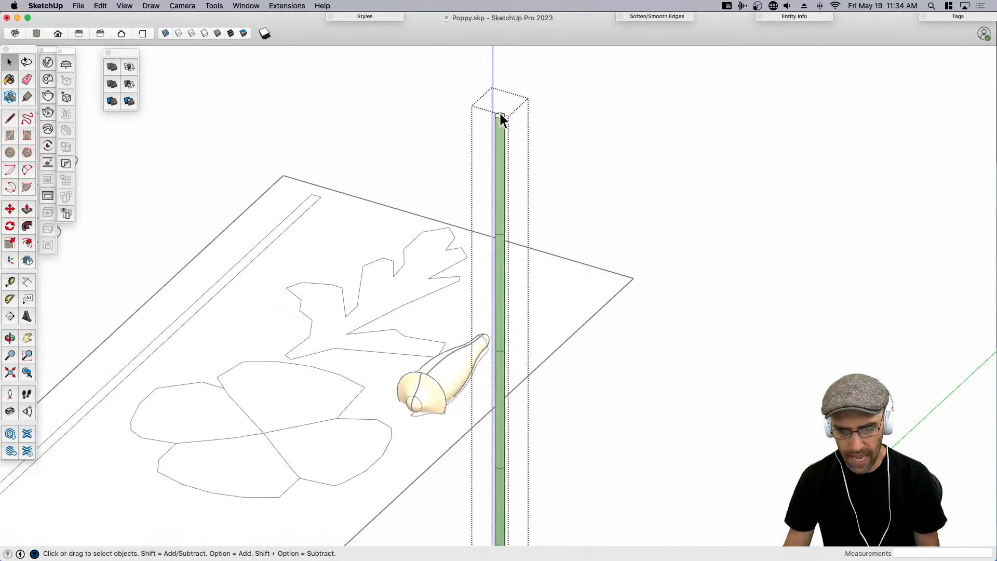
scroll(499, 116, up, 5)
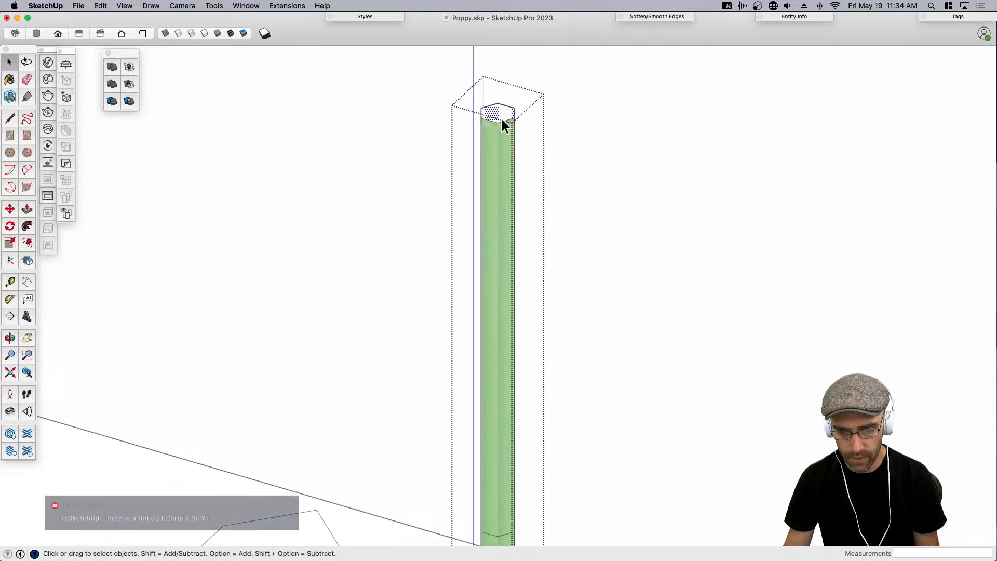
key(m)
key(alt)
click(501, 123)
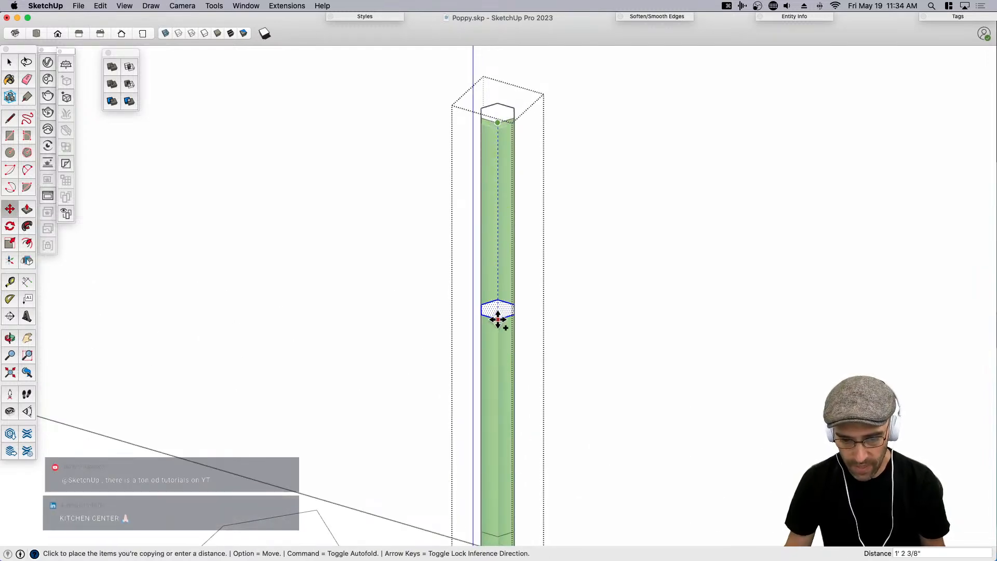
key(space)
scroll(504, 106, down, 2)
scroll(505, 109, down, 3)
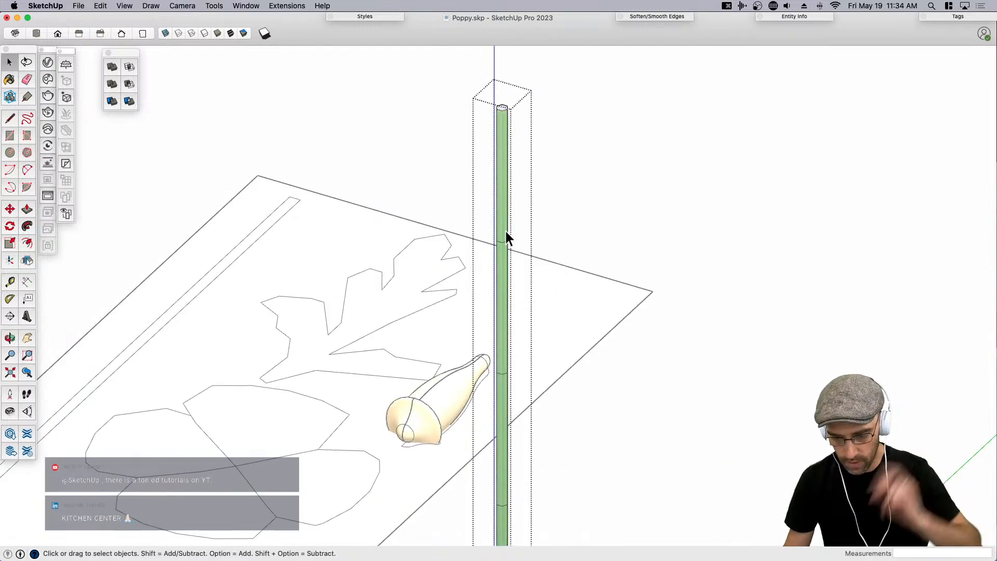
Select the stem's top segment and switch the camera to perspective.
scroll(509, 228, up, 2)
middle_drag(538, 241, 611, 256)
scroll(611, 256, up, 1)
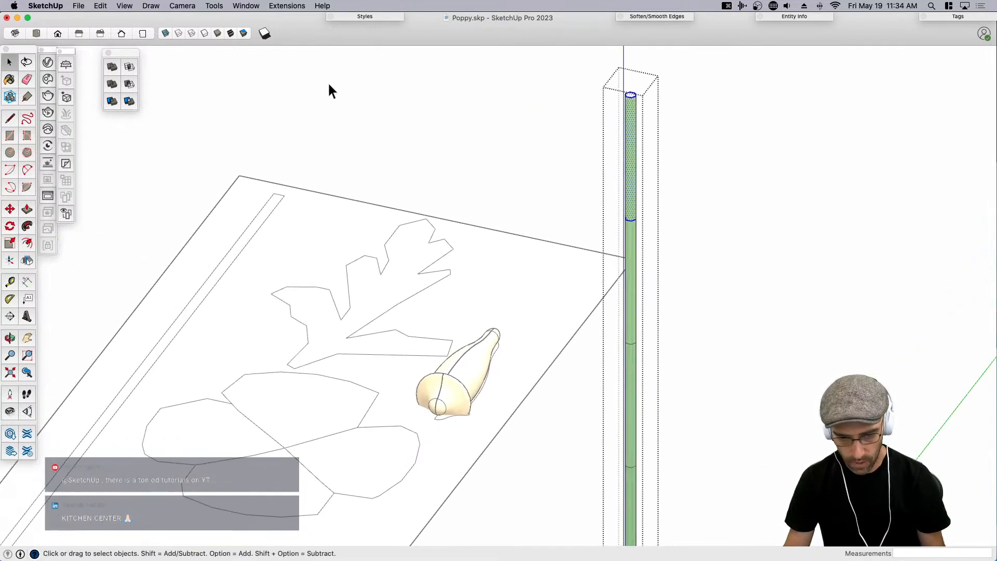
click(182, 6)
click(219, 64)
scroll(618, 241, down, 5)
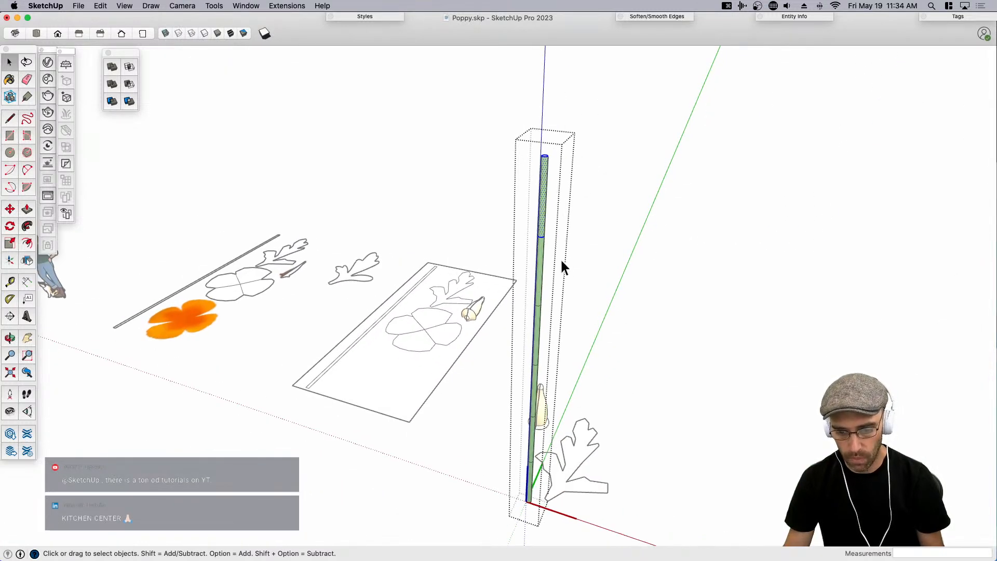
Try bending the stem by rotating its top segment about 6.5° around the ring below, undo it and close the component.
scroll(564, 264, up, 2)
key(q)
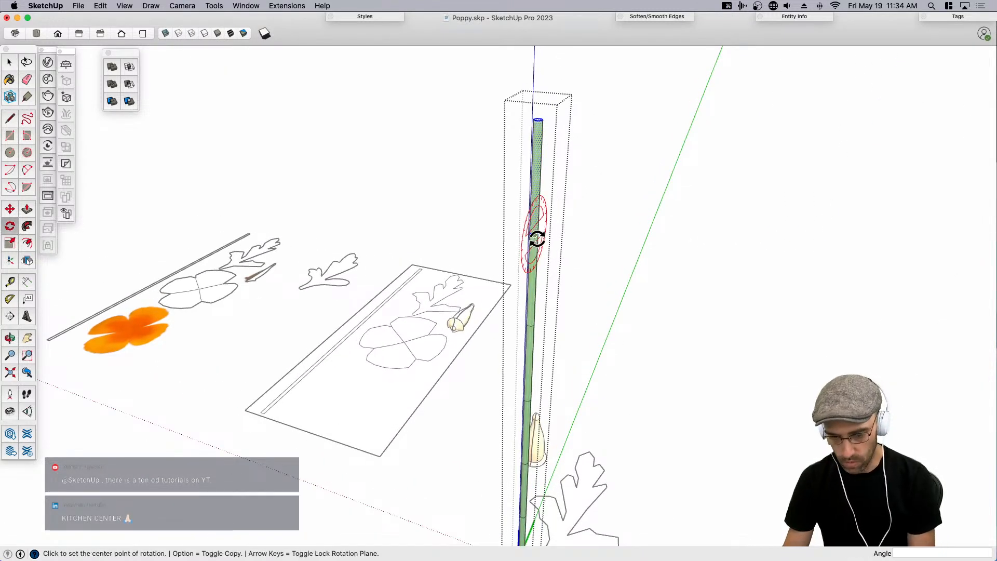
click(535, 235)
click(538, 123)
scroll(556, 125, up, 1)
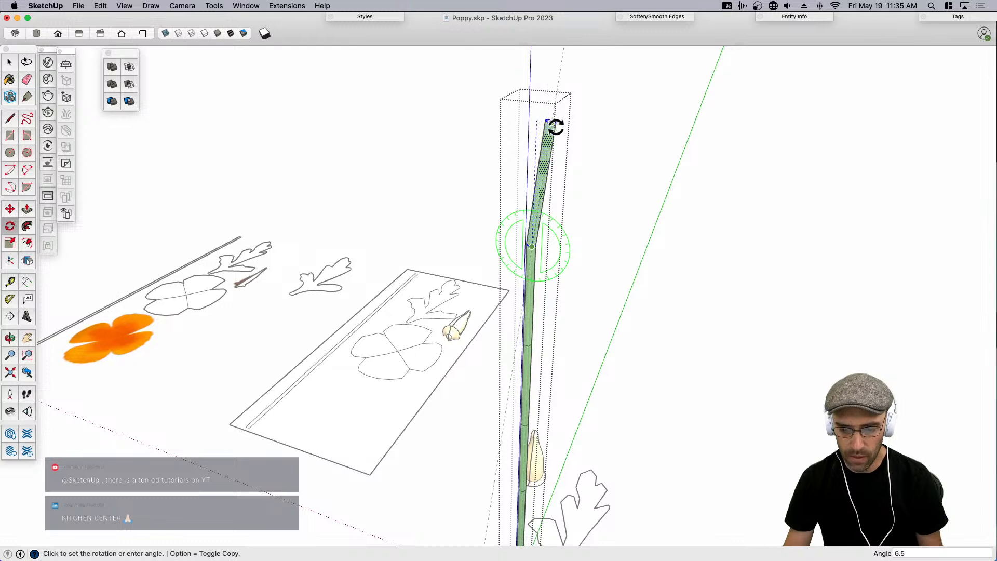
click(550, 125)
key(space)
middle_drag(524, 313, 553, 137)
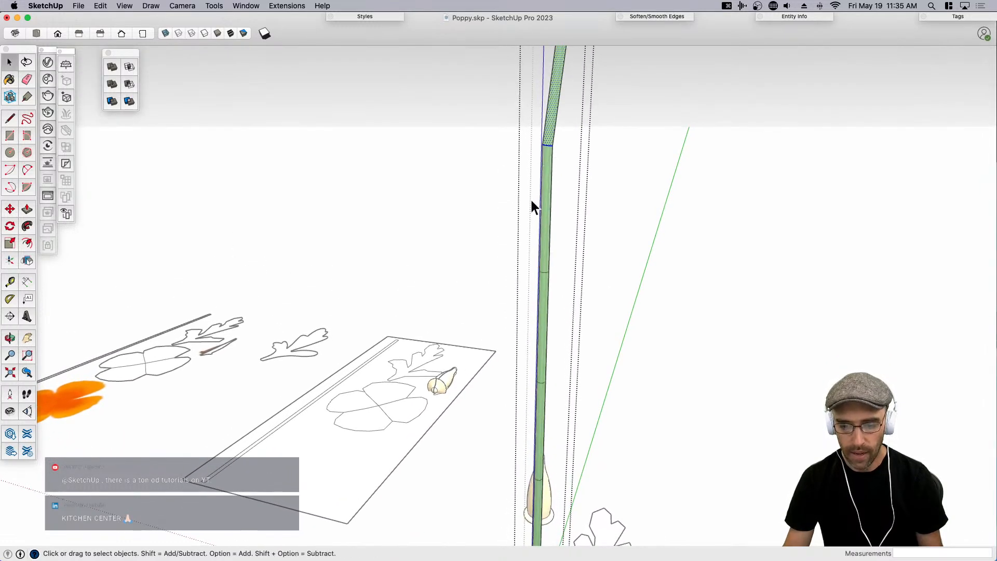
scroll(531, 202, down, 3)
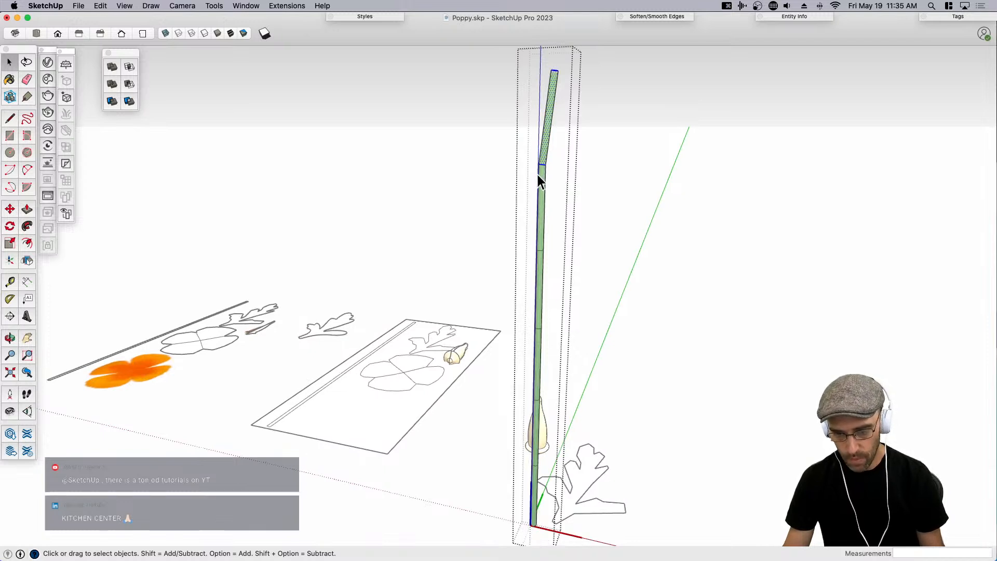
key(super+z)
click(610, 243)
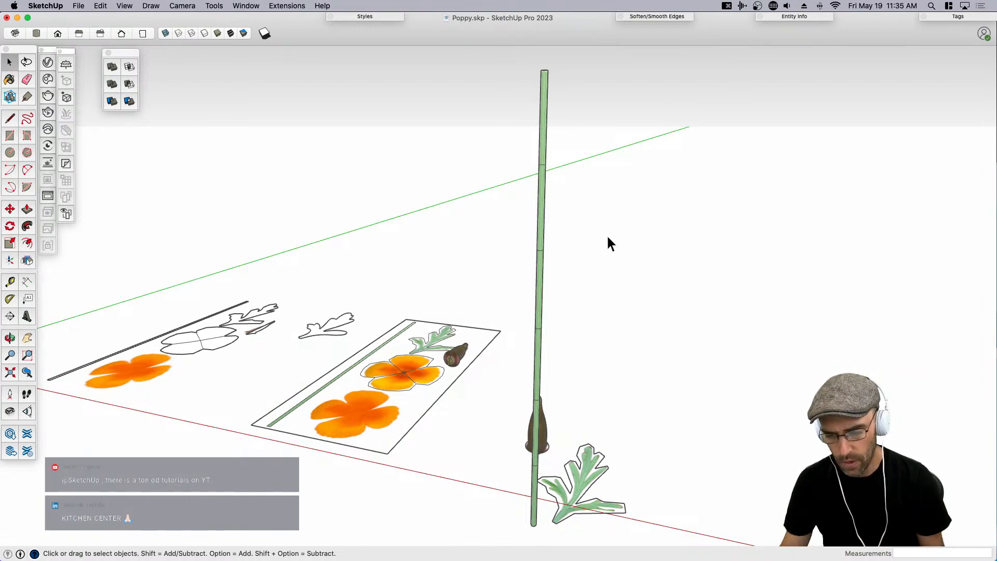
Save the model and bring in the vector-set-with-outline poppy image from Finder, placing it flat on the ground beyond the leaf.
scroll(607, 235, down, 3)
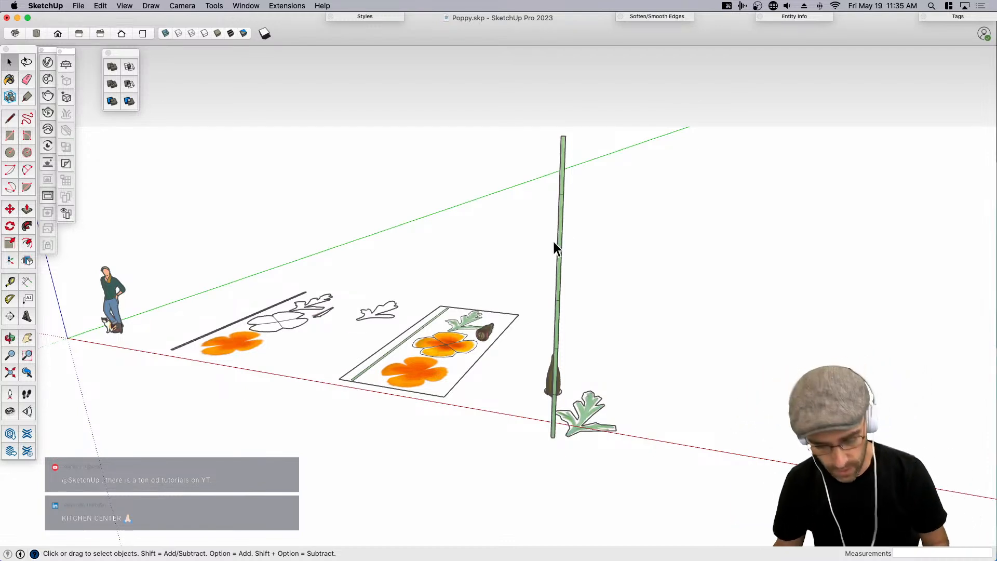
key(super+s)
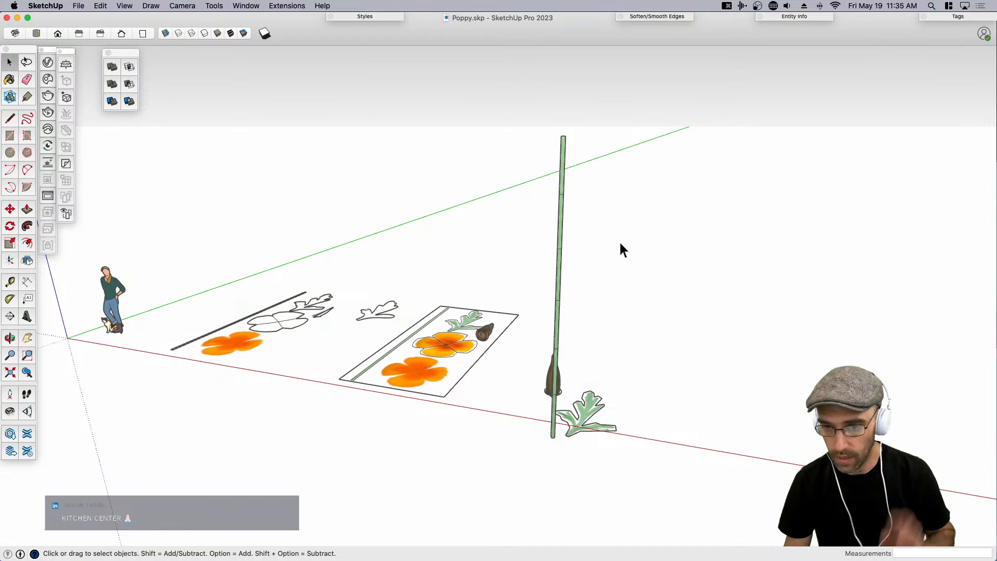
key(super+Tab)
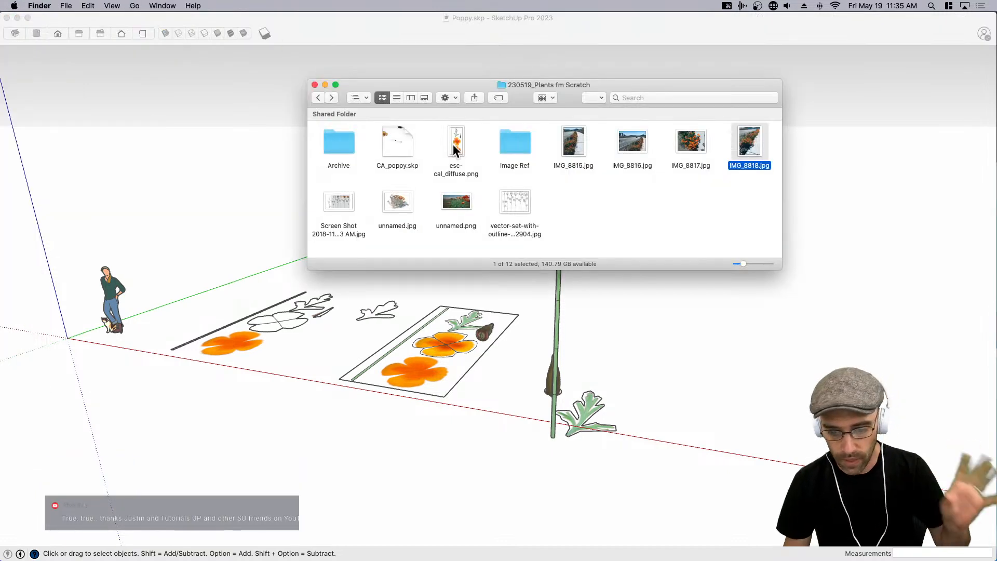
drag(520, 97, 457, 66)
mouse_move(459, 196)
mouse_down()
mouse_move(649, 384)
mouse_move(655, 434)
mouse_up()
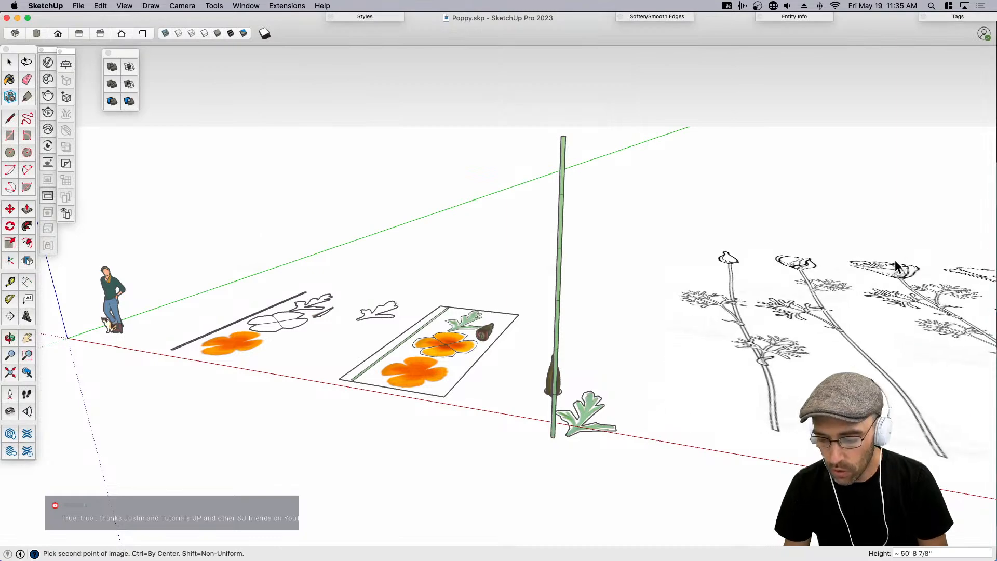
click(868, 281)
Switch the camera to parallel projection and show the imported poppy drawing in top view.
scroll(495, 279, down, 4)
middle_drag(495, 279, 502, 307)
click(183, 5)
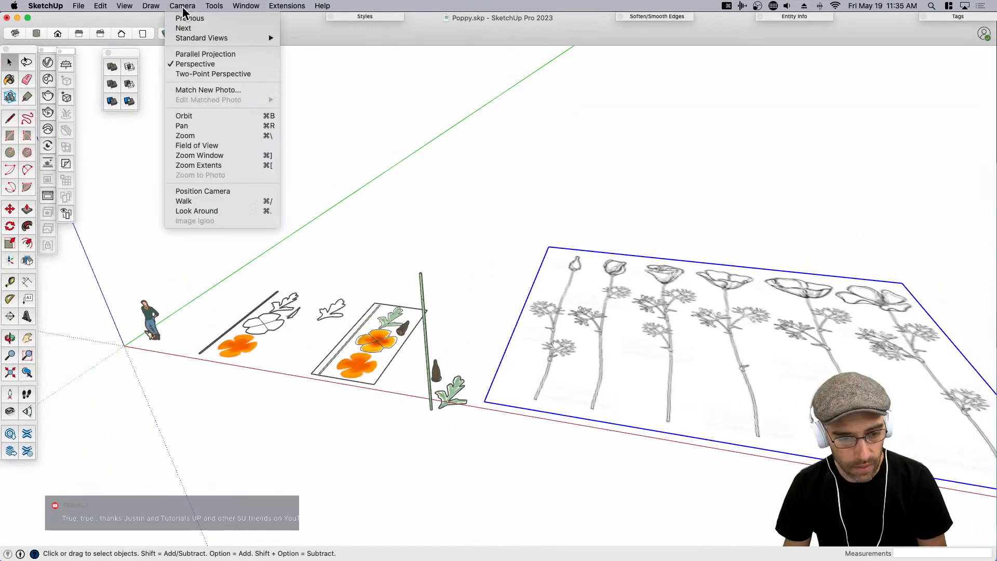
click(202, 54)
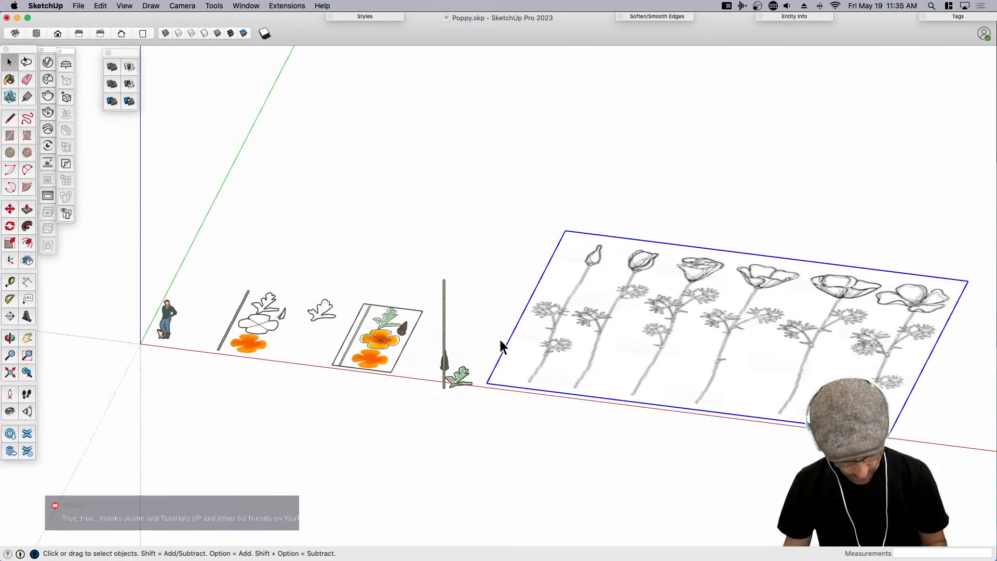
key(super+1)
key(h)
drag(729, 341, 694, 353)
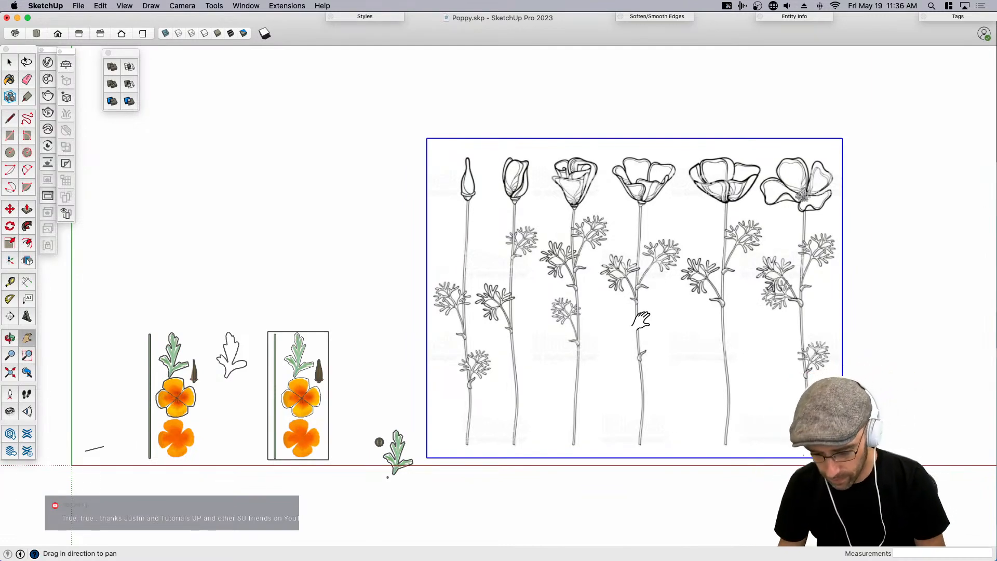
Scale the poppy drawing uniformly to 0.50 from its far corner.
key(s)
click(842, 138)
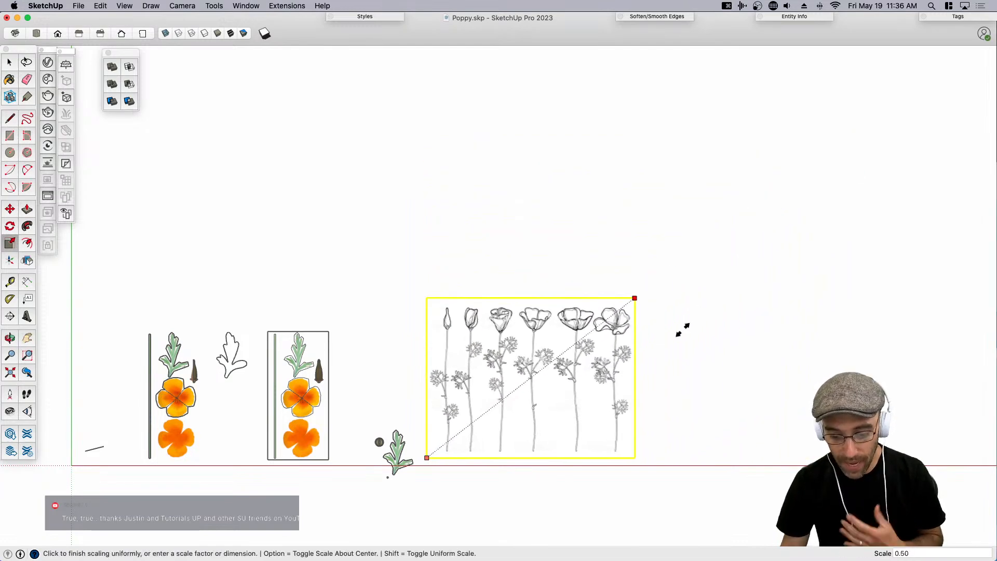
click(684, 332)
shift+middle_drag(684, 338, 391, 248)
middle_drag(400, 359, 380, 318)
shift+middle_drag(234, 355, 229, 345)
scroll(229, 345, up, 3)
click(277, 359)
key(m)
scroll(282, 372, up, 3)
key(alt)
click(275, 373)
key(space)
scroll(402, 369, down, 3)
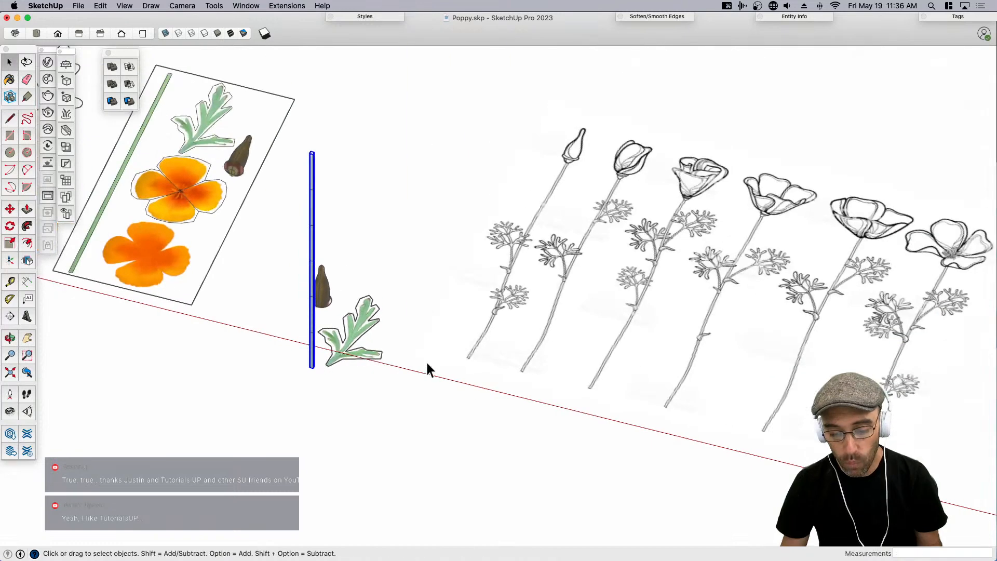
click(527, 334)
middle_drag(530, 338, 519, 296)
key(q)
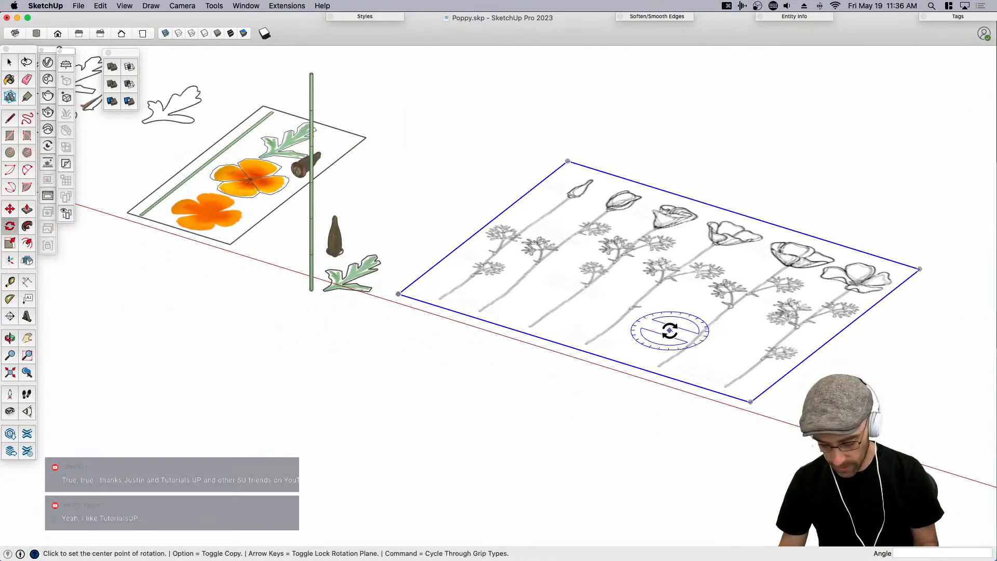
key(space)
scroll(747, 396, up, 3)
Draw a short line at the poppy drawing's near corner and make the line and image into one component.
key(l)
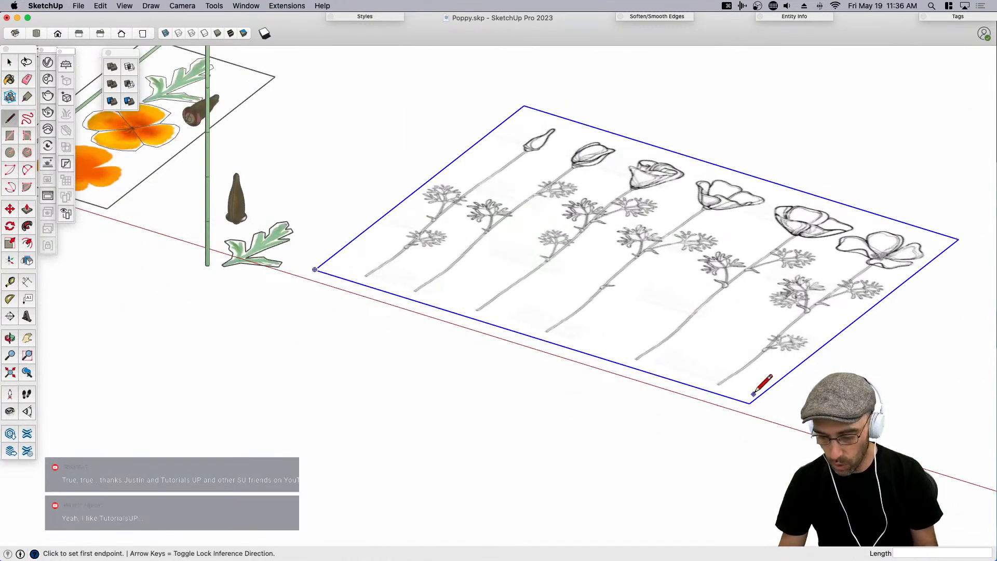
click(760, 384)
click(806, 398)
key(space)
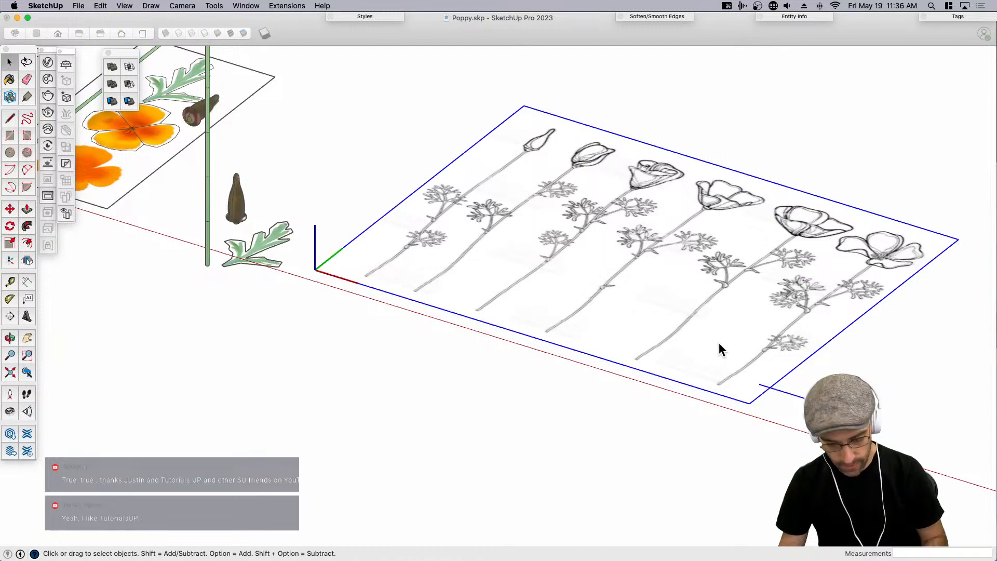
key(g)
key(Return)
Make a rotated copy of the drawing component, standing it upright at 90° about its base edge.
key(q)
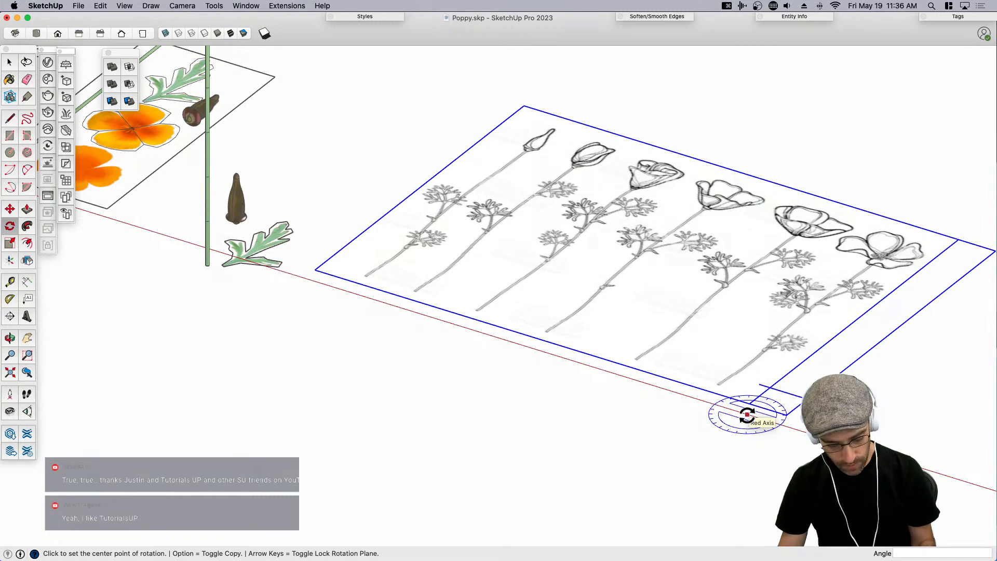
key(Escape)
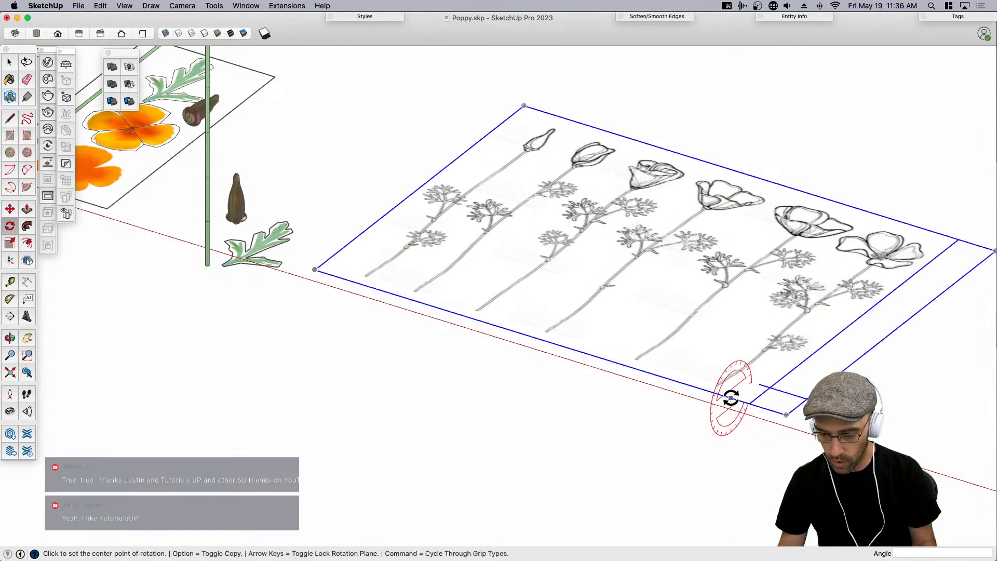
click(748, 400)
key(alt)
click(796, 367)
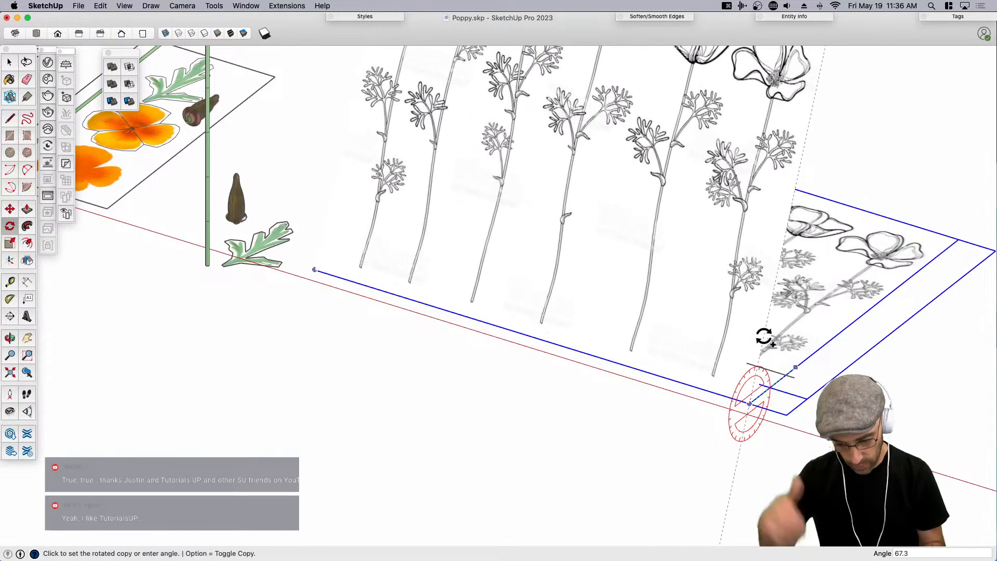
text(90)
key(Return)
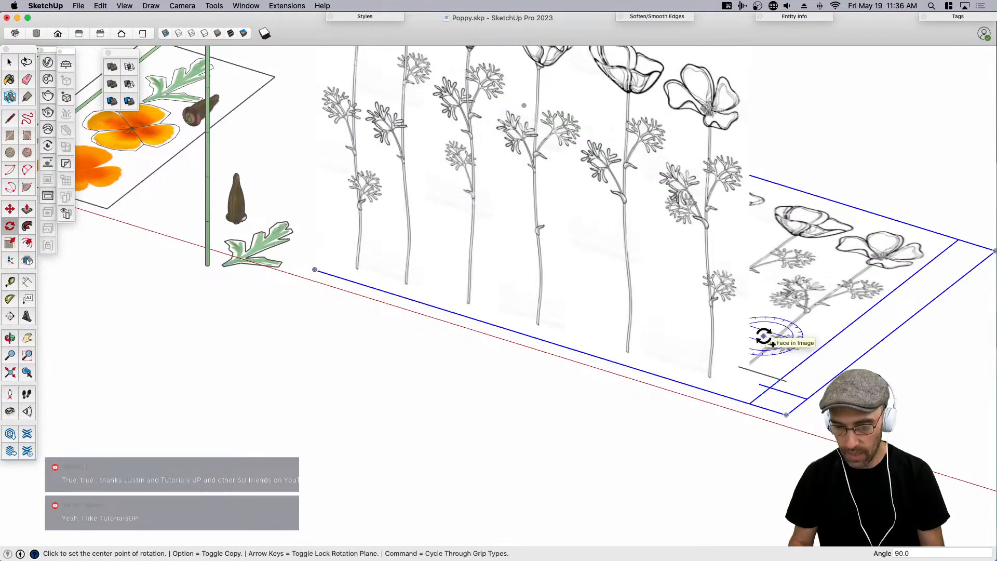
Examine the upright and flat poppy drawings beside the stem from several angles.
key(space)
click(298, 362)
scroll(298, 362, down, 2)
middle_drag(298, 362, 565, 257)
middle_drag(704, 314, 535, 392)
key(space)
click(571, 387)
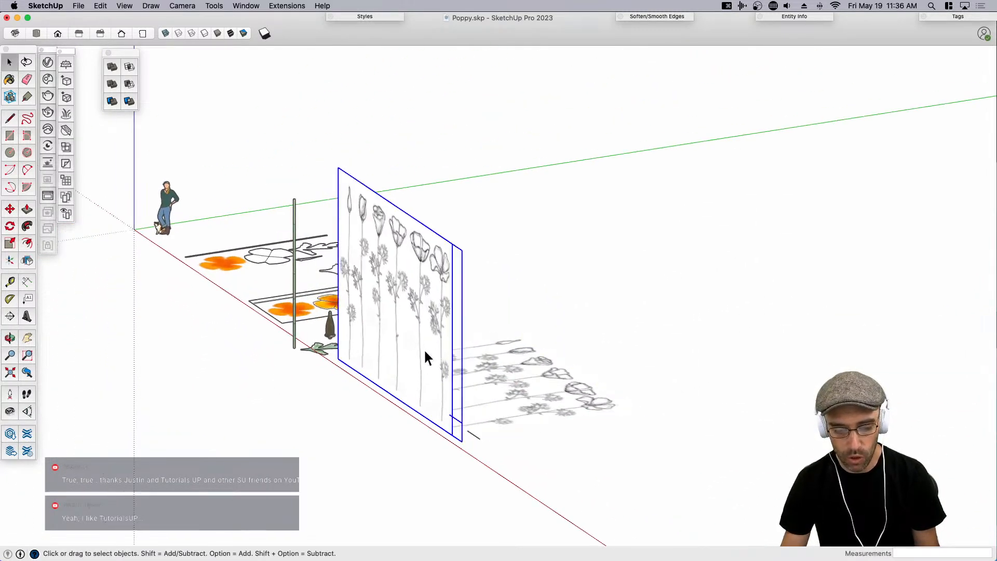
middle_drag(429, 361, 463, 372)
double_click(503, 342)
click(316, 386)
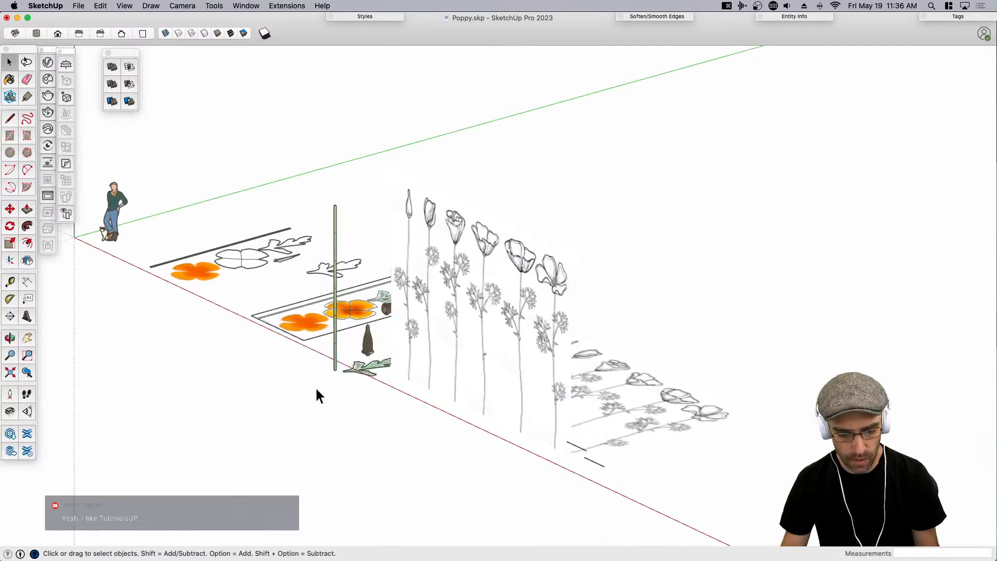
Copy the stem and paste it in place inside the upright drawing's component.
click(336, 360)
key(super+c)
double_click(452, 358)
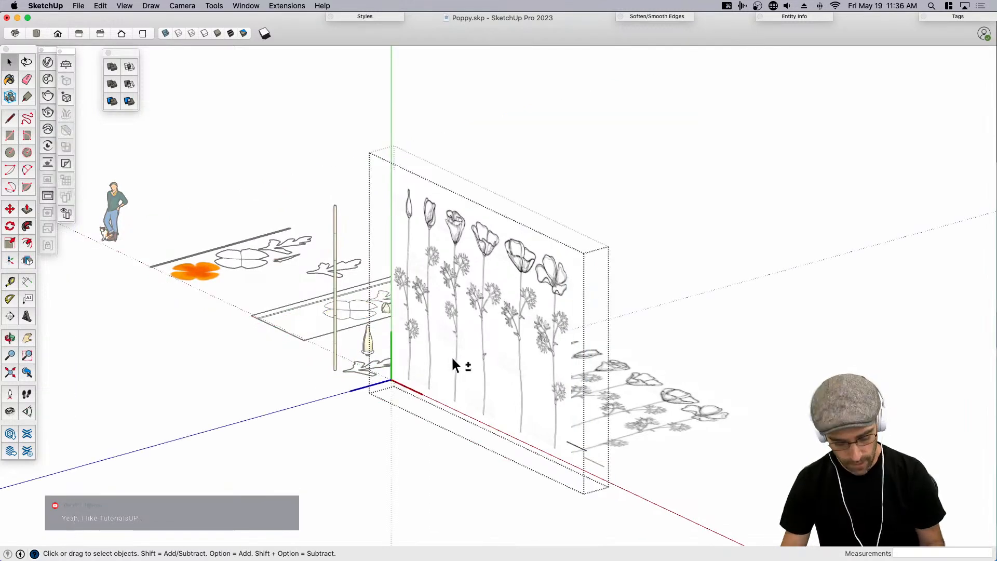
key(super+v)
Move the pasted stem onto the upright drawing, beside the first poppy.
scroll(308, 390, up, 3)
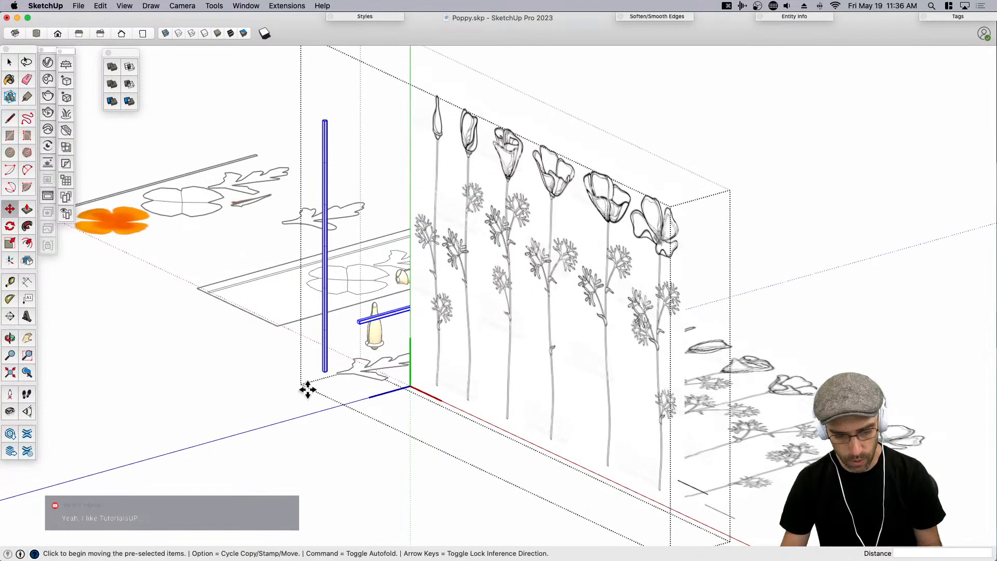
click(421, 405)
middle_drag(558, 369, 799, 339)
scroll(374, 335, up, 2)
middle_drag(285, 312, 387, 374)
scroll(455, 402, up, 4)
scroll(436, 403, up, 3)
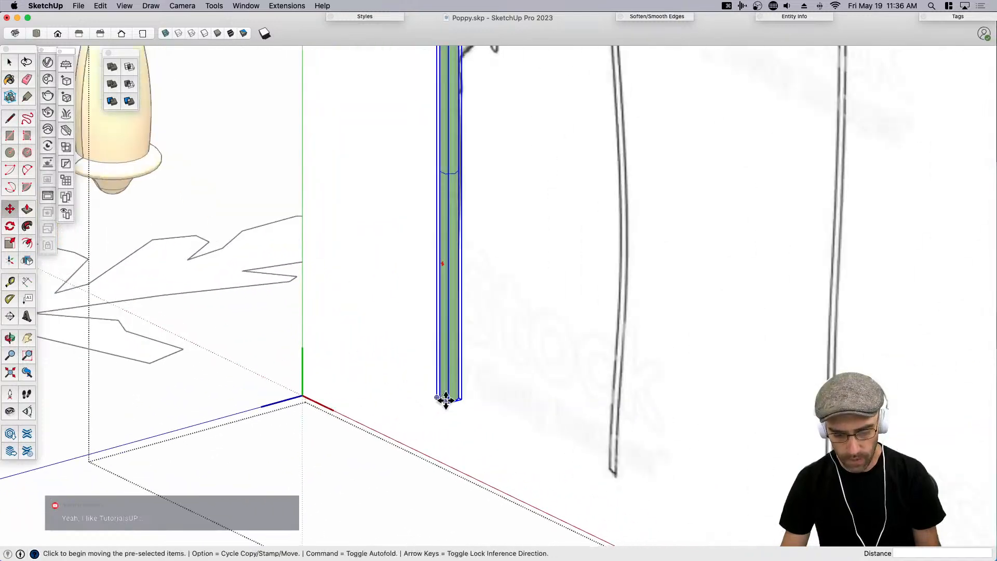
Move the stem along the upright drawing so its base meets the foot of the second poppy's stem.
scroll(440, 399, up, 3)
click(440, 400)
scroll(441, 400, down, 4)
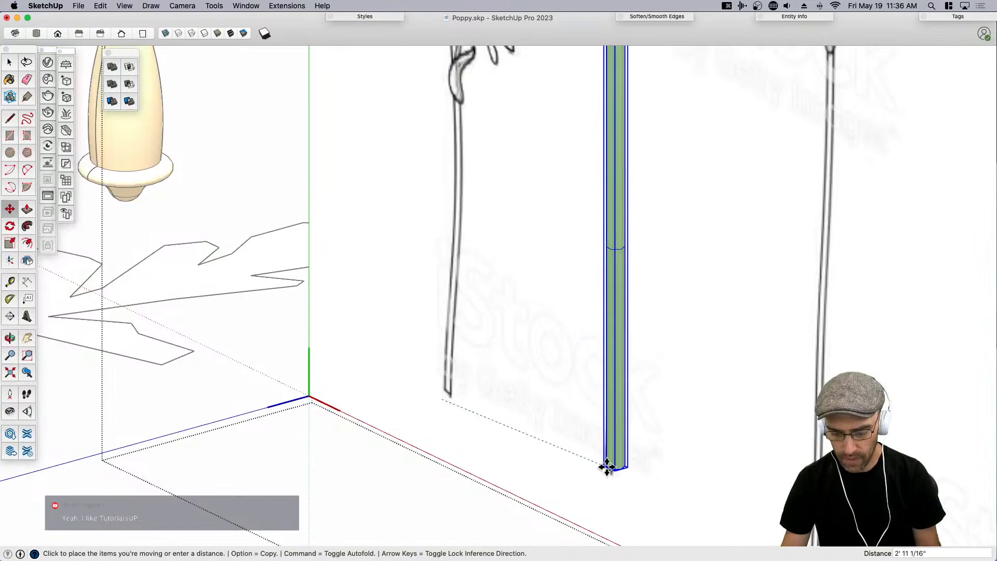
click(602, 465)
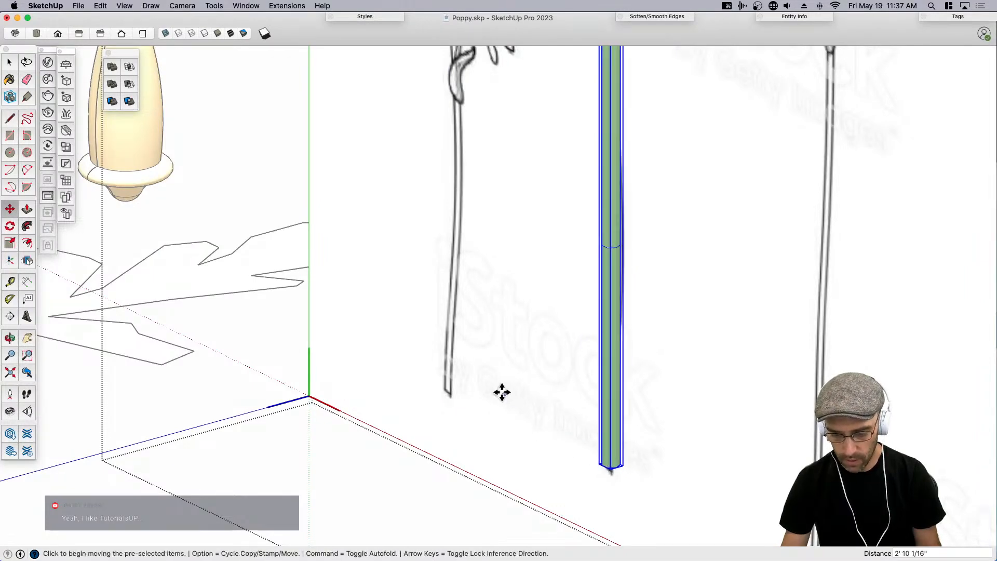
scroll(508, 396, down, 6)
key(space)
scroll(509, 353, down, 5)
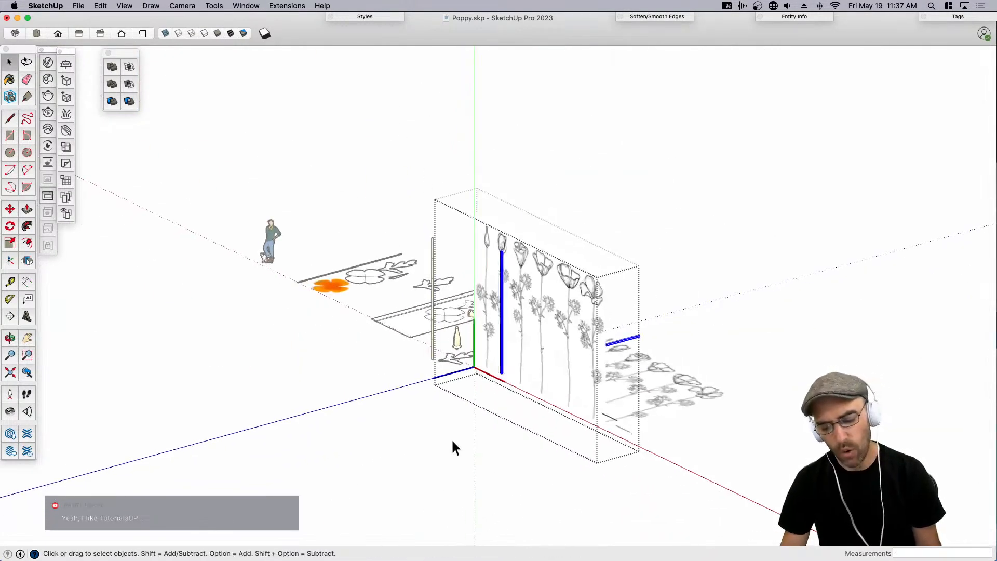
Delete the upright poppy drawing and look at the remaining flat drawing from the top.
click(516, 350)
key(Delete)
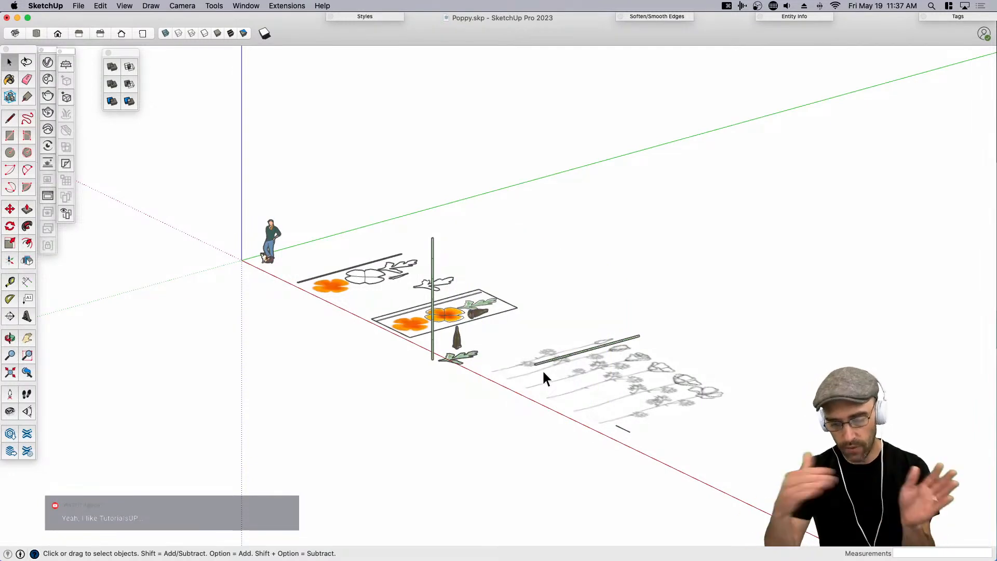
scroll(543, 371, up, 3)
click(589, 391)
mouse_move(590, 391)
middle_down()
mouse_move(598, 297)
mouse_move(603, 340)
middle_up()
key(super+1)
scroll(603, 354, down, 5)
scroll(625, 315, up, 5)
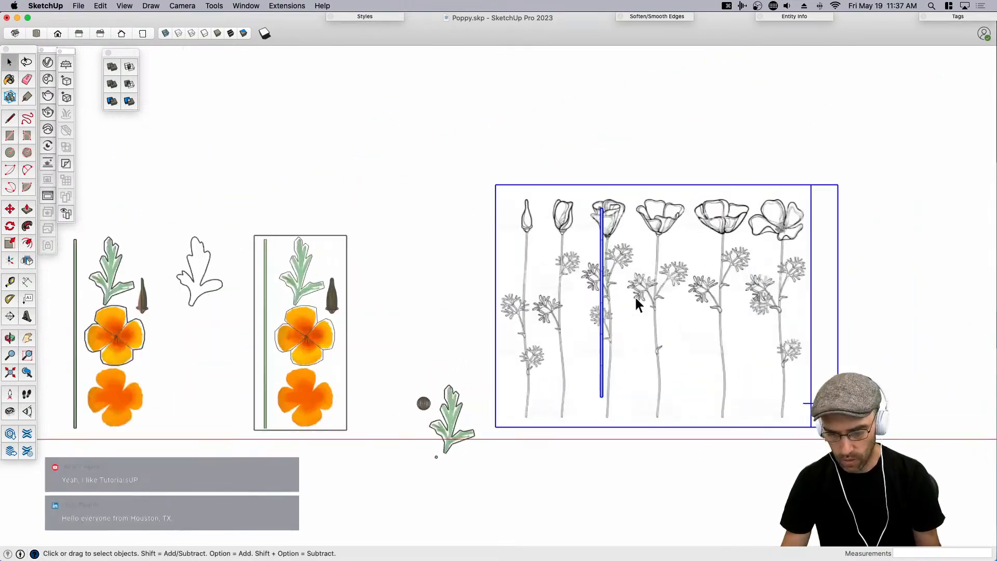
Inside the flat drawing component, move the stem onto the first poppy so it runs from the bud down to the drawn stem's foot.
double_click(595, 367)
click(596, 369)
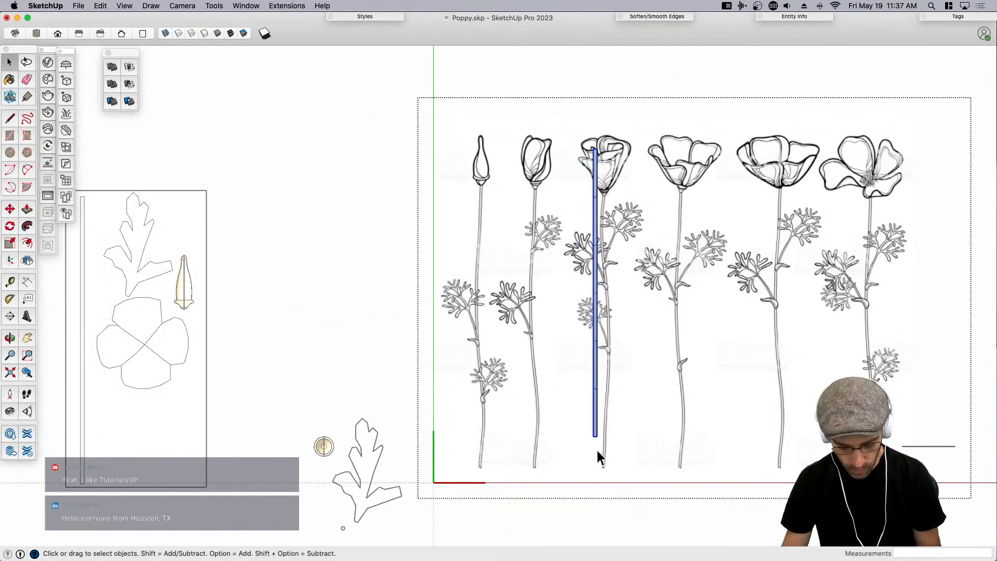
scroll(615, 450, up, 3)
key(m)
click(640, 448)
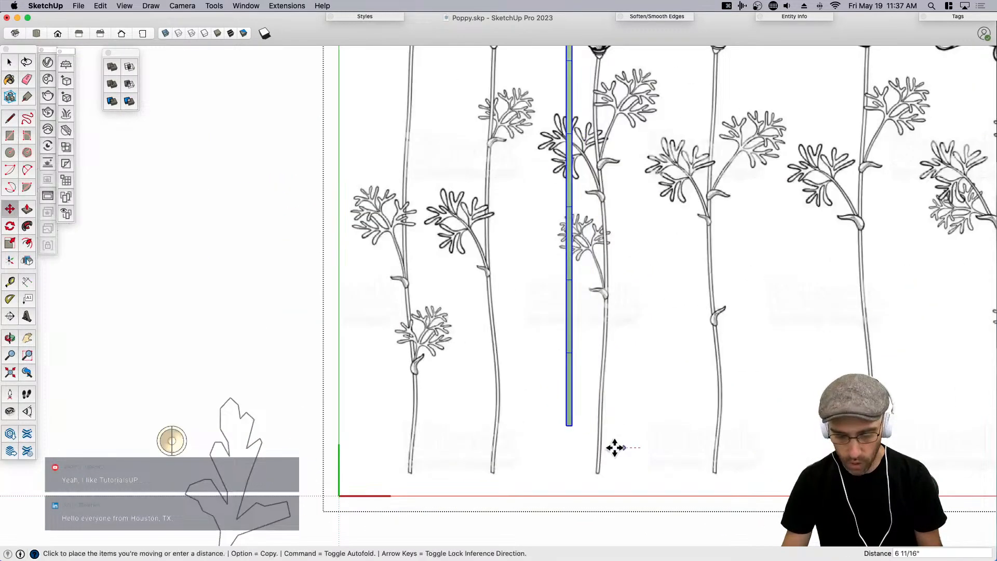
click(465, 495)
scroll(432, 175, down, 3)
scroll(481, 240, up, 2)
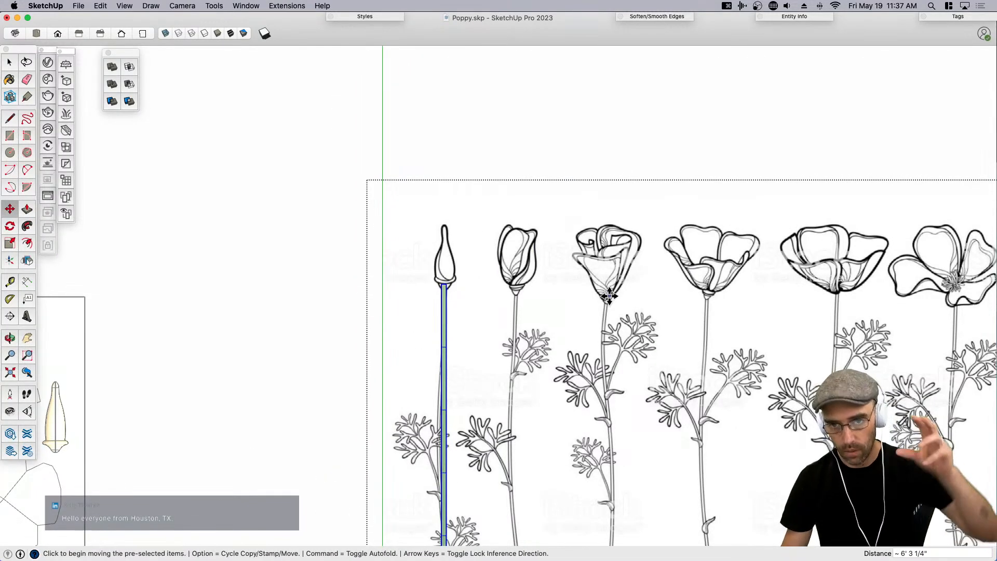
scroll(573, 251, down, 3)
key(h)
drag(626, 374, 545, 325)
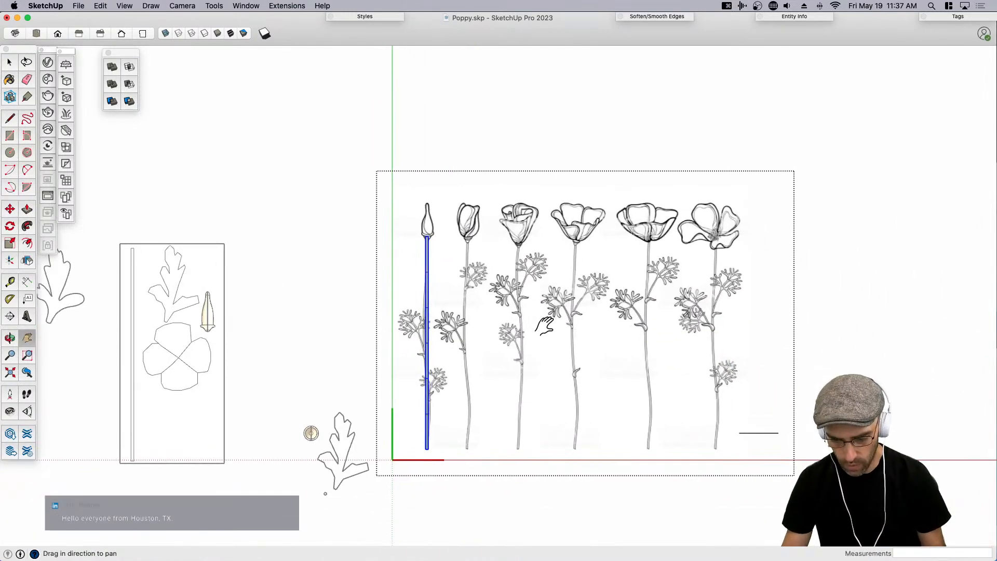
scroll(577, 330, up, 2)
key(space)
scroll(382, 460, up, 3)
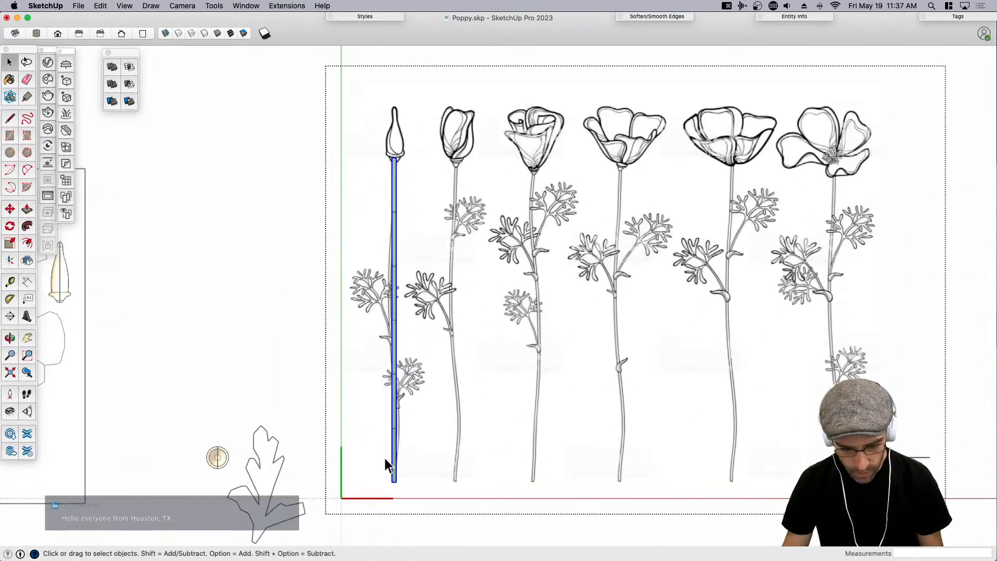
right_click(394, 457)
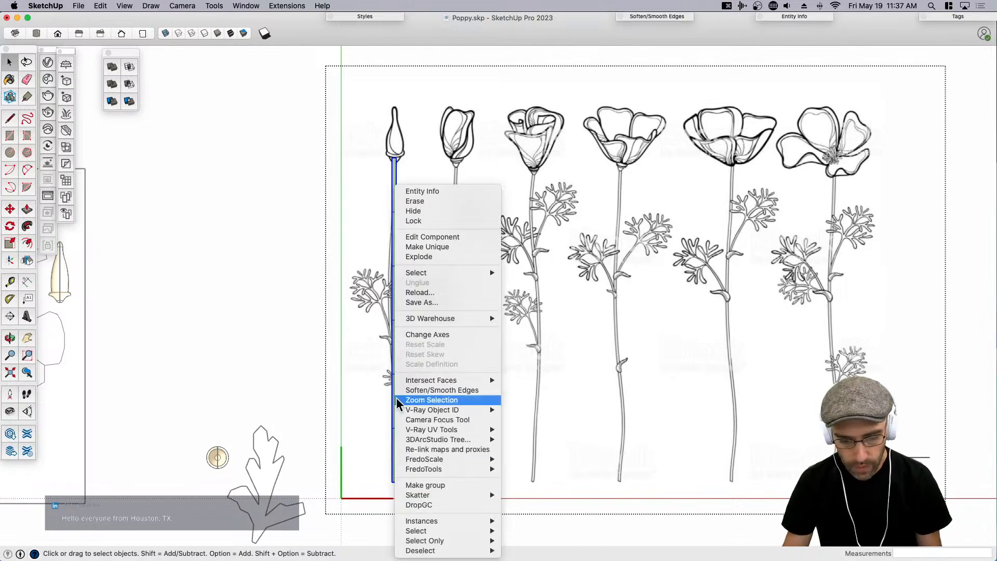
click(382, 306)
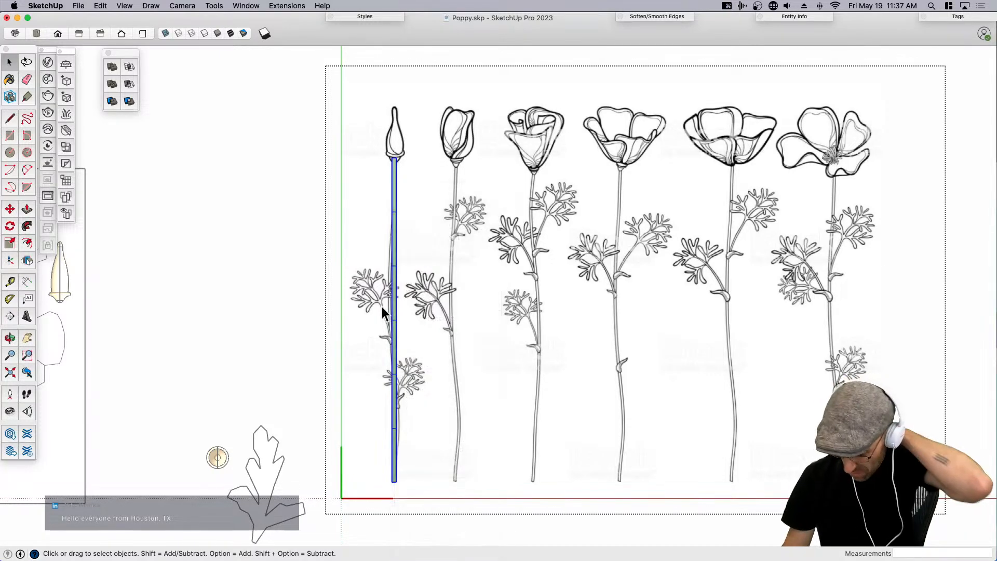
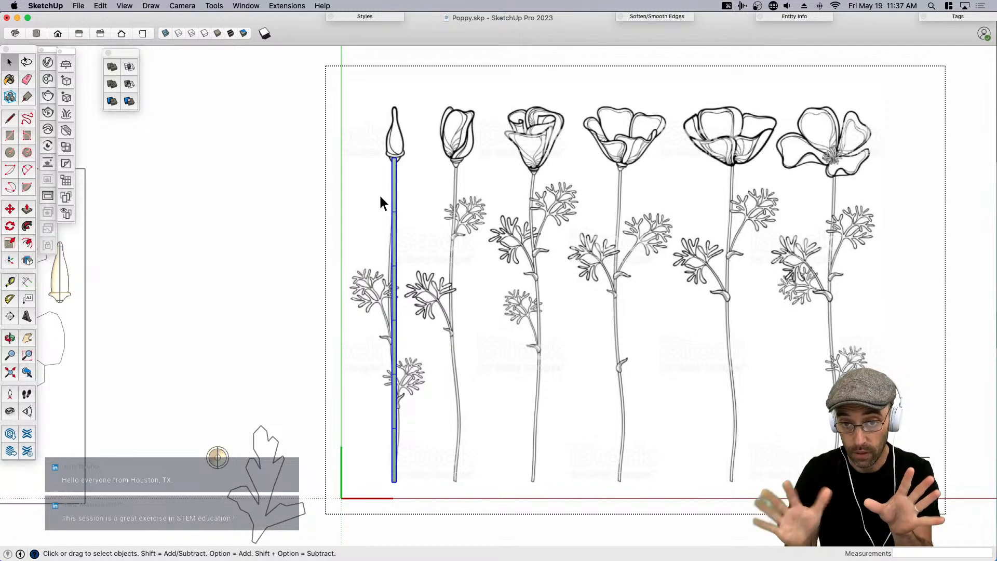
Shift the stem sideways by about 3/8" to line its base up with the foot of the first poppy's stem.
key(m)
scroll(392, 483, up, 3)
click(394, 484)
key(alt)
scroll(478, 482, down, 1)
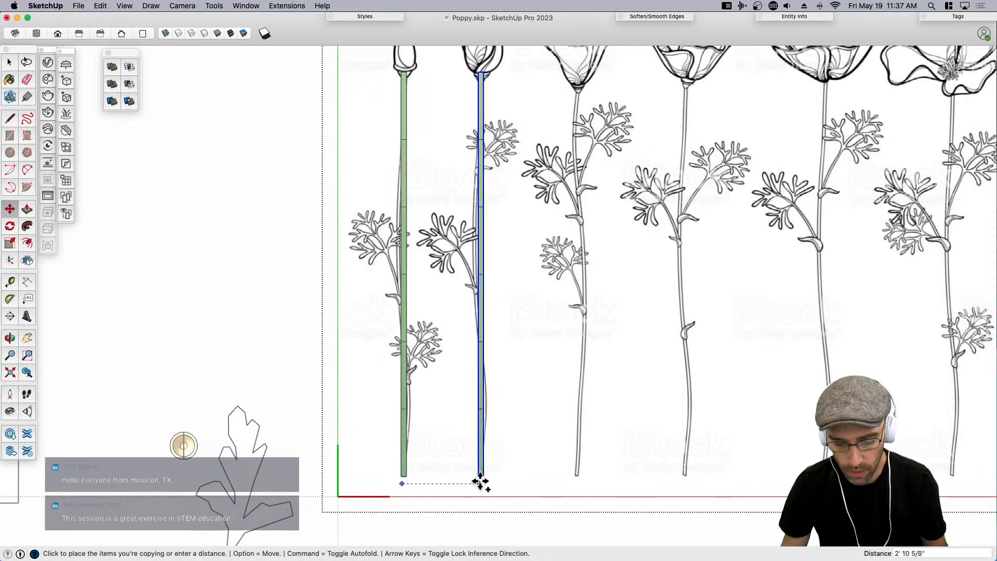
scroll(479, 483, up, 3)
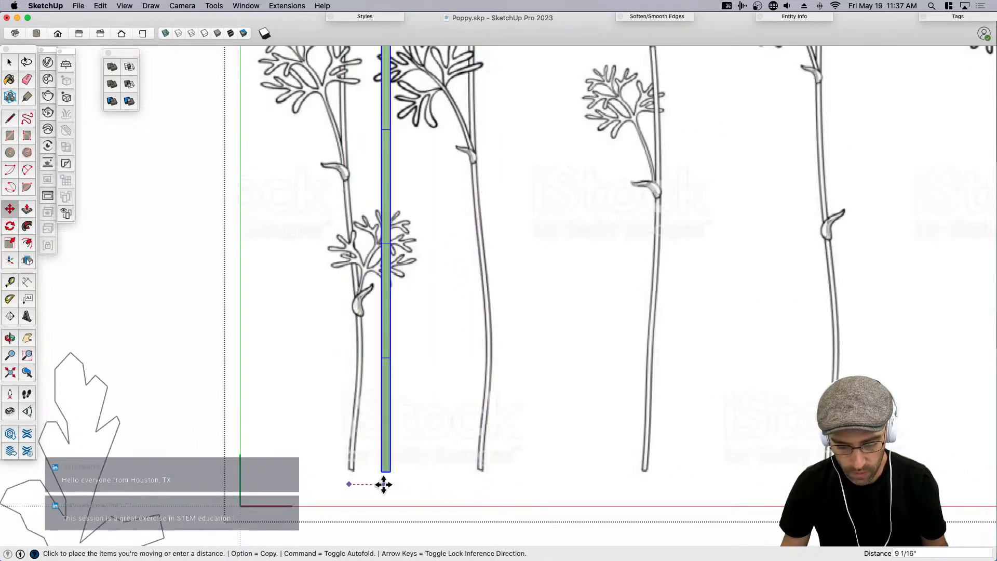
click(349, 486)
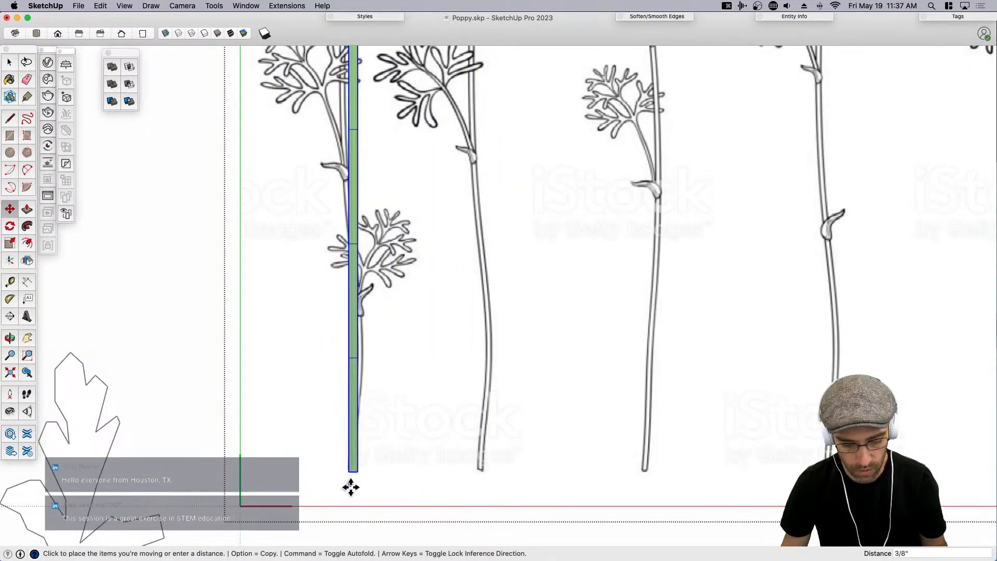
Copy the stem horizontally onto the other five poppies, lining each copy up with the foot of the drawn stem.
key(alt)
click(351, 504)
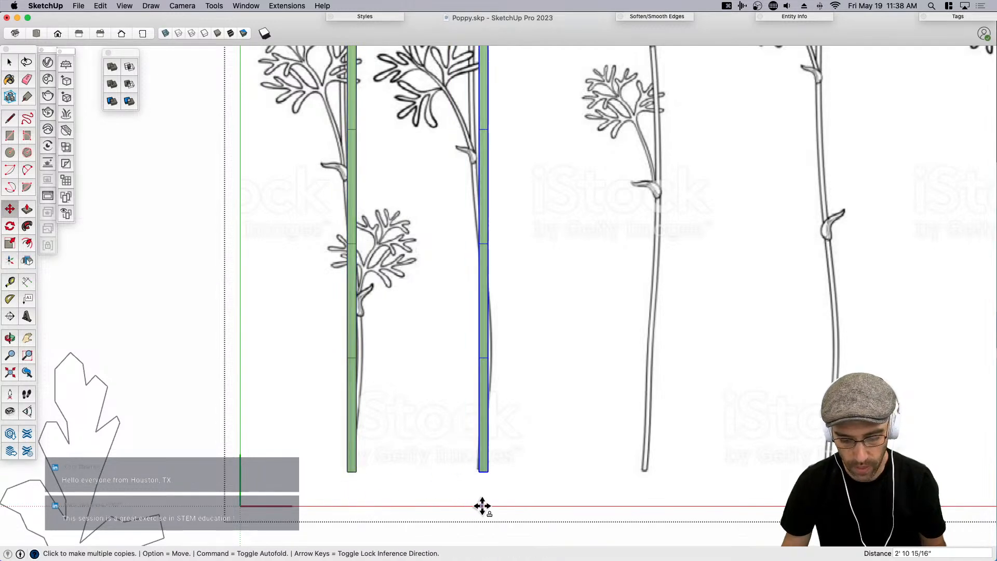
click(481, 506)
click(644, 508)
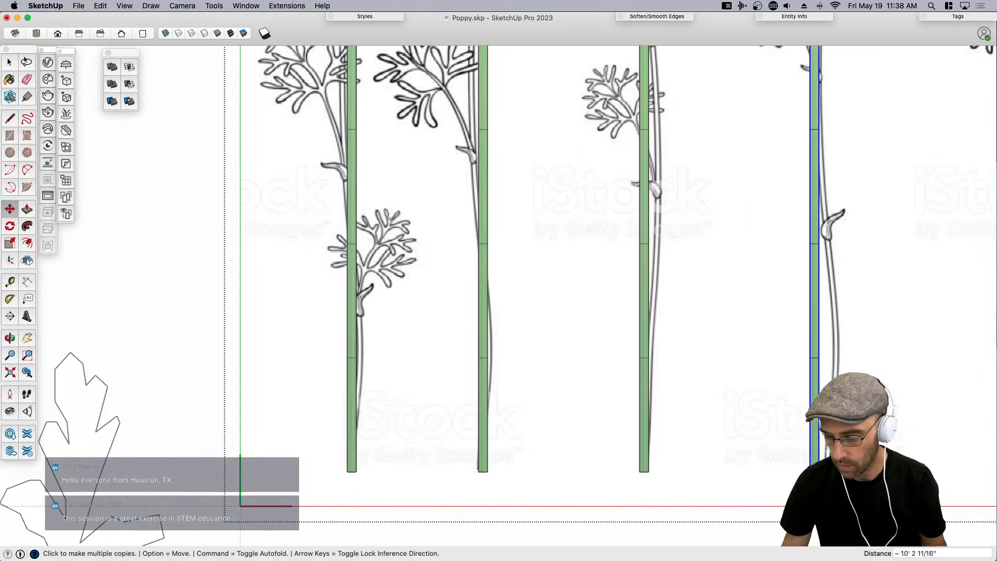
scroll(664, 513, down, 5)
scroll(670, 509, up, 5)
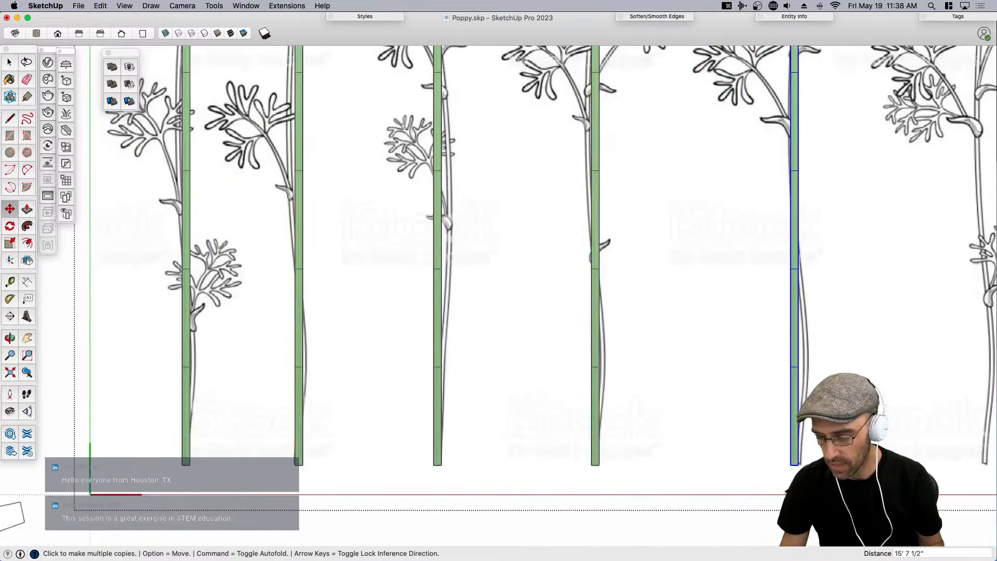
scroll(727, 486, down, 5)
click(675, 483)
scroll(681, 483, up, 5)
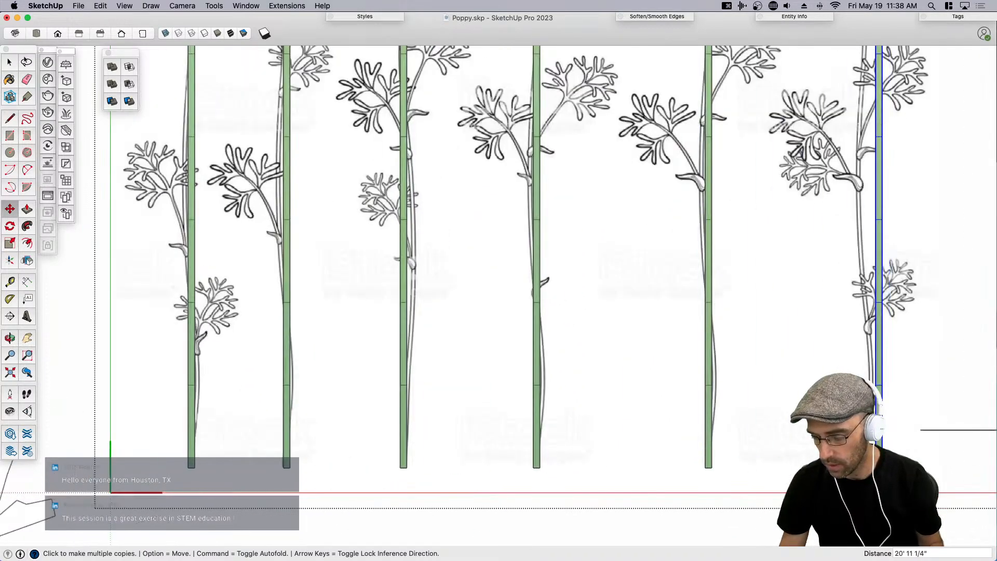
scroll(570, 478, down, 4)
Make the first poppy's stem a unique component.
key(space)
scroll(384, 470, up, 3)
click(360, 470)
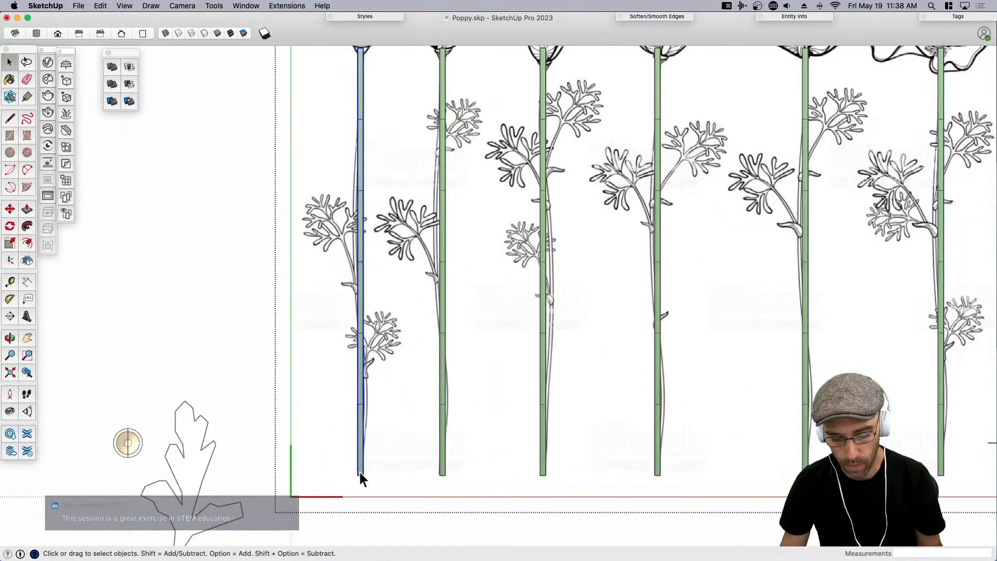
click(442, 470)
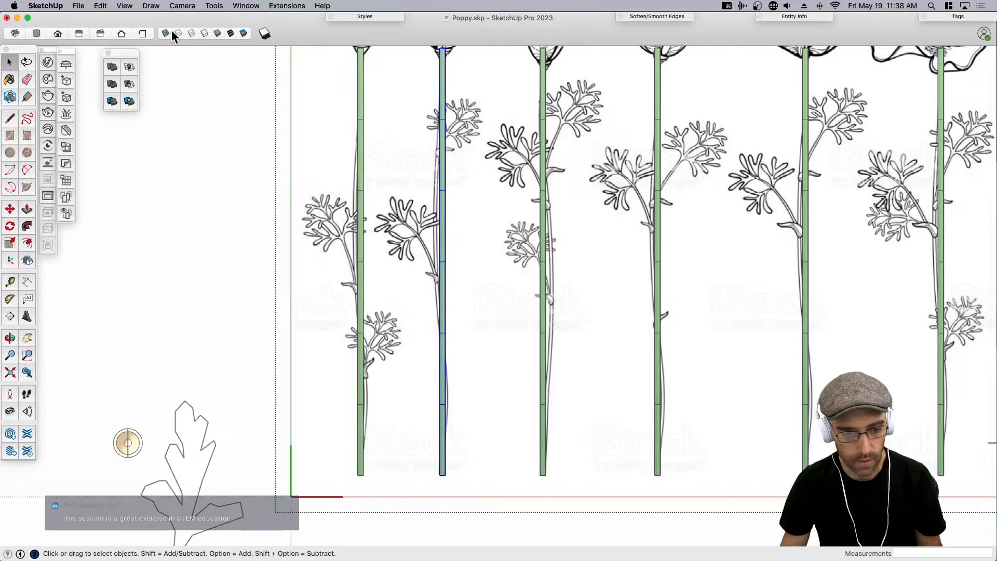
shift+middle_drag(383, 261, 388, 339)
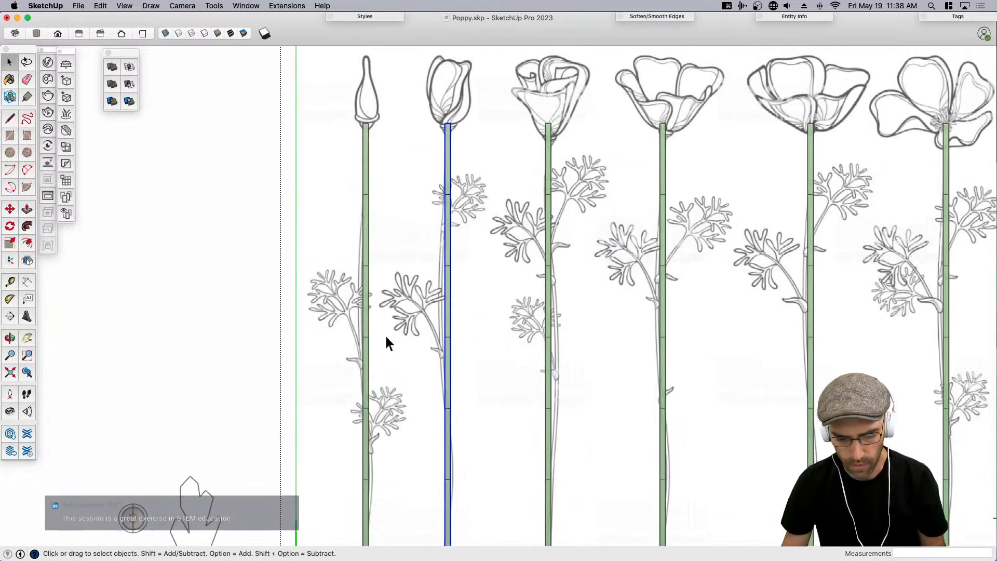
scroll(389, 327, down, 3)
right_click(372, 304)
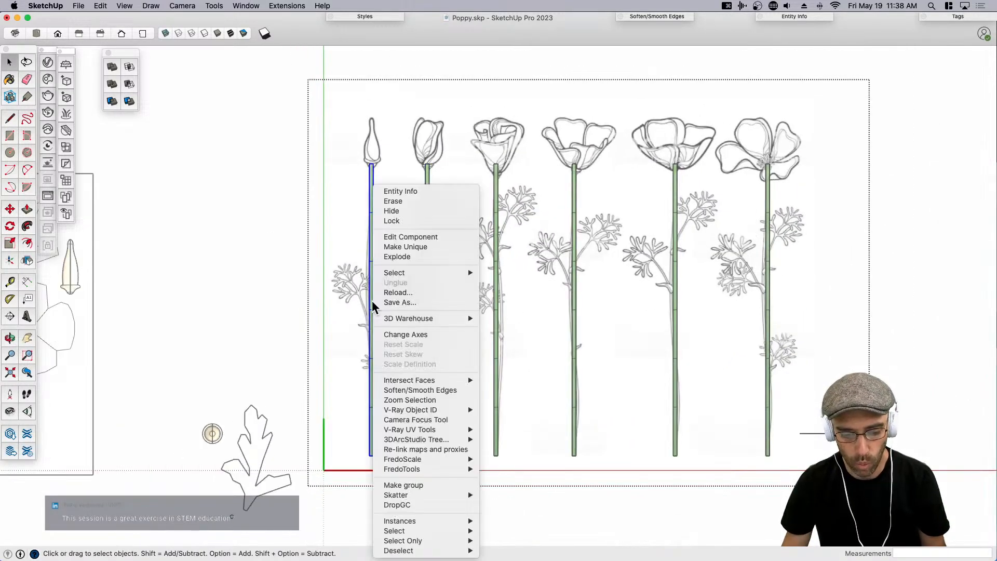
click(411, 256)
Open the first poppy's stem for editing and select the face of its third segment from the top.
scroll(483, 364, up, 4)
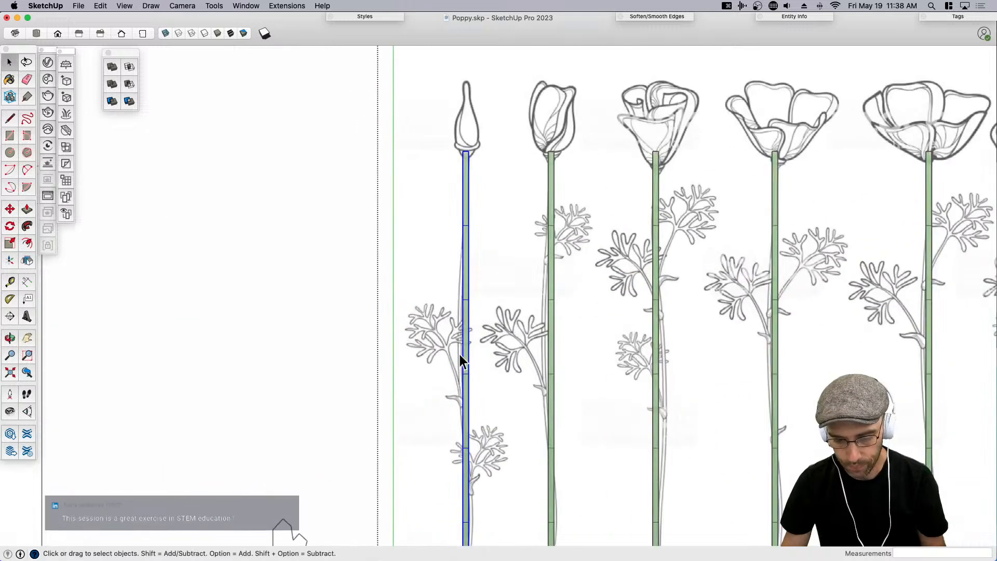
double_click(465, 341)
scroll(466, 341, up, 2)
click(467, 338)
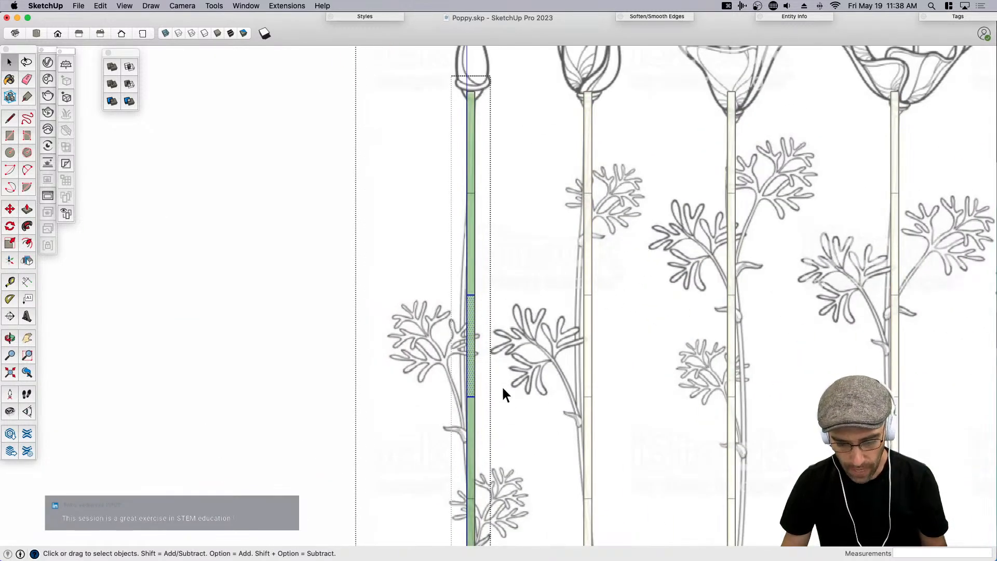
key(m)
click(544, 431)
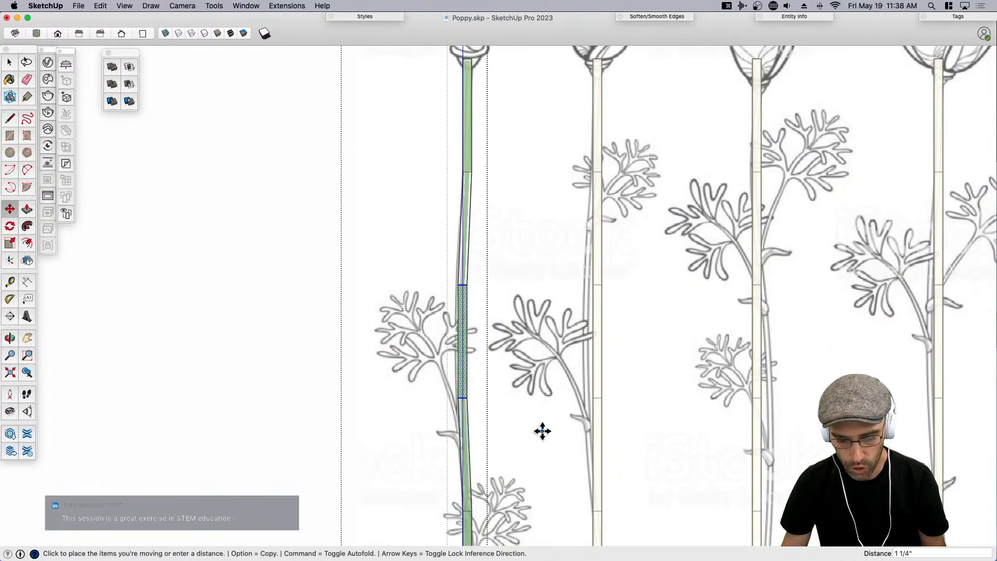
key(Escape)
key(space)
Rotate the selected stem segment about 1.2° around the stem's base so it shifts onto the drawn stem.
scroll(500, 355, up, 2)
scroll(455, 370, down, 6)
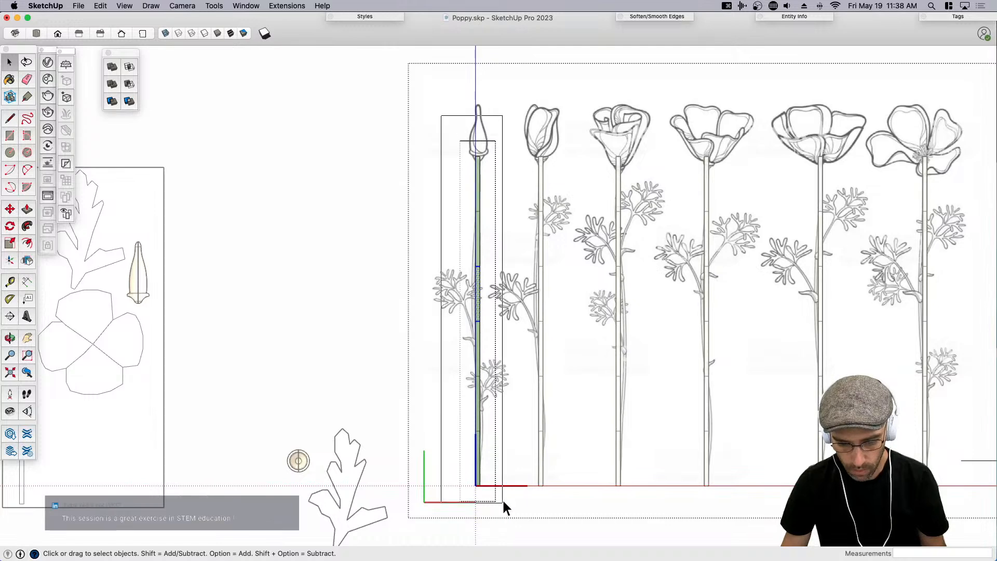
scroll(465, 286, up, 1)
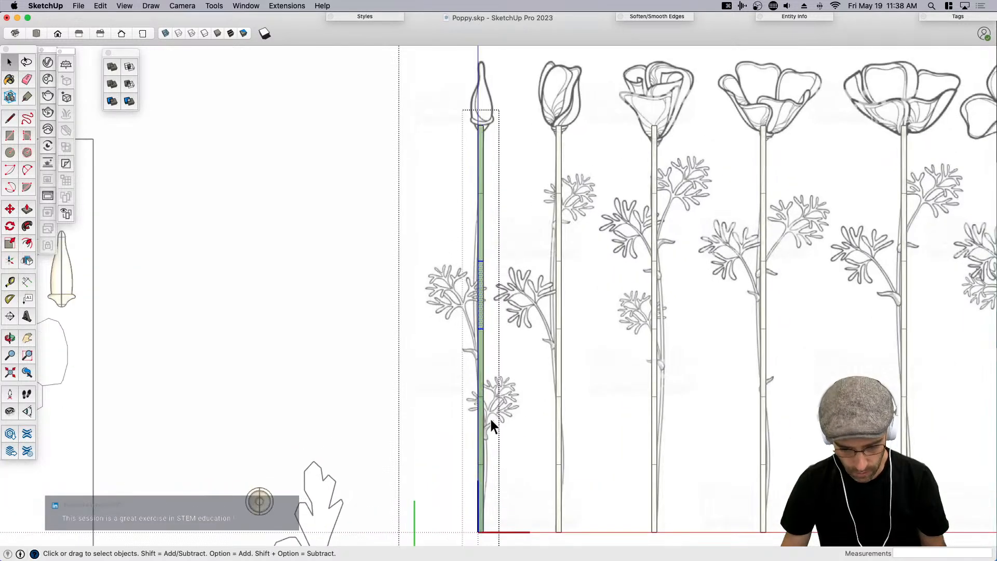
key(q)
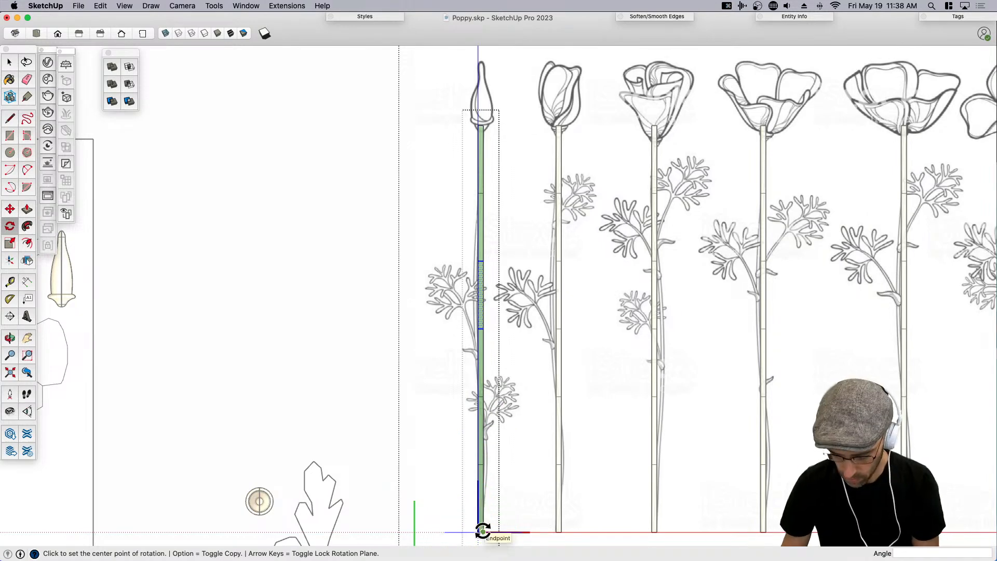
click(483, 531)
scroll(480, 257, up, 5)
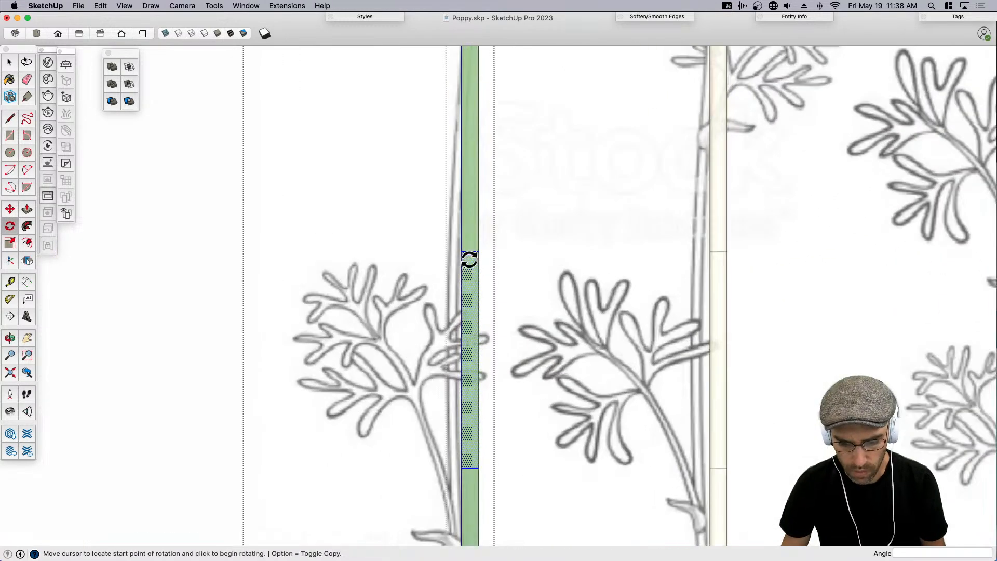
click(465, 258)
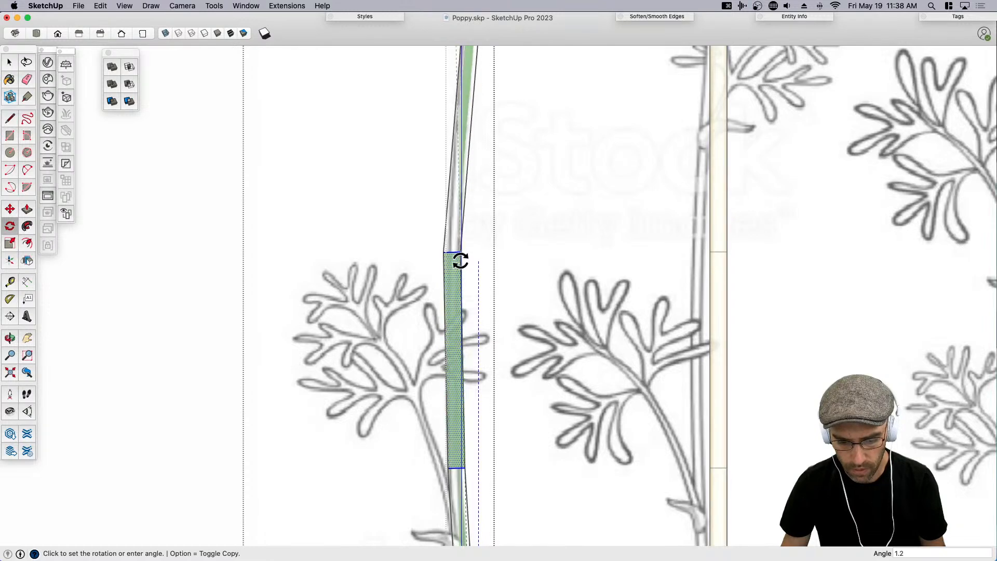
click(456, 260)
key(space)
scroll(454, 244, down, 3)
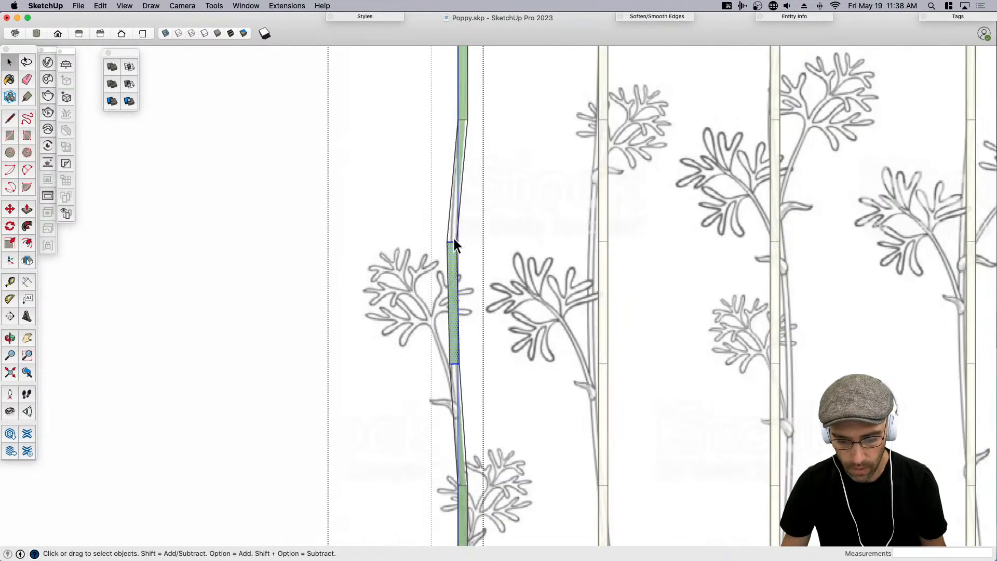
Repaint the first poppy's whole bent stem with the green sampled from its third segment from the top, and turn off X-ray display.
triple_click(454, 243)
key(b)
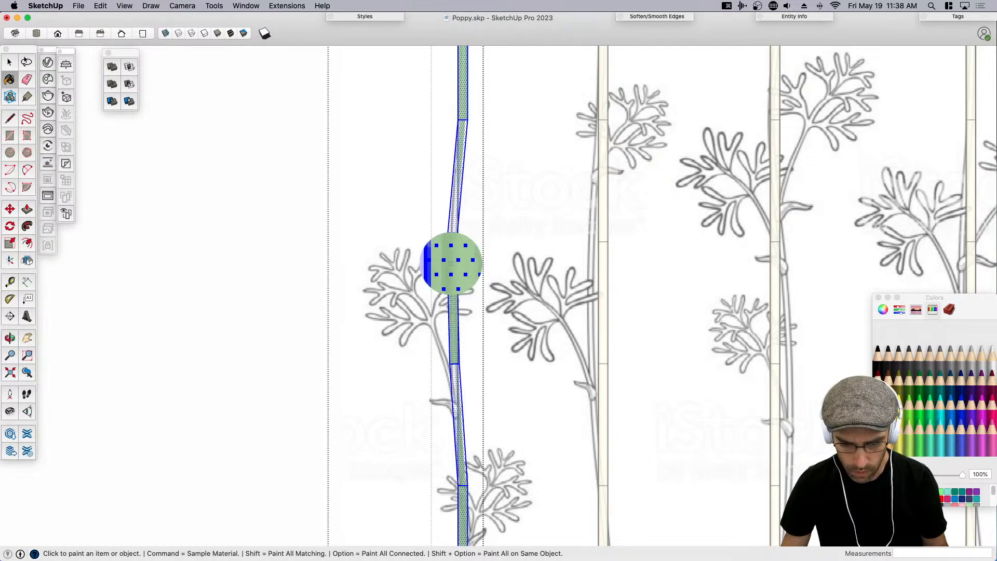
click(452, 265)
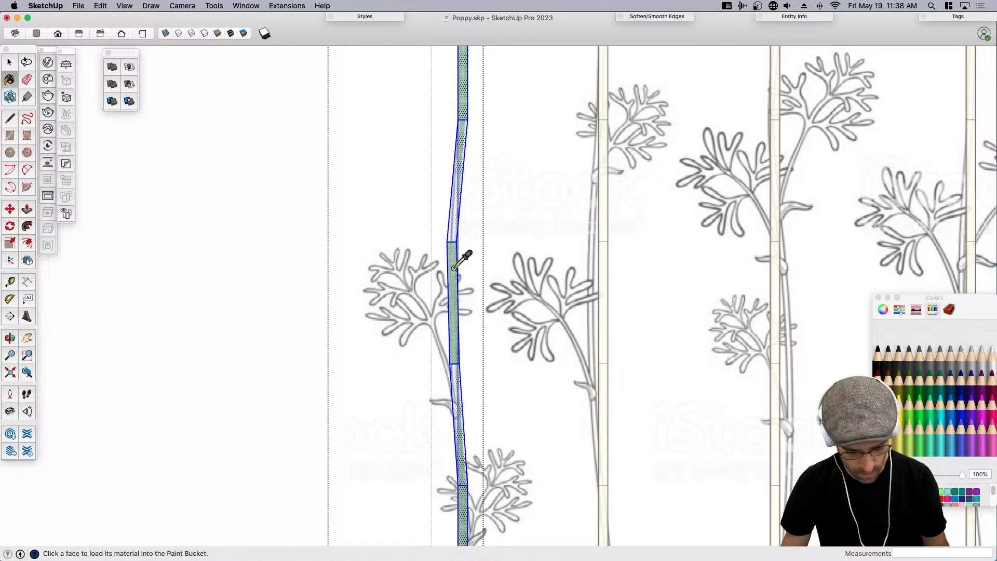
click(454, 233)
key(space)
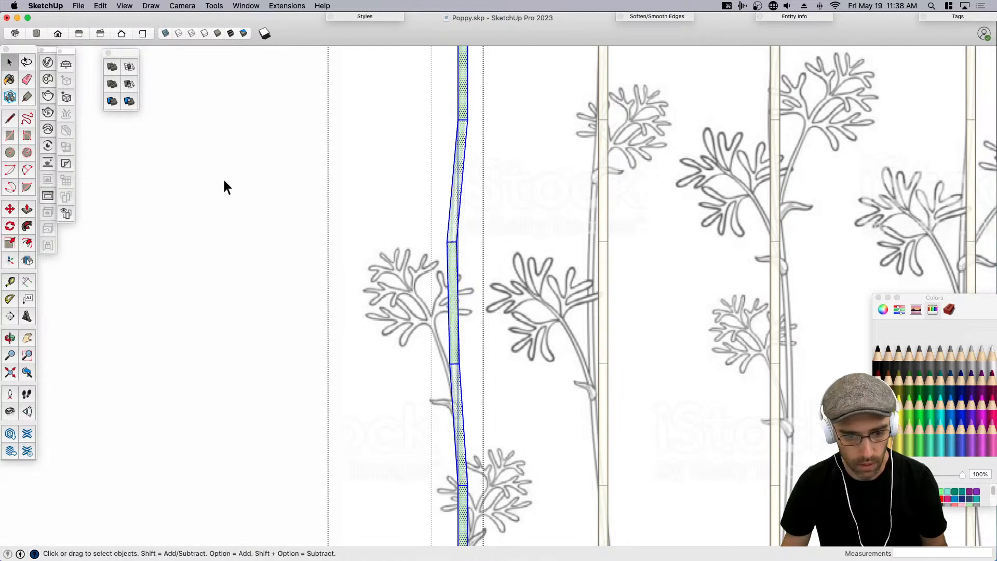
click(223, 187)
click(165, 32)
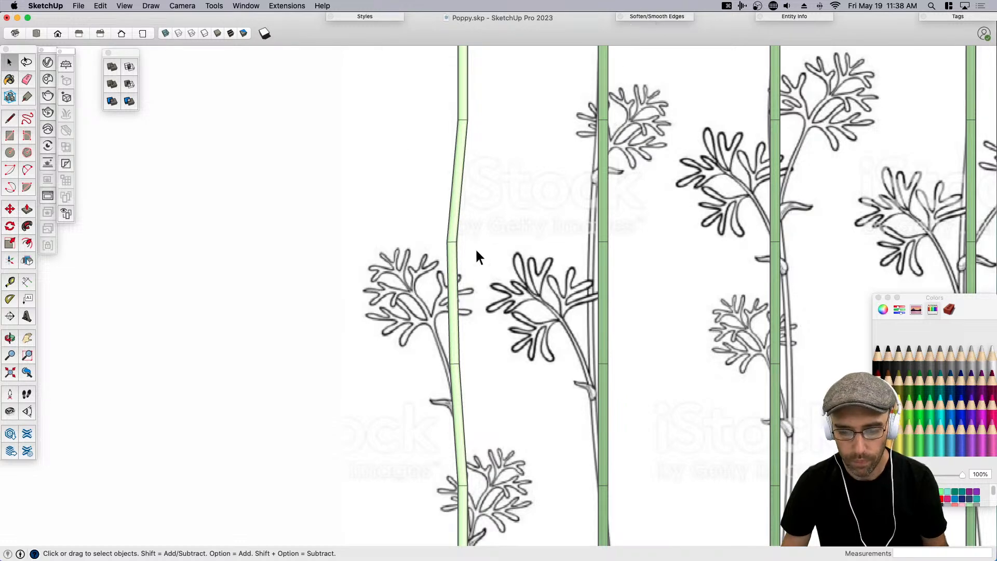
scroll(604, 272, down, 3)
scroll(603, 273, up, 1)
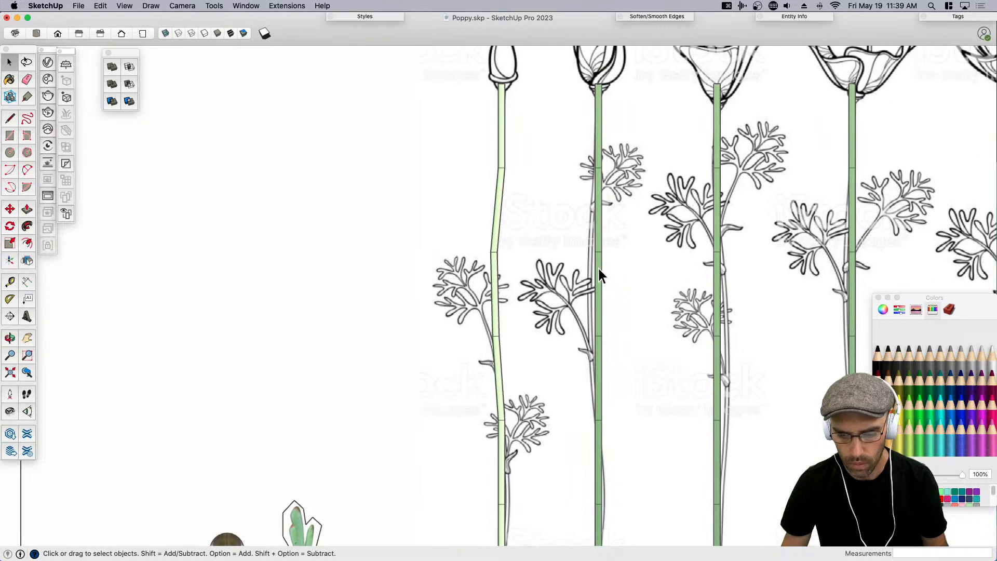
Toggle the Projected texture option on the face of the second poppy stem's third segment from the top and sample its material.
scroll(598, 272, up, 5)
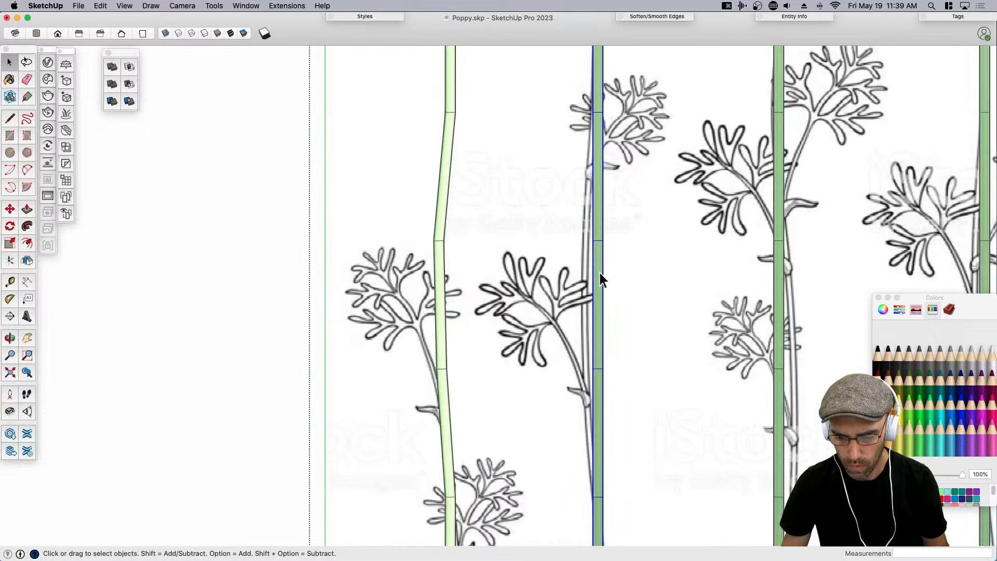
right_click(600, 266)
click(594, 255)
scroll(598, 255, up, 2)
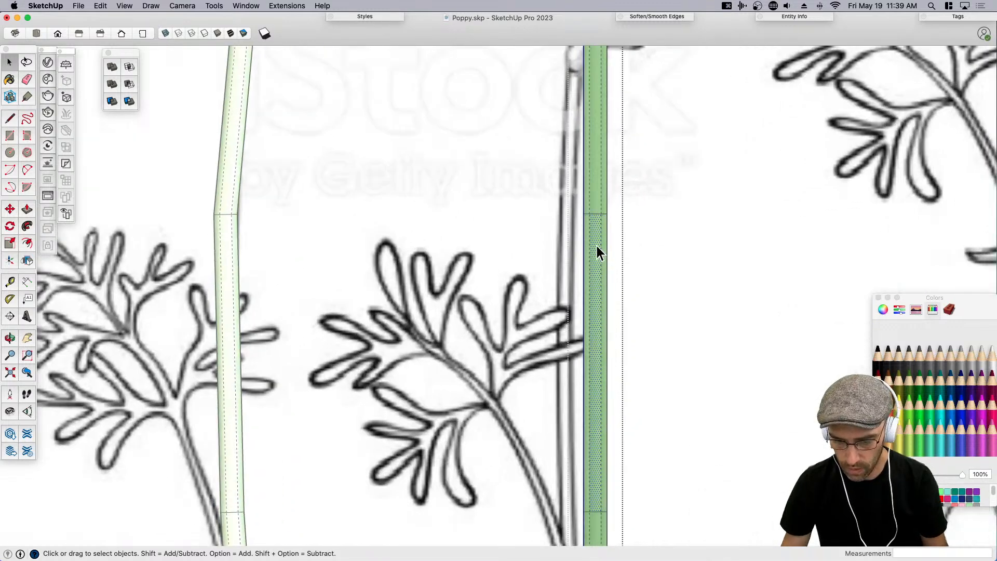
right_click(597, 244)
mouse_move(682, 363)
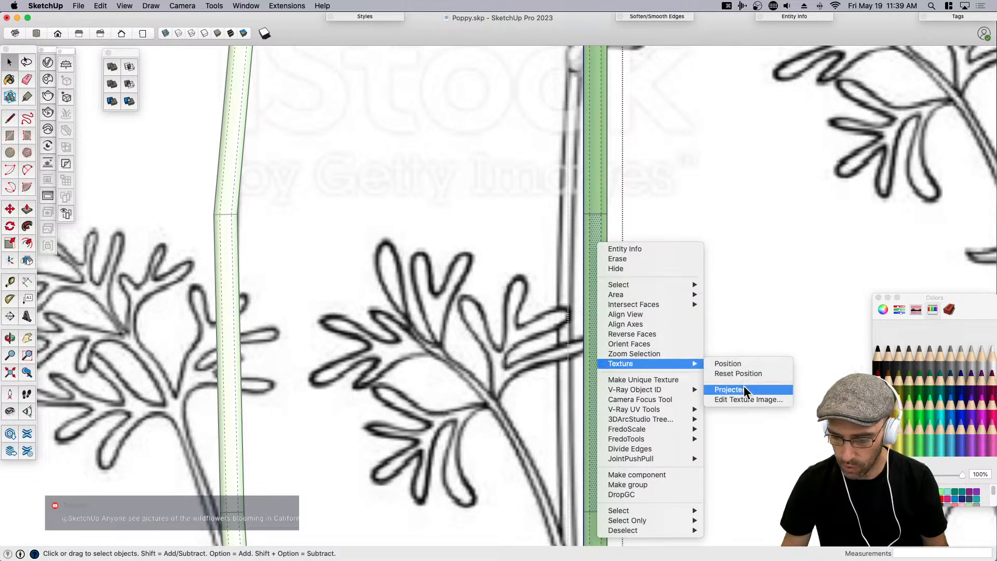
click(729, 390)
key(b)
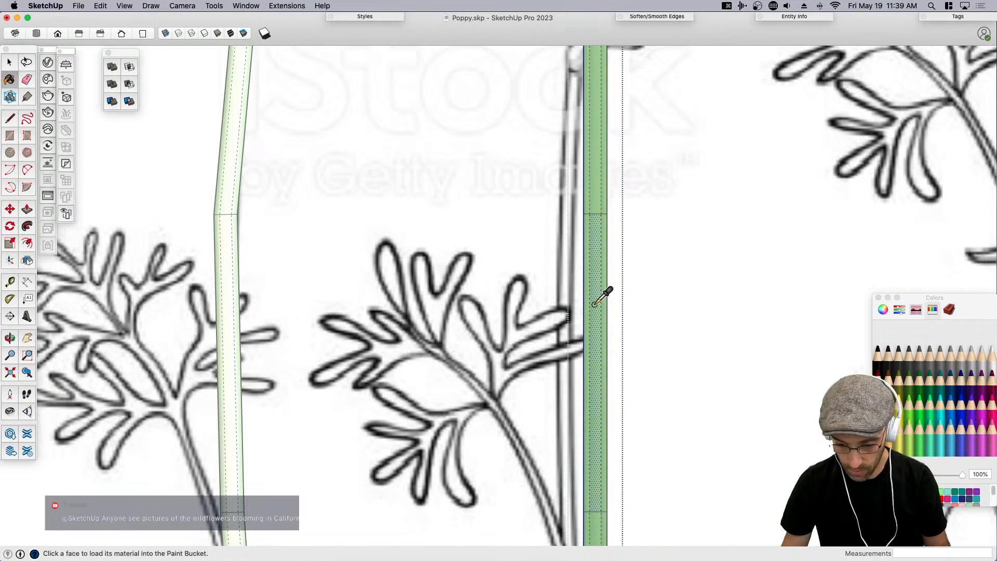
click(596, 305)
key(space)
Try to move the second poppy stem's third segment from the top horizontally onto the drawn stem.
scroll(535, 186, down, 3)
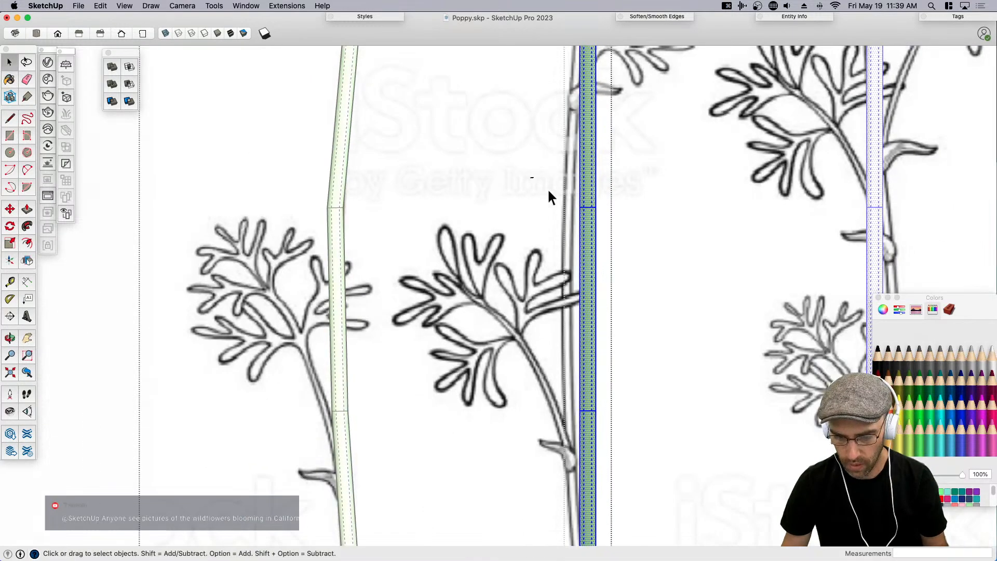
drag(661, 450, 660, 449)
key(m)
click(663, 423)
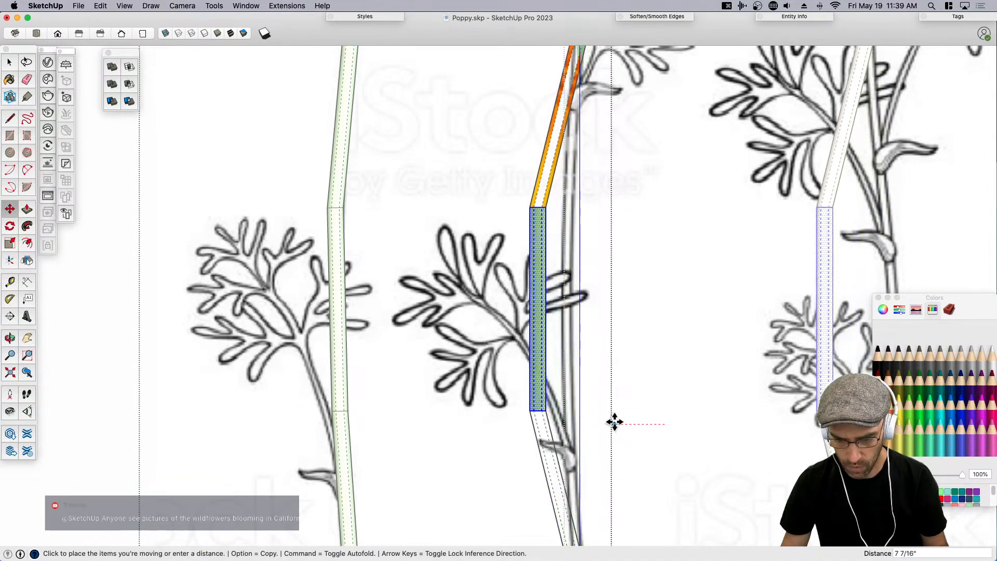
click(590, 416)
key(space)
scroll(574, 345, down, 4)
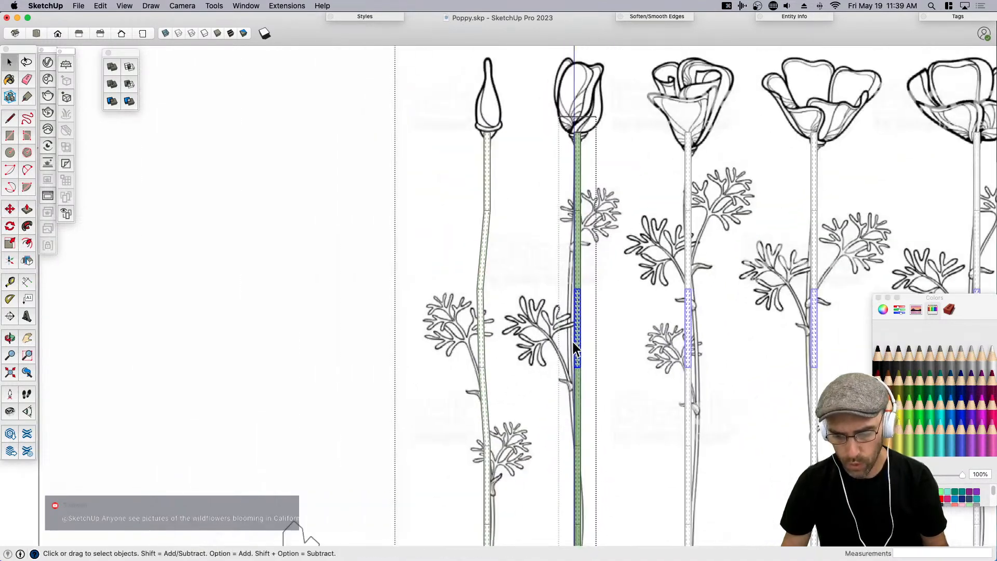
Stop editing the second poppy's stem and open the first poppy's stem for editing.
scroll(572, 347, down, 4)
click(401, 354)
scroll(532, 351, up, 5)
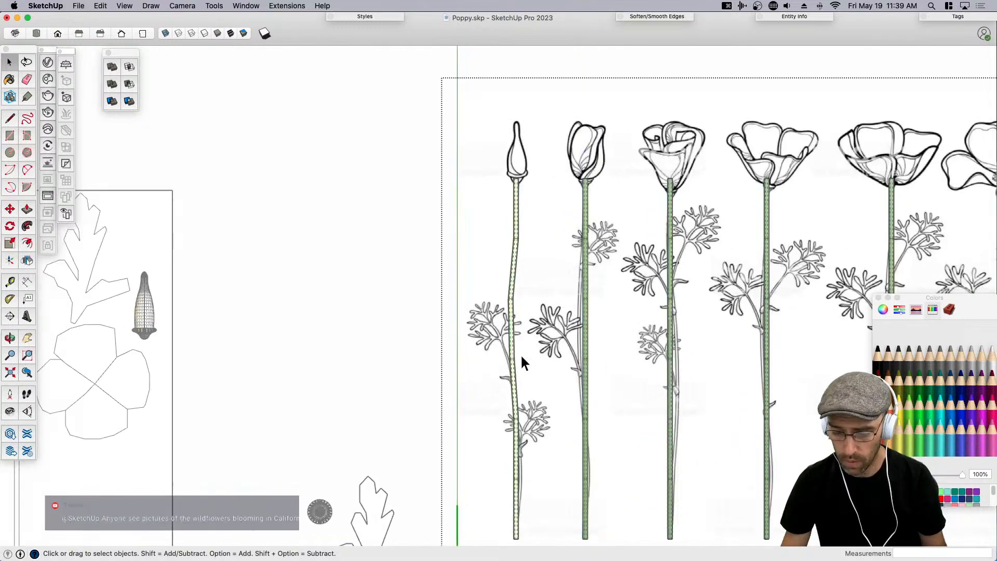
scroll(522, 316, up, 2)
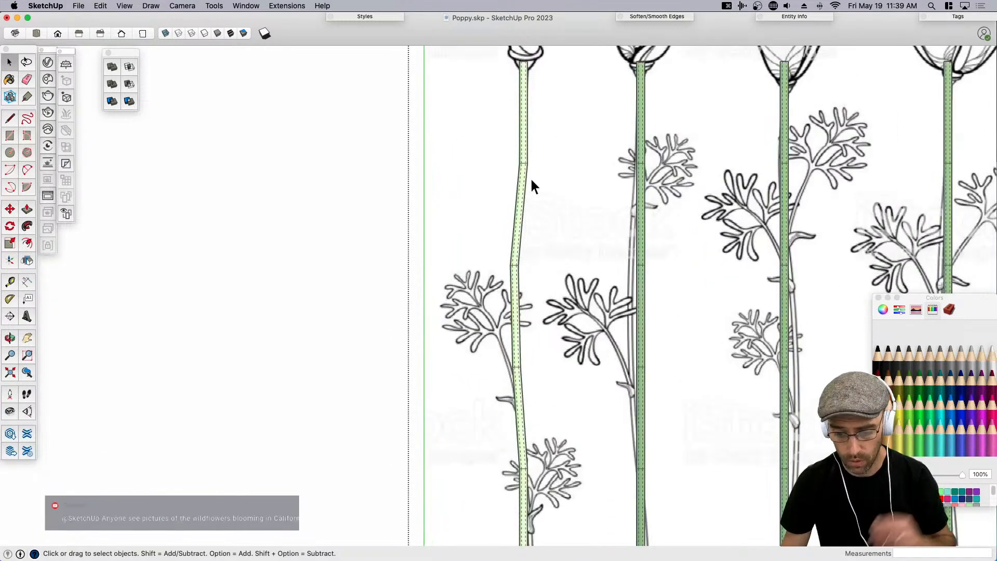
scroll(523, 209, down, 3)
scroll(523, 120, up, 2)
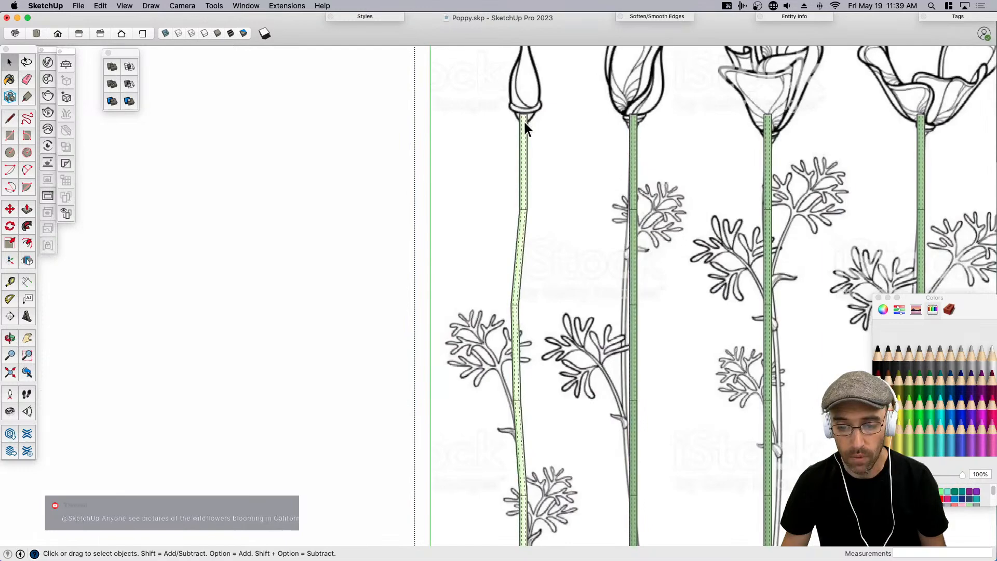
click(523, 120)
scroll(522, 120, down, 1)
scroll(521, 439, up, 2)
scroll(521, 440, up, 4)
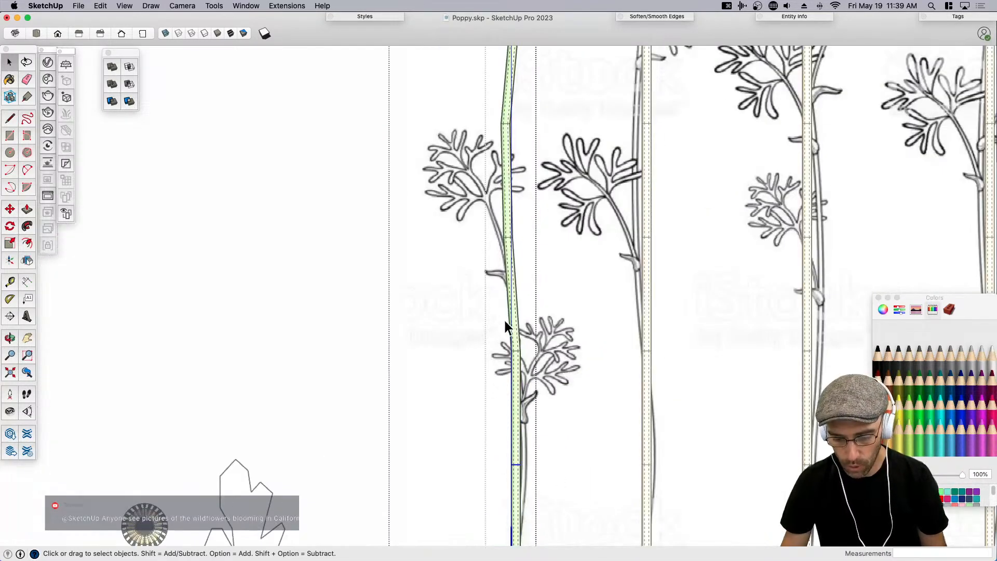
drag(503, 328, 559, 485)
key(m)
click(553, 464)
key(space)
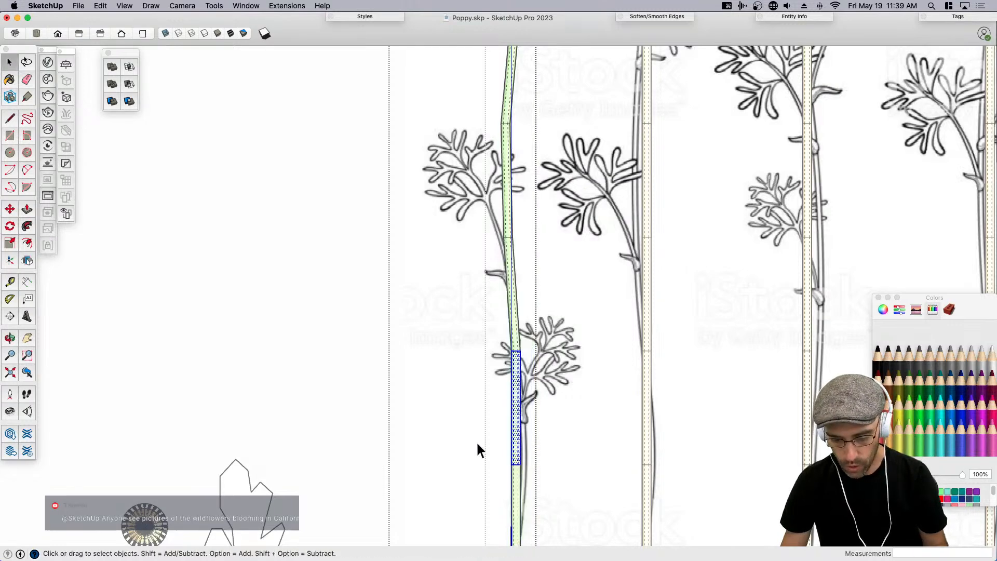
scroll(530, 482, up, 1)
key(m)
click(540, 493)
scroll(537, 494, up, 1)
key(space)
Try to rotate the lowest joint of the first poppy's stem around the stem's base.
scroll(528, 409, down, 5)
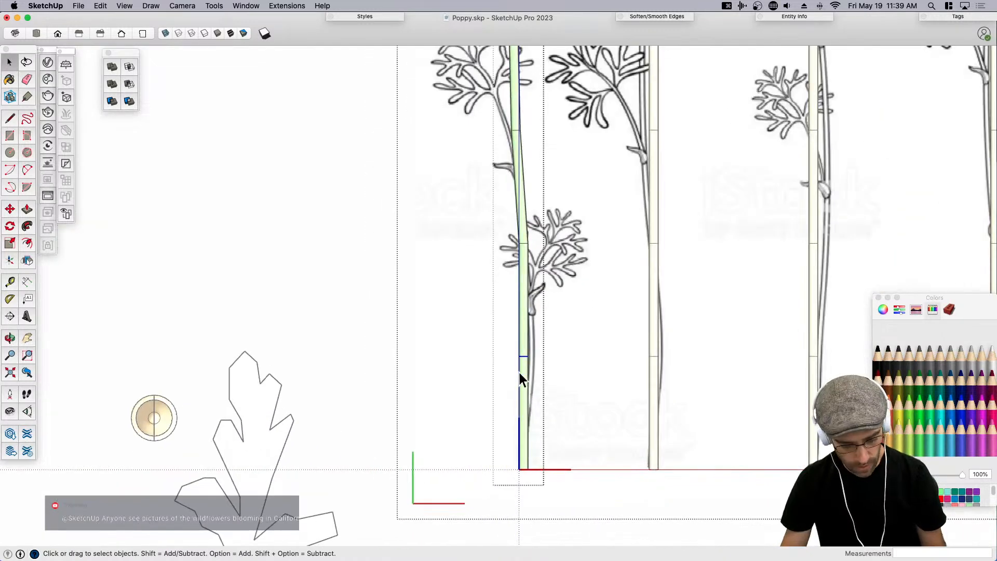
scroll(524, 394, up, 2)
key(q)
click(524, 501)
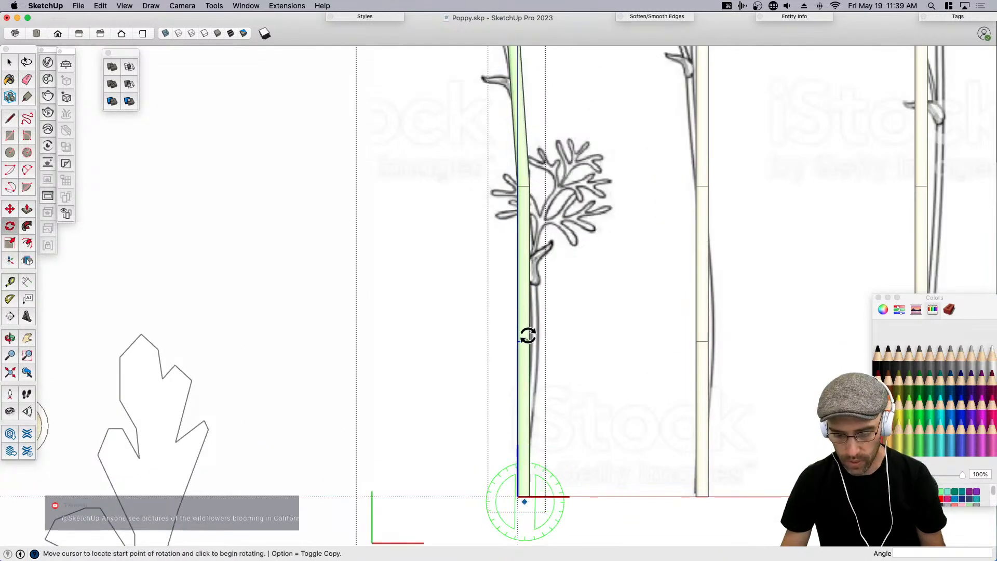
scroll(528, 336, up, 2)
click(528, 340)
scroll(548, 344, down, 2)
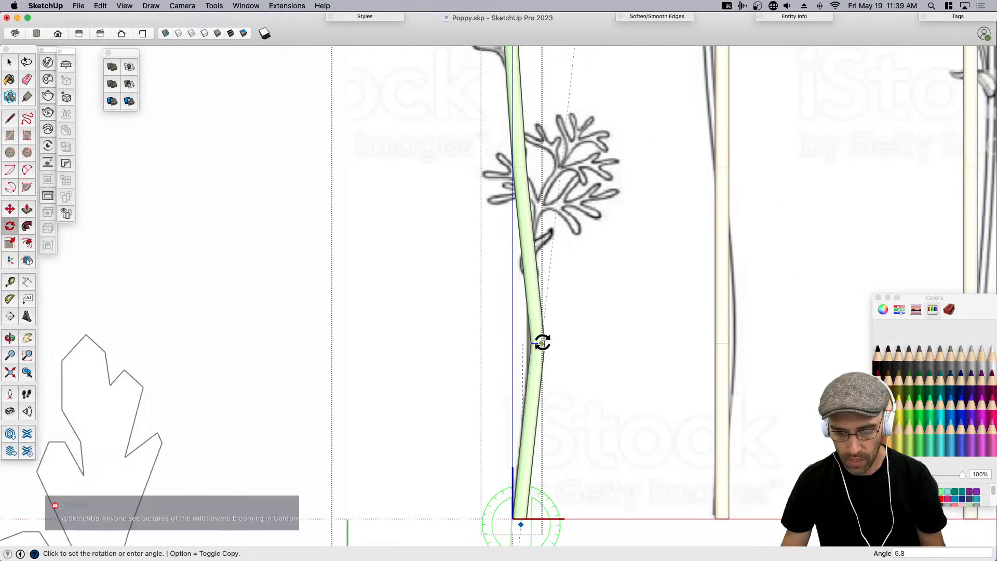
scroll(535, 341, up, 1)
key(space)
Try to move the second segment from the bottom of the first poppy's stem horizontally onto the drawing.
click(519, 321)
key(m)
click(562, 355)
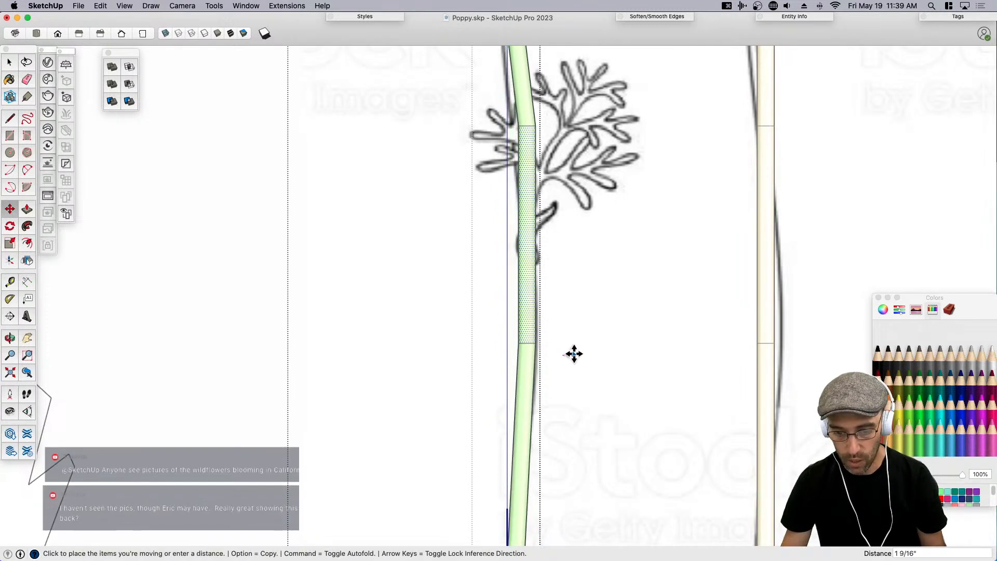
scroll(569, 354, down, 2)
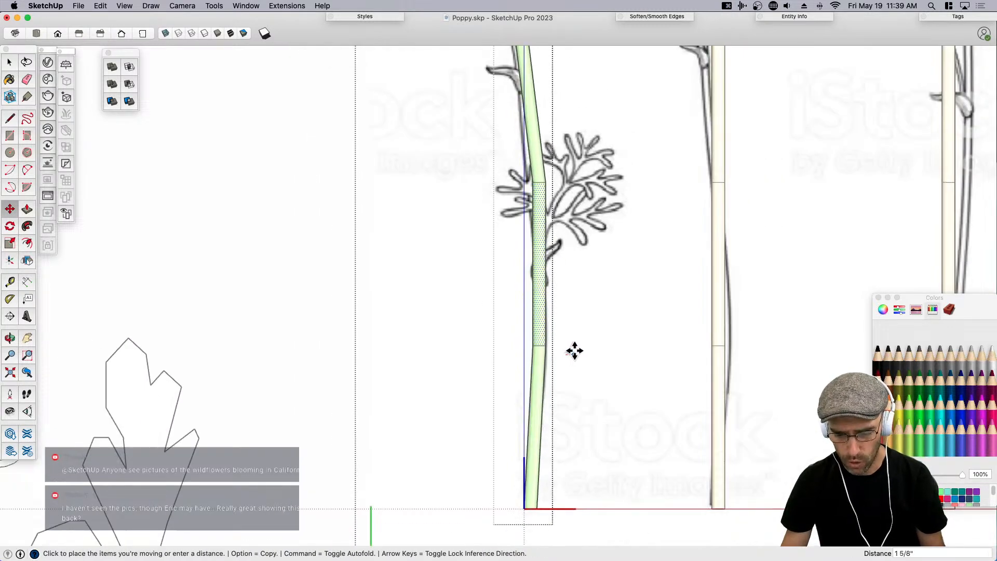
key(space)
Rotate the lowest joint of the first poppy's stem about 3° around the stem's base, matching the drawn stem.
drag(468, 318, 575, 372)
key(q)
click(529, 510)
scroll(538, 318, up, 2)
click(528, 355)
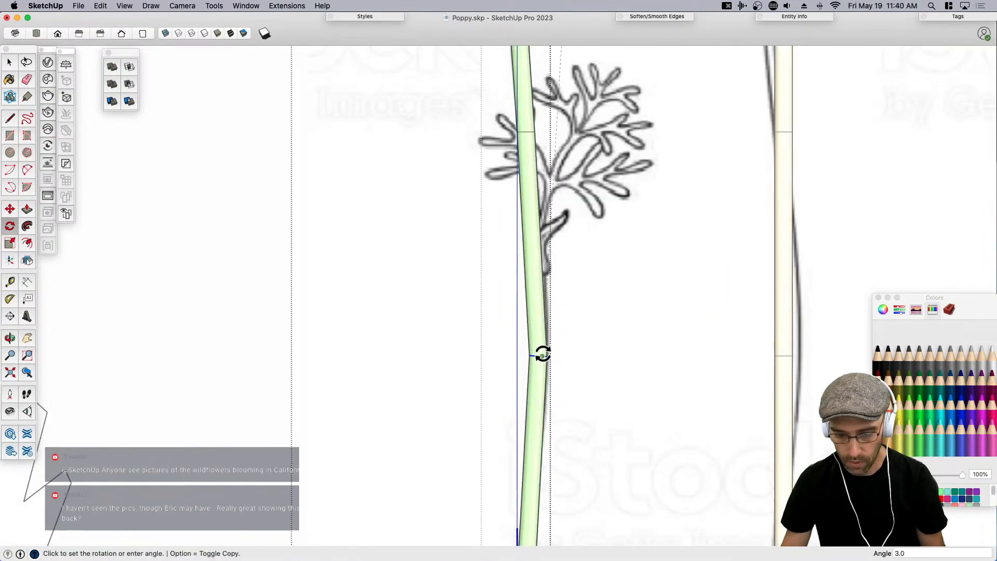
click(545, 354)
key(space)
scroll(363, 332, down, 3)
scroll(536, 389, down, 3)
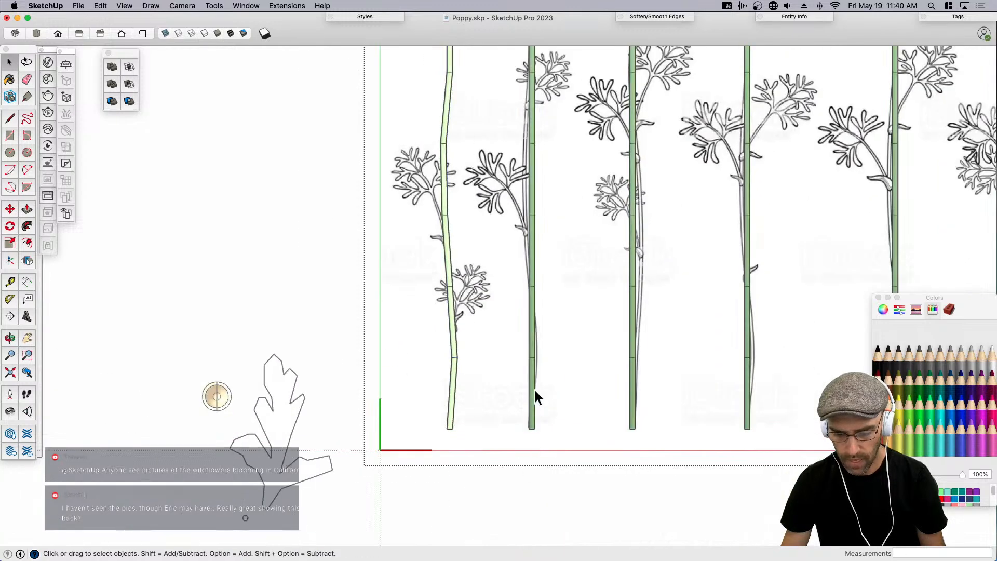
Make the second poppy's stem a unique component.
scroll(532, 387, up, 2)
click(531, 387)
scroll(473, 376, down, 1)
right_click(505, 387)
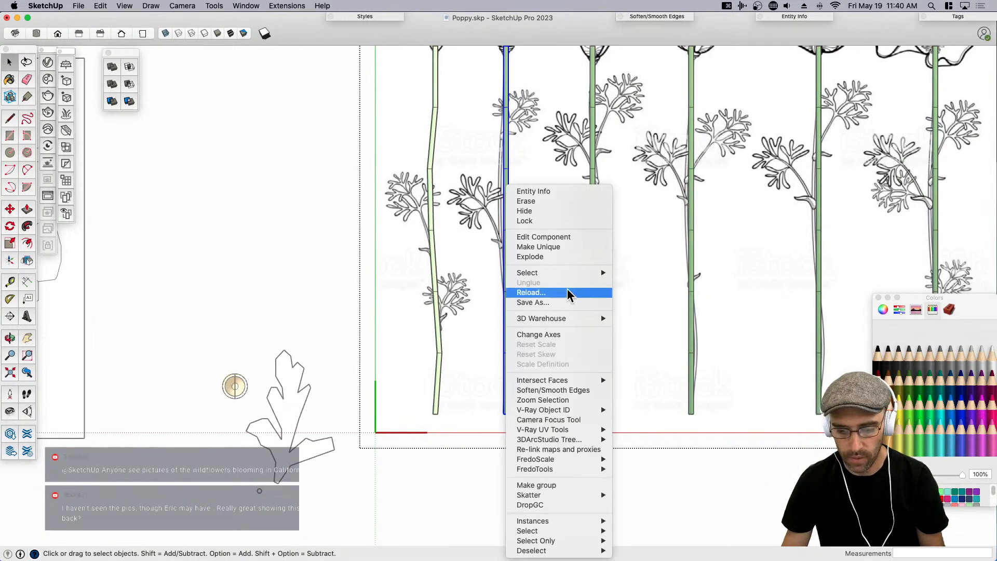
click(561, 248)
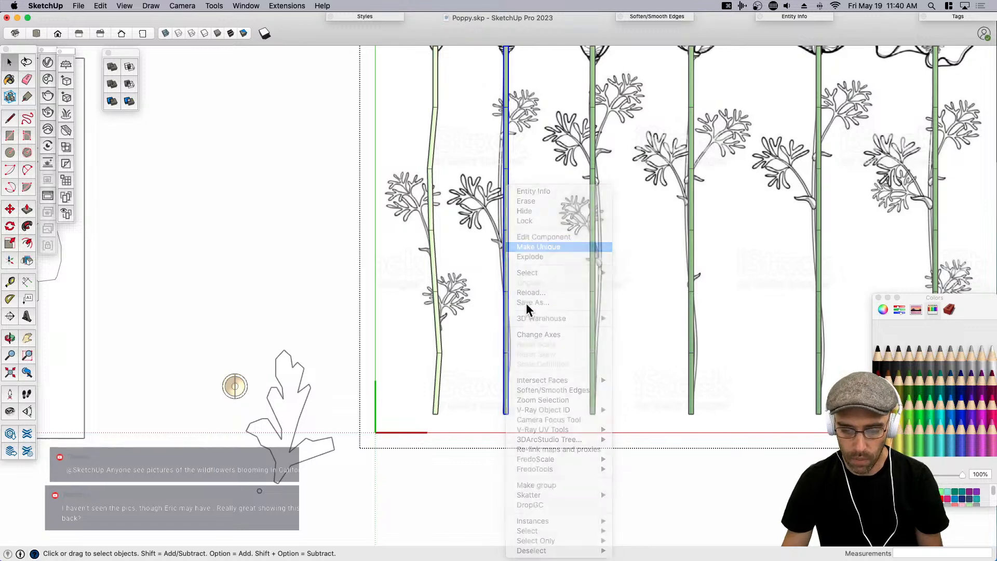
Open the second poppy's stem for editing and rotate its lowest joint about 1.9° around the stem's base onto the drawn curve.
scroll(509, 299, up, 1)
double_click(506, 295)
scroll(500, 278, up, 1)
scroll(500, 276, up, 1)
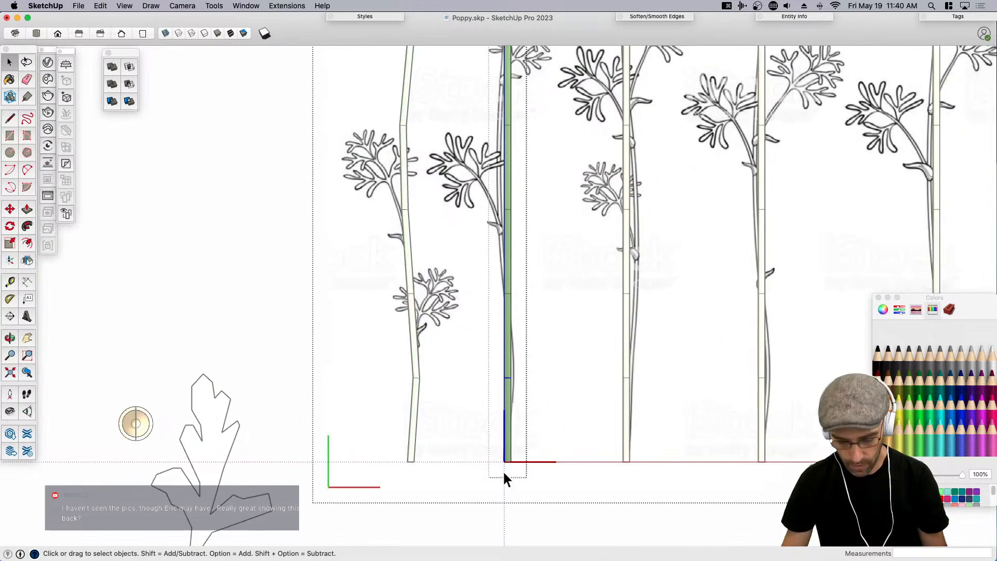
scroll(502, 470, up, 2)
key(q)
click(504, 470)
click(523, 363)
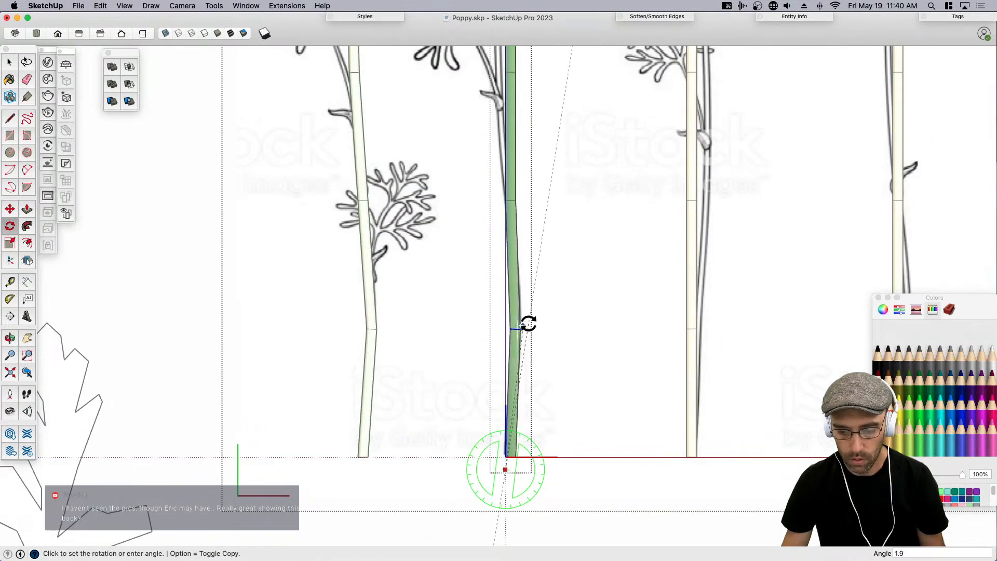
click(524, 326)
Paint the second poppy's whole stem with the light green sampled from the first poppy's stem.
key(space)
click(523, 328)
key(b)
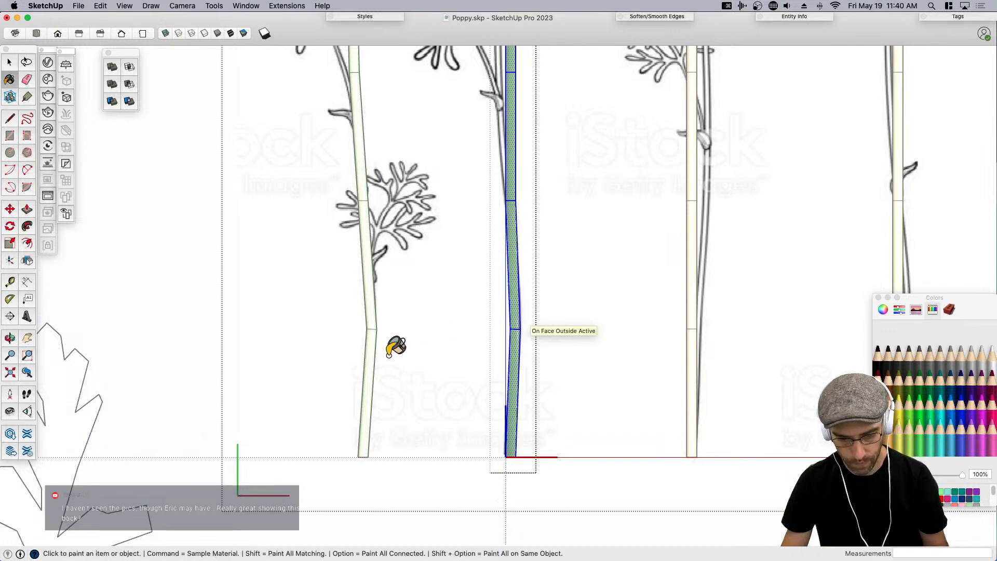
super+click(372, 355)
click(518, 354)
scroll(530, 223, up, 3)
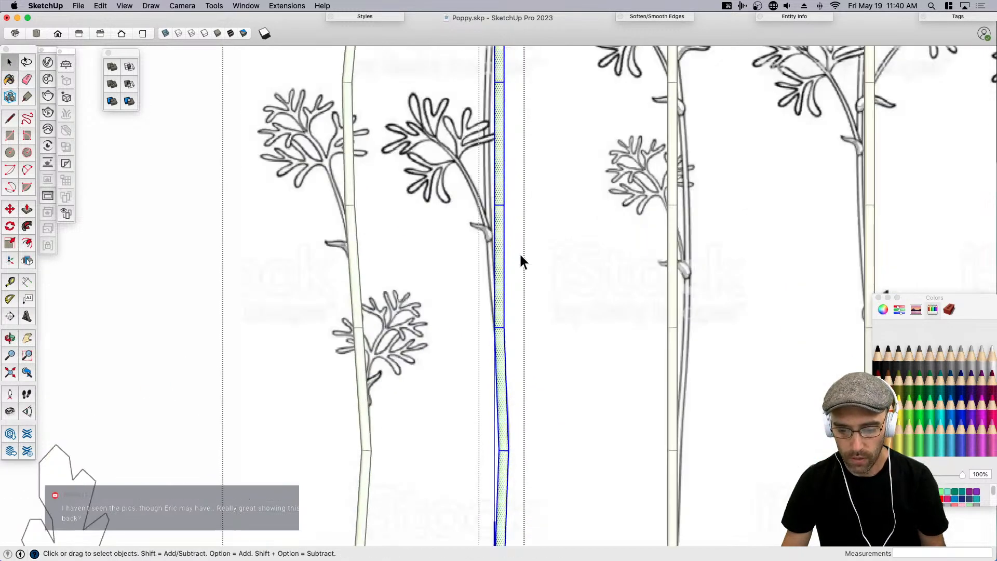
Move the third joint from the bottom of the second poppy's stem horizontally to the left onto the drawn stem.
key(space)
click(479, 149)
key(m)
click(616, 278)
click(598, 276)
key(space)
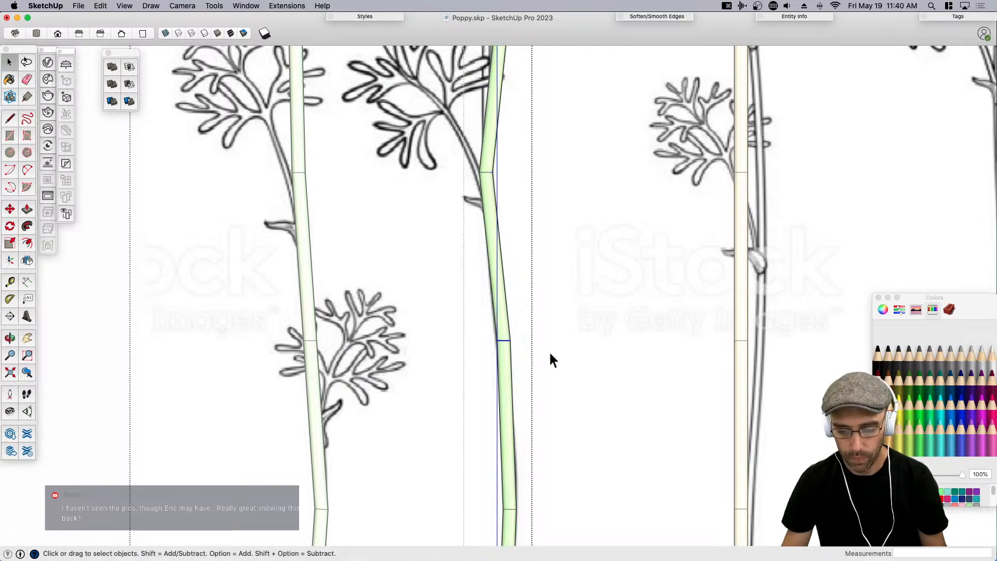
scroll(550, 351, down, 4)
Move the second joint from the top of the second poppy's stem horizontally to the left onto the drawn stem.
scroll(509, 142, up, 4)
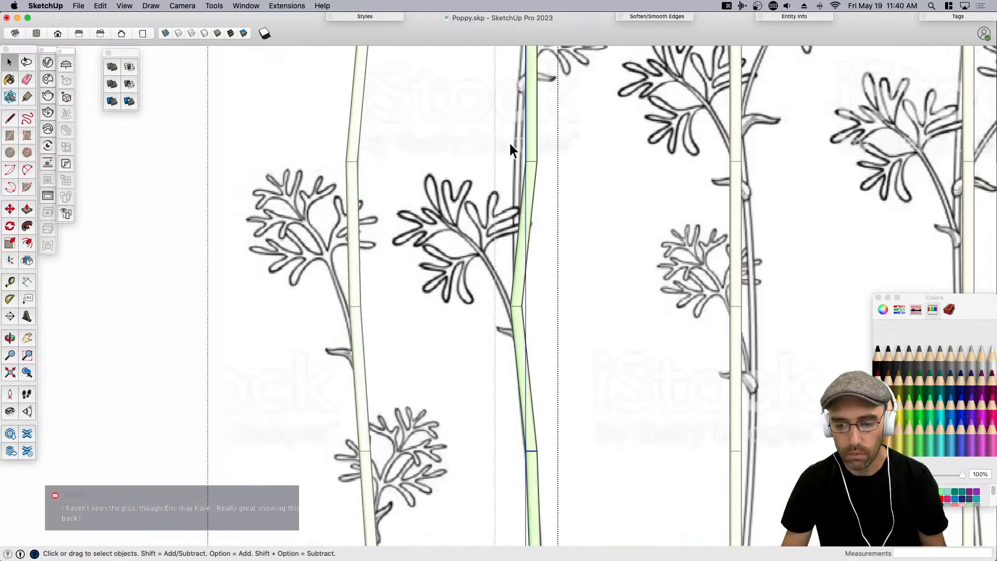
scroll(590, 179, up, 2)
key(m)
click(597, 187)
click(583, 182)
key(space)
Adjust the uppermost joint below the flower on the second poppy's stem horizontally to follow the drawing.
scroll(459, 371, down, 3)
scroll(460, 370, down, 2)
scroll(458, 179, up, 4)
drag(477, 201, 479, 202)
key(m)
click(481, 208)
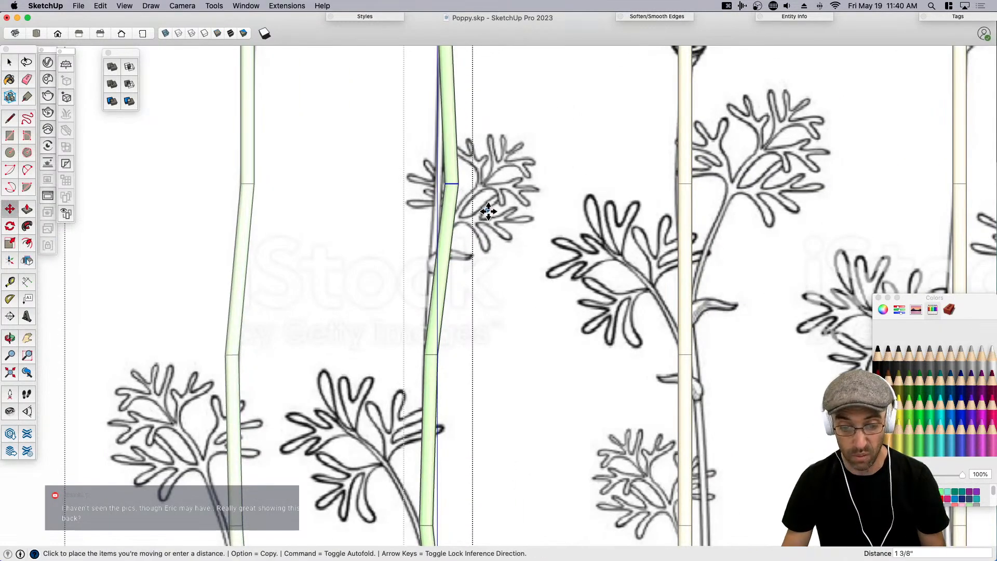
click(481, 206)
scroll(481, 207, down, 3)
scroll(453, 94, up, 2)
key(space)
Move the top end of the second poppy's stem slightly left so it meets the base of the drawn flower.
drag(445, 94, 507, 134)
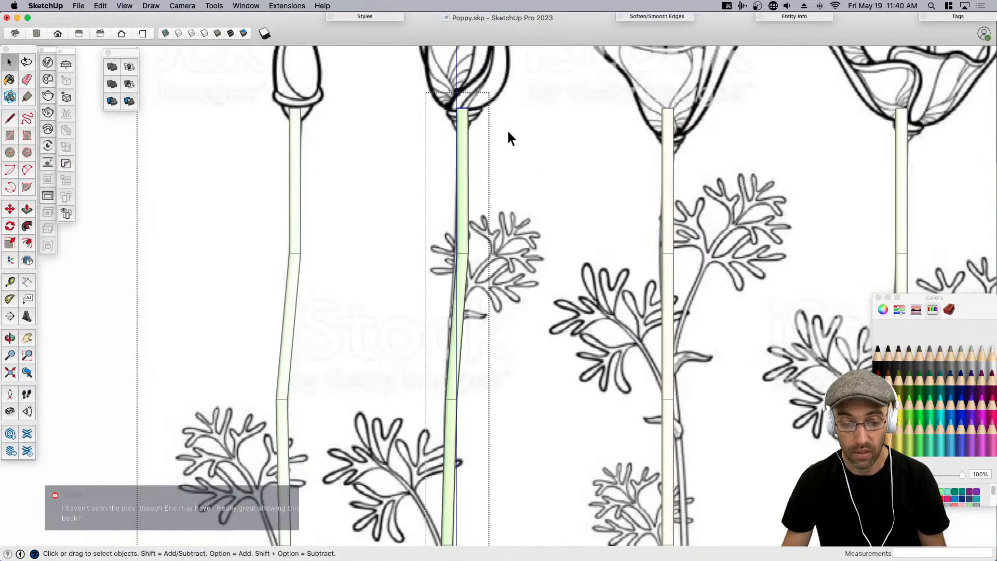
scroll(509, 134, up, 2)
key(m)
click(527, 133)
click(521, 133)
scroll(516, 132, down, 4)
key(space)
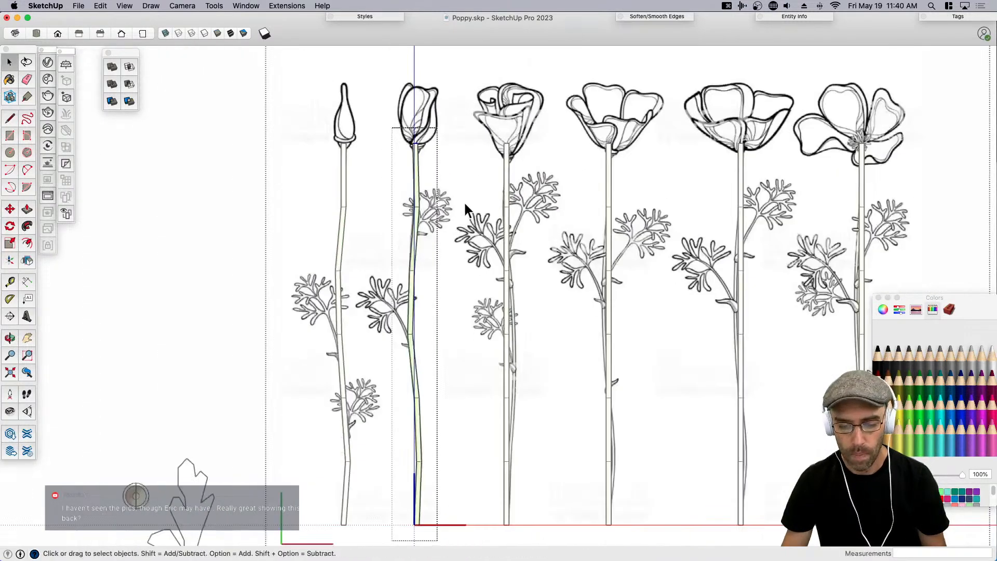
Make the third poppy's stem a unique copy and open it for editing.
click(506, 236)
key(b)
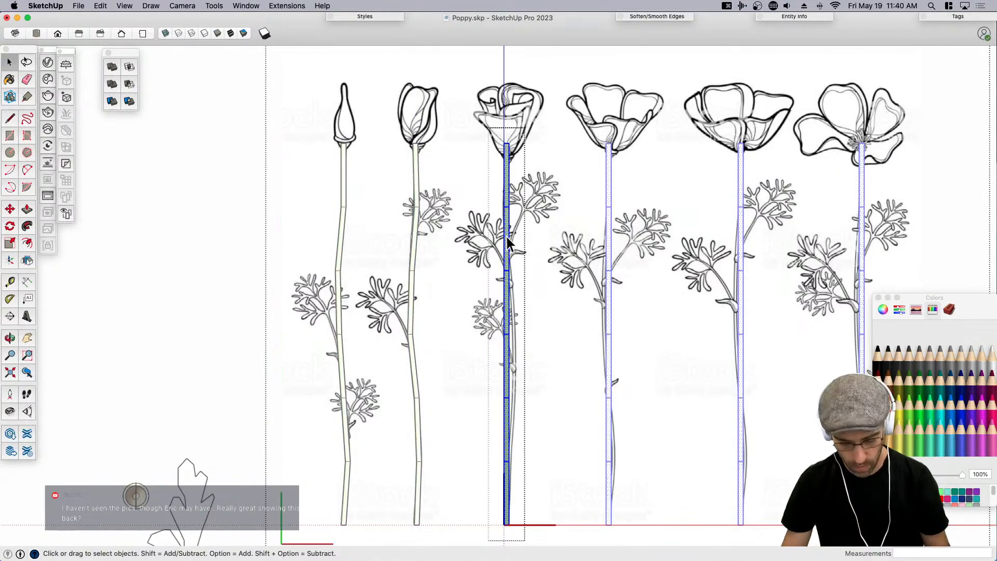
click(509, 229)
key(space)
click(505, 233)
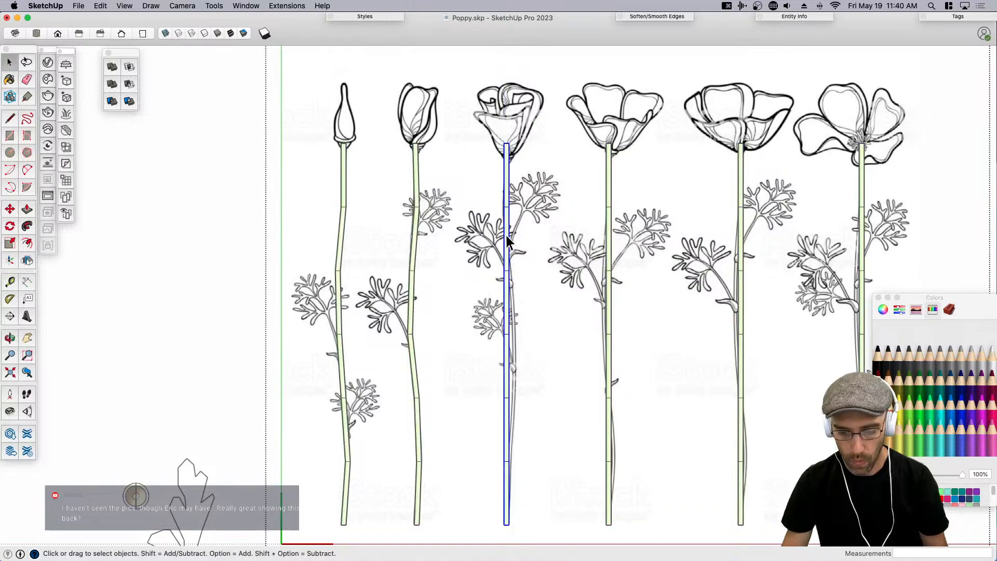
right_click(506, 233)
scroll(504, 209, up, 3)
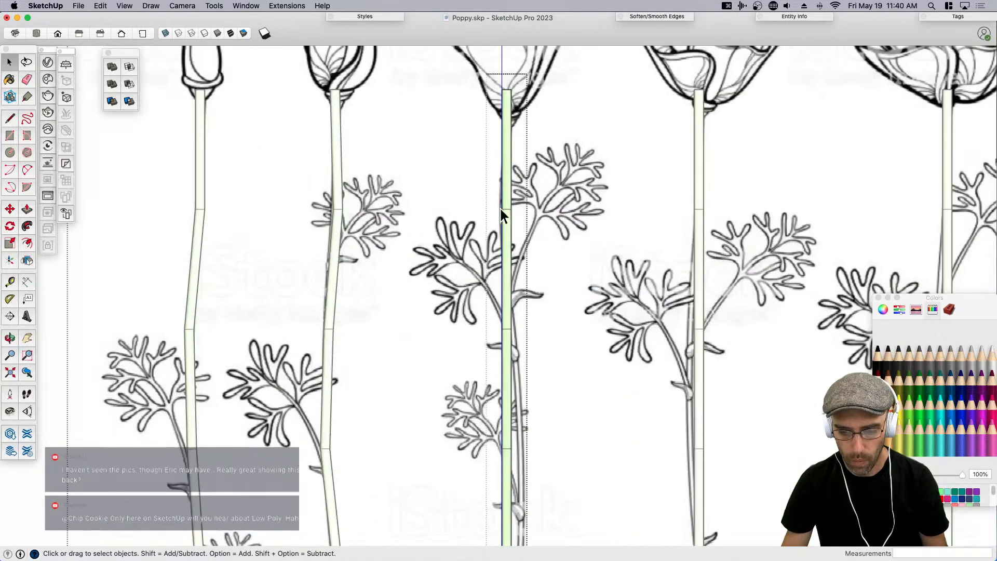
Move the uppermost joint below the flower on the third poppy's stem horizontally left onto the drawn stem.
scroll(544, 220, up, 4)
key(m)
click(545, 220)
click(537, 219)
key(space)
scroll(515, 202, down, 4)
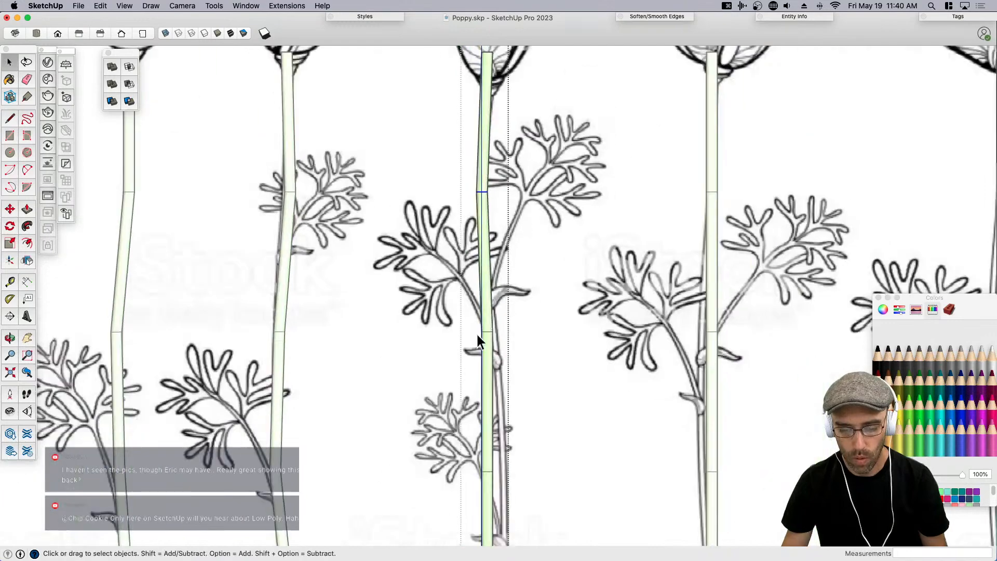
Move the second joint from the top of the third poppy's stem slightly right to follow the drawing.
scroll(468, 317, up, 2)
drag(468, 309, 536, 354)
key(m)
click(534, 359)
click(539, 359)
key(space)
scroll(526, 317, down, 4)
Move the third joint from the top of the third poppy's stem horizontally right onto the drawn stem.
scroll(512, 433, up, 4)
drag(475, 376, 537, 415)
key(m)
click(538, 427)
scroll(552, 428, down, 4)
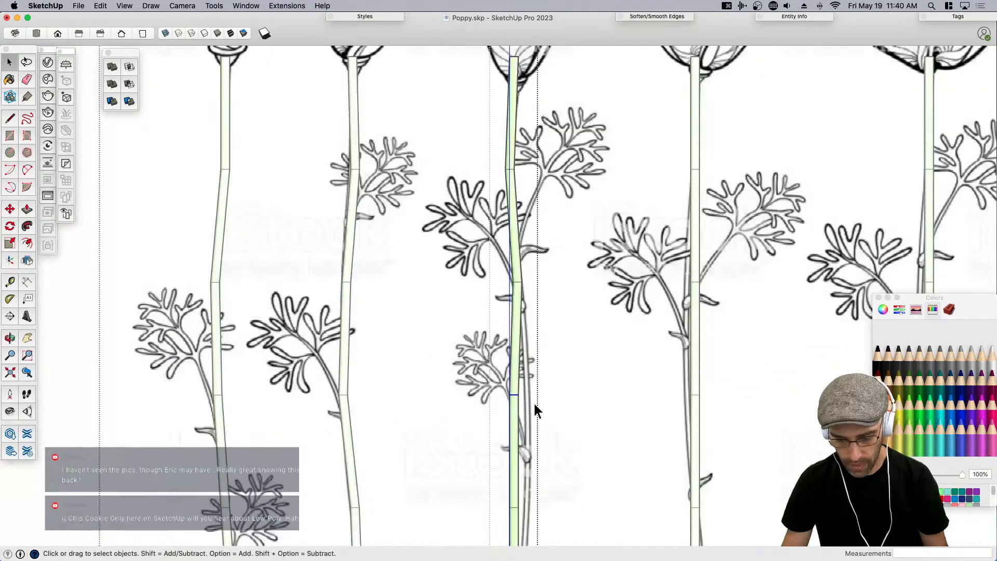
scroll(541, 401, up, 4)
click(565, 409)
key(space)
scroll(565, 408, down, 4)
Move the fourth joint from the top of the third poppy's stem right onto the drawn stem.
scroll(540, 464, up, 4)
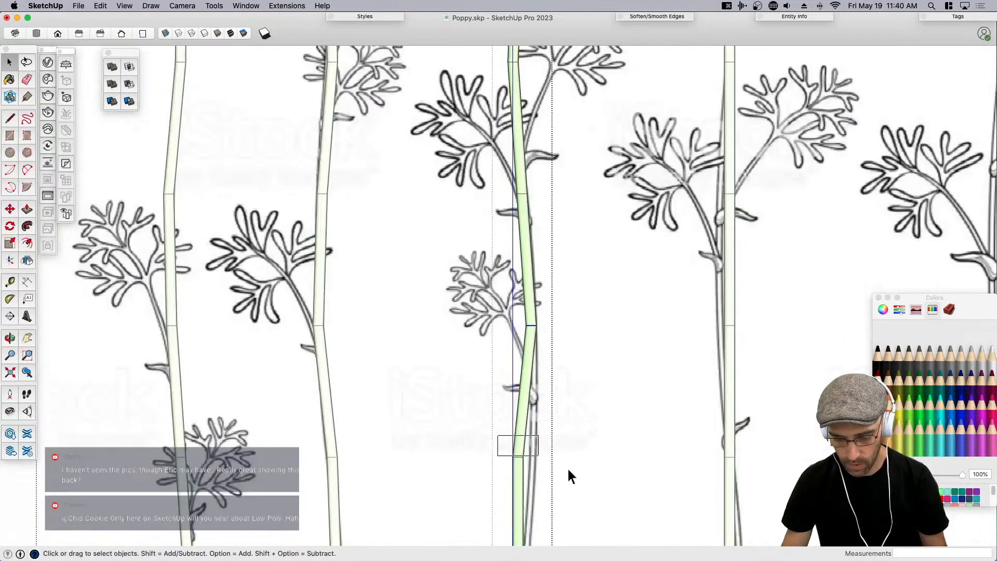
key(m)
click(560, 495)
click(566, 474)
scroll(563, 481, down, 4)
scroll(563, 481, up, 4)
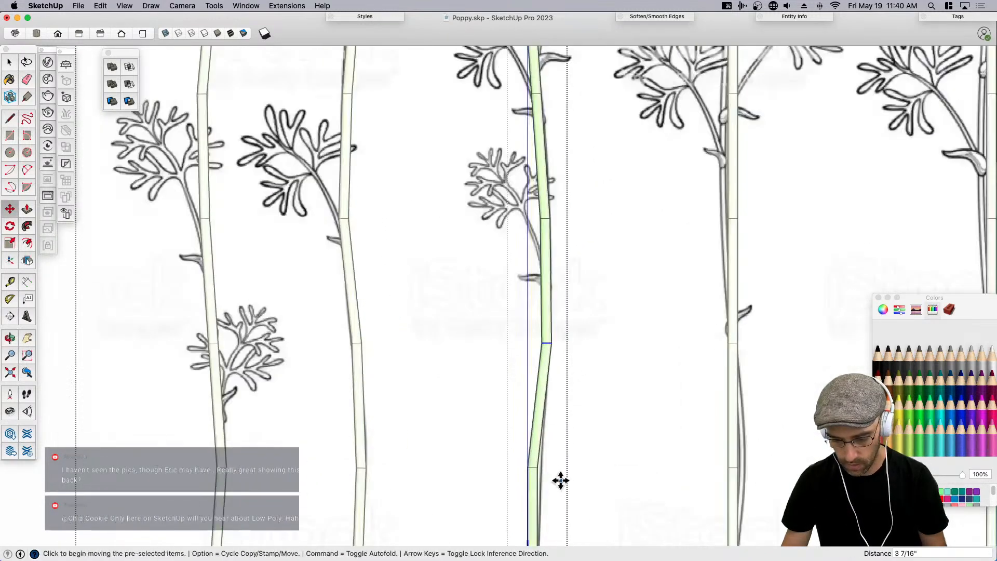
key(space)
scroll(572, 496, up, 4)
key(m)
click(552, 478)
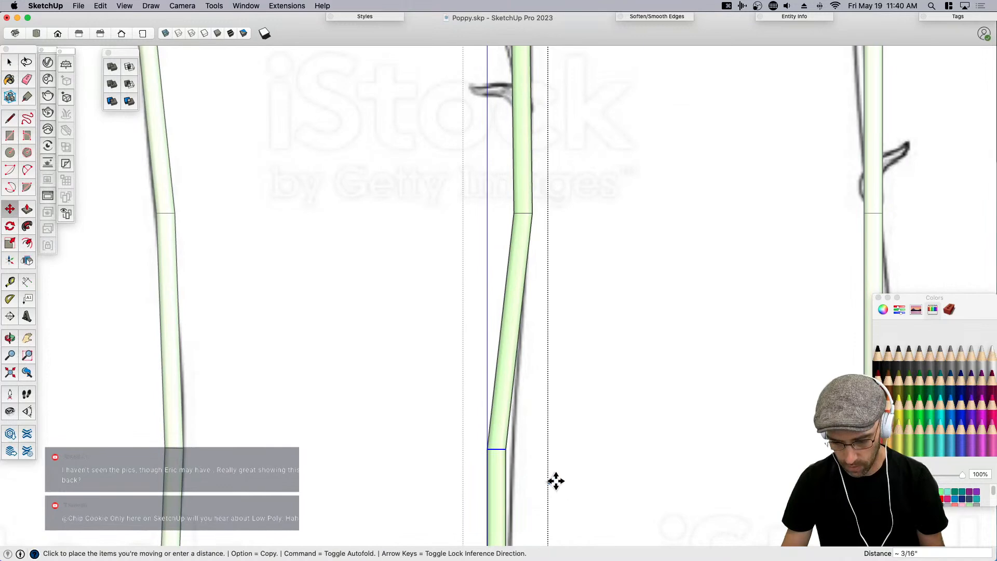
click(586, 470)
scroll(550, 349, down, 5)
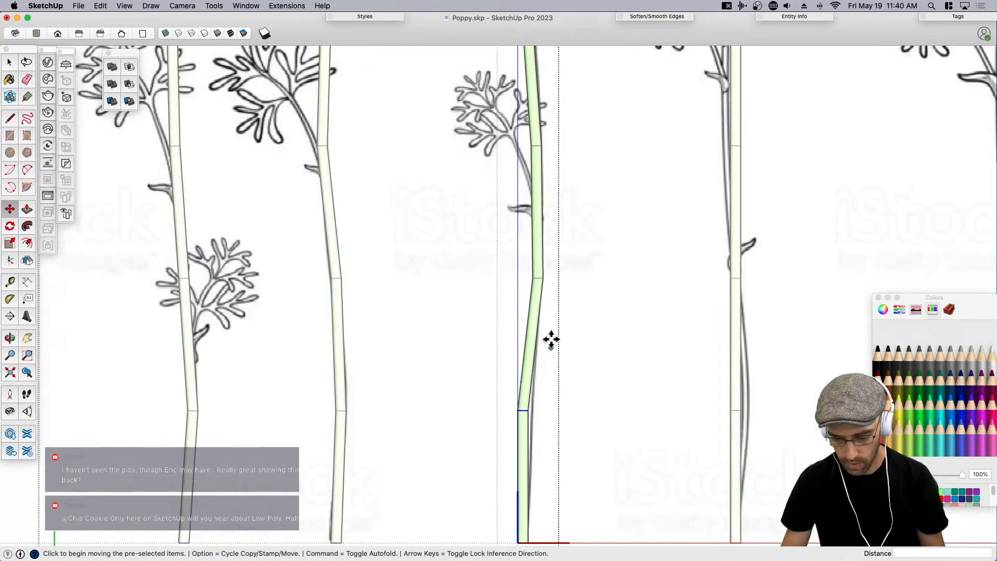
Rotate the lowest joint of the third poppy's stem about a point below its base to swing it right onto the drawing.
scroll(565, 487, up, 3)
scroll(541, 393, up, 2)
key(q)
click(525, 429)
scroll(549, 218, up, 3)
click(556, 220)
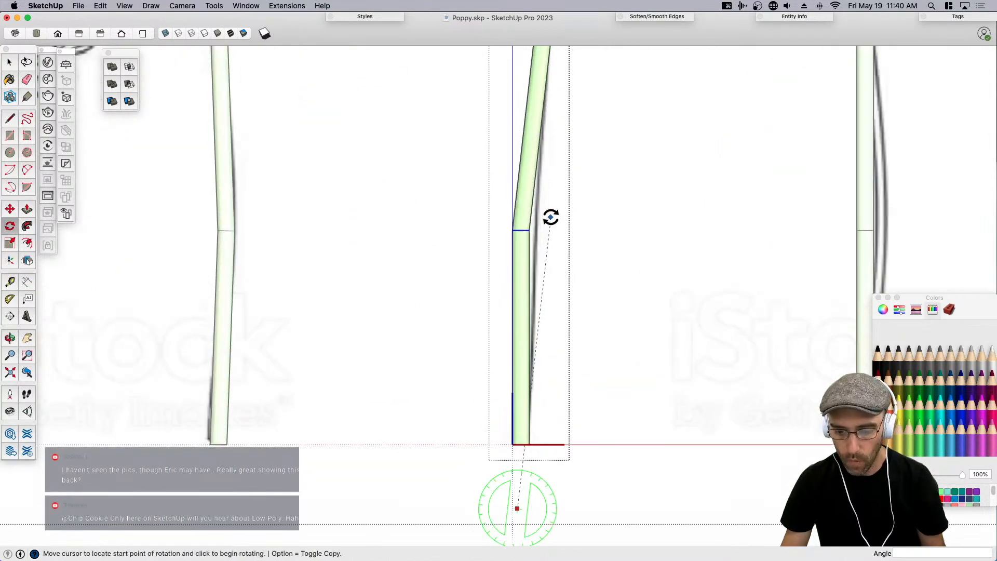
click(561, 223)
key(space)
scroll(457, 452, down, 4)
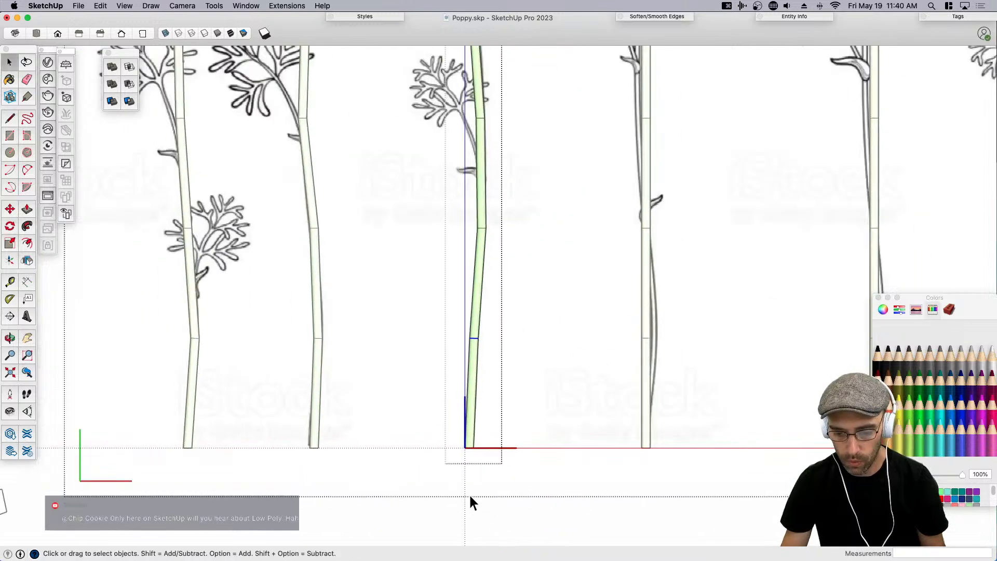
Make the fourth poppy's stem a unique copy and open it for editing.
shift+middle_drag(597, 408, 539, 408)
click(538, 406)
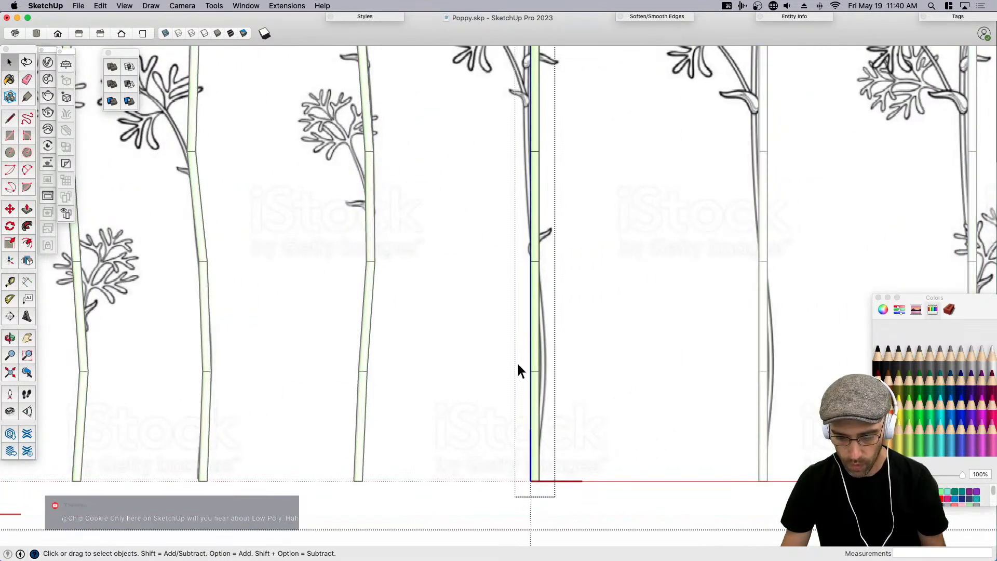
click(576, 530)
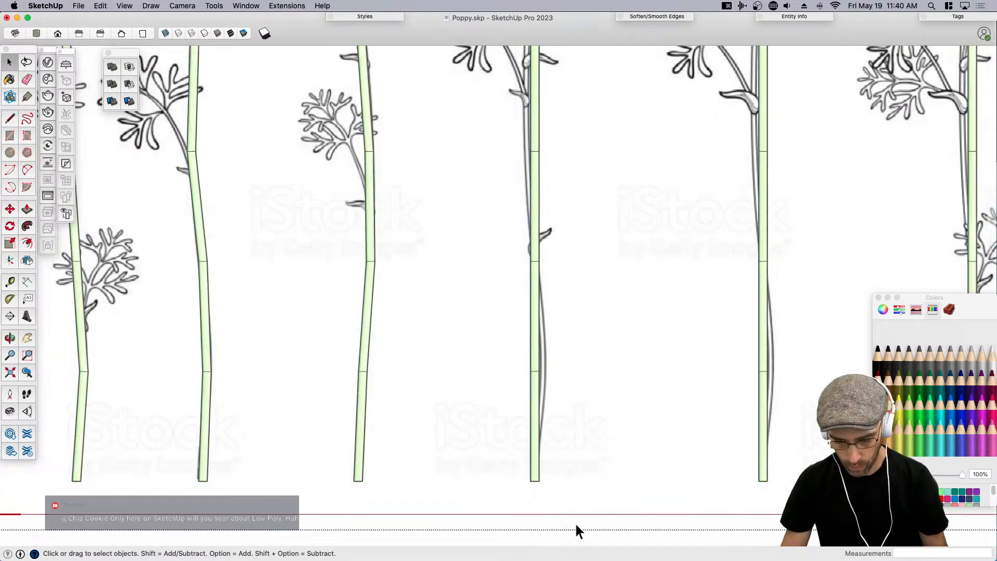
right_click(538, 415)
click(576, 248)
double_click(535, 384)
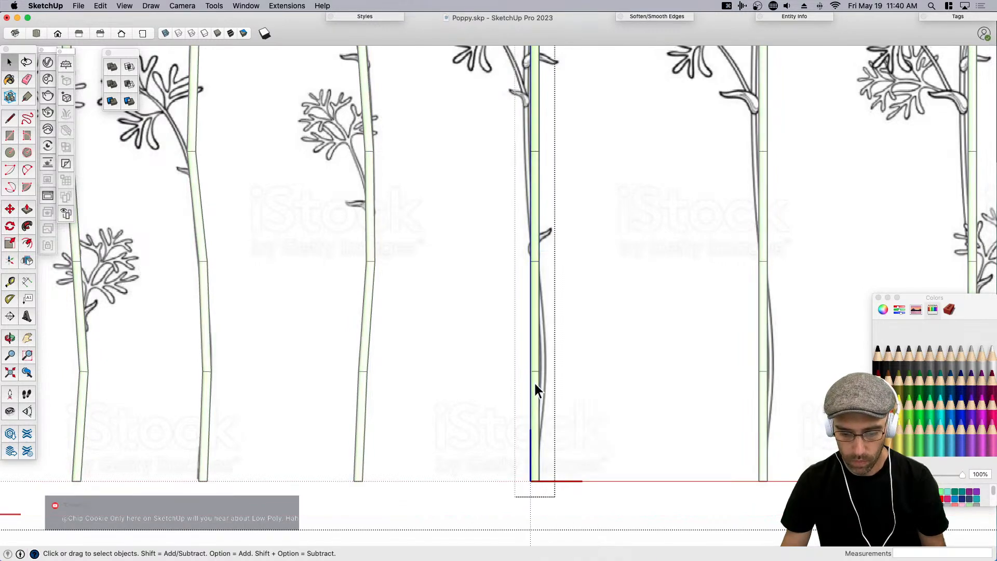
Rotate the lowest joint of the fourth poppy's stem about a point below its base to swing it right onto the drawing.
click(525, 488)
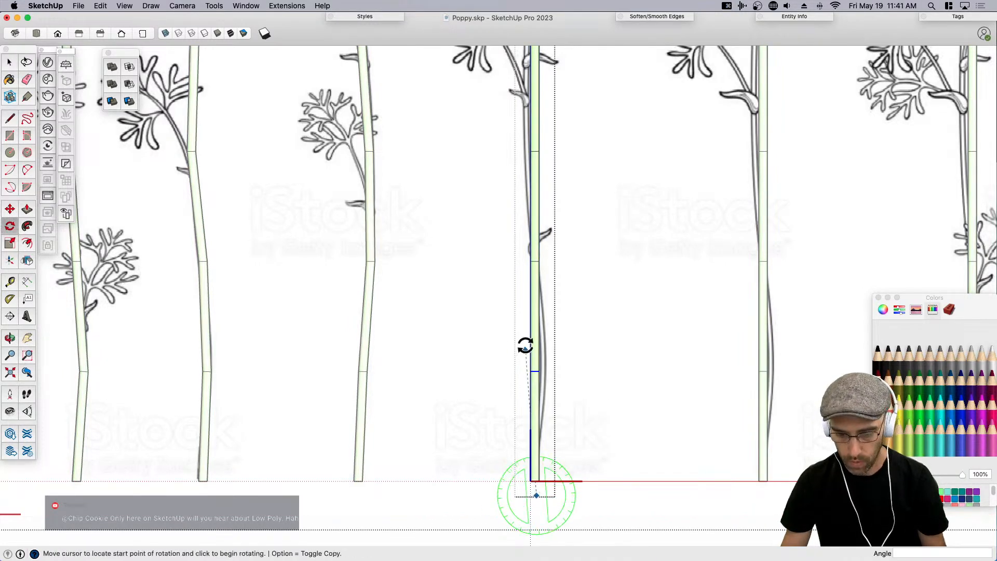
scroll(526, 353, up, 3)
click(532, 347)
click(538, 349)
scroll(497, 411, down, 3)
Move the third and second joints from the top of the fourth poppy's stem left onto the drawn stem, the second by about 2 3/16".
scroll(554, 191, up, 3)
key(space)
drag(450, 265, 504, 305)
key(m)
click(572, 304)
scroll(562, 338, down, 2)
scroll(530, 229, up, 2)
scroll(584, 275, up, 3)
click(593, 271)
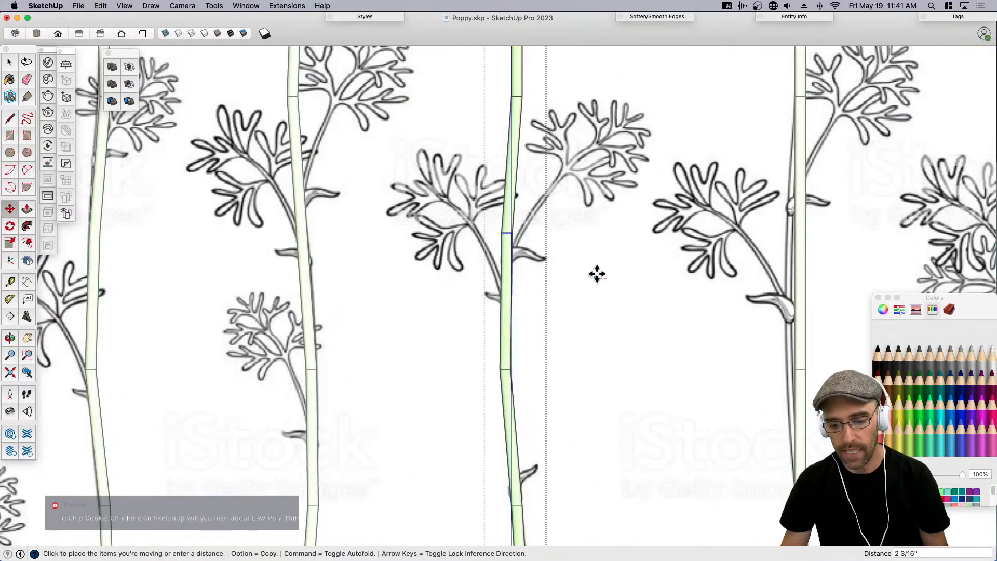
key(space)
Lower the top end of the fourth poppy's stem slightly and shift it right to meet the base of the drawn flower.
scroll(534, 178, down, 3)
scroll(536, 208, up, 3)
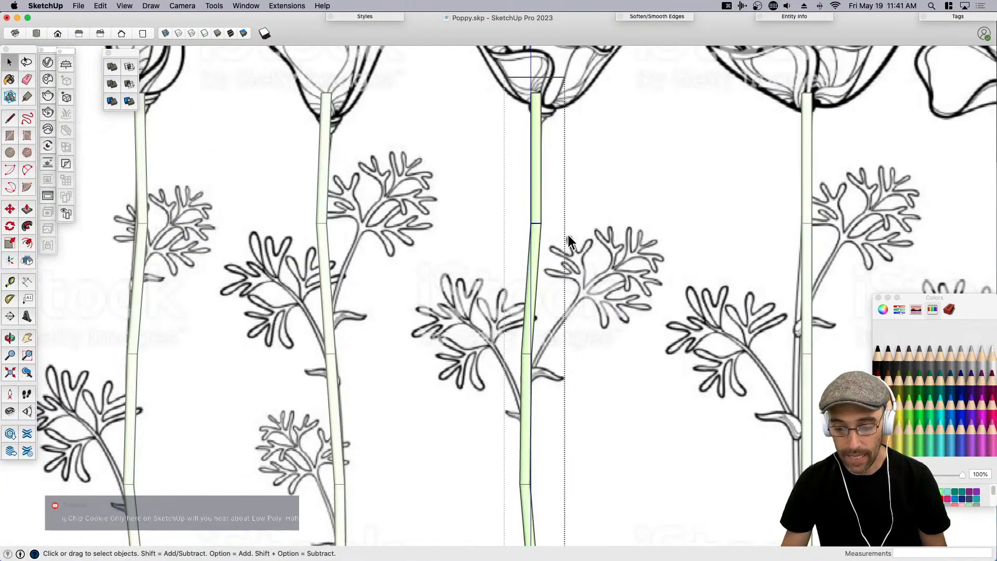
scroll(536, 115, down, 3)
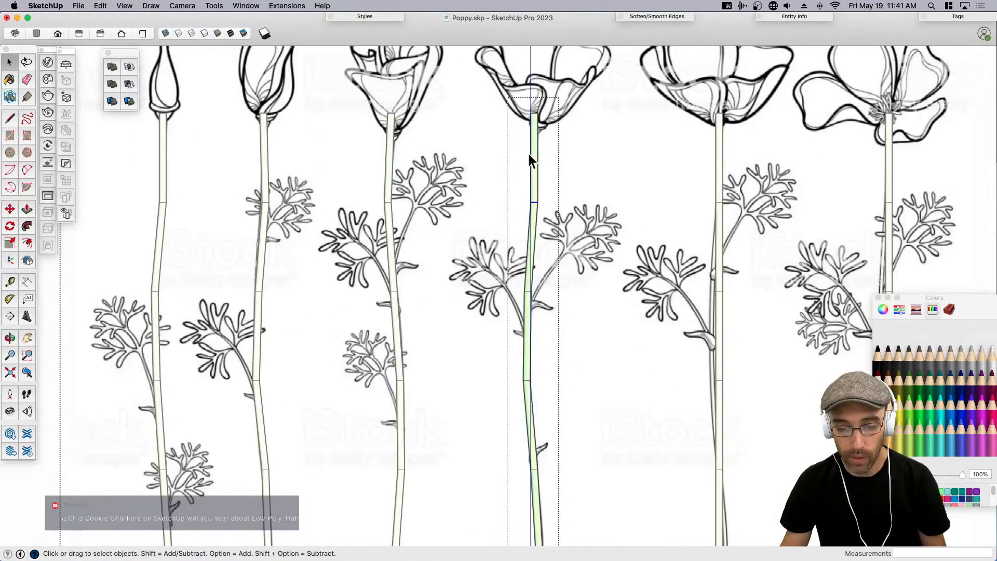
scroll(522, 102, up, 3)
key(m)
scroll(552, 127, up, 2)
click(556, 132)
click(558, 144)
scroll(485, 130, up, 2)
click(491, 129)
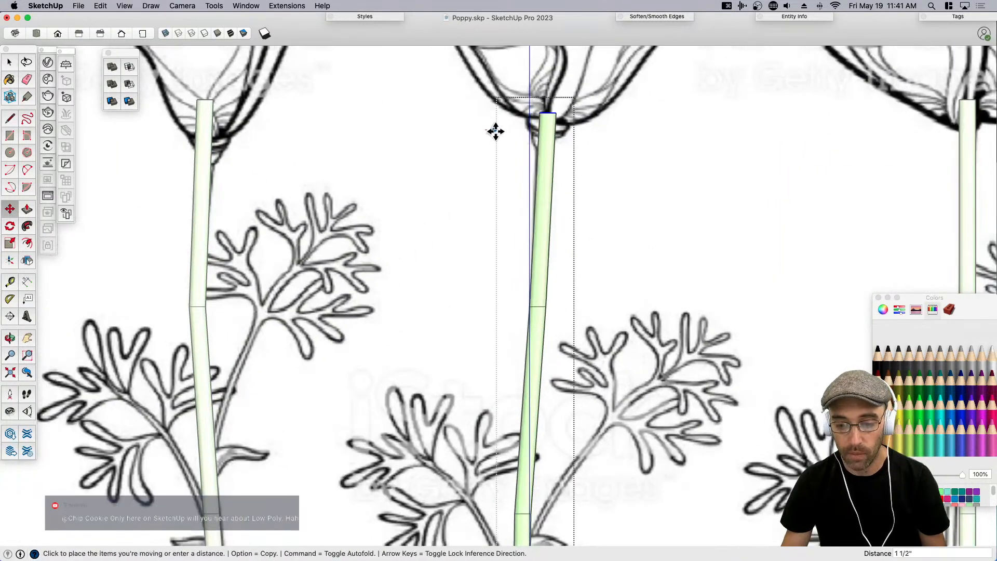
click(493, 129)
scroll(618, 192, down, 2)
scroll(618, 192, down, 6)
key(space)
Make the fifth poppy's stem a unique copy and open it for editing.
scroll(593, 254, down, 2)
scroll(593, 255, up, 2)
double_click(606, 282)
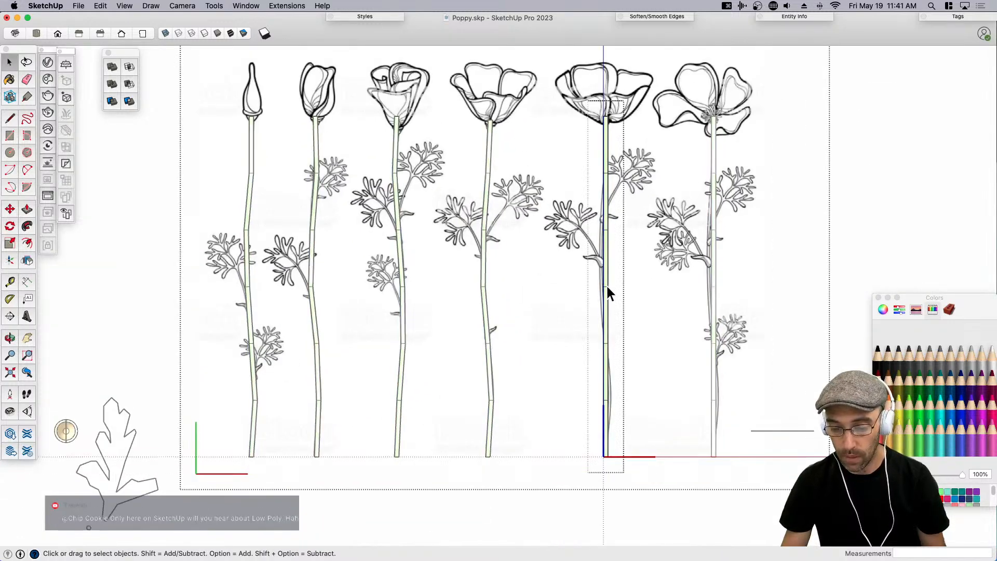
scroll(608, 296, up, 3)
scroll(610, 364, down, 3)
click(612, 436)
click(584, 388)
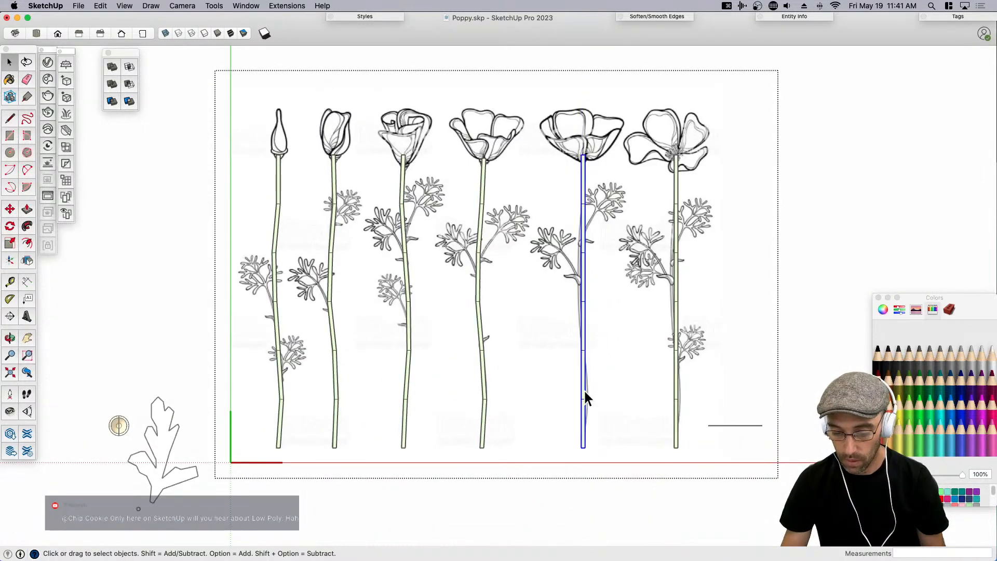
right_click(584, 389)
click(623, 247)
scroll(581, 393, up, 3)
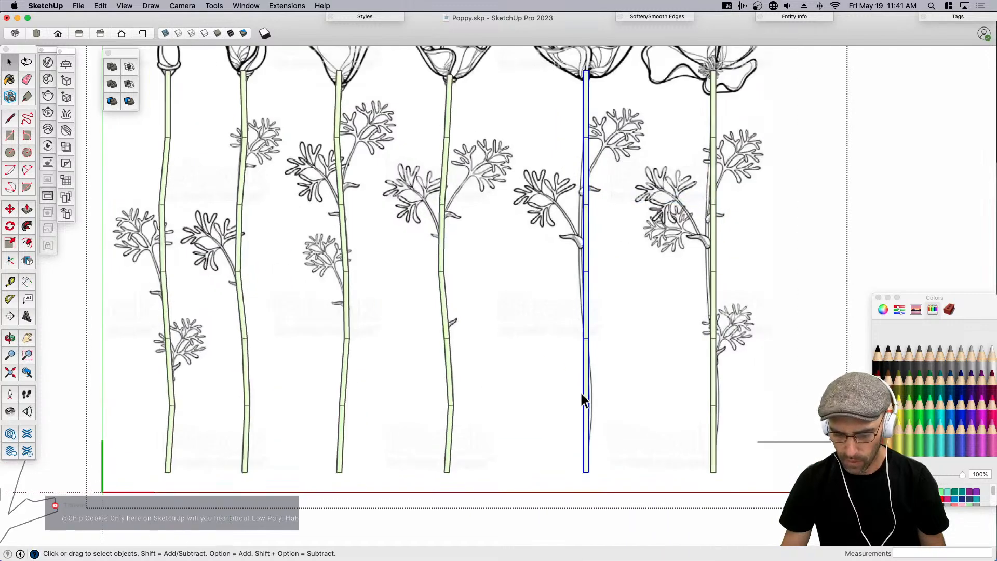
double_click(585, 397)
Rotate the lowest joint of the fifth poppy's stem about a point below its base to swing it right onto the drawing.
scroll(636, 414, up, 2)
key(m)
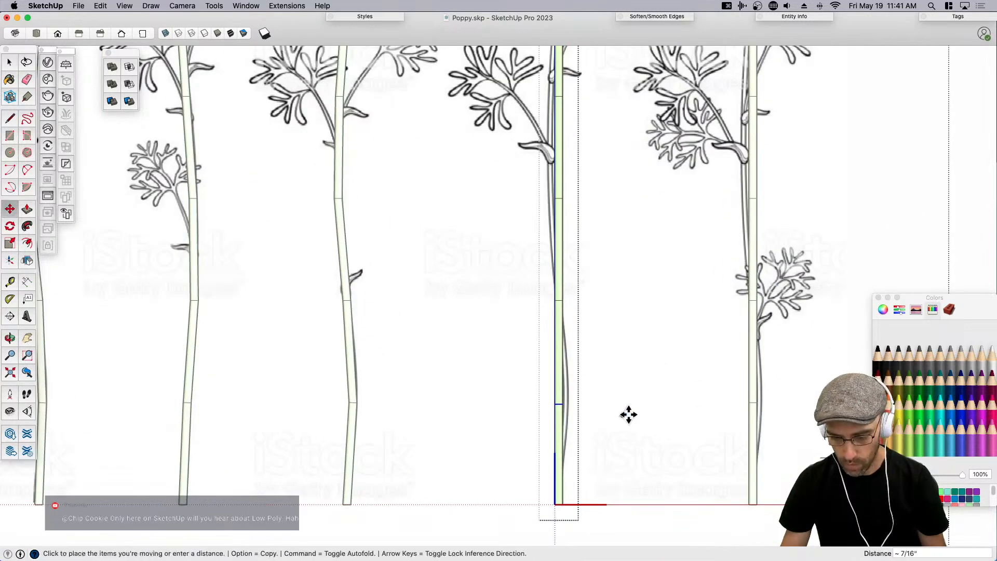
key(Escape)
key(q)
scroll(553, 515, up, 3)
click(552, 525)
scroll(552, 525, up, 3)
click(551, 349)
click(560, 347)
key(space)
Move the third joint from the top of the fifth poppy's stem about 2 5/16" left onto the drawn stem.
scroll(529, 260, down, 5)
drag(484, 276, 576, 334)
scroll(589, 329, up, 3)
key(m)
click(597, 326)
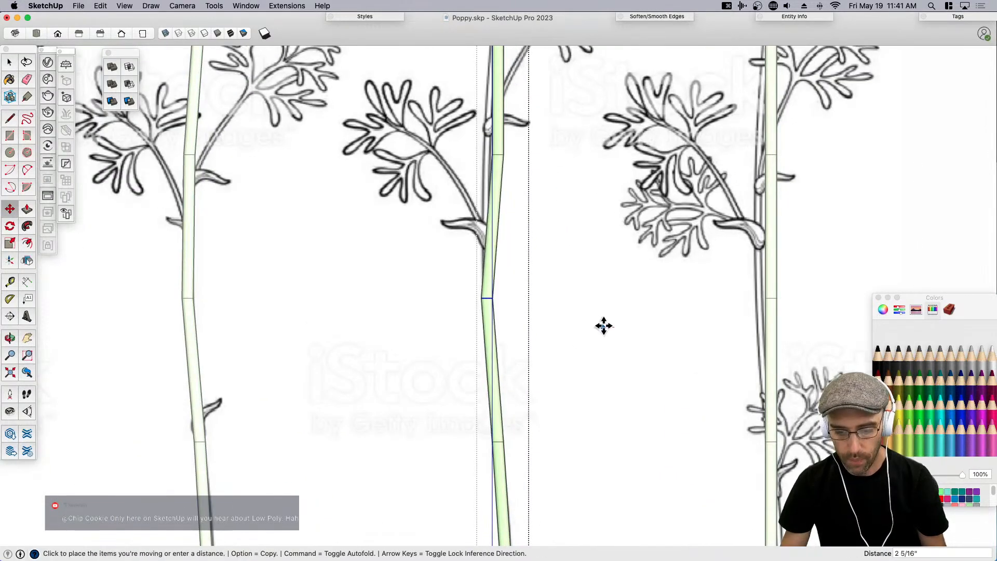
click(604, 325)
key(space)
Move the second joint from the top of the fifth poppy's stem about 1 7/16" left onto the drawn stem.
scroll(547, 380, down, 3)
scroll(602, 286, up, 3)
key(m)
click(614, 295)
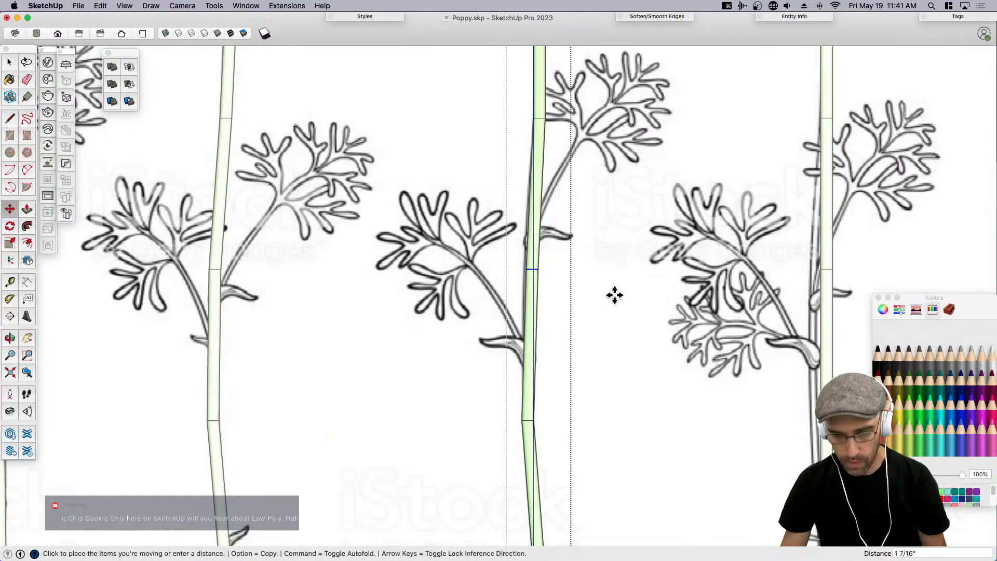
click(614, 295)
key(space)
scroll(541, 79, down, 3)
scroll(535, 459, up, 3)
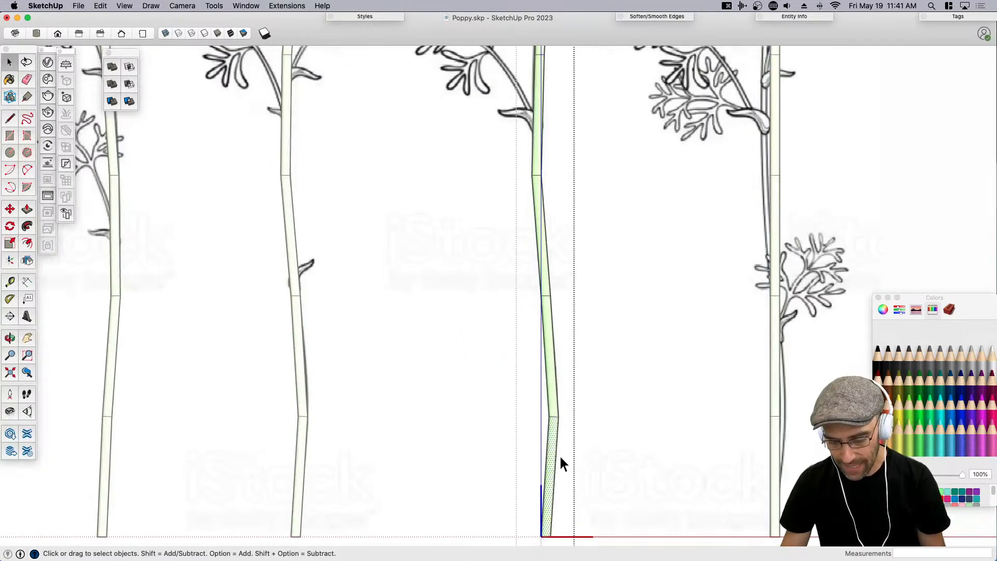
Move the lowest joint of the fifth poppy's stem slightly down along the drawn stem.
key(q)
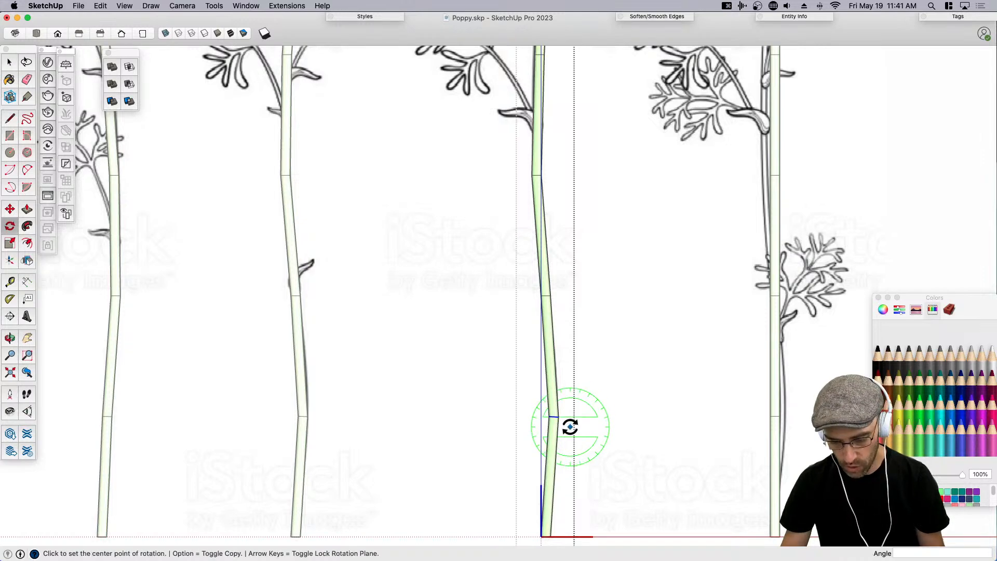
key(m)
click(571, 432)
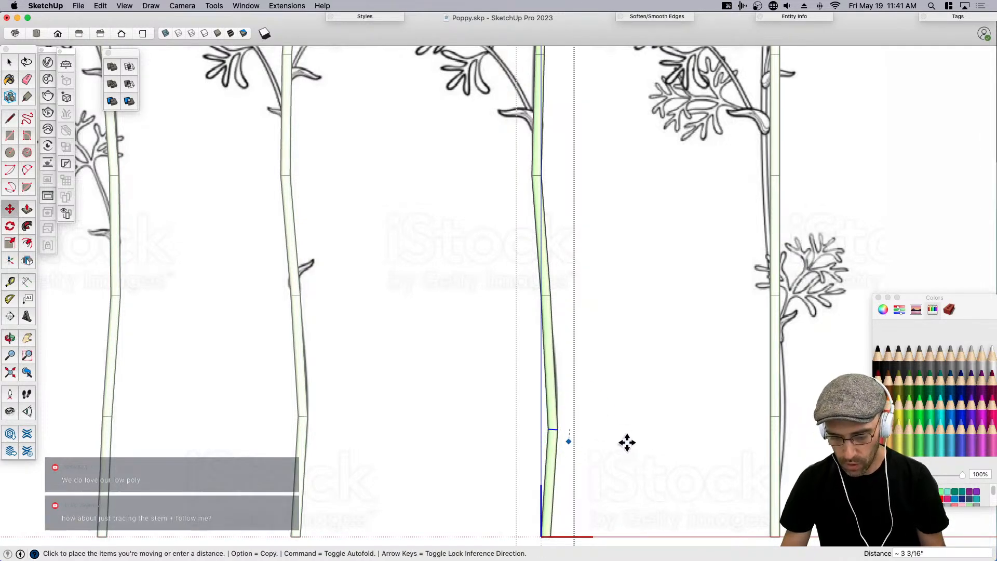
scroll(621, 359, up, 2)
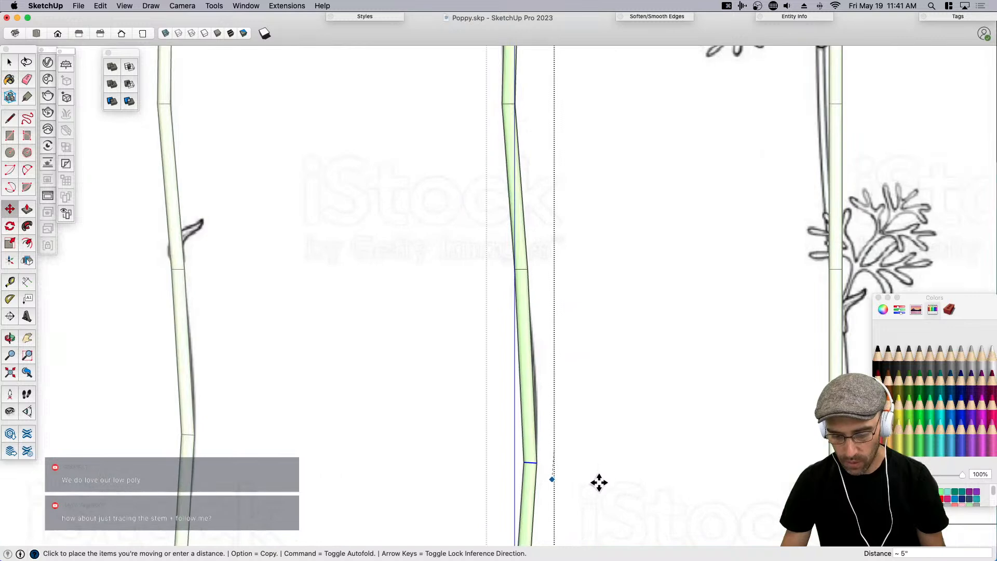
click(599, 462)
scroll(544, 338, down, 3)
key(space)
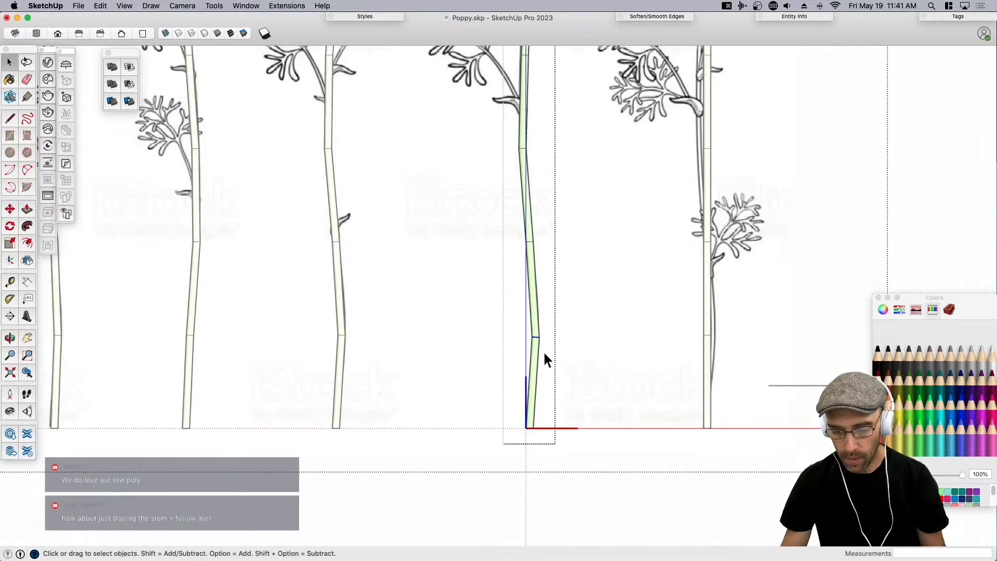
Fine-tune the lowest joint of the fifth poppy's stem by rotating it about a point below the base.
scroll(534, 445, up, 1)
key(q)
scroll(534, 456, up, 2)
click(541, 340)
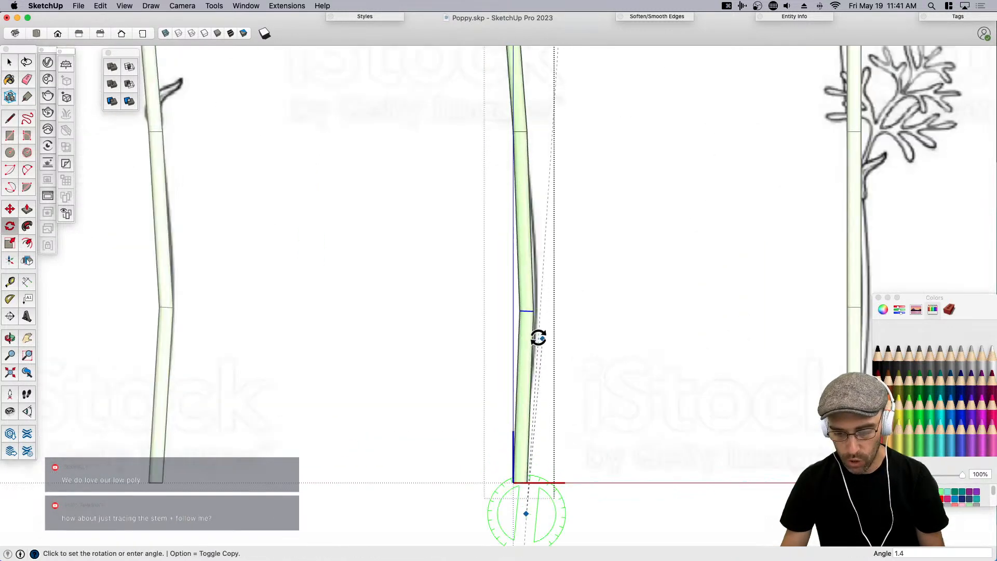
key(space)
Move the second joint from the bottom of the fifth poppy's stem up and slightly left, about 7 7/16", to follow the drawing.
scroll(540, 338, down, 2)
scroll(517, 200, up, 2)
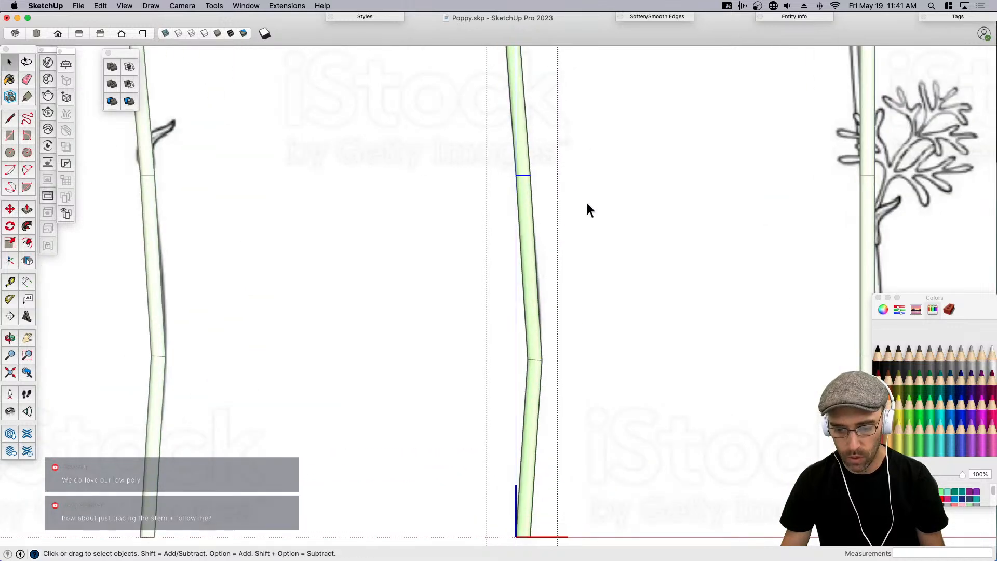
key(m)
click(600, 234)
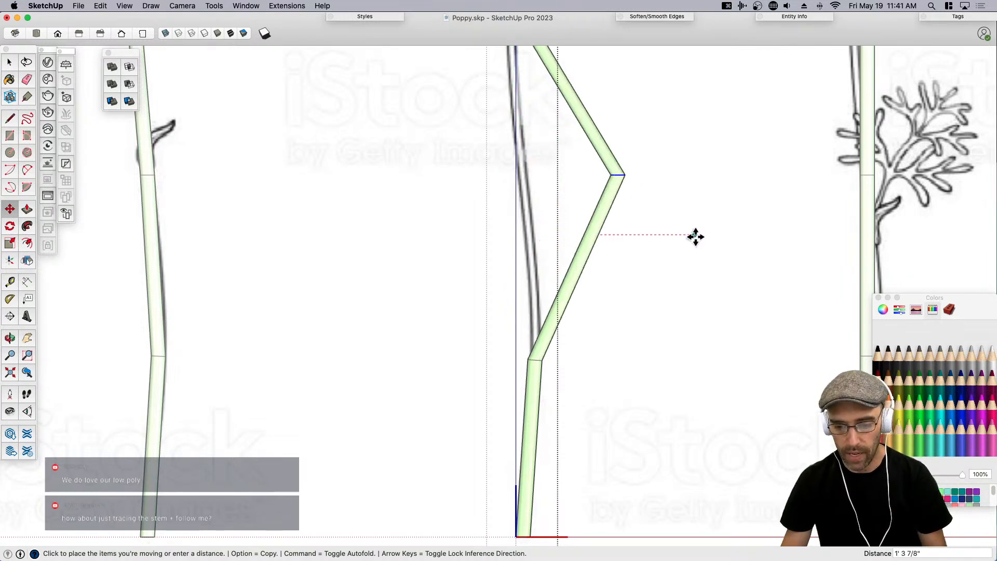
click(593, 193)
scroll(507, 473, down, 8)
scroll(536, 267, up, 5)
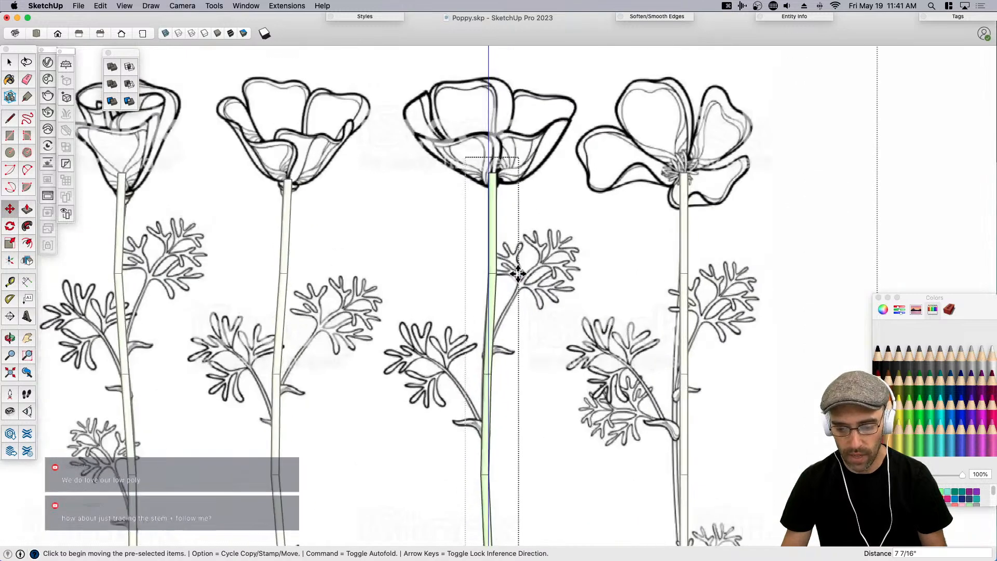
key(space)
scroll(408, 163, down, 5)
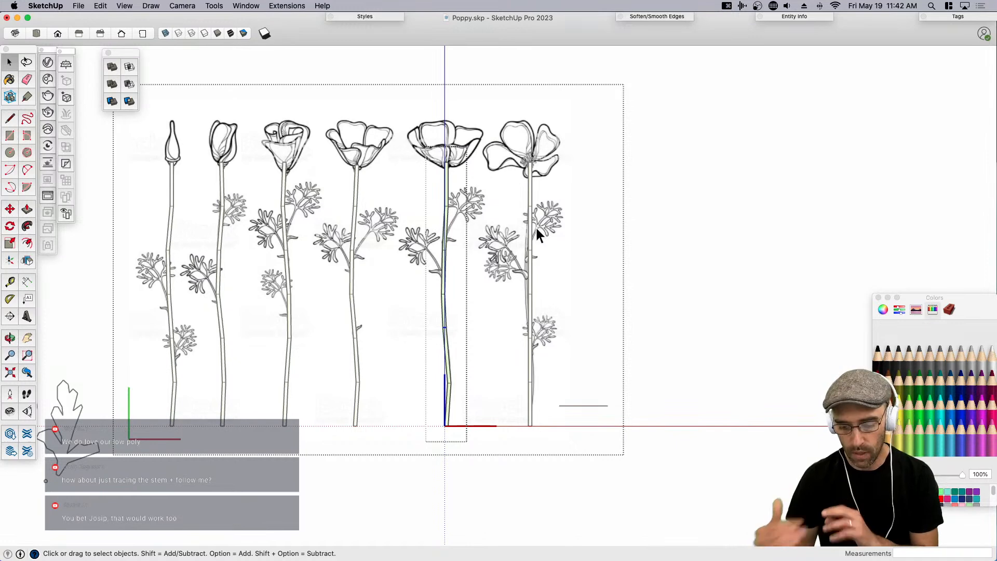
Open the sixth poppy's stem and rotate its lowest joint slightly right about a point below the base onto the drawn stem.
scroll(530, 301, up, 3)
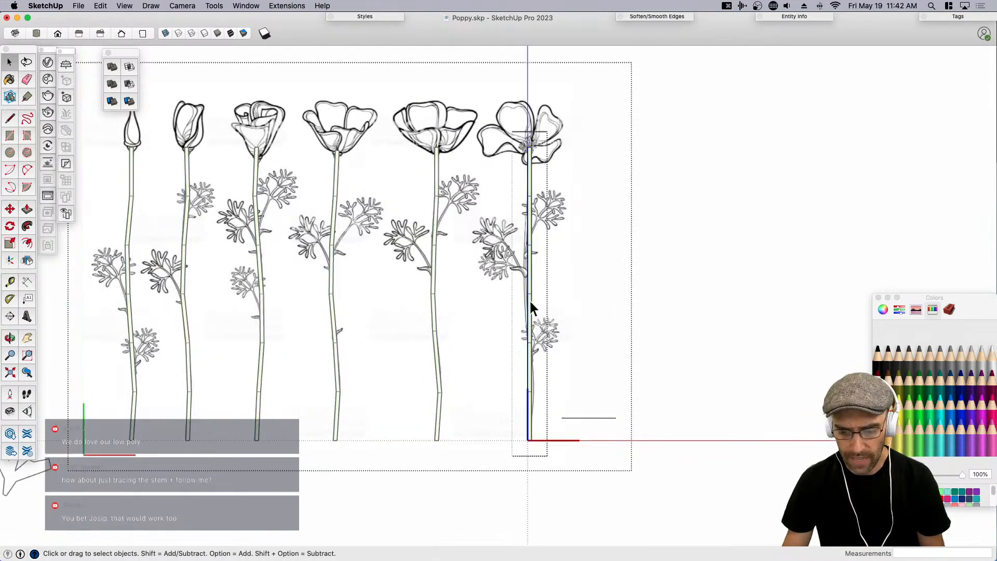
click(544, 300)
double_click(528, 297)
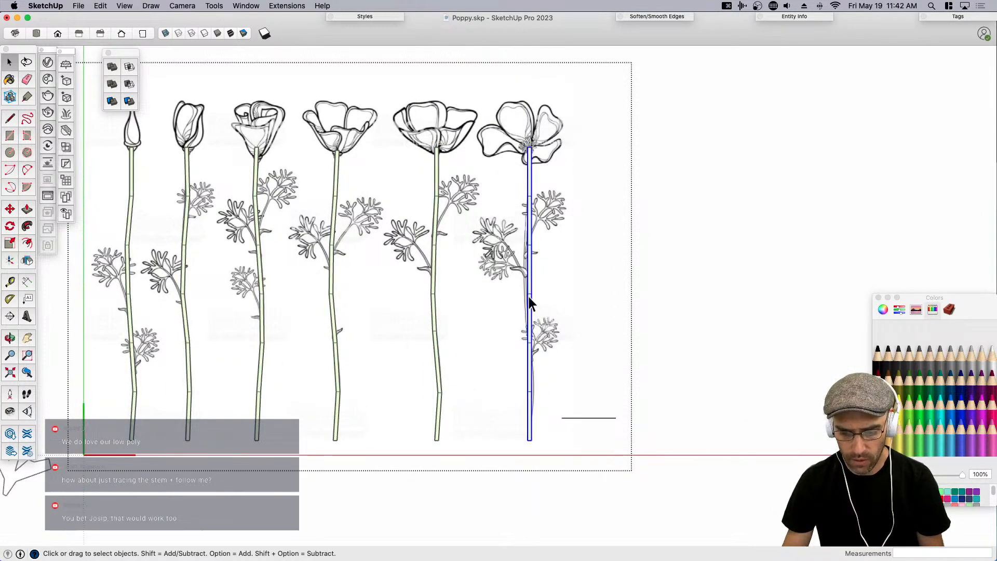
scroll(555, 413, up, 4)
key(m)
scroll(561, 366, up, 2)
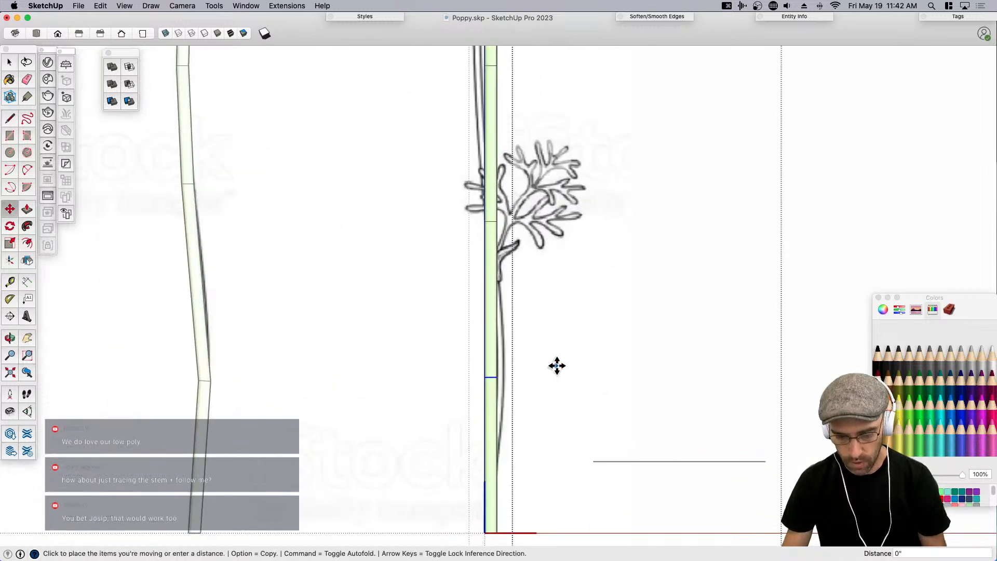
scroll(565, 367, down, 5)
key(q)
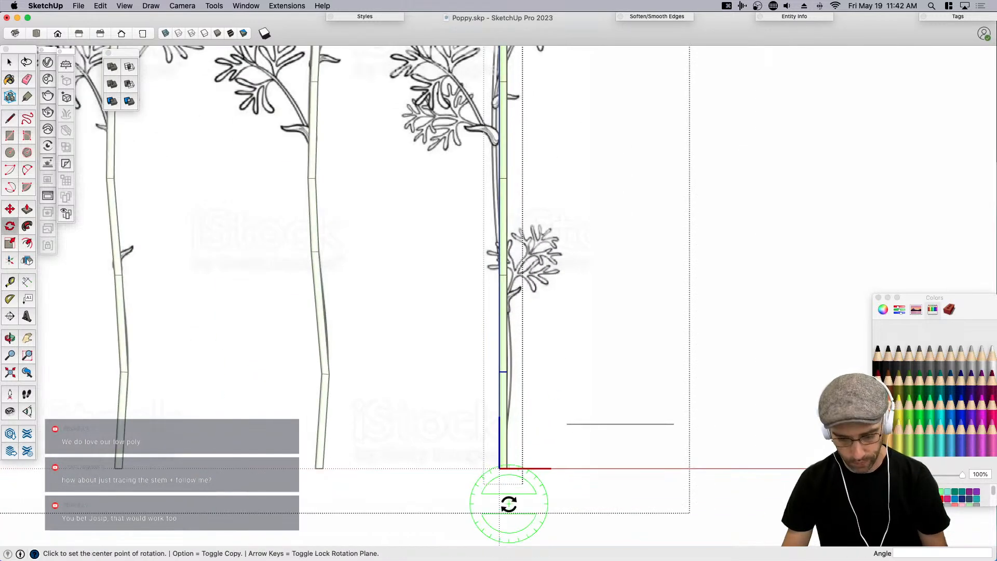
click(509, 495)
scroll(500, 353, up, 4)
click(484, 351)
click(493, 350)
key(space)
Move the middle joint of the sixth poppy's stem slightly left onto the drawn stem.
shift+middle_drag(575, 333, 572, 467)
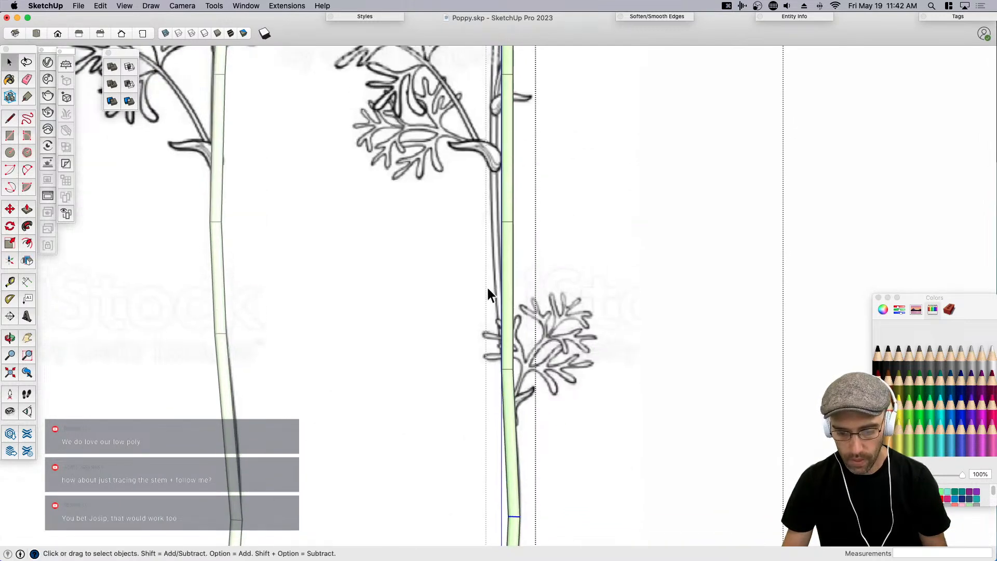
key(m)
click(624, 250)
click(612, 247)
key(space)
Move the second joint from the top of the sixth poppy's stem about 1 7/8" left and close the stem for editing.
scroll(611, 247, down, 1)
shift+middle_drag(562, 207, 589, 392)
key(space)
key(m)
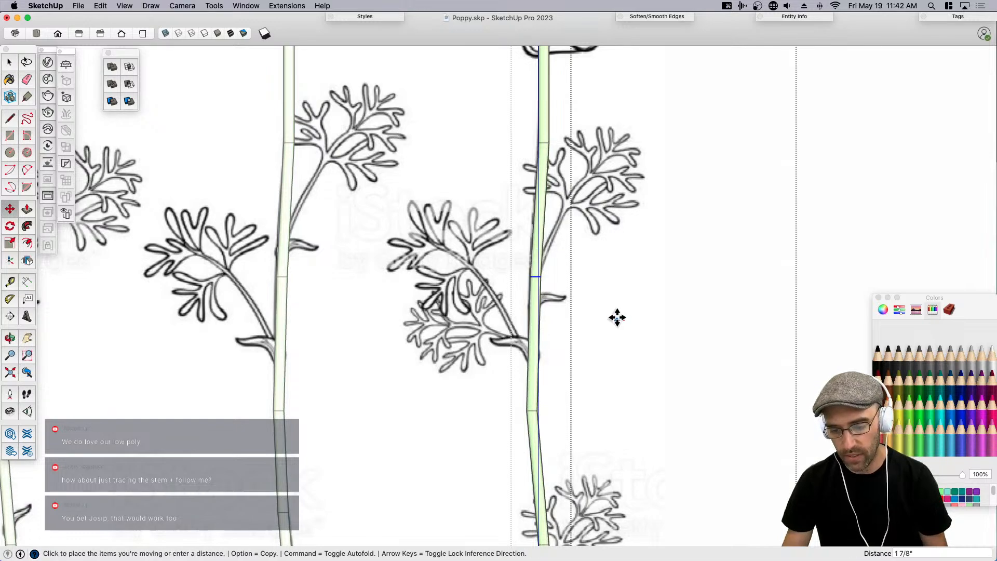
key(space)
scroll(618, 317, down, 2)
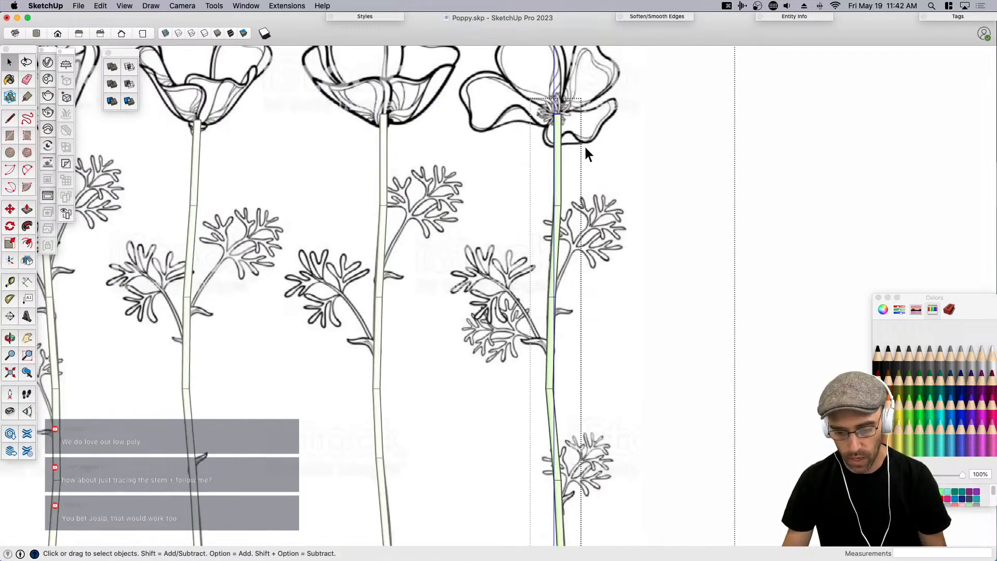
scroll(731, 263, down, 4)
click(748, 275)
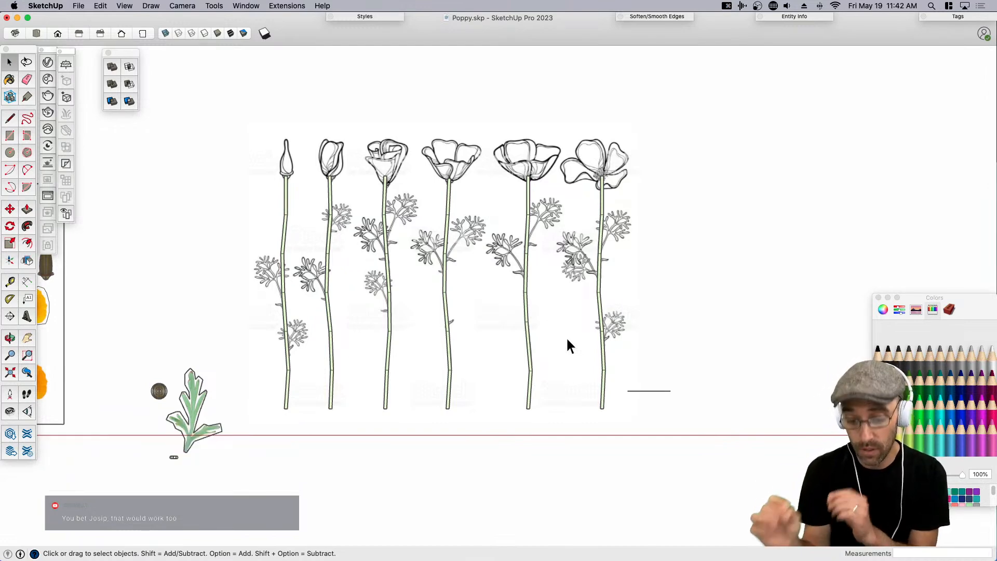
Inside the reference drawing group, delete the stems of the fourth, fifth and sixth poppies.
key(h)
drag(528, 353, 634, 405)
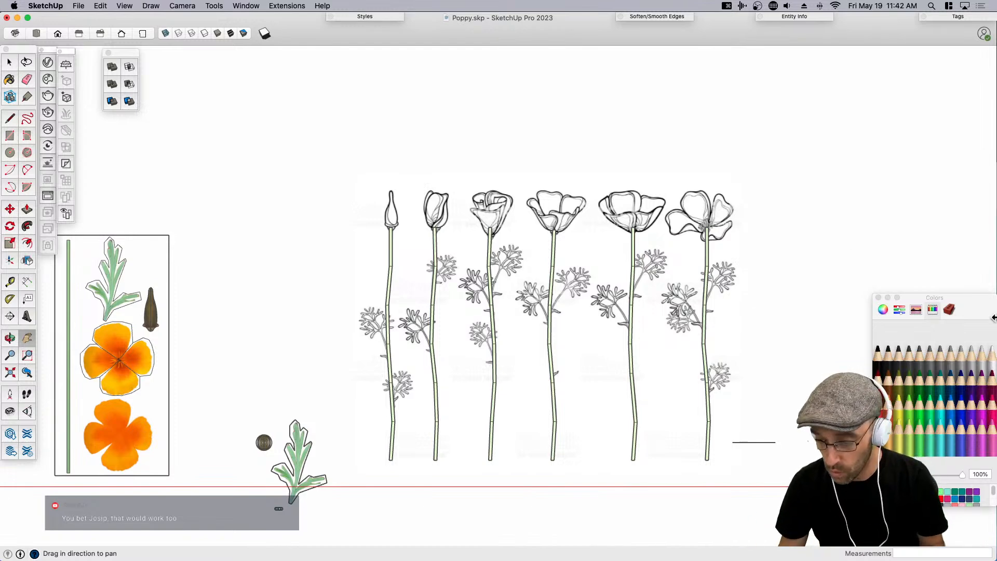
key(space)
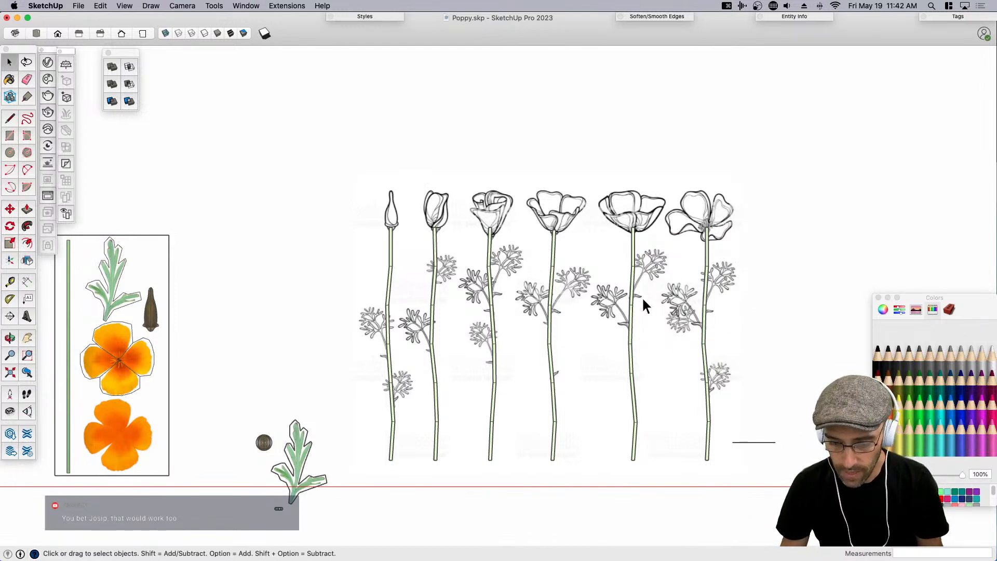
click(433, 308)
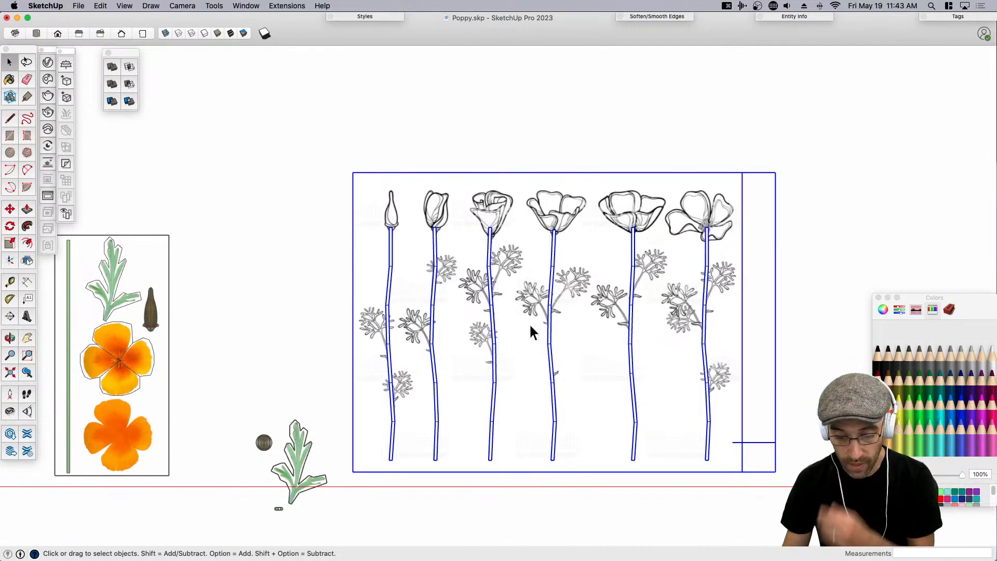
double_click(494, 318)
drag(725, 351, 483, 339)
shift+click(730, 346)
scroll(479, 340, up, 2)
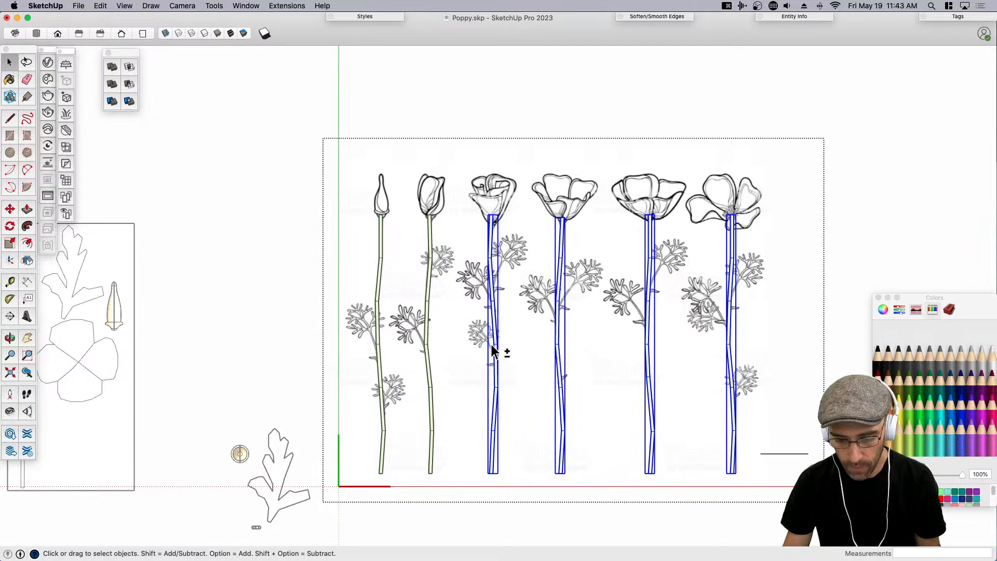
shift+click(493, 352)
key(Delete)
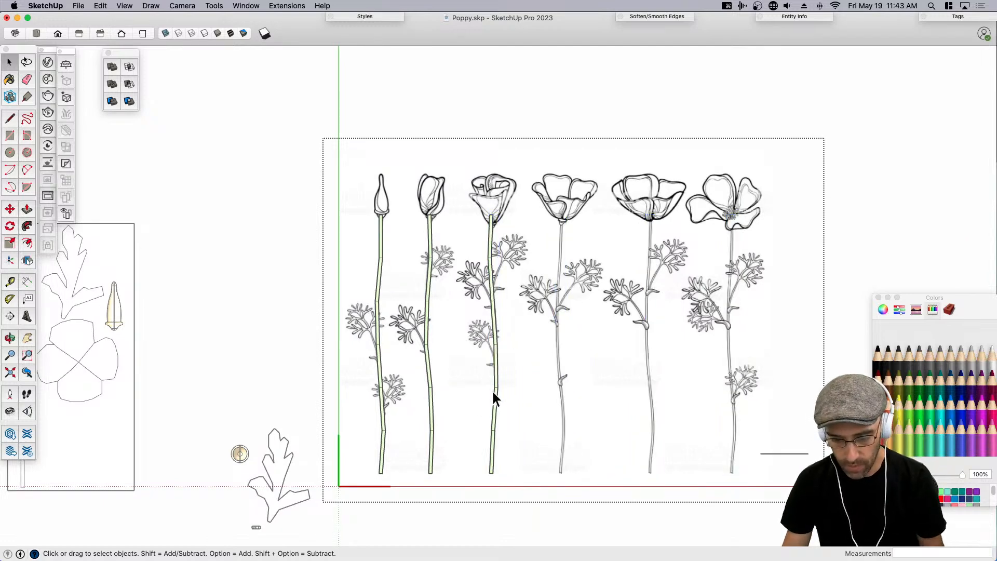
Copy the third poppy's stem about 4' right onto the fourth poppy.
click(492, 389)
key(m)
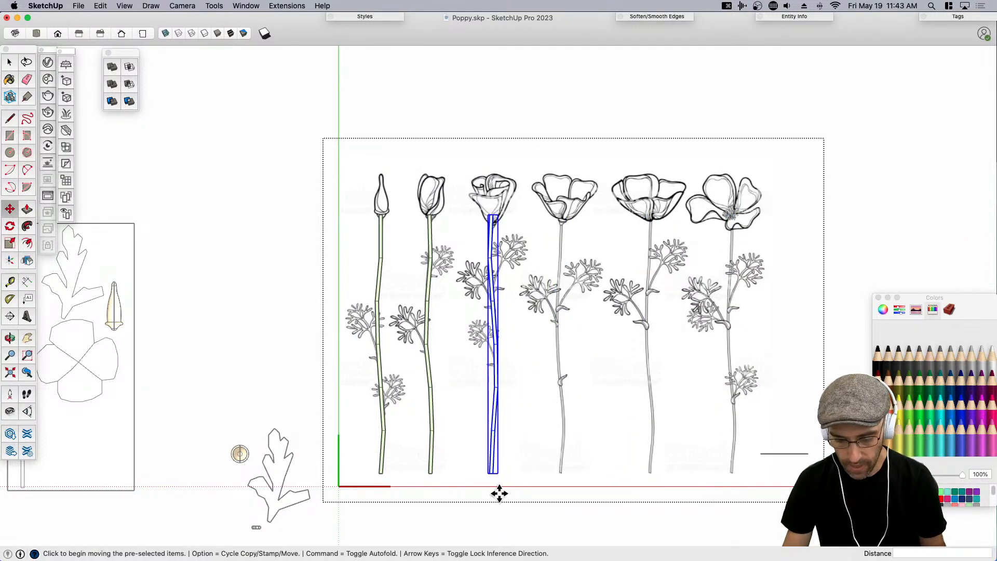
scroll(498, 492, up, 2)
key(alt)
click(496, 492)
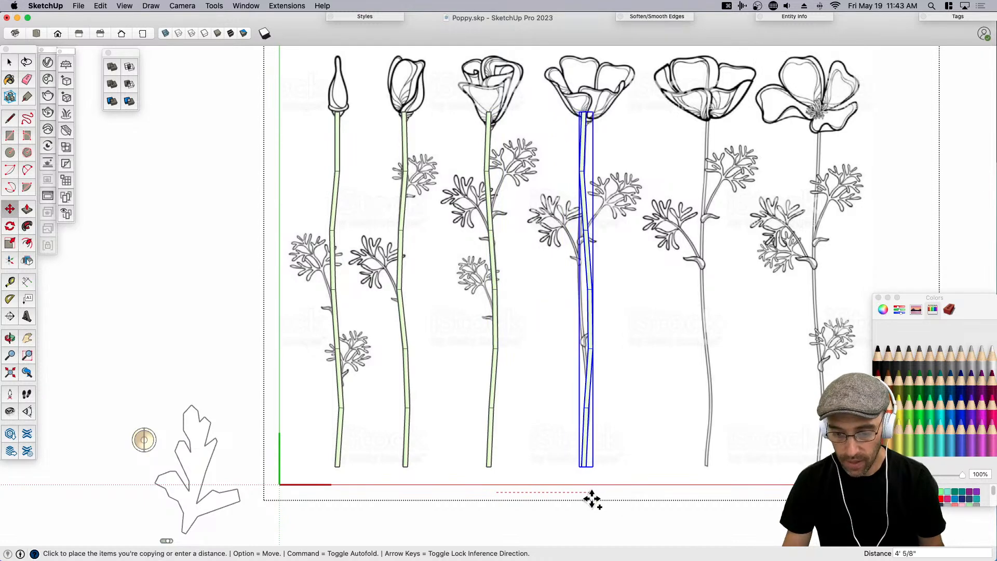
click(591, 499)
key(space)
Copy the second poppy's stem about 12' 11 3/8" right onto the fifth poppy.
click(405, 438)
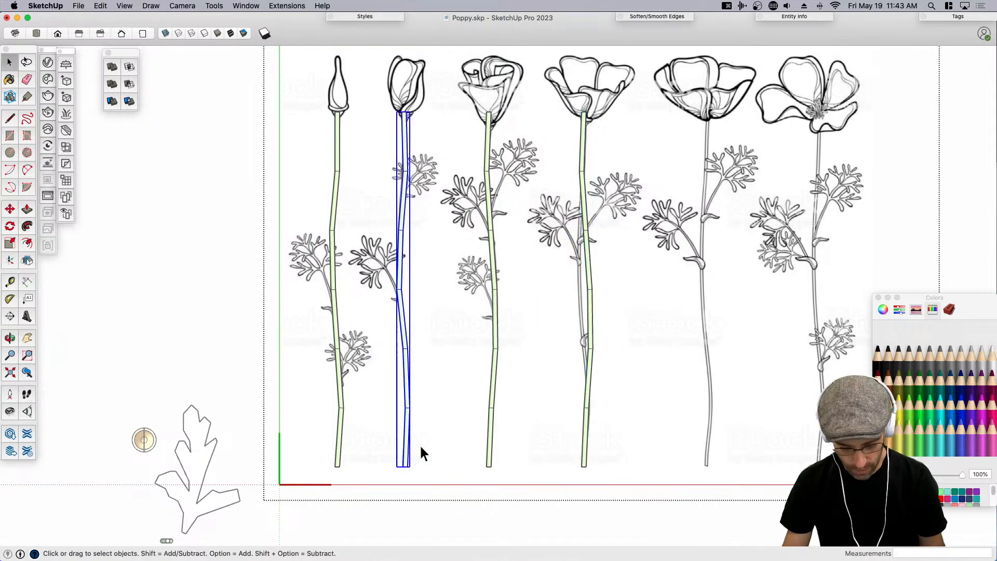
key(m)
key(alt)
click(418, 494)
click(721, 501)
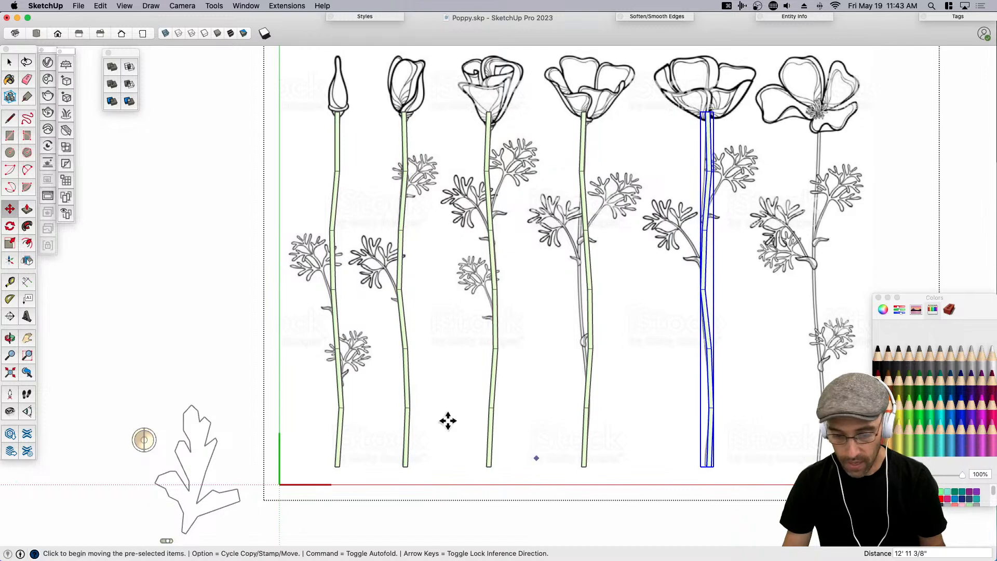
key(space)
Copy the first poppy's stem about 20' 6" right onto the sixth poppy and leave the reference drawing group.
click(333, 384)
key(m)
key(alt)
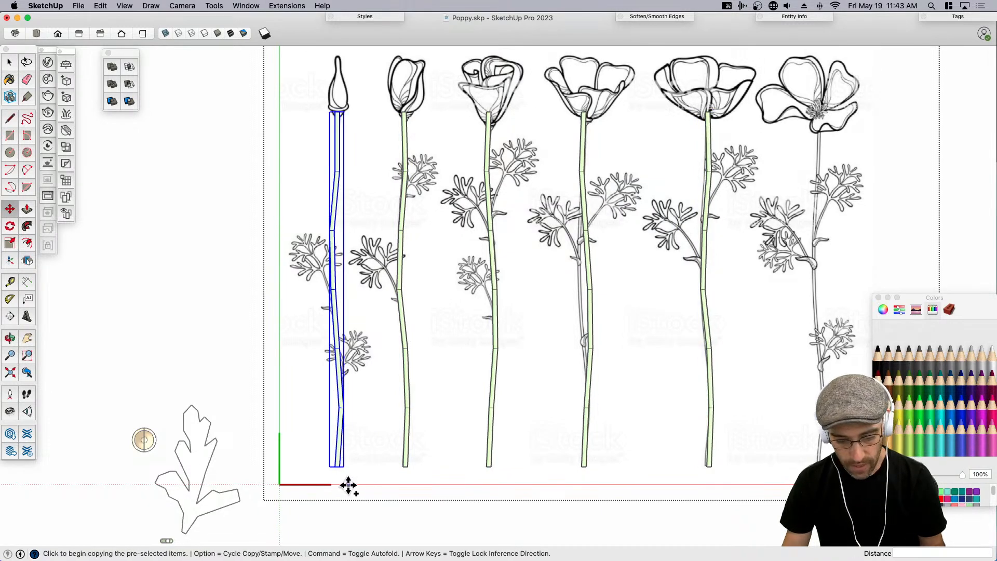
click(346, 484)
scroll(363, 488, down, 3)
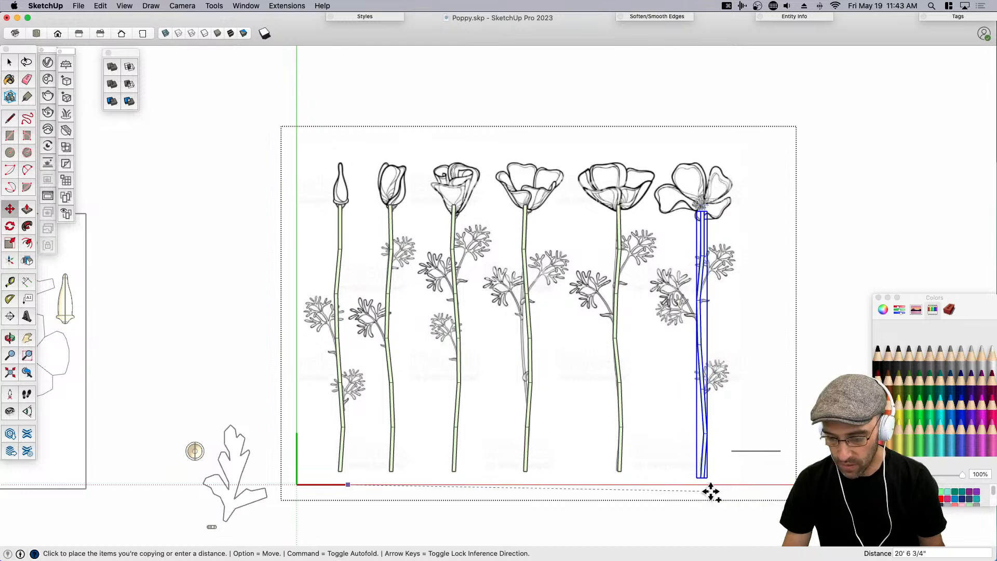
click(710, 489)
key(space)
scroll(423, 379, down, 4)
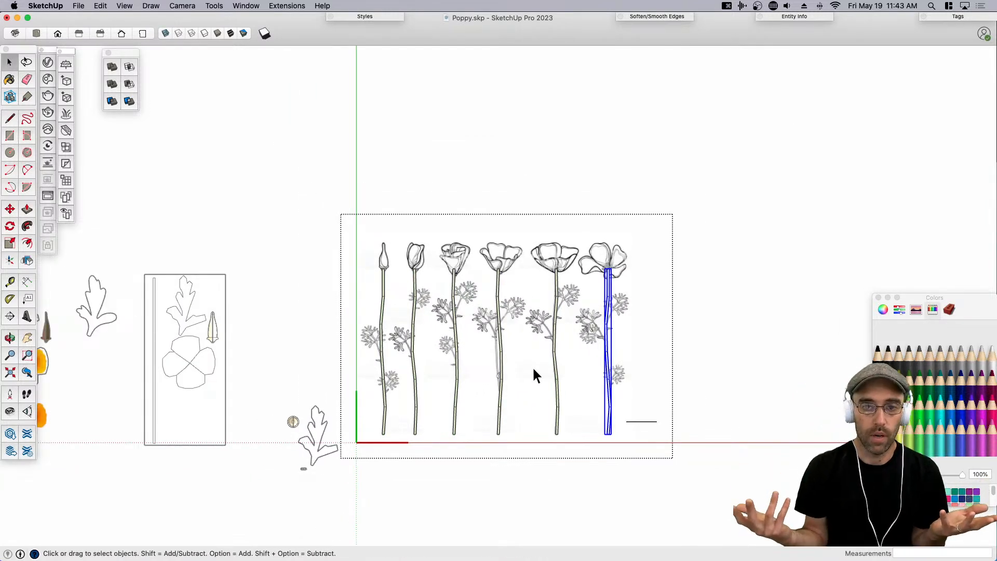
click(712, 383)
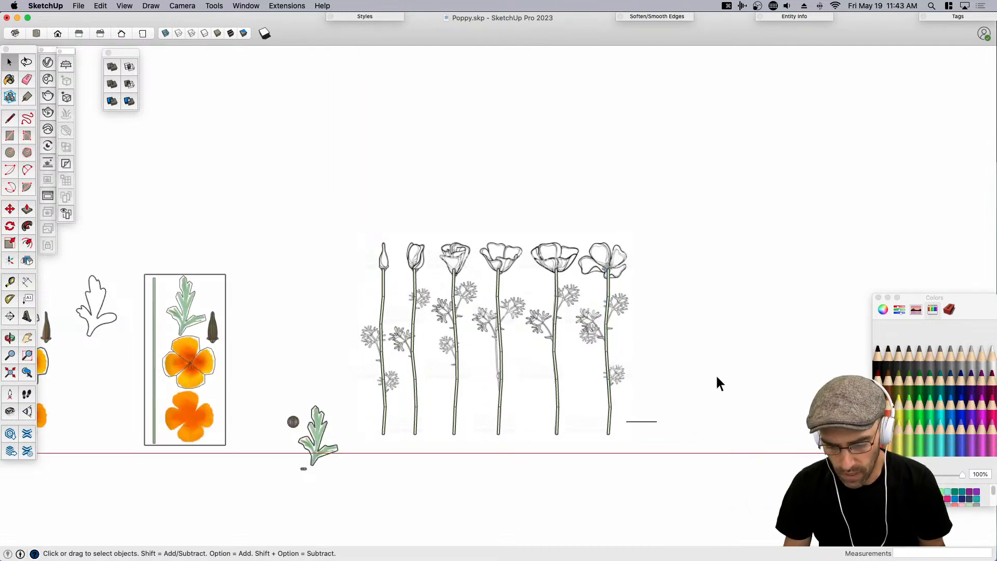
scroll(415, 327, down, 3)
scroll(448, 348, up, 5)
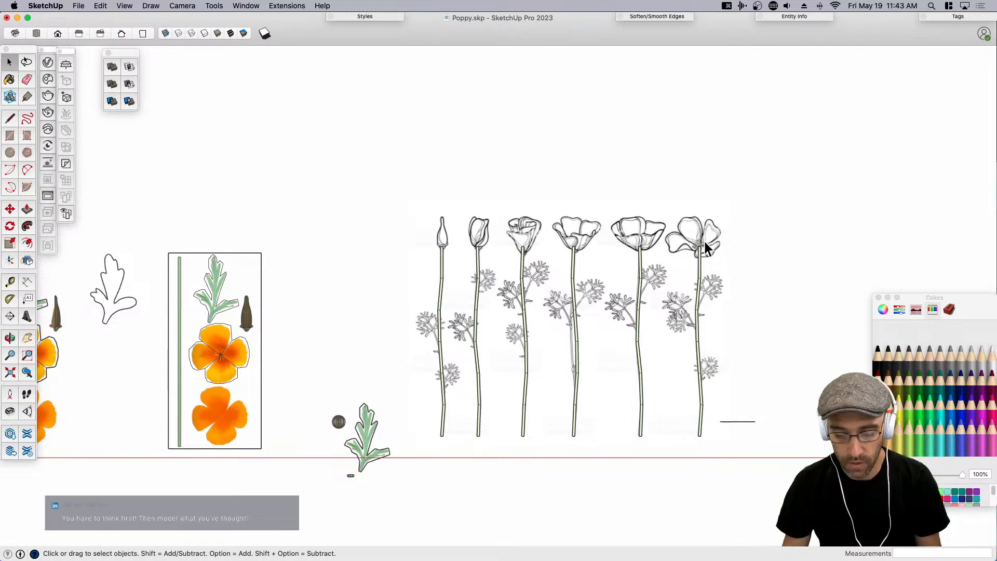
scroll(617, 247, up, 2)
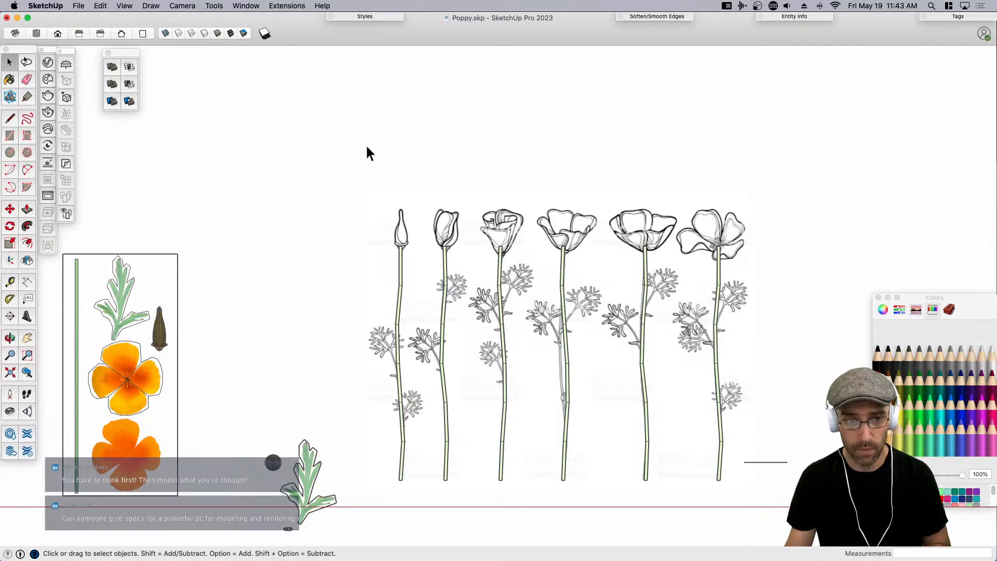
key(super+Tab)
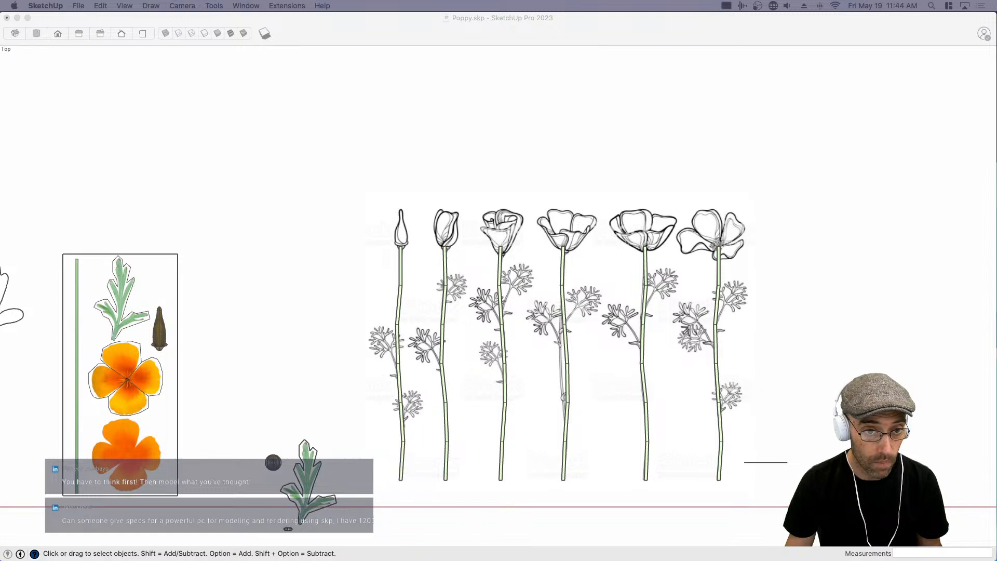
click(296, 176)
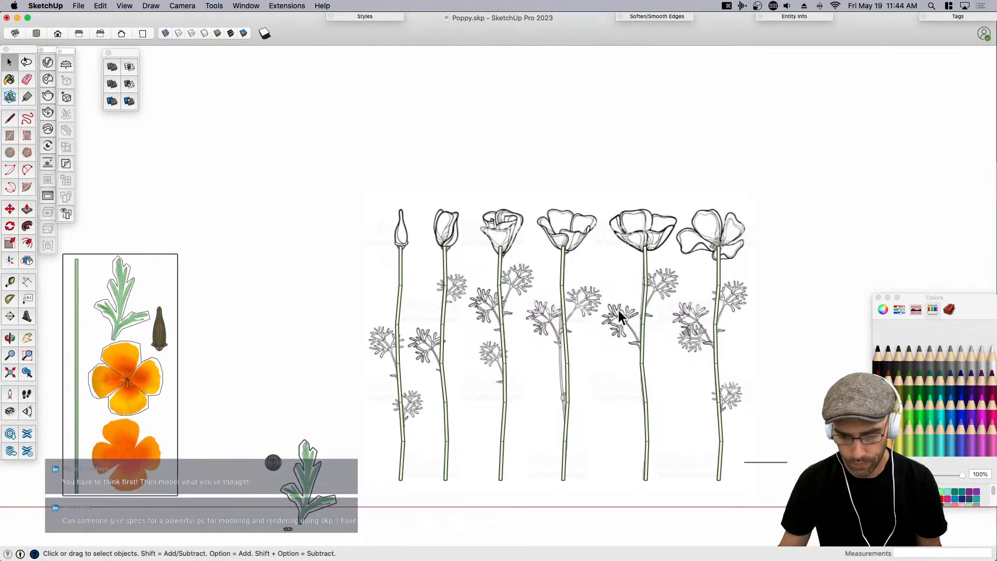
Copy the outlined four-petal flower from the image sheet to the empty area below the row of poppies.
scroll(568, 183, down, 3)
scroll(270, 312, up, 4)
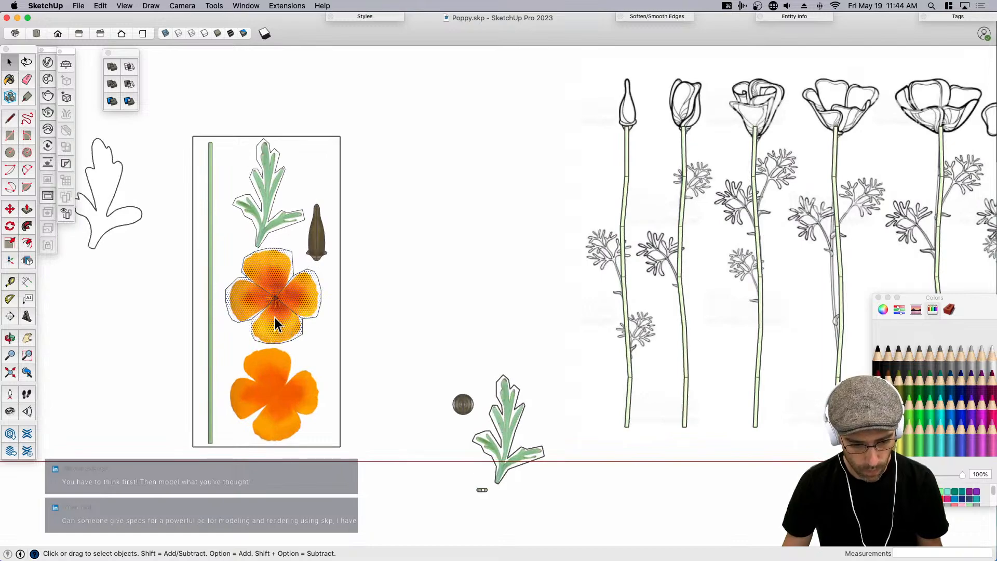
key(m)
key(alt)
click(274, 298)
scroll(270, 299, down, 4)
click(507, 391)
scroll(507, 395, up, 3)
key(space)
Group each of the four petals of the copied flower separately.
scroll(511, 399, up, 3)
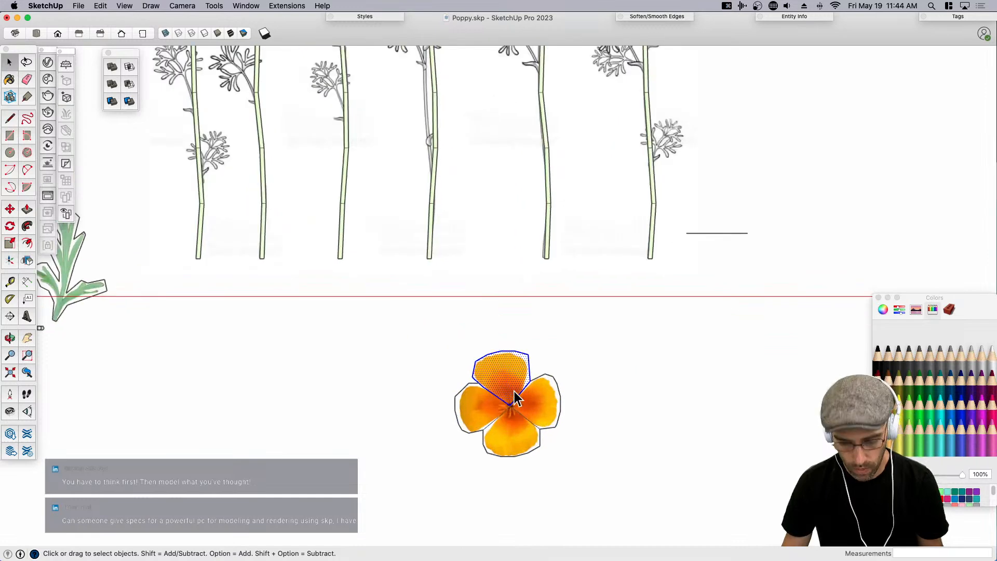
key(super+g)
double_click(481, 408)
key(super+g)
double_click(510, 437)
key(super+g)
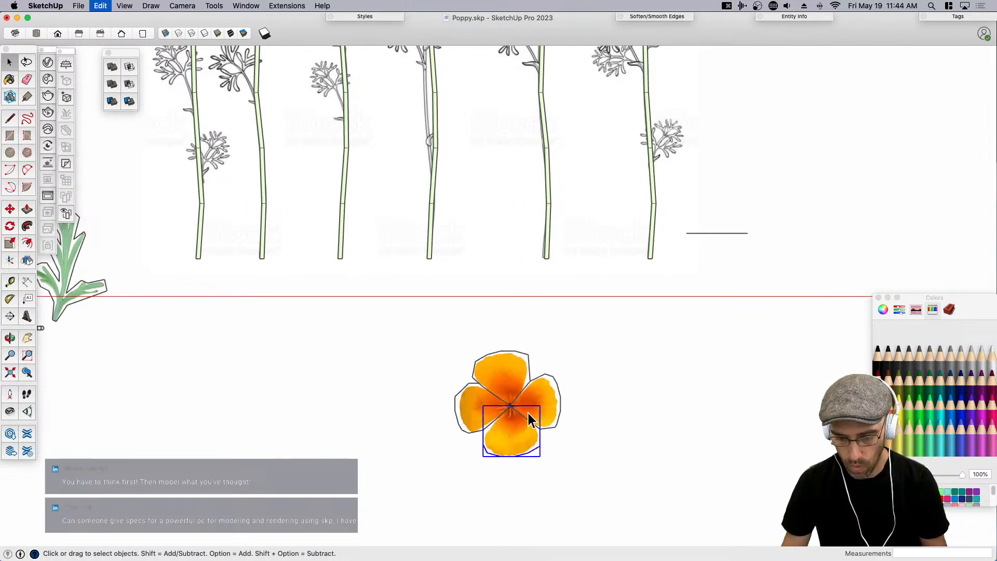
key(super+g)
Inside the left petal's group, draw three lines fanning from the flower's centre to vertices on the petal's outer edge.
double_click(473, 416)
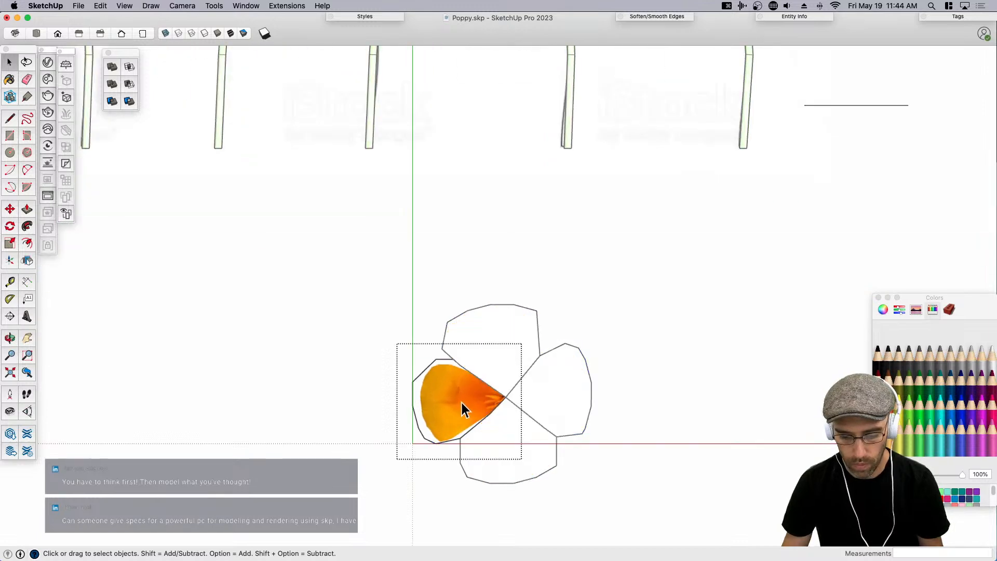
scroll(461, 402, up, 3)
key(l)
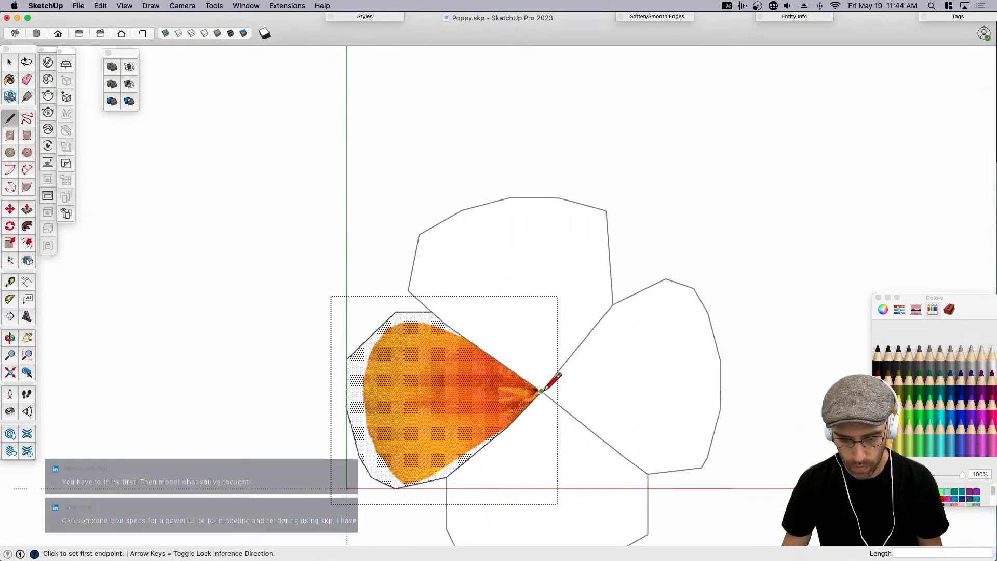
click(541, 390)
click(346, 359)
click(541, 390)
click(347, 408)
click(541, 390)
click(361, 456)
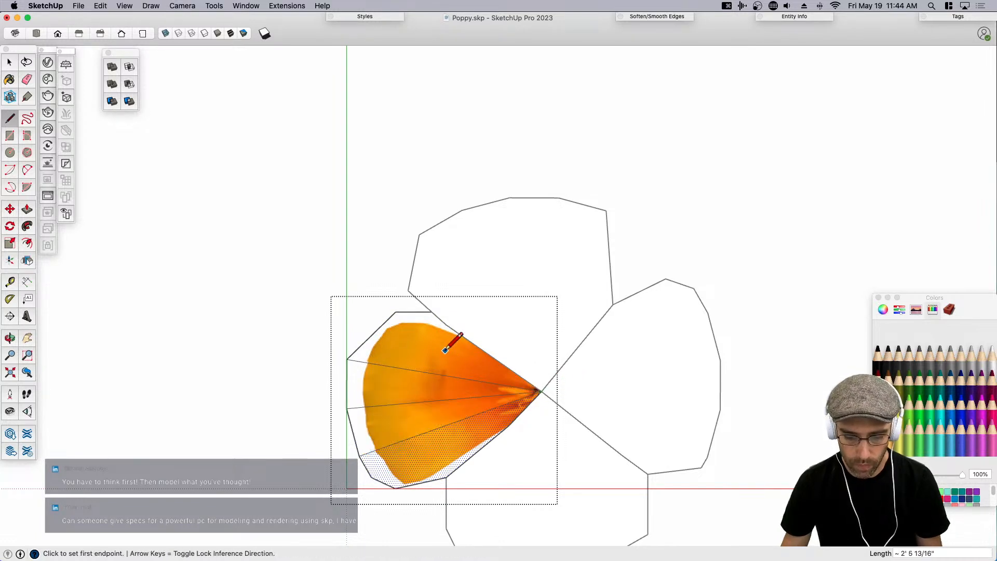
Draw connected segments across the middle of the left petal, linking the fan lines from the upper edge vertex to the lower one.
click(436, 373)
click(396, 311)
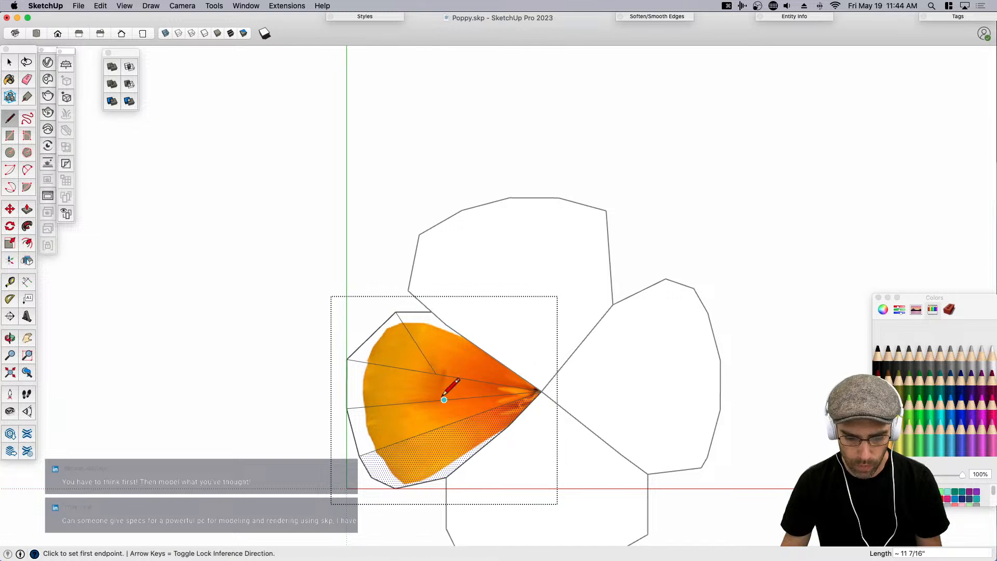
click(436, 374)
click(429, 401)
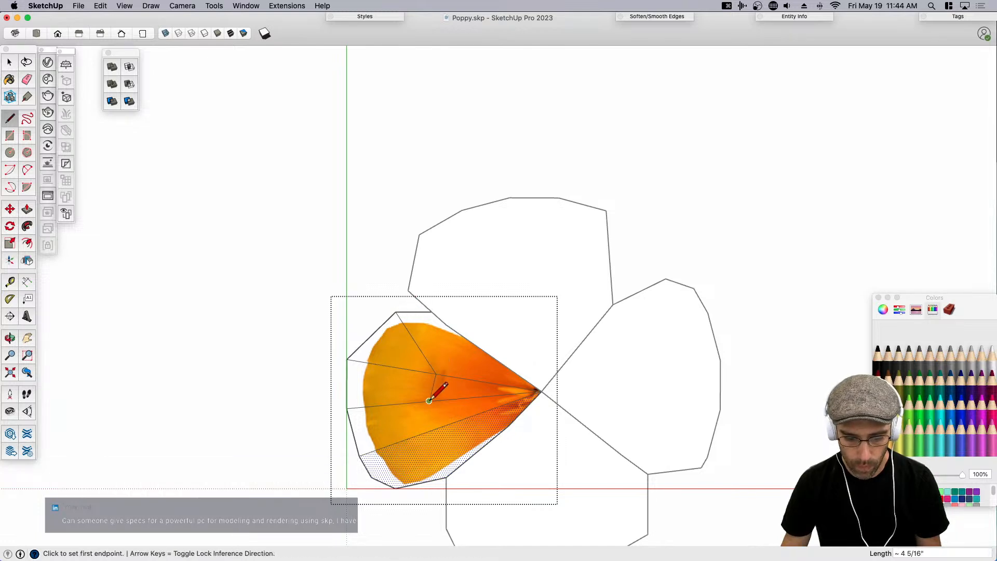
click(430, 400)
click(444, 426)
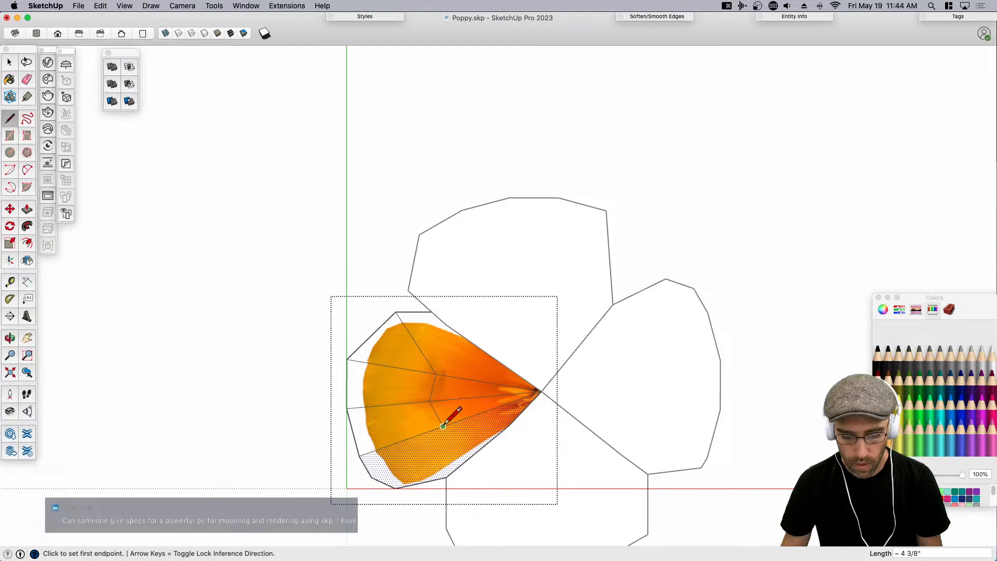
click(446, 477)
click(443, 426)
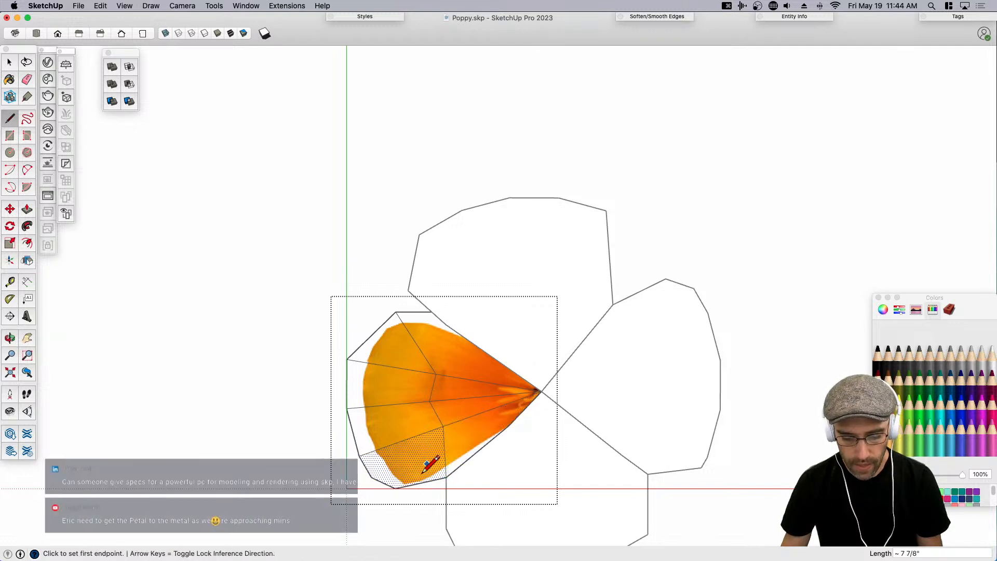
Draw a segment from the left petal's cross line on the upper fan line to the vertex on the petal's upper edge.
scroll(575, 401, down, 2)
scroll(495, 330, up, 2)
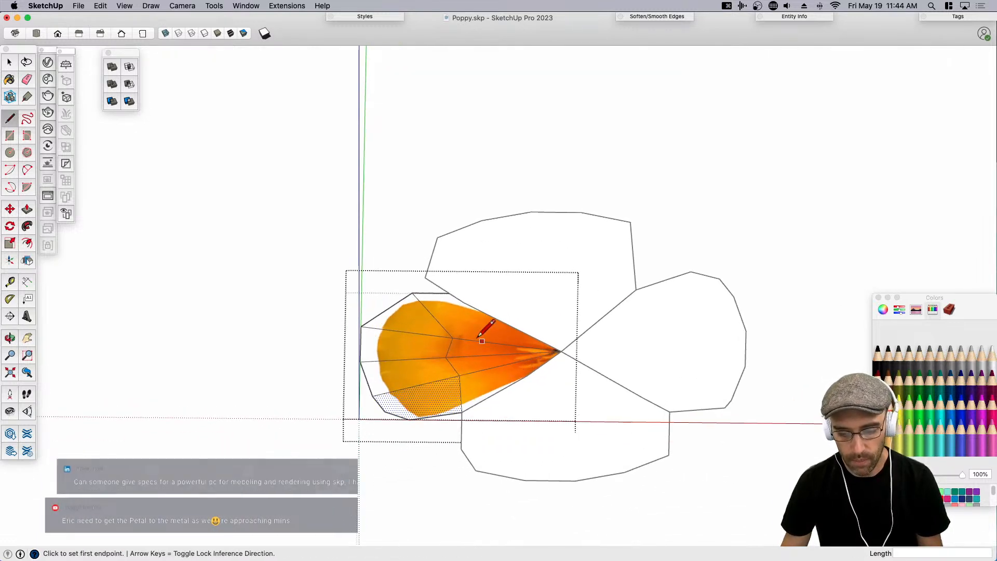
click(452, 337)
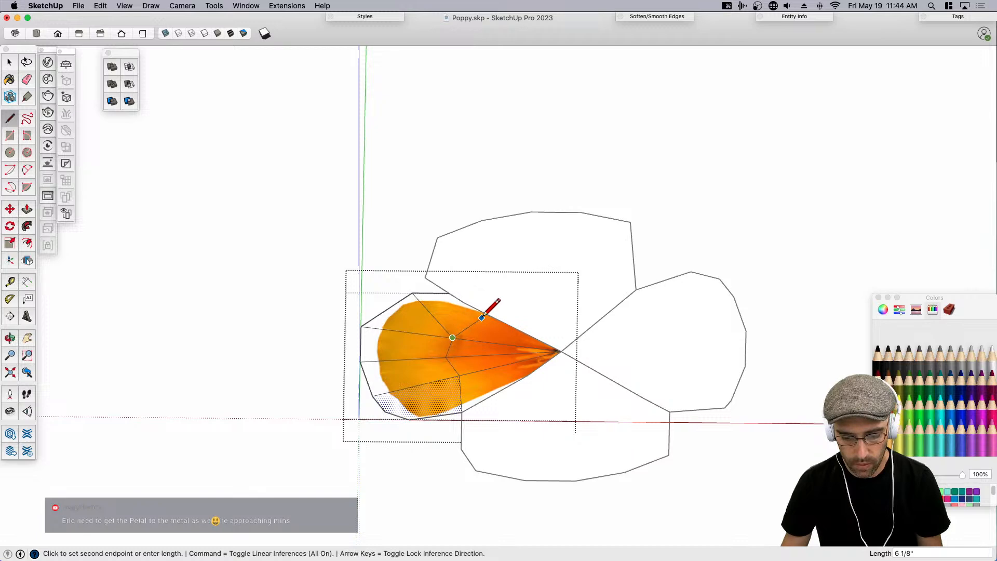
scroll(454, 291, up, 3)
click(453, 293)
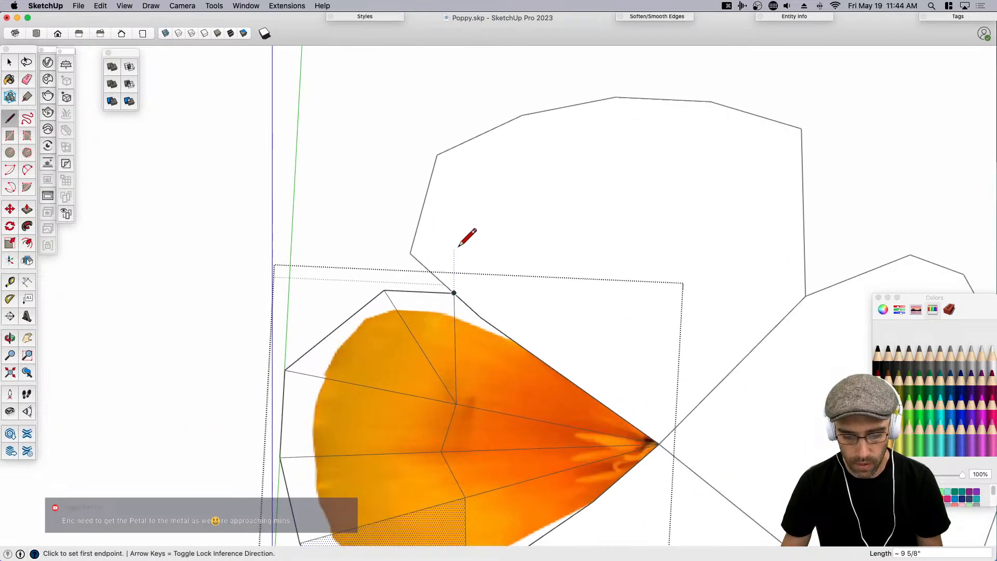
key(space)
scroll(565, 353, down, 3)
middle_drag(564, 350, 372, 319)
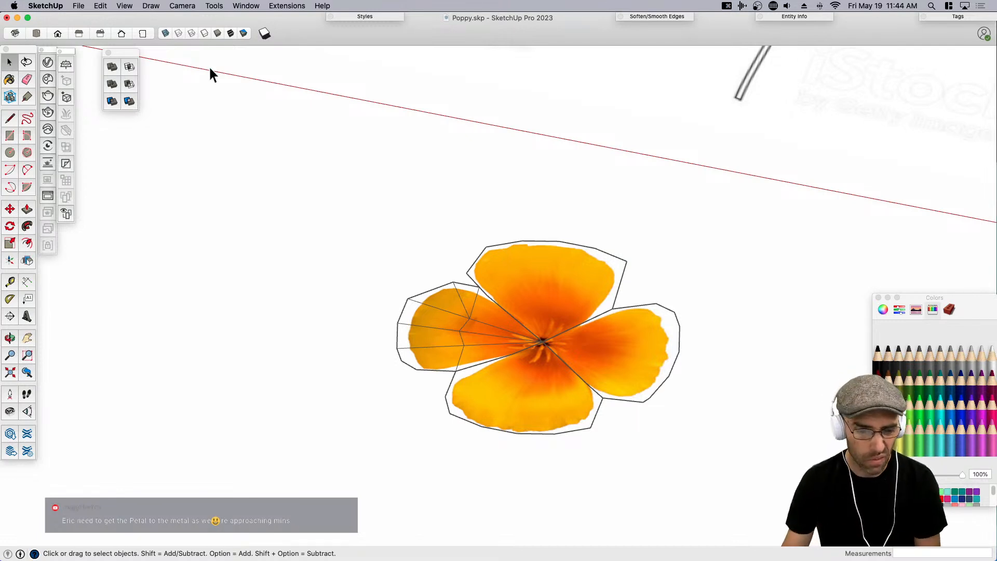
Close the small floating toolbar and convert each of the four petal groups into its own component with the default settings.
click(108, 53)
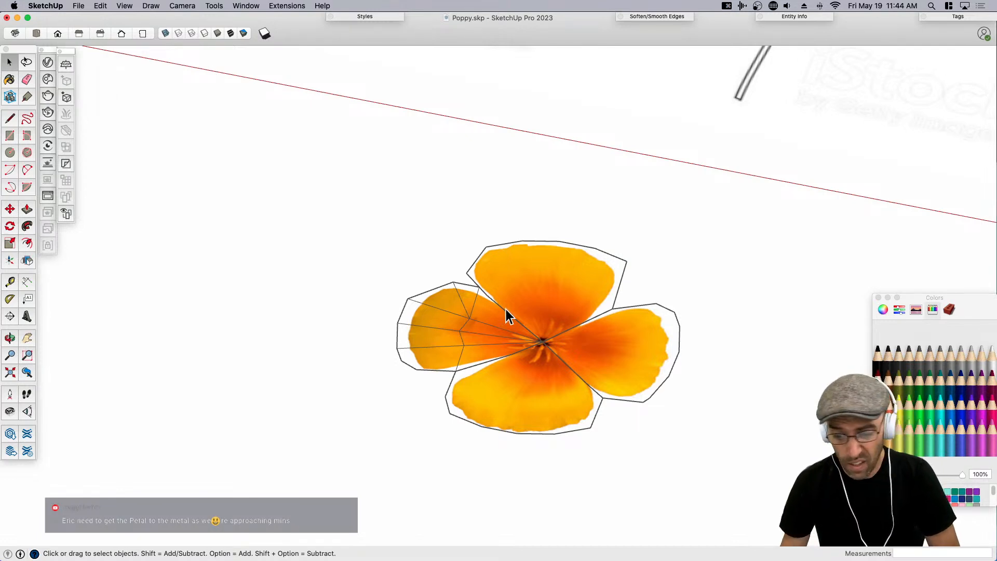
double_click(494, 359)
middle_drag(494, 360, 499, 403)
key(Escape)
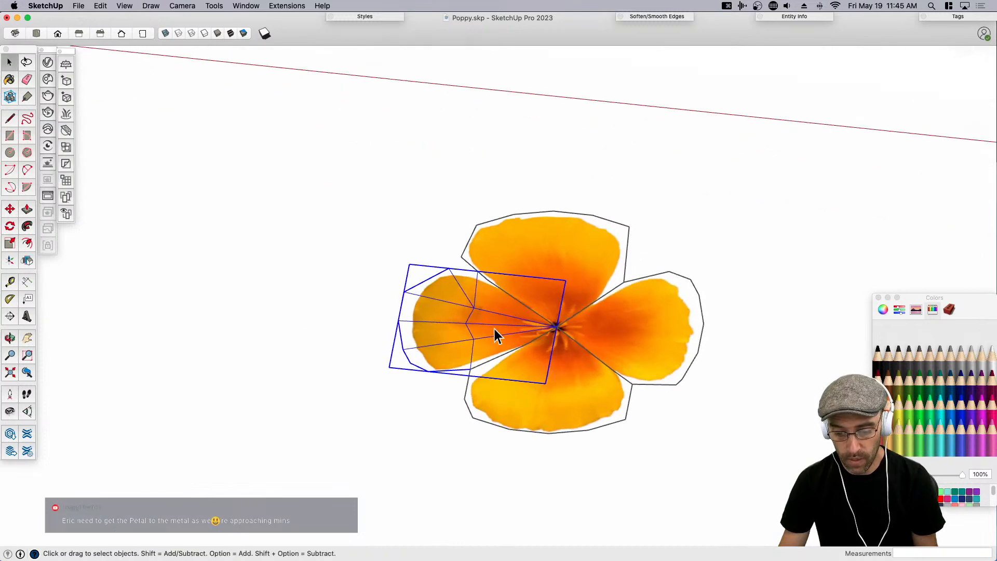
key(g)
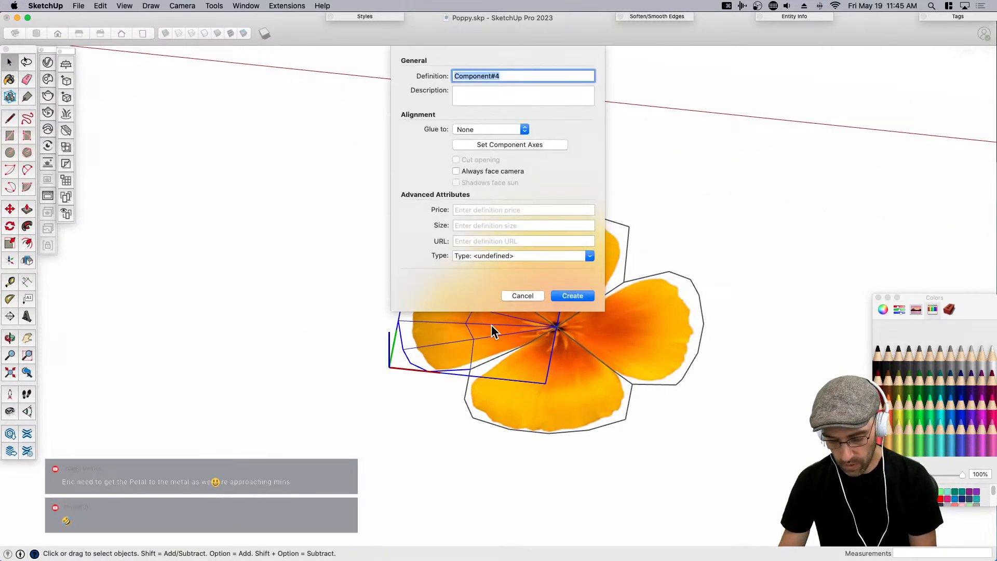
key(Return)
click(549, 275)
key(g)
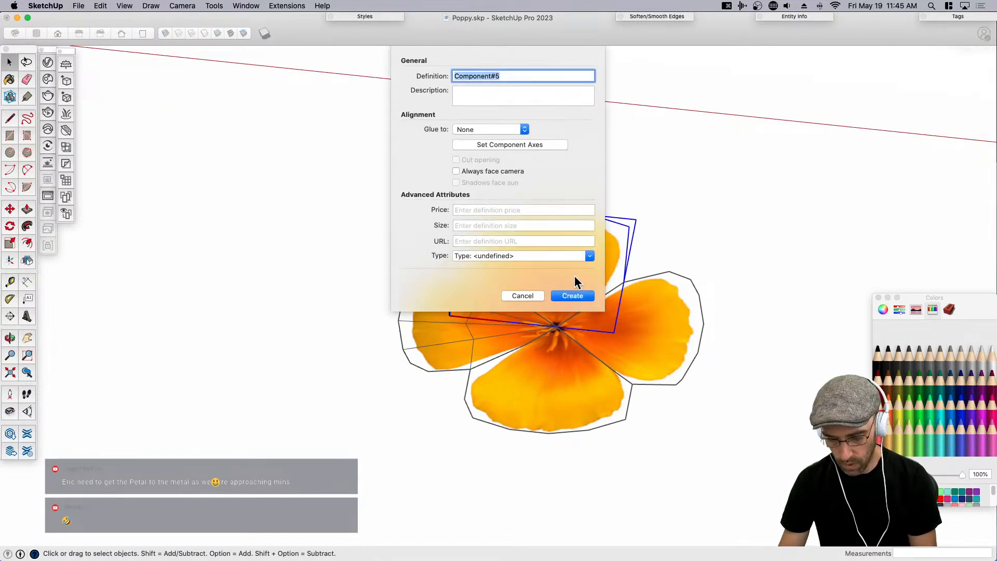
key(Return)
click(626, 336)
key(g)
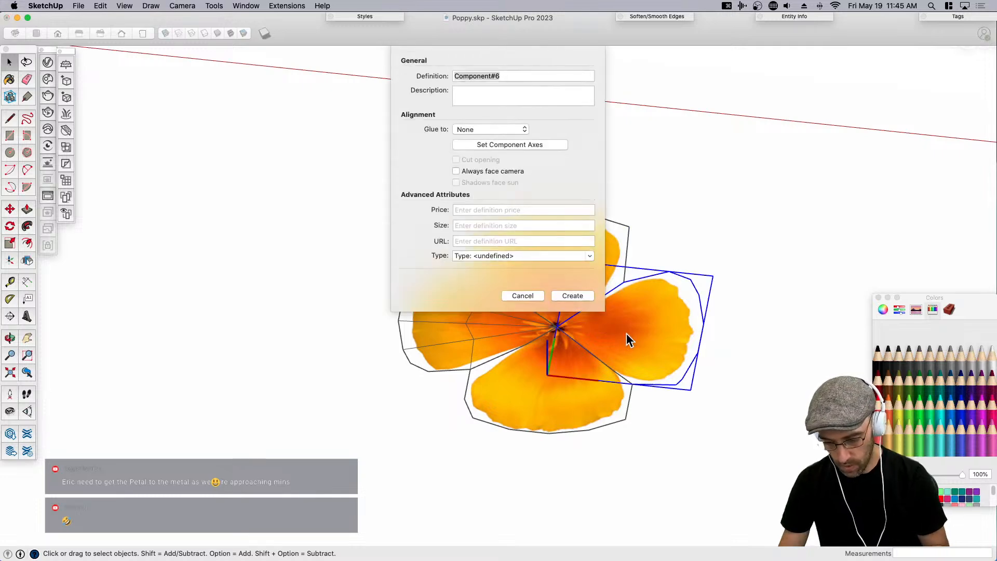
key(Return)
click(562, 377)
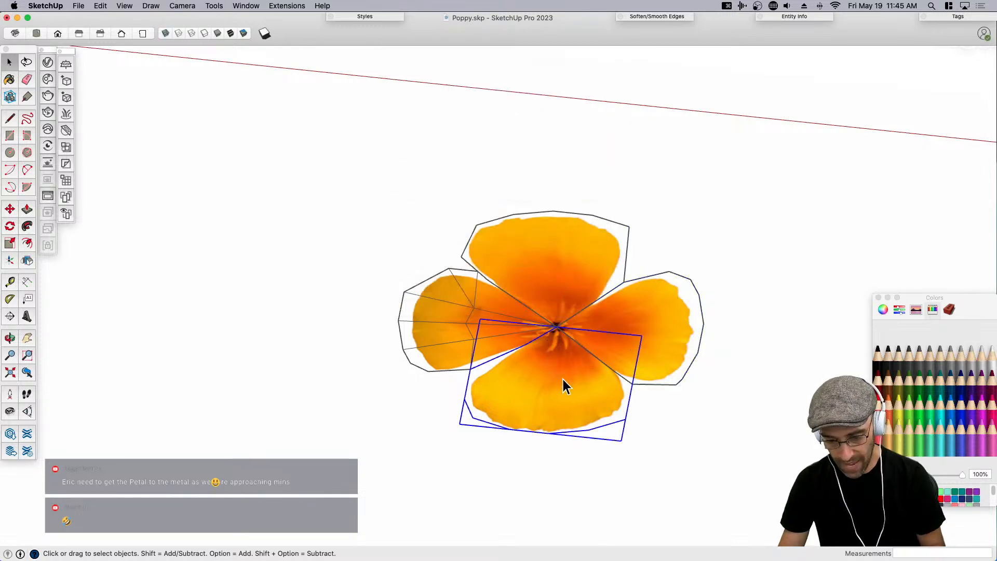
key(g)
key(Return)
Inside the upper petal's component, draw five lines fanning from the flower's centre to vertices on the petal's outer edge.
key(super+2)
click(503, 333)
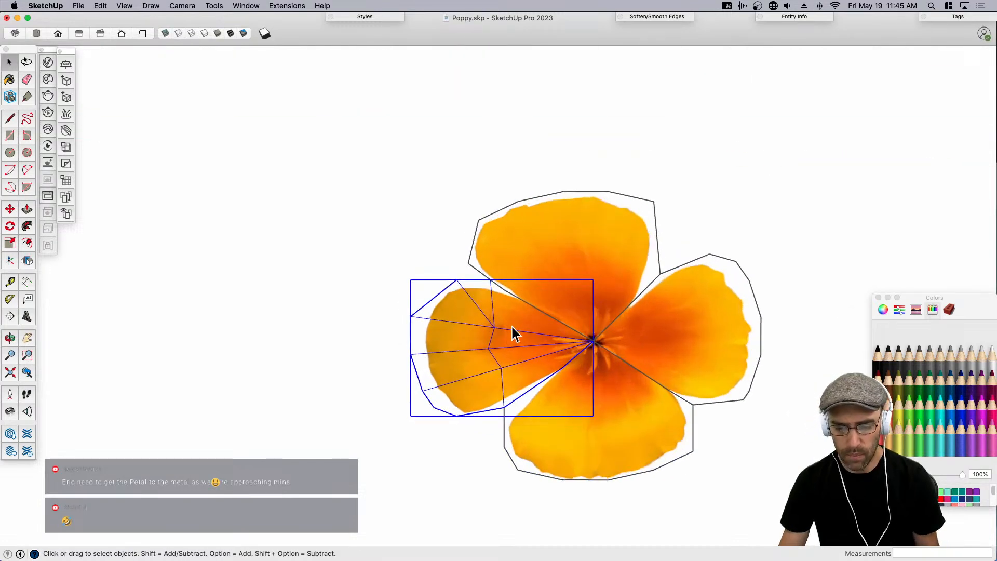
double_click(592, 279)
key(l)
click(593, 341)
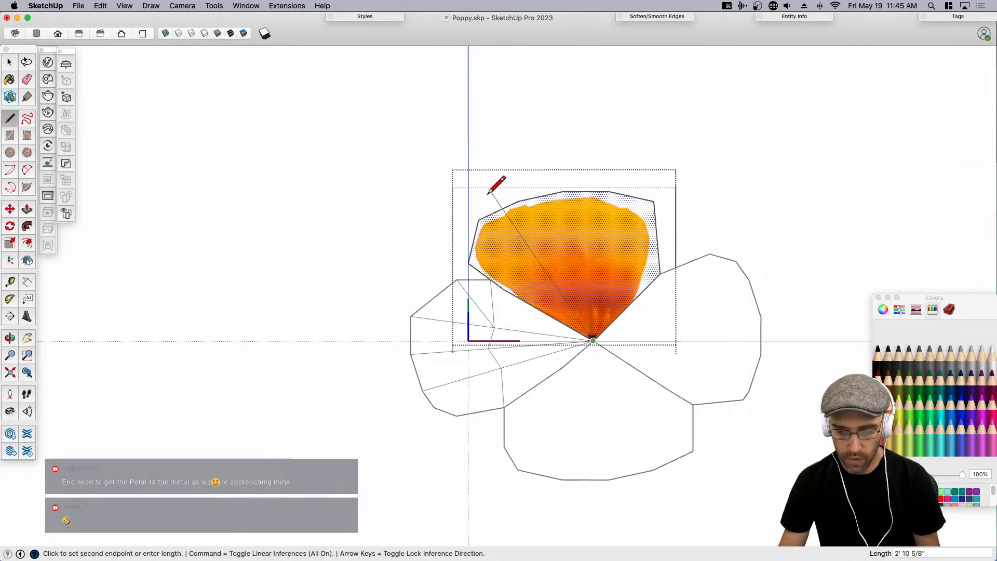
click(478, 219)
click(594, 341)
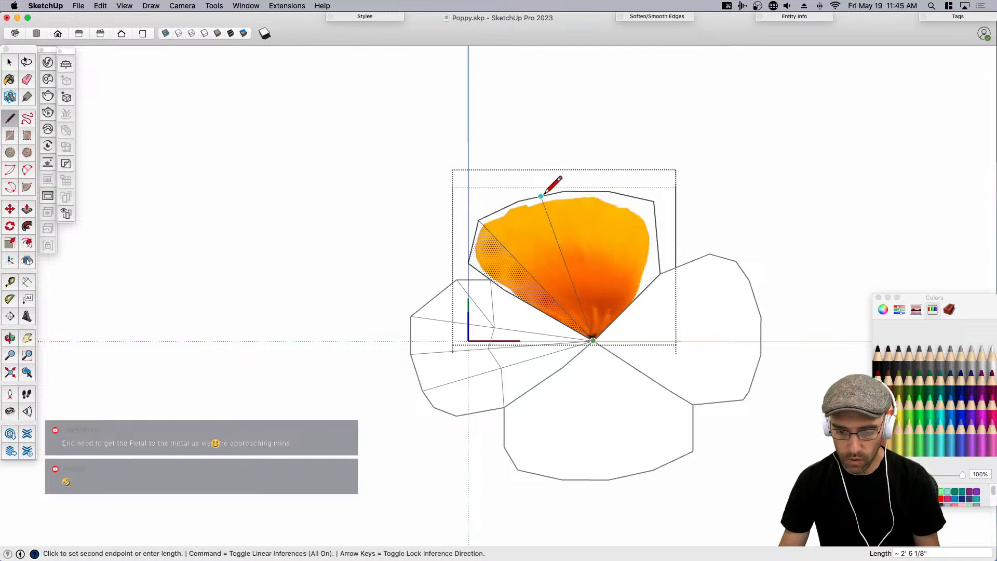
click(519, 200)
click(593, 340)
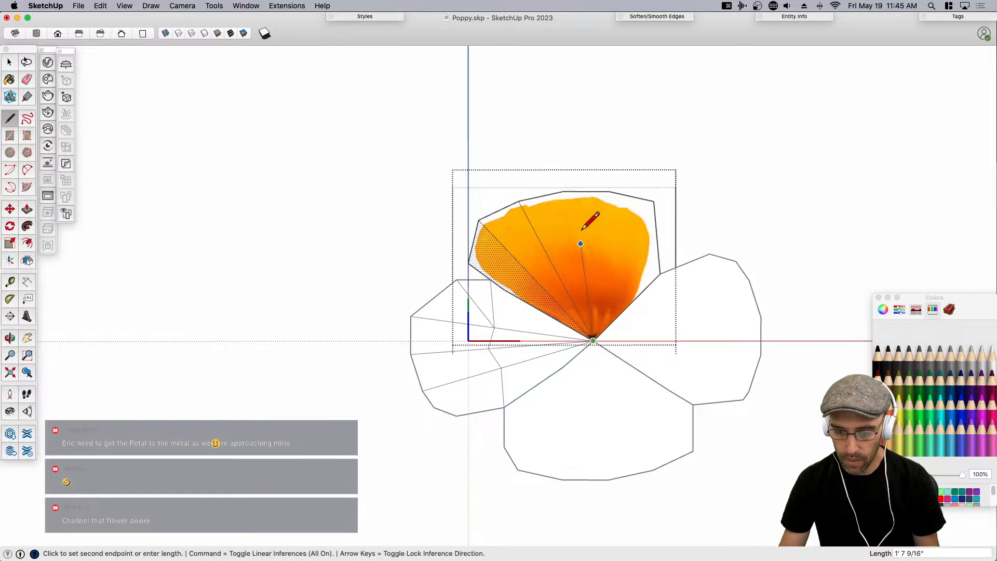
click(570, 190)
click(593, 341)
scroll(595, 212, up, 2)
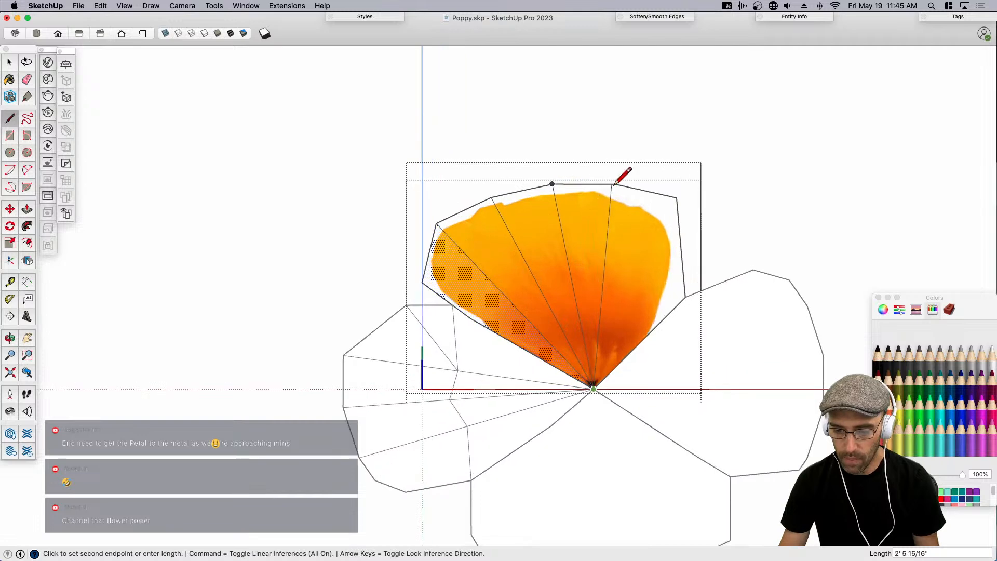
click(616, 184)
click(675, 197)
click(593, 386)
Draw connected segments across the upper petal's fan lines, linking its right side vertex to the vertex on its left side.
click(685, 297)
click(633, 297)
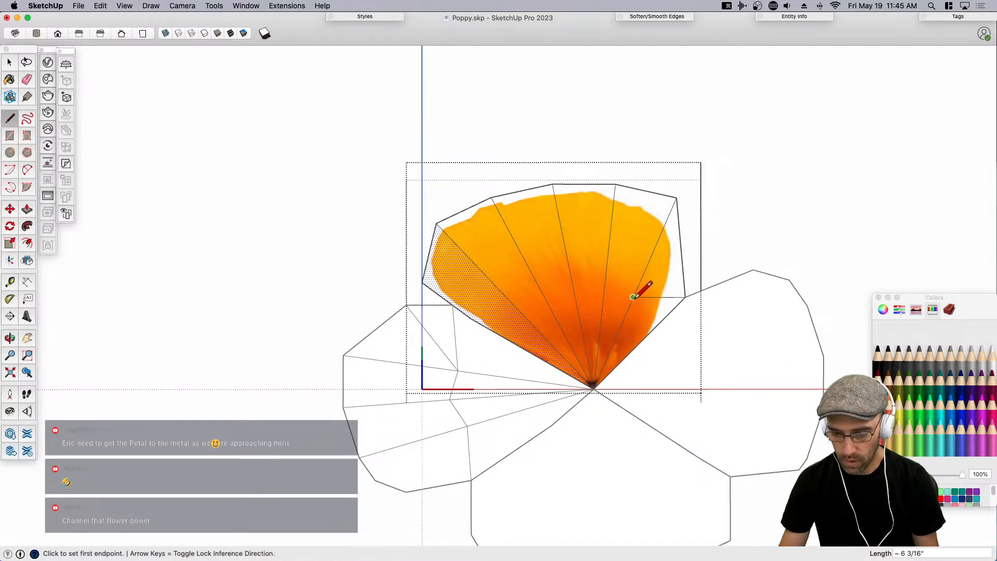
click(453, 304)
click(506, 297)
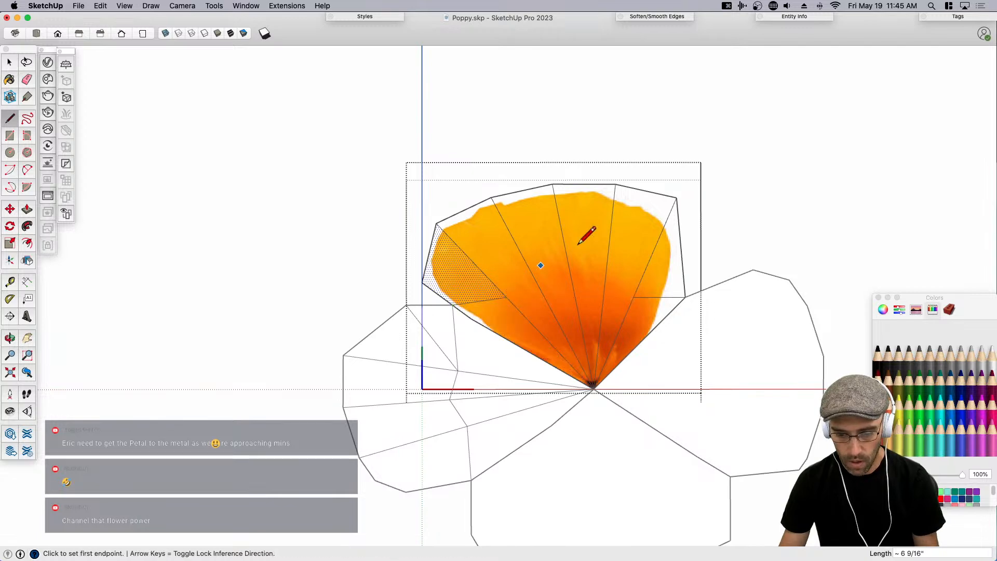
scroll(576, 248, down, 2)
click(537, 277)
scroll(615, 257, up, 1)
click(616, 280)
key(space)
scroll(571, 187, down, 2)
scroll(596, 198, up, 3)
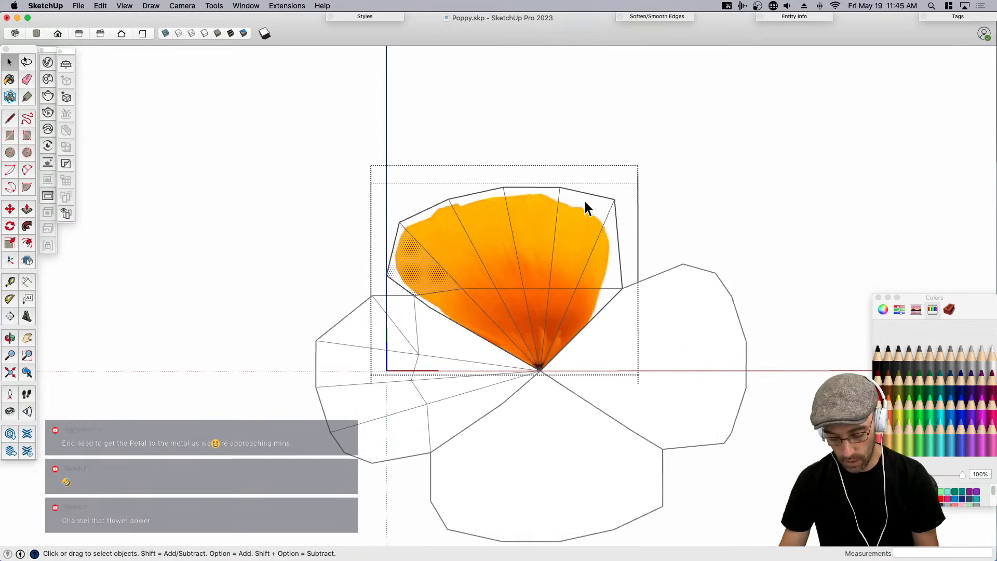
Trim the upper petal's upper right corner by drawing two new edges inside it and erasing the old corner edges.
key(l)
scroll(585, 208, up, 2)
click(543, 179)
click(629, 217)
click(628, 219)
key(e)
drag(633, 176, 650, 214)
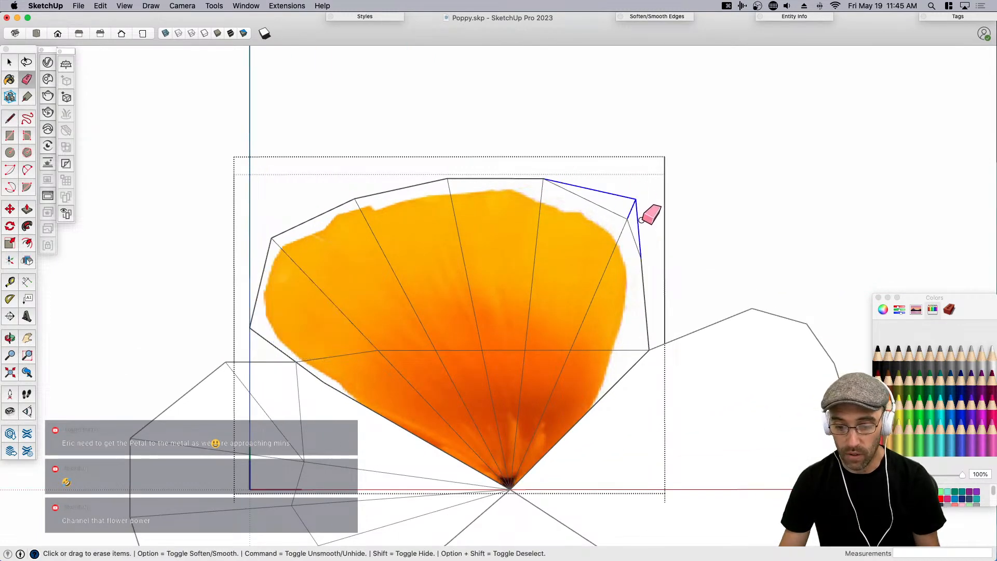
key(space)
scroll(597, 228, down, 3)
Inside the right petal's component, draw three lines fanning from the flower's centre to vertices on the petal's outer edge.
click(631, 338)
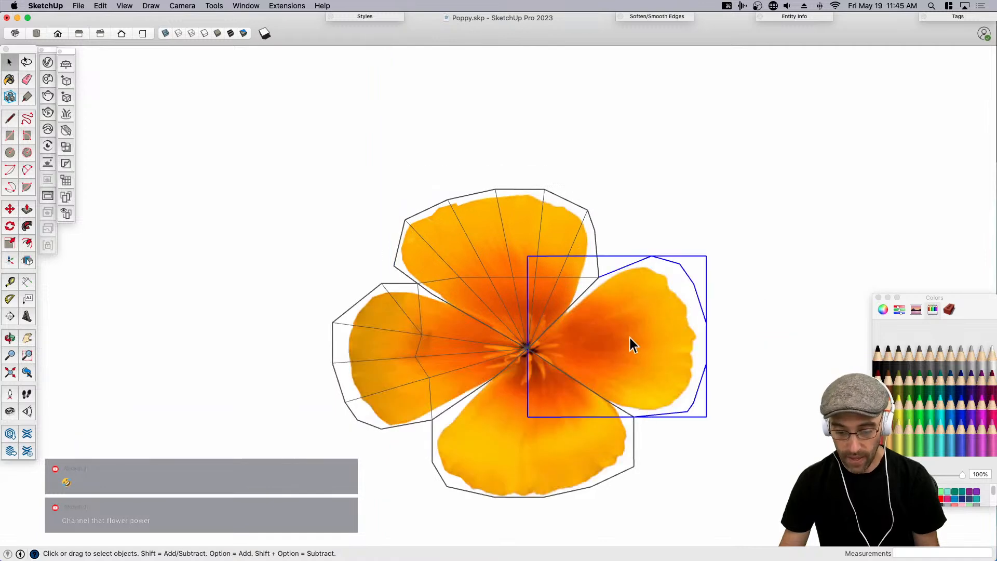
double_click(629, 339)
key(l)
click(527, 348)
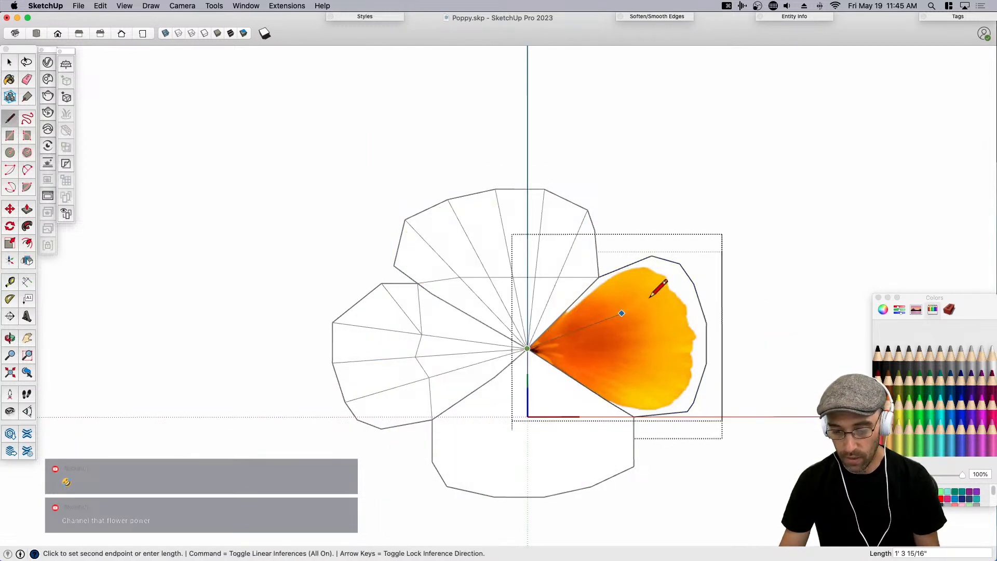
click(680, 264)
scroll(538, 342, up, 3)
click(525, 348)
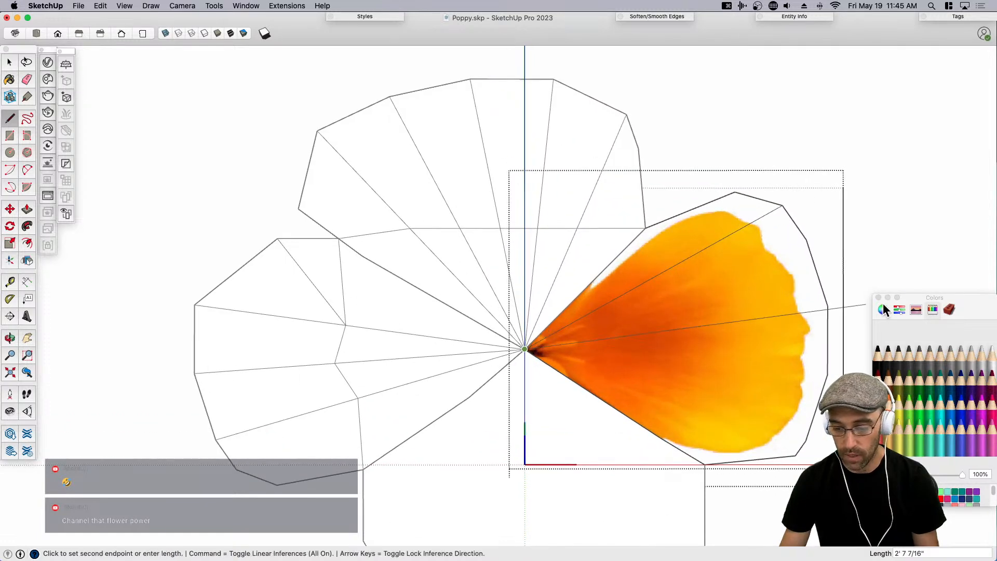
click(827, 301)
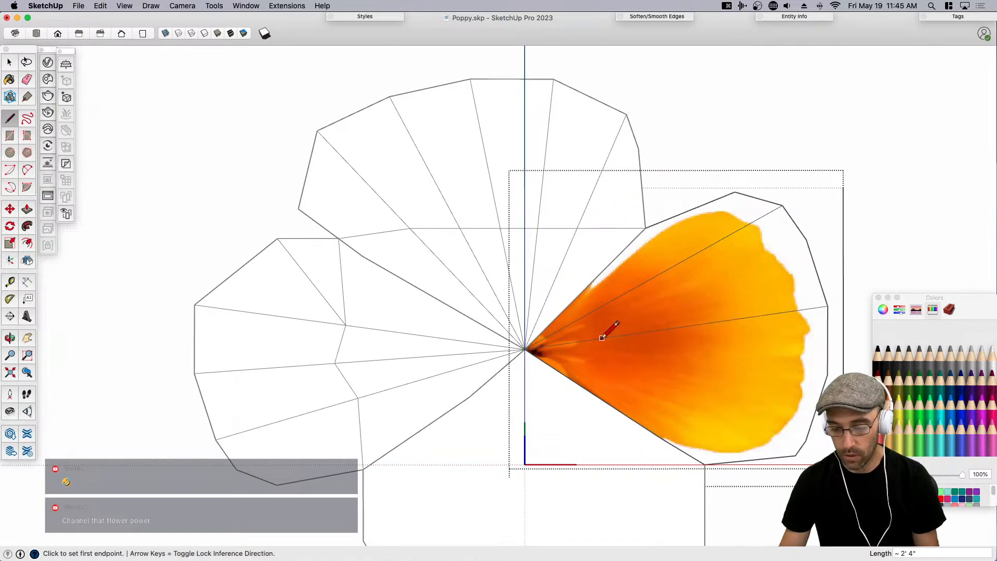
click(525, 348)
scroll(525, 348, down, 1)
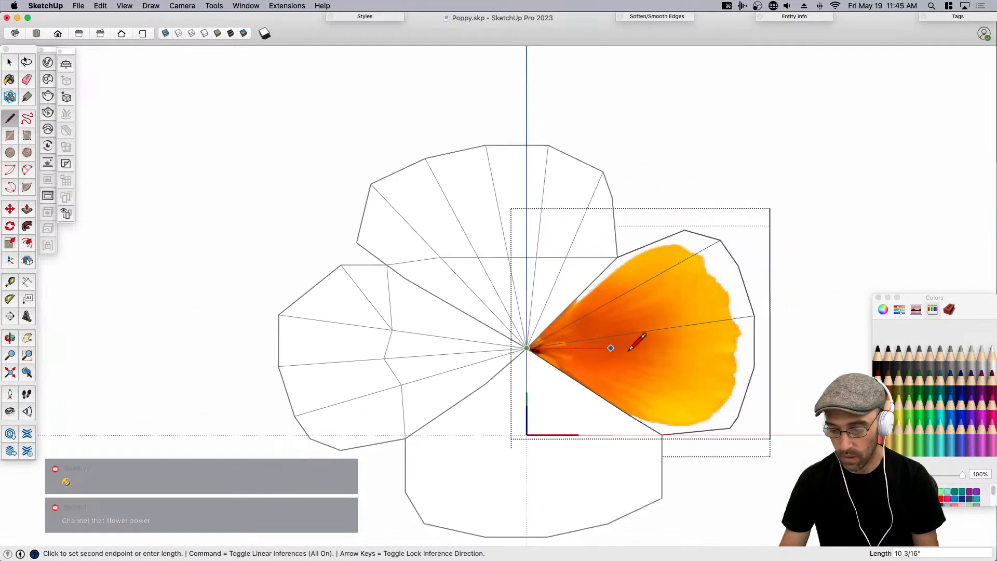
click(730, 427)
Draw connected segments across the middle of the right petal, from its lower side vertex through the fan lines to its upper one.
click(662, 434)
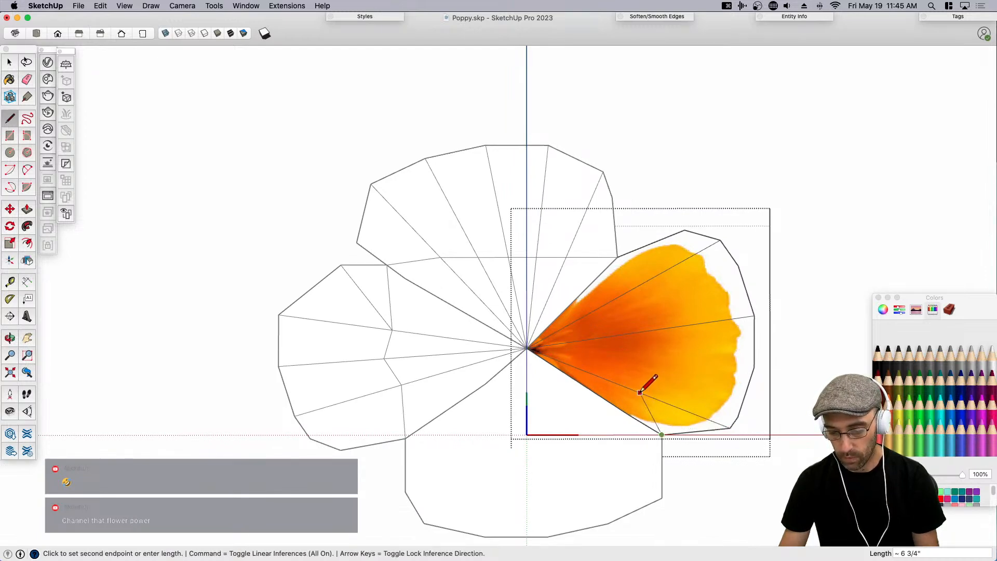
click(640, 393)
click(641, 332)
click(640, 392)
click(641, 331)
click(625, 291)
click(617, 257)
click(624, 294)
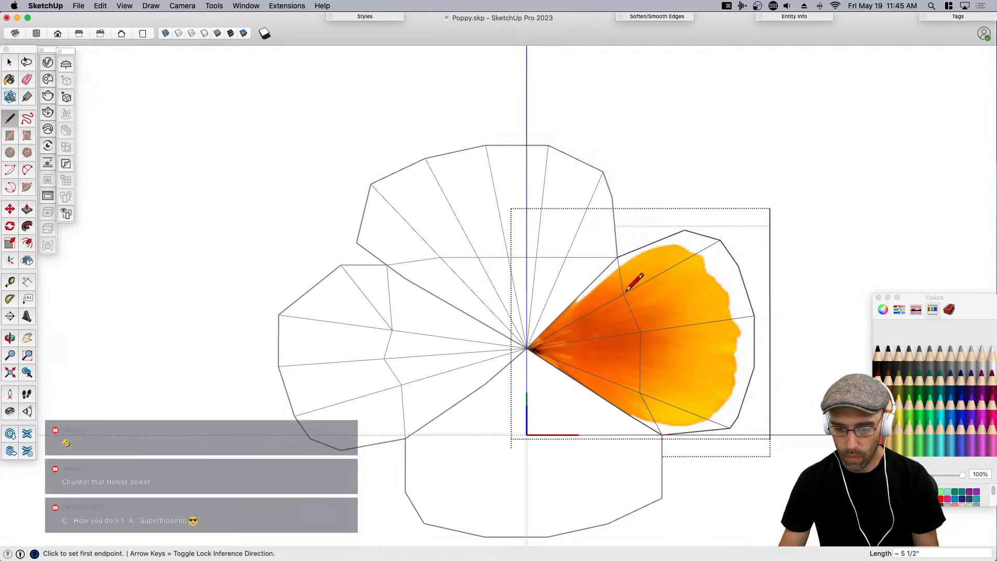
scroll(600, 314, down, 3)
middle_drag(605, 323, 605, 310)
key(space)
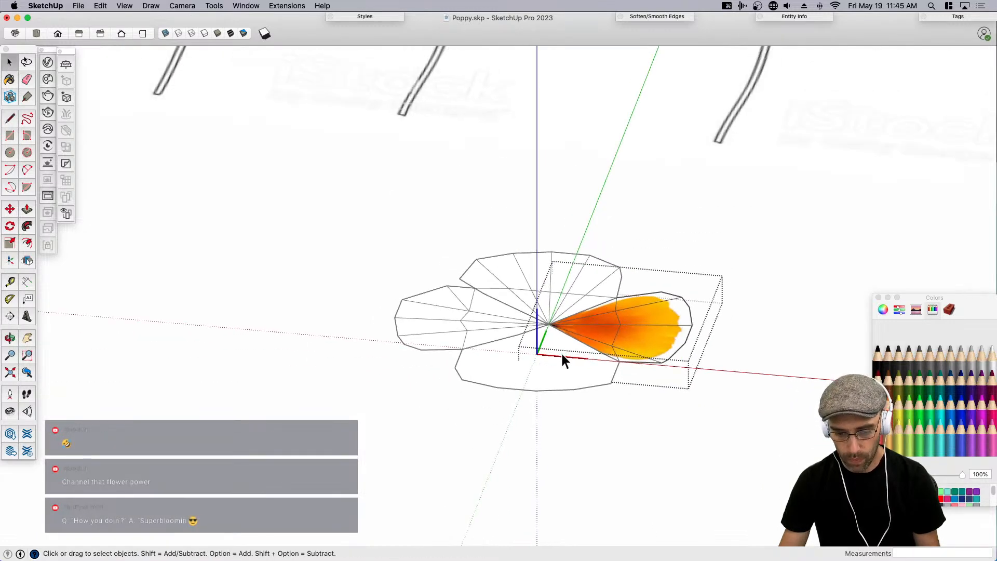
Inside the lower petal's component, draw a straight line across the petal between its left and right side vertices.
middle_drag(561, 355, 551, 400)
click(552, 400)
double_click(546, 390)
key(l)
scroll(482, 382, up, 3)
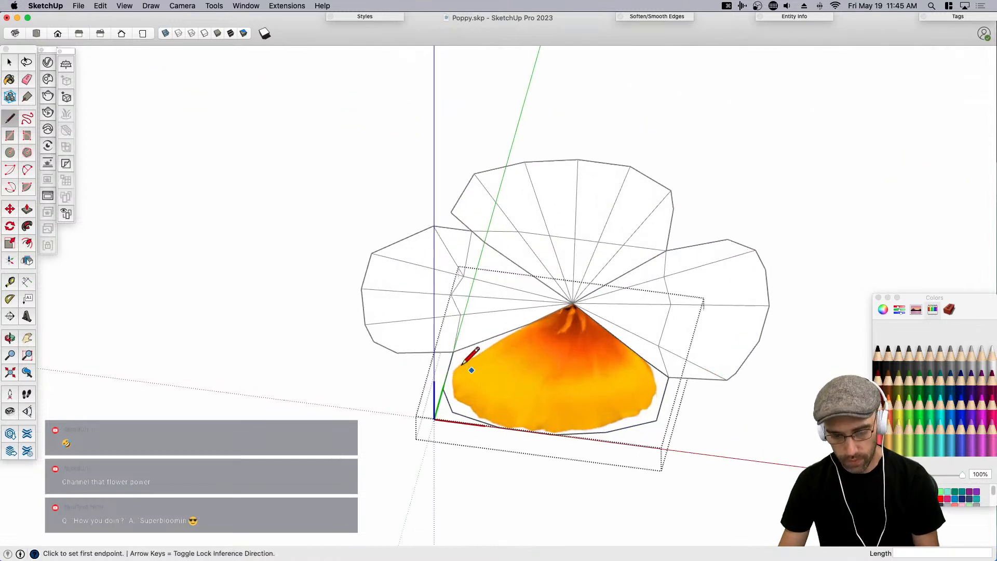
click(456, 353)
middle_drag(455, 353, 459, 379)
click(665, 389)
scroll(571, 314, up, 2)
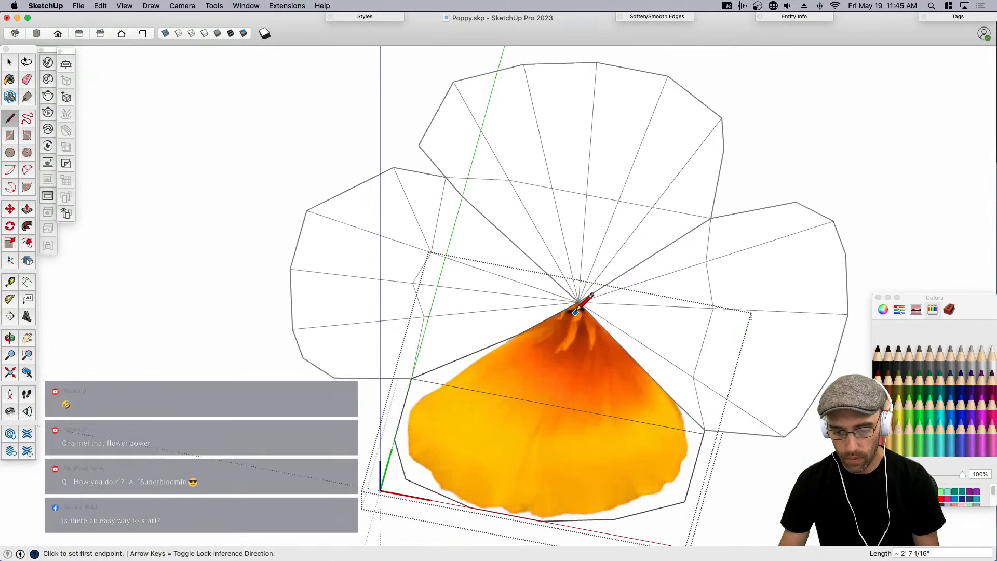
Draw four lines fanning from the flower's centre to vertices on the lower petal's outer edge, and exit the component.
click(579, 302)
scroll(578, 302, down, 2)
click(449, 434)
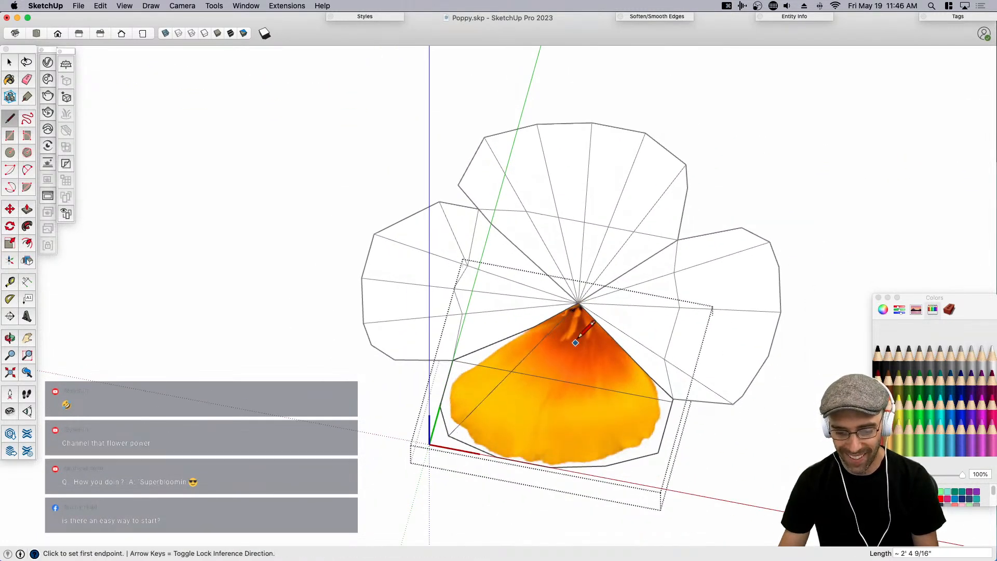
click(578, 302)
click(497, 457)
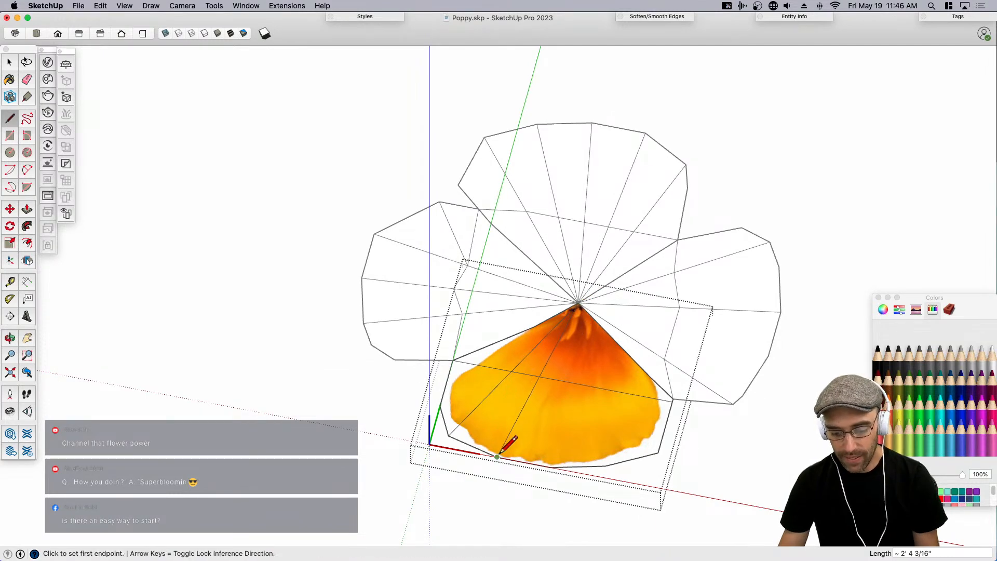
click(578, 302)
click(551, 466)
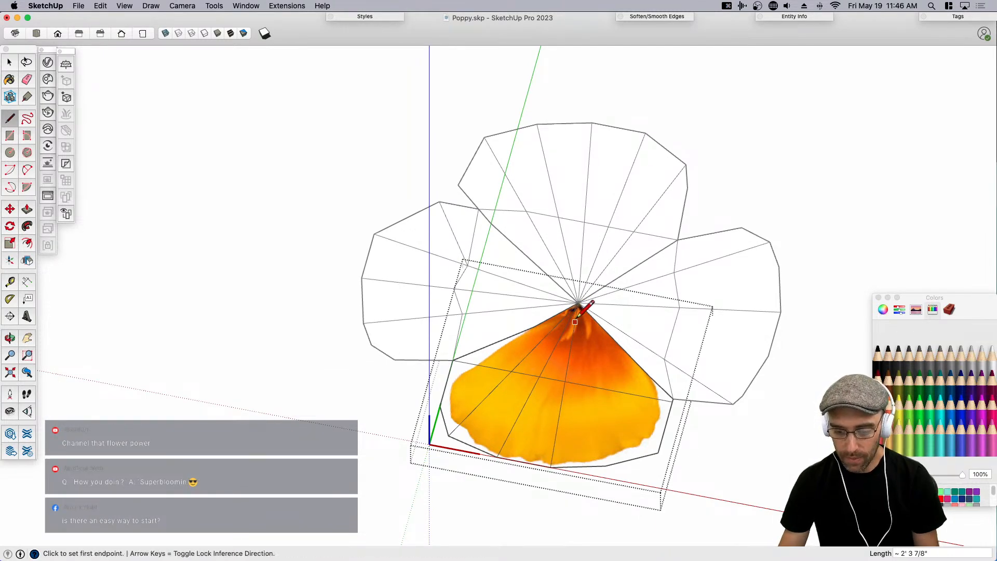
click(578, 302)
click(606, 466)
key(space)
scroll(545, 407, down, 3)
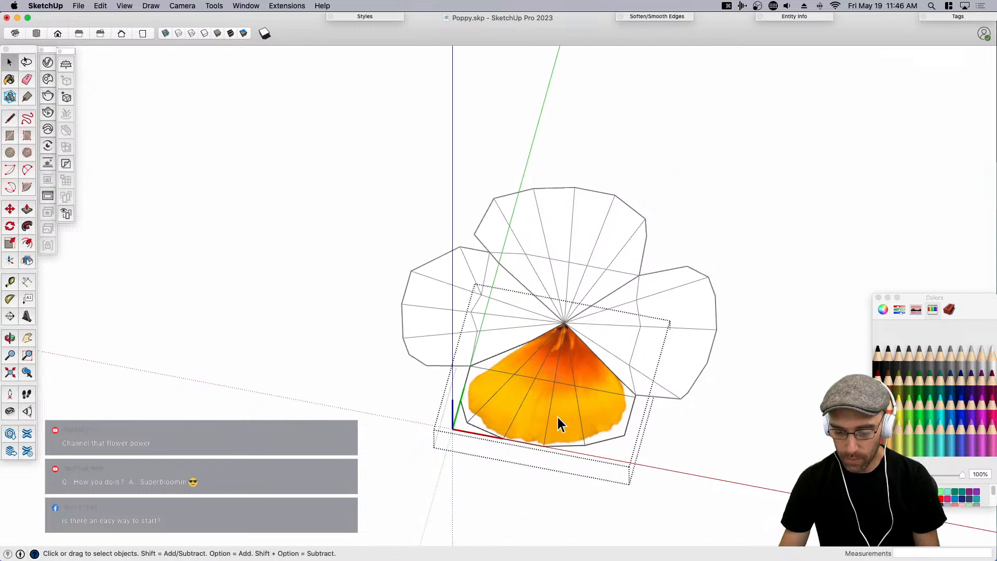
middle_drag(670, 449, 647, 431)
click(644, 434)
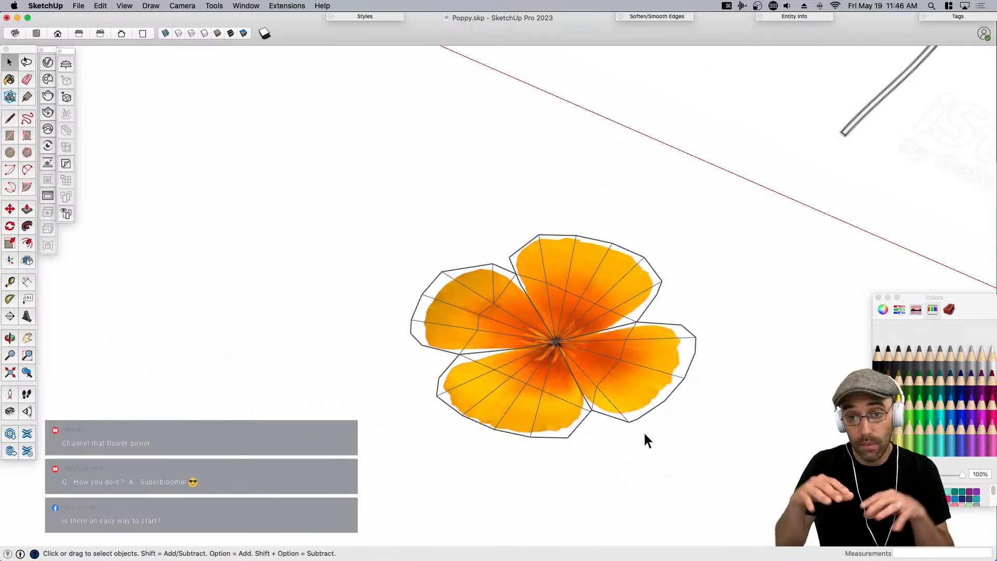
Open the upper petal's component and raise the outer edge segments at one side corner along the vertical axis.
mouse_move(644, 431)
middle_down()
mouse_move(590, 237)
mouse_move(684, 338)
mouse_move(665, 300)
mouse_move(651, 295)
mouse_move(636, 317)
mouse_move(625, 311)
middle_up()
click(590, 237)
double_click(650, 295)
click(682, 279)
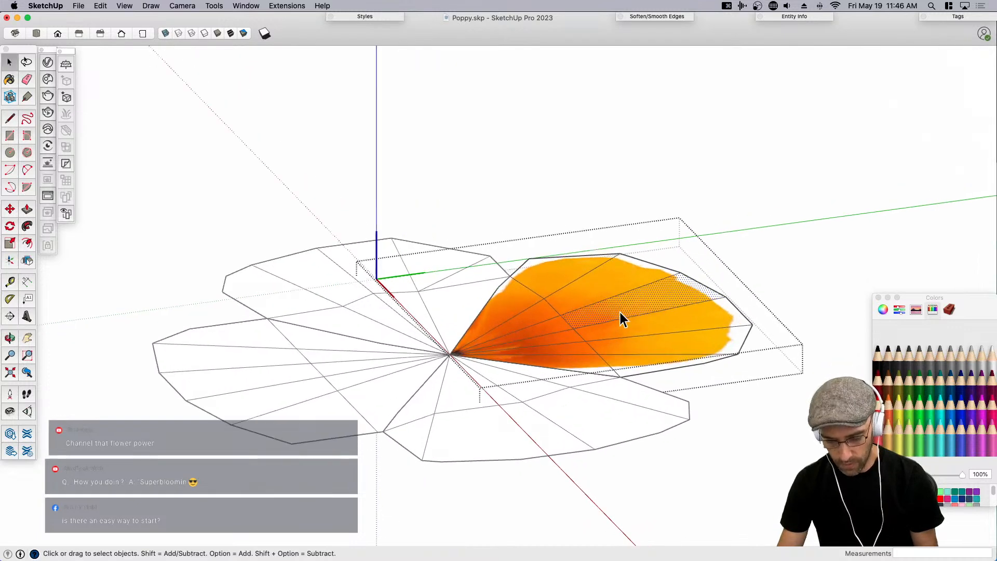
key(m)
key(space)
click(544, 277)
middle_drag(543, 276, 540, 267)
key(e)
click(529, 296)
key(space)
click(518, 296)
click(510, 288)
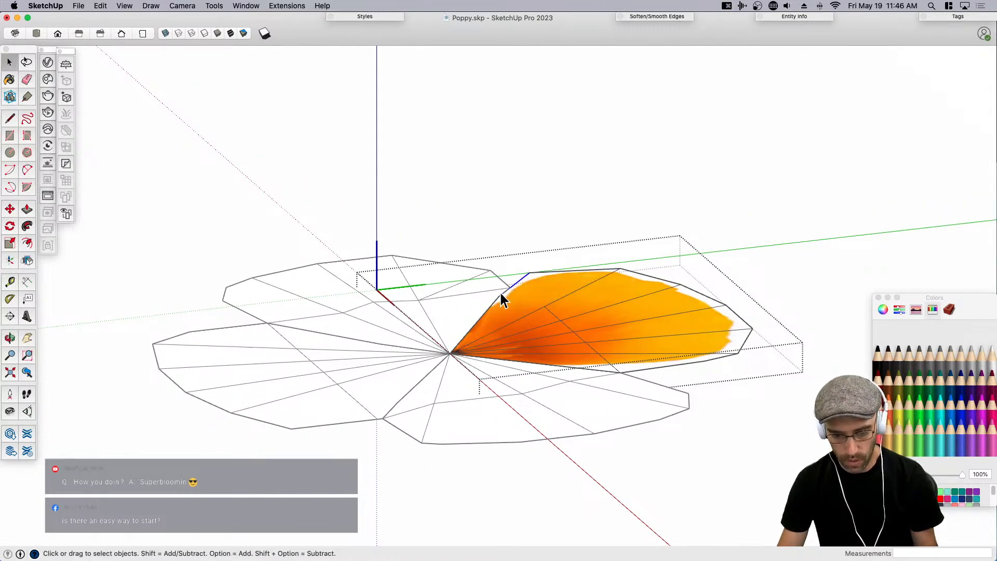
key(m)
click(528, 274)
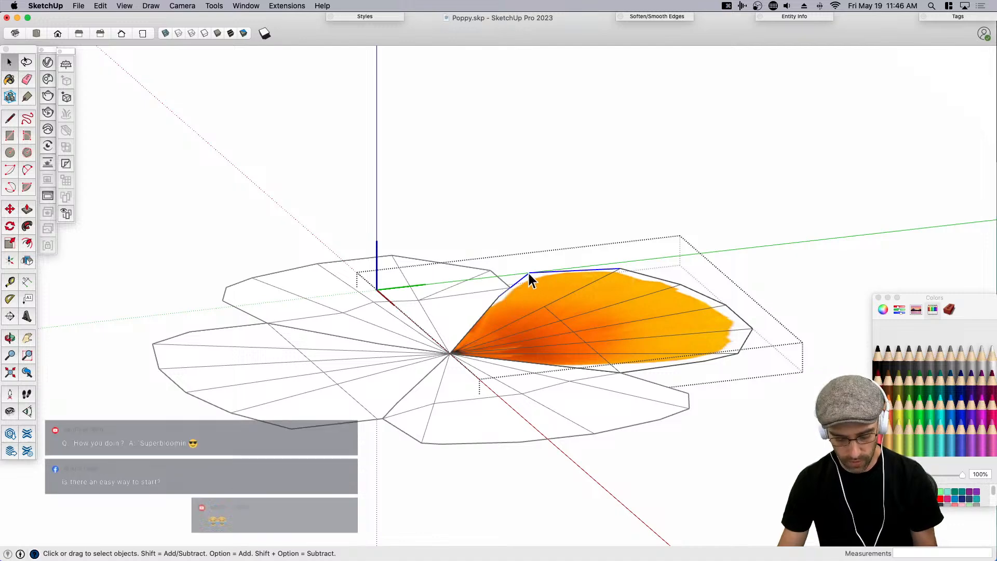
click(530, 255)
Try to raise the outline segments at the petal's opposite corner and one segment along its tip.
middle_drag(530, 254, 670, 331)
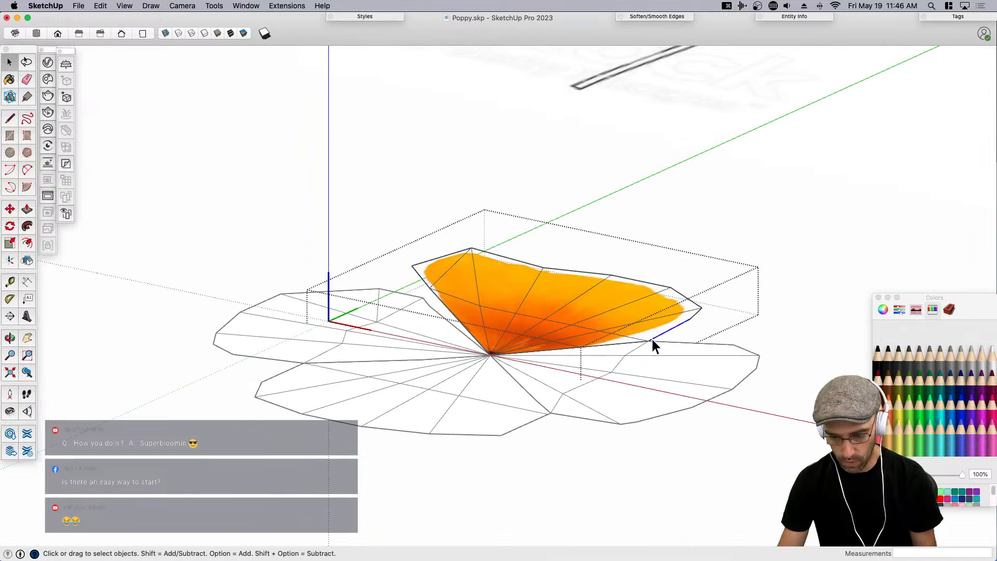
key(m)
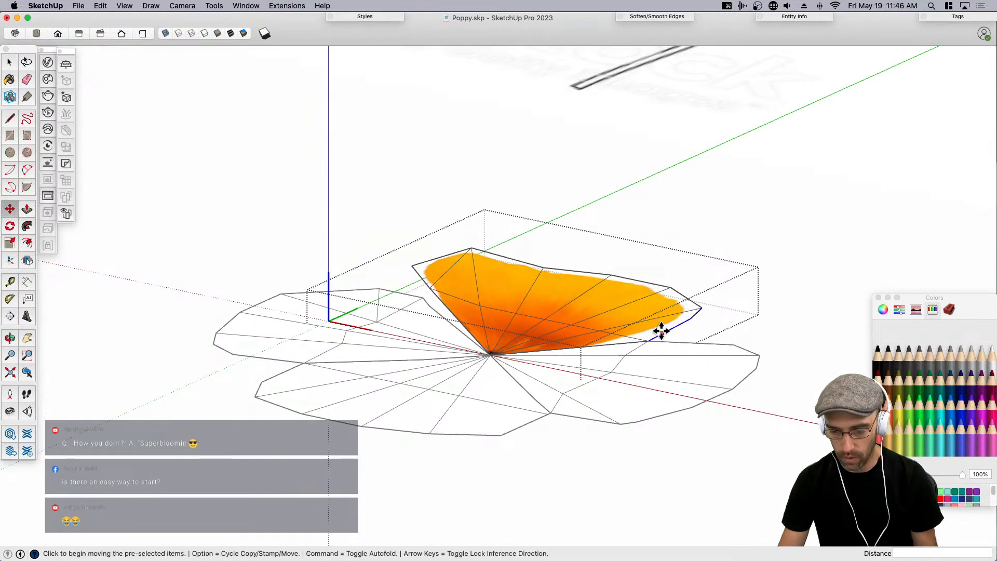
click(658, 330)
click(652, 300)
middle_drag(652, 299, 729, 317)
key(space)
key(m)
click(730, 316)
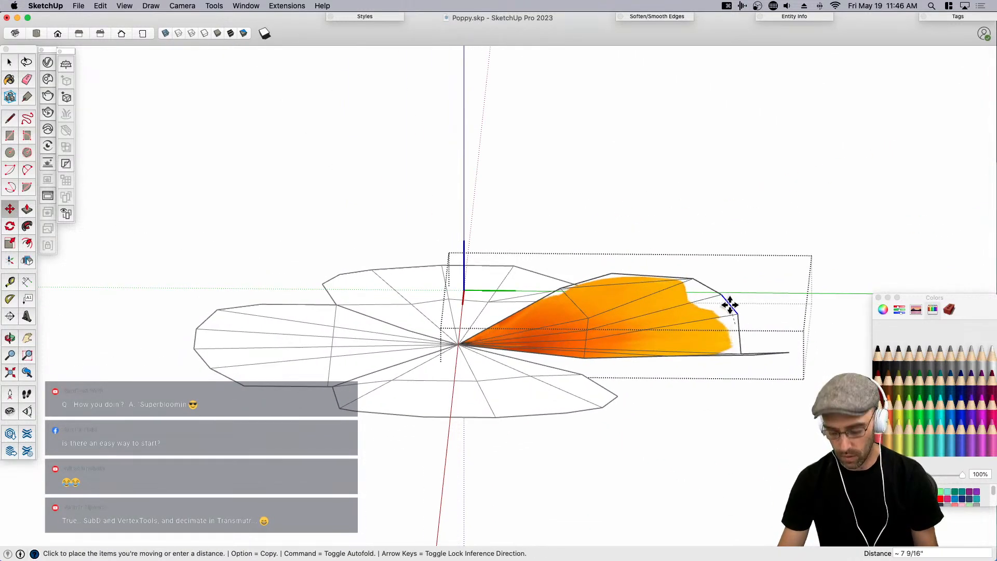
click(728, 295)
Raise the three outline segments on the petal's still-flat side vertically to curl that side upward.
middle_drag(699, 361, 453, 394)
scroll(453, 395, up, 3)
key(space)
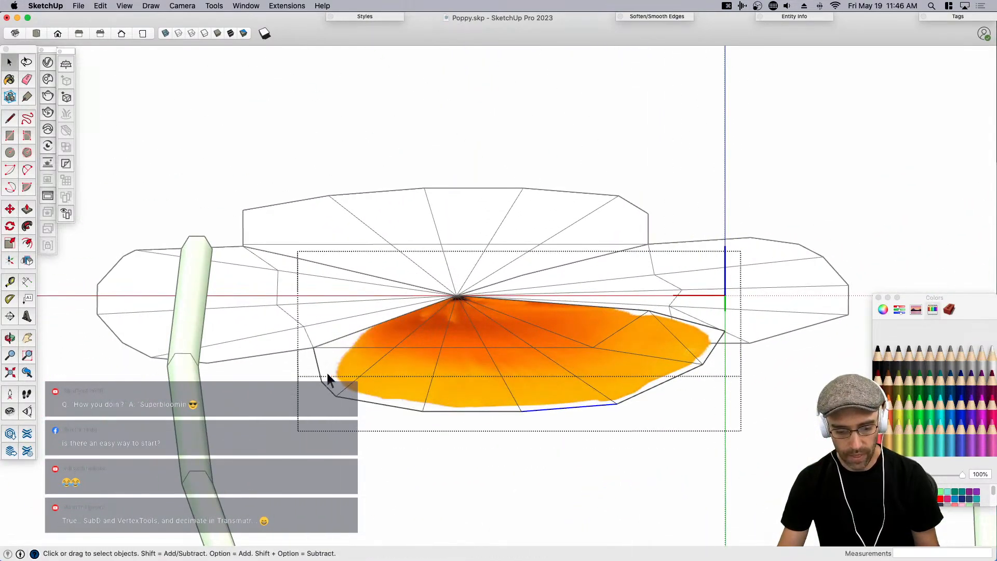
click(318, 365)
shift+click(326, 342)
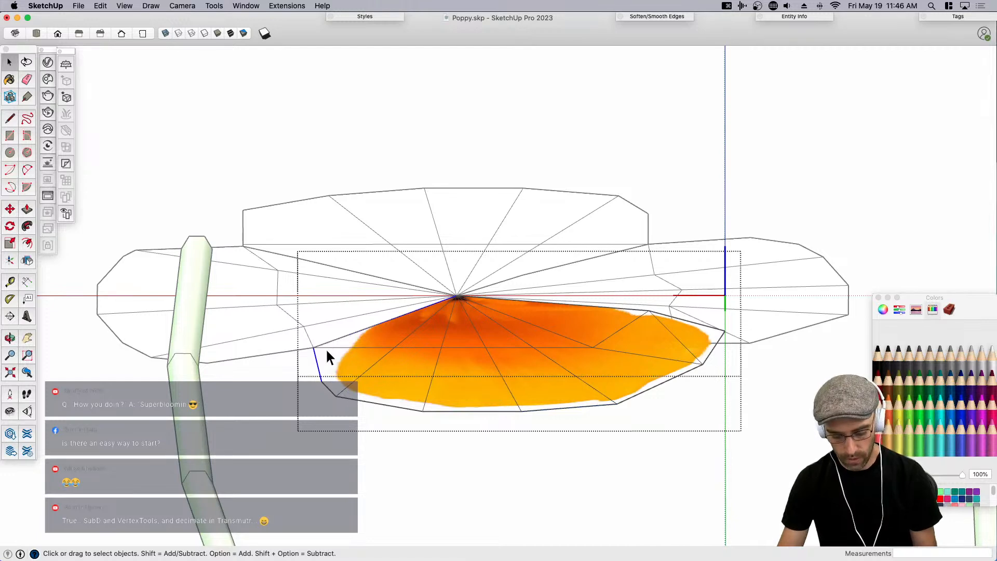
key(m)
click(313, 347)
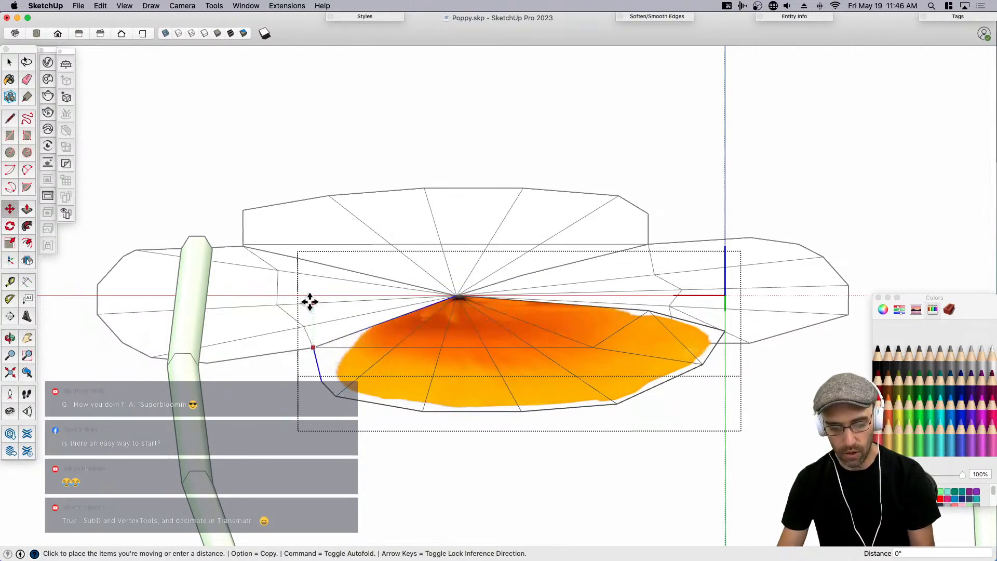
key(space)
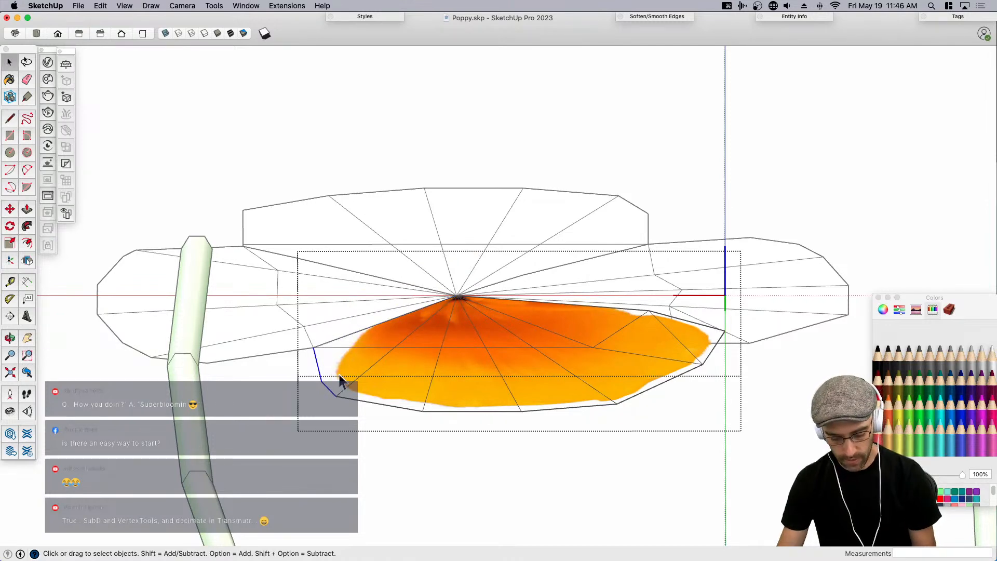
key(m)
click(321, 381)
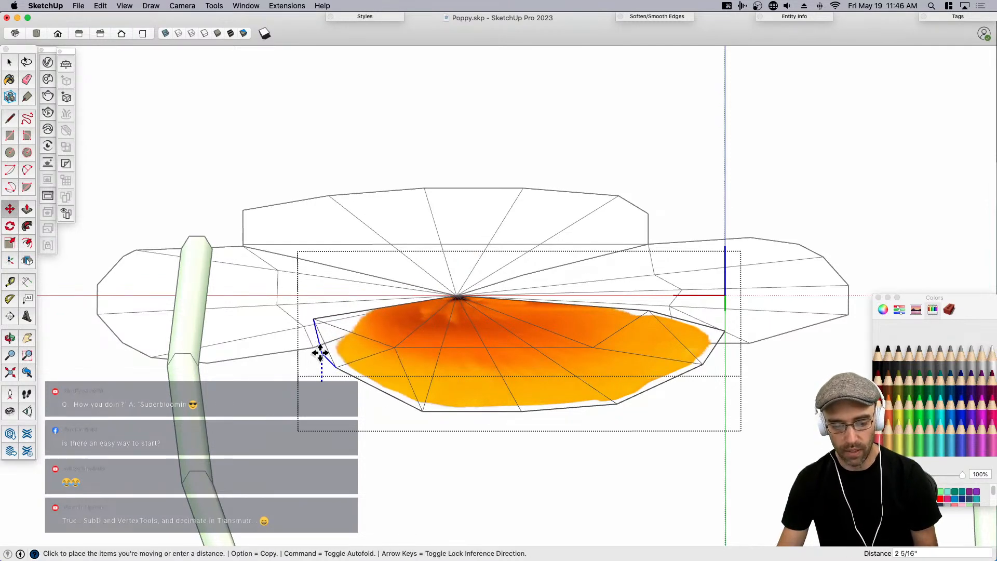
click(322, 315)
Raise the outline segments on the petal's first lifted side further, then lift its outermost corner segment a bit more.
middle_drag(322, 314, 664, 325)
key(space)
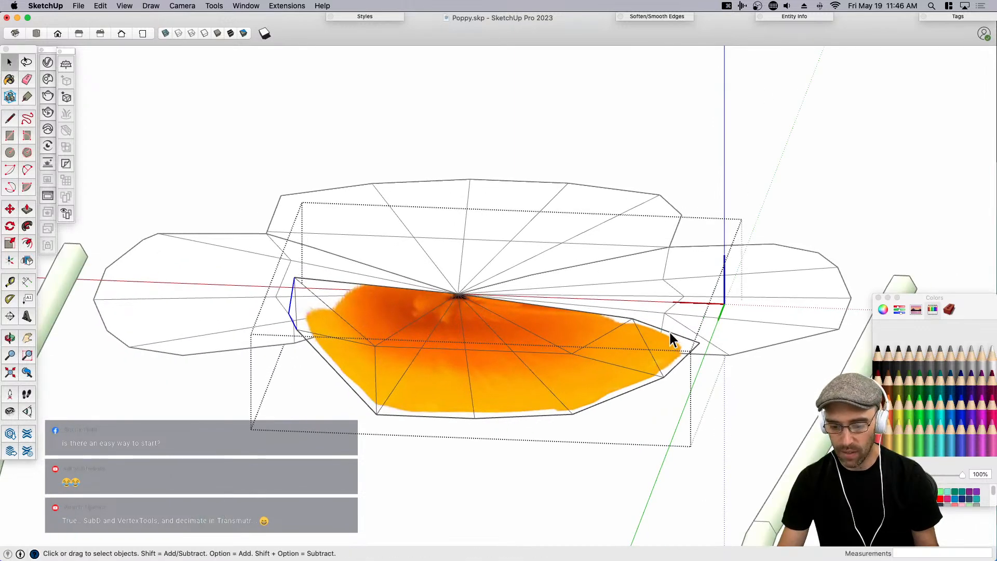
key(m)
click(683, 359)
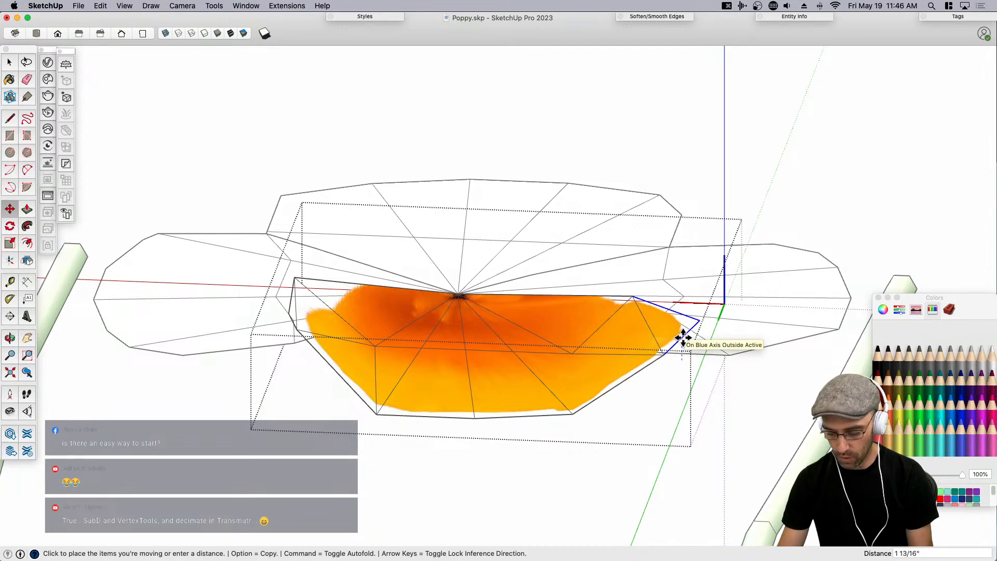
click(673, 302)
key(space)
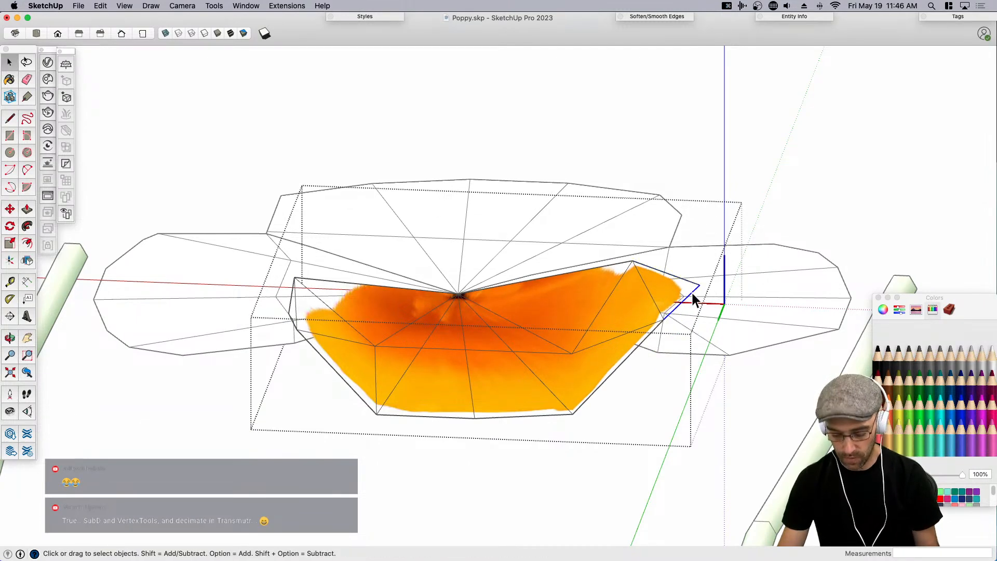
key(m)
click(693, 290)
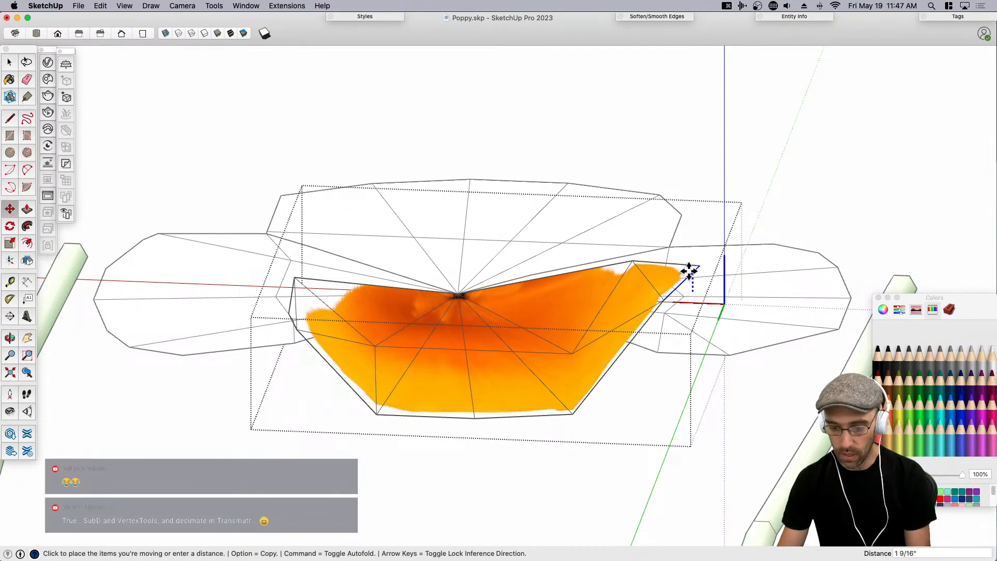
click(686, 263)
key(space)
click(570, 414)
drag(545, 399, 603, 433)
scroll(587, 428, up, 3)
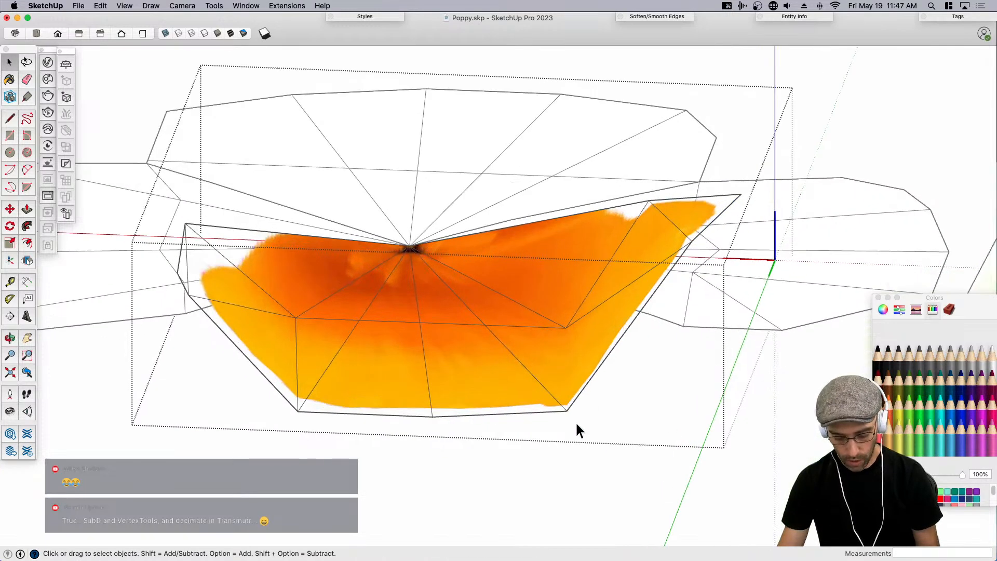
key(m)
click(567, 412)
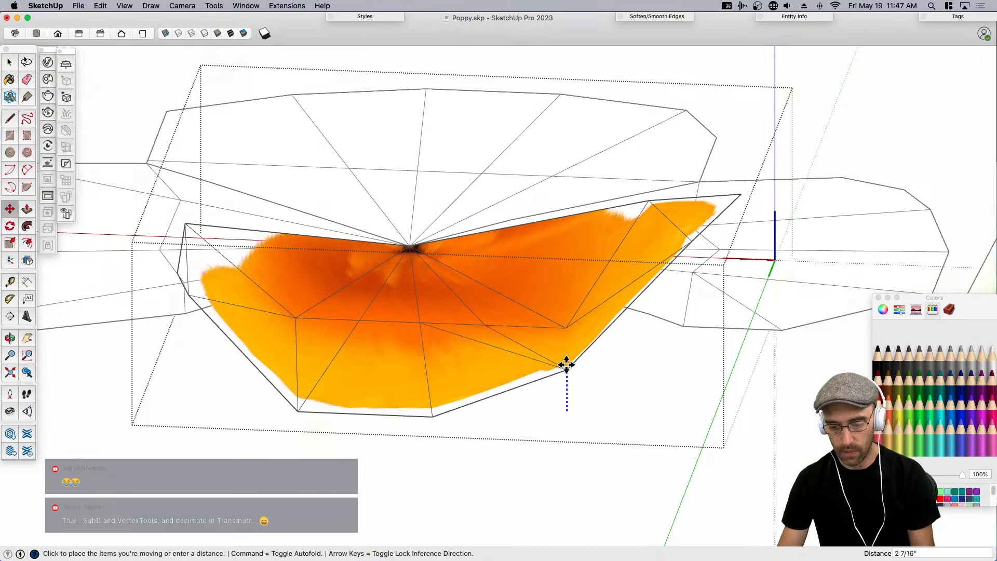
key(space)
scroll(569, 400, up, 2)
scroll(570, 397, up, 3)
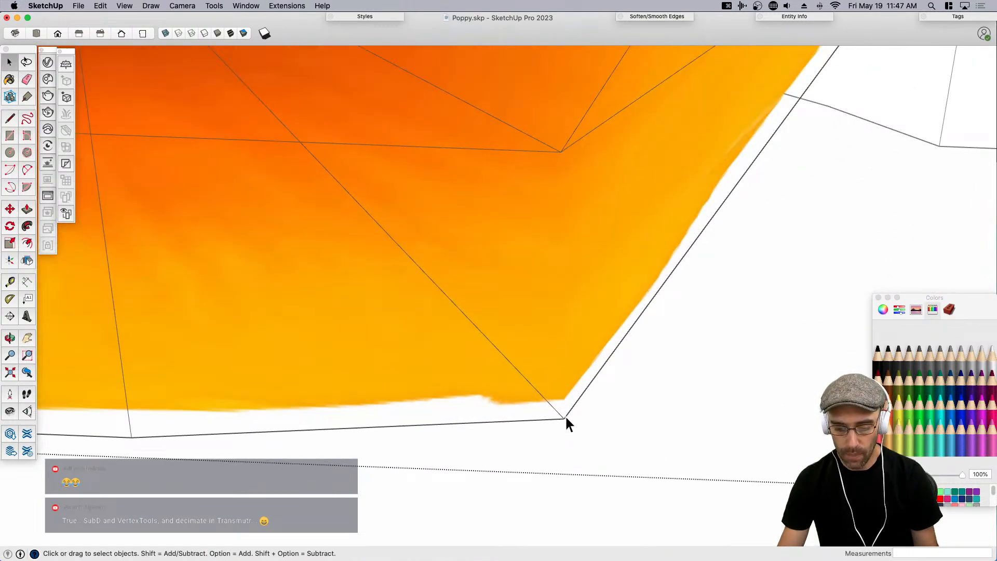
scroll(565, 418, down, 3)
drag(526, 384, 582, 432)
scroll(561, 414, up, 4)
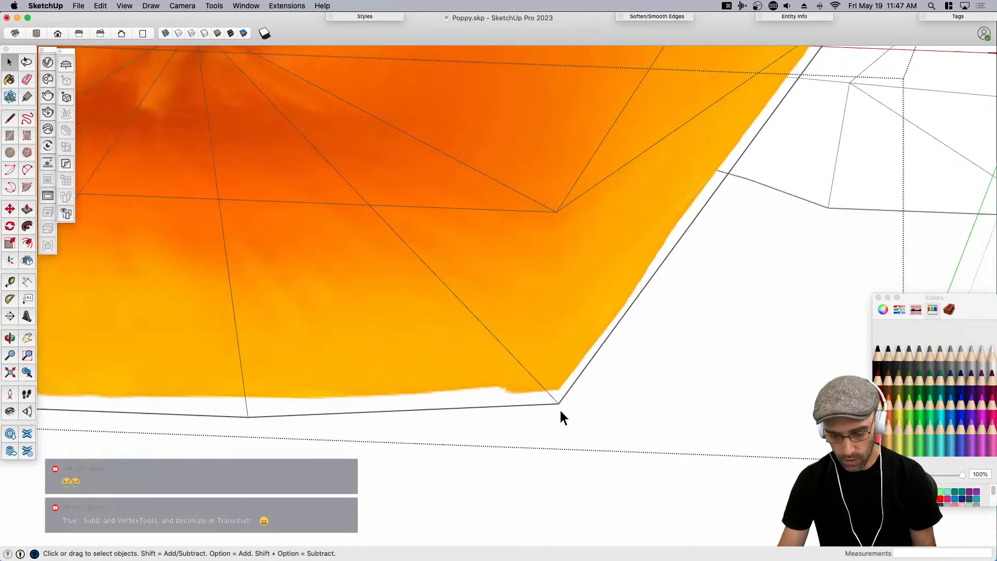
scroll(556, 408, down, 4)
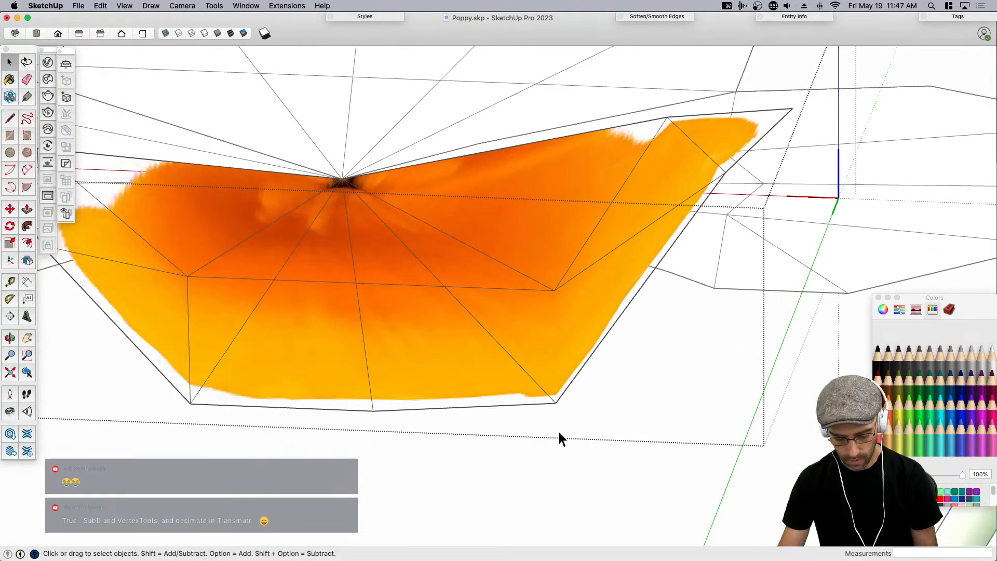
Raise the vertex at the end of the petal's tip edge nearest the higher-lifted side.
key(m)
click(555, 404)
scroll(553, 403, down, 4)
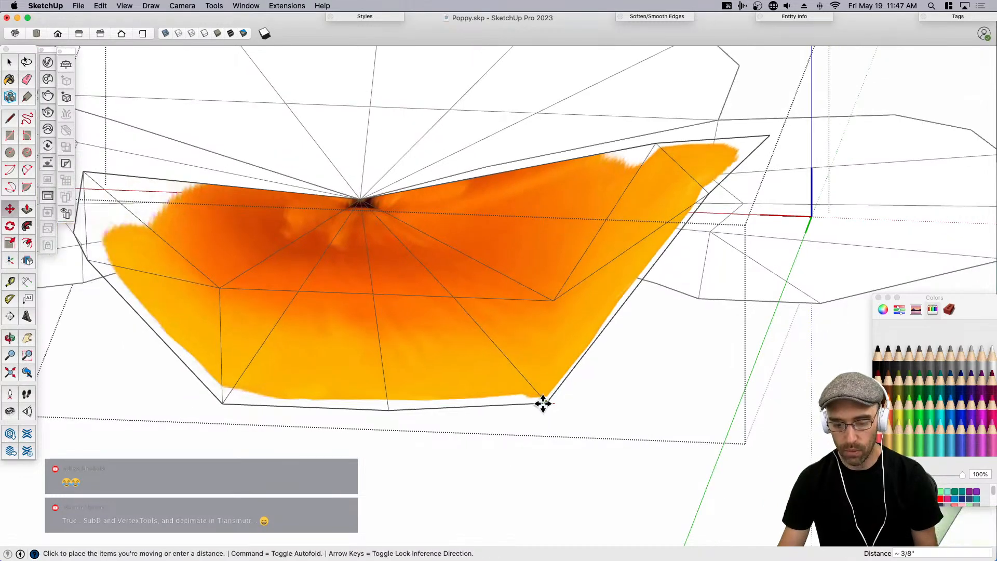
middle_drag(552, 359, 529, 362)
Raise the middle vertex of the petal's tip edge slightly along the vertical axis.
scroll(189, 338, up, 3)
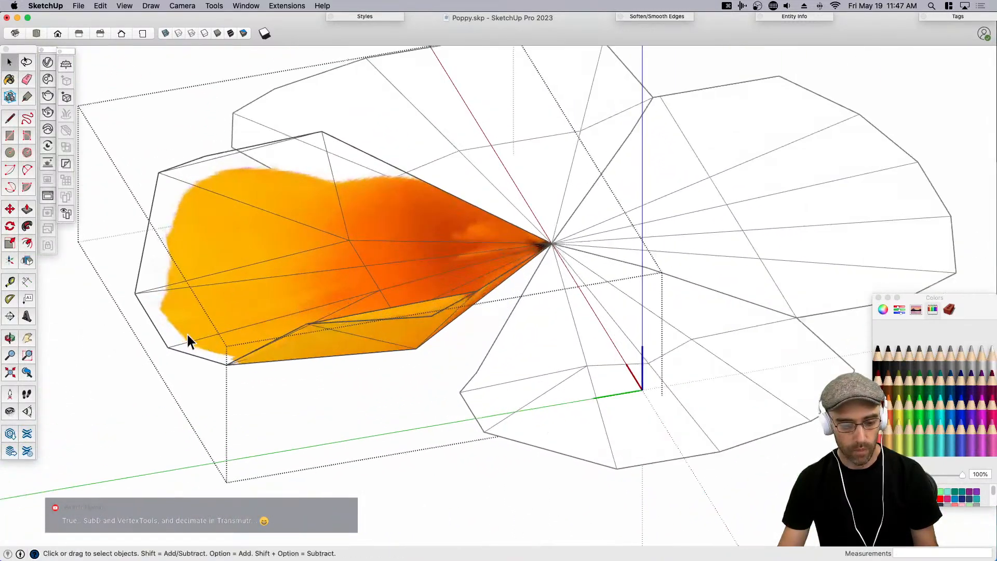
scroll(176, 345, up, 4)
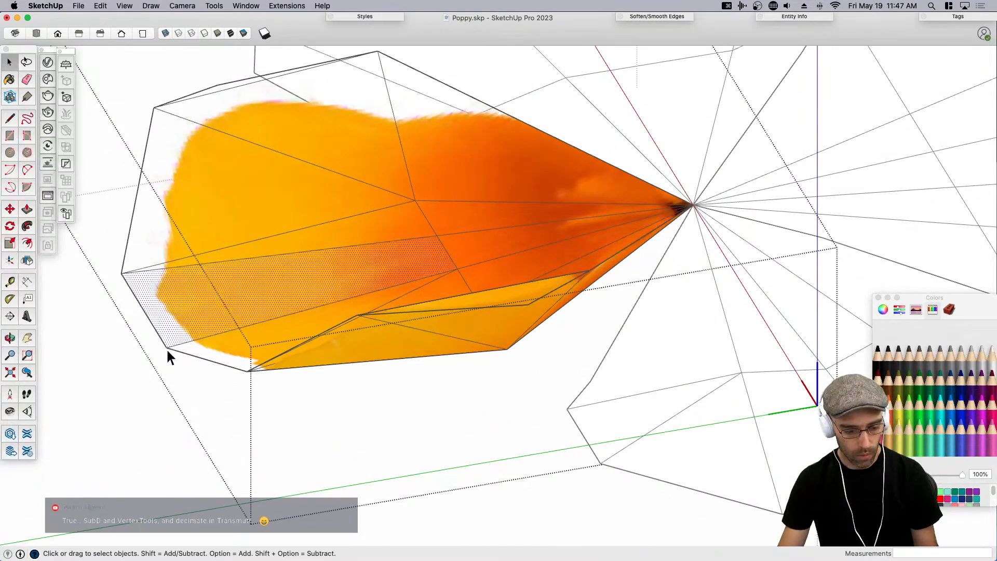
scroll(166, 354, up, 3)
key(m)
click(166, 341)
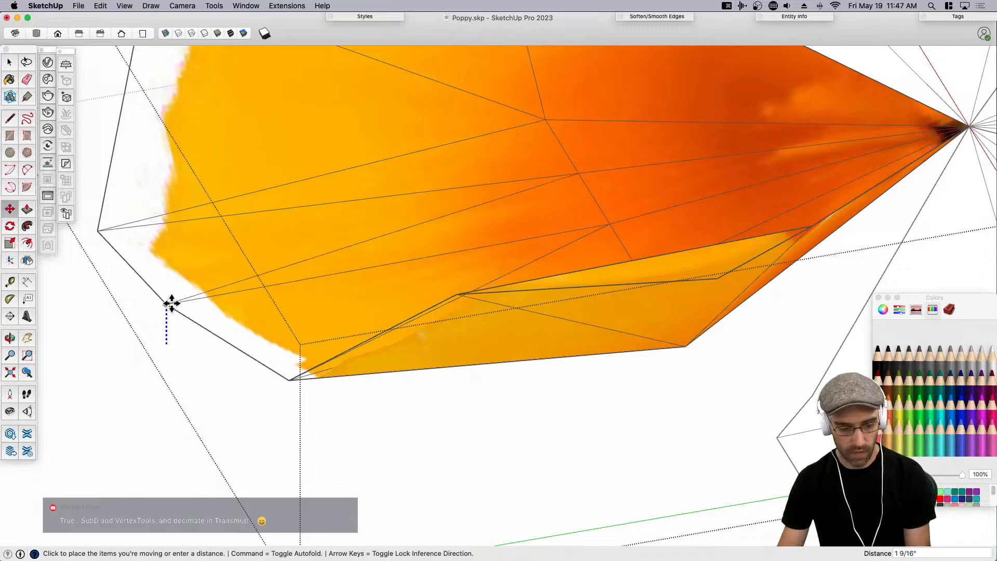
click(157, 315)
middle_drag(158, 315, 613, 271)
key(space)
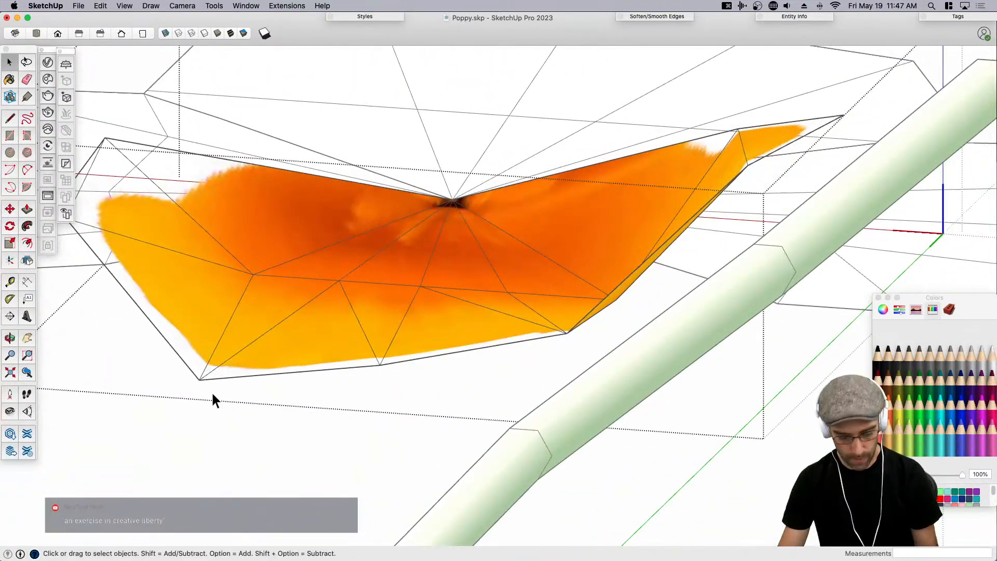
Raise the remaining end vertex of the petal's tip edge vertically by about 1 5/16".
key(m)
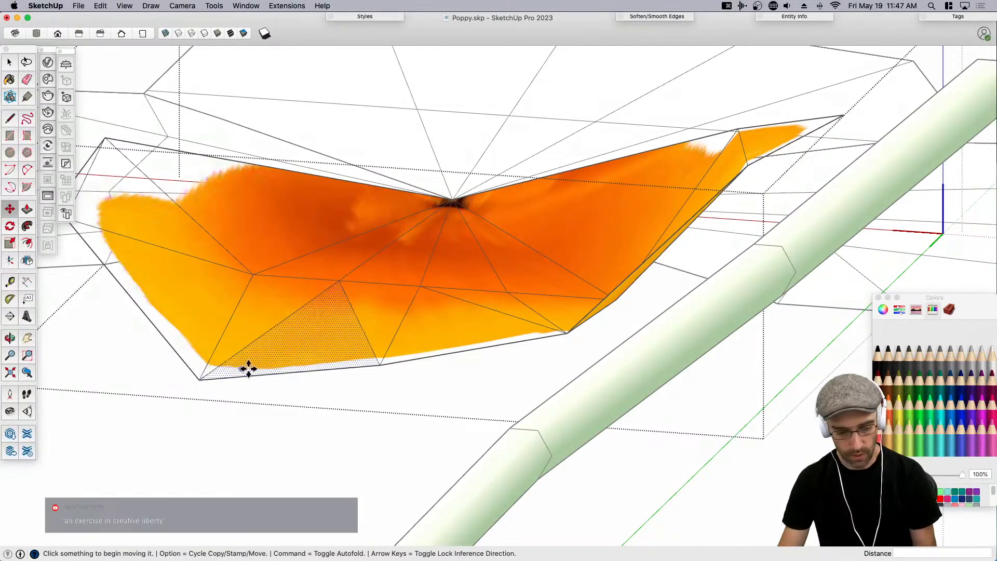
scroll(200, 378, up, 5)
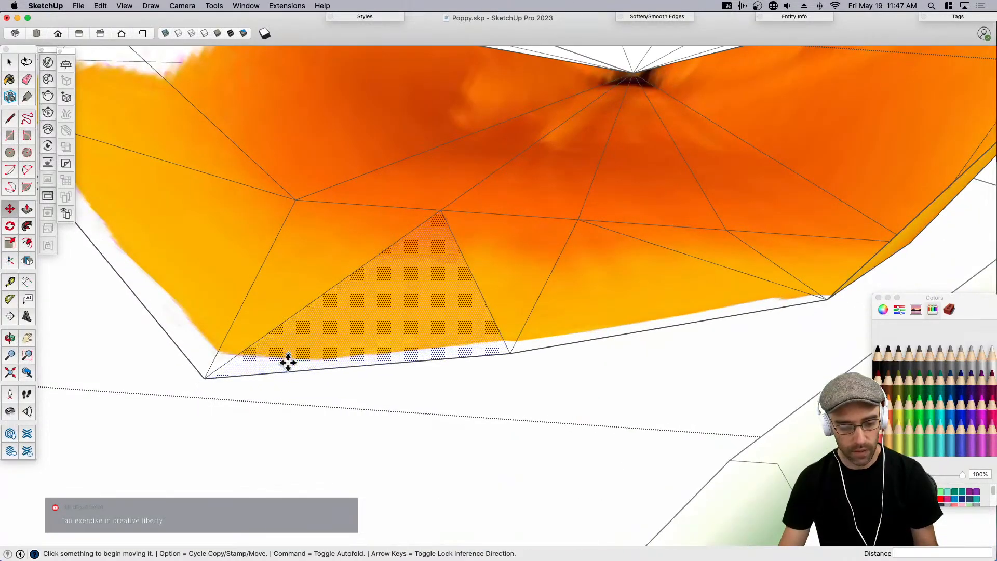
click(204, 379)
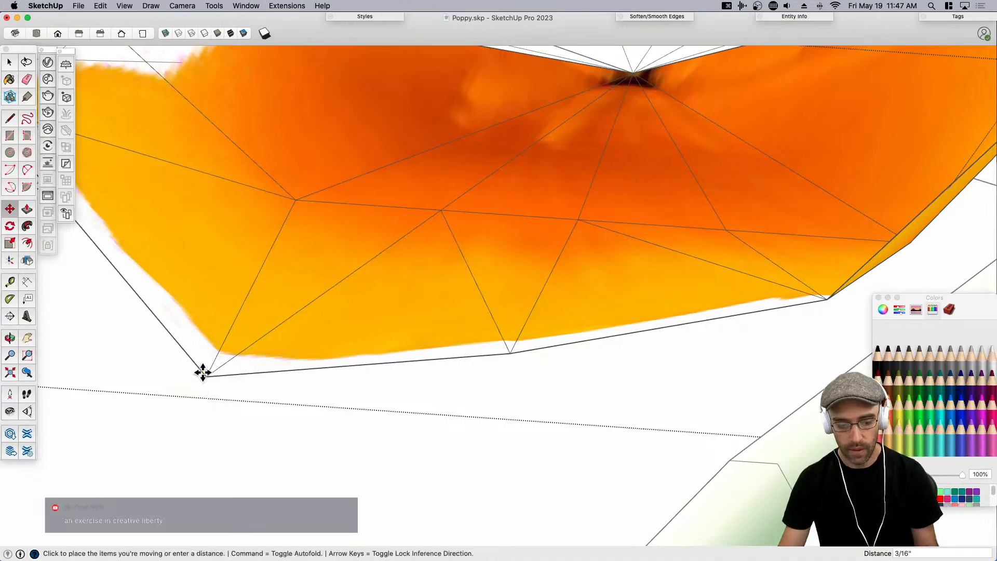
click(207, 324)
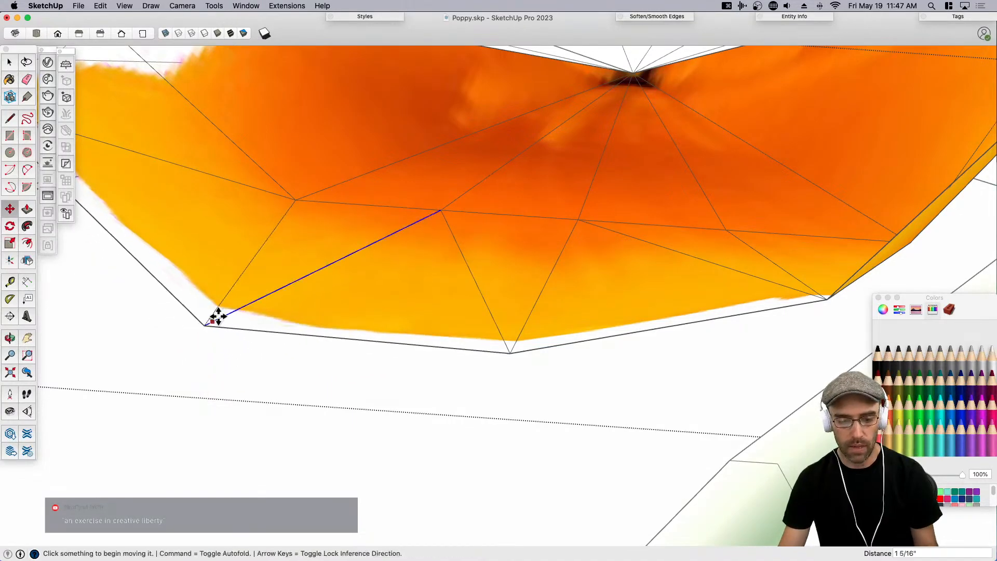
scroll(377, 338, down, 5)
middle_drag(378, 338, 495, 326)
key(space)
Exit the component and delete the three flat petals, keeping only the shaped petal.
click(459, 323)
scroll(459, 323, down, 2)
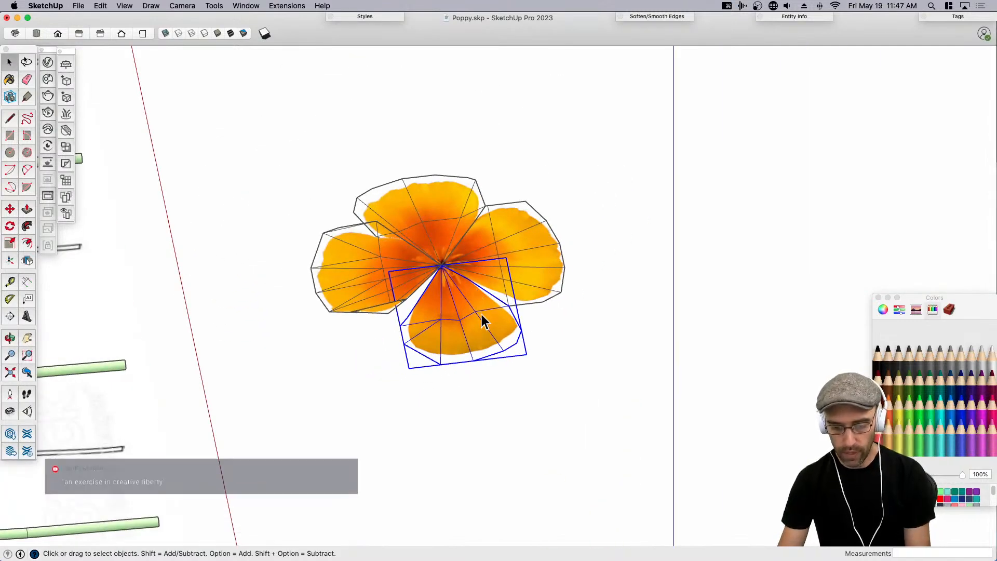
scroll(491, 296, up, 2)
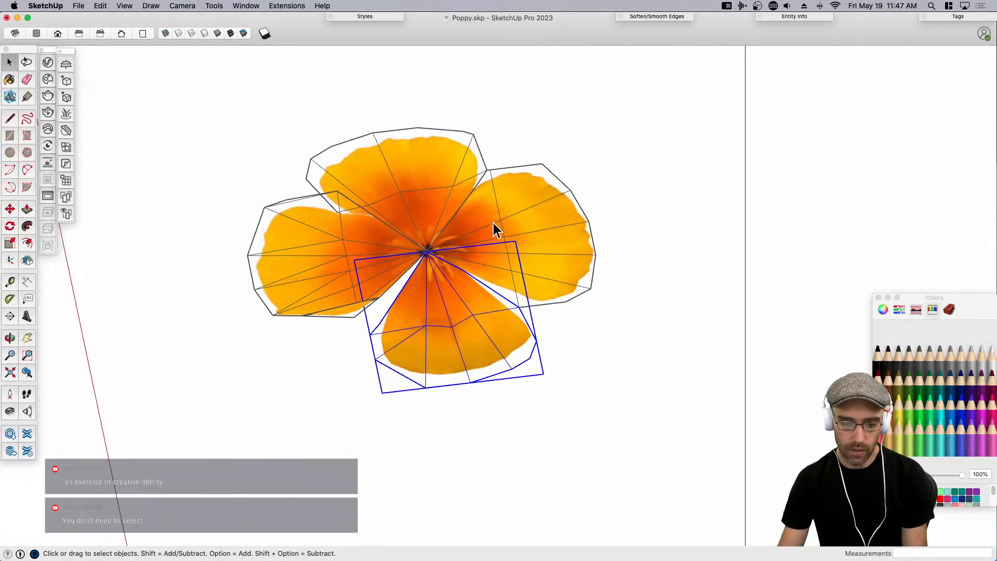
key(Delete)
click(429, 183)
key(Delete)
click(501, 233)
key(Delete)
Rotate-copy the shaped petal by 90° about its base point and array the copy three times to form a four-petal flower.
click(369, 255)
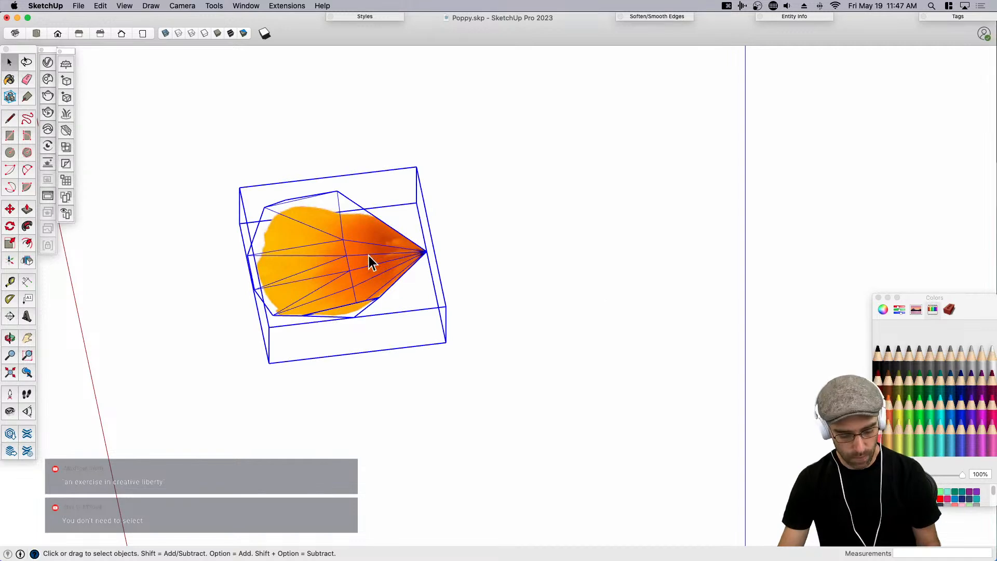
key(q)
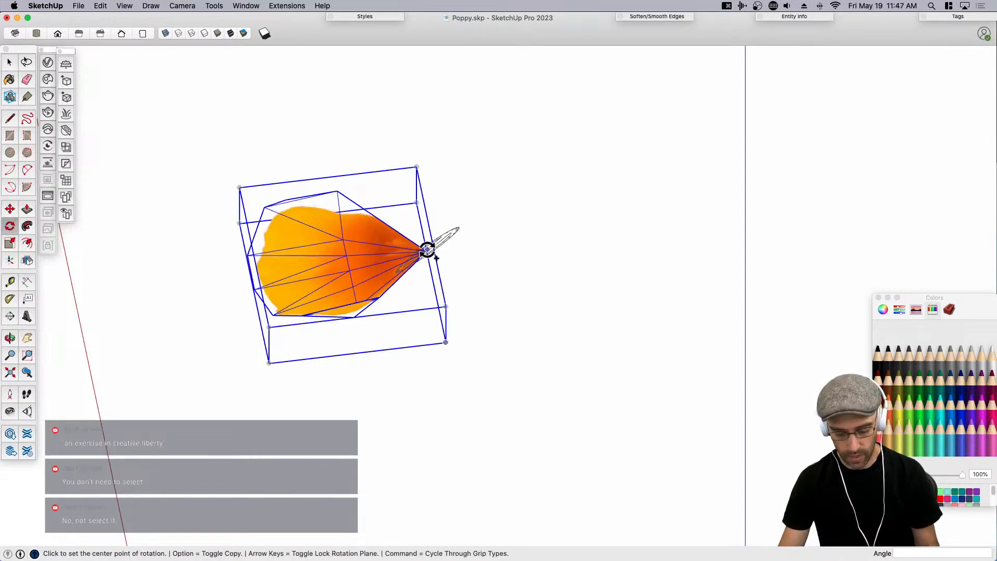
key(space)
key(q)
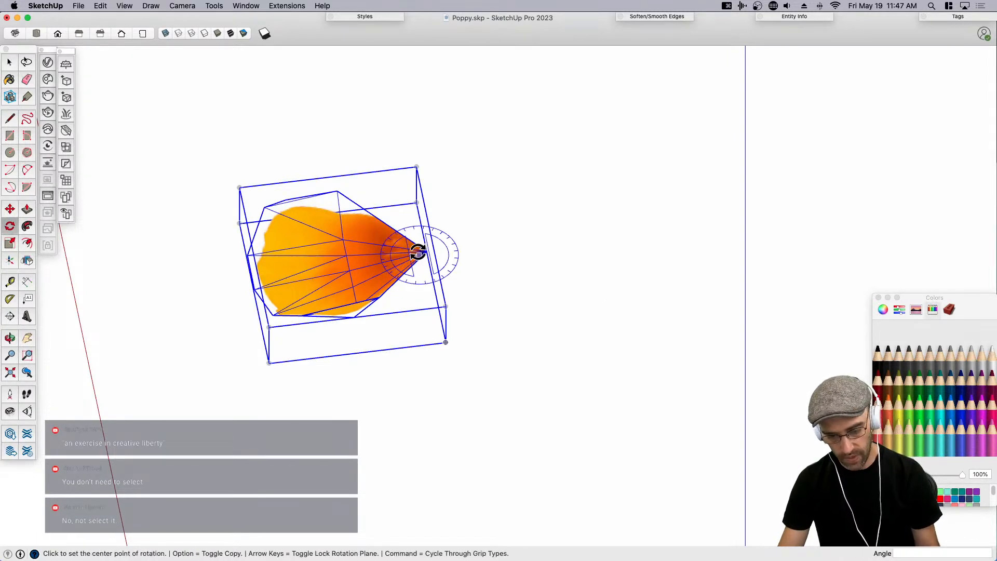
click(426, 251)
key(alt)
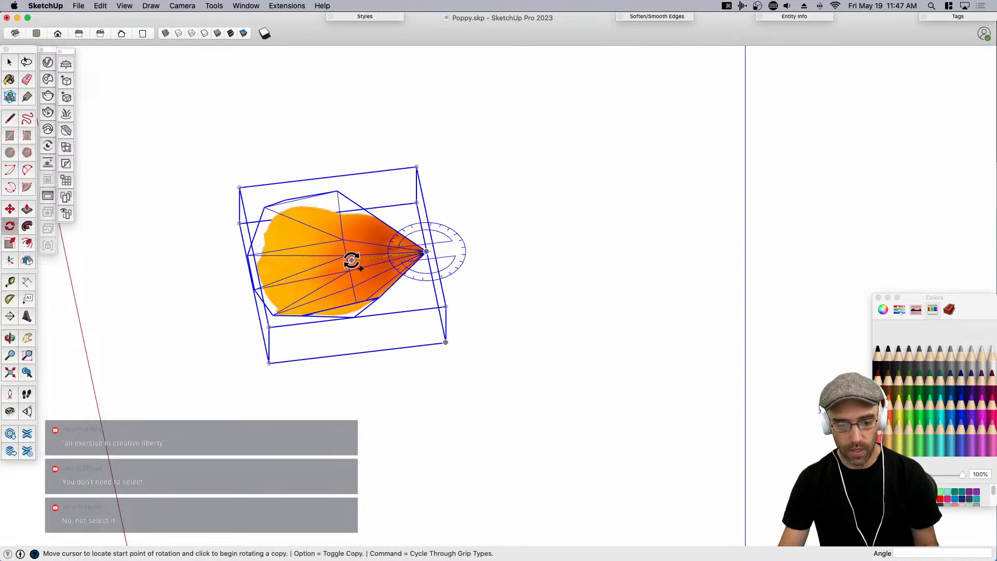
click(352, 260)
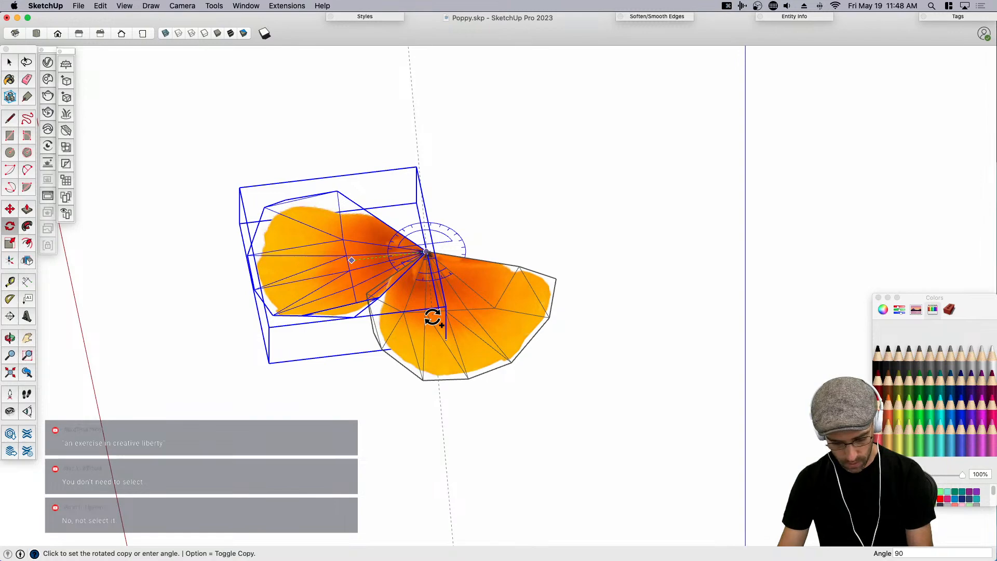
key(Return)
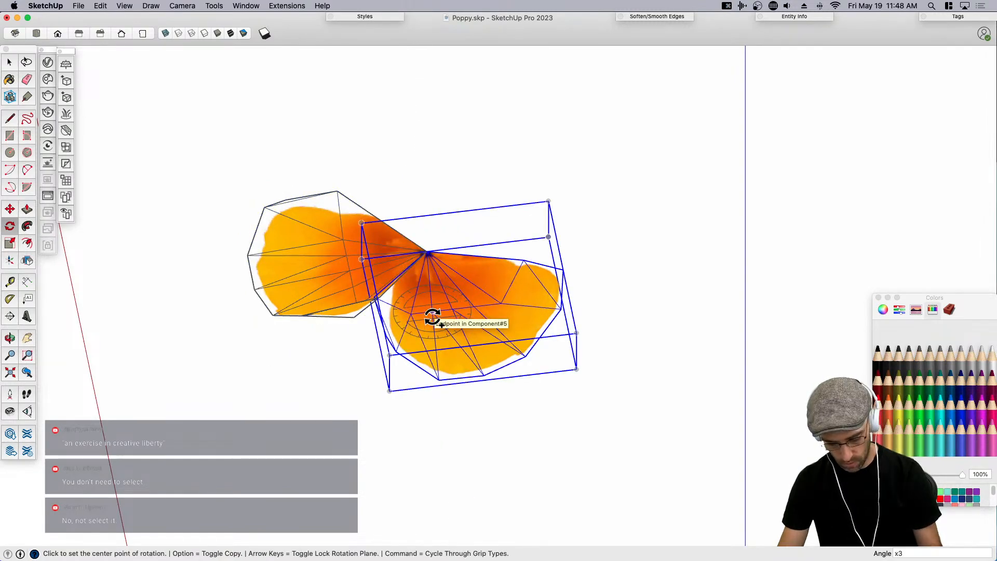
key(Return)
Examine how the four petals curl and overlap from an oblique view, selecting them one by one.
key(space)
middle_drag(434, 318, 509, 324)
click(490, 271)
click(548, 325)
click(472, 318)
click(483, 312)
click(548, 325)
click(534, 310)
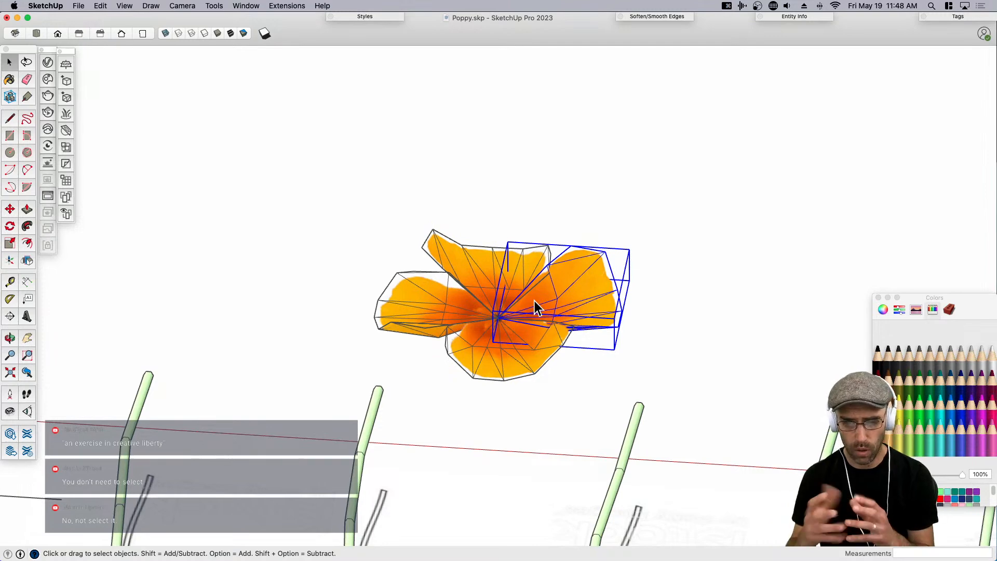
click(453, 292)
click(540, 322)
click(609, 301)
Group all four petals into one flower.
scroll(608, 304, down, 2)
middle_drag(606, 307, 494, 330)
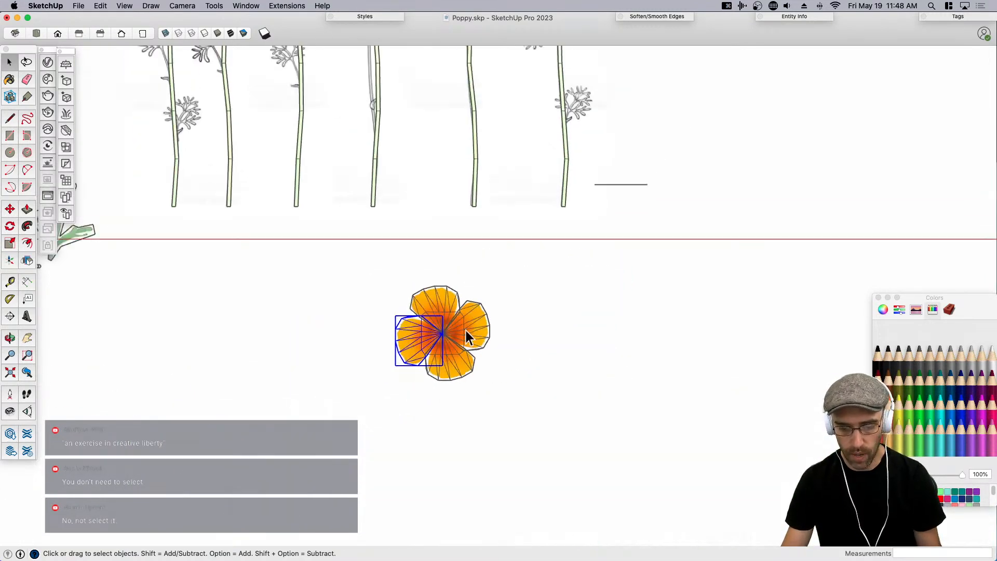
drag(369, 288, 581, 423)
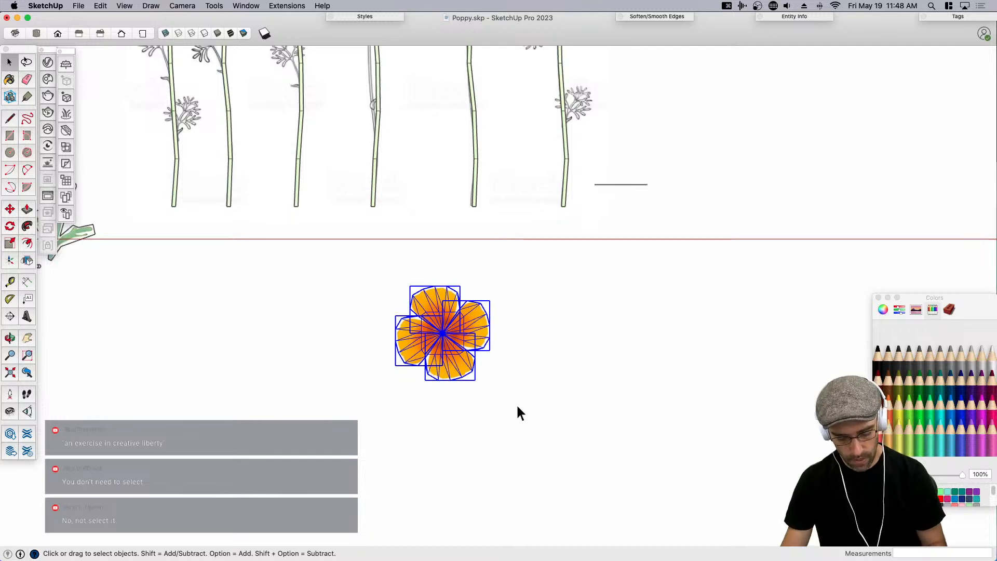
key(super+g)
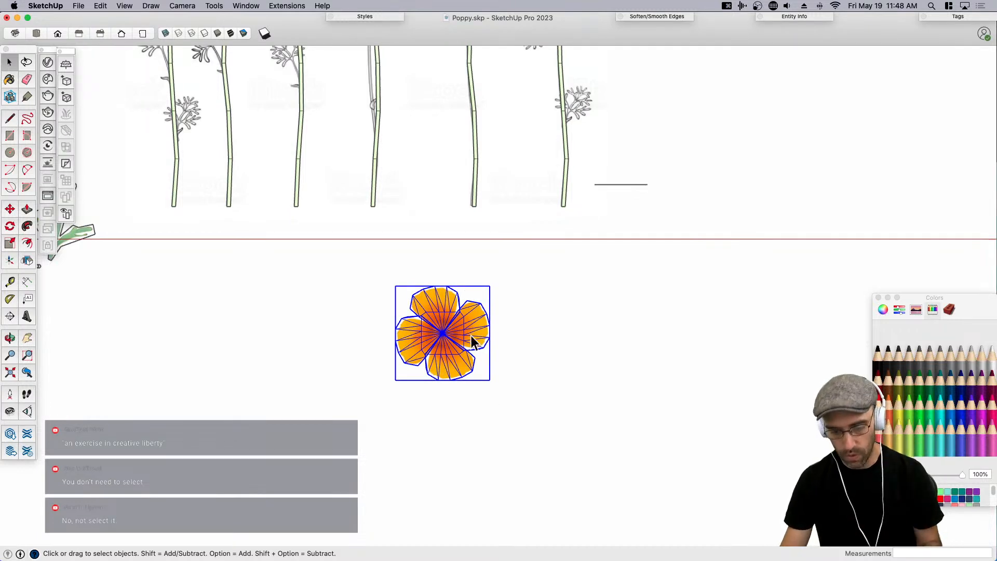
Mirror one petal inside the flower group by scaling it -1 along the red axis.
double_click(473, 341)
scroll(473, 327, up, 3)
double_click(475, 322)
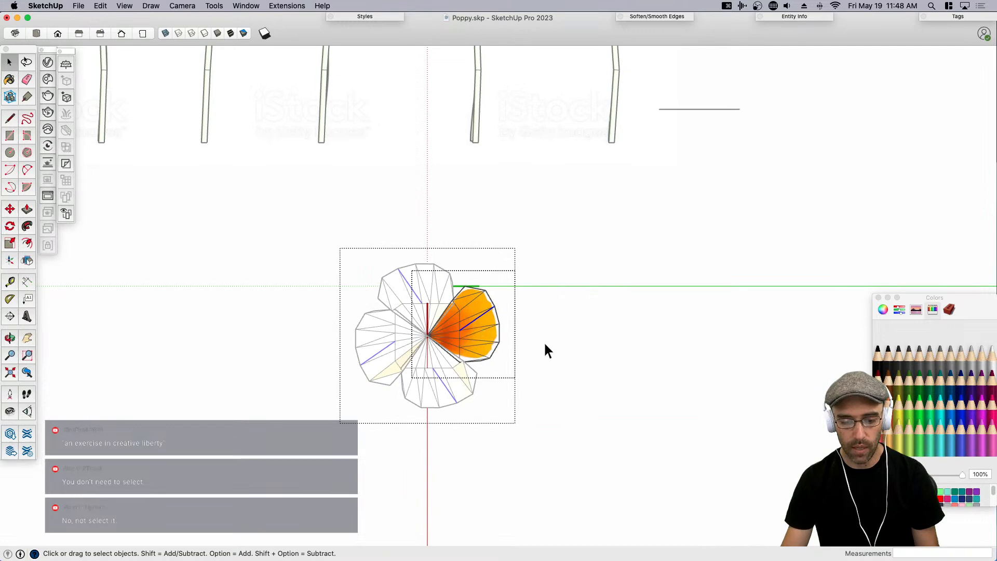
key(Escape)
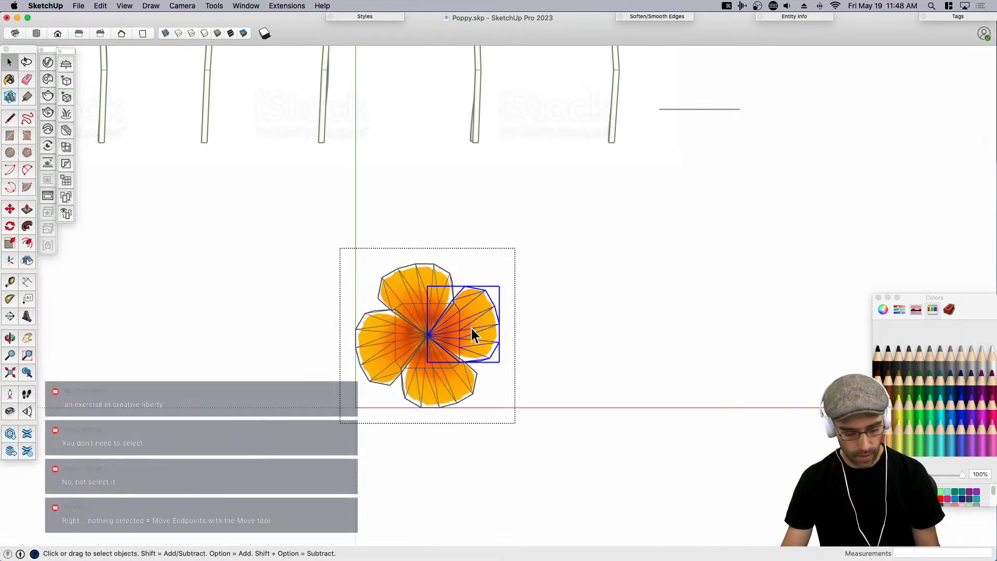
key(s)
scroll(465, 358, up, 3)
click(463, 356)
click(467, 342)
text(-1)
key(Return)
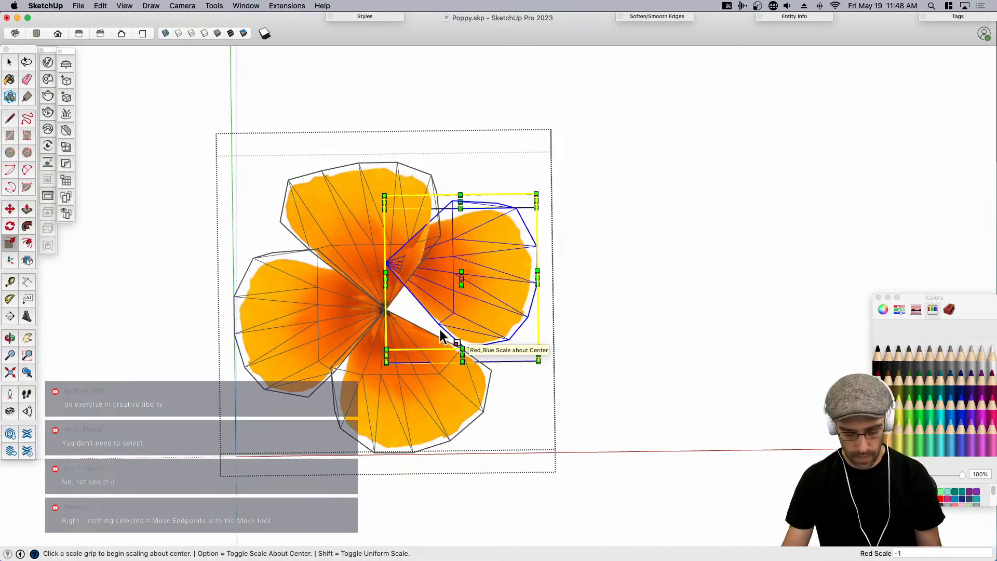
Move the mirrored petal so its base point sits at the flower's centre.
key(m)
scroll(392, 276, up, 2)
click(391, 275)
scroll(384, 311, up, 5)
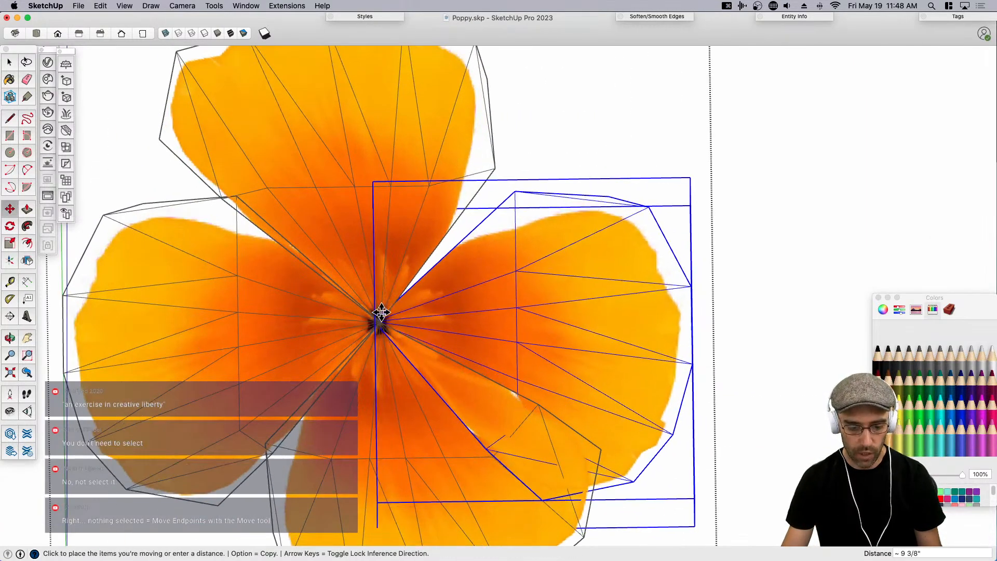
click(382, 318)
Rotate the mirrored petal about 18° around the flower's centre to fill the gap between its neighbours, and leave the group.
key(q)
click(382, 317)
click(478, 328)
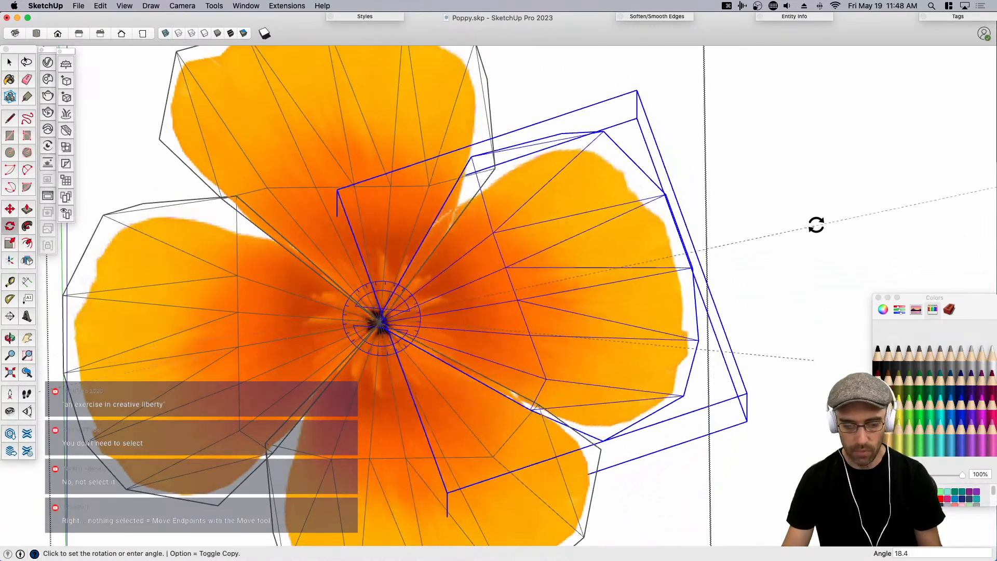
click(826, 234)
key(space)
key(shift+z)
key(super+z)
key(Escape)
Copy the whole flower onto the tip of the fifth stem in the poppy drawing.
scroll(646, 347, down, 5)
scroll(613, 320, up, 2)
drag(435, 192, 891, 458)
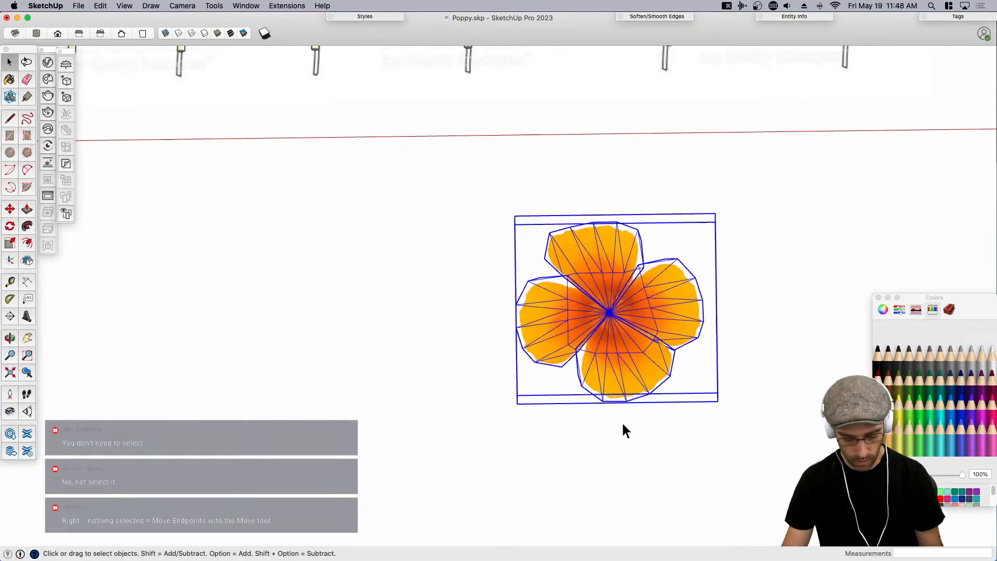
scroll(598, 385, up, 2)
key(m)
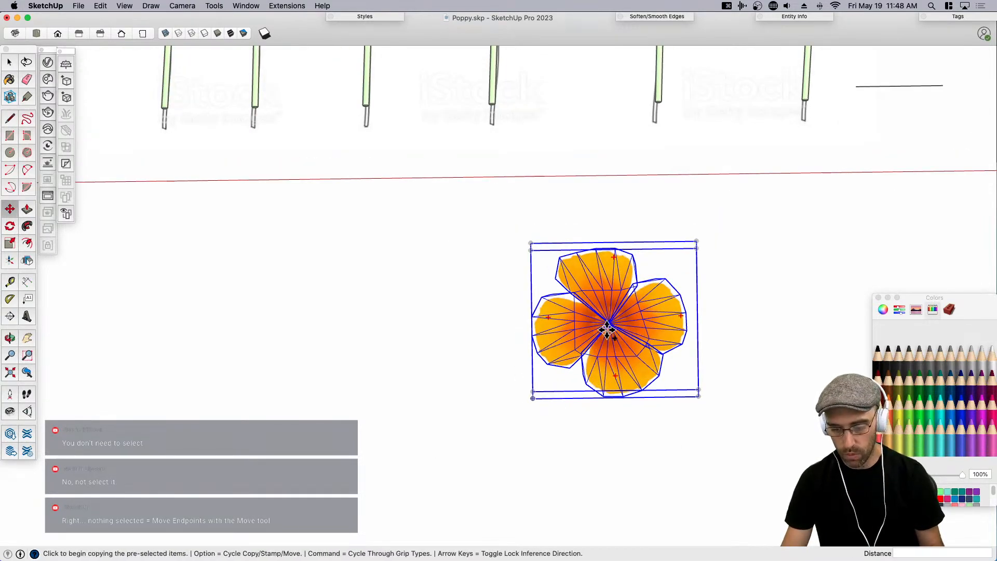
click(593, 374)
key(alt)
scroll(516, 413, down, 4)
scroll(520, 240, up, 8)
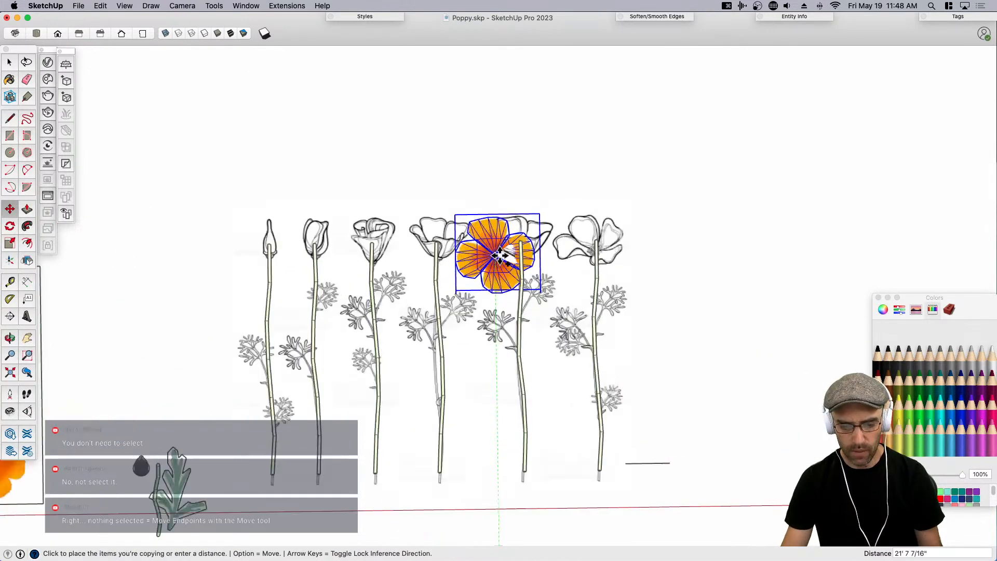
click(520, 244)
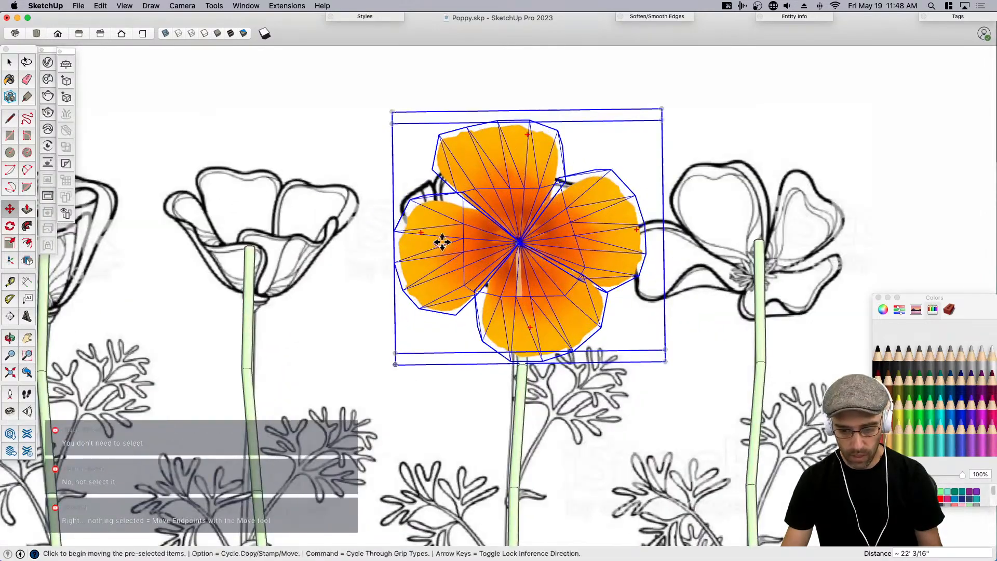
Move the copied flower by its centre onto the tip of the sixth stem.
click(520, 244)
scroll(519, 244, down, 3)
click(686, 270)
Rotate the copied flower about its centre so it stands upright and faces along the stem's direction.
middle_drag(686, 269, 606, 387)
key(q)
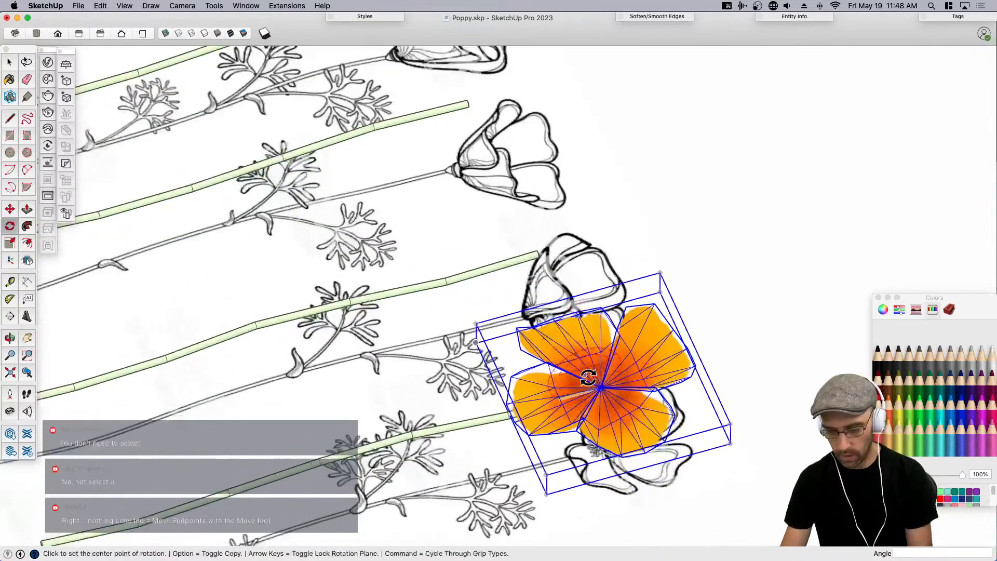
scroll(606, 387, up, 2)
click(604, 388)
click(703, 369)
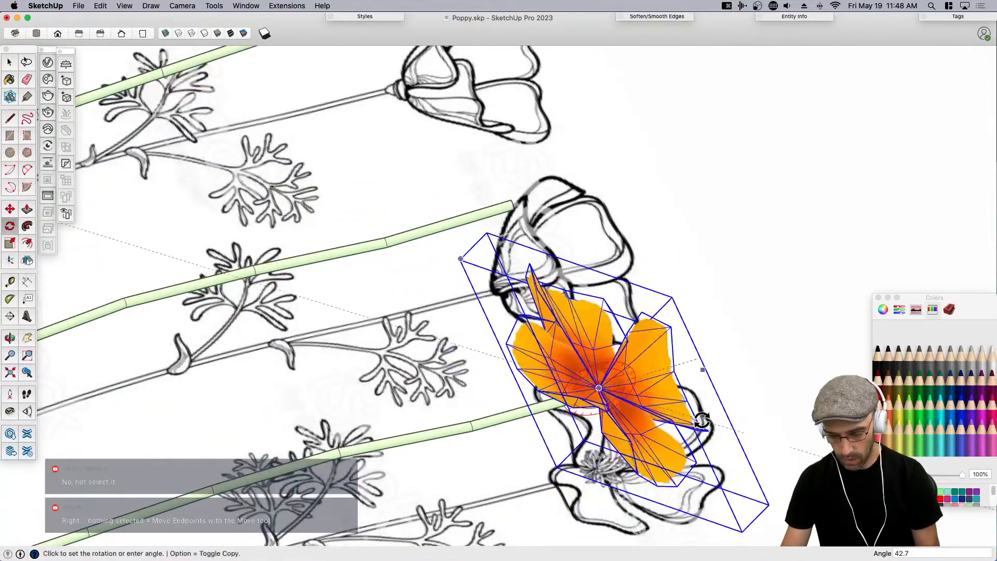
click(701, 420)
scroll(494, 412, down, 2)
key(space)
Cut the upright flower from the sixth stem's tip.
middle_drag(494, 412, 436, 323)
click(437, 324)
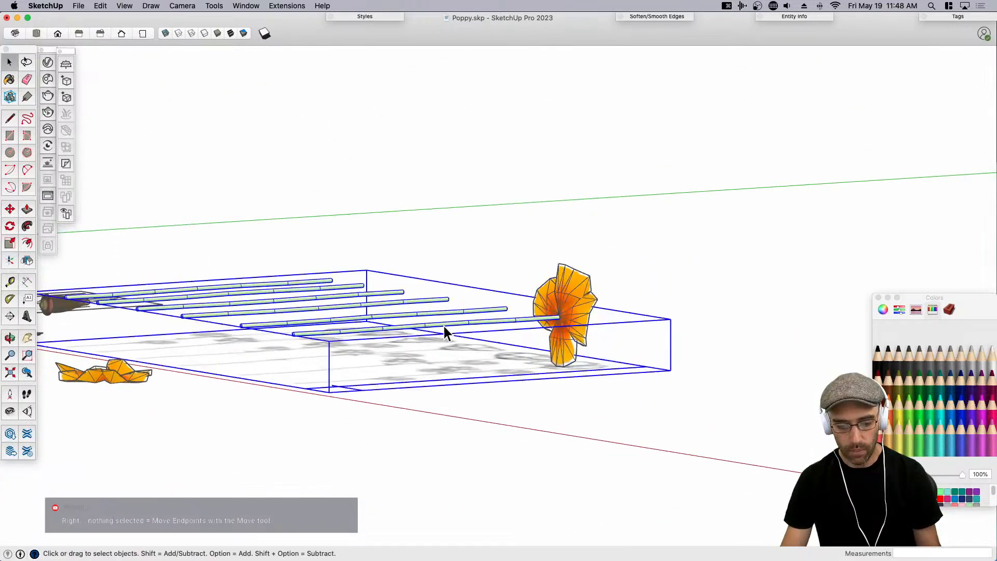
double_click(576, 311)
key(Delete)
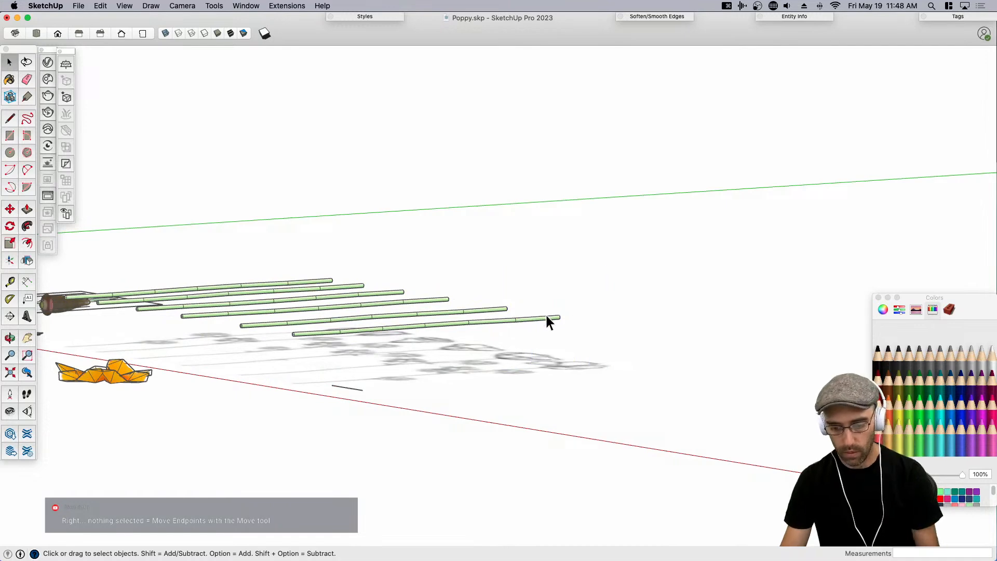
Explode the component holding the stems and drawing, and take the reference image out of the selection.
key(Escape)
right_click(547, 322)
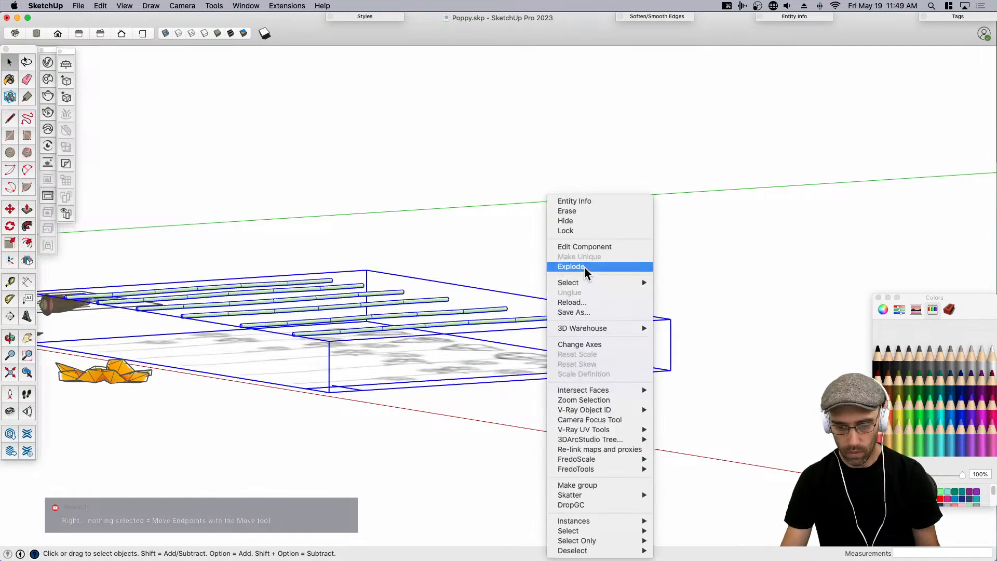
click(559, 265)
right_click(514, 320)
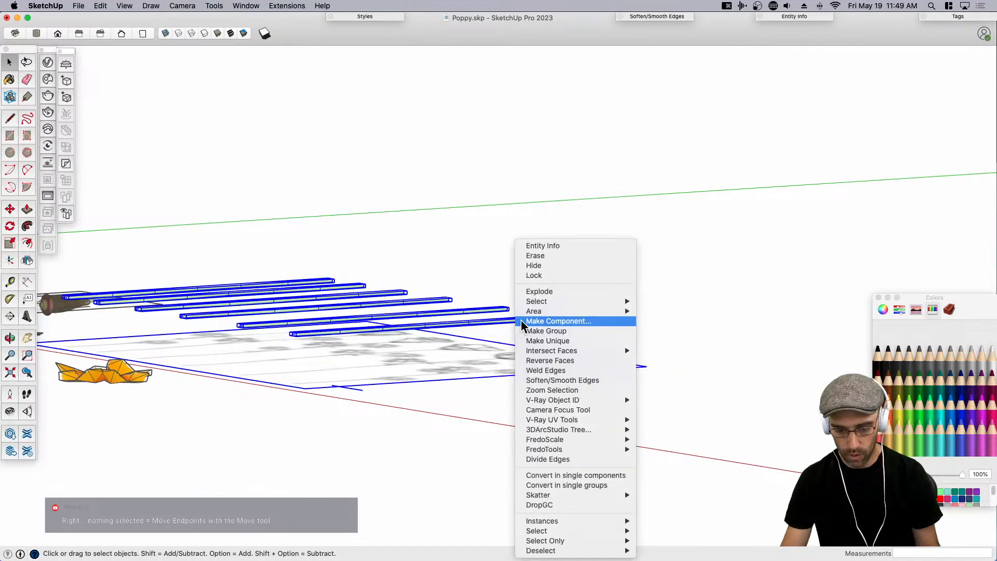
click(469, 364)
shift+click(447, 359)
Lower the selected stems vertically until they lie at the level of the reference drawing.
right_click(446, 324)
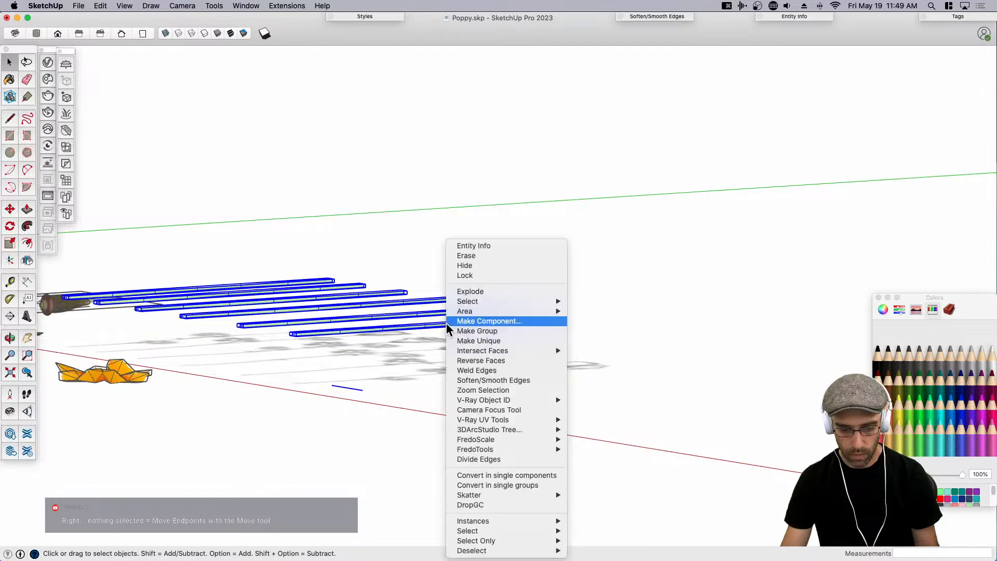
click(517, 505)
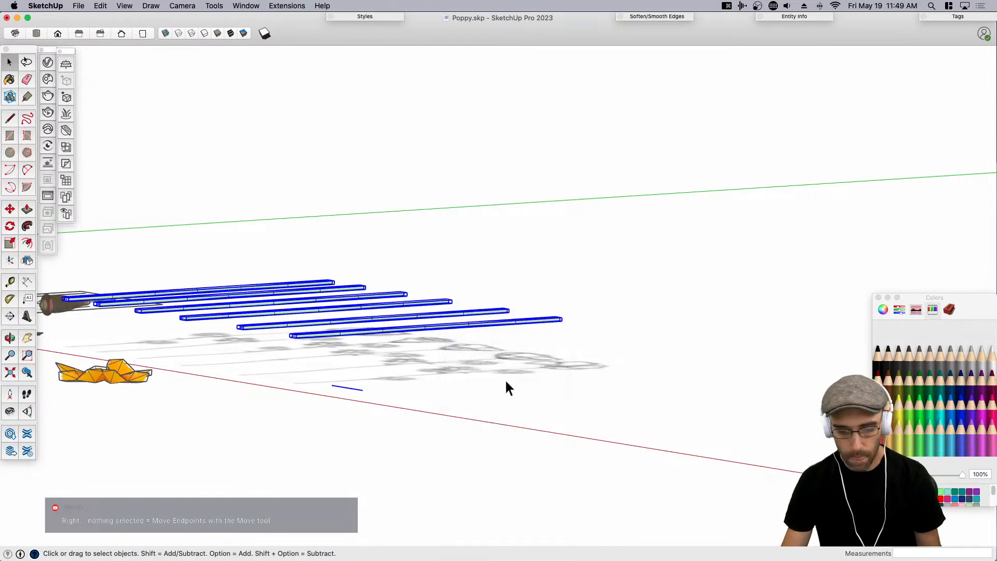
scroll(466, 340, up, 2)
key(m)
click(461, 332)
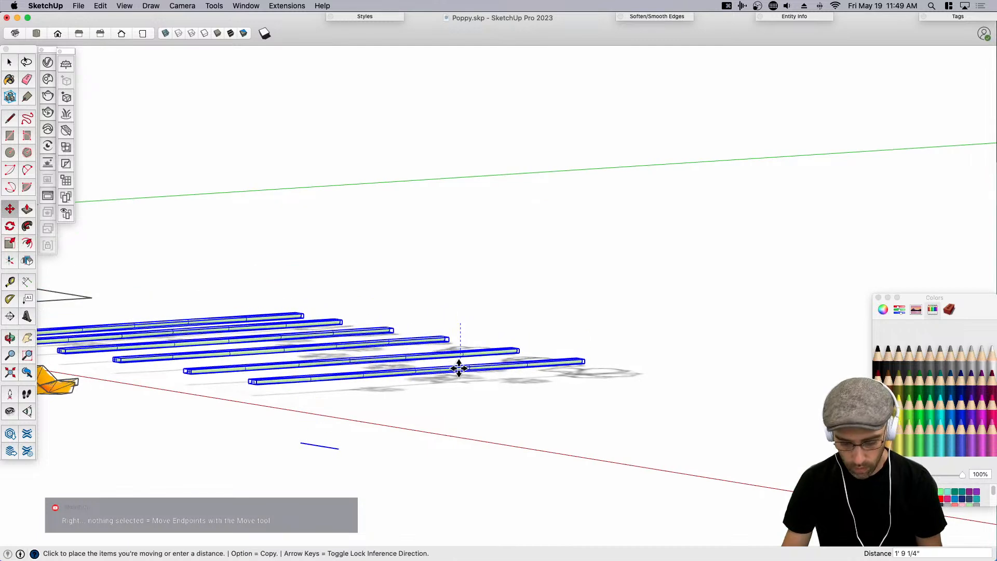
click(459, 373)
key(space)
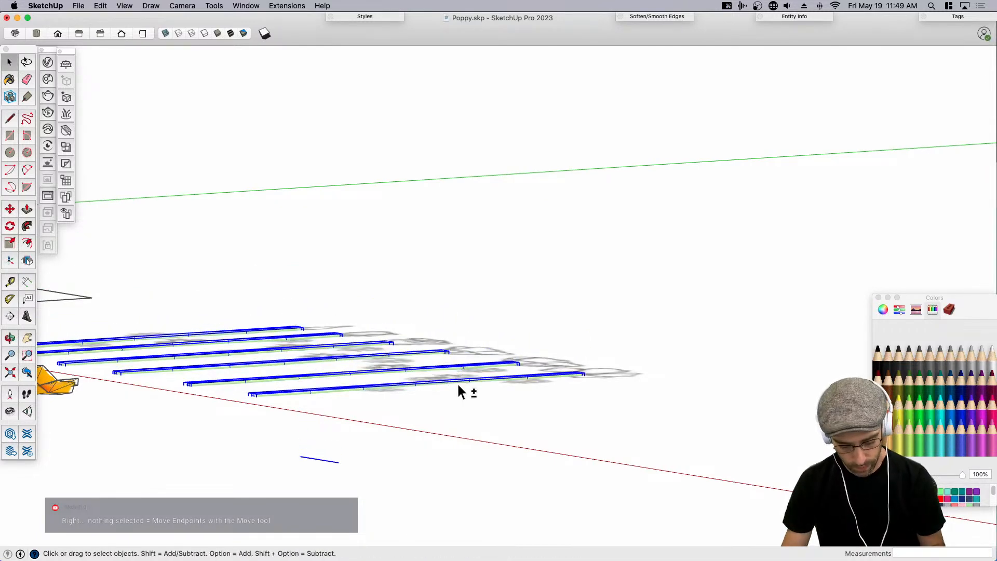
Paste the flower in place and move it down so its centre meets the lowered sixth stem's tip.
click(632, 390)
key(super+shift+v)
scroll(593, 307, up, 4)
key(m)
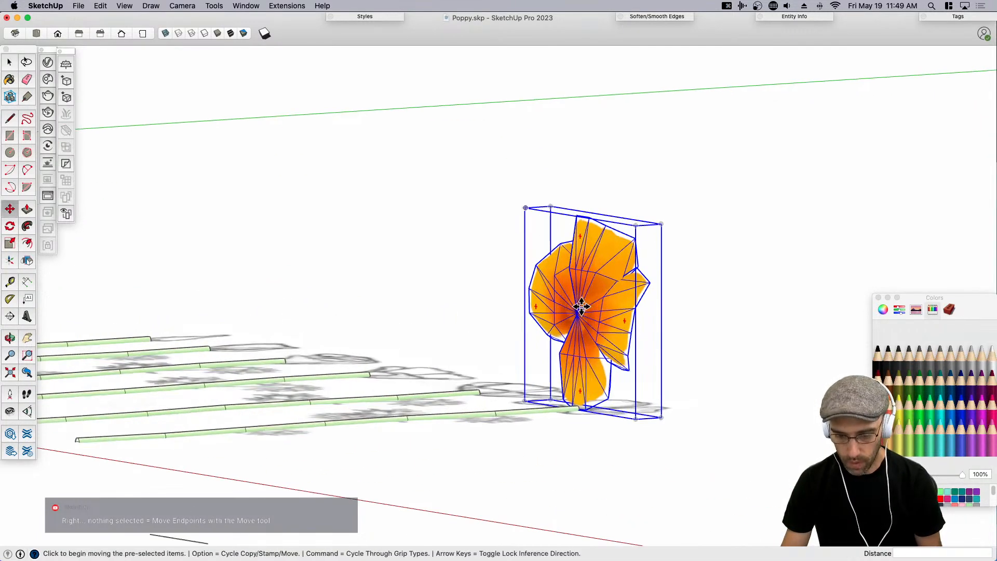
click(577, 313)
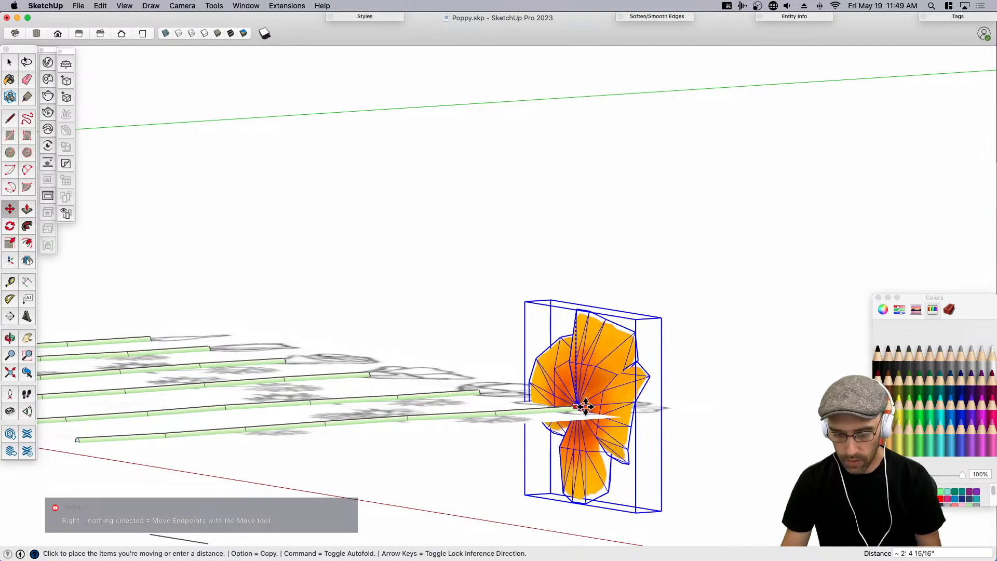
click(585, 410)
Copy the flower from the sixth stem about 9' 10" along the red axis onto the fourth stem.
key(space)
key(super+2)
scroll(520, 431, down, 5)
scroll(562, 329, up, 3)
scroll(563, 331, up, 2)
key(m)
key(alt)
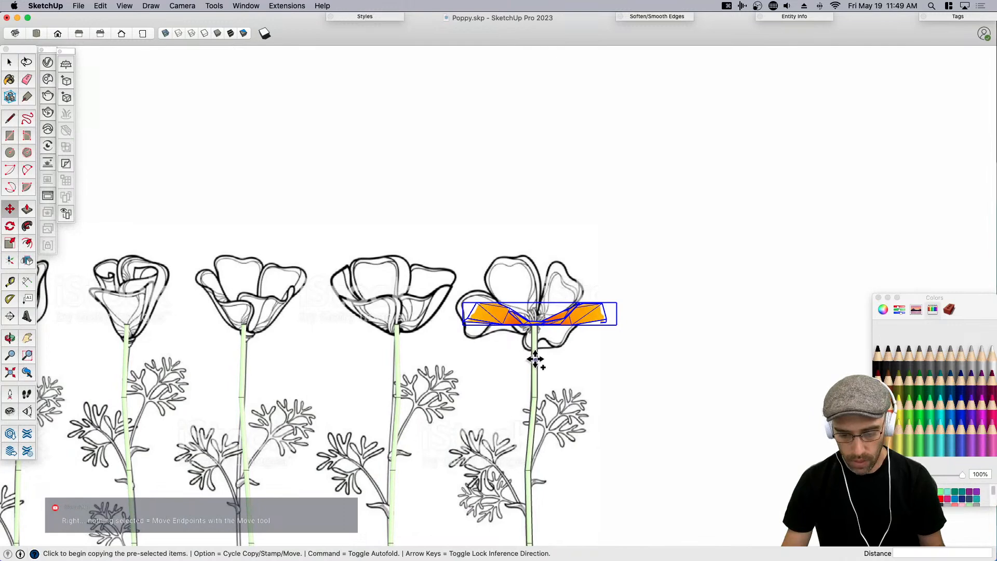
click(536, 360)
scroll(486, 358, down, 4)
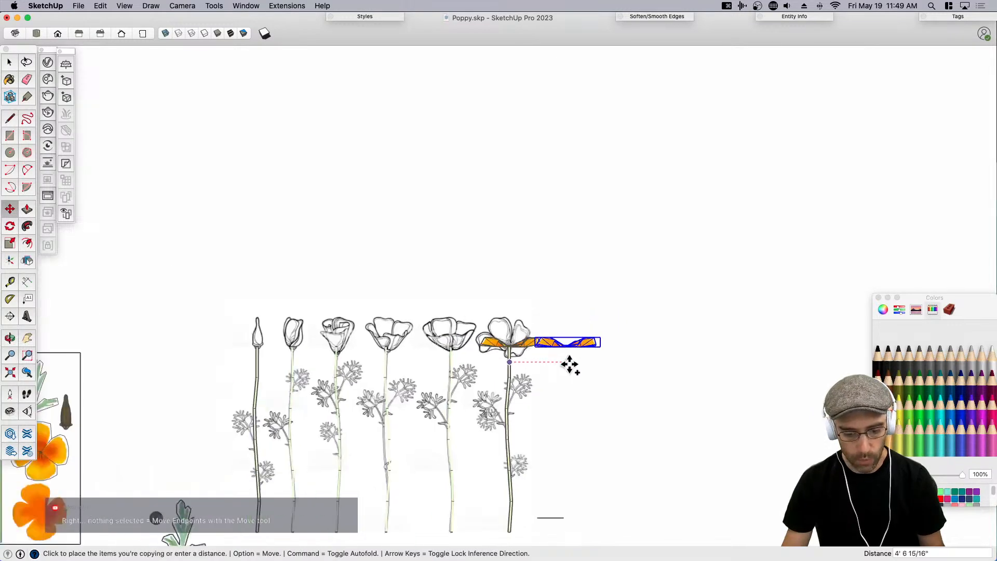
scroll(481, 361, up, 3)
scroll(386, 357, up, 2)
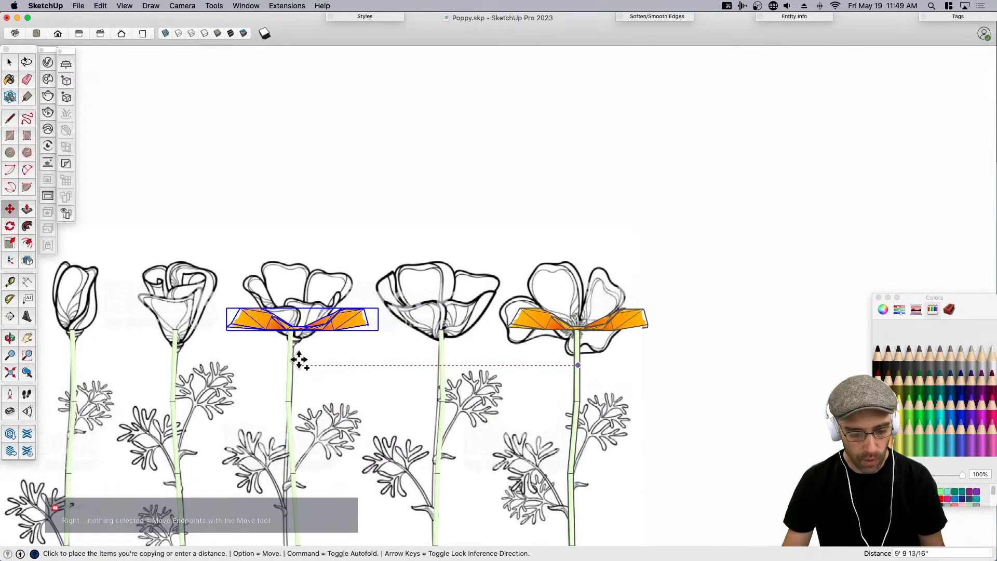
click(295, 360)
Copy the flower from the fourth stem about 4' 2" along the red axis onto the third stem.
scroll(606, 383, down, 2)
click(519, 378)
scroll(444, 375, up, 1)
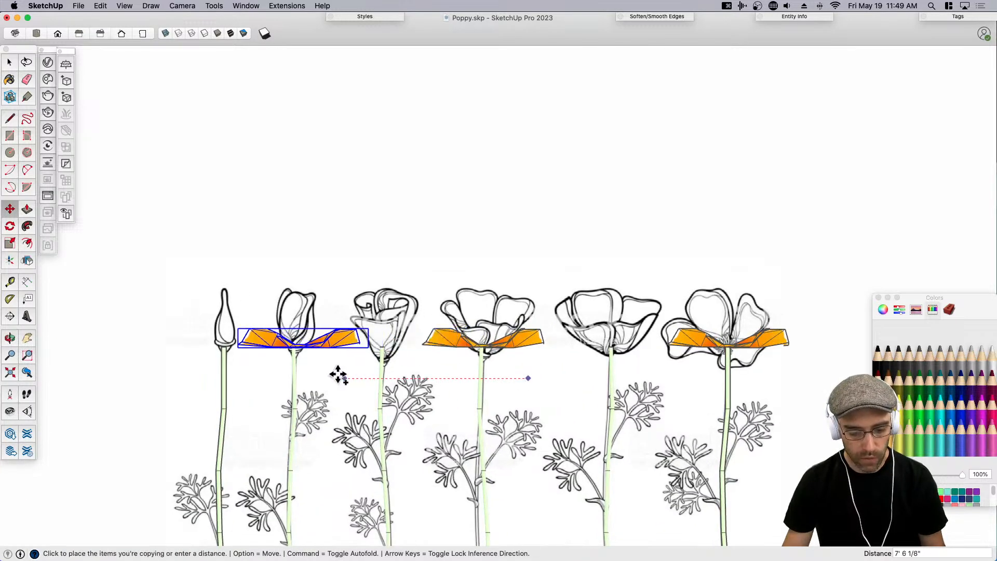
scroll(341, 374, up, 2)
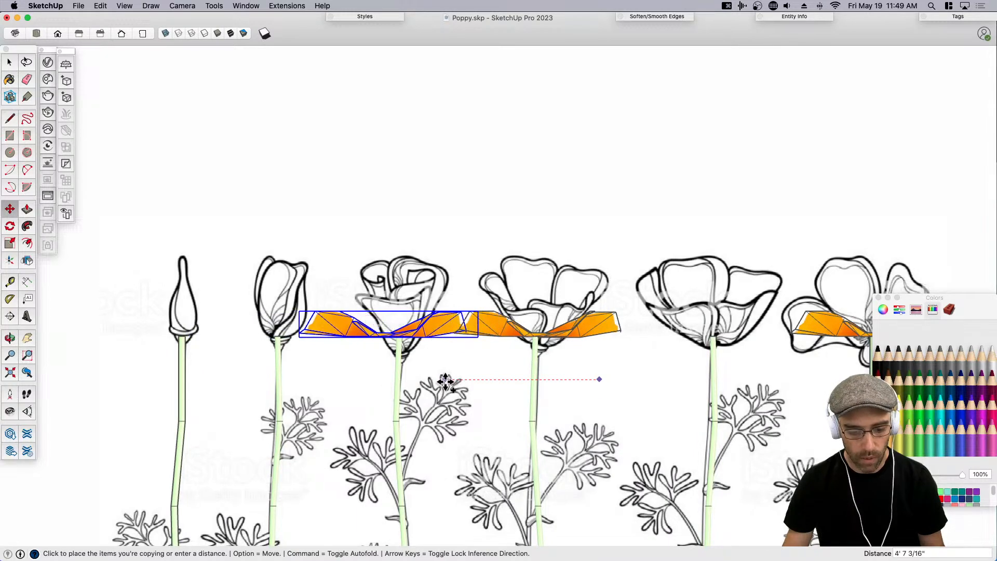
scroll(456, 381, down, 1)
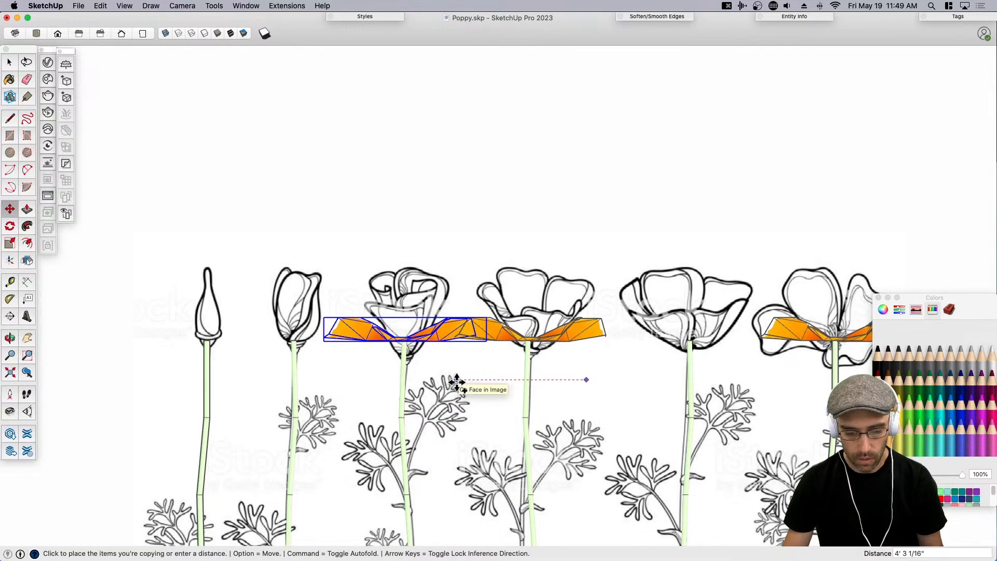
scroll(457, 382, up, 3)
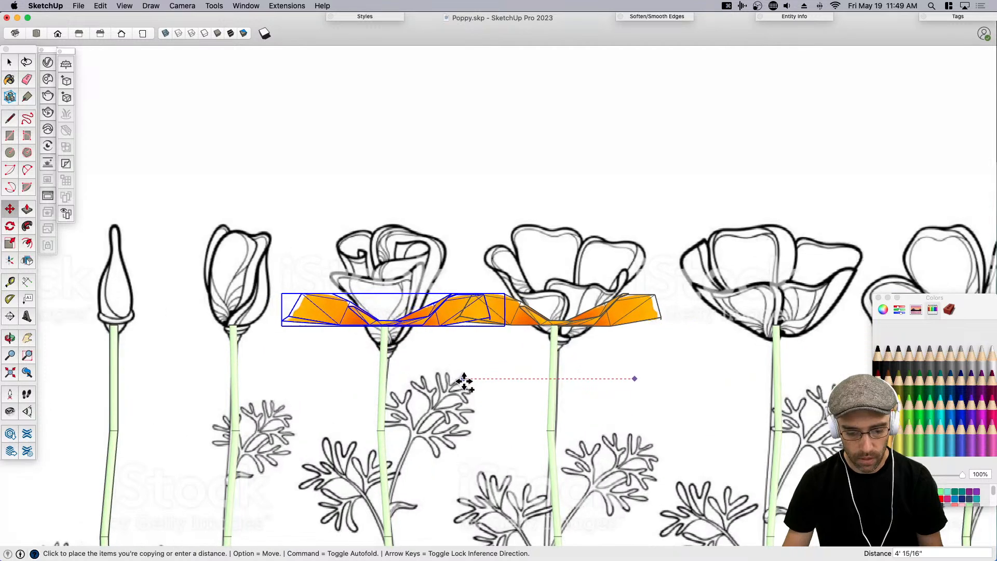
click(464, 382)
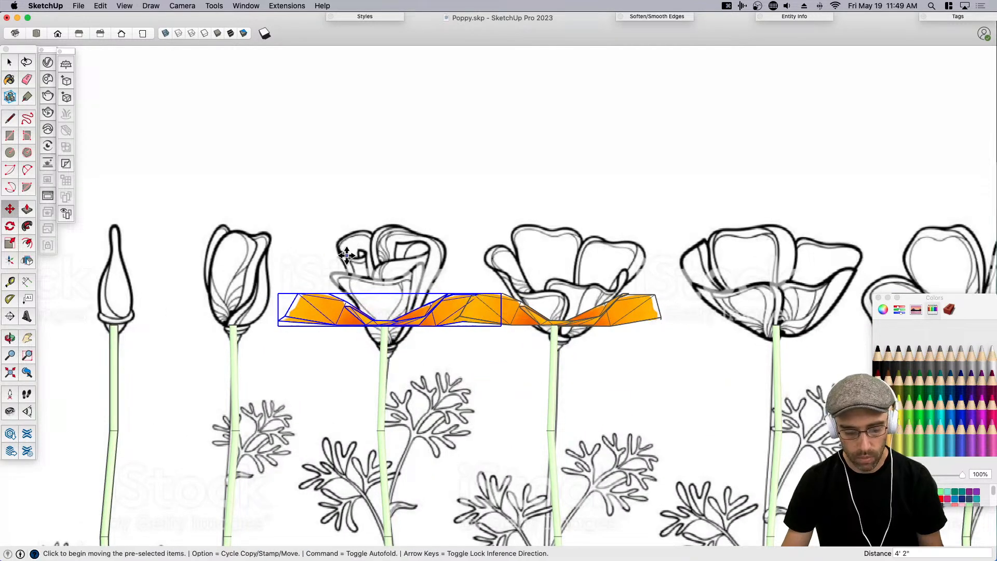
scroll(310, 259, down, 3)
key(space)
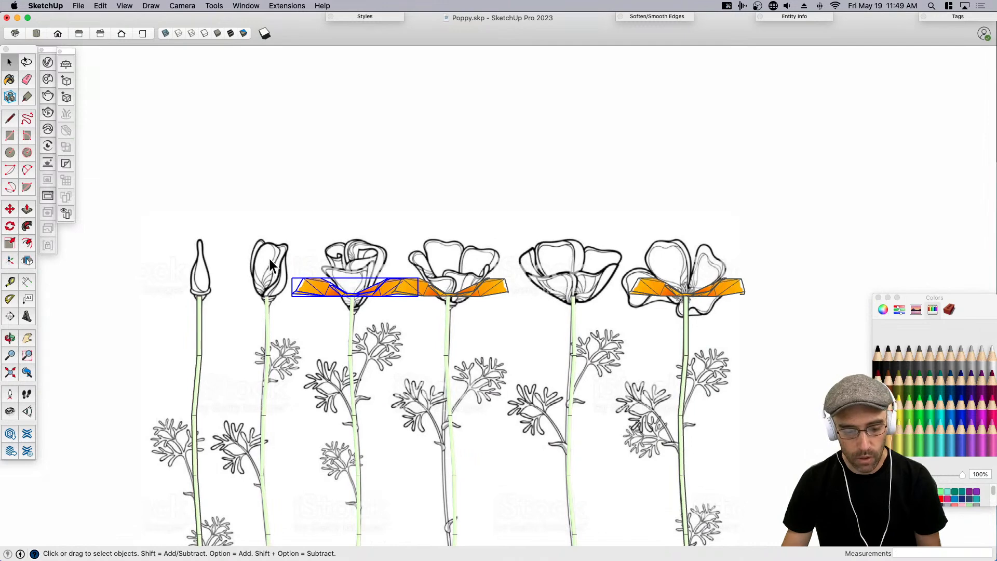
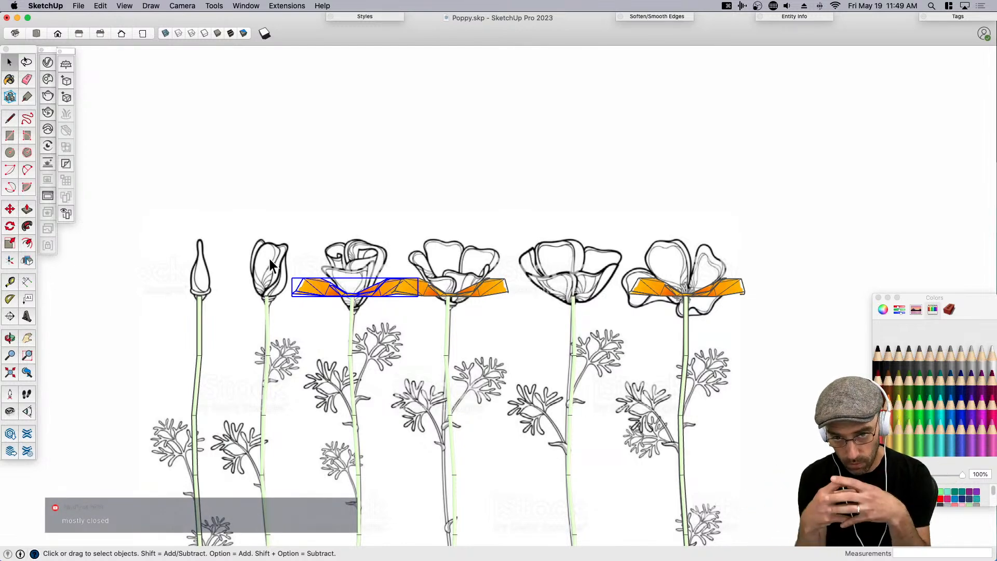
Open the sixth stem's flower for editing and turn on the X-ray face style.
click(372, 249)
scroll(772, 258, up, 5)
click(712, 303)
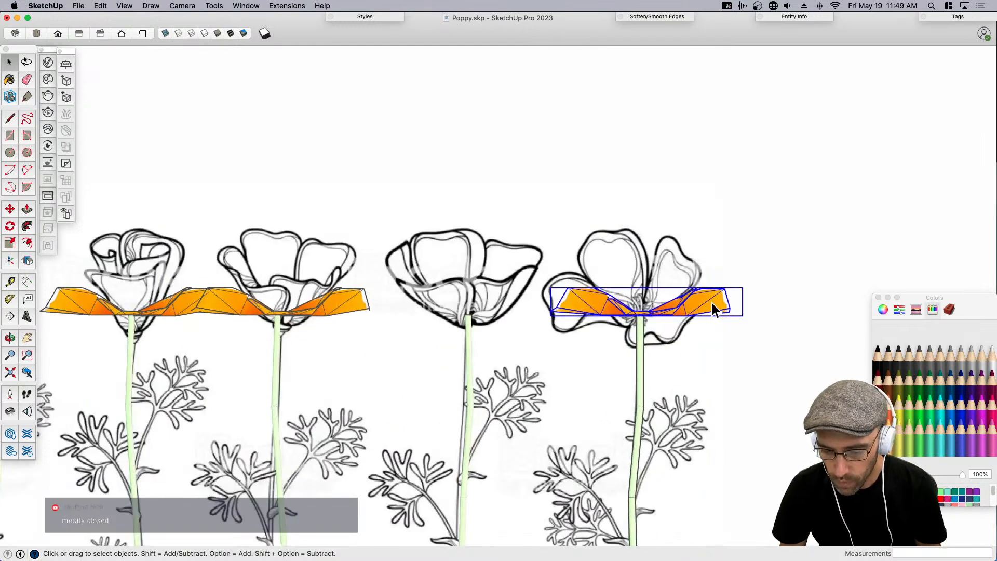
scroll(712, 303, up, 3)
double_click(705, 304)
click(707, 303)
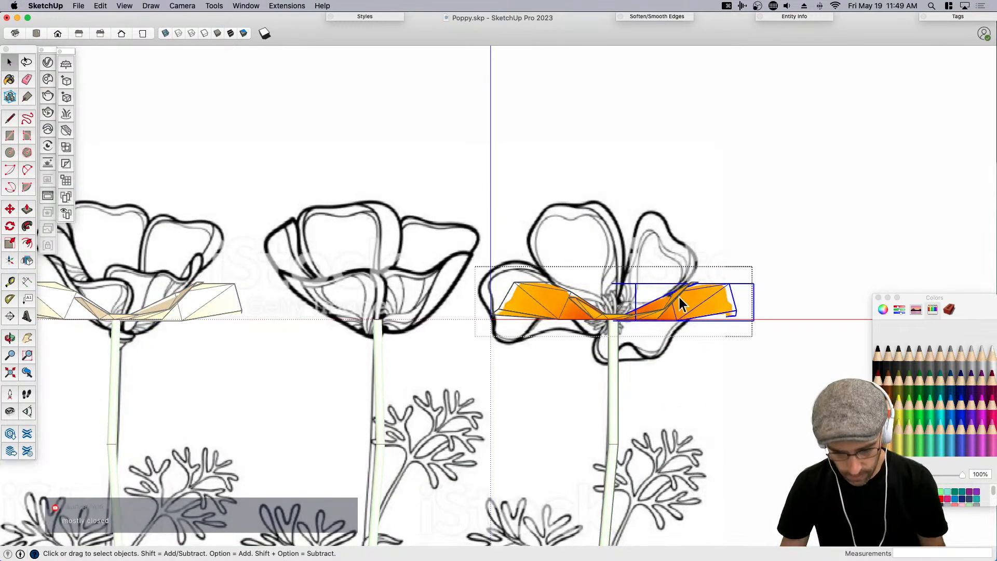
scroll(670, 296, up, 1)
click(163, 35)
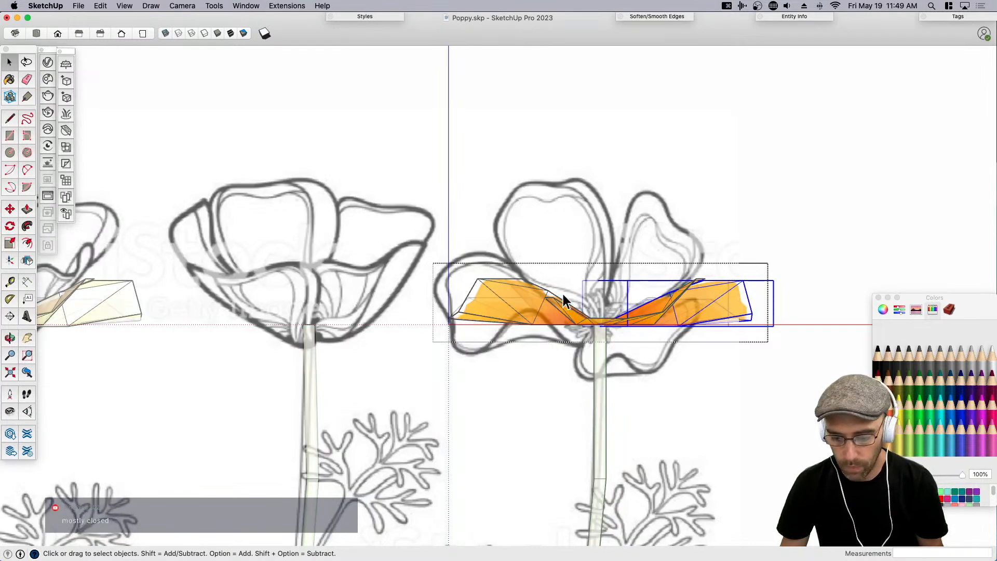
Rotate the left petal of the sixth stem's flower upward about the flower's centre.
scroll(621, 267, up, 3)
scroll(535, 310, down, 2)
click(529, 315)
key(q)
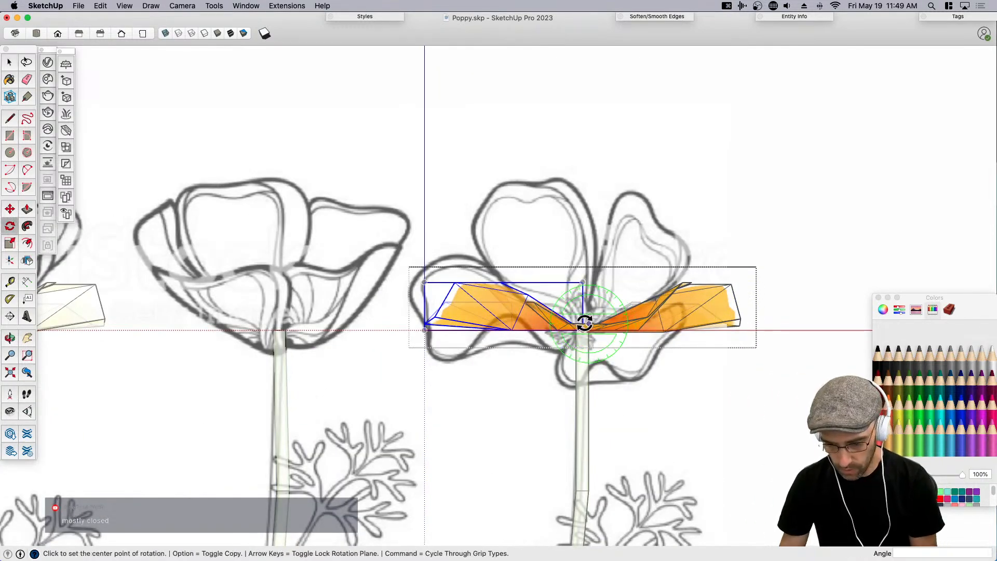
scroll(578, 308, up, 1)
middle_drag(577, 307, 575, 383)
scroll(579, 332, up, 1)
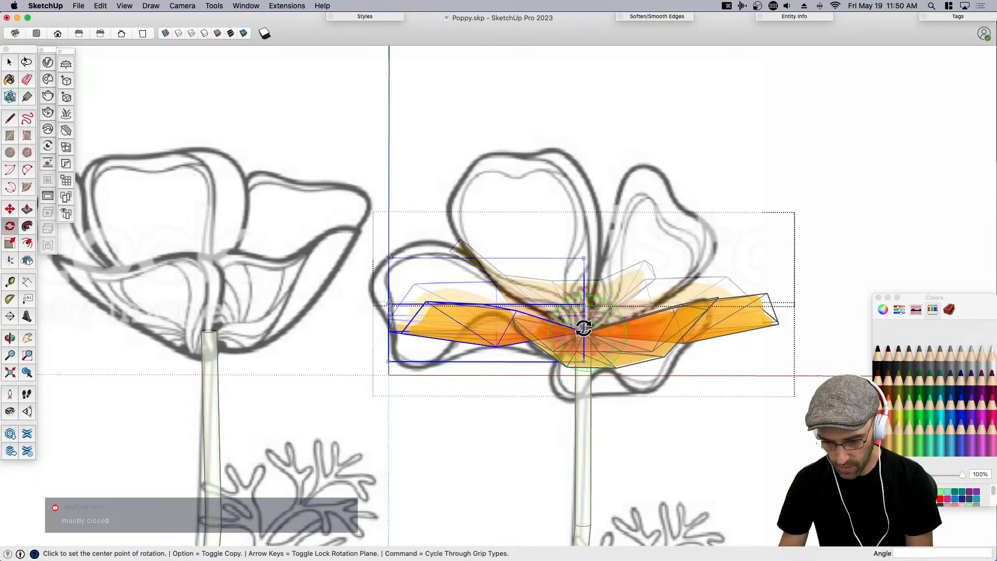
click(461, 323)
key(Escape)
mouse_move(585, 329)
middle_down()
mouse_move(609, 383)
mouse_move(586, 333)
middle_up()
click(585, 328)
click(452, 327)
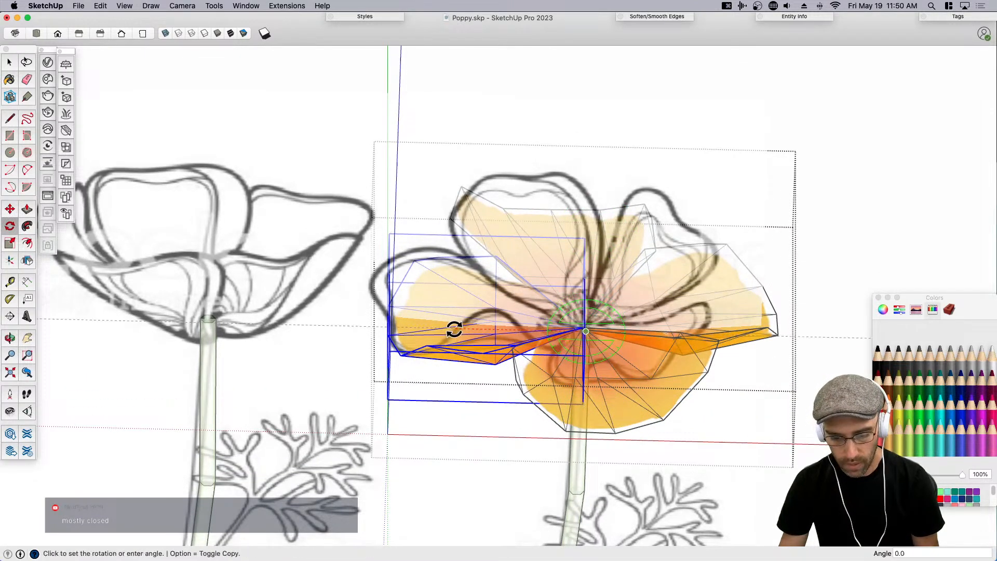
click(461, 297)
key(space)
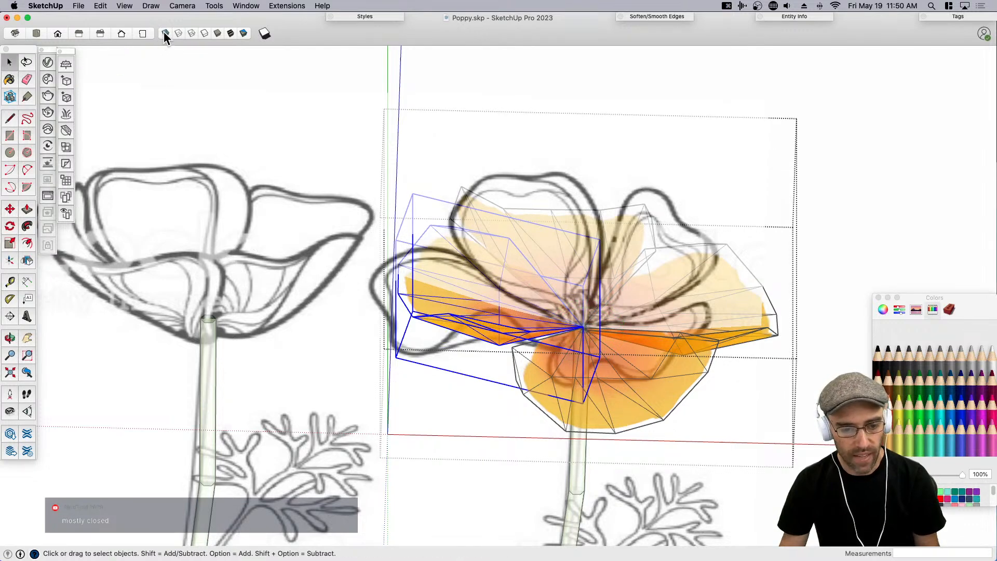
Turn off the X-ray face style and rotate the flower's right petal upward about the flower's centre.
click(165, 33)
click(731, 327)
key(q)
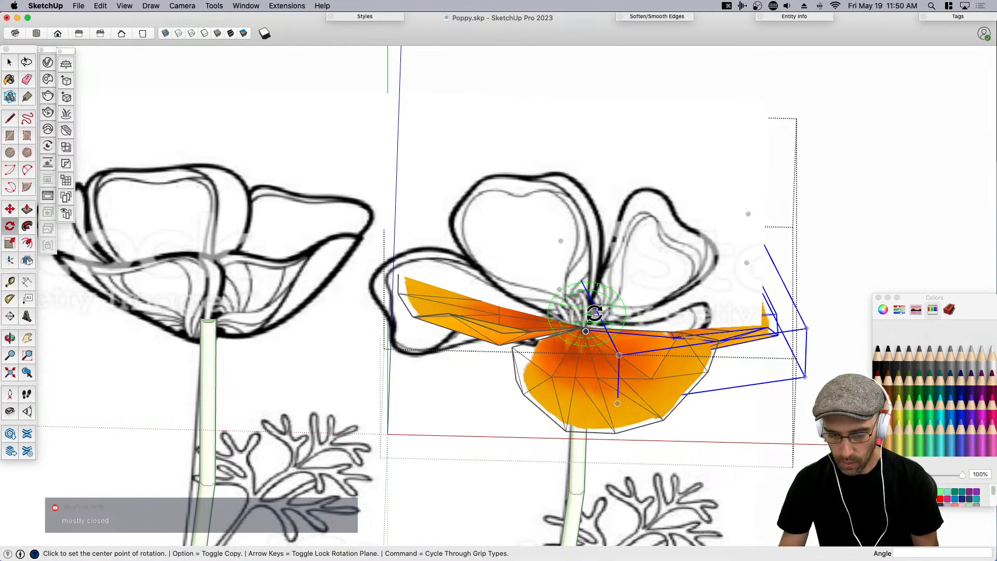
scroll(594, 313, up, 4)
scroll(577, 340, up, 4)
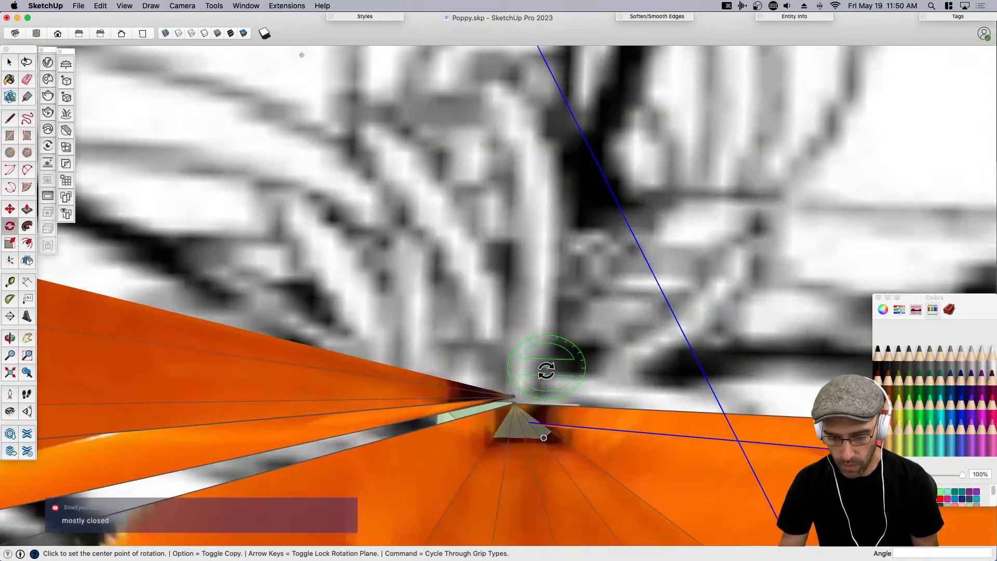
click(513, 404)
scroll(501, 398, down, 10)
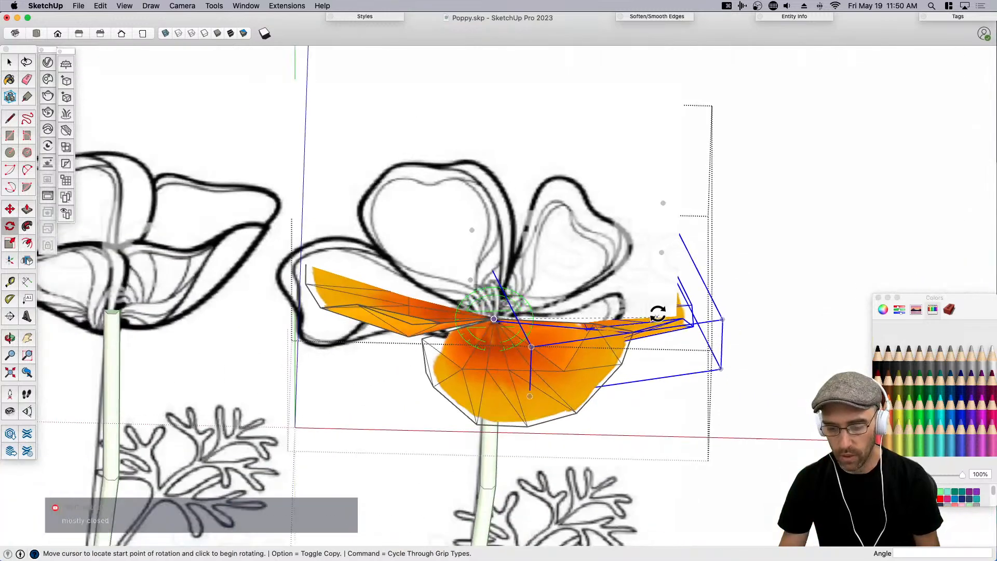
click(720, 323)
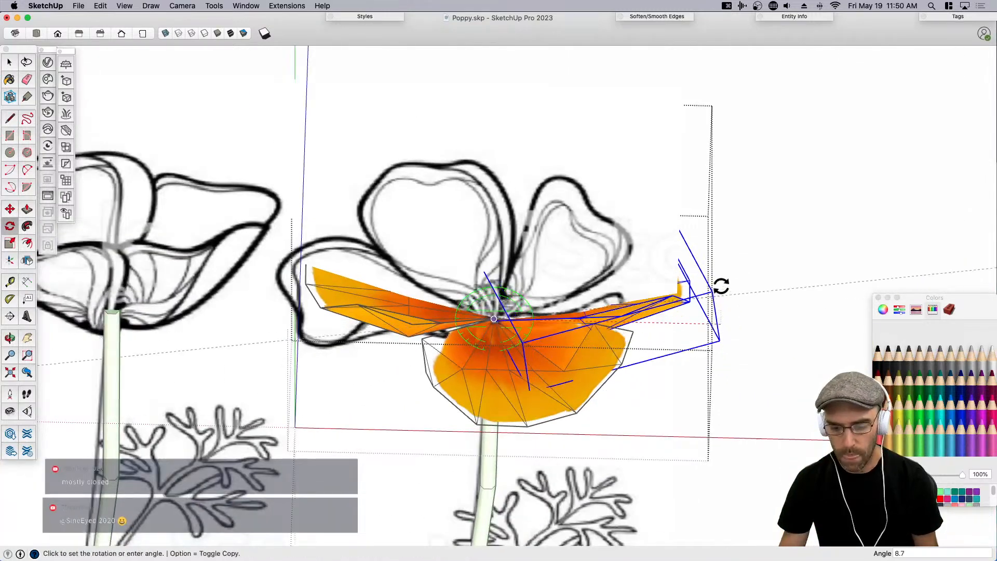
click(703, 237)
key(space)
Start rotating the next still-flat petal of the same flower.
middle_drag(661, 383, 441, 259)
key(q)
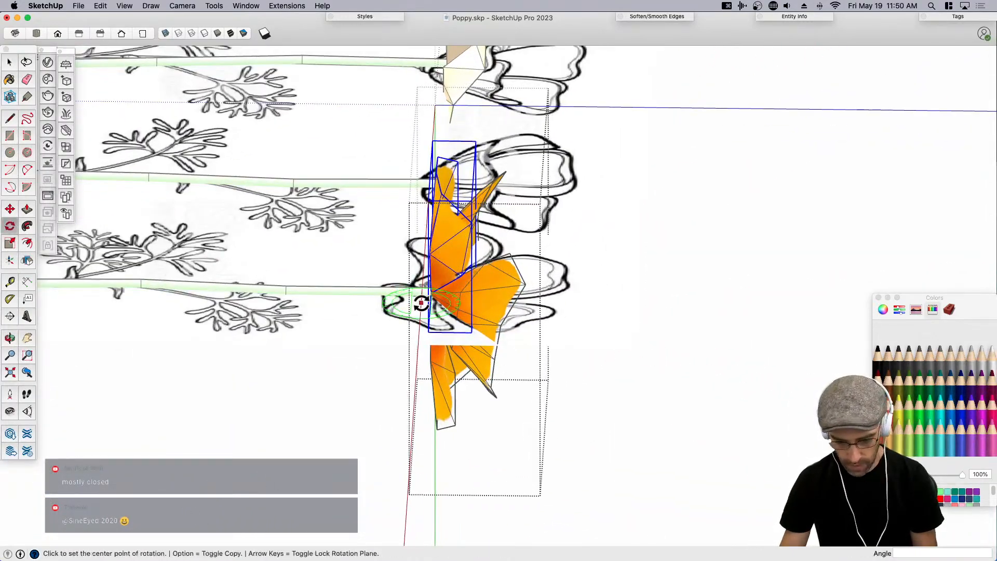
Rotate the rightmost poppy's petal above the reference drawing around its base so it opens outward over the flower.
middle_drag(408, 305, 506, 271)
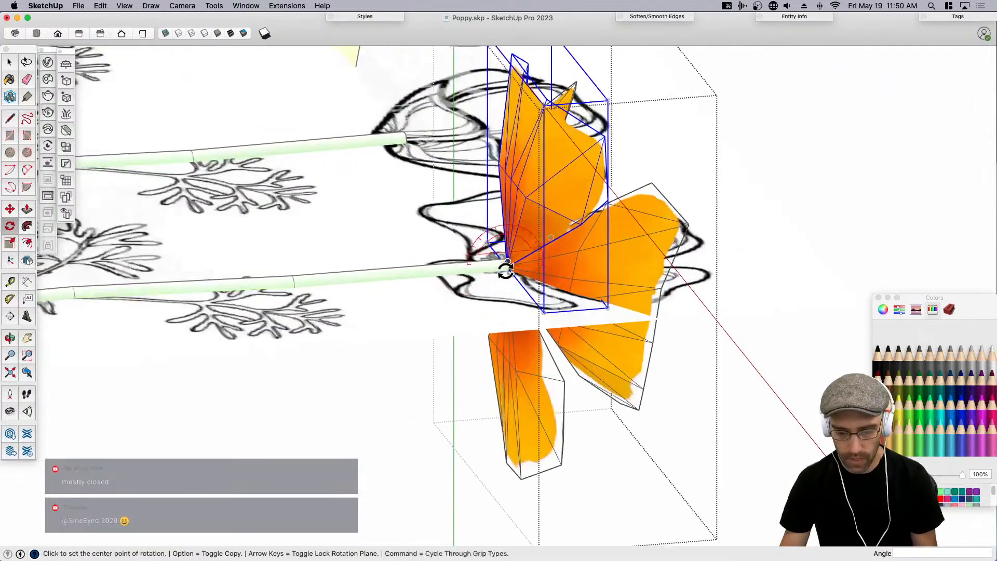
click(505, 271)
click(538, 175)
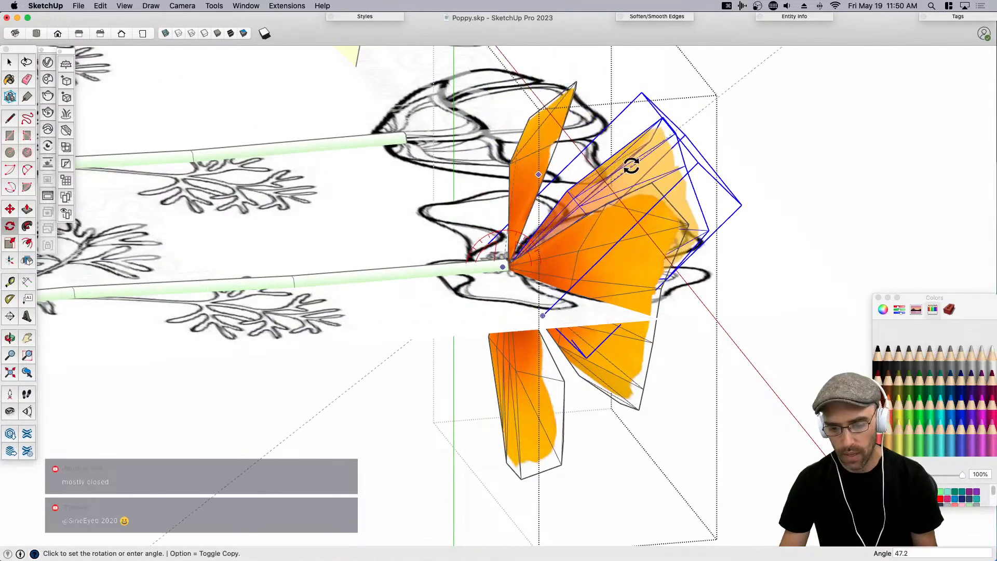
click(617, 143)
Rotate the rightmost poppy's petal below the drawing around the stem tip so it folds in toward the other petals.
scroll(322, 301, down, 3)
middle_drag(342, 342, 483, 354)
key(space)
click(410, 341)
key(q)
key(space)
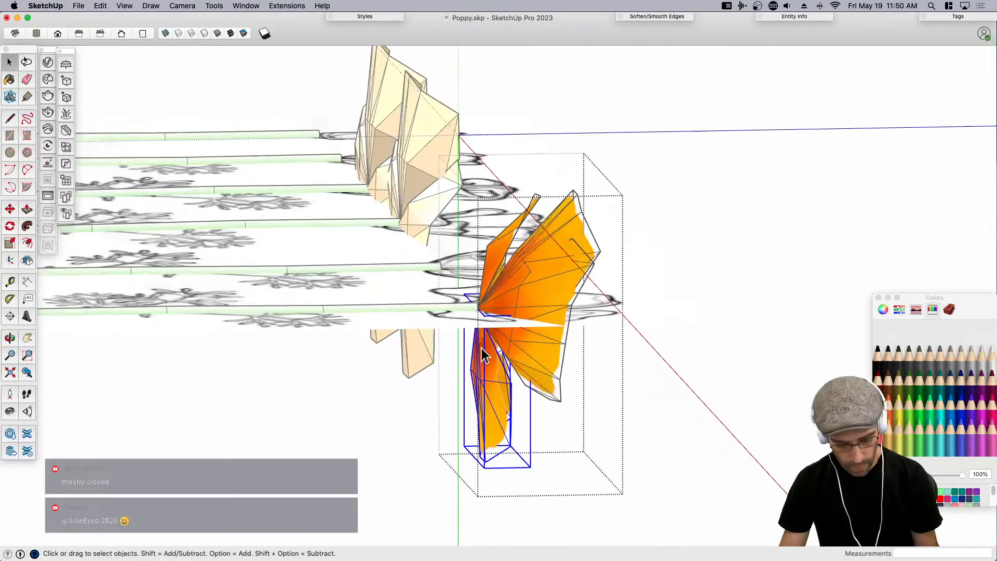
key(q)
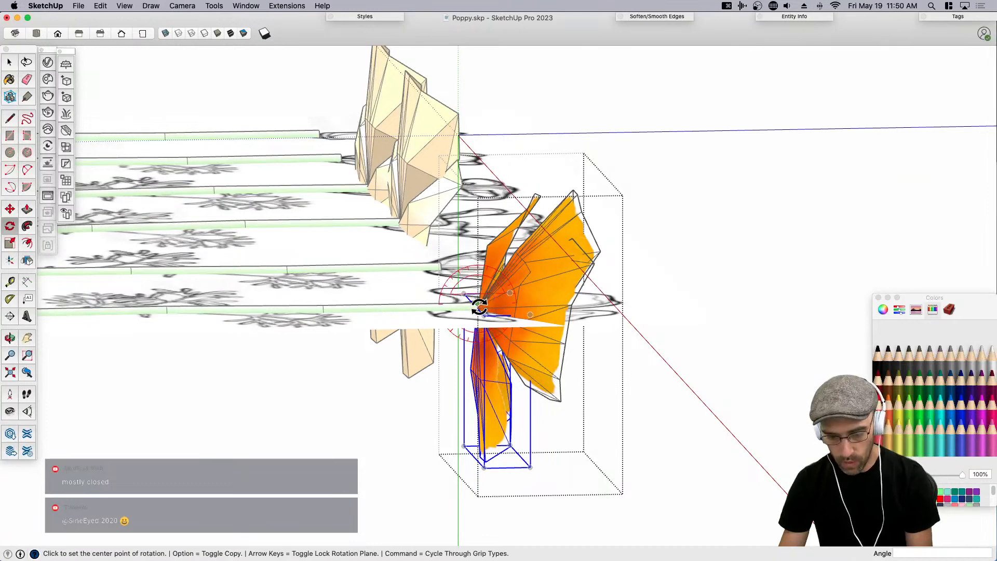
click(479, 307)
click(484, 430)
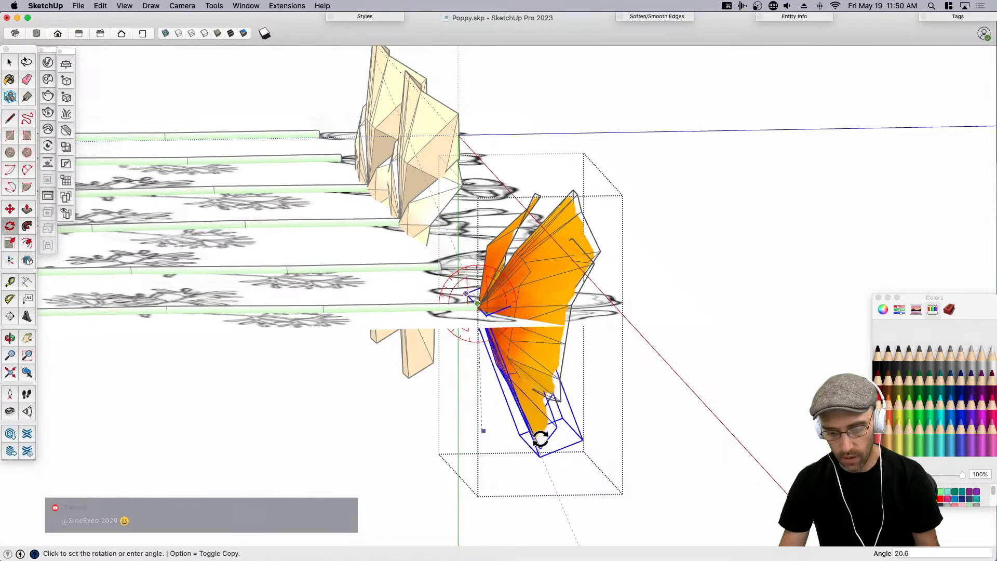
click(552, 444)
key(space)
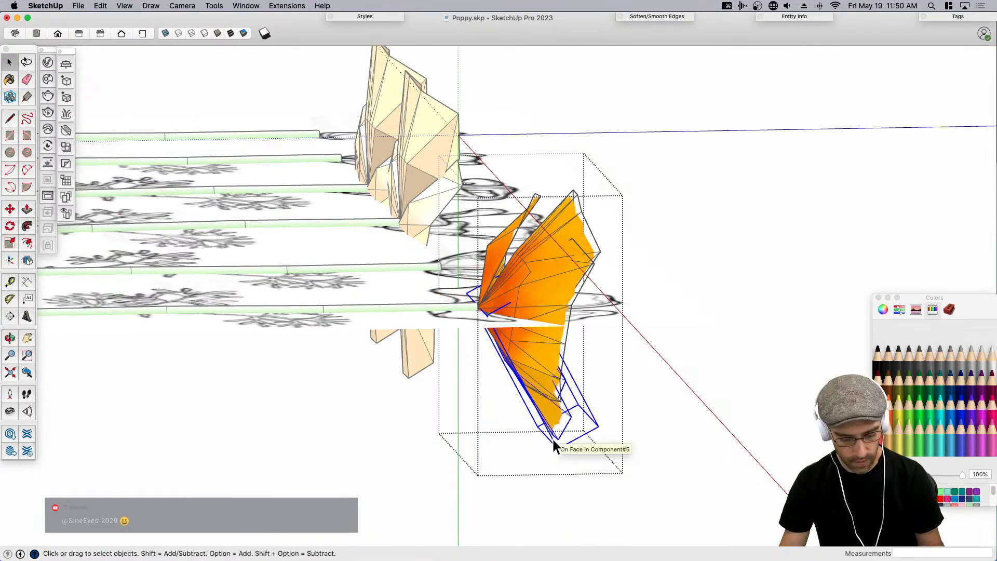
Examine the rightmost poppy's reshaped petals against the reference drawing in a straight-on view.
key(super+3)
scroll(596, 395, down, 10)
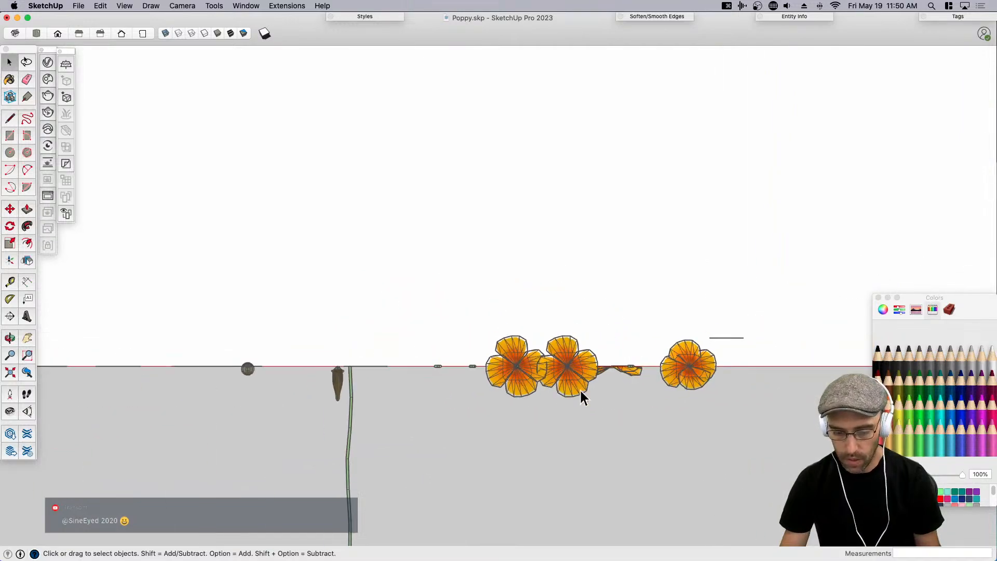
scroll(558, 431, down, 5)
scroll(661, 251, up, 10)
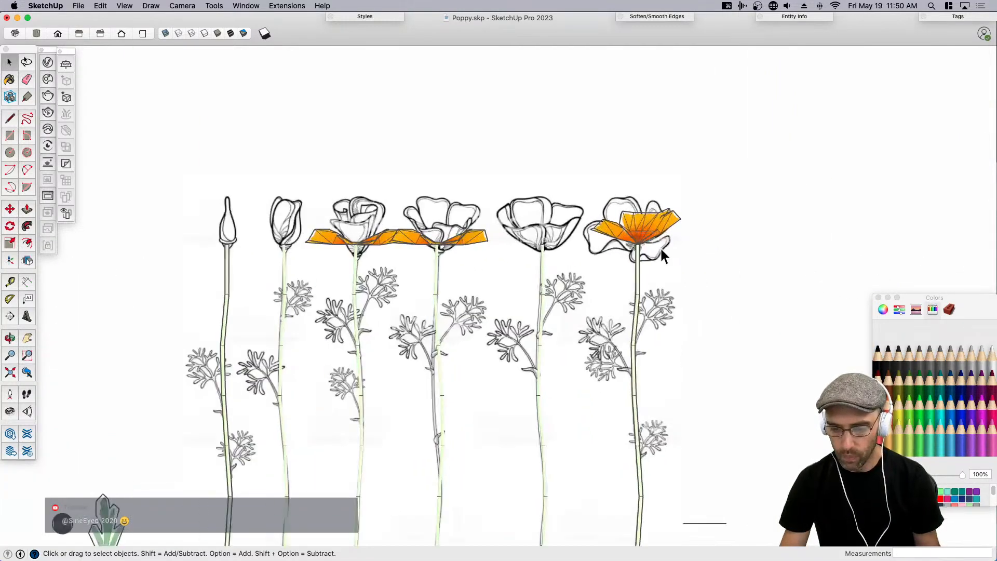
click(641, 228)
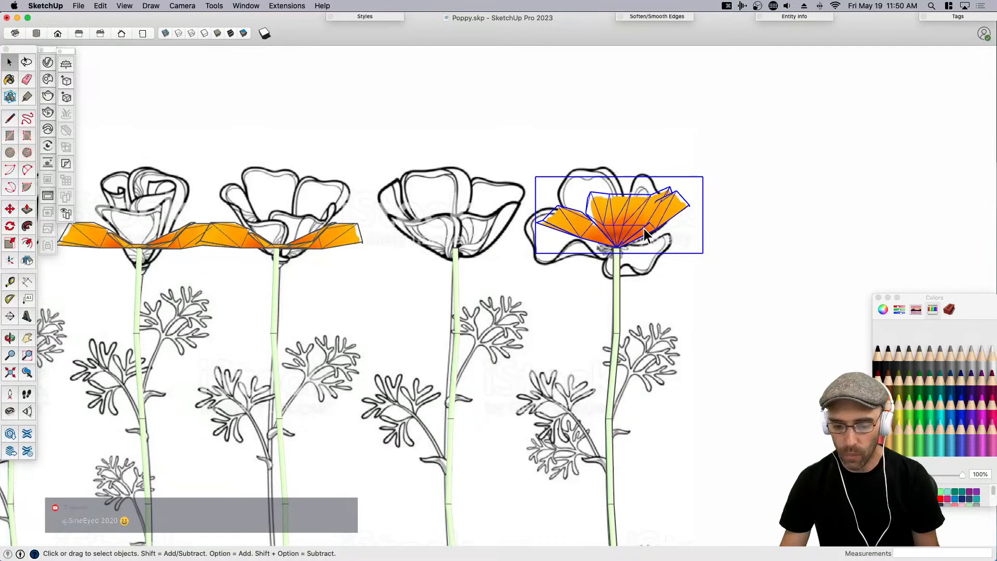
scroll(675, 210, up, 3)
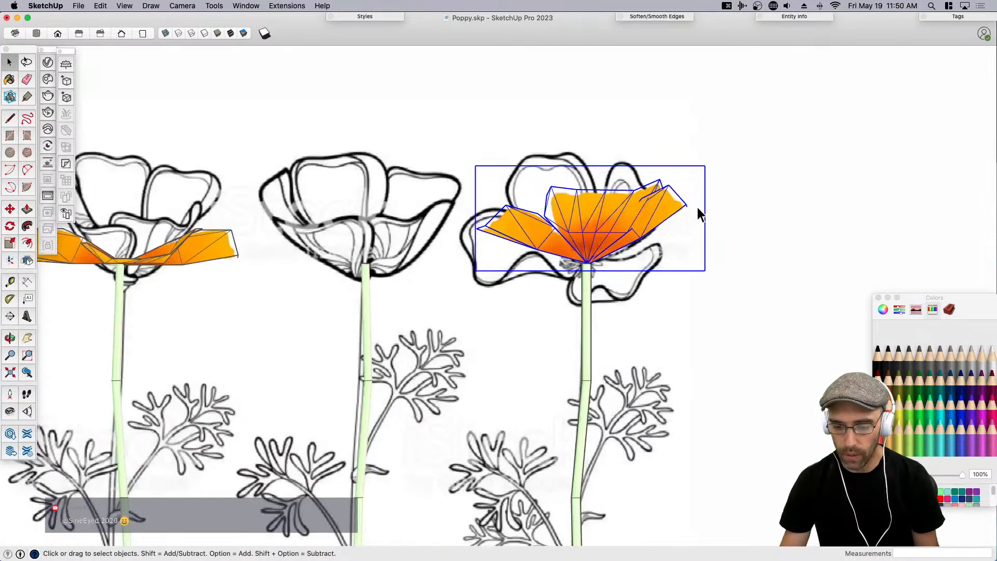
double_click(675, 209)
click(777, 255)
scroll(777, 254, down, 6)
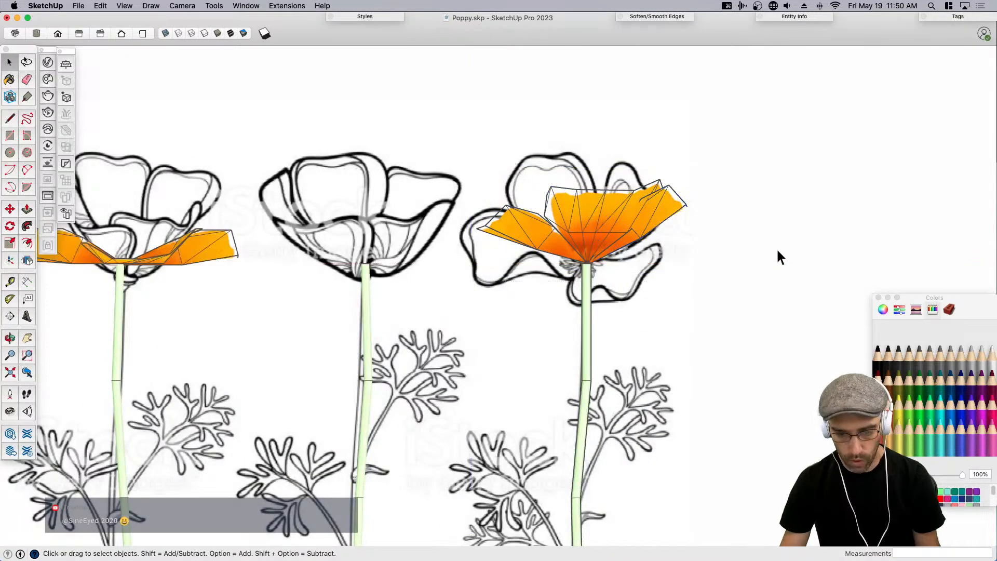
Open the fourth poppy for editing and rotate its right petal up around the stem tip to follow the sketched flower.
click(631, 278)
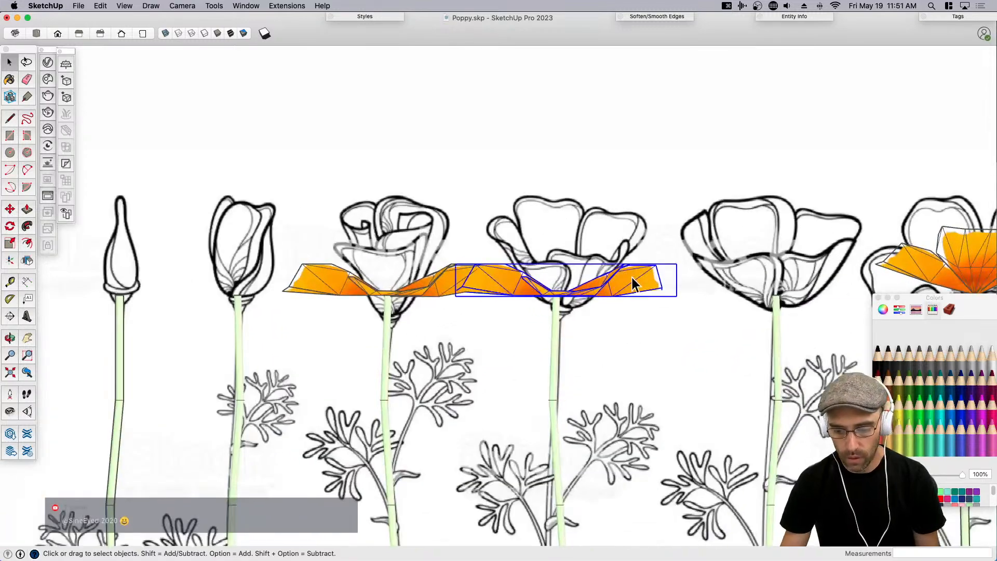
double_click(632, 277)
click(645, 286)
scroll(623, 280, up, 3)
scroll(566, 309, up, 2)
key(q)
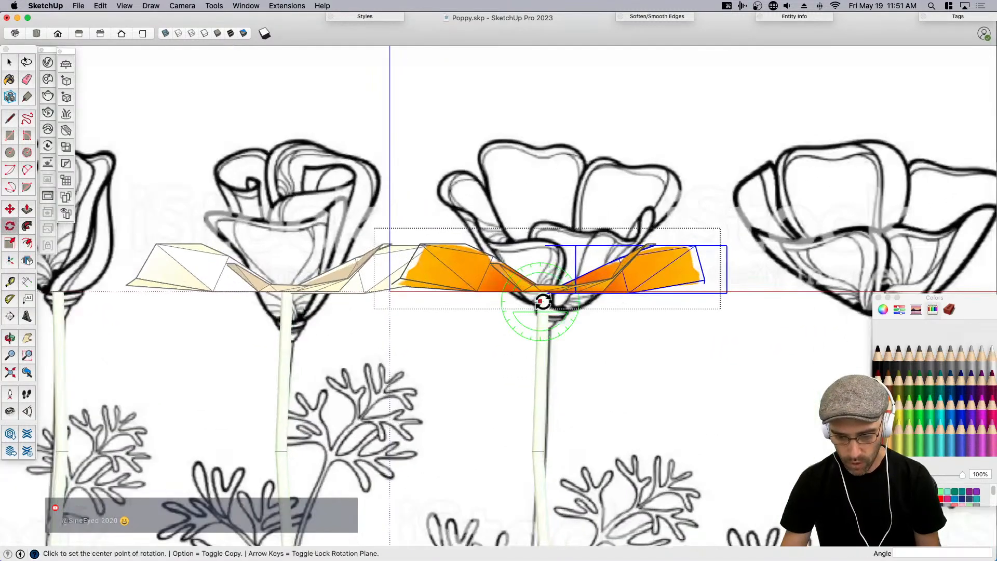
scroll(540, 306, up, 1)
middle_drag(534, 311, 541, 271)
scroll(551, 292, up, 2)
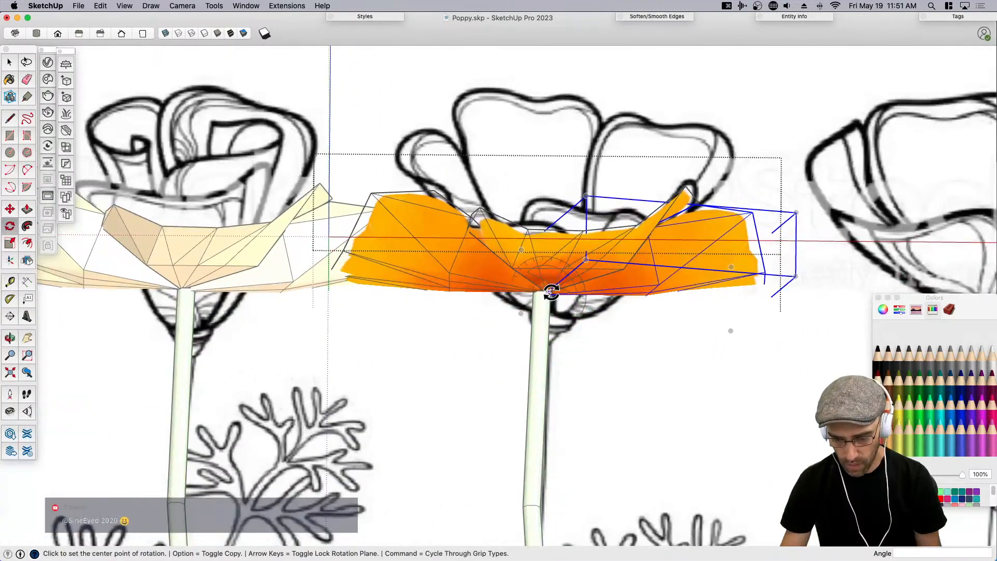
click(550, 292)
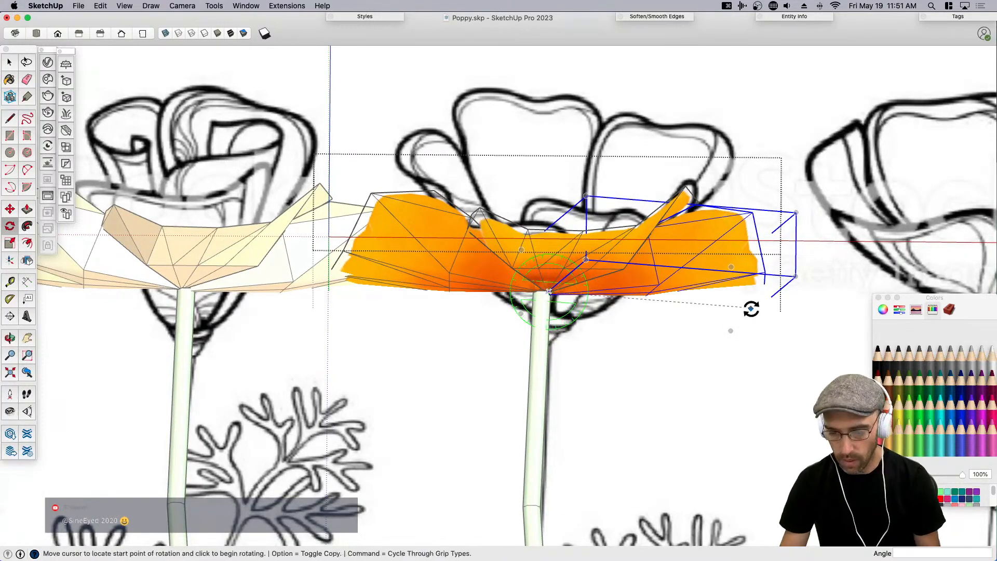
click(753, 309)
click(756, 164)
key(space)
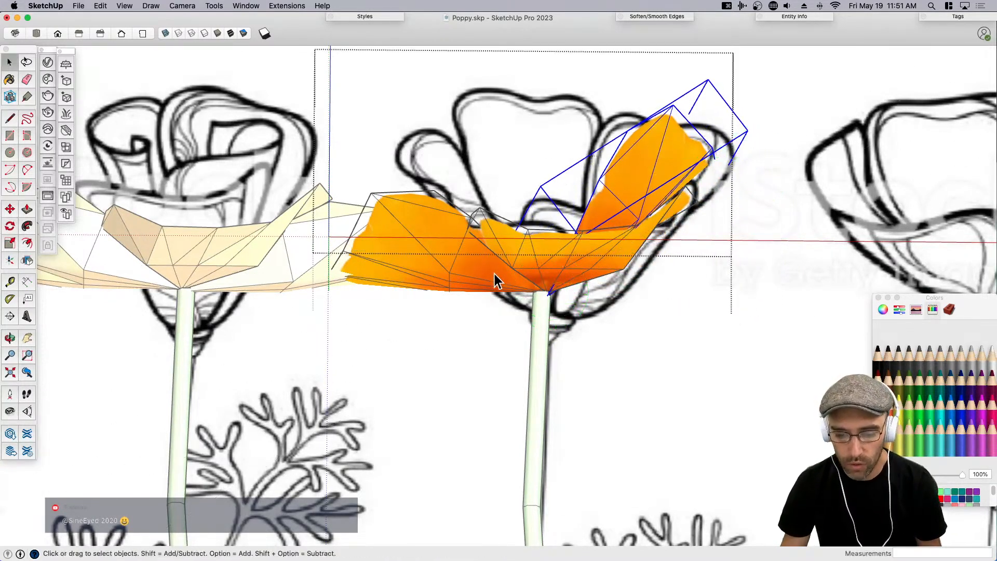
Rotate the fourth poppy's left petal up around the stem tip to mirror the raised right petal.
click(482, 278)
key(q)
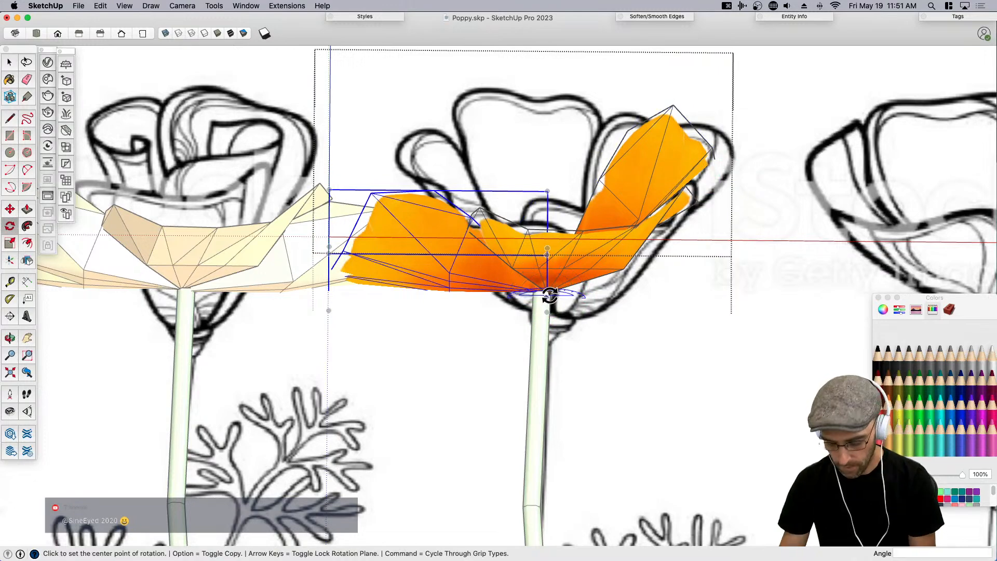
click(548, 296)
click(421, 297)
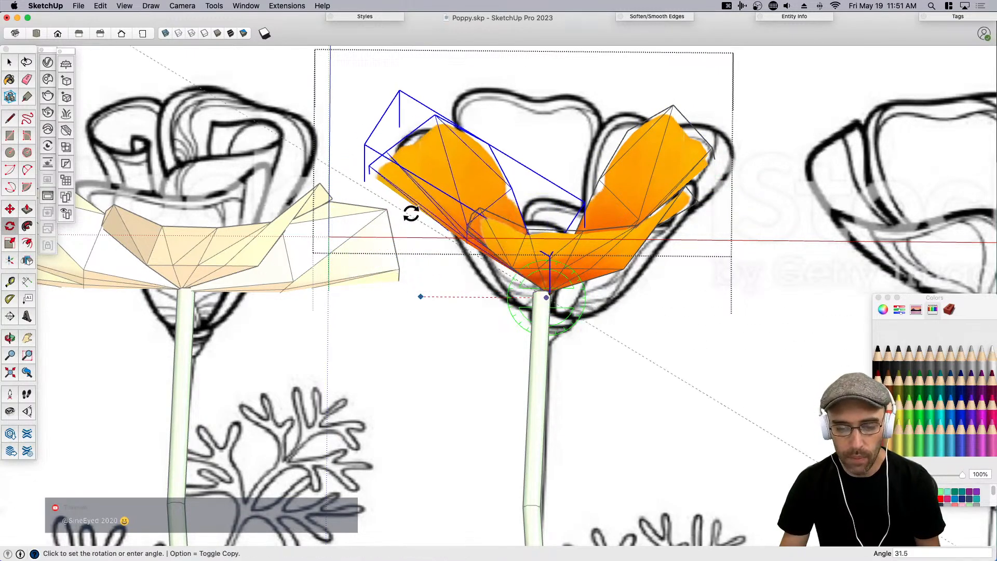
click(417, 196)
Rotate the fourth poppy's front petal inward around the stem tip by about 38 degrees and finish editing the flower.
key(space)
scroll(467, 261, down, 3)
middle_drag(540, 264, 525, 311)
key(q)
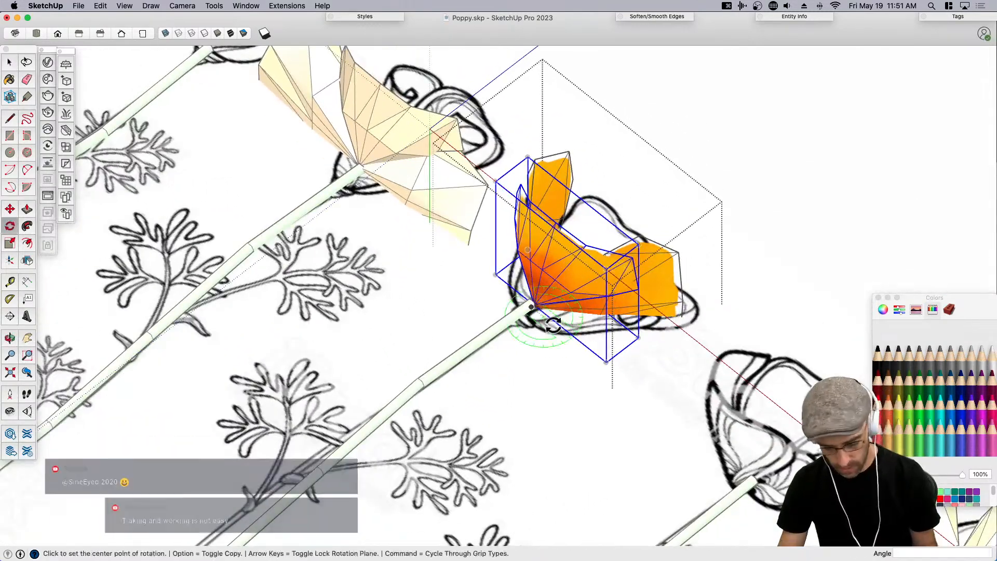
click(532, 306)
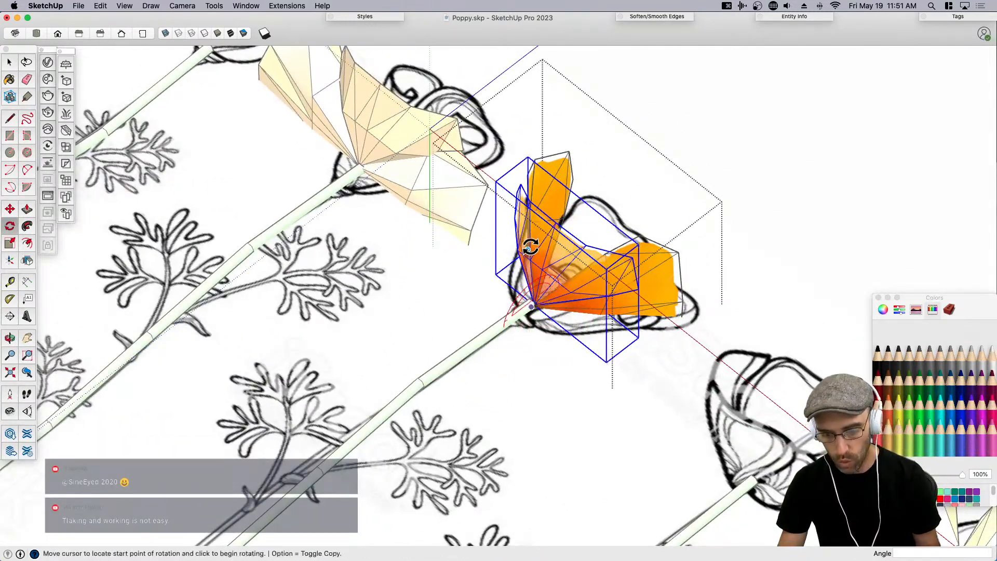
click(535, 249)
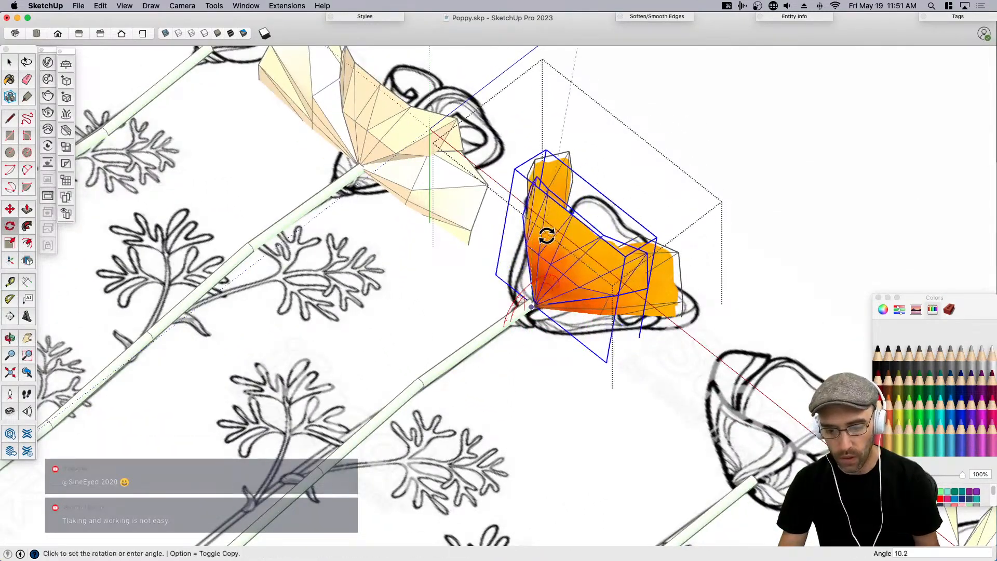
click(584, 202)
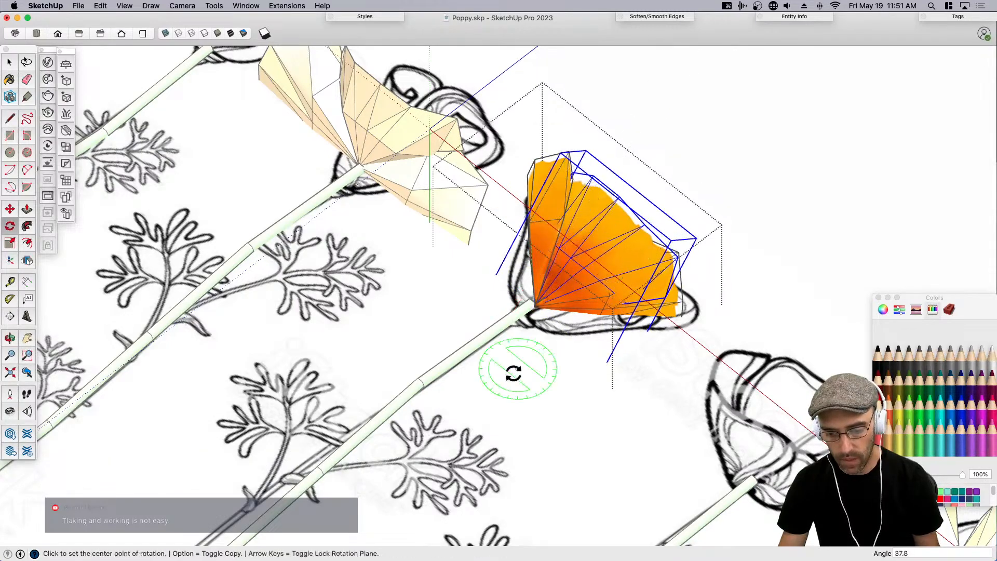
middle_drag(525, 345, 579, 494)
scroll(680, 509, down, 5)
middle_drag(609, 326, 570, 319)
key(space)
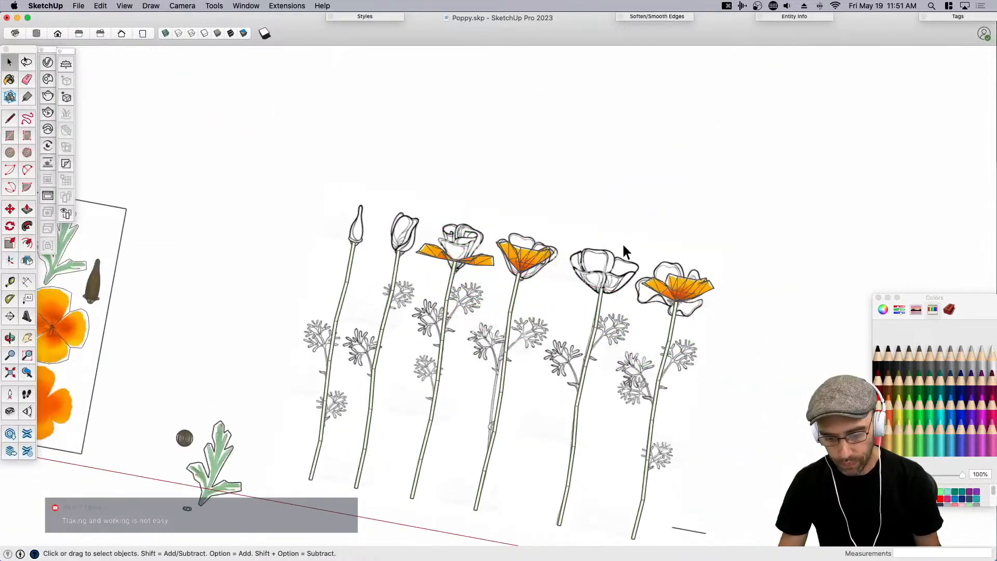
Turn on X-ray display and rotate the row of poppies with its reference drawing 90 degrees to stand it upright.
click(167, 33)
middle_drag(554, 219, 522, 296)
middle_drag(646, 300, 506, 291)
middle_drag(337, 273, 394, 337)
drag(556, 275, 541, 273)
key(q)
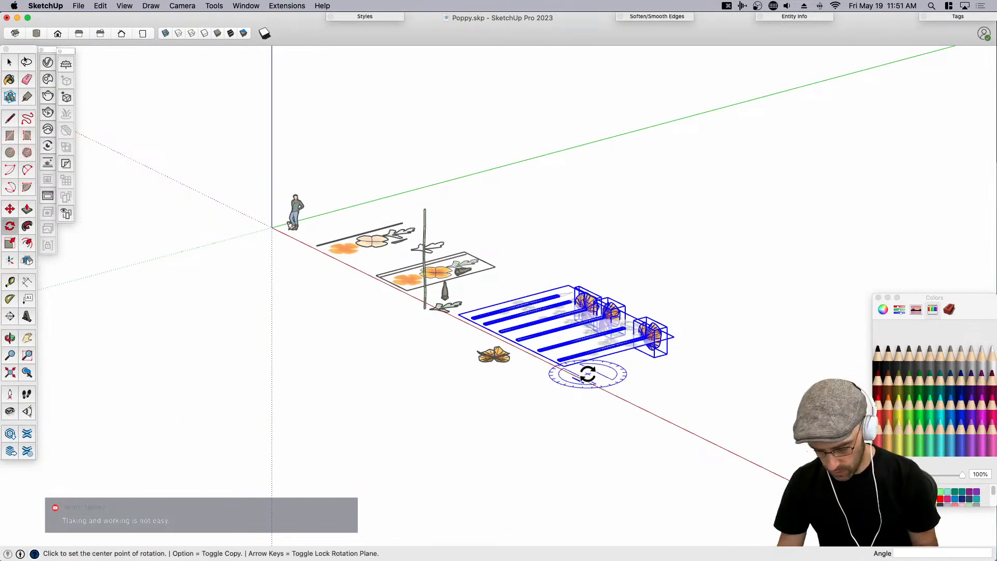
click(564, 366)
click(556, 357)
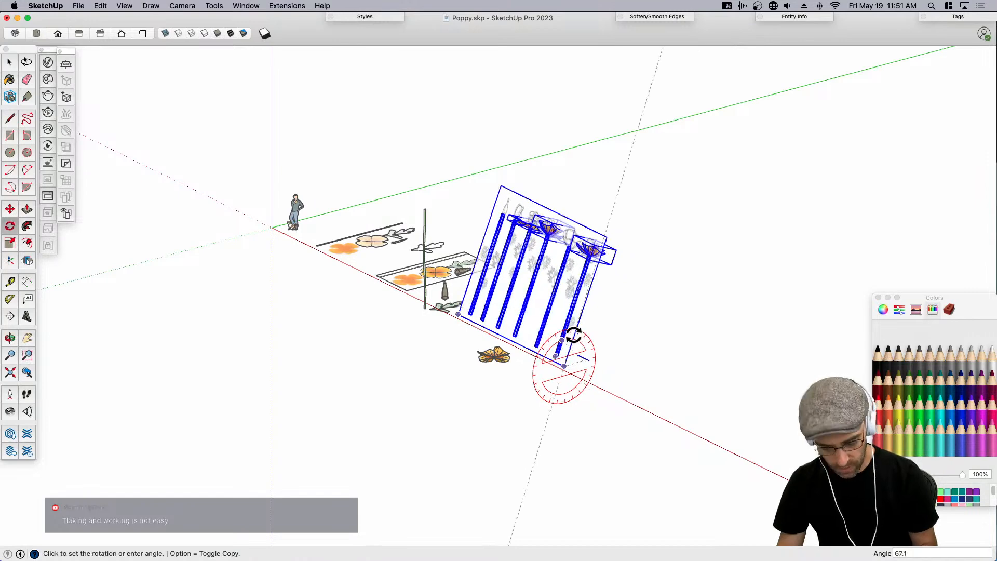
text(90)
key(Return)
Open the fourth poppy and rotate its back petal up around its base to cup the flower behind the drawing.
middle_drag(573, 335, 367, 216)
key(space)
click(367, 216)
scroll(416, 208, up, 3)
click(447, 183)
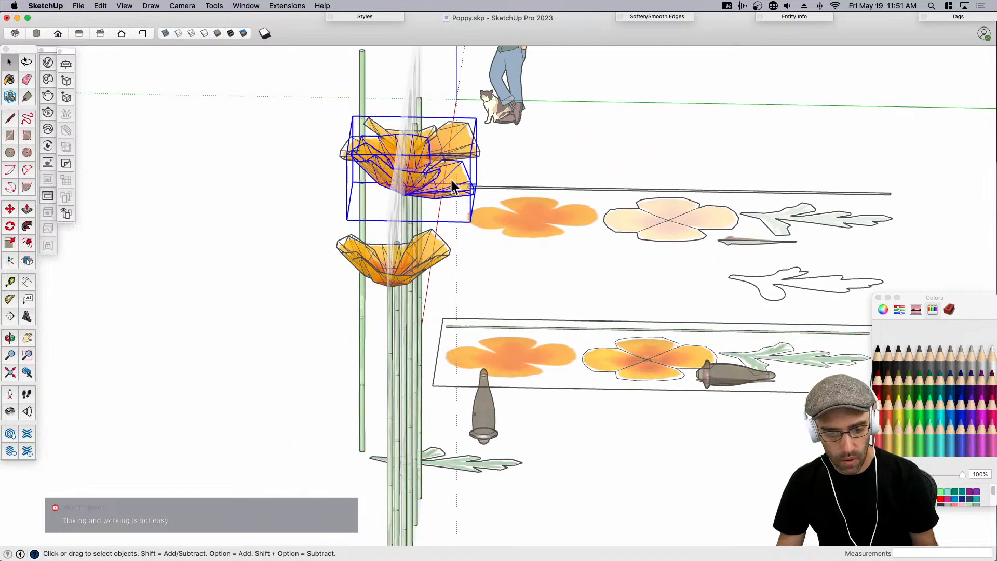
middle_drag(451, 179, 444, 282)
double_click(444, 403)
click(445, 395)
key(q)
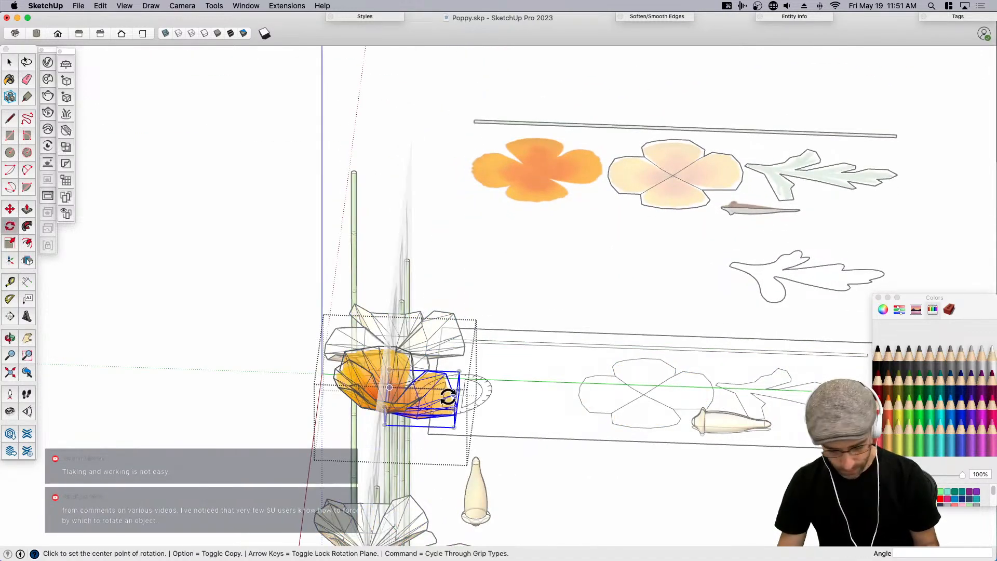
middle_drag(422, 395, 411, 120)
scroll(389, 468, up, 3)
scroll(390, 468, up, 3)
click(363, 129)
click(410, 121)
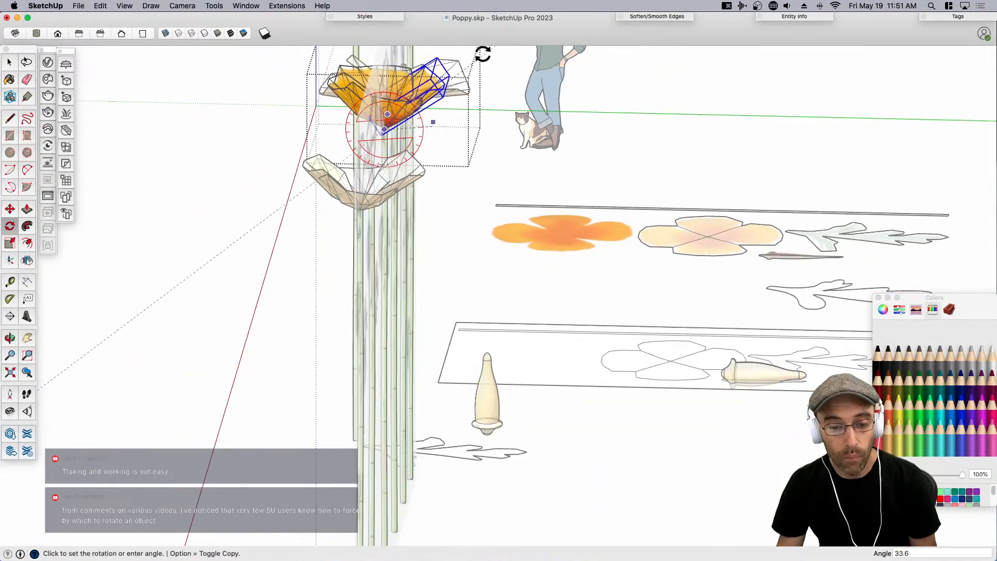
scroll(440, 54, up, 2)
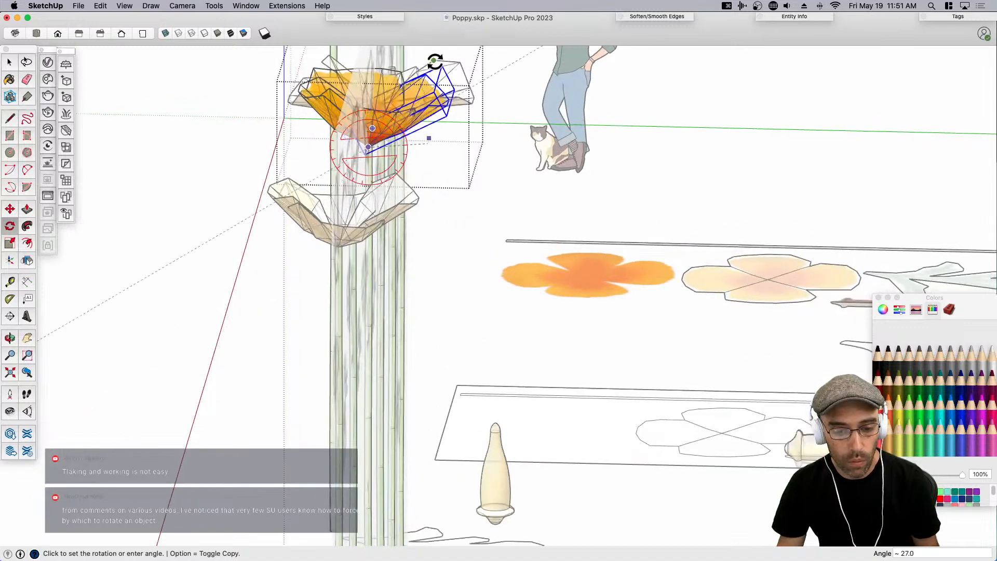
scroll(432, 60, up, 2)
scroll(404, 73, up, 2)
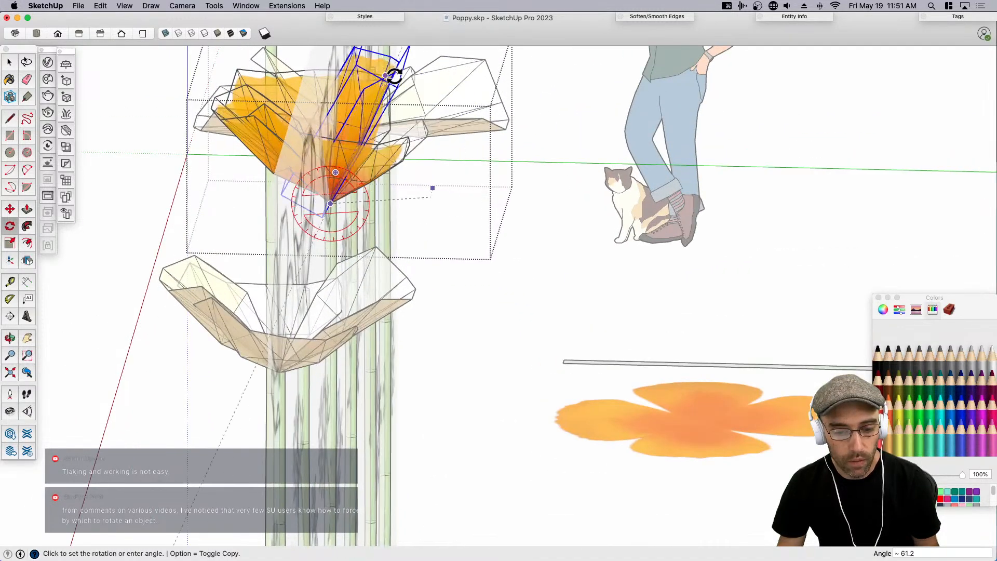
click(429, 92)
Rotate the rightmost poppy's back petal slightly outward around the stem tip.
key(space)
scroll(444, 225, down, 3)
middle_drag(443, 225, 569, 234)
middle_drag(590, 144, 535, 233)
scroll(338, 229, up, 2)
key(q)
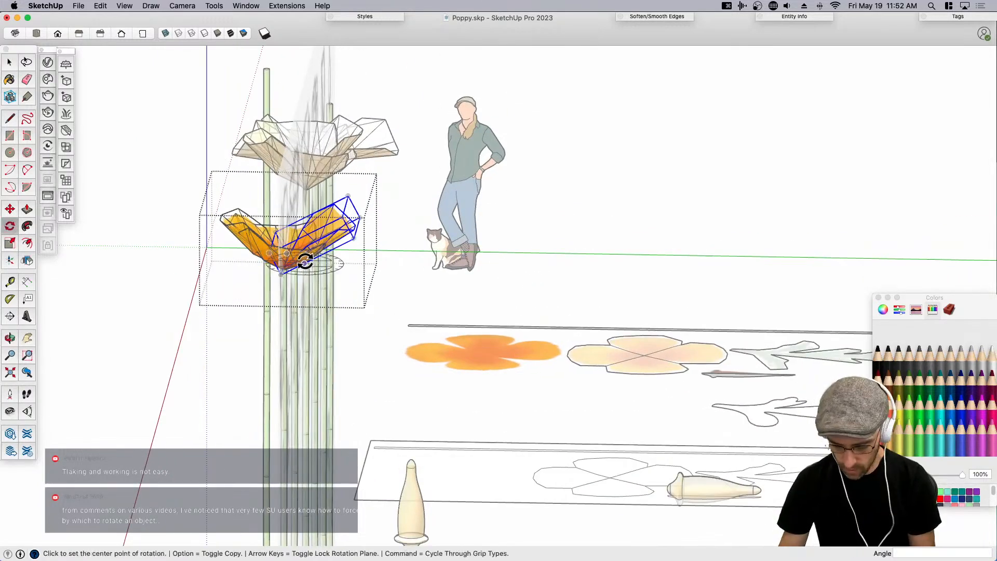
click(281, 274)
click(342, 235)
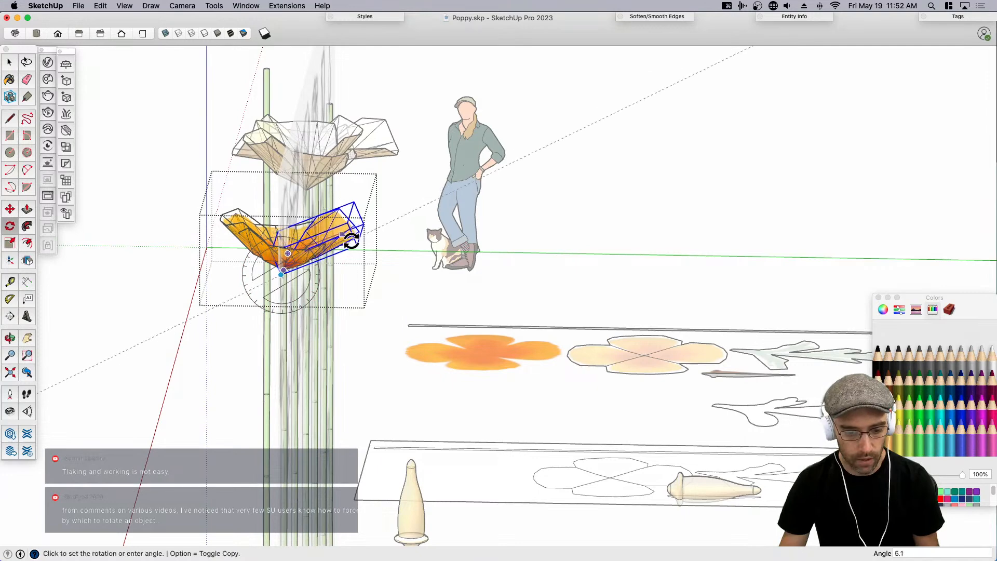
click(359, 253)
Adjust the tilt of the rightmost poppy's front petal by rotating it around the stem tip.
scroll(262, 241, up, 2)
key(space)
click(228, 212)
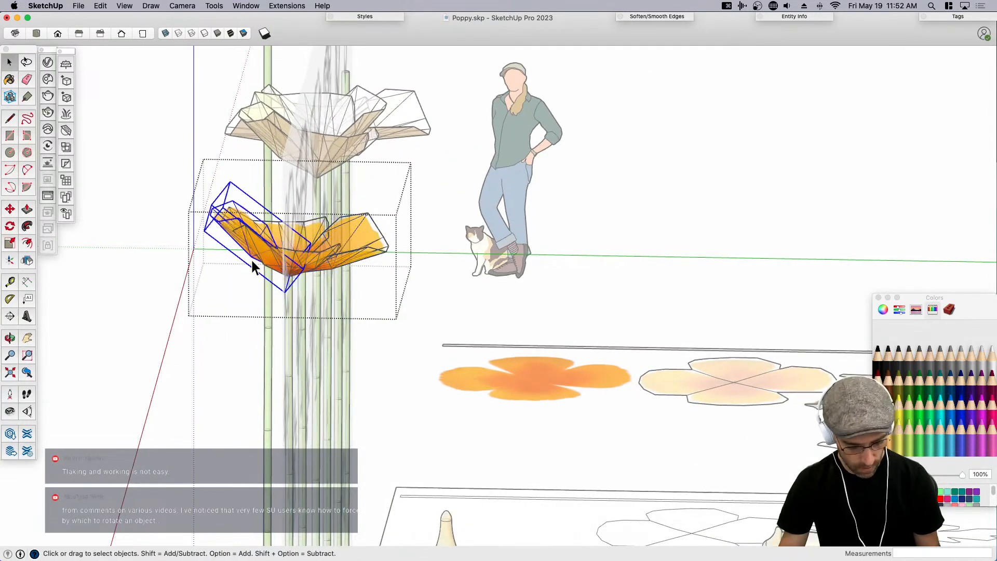
key(q)
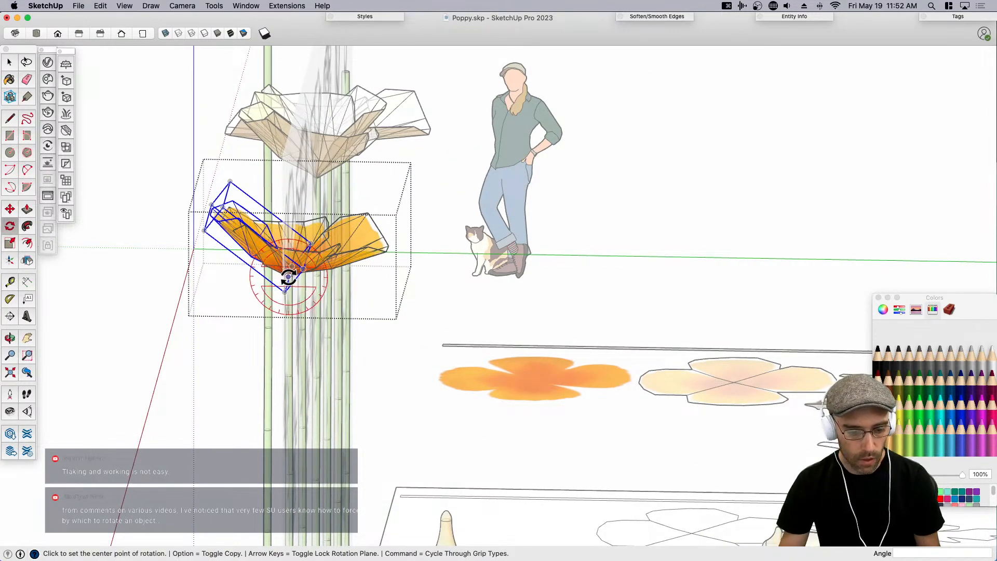
click(289, 277)
click(258, 257)
click(237, 235)
key(space)
Leave the poppy being edited and switch the camera to perspective projection.
scroll(281, 281, down, 3)
click(475, 246)
middle_drag(279, 266, 585, 331)
key(shift+l)
drag(534, 307, 614, 322)
click(183, 6)
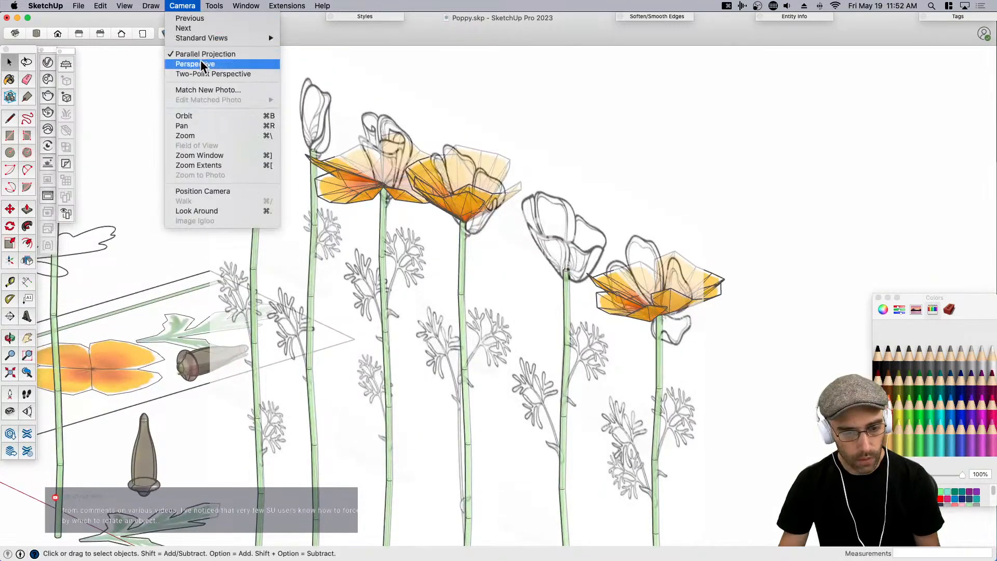
click(210, 61)
middle_drag(507, 241, 352, 260)
scroll(494, 285, up, 4)
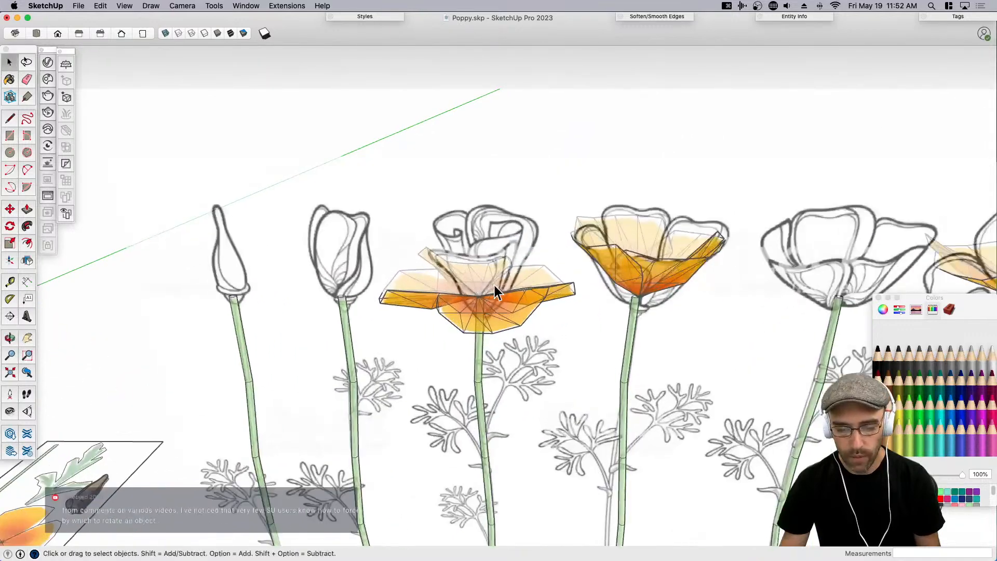
Open the third poppy and rotate its left petal up around its base to match the drawing.
scroll(519, 294, up, 2)
click(555, 293)
double_click(558, 291)
click(557, 290)
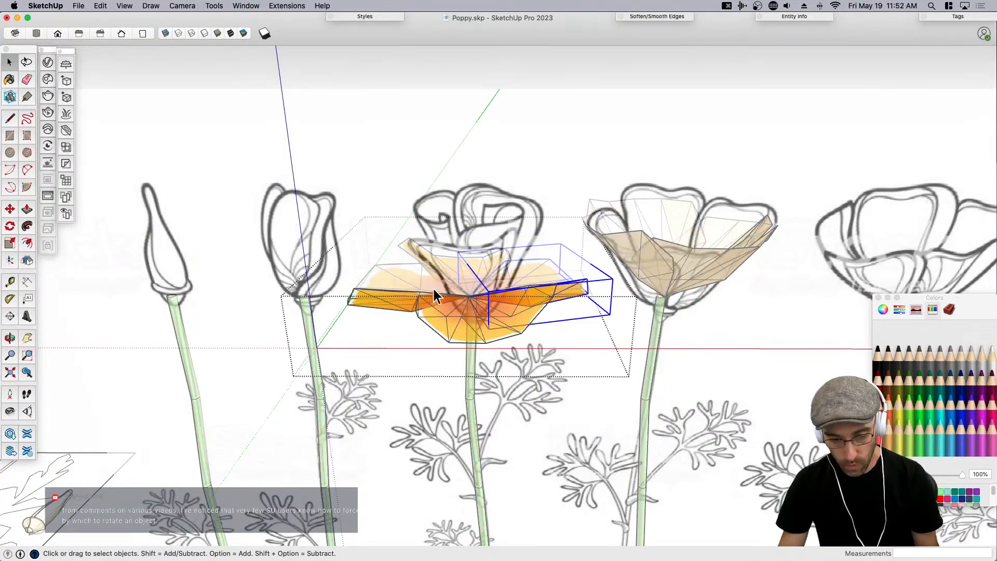
click(404, 285)
key(q)
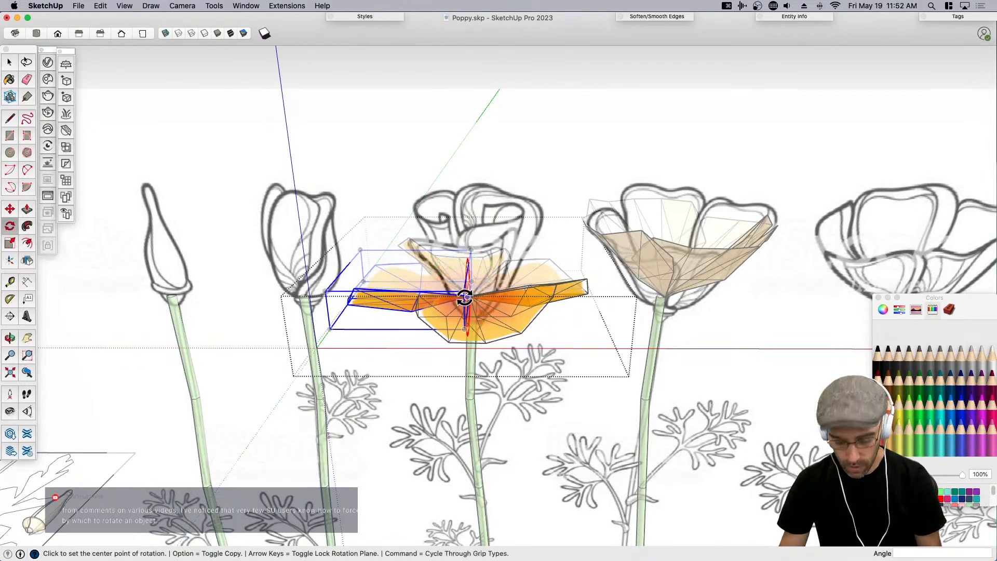
middle_drag(471, 299, 476, 324)
click(469, 292)
click(403, 276)
click(440, 220)
key(space)
Rotate the third poppy's right petal up 60 degrees around its base to match the drawn bloom.
click(497, 334)
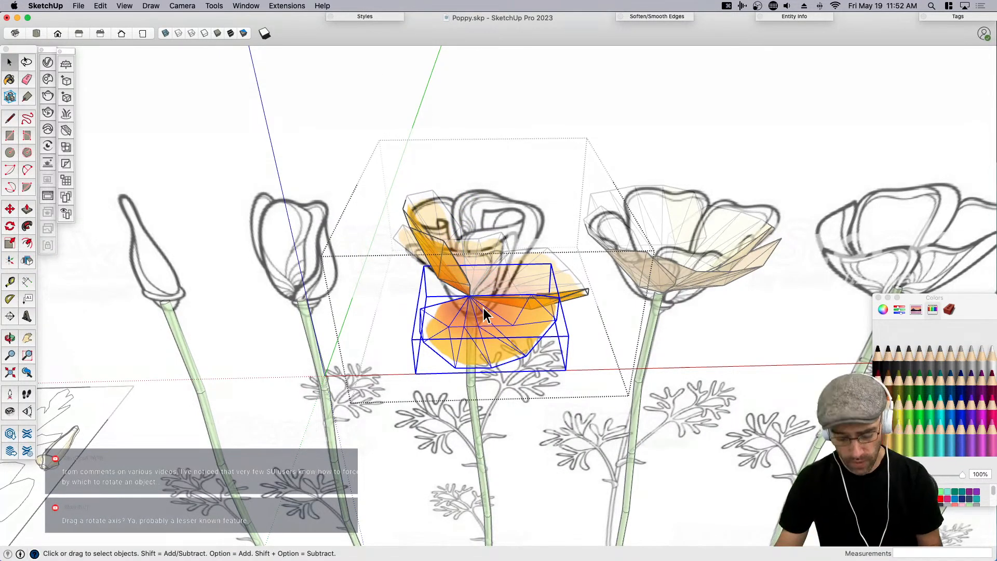
click(525, 302)
key(q)
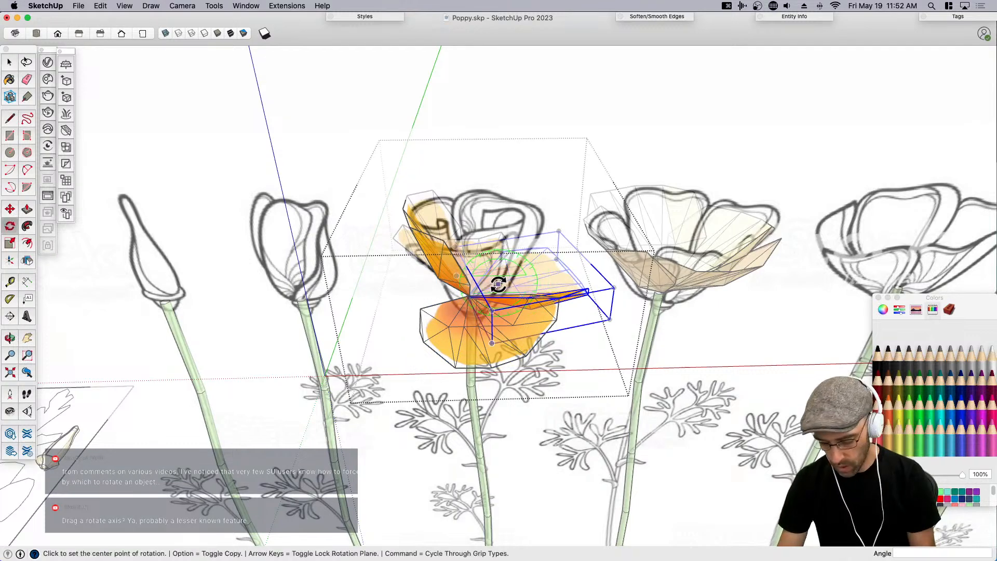
click(476, 295)
click(558, 287)
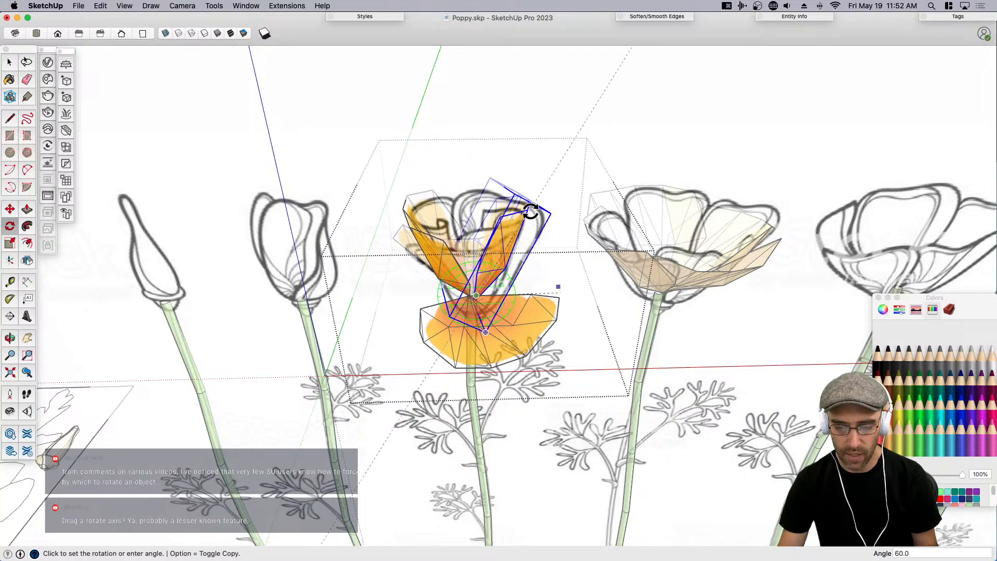
key(space)
Rotate the third poppy's front petal up around its base to cup the flower in front of the drawing.
click(509, 344)
key(q)
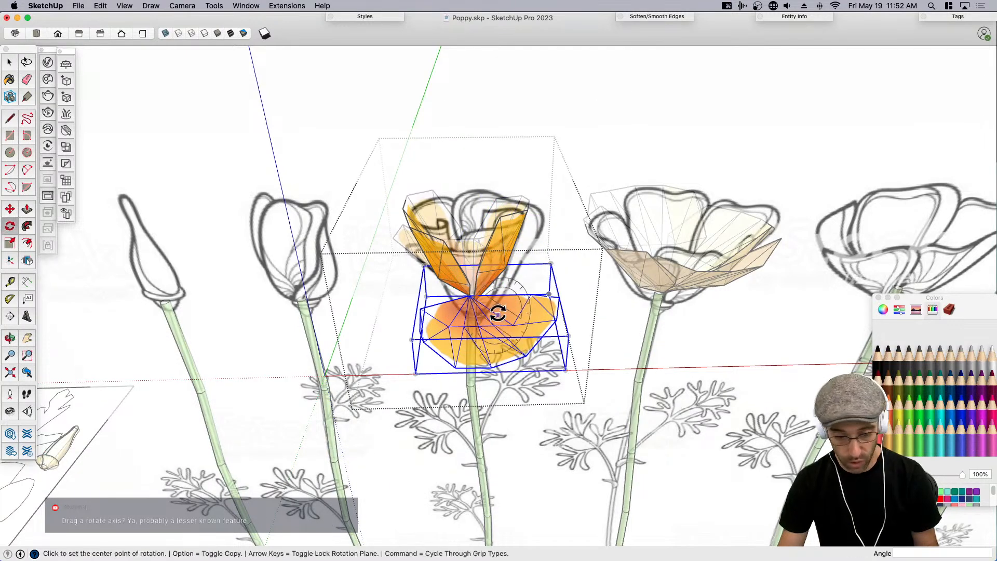
click(468, 296)
click(483, 368)
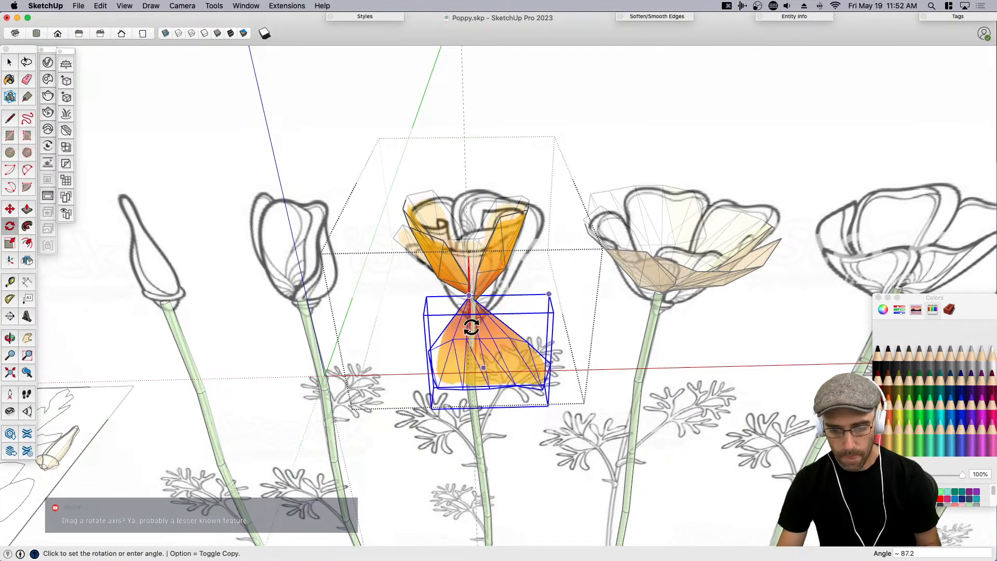
middle_drag(556, 317, 520, 233)
Rotate the third poppy's back petal up 14.1 degrees around its base.
key(space)
scroll(335, 211, up, 5)
click(323, 195)
scroll(332, 187, down, 4)
scroll(343, 179, up, 2)
key(q)
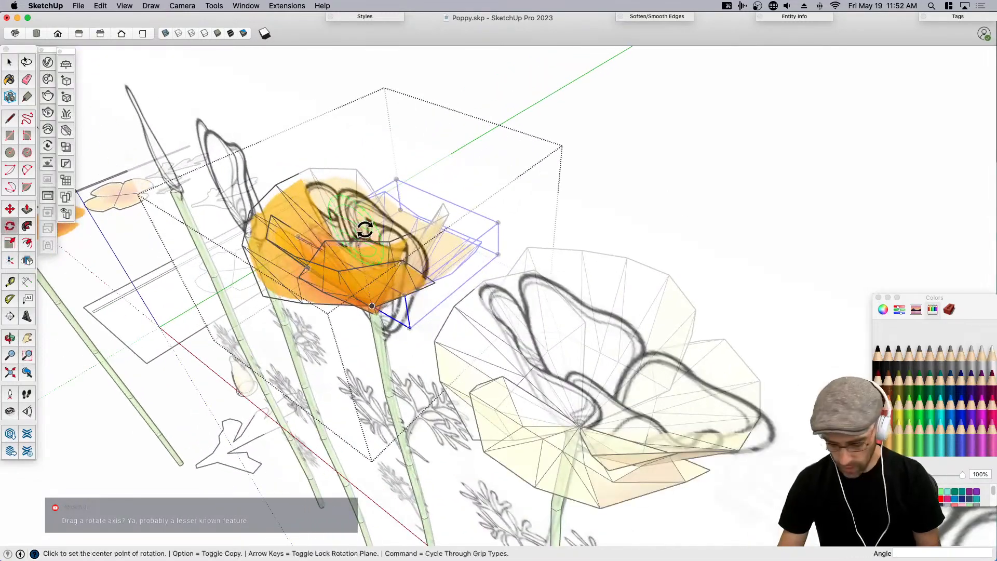
click(372, 306)
click(459, 209)
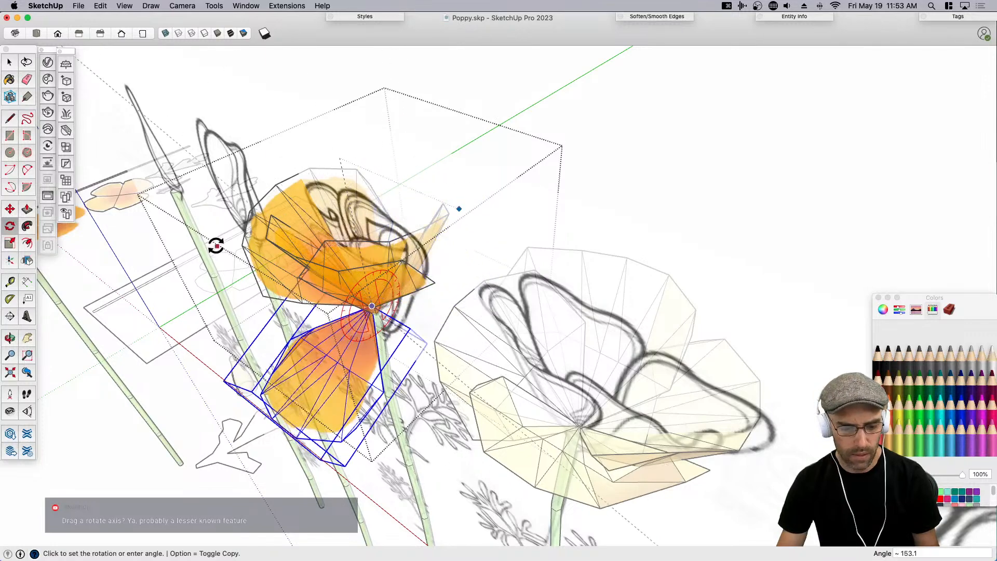
scroll(625, 76, down, 2)
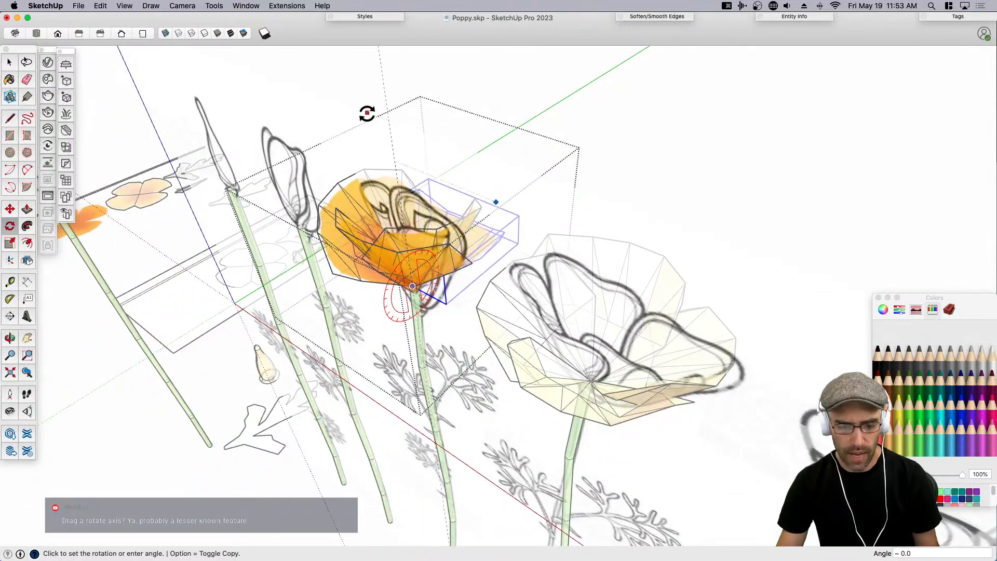
click(340, 131)
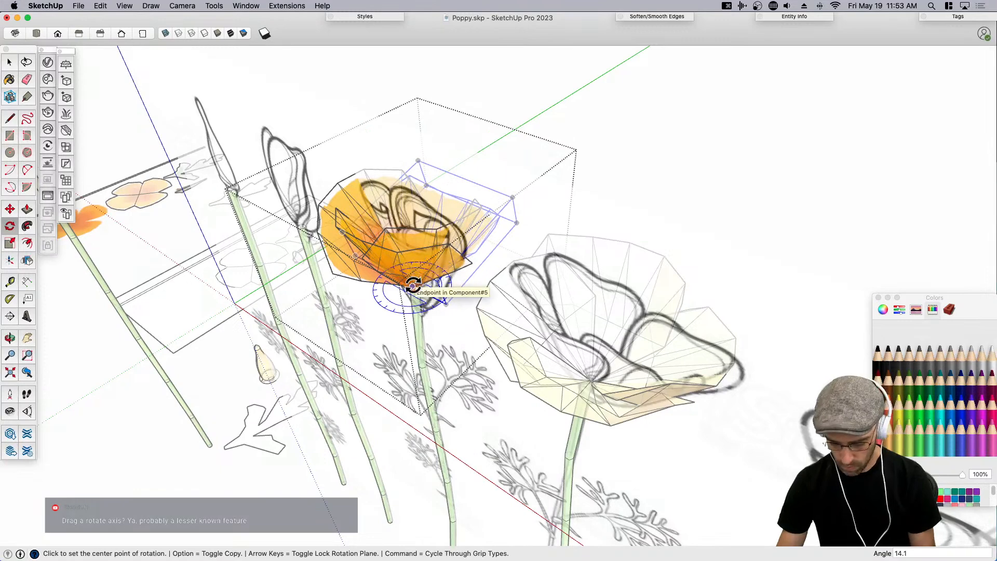
Rotate the back petal up another 16 degrees around its base and bring it further upright with a second rotation.
click(412, 286)
click(509, 178)
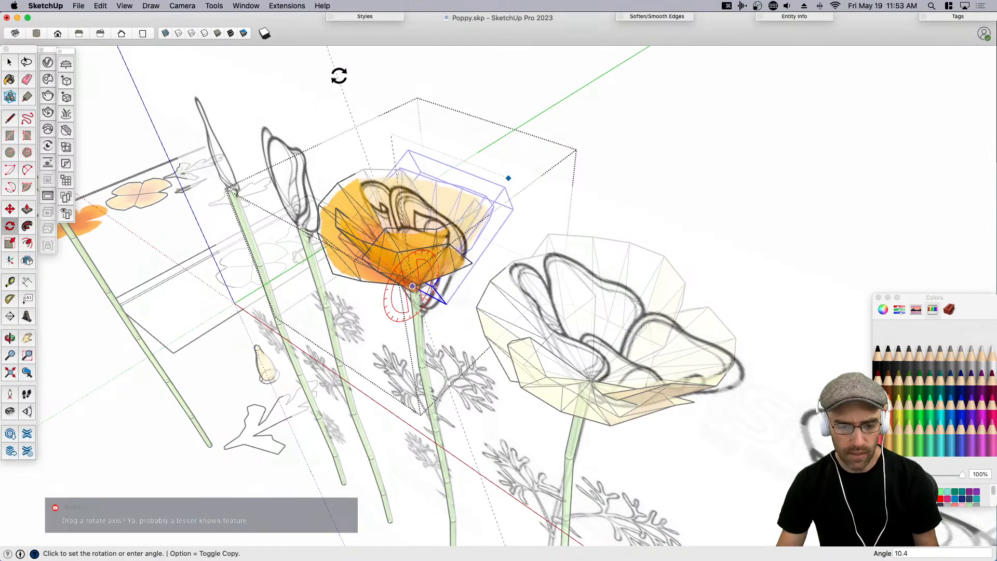
click(311, 88)
scroll(414, 292, up, 3)
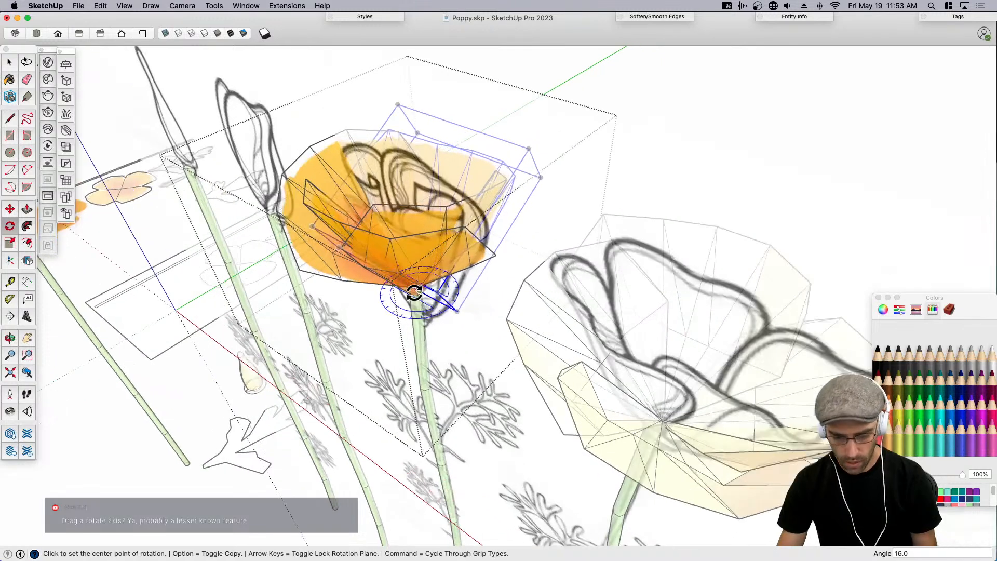
click(419, 291)
click(462, 157)
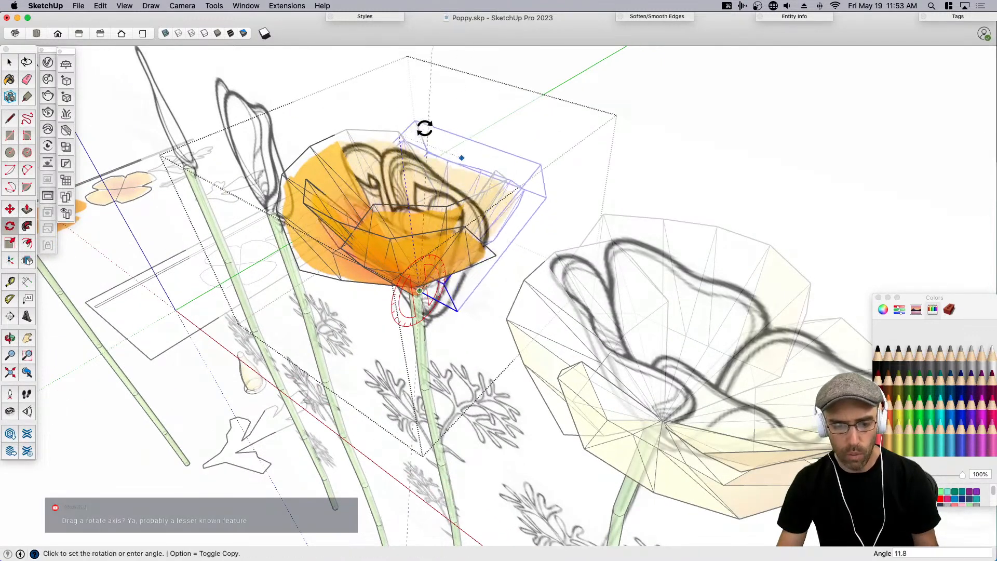
click(311, 115)
Refine the tilt of the third poppy's back petal with one more rotation around its base.
middle_drag(520, 237, 783, 298)
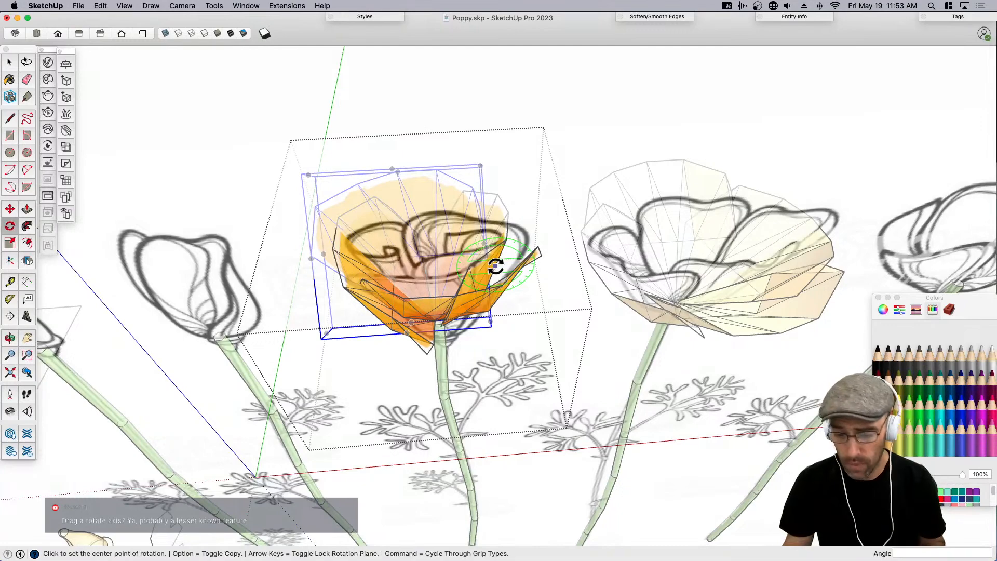
middle_drag(504, 278, 362, 258)
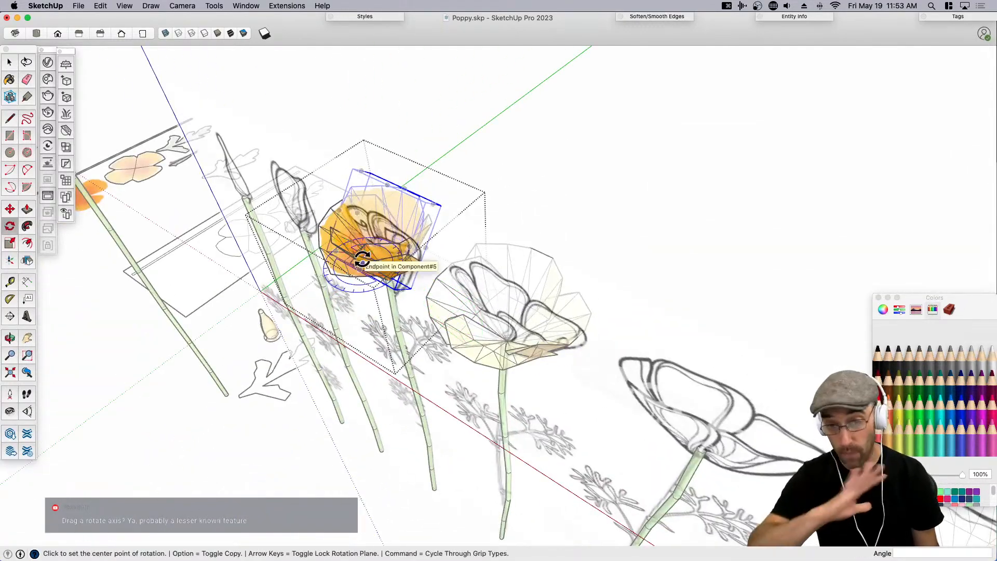
middle_drag(280, 185, 319, 217)
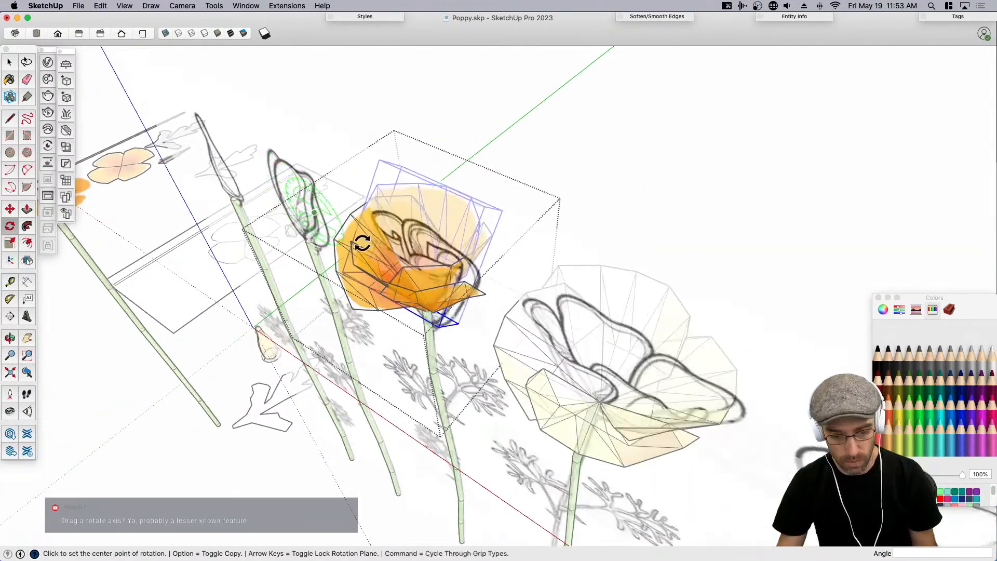
click(425, 303)
middle_drag(507, 204, 353, 288)
click(518, 215)
click(507, 127)
Scale the third poppy's back petal to 0.75 of its width along the red axis.
key(space)
scroll(454, 272, up, 4)
key(s)
click(459, 258)
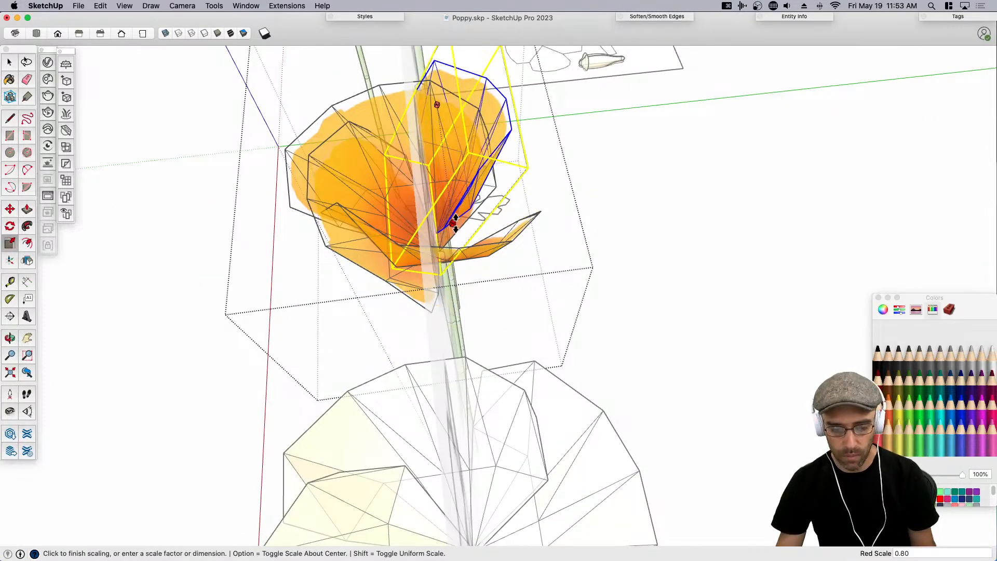
click(455, 223)
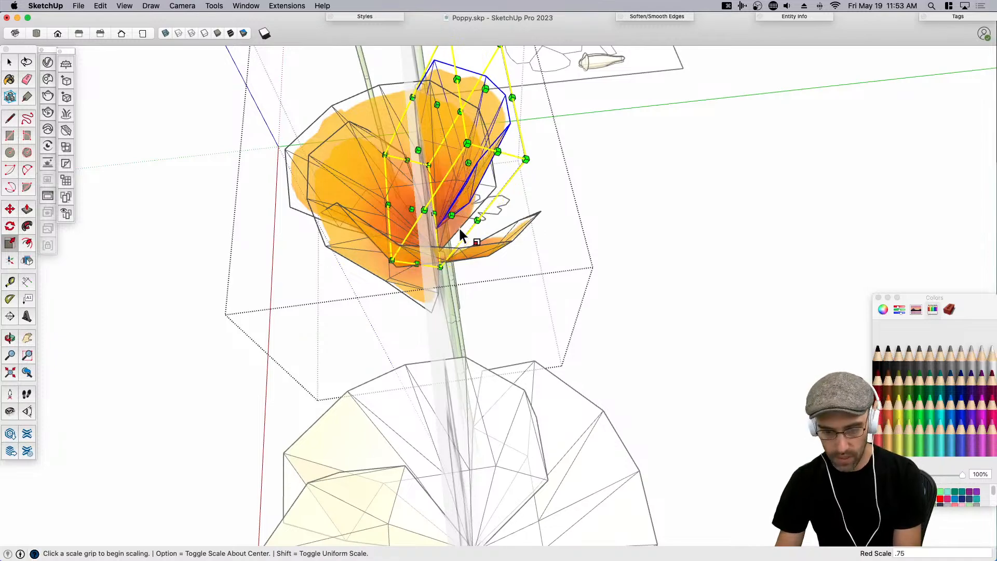
key(space)
Select the third poppy's right petal and turn off the X-ray display.
click(383, 261)
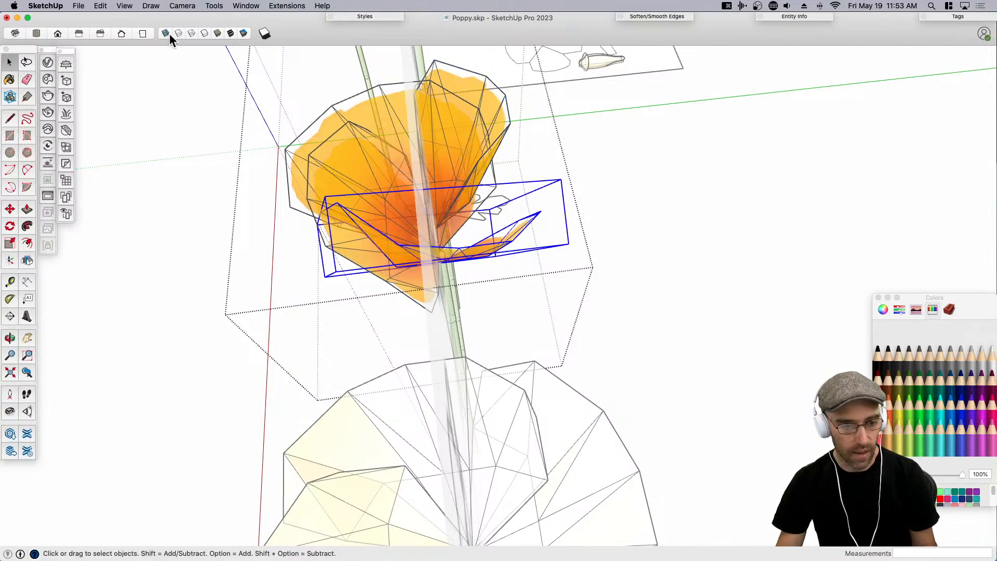
middle_drag(407, 239, 468, 291)
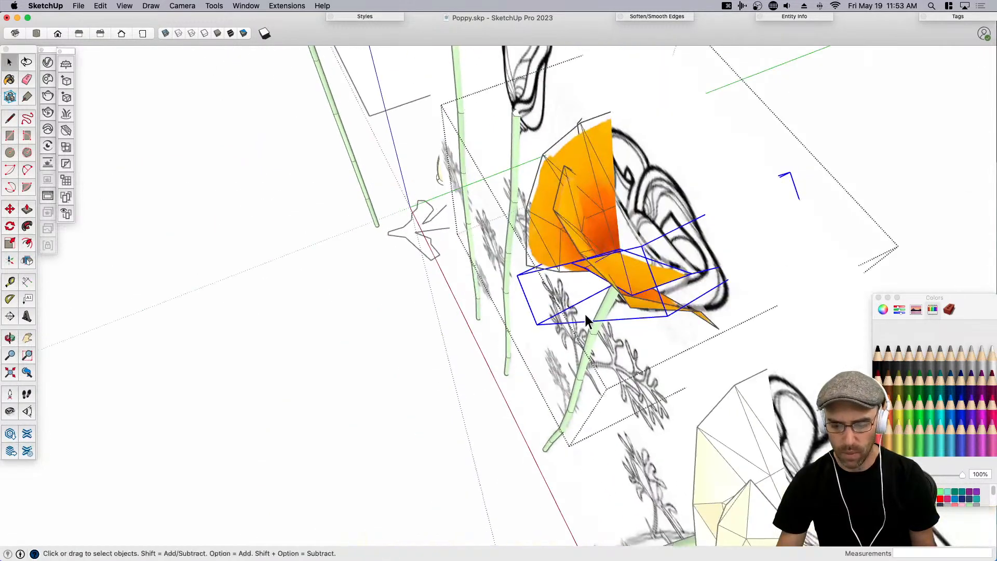
Try to scale the right petal to 0.725 of its width from one side.
key(s)
click(579, 292)
click(584, 286)
text(.725)
key(Return)
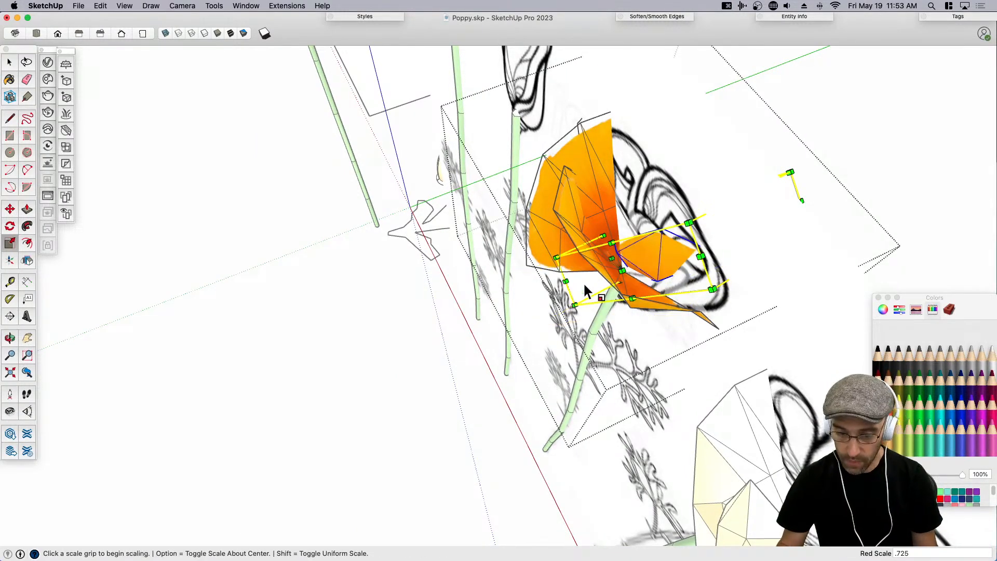
key(super+z)
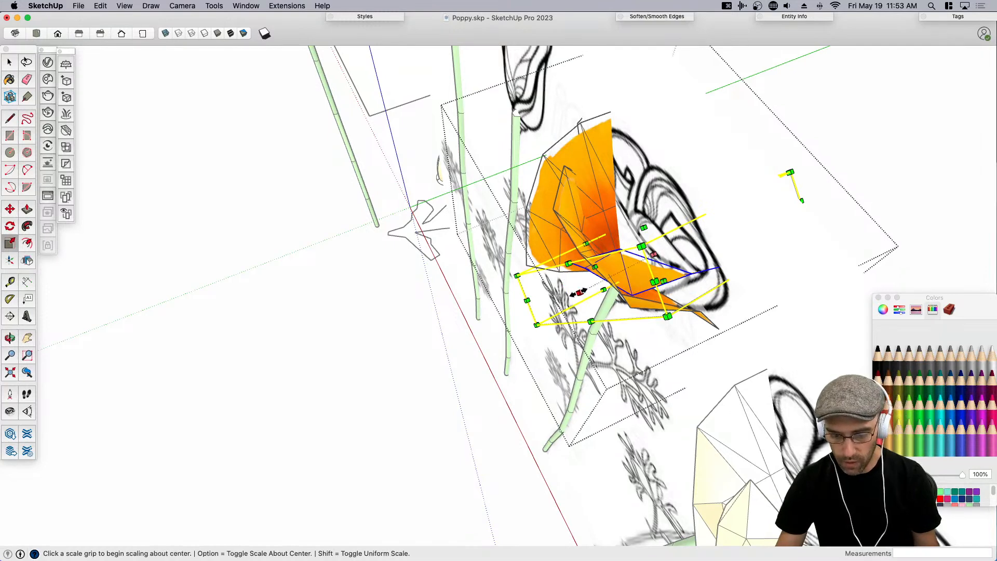
Scale the third poppy's right petal to 0.75 of its width about its center.
drag(580, 292, 584, 290)
text(.7)
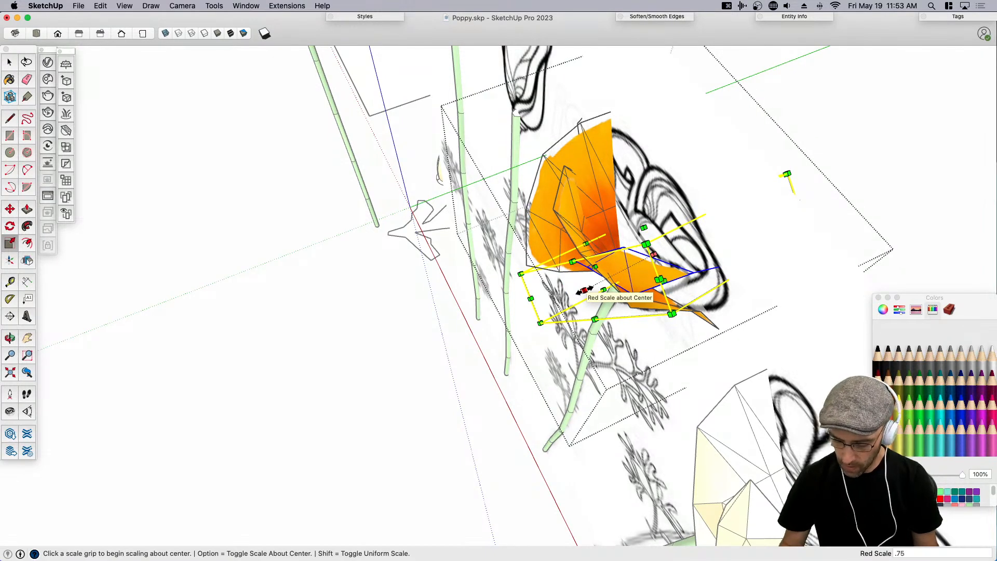
text(5)
key(Return)
key(space)
Scale the third poppy's left petal to 0.75 of its width about its center.
scroll(561, 294, down, 3)
middle_drag(561, 294, 526, 283)
click(532, 288)
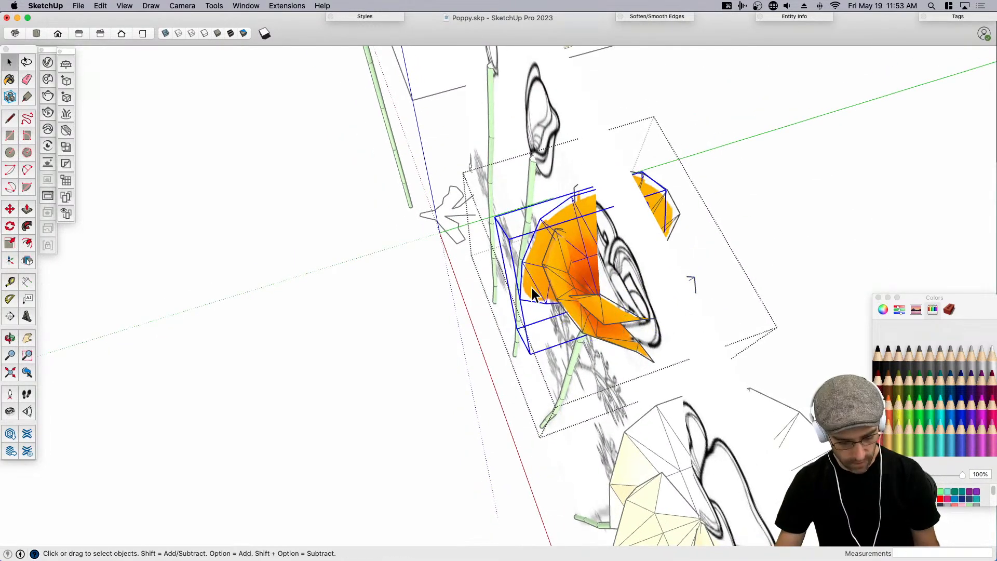
key(s)
click(513, 303)
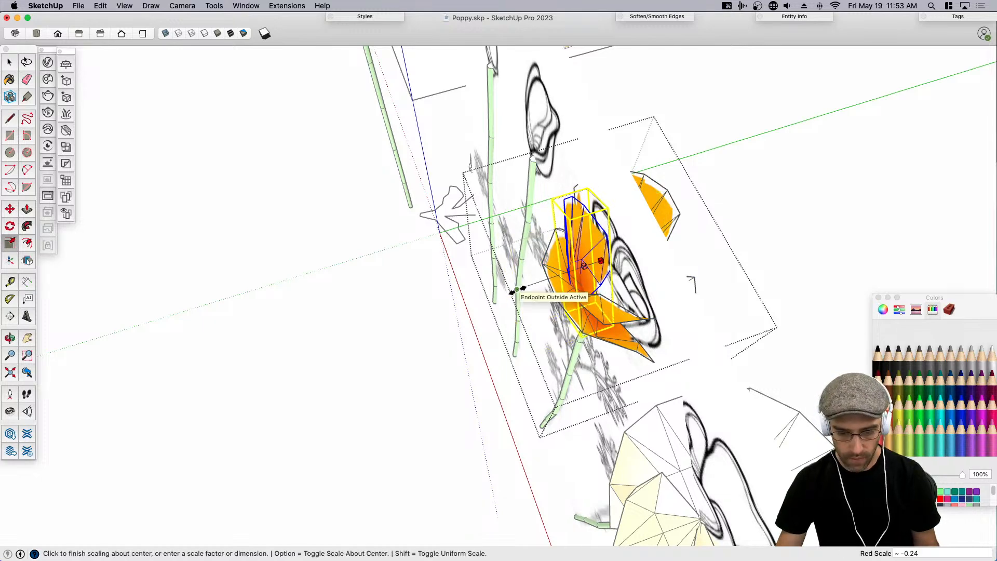
click(512, 301)
text(.75)
key(Return)
Leave the third poppy and delete the upright reference drawing that runs through the flowers.
middle_drag(511, 295, 423, 298)
middle_drag(657, 403, 469, 321)
scroll(413, 274, up, 4)
key(space)
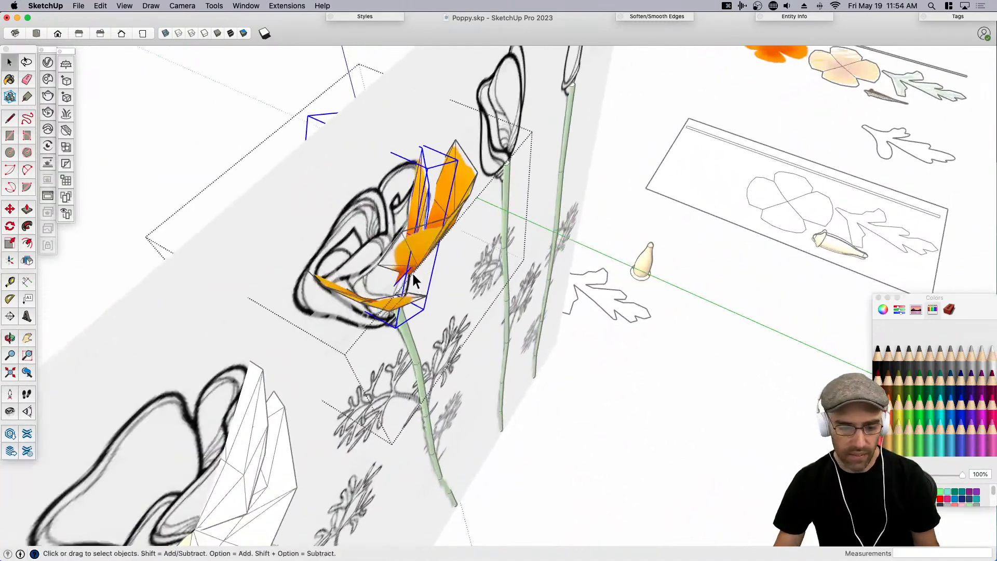
click(461, 336)
click(462, 350)
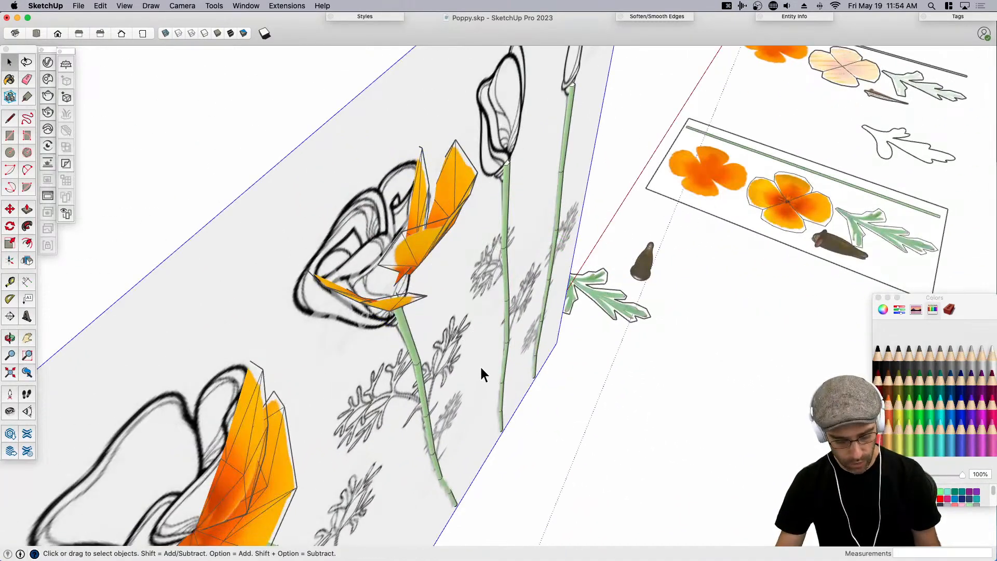
key(Delete)
mouse_move(481, 369)
middle_down()
mouse_move(426, 382)
mouse_move(452, 390)
mouse_move(444, 320)
middle_up()
Reopen the third poppy and scale its front petal narrower about its center.
double_click(414, 324)
click(427, 381)
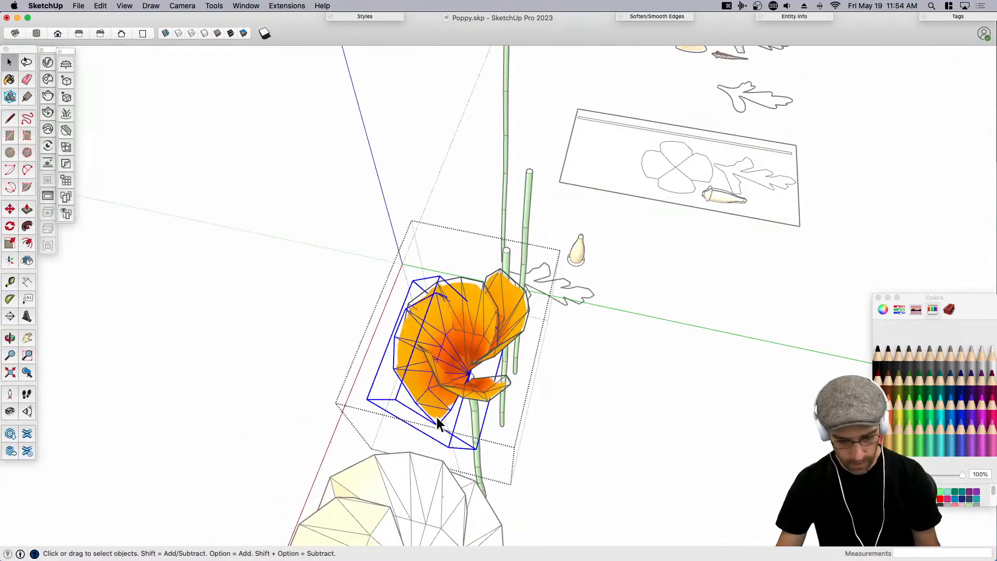
key(s)
drag(439, 420, 429, 422)
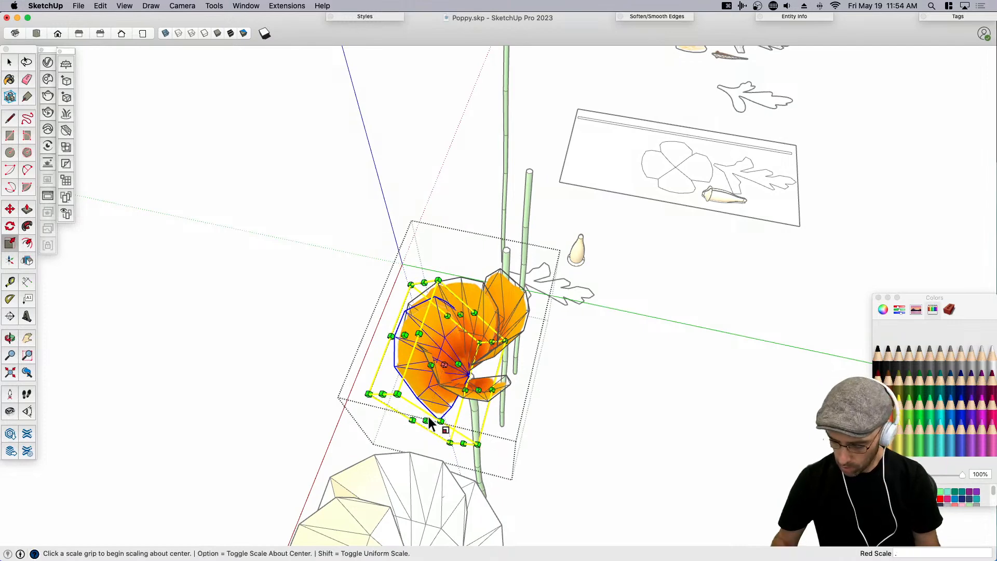
key(Return)
key(space)
Move the third poppy's back petal a short distance to adjust its position at the stem tip.
middle_drag(429, 417, 399, 496)
scroll(432, 384, up, 3)
scroll(432, 385, up, 1)
click(525, 341)
key(m)
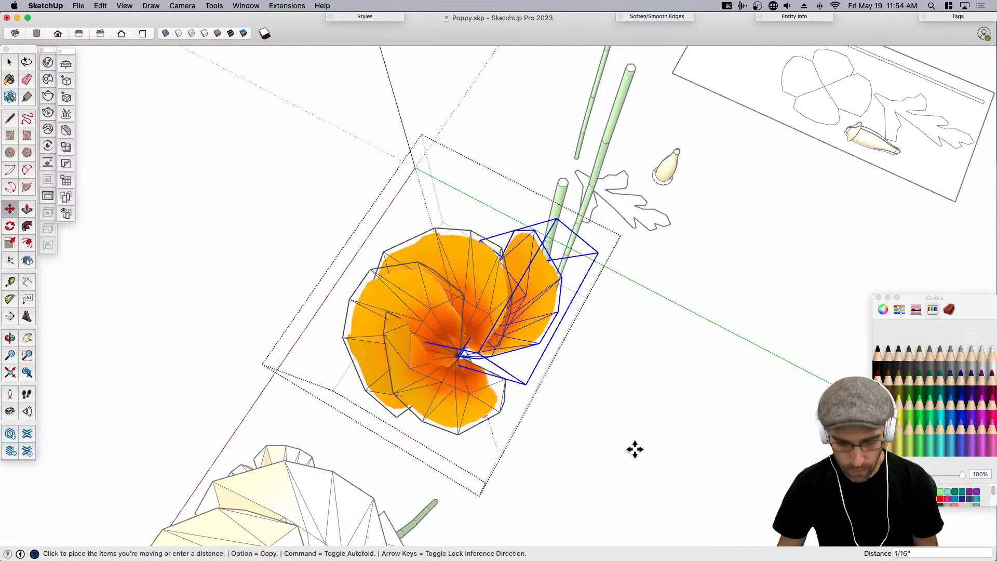
click(635, 447)
click(618, 491)
middle_drag(599, 483, 616, 184)
middle_drag(465, 292, 647, 382)
key(space)
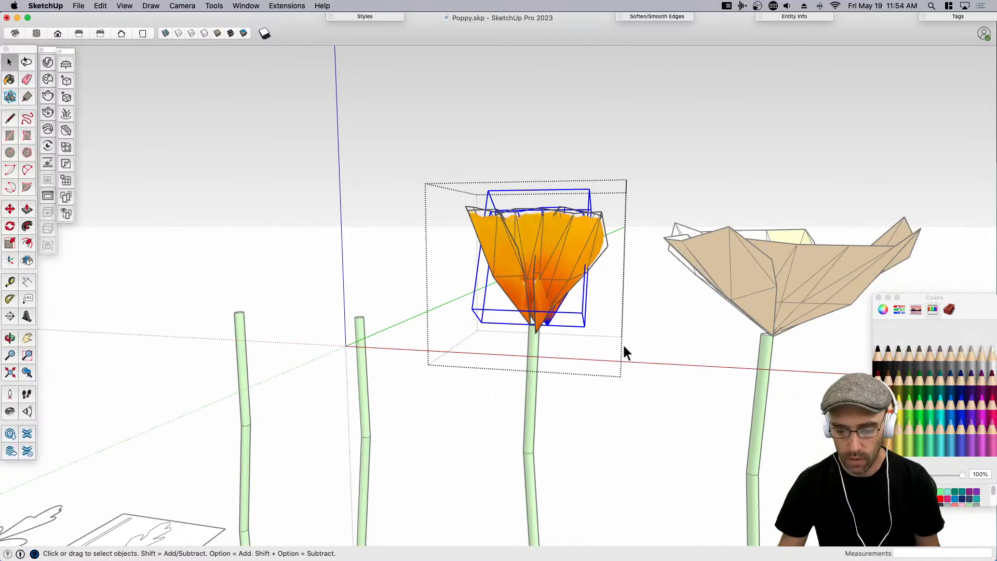
scroll(544, 320, up, 6)
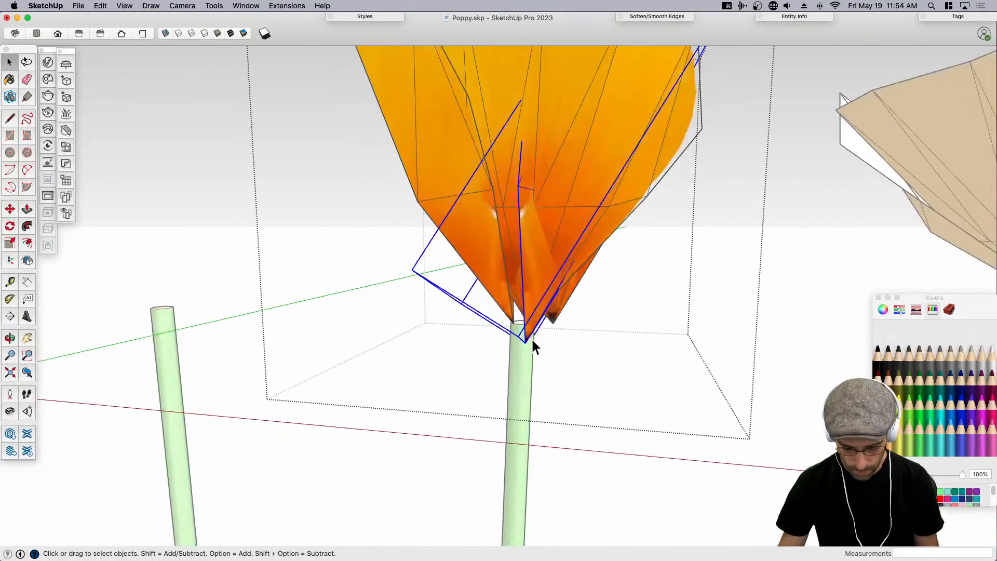
Move the selected petal of the third poppy so its tip meets the left petal's tip above the stem.
scroll(534, 342, up, 2)
key(m)
click(530, 339)
click(509, 318)
key(space)
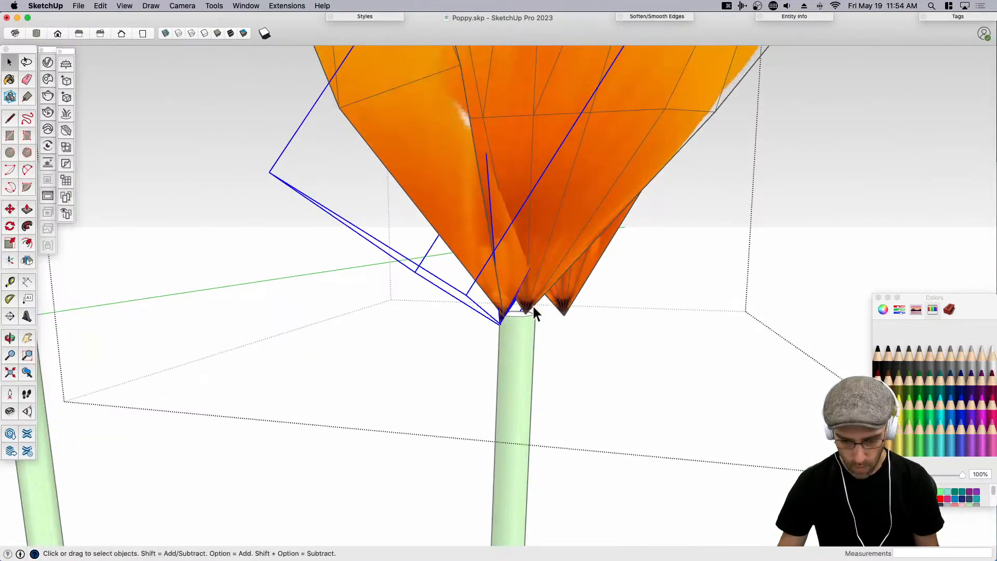
Move the third poppy's two remaining petals one by one so their tips join the other petal tips at one point.
click(532, 312)
key(m)
click(523, 307)
click(478, 312)
key(space)
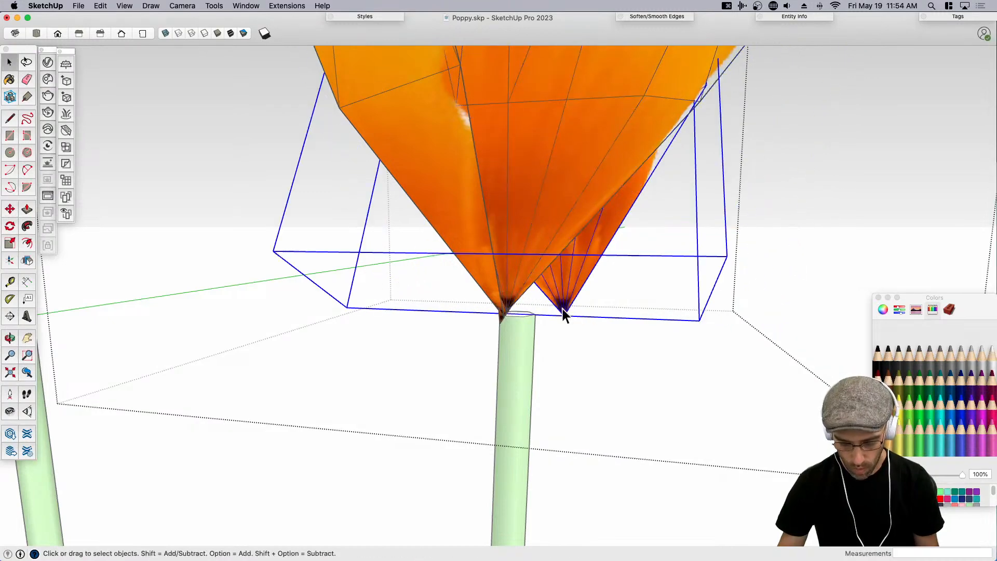
key(m)
click(564, 313)
click(512, 301)
key(space)
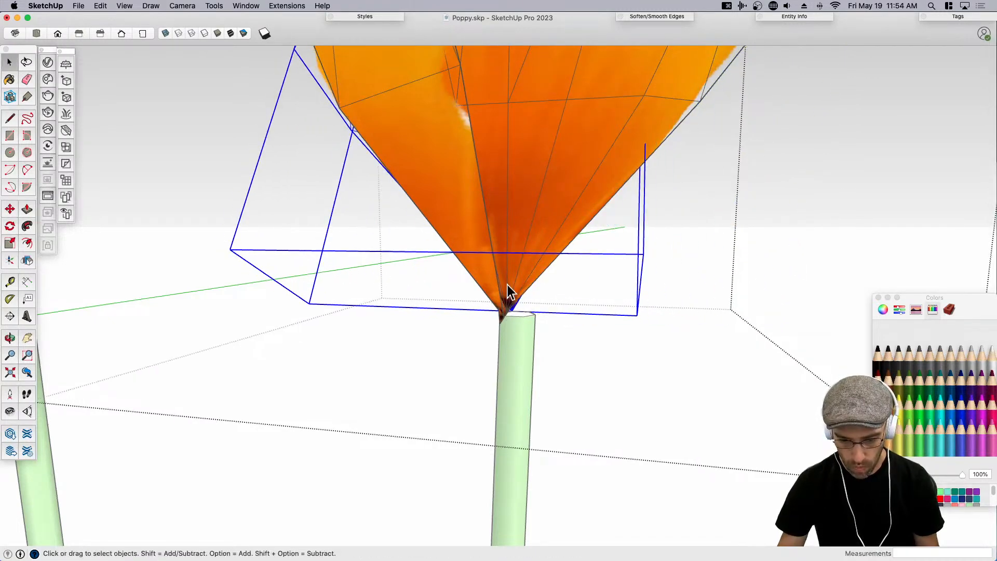
Select all petals of the third poppy and move them together to the top of its stem.
scroll(522, 291, down, 2)
drag(532, 281, 495, 273)
scroll(494, 274, up, 2)
key(m)
click(522, 294)
click(525, 269)
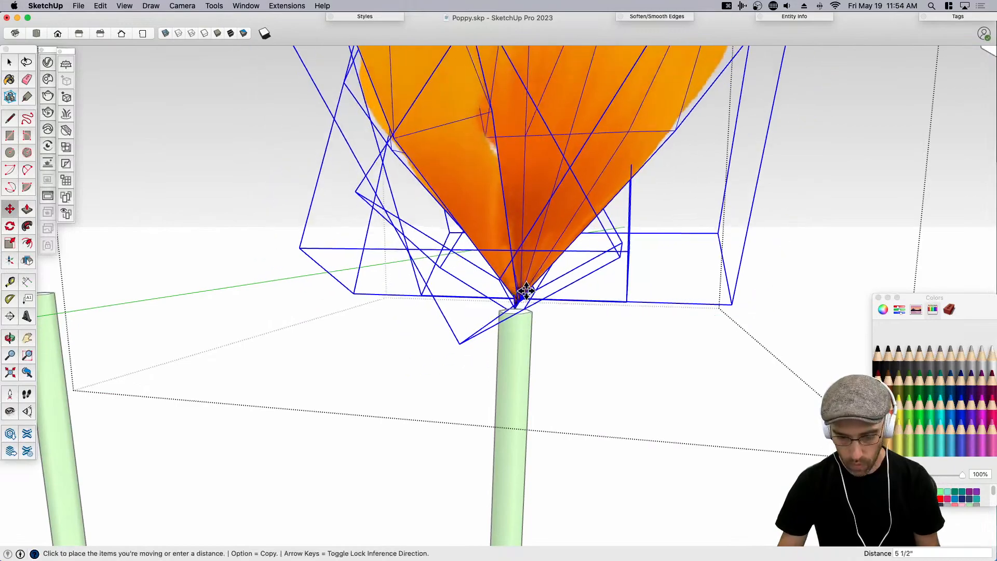
click(523, 282)
click(520, 326)
key(space)
Shift the whole petal group sideways so the joined tips sit centered on the third poppy's stem.
key(m)
click(515, 331)
middle_drag(510, 357, 434, 356)
click(507, 325)
scroll(468, 330, up, 3)
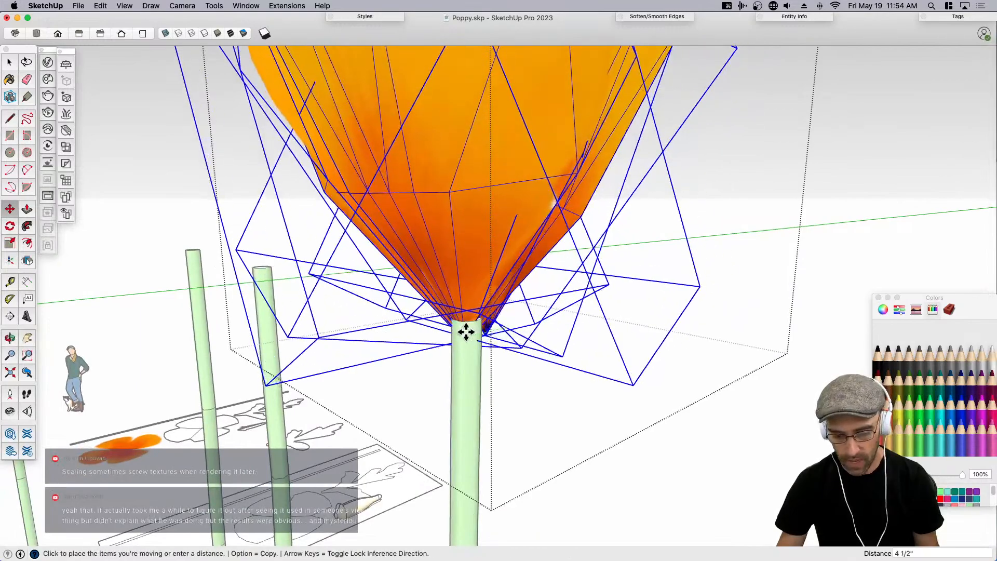
click(466, 332)
scroll(470, 327, down, 5)
key(space)
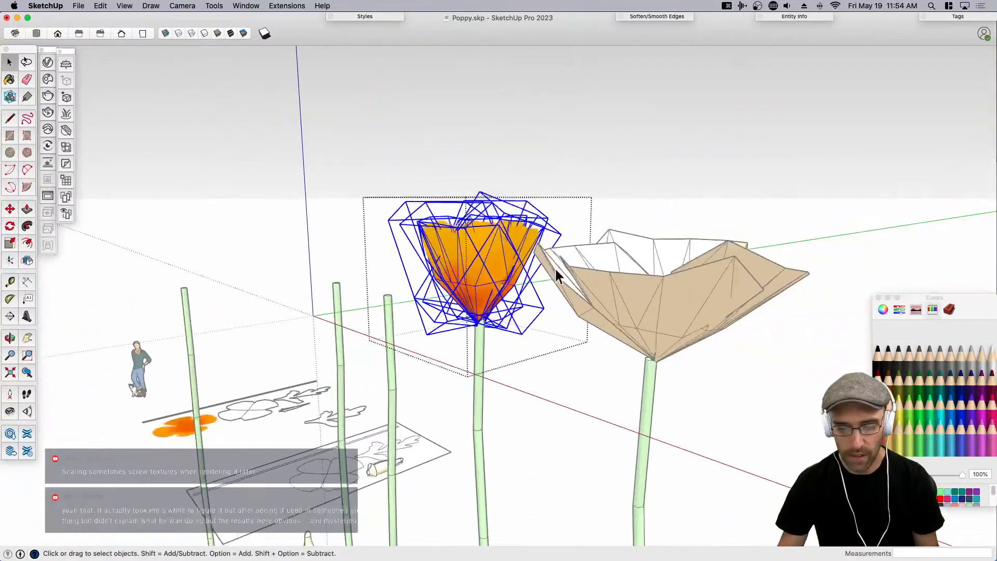
Leave the third poppy and delete the three bare stems standing beside and between the finished flowers.
scroll(535, 309, down, 5)
click(494, 249)
middle_drag(494, 249, 588, 233)
scroll(588, 232, up, 1)
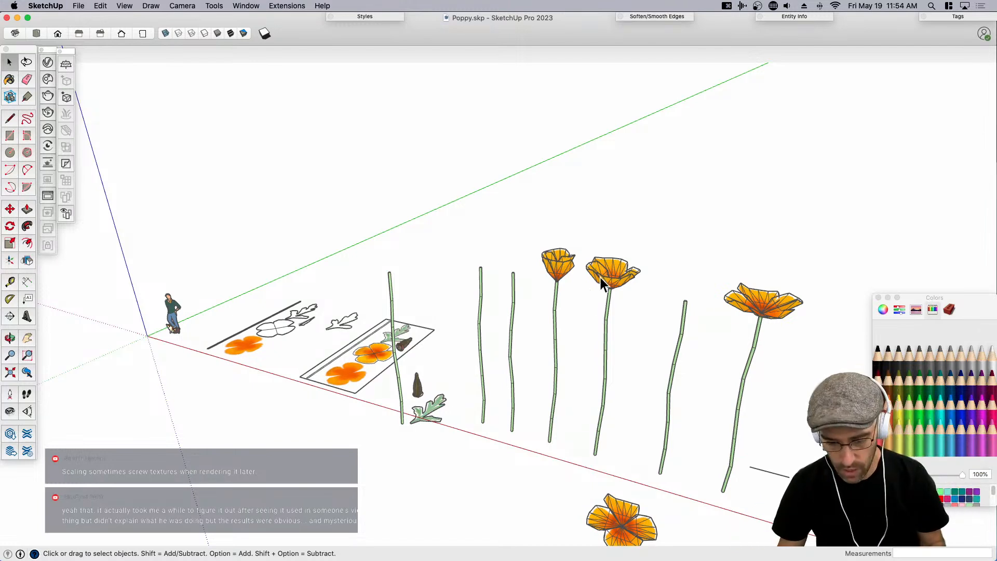
scroll(561, 316, down, 2)
drag(501, 305, 513, 309)
key(Delete)
click(644, 364)
key(Delete)
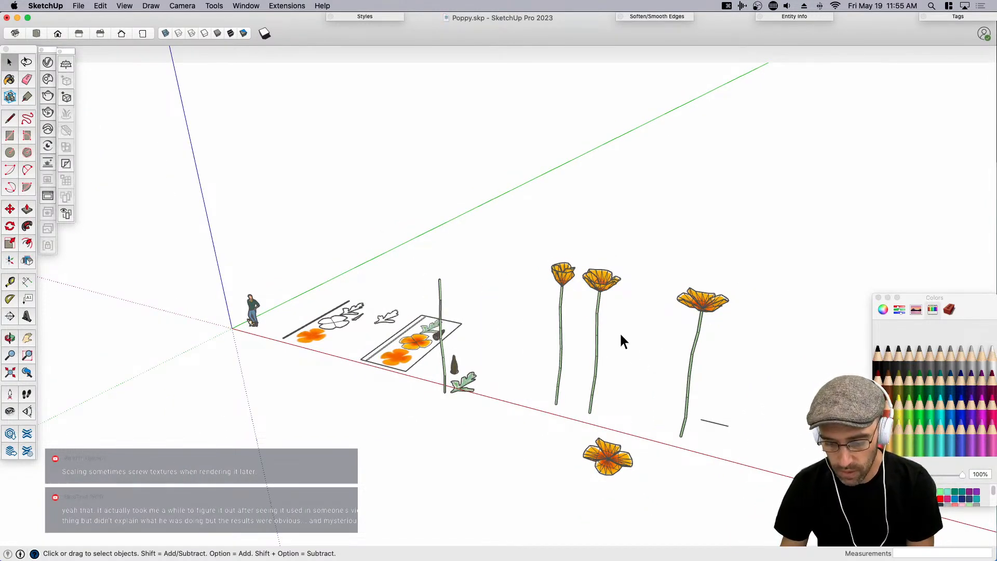
Make each of the three upright poppies, flower and stem together, into its own component.
click(609, 458)
click(623, 354)
middle_drag(623, 355, 668, 347)
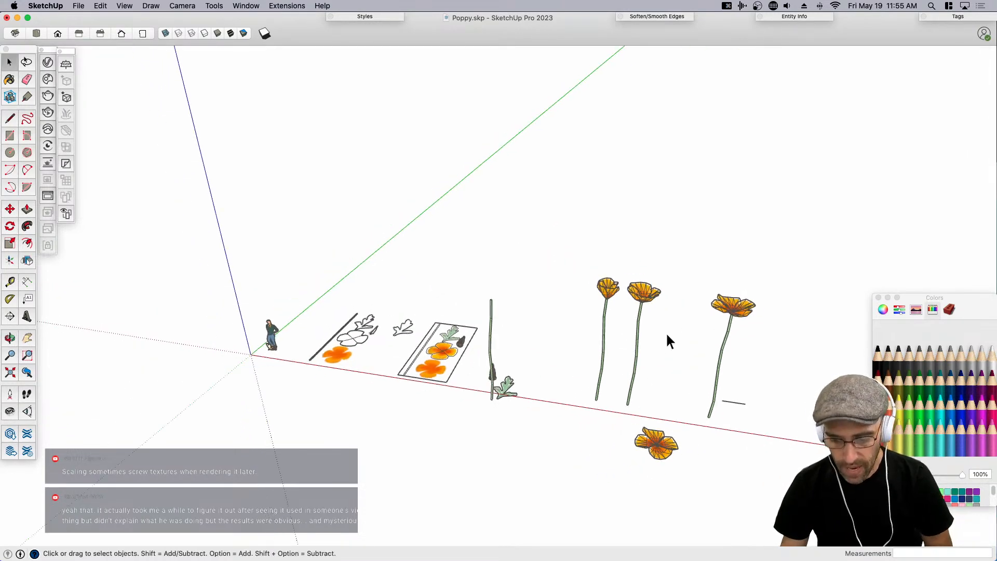
scroll(619, 304, up, 3)
drag(617, 316, 591, 263)
key(g)
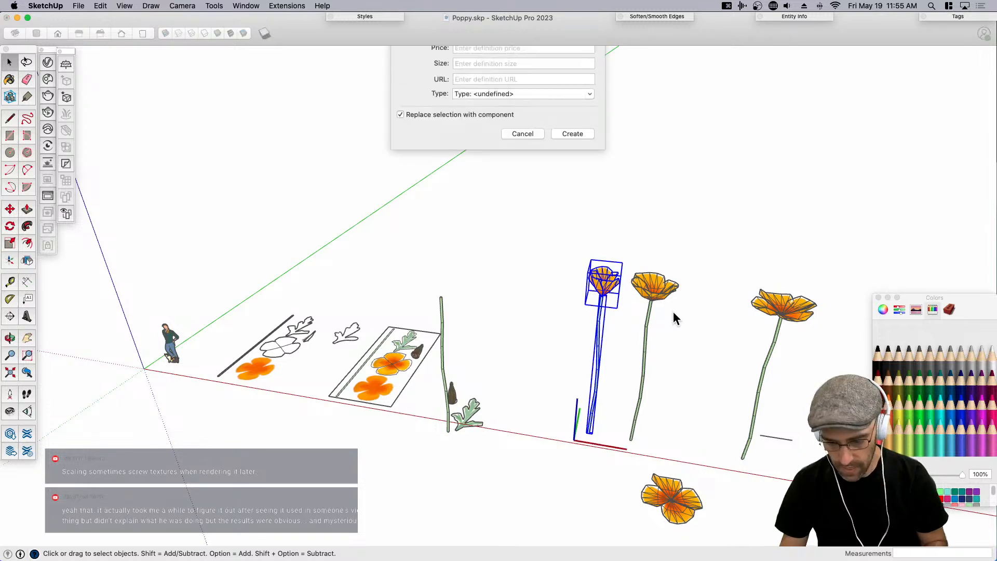
key(Escape)
drag(675, 355, 646, 277)
key(g)
key(Escape)
drag(811, 366, 752, 282)
key(g)
key(Return)
Set the origin of the most closed poppy component to X Center, Y Center and Z Bottom with Axes Tools.
click(593, 289)
click(289, 6)
mouse_move(292, 266)
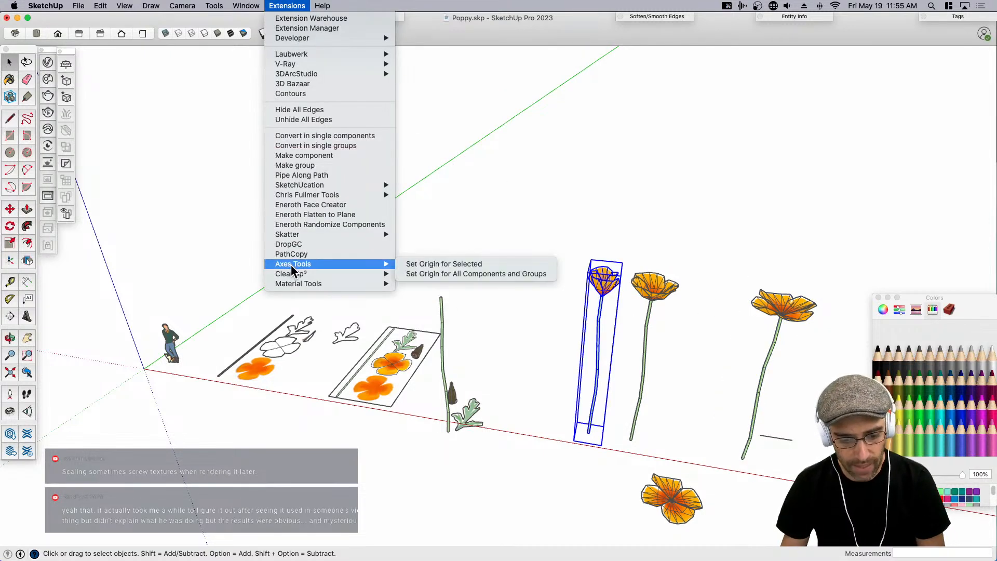
click(449, 263)
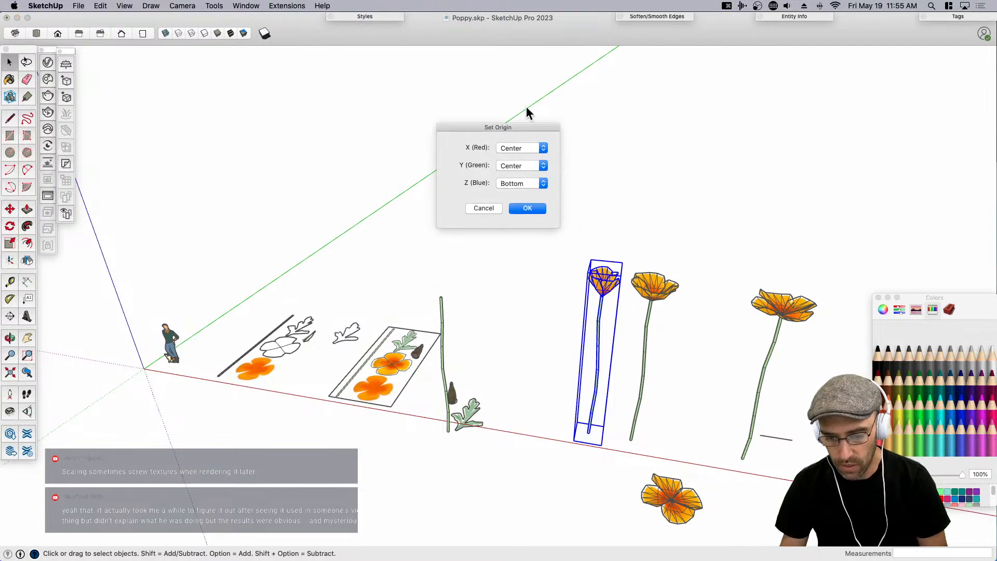
click(526, 208)
click(662, 287)
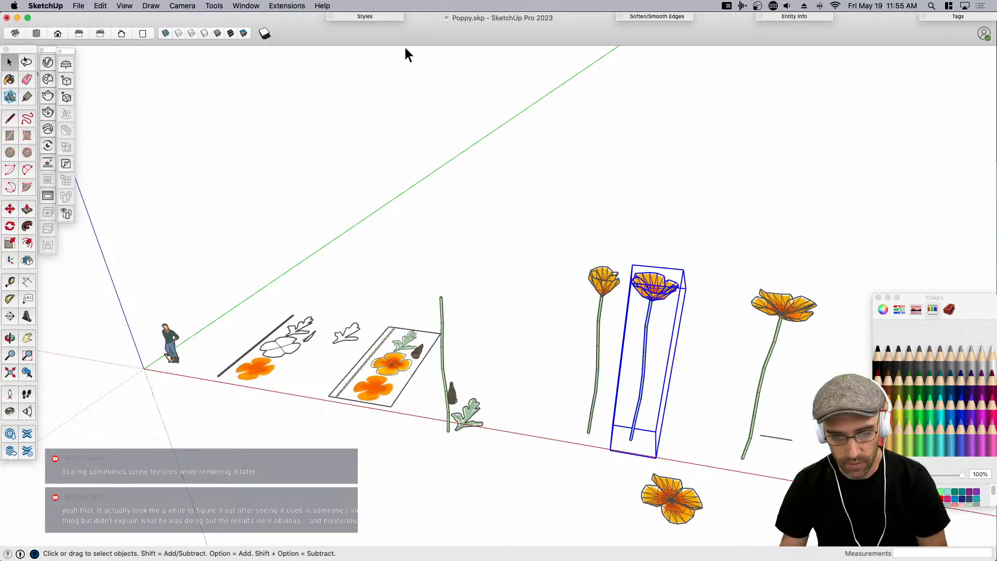
click(297, 6)
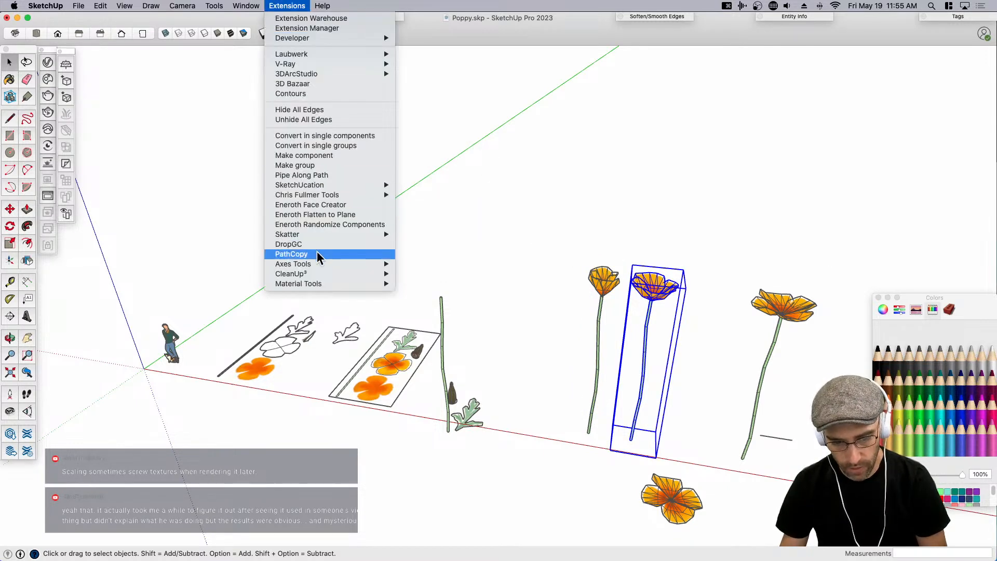
mouse_move(318, 265)
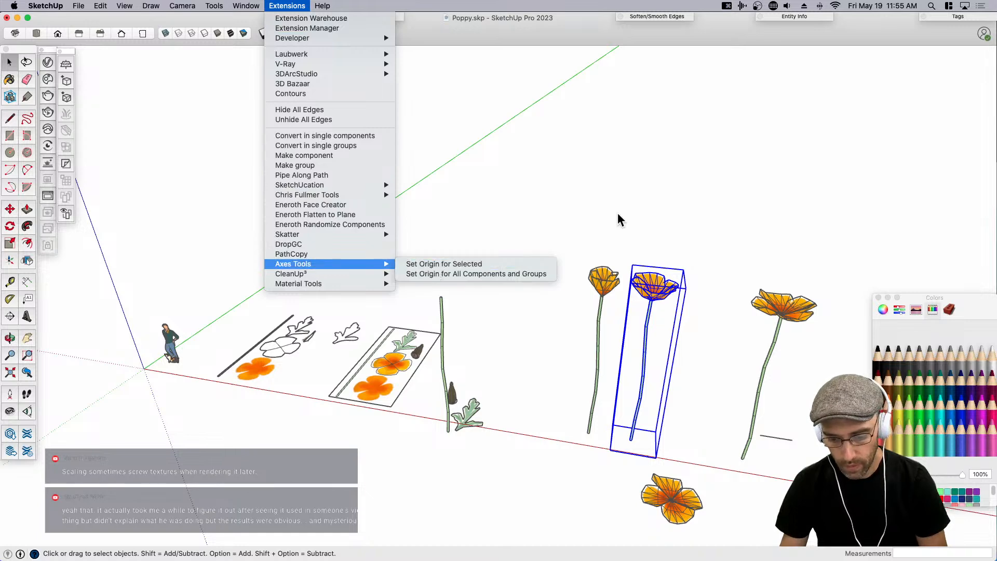
click(292, 8)
Turn on the display of component axes in Model Info and examine the origins of the three poppies.
click(247, 6)
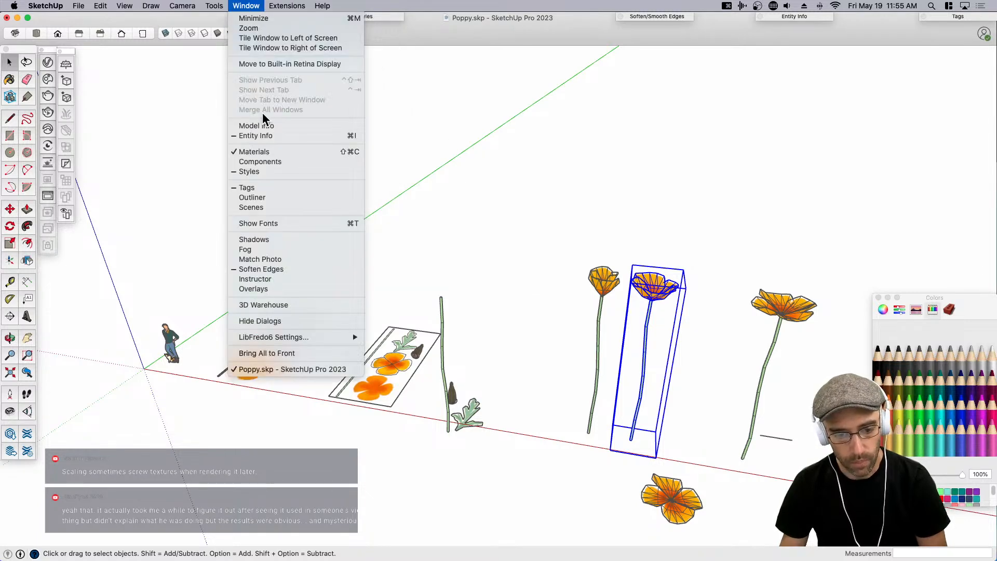
click(263, 126)
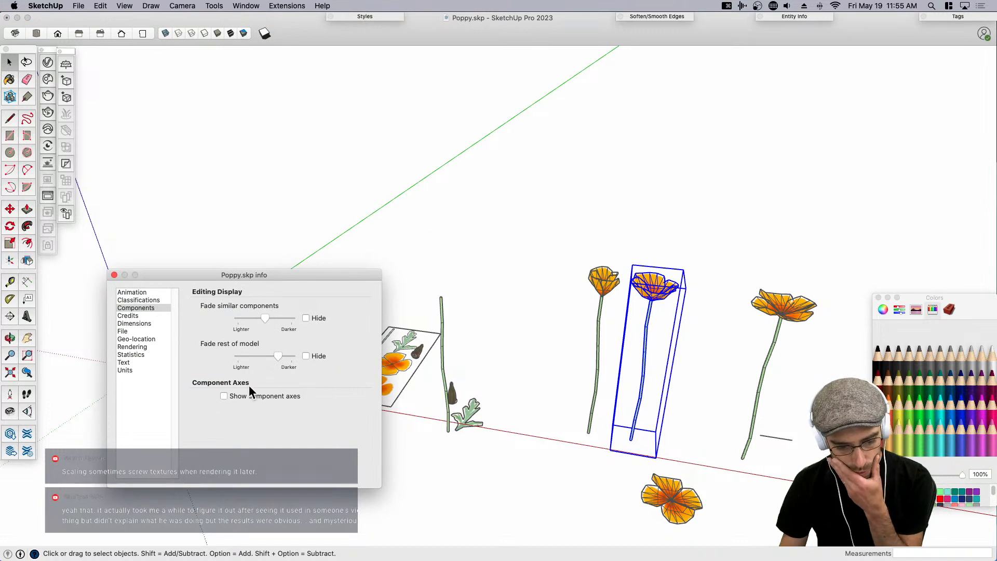
middle_drag(478, 431, 630, 452)
click(738, 477)
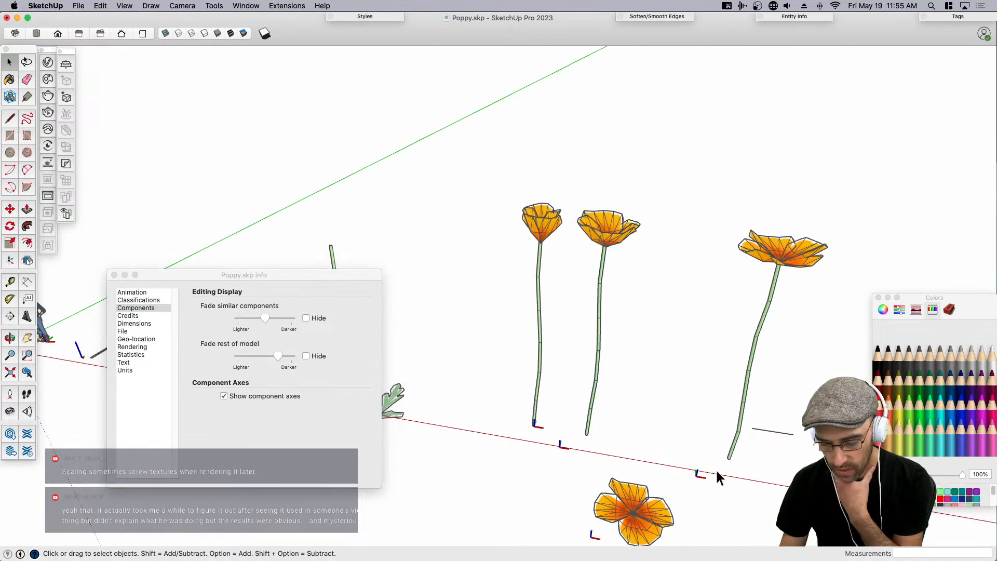
scroll(624, 437, up, 3)
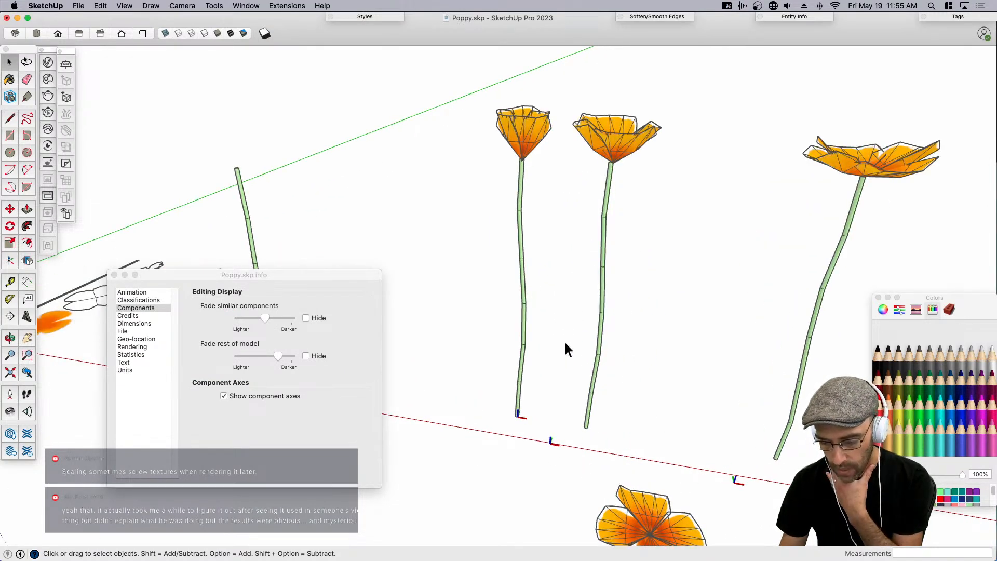
Set the origin of the other two poppy components to X Center, Y Center and Z Bottom with Axes Tools.
scroll(567, 349, down, 2)
drag(563, 312, 564, 315)
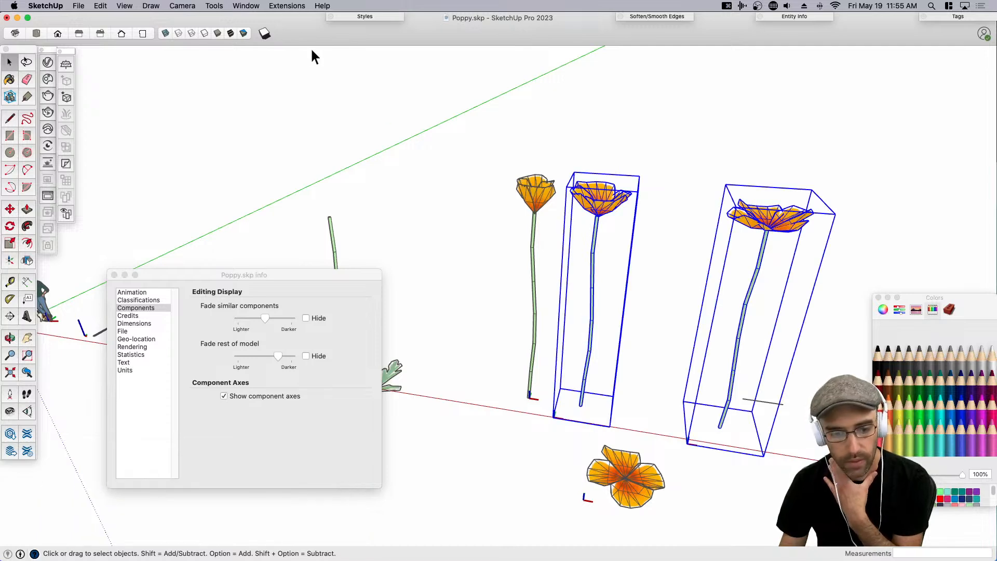
click(287, 6)
mouse_move(334, 264)
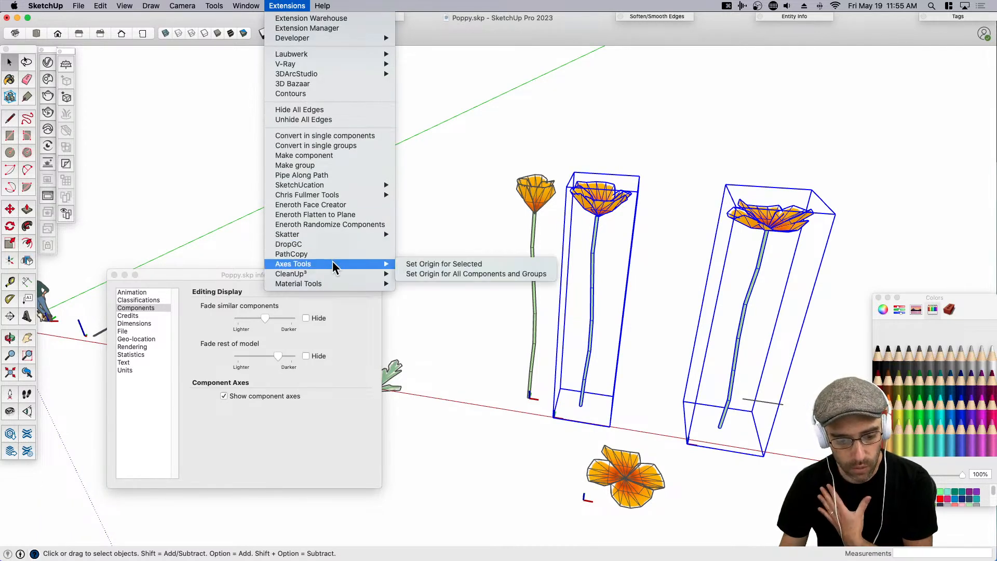
click(444, 264)
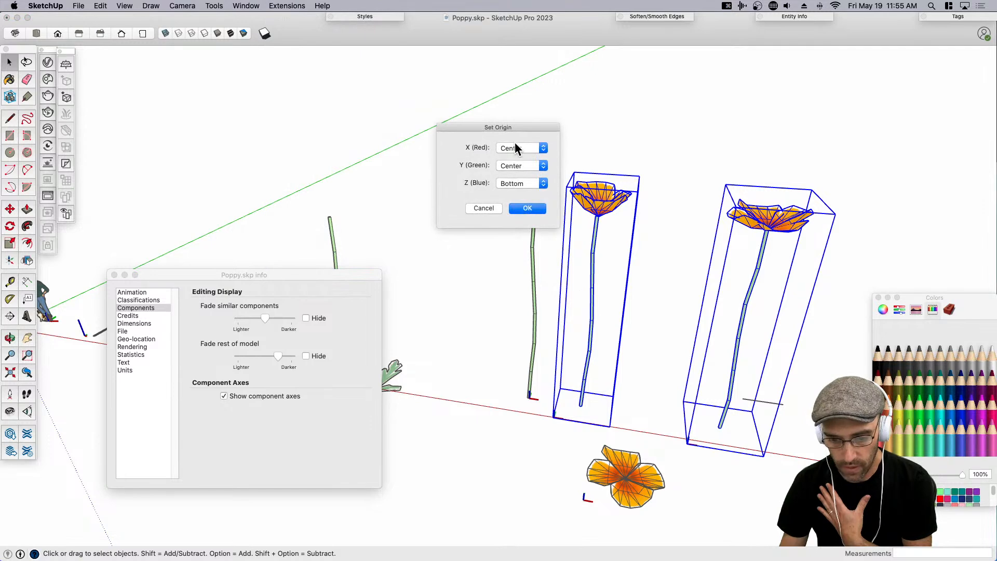
click(528, 208)
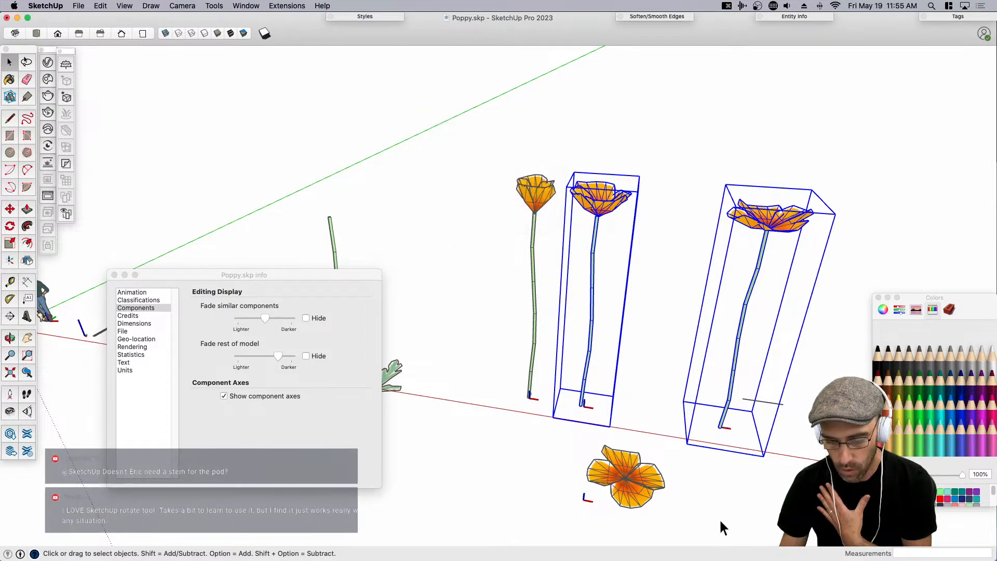
Check the poppies' new origins, turn off the component axes display and close Model Info.
scroll(668, 431, up, 5)
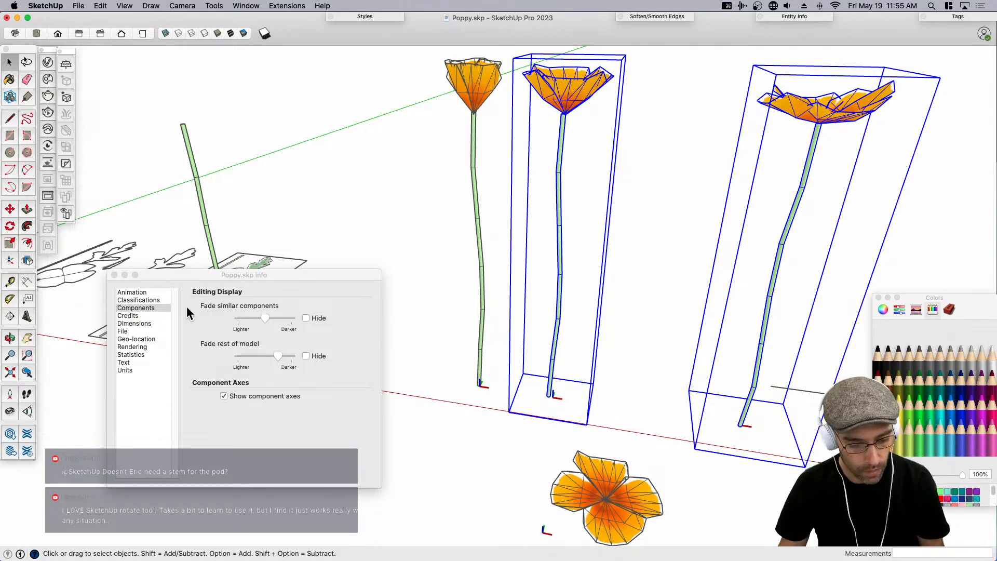
click(225, 396)
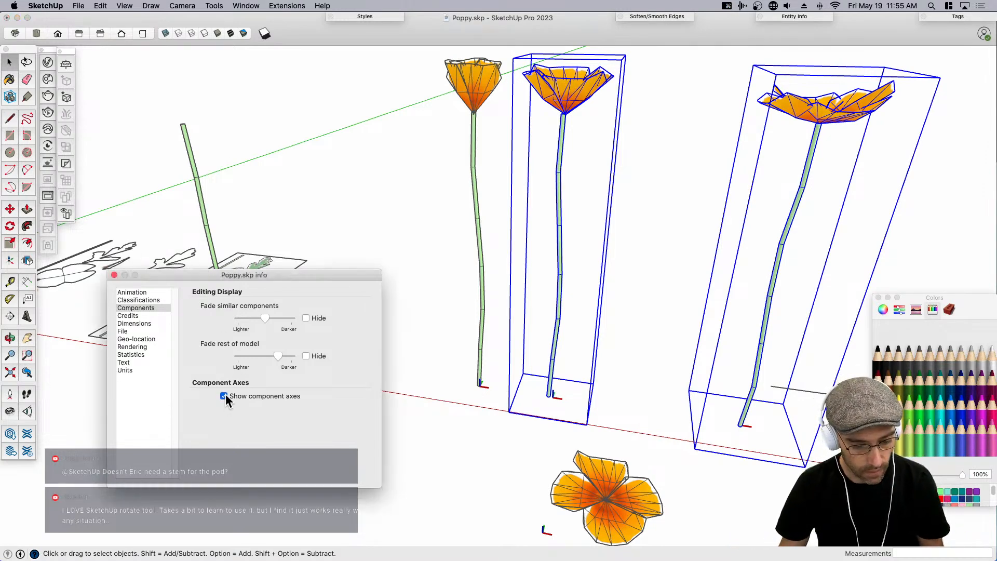
click(115, 275)
scroll(519, 337, down, 5)
click(569, 341)
middle_drag(591, 280, 656, 302)
scroll(436, 372, up, 3)
click(406, 393)
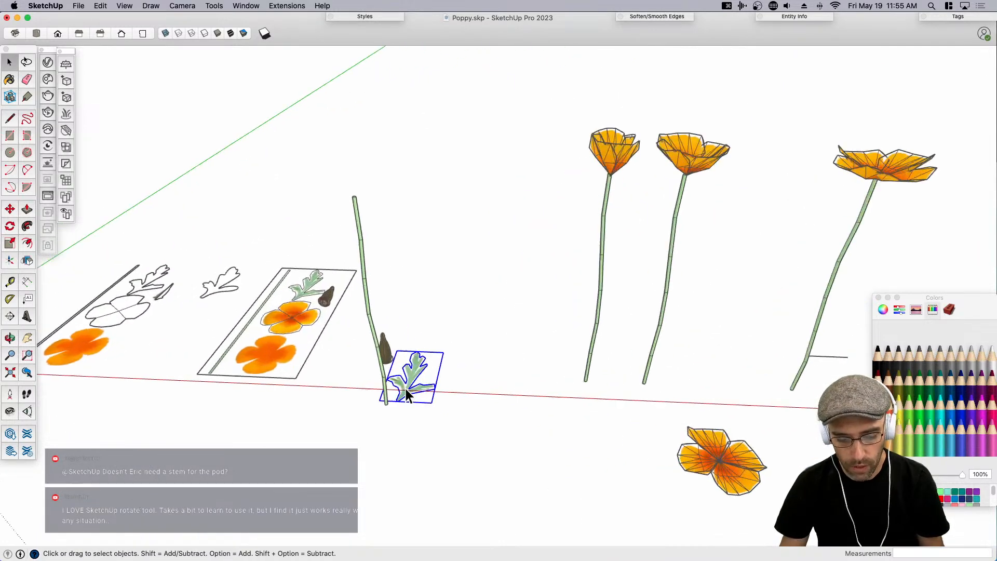
scroll(406, 390, up, 2)
right_click(402, 387)
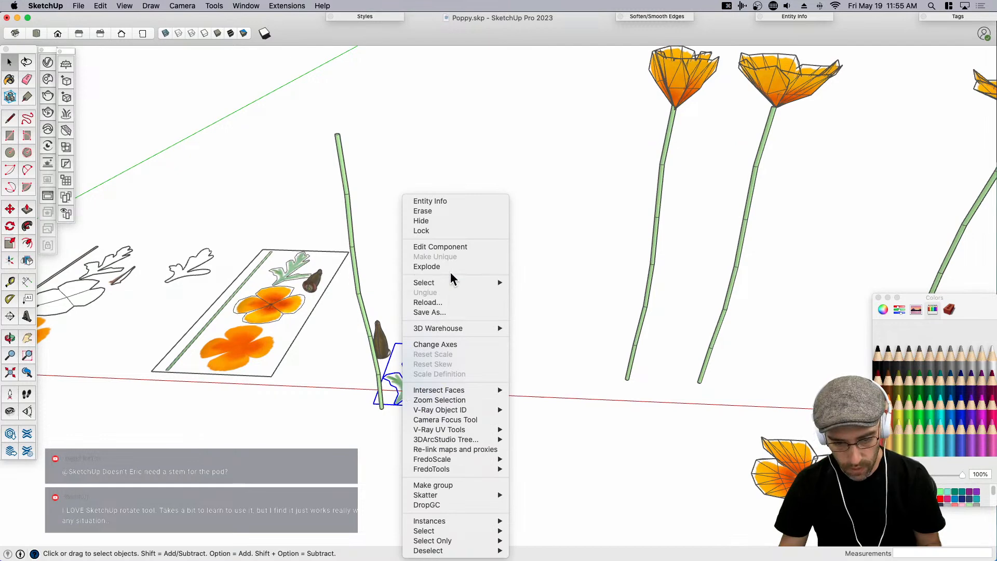
click(360, 405)
key(m)
key(space)
scroll(472, 385, down, 4)
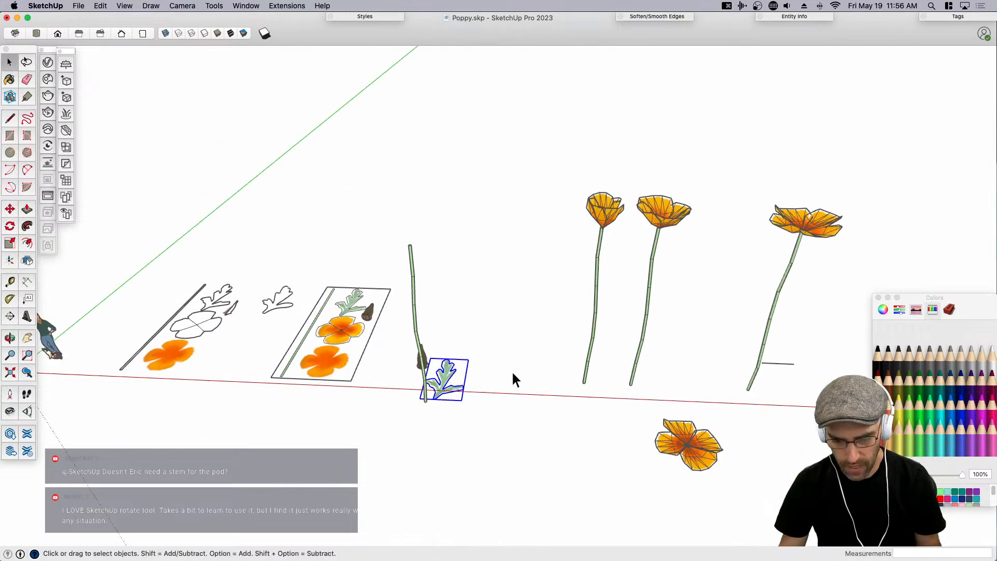
scroll(685, 358, down, 1)
click(680, 348)
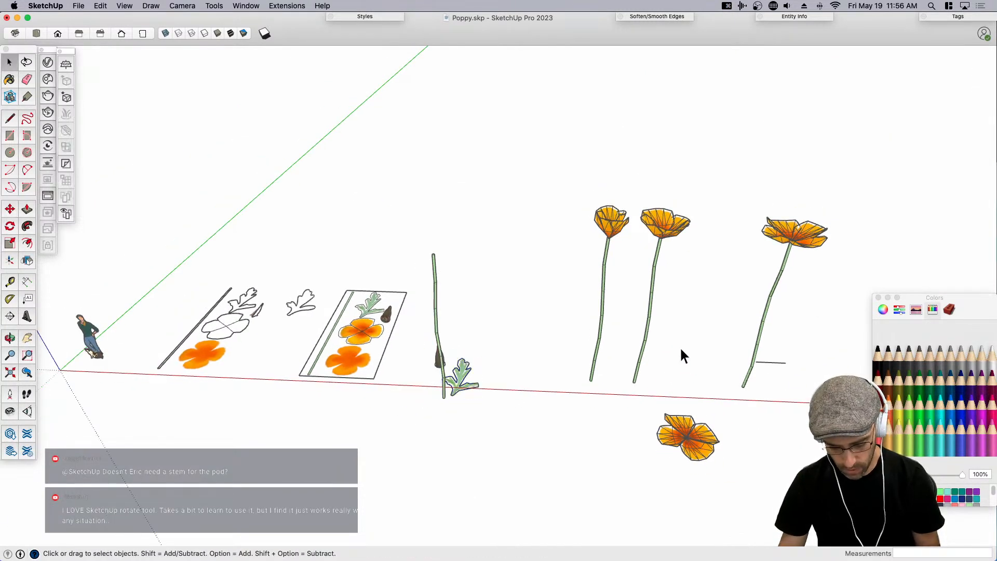
Bring back the upright reference drawing of the poppy opening stages behind the flowers.
click(678, 343)
right_click(685, 310)
click(691, 294)
scroll(572, 363, up, 2)
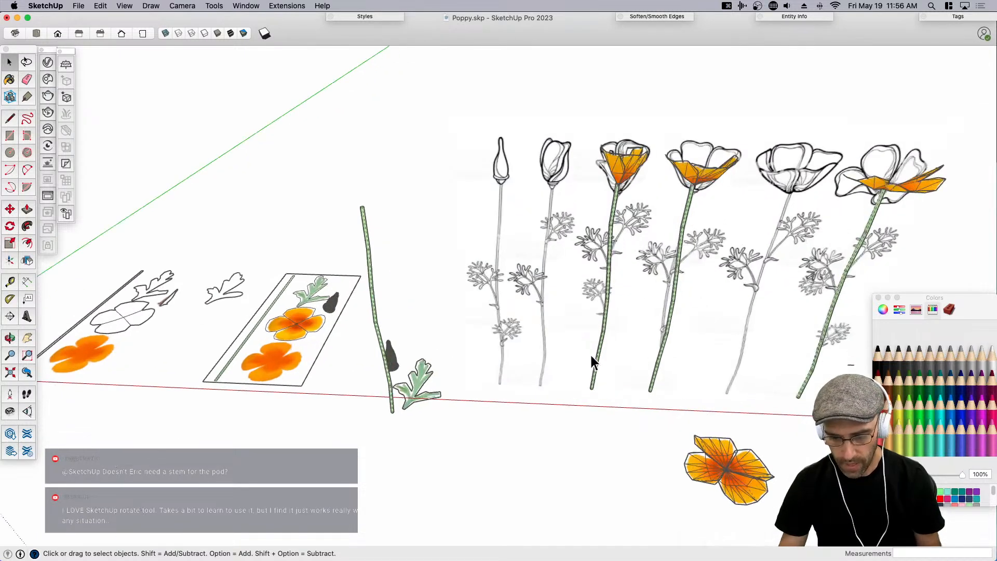
Copy the leaf component from the spare stem's base to the open ground in front of the reference drawing.
click(413, 391)
scroll(413, 399, up, 1)
key(m)
click(393, 405)
scroll(618, 325, up, 3)
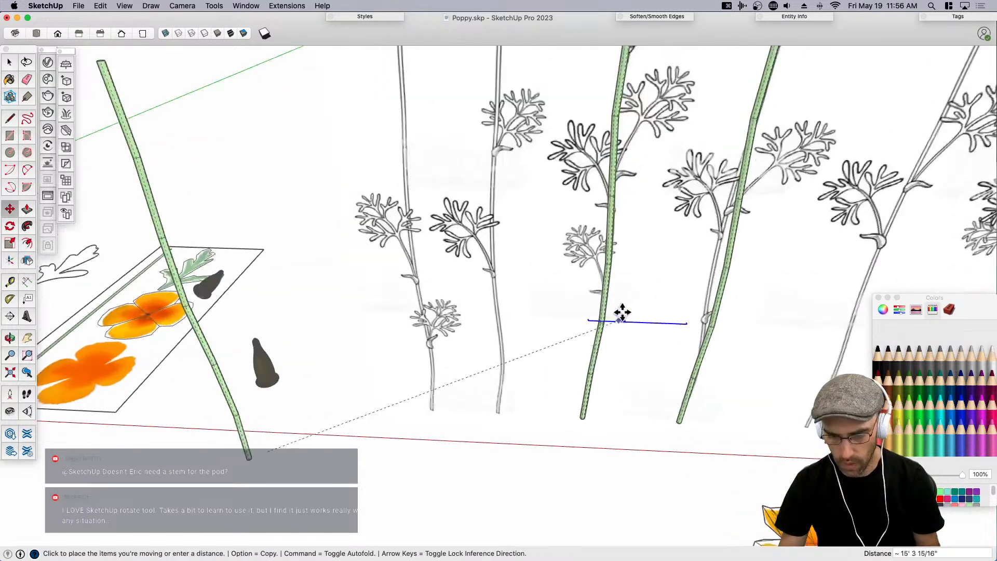
scroll(625, 276, up, 2)
scroll(611, 276, down, 1)
scroll(618, 283, down, 1)
scroll(597, 364, down, 1)
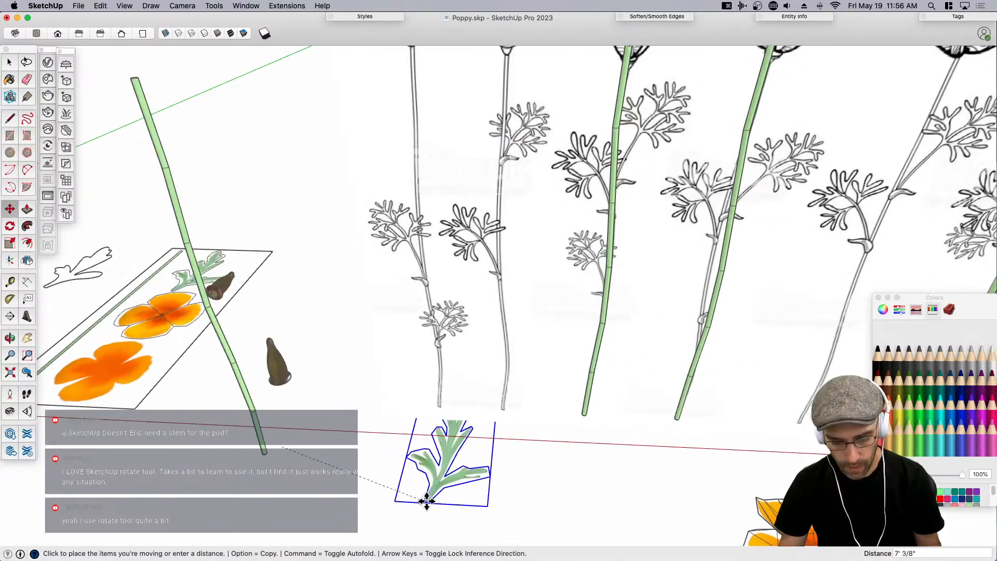
scroll(423, 496, down, 2)
click(453, 514)
Rotate the leaf copy 90 degrees about its base so it lies sideways on the ground.
key(q)
click(455, 524)
click(468, 475)
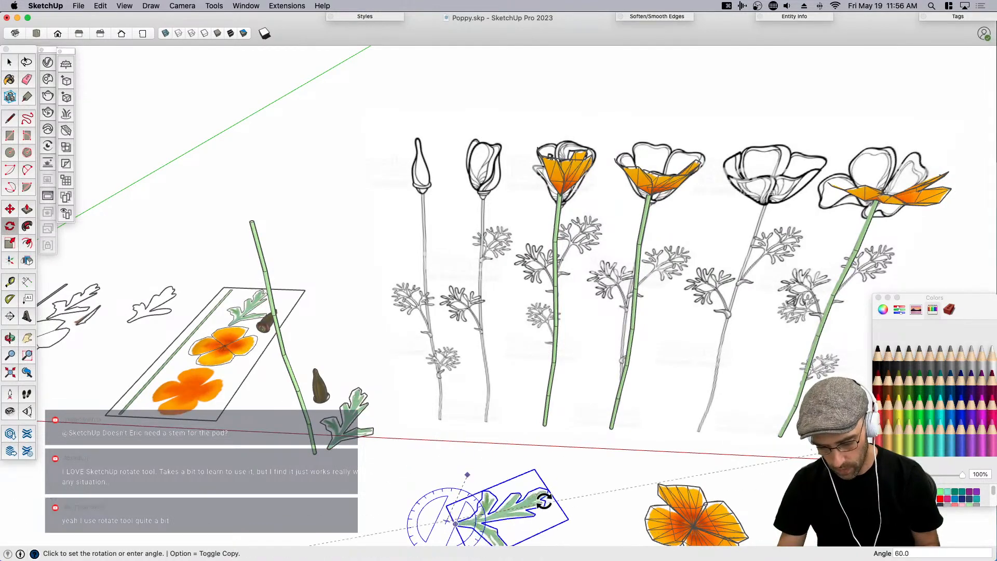
scroll(543, 506, down, 2)
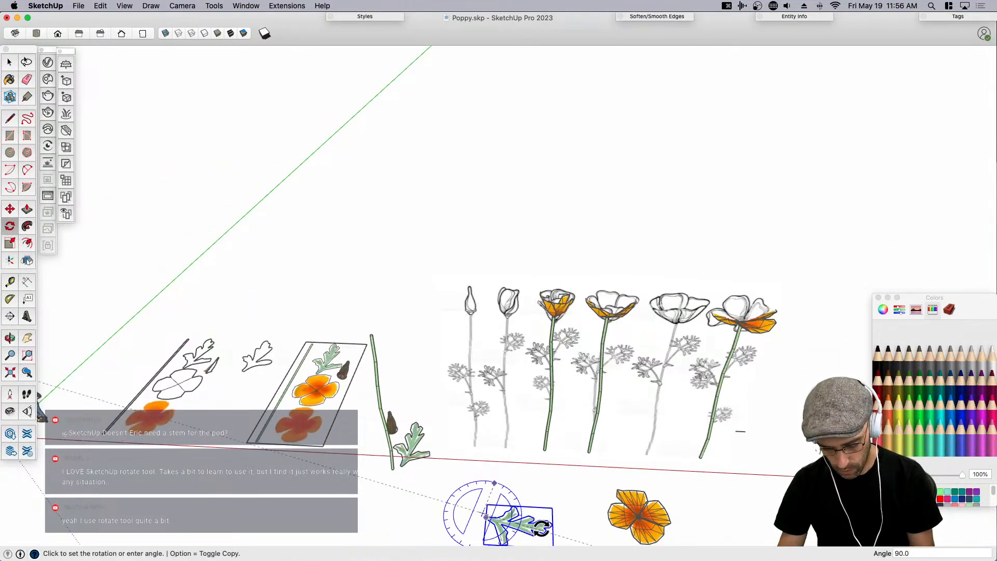
click(541, 528)
key(space)
key(m)
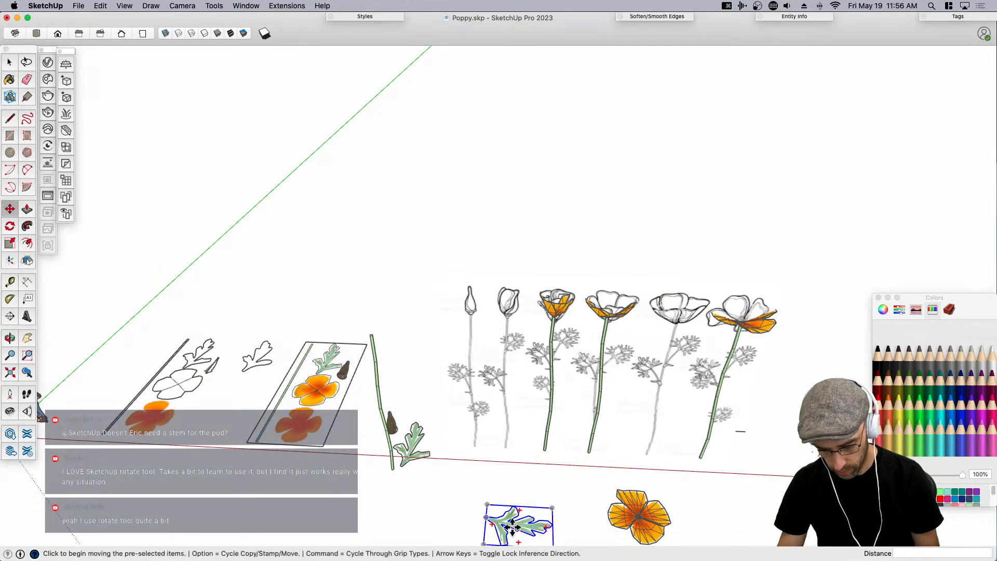
Move the sideways leaf copy by its base onto the lowest leaf node of the leftmost green poppy stem in front of the reference.
click(486, 517)
scroll(552, 390, up, 3)
scroll(553, 390, up, 2)
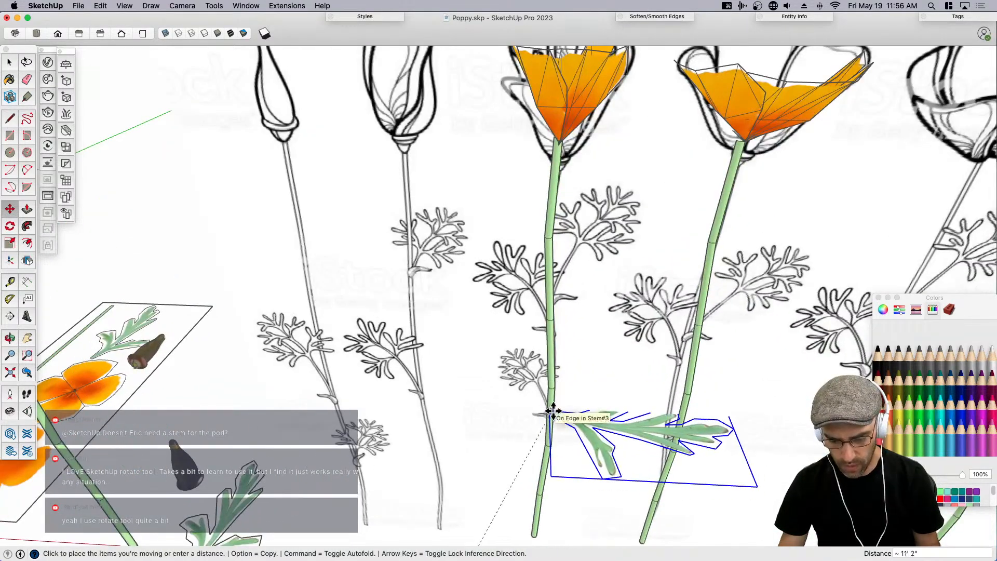
click(554, 409)
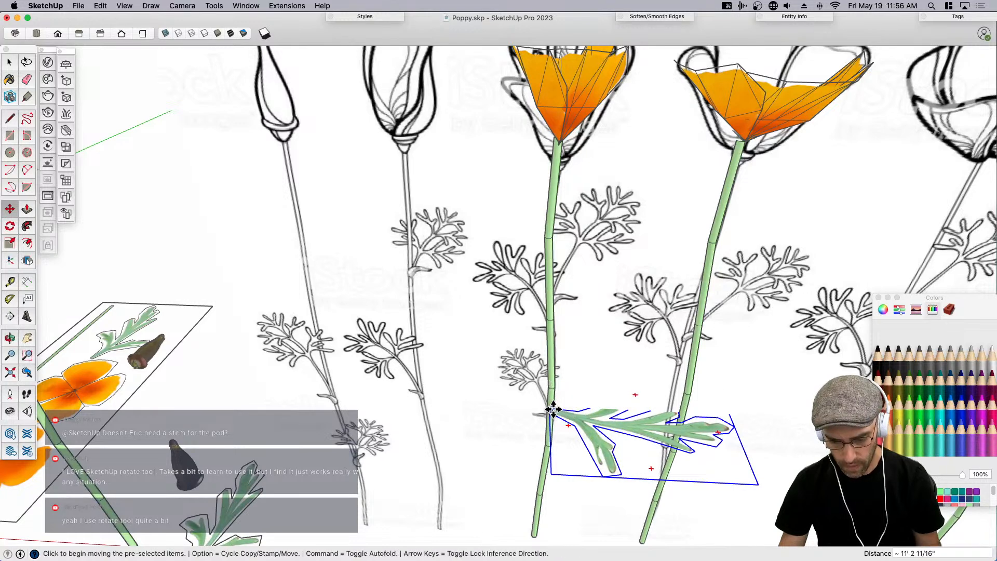
key(q)
click(551, 410)
click(617, 437)
key(Escape)
click(552, 410)
click(598, 431)
key(Escape)
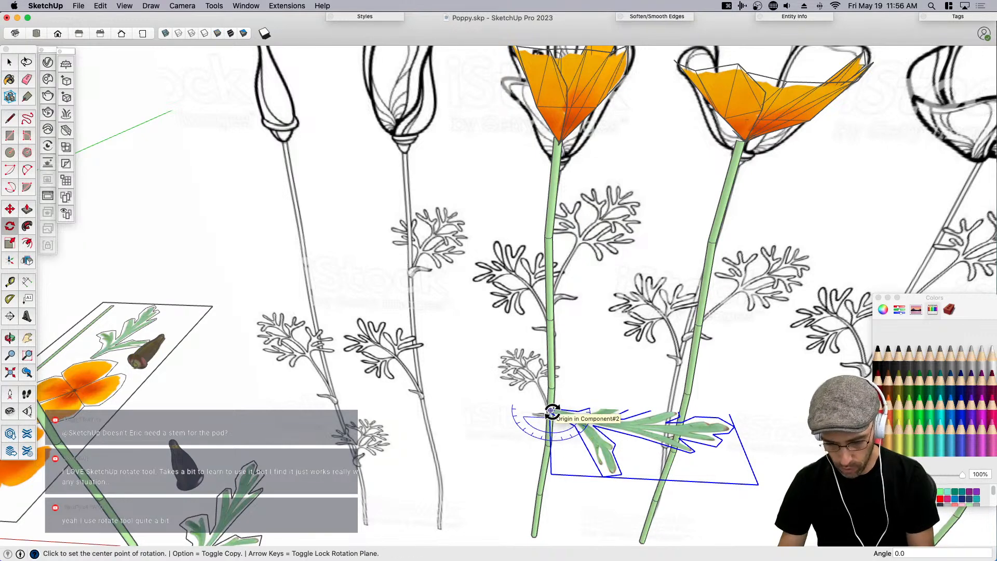
click(552, 411)
key(Escape)
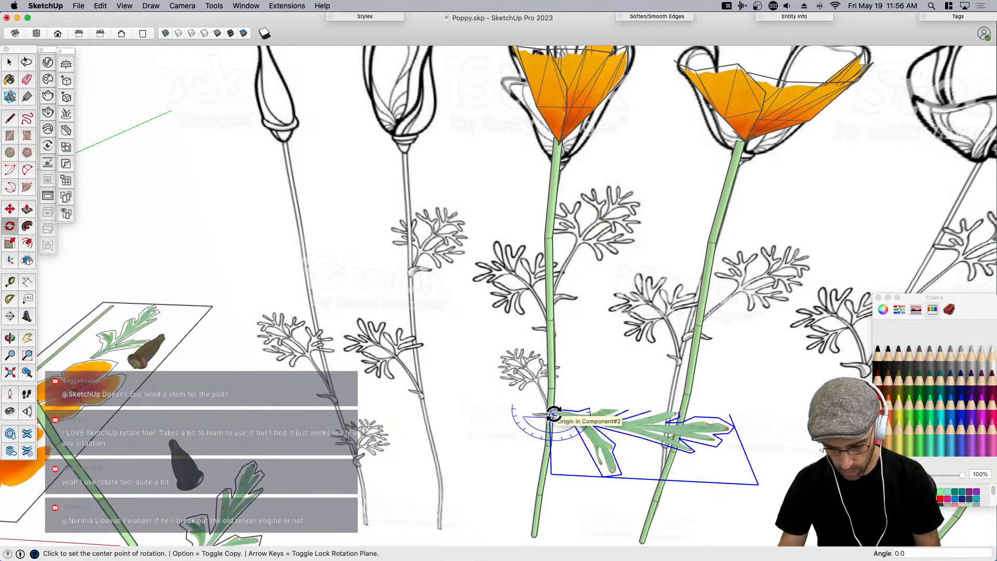
Rotate the leaf about its base so it points to the opposite side of the stem, over the neighbouring bud drawings.
click(551, 411)
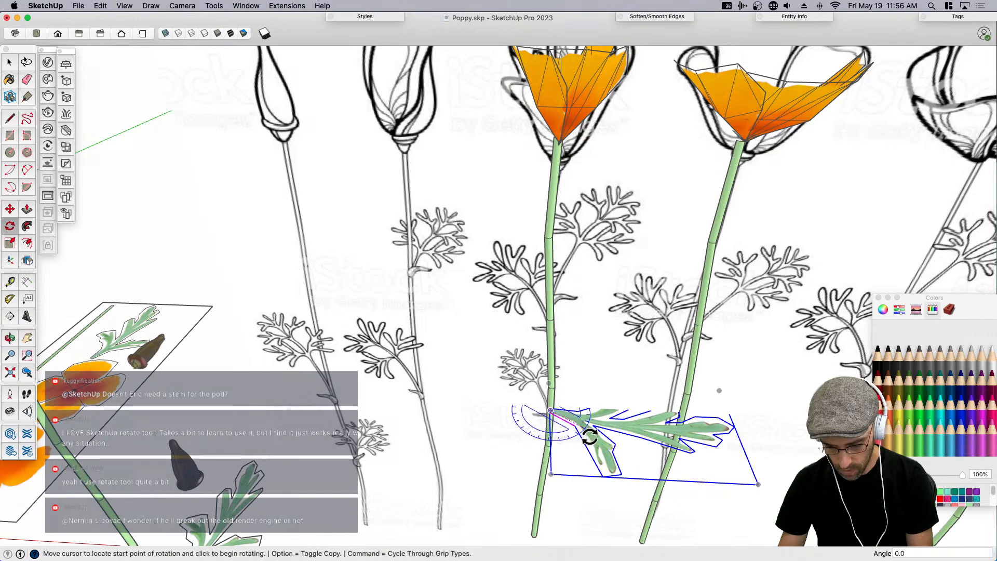
click(595, 430)
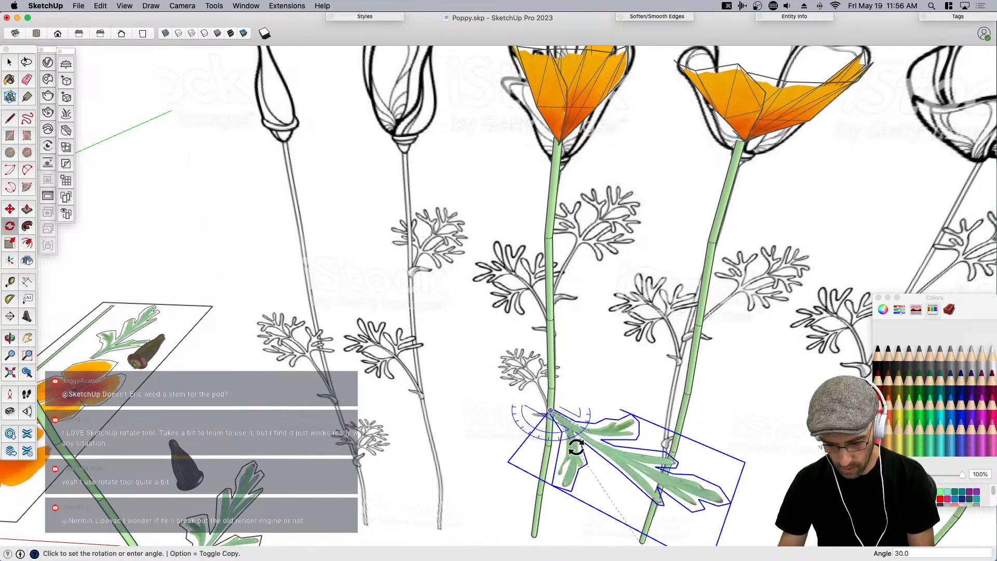
click(501, 460)
key(space)
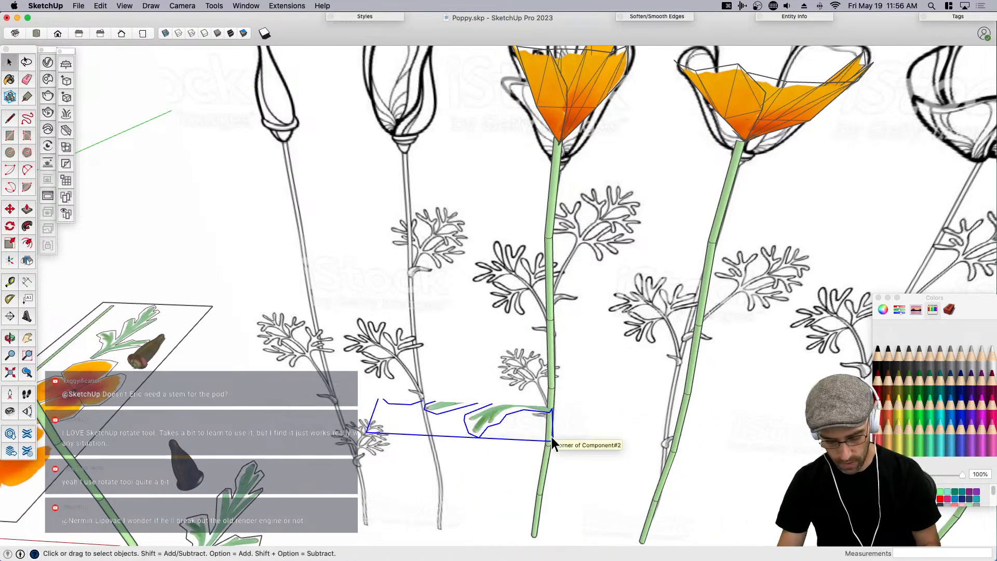
Make two copies of the leaf farther up the same stem, near the next leaf nodes of the reference.
key(m)
key(alt)
click(550, 412)
click(550, 330)
click(549, 328)
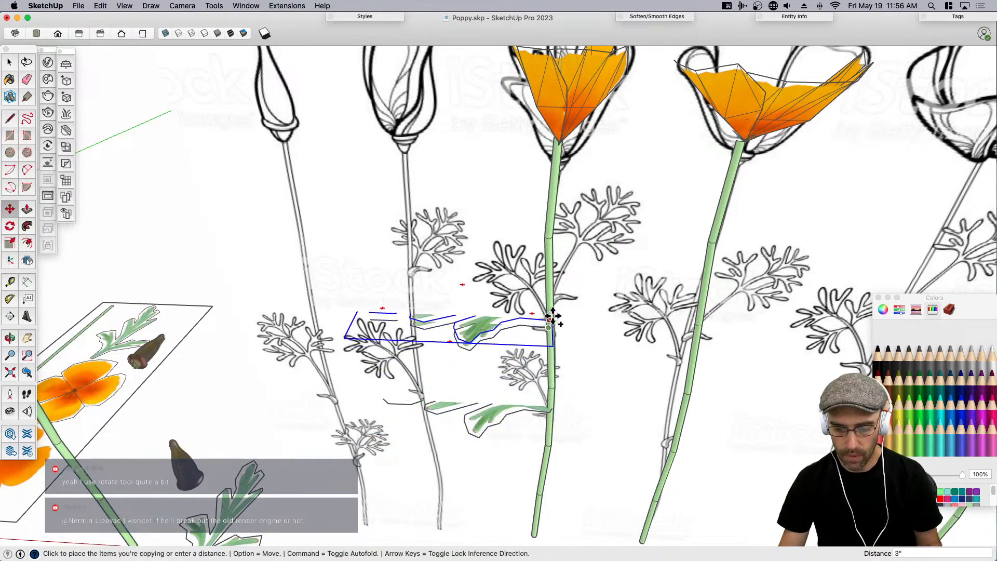
click(552, 305)
key(space)
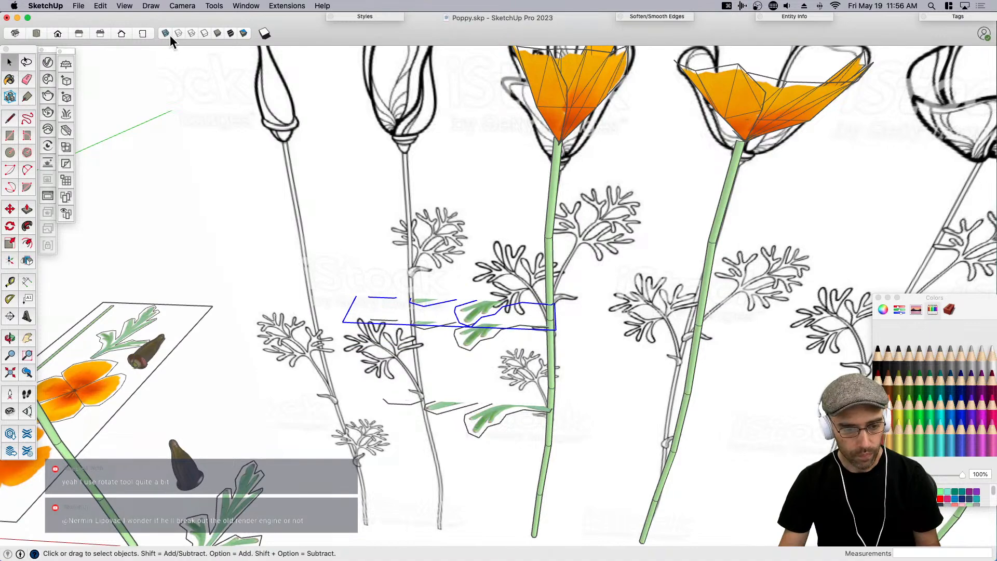
Turn on X-ray display and try to rotate the uppermost leaf copy about its base.
key(x)
key(q)
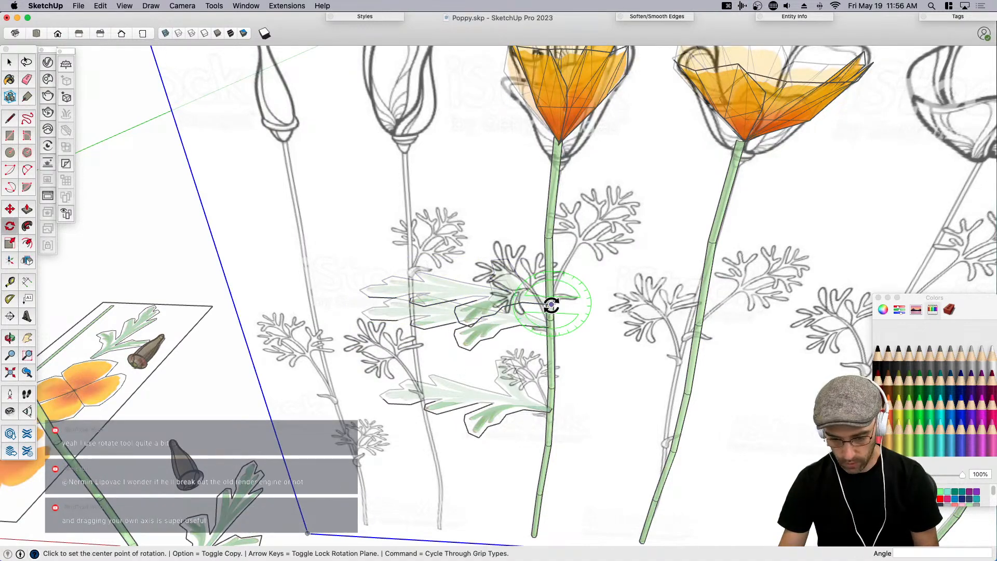
click(551, 303)
click(499, 300)
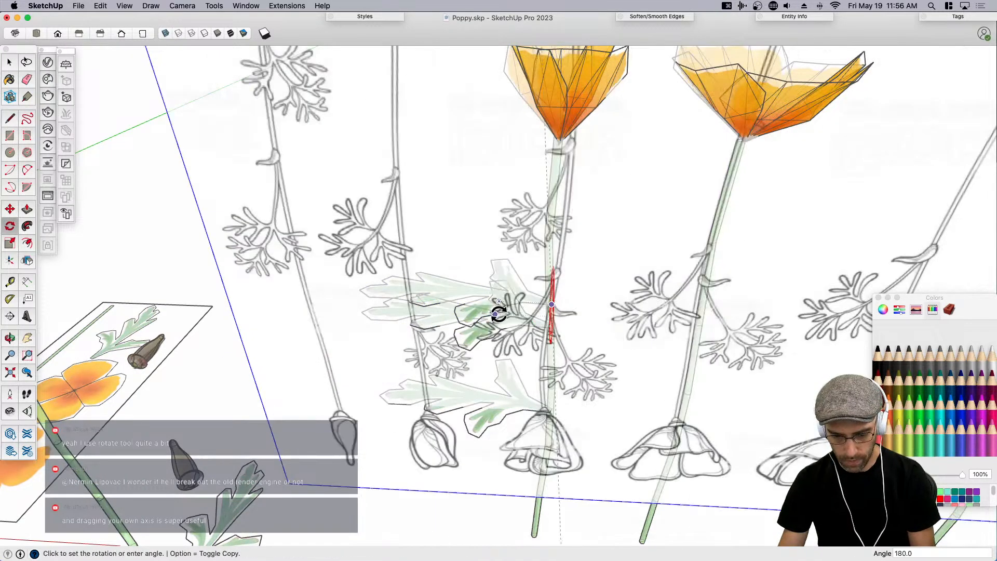
click(499, 314)
key(space)
Lock the group holding the upright reference drawing.
right_click(615, 324)
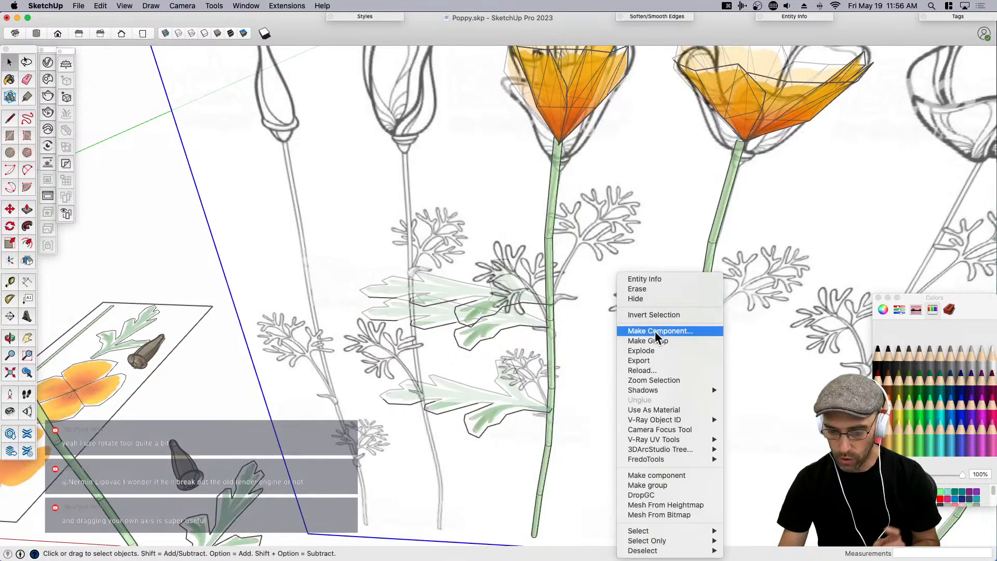
click(347, 305)
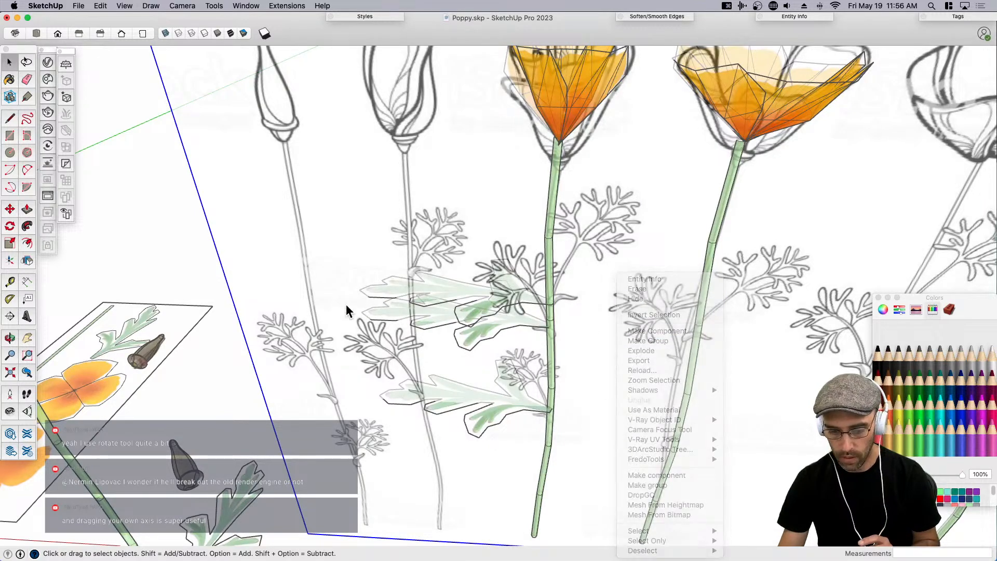
scroll(389, 304, down, 8)
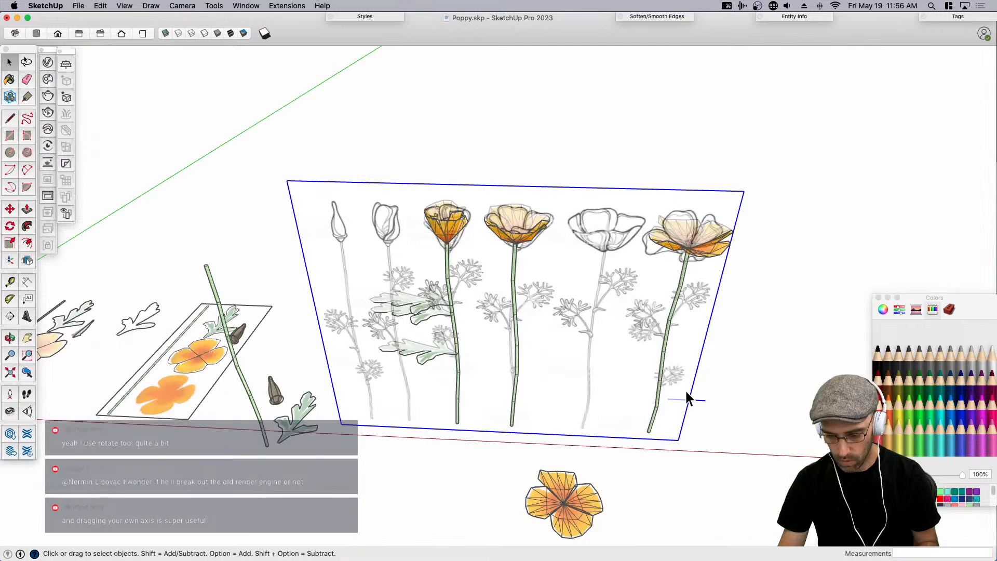
right_click(681, 392)
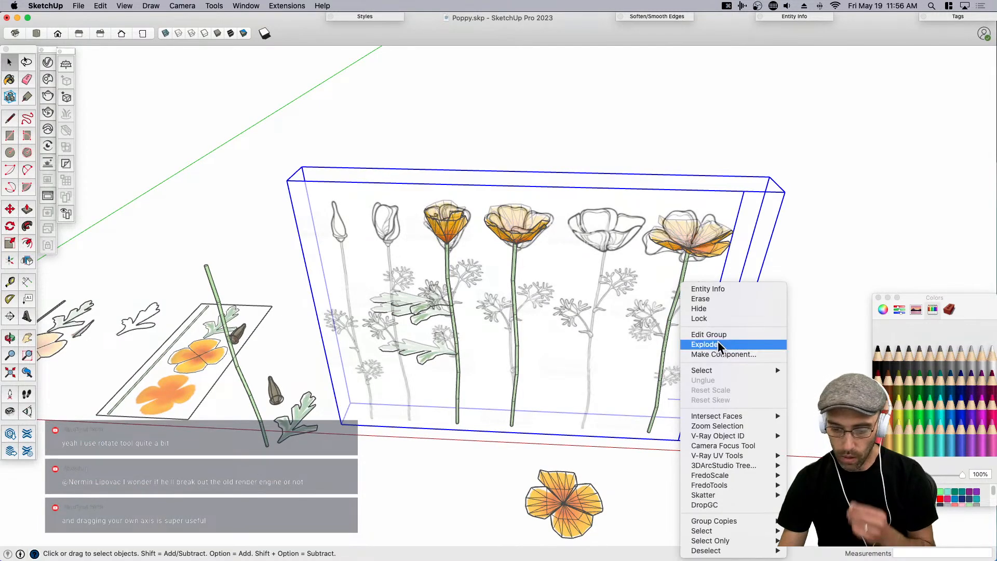
click(699, 319)
Try rotating the uppermost leaf copy about its base around the red axis, and undo the rotation.
scroll(429, 314, up, 6)
key(o)
key(space)
scroll(408, 266, up, 10)
key(q)
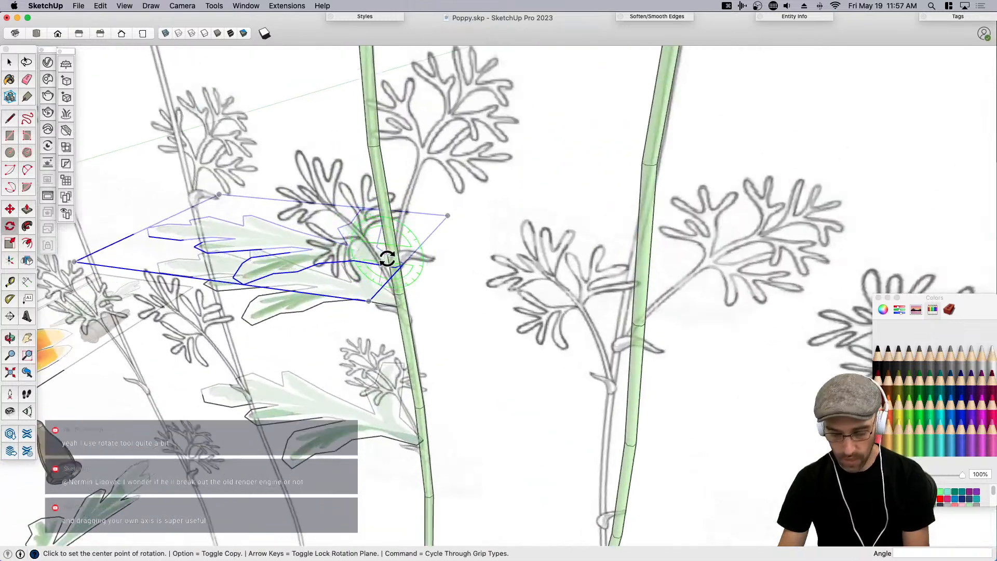
click(393, 263)
click(458, 209)
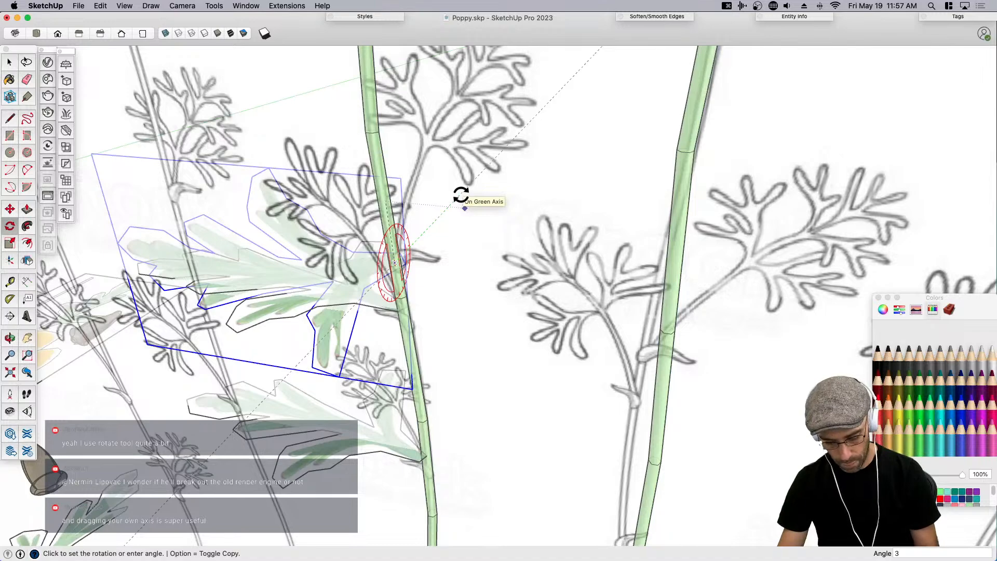
key(Return)
mouse_move(376, 304)
middle_down()
mouse_move(461, 254)
mouse_move(590, 252)
mouse_move(545, 280)
mouse_move(378, 318)
middle_up()
key(space)
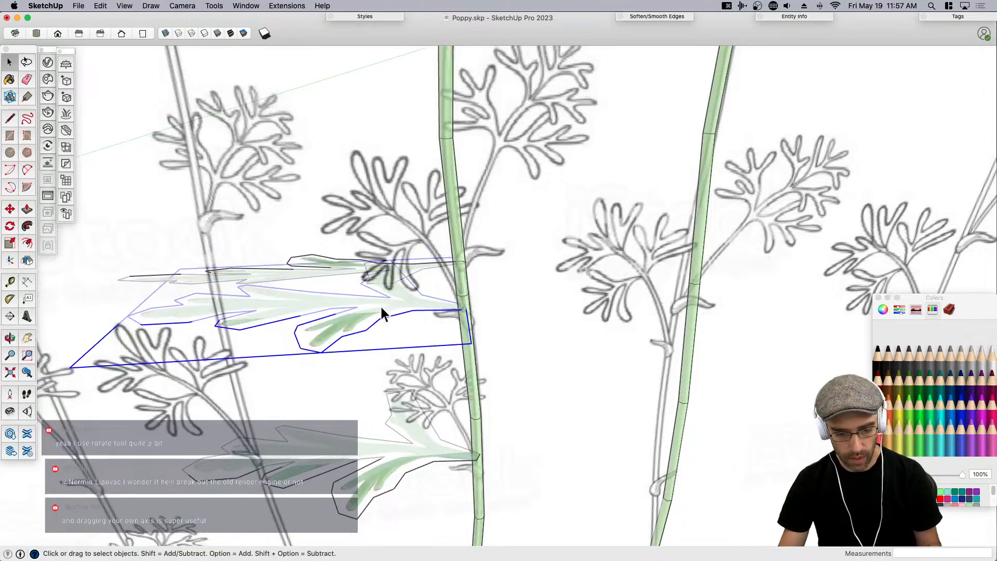
key(q)
key(space)
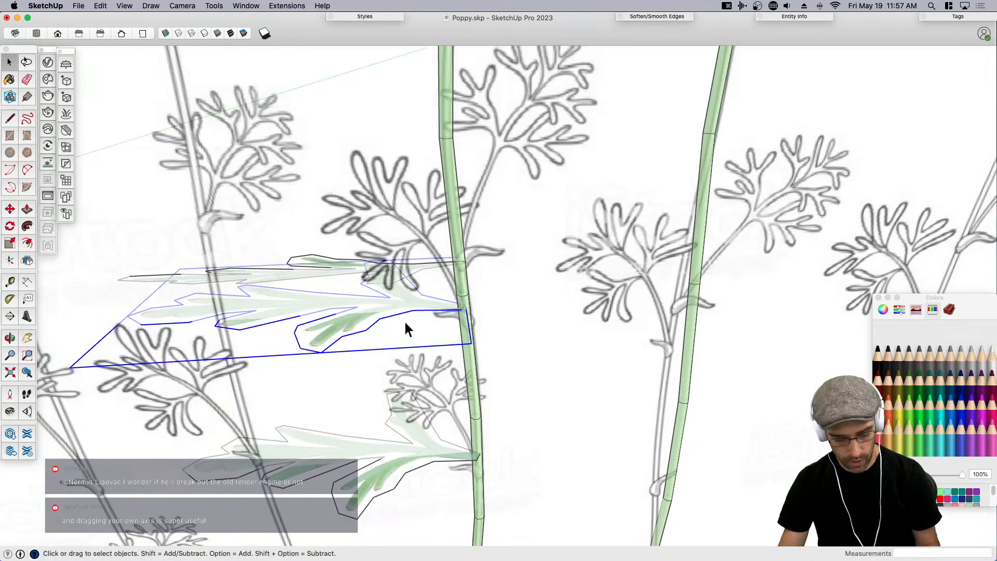
key(super+z)
Try to rotate all three leaves together around the red axis about the lowest leaf's base.
shift+click(352, 279)
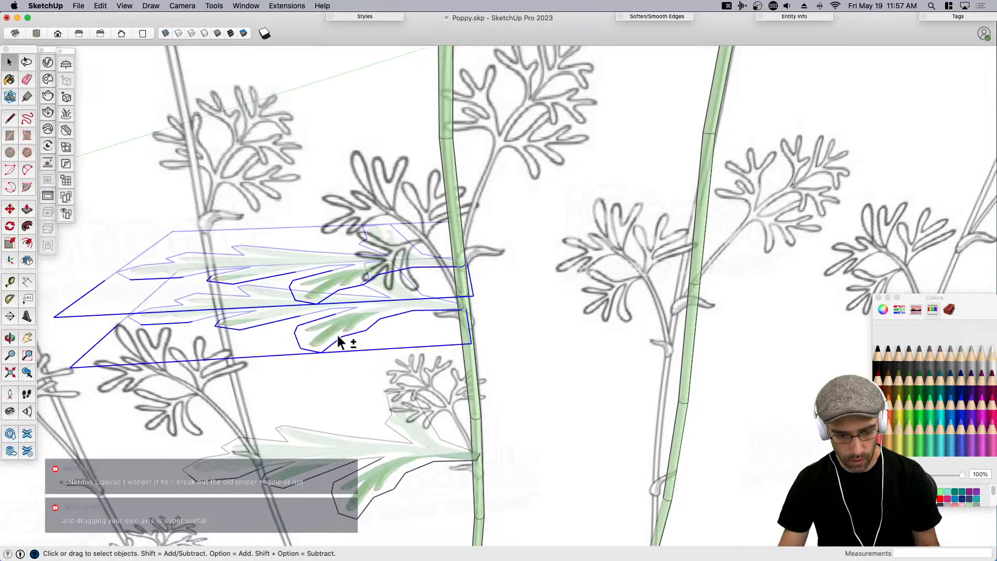
shift+click(380, 475)
key(q)
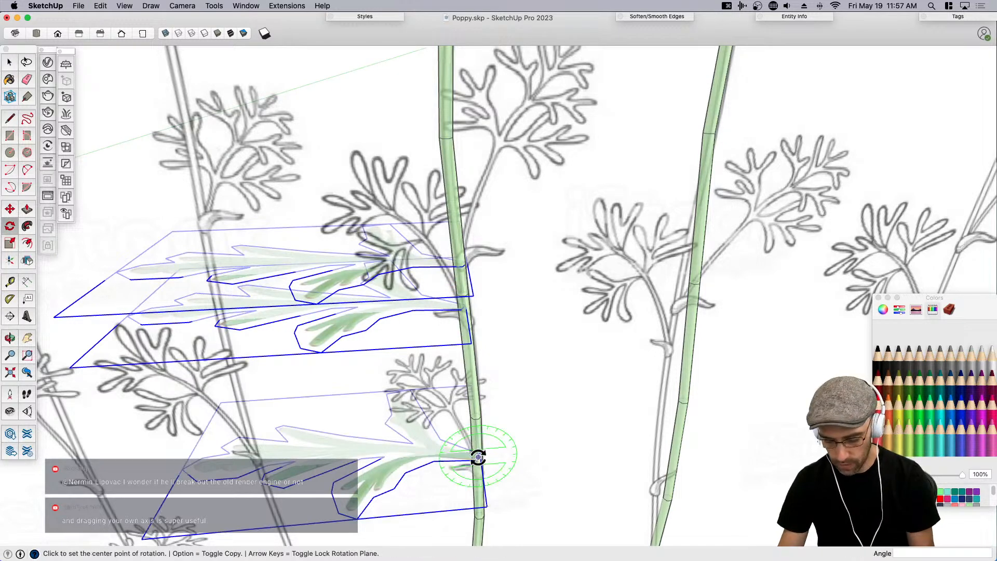
click(479, 457)
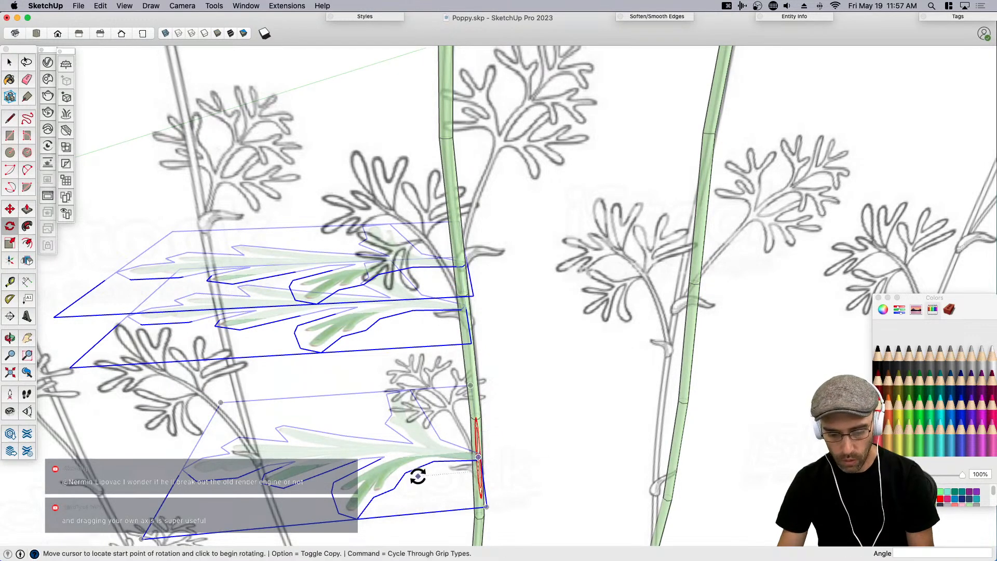
click(419, 475)
middle_drag(446, 398, 317, 399)
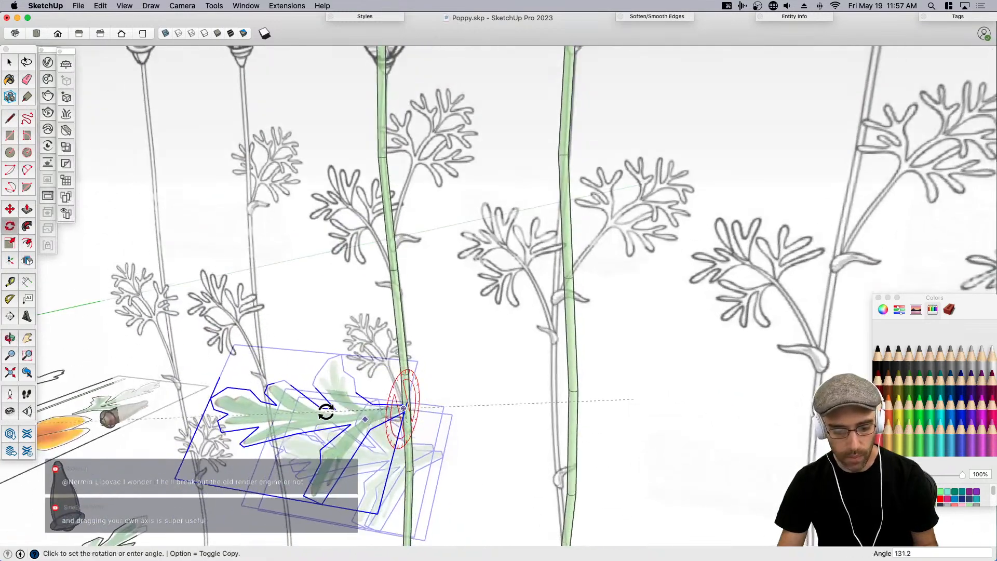
click(333, 364)
key(space)
Delete the two upper leaf copies, keeping only the lowest leaf on the stem.
click(365, 397)
click(330, 278)
key(Delete)
click(313, 251)
key(Delete)
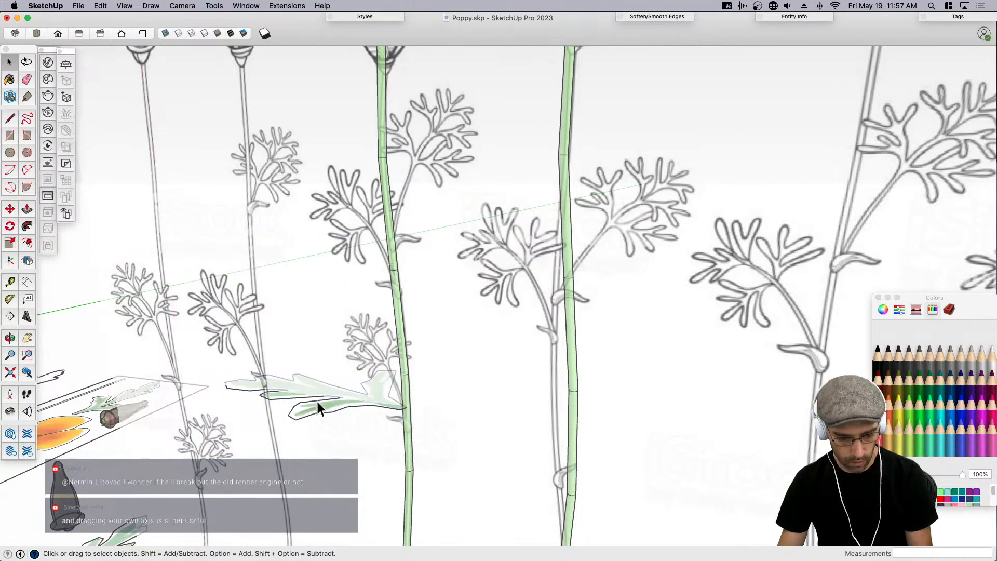
Rotate the remaining leaf about its base around the red axis to turn its face toward the front.
click(326, 401)
key(q)
click(404, 409)
click(366, 451)
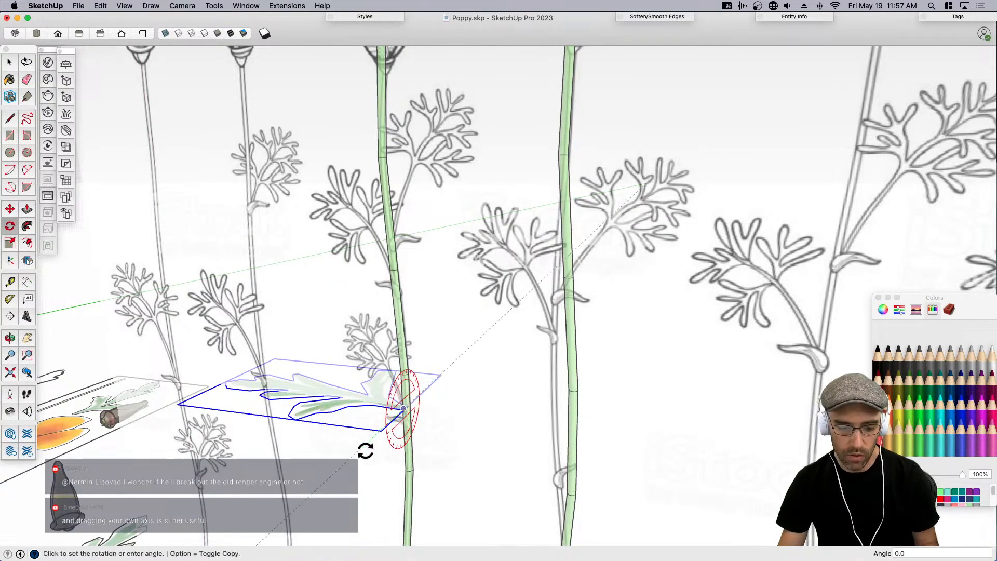
click(371, 500)
key(space)
Rotate the leaf 45 degrees upward about its base around the green axis, following the reference branch.
middle_drag(404, 408, 508, 411)
key(q)
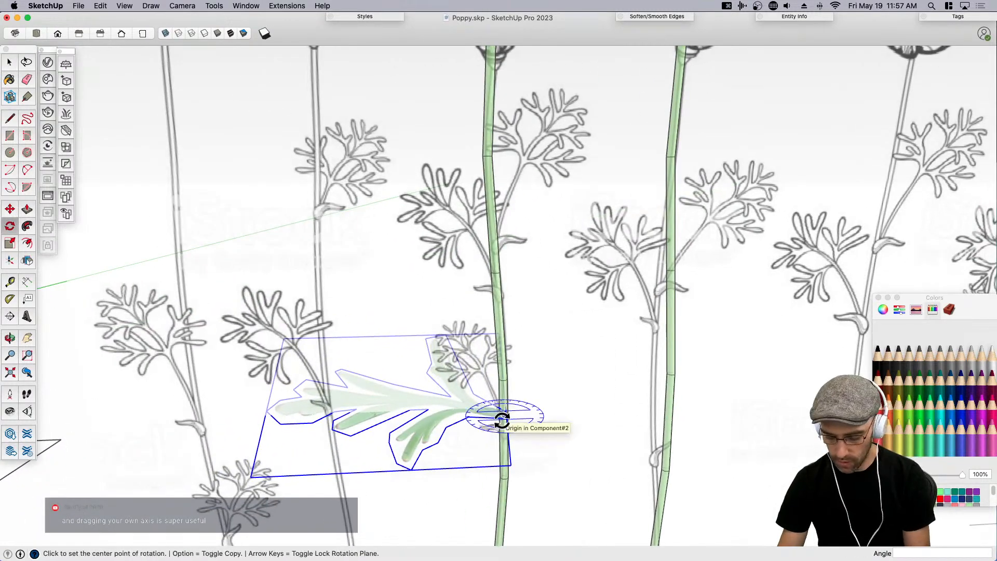
click(504, 414)
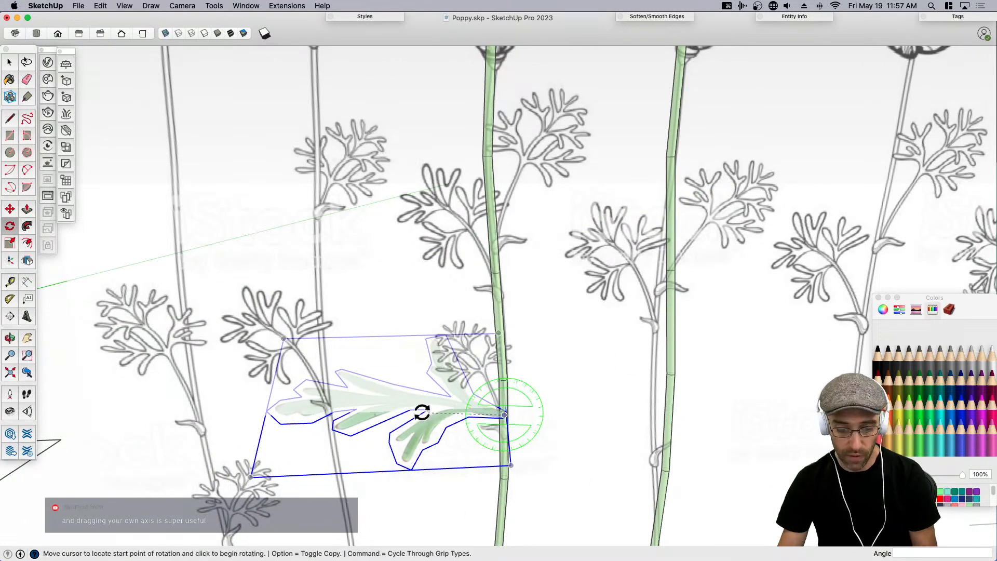
click(422, 413)
click(443, 357)
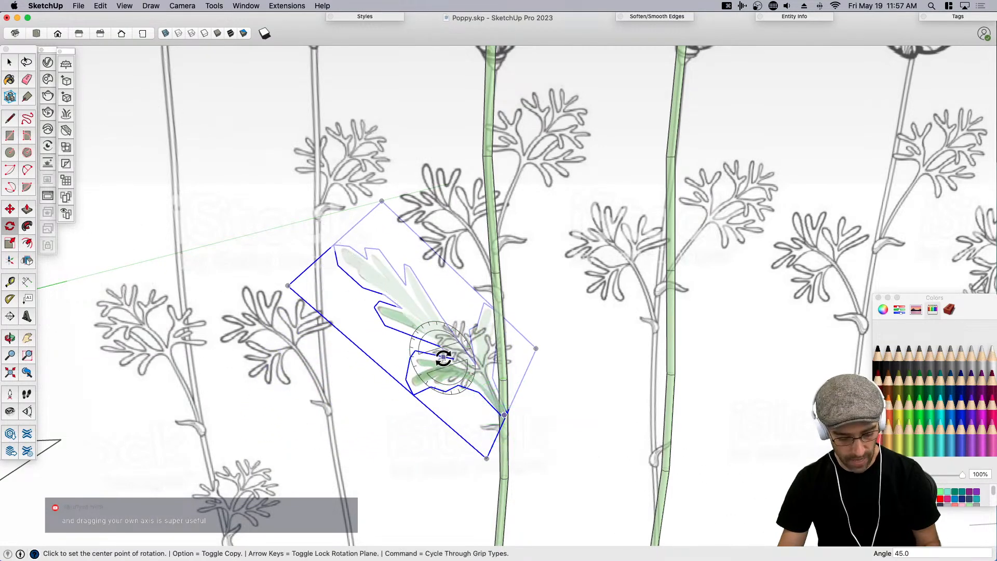
key(space)
Scale the geometry inside the leaf component uniformly by 0.85 and leave the component.
double_click(453, 370)
click(454, 372)
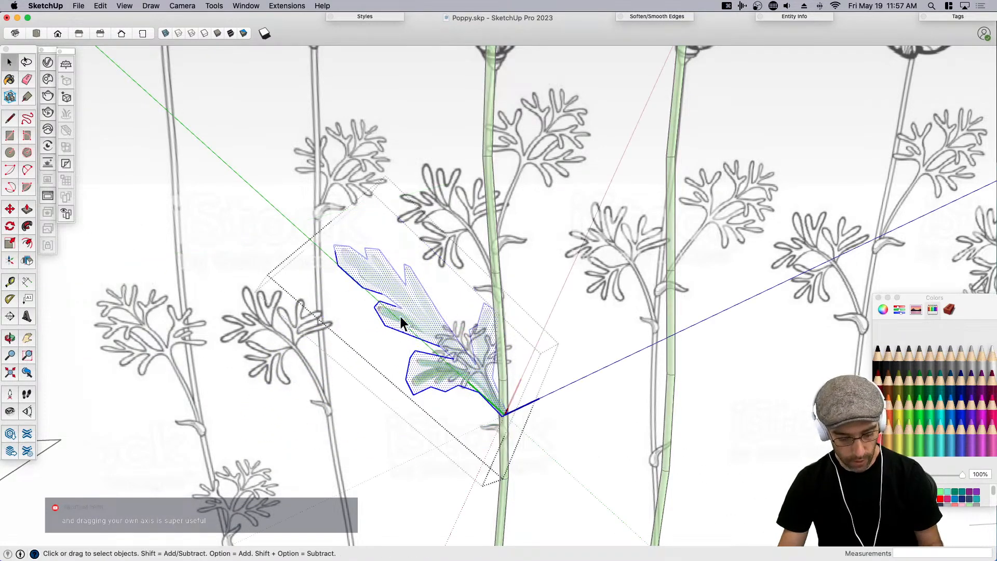
key(s)
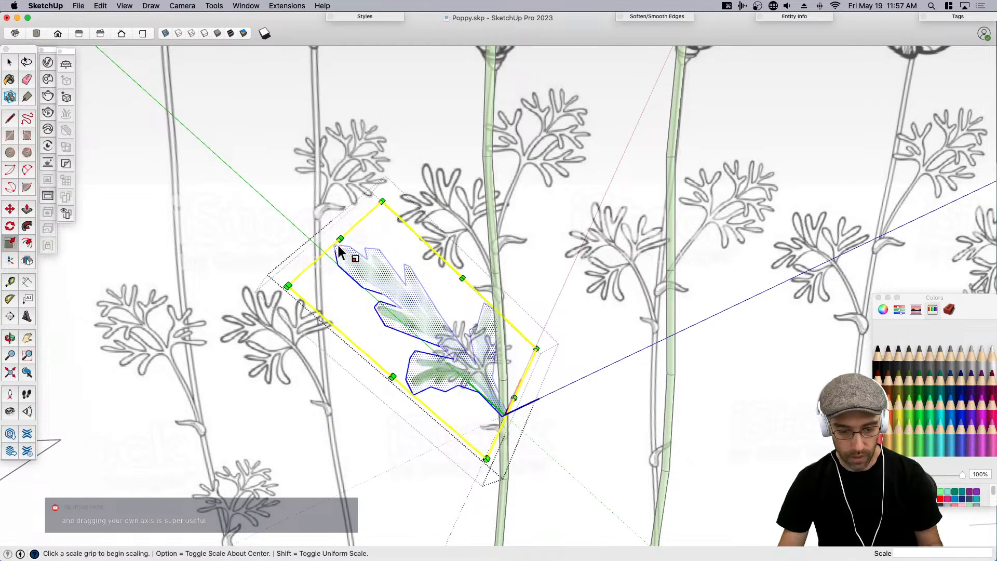
click(383, 201)
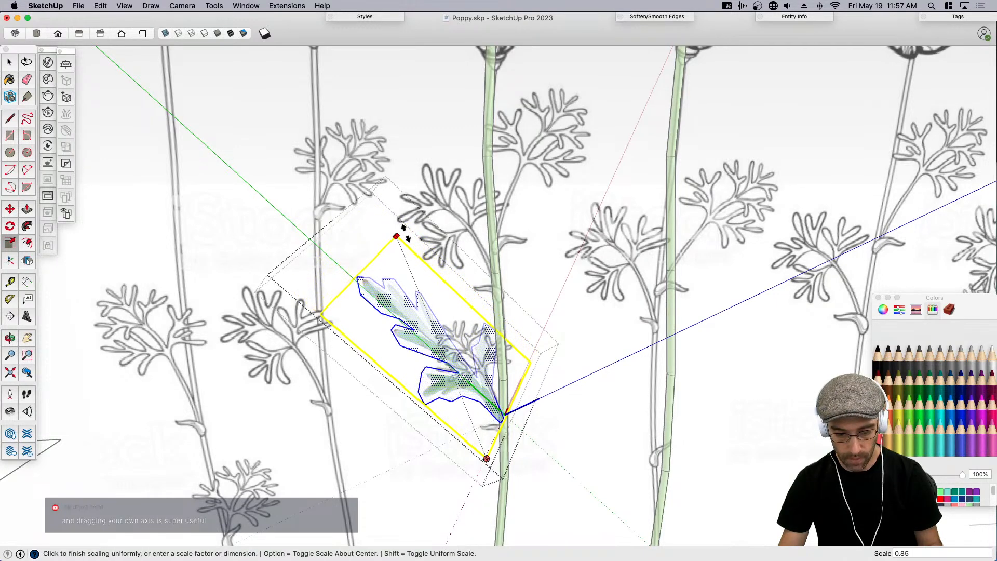
click(404, 229)
key(space)
key(Escape)
Copy the leaf by its base up to the next leaf node on the same stem.
click(474, 396)
key(m)
click(501, 418)
click(497, 293)
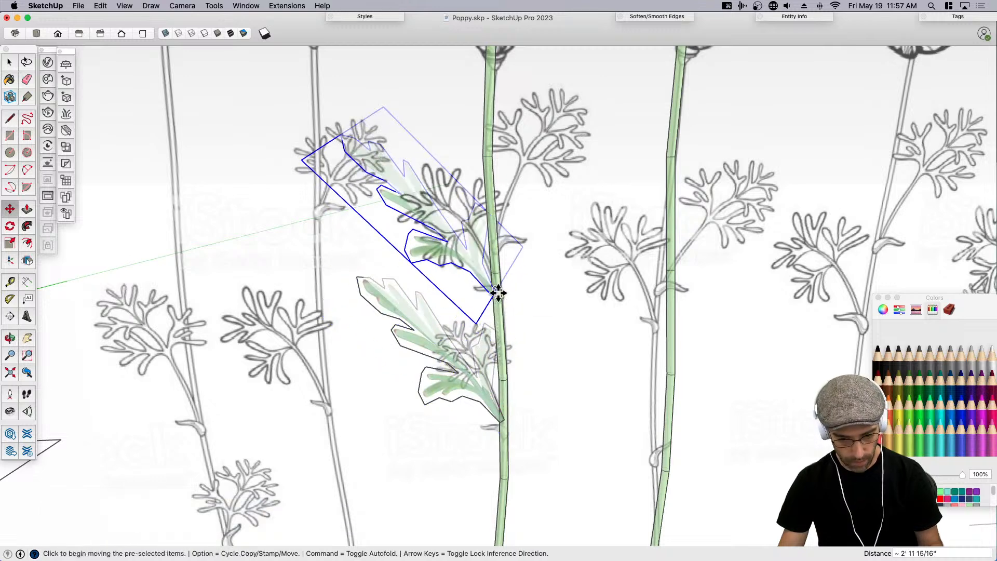
middle_drag(498, 290, 465, 327)
key(q)
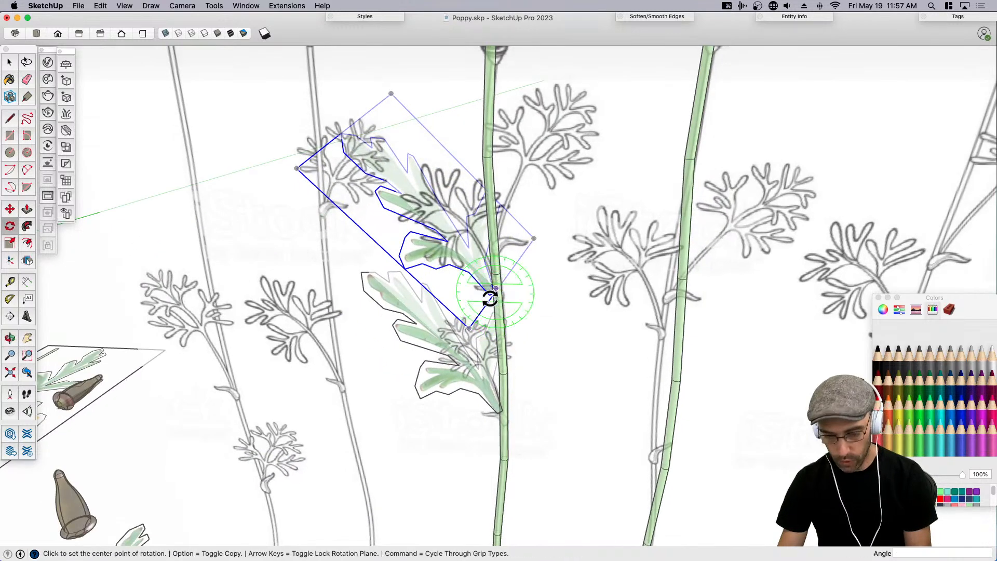
click(495, 290)
middle_drag(475, 295, 340, 304)
click(358, 301)
key(Escape)
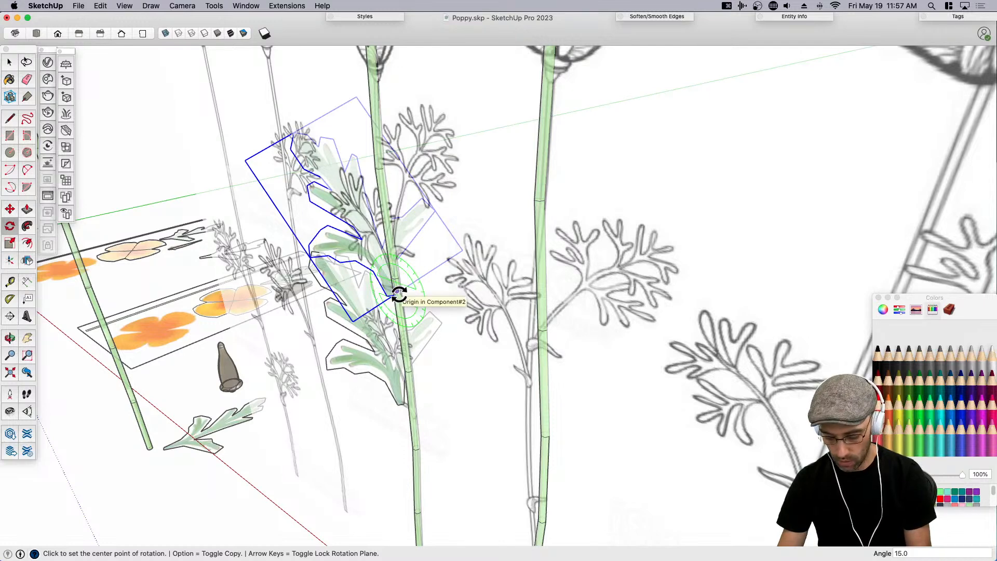
Try to rotate the upper leaf copy about its base around the red axis.
click(397, 291)
click(357, 295)
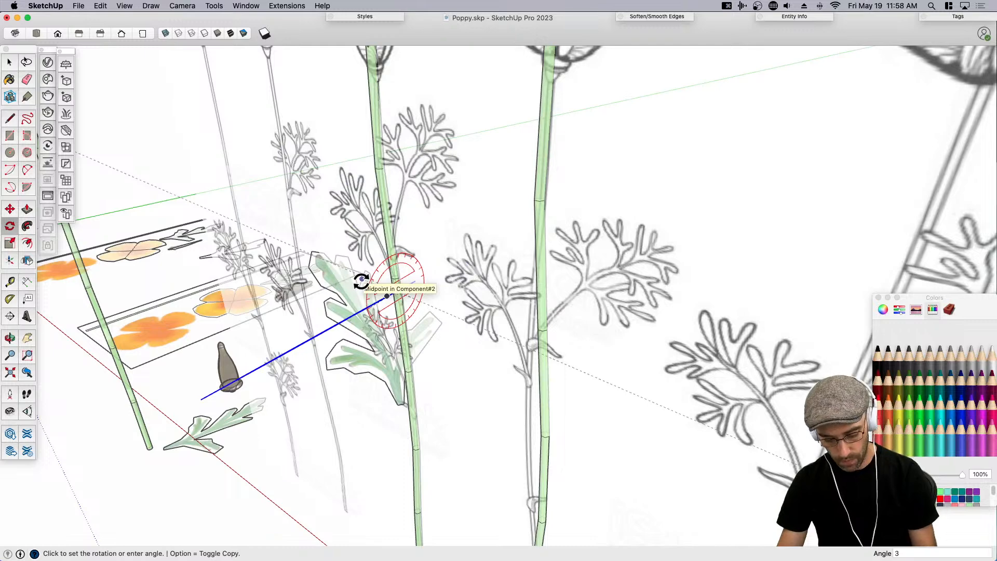
click(362, 282)
middle_drag(363, 291, 580, 342)
key(super+z)
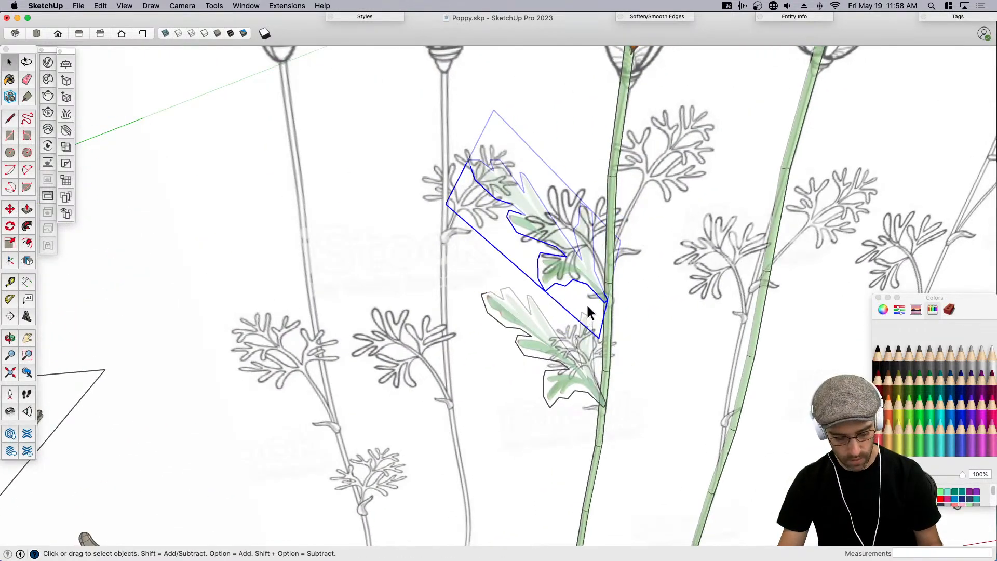
Scale the upper leaf copy along its red axis about the center.
key(s)
click(529, 274)
click(529, 272)
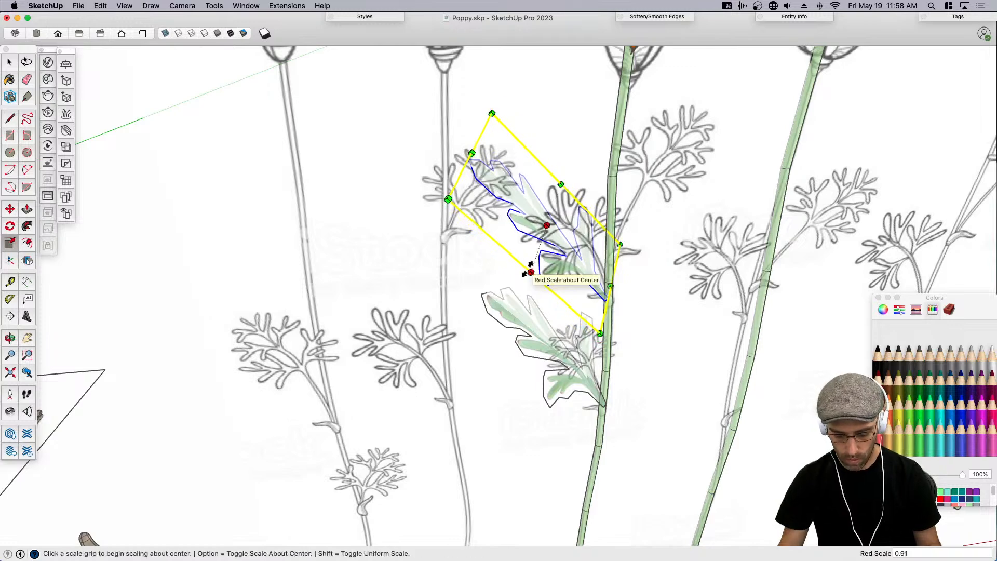
key(space)
middle_drag(630, 292, 593, 294)
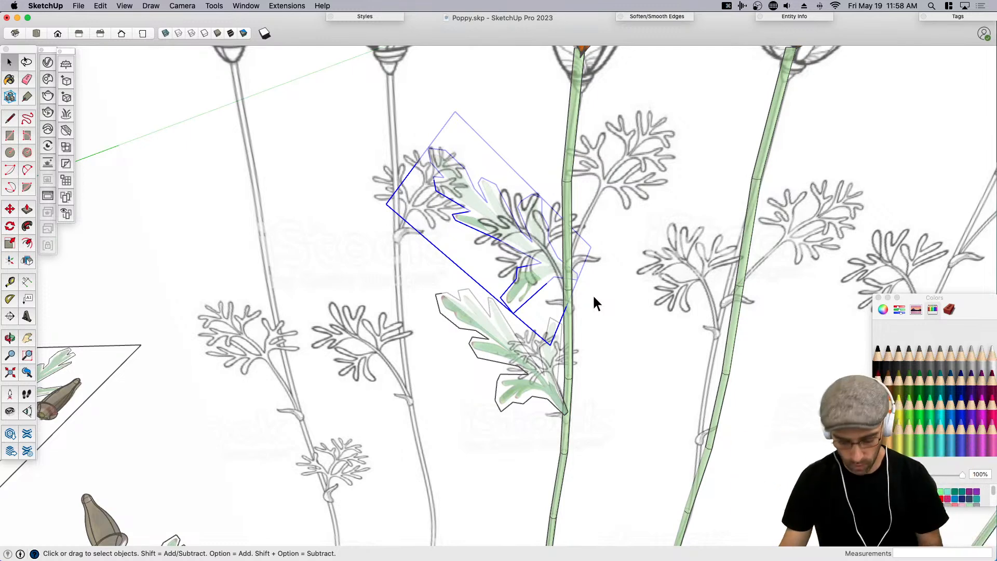
key(m)
key(alt)
click(568, 309)
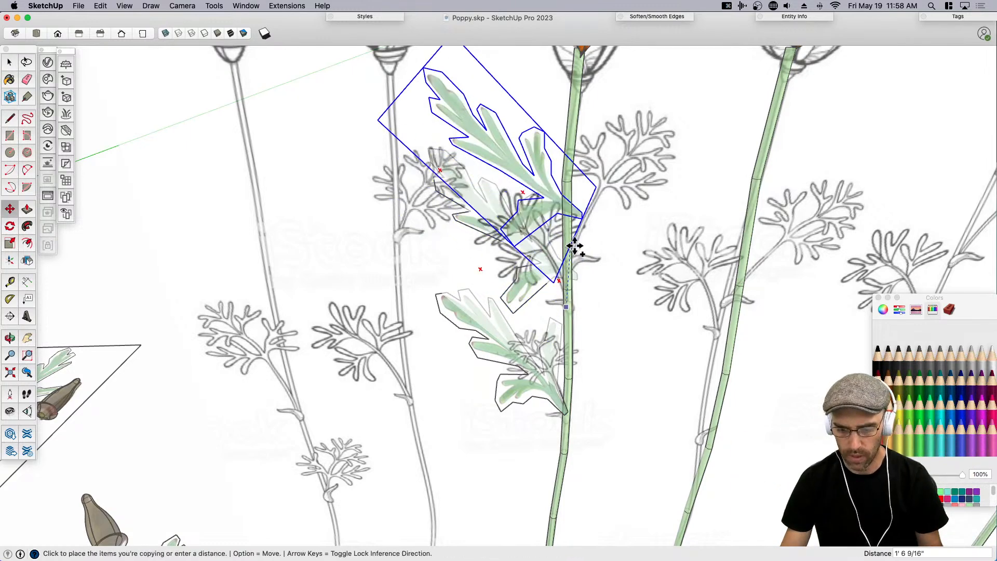
scroll(605, 237, up, 3)
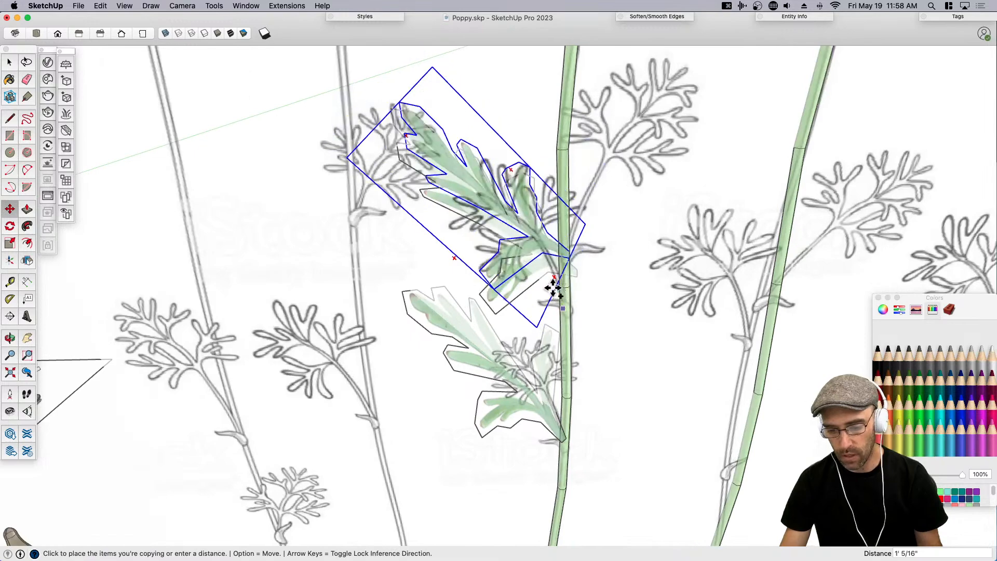
key(o)
middle_drag(599, 296, 508, 312)
key(Escape)
key(space)
Move the upper leaf by its base point onto the matching node of the stem.
click(555, 291)
click(426, 224)
scroll(534, 289, up, 5)
key(m)
click(568, 302)
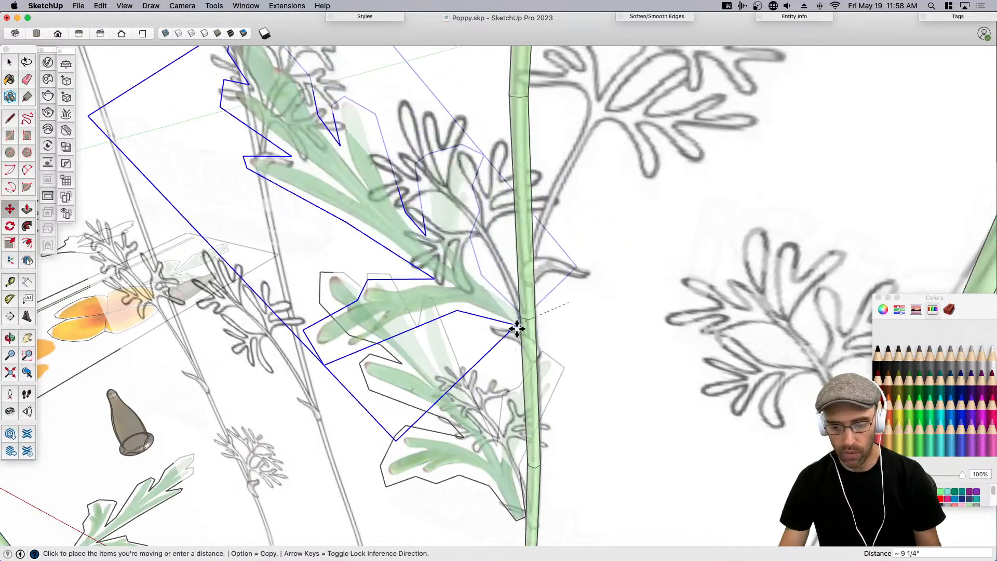
click(524, 319)
key(space)
Copy the upper leaf by its base point to the next branch node higher on the same stem.
key(m)
key(alt)
click(524, 318)
scroll(523, 317, down, 1)
middle_drag(523, 318, 523, 278)
click(522, 283)
Rotate the new leaf copy about its base around the blue axis to the opposite side of the stem.
key(q)
click(520, 282)
click(512, 280)
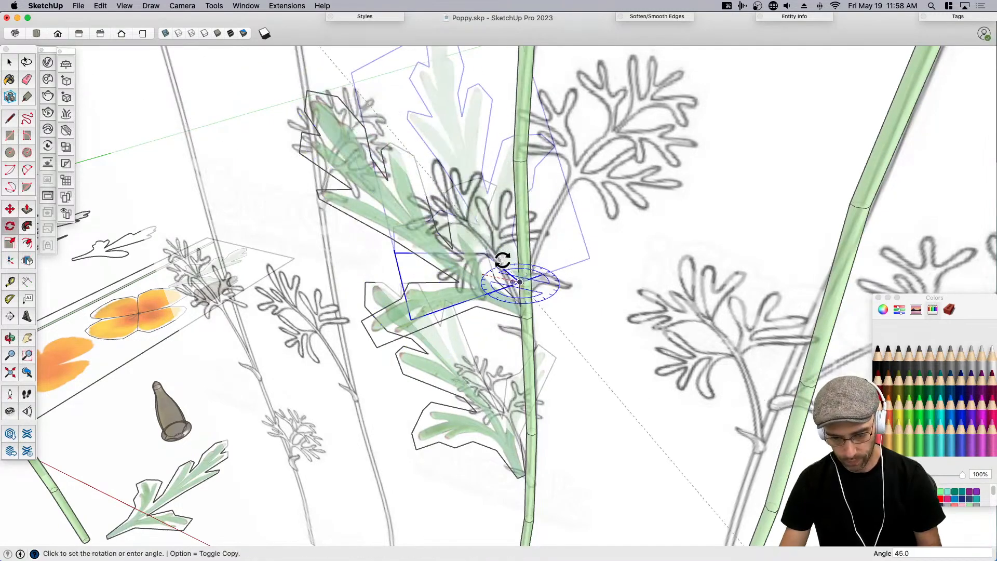
click(504, 260)
middle_drag(506, 261, 681, 227)
key(space)
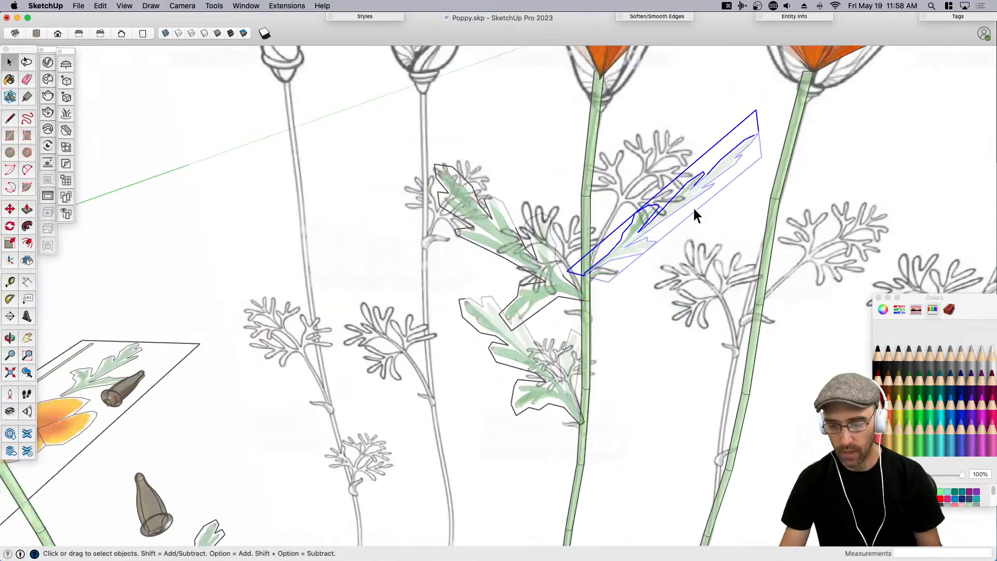
Shrink the right-hand leaf uniformly from its outer corner to match the reference branch.
key(s)
click(759, 114)
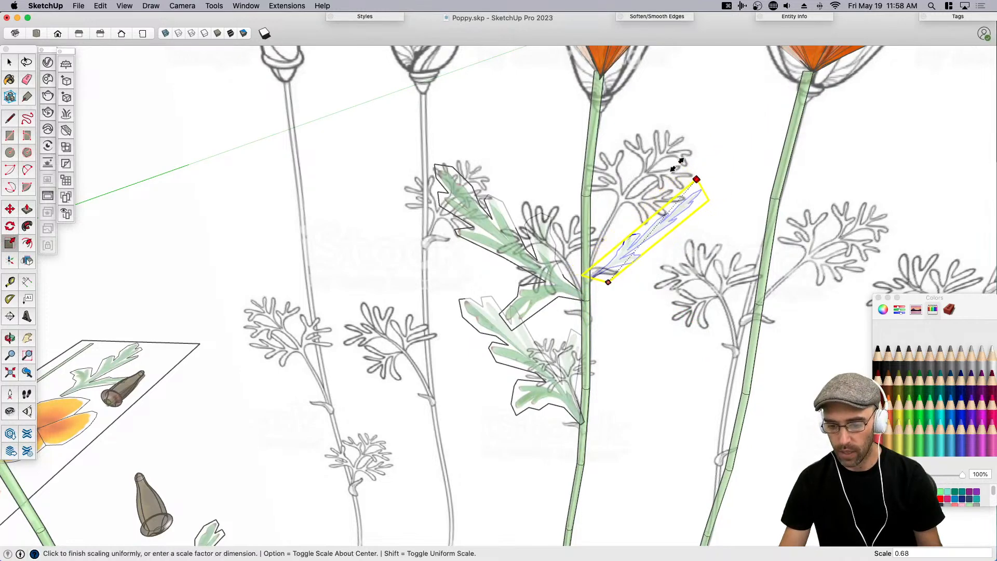
click(698, 152)
key(space)
Select the locked reference drawing and create a new tag named X-Image.
scroll(518, 208, down, 10)
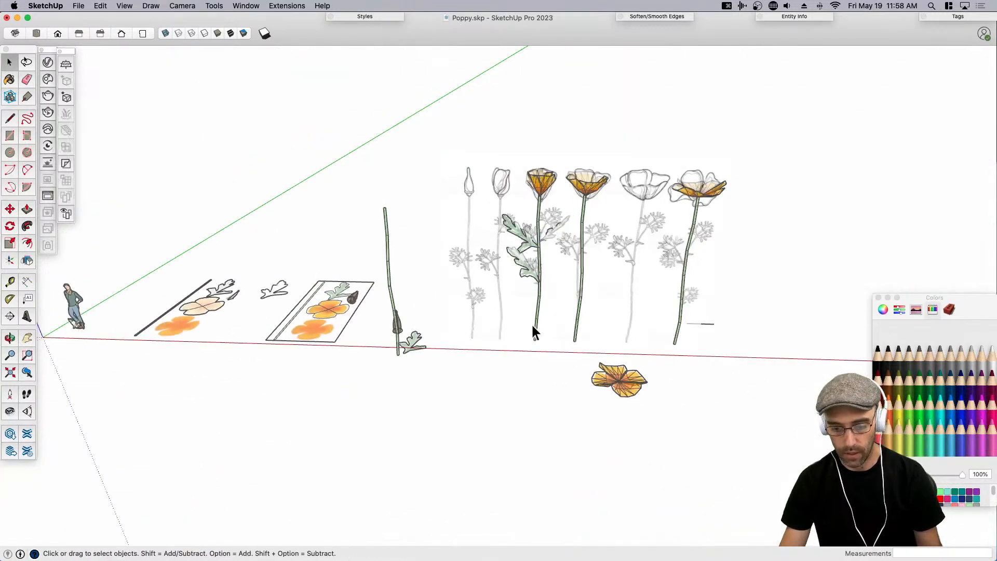
click(490, 320)
click(490, 391)
click(487, 310)
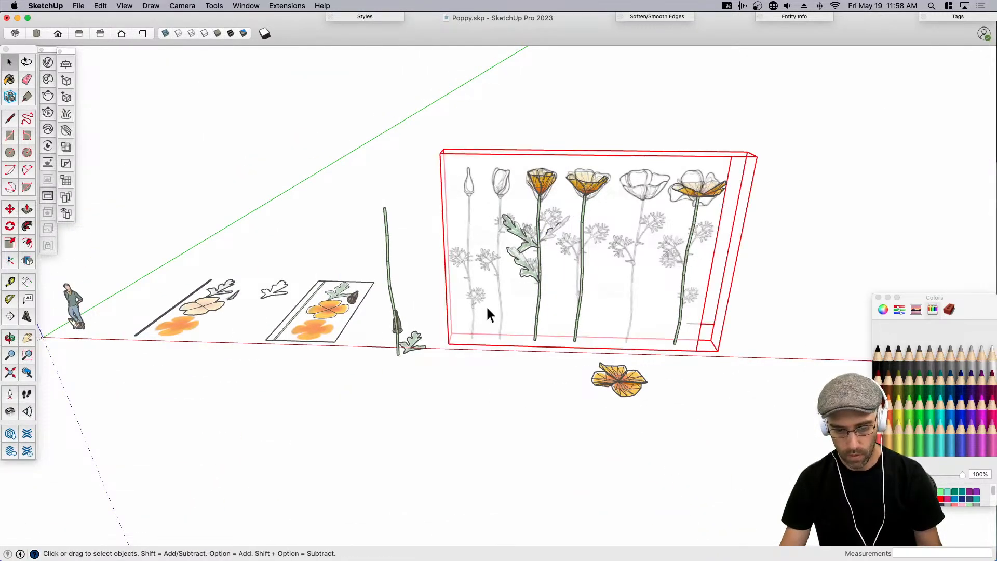
click(967, 16)
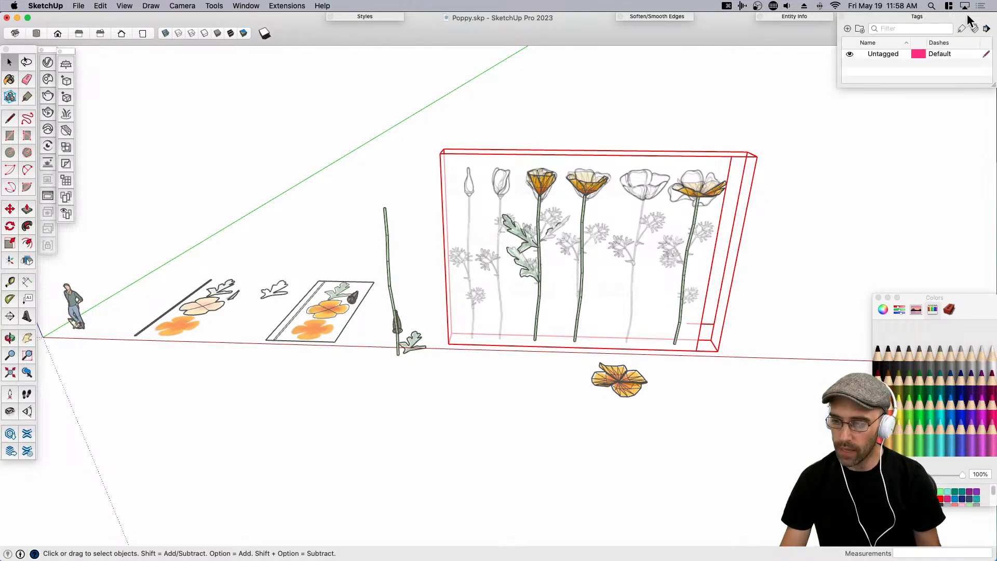
click(847, 28)
text(X-Image)
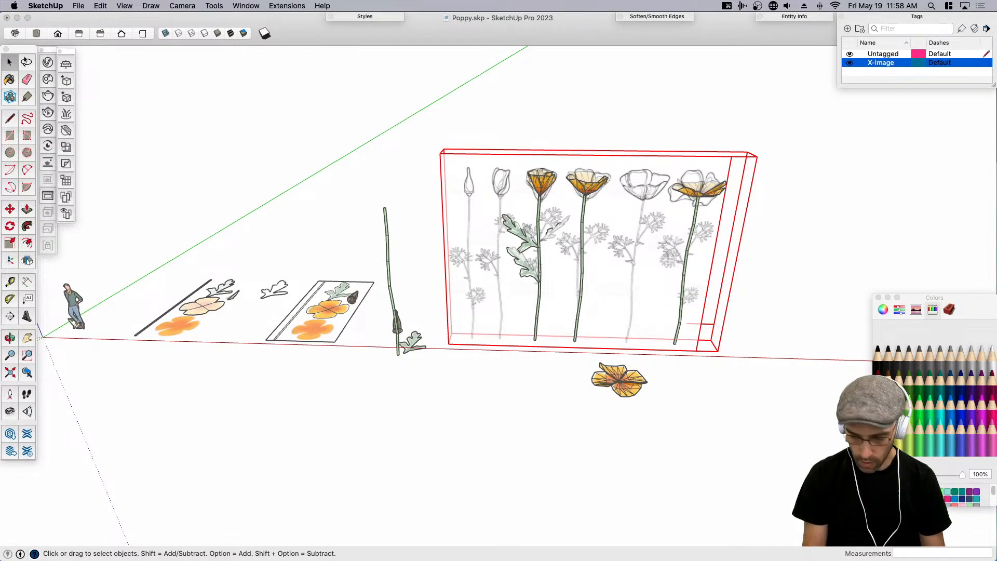
key(Return)
click(846, 243)
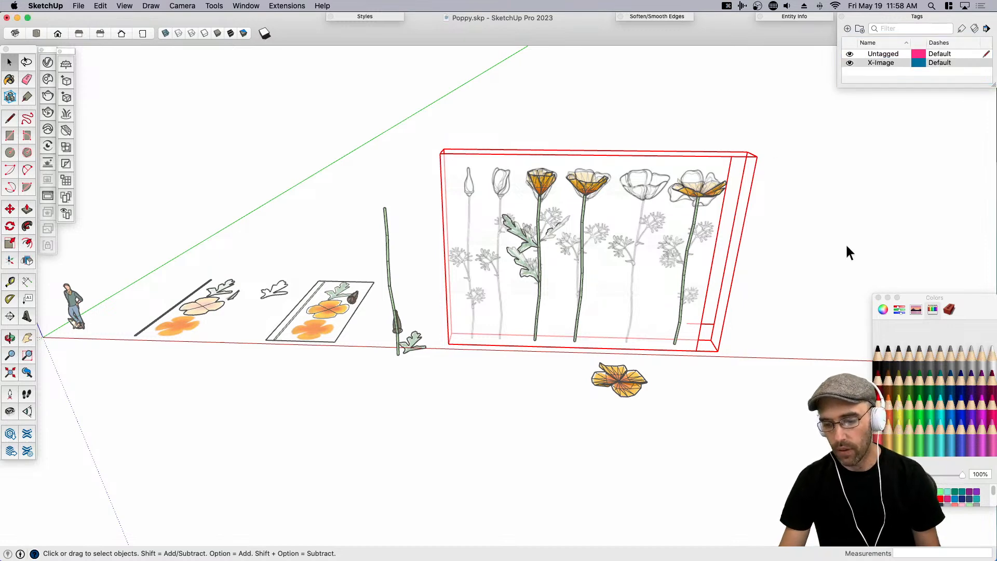
Unlock the reference drawing group and assign it to the X-Image tag.
right_click(648, 235)
click(672, 270)
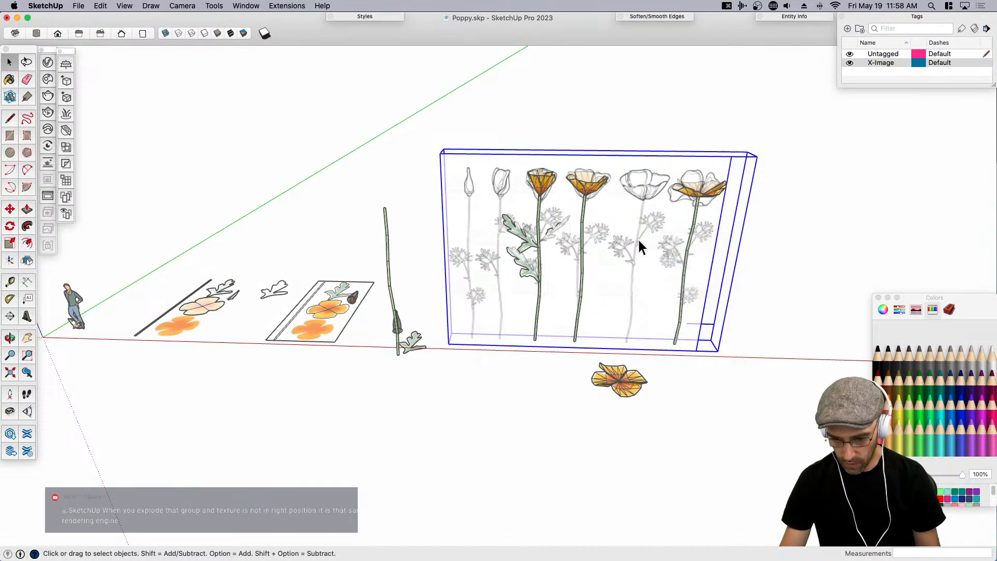
click(792, 19)
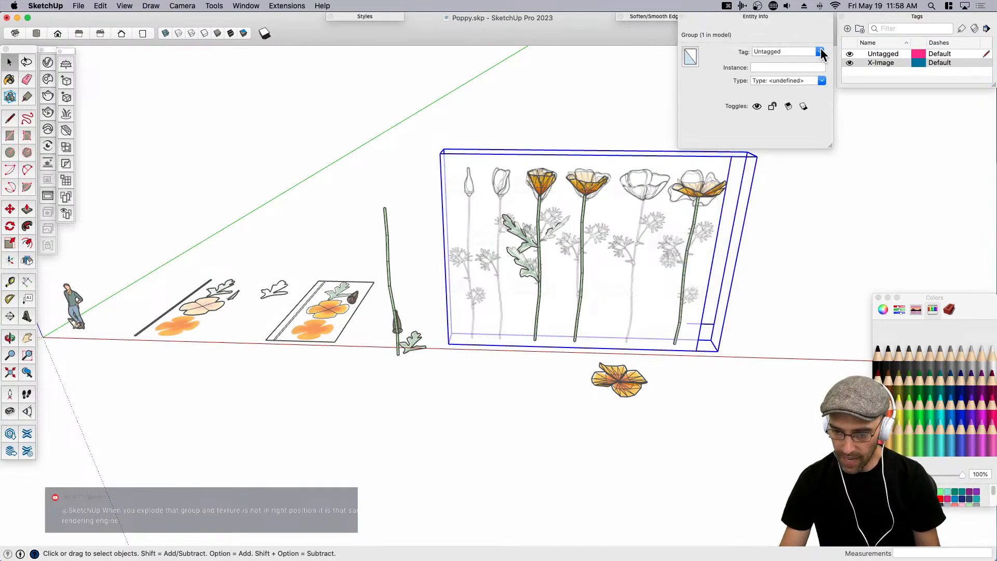
click(758, 19)
Lock the reference drawing group again and hide the X-Image tag.
scroll(650, 241, up, 3)
right_click(640, 232)
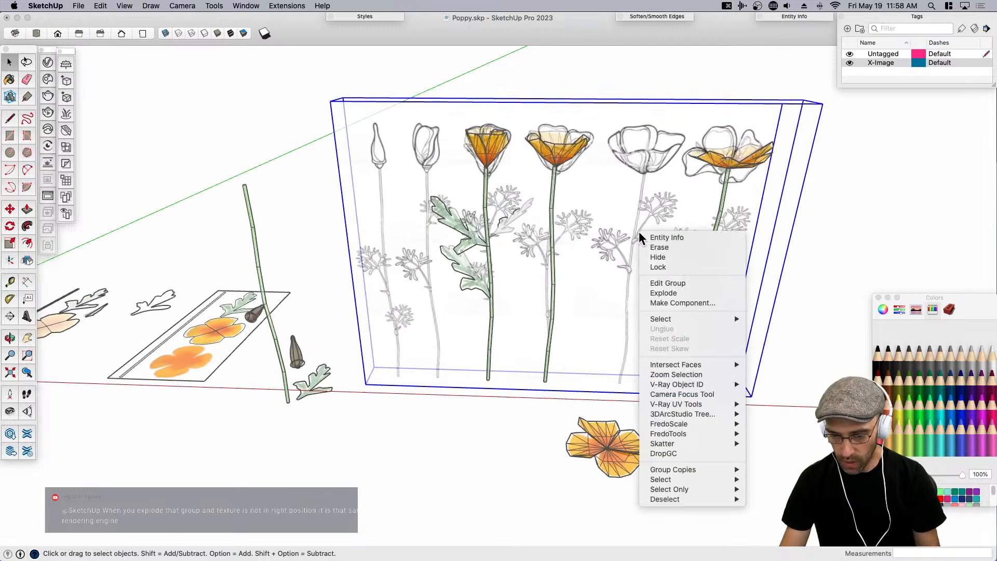
click(660, 267)
click(850, 63)
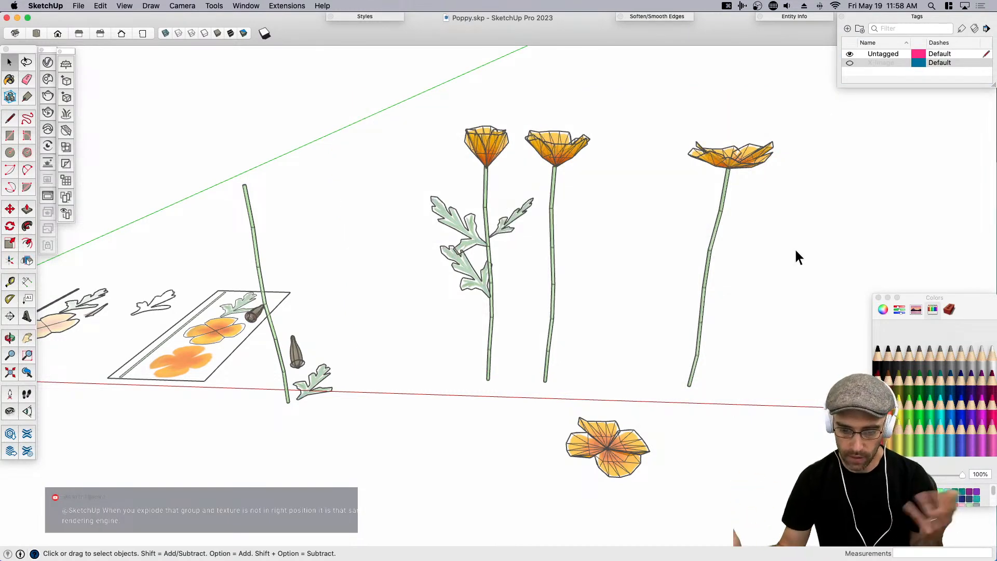
Scale the upper left-hand leaf on the leafy stem uniformly to about 0.83.
scroll(521, 257, up, 3)
click(454, 223)
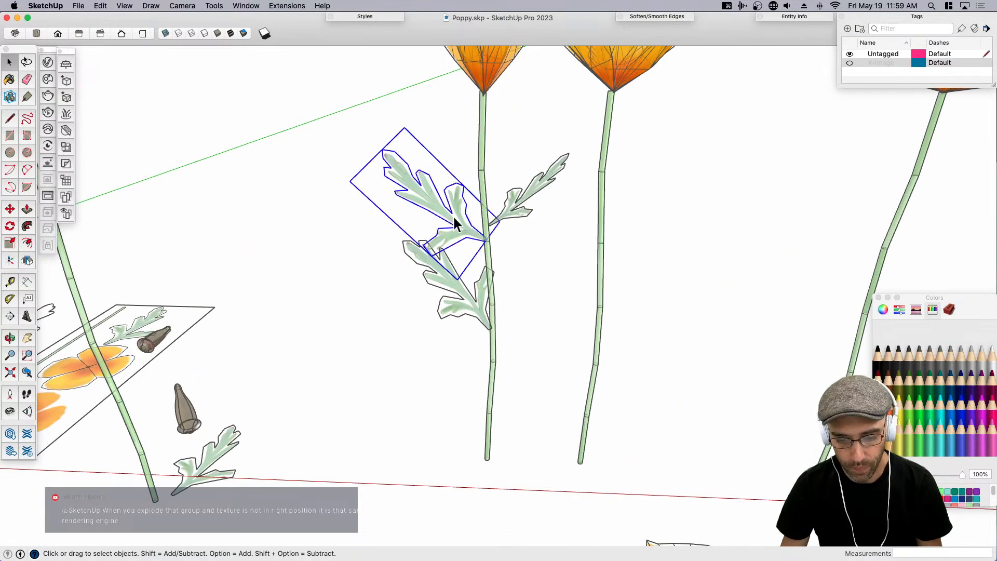
key(s)
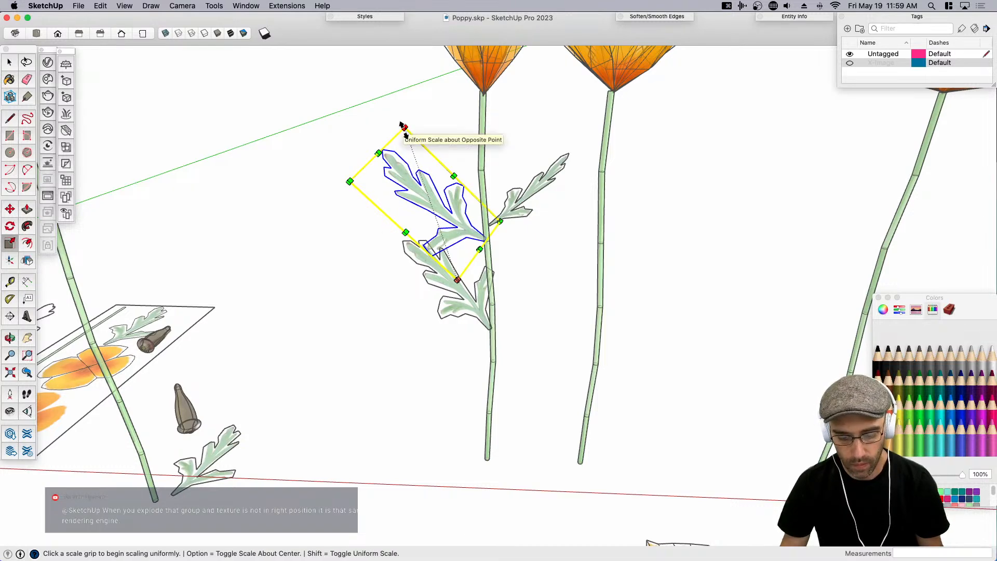
drag(404, 127, 411, 149)
Move the scaled upper left-hand leaf so its base touches the stem.
scroll(468, 234, up, 3)
key(m)
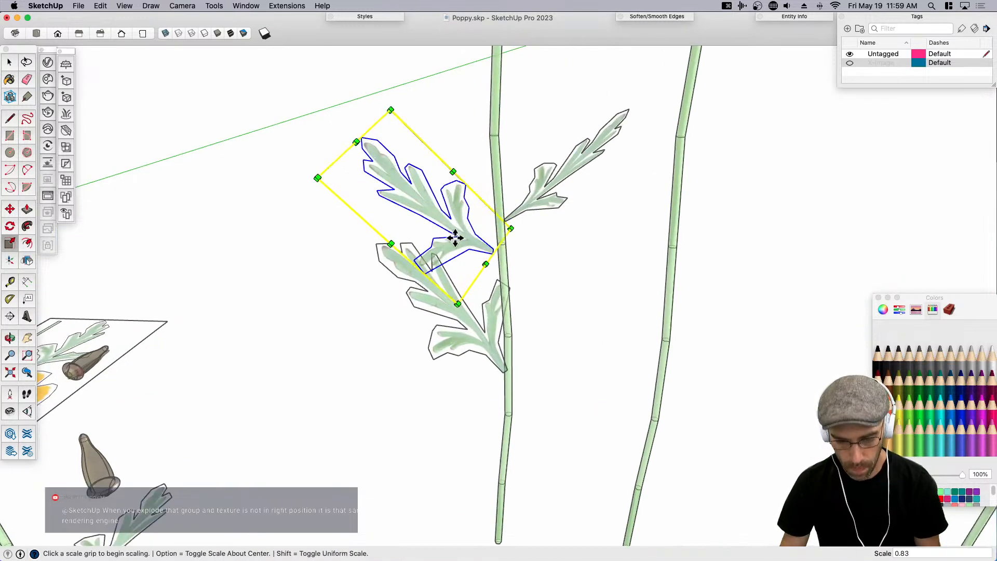
click(489, 253)
click(504, 240)
key(space)
Select the right-hand leaf and move its base in toward the stem, working from above the flowers.
scroll(464, 248, down, 4)
click(434, 319)
middle_drag(434, 319, 481, 460)
scroll(554, 381, up, 5)
scroll(481, 460, up, 4)
click(481, 459)
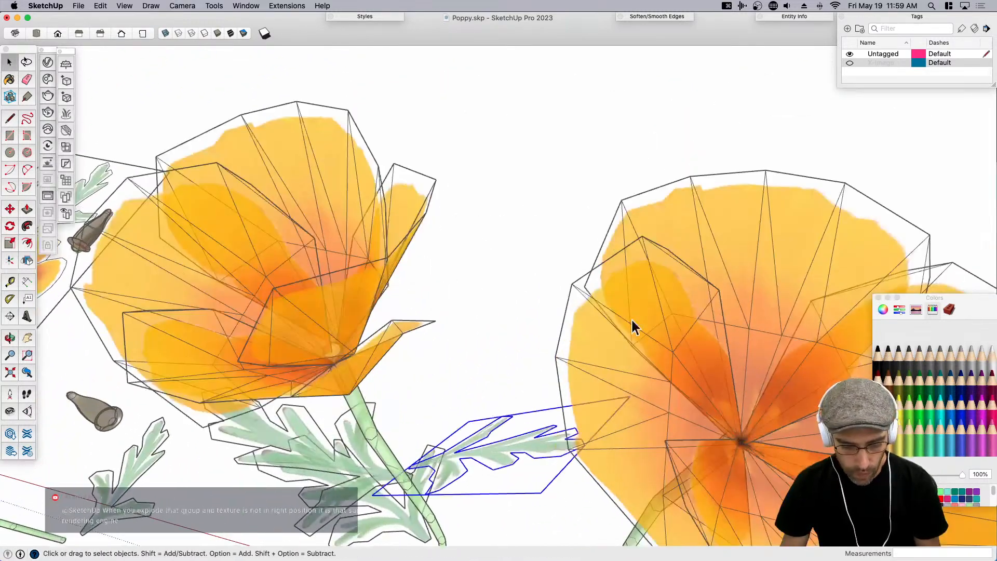
scroll(579, 367, down, 3)
scroll(467, 447, up, 5)
key(m)
click(450, 443)
click(439, 466)
Shift the right-hand leaf's base slightly upward to meet the stem and clear the selection.
middle_drag(439, 466, 644, 381)
scroll(506, 376, up, 3)
click(524, 365)
click(525, 343)
key(space)
scroll(499, 269, down, 3)
scroll(500, 269, down, 5)
click(435, 352)
middle_drag(435, 352, 397, 353)
scroll(398, 353, down, 2)
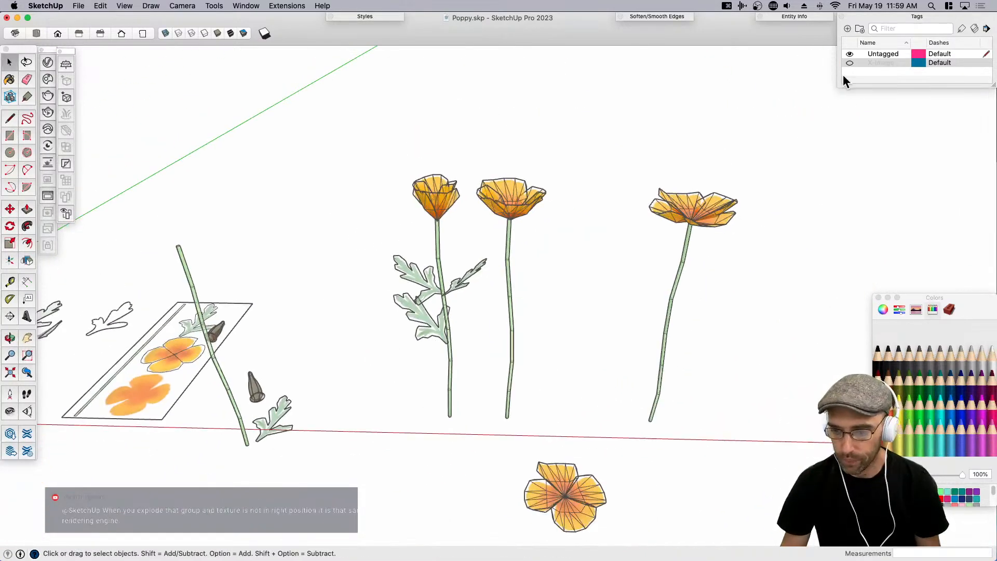
Make the X-Image tag visible again and add a new scene with all the flowers in view.
click(850, 62)
click(878, 298)
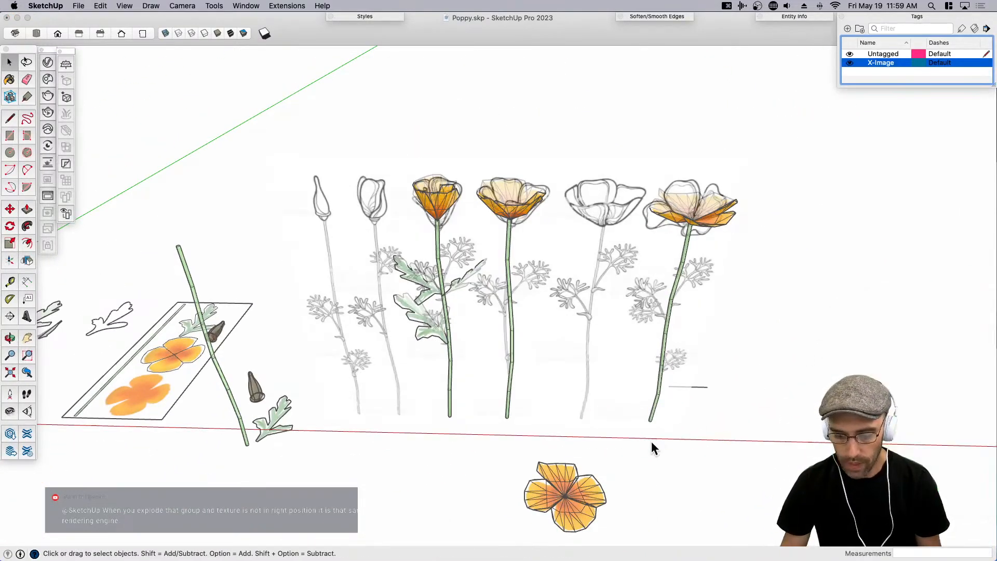
middle_drag(656, 436, 706, 364)
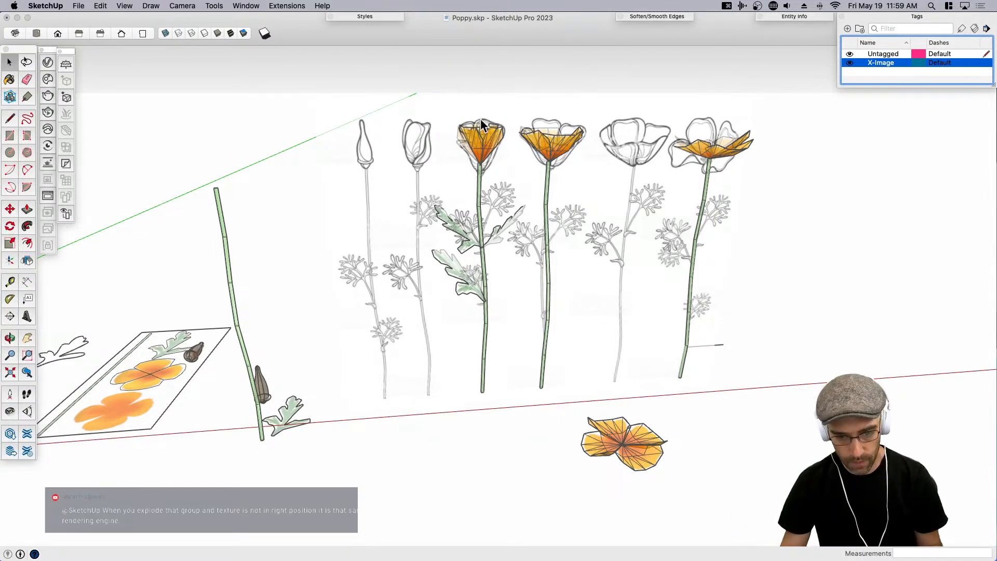
scroll(557, 156, up, 1)
scroll(557, 156, up, 1)
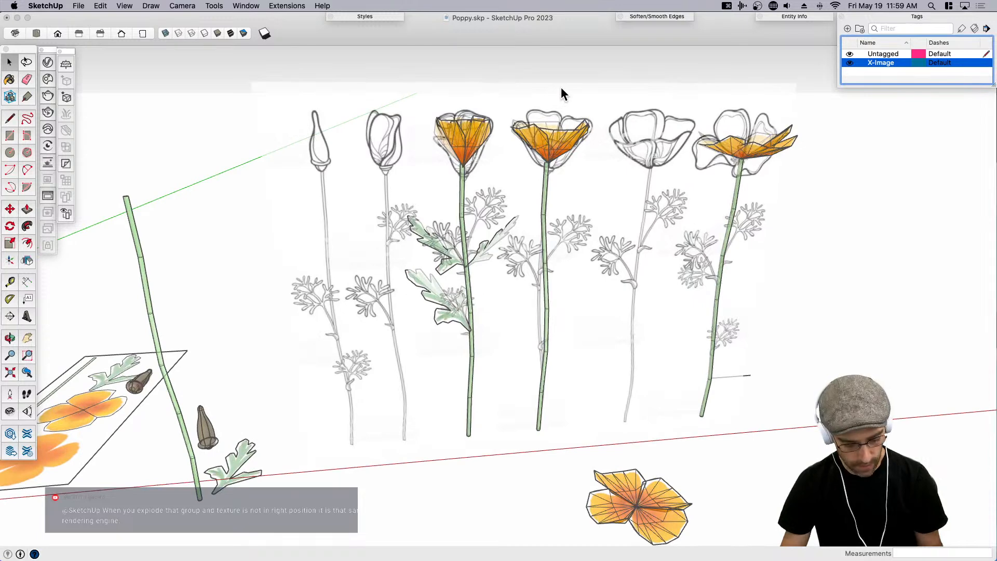
click(388, 79)
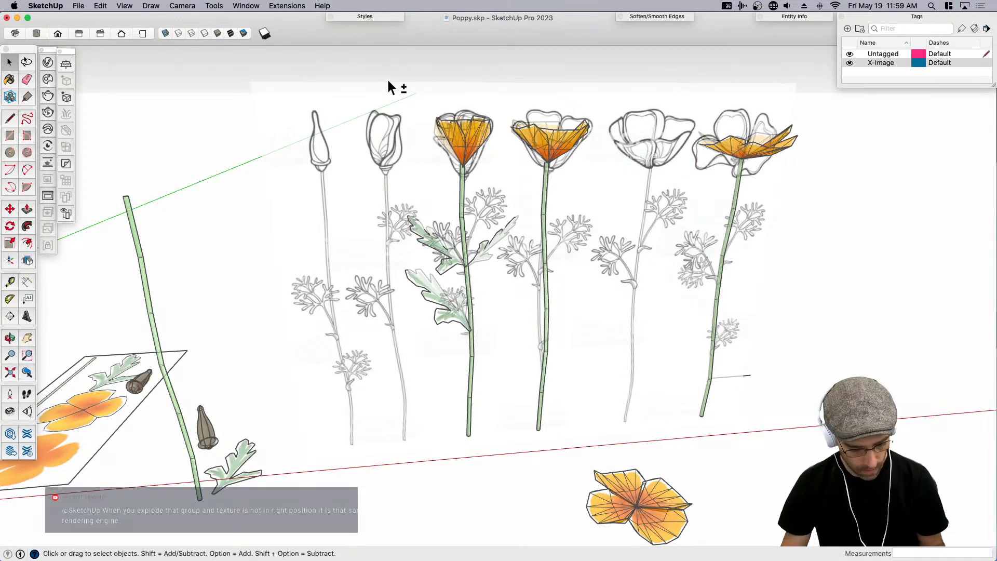
key(shift+s)
Exclude the camera location from Scene 1's saved properties and update the scene.
click(247, 6)
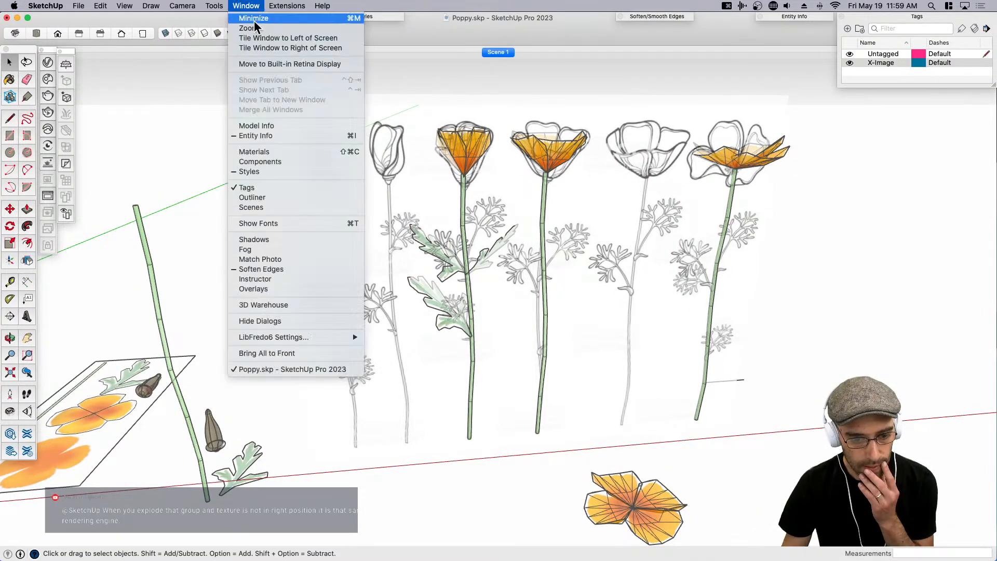
click(277, 207)
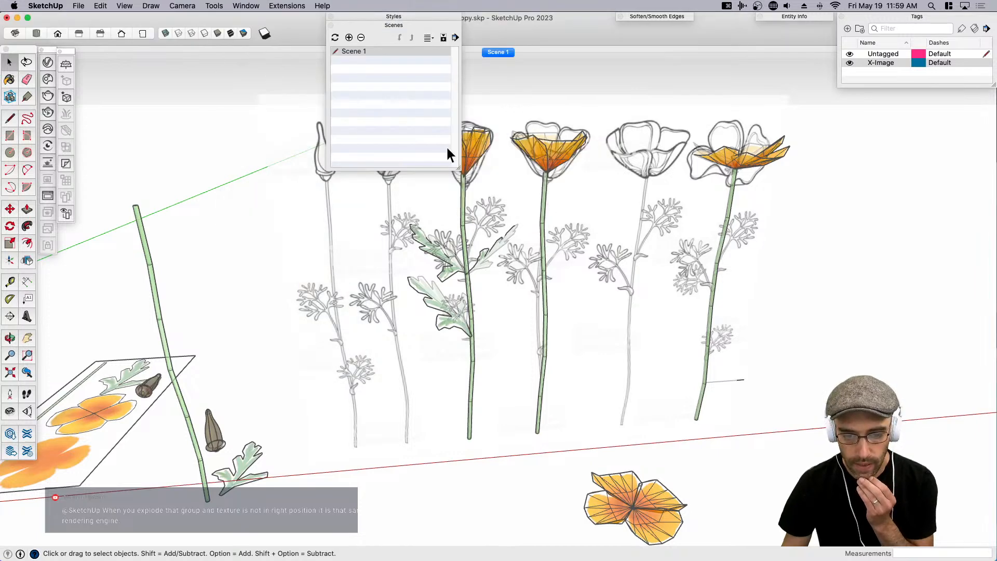
click(456, 38)
click(466, 48)
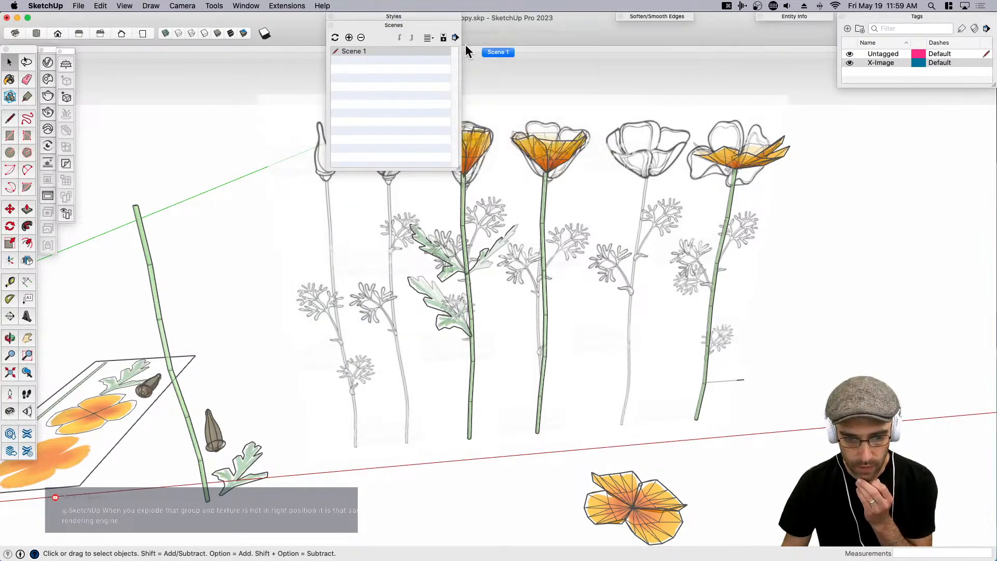
click(443, 38)
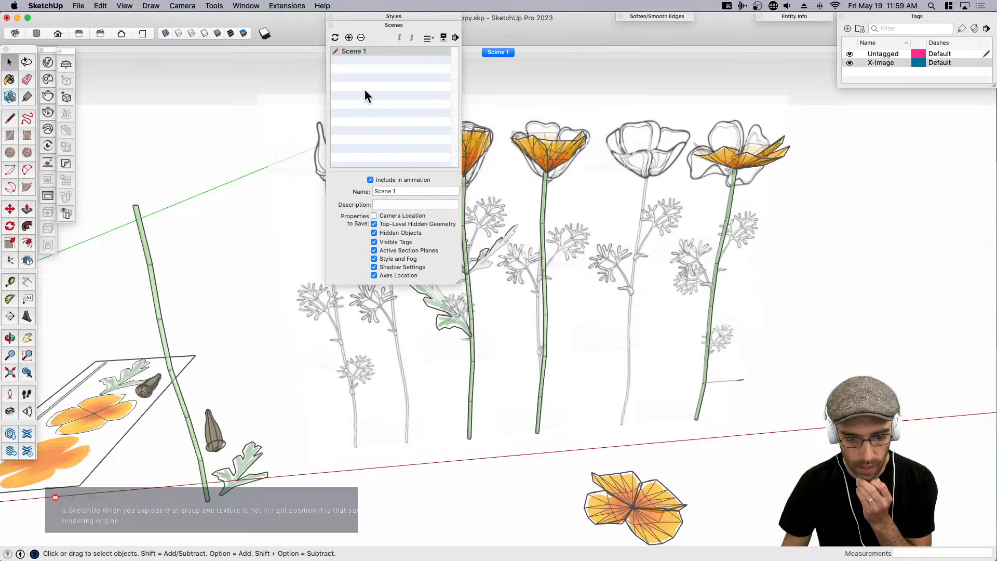
click(394, 26)
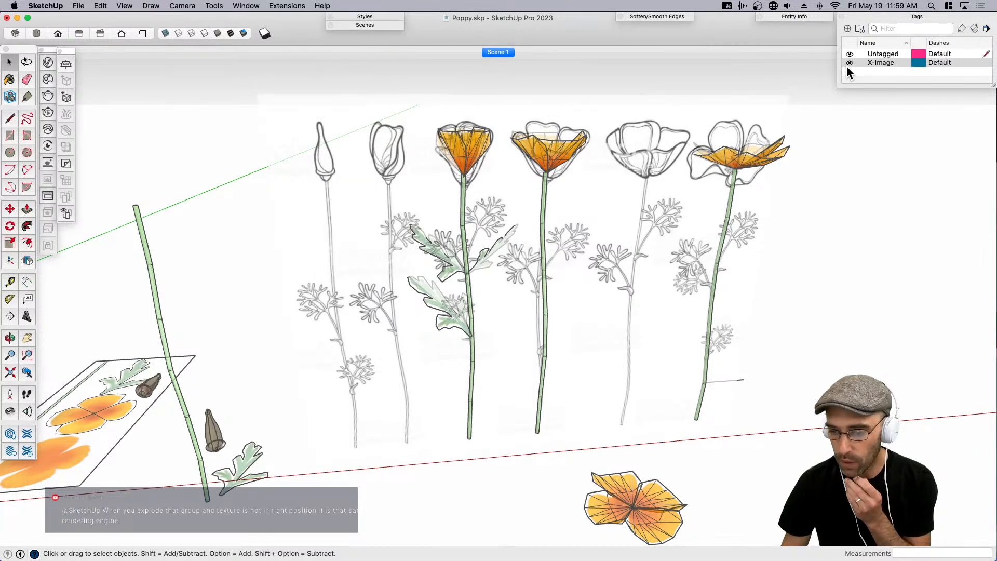
right_click(506, 50)
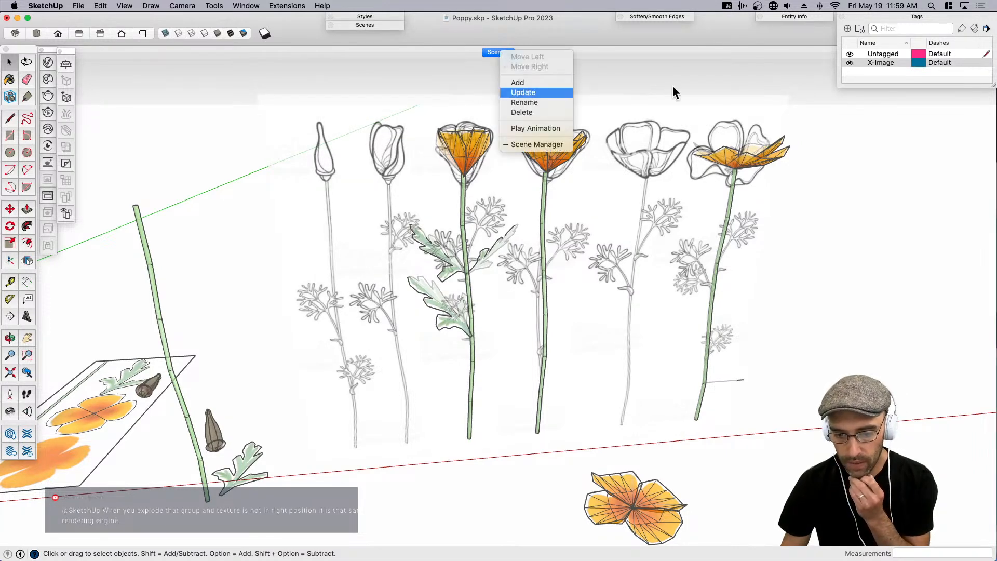
click(556, 92)
Hide the X-Image tag, add a second scene in that state, and name it Imge.
click(847, 63)
right_click(494, 52)
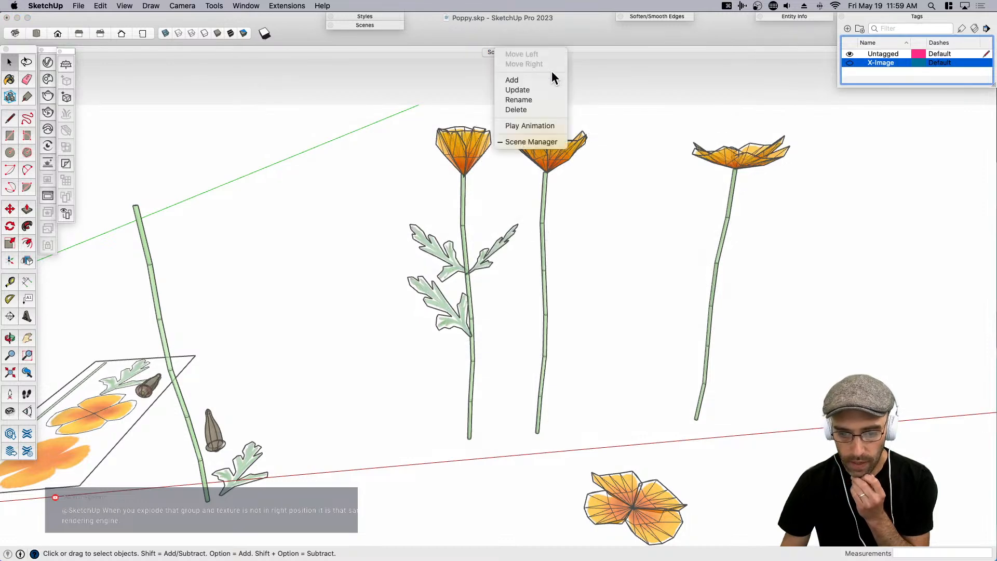
click(521, 80)
right_click(516, 52)
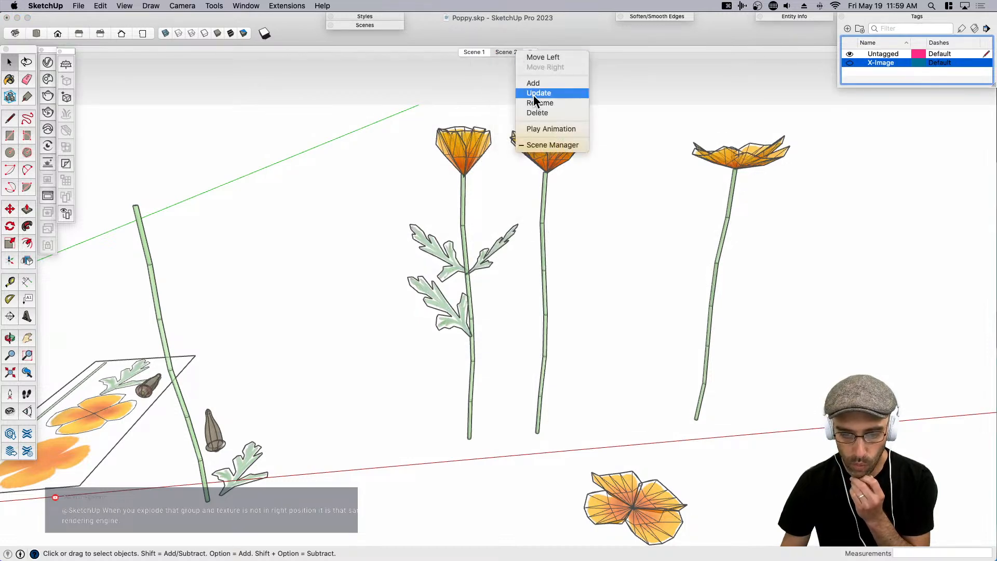
click(538, 102)
text(Imge)
key(Return)
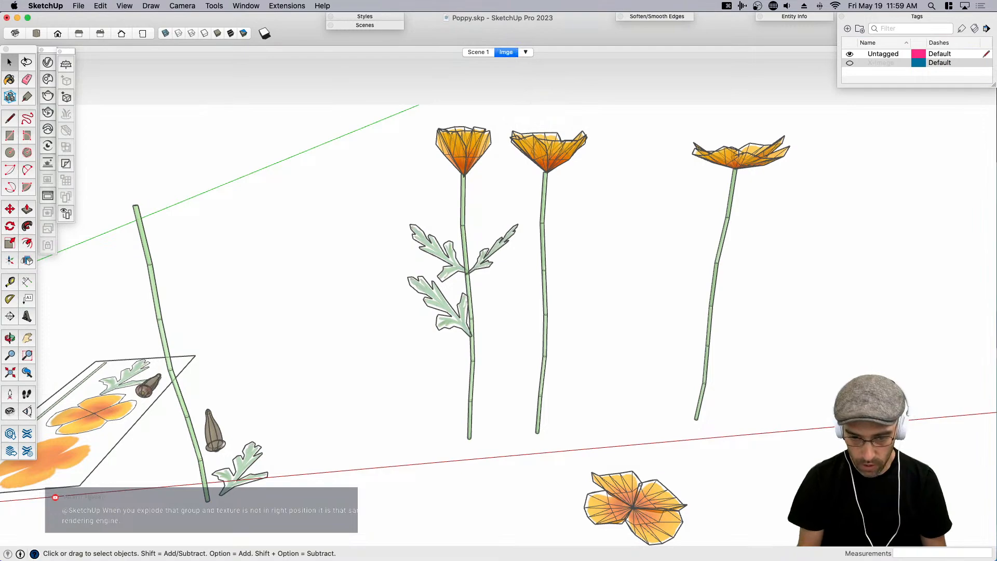
Compare the open flower with and without the reference drawing, leave the X-Image tag visible, and save the model.
click(481, 52)
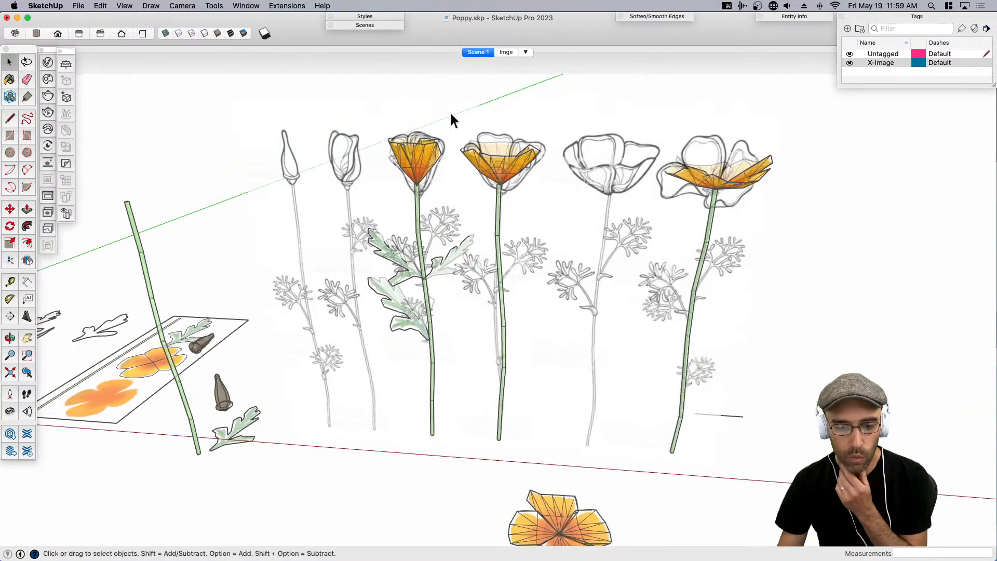
scroll(499, 151, up, 6)
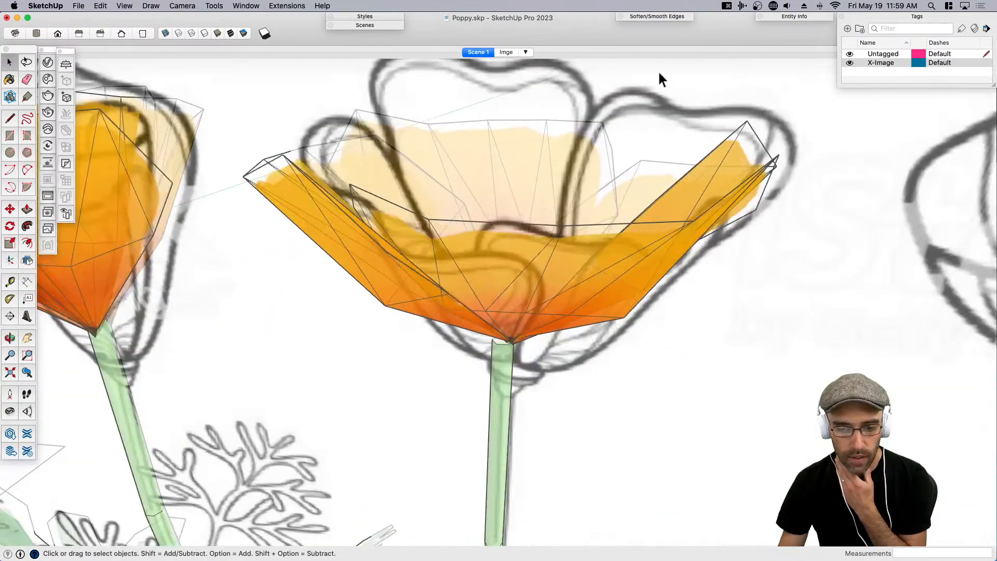
click(502, 53)
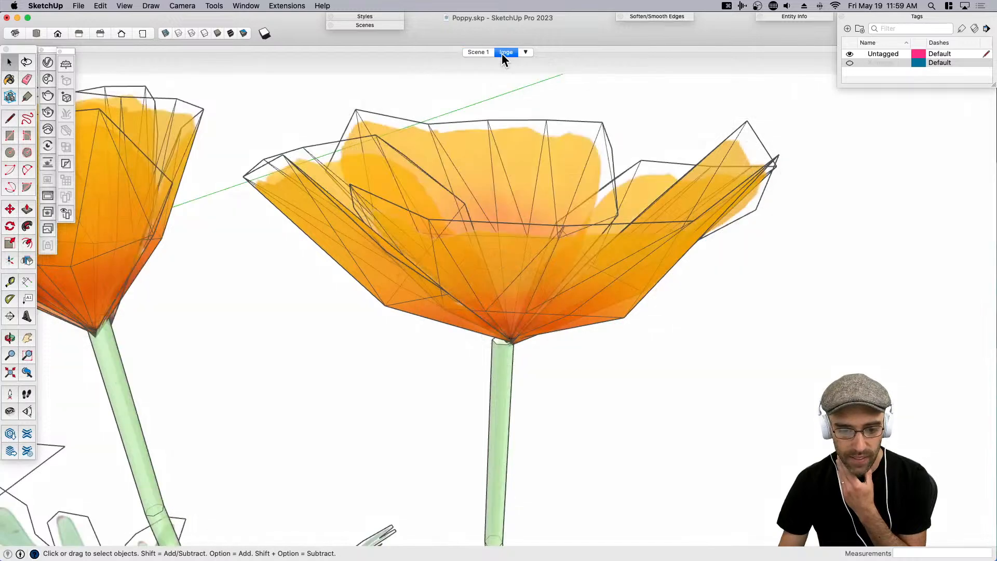
click(479, 54)
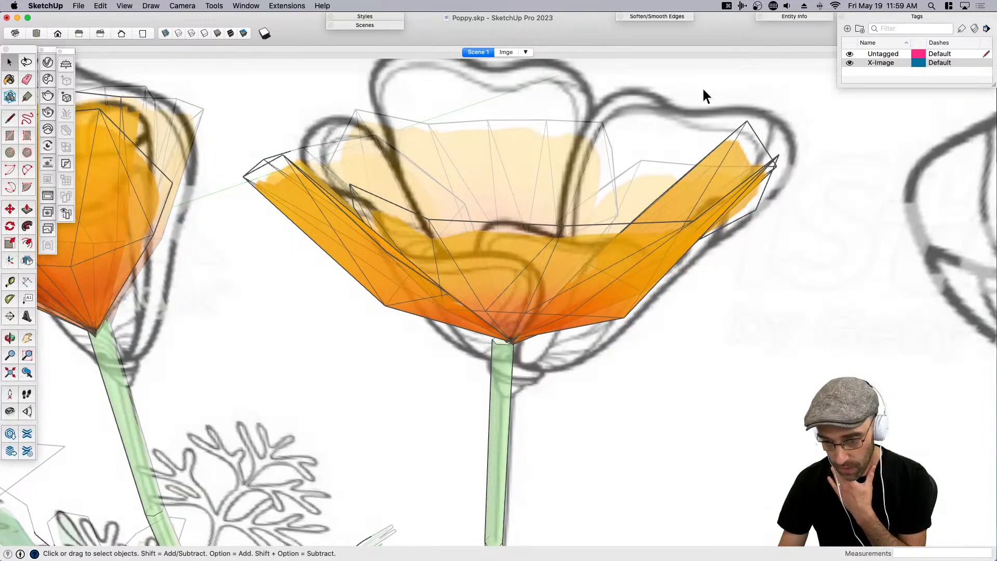
click(850, 62)
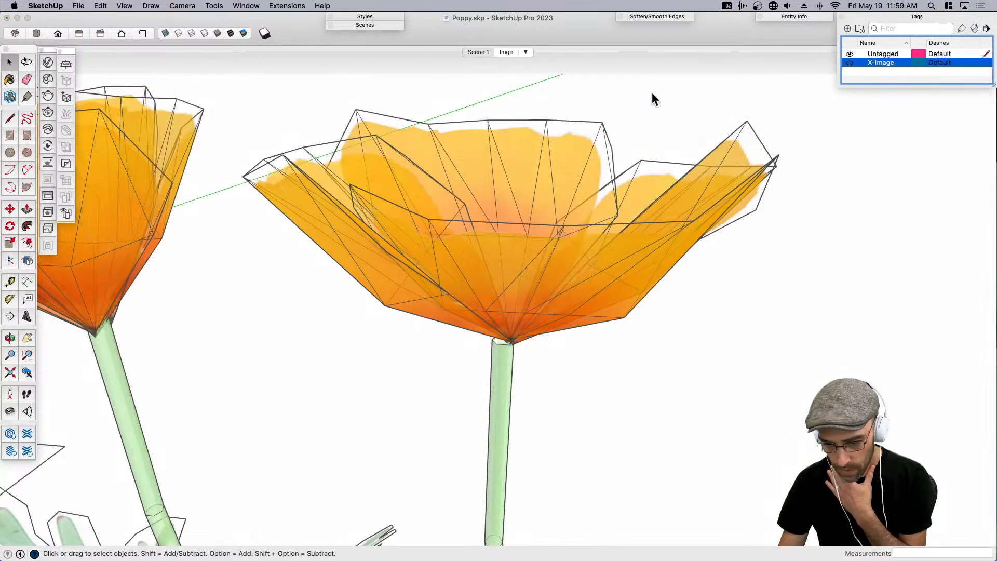
click(850, 63)
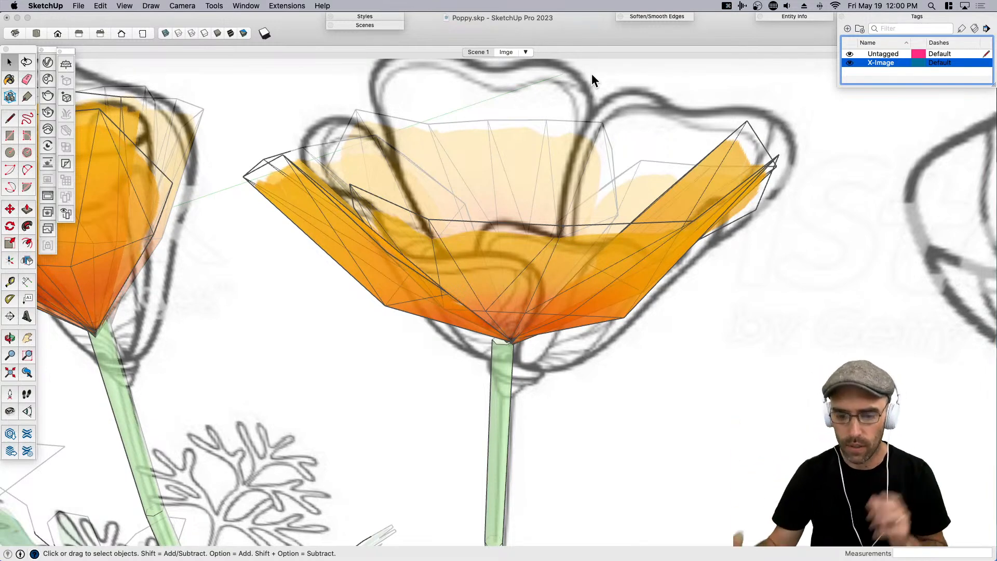
click(589, 225)
key(super+s)
Alternate between Scene 1 and Imge from wider views to check how the flowers look with and without the drawing.
scroll(534, 230, down, 4)
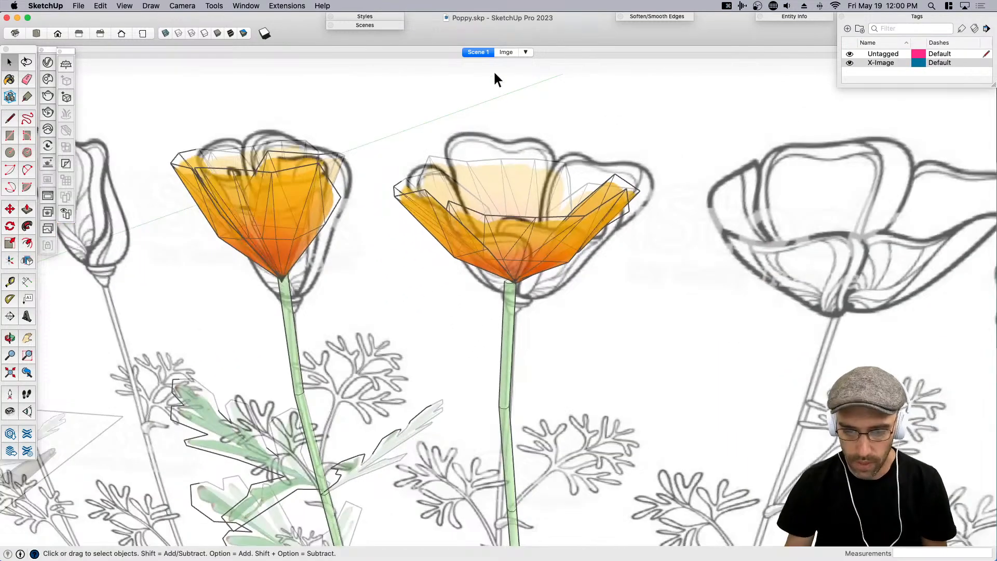
click(504, 52)
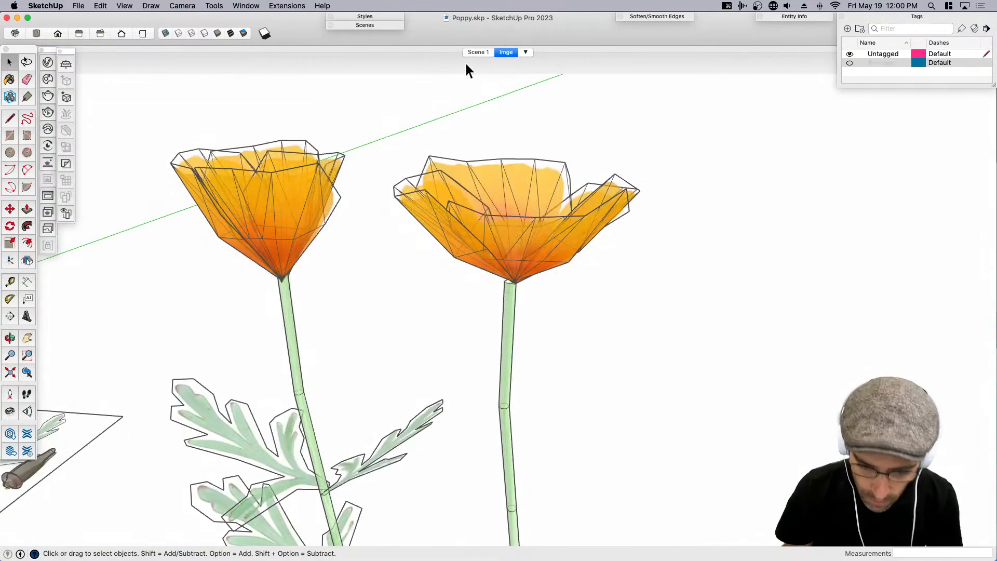
click(487, 53)
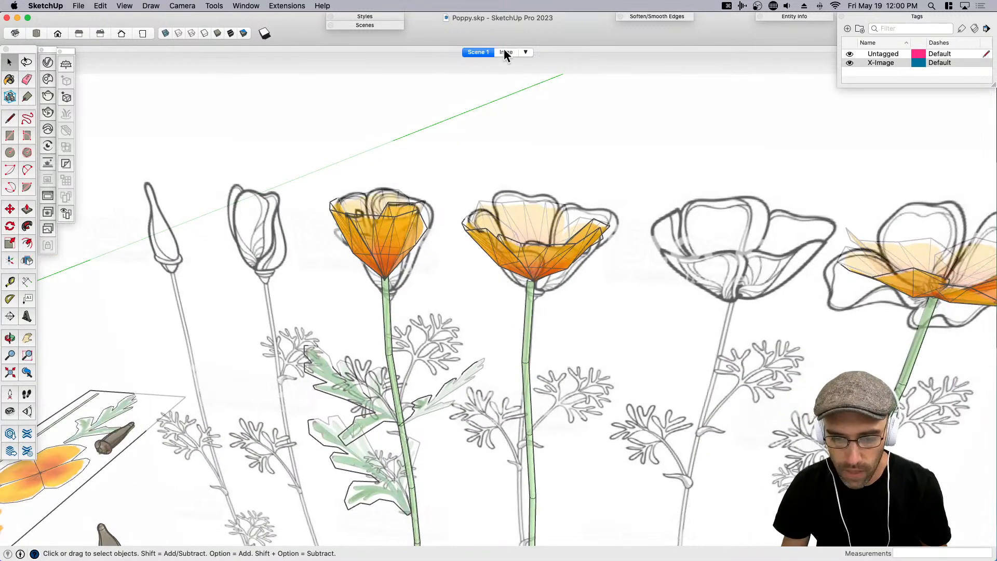
click(503, 52)
drag(365, 21, 256, 20)
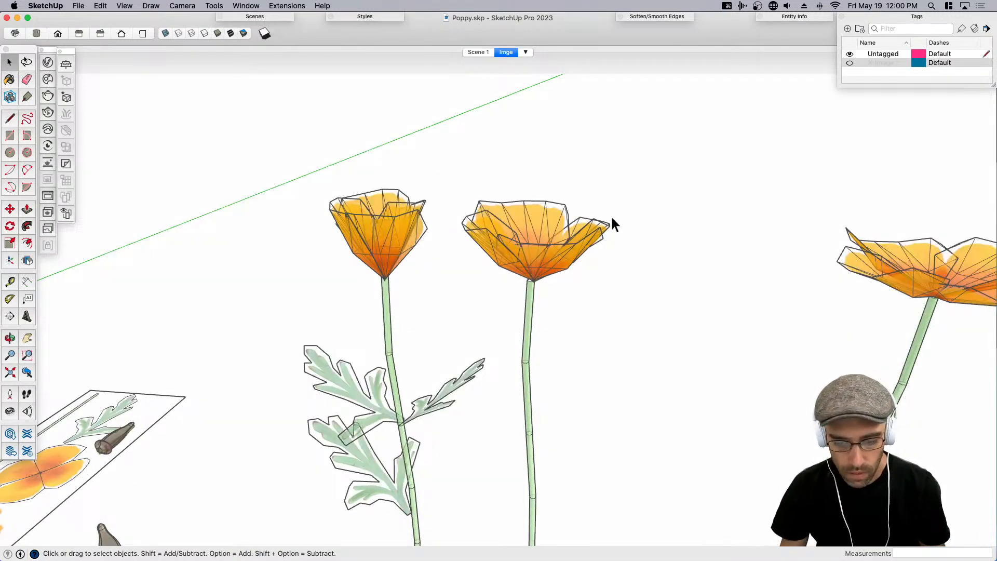
click(476, 52)
mouse_move(630, 231)
middle_down()
mouse_move(411, 231)
mouse_move(647, 240)
middle_up()
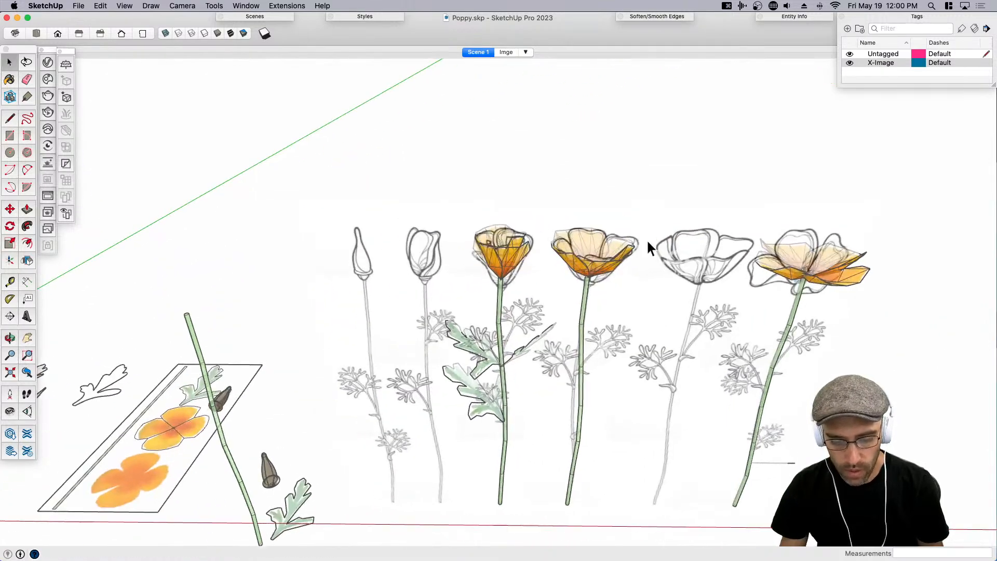
click(507, 52)
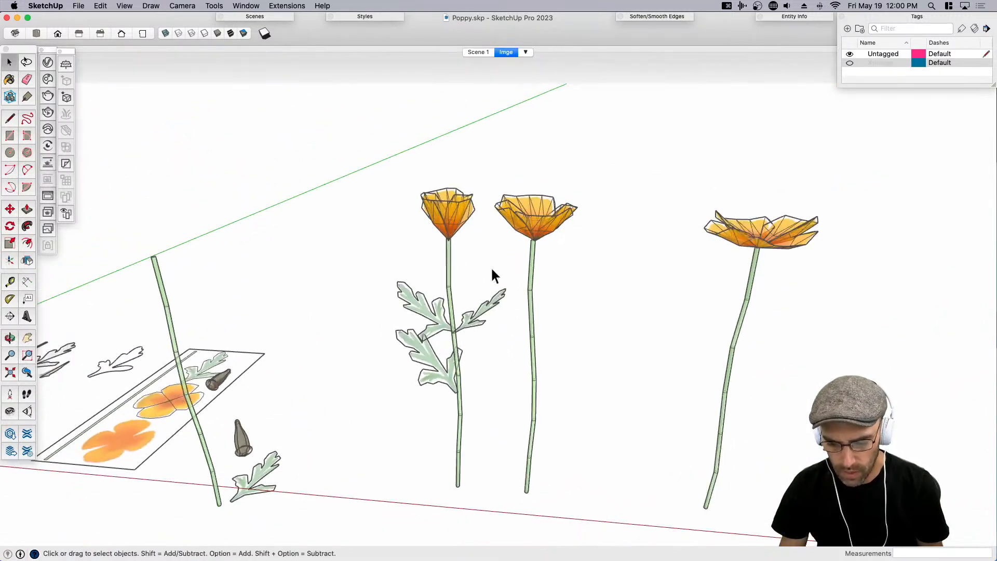
click(476, 52)
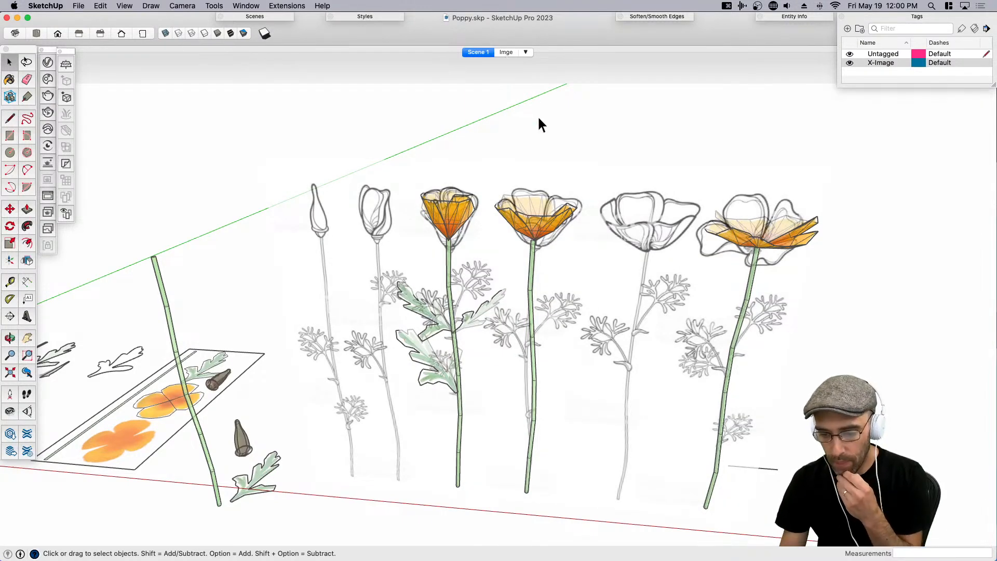
Copy the three leaves of the leftmost flower to the neighbouring stem, using the stems' bottom ends as reference points.
scroll(430, 330, up, 3)
click(430, 330)
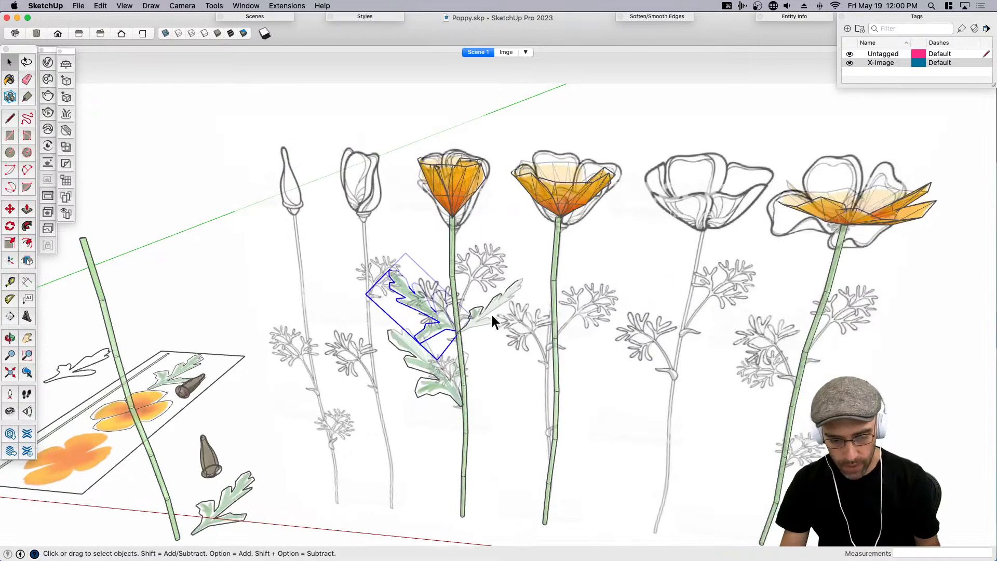
shift+click(491, 313)
drag(357, 245, 555, 445)
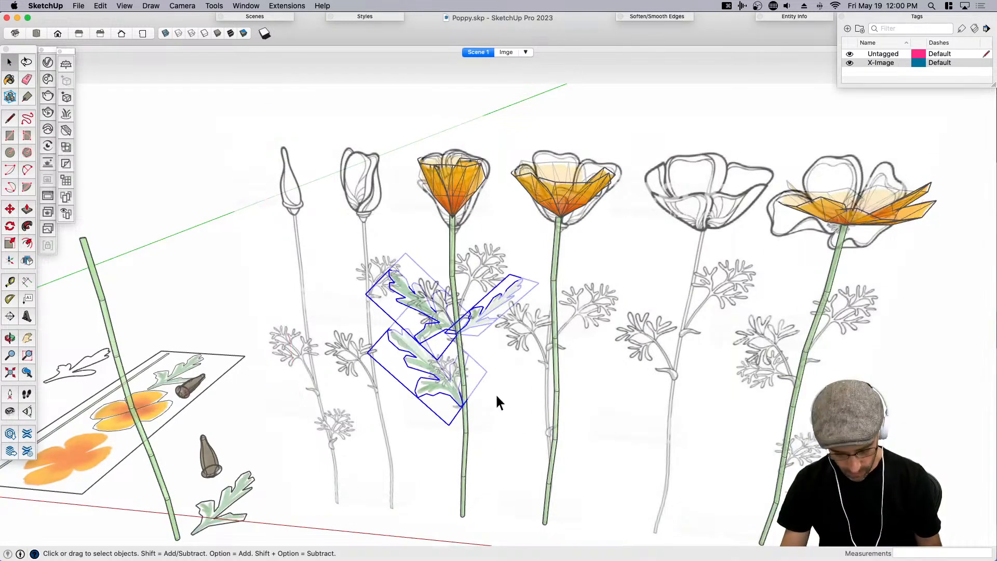
key(m)
key(alt)
click(464, 516)
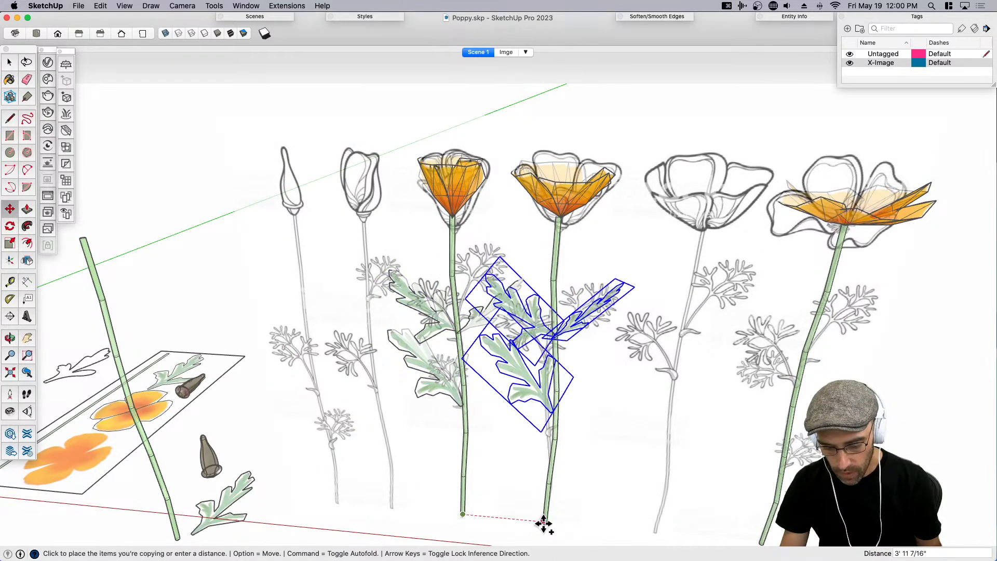
click(544, 523)
Copy the same three leaves from the base of the second stem to the base of the far-right flower's stem.
click(545, 523)
scroll(545, 523, down, 3)
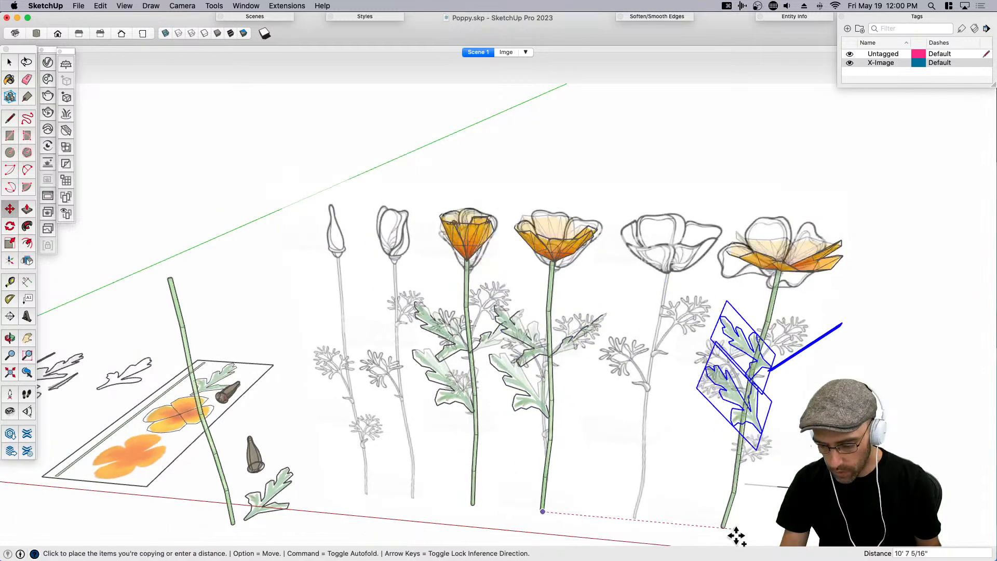
click(724, 527)
key(space)
Select the three leaves on the far-right stem and group them.
scroll(758, 458, up, 4)
click(719, 413)
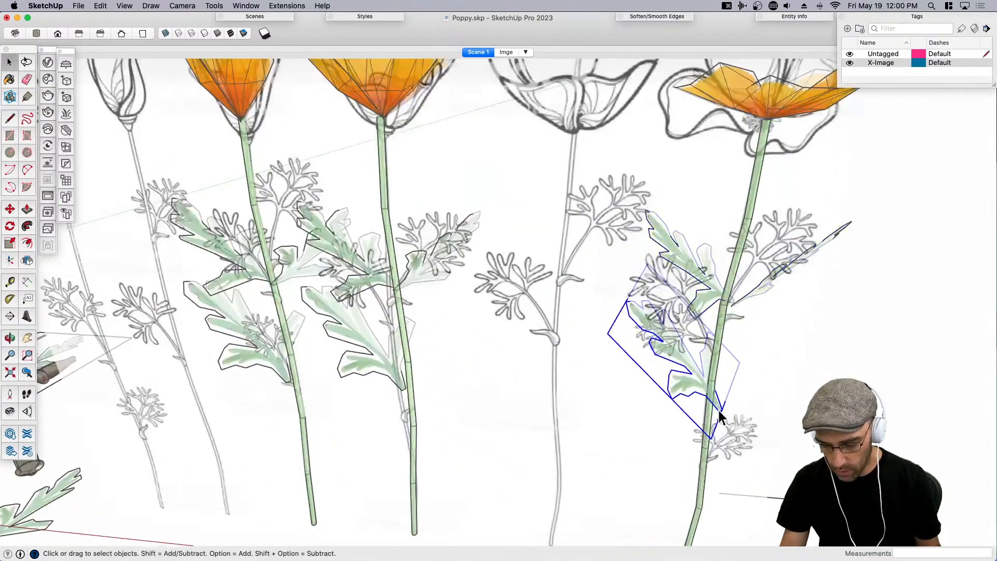
scroll(719, 413, up, 2)
shift+click(699, 272)
shift+click(764, 262)
key(super+g)
Mirror the far-right flower's leaf group about its center with a scale factor of -1.
scroll(704, 314, down, 3)
key(s)
click(830, 303)
text(-1)
key(Return)
key(space)
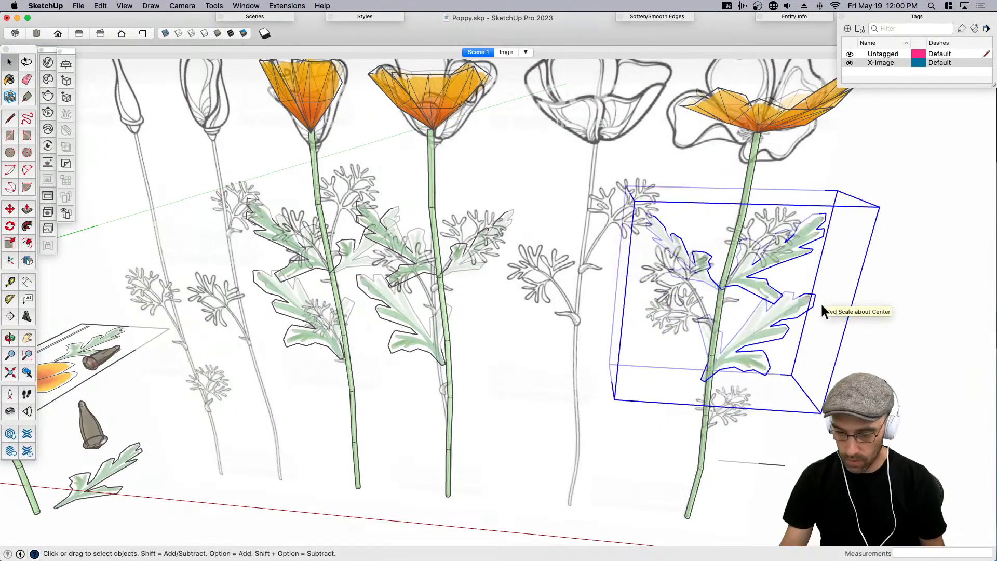
Inside the mirrored leaf group, move the lowest leaf down the stem to the lowest leaf node in the drawing.
middle_drag(821, 303, 768, 356)
double_click(746, 374)
scroll(701, 379, up, 3)
key(m)
click(690, 391)
scroll(700, 461, up, 5)
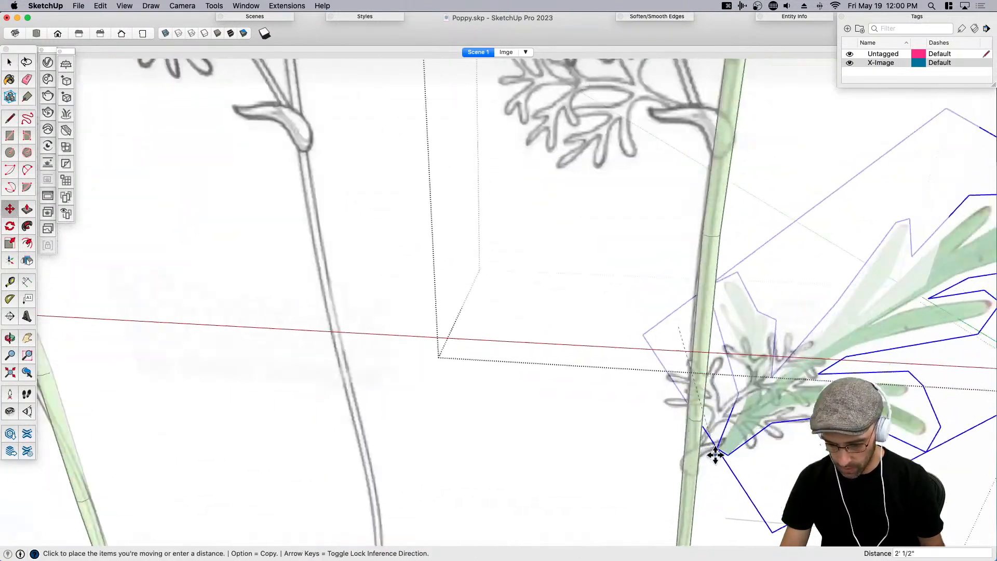
click(685, 464)
scroll(619, 433, down, 2)
scroll(619, 434, down, 4)
key(space)
Move the left leaf in the group down the stem to the left-hand leaf node in the drawing.
click(627, 297)
scroll(628, 297, up, 4)
key(m)
click(653, 311)
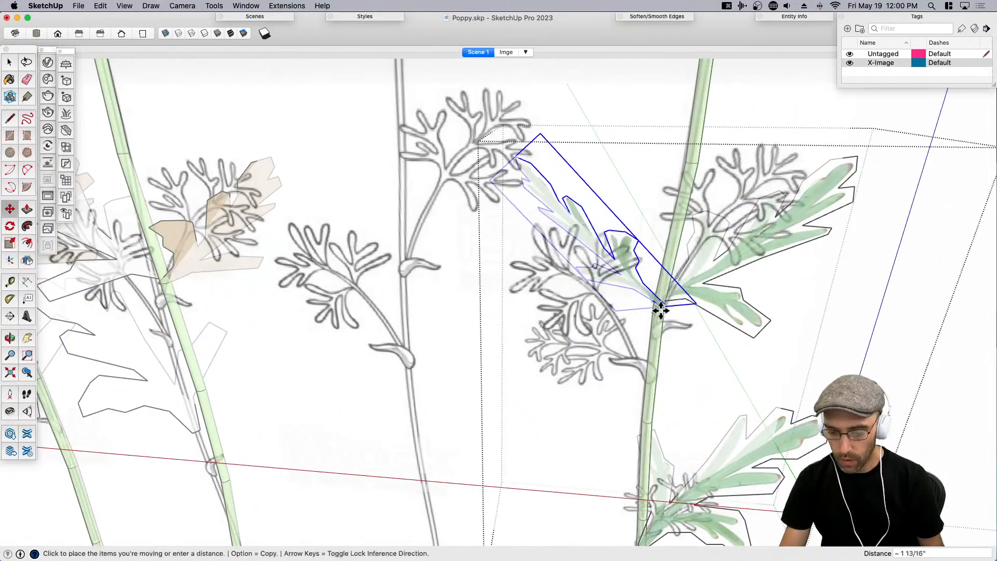
click(649, 372)
key(space)
Align the upper right leaf's base with the stem and rotate the leaf horizontally about that point.
click(706, 300)
key(m)
click(660, 308)
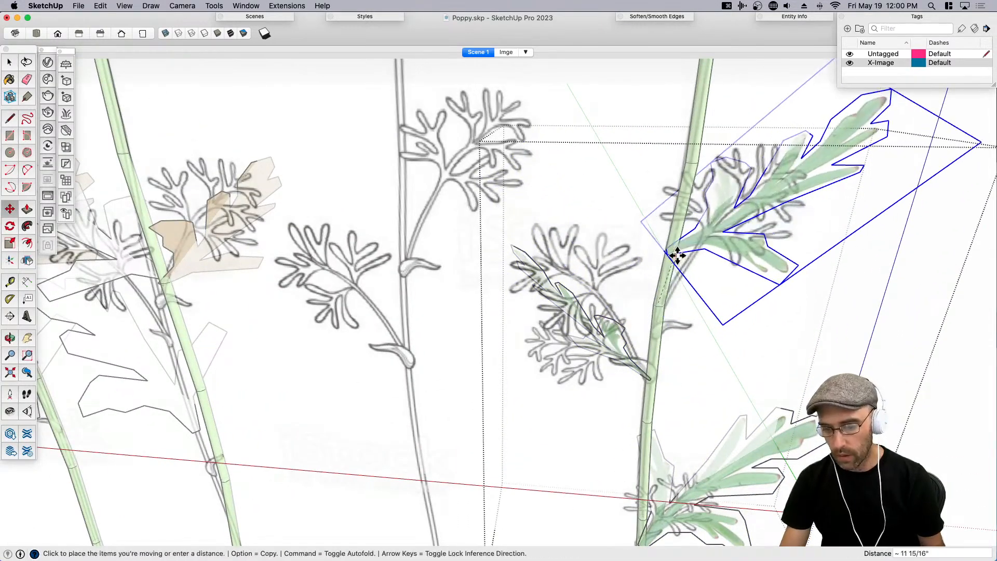
click(668, 305)
key(q)
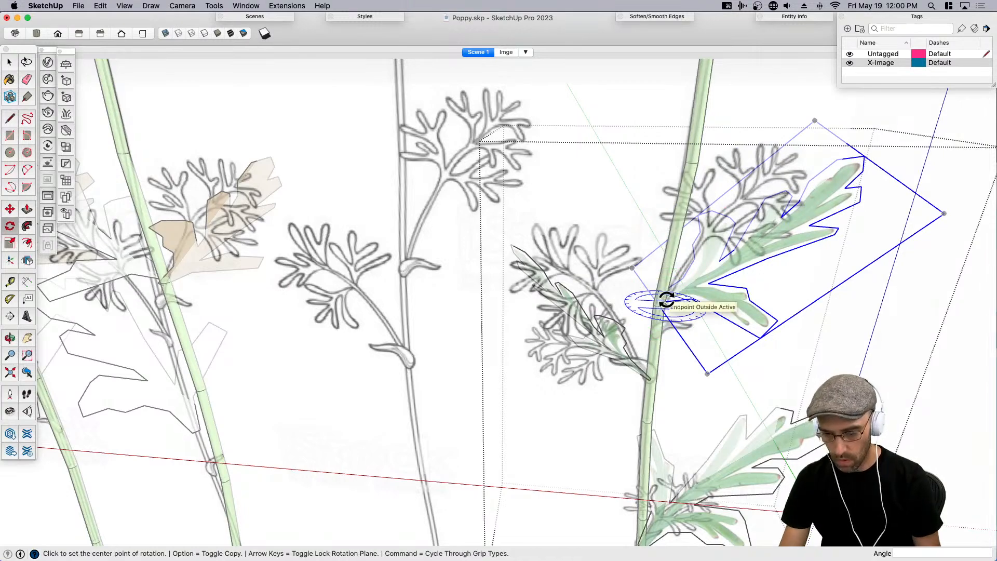
click(661, 305)
click(752, 189)
middle_drag(752, 189, 598, 261)
key(space)
Rotate the lowest leaf of the far-right flower about 48.5 degrees around its base on the stem.
click(600, 314)
scroll(600, 314, down, 10)
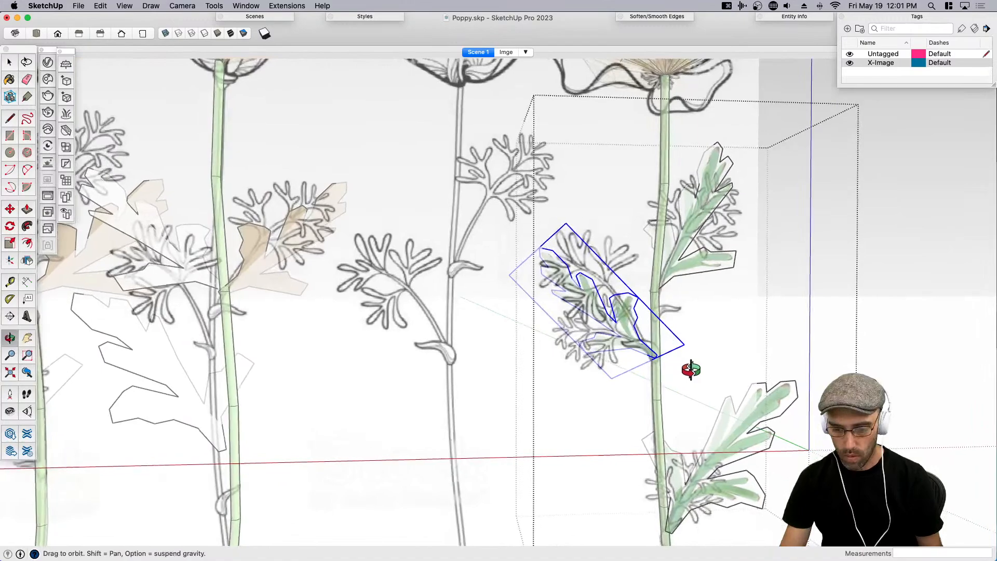
middle_drag(600, 413, 668, 325)
scroll(692, 435, up, 5)
click(692, 434)
key(q)
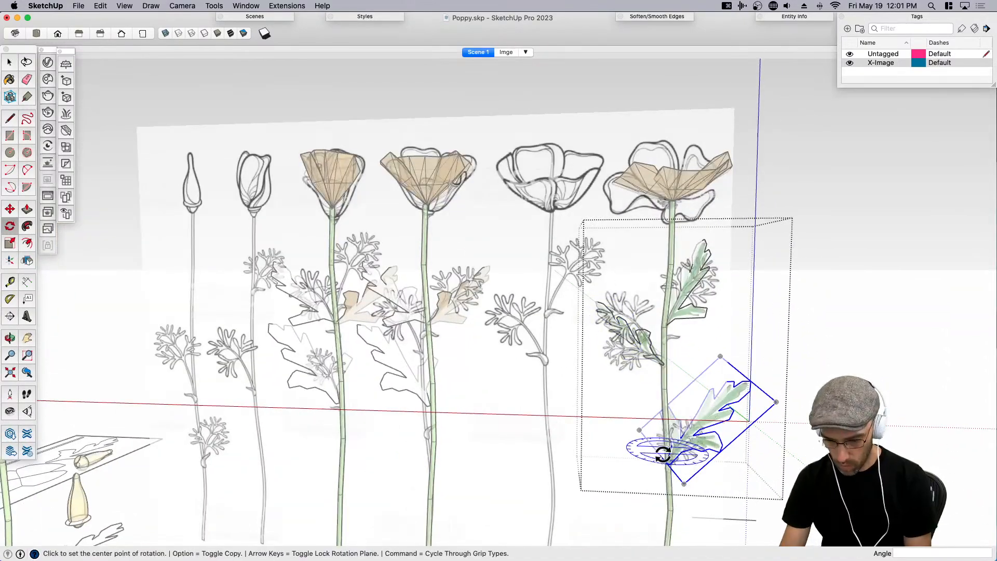
click(667, 450)
click(666, 460)
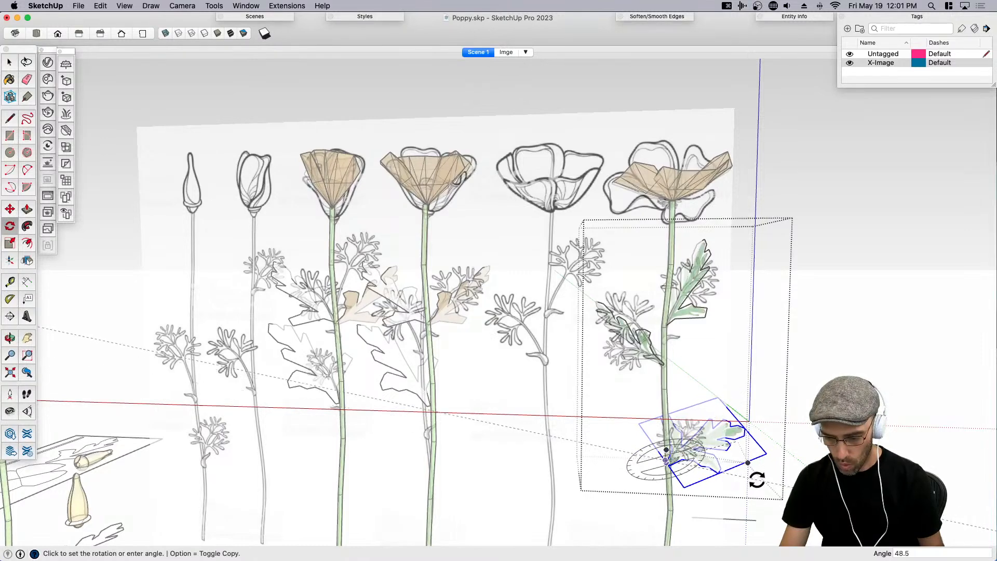
click(757, 478)
key(space)
Leave the far-right leaf group and group the three leaves on each of the two left-hand flowers separately.
scroll(749, 363, down, 4)
middle_drag(749, 355, 534, 391)
scroll(534, 390, up, 3)
click(529, 402)
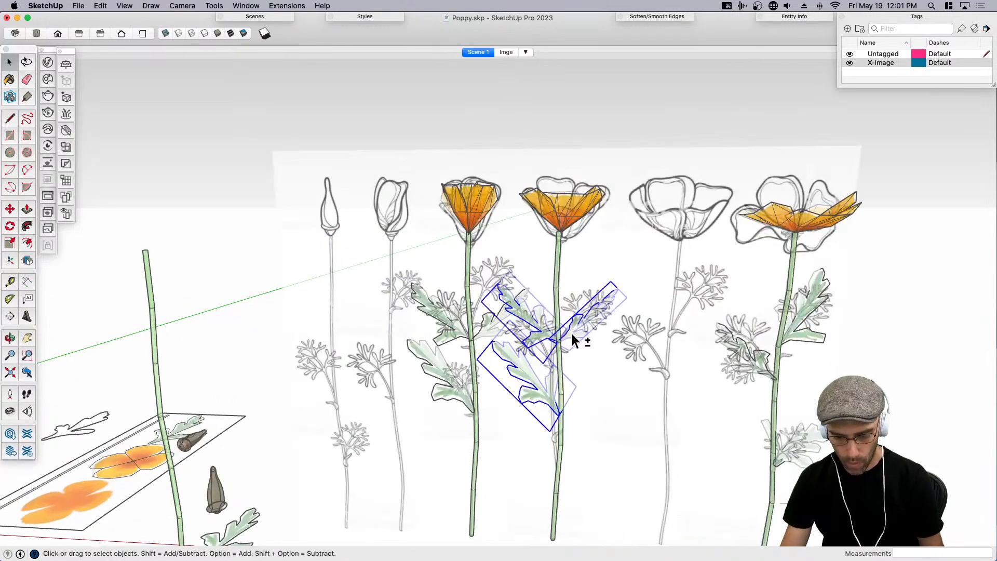
scroll(574, 335, up, 2)
click(452, 380)
shift+click(439, 328)
shift+click(480, 319)
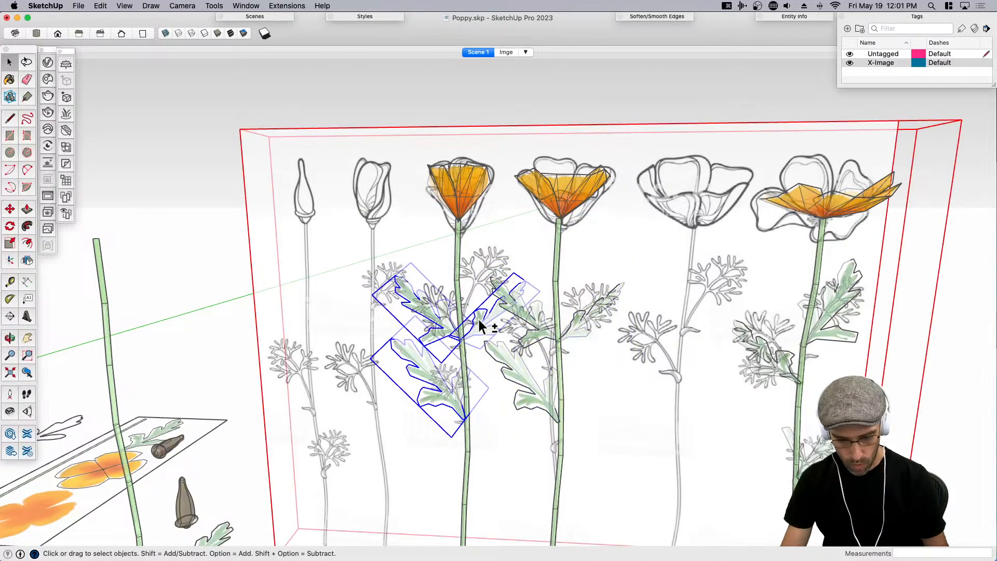
right_click(526, 440)
Open the middle flower's leaf group for editing and delete its lowest leaf.
click(535, 345)
scroll(527, 446, up, 2)
click(537, 428)
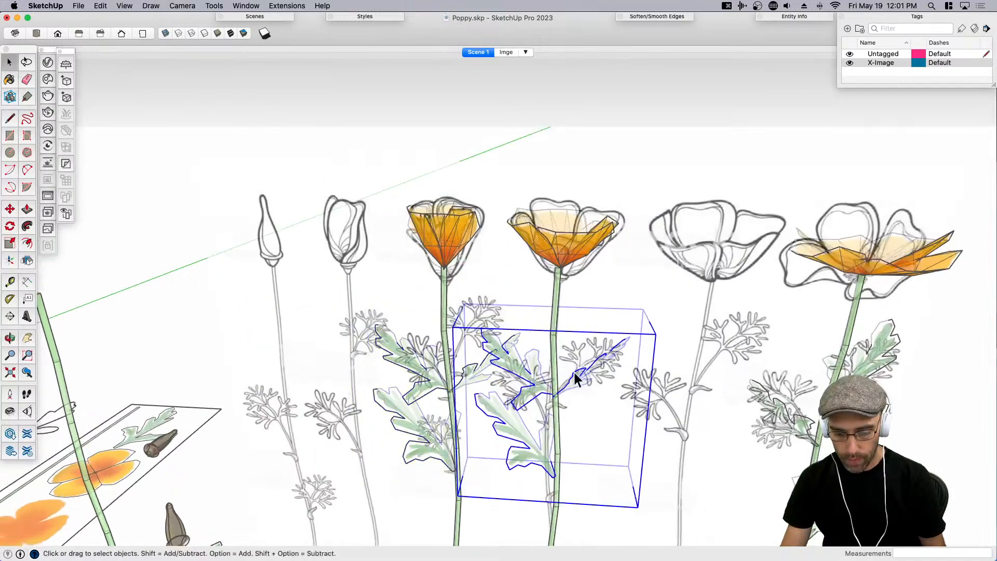
scroll(540, 410, up, 2)
scroll(585, 394, down, 2)
scroll(545, 411, up, 3)
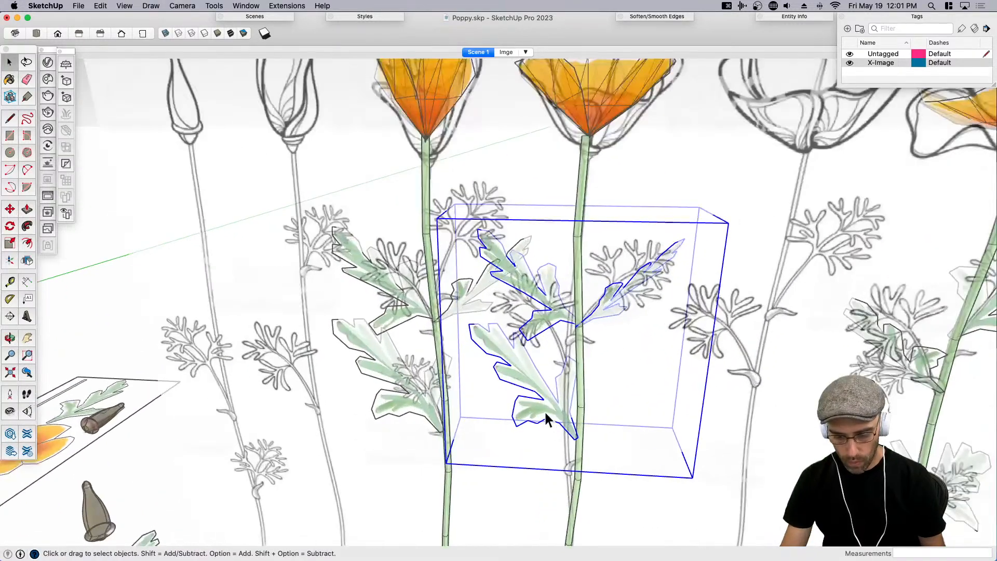
double_click(544, 410)
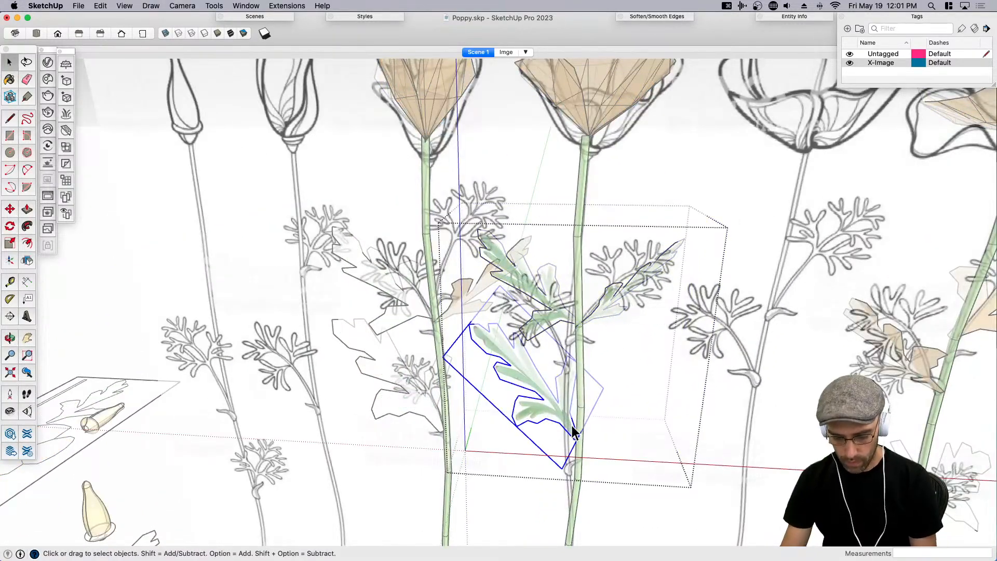
Move the remaining left-hand leaf in the middle flower's group about 2' 6" down the stem.
click(561, 333)
click(564, 314)
scroll(572, 327, up, 3)
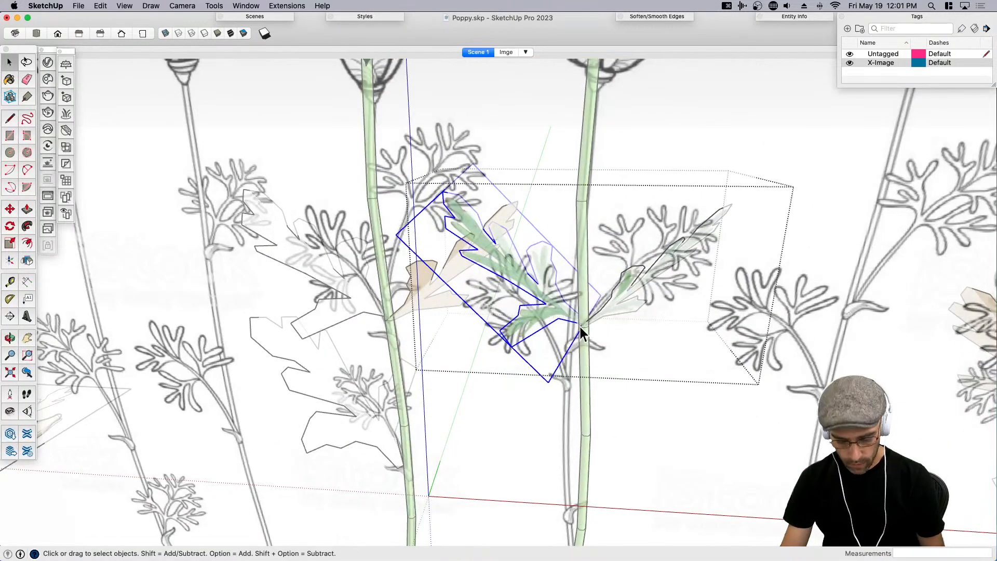
key(m)
click(582, 328)
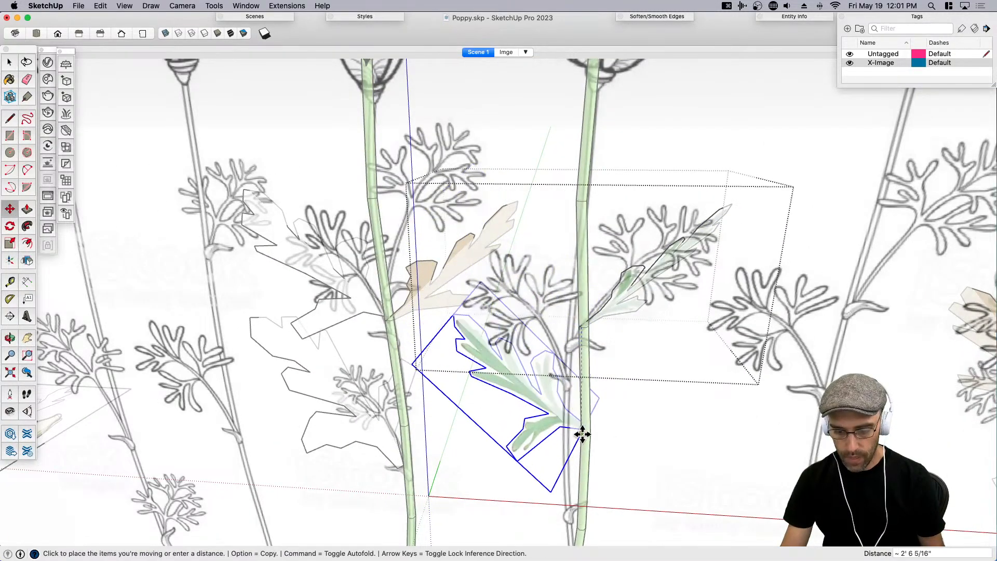
click(582, 434)
key(space)
scroll(561, 389, down, 3)
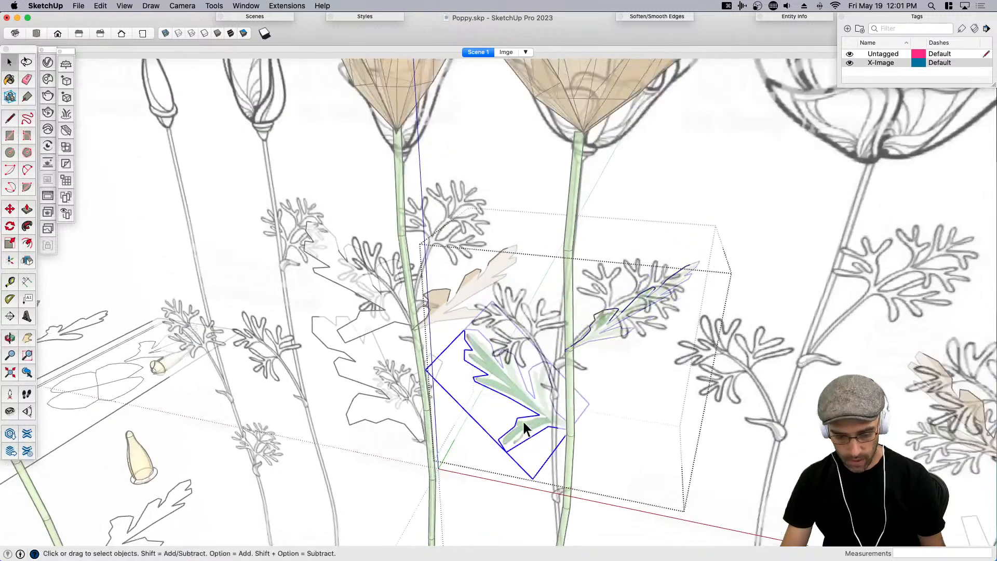
Scale the lowered leaf along its red direction and move its base back onto the stem.
key(s)
drag(481, 408, 494, 422)
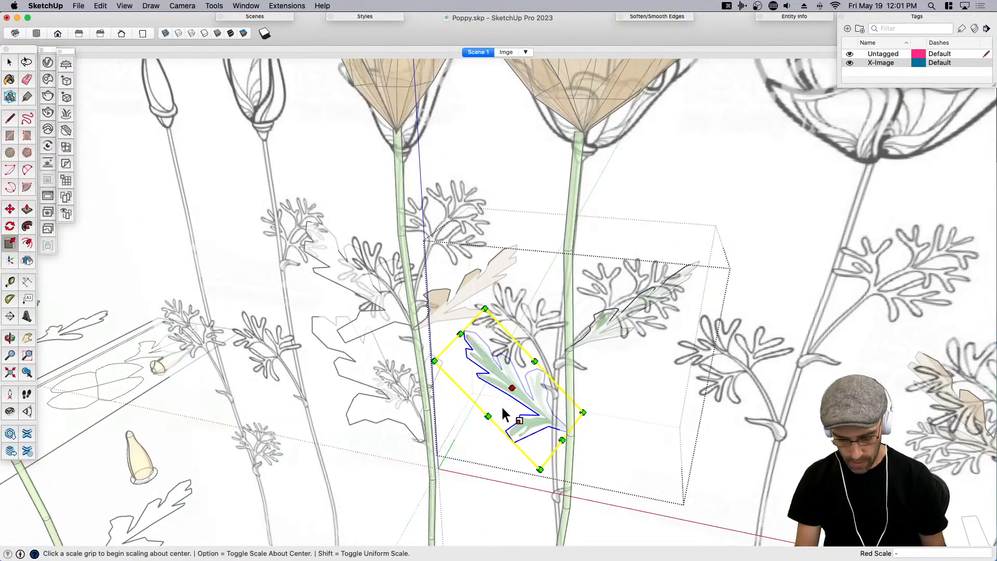
key(space)
scroll(519, 416, up, 5)
key(m)
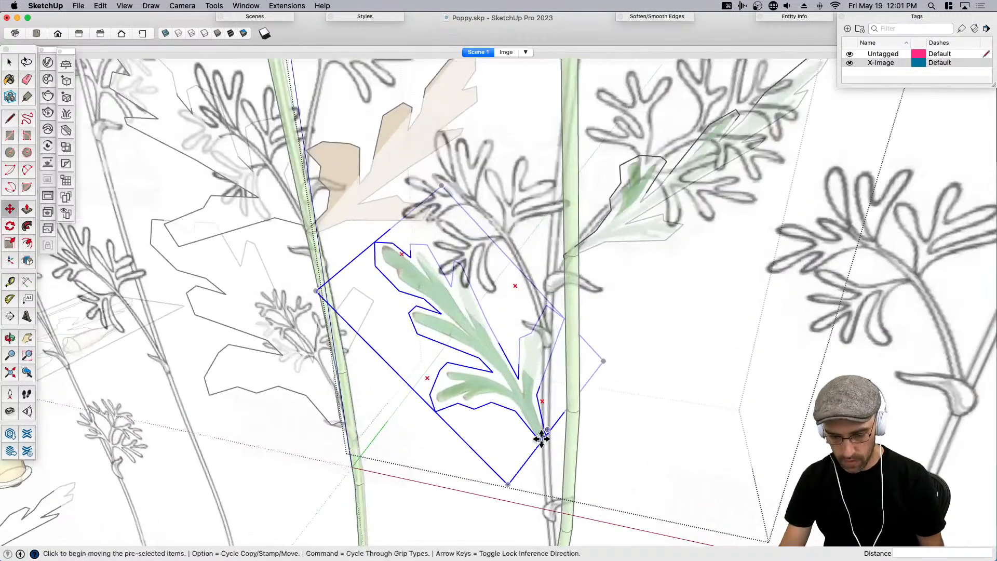
click(541, 439)
click(561, 427)
key(space)
Rotate the lowered leaf around its base on the middle flower's stem to change its direction.
middle_drag(561, 428, 570, 356)
key(q)
click(561, 366)
click(637, 401)
click(525, 416)
key(space)
key(q)
click(558, 454)
click(459, 436)
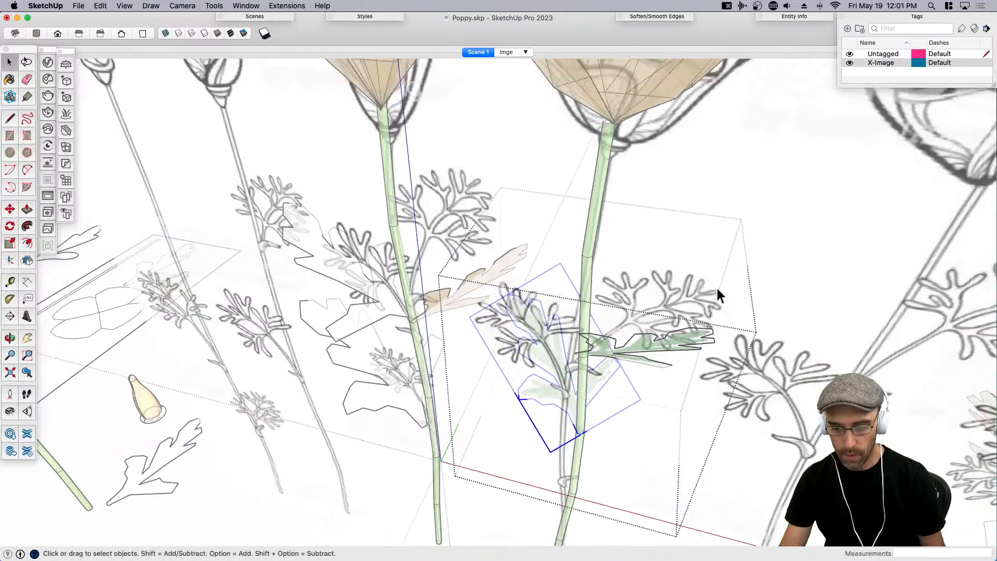
Leave the leaf group and switch to the Imge scene to view the flowers without the reference drawing.
middle_drag(716, 286, 650, 334)
scroll(604, 323, down, 10)
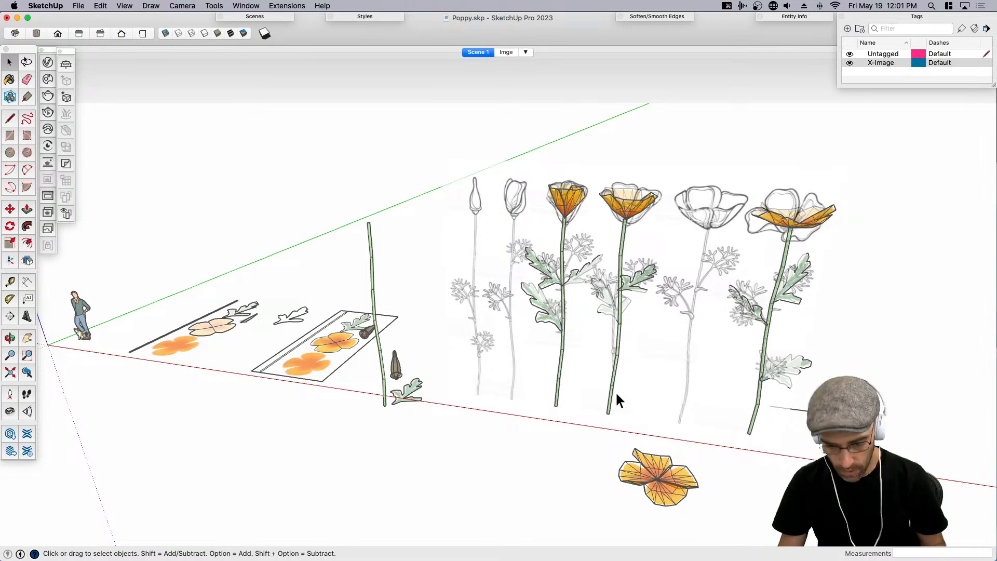
click(506, 53)
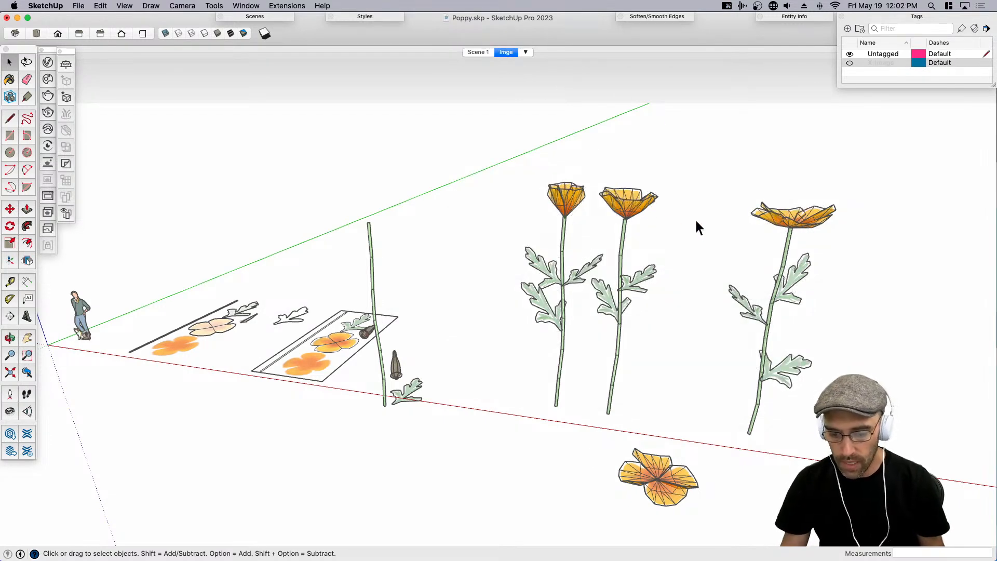
middle_drag(681, 245, 629, 253)
scroll(733, 278, up, 5)
middle_drag(488, 248, 601, 292)
Open the leftmost flower's leaf group and uniformly scale down its upper left leaf.
click(600, 283)
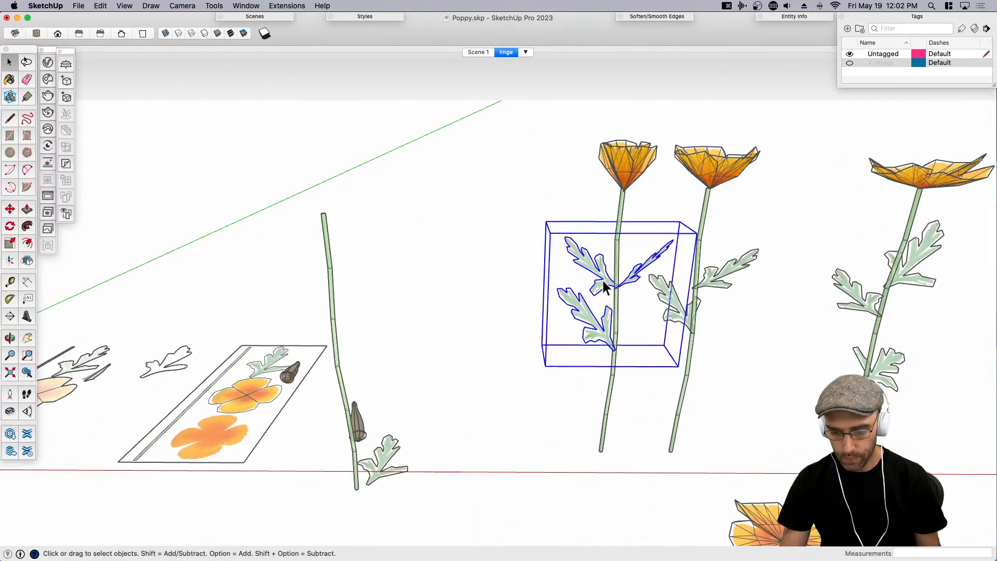
double_click(602, 283)
click(600, 280)
key(s)
scroll(543, 220, up, 3)
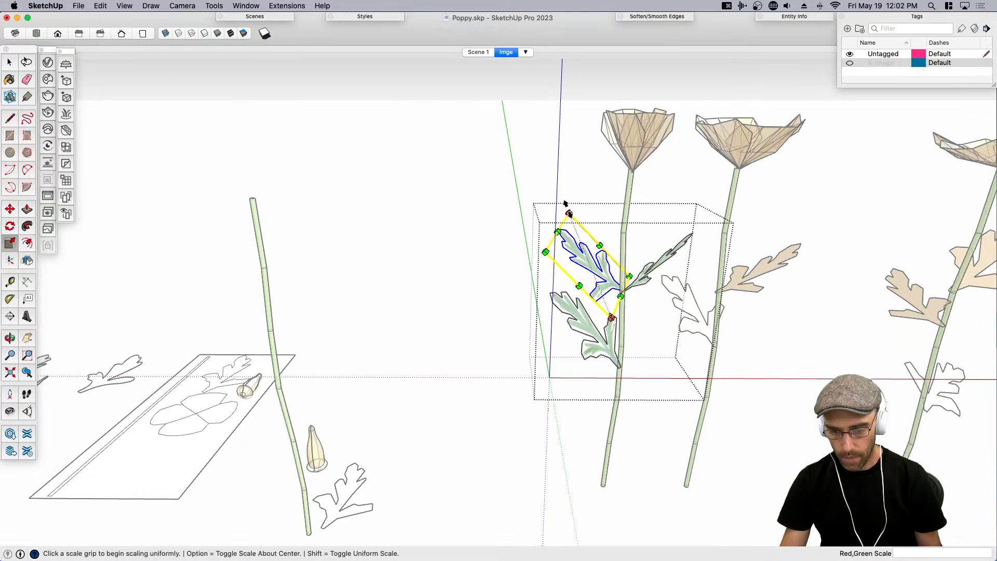
click(569, 214)
key(space)
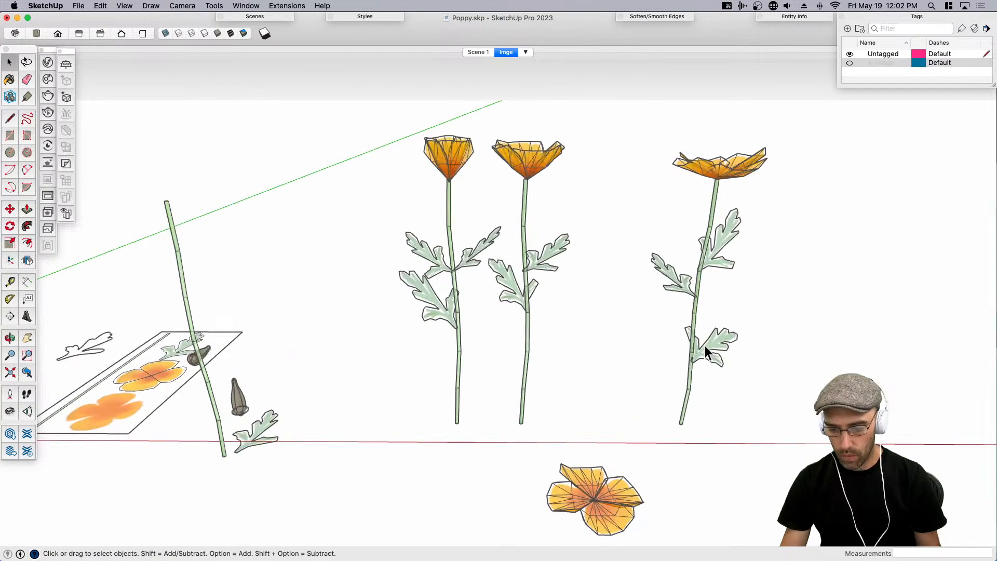
Open the far-right flower's leaf group and uniformly scale its lowest leaf.
click(705, 345)
double_click(710, 347)
click(714, 347)
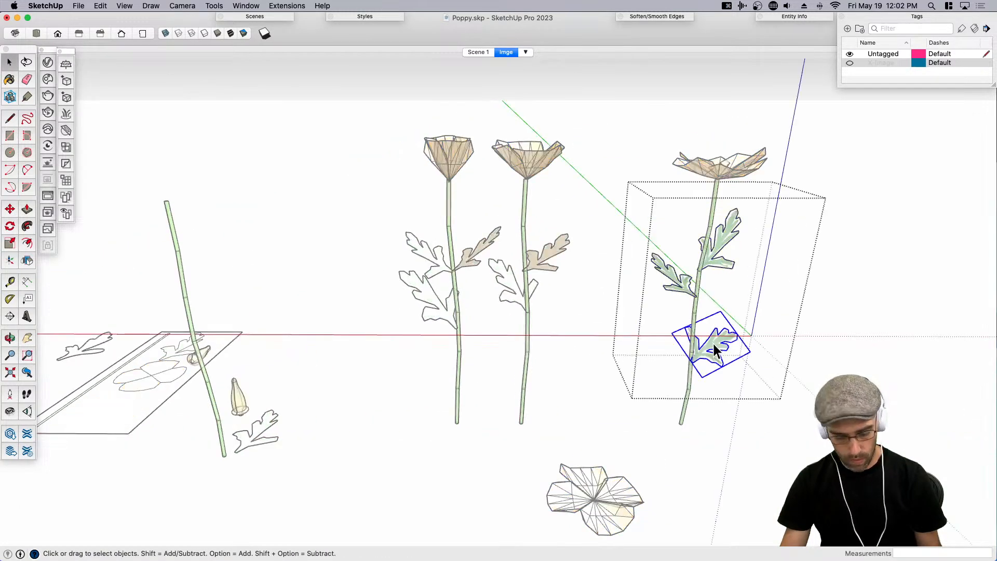
key(s)
scroll(715, 349, up, 3)
click(761, 355)
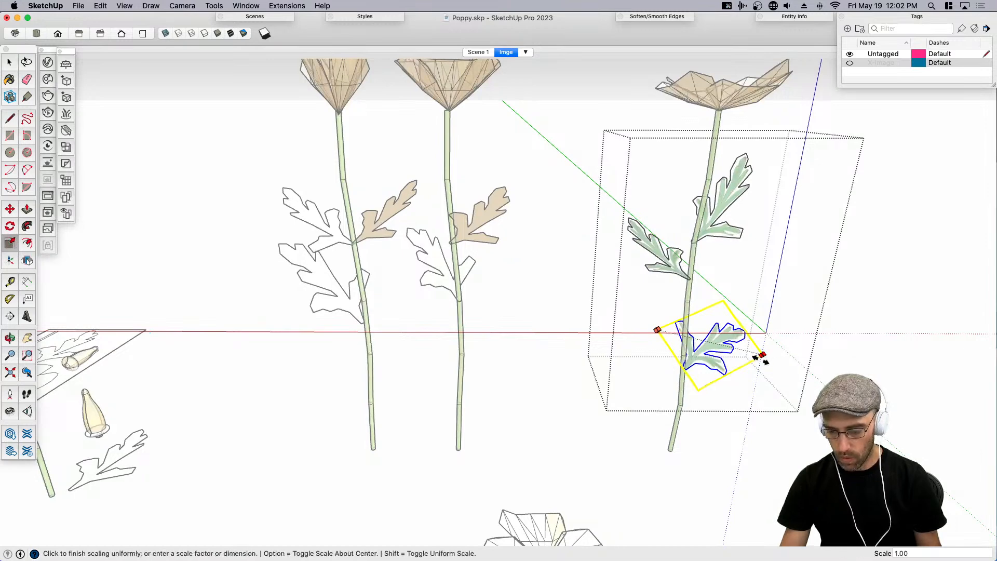
key(space)
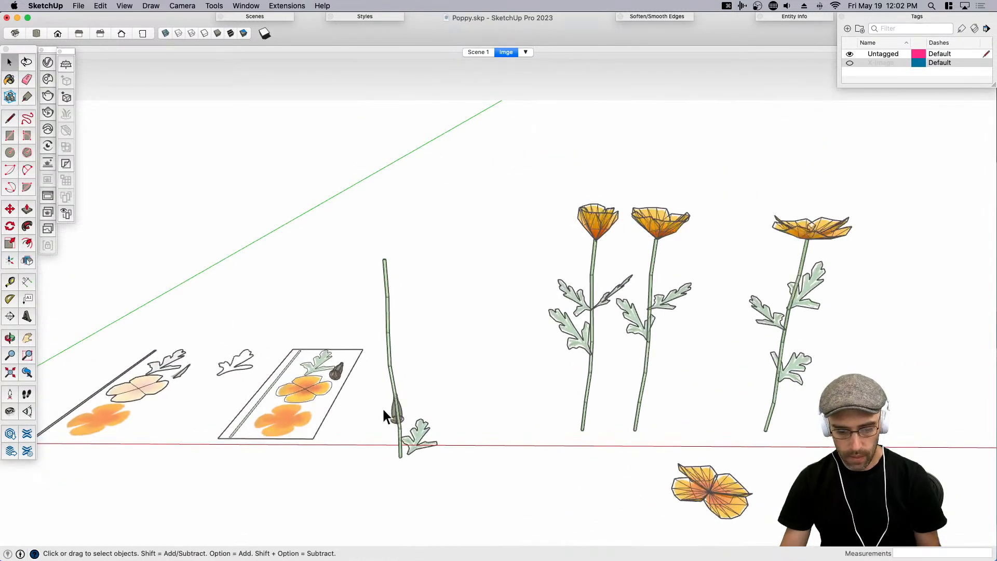
Move the spare stem beside the first bud, level with the bases of the other flower stems.
click(393, 401)
right_click(393, 373)
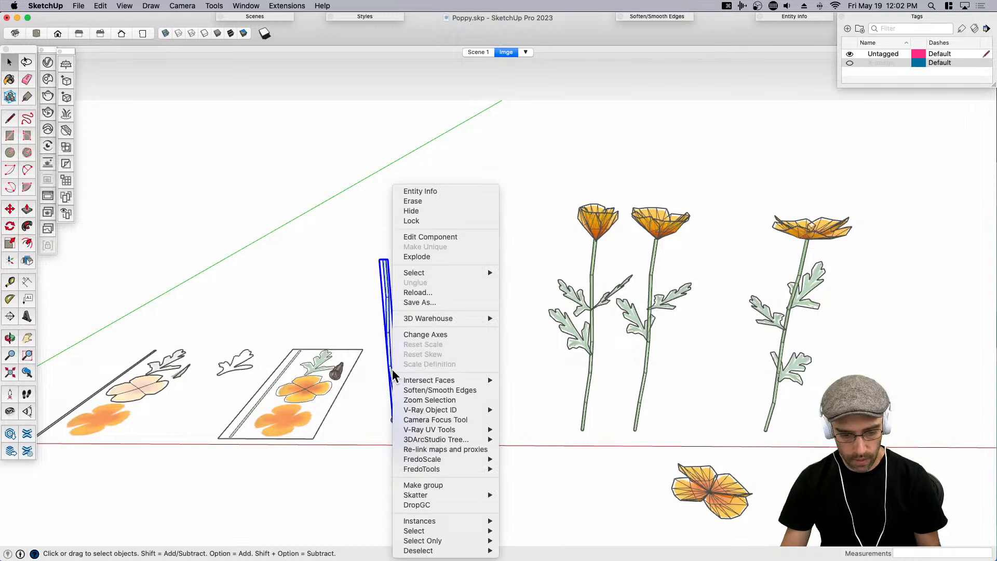
click(381, 407)
key(m)
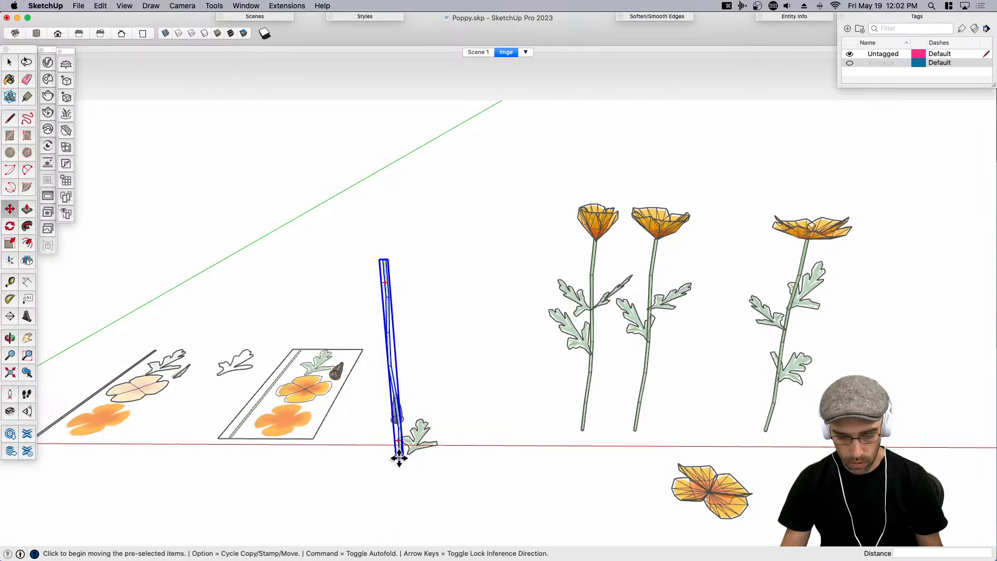
click(399, 457)
click(582, 433)
click(582, 433)
click(506, 433)
key(space)
Make the X-Image tag visible and copy the brown bud onto the first bud in the reference drawing.
click(850, 63)
click(393, 418)
click(397, 414)
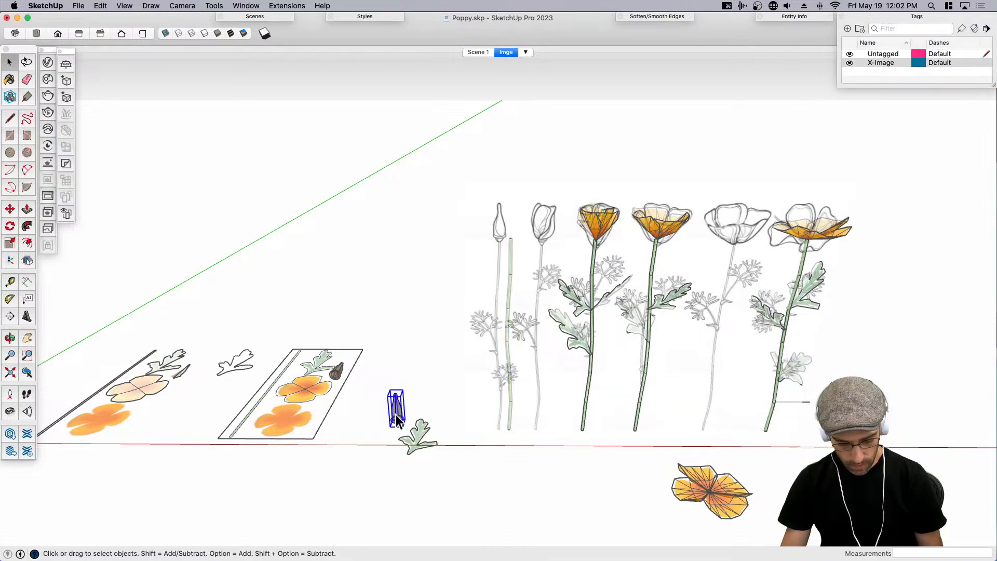
key(m)
scroll(397, 421, up, 3)
key(alt)
scroll(358, 468, down, 3)
scroll(449, 293, up, 3)
click(488, 271)
key(space)
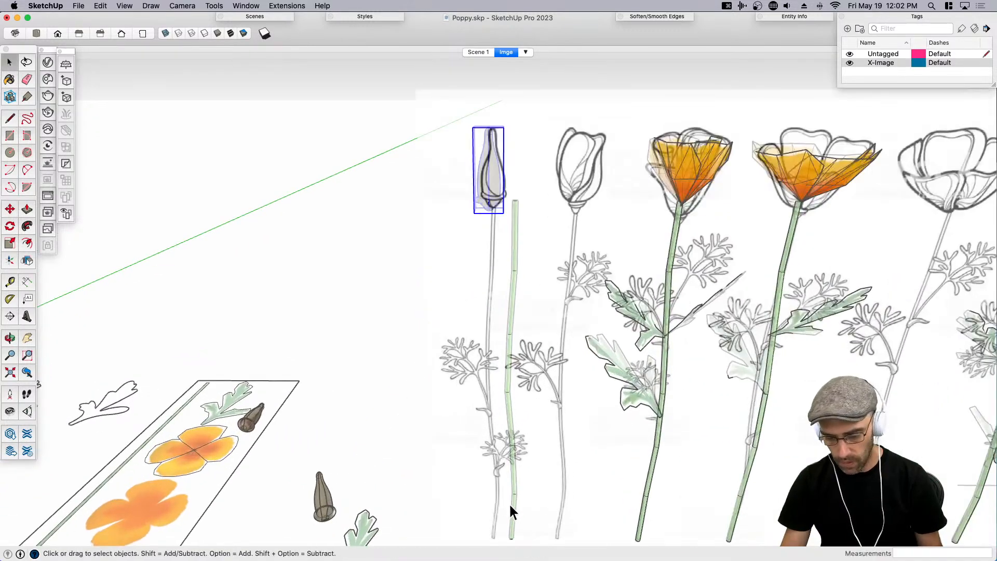
Move the spare stem about 9 7/16" sideways onto the first flower's drawn stem.
click(509, 503)
scroll(556, 398, down, 2)
scroll(515, 507, up, 5)
key(m)
click(512, 528)
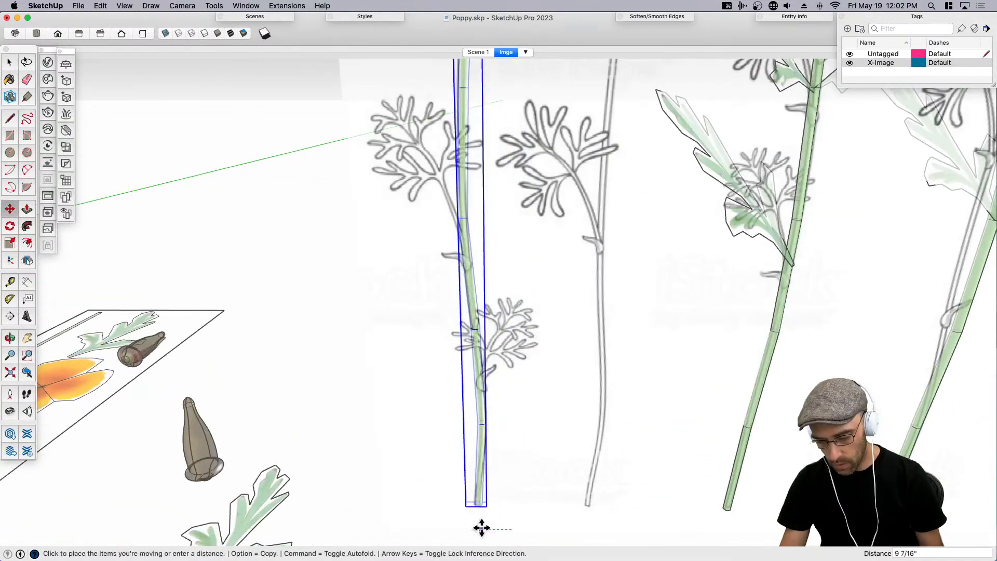
click(482, 527)
key(space)
Examine the copied bud's position relative to the stem and reference drawing from above.
scroll(481, 527, down, 5)
scroll(466, 171, up, 5)
middle_drag(465, 225, 395, 156)
click(455, 244)
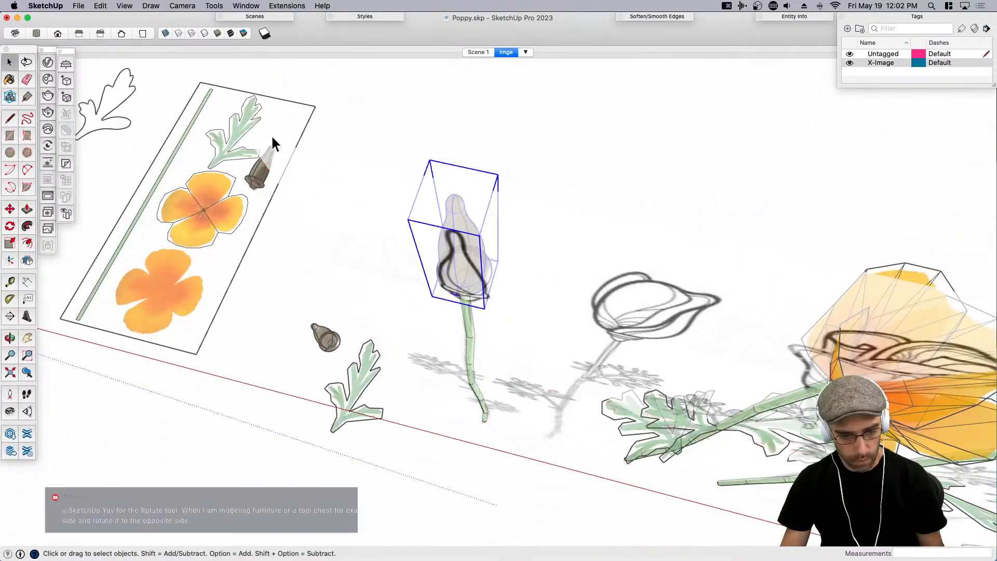
click(185, 6)
click(208, 54)
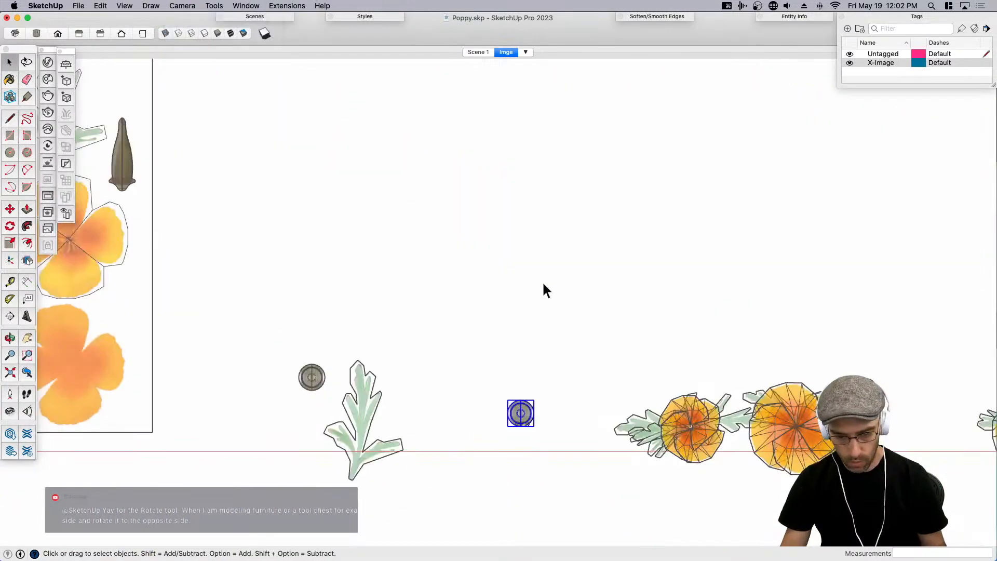
scroll(547, 422, up, 3)
Unlock the reference drawing's group, explode it, and explode the image inside it.
click(559, 479)
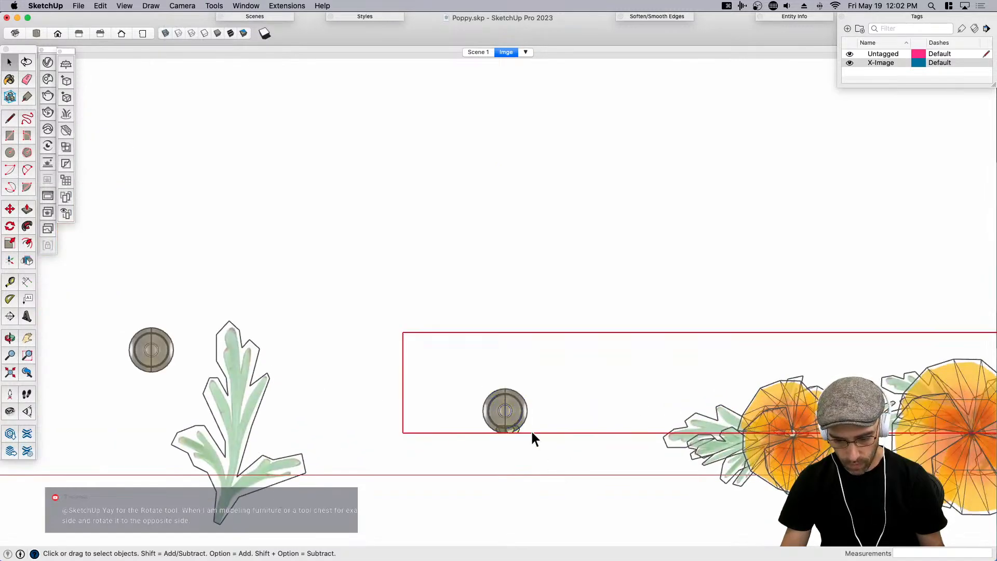
middle_drag(515, 470, 574, 358)
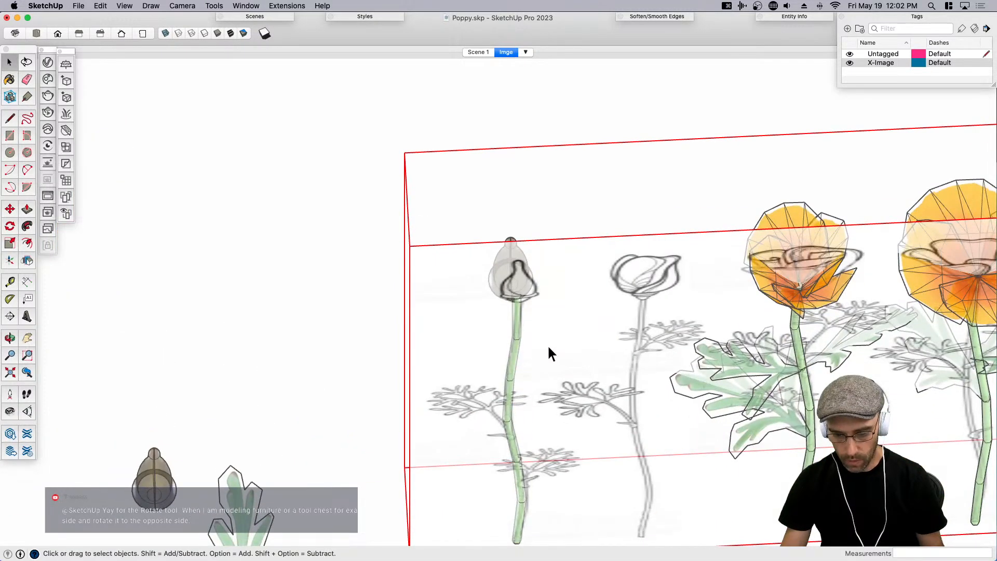
right_click(429, 310)
click(450, 326)
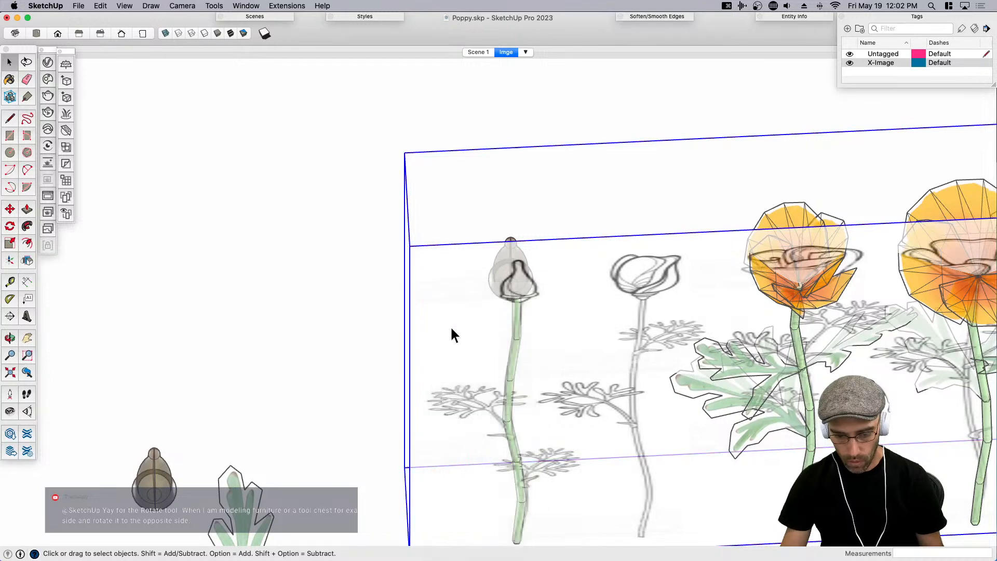
right_click(451, 329)
click(497, 345)
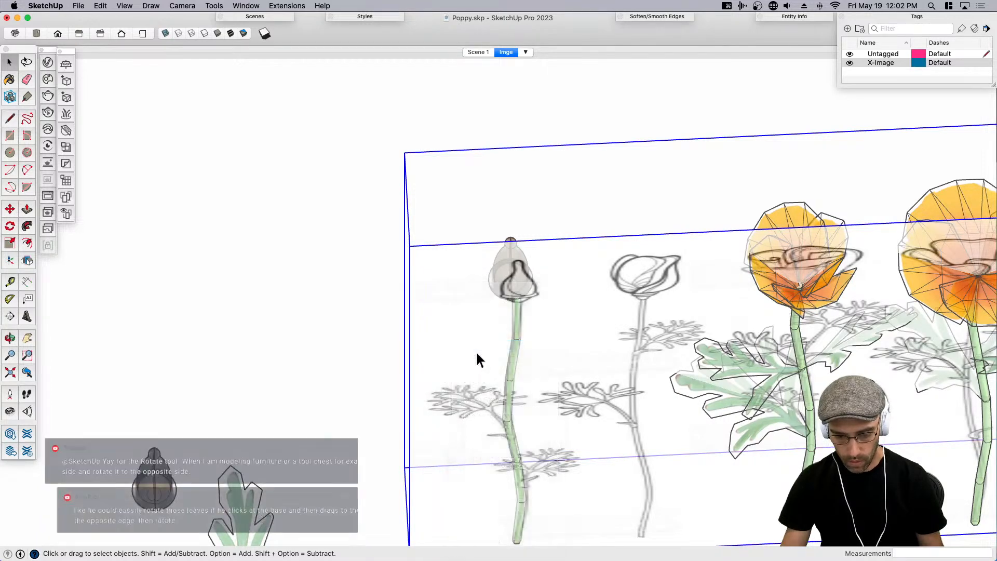
middle_drag(472, 351, 432, 349)
right_click(433, 347)
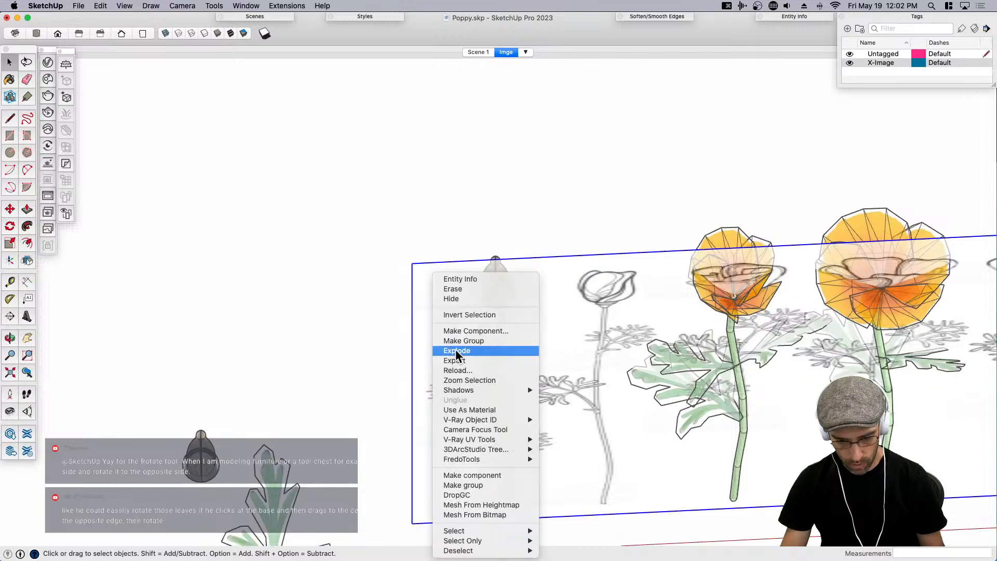
click(455, 351)
In the top view, move the copied bud so it is centred over its stem.
key(super+1)
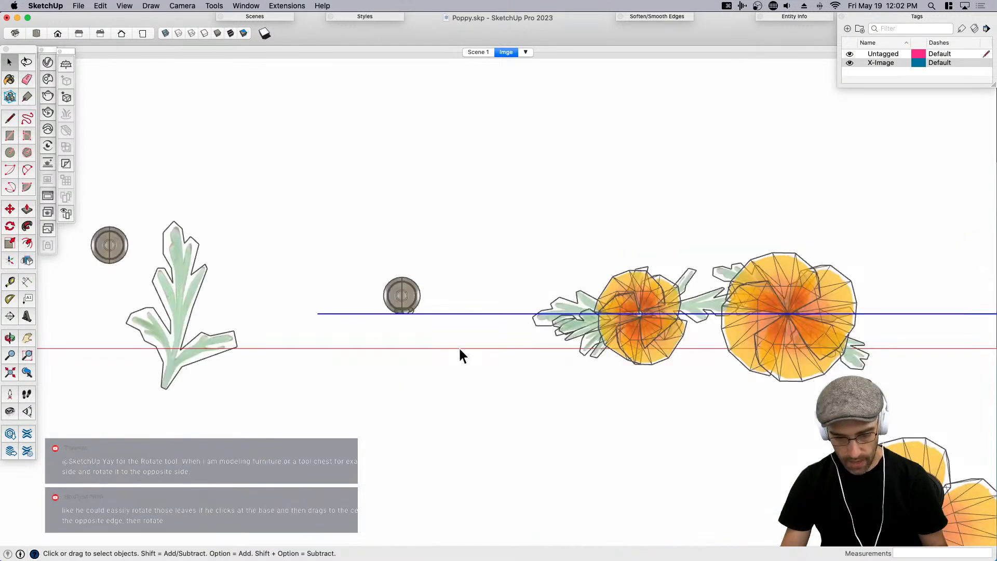
scroll(371, 292, up, 4)
click(415, 291)
scroll(416, 292, up, 4)
key(m)
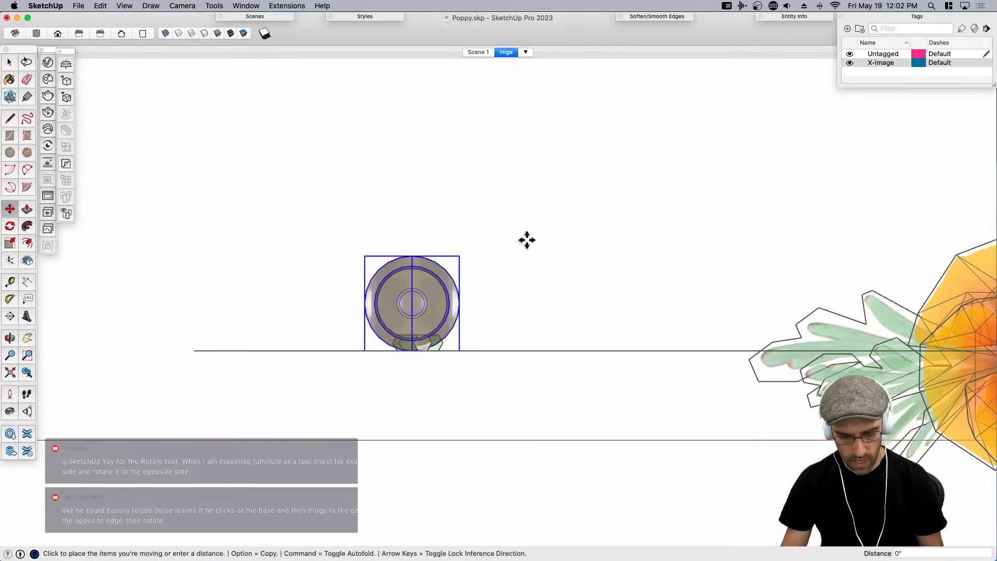
click(525, 239)
click(521, 278)
scroll(437, 345, up, 2)
click(390, 446)
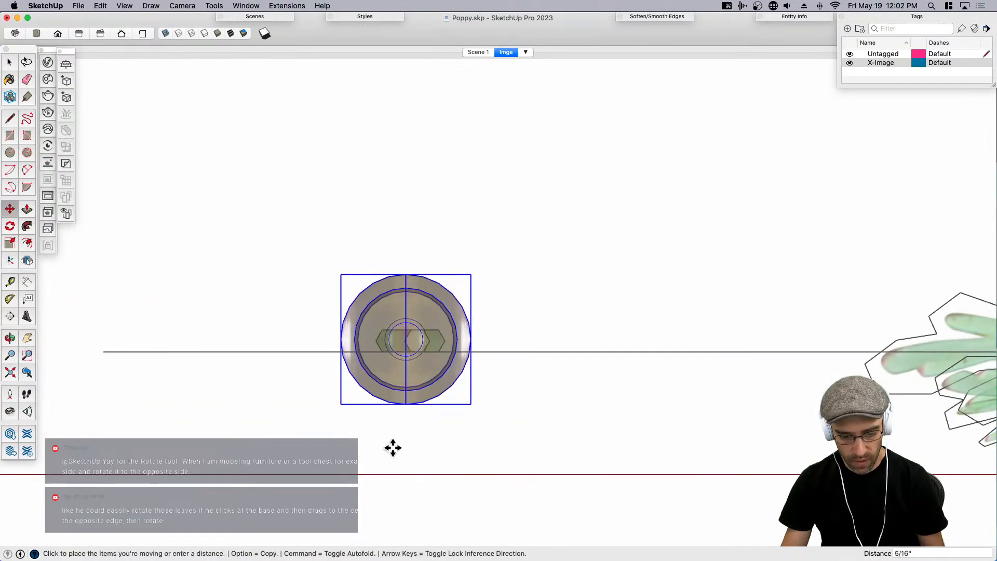
click(404, 450)
scroll(432, 352, up, 1)
scroll(438, 356, down, 2)
middle_drag(438, 357, 481, 244)
Select the bud together with its stem and view the flowers with the reference drawing hidden.
key(space)
scroll(480, 243, down, 8)
shift+click(465, 196)
scroll(466, 155, down, 2)
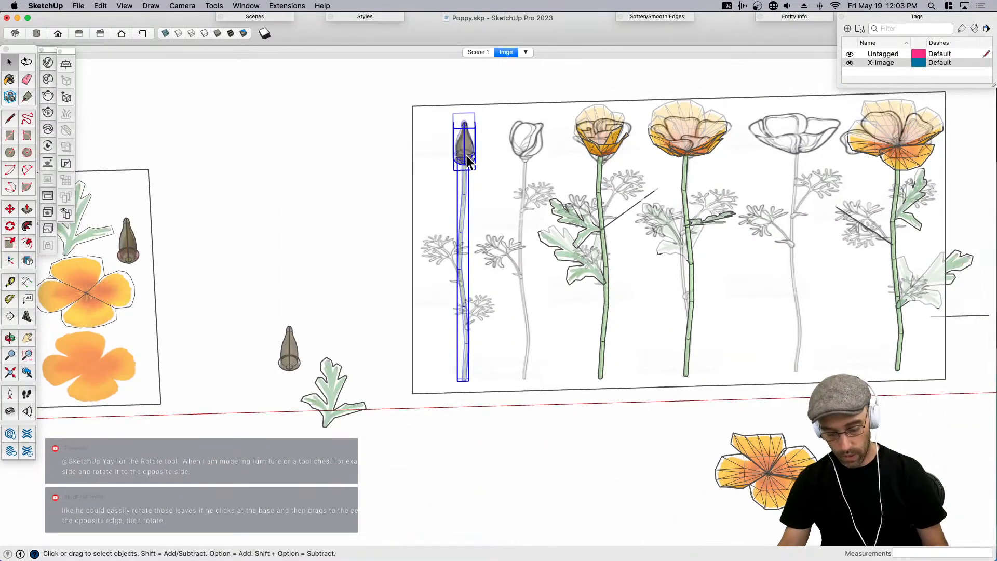
scroll(475, 207, down, 2)
click(494, 290)
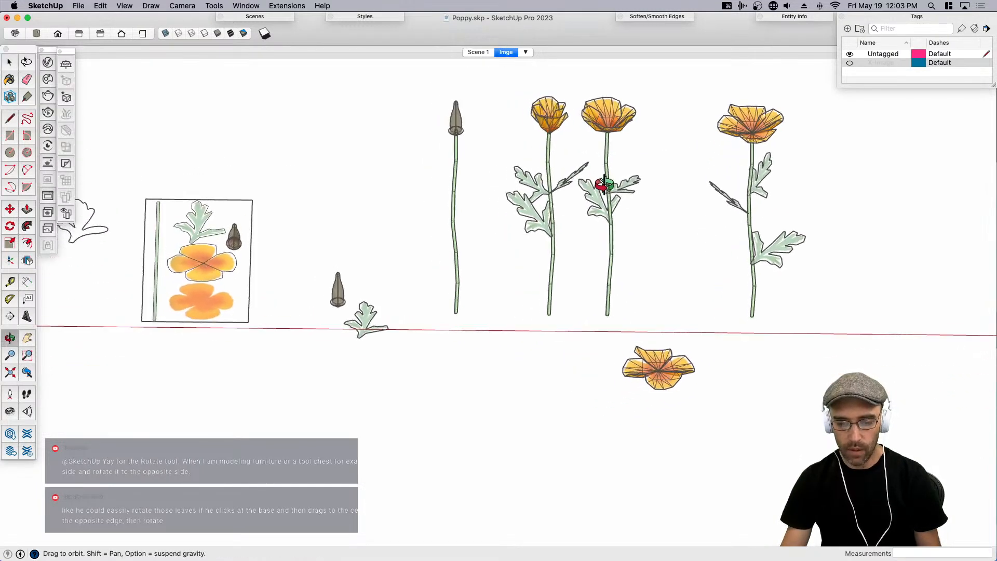
Show the reference drawing and copy the first open poppy's leaf group onto the base of the bud's stem.
click(479, 52)
click(621, 262)
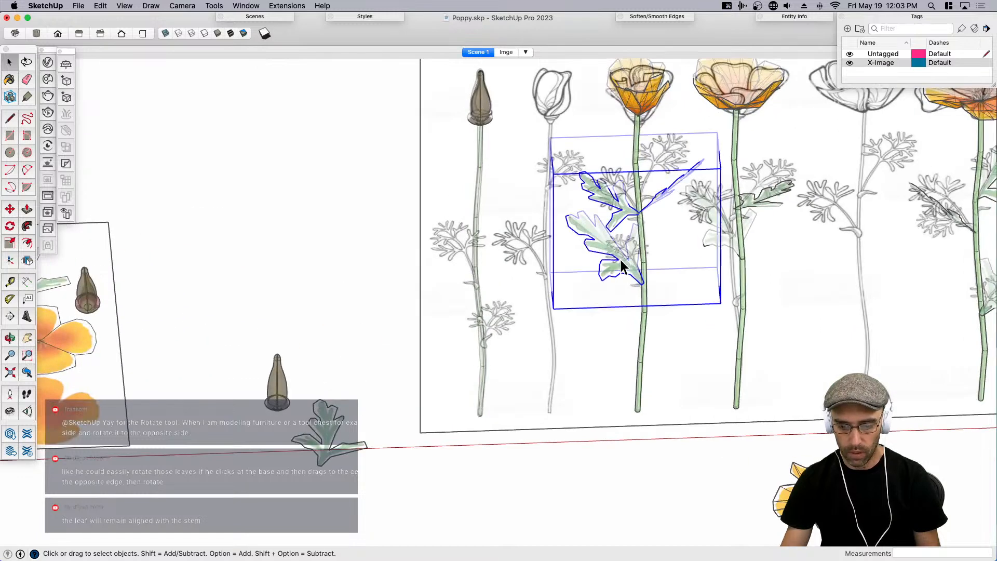
key(m)
click(638, 410)
key(alt)
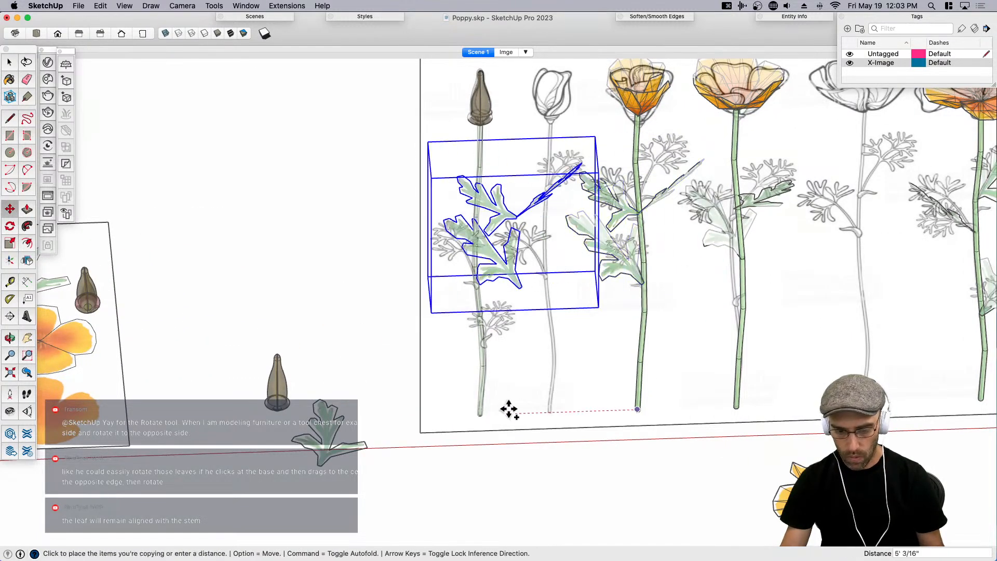
click(479, 415)
Move the copied leaf group down along the bud's stem so the lowest leaf meets the reference drawing's lower node.
click(479, 285)
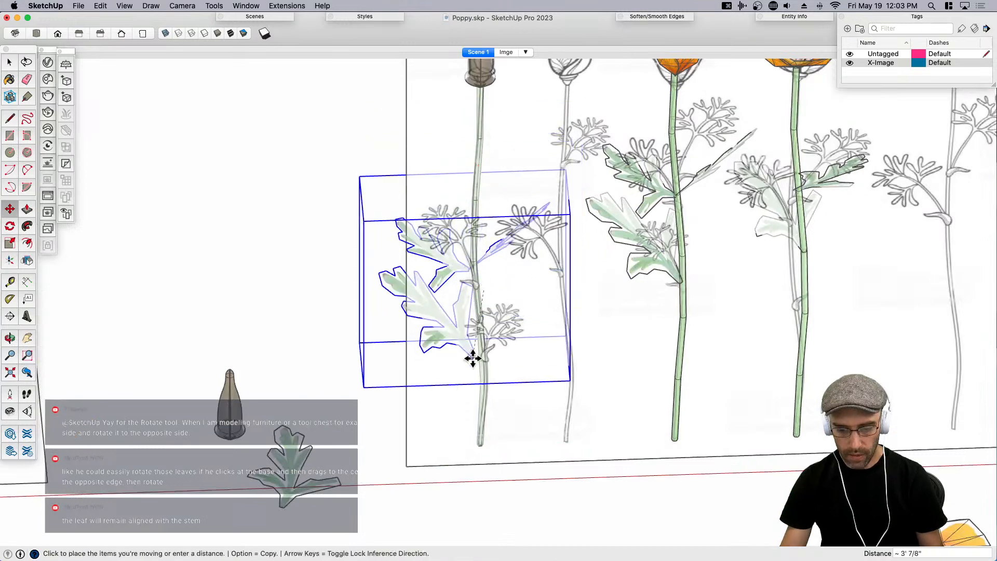
scroll(472, 352, up, 5)
click(490, 349)
scroll(541, 334, down, 5)
middle_drag(541, 334, 420, 366)
scroll(467, 274, up, 3)
key(space)
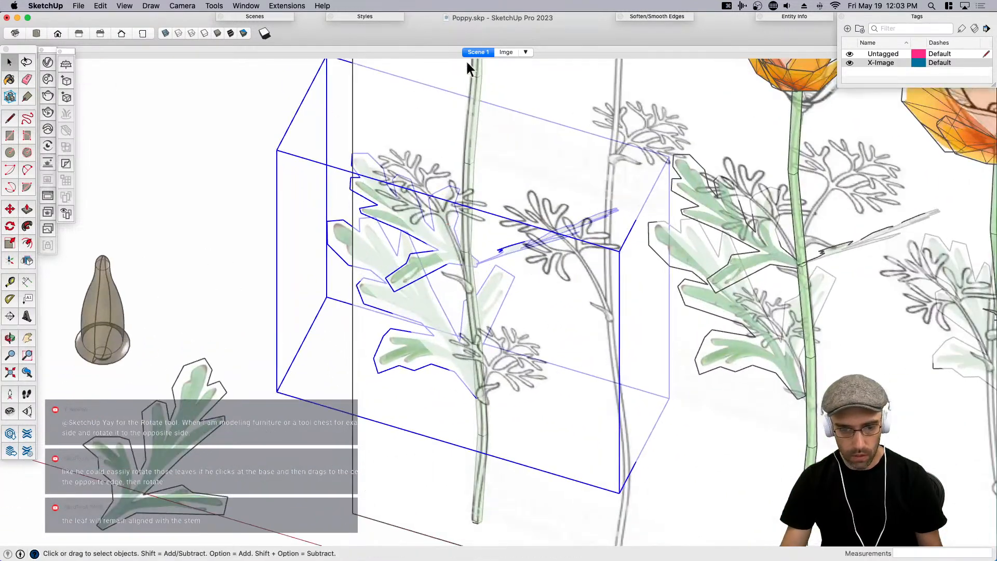
Hide the reference drawing and, inside the copied leaf group, move the two upper leaves so their bases touch the bud's stem.
click(507, 53)
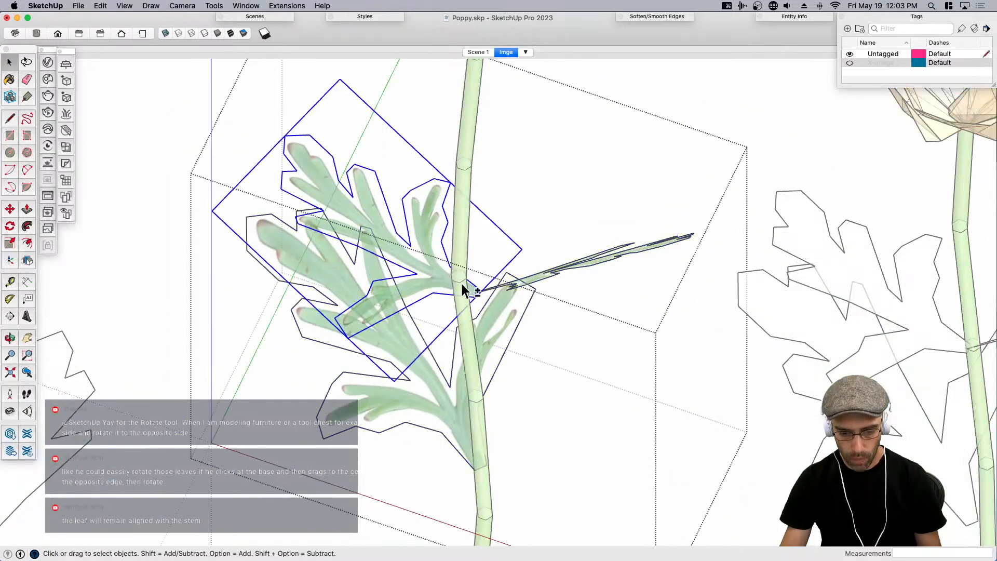
shift+click(509, 285)
scroll(484, 303, up, 3)
key(m)
click(470, 288)
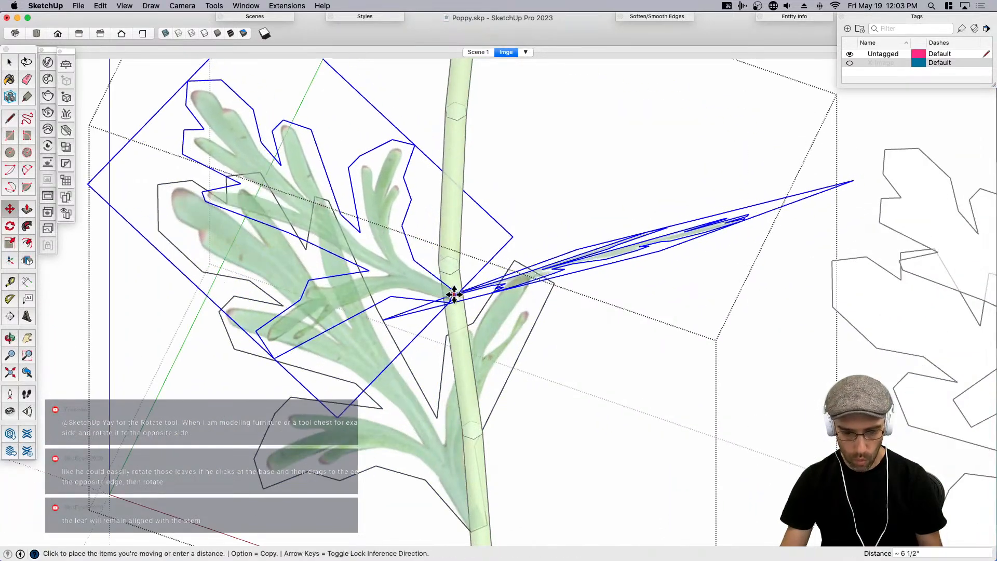
click(447, 273)
Rotate all three leaves around the base of the bud's stem so the lowest leaf points to the opposite side.
key(space)
scroll(511, 257, down, 6)
middle_drag(481, 337, 519, 348)
click(510, 365)
click(495, 279)
shift+click(546, 257)
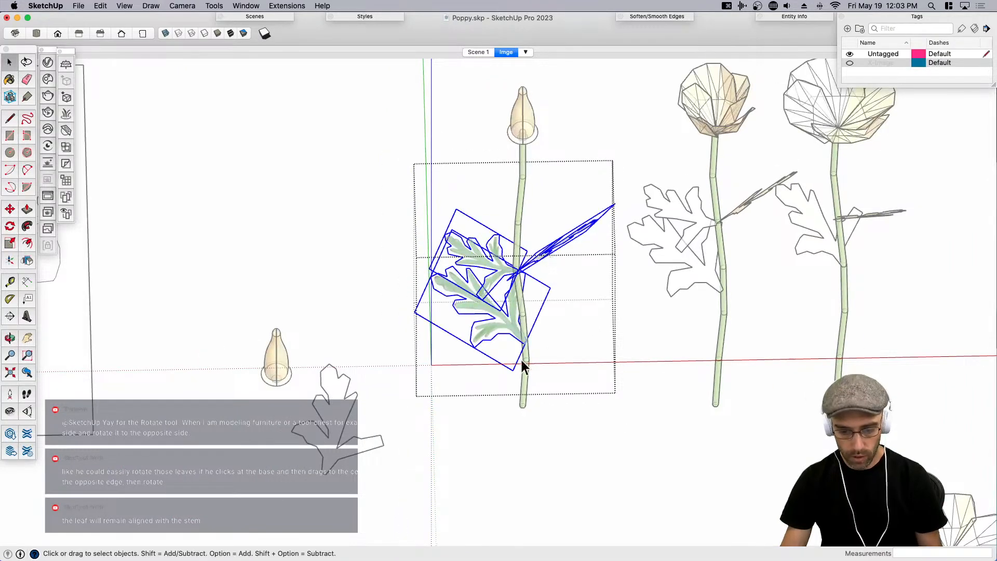
key(q)
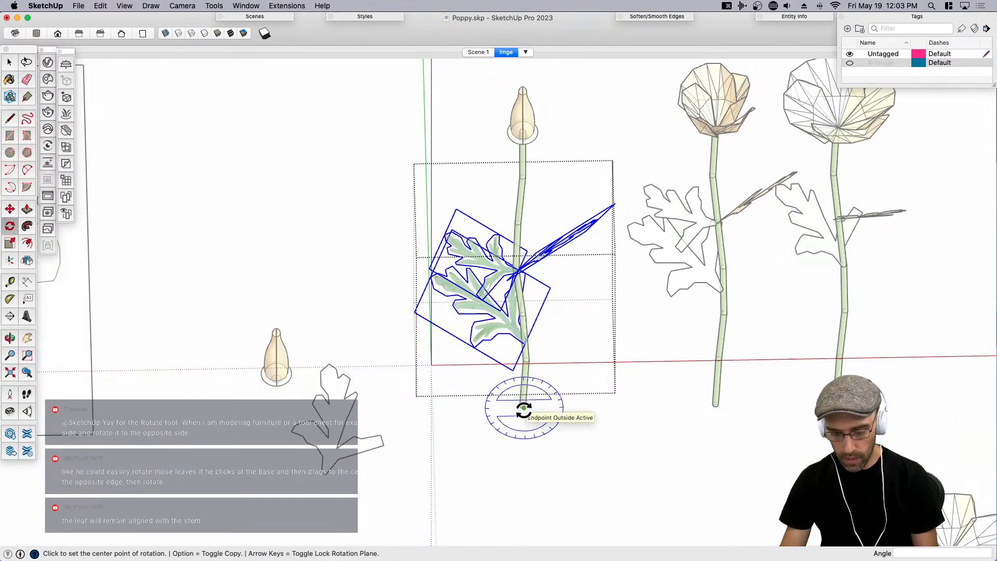
click(523, 409)
click(552, 346)
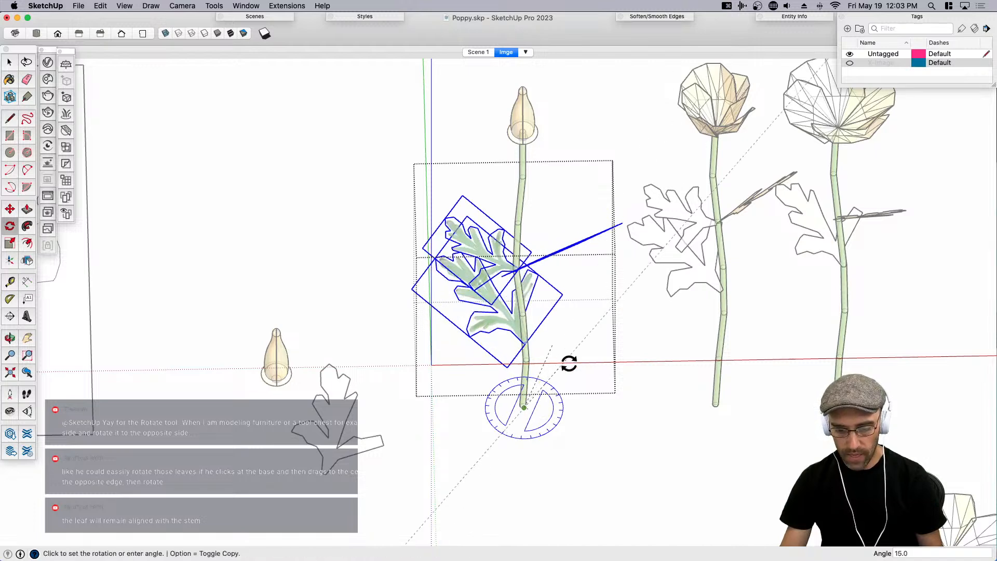
click(535, 436)
Move the two upper leaves back against the bud's stem and close the leaf group.
key(space)
scroll(515, 261, up, 3)
click(522, 242)
shift+click(533, 226)
scroll(530, 234, up, 3)
key(m)
click(529, 237)
click(497, 244)
scroll(496, 245, down, 4)
key(space)
click(543, 375)
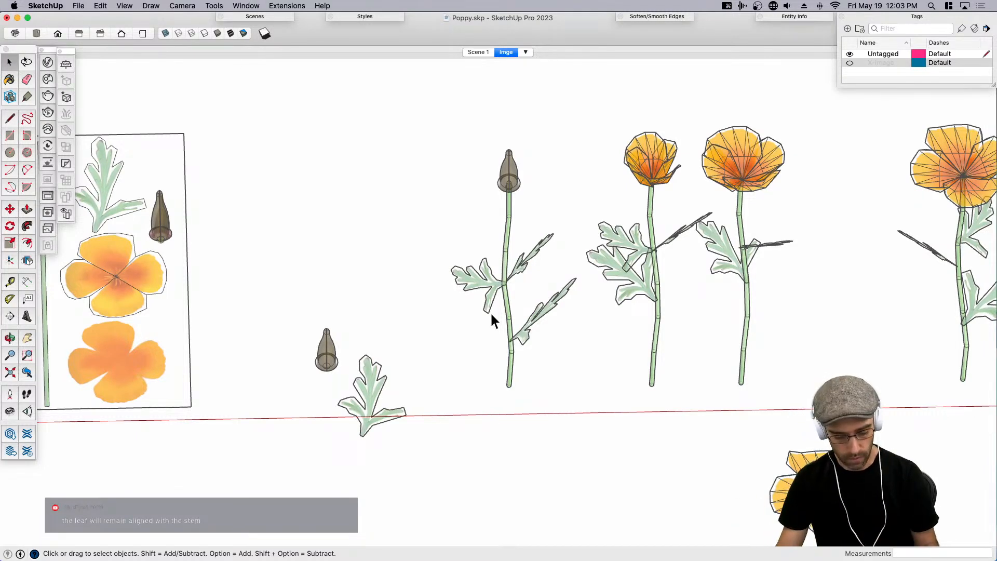
Combine the bud with its stem and leaves into one component.
scroll(490, 315, down, 3)
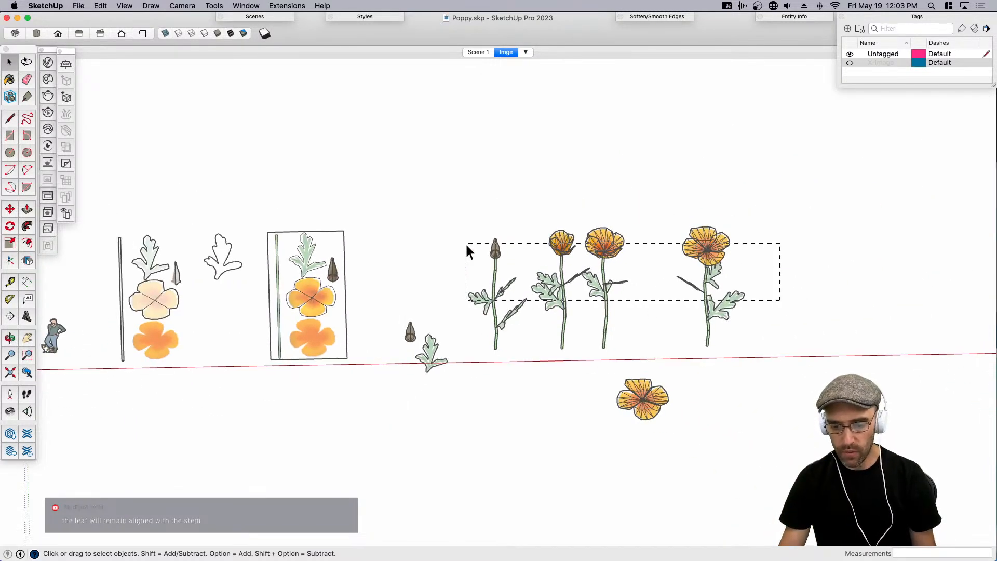
drag(467, 244, 467, 245)
scroll(627, 272, up, 3)
drag(490, 400, 432, 213)
key(super+g)
drag(548, 341, 541, 301)
drag(472, 377, 458, 331)
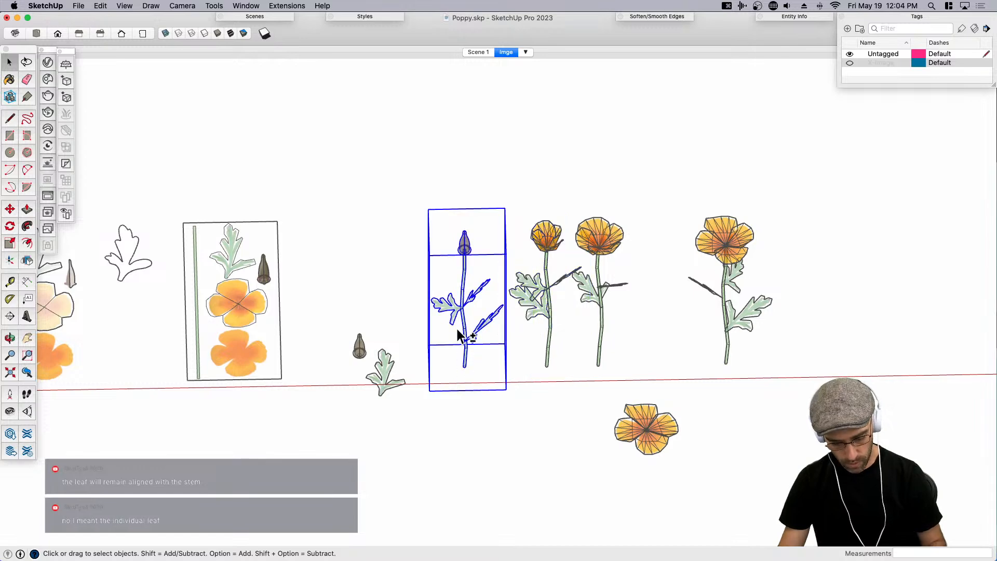
key(g)
key(Return)
Turn each of the three open poppies, with its stem and leaves, into its own component.
drag(560, 362, 528, 226)
key(g)
key(Return)
drag(625, 351, 600, 229)
key(g)
key(Return)
drag(772, 359, 712, 197)
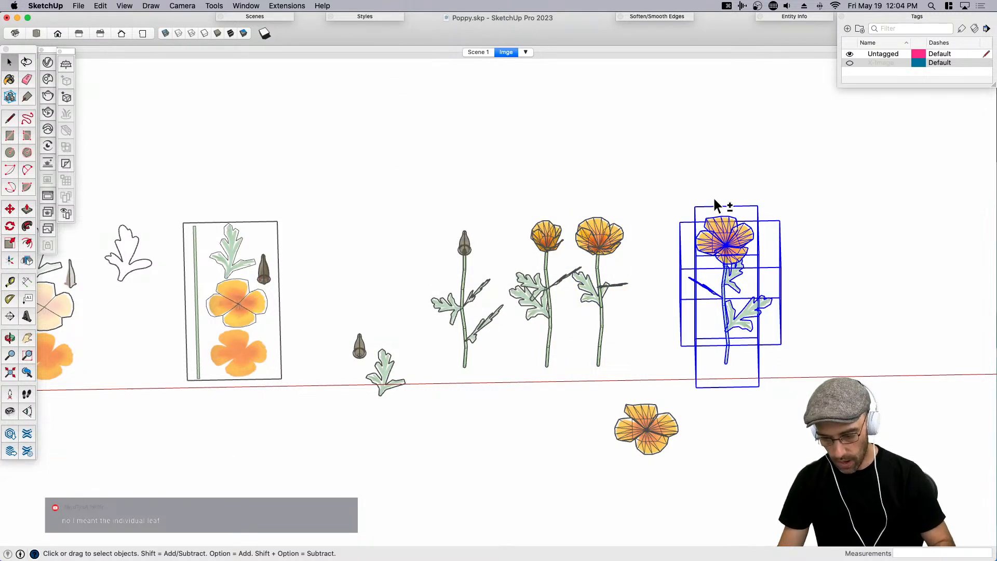
key(g)
click(583, 292)
Set the origin of all four flower components to Center in X, Center in Y and Bottom in Z.
drag(846, 295, 406, 108)
click(287, 6)
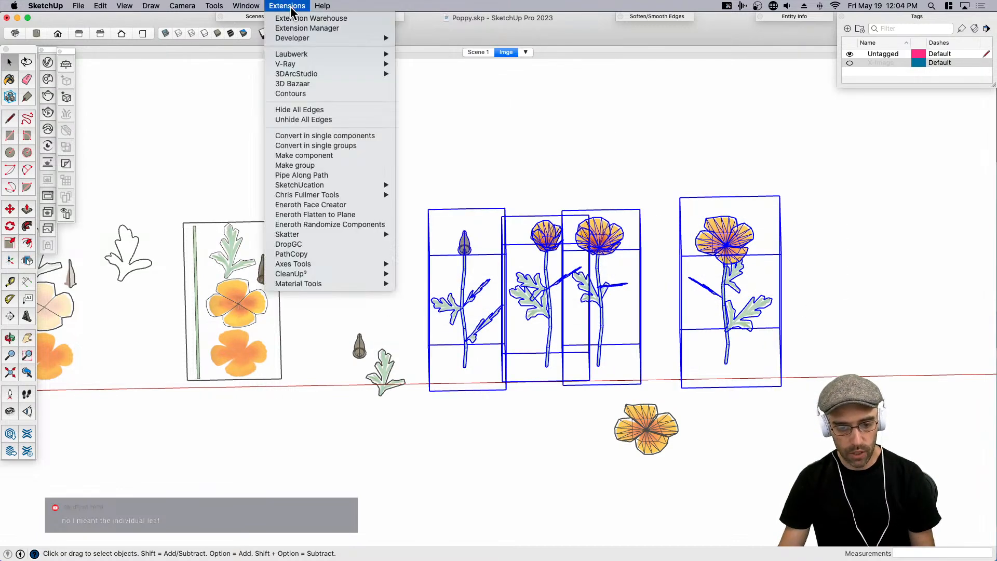
mouse_move(314, 268)
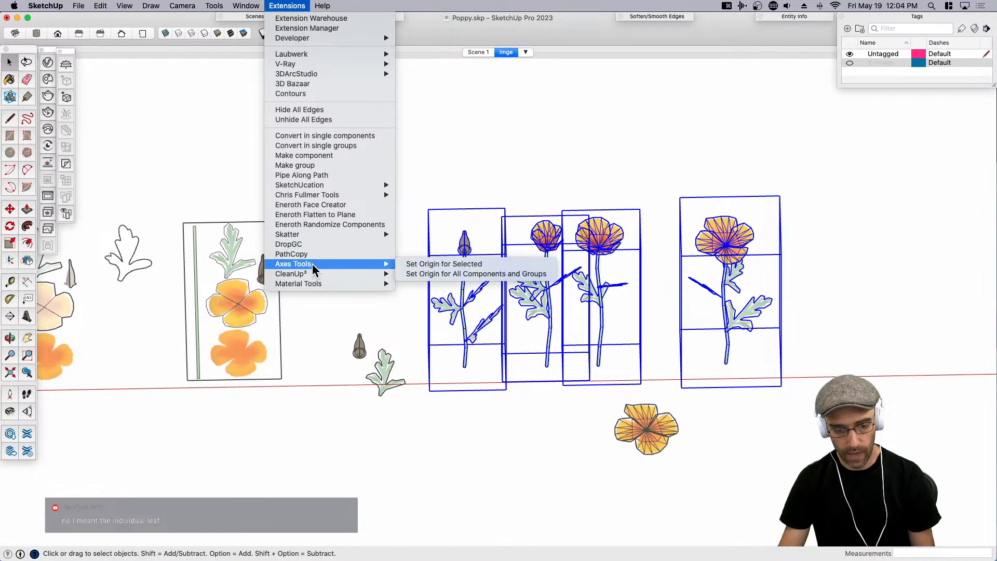
click(464, 264)
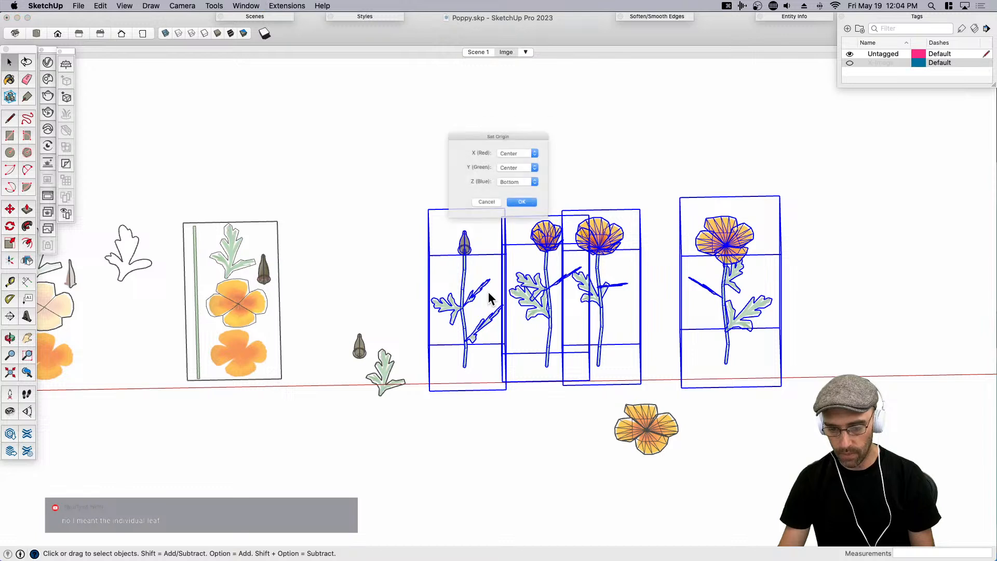
click(527, 208)
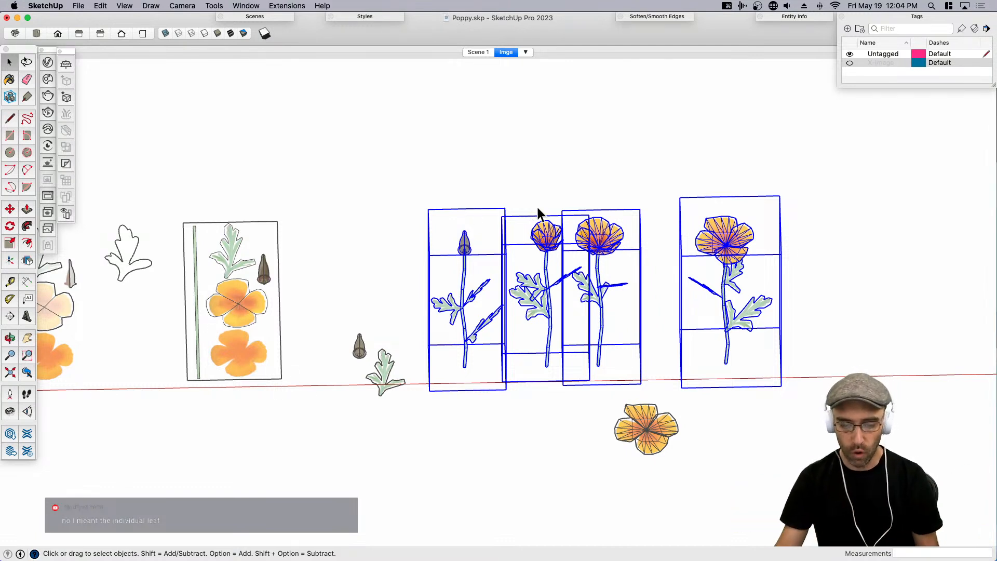
Move the loose poppy bloom from below the flowers to beside the spare bud and leaf.
click(592, 359)
click(653, 439)
key(m)
click(653, 451)
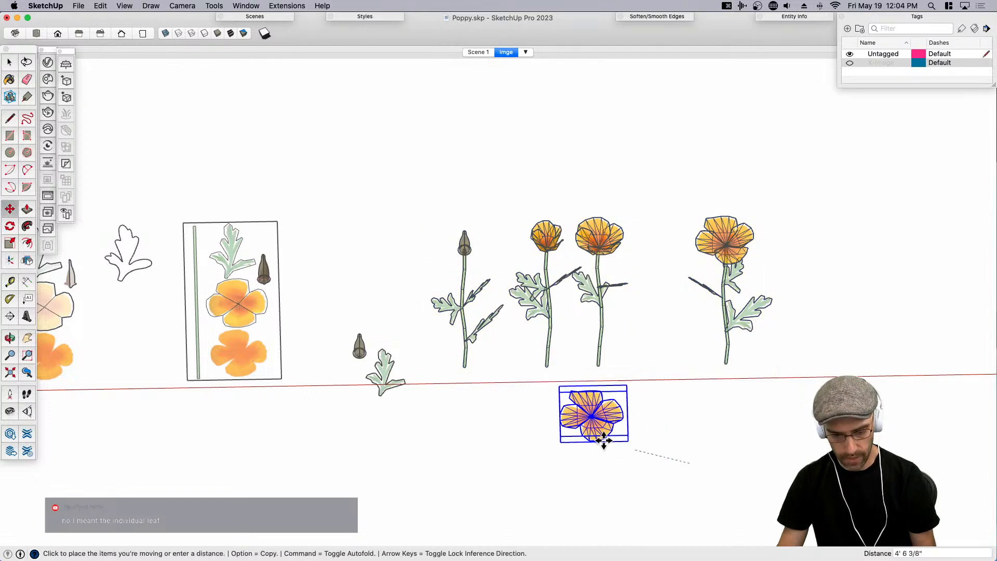
click(379, 410)
key(space)
scroll(459, 298, down, 3)
click(423, 271)
scroll(431, 284, down, 3)
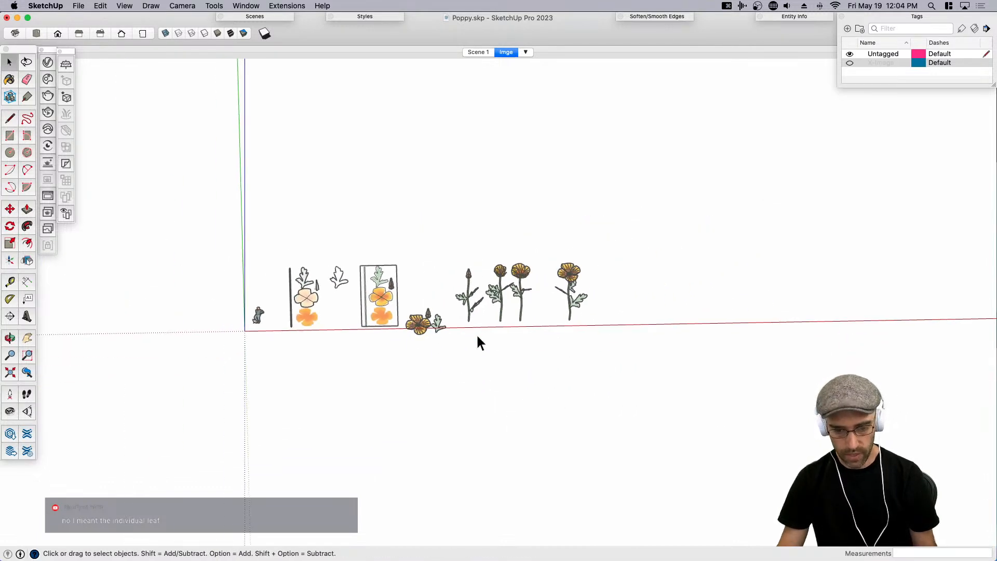
Turn off X-ray display and view the four flowers at an angle.
scroll(498, 342, up, 2)
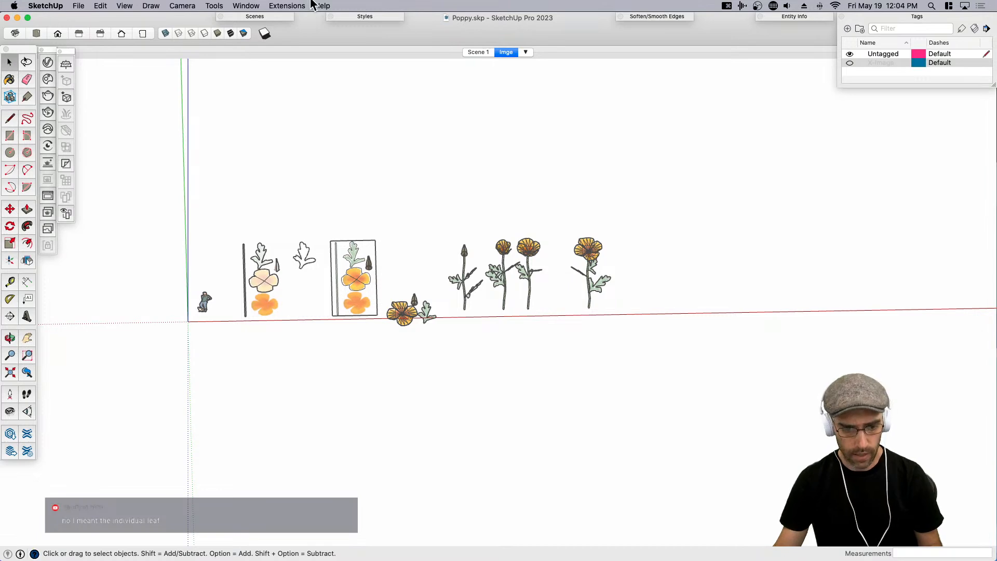
click(165, 34)
scroll(529, 219, up, 5)
middle_drag(548, 312, 648, 316)
Try Hide All Edges on the four flower components, and undo it.
drag(653, 306, 383, 194)
click(289, 6)
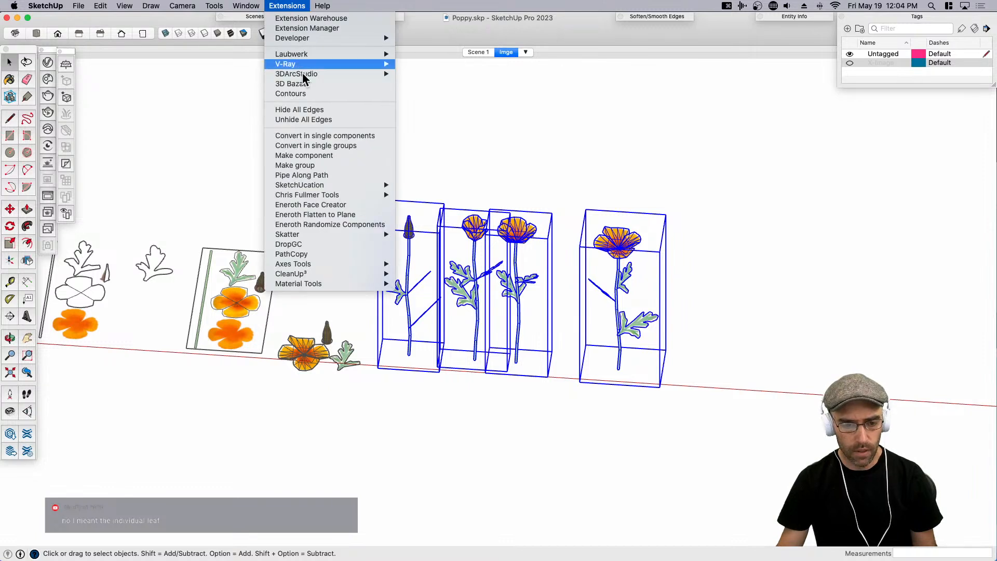
click(314, 110)
click(565, 274)
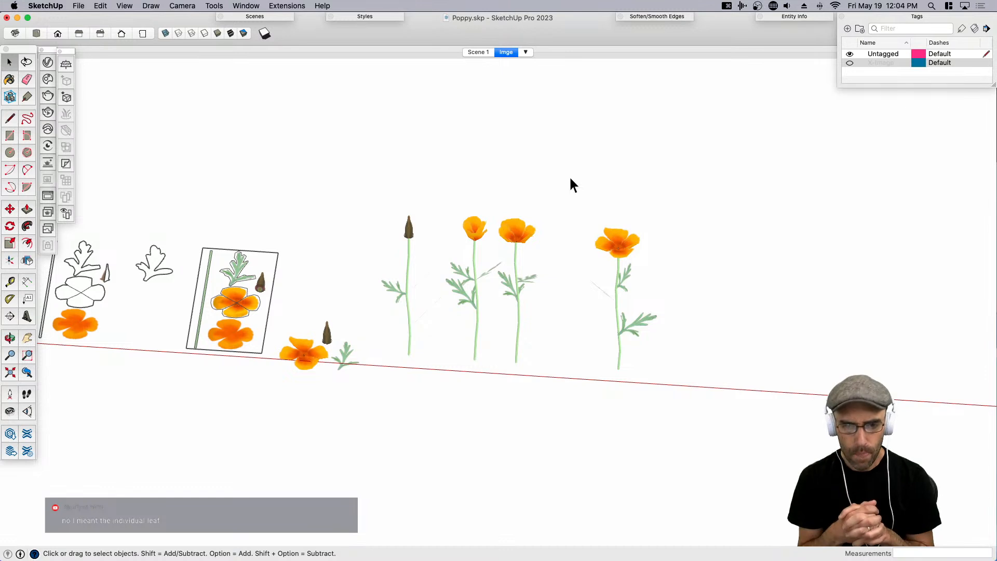
key(super+z)
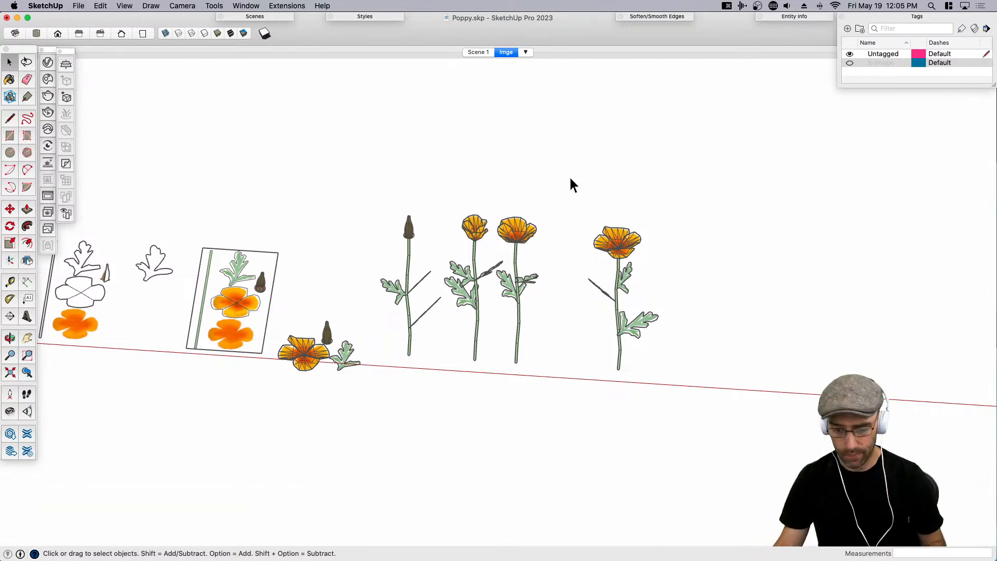
drag(766, 310, 389, 185)
click(719, 329)
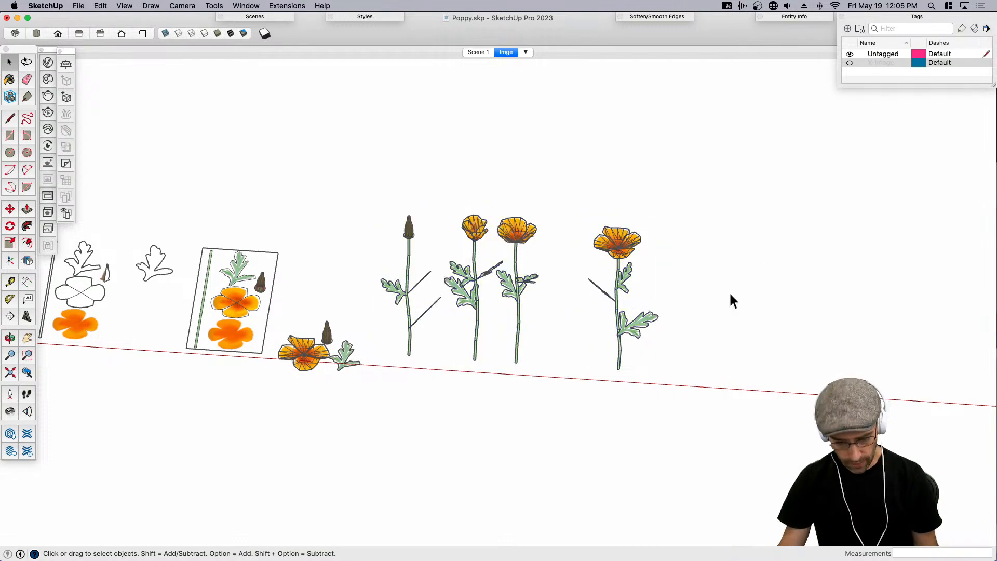
Draw a six-sided circle on the ground in front of the flowers and make it a component.
scroll(725, 299, down, 2)
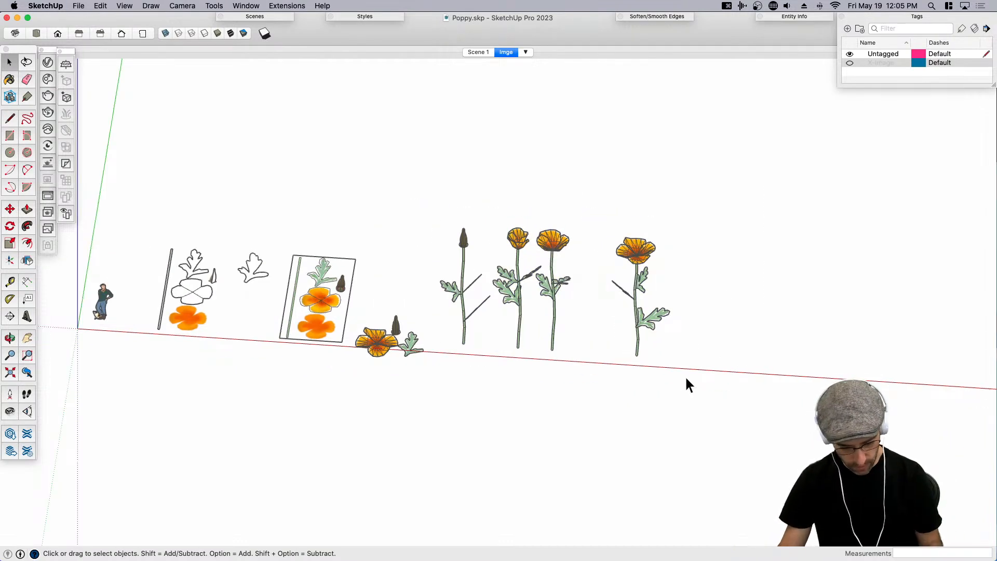
key(shift+p)
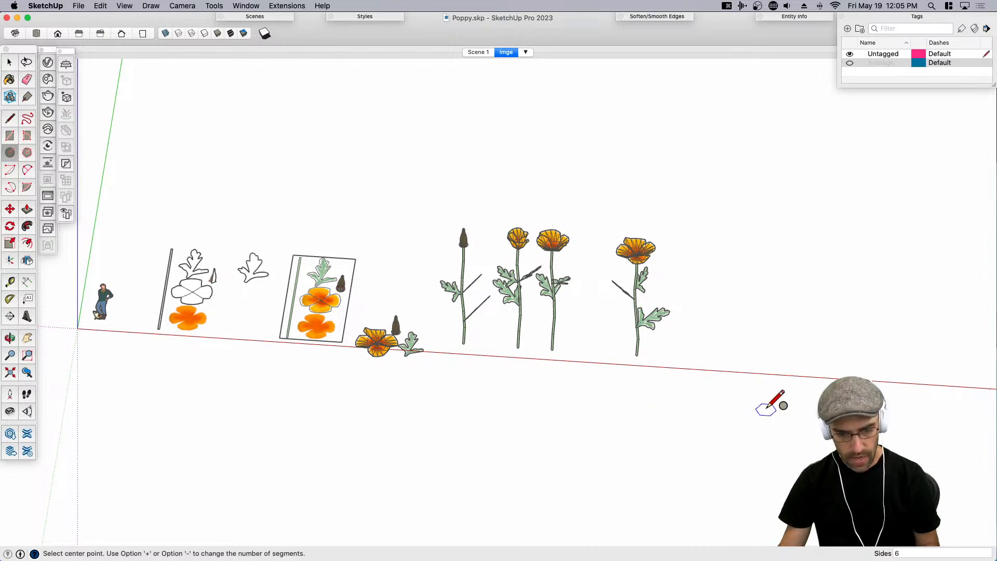
scroll(767, 408, down, 1)
click(588, 415)
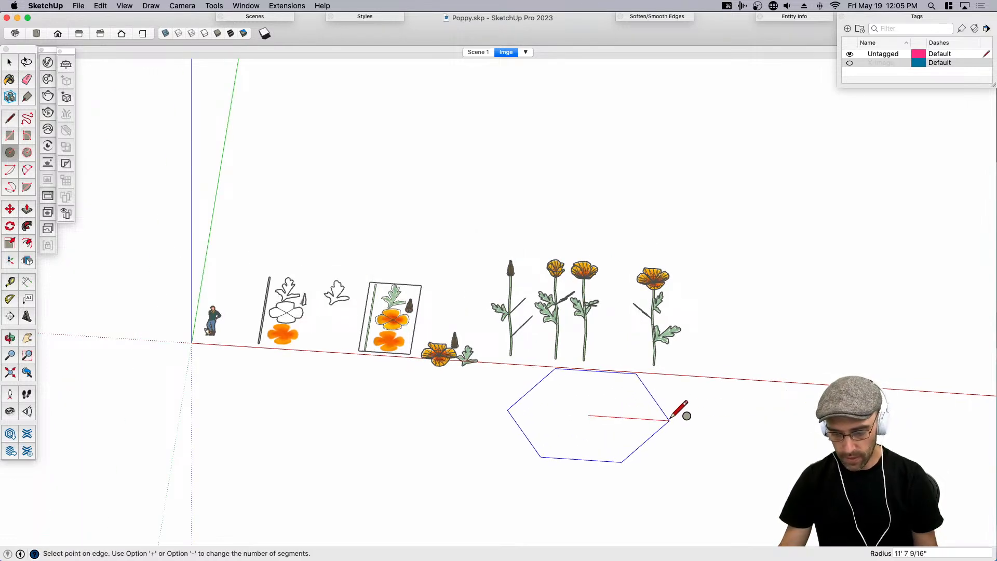
click(657, 419)
key(space)
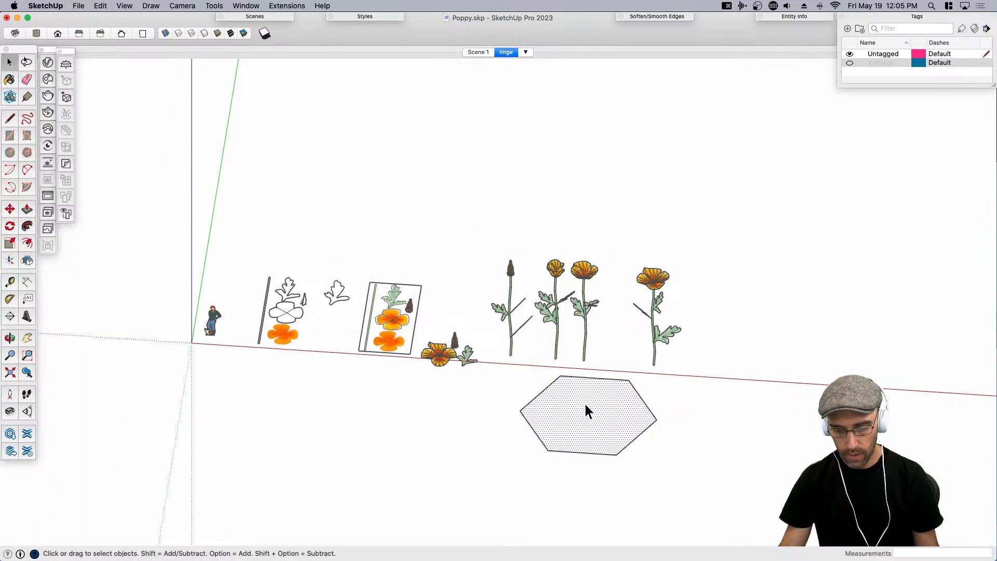
click(585, 406)
scroll(584, 406, up, 2)
double_click(598, 422)
key(g)
Compare the flowers and the ground hexagon with the scale figure, and select the hexagon.
middle_drag(655, 375, 922, 290)
scroll(922, 290, down, 2)
scroll(420, 298, up, 4)
click(395, 313)
scroll(395, 314, down, 3)
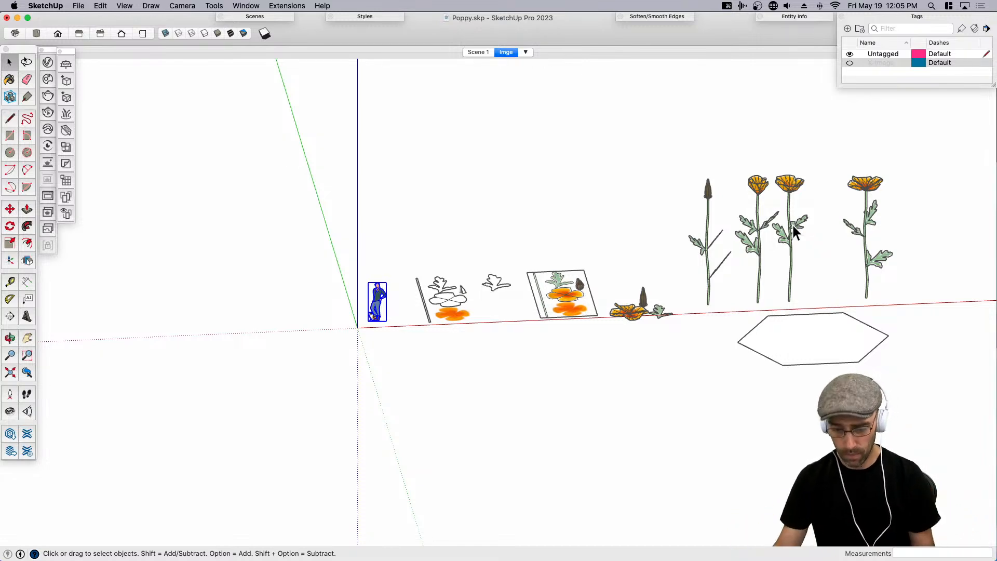
click(807, 283)
shift+middle_drag(807, 283, 521, 335)
scroll(525, 412, up, 3)
click(527, 415)
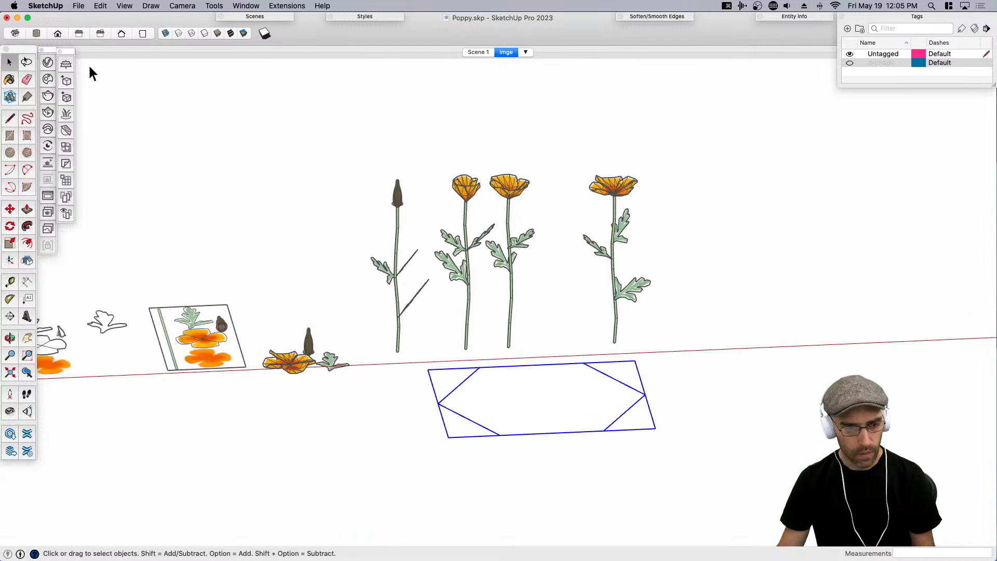
Display the Skatter tool palette beside the V-Ray palettes and save the model.
click(124, 6)
mouse_move(147, 47)
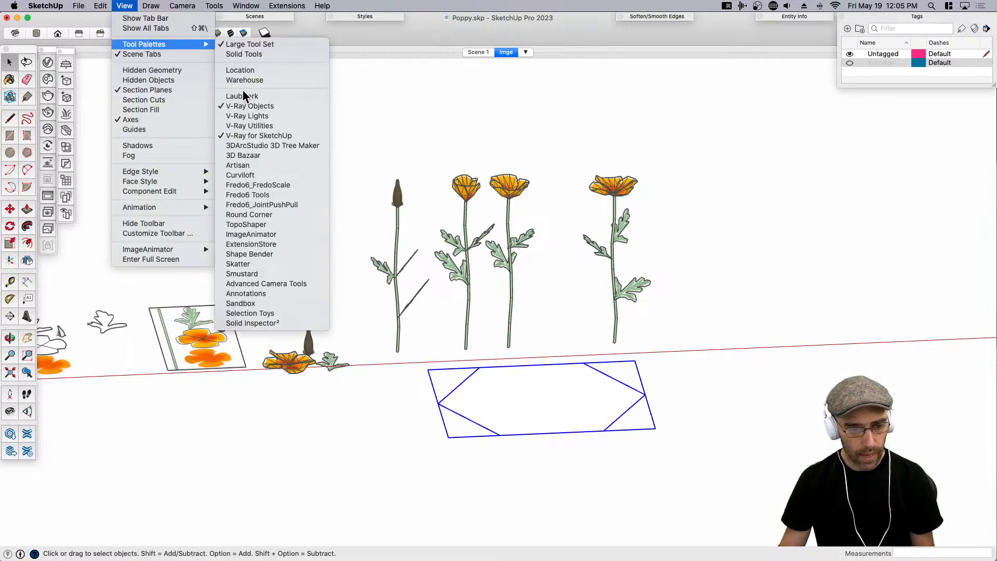
click(258, 263)
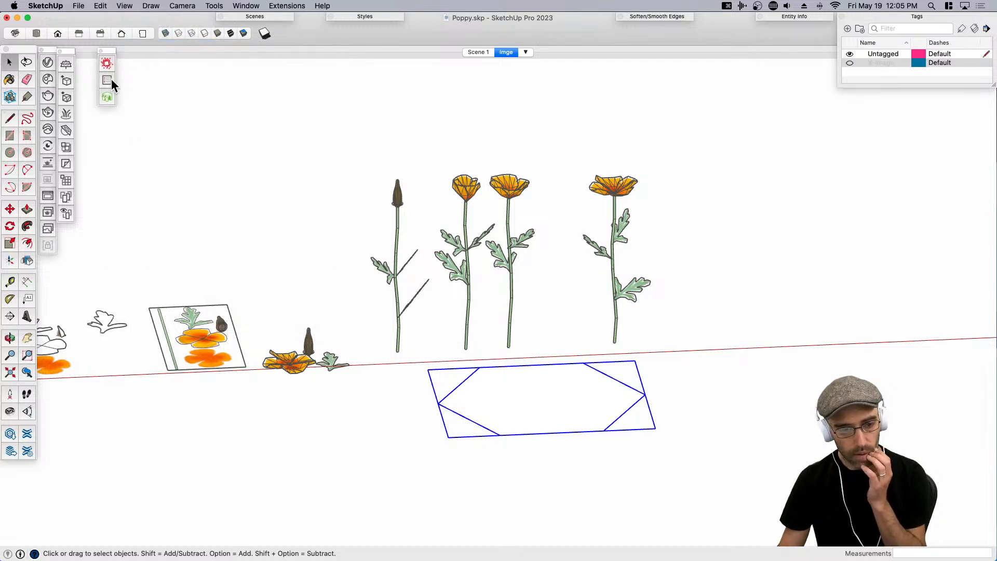
drag(110, 51, 90, 51)
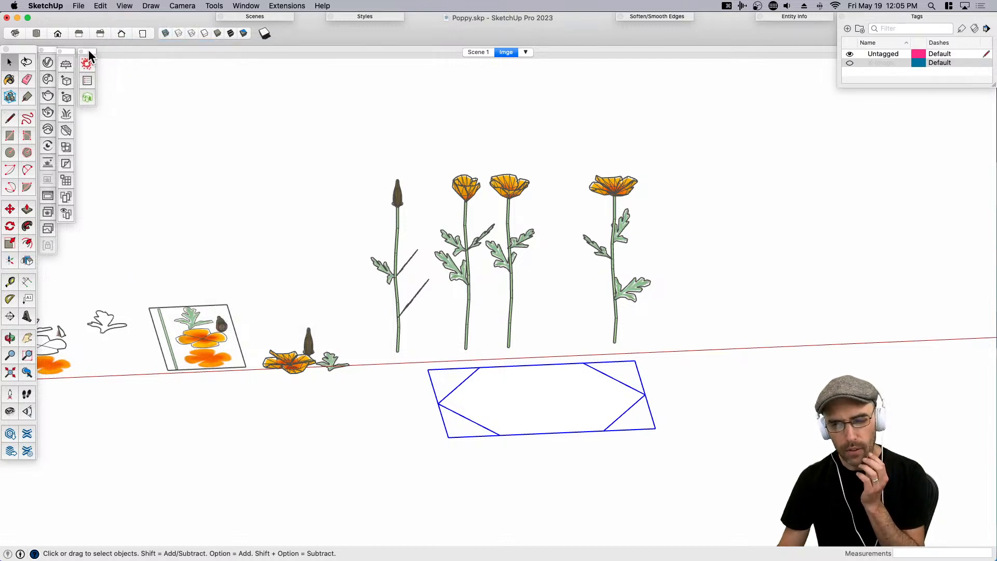
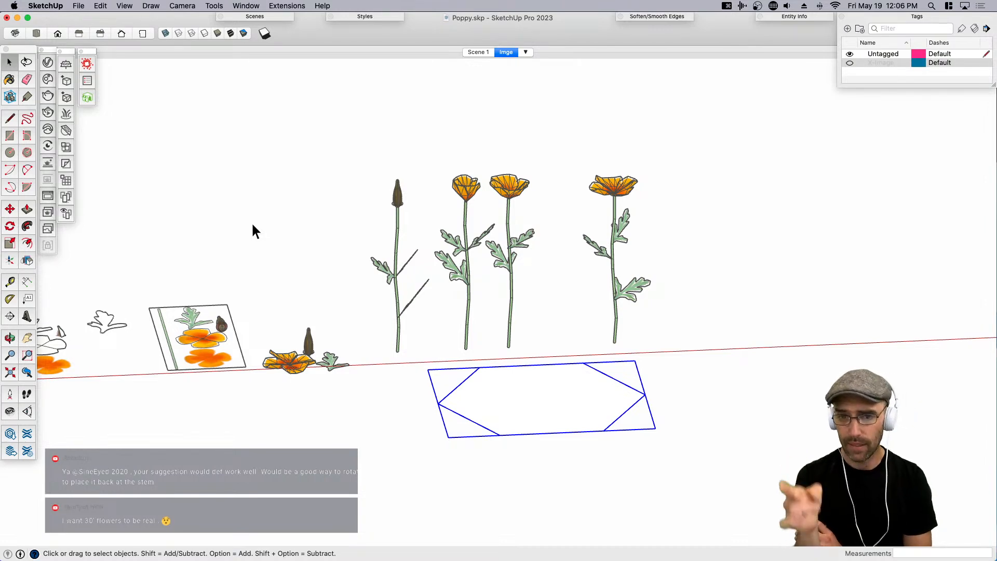
middle_drag(492, 316, 481, 412)
key(super+s)
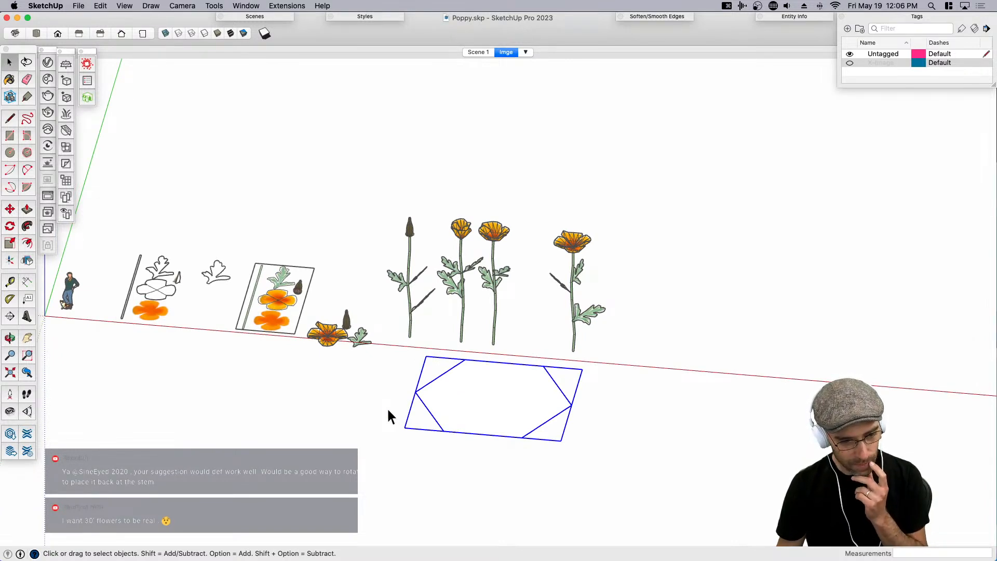
Open the Skatter composition editor beside the flowers and pick the ground hexagon as the host surface.
click(89, 81)
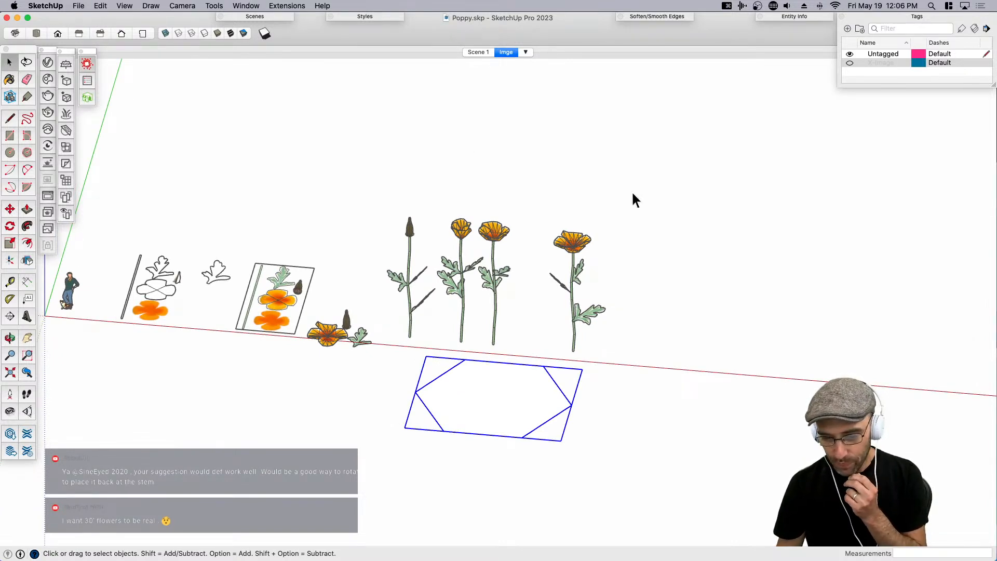
click(943, 16)
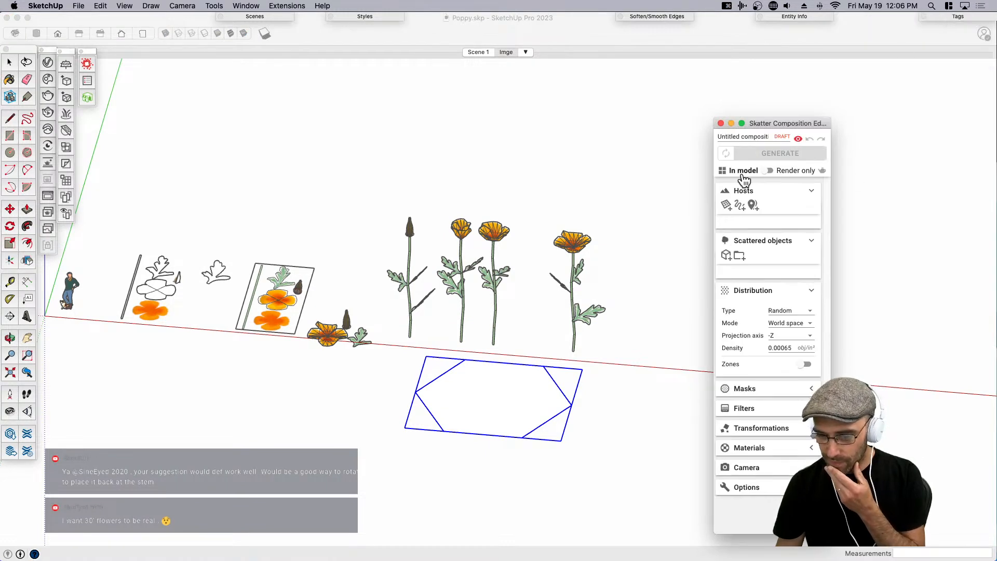
mouse_move(805, 120)
mouse_down()
mouse_move(919, 104)
mouse_move(706, 71)
mouse_up()
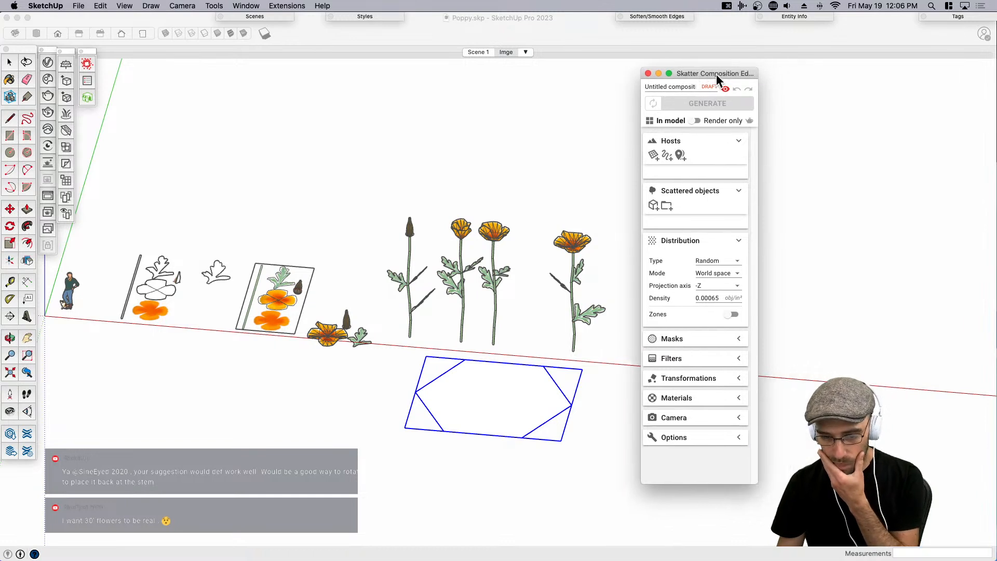
click(653, 155)
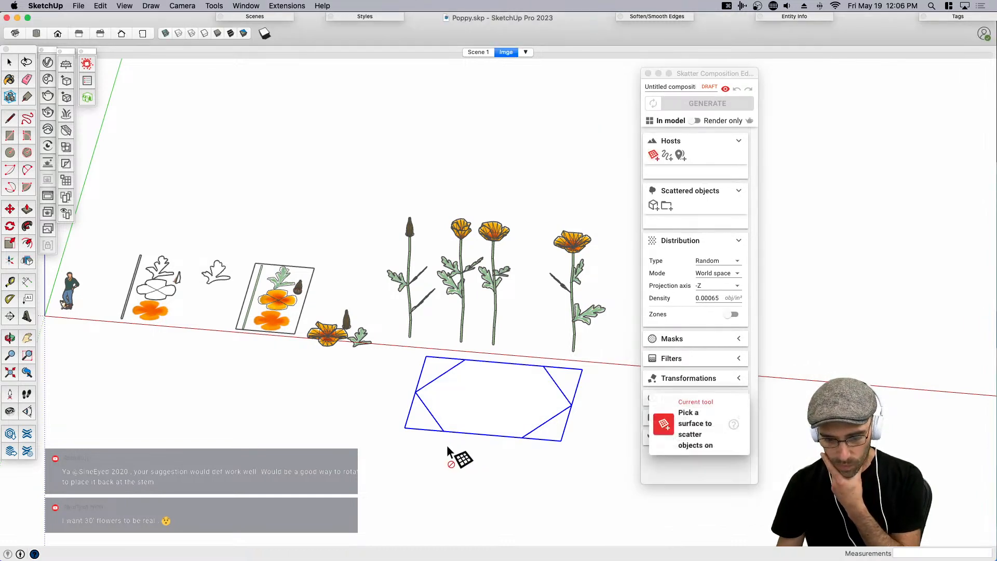
click(504, 392)
Add all four poppy components as scattered objects in the Skatter composition.
click(655, 207)
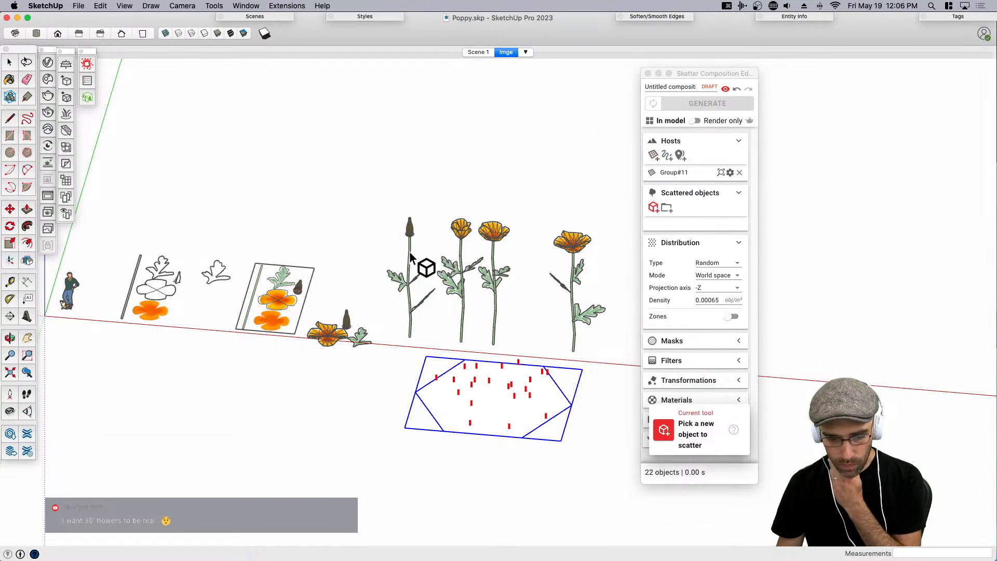
click(455, 266)
click(458, 223)
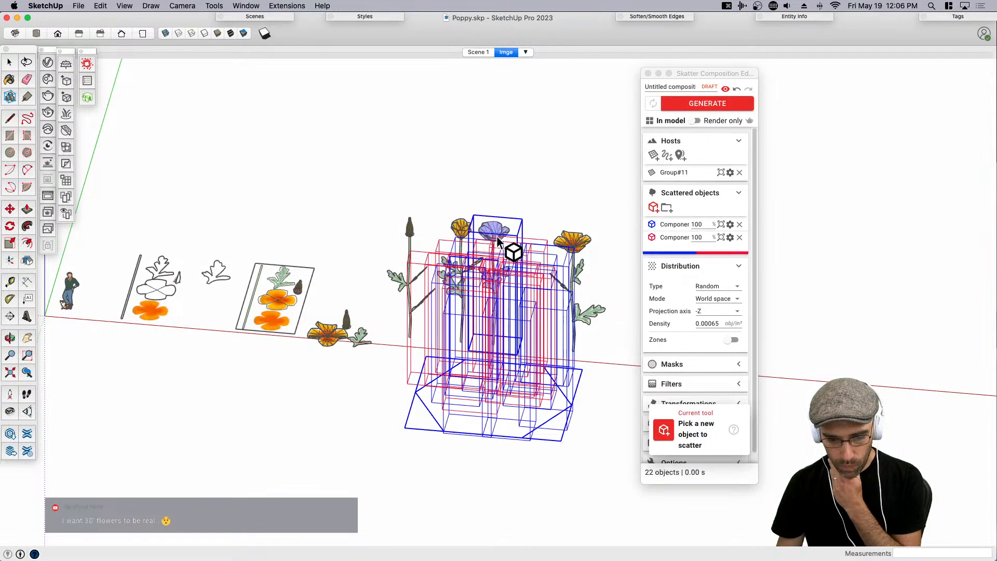
click(497, 238)
click(574, 244)
scroll(534, 395, up, 5)
scroll(396, 368, down, 5)
scroll(384, 366, up, 4)
scroll(384, 366, up, 1)
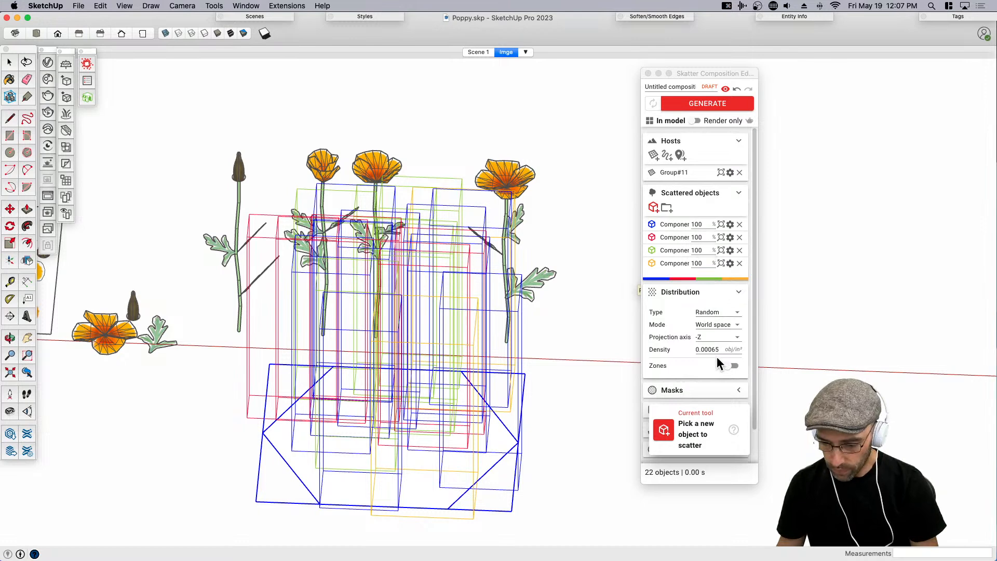
Enable Zones in the distribution settings and raise the zone blur to just under halfway.
scroll(723, 356, down, 2)
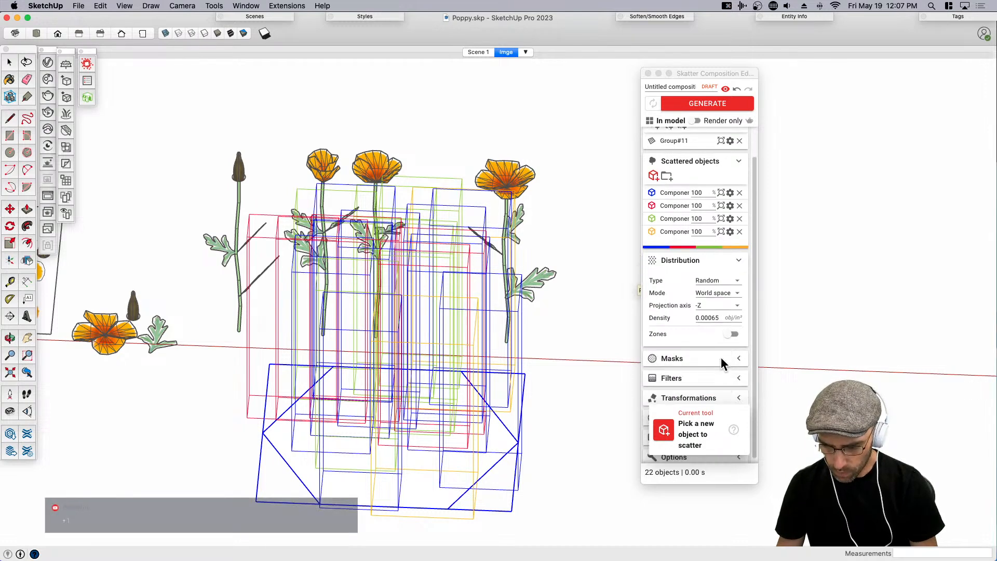
click(735, 333)
drag(696, 358, 715, 358)
scroll(712, 365, down, 3)
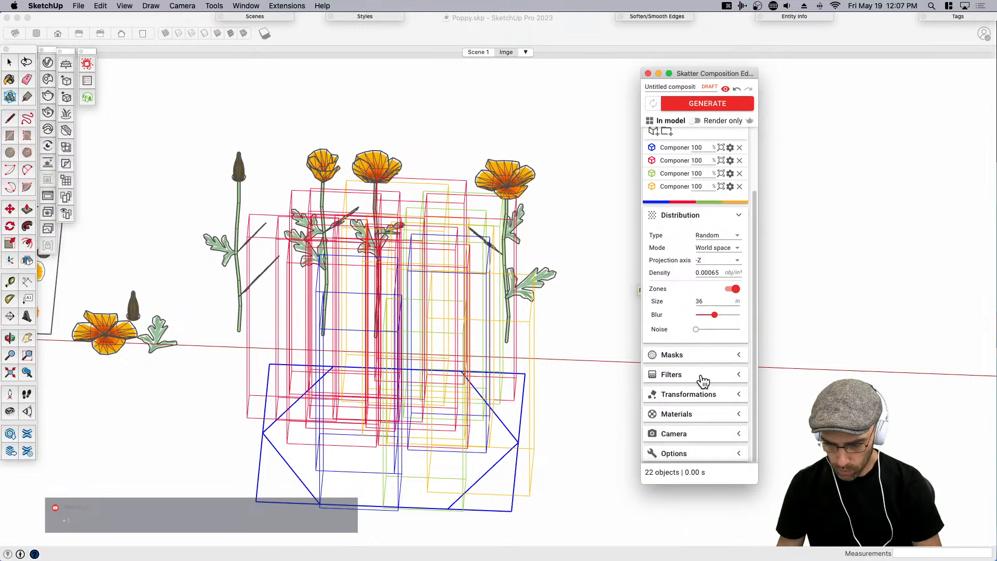
Enable random scale at 80 to 120% and random rotation at -5 to 5° on X and Y, 0 to 360° on Z.
click(695, 396)
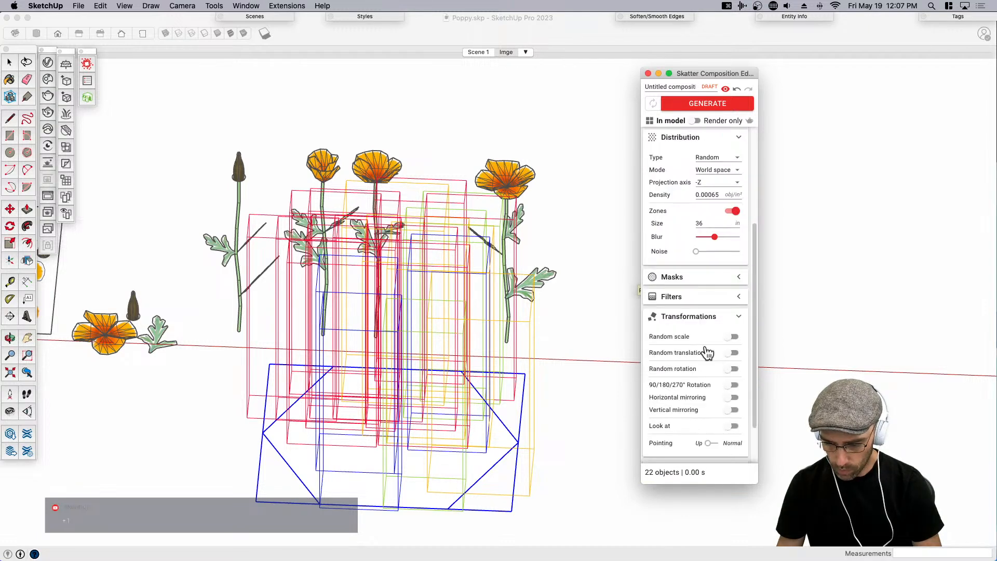
click(734, 338)
scroll(733, 397, down, 1)
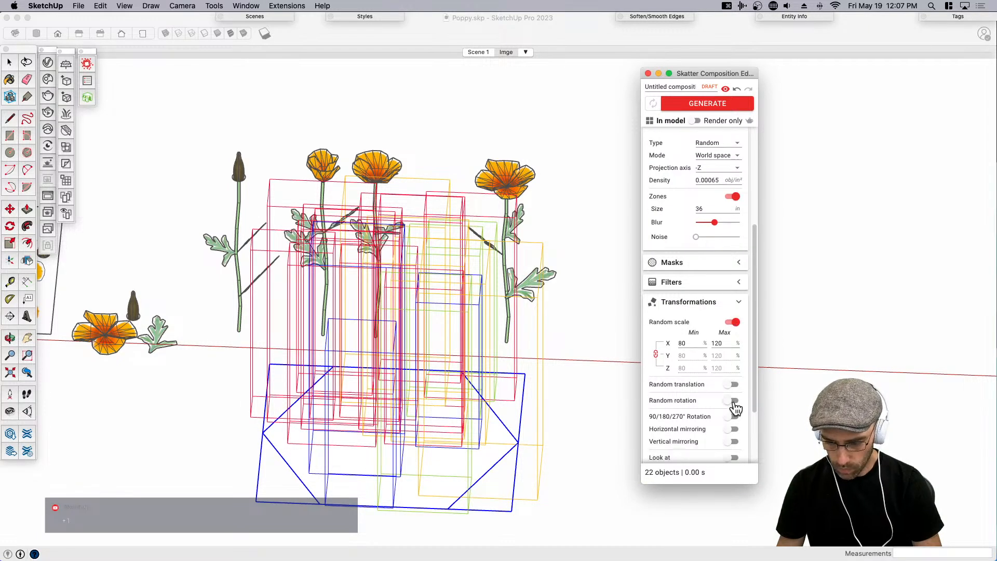
click(733, 401)
scroll(736, 411, down, 5)
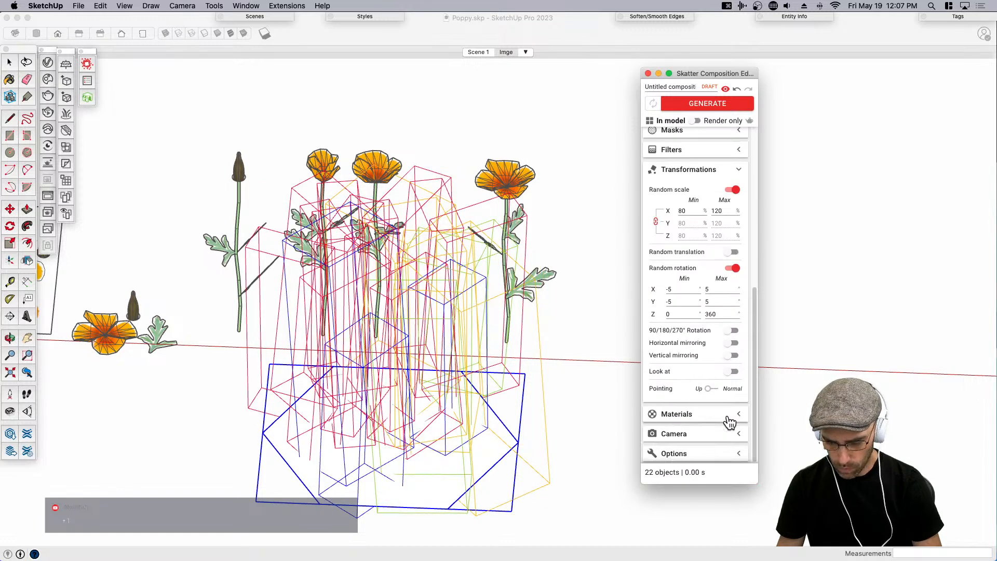
Enable horizontal mirroring of the scattered objects and generate the scatter in the model.
click(734, 331)
click(735, 331)
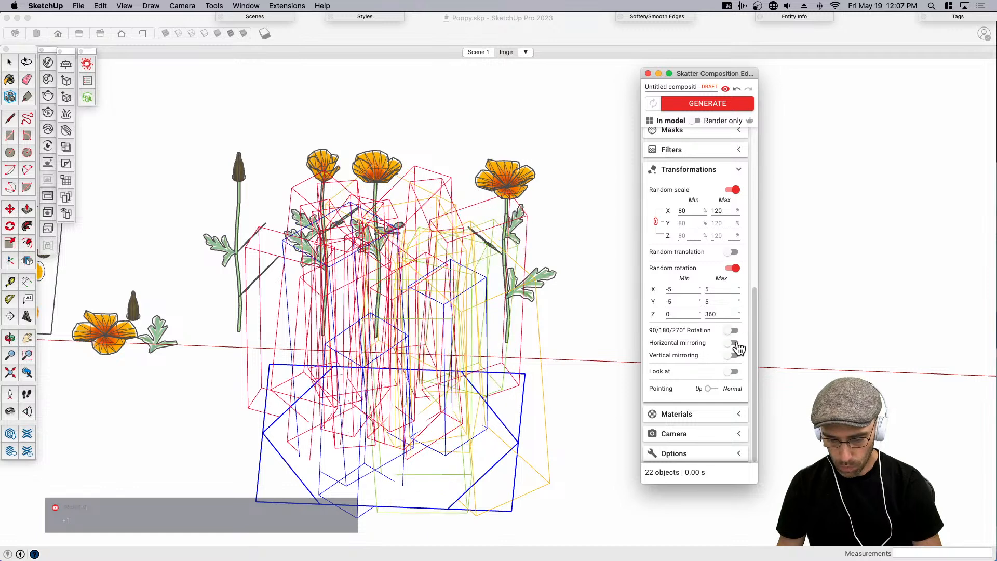
click(734, 343)
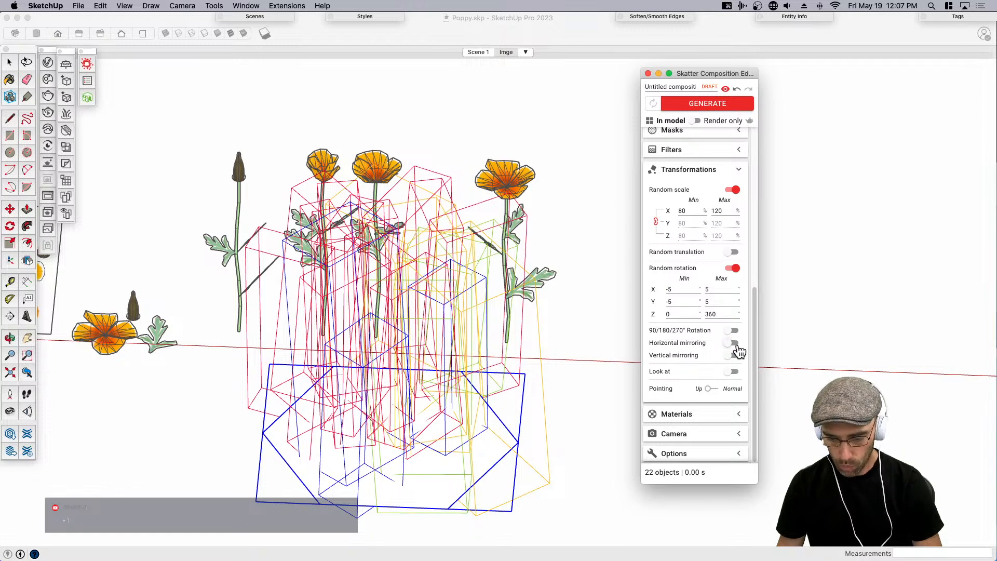
click(708, 388)
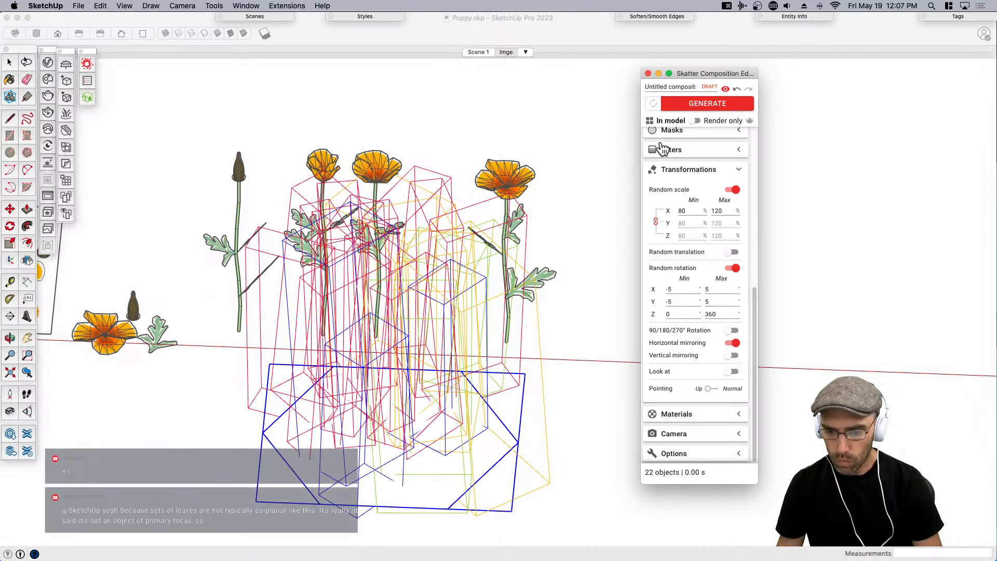
click(701, 104)
Move the four source flowers clear of the hexagon and inspect the generated poppy cluster.
middle_drag(571, 429, 447, 405)
click(468, 384)
drag(357, 275, 570, 393)
key(m)
click(559, 387)
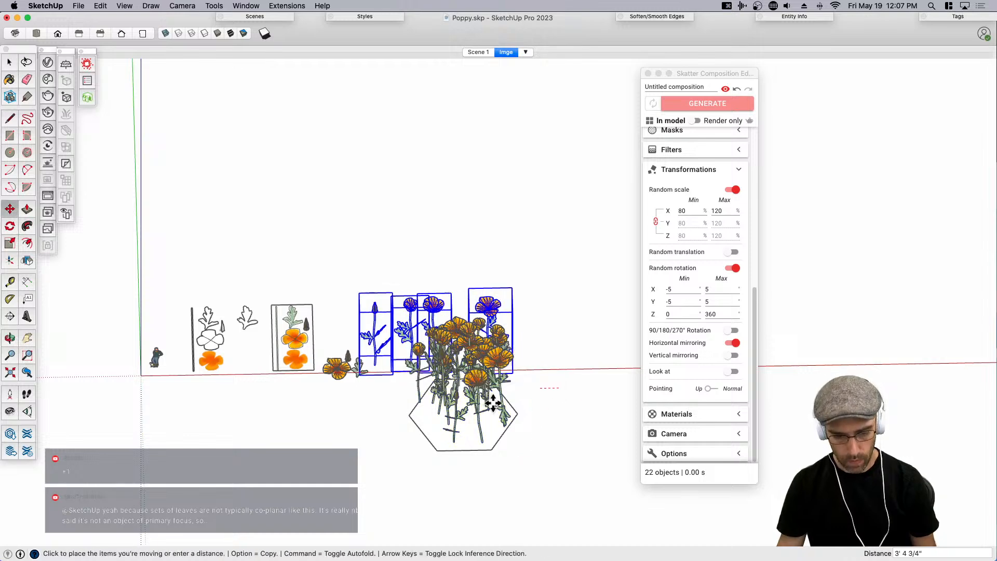
click(394, 476)
key(space)
middle_drag(432, 388, 489, 247)
scroll(481, 317, up, 5)
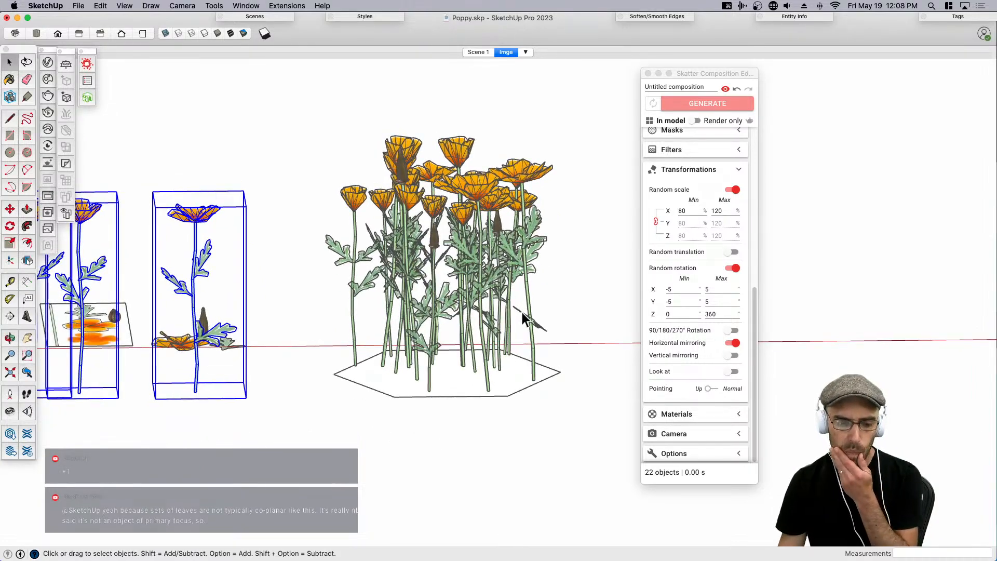
scroll(518, 326, down, 3)
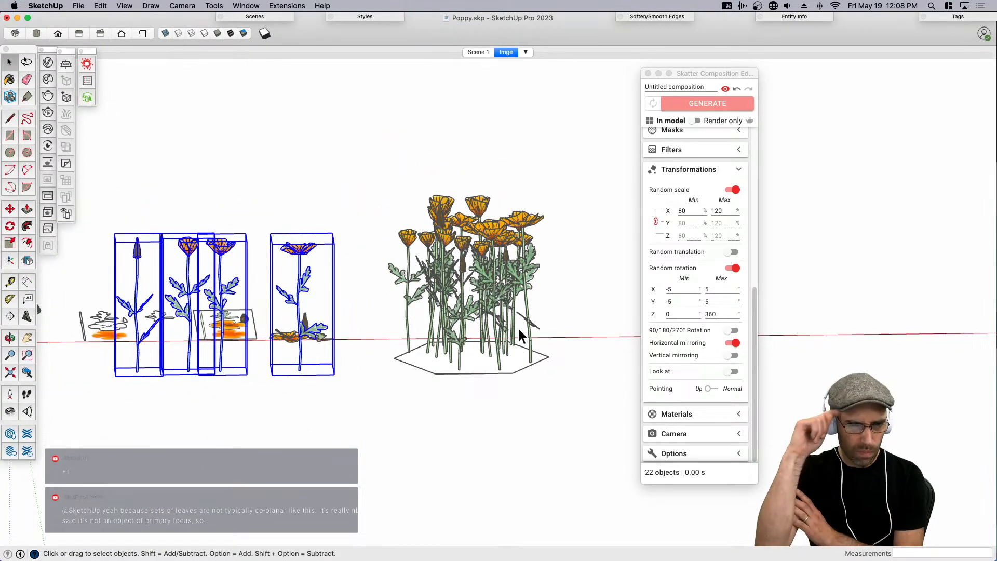
Copy the last source flower just beside the original and make the copy a unique component.
click(304, 336)
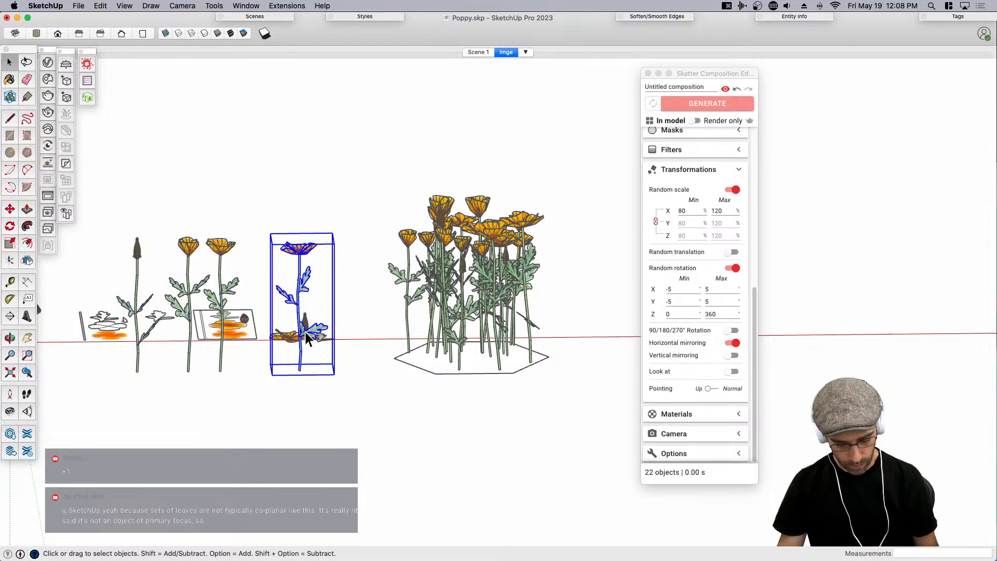
key(m)
key(alt)
click(300, 373)
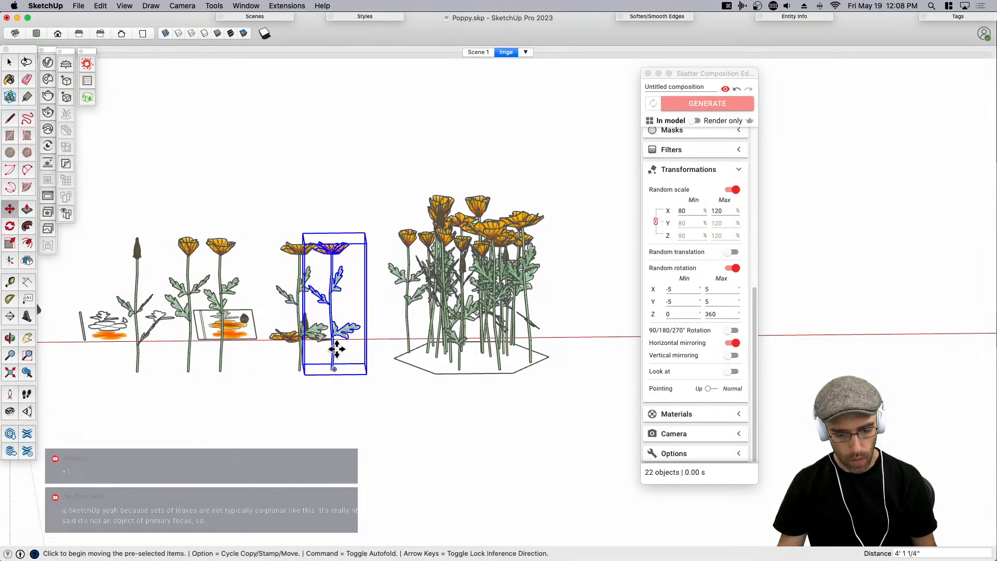
click(333, 373)
key(space)
right_click(348, 328)
click(382, 257)
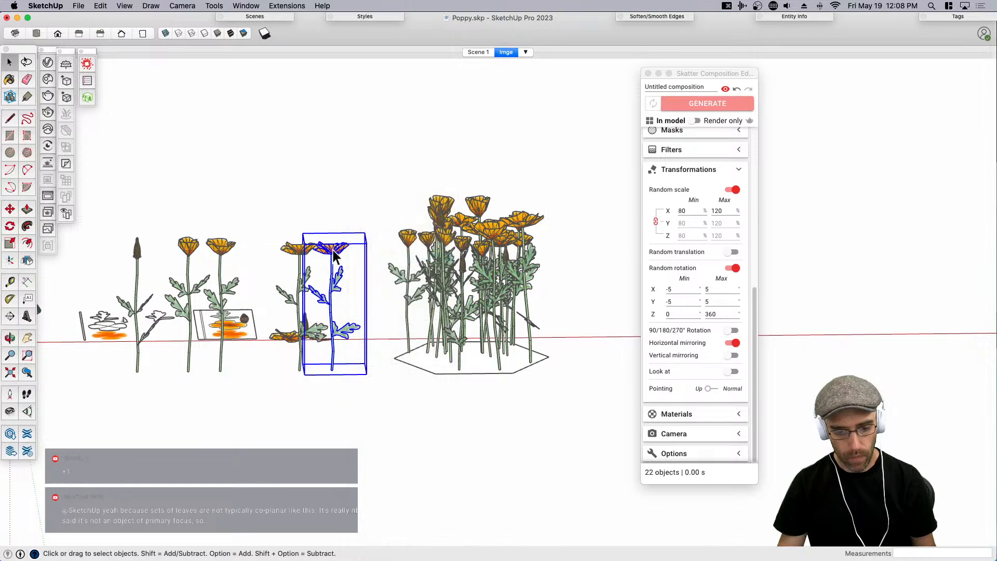
scroll(336, 252, up, 3)
right_click(336, 252)
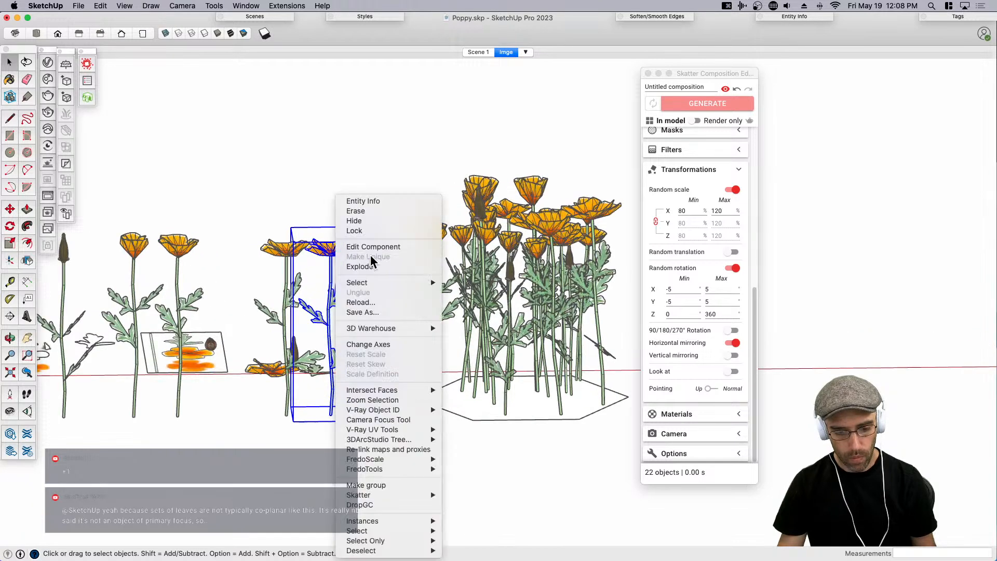
click(329, 253)
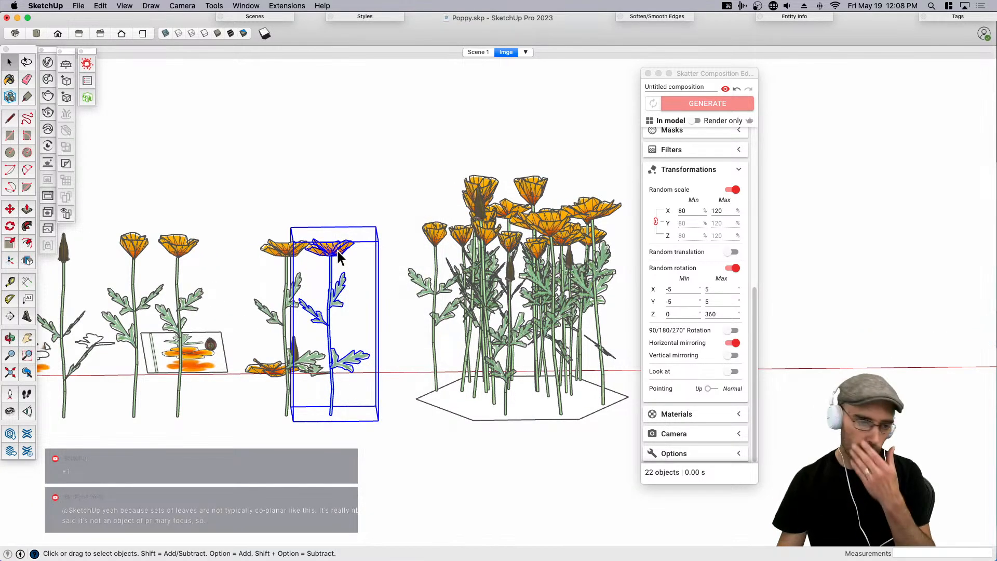
Make the nested component inside the flower copy unique and delete its bloom.
double_click(337, 251)
click(338, 251)
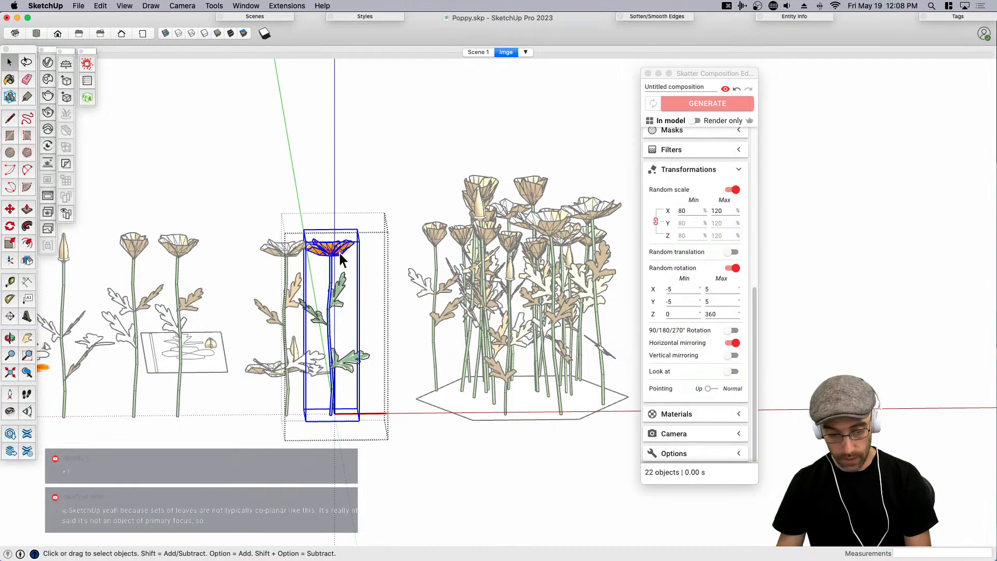
double_click(340, 250)
click(340, 250)
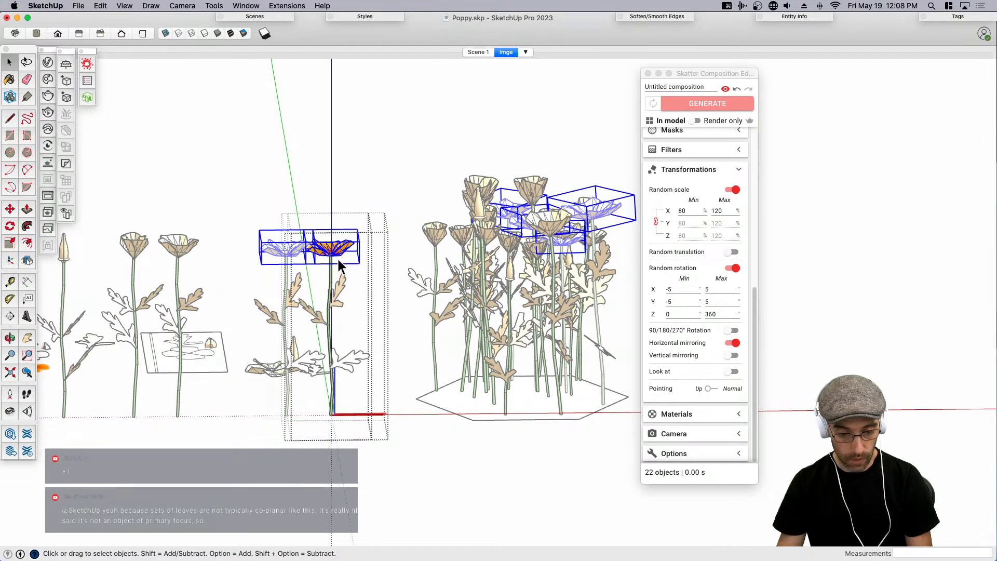
key(Escape)
right_click(335, 247)
click(373, 257)
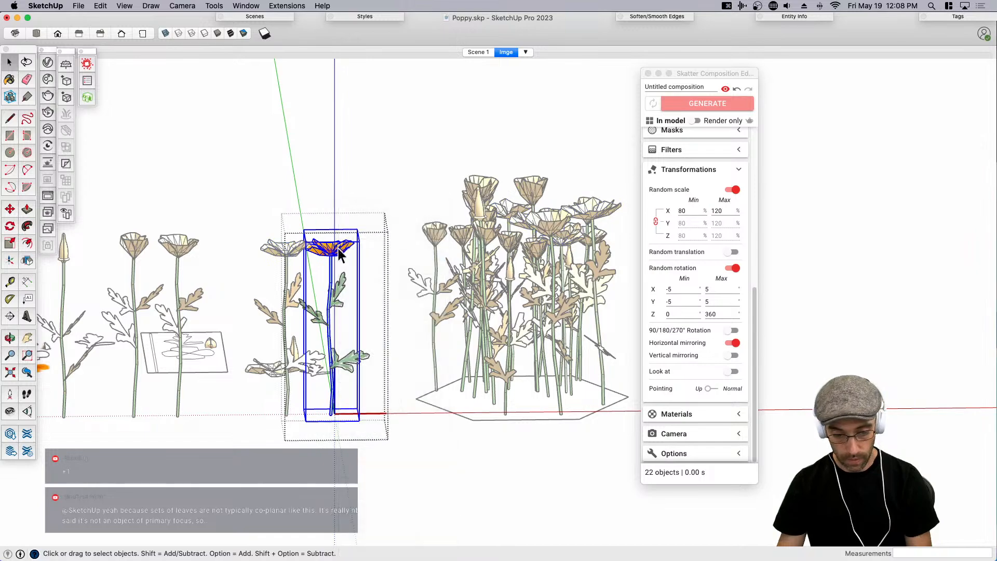
double_click(341, 247)
click(341, 247)
key(Delete)
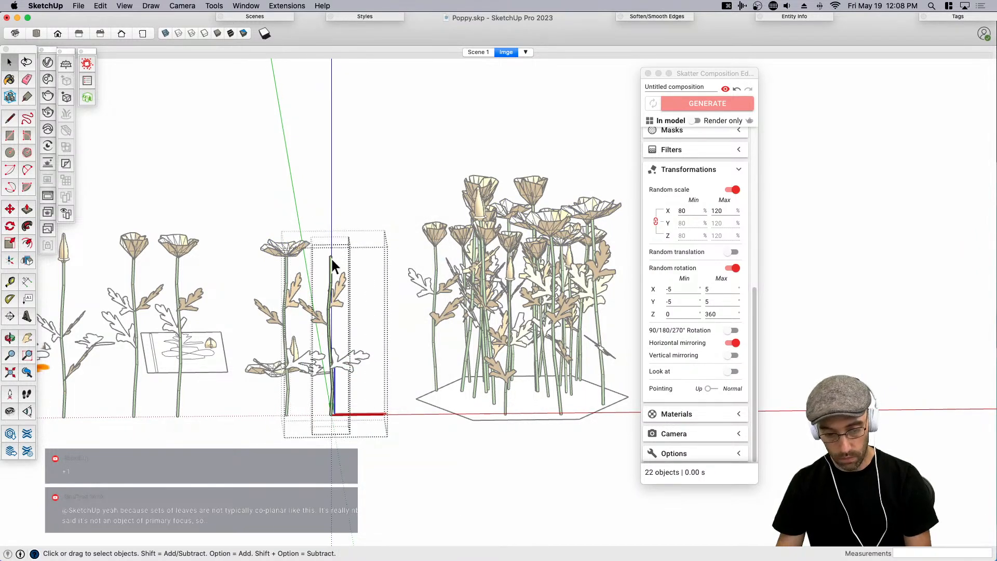
Shorten the copy's stem by scaling it along the blue axis by 0.85 and about 0.79.
scroll(337, 258, up, 3)
click(334, 281)
scroll(335, 252, up, 2)
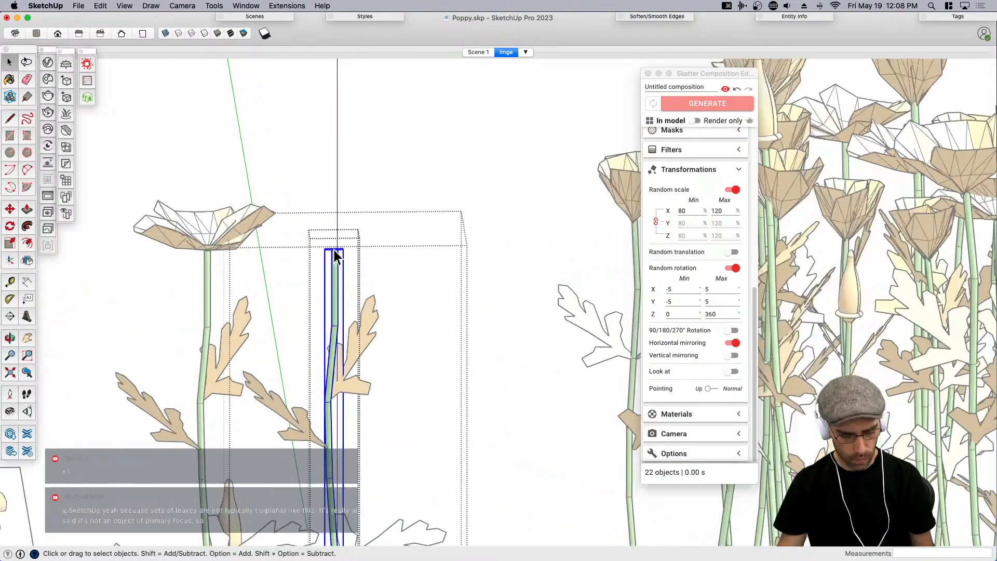
scroll(334, 251, up, 5)
key(s)
drag(334, 343, 327, 470)
scroll(398, 208, down, 5)
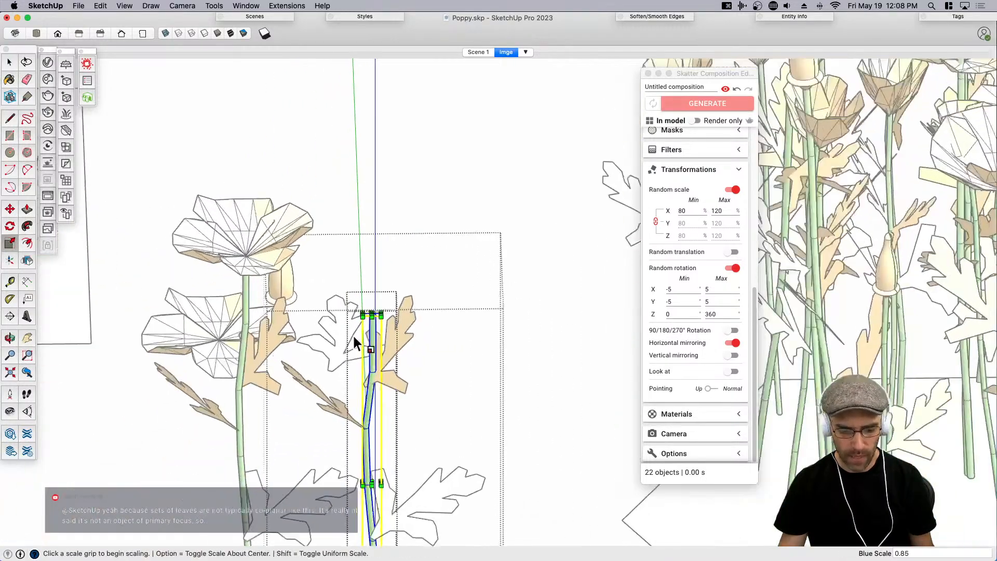
scroll(377, 318, up, 3)
scroll(378, 311, up, 2)
scroll(378, 309, up, 1)
drag(379, 305, 375, 478)
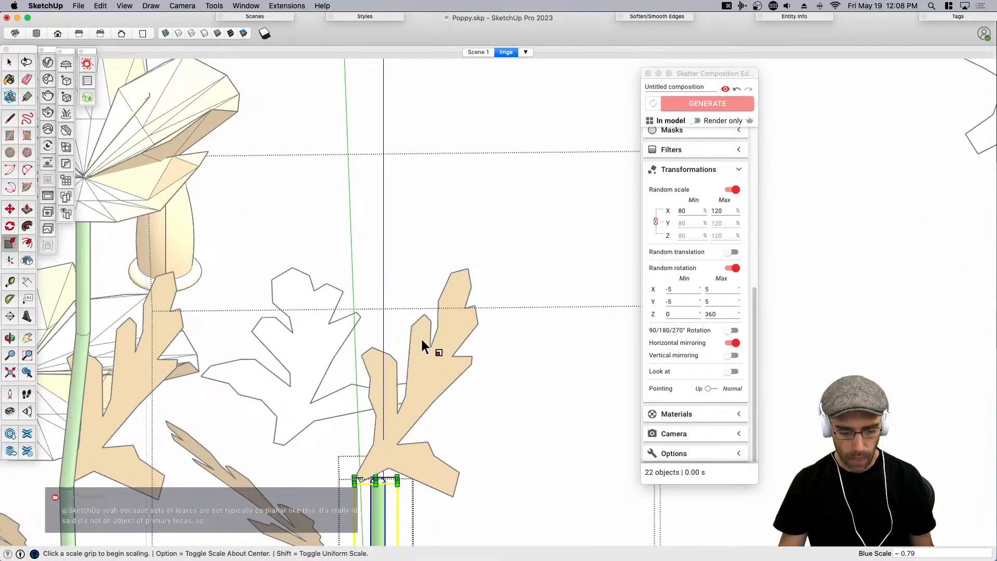
scroll(421, 374, down, 3)
key(space)
Move the copy's upper leaf so its base meets the top end of the shortened stem.
click(397, 412)
scroll(395, 411, up, 3)
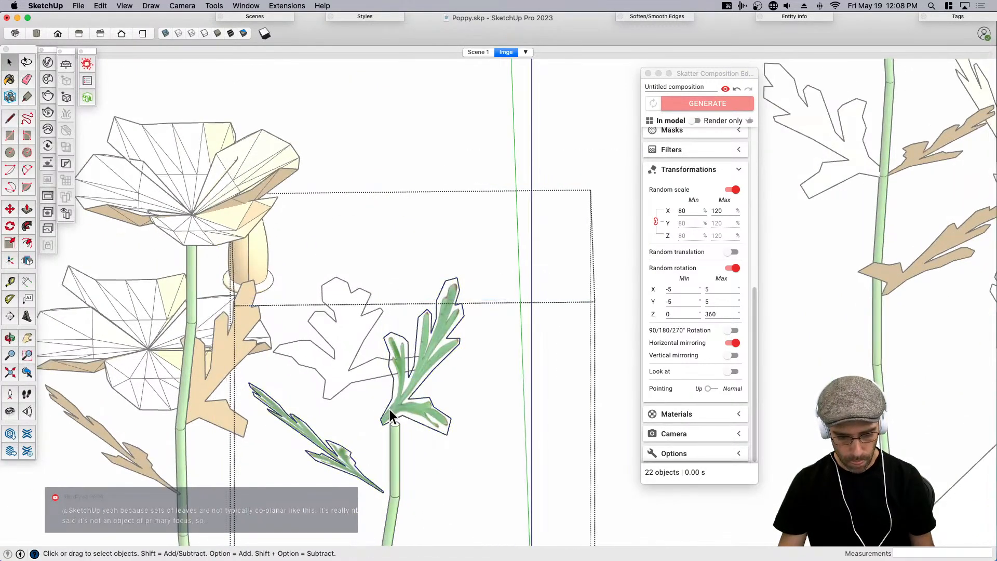
scroll(391, 411, up, 3)
key(m)
click(378, 420)
click(408, 426)
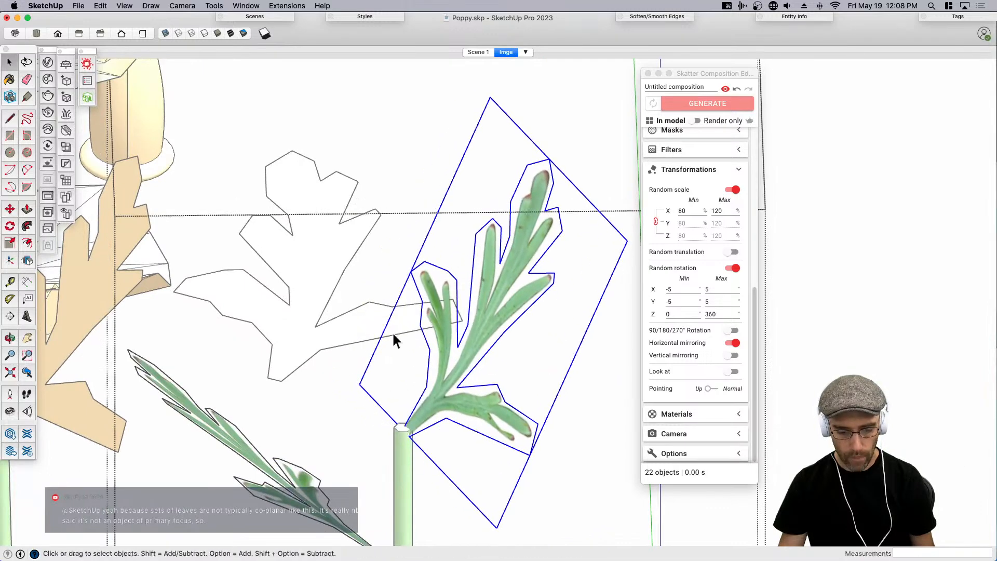
Move the narrow side leaf onto the stem, leave component editing, and select the bloomless copy.
scroll(395, 338, down, 3)
key(space)
click(376, 409)
scroll(377, 411, up, 3)
key(m)
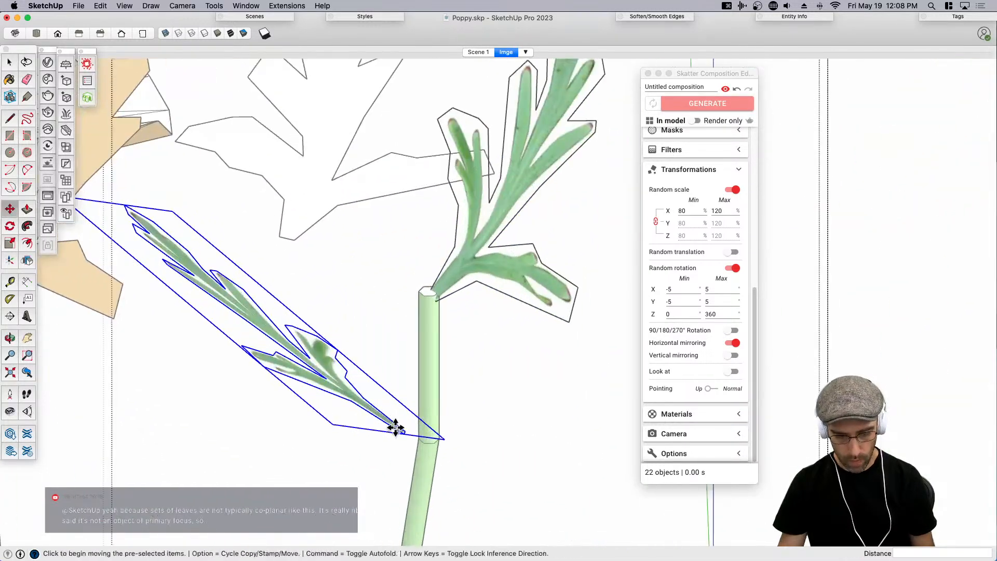
click(396, 427)
click(423, 441)
key(space)
scroll(473, 150, down, 5)
scroll(481, 316, down, 3)
click(491, 292)
scroll(244, 348, down, 3)
click(308, 363)
click(375, 379)
scroll(266, 366, down, 2)
Add the bloomless leafy stem component as a fifth scattered object in the composition.
scroll(683, 207, up, 10)
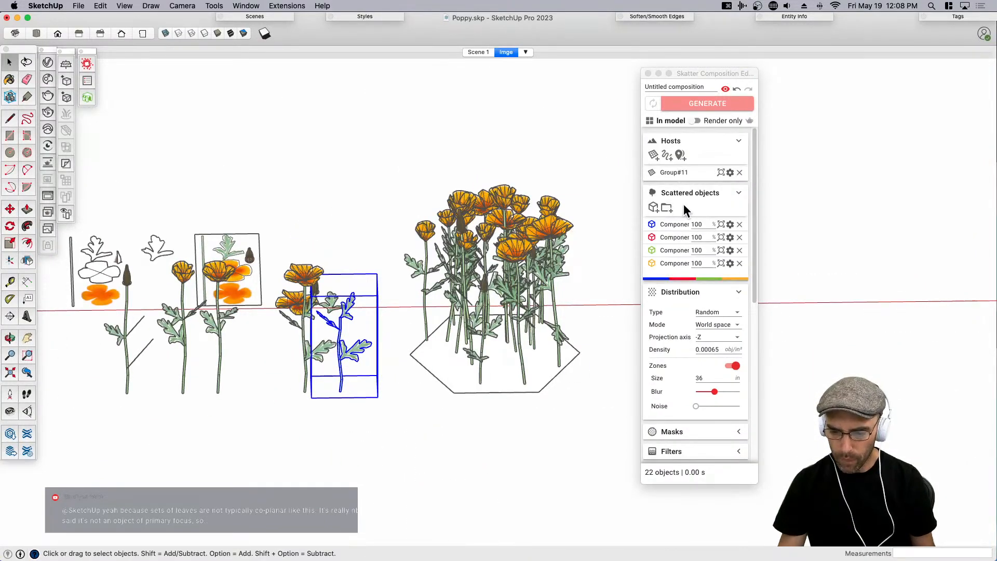
click(690, 208)
click(654, 208)
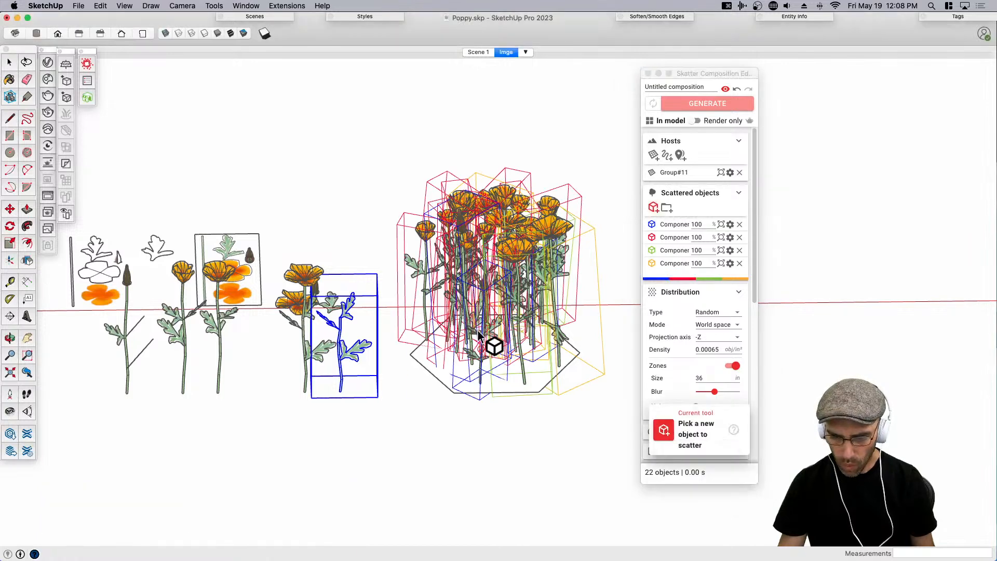
click(357, 356)
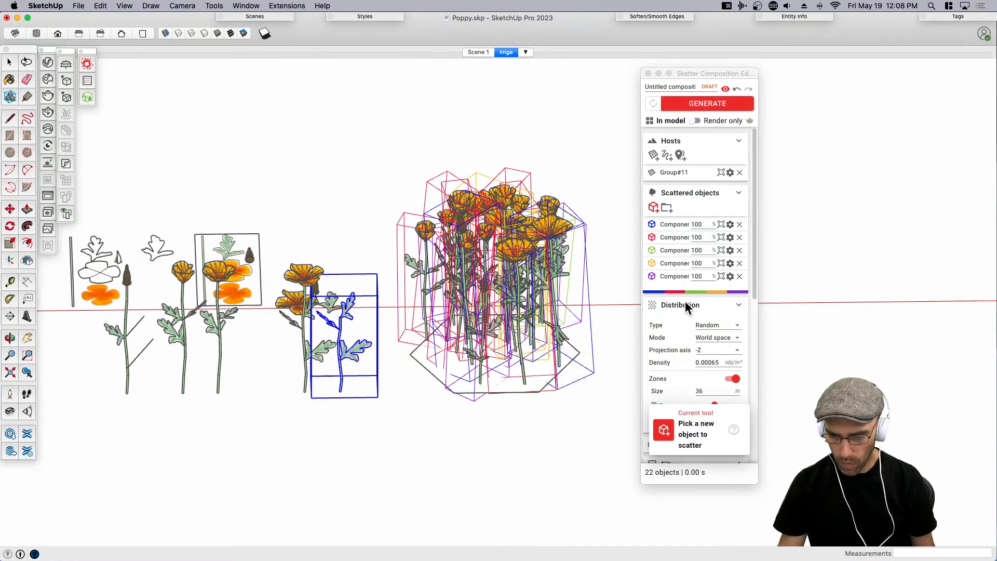
Set the probabilities of the first four scattered components to 50, 60, 40 and 20%, and regenerate the scatter.
double_click(696, 264)
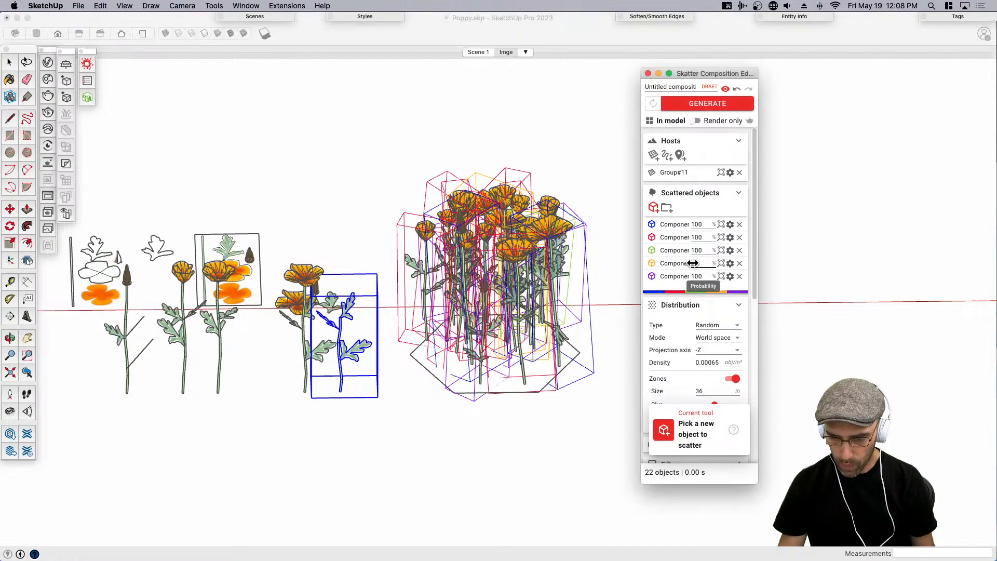
text(20)
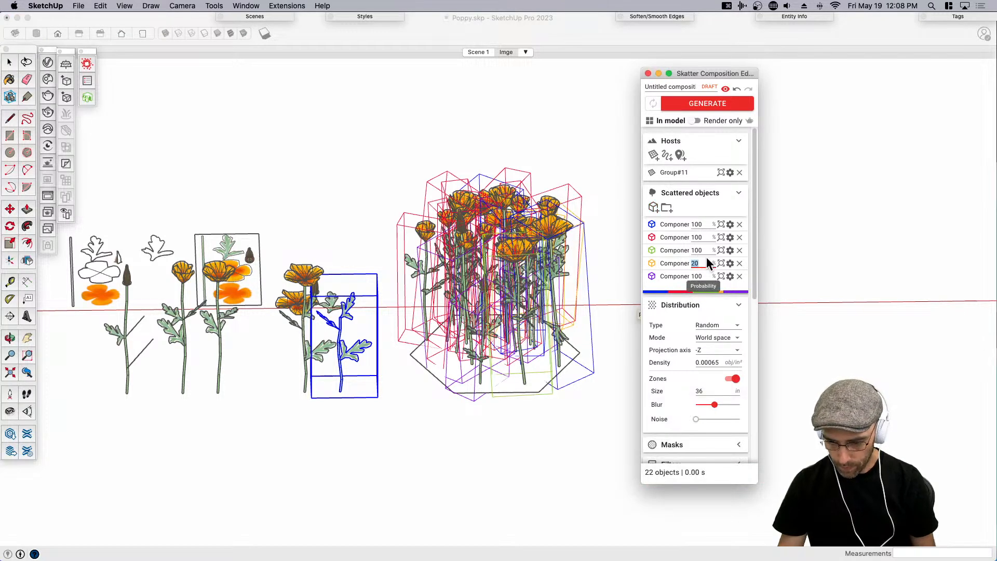
double_click(698, 251)
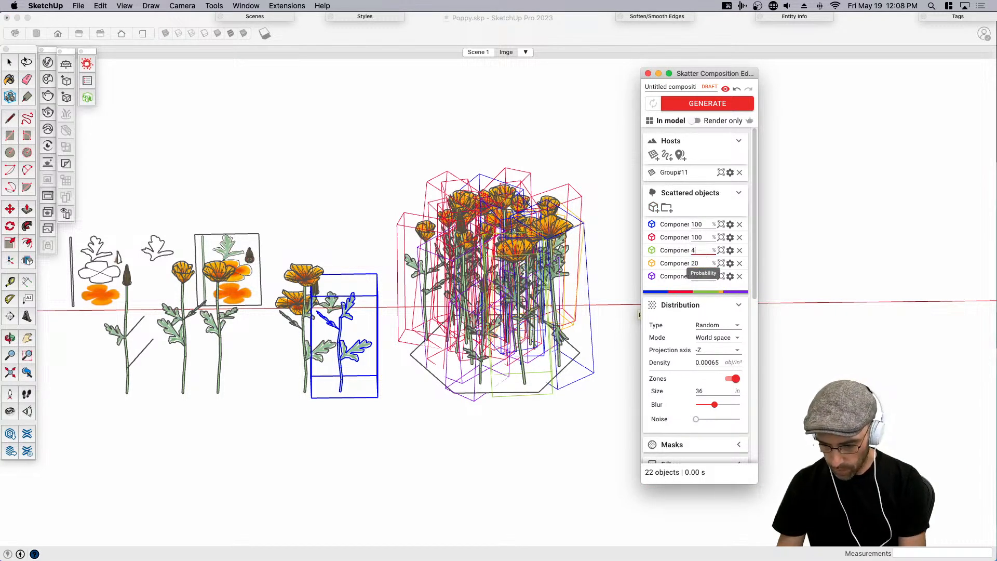
double_click(696, 237)
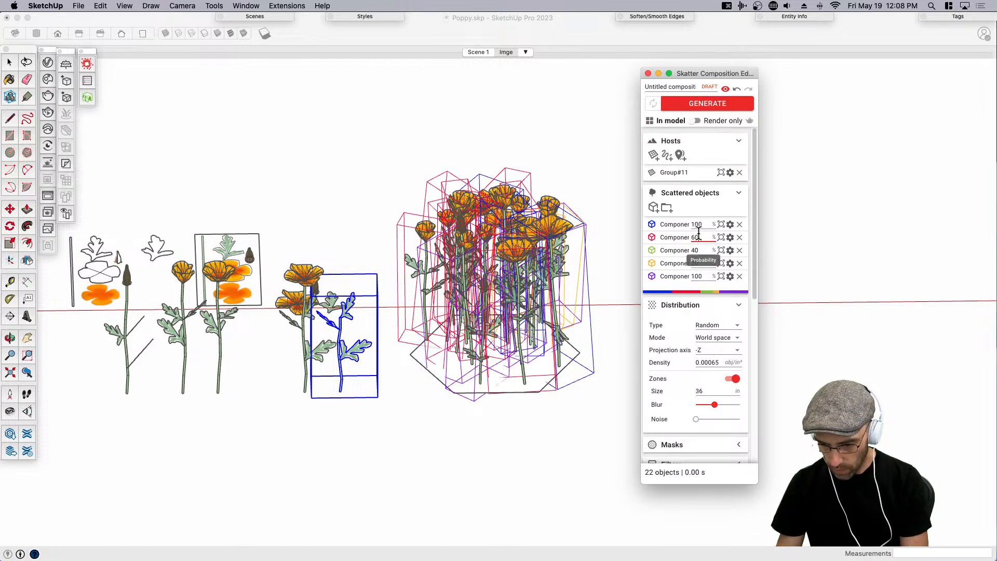
text(60)
double_click(698, 224)
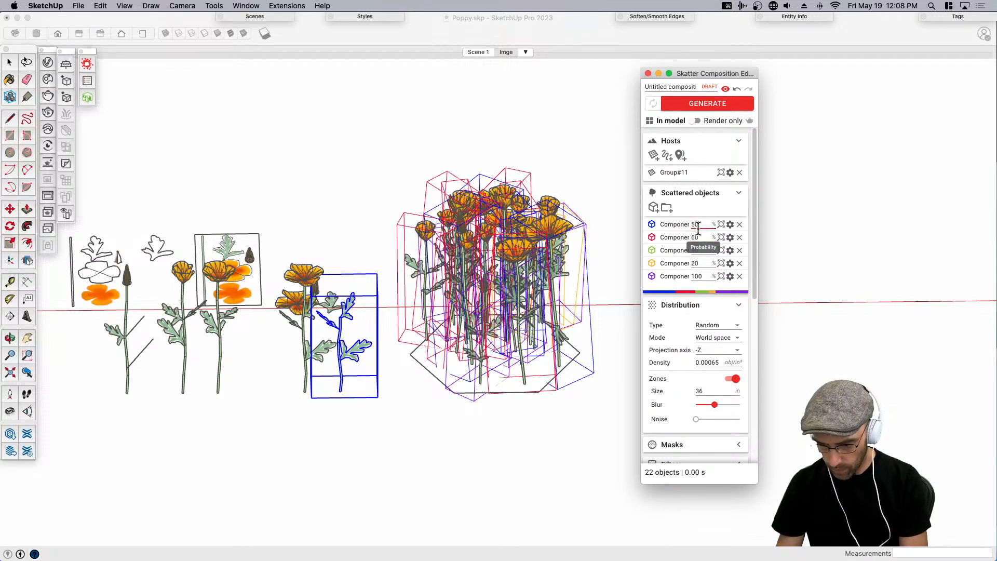
click(737, 105)
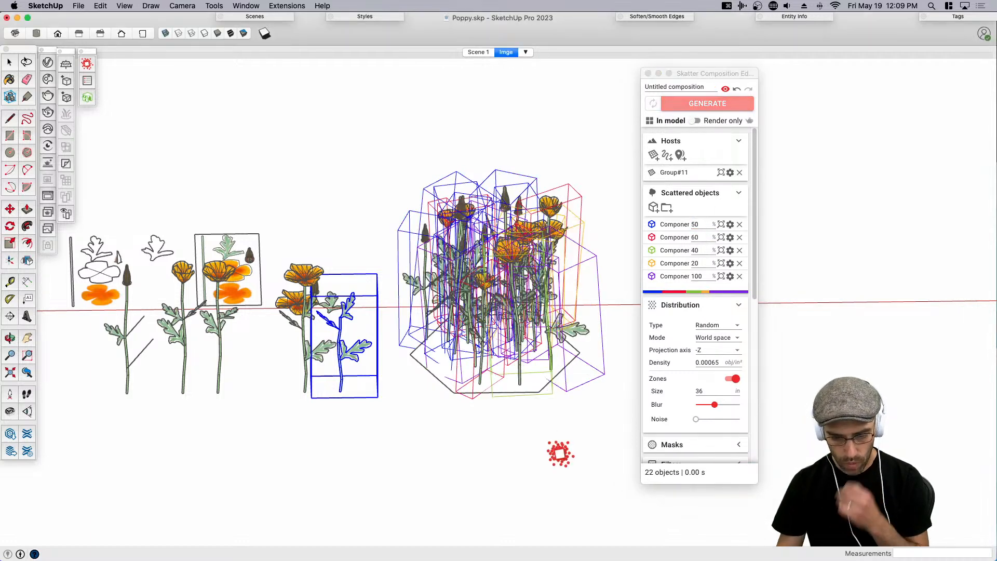
click(533, 298)
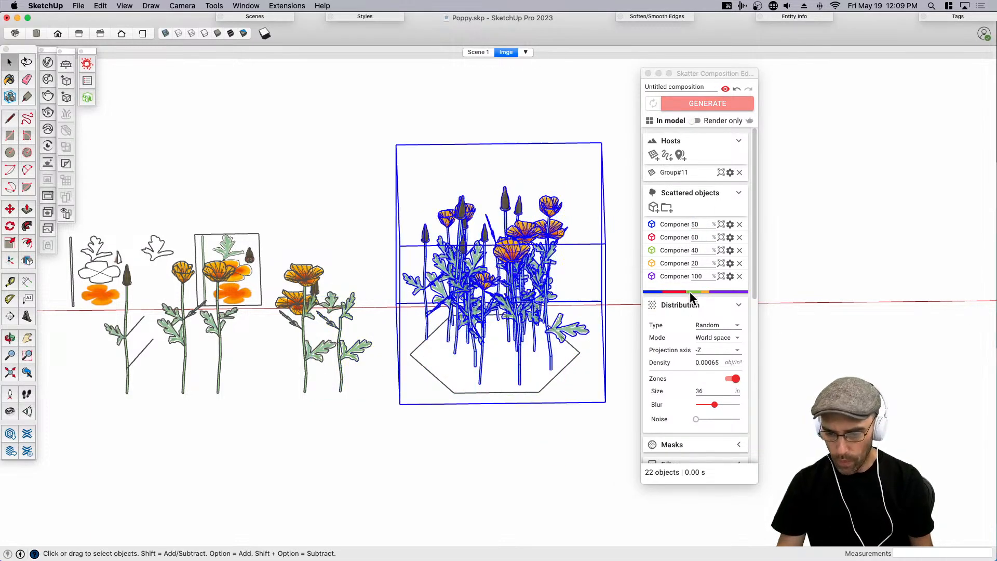
Try scatter densities of .009, 0.0009 and 0.001 obj/in².
click(712, 363)
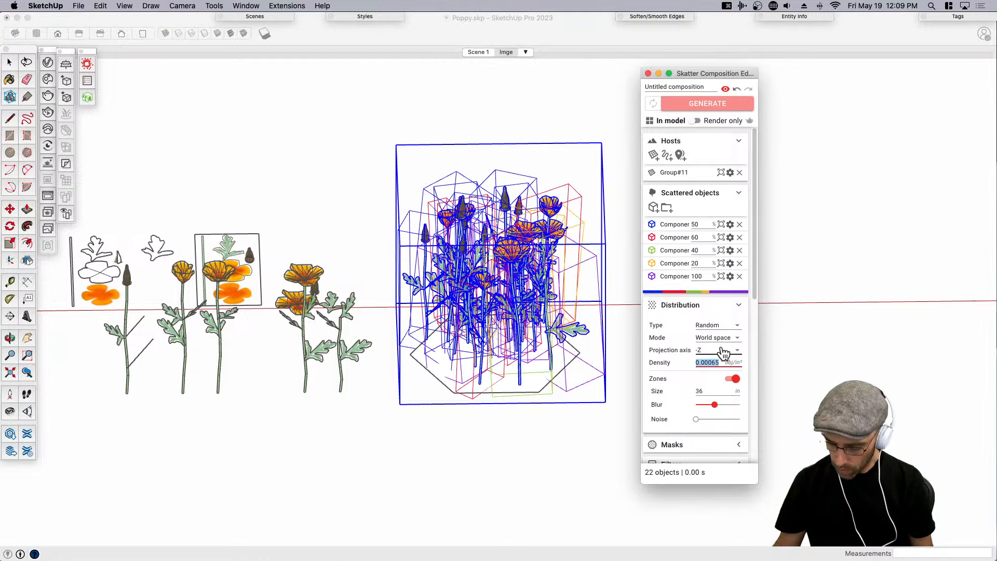
text(.009)
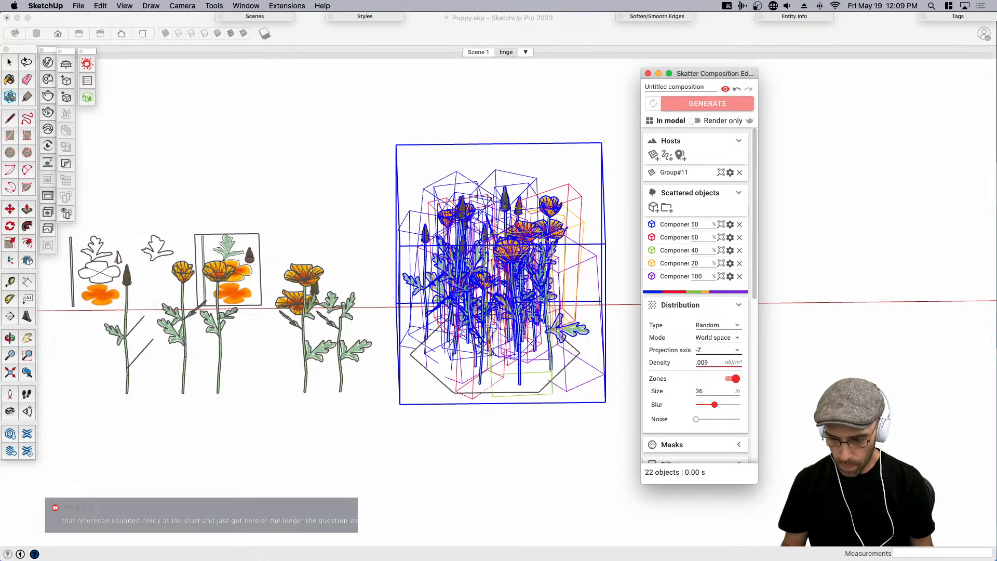
key(Return)
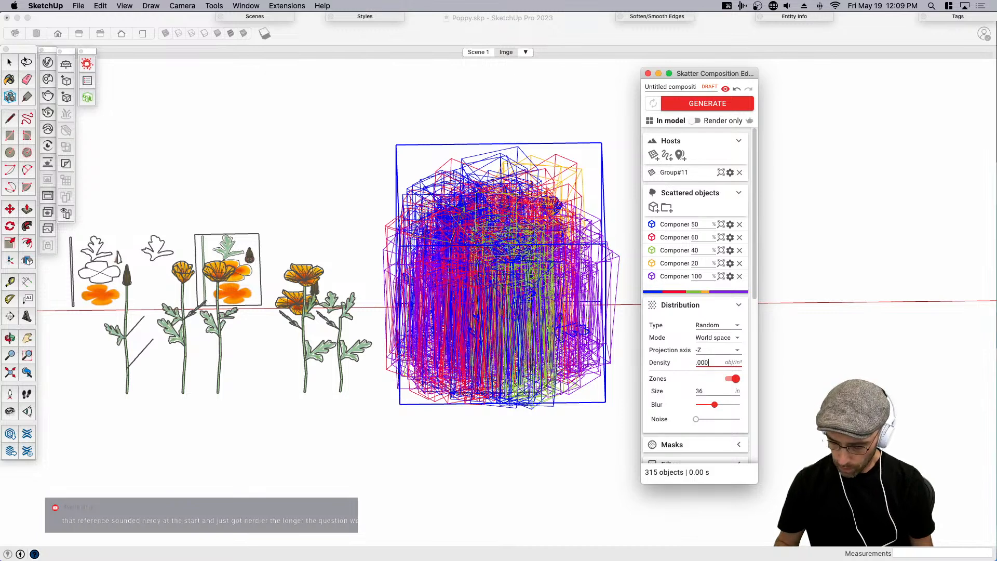
key(Return)
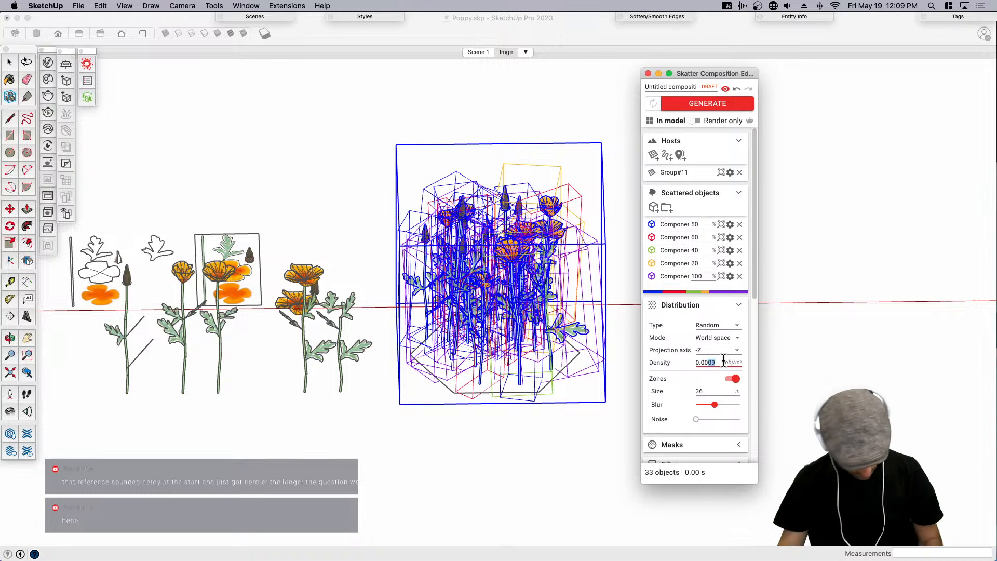
key(Return)
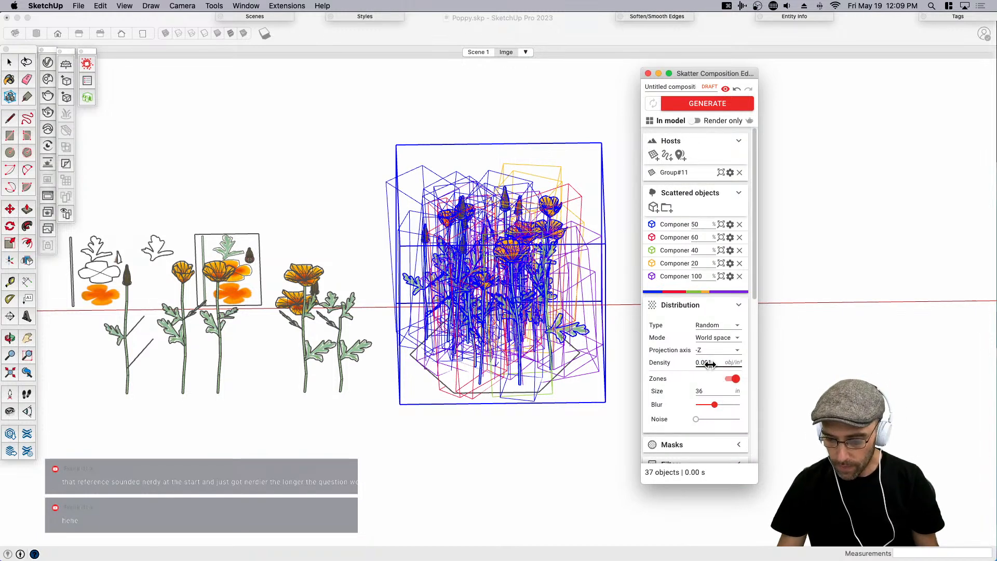
Set the scatter density to 0.003 obj/in² and regenerate the poppies.
click(710, 364)
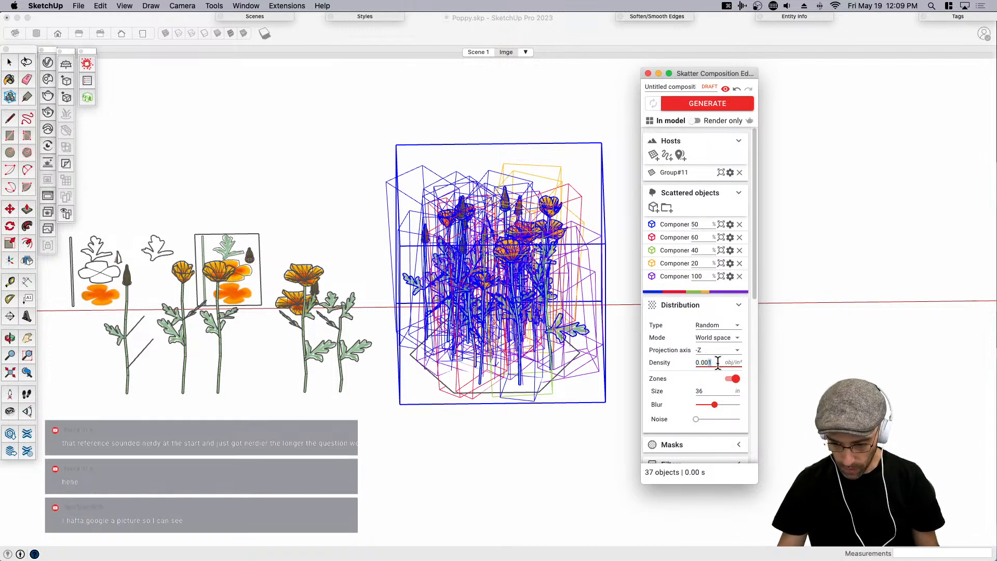
text(0.003)
key(Return)
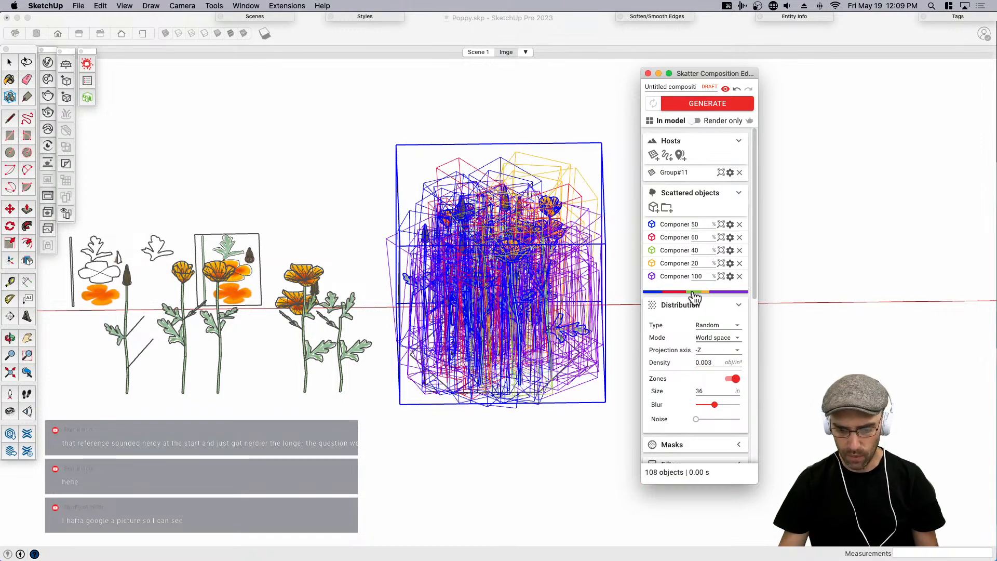
click(709, 106)
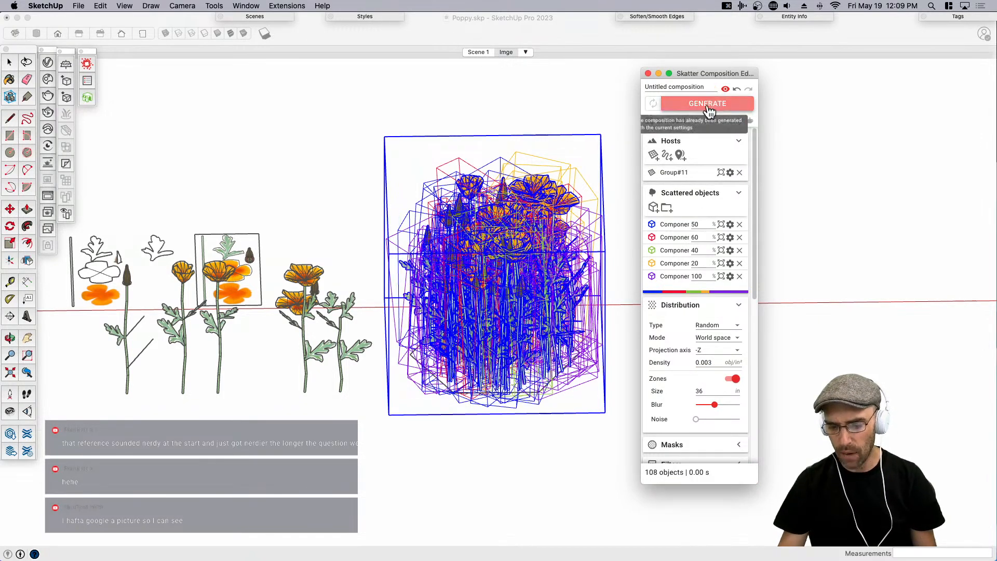
Examine the denser poppy cluster and its host hexagon from several angles, checking the projection axis options.
click(879, 323)
scroll(531, 276, up, 5)
mouse_move(531, 276)
middle_down()
mouse_move(506, 259)
mouse_move(537, 310)
mouse_move(537, 345)
mouse_move(519, 356)
mouse_move(443, 360)
mouse_move(488, 343)
middle_up()
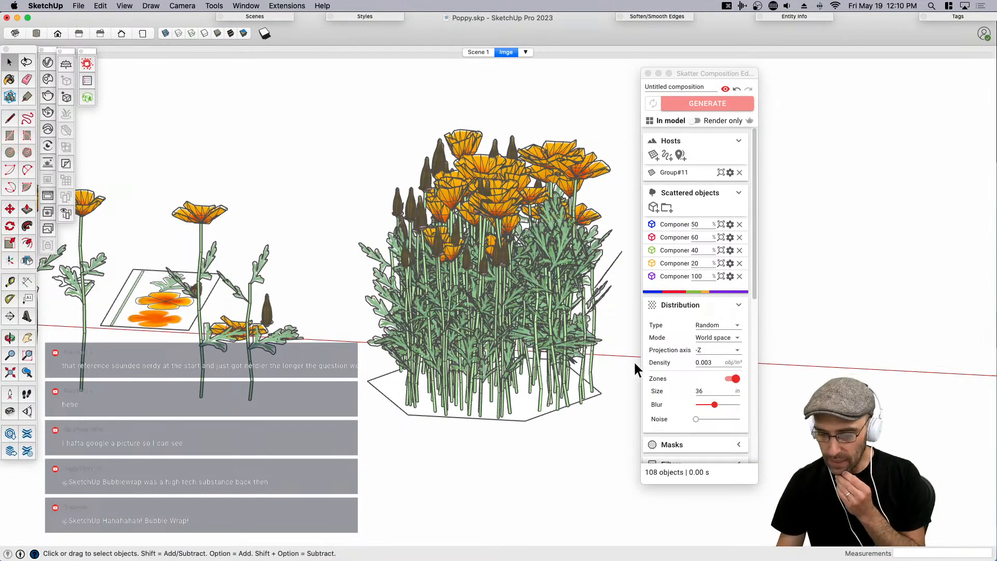
click(732, 349)
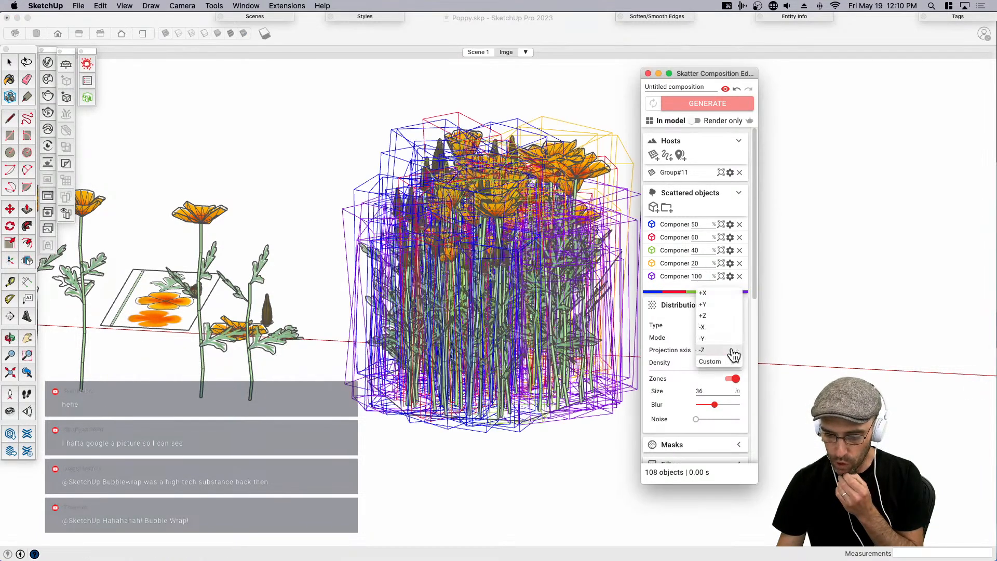
click(474, 469)
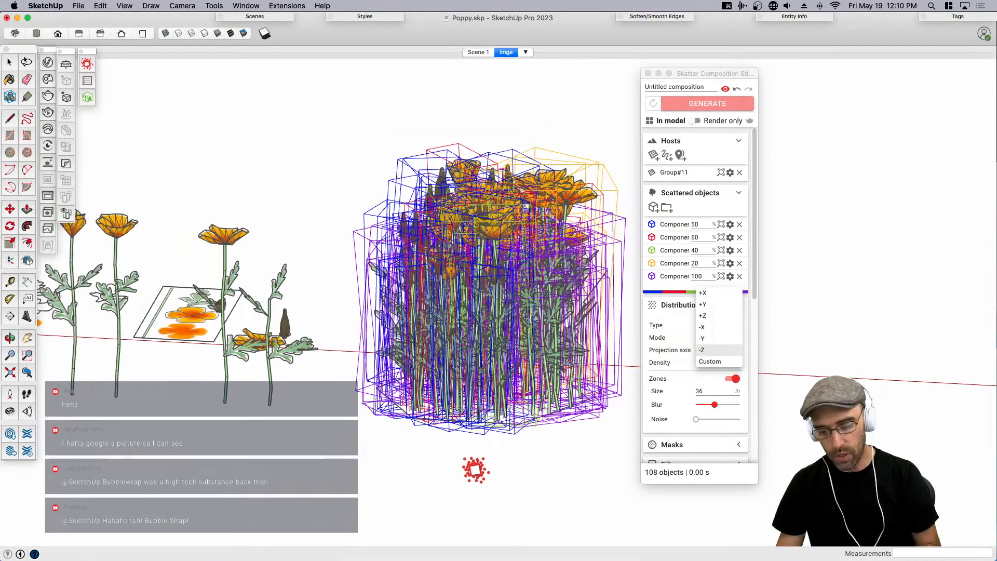
click(401, 394)
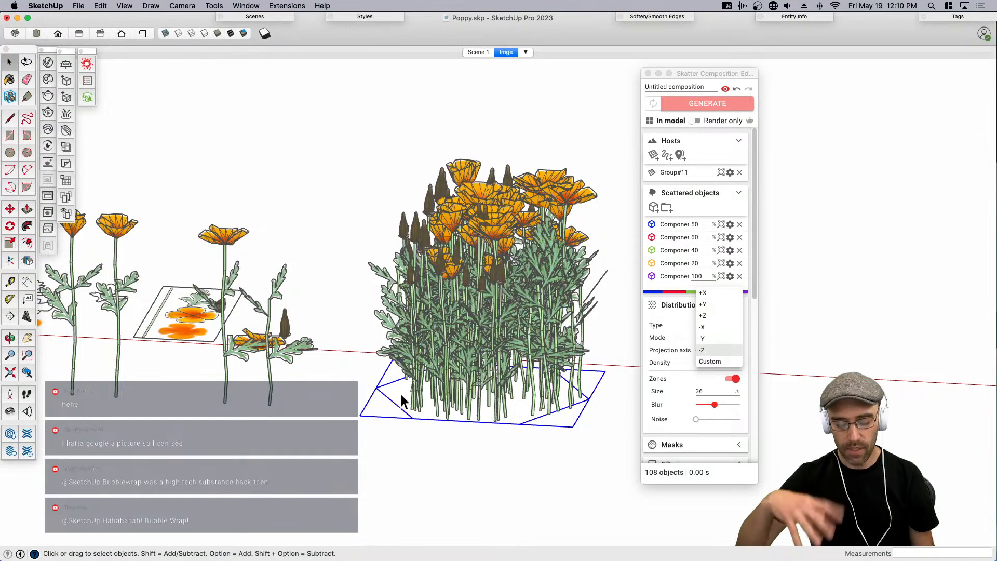
scroll(543, 275, down, 3)
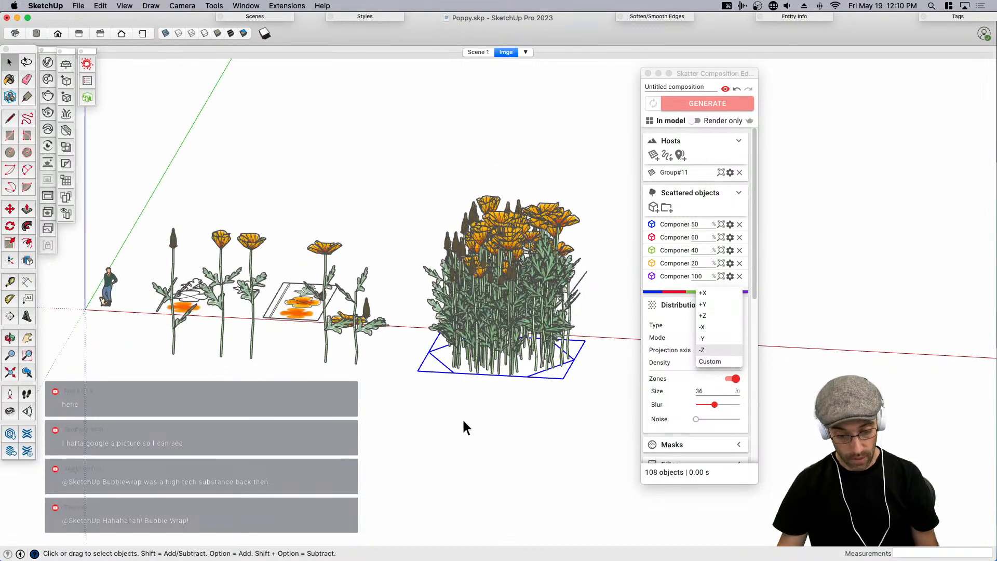
scroll(463, 419, down, 2)
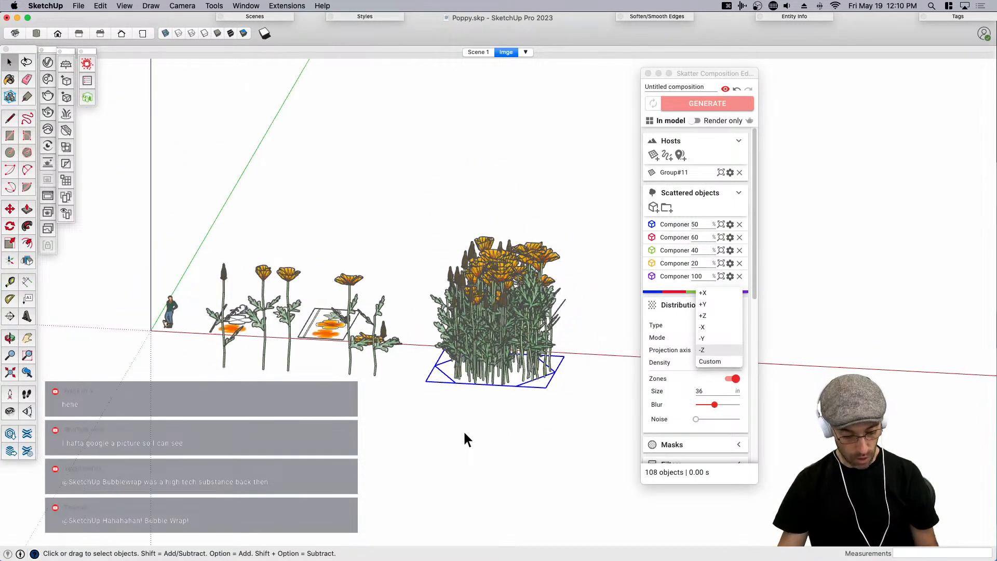
click(437, 448)
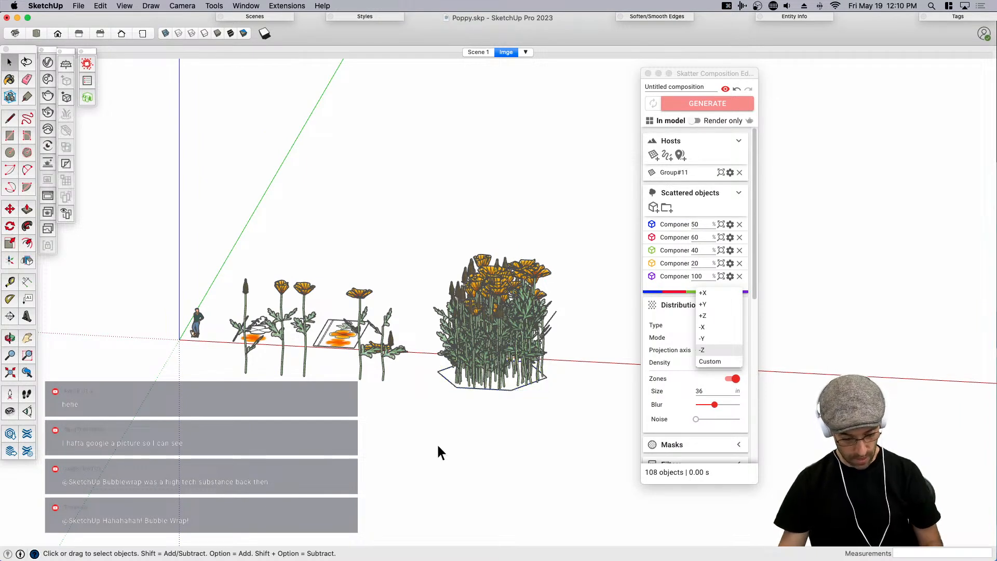
Copy the ground hexagon group to an empty spot in front of the poppy cluster.
click(448, 378)
key(m)
click(483, 407)
key(alt)
click(444, 473)
key(space)
Open the hexagon copy for editing and offset its face inward by about 6' 1".
double_click(444, 446)
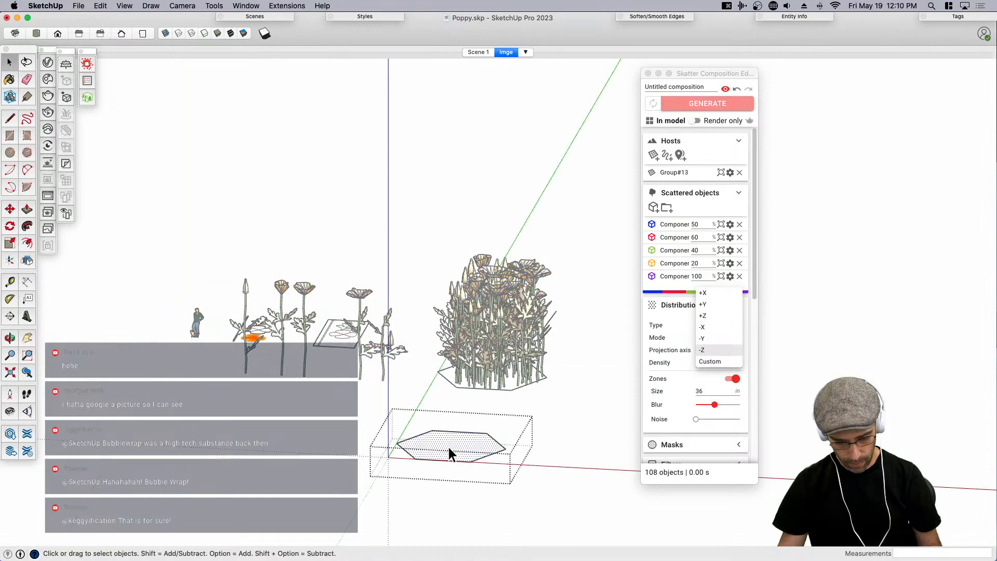
scroll(447, 447, up, 3)
key(f)
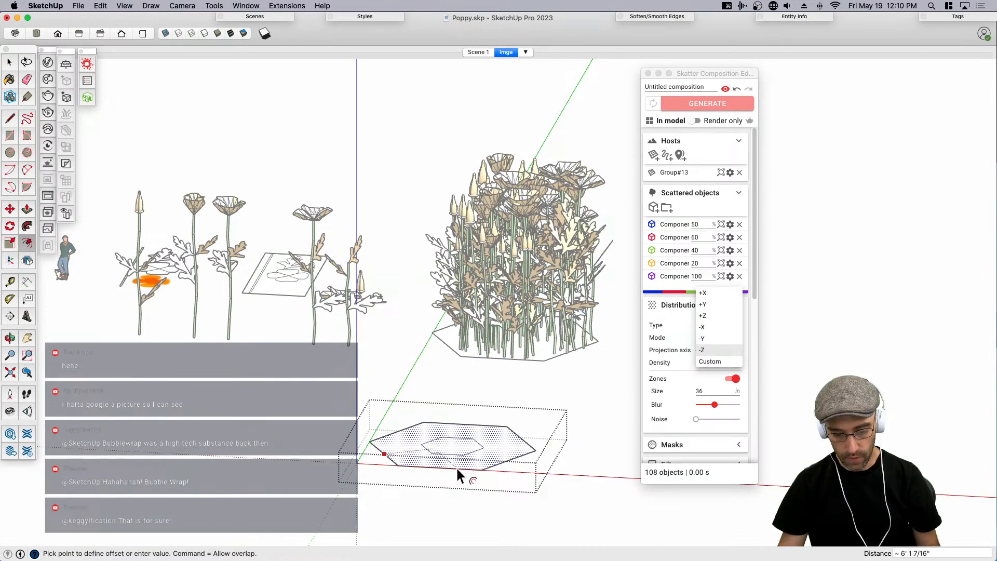
click(458, 468)
key(space)
Raise the inner hexagonal face about 1' 5" along the blue axis to shape a low mound.
click(448, 440)
scroll(452, 441, up, 3)
key(m)
click(467, 458)
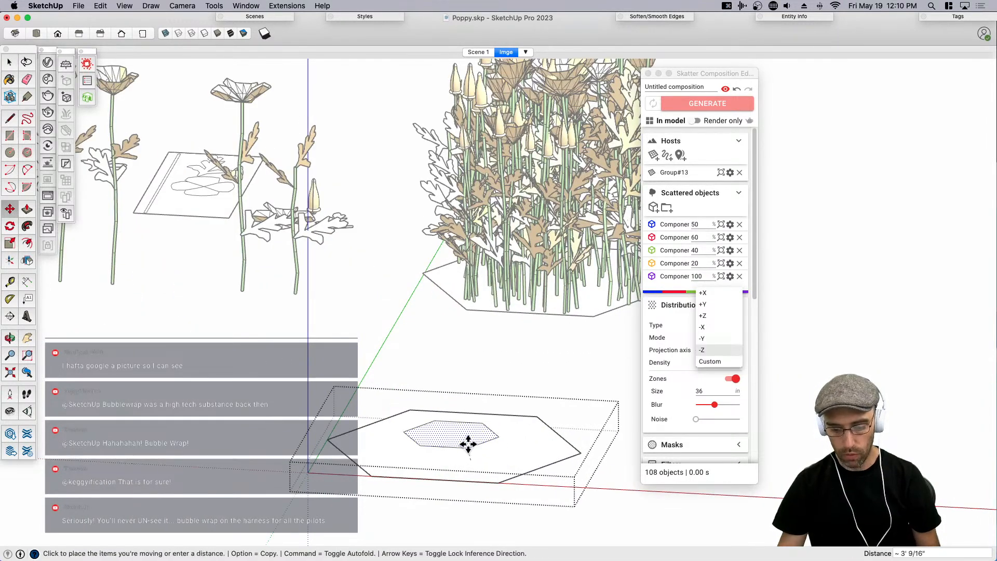
click(467, 445)
key(space)
scroll(495, 449, down, 3)
middle_drag(496, 448, 494, 425)
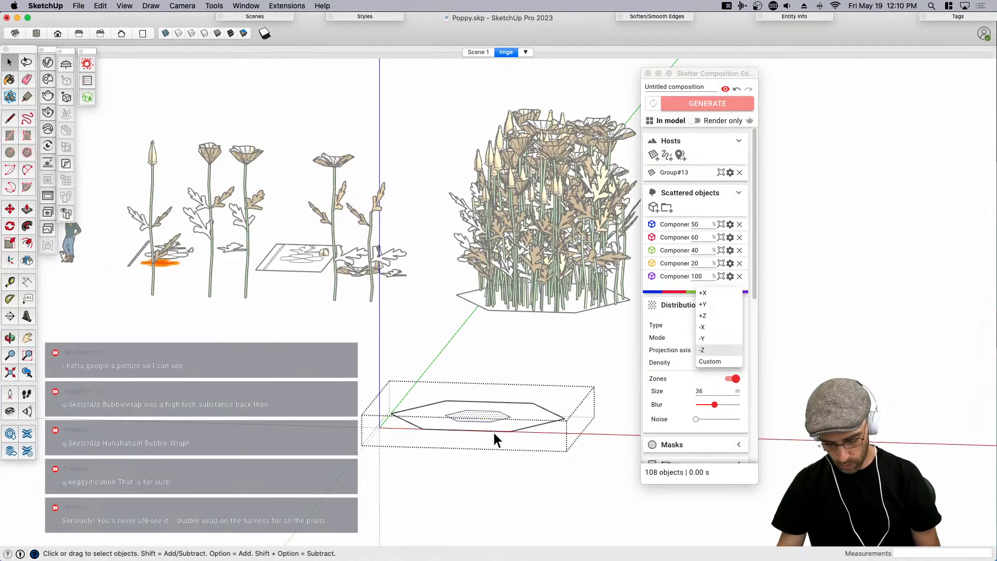
key(m)
click(490, 415)
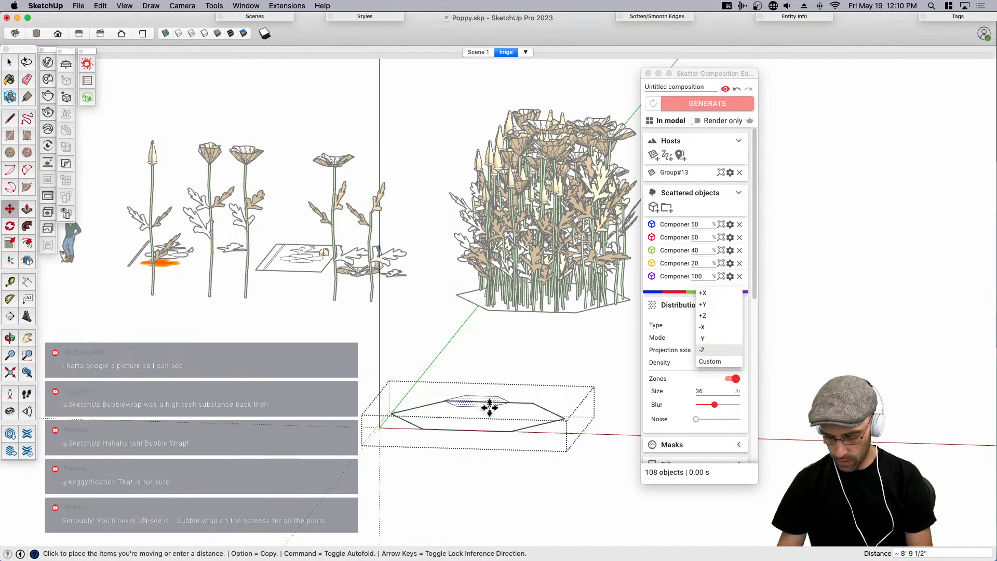
scroll(485, 401, up, 3)
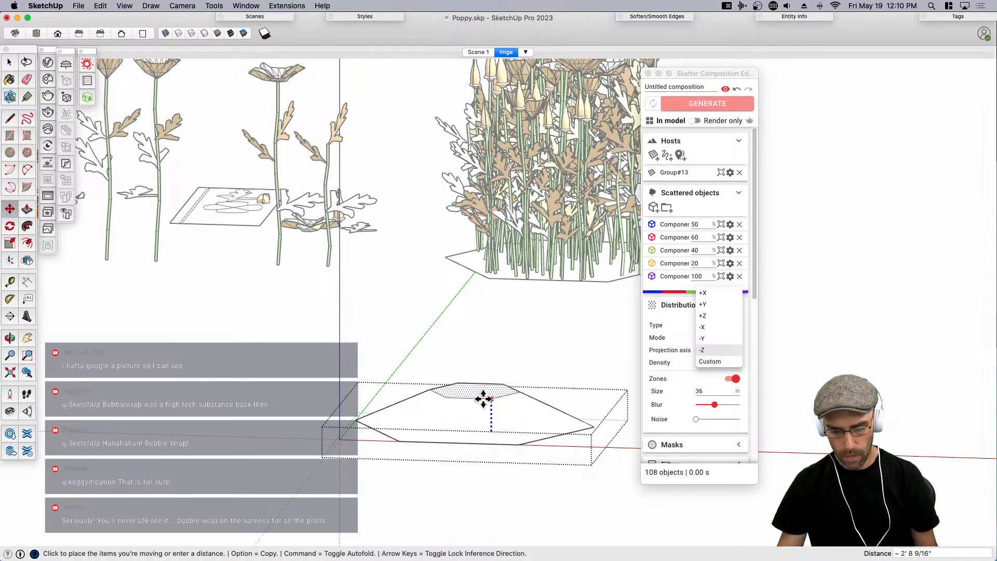
scroll(482, 410, up, 2)
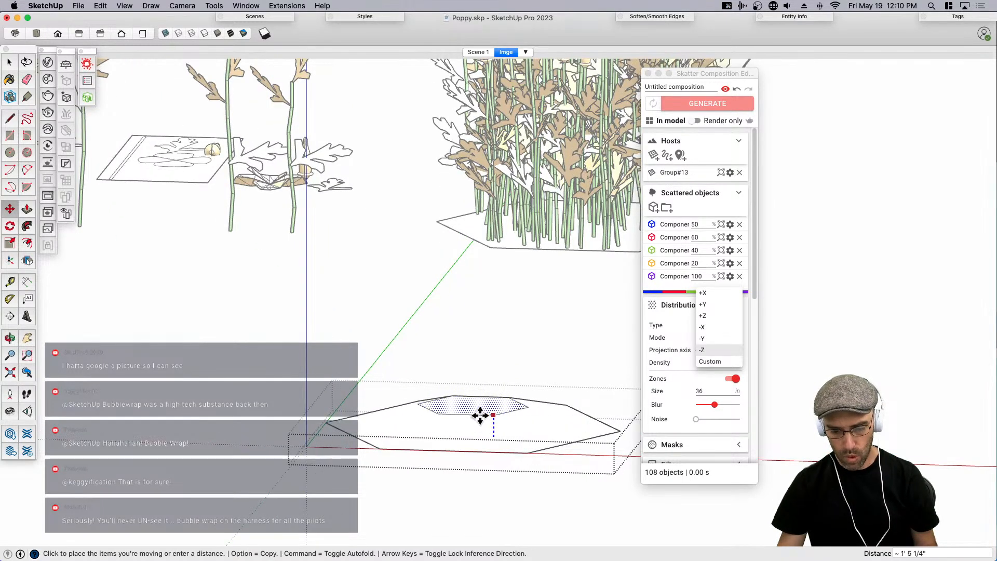
click(478, 414)
key(space)
Leave group editing and paint the mounded hexagon with the light green sampled from the poppy cluster.
middle_drag(461, 400, 436, 432)
click(435, 432)
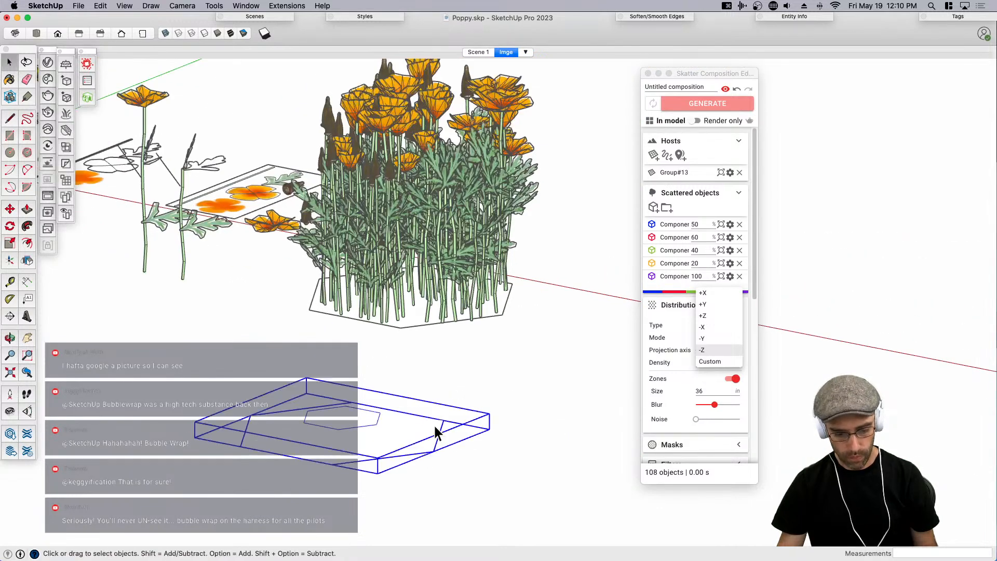
key(b)
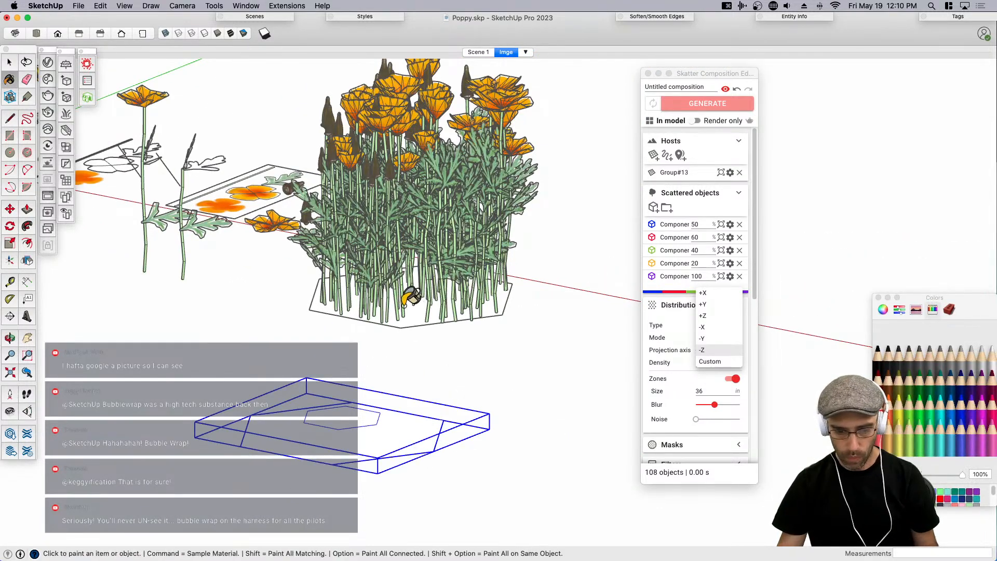
super+click(399, 308)
click(380, 429)
key(space)
Move the green mound group to an empty spot directly in front of the poppy cluster and close the Colors window.
click(467, 389)
mouse_move(467, 388)
middle_down()
mouse_move(514, 434)
mouse_move(536, 431)
mouse_move(478, 443)
middle_up()
click(479, 444)
key(m)
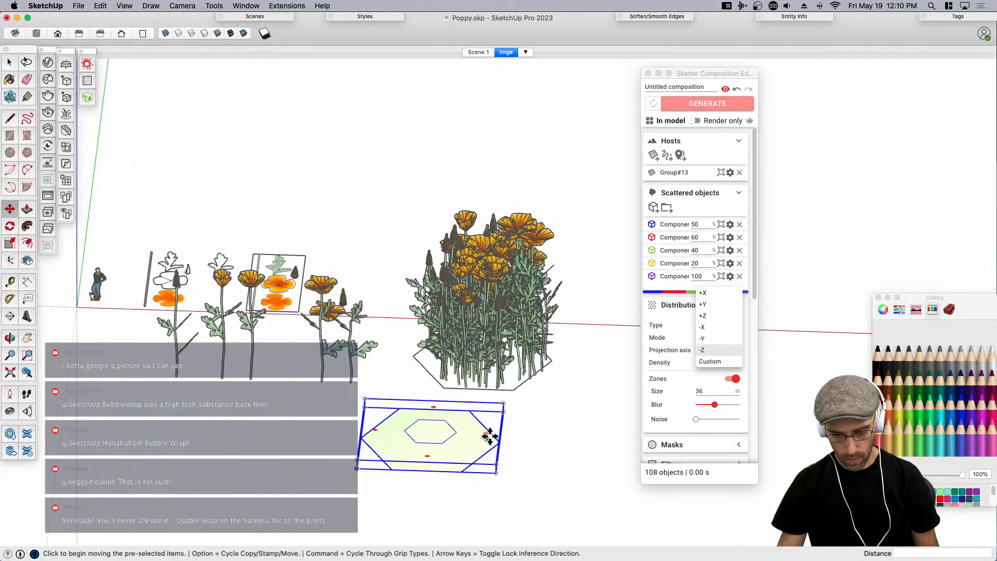
click(499, 445)
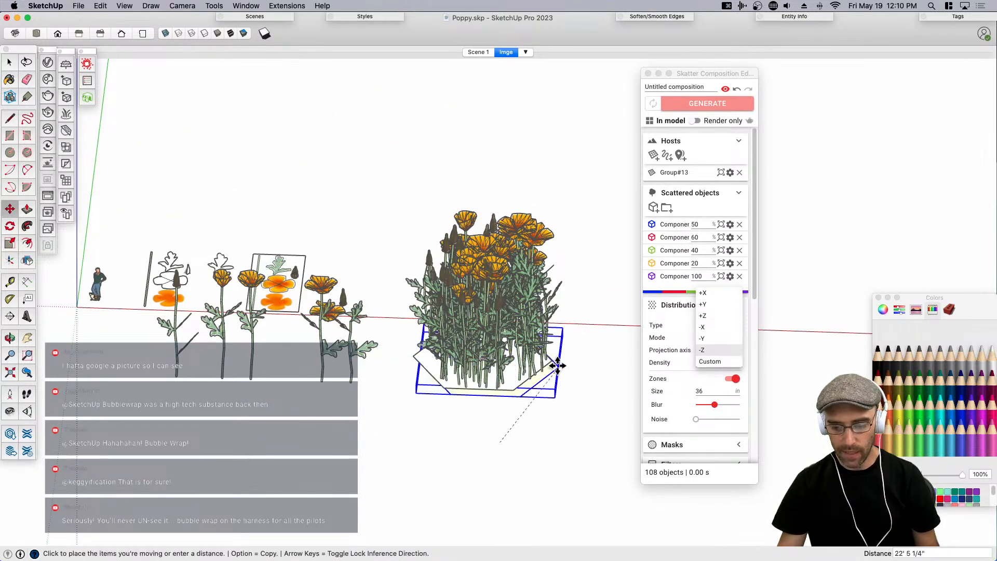
click(575, 492)
key(space)
scroll(513, 410, up, 3)
key(h)
drag(514, 411, 508, 385)
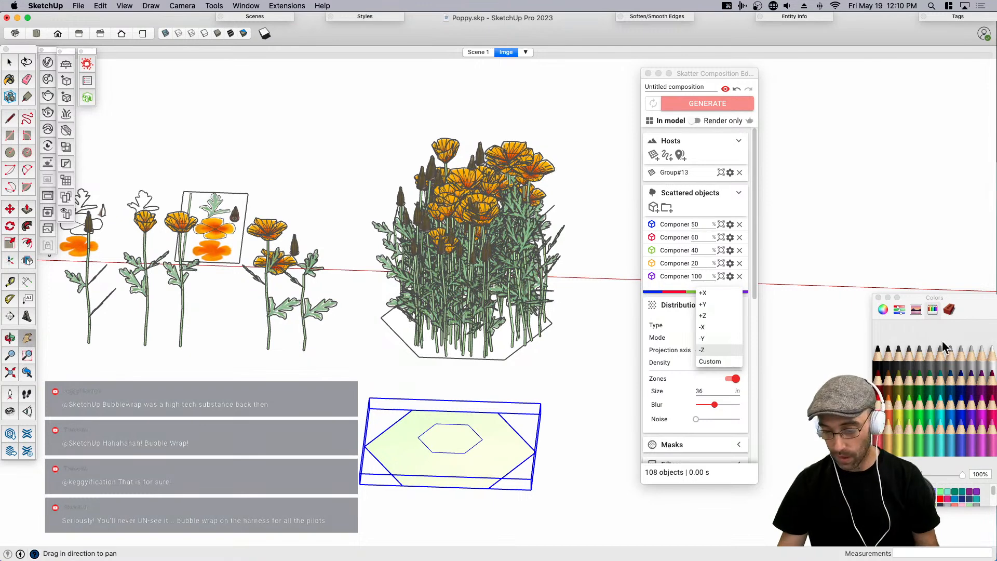
click(879, 297)
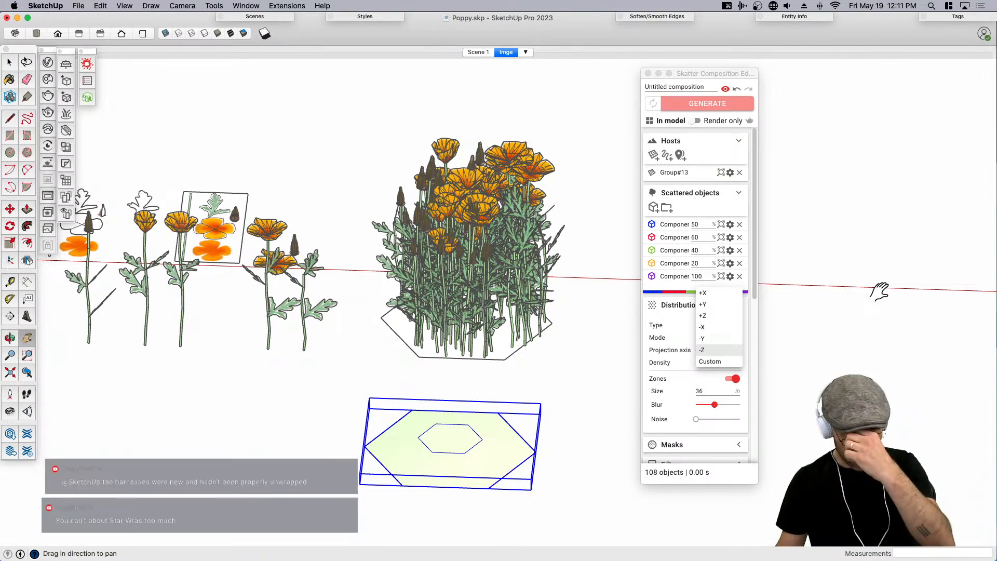
Examine the upright poppy scatter and the raised mound from low and elevated viewpoints.
scroll(545, 364, down, 3)
key(space)
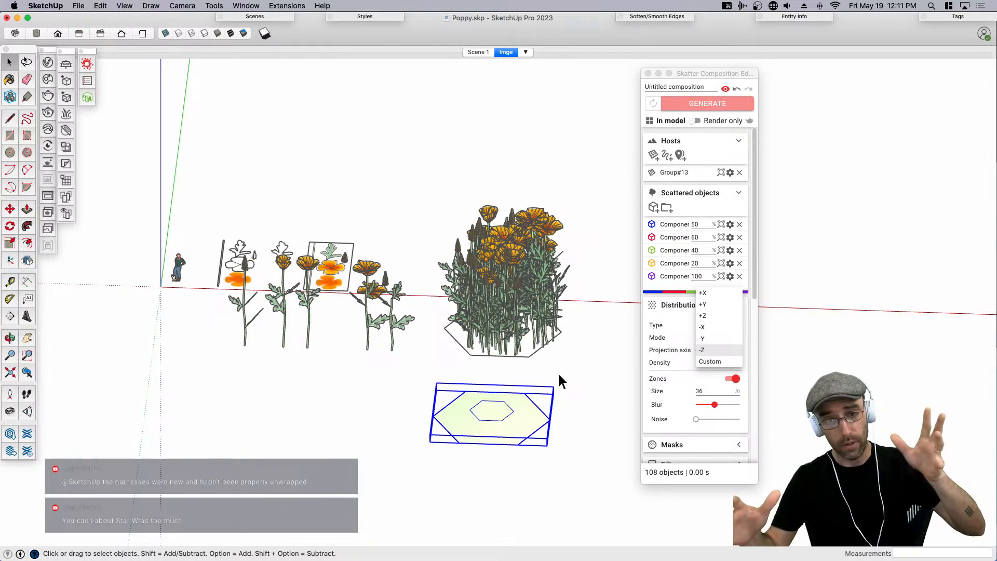
click(507, 327)
middle_drag(484, 441, 504, 246)
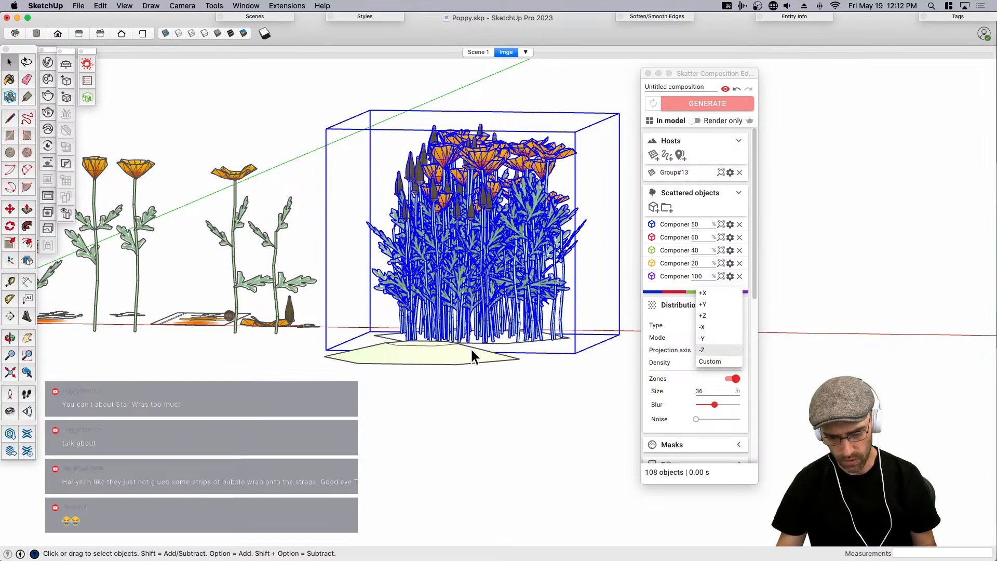
scroll(474, 353, down, 5)
scroll(473, 244, up, 5)
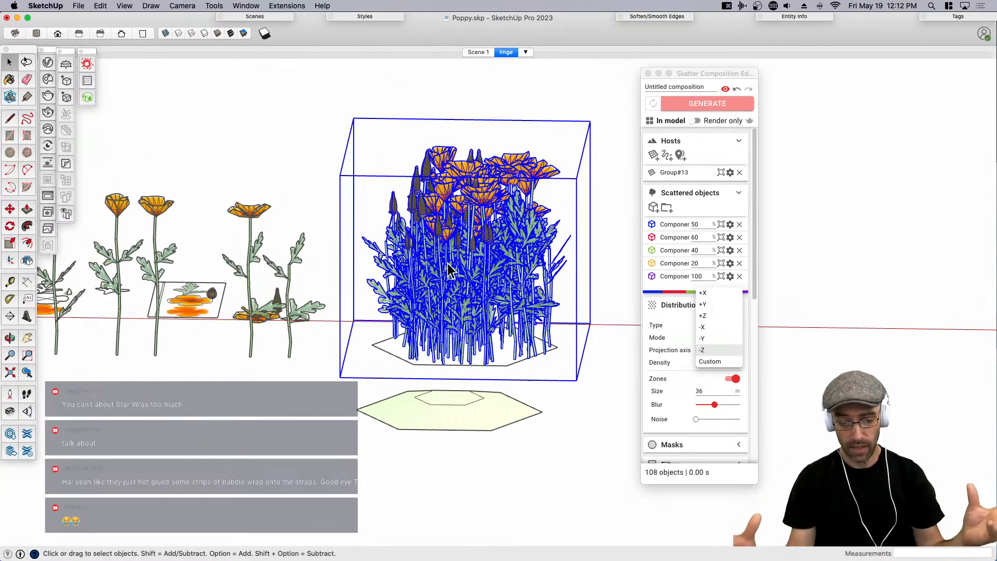
click(453, 407)
middle_drag(452, 407, 495, 353)
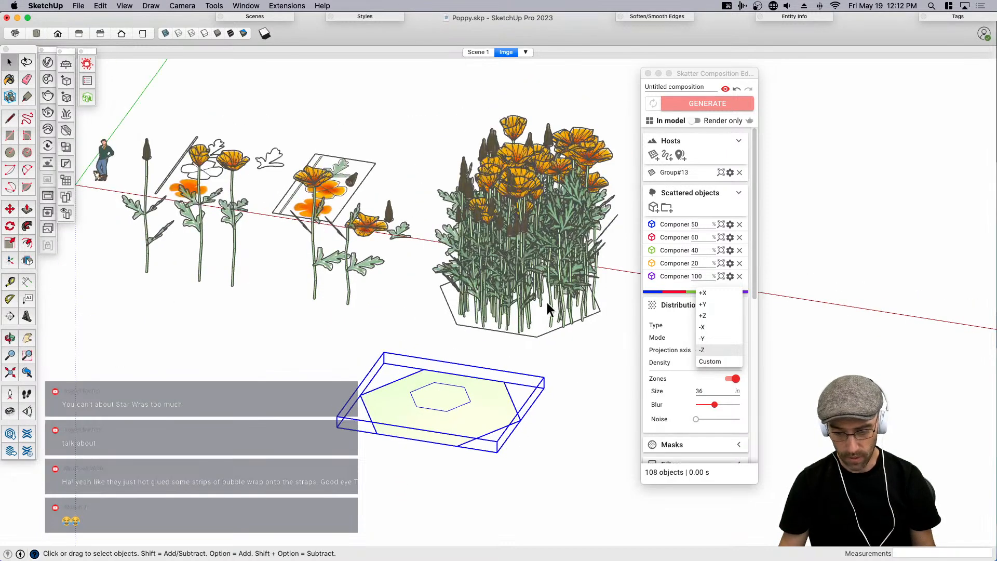
Replace the Skatter composition's ground hexagon host with the green mound as the surface to scatter on.
click(518, 290)
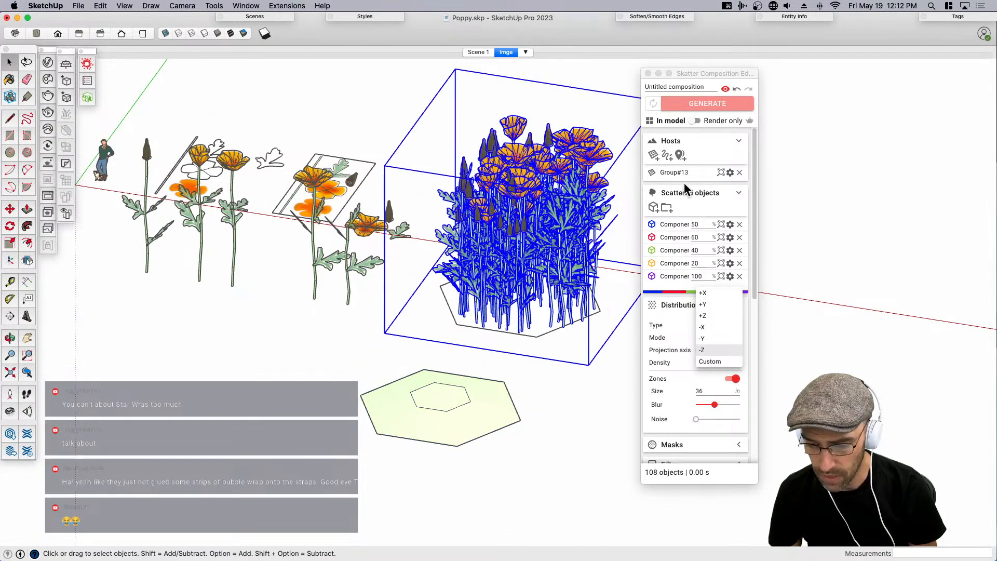
click(669, 168)
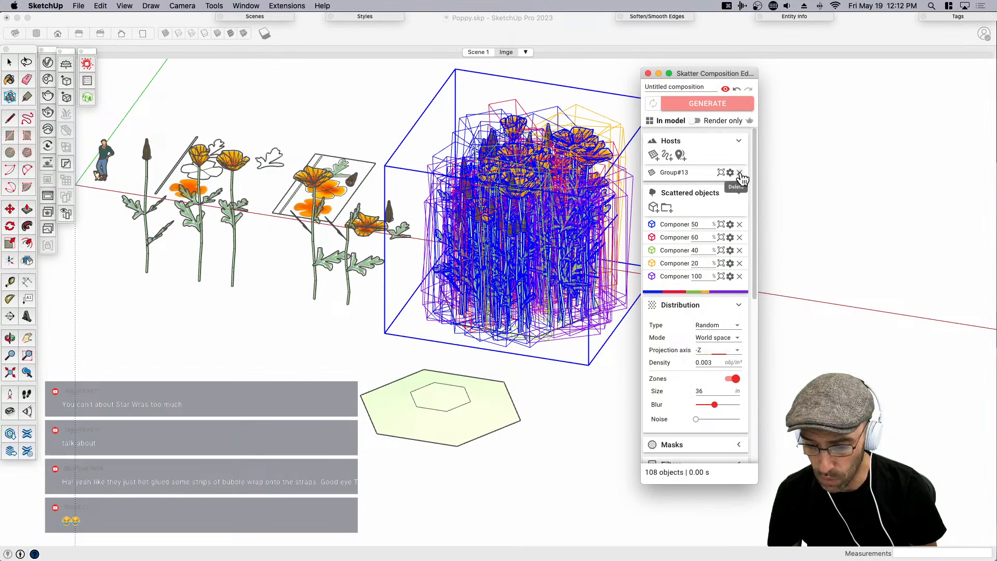
click(740, 172)
click(654, 155)
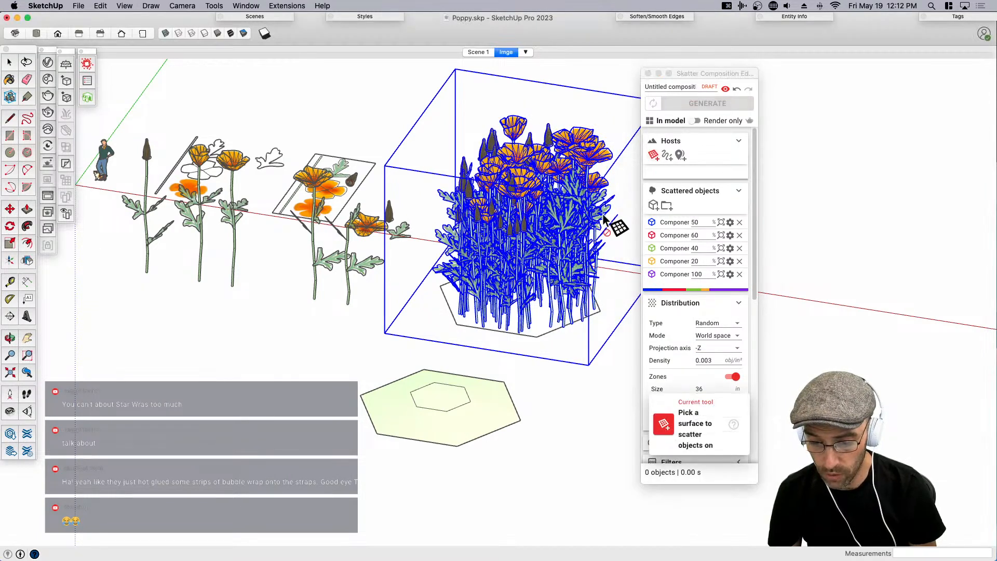
click(451, 428)
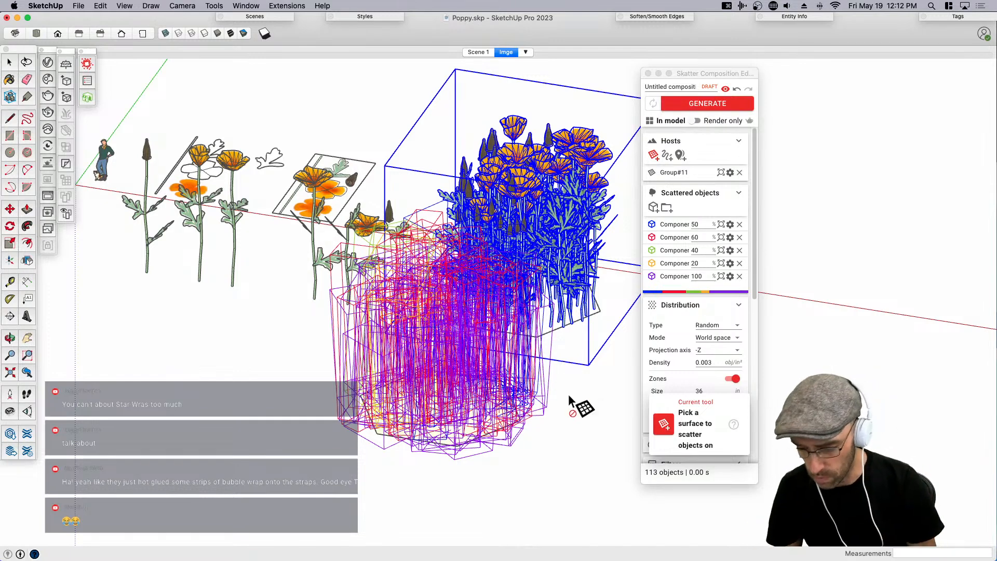
Set the scattered objects' Pointing transformation to 76% between Up and Normal.
scroll(690, 338, down, 10)
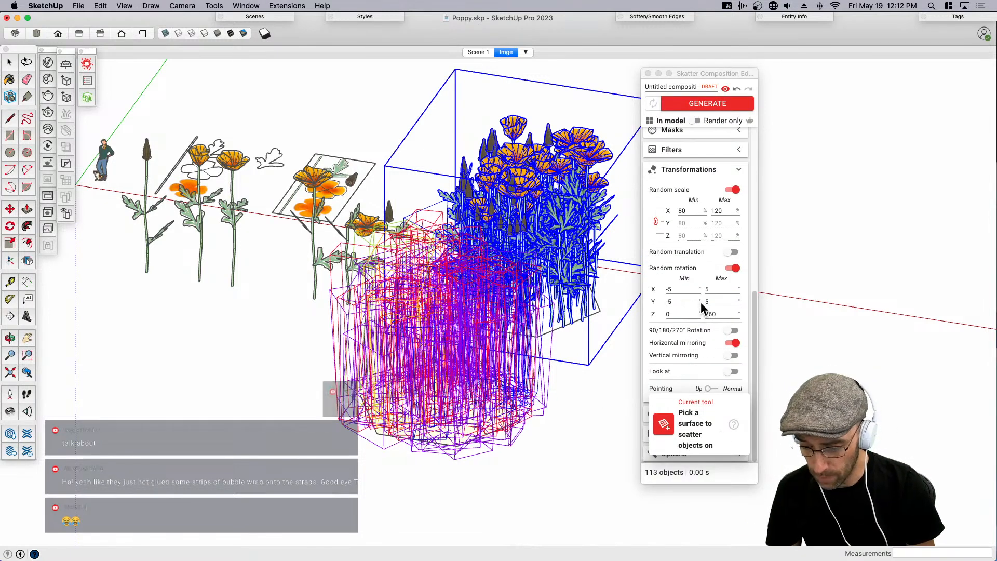
click(732, 408)
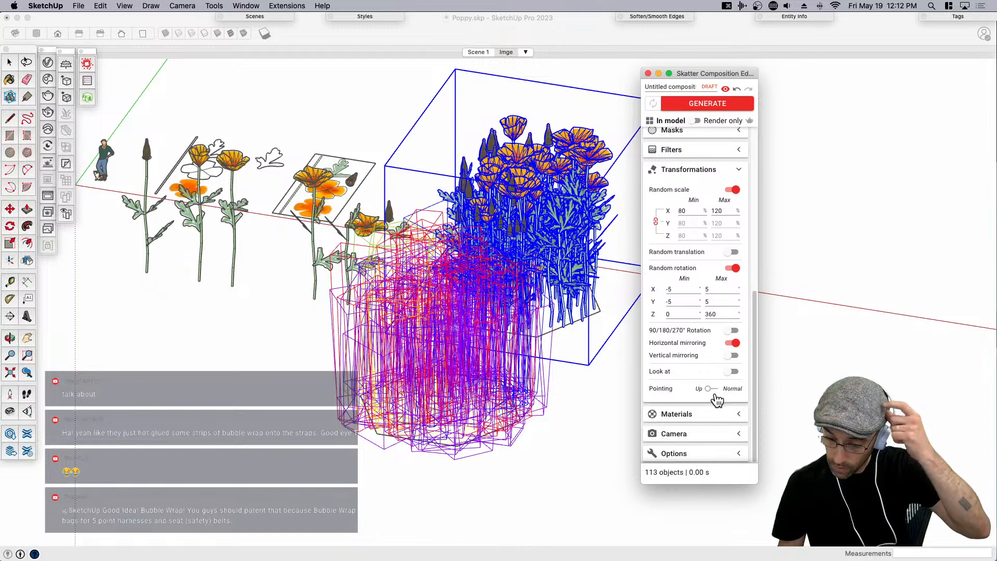
mouse_move(706, 397)
drag(705, 397, 717, 396)
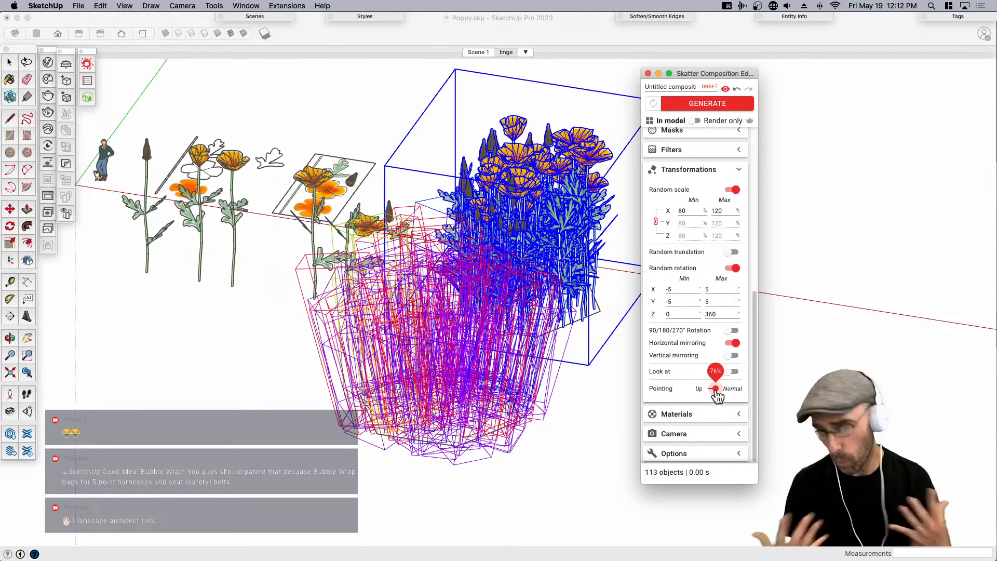
Generate the poppy scatter on the mound, close the composition editor and deselect the result.
click(703, 103)
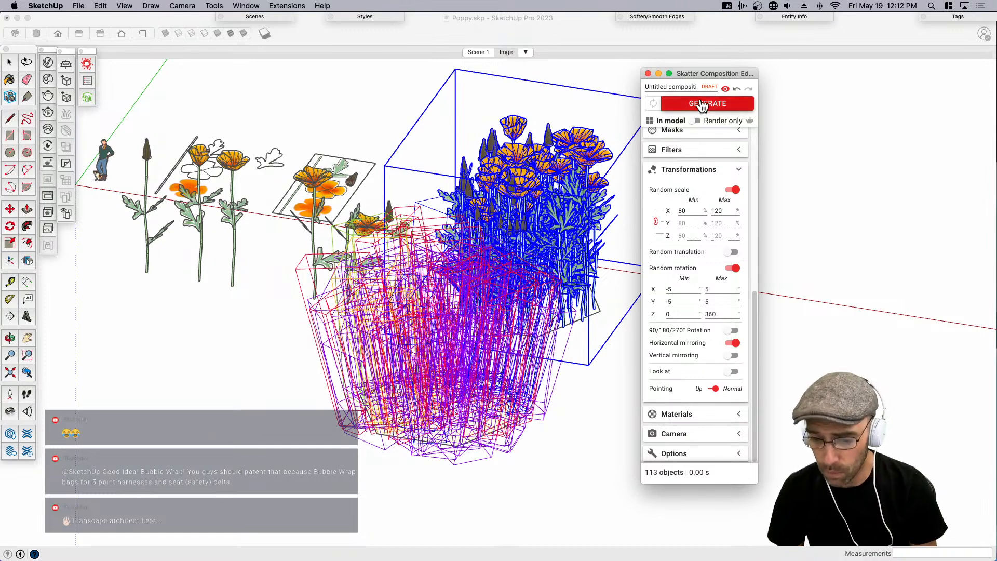
click(649, 74)
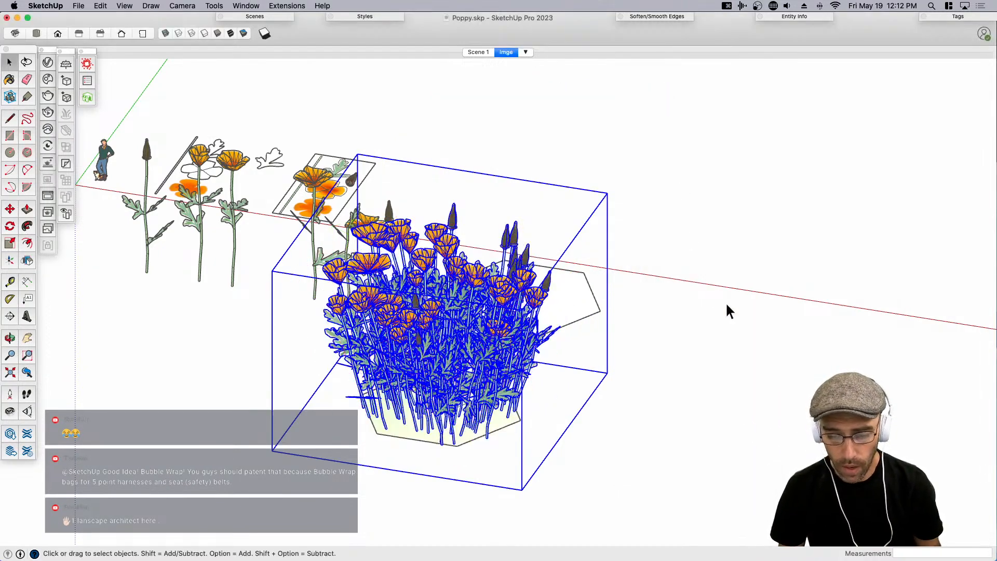
click(722, 302)
Inspect the poppies fanning out over the mound from several sides and select the scattered group.
scroll(722, 302, down, 3)
middle_drag(469, 374, 690, 292)
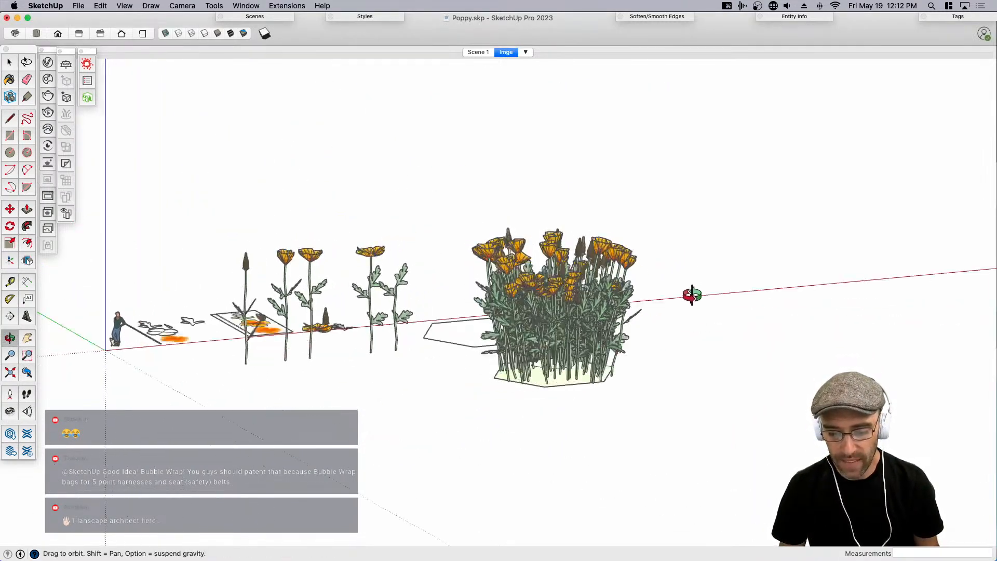
scroll(569, 341, up, 5)
middle_drag(569, 340, 497, 405)
middle_drag(599, 335, 619, 284)
scroll(620, 283, down, 3)
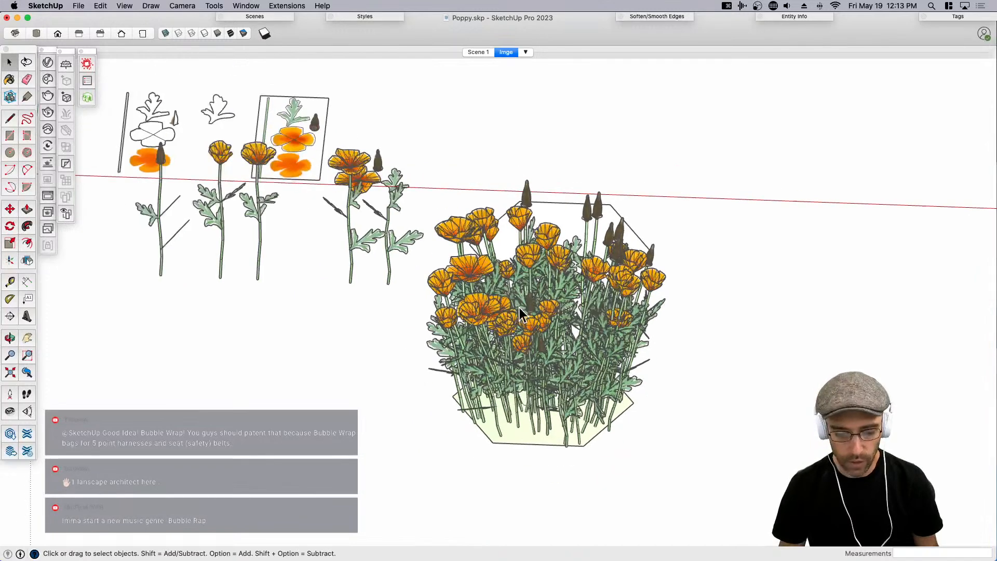
click(521, 314)
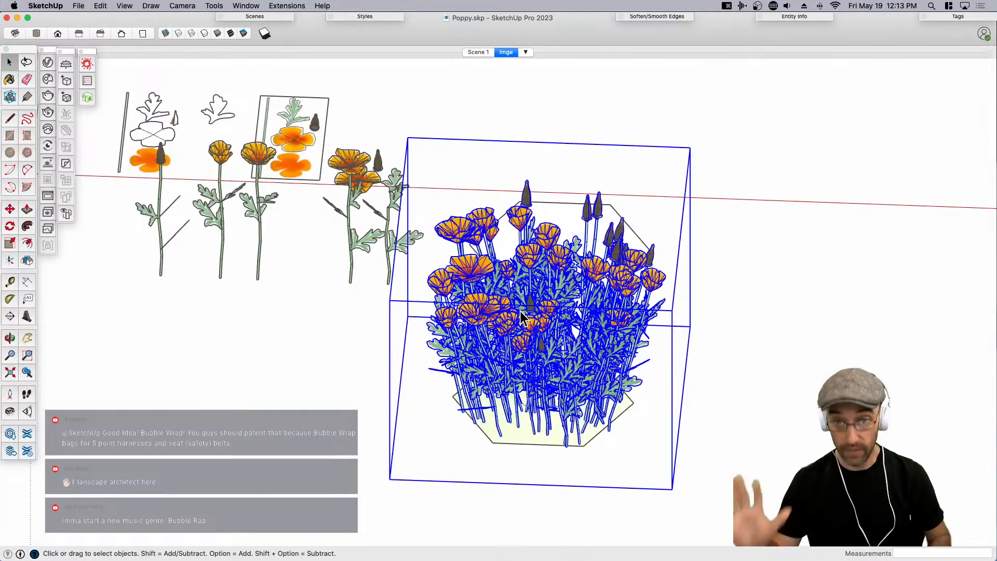
Place a V-Ray infinite ground plane at the base of the leftmost full poppy stem.
click(66, 64)
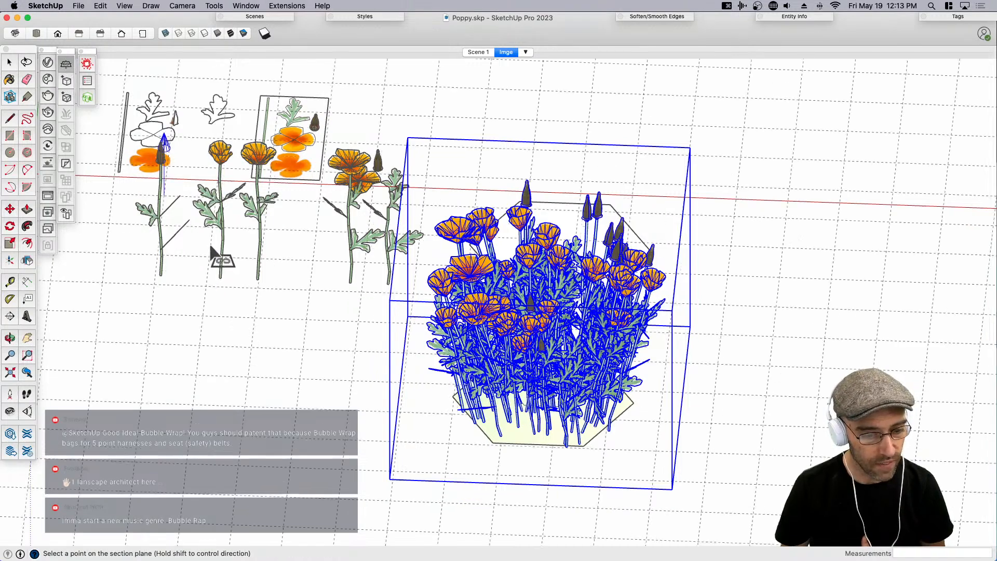
click(160, 277)
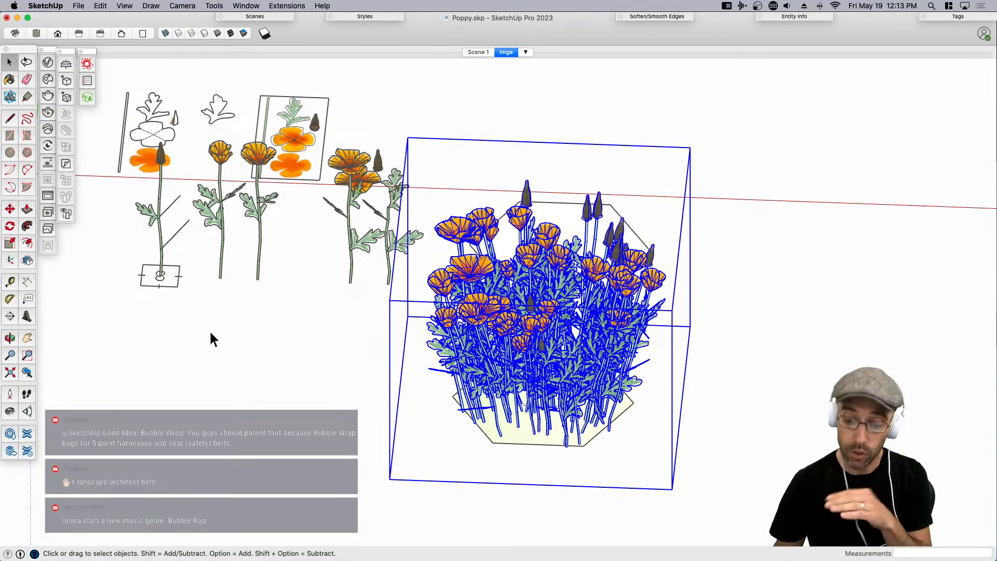
In the V-Ray render settings, set Quality to Low and turn Progressive off.
click(47, 63)
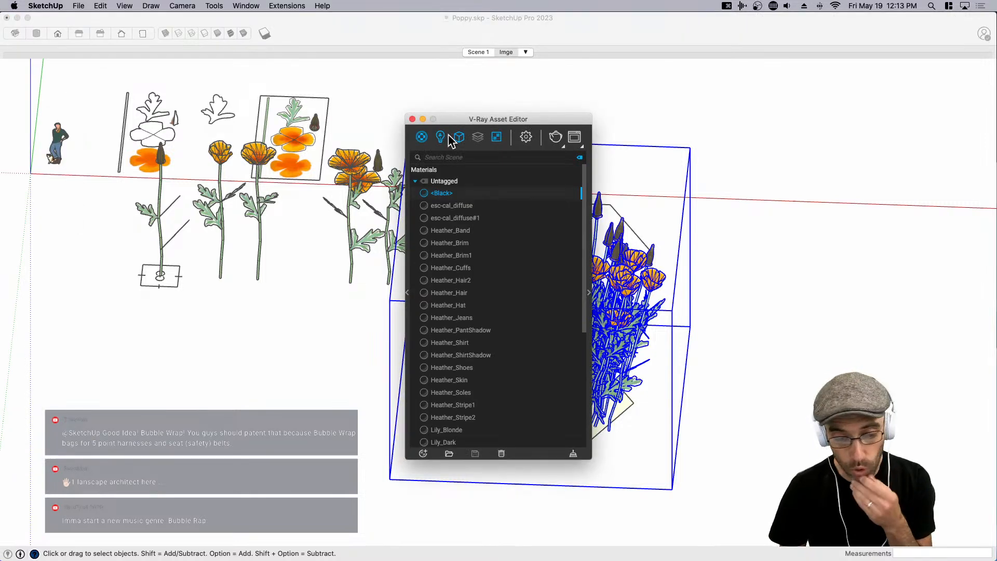
click(526, 137)
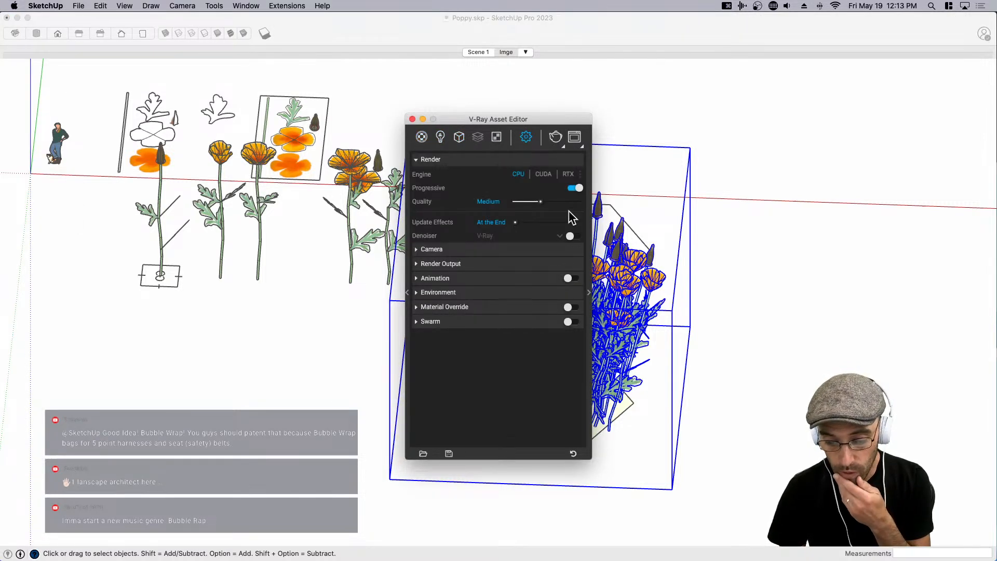
click(589, 292)
click(661, 323)
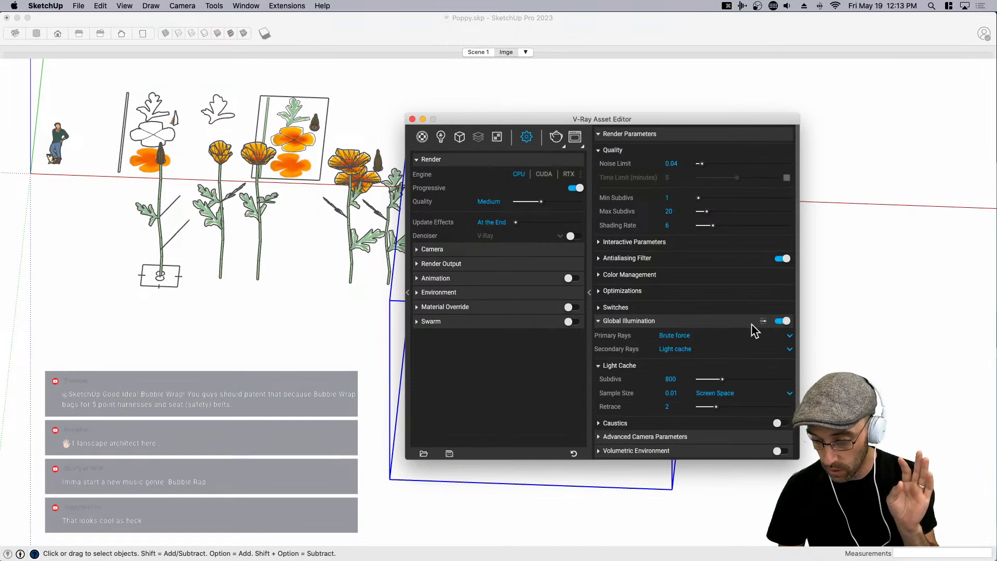
click(762, 322)
scroll(782, 407, down, 4)
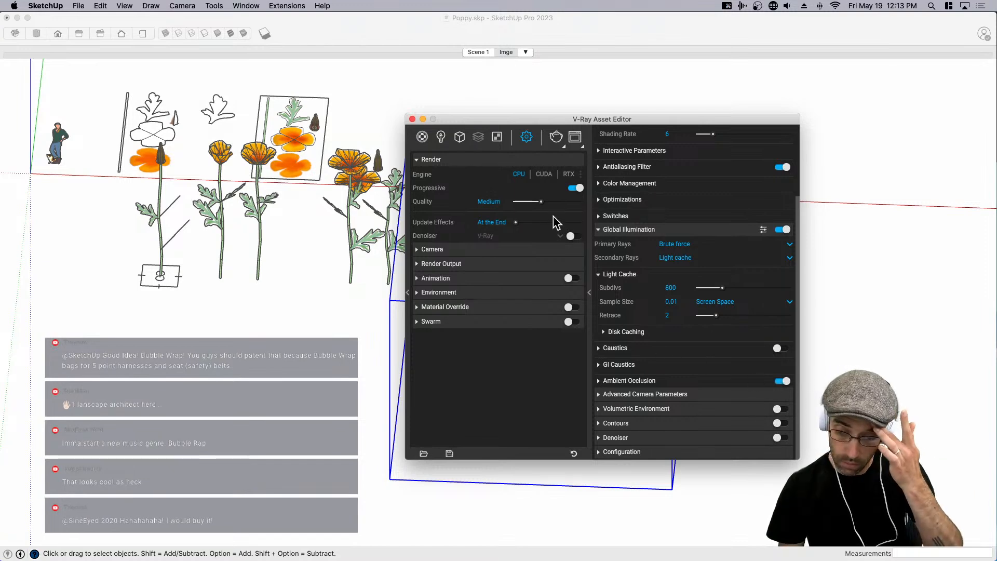
click(516, 202)
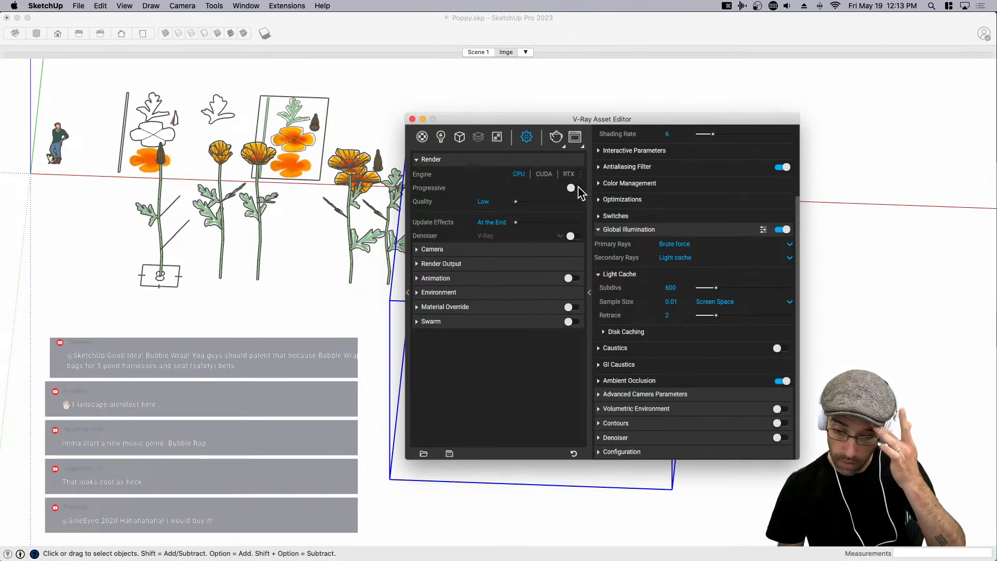
click(576, 188)
Set the render output's aspect ratio to Match Viewport.
click(510, 264)
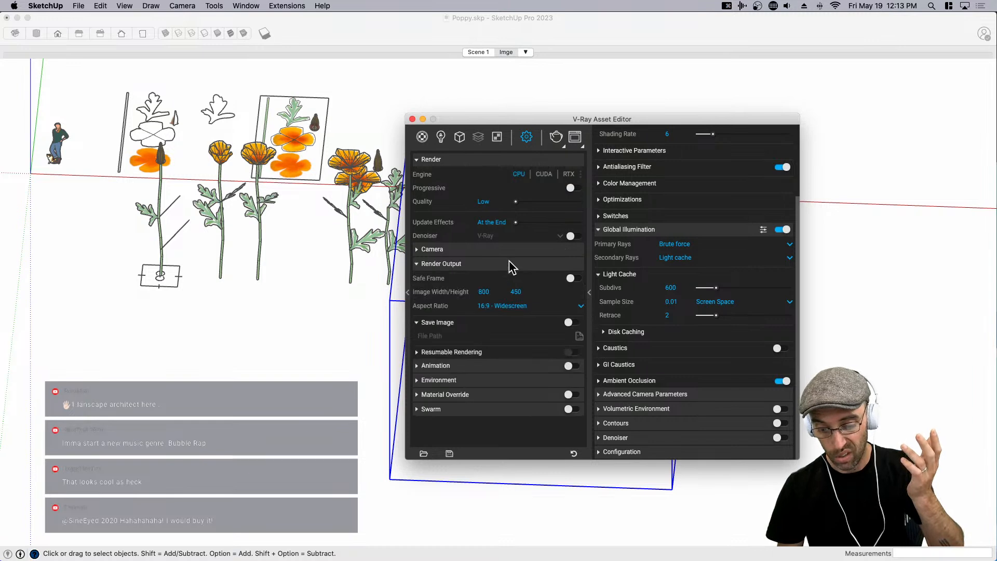
click(519, 307)
click(518, 386)
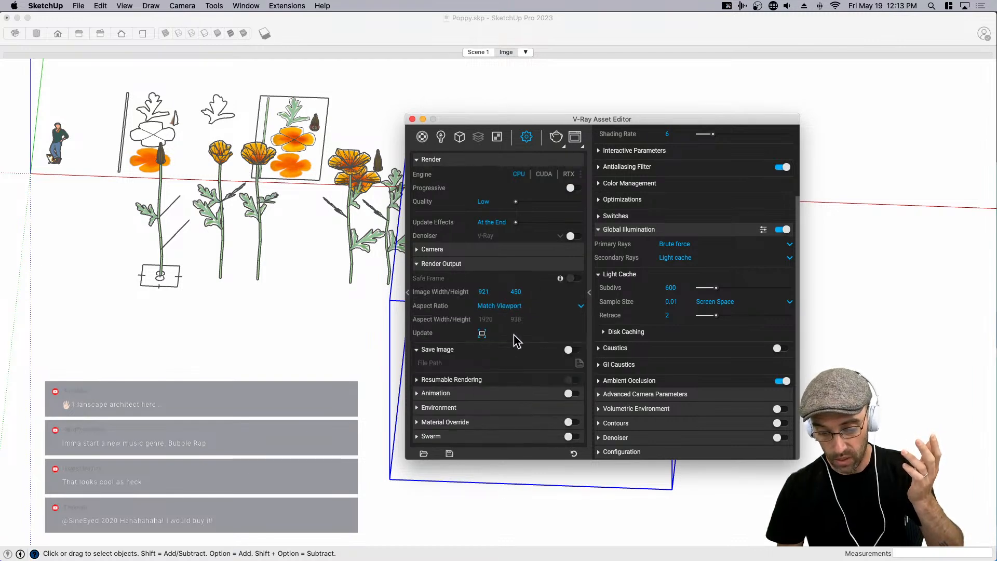
Set the SunLight's Size Multiplier to 10 and close the V-Ray Asset Editor.
click(441, 137)
click(509, 196)
click(660, 431)
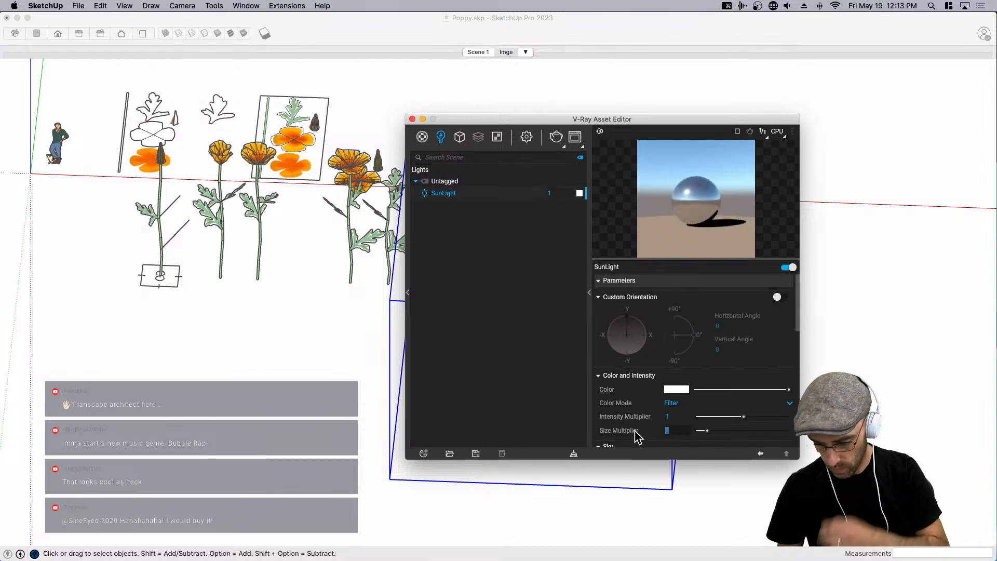
text(10)
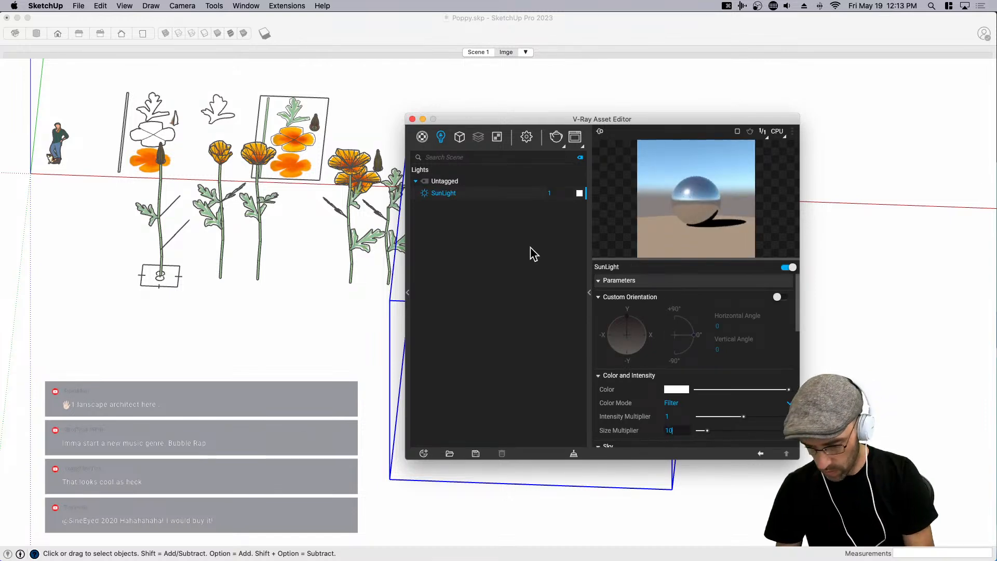
drag(415, 122, 416, 122)
click(414, 121)
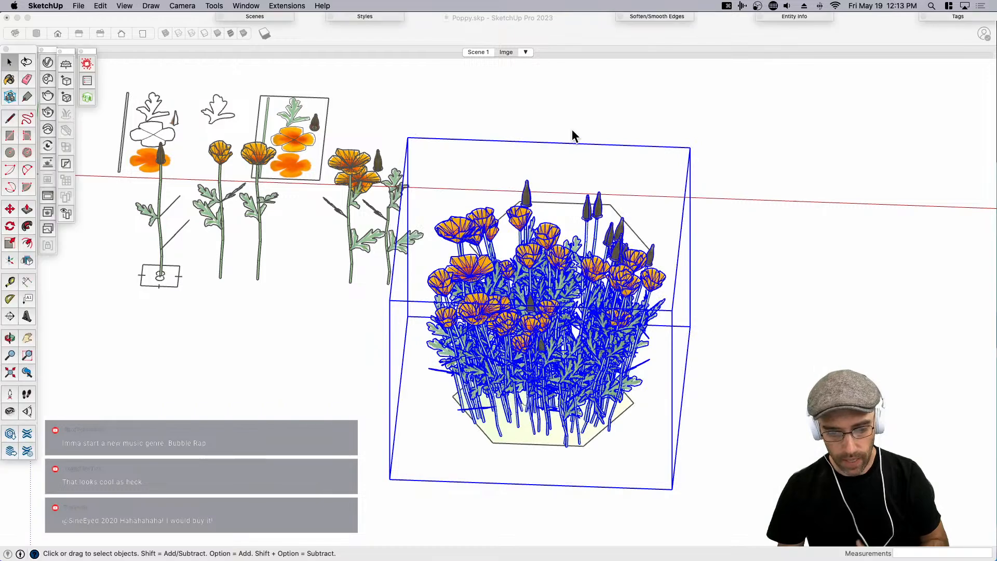
Switch the camera to Perspective projection and deselect the poppy clump.
click(182, 6)
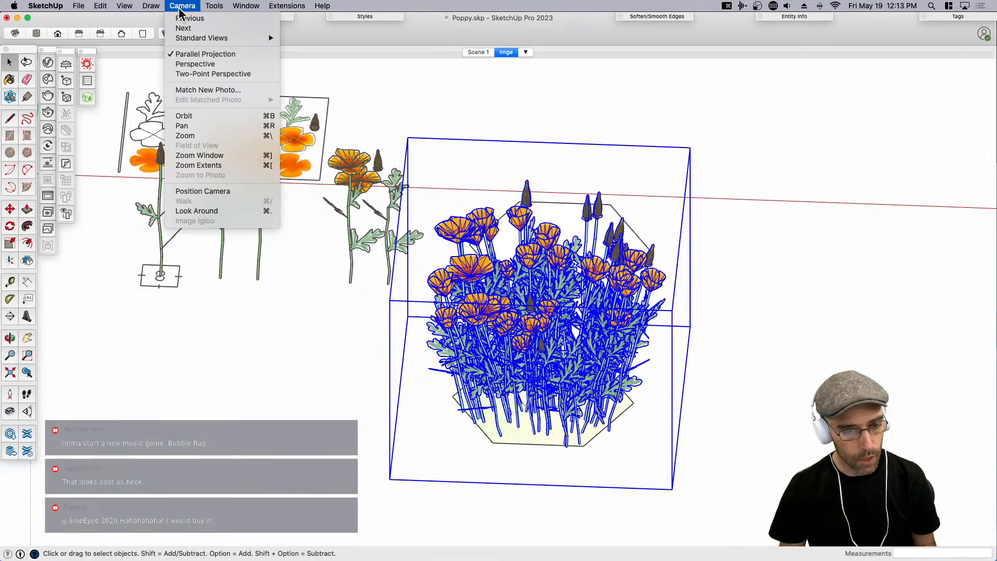
click(197, 65)
click(181, 8)
click(438, 141)
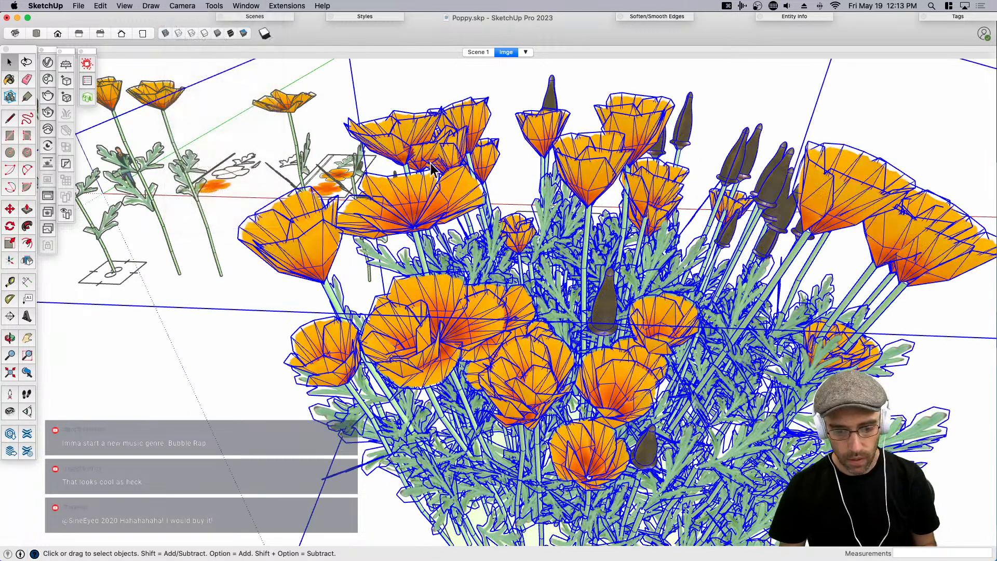
scroll(428, 152, down, 5)
click(737, 159)
middle_drag(462, 291, 728, 158)
scroll(702, 138, up, 3)
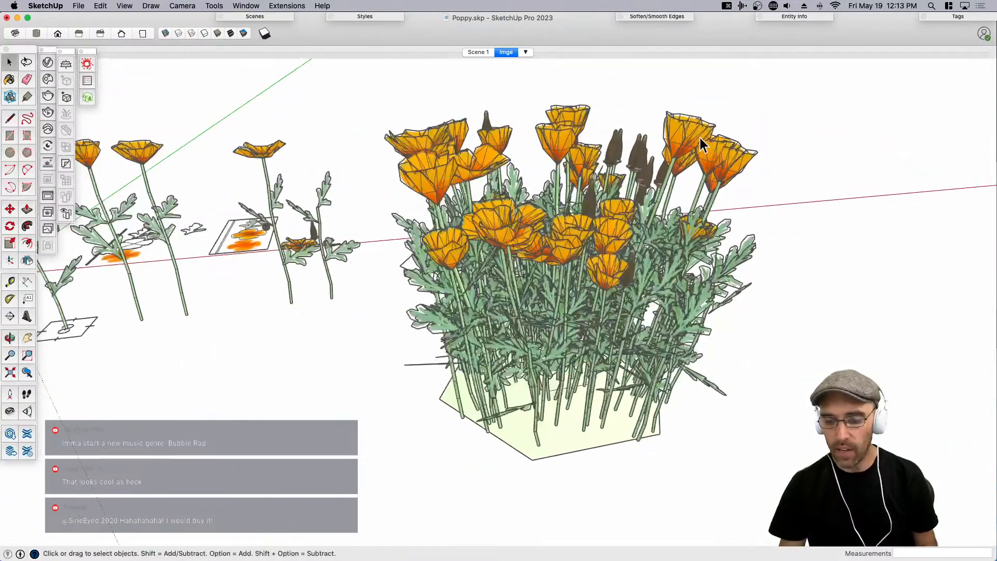
Open the poppy clump for editing and shorten the tall poppy at its upper right by scaling it along the blue axis.
click(699, 137)
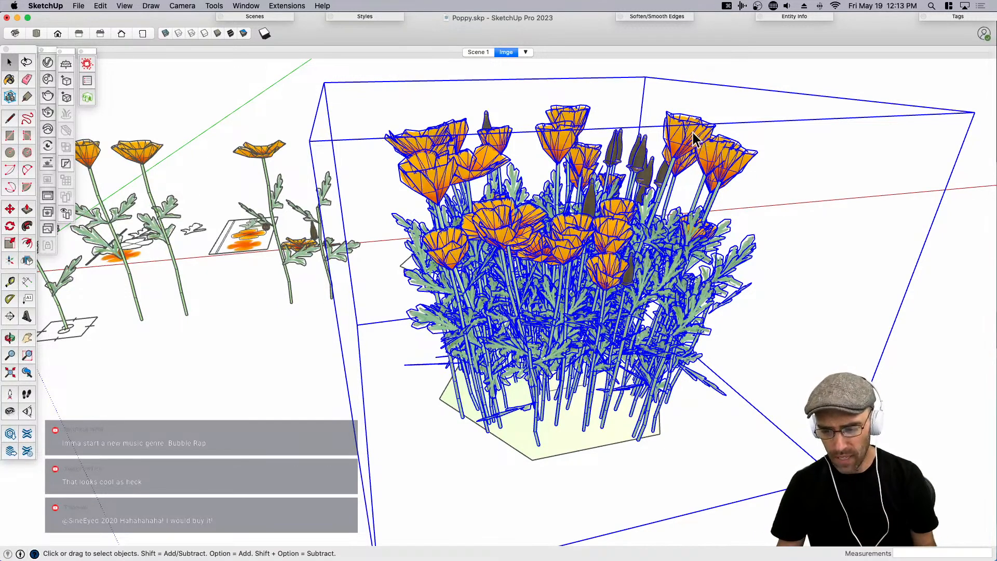
double_click(693, 133)
click(687, 148)
key(s)
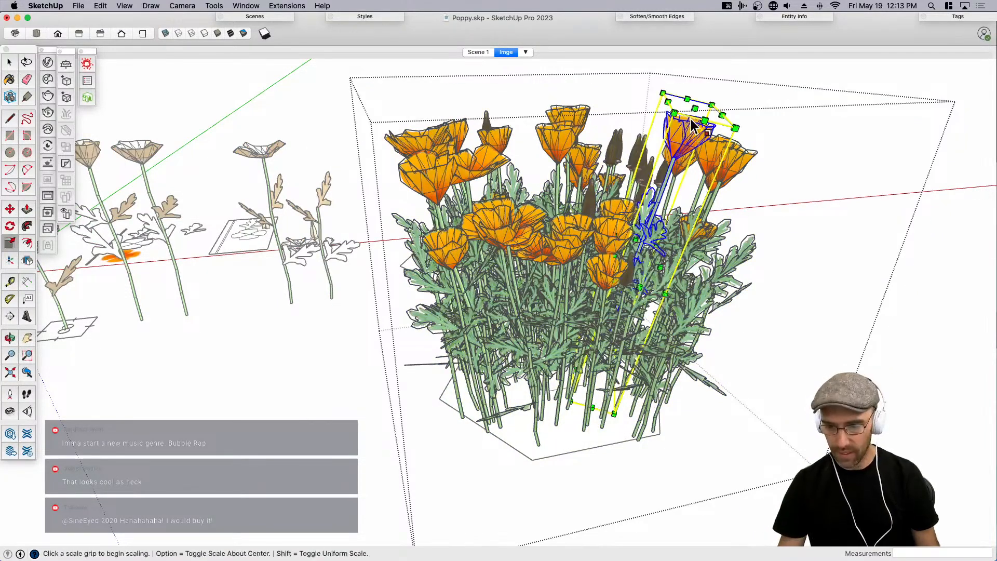
click(695, 110)
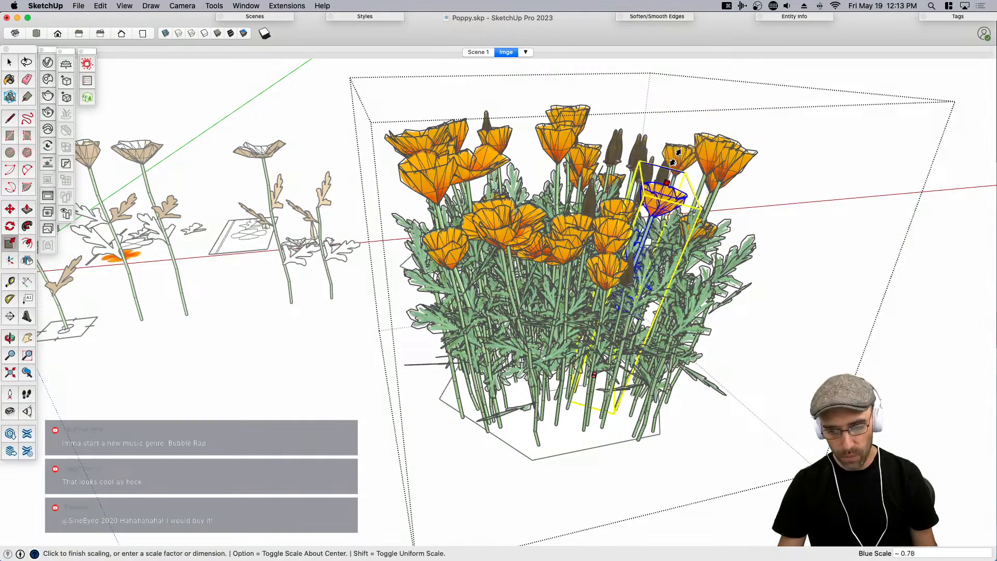
click(720, 152)
key(space)
Delete two overly tall poppies on the right of the clump and two on the left.
click(721, 145)
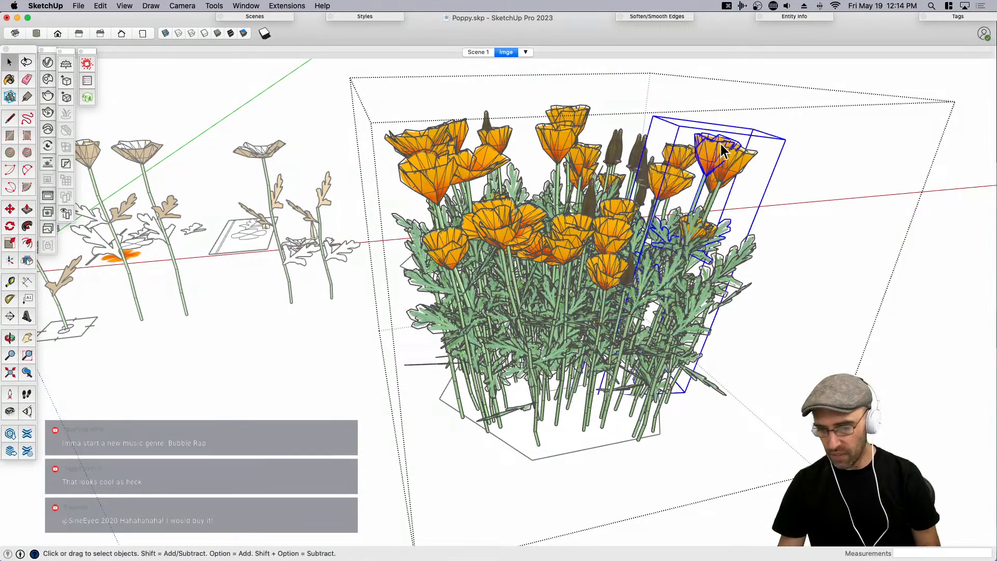
key(Delete)
click(726, 156)
key(Delete)
click(412, 136)
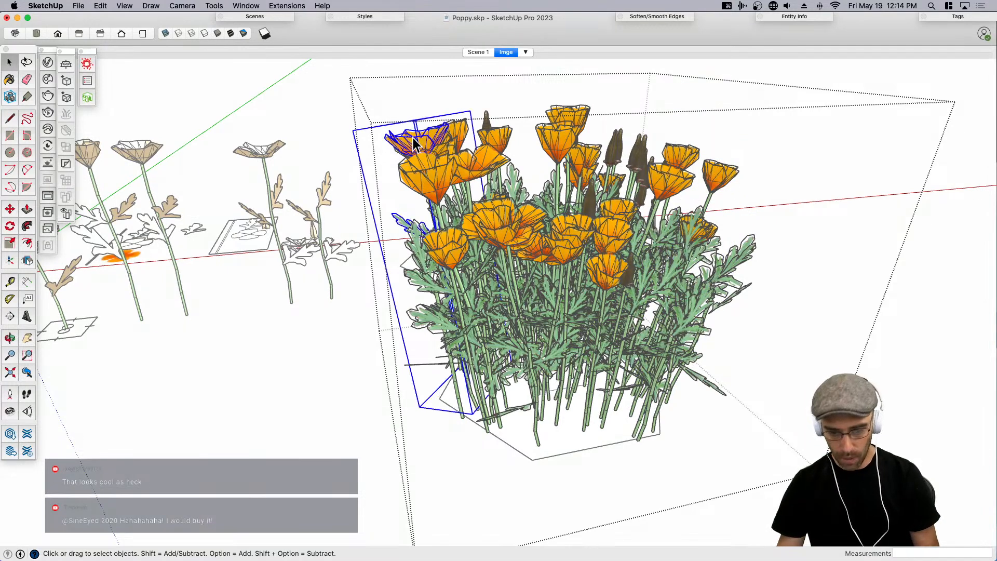
key(Delete)
click(423, 175)
key(Delete)
Copy a dark budded stem from the right of the clump to its front left.
middle_drag(441, 179, 456, 239)
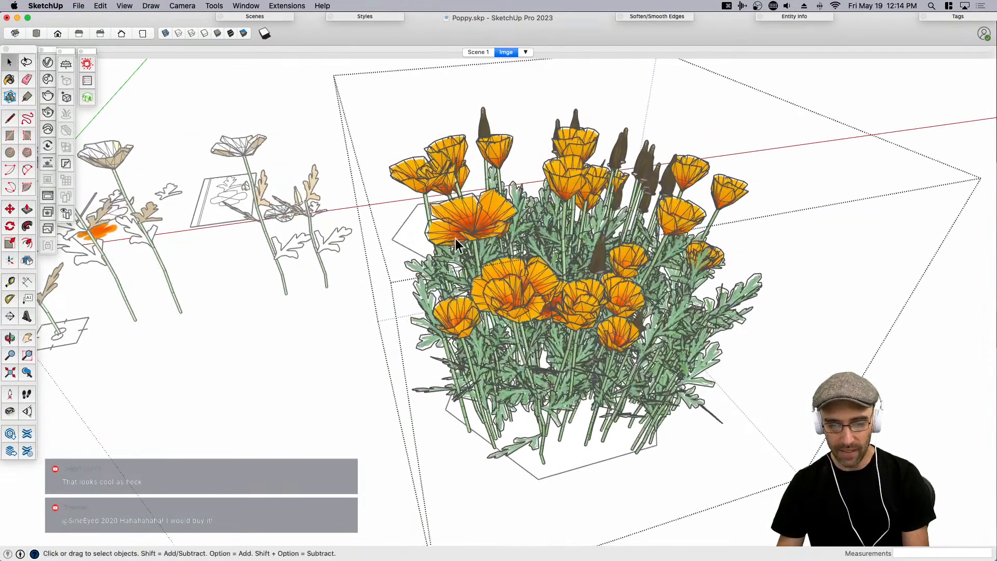
middle_drag(730, 195, 722, 216)
click(722, 216)
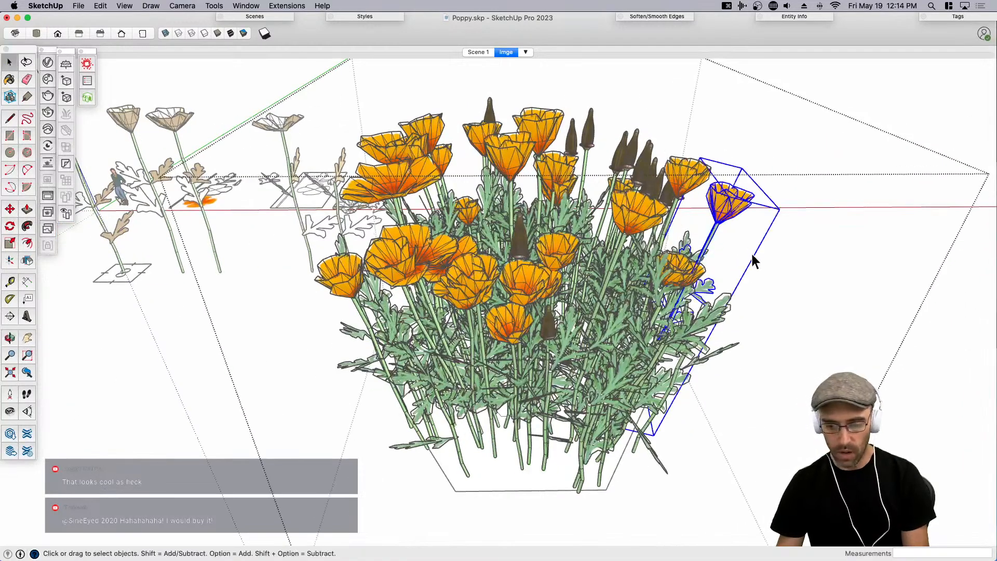
click(640, 177)
middle_drag(640, 177, 644, 214)
drag(642, 214, 663, 244)
key(m)
middle_drag(612, 340, 608, 244)
key(alt)
click(582, 408)
click(441, 473)
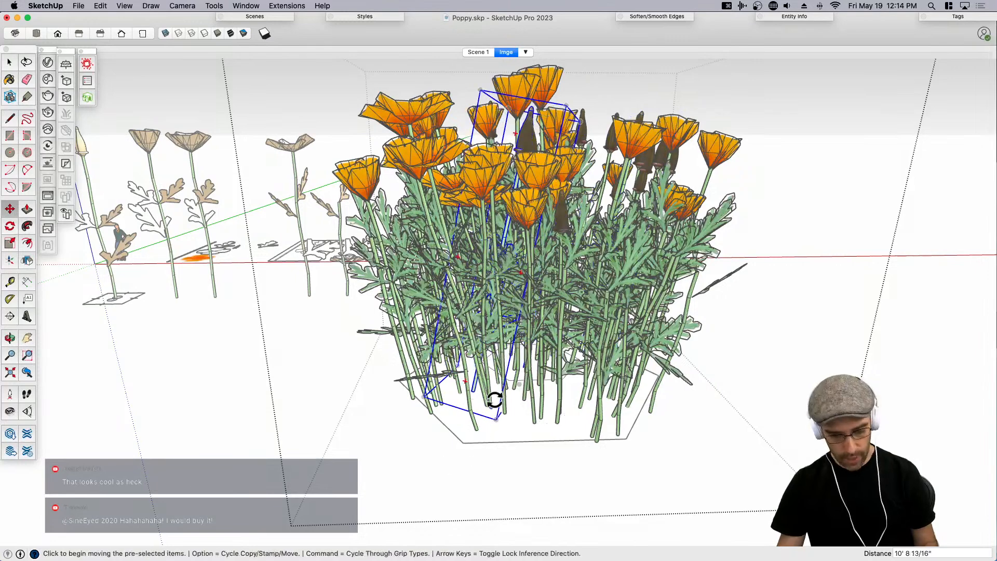
Rotate the copied bud stem about 38 degrees around its base so it leans over the clump's left edge.
key(q)
click(475, 394)
click(529, 136)
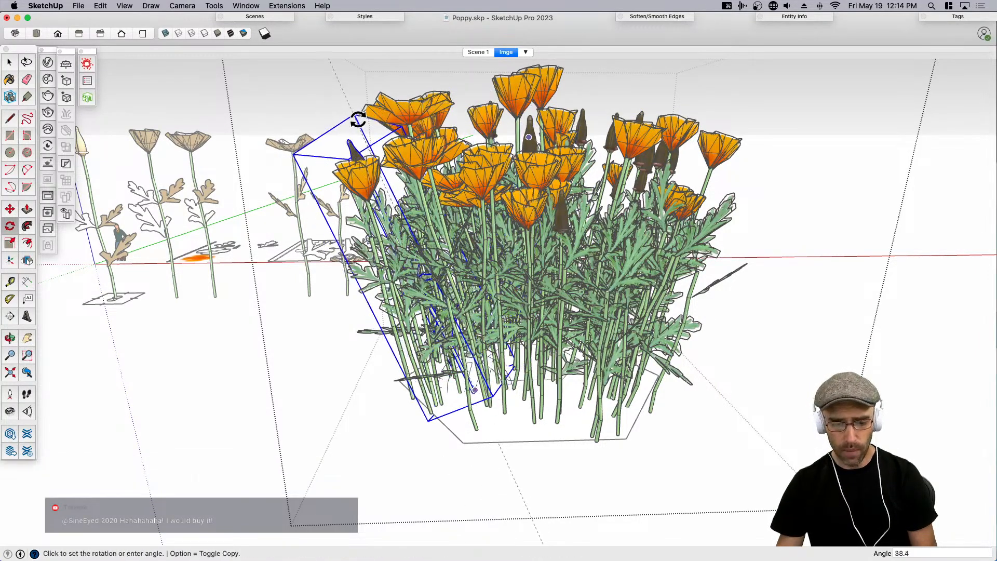
click(363, 120)
key(space)
Try to stretch the leaning bud stem along the blue axis by a factor of about 1.22.
mouse_move(406, 197)
middle_down()
mouse_move(468, 229)
mouse_move(411, 213)
middle_up()
key(s)
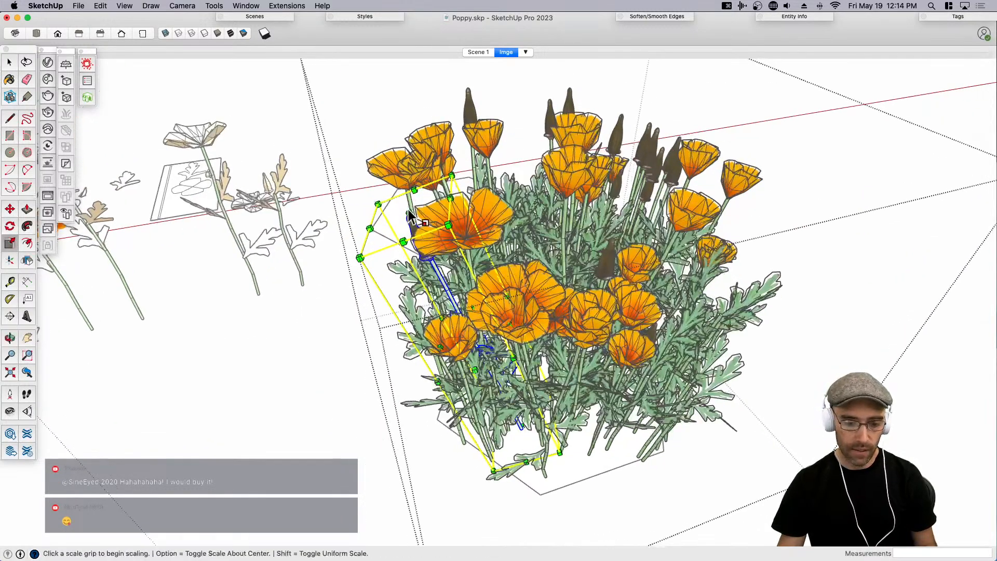
click(410, 213)
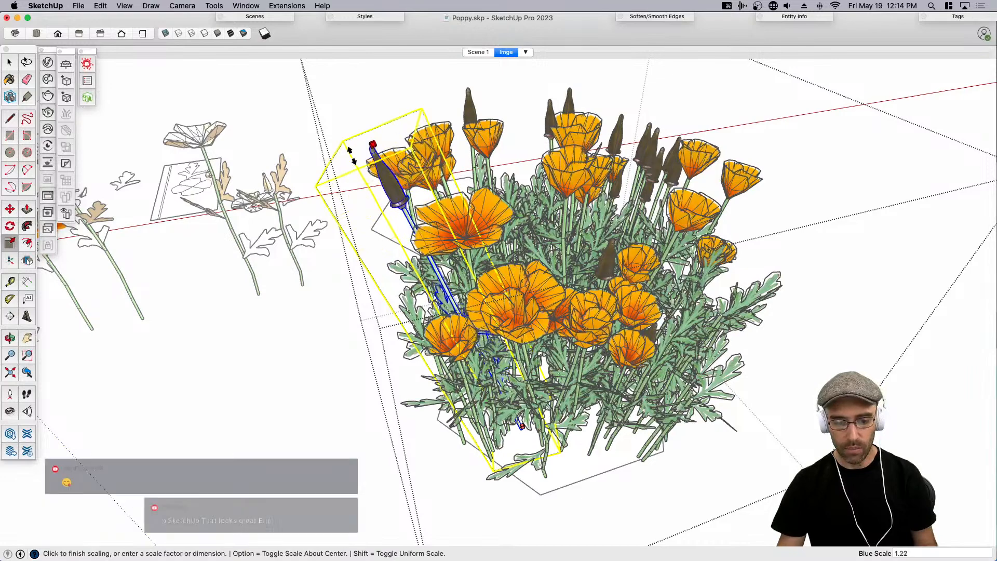
key(space)
Leave the clump's editing context and remove the pale green ground polygon beneath the poppies.
scroll(530, 260, down, 5)
middle_drag(529, 260, 750, 310)
scroll(564, 194, up, 4)
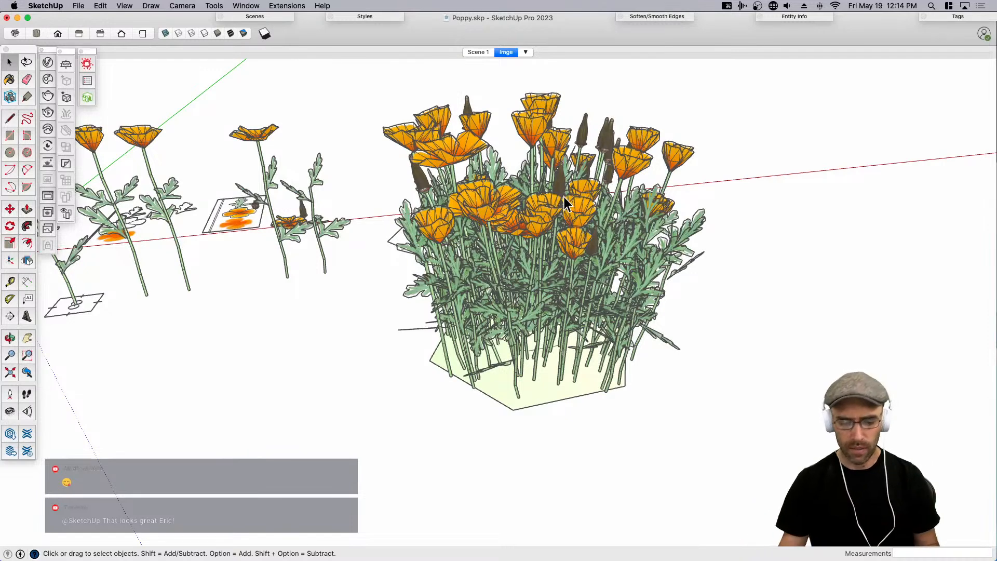
click(550, 396)
click(550, 395)
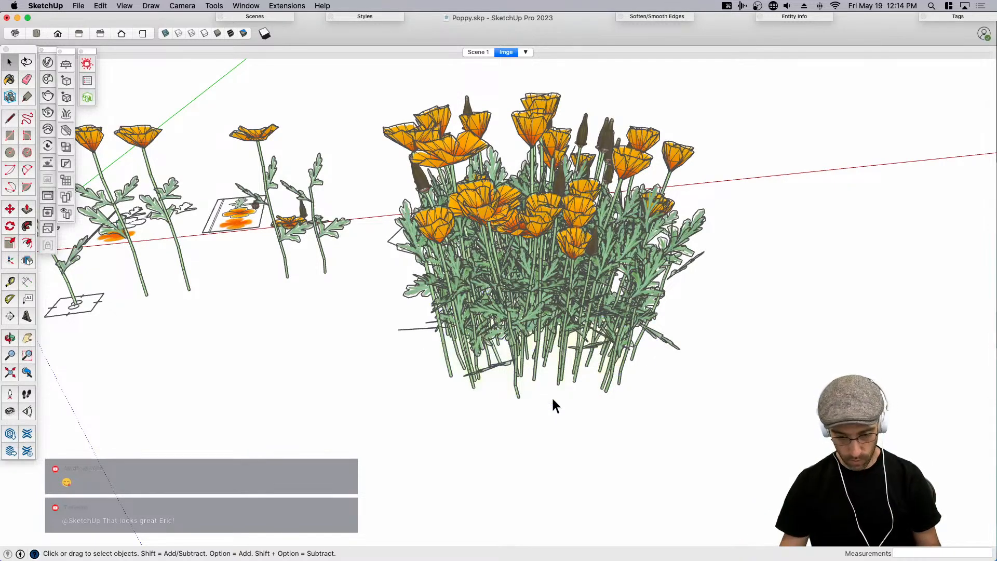
Save the model and start an interactive V-Ray render of the poppies.
shift+middle_drag(555, 406, 547, 420)
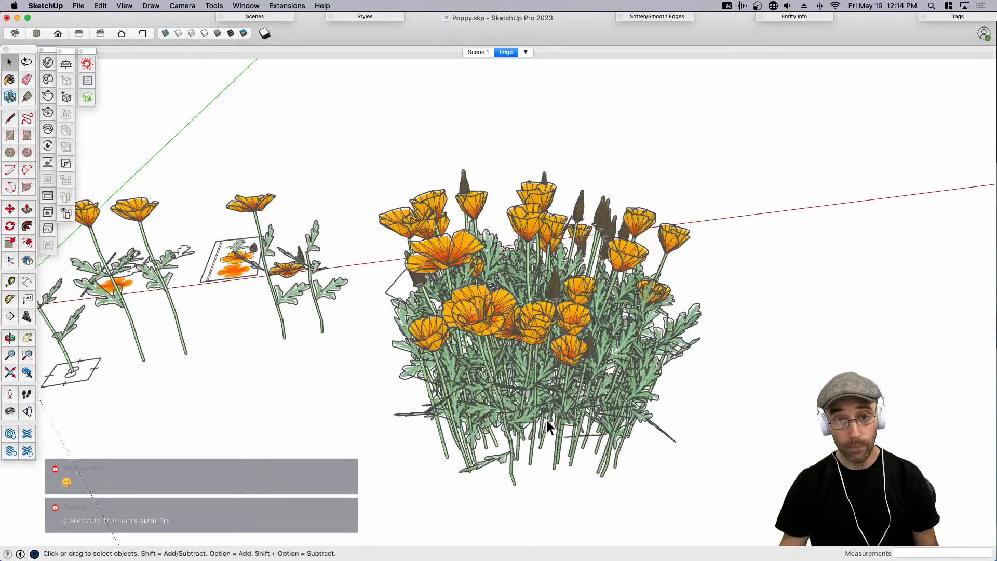
middle_drag(603, 365, 627, 340)
key(super+s)
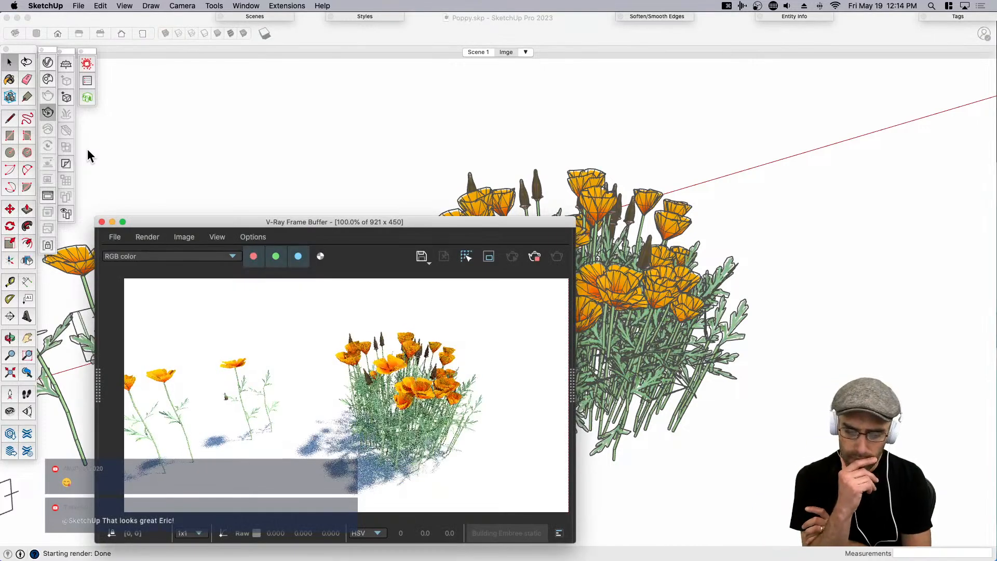
drag(500, 230, 453, 241)
Add an Exposure layer in the frame buffer and lower its Highlight Burn to about 0.54.
click(526, 390)
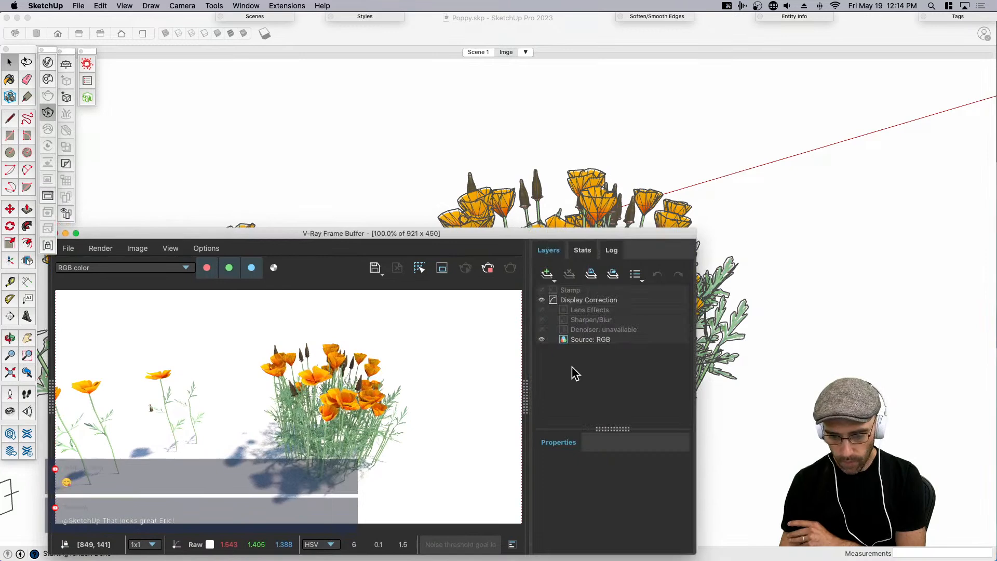
click(549, 274)
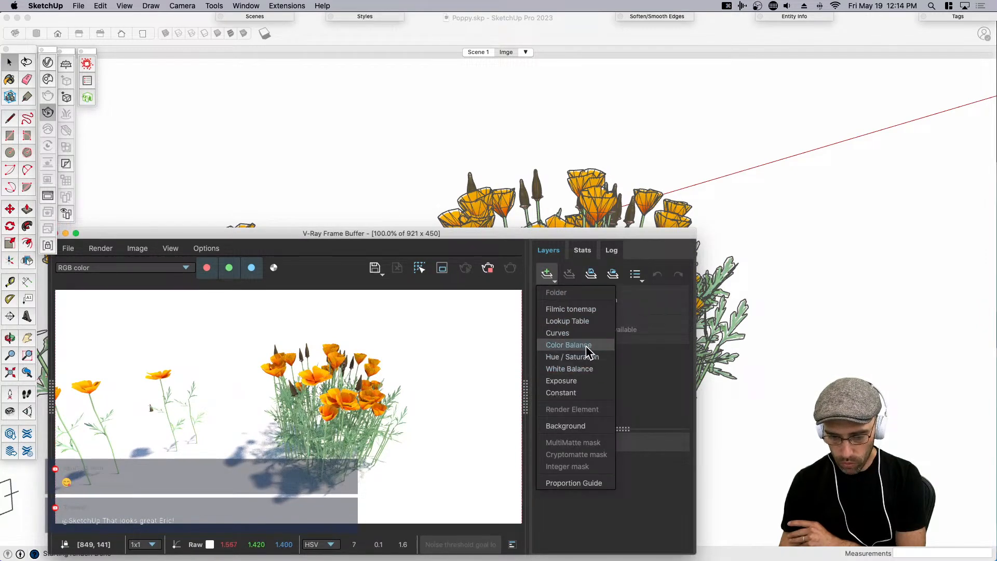
click(589, 382)
drag(652, 522, 602, 522)
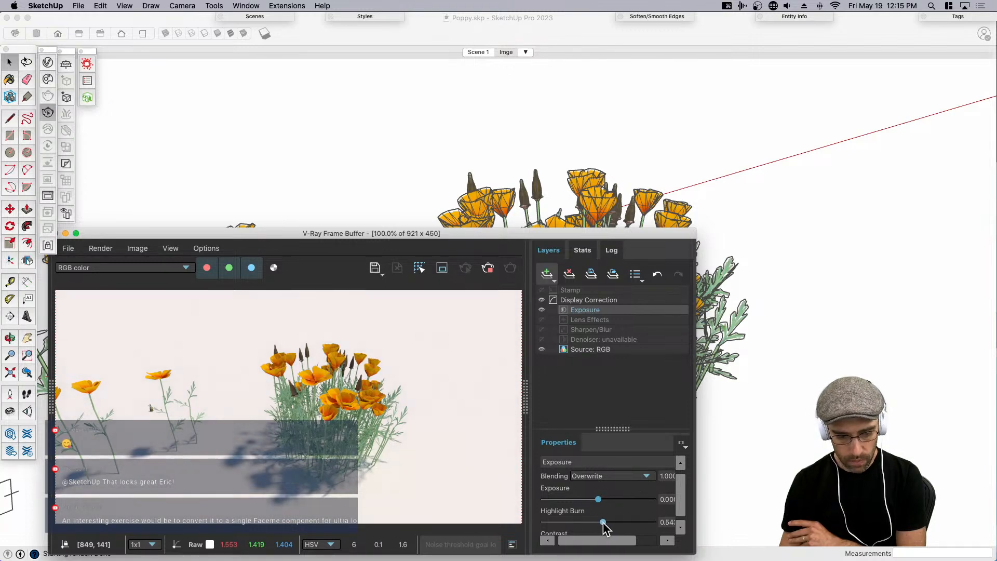
click(528, 403)
Move the frame buffer clear of the model and reframe the live render on the poppy clump from a higher, closer angle.
drag(500, 249, 452, 255)
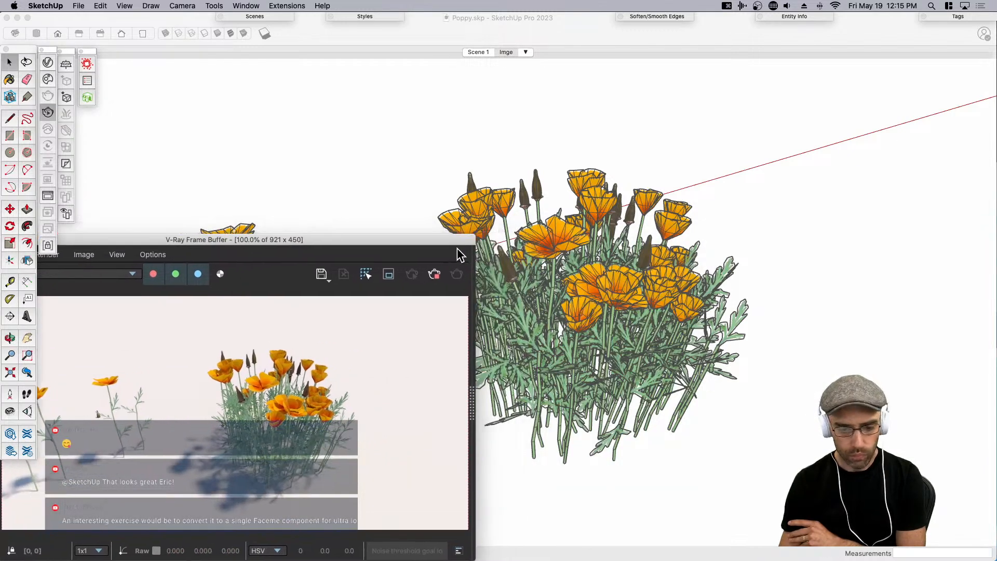
scroll(644, 285, up, 6)
scroll(638, 292, down, 10)
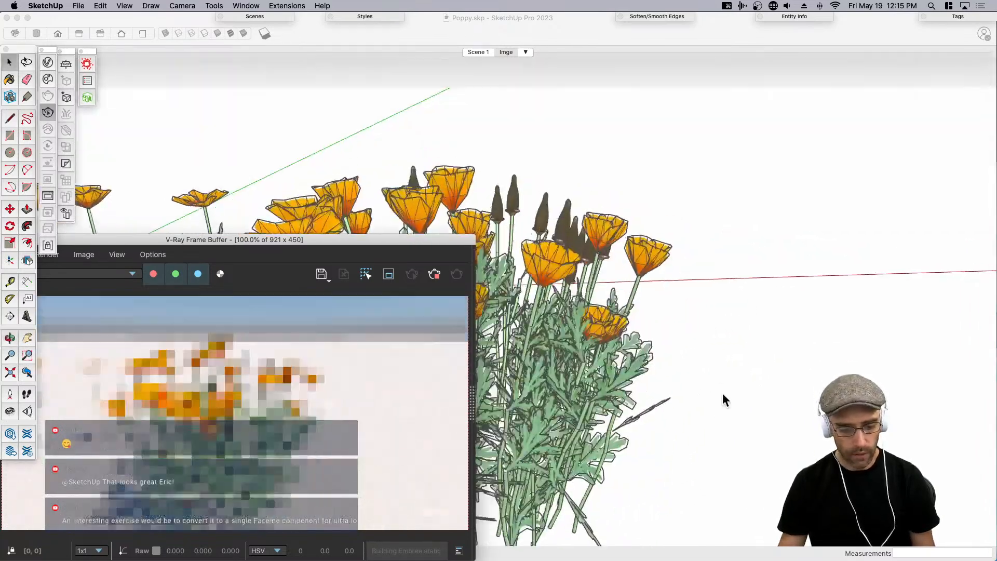
scroll(718, 416, down, 2)
click(586, 410)
key(l)
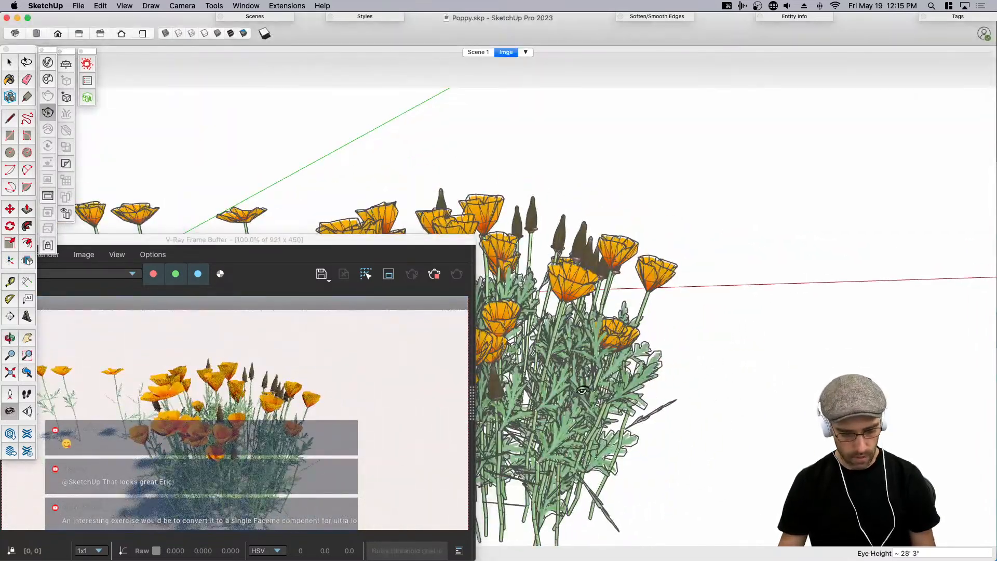
drag(590, 379, 525, 437)
middle_drag(628, 364, 566, 408)
middle_drag(791, 318, 587, 426)
scroll(587, 429, up, 6)
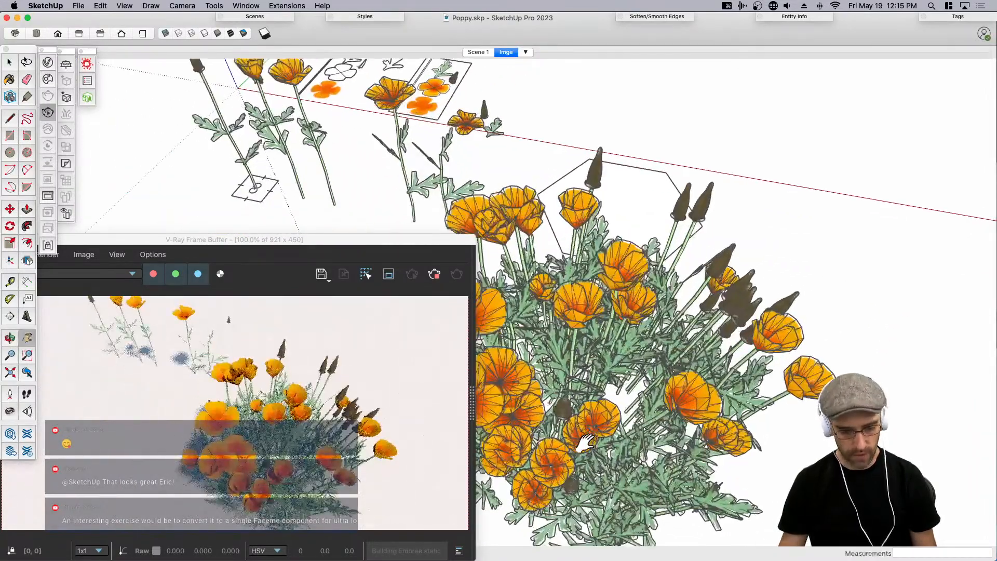
scroll(586, 439, up, 5)
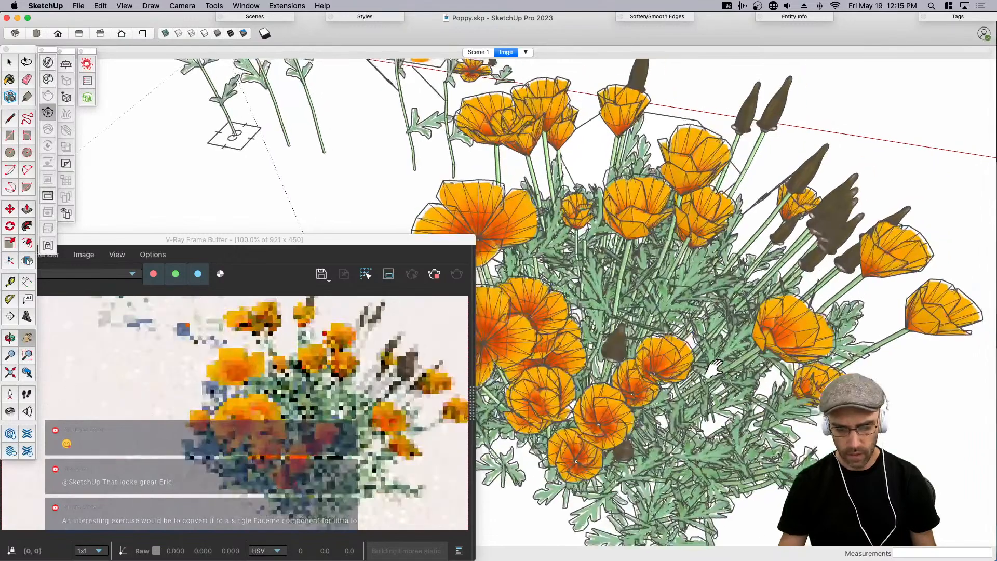
mouse_move(715, 369)
middle_down()
mouse_move(719, 348)
mouse_move(699, 319)
middle_up()
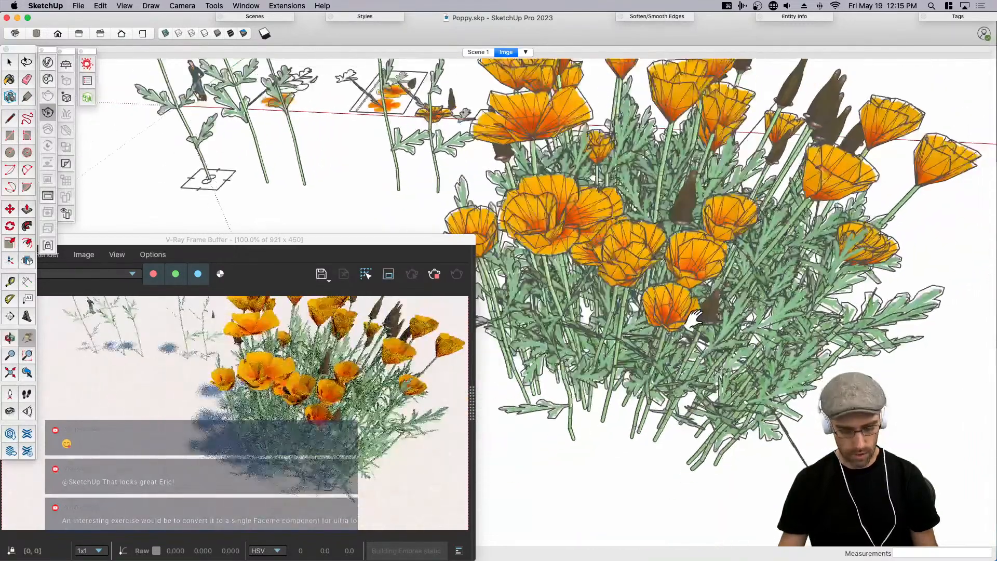
Fine-tune the raised view of the poppy clump and stop the interactive V-Ray render.
key(l)
mouse_move(694, 318)
mouse_down()
mouse_move(674, 252)
mouse_move(653, 252)
mouse_move(659, 302)
mouse_up()
mouse_move(659, 308)
middle_down()
mouse_move(675, 321)
mouse_move(657, 344)
middle_up()
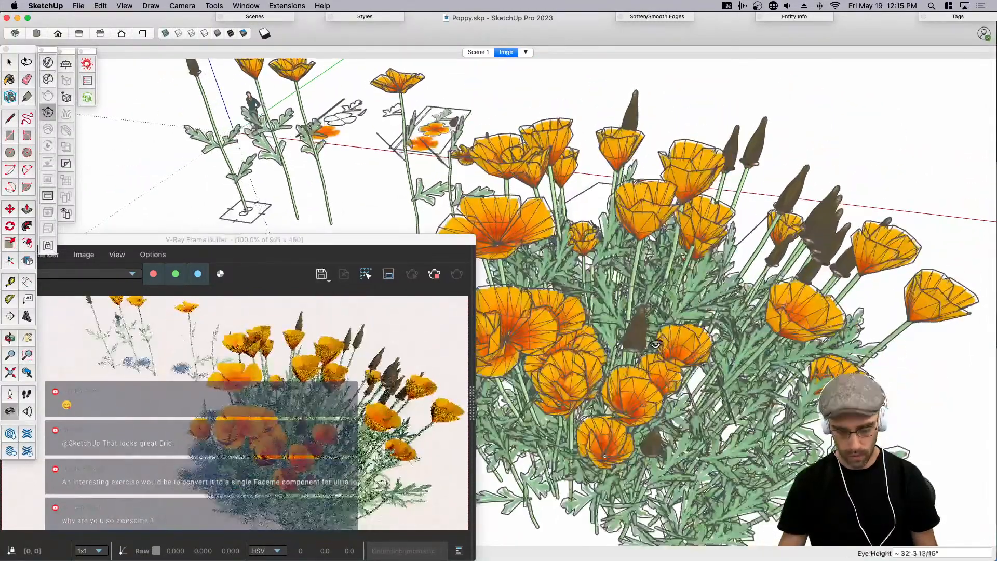
key(h)
drag(696, 351, 685, 325)
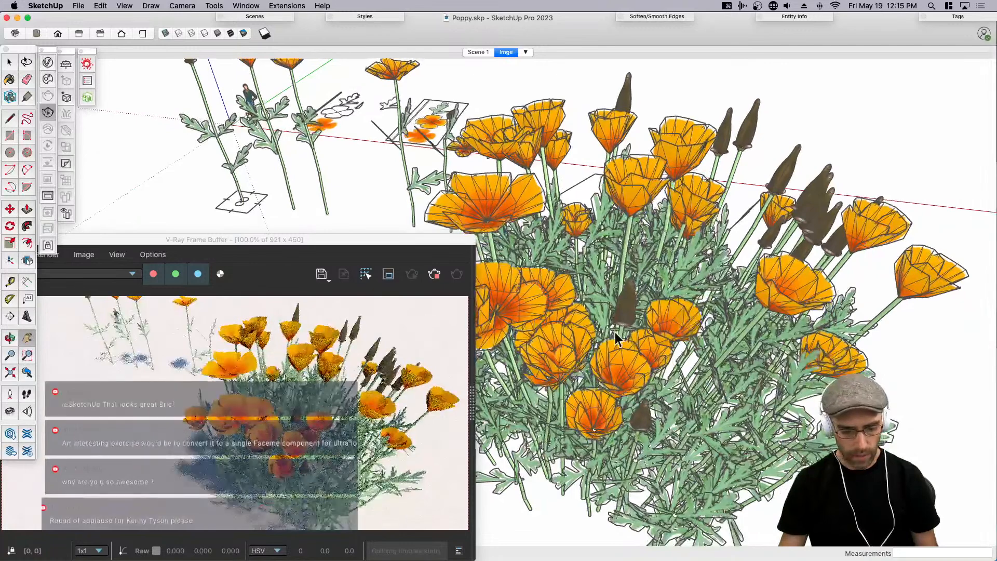
key(space)
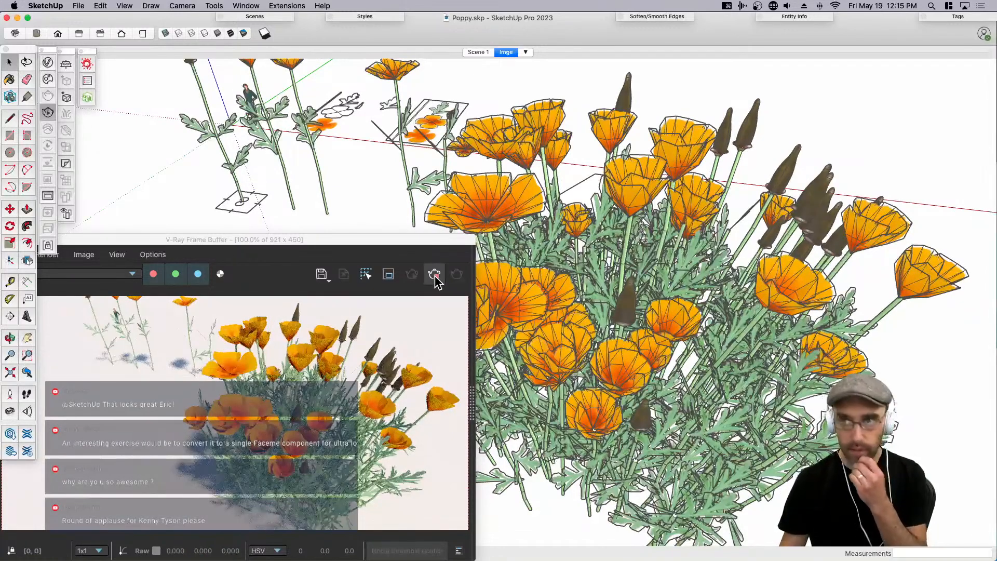
click(434, 274)
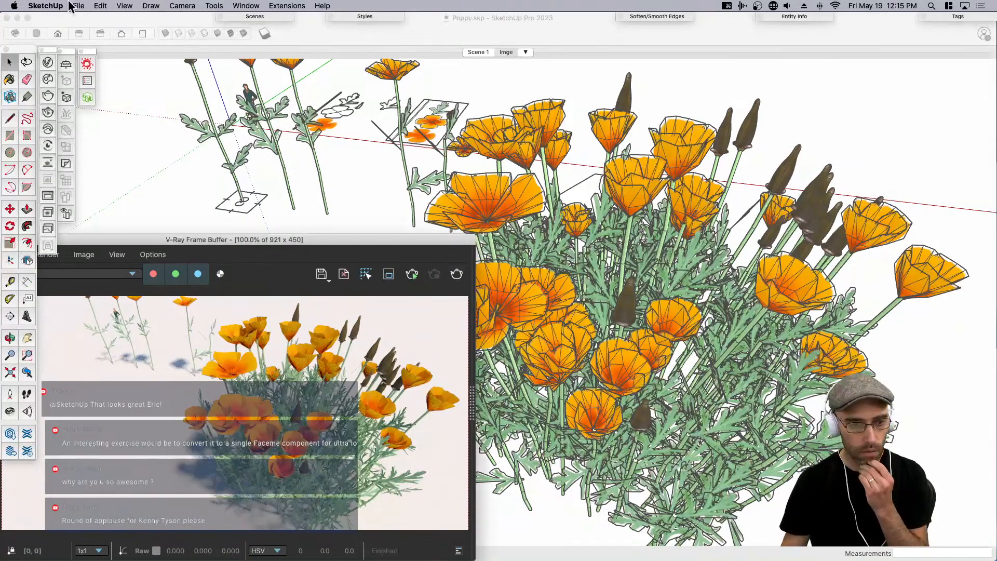
Switch to Finder, open the poppy photo IMG_8817.jpg, compare it side by side with the V-Ray render, and close the photo.
key(super+Tab)
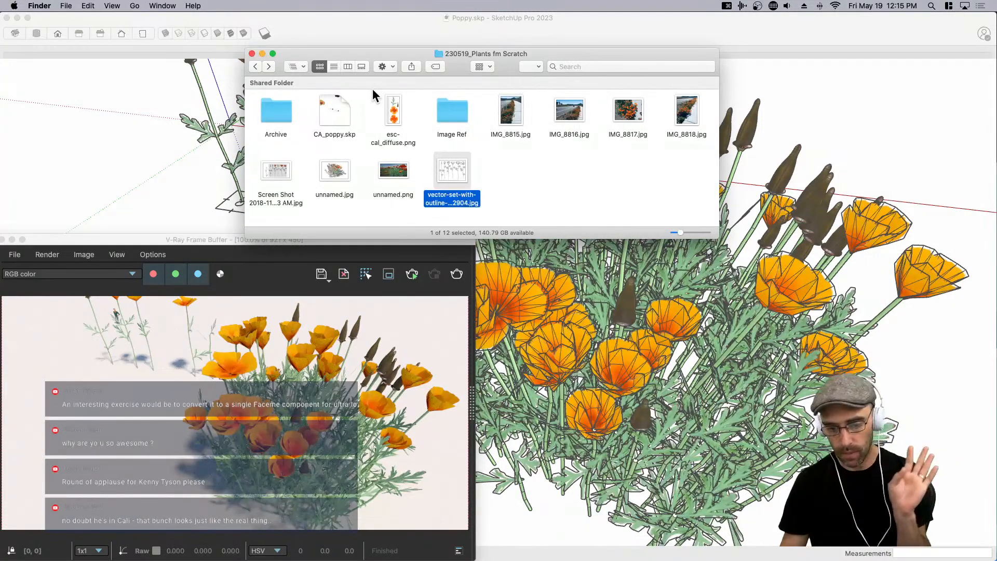
click(590, 142)
double_click(622, 114)
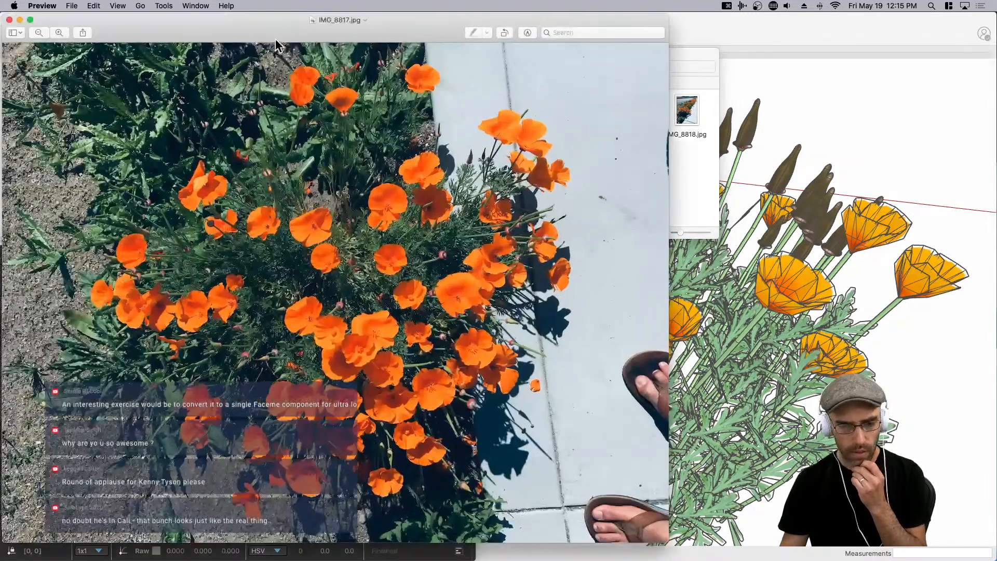
drag(276, 40, 559, 58)
drag(330, 36, 490, 147)
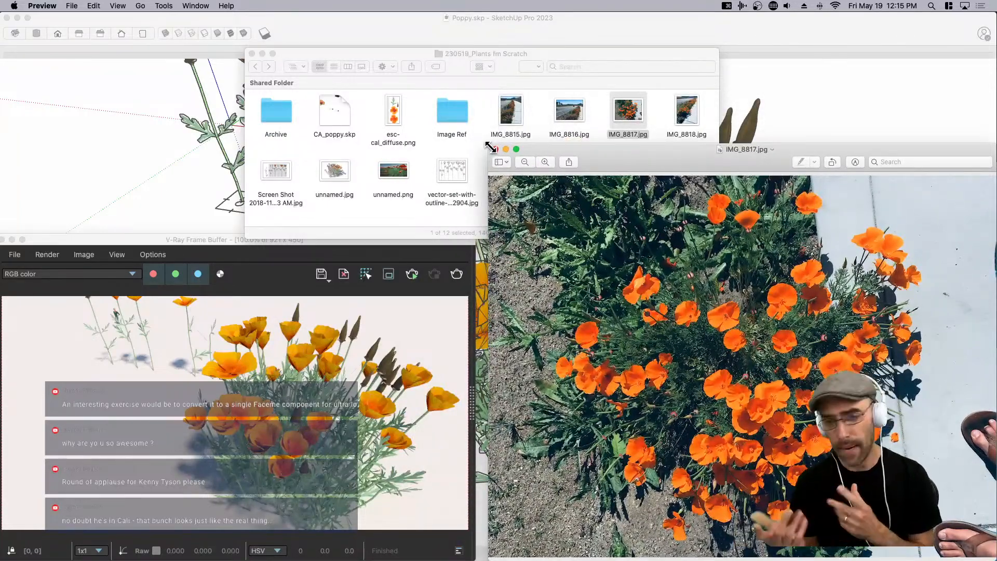
drag(637, 148, 627, 126)
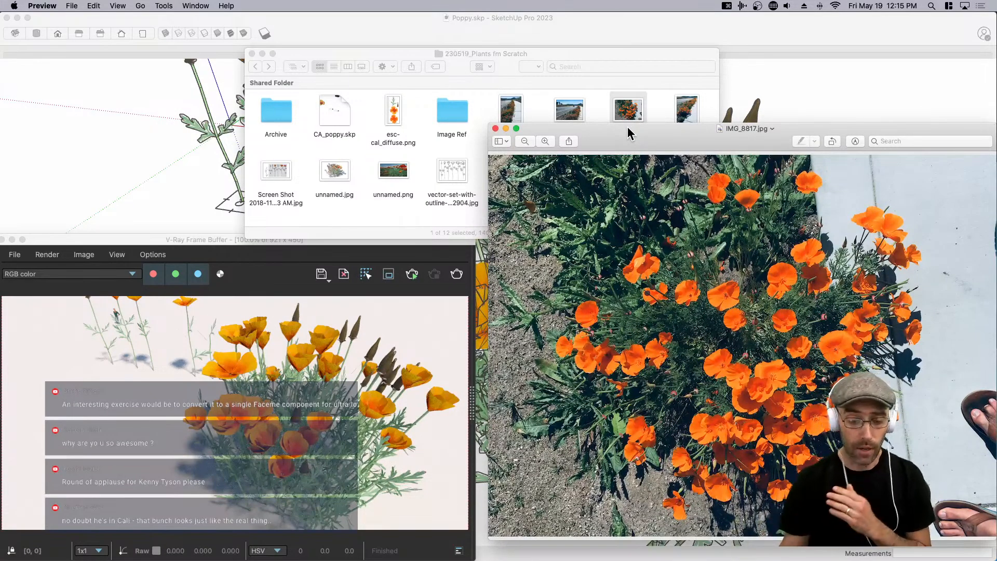
mouse_move(231, 240)
mouse_down()
mouse_move(262, 156)
mouse_move(270, 47)
mouse_move(274, 58)
mouse_up()
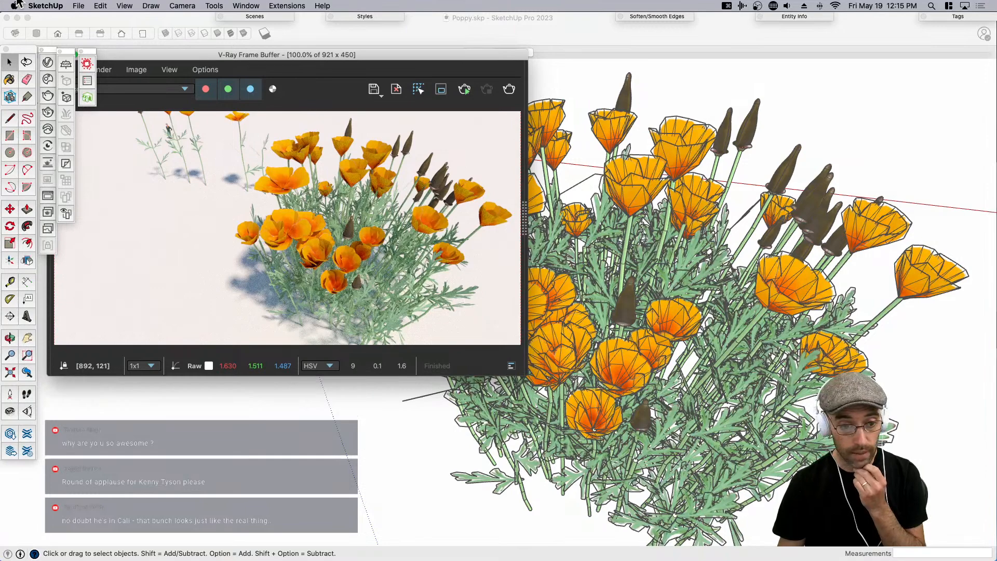
key(super+Tab)
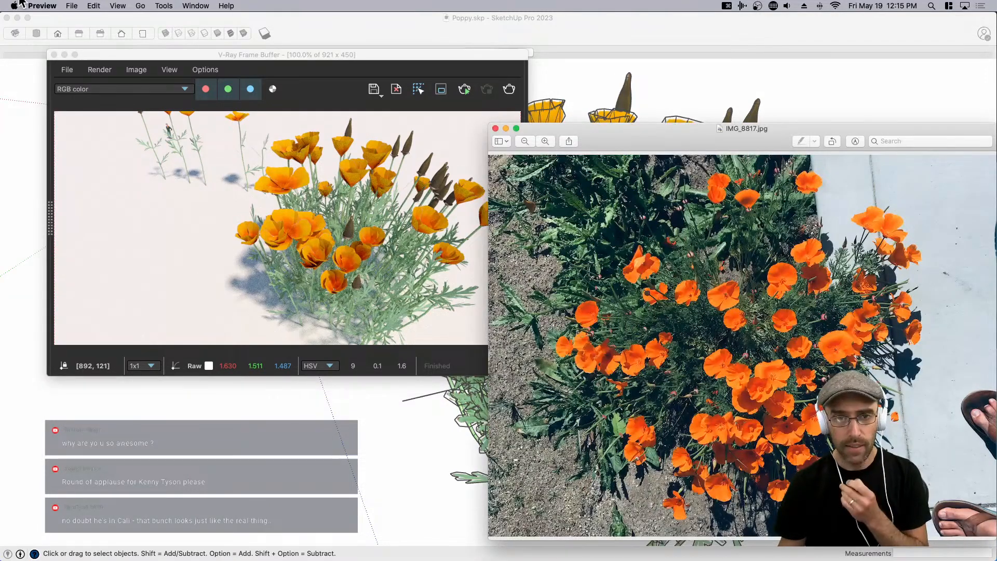
click(496, 127)
Open the roadside photo IMG_8816.jpg from Finder and arrange it next to the V-Ray render.
key(super+Tab)
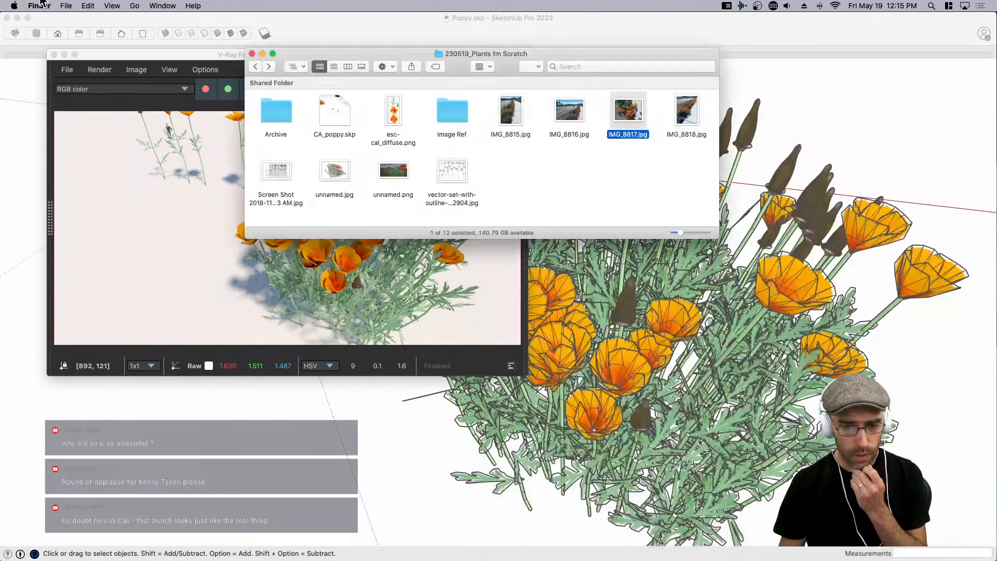
double_click(573, 111)
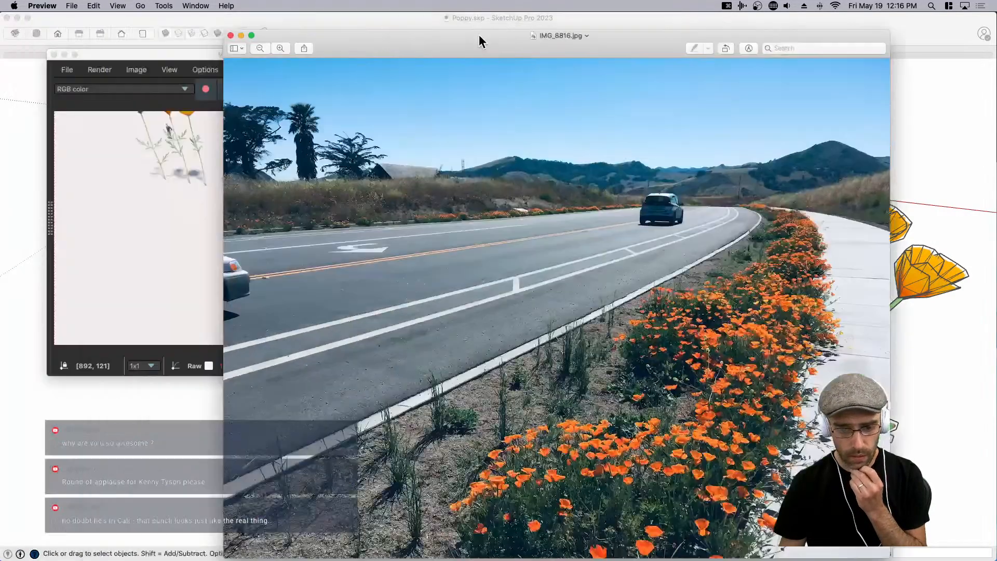
drag(479, 34, 600, 31)
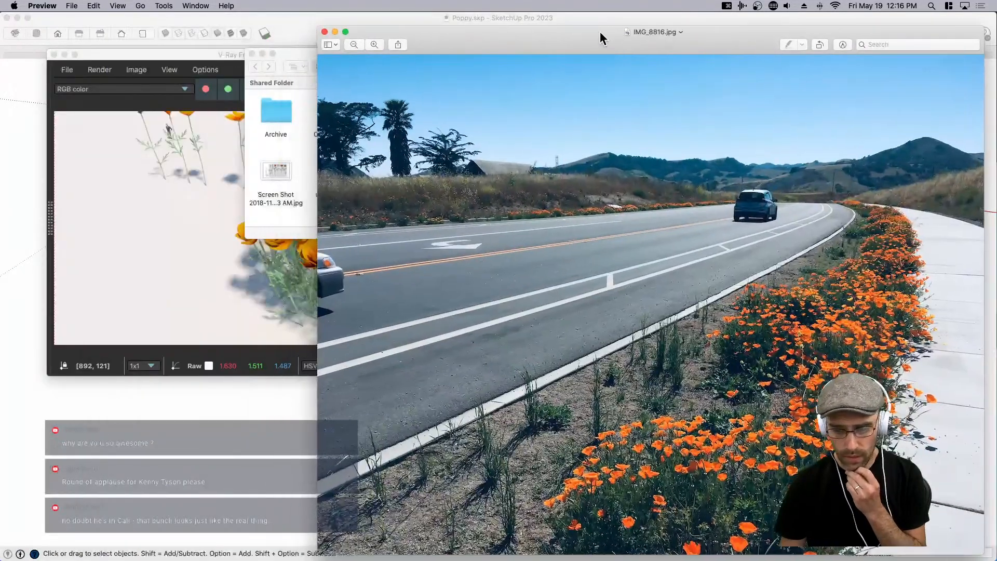
click(232, 252)
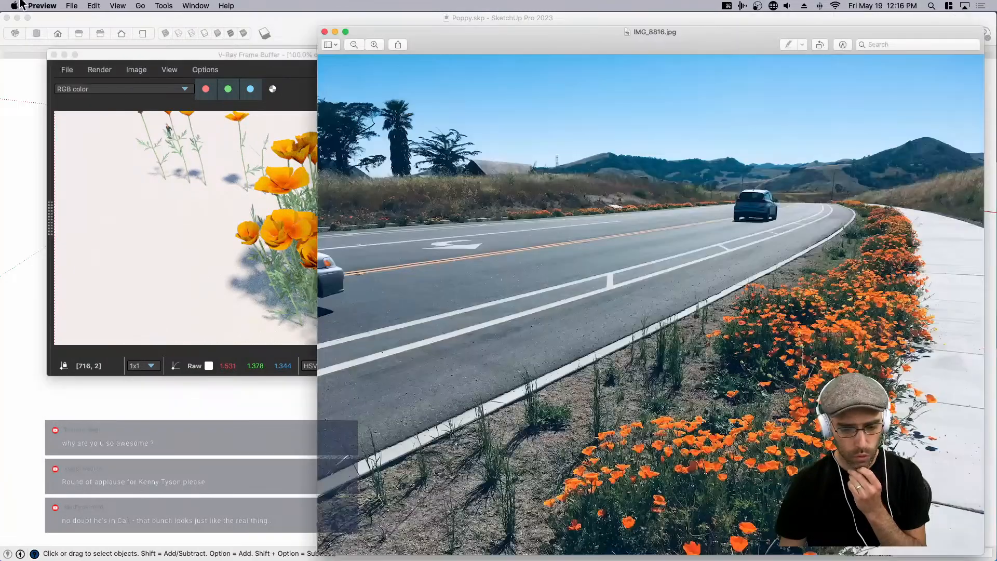
key(super+Tab)
drag(320, 26, 520, 66)
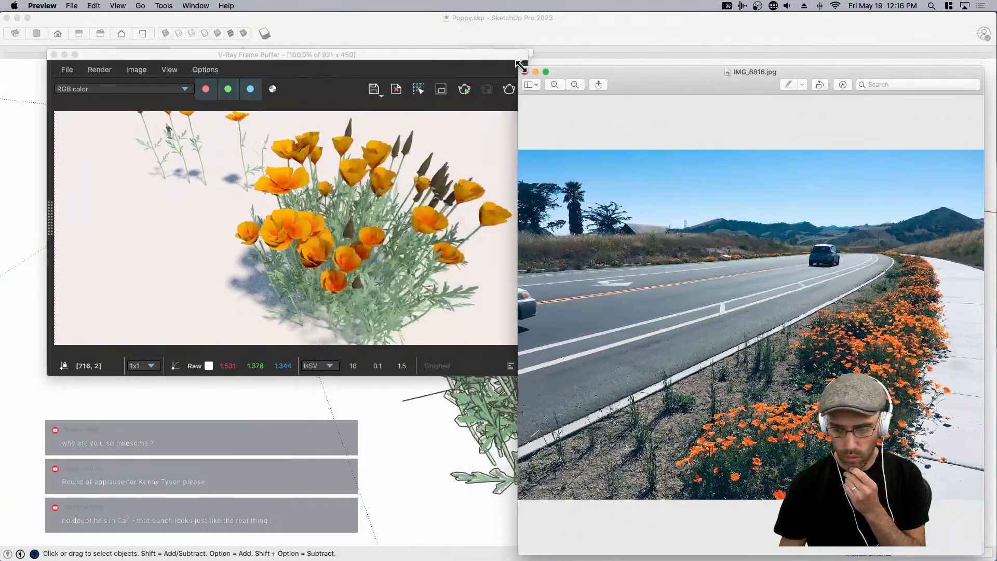
Examine the poppies along the sidewalk in IMG_8816.jpg up close against the render, and close the photo.
click(576, 83)
click(576, 83)
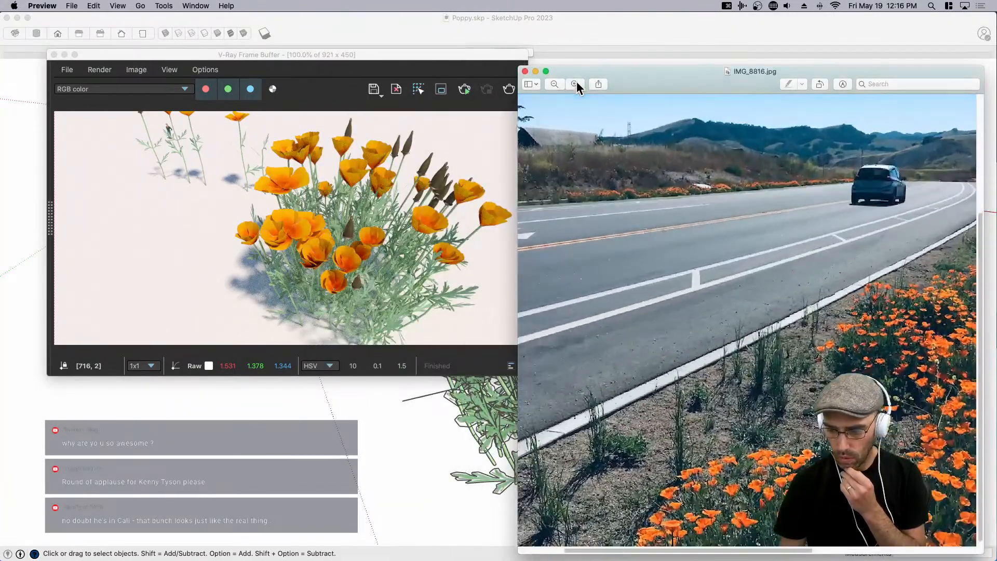
scroll(738, 550, right, 5)
scroll(738, 551, down, 3)
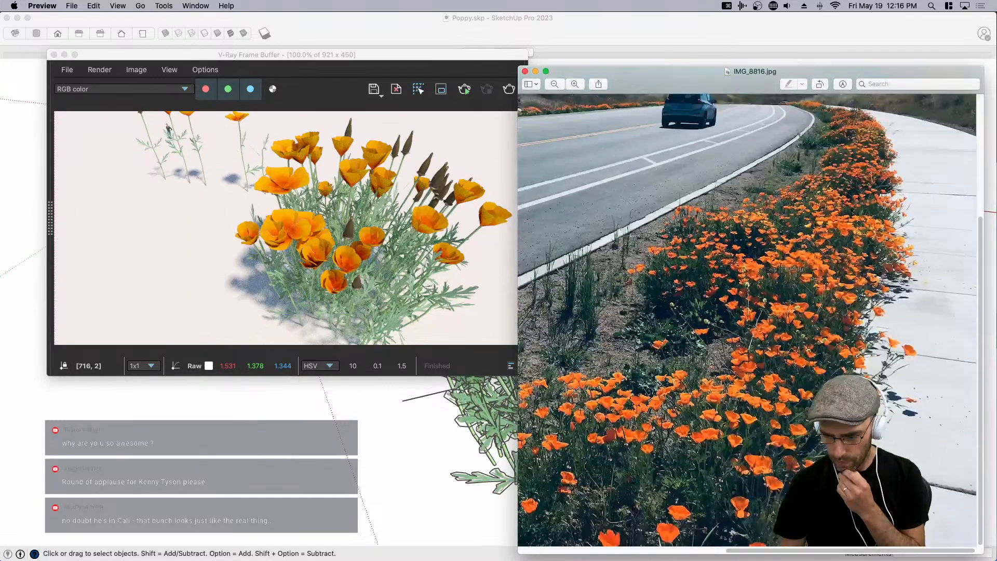
click(571, 87)
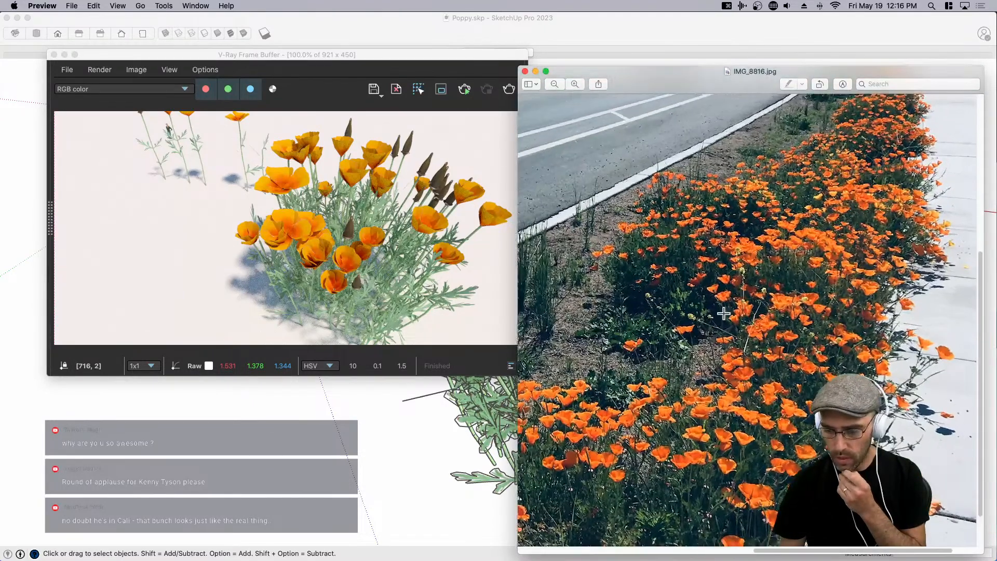
click(572, 86)
click(573, 87)
click(575, 85)
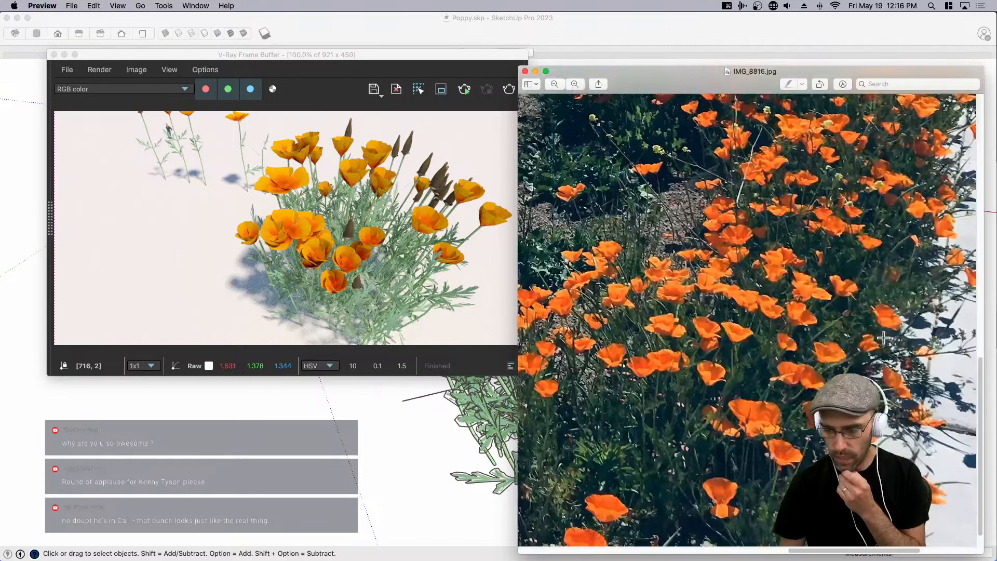
click(575, 84)
scroll(618, 244, right, 3)
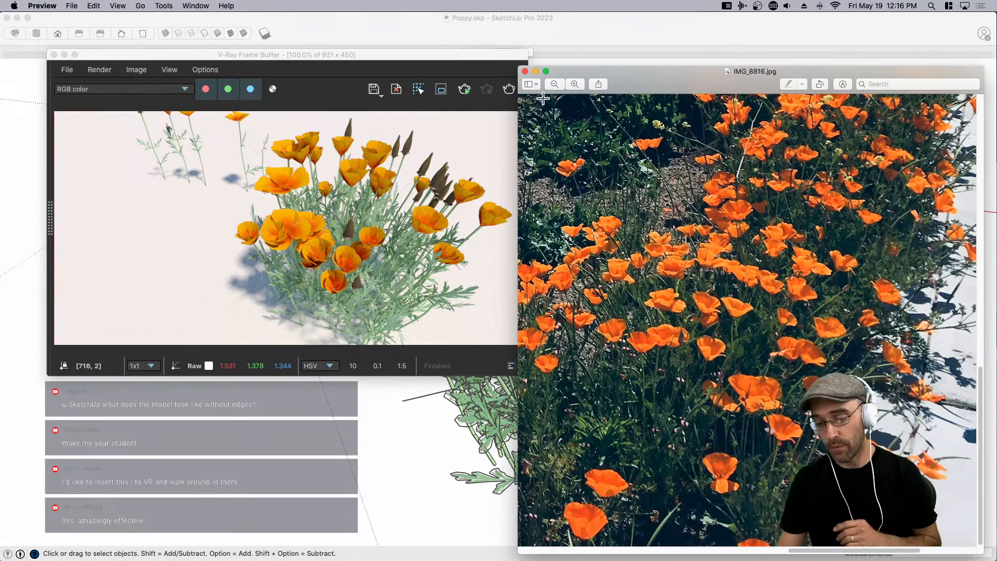
click(525, 71)
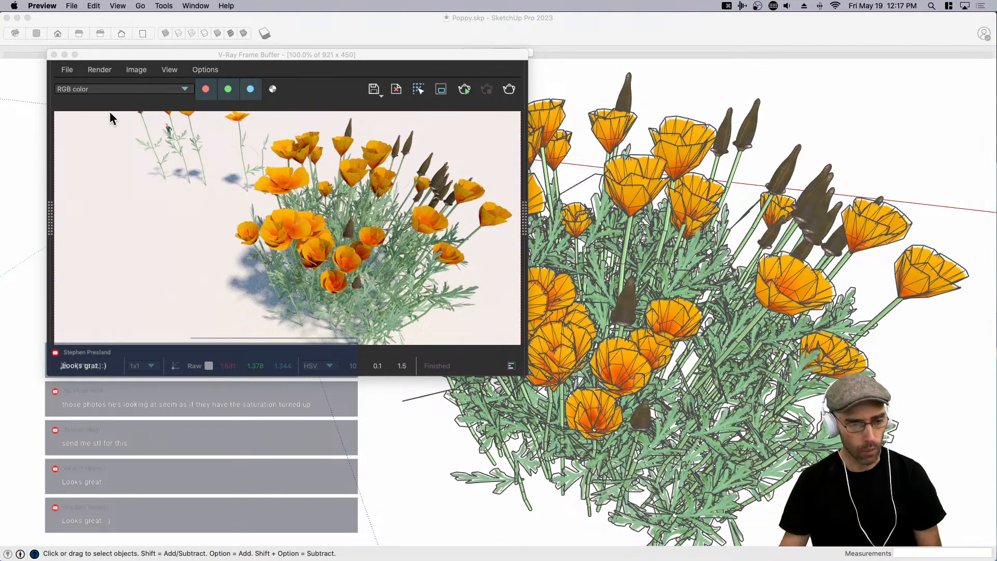
Close the V-Ray Frame Buffer window.
click(59, 60)
drag(59, 61, 125, 61)
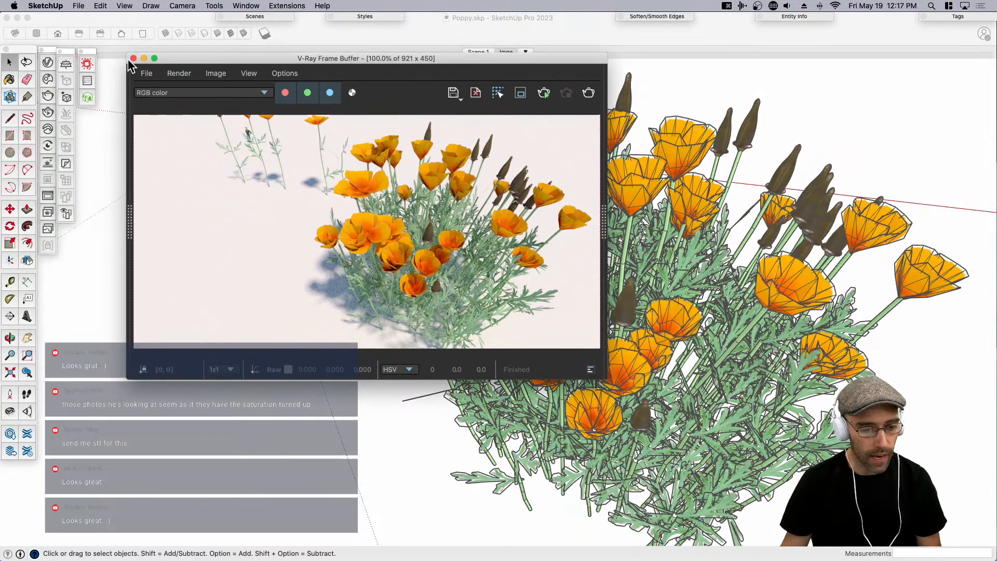
click(134, 58)
Switch to Finder and view IMG_8798.JPG, rhaphiolepis.png and Flower-2 copy.png from the Image Ref folder as plant references.
key(super+Tab)
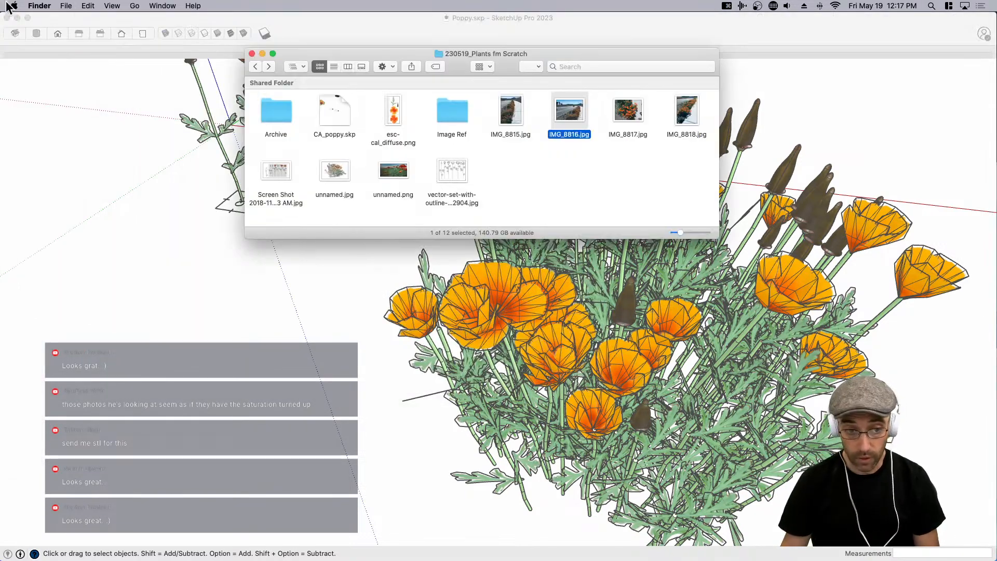
double_click(453, 113)
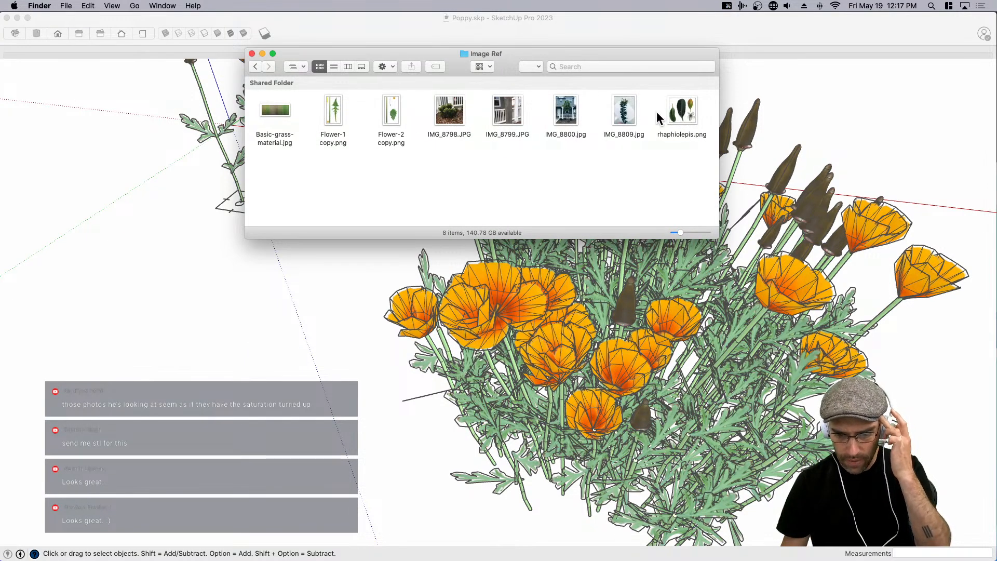
double_click(445, 114)
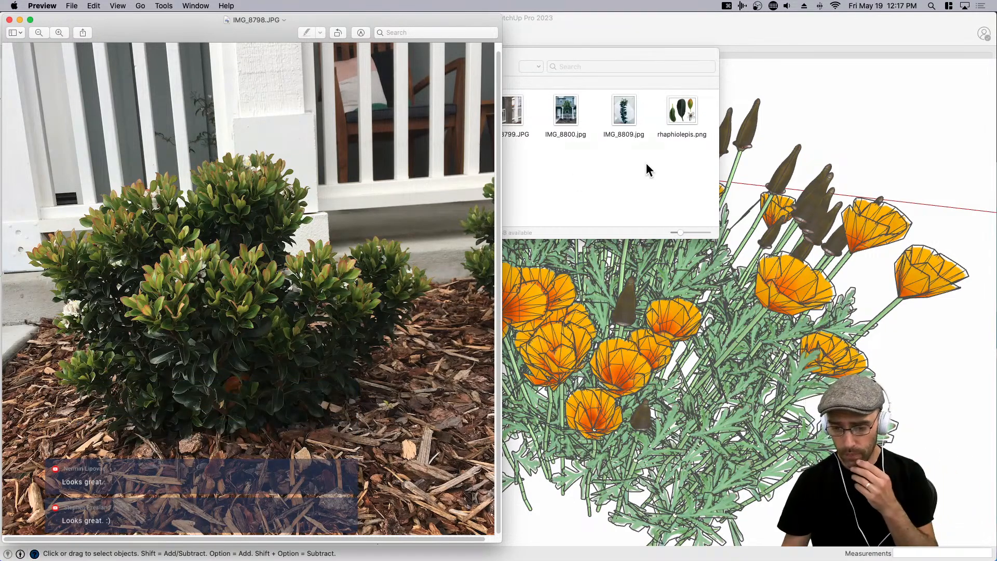
click(691, 120)
double_click(691, 120)
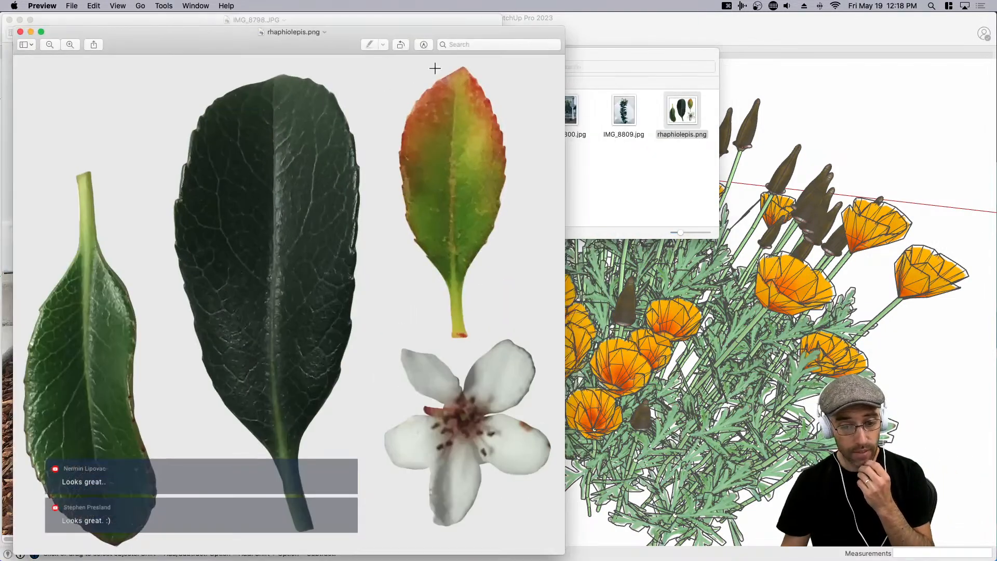
drag(340, 48, 711, 30)
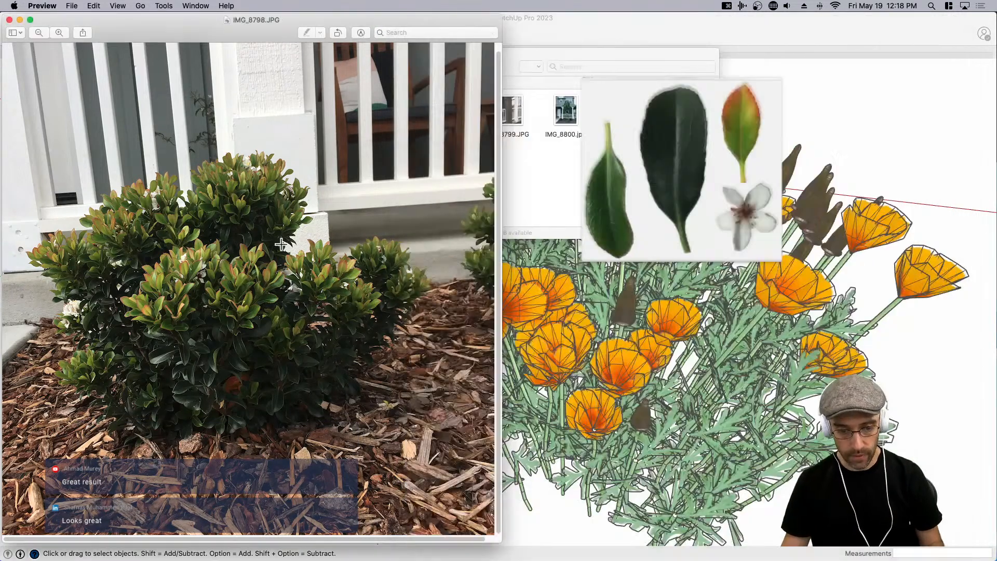
key(super+h)
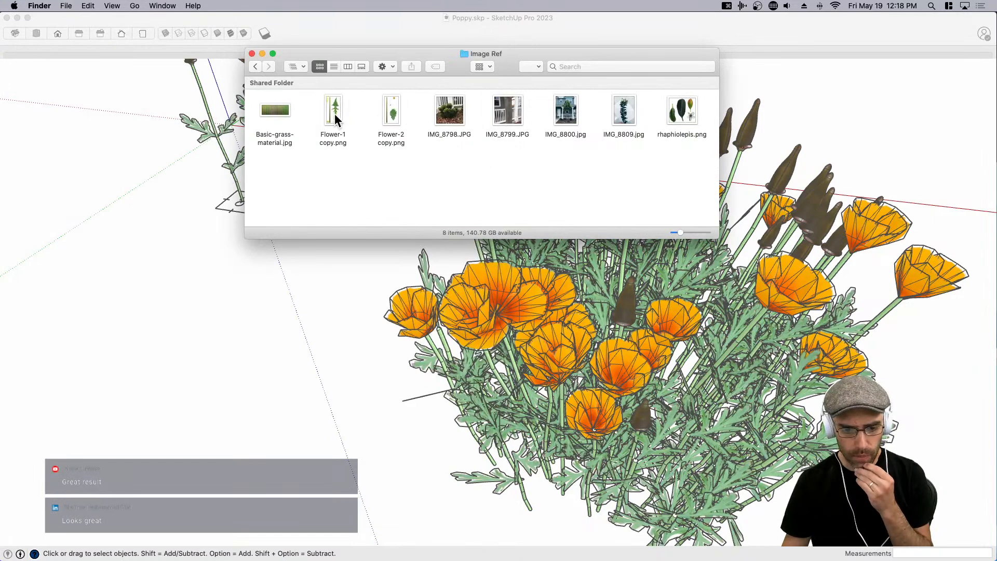
double_click(390, 112)
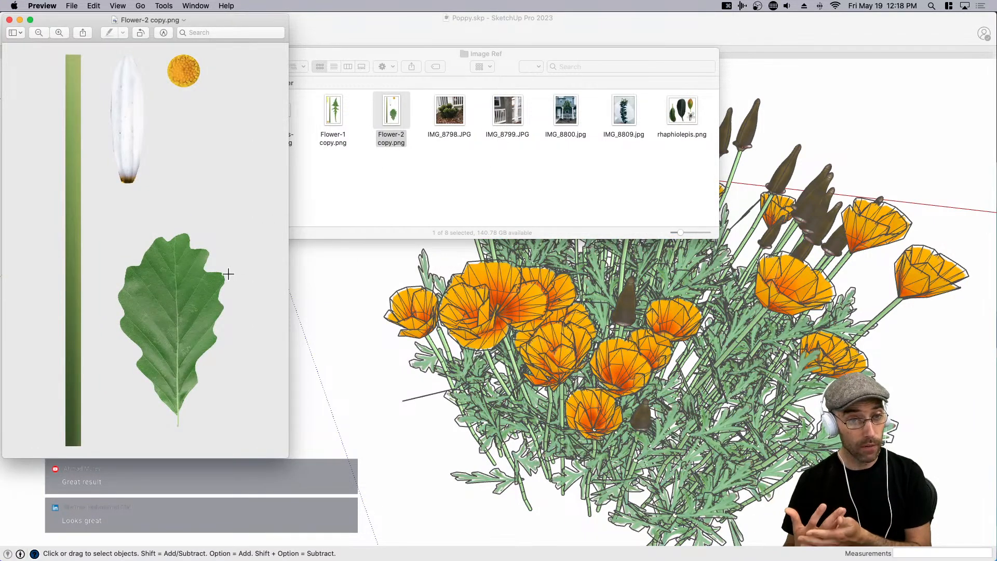
Open Flower-1 copy.png from the Image Ref folder, view it beside Flower-2 copy.png, and close both images.
click(352, 158)
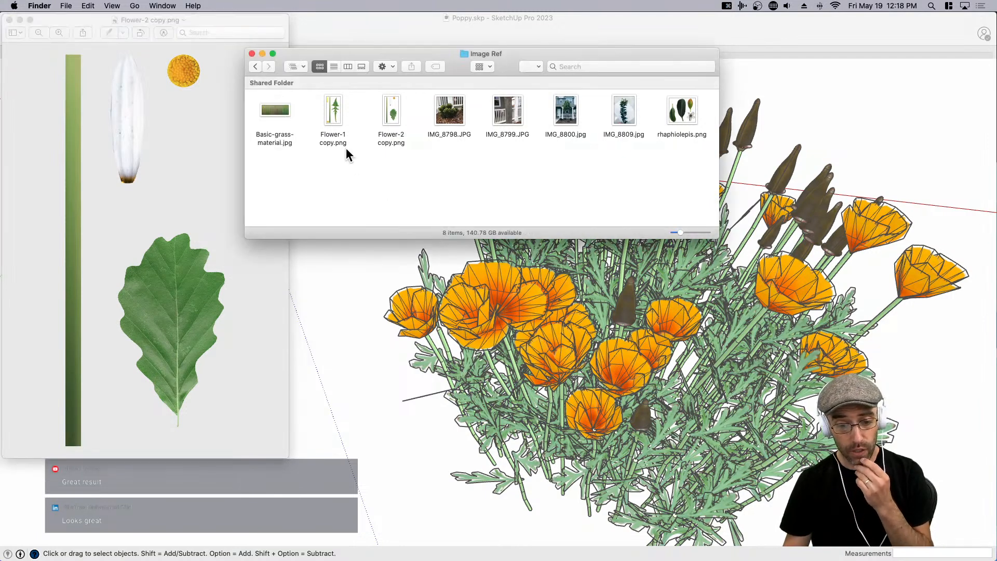
drag(338, 54, 395, 59)
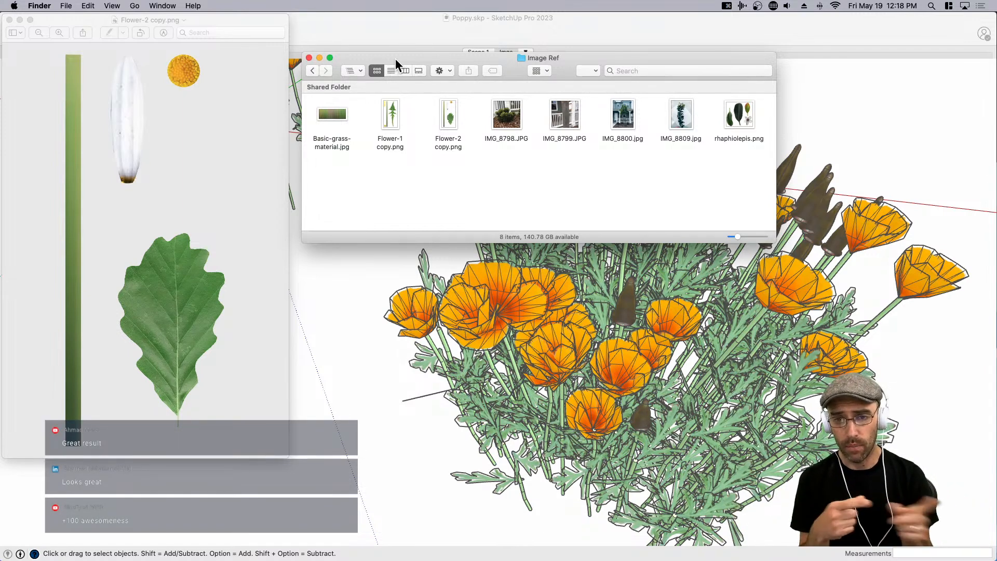
double_click(391, 116)
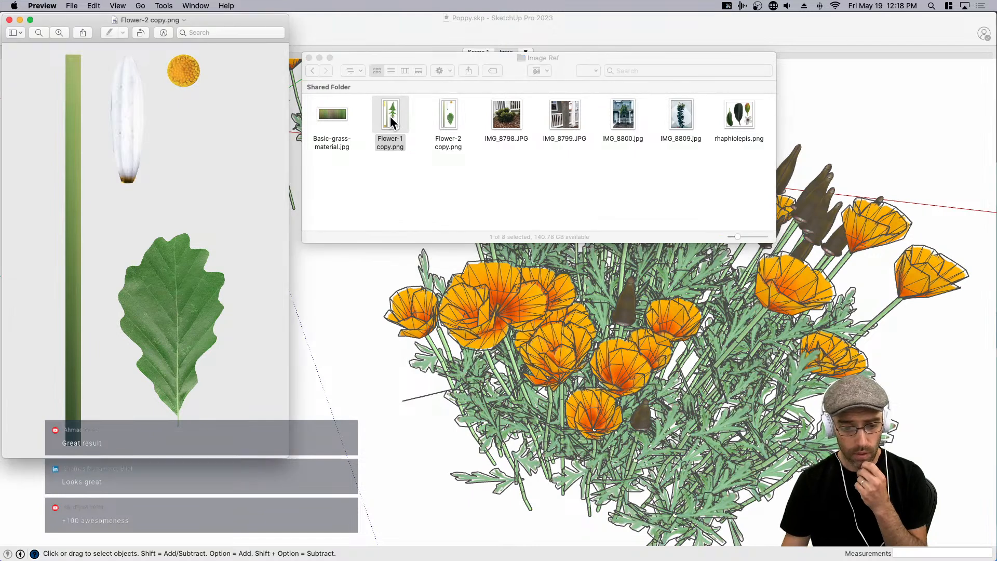
drag(175, 24, 462, 21)
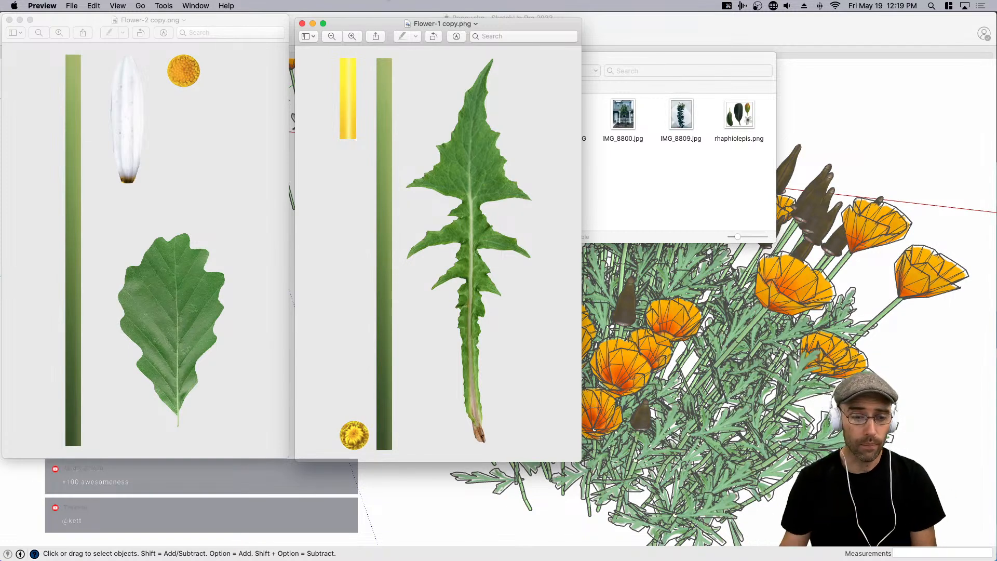
click(302, 23)
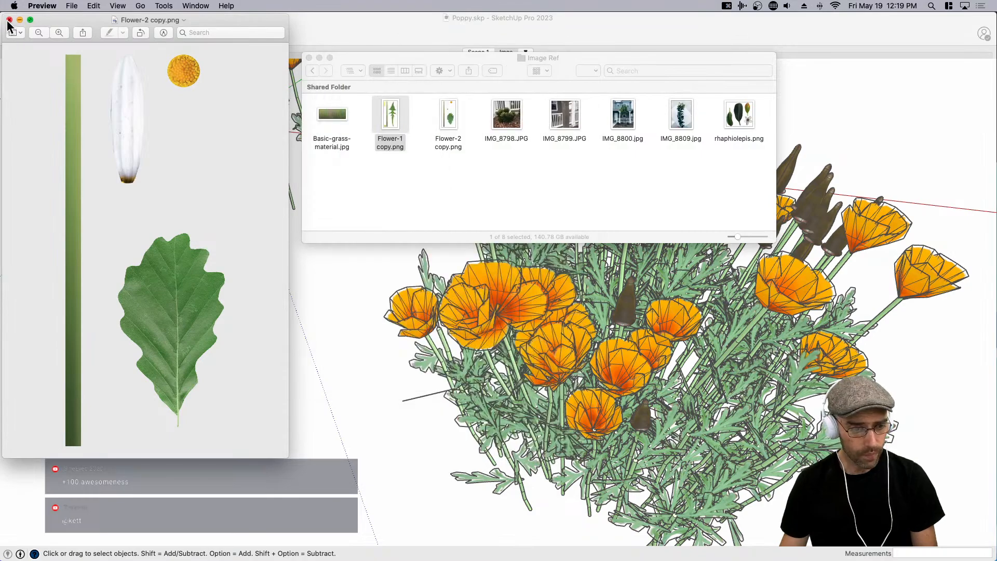
click(9, 20)
Return to the Poppy.skp model in SketchUp and examine the poppy clump and the single poppies from several angles.
click(351, 274)
scroll(473, 291, down, 5)
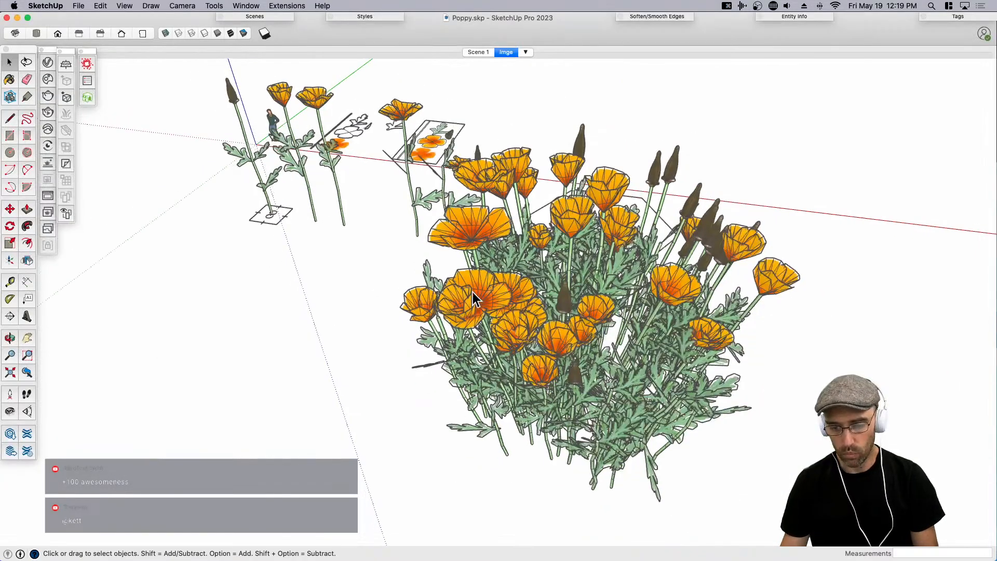
click(473, 291)
middle_drag(473, 292, 665, 328)
shift+middle_drag(591, 330, 556, 341)
click(578, 407)
scroll(564, 393, up, 3)
scroll(568, 344, up, 3)
scroll(569, 345, up, 2)
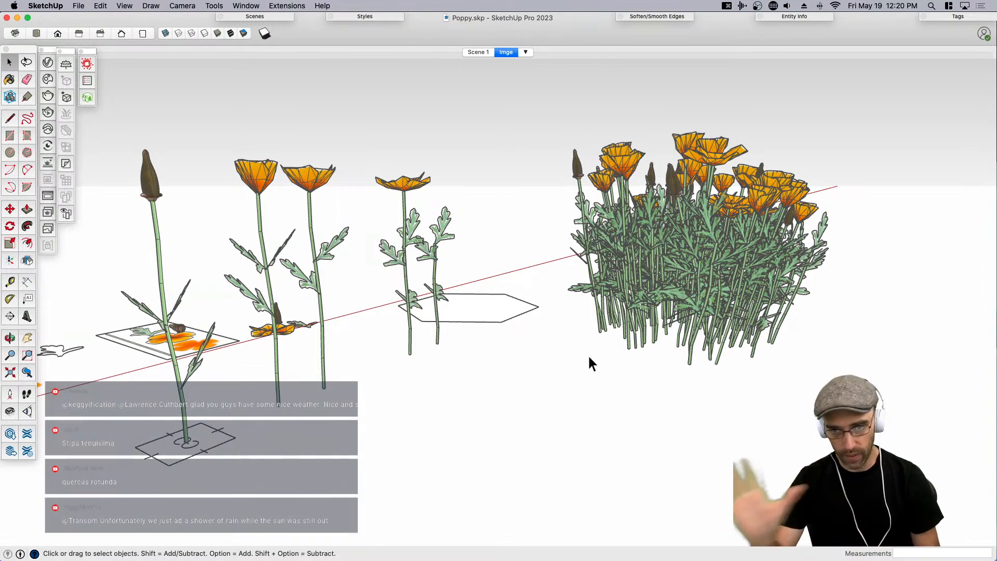
mouse_move(756, 325)
middle_down()
mouse_move(678, 365)
mouse_move(657, 398)
mouse_move(671, 396)
mouse_move(667, 375)
middle_up()
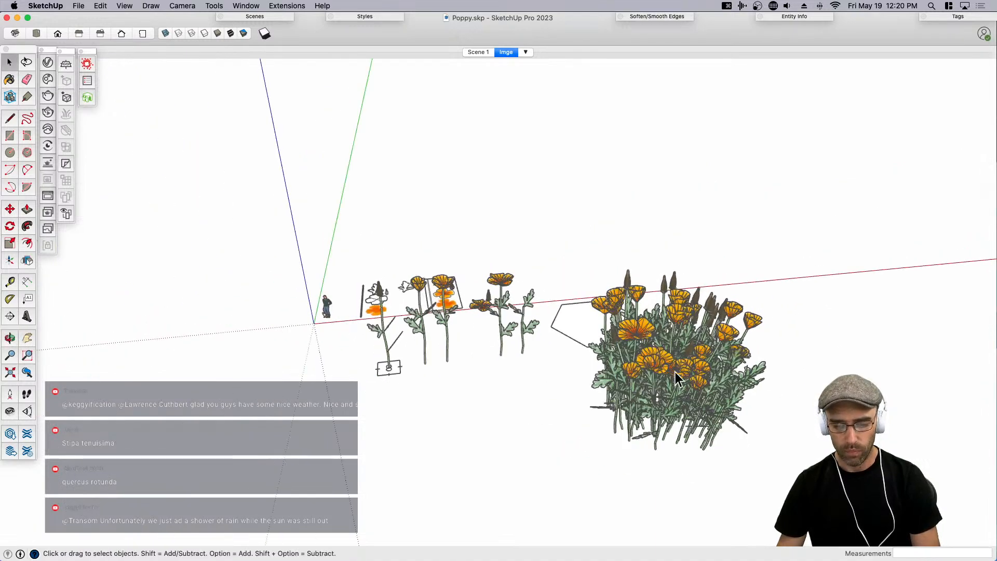
Select the poppy clump and turn on shadows in the model.
click(667, 376)
click(265, 33)
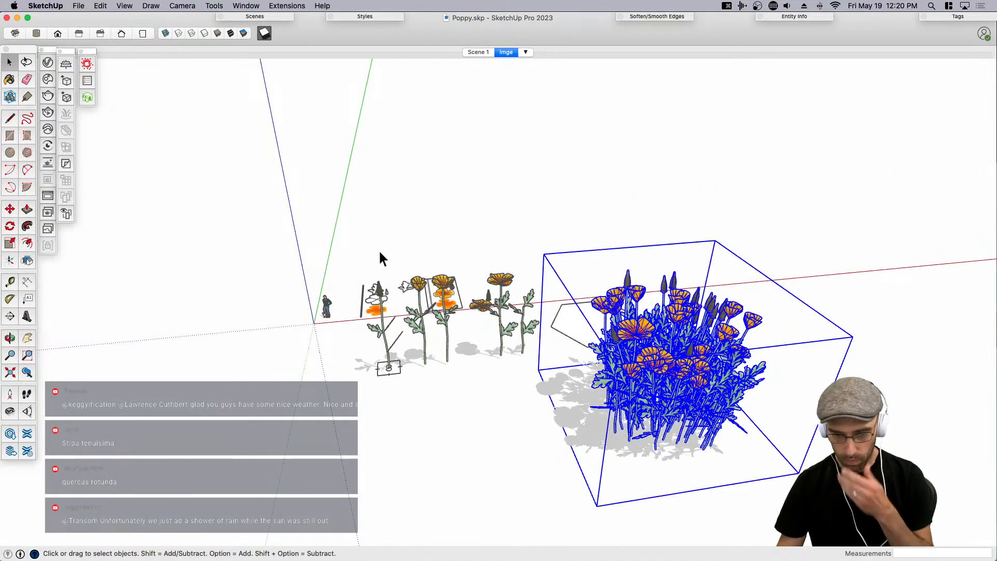
middle_drag(394, 258, 307, 64)
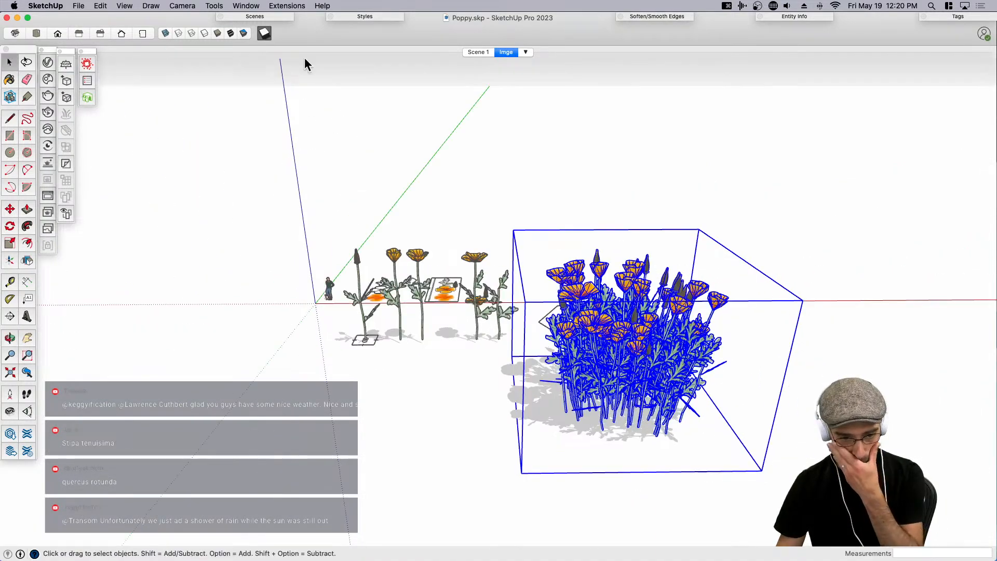
click(666, 20)
click(651, 17)
scroll(689, 372, up, 4)
middle_drag(680, 371, 583, 284)
key(m)
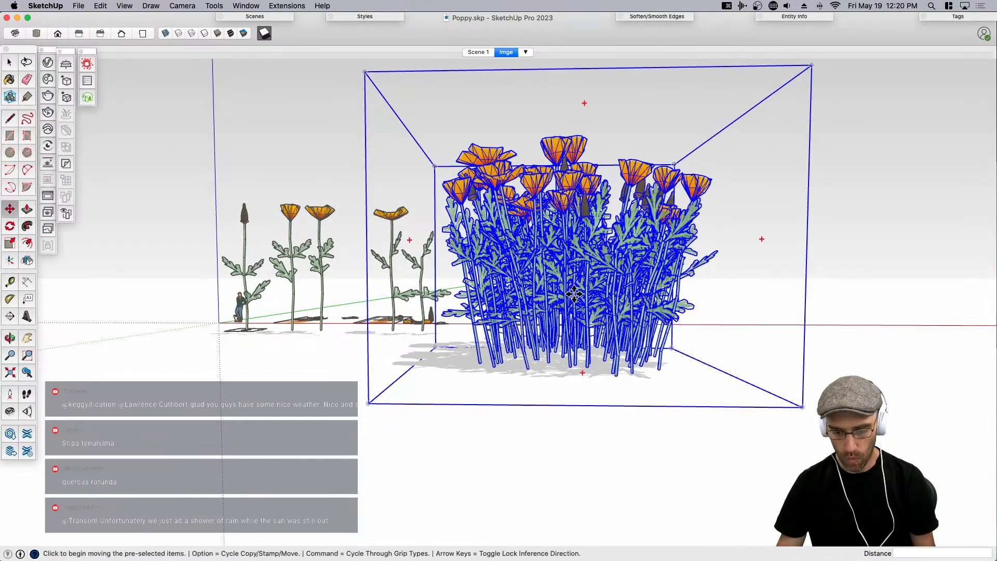
click(575, 288)
key(space)
Scale the poppy clump down vertically along the blue axis to about 0.8, and deselect it.
scroll(574, 302, down, 3)
middle_drag(576, 255, 577, 280)
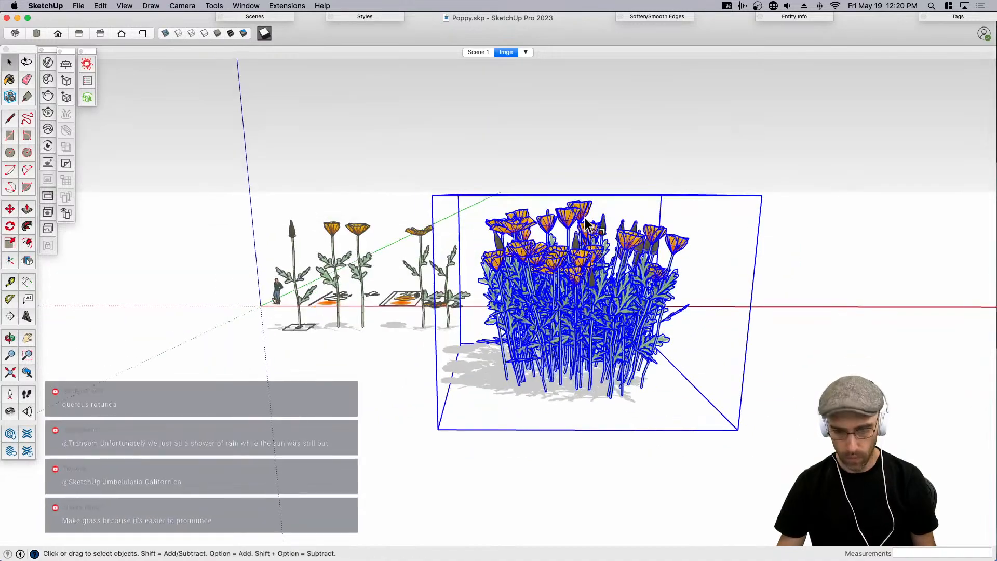
key(s)
click(575, 195)
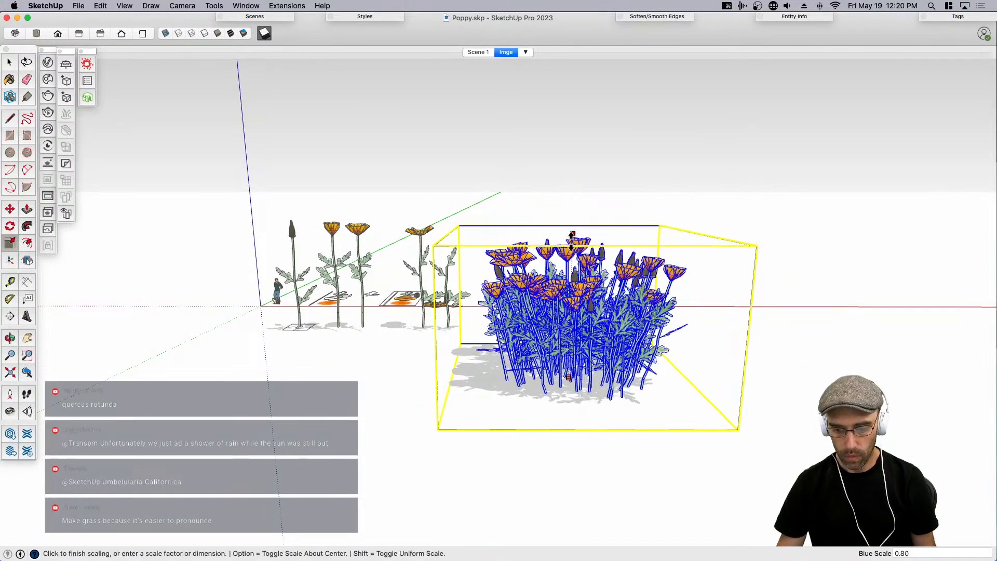
click(572, 249)
key(space)
click(543, 220)
middle_drag(513, 287, 639, 327)
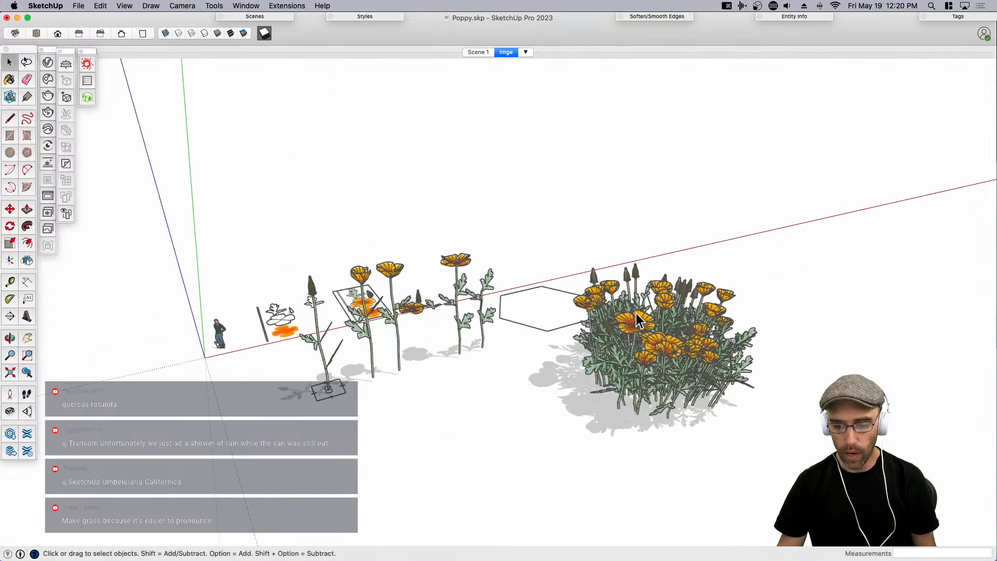
scroll(639, 328, down, 1)
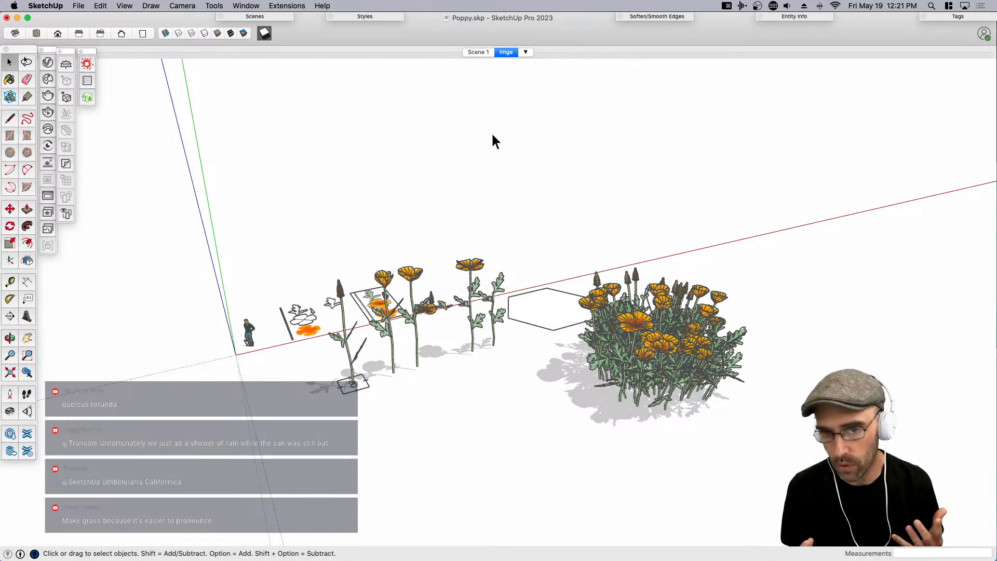
Turn off shadows in the poppy model and start a new untitled model.
click(265, 33)
middle_drag(444, 189, 656, 241)
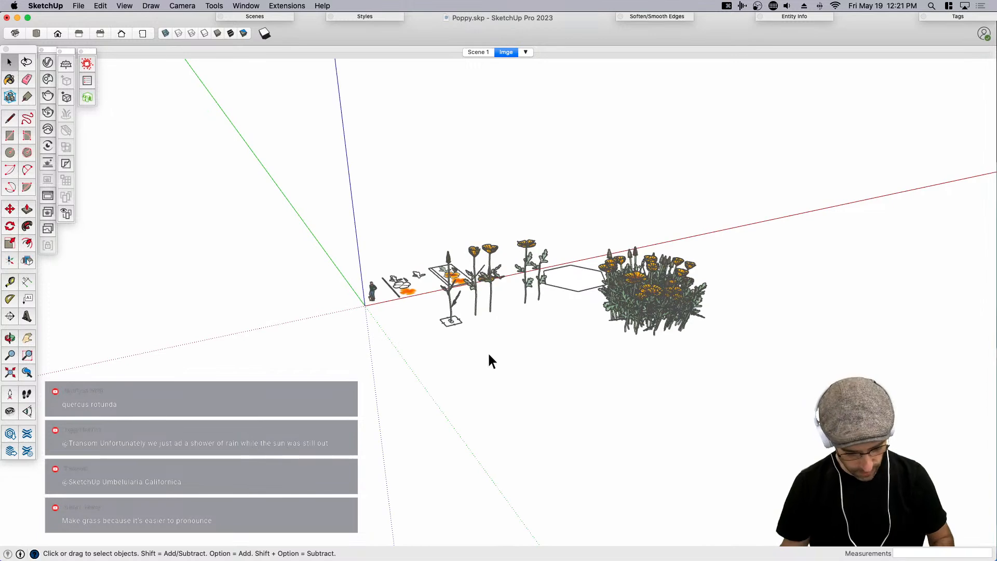
key(super+n)
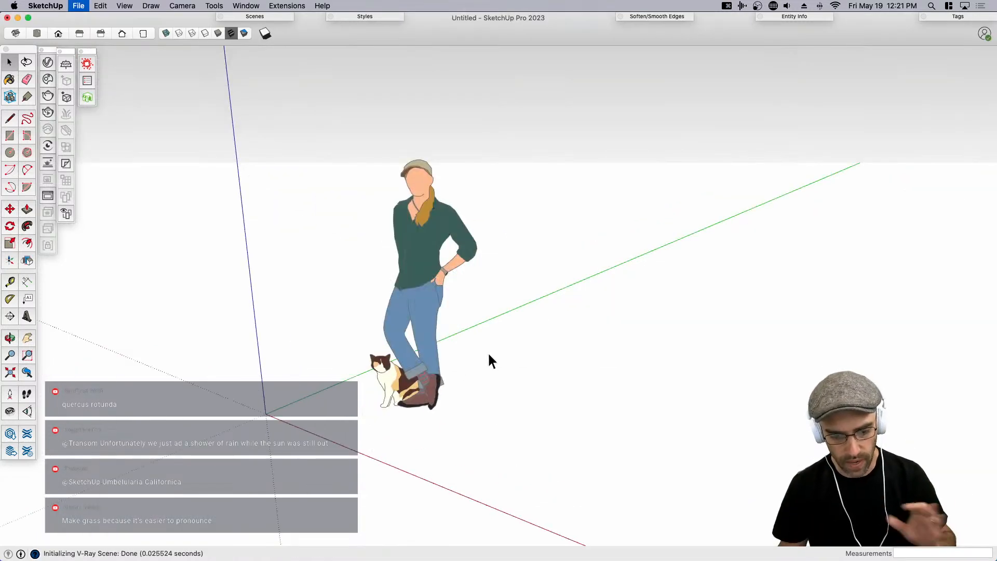
Start a new tree with the 3DArcStudio Tree Maker extension and move its dialog clear of the scale figure.
click(293, 7)
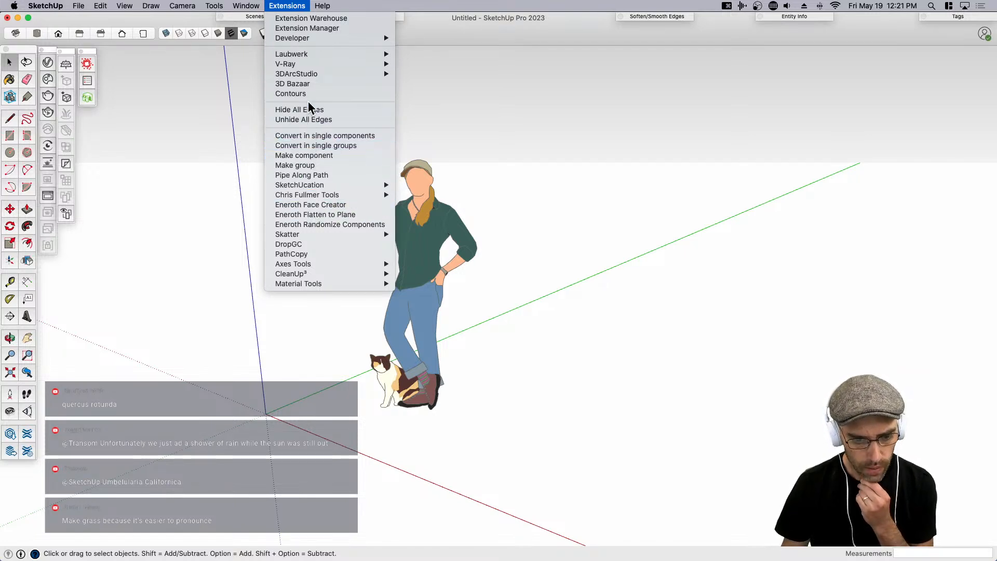
mouse_move(304, 80)
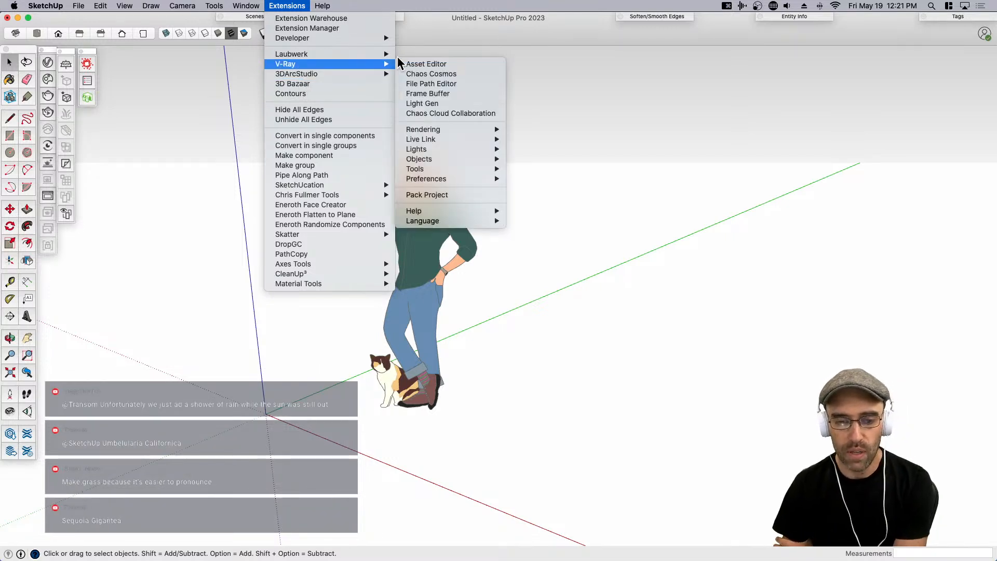
mouse_move(429, 75)
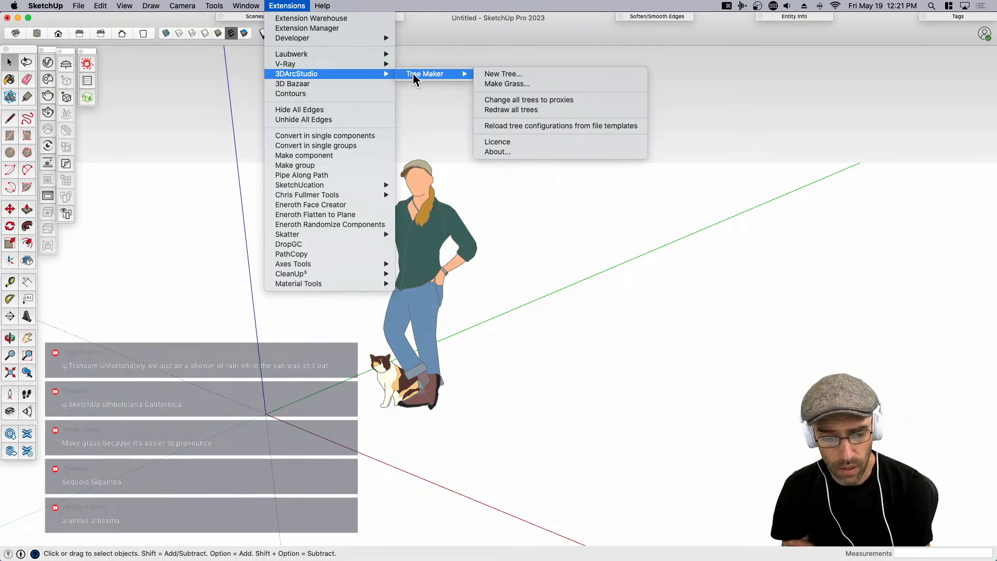
click(500, 75)
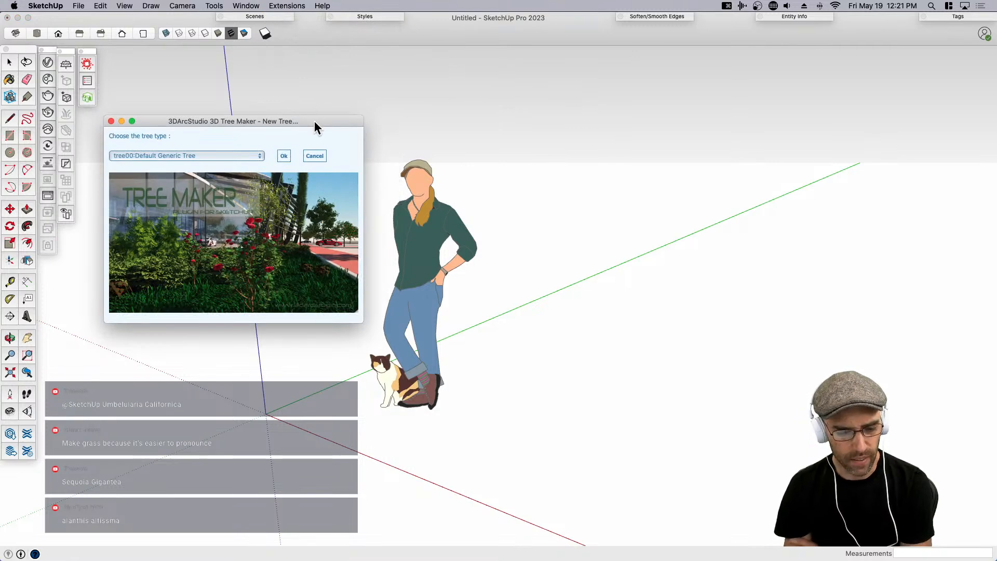
drag(314, 120, 326, 61)
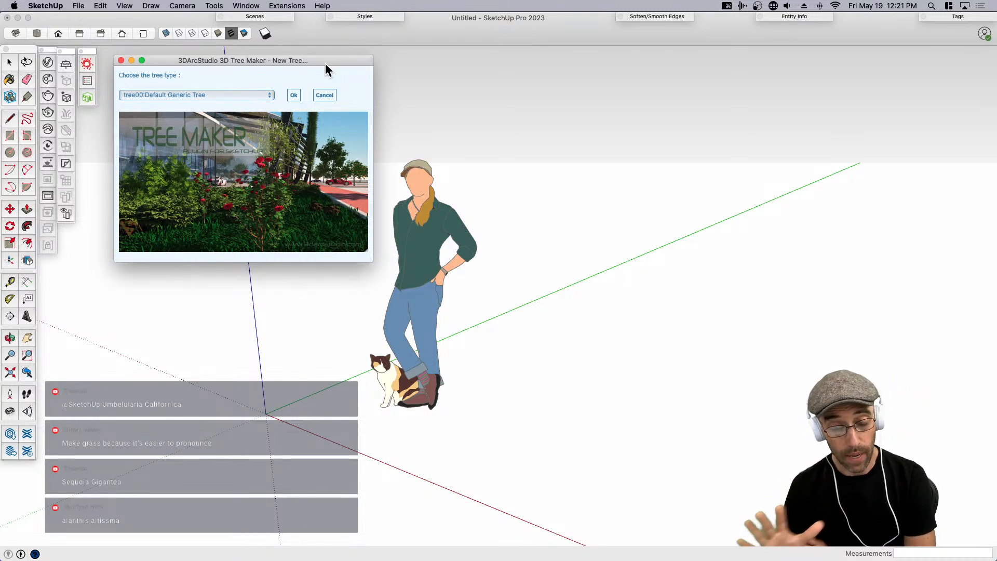
Browse the Tree Maker tree types, previewing Cypress, Default Generic Tree, Generic Tree 28 and Generic Tree 11 Bis.
click(223, 94)
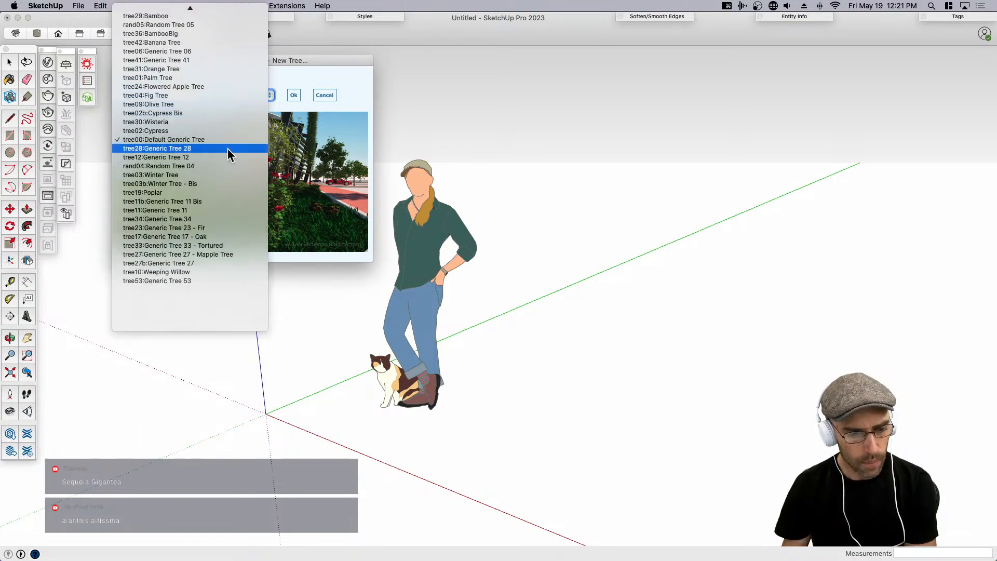
scroll(229, 151, up, 10)
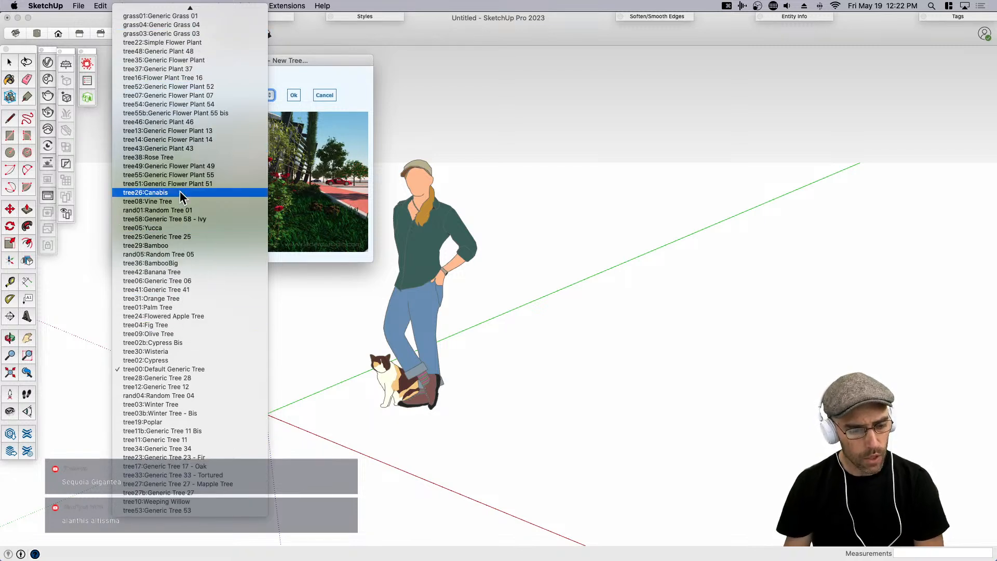
scroll(167, 221, up, 1)
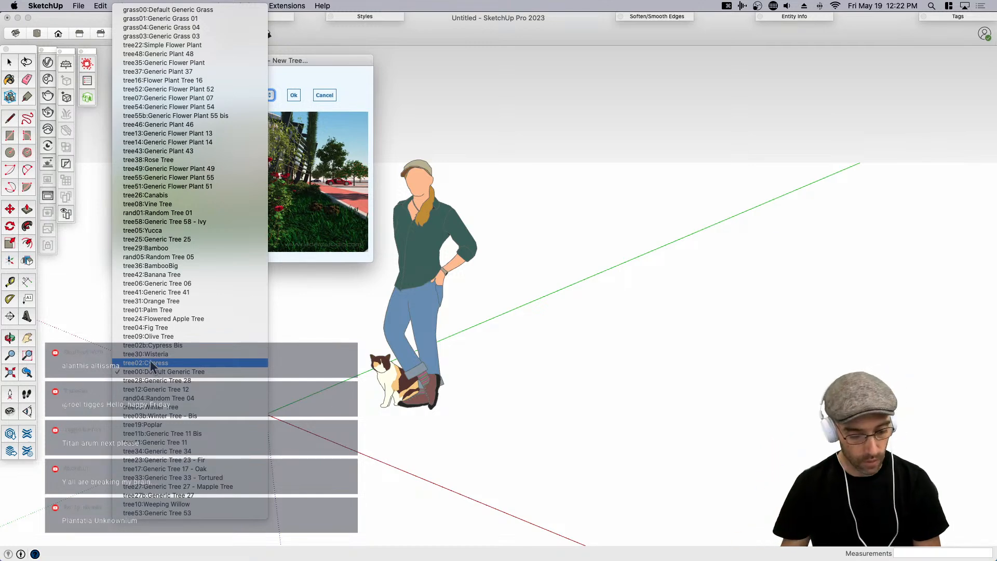
key(Return)
scroll(558, 382, down, 5)
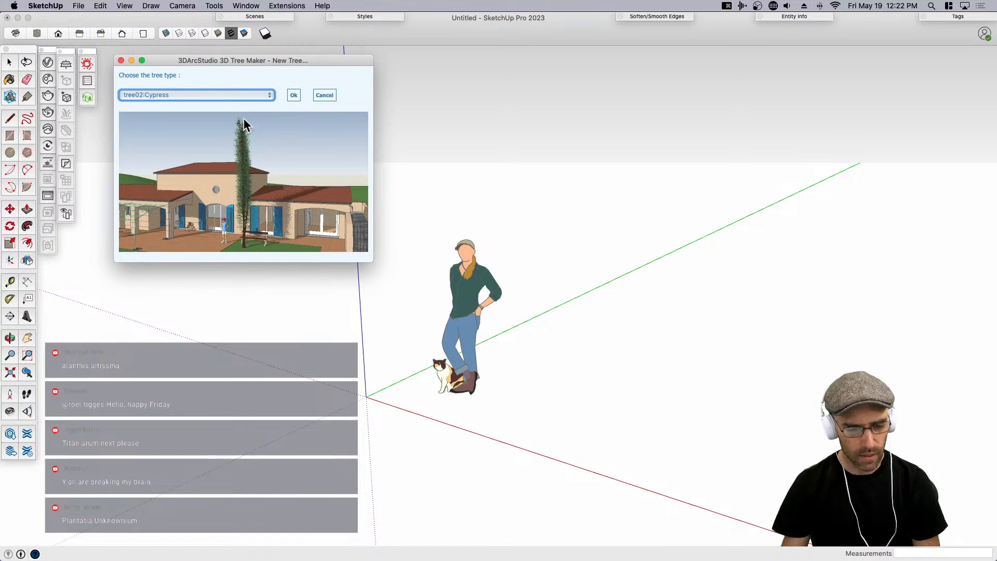
click(232, 95)
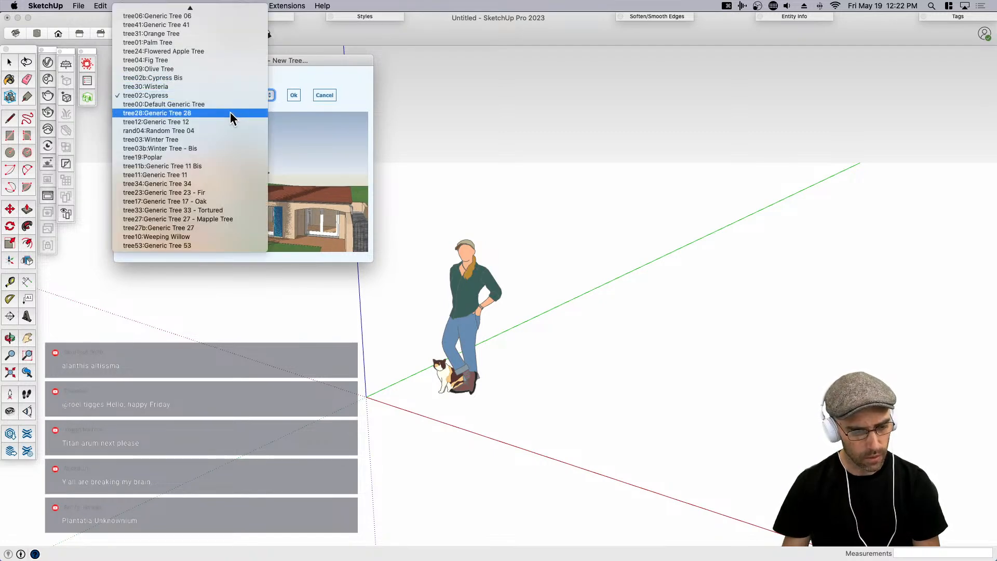
click(227, 104)
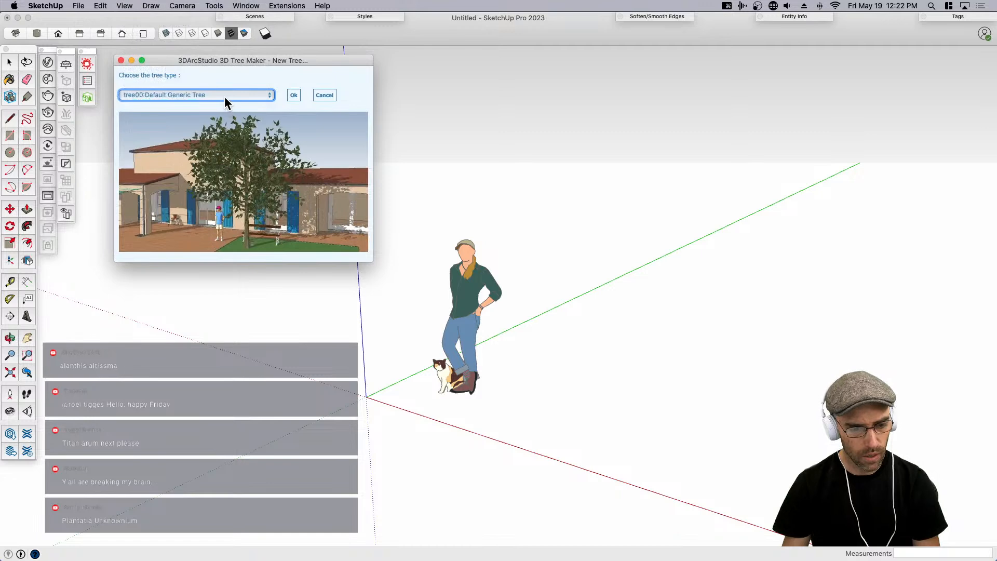
click(225, 96)
click(227, 107)
click(223, 97)
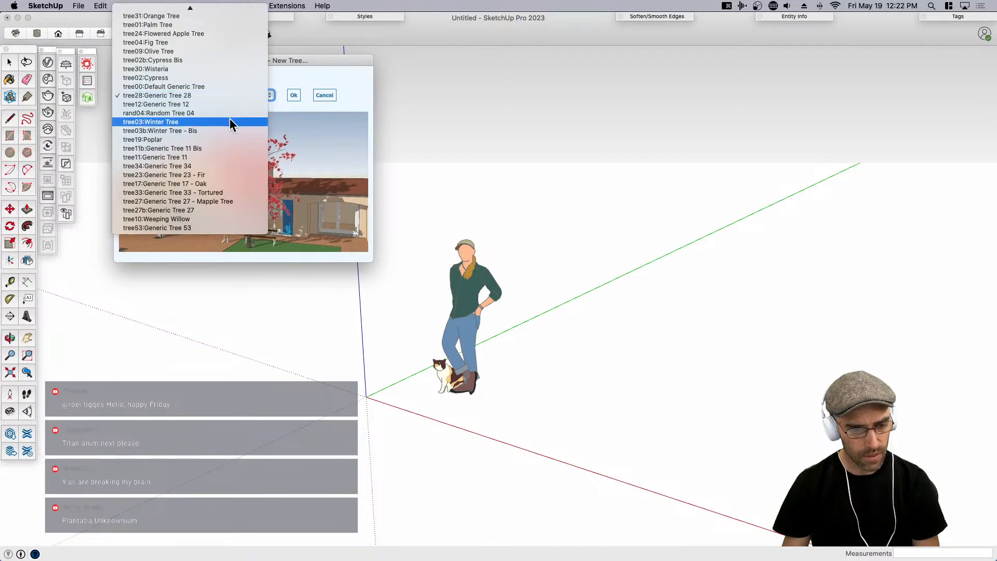
click(229, 147)
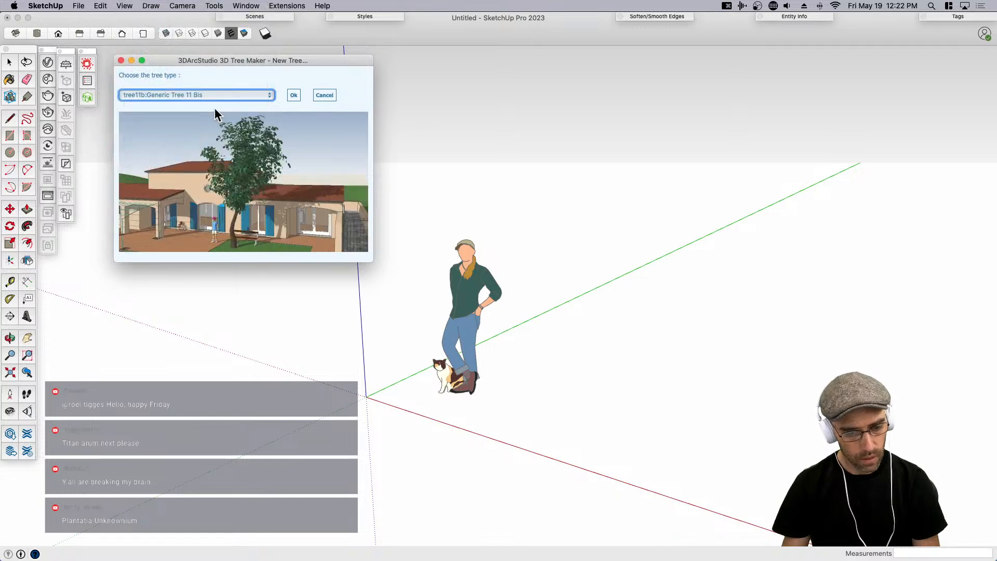
Set the tree type to tree23:Generic Tree 23 - Fir.
click(213, 94)
click(217, 122)
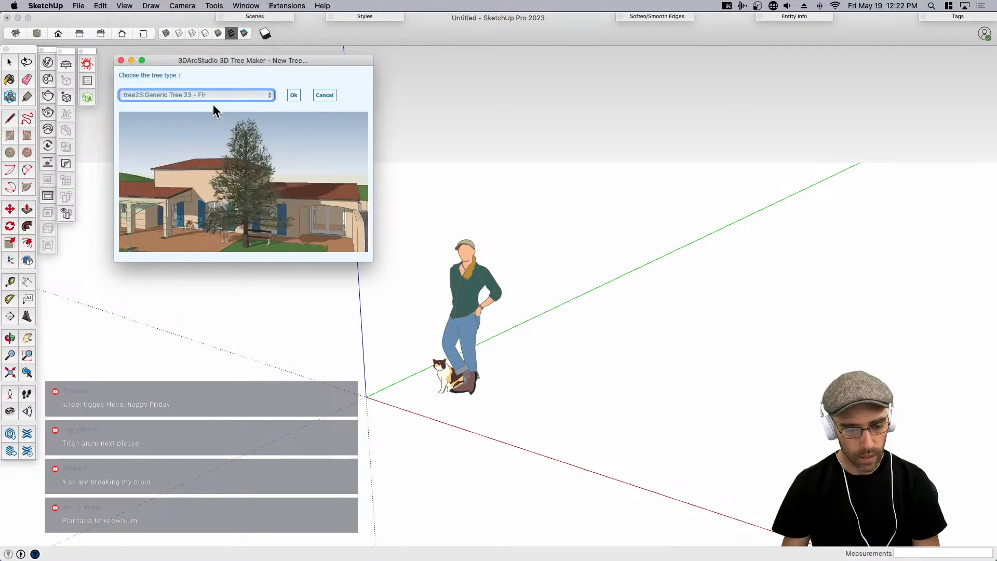
click(211, 98)
click(214, 96)
click(213, 97)
click(213, 87)
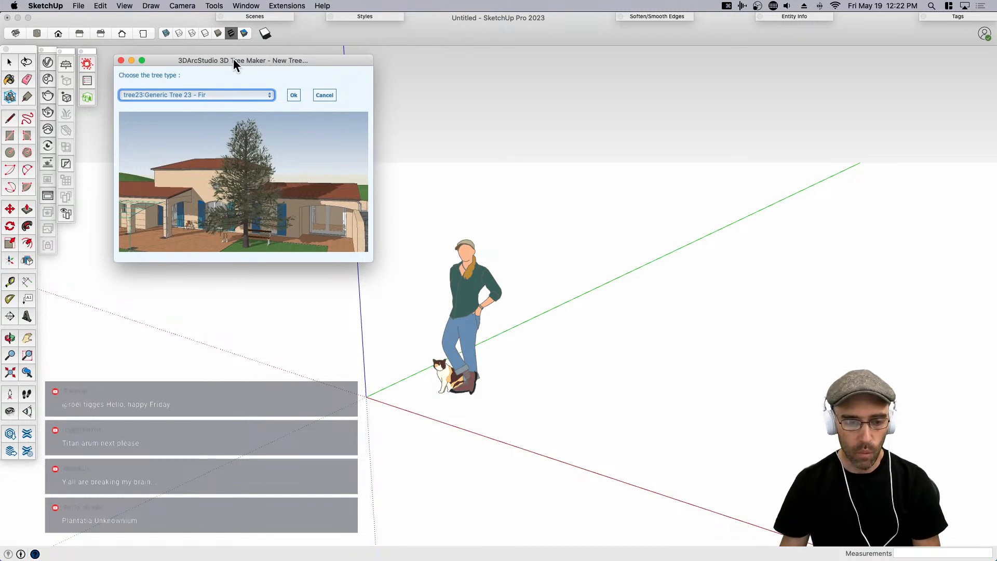
Generate the Generic Tree 23 - Fir and place it beside the scale figure near the origin.
drag(232, 58, 225, 57)
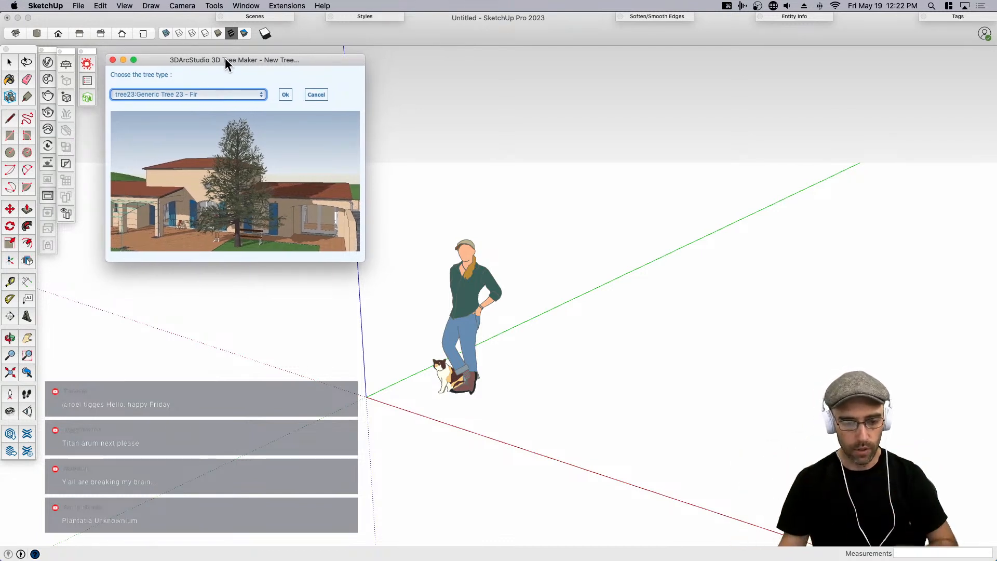
click(285, 95)
scroll(400, 352, down, 3)
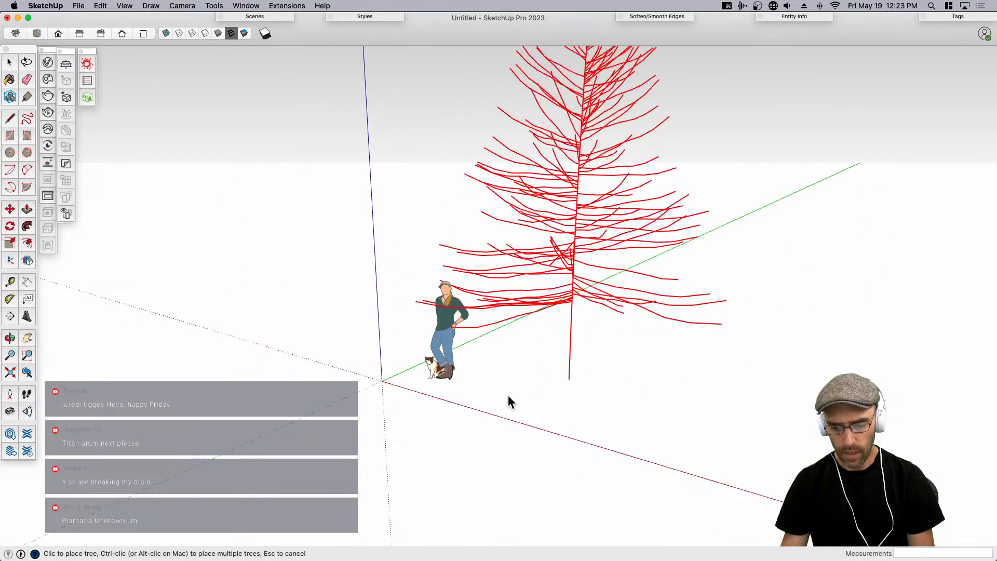
scroll(491, 415, down, 1)
scroll(538, 396, down, 2)
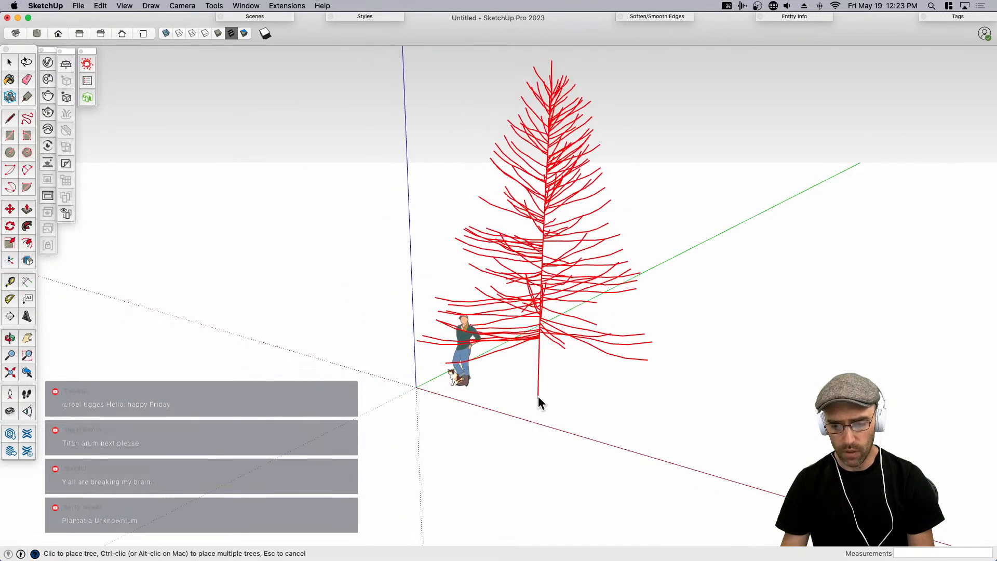
click(450, 375)
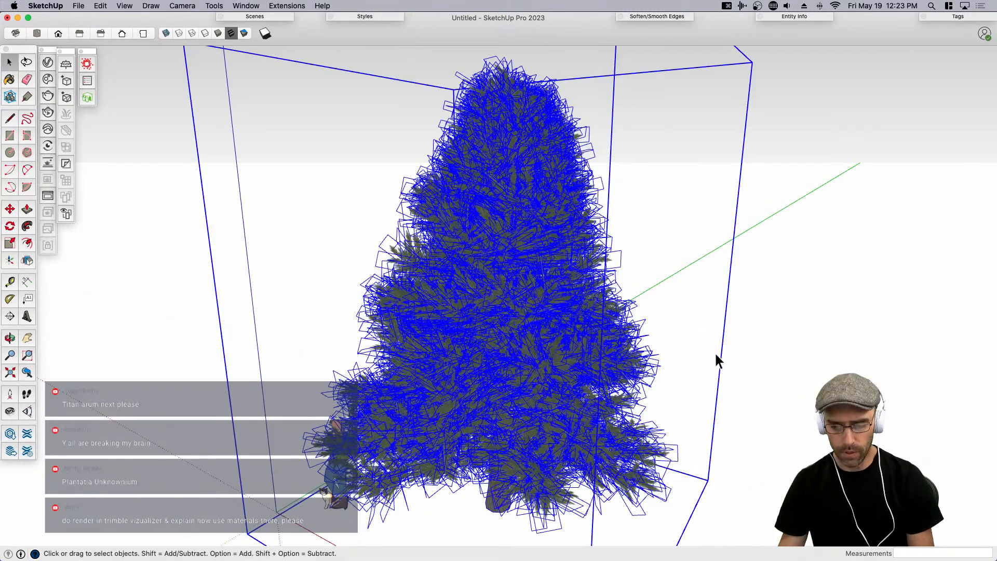
Deselect the fir tree and turn off the display of edges in the model.
scroll(649, 251, down, 1)
scroll(715, 307, down, 3)
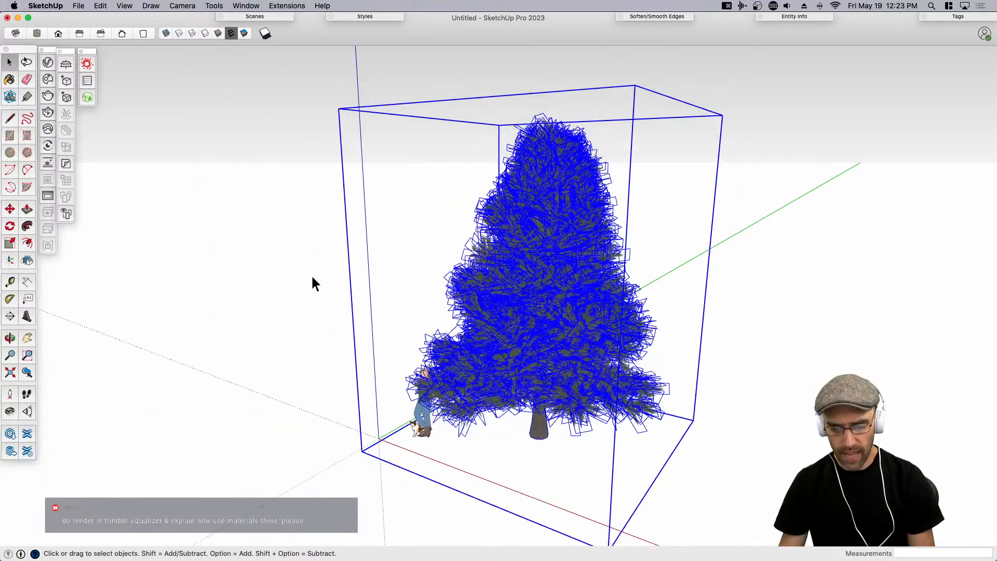
click(310, 274)
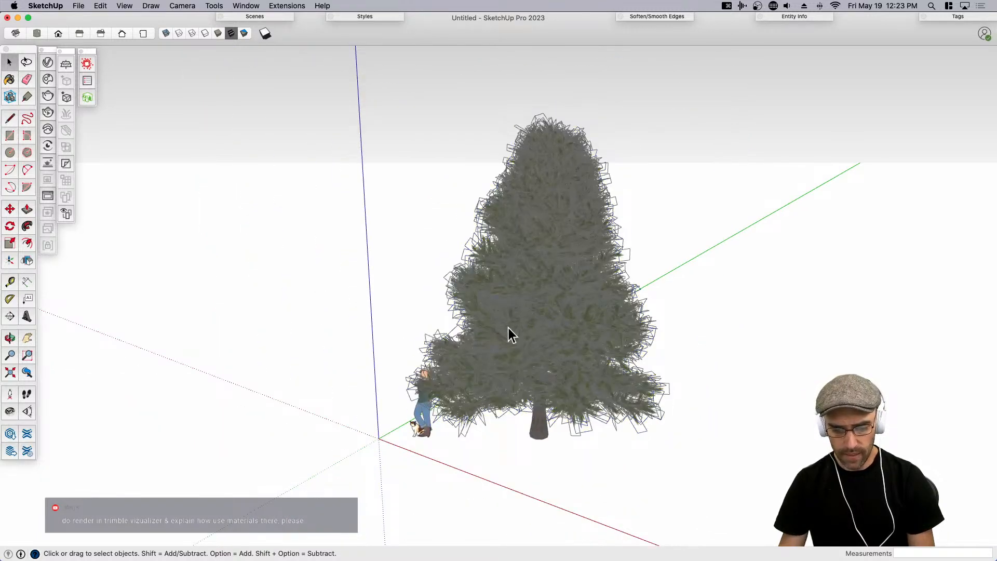
click(124, 6)
mouse_move(196, 171)
click(238, 197)
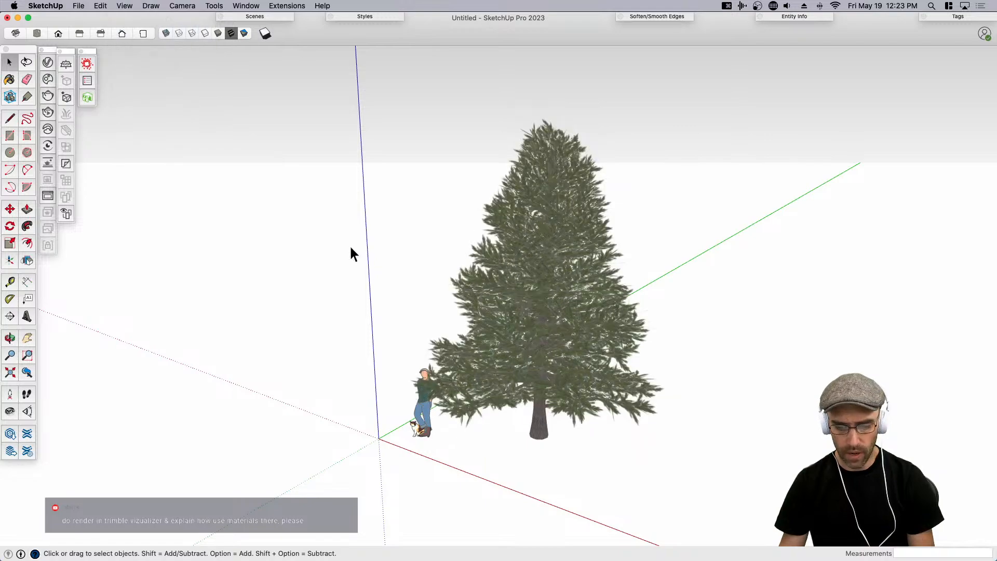
Examine the fir's foliage, inner branches and trunk bark up close, and view the whole tree beside the scale figure.
middle_drag(478, 307, 558, 394)
scroll(558, 395, up, 5)
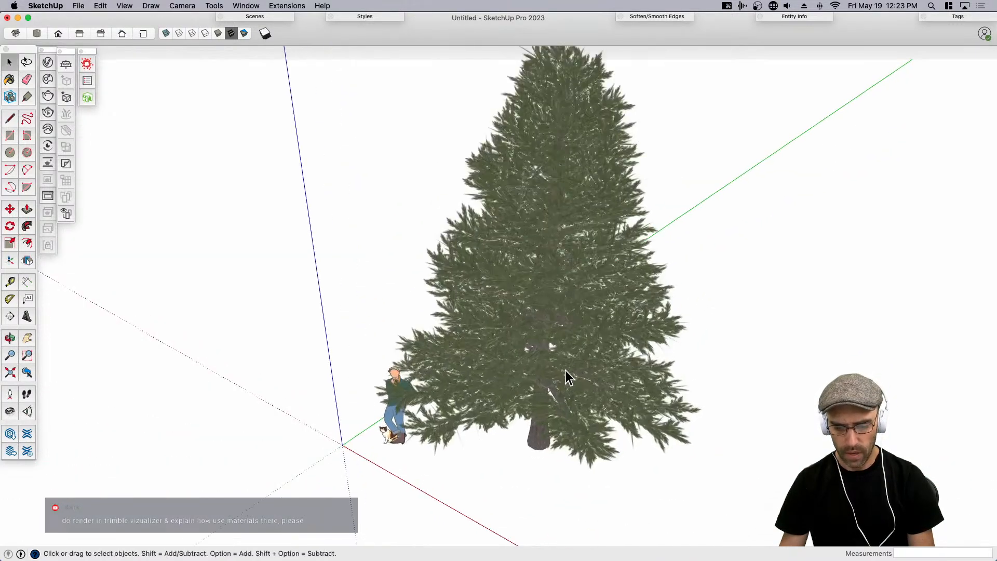
scroll(565, 372, up, 10)
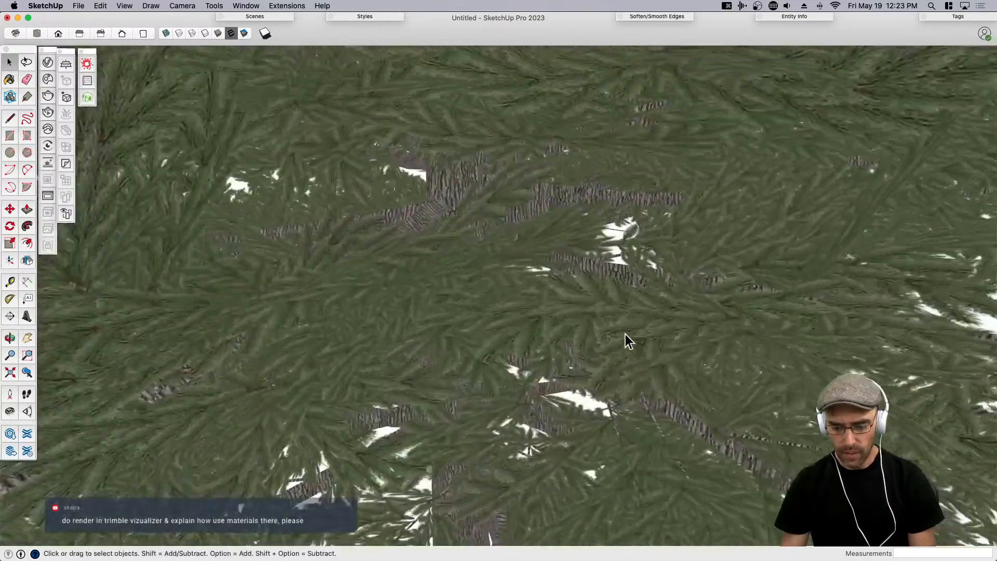
middle_drag(625, 335, 514, 258)
scroll(514, 257, down, 10)
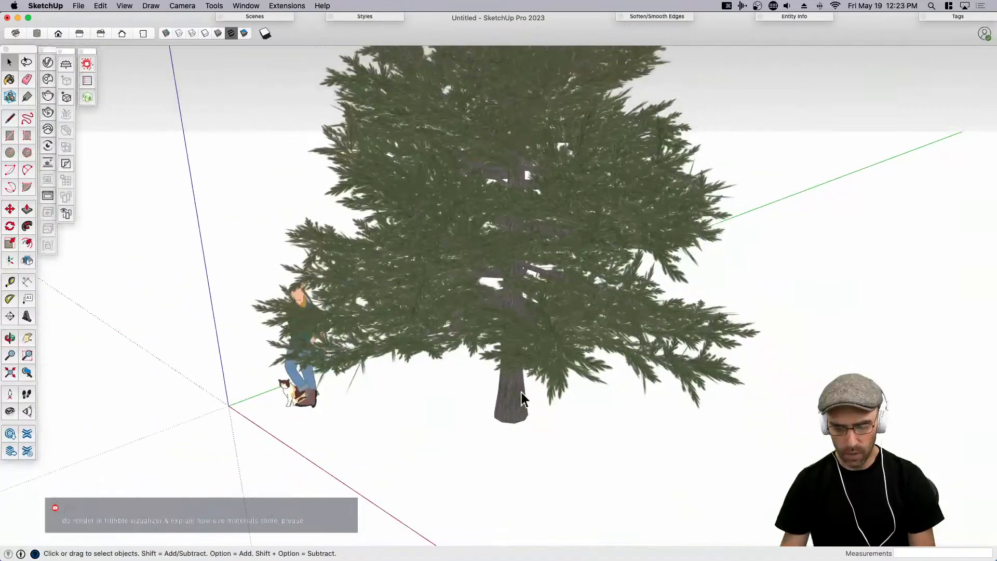
middle_drag(521, 395, 505, 350)
scroll(512, 346, up, 5)
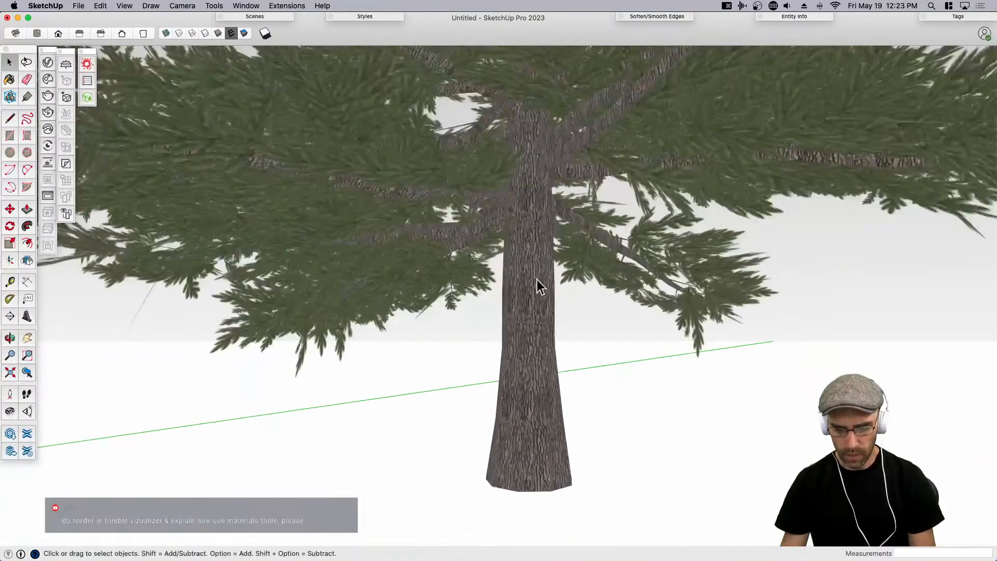
scroll(484, 319, down, 3)
scroll(484, 322, down, 6)
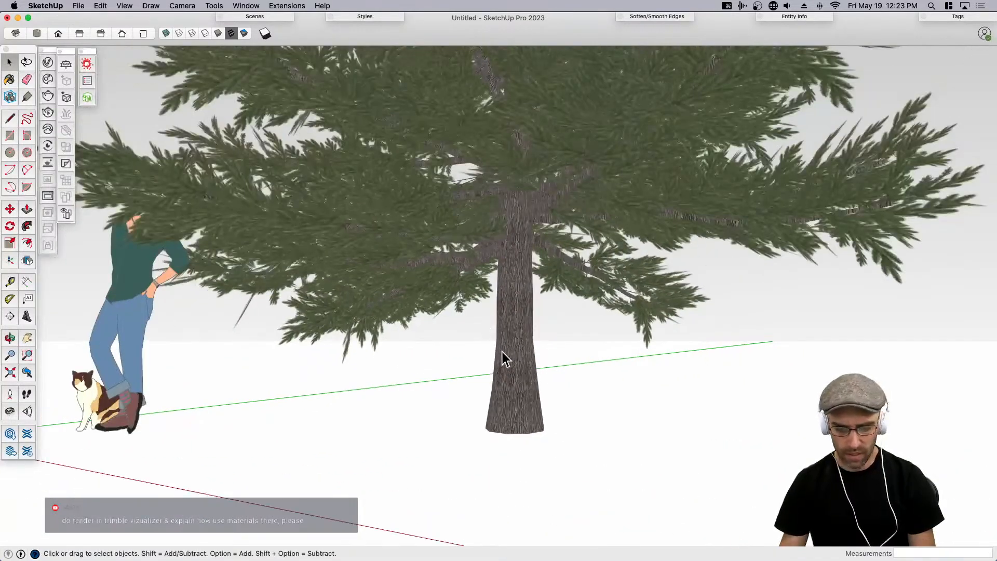
middle_drag(496, 365, 476, 430)
scroll(477, 429, down, 4)
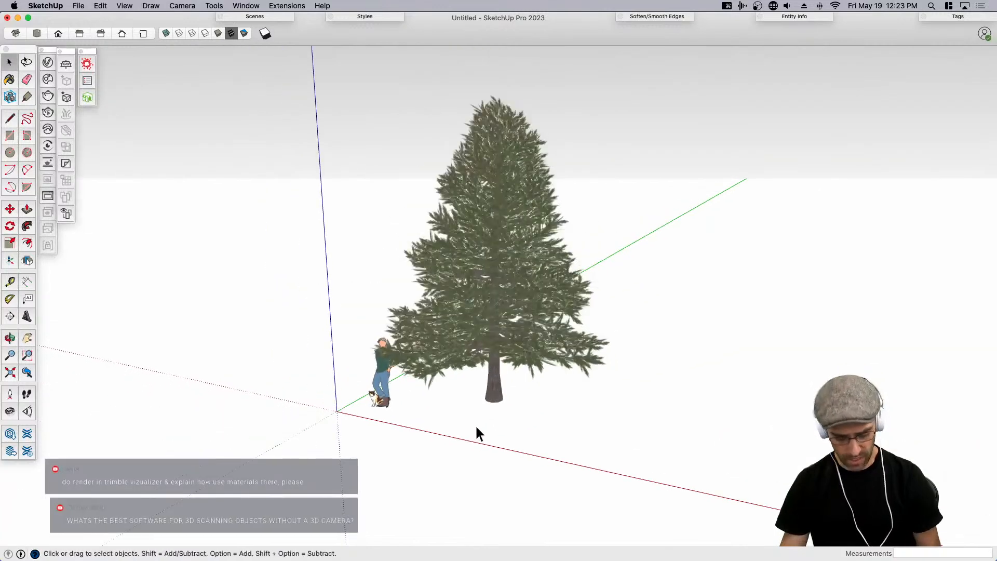
Render the fir interactively in V-Ray, move the frame buffer clear of the tree, and inspect the foliage at closer range.
shift+middle_drag(496, 331, 457, 395)
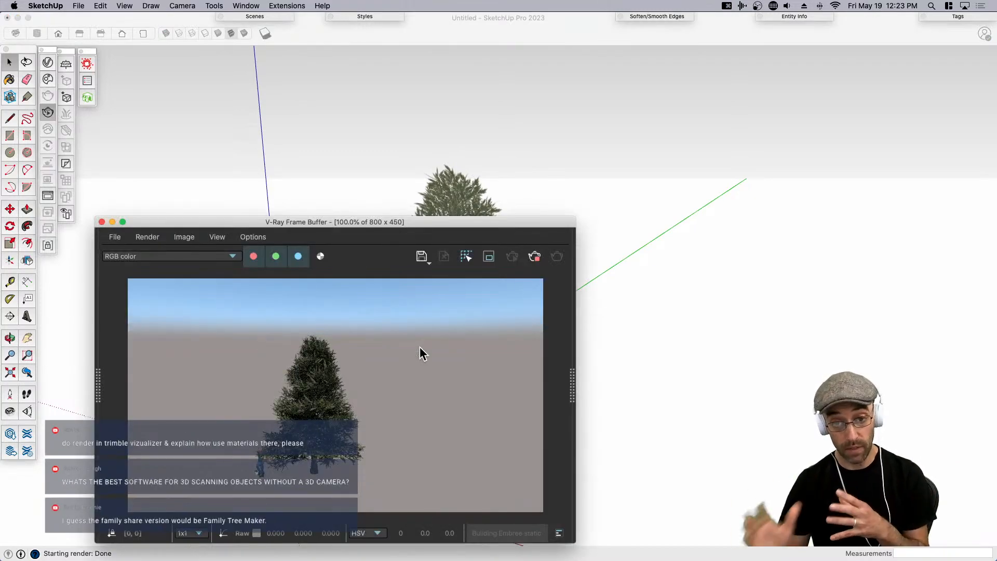
drag(356, 223, 337, 52)
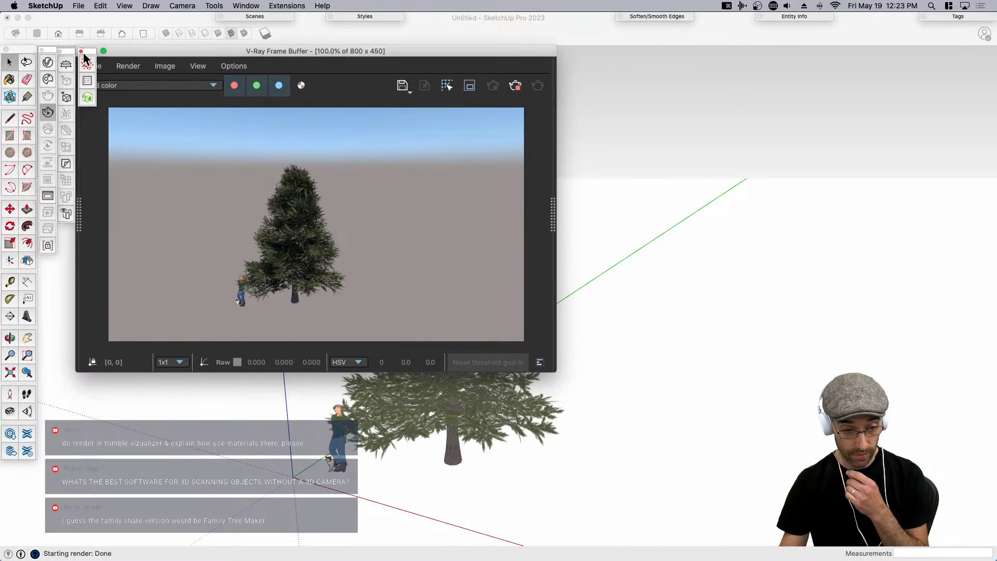
click(424, 412)
key(h)
drag(439, 428, 718, 410)
scroll(714, 403, up, 6)
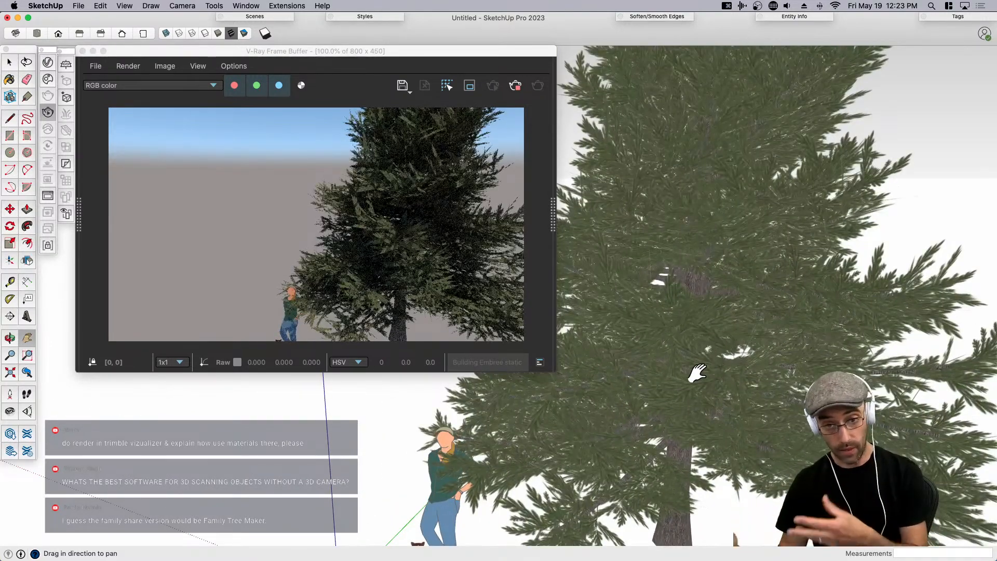
scroll(706, 383, up, 1)
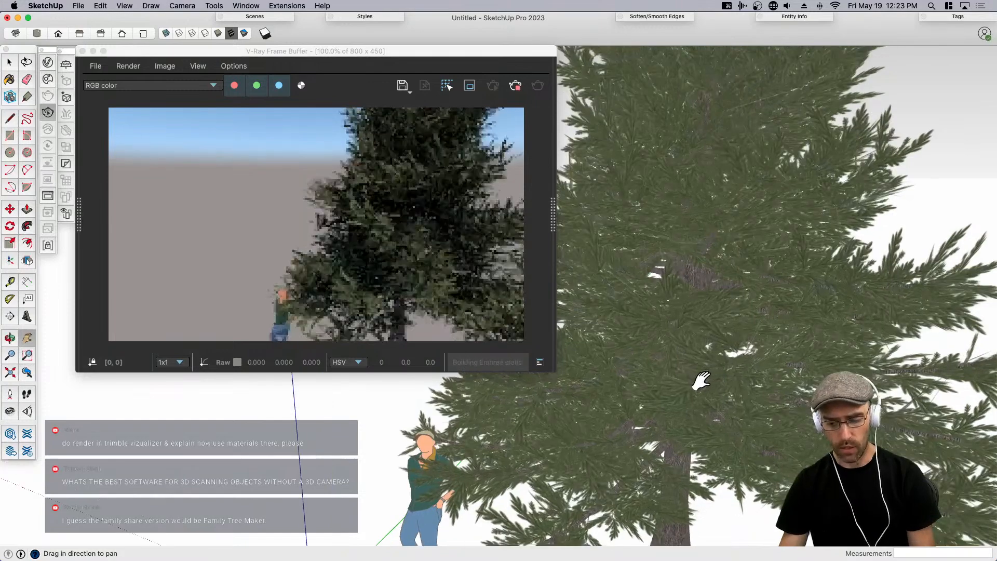
Reframe the interactive render to show the whole fir from a lower eye height, stop rendering and close the frame buffer.
scroll(705, 383, down, 4)
key(super+period)
scroll(704, 382, up, 1)
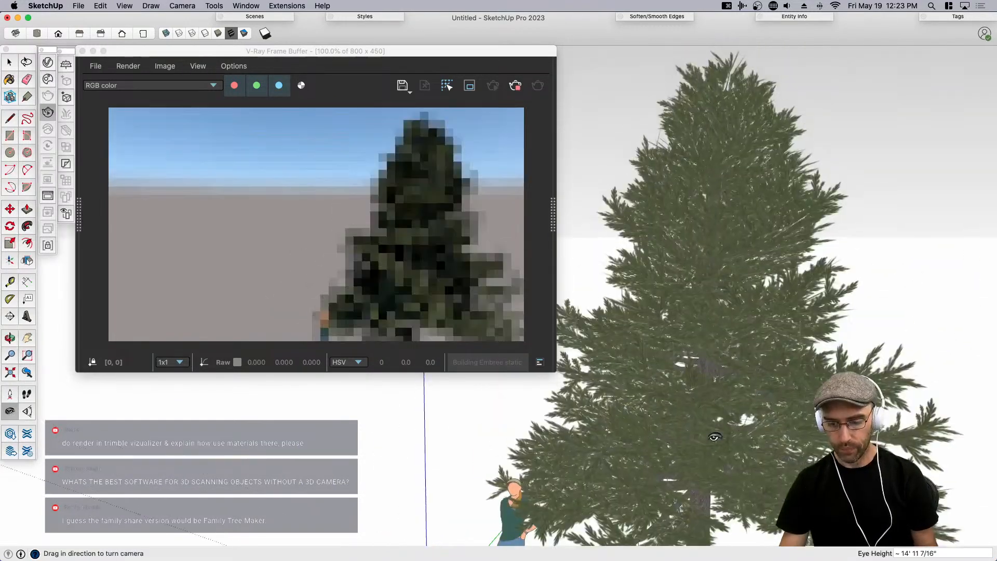
scroll(709, 422, up, 2)
scroll(709, 421, down, 5)
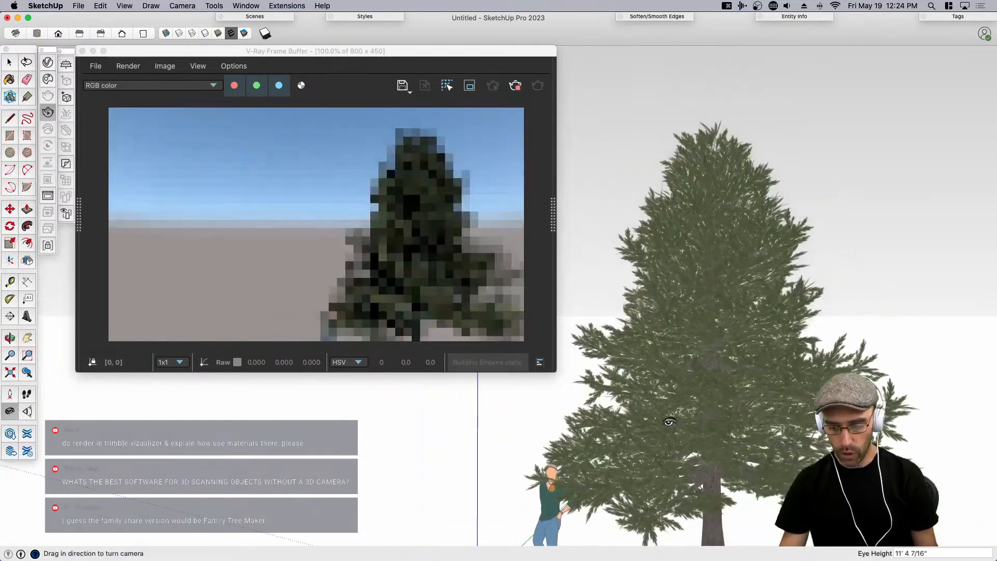
scroll(769, 467, up, 2)
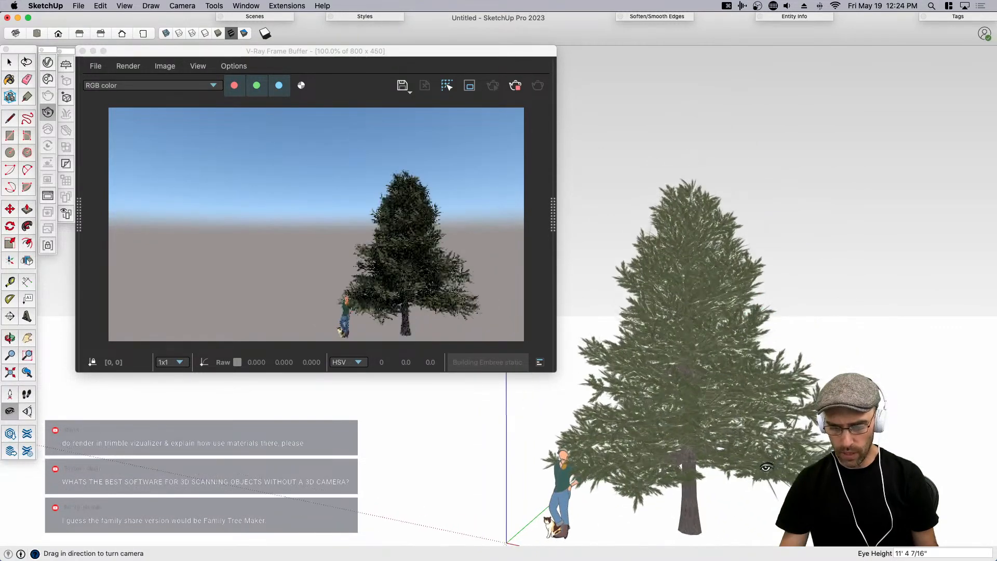
click(514, 85)
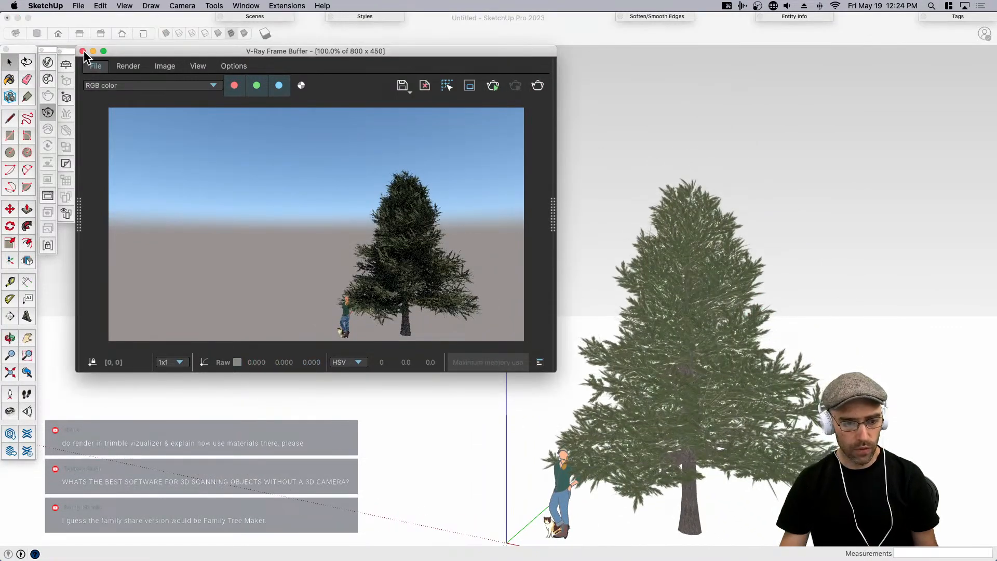
click(82, 51)
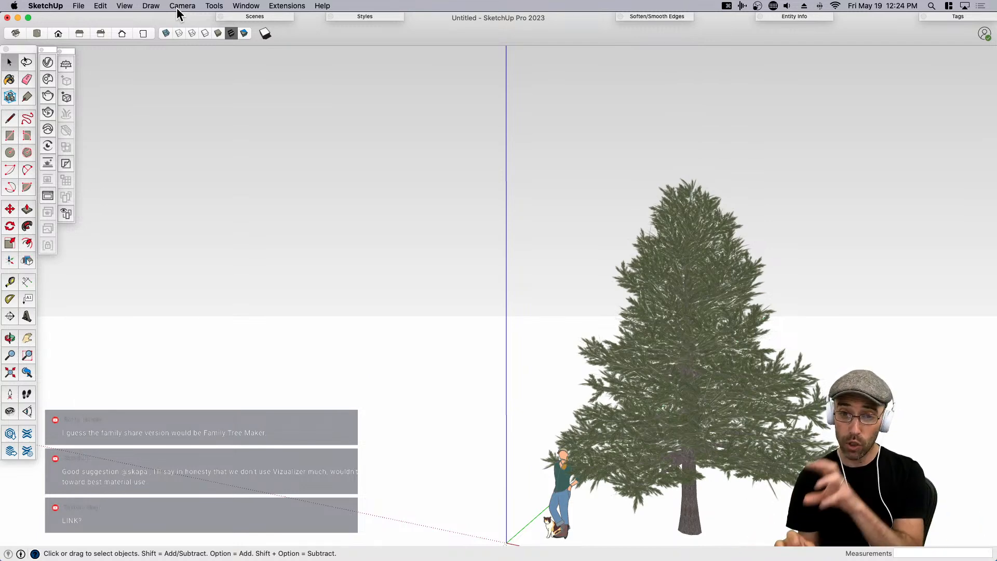
Show the 3DArcStudio 3D Tree Maker tools and switch the selected fir to its simplified line proxy.
scroll(265, 333, down, 2)
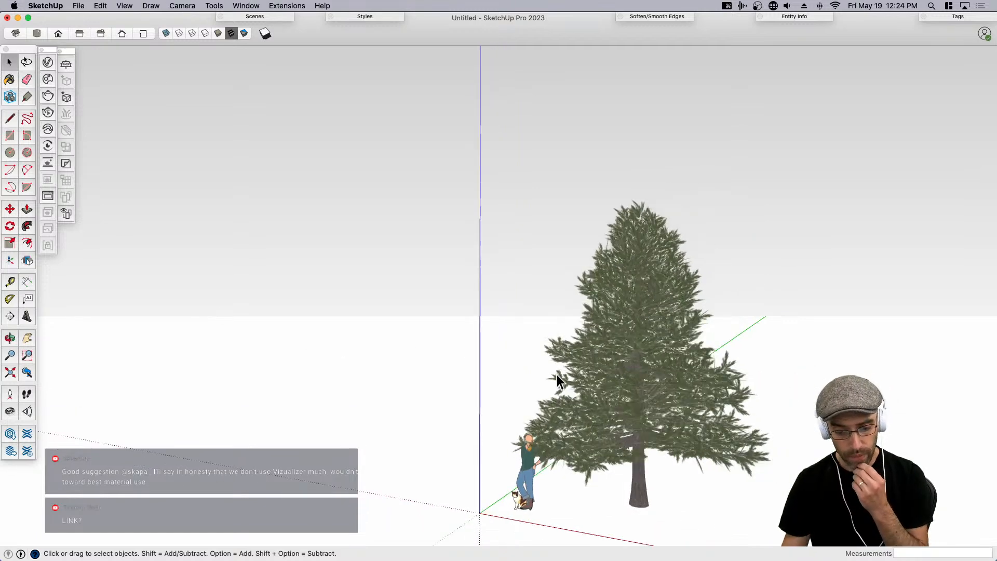
click(553, 375)
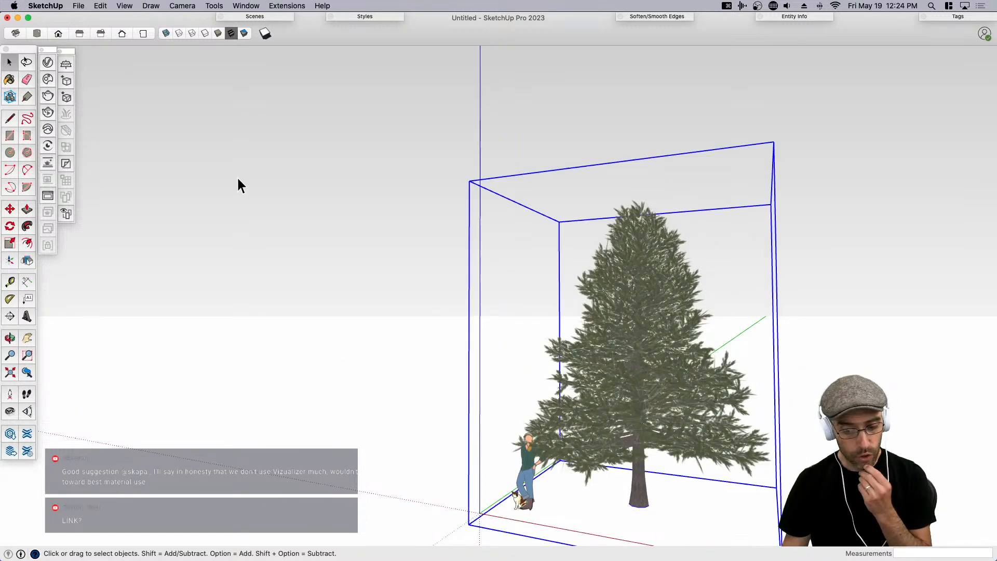
click(128, 9)
mouse_move(152, 46)
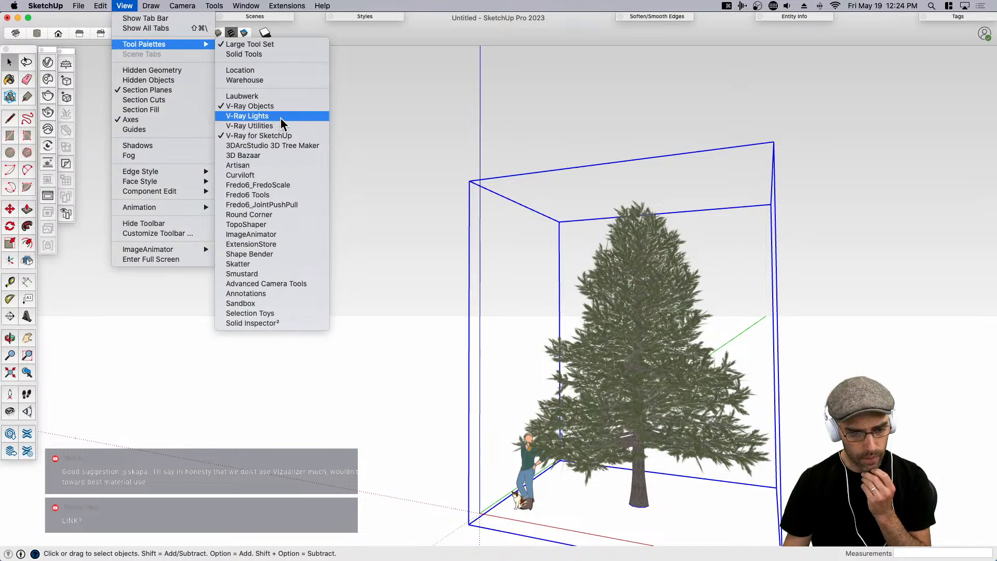
click(277, 145)
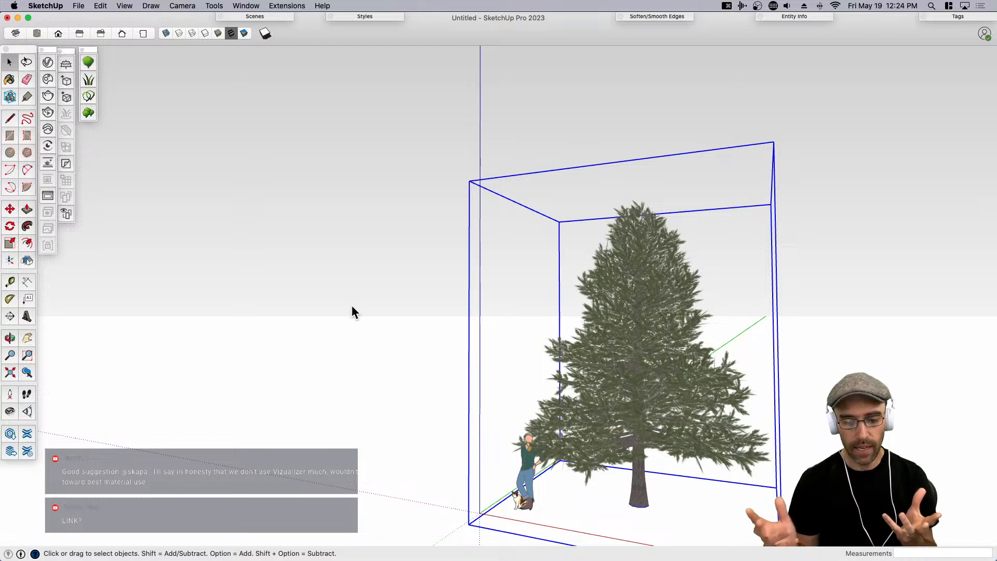
scroll(389, 343, down, 4)
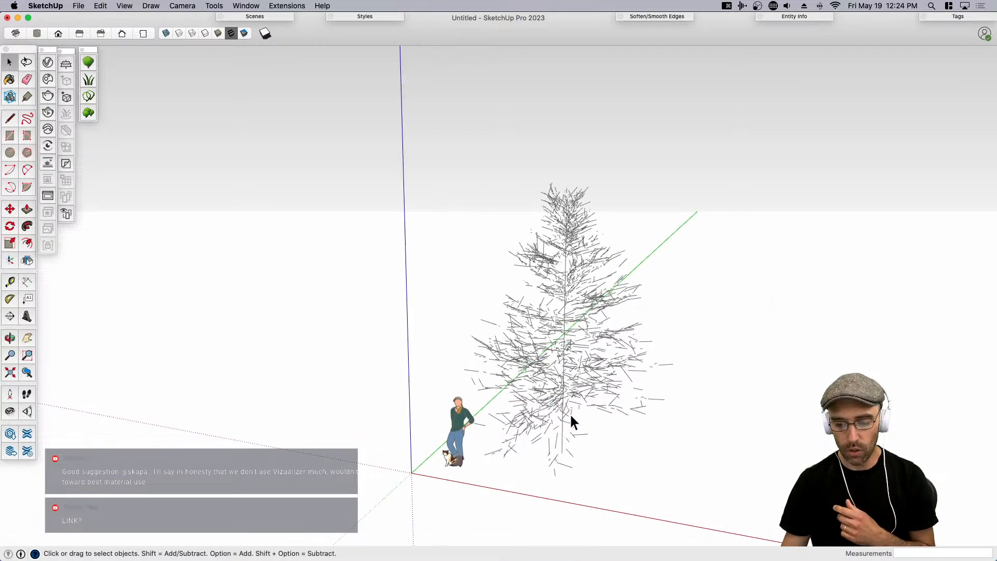
Copy the proxy fir to several spots around the original to lay out a small group of trees.
click(571, 420)
middle_drag(643, 460, 527, 452)
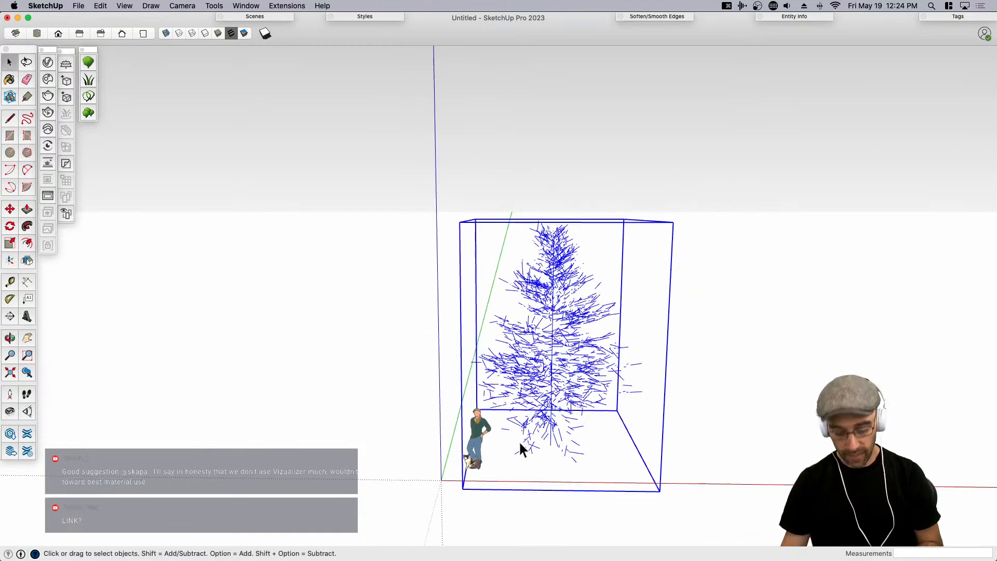
key(m)
key(alt)
click(555, 473)
click(722, 314)
click(902, 305)
click(951, 389)
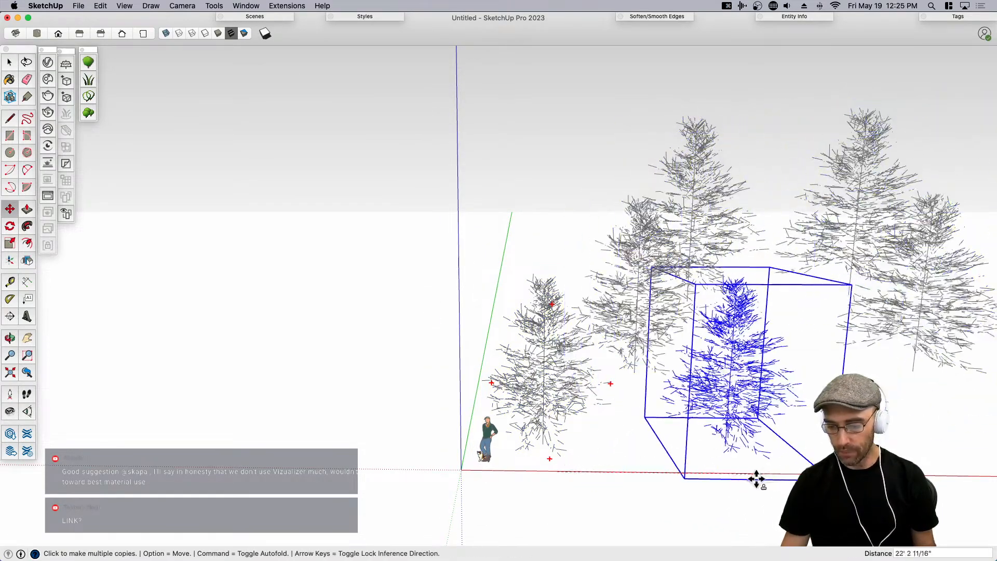
click(199, 412)
middle_drag(401, 347, 474, 245)
key(space)
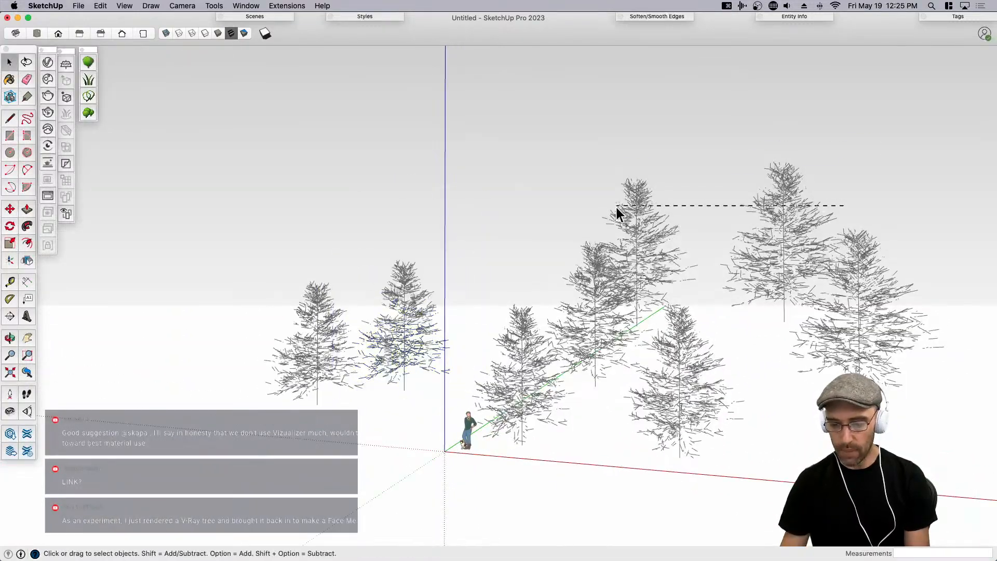
Undo the scattered proxy fir copies one by one.
key(super+z)
key(super+z)
key(super+z)
key(super+z)
middle_drag(864, 300, 745, 351)
key(super+z)
key(super+z)
scroll(538, 397, up, 6)
scroll(530, 418, up, 2)
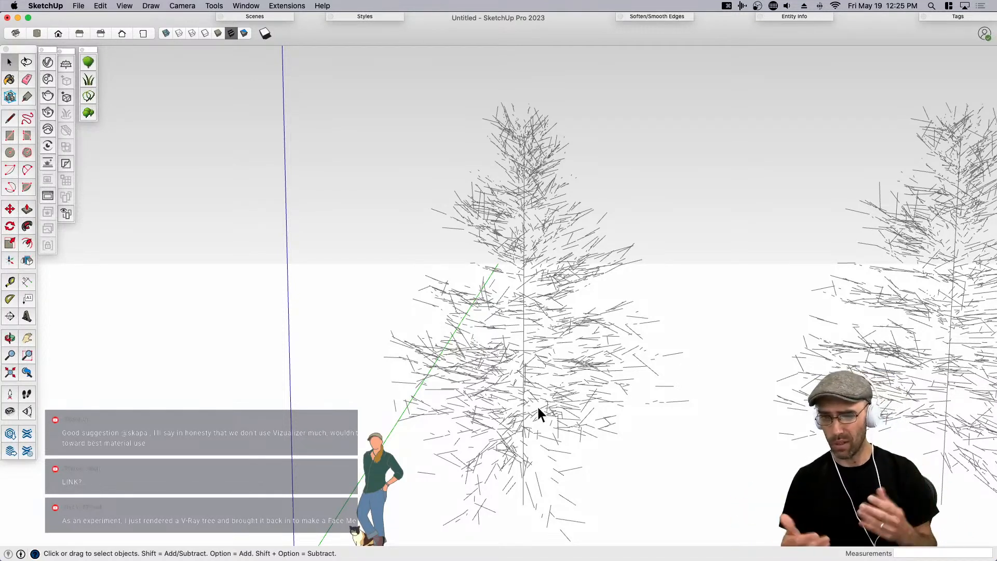
Delete the leftover proxy fir copy and the scale figure, keeping only the original tree.
scroll(305, 318, down, 3)
click(473, 342)
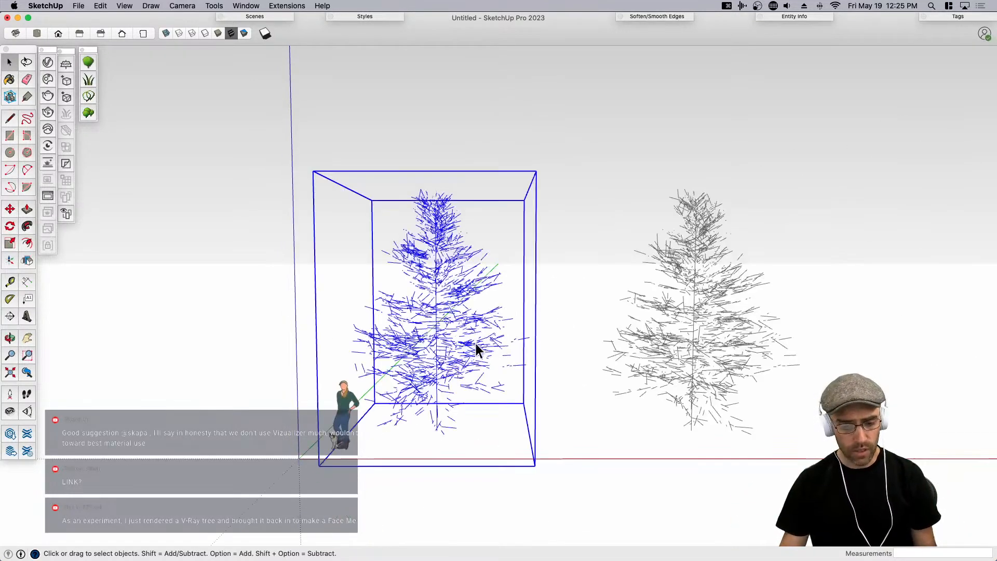
click(183, 6)
click(644, 318)
click(683, 335)
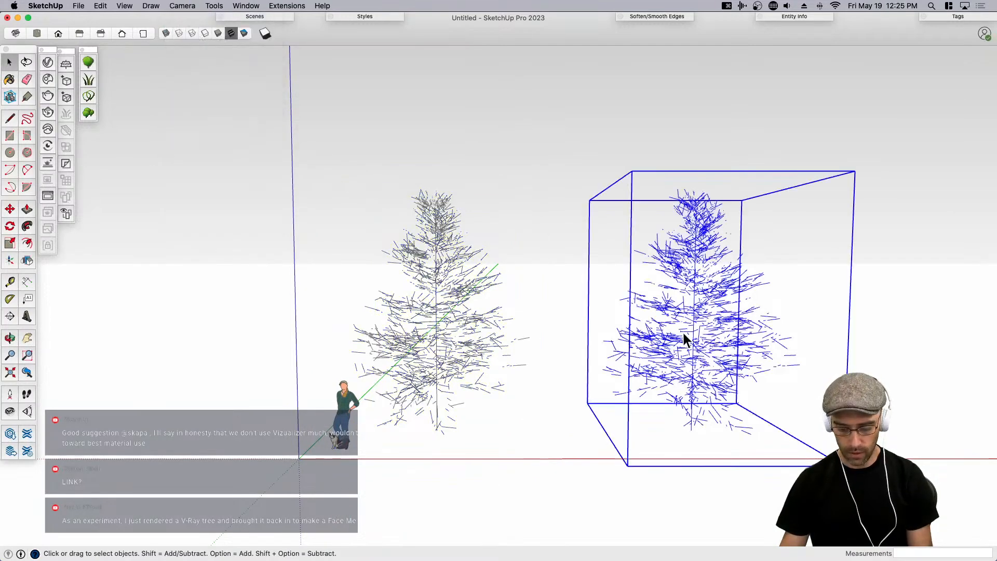
key(Delete)
click(346, 413)
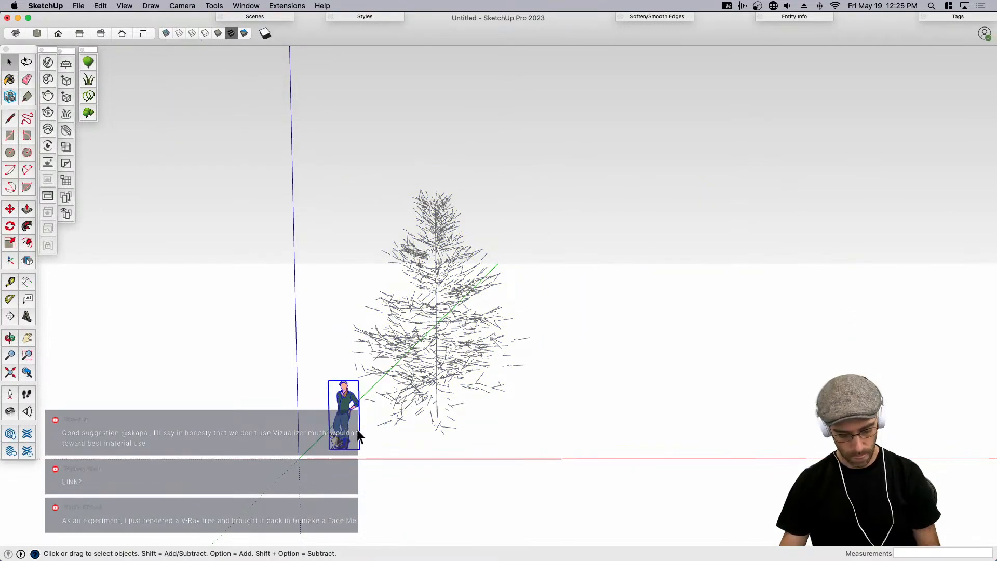
key(Delete)
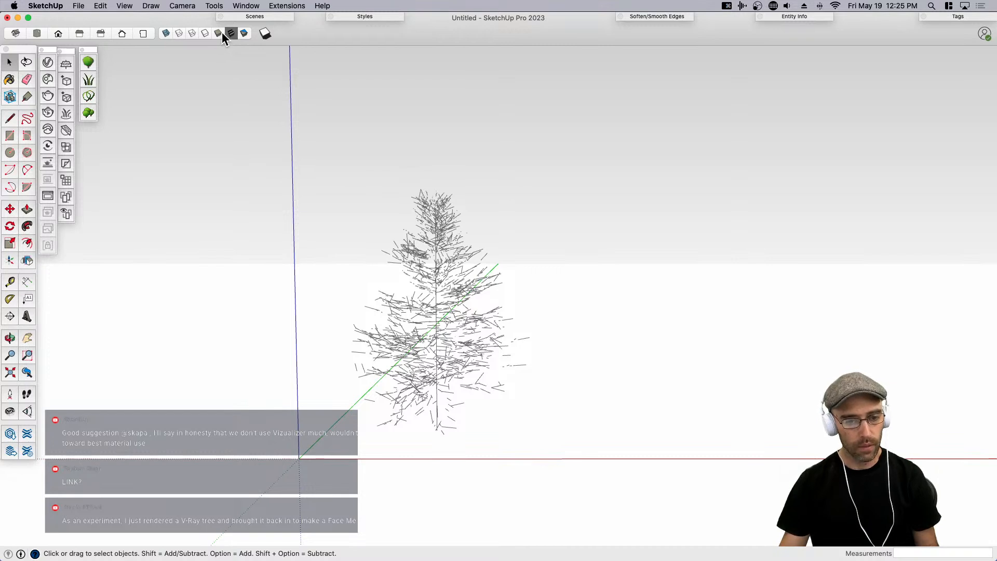
Switch the camera to parallel projection and the back view, framing the line proxy fir with nothing selected.
click(181, 6)
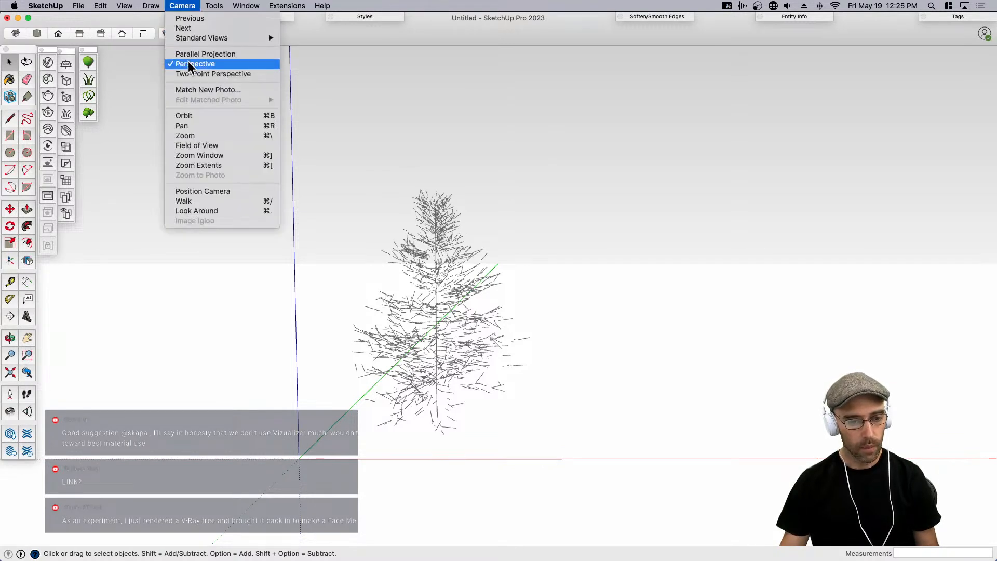
click(198, 54)
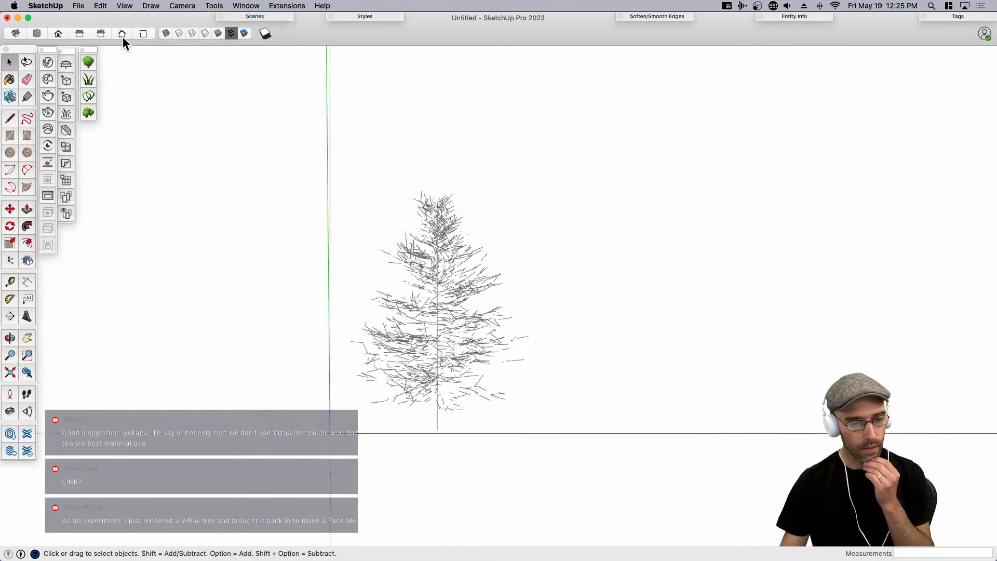
click(122, 34)
scroll(484, 291, up, 5)
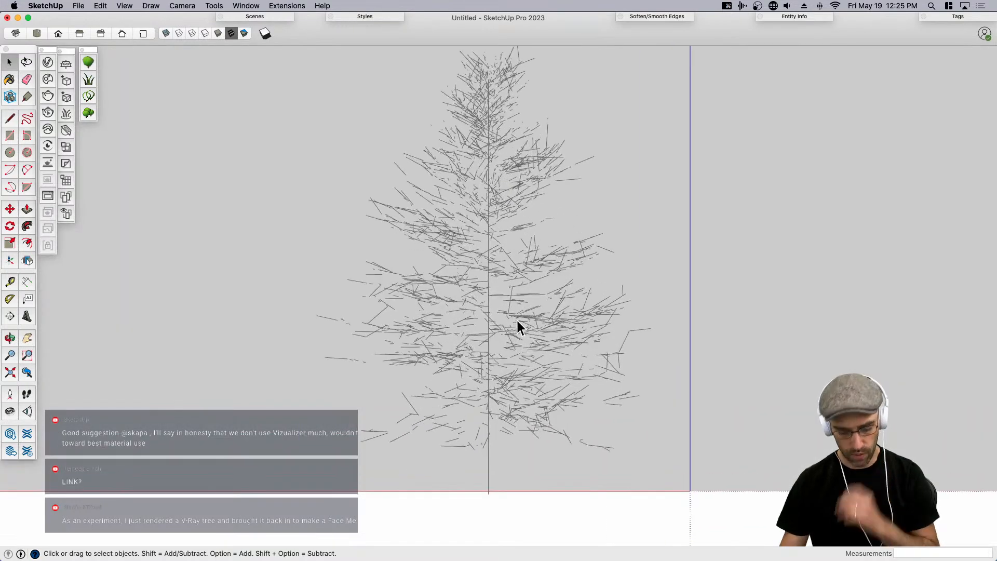
click(517, 319)
shift+middle_drag(508, 312, 507, 338)
click(343, 332)
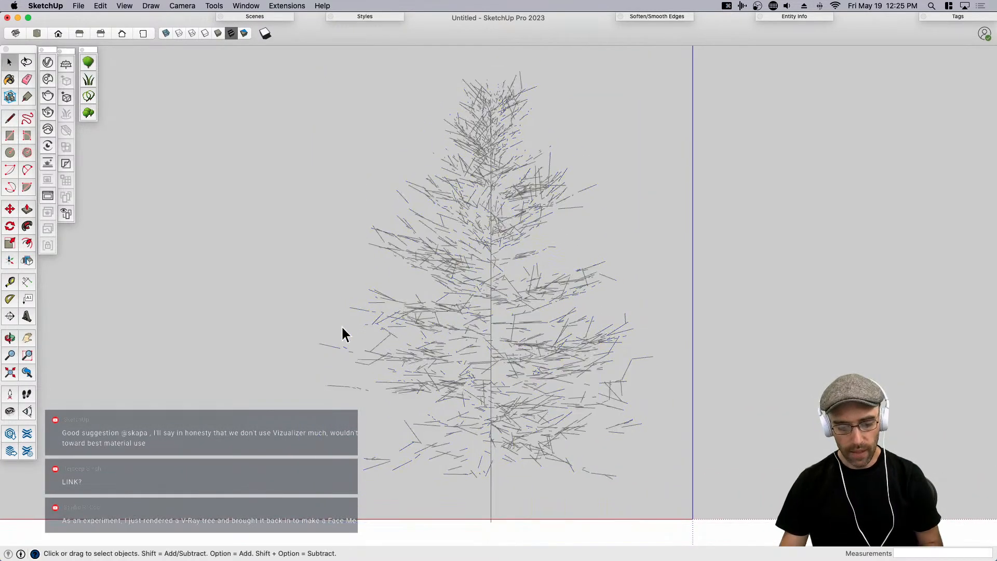
Try rendering the fir's line proxy with V-Ray and close the frame buffer.
click(48, 63)
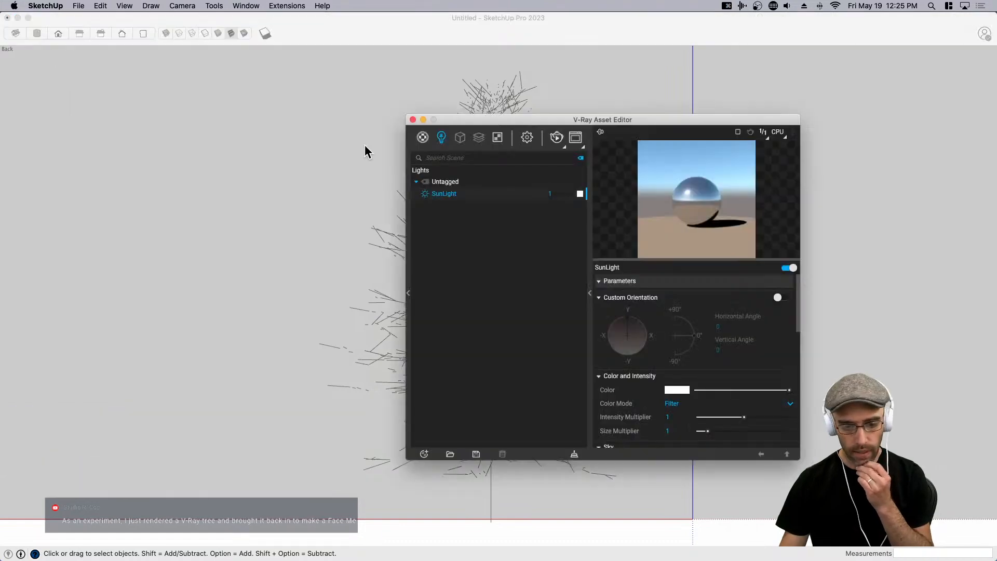
click(413, 119)
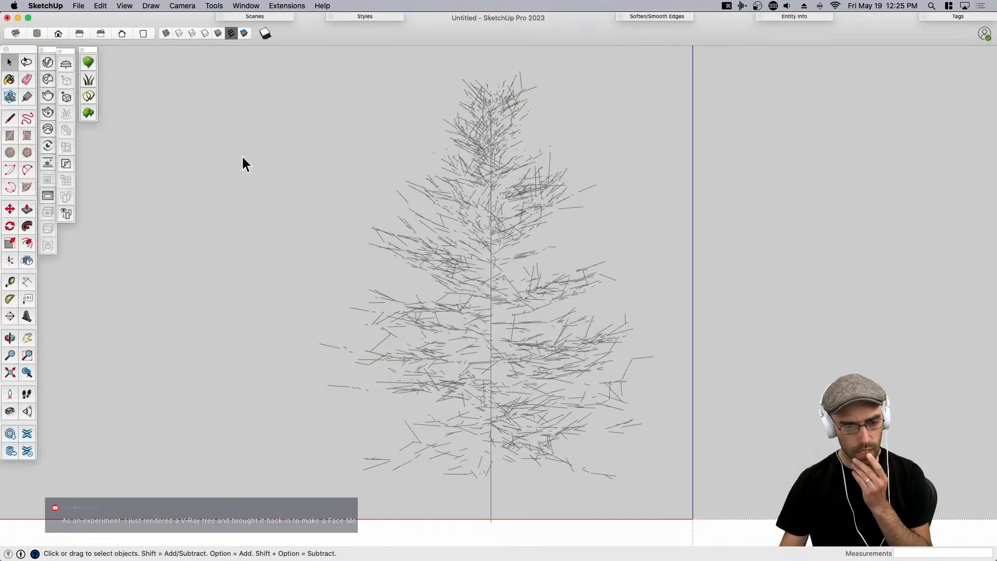
click(47, 99)
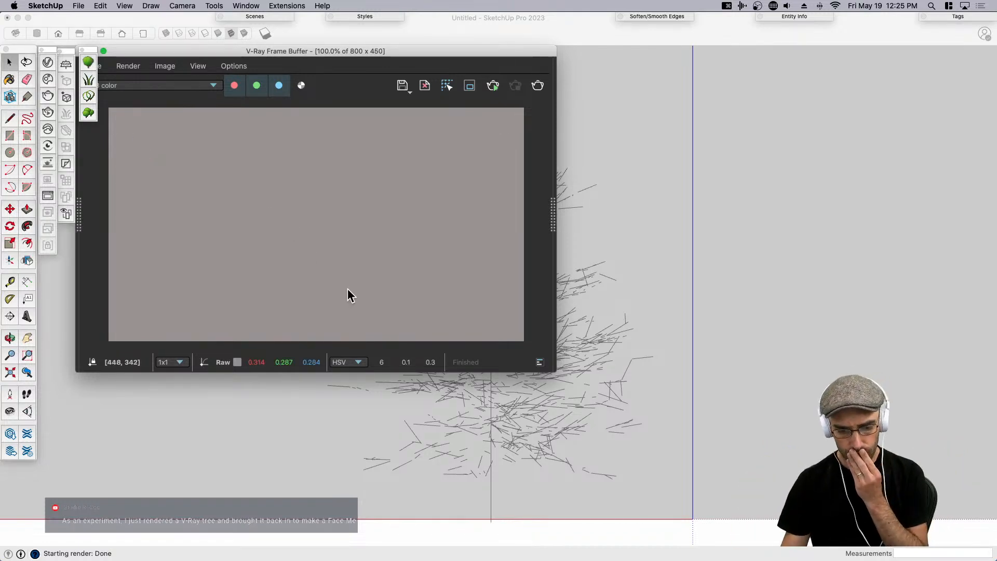
drag(205, 50, 230, 53)
click(107, 54)
Switch the fir to its full-detail model, frame the whole tree, and render it with V-Ray.
click(532, 364)
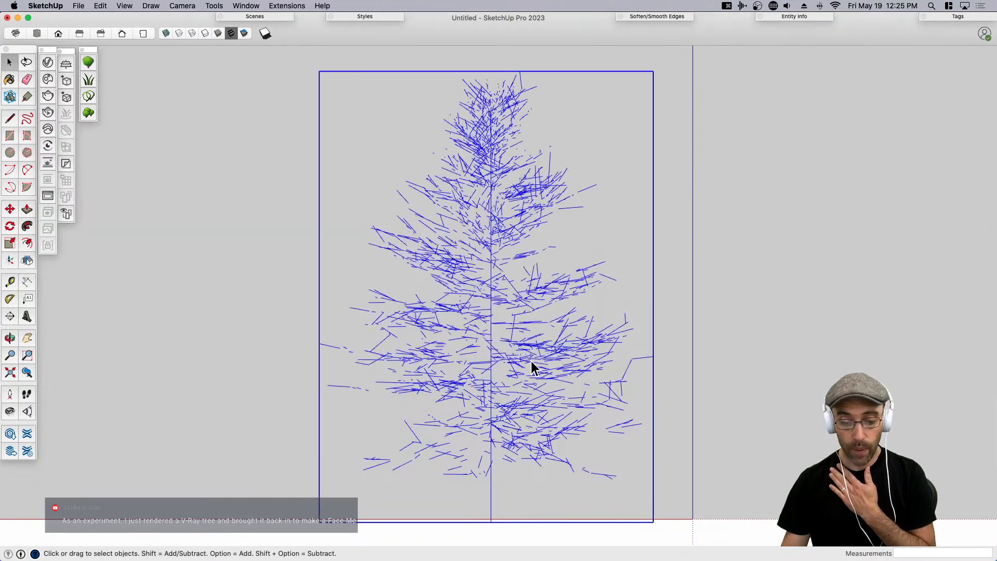
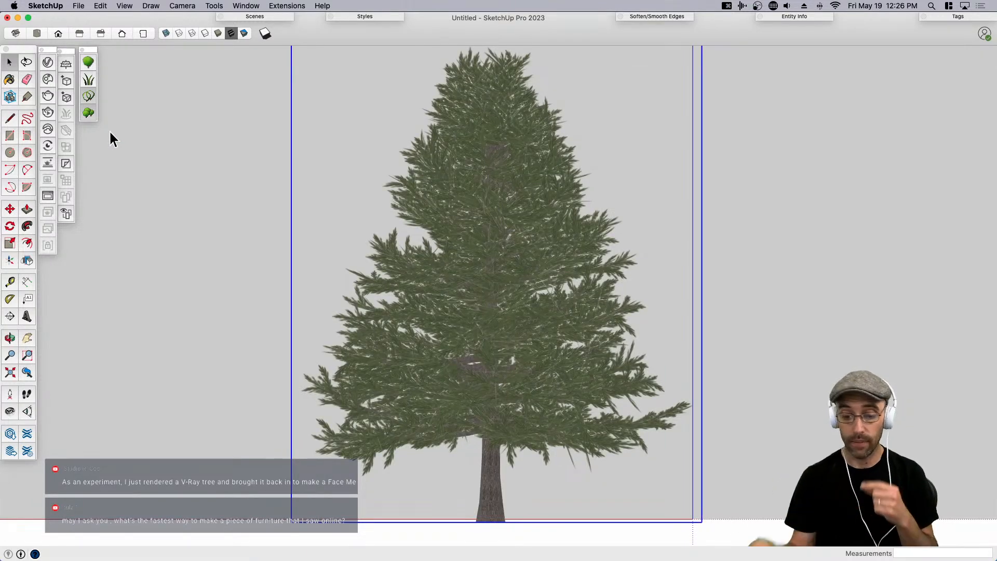
scroll(441, 353, down, 1)
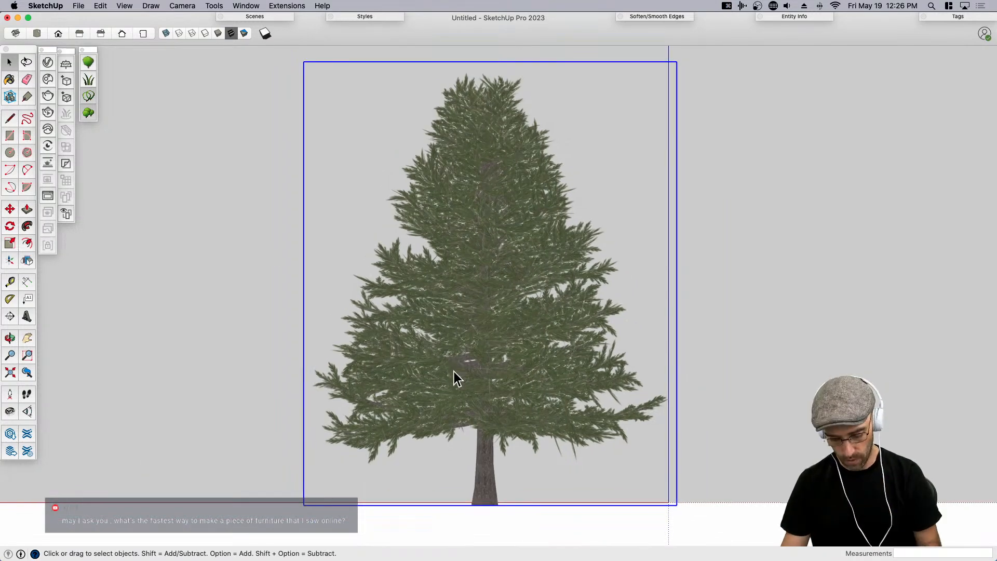
key(h)
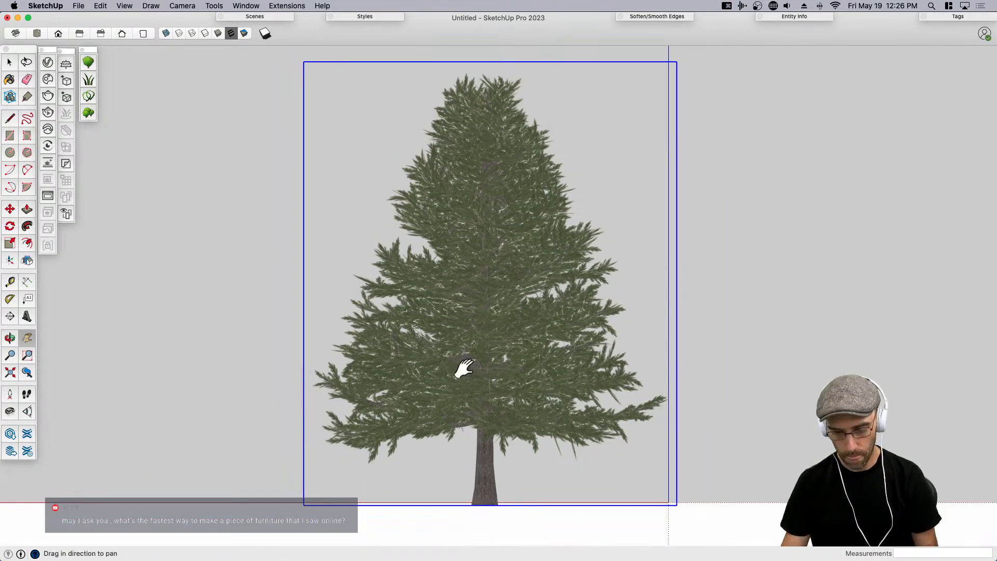
drag(462, 370, 460, 382)
key(space)
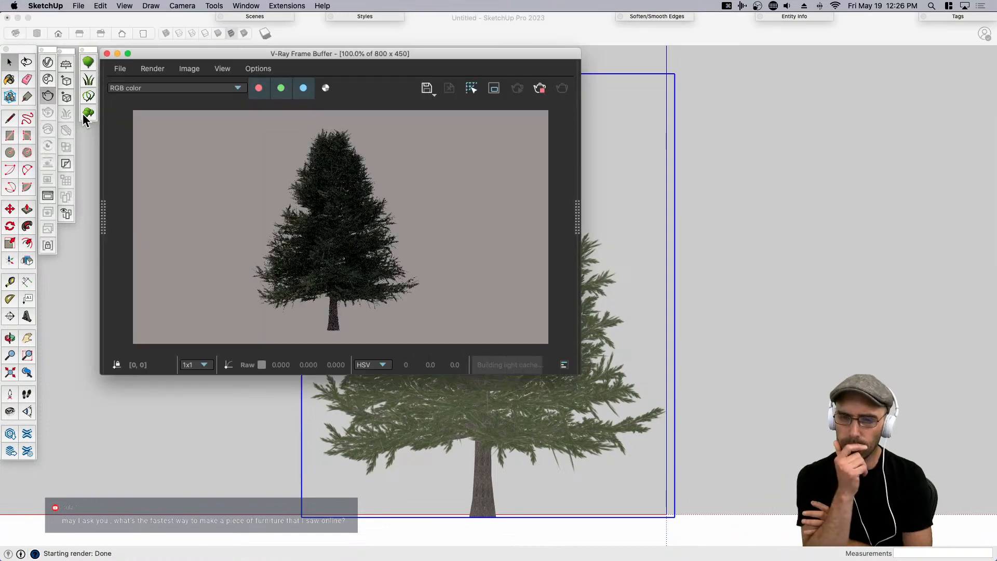
Add an Exposure correction layer to the render with exposure about 2.28 and highlight burn about 0.56.
click(577, 218)
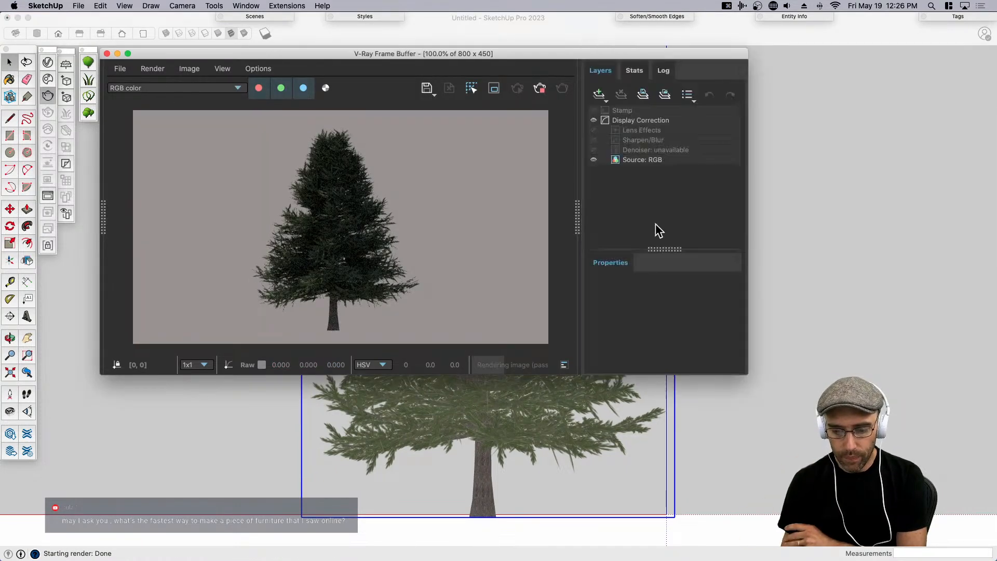
click(602, 94)
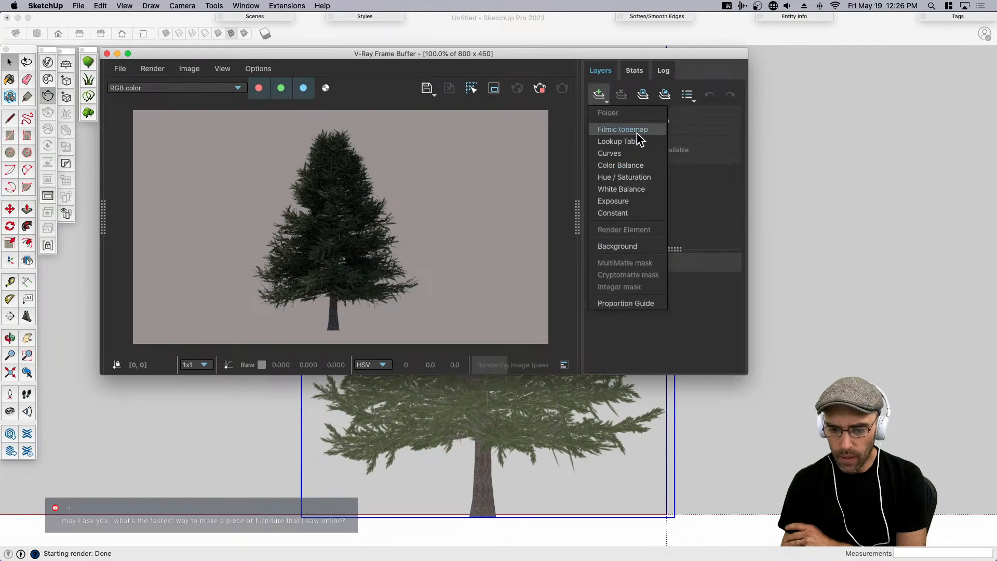
click(632, 204)
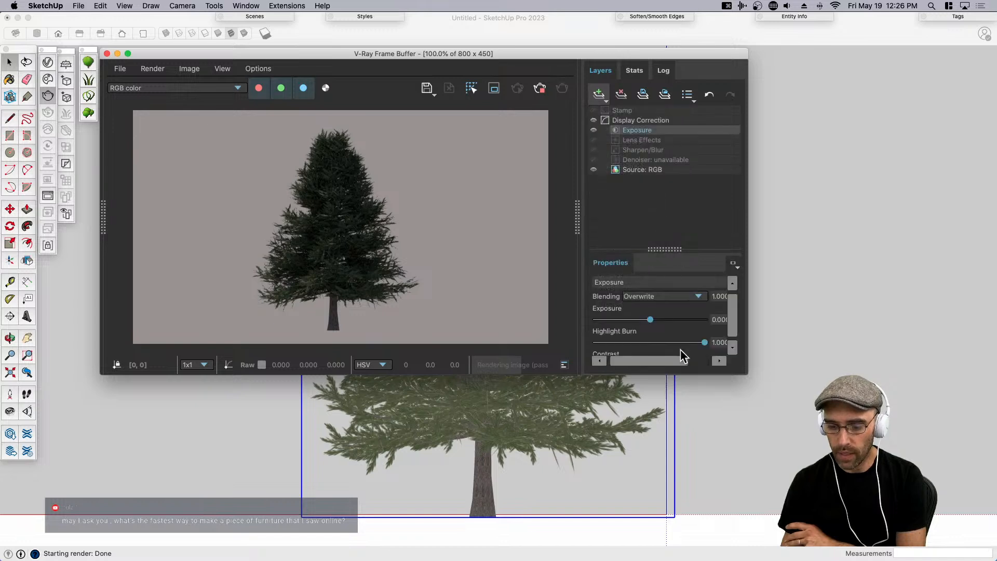
mouse_move(652, 320)
mouse_down()
mouse_move(681, 321)
mouse_move(675, 343)
mouse_move(654, 343)
mouse_up()
click(660, 342)
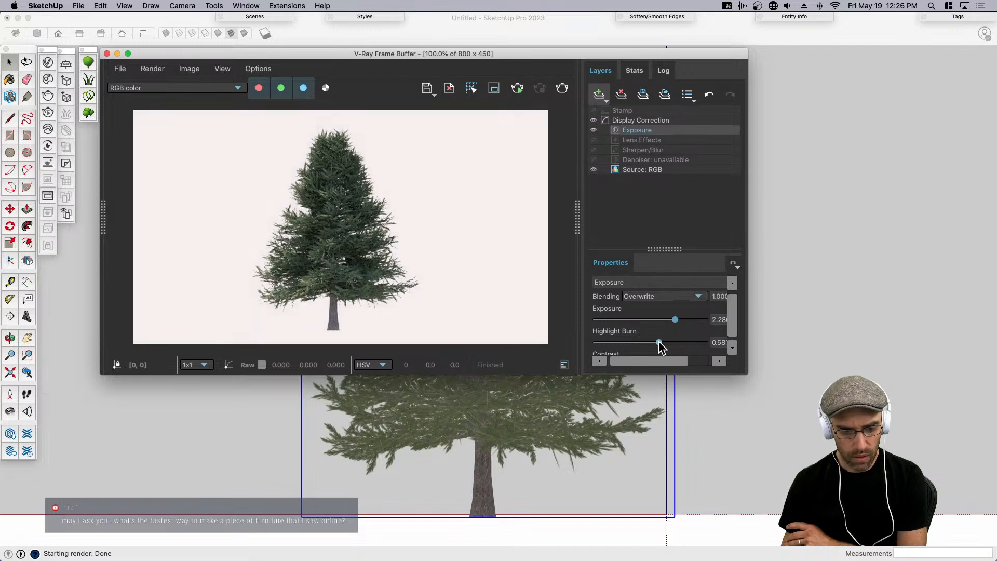
Save the render to the Desktop as a PNG named Fir_Billboard and close the frame buffer.
click(426, 89)
click(307, 175)
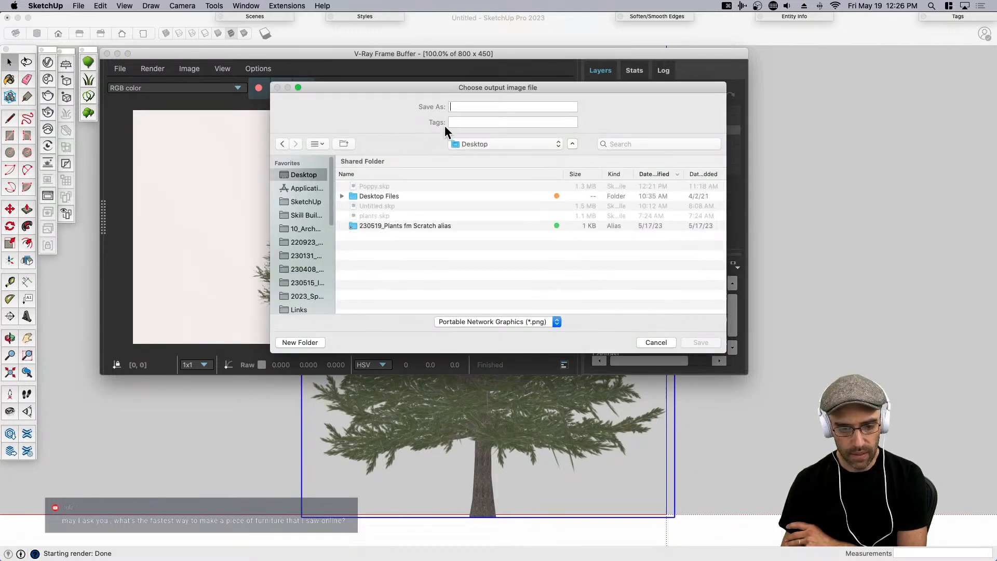
text(Fir_Billboard)
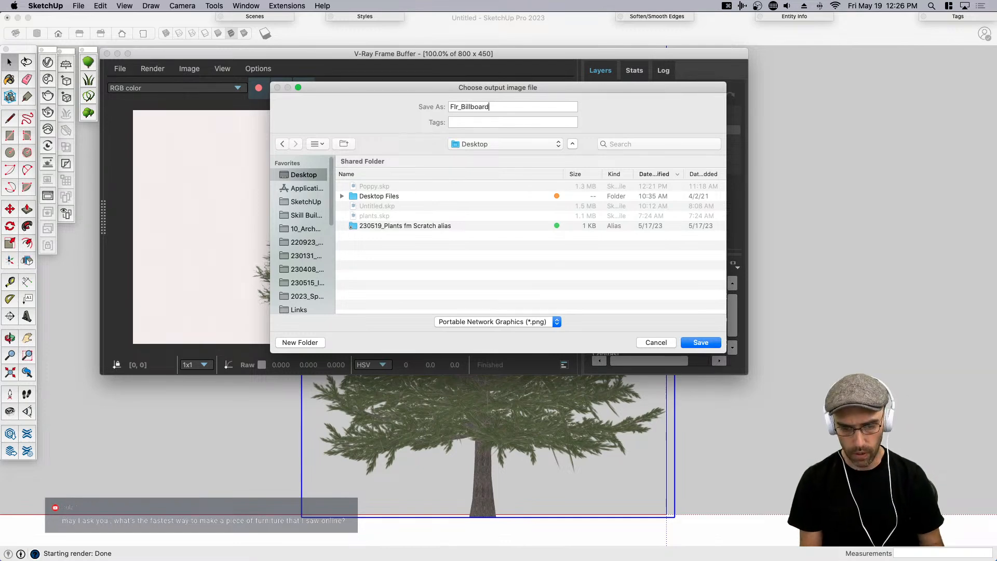
key(Return)
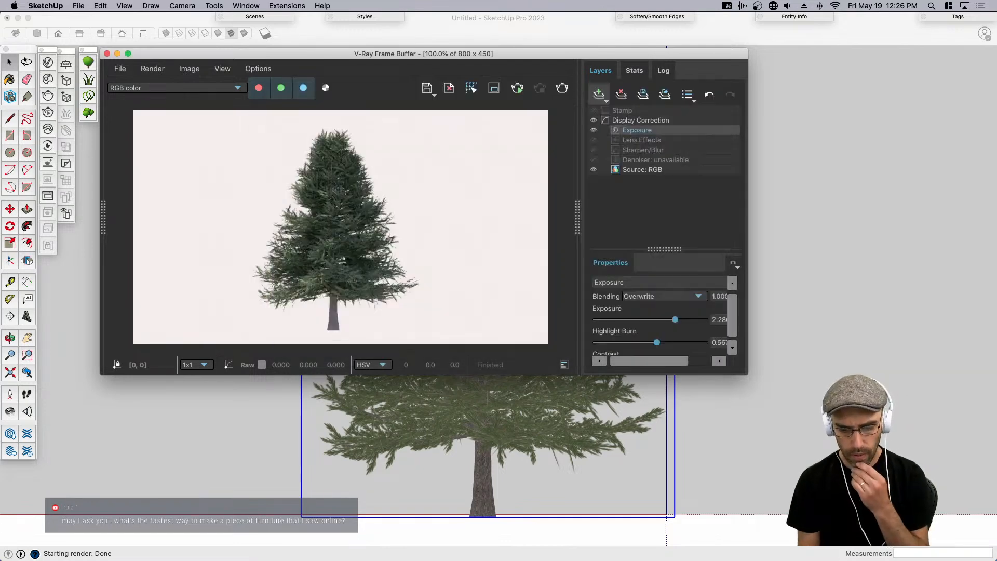
click(109, 54)
Bring the Fir_Billboard image from Finder into the SketchUp model and place it flat on the ground beside the fir.
scroll(475, 376, down, 3)
middle_drag(507, 419, 503, 361)
scroll(506, 364, down, 4)
scroll(527, 375, down, 2)
click(79, 8)
click(80, 6)
key(super+Tab)
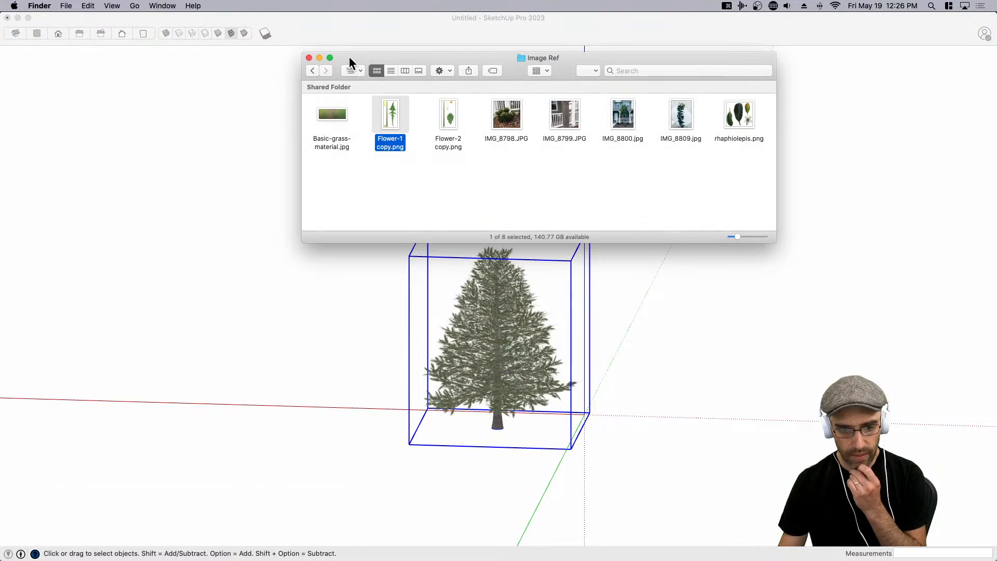
drag(349, 58, 349, 0)
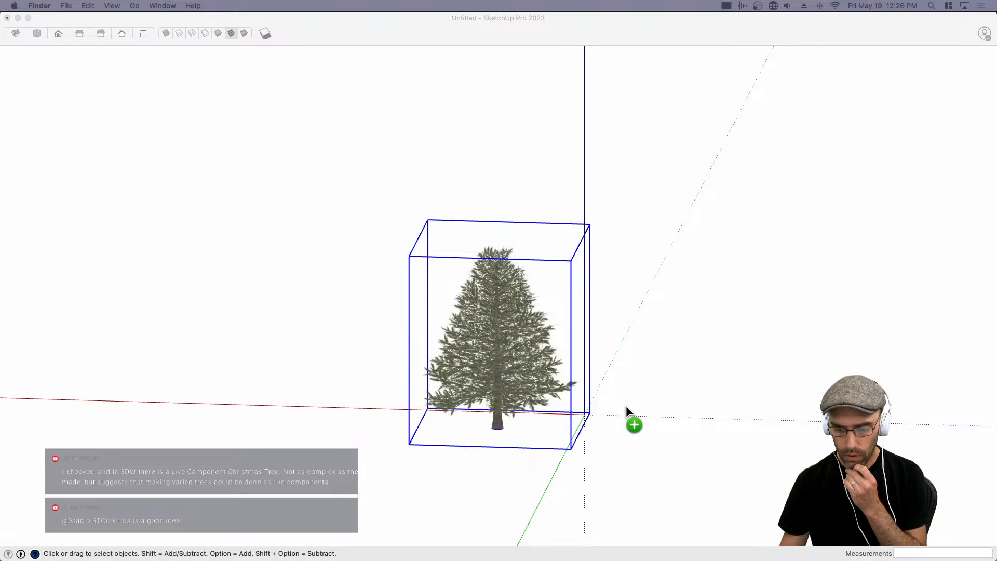
drag(625, 410, 622, 411)
click(696, 420)
click(752, 364)
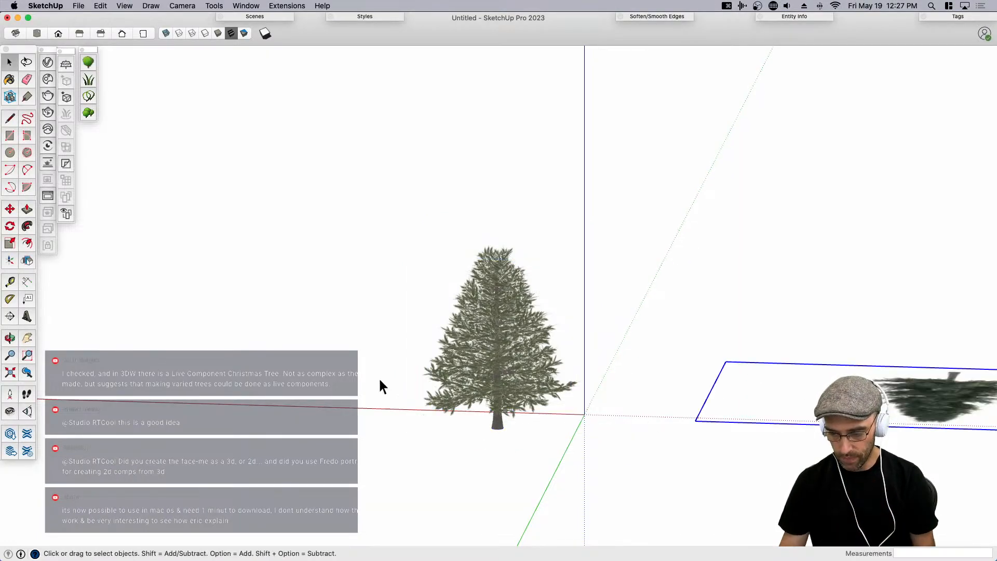
scroll(383, 385, down, 3)
key(q)
key(space)
key(q)
click(718, 391)
click(747, 392)
key(space)
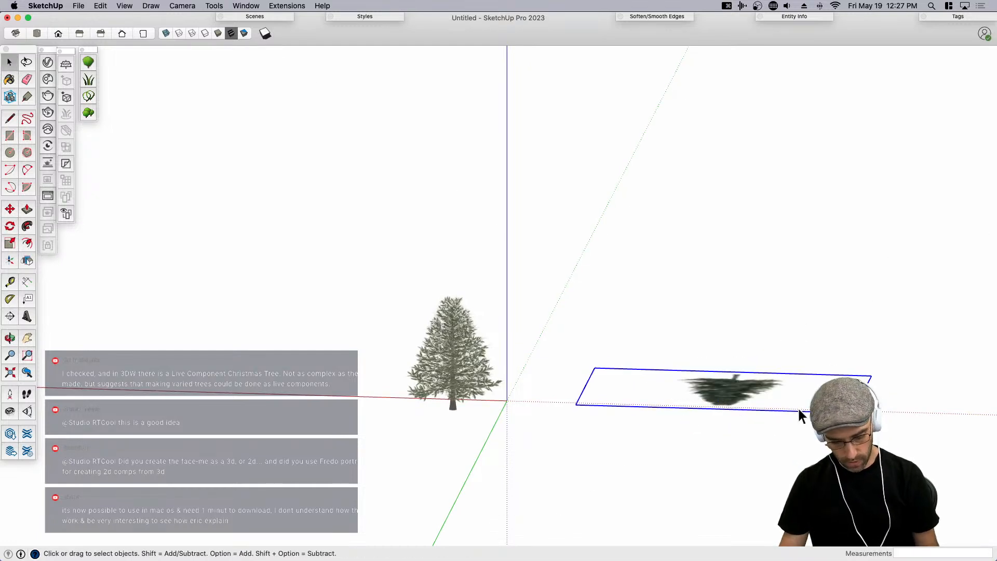
Rotate the fir image 90 degrees about its ground edge to stand it upright.
key(q)
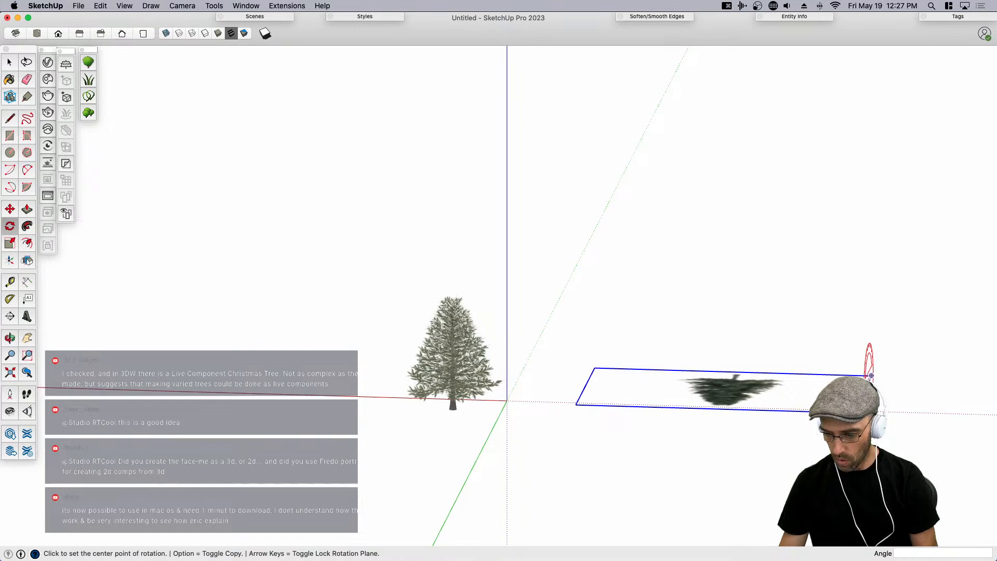
click(868, 382)
click(863, 393)
text(90)
key(Return)
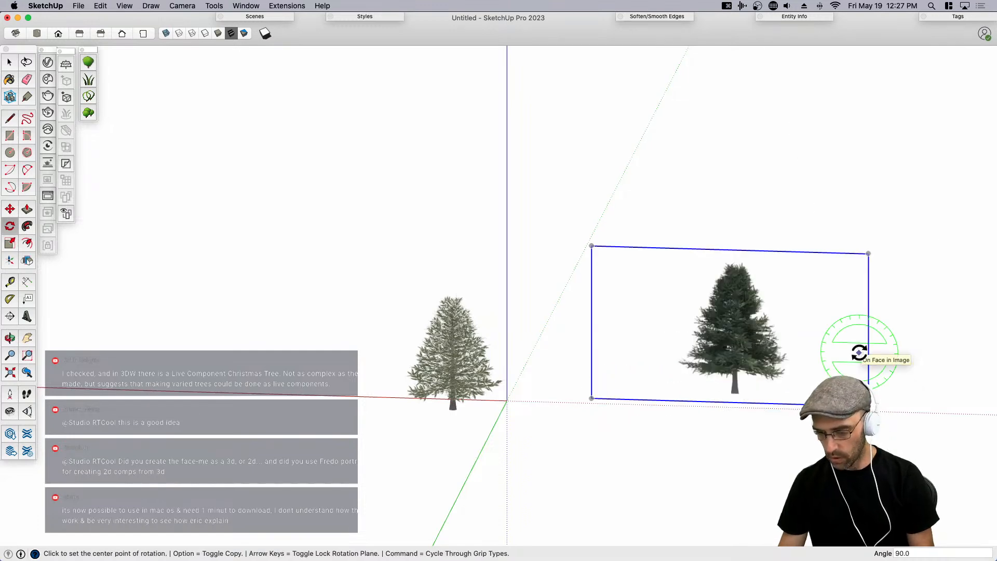
key(space)
Move the upright image by its trunk base onto the trunk base of the 3D fir.
scroll(740, 392, up, 3)
key(m)
click(737, 389)
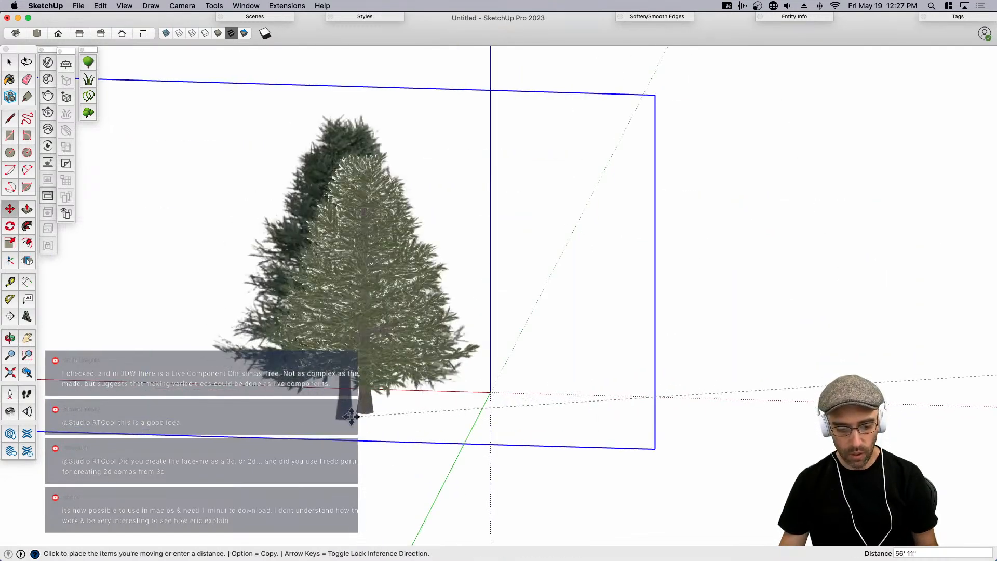
click(361, 403)
scroll(345, 426, up, 4)
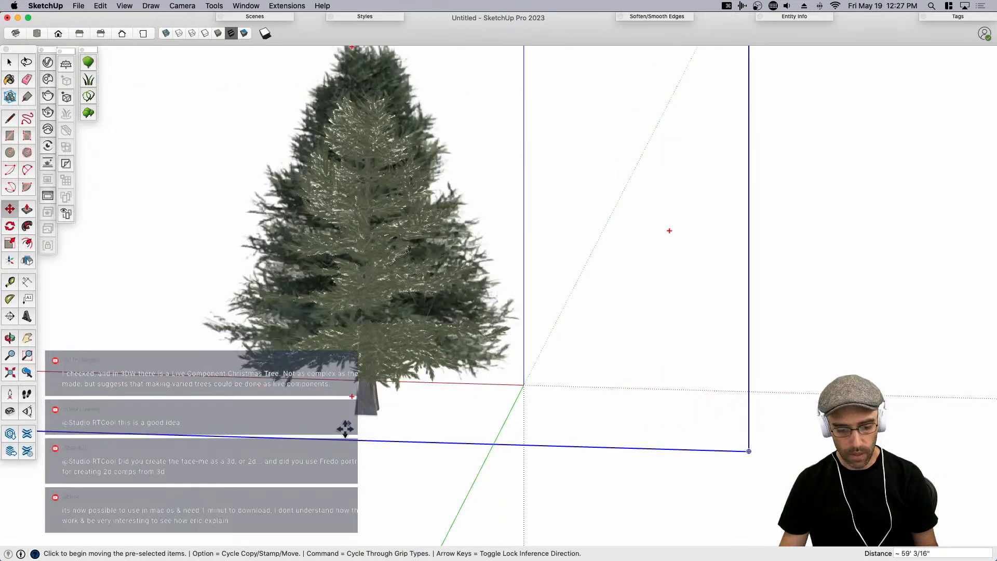
scroll(479, 457, down, 2)
key(space)
scroll(573, 295, down, 3)
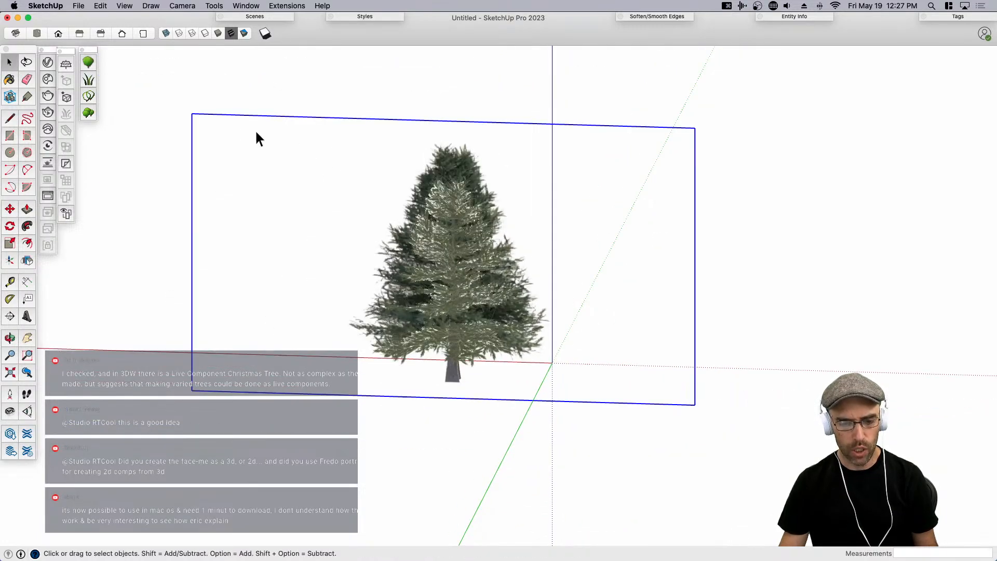
Scale the image down uniformly from its upper corners to match the 3D fir's height, using about 0.93 for the second scaling.
key(s)
click(191, 113)
click(211, 126)
scroll(696, 139, up, 2)
click(696, 140)
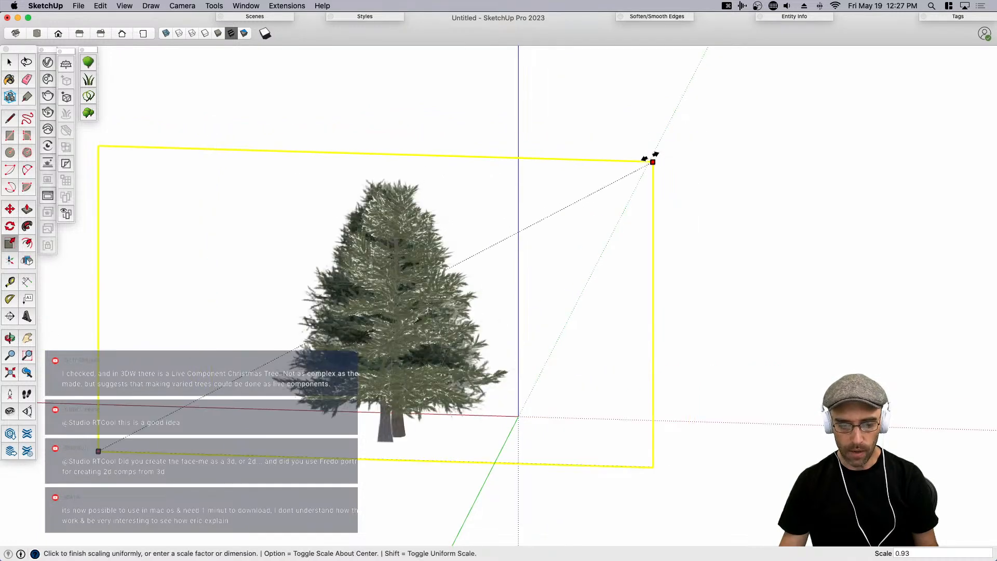
click(651, 158)
Realign the scaled image by moving its trunk base about 1' onto the 3D fir's trunk base.
scroll(421, 445, up, 5)
key(m)
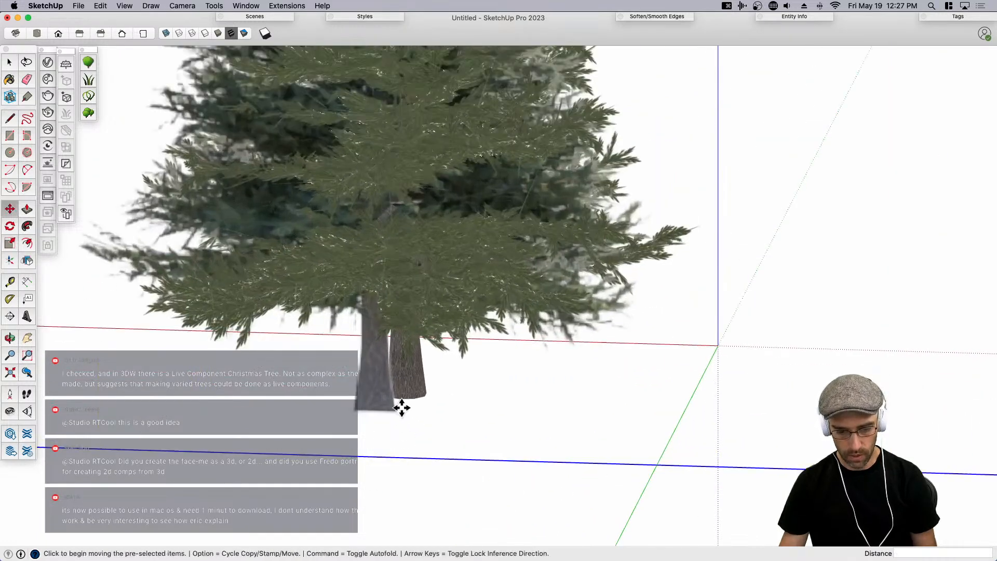
click(375, 408)
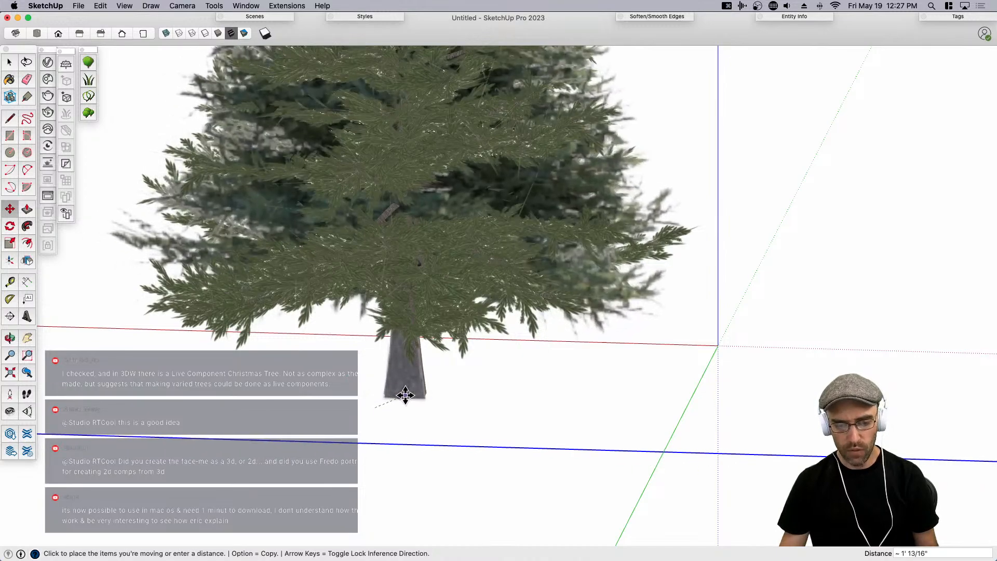
click(406, 396)
key(space)
Explode the fir image into a textured face with editable edges.
scroll(463, 426, down, 7)
middle_drag(470, 410, 531, 399)
right_click(368, 399)
click(407, 350)
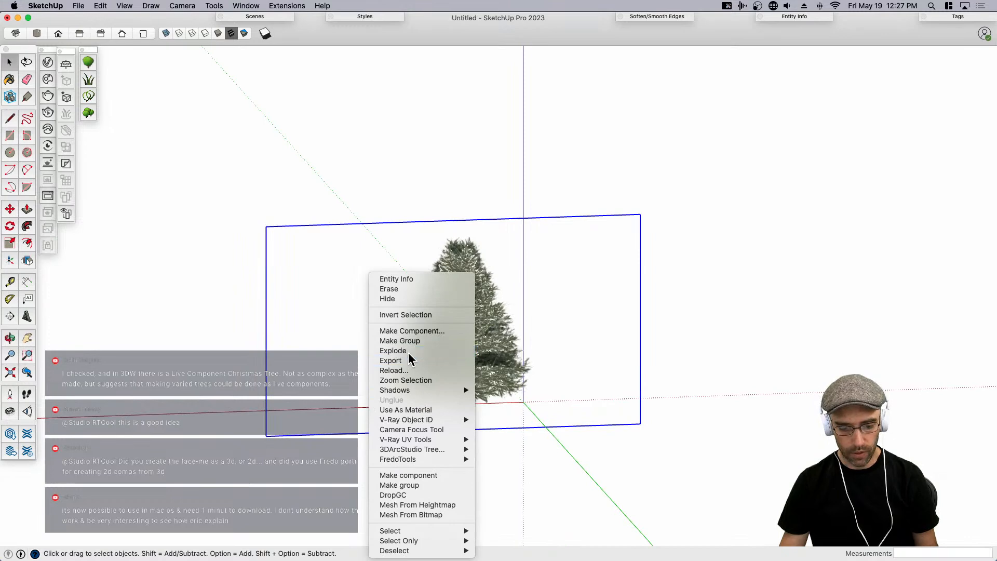
Move the left vertical edge of the textured face inward about 13' to crop the empty margin beside the tree.
click(269, 373)
key(m)
key(space)
drag(209, 156, 294, 476)
key(m)
click(260, 482)
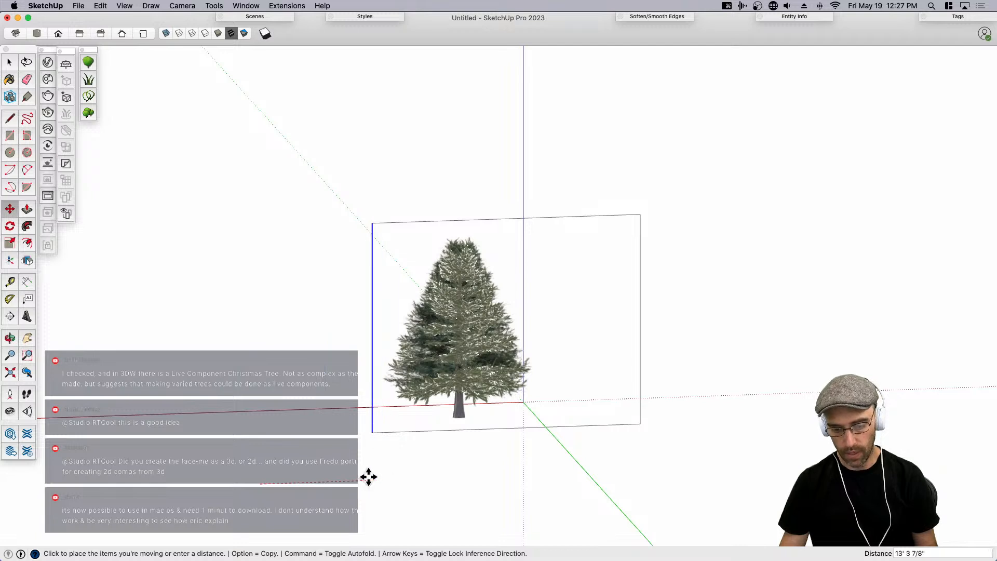
click(370, 476)
key(space)
Move the right vertical edge of the textured face inward about 13' to just beyond the branches.
drag(586, 179, 664, 460)
key(m)
click(649, 454)
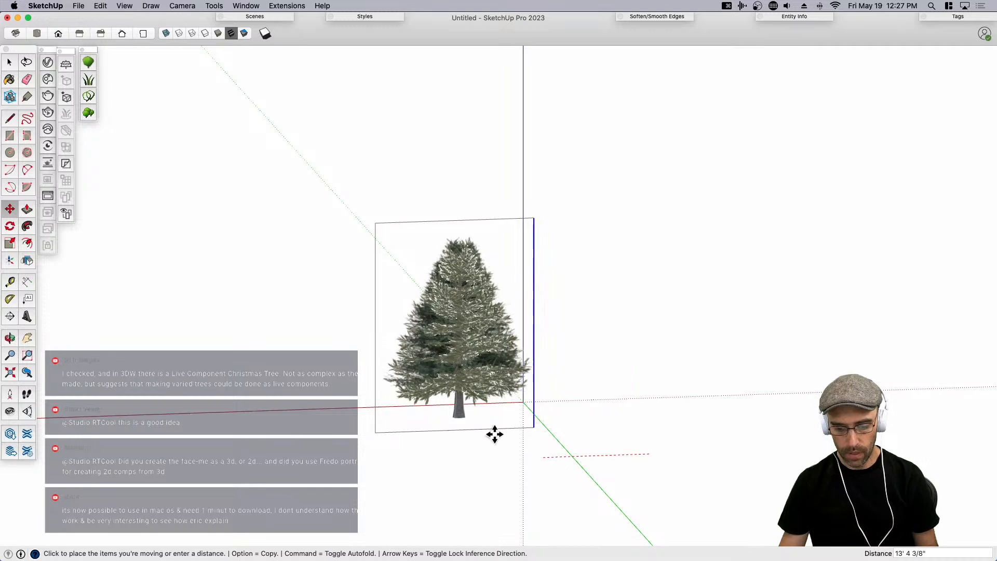
click(528, 448)
key(space)
Move the textured face's lower edge up about 1' 8" to the base of the fir's trunk.
scroll(411, 434, up, 2)
click(415, 431)
scroll(414, 431, up, 2)
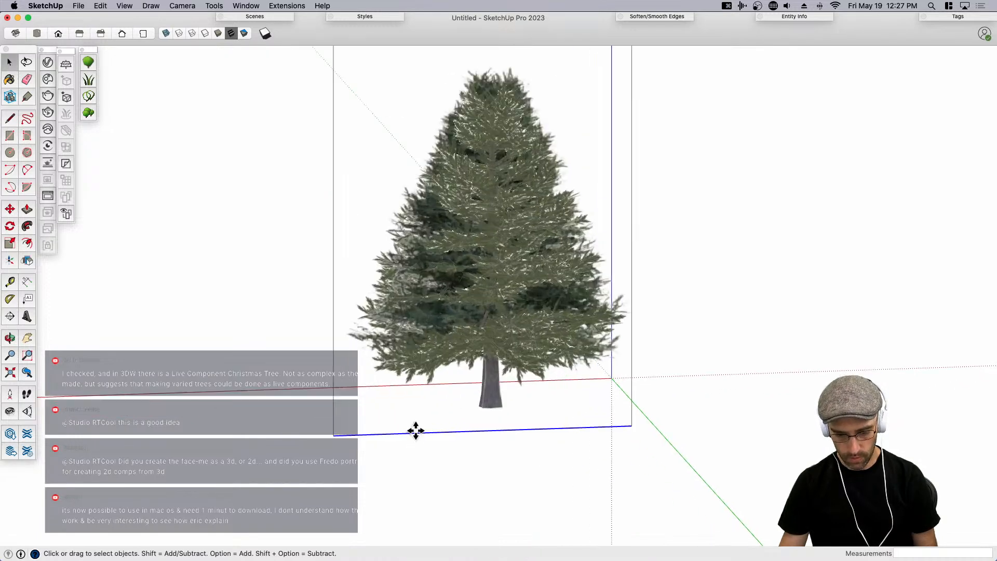
key(m)
click(414, 426)
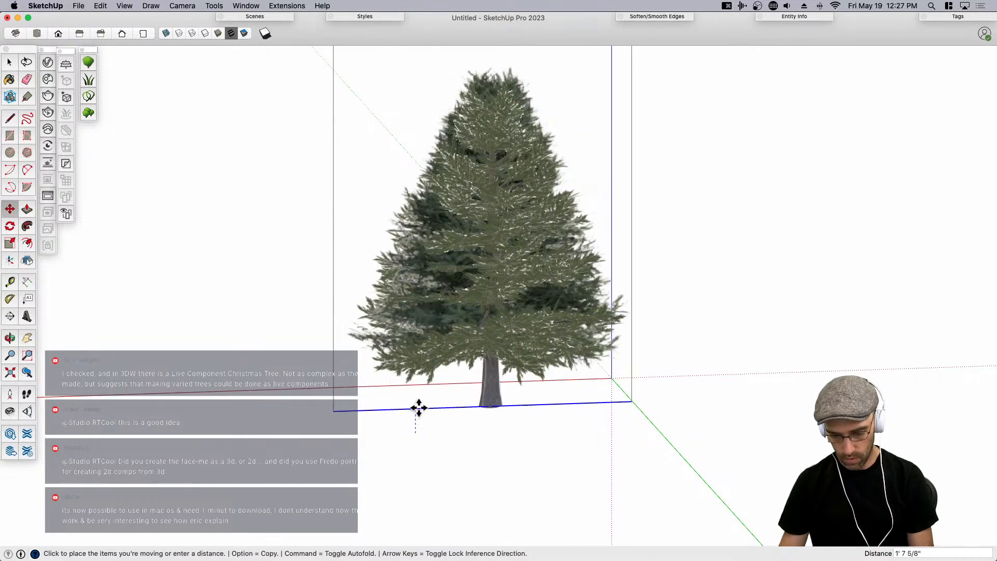
click(418, 411)
key(space)
Select the cropped fir face with its edges and make it a component.
scroll(392, 216, down, 3)
click(392, 216)
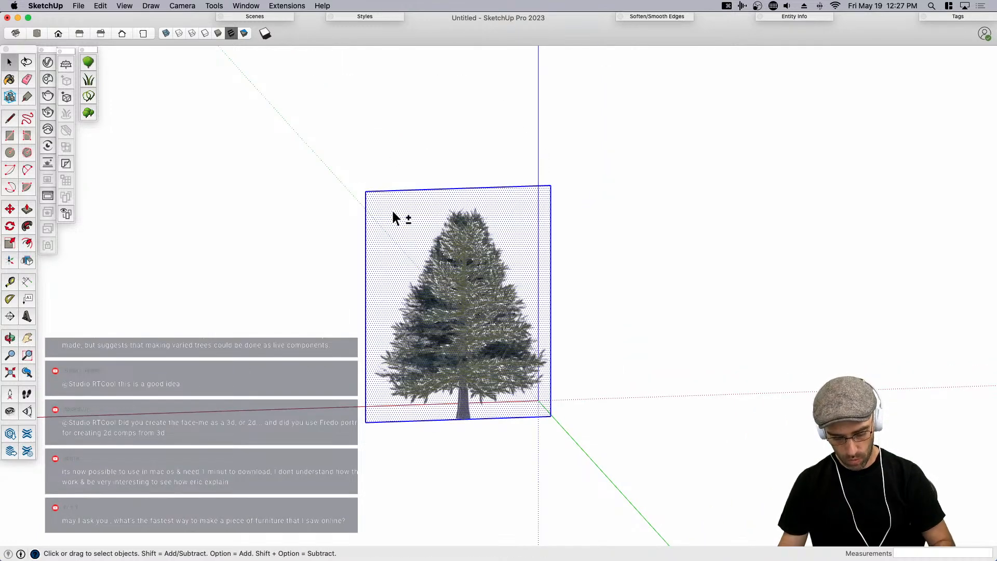
key(g)
click(574, 295)
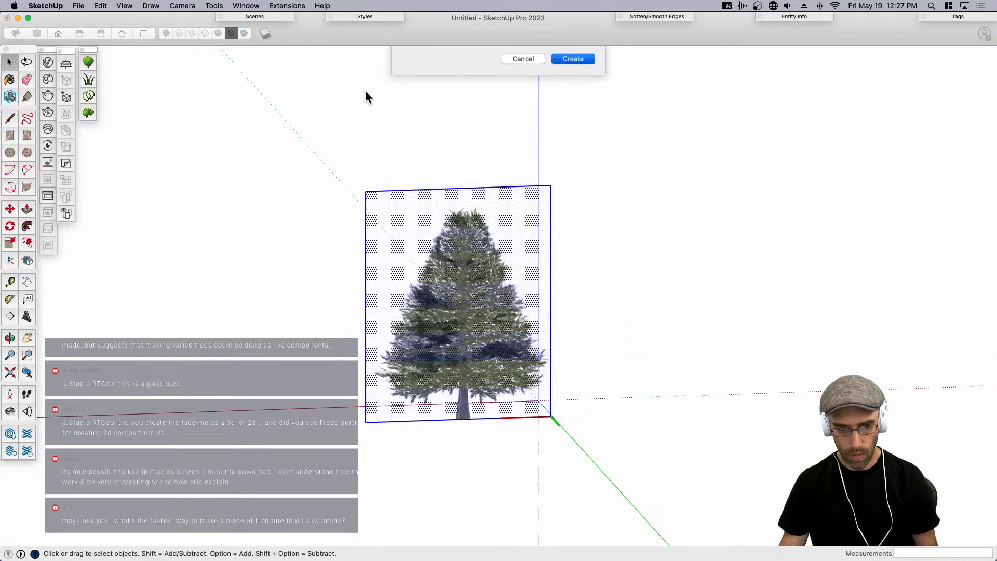
Set the fir image component's origin to Center in X, Center in Y and Bottom in Z with the Axes Tools extension.
click(287, 6)
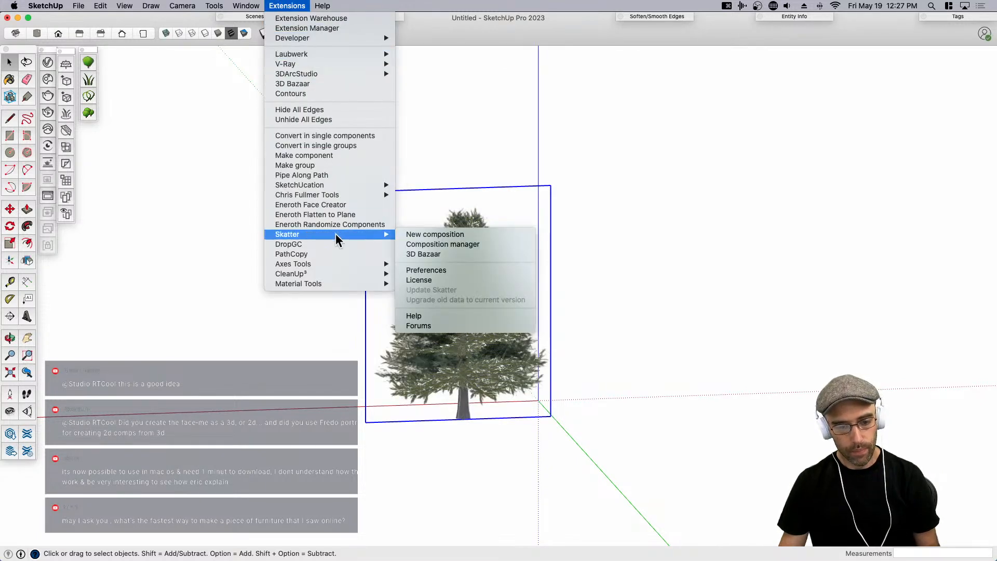
mouse_move(336, 265)
click(444, 264)
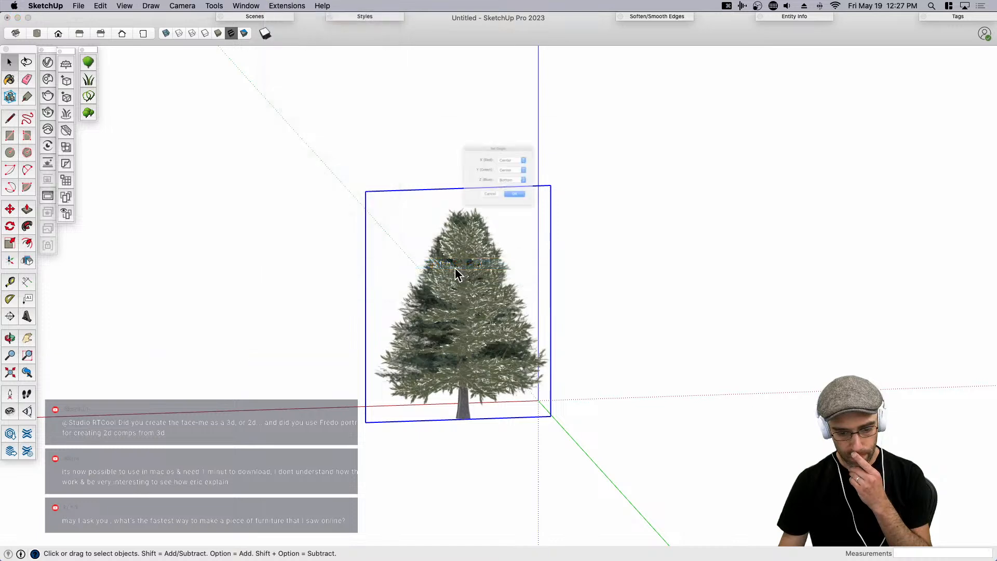
click(521, 208)
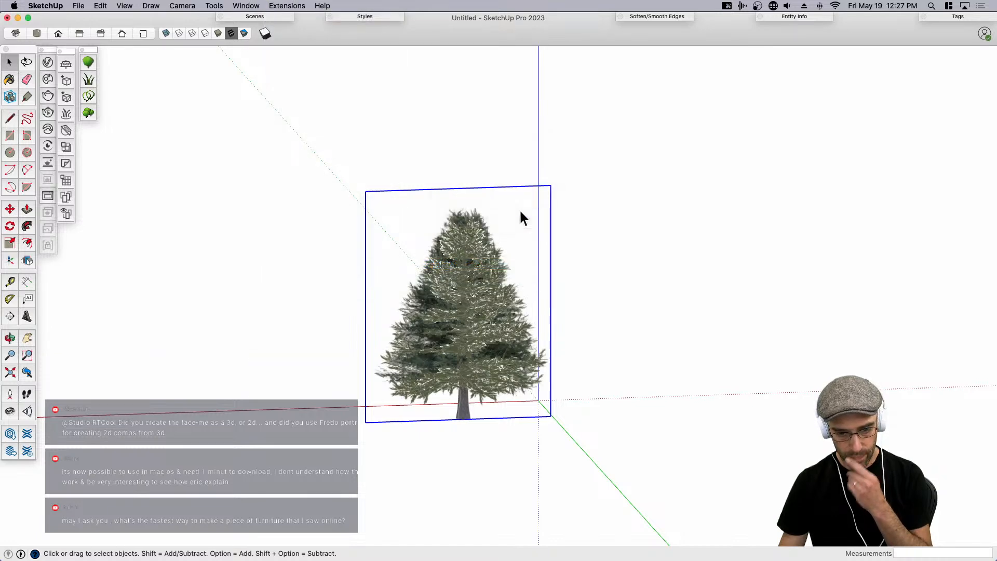
right_click(520, 209)
click(772, 60)
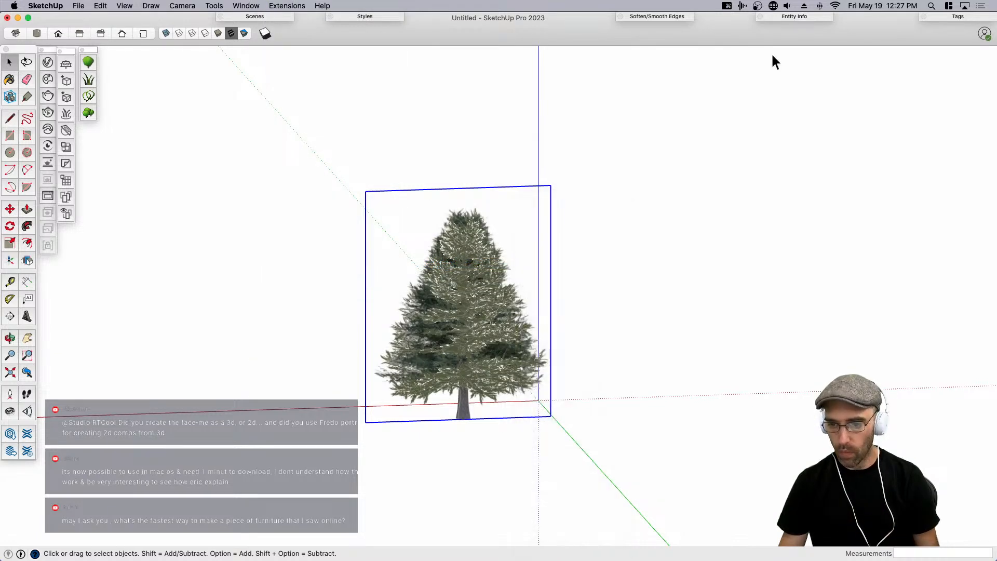
Rename the in-model component Component#1 to Fir_billbaord and make it always face the camera.
click(257, 6)
click(279, 161)
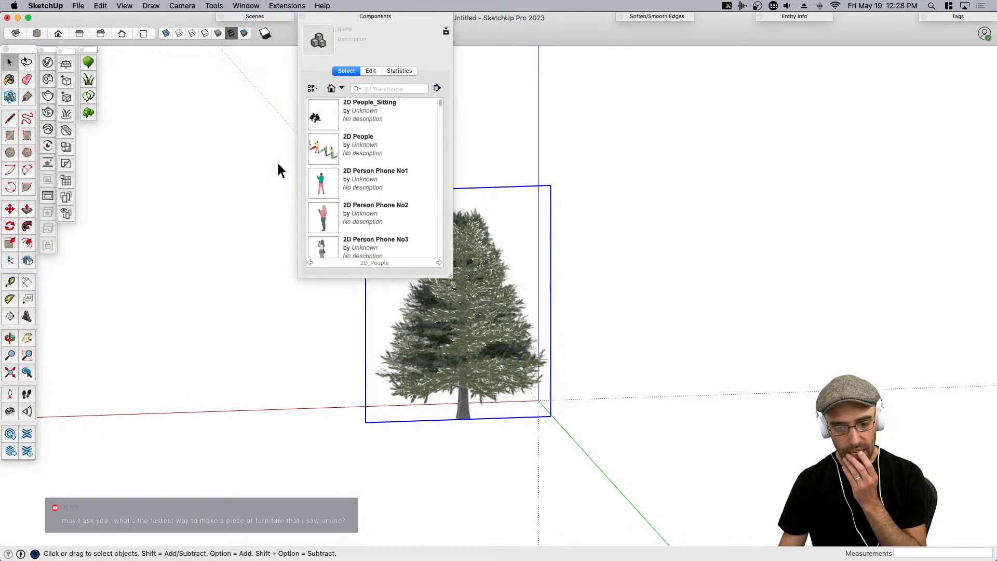
click(332, 88)
click(370, 70)
click(351, 70)
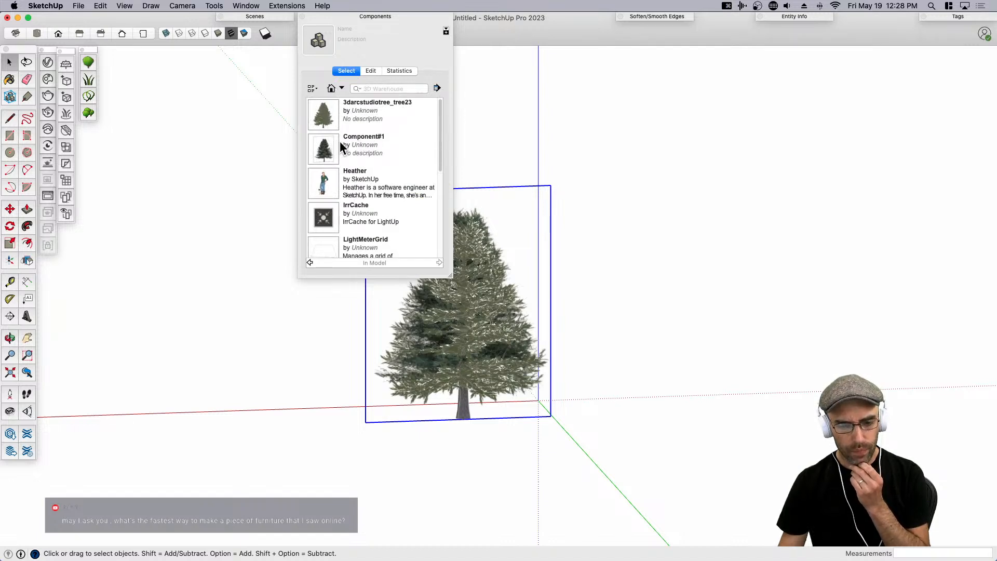
click(363, 140)
click(370, 71)
triple_click(370, 29)
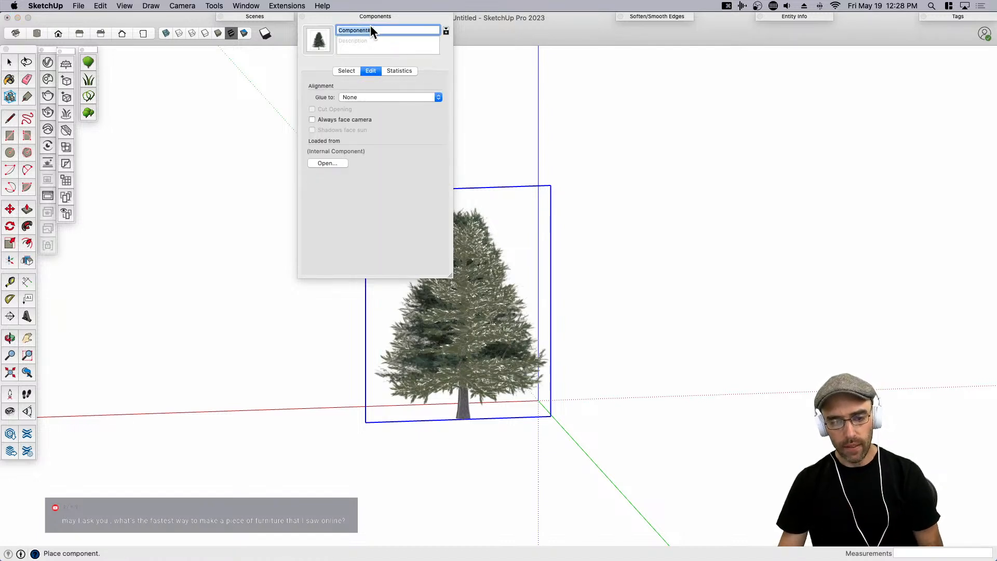
text(billbaord)
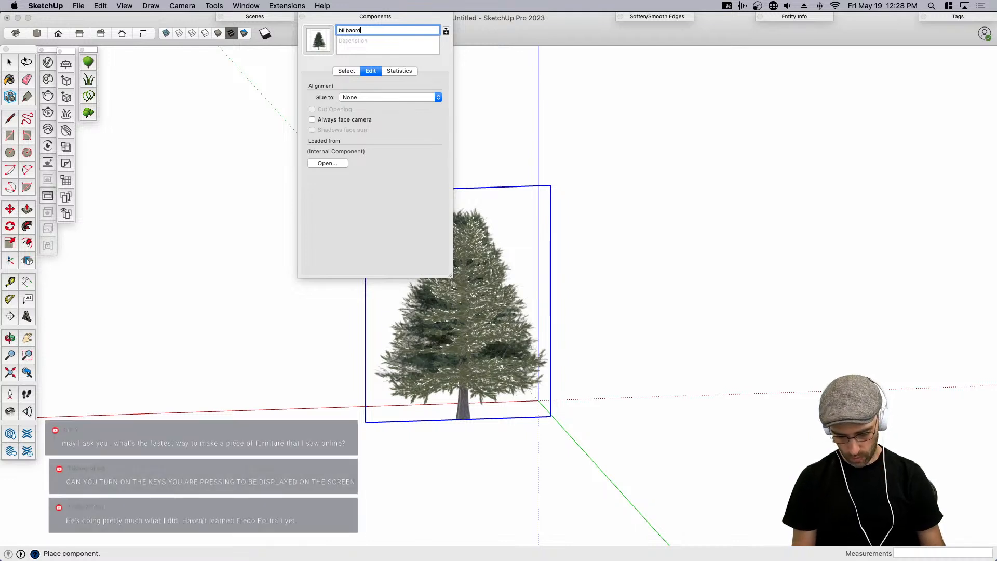
text(_)
key(Return)
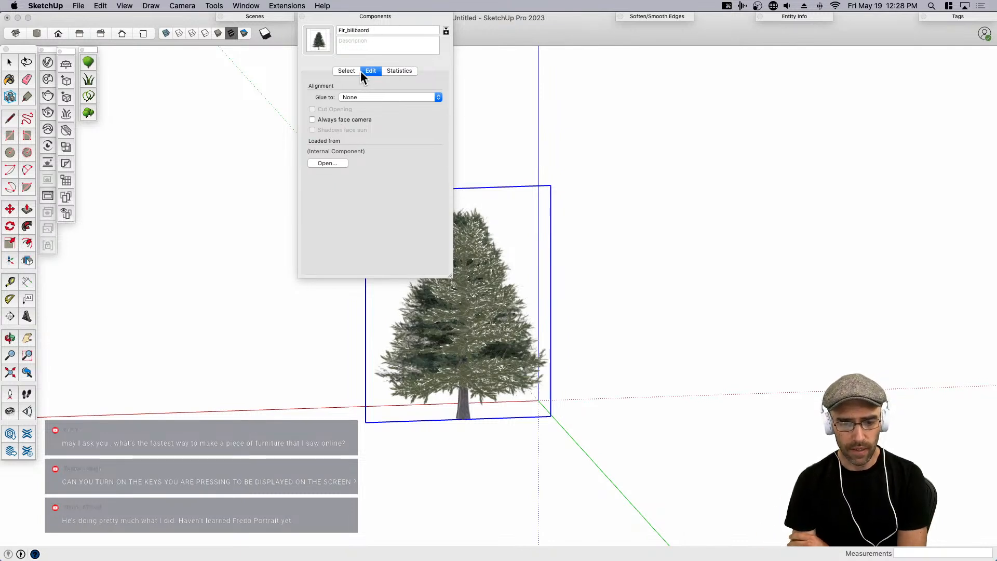
click(313, 120)
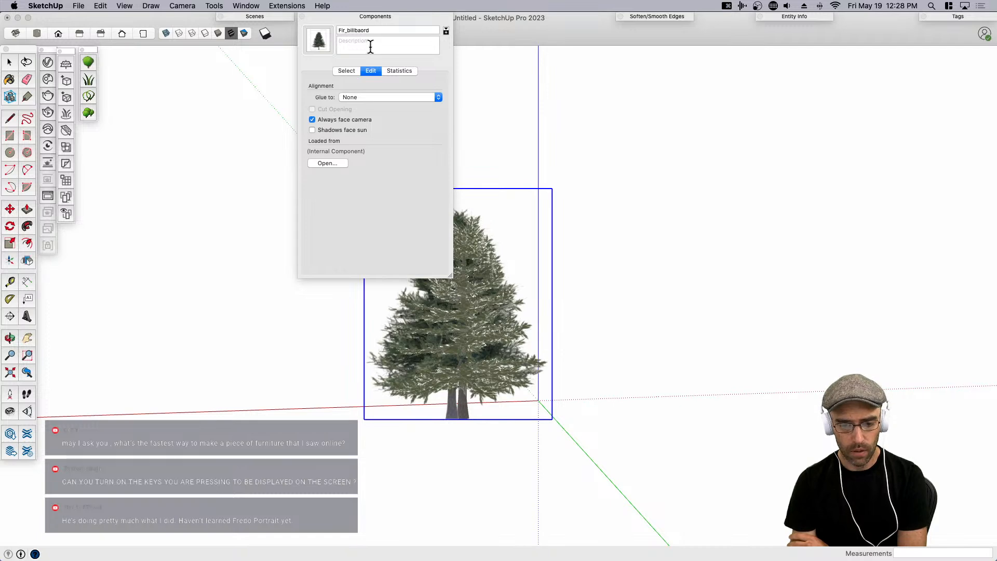
click(369, 14)
Move the fir billboard so its trunk base lines up with the 3D fir's trunk base.
scroll(460, 405, up, 5)
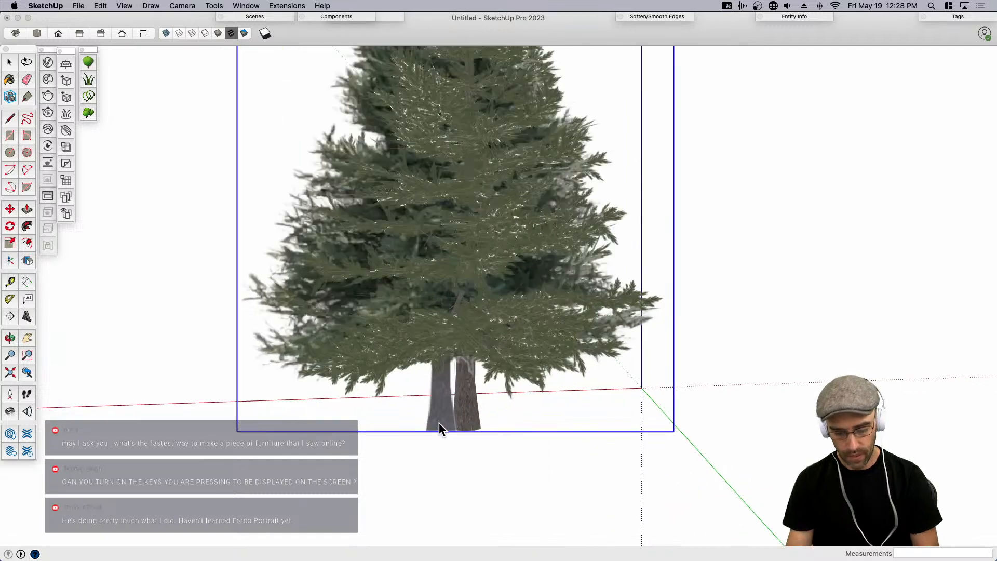
scroll(440, 421, up, 2)
key(m)
click(439, 429)
click(468, 428)
key(space)
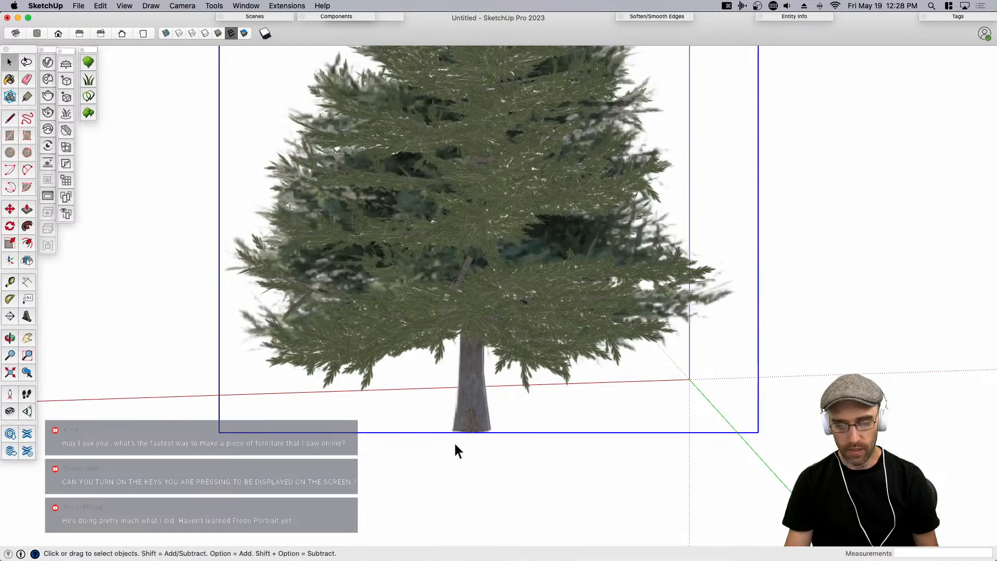
Select the 3D fir component and create two tags named Tree-3D and Tree-2D.
scroll(458, 441, down, 5)
click(487, 379)
scroll(487, 379, down, 1)
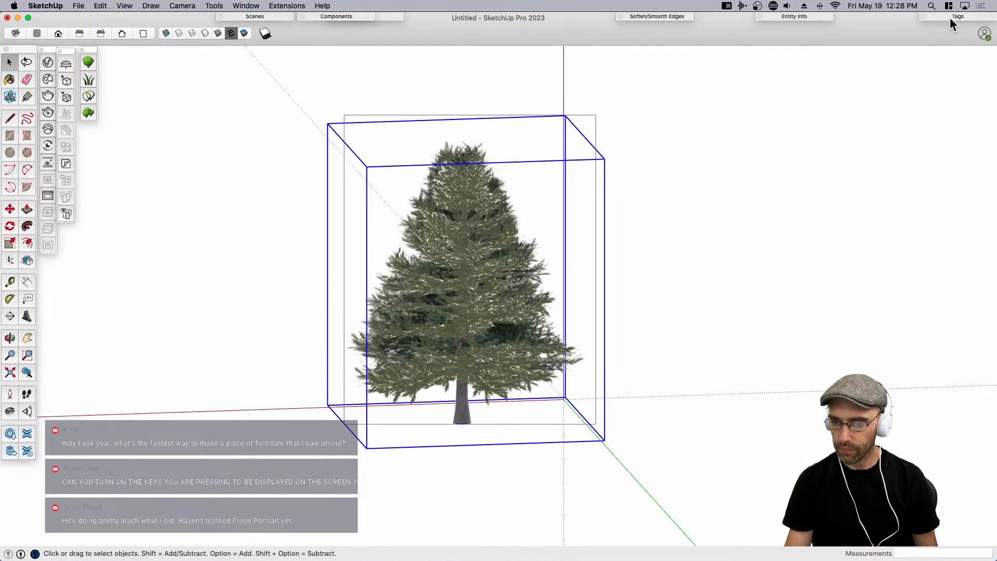
click(950, 17)
click(800, 17)
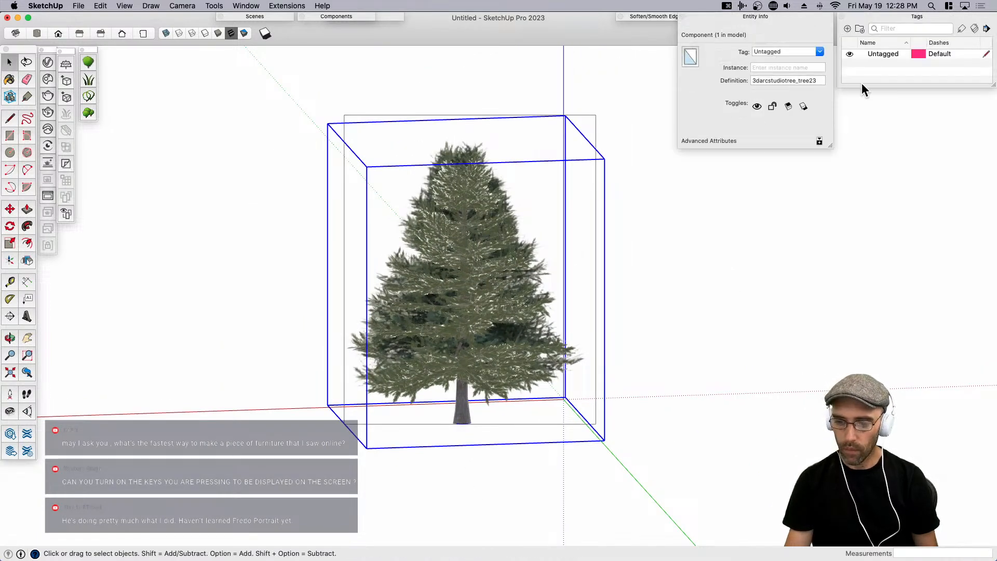
double_click(848, 28)
text(Tree-3D)
key(Return)
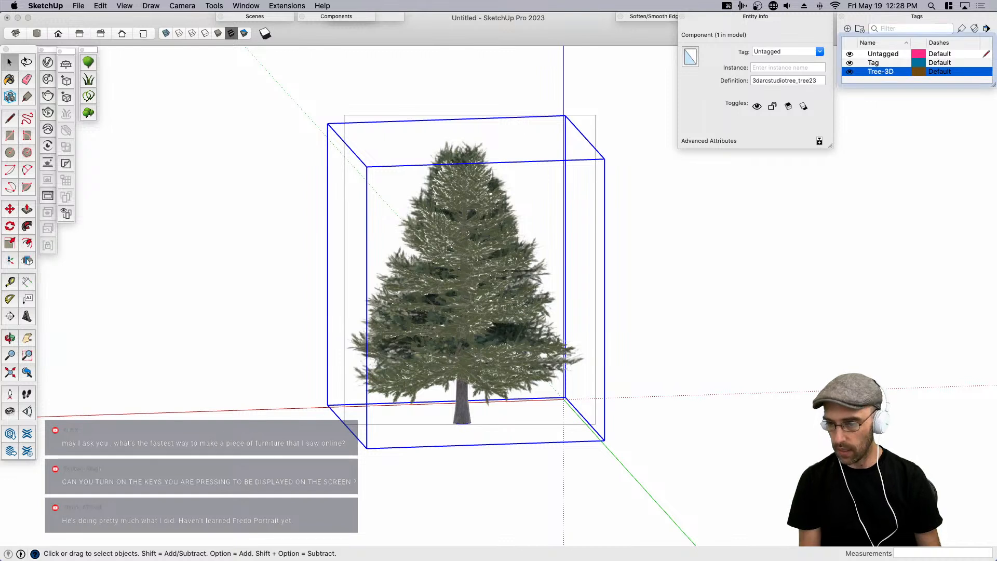
double_click(877, 62)
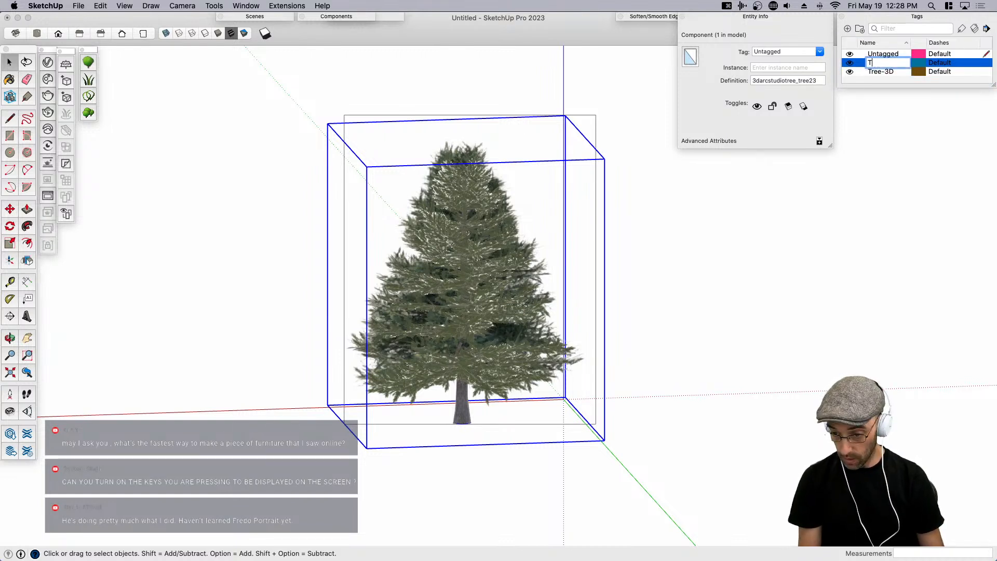
text(Tree-2D)
key(Return)
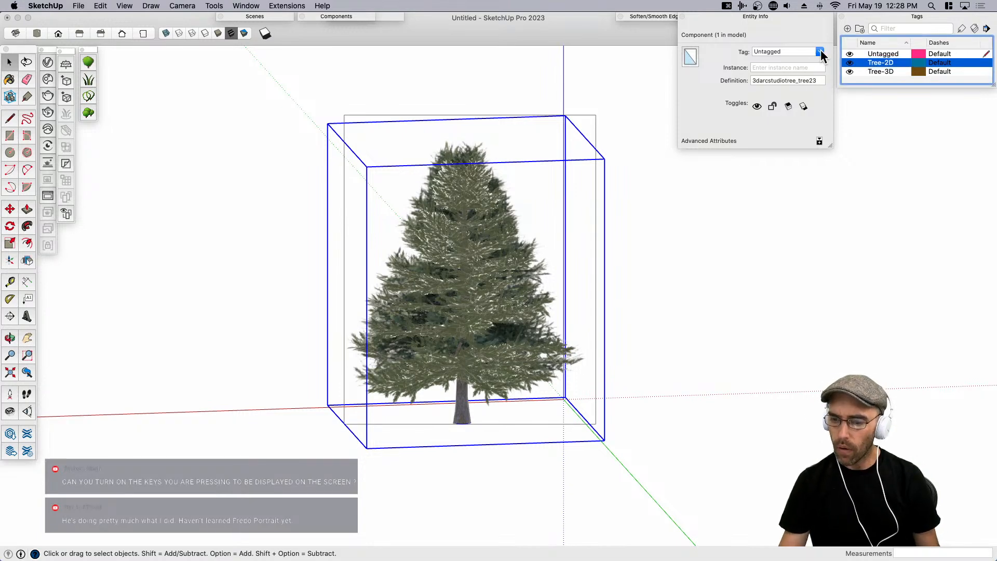
Assign a tree tag to the fir billboard and put the 3D fir component on the Tree-3D tag.
click(819, 51)
click(356, 116)
click(382, 109)
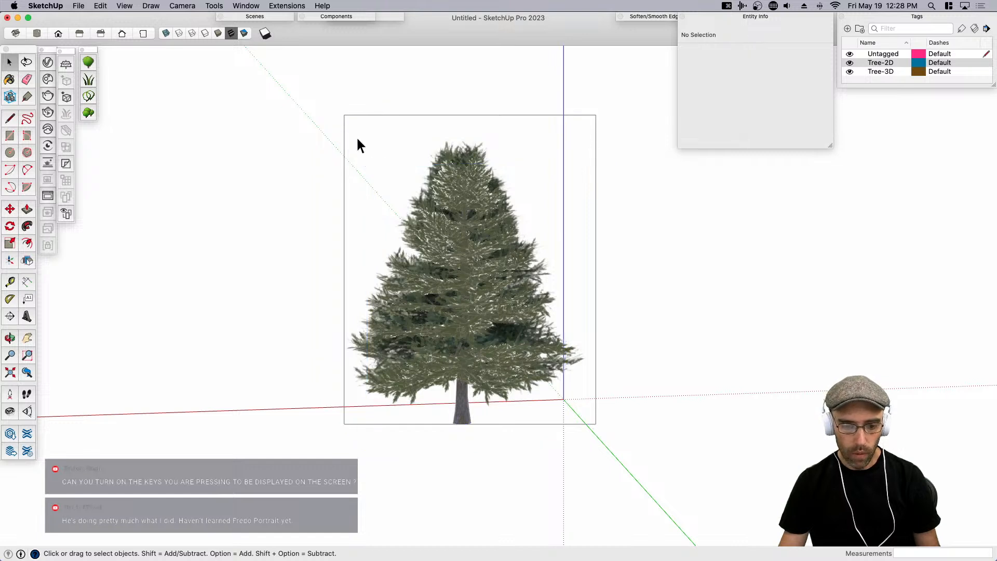
click(357, 139)
click(819, 52)
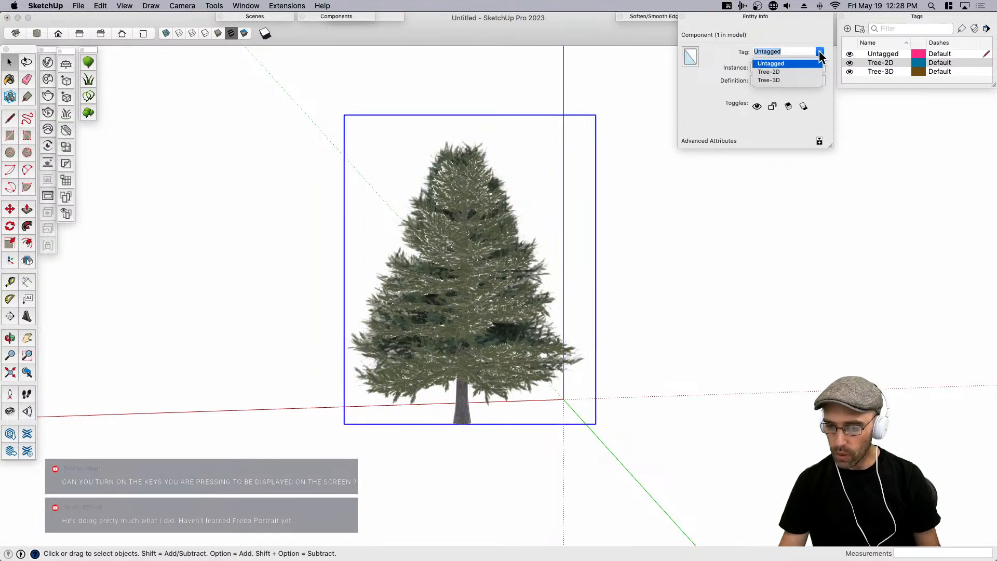
click(777, 79)
click(466, 287)
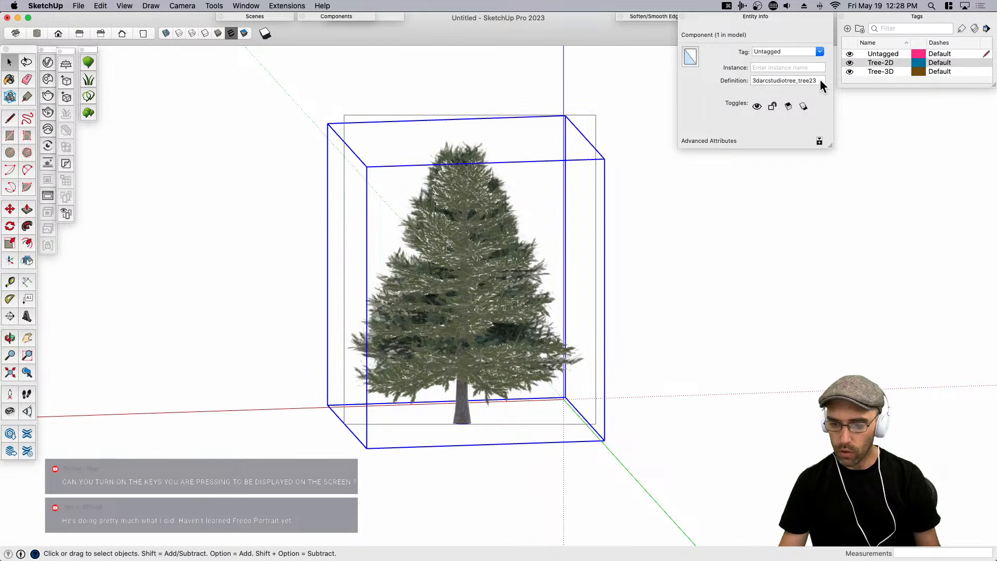
click(818, 51)
click(770, 78)
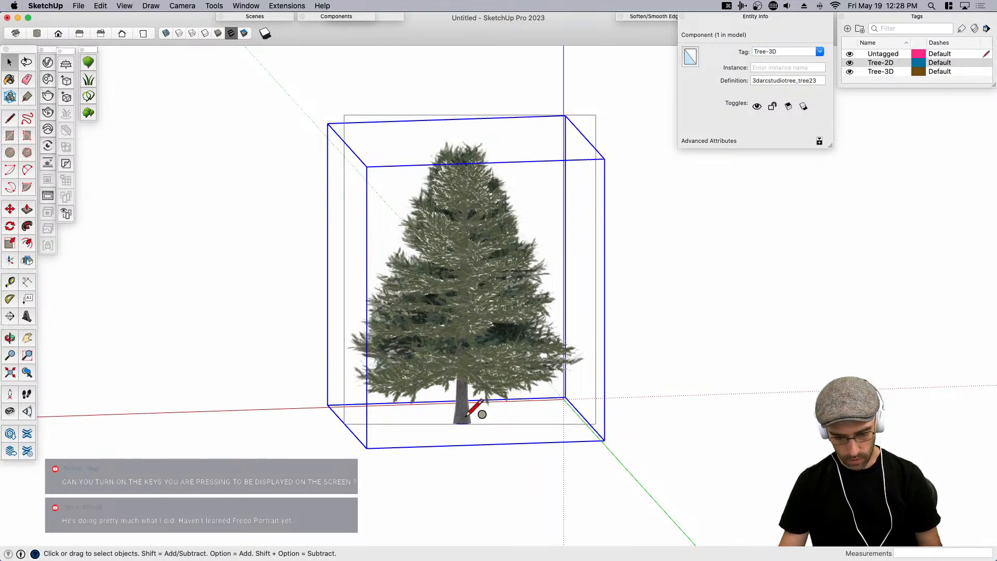
key(c)
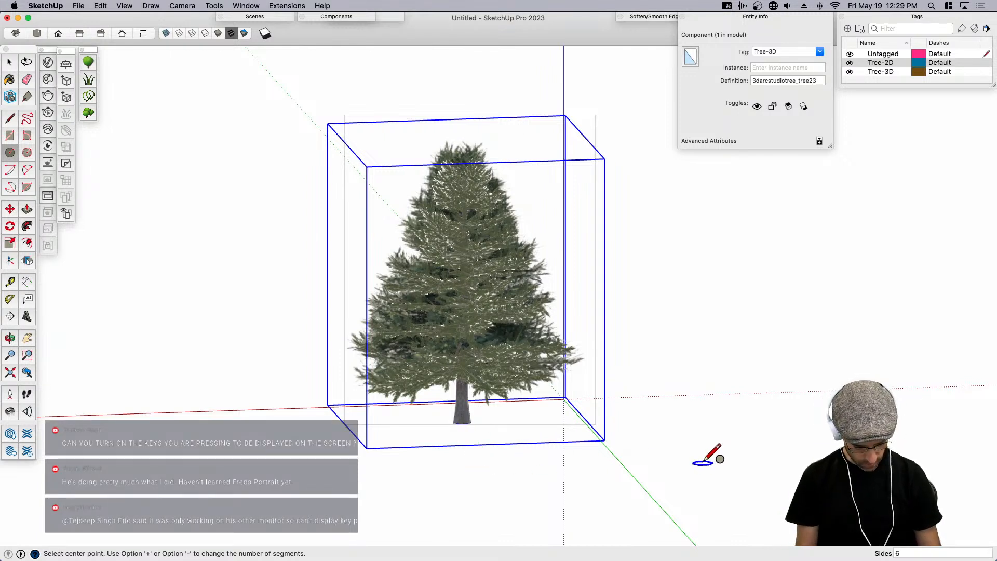
key(s)
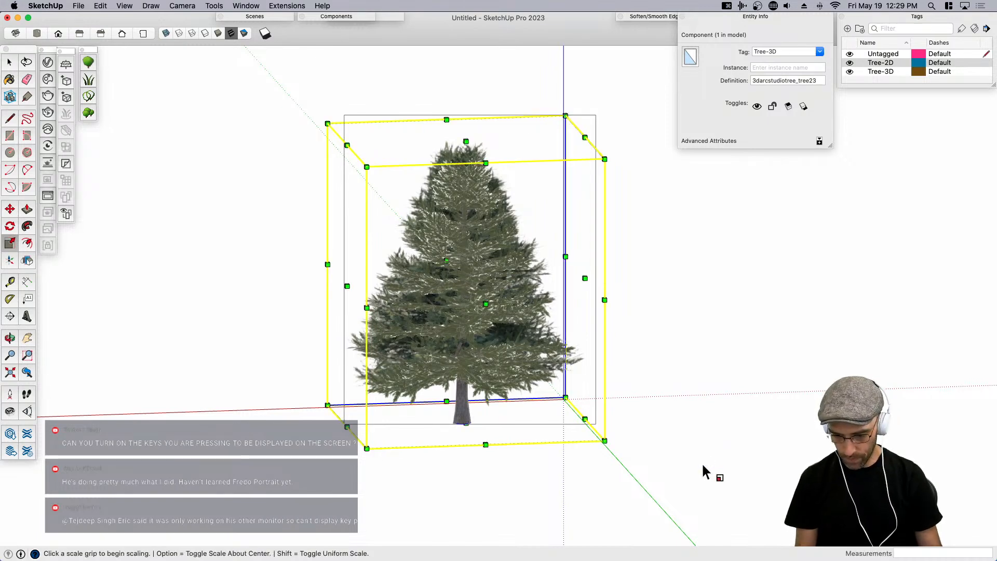
click(702, 465)
key(c)
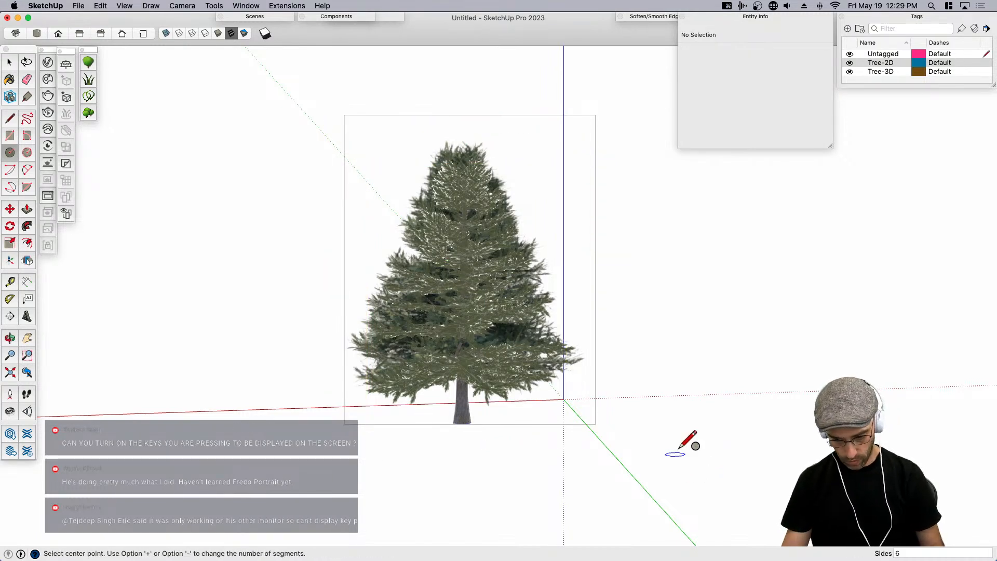
key(s)
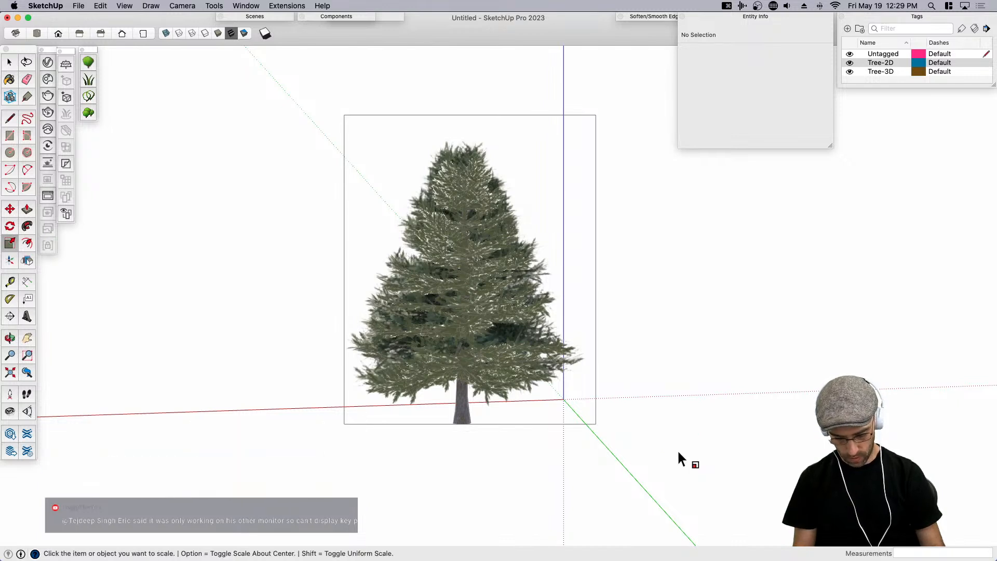
Draw a 24-sided circle on the ground beside the fir and group its face and edges.
key(c)
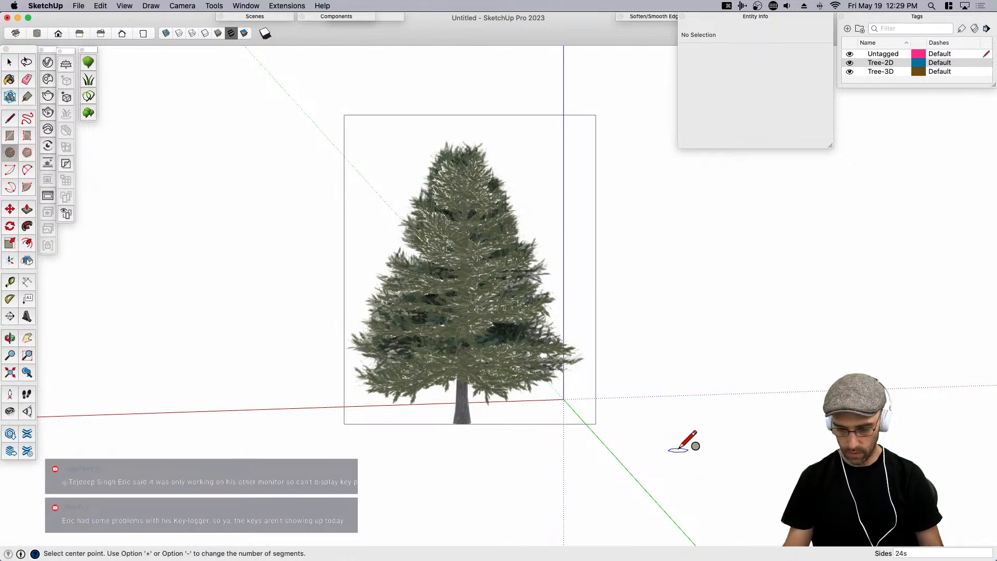
click(669, 443)
click(727, 452)
key(space)
click(663, 453)
double_click(661, 451)
key(g)
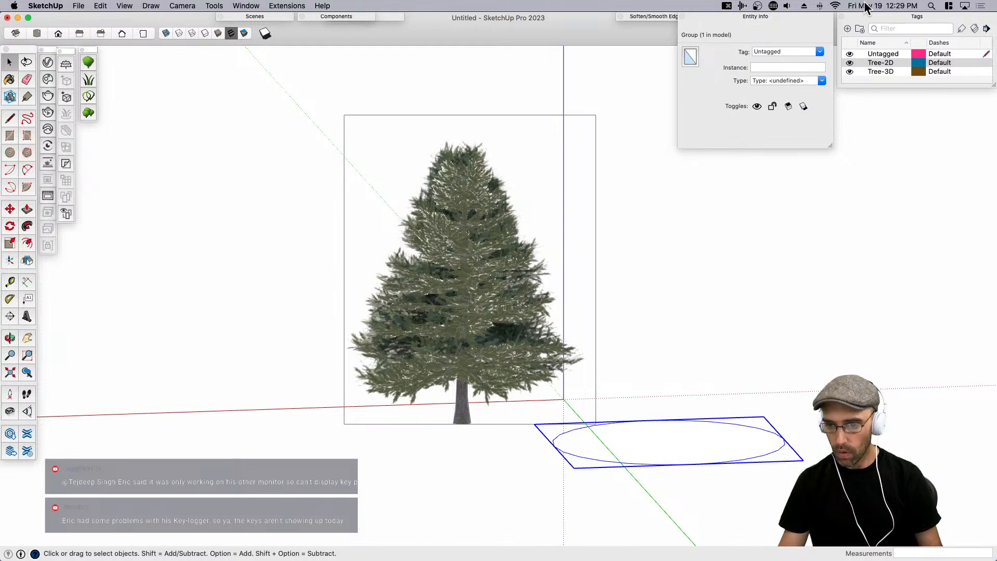
Create a tag named S-Tree-Plan and assign the circle group to it.
click(847, 28)
text(S-)
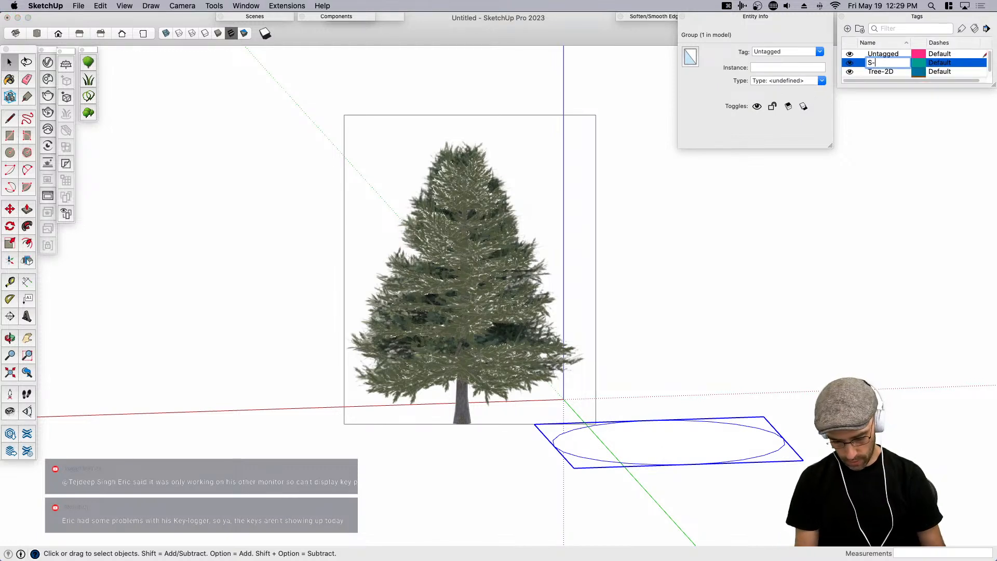
text(Tree-Pla)
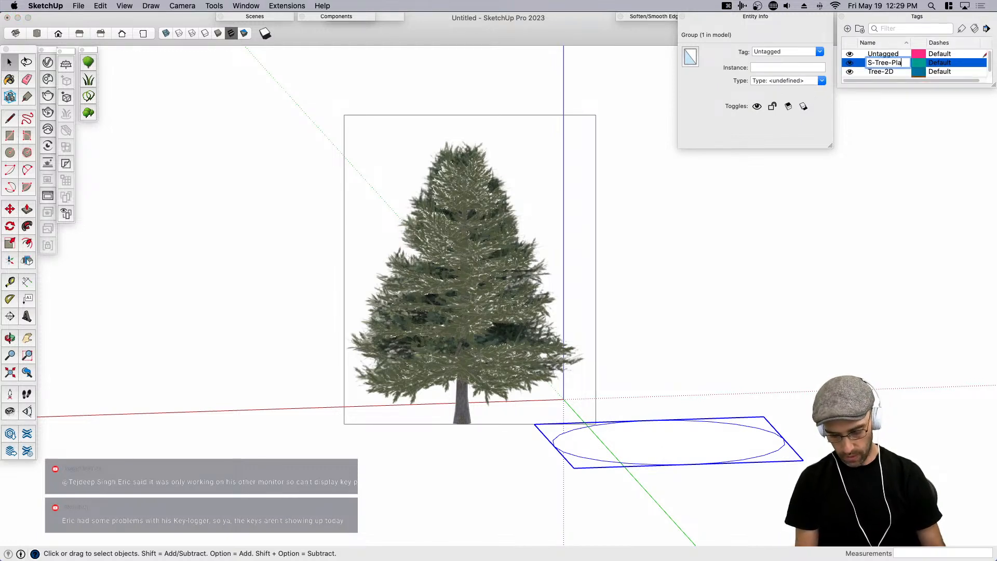
text(n)
key(Return)
click(735, 50)
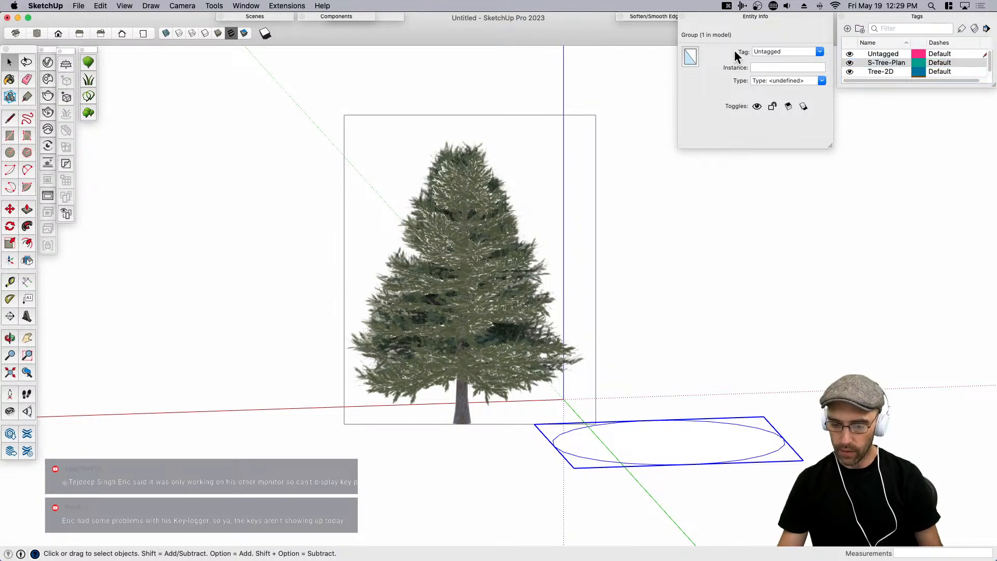
click(819, 52)
click(775, 72)
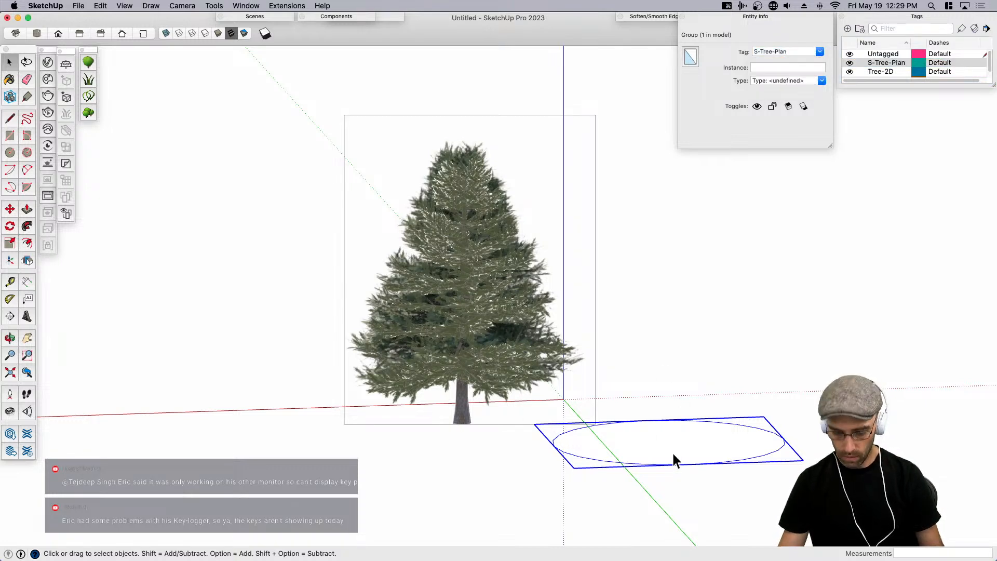
Move the circle group under the fir so it is centred on the base of the trunk.
key(m)
click(577, 436)
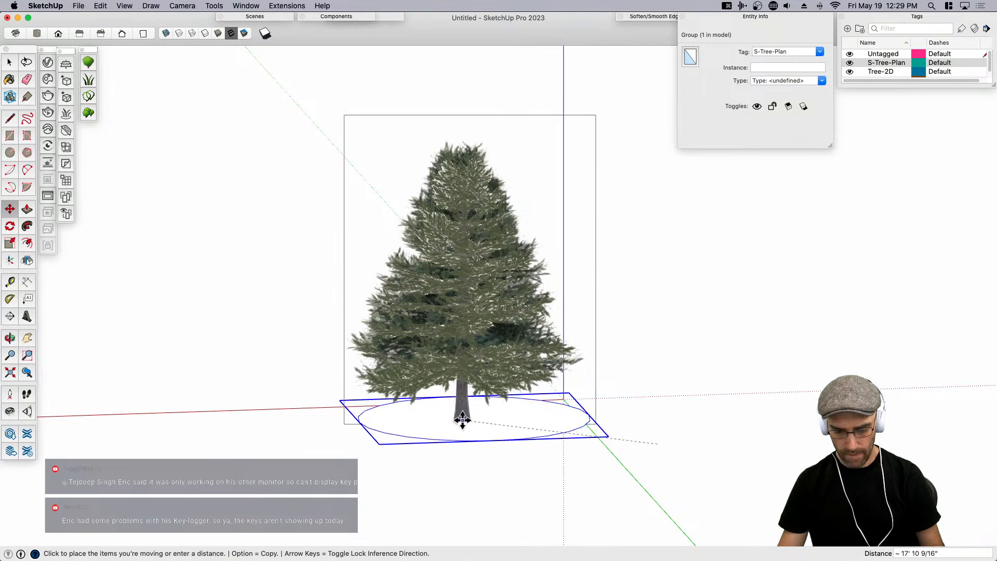
click(458, 422)
key(space)
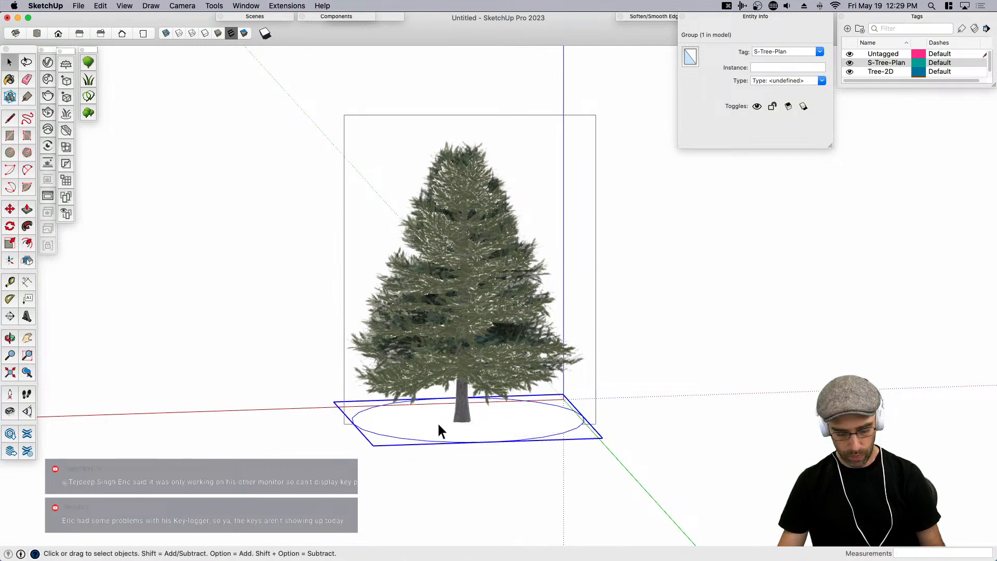
Open the circle group for editing and offset the face's edge slightly inward to form a thin outer ring.
double_click(437, 422)
click(438, 425)
middle_drag(438, 425, 414, 448)
scroll(415, 442, up, 4)
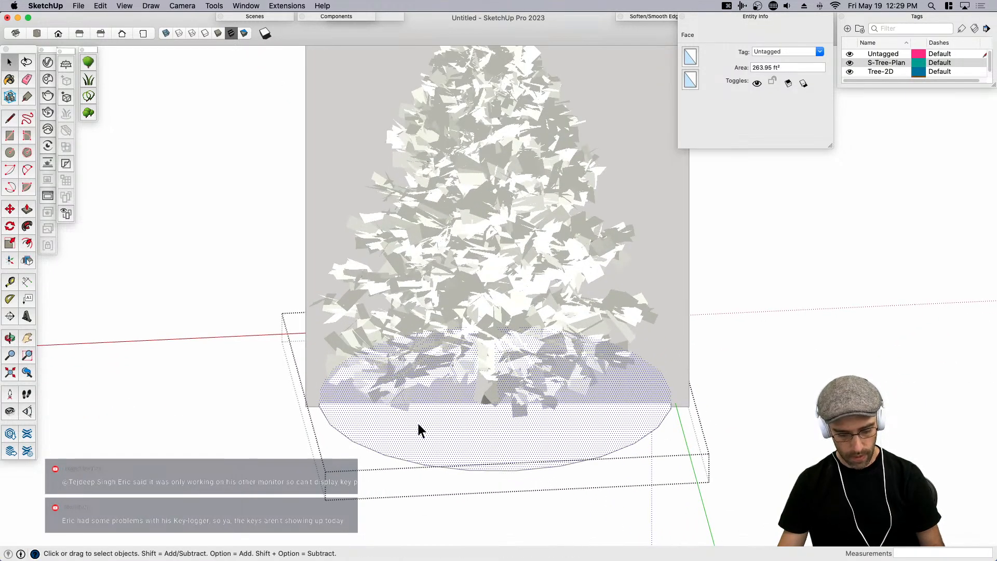
key(f)
click(406, 445)
click(411, 462)
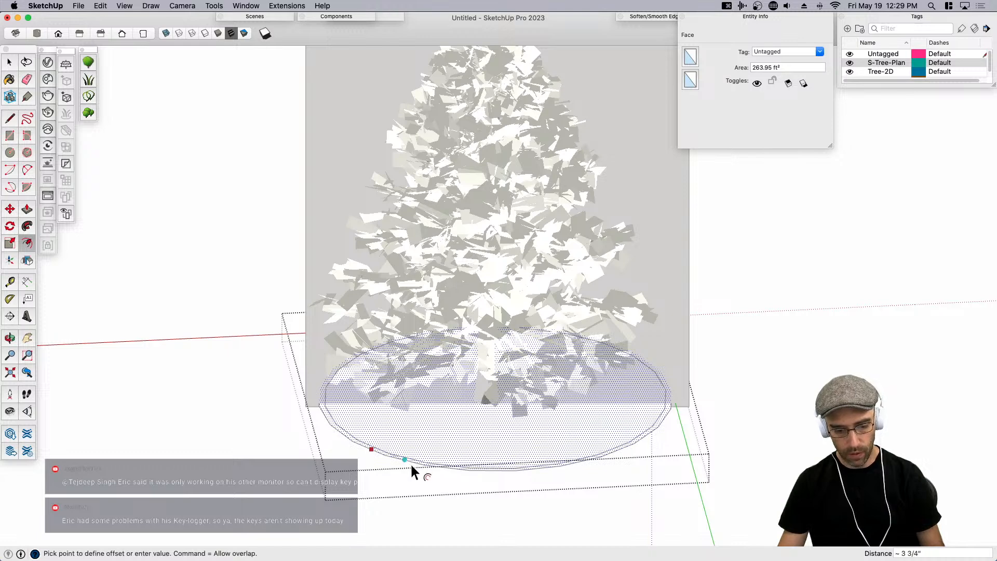
Offset the inner face's edge inward to a small trunk circle of about 2.17 sq ft near the circle's center.
key(space)
click(403, 447)
click(411, 441)
scroll(412, 445, up, 3)
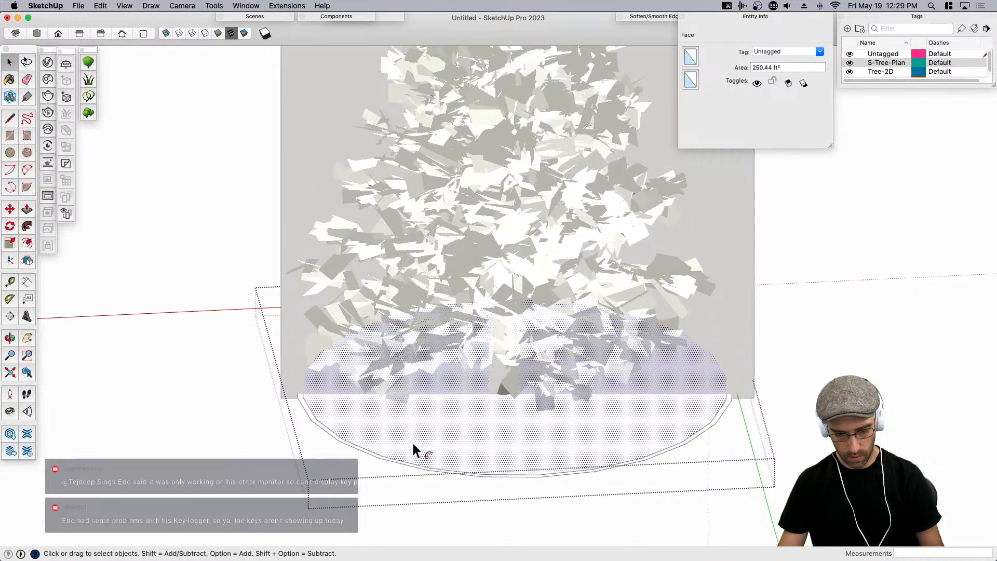
key(f)
click(389, 457)
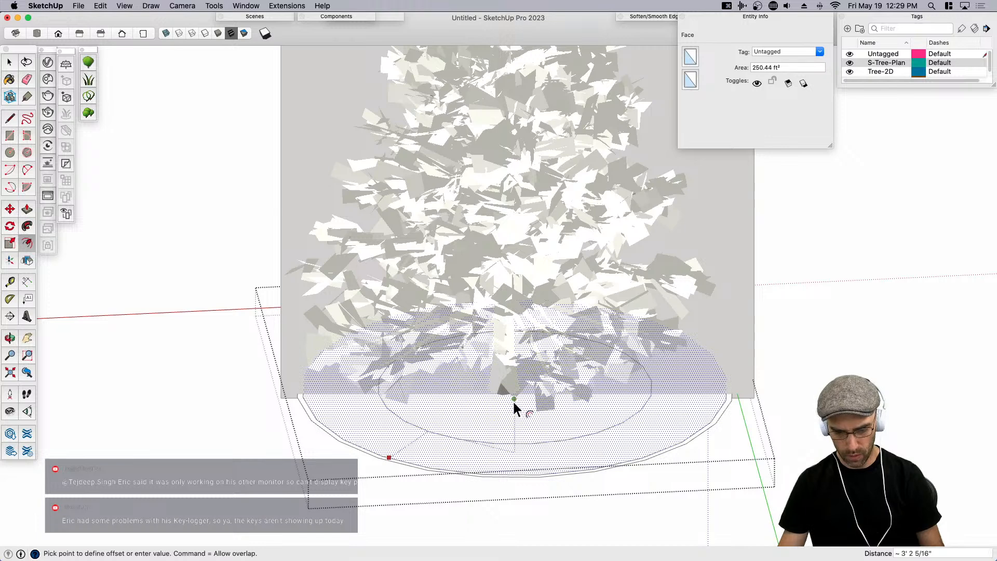
click(489, 412)
key(o)
drag(457, 445, 535, 392)
scroll(535, 393, up, 3)
key(f)
click(460, 458)
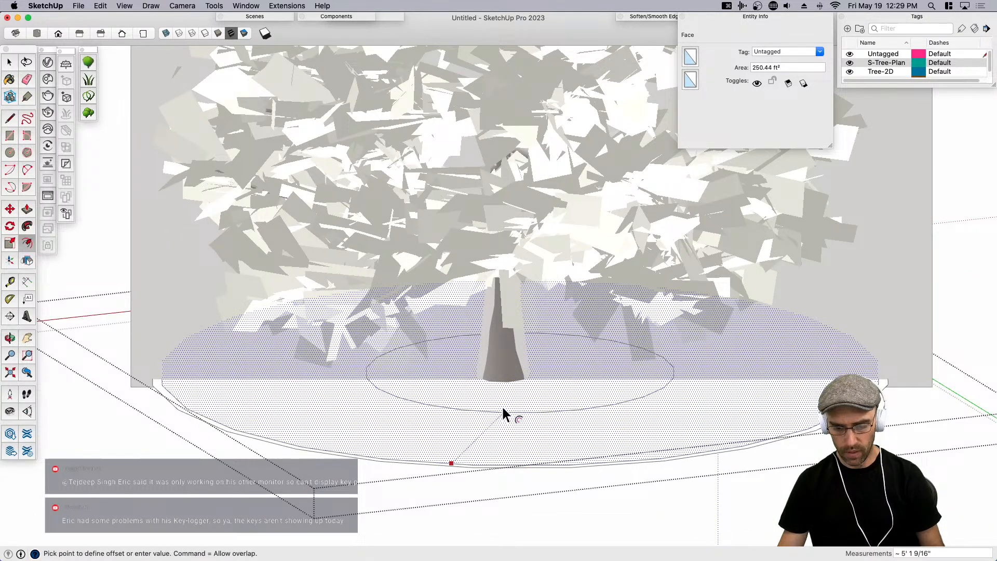
click(548, 390)
key(space)
Paint the small trunk circle and the thin outer ring with the Iron color, leaving the large inner face unpainted.
click(530, 372)
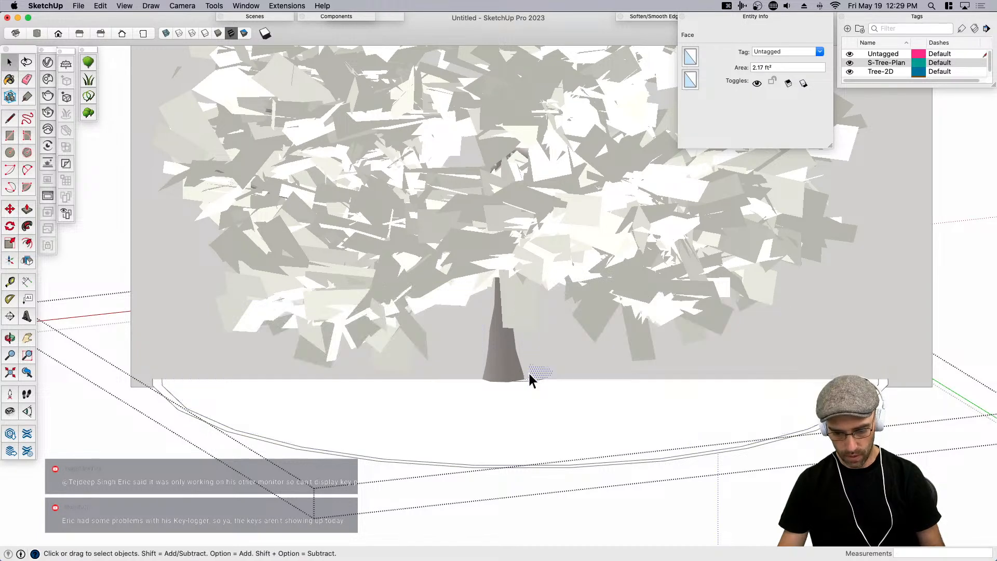
key(b)
click(909, 352)
click(541, 372)
click(649, 455)
scroll(649, 455, up, 5)
key(super+z)
click(647, 461)
key(space)
scroll(564, 457, down, 5)
scroll(556, 468, down, 4)
click(562, 506)
Move the plan symbol group so its trunk circle surrounds the fir's trunk base, and convert the group to a component.
click(544, 441)
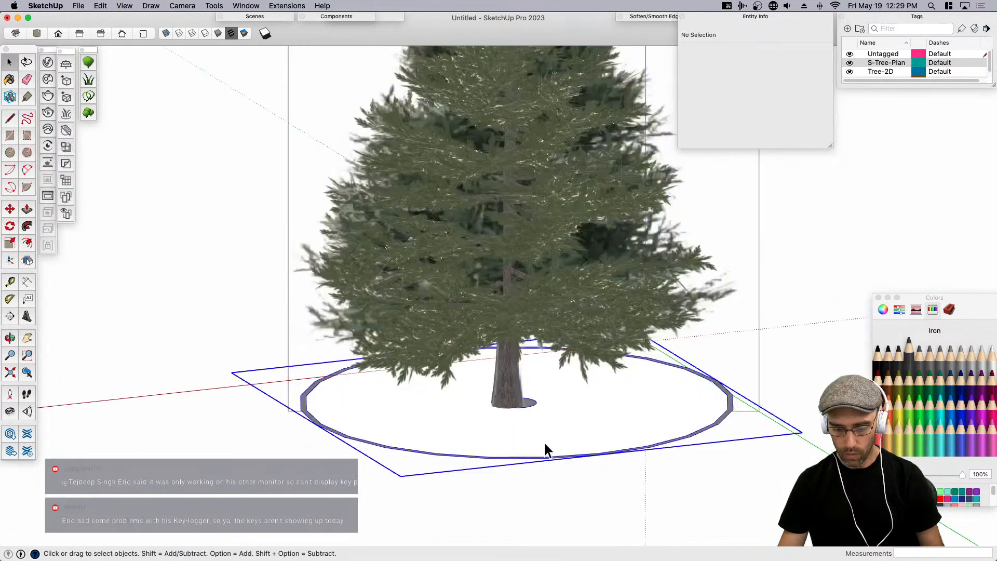
scroll(536, 440, up, 4)
key(m)
click(533, 388)
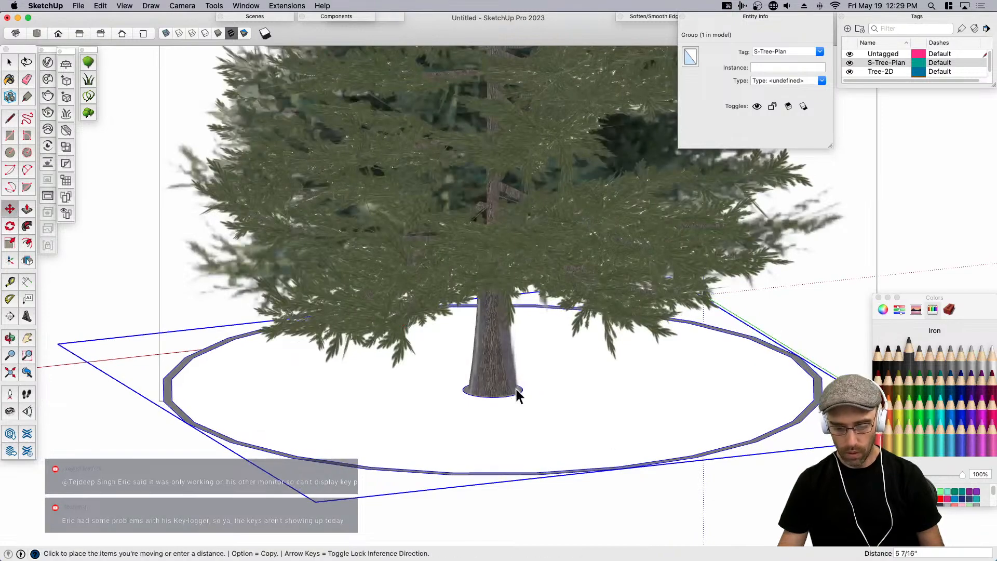
click(515, 387)
key(space)
key(g)
key(Return)
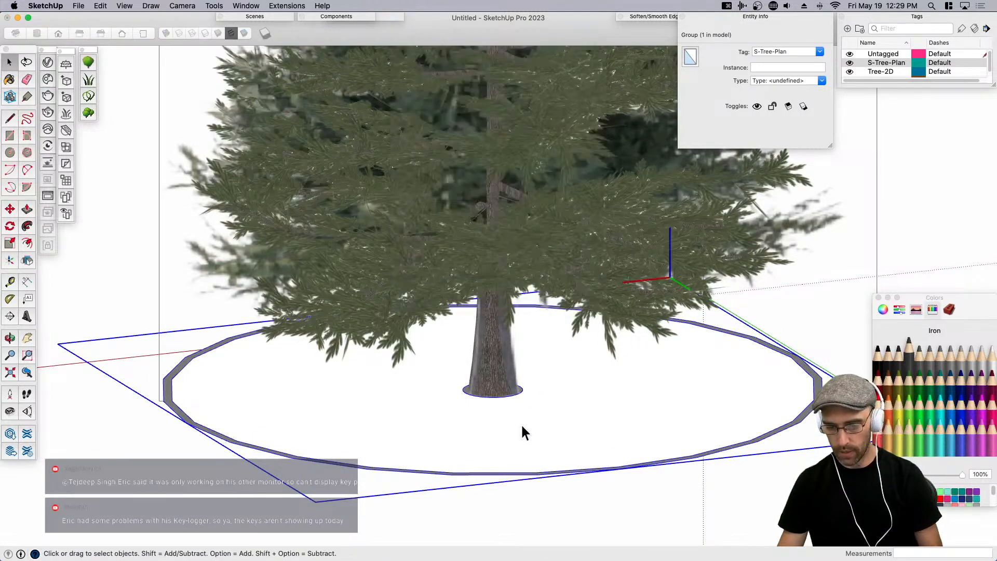
Select the 3D fir, the billboard and the plan symbol, and combine them into one component named Fir.
scroll(505, 426, down, 2)
scroll(514, 374, down, 2)
click(528, 322)
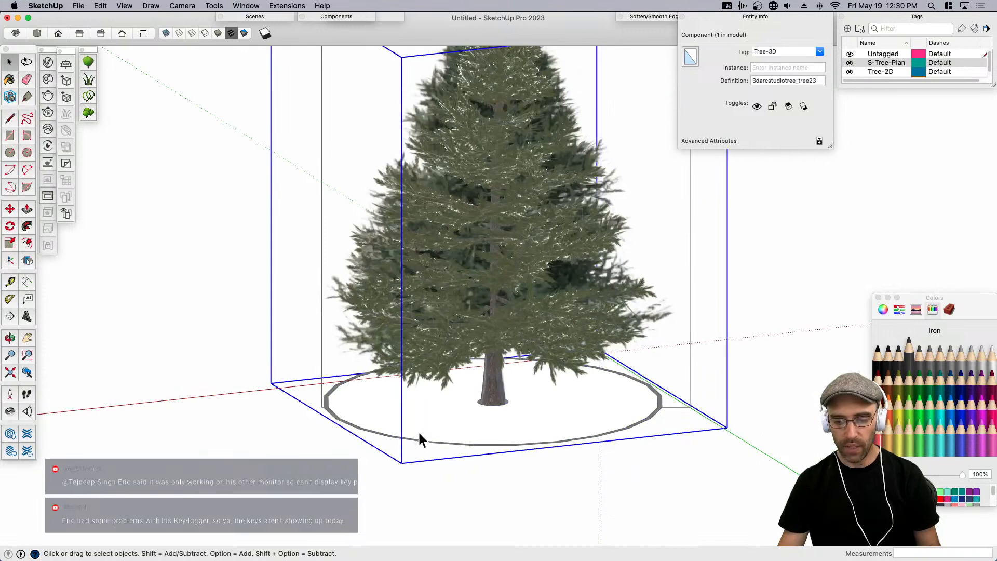
scroll(436, 415, down, 2)
drag(657, 505, 282, 109)
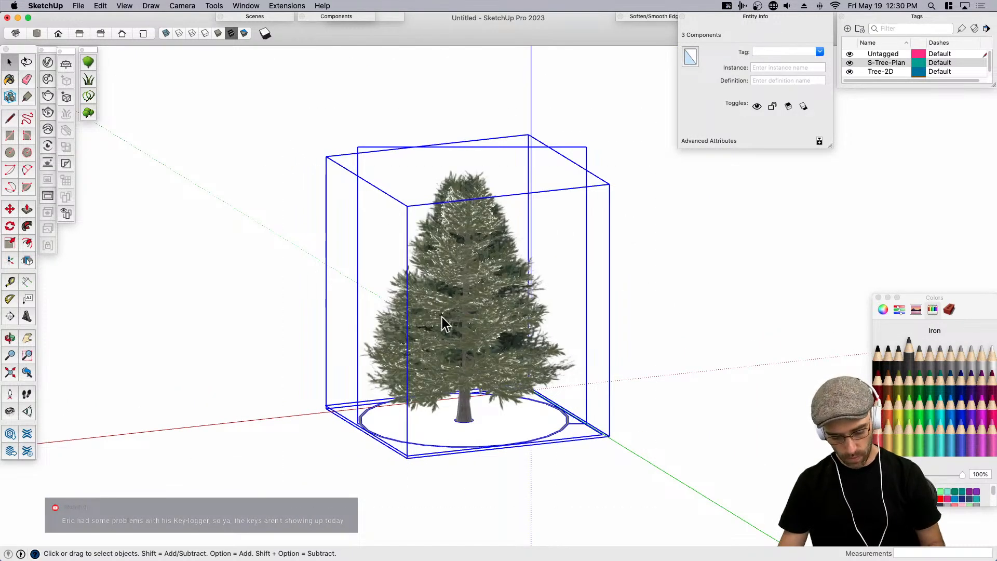
text(g)
text(Fir)
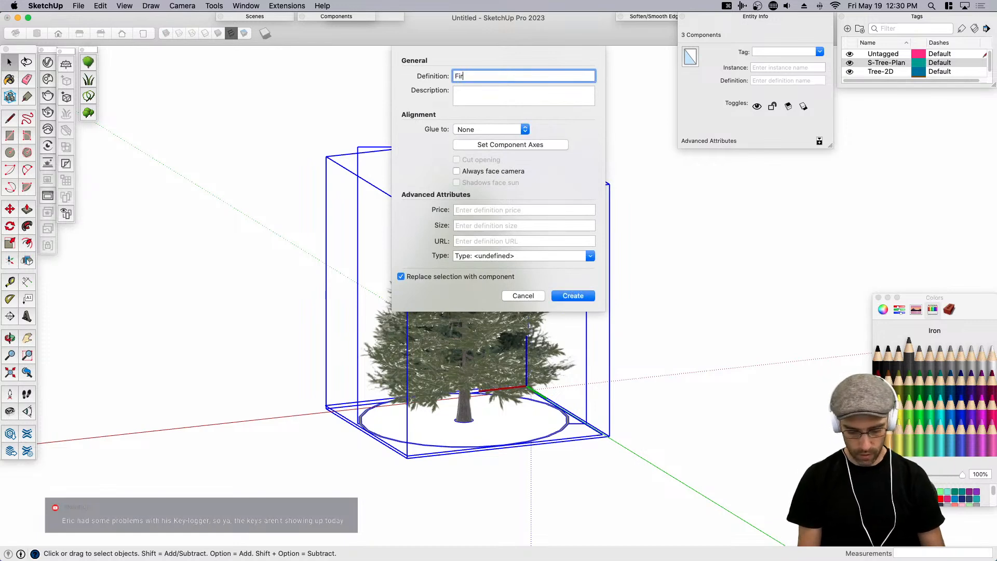
key(Return)
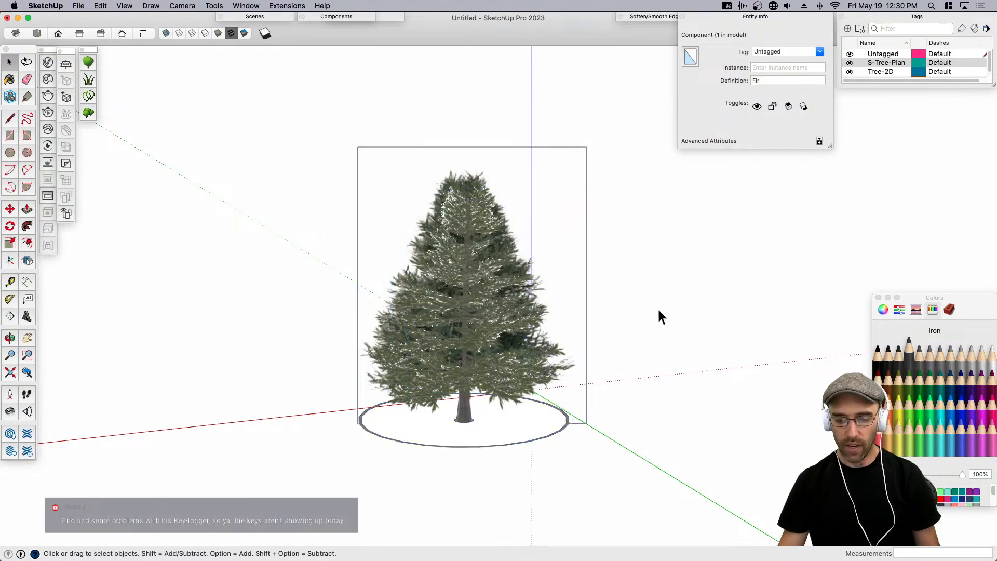
Close the color picker, enlarge the tag list and hide the Tree-3D tag.
double_click(533, 439)
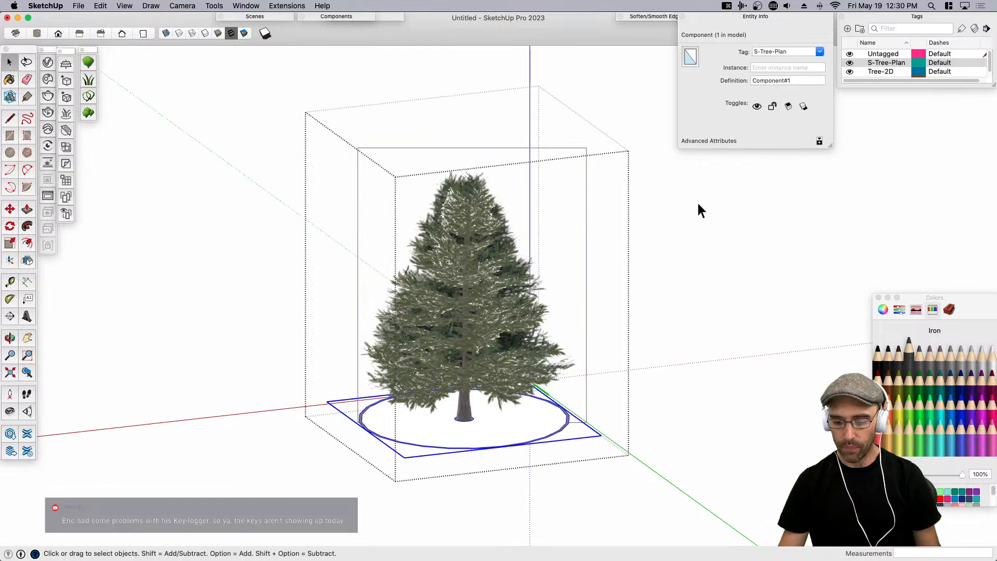
click(763, 226)
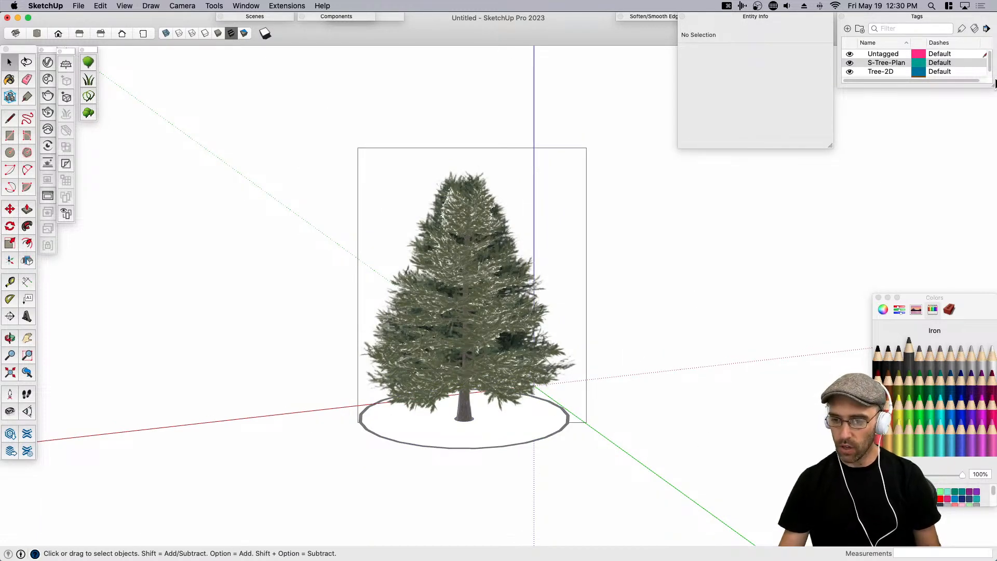
drag(993, 83, 985, 137)
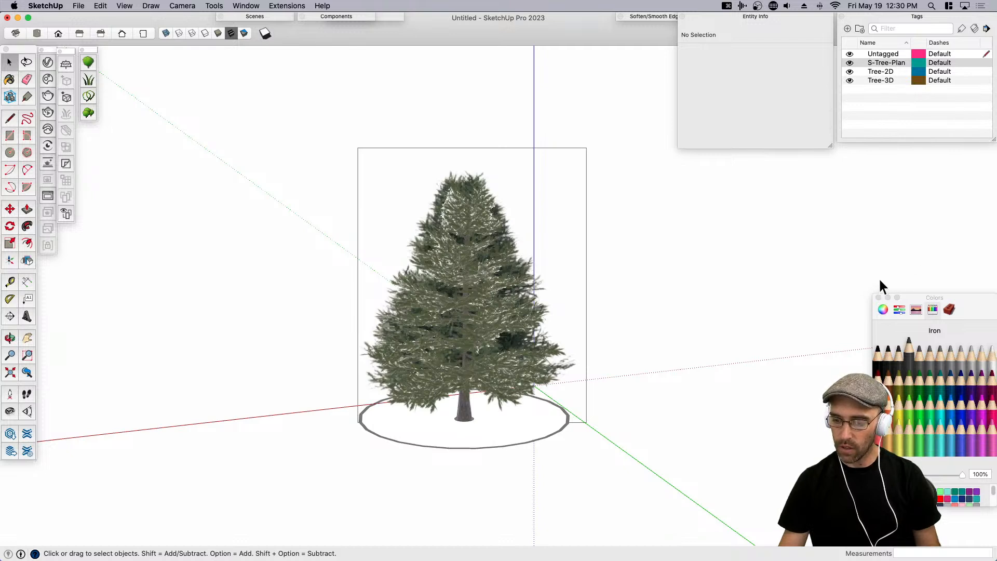
click(878, 297)
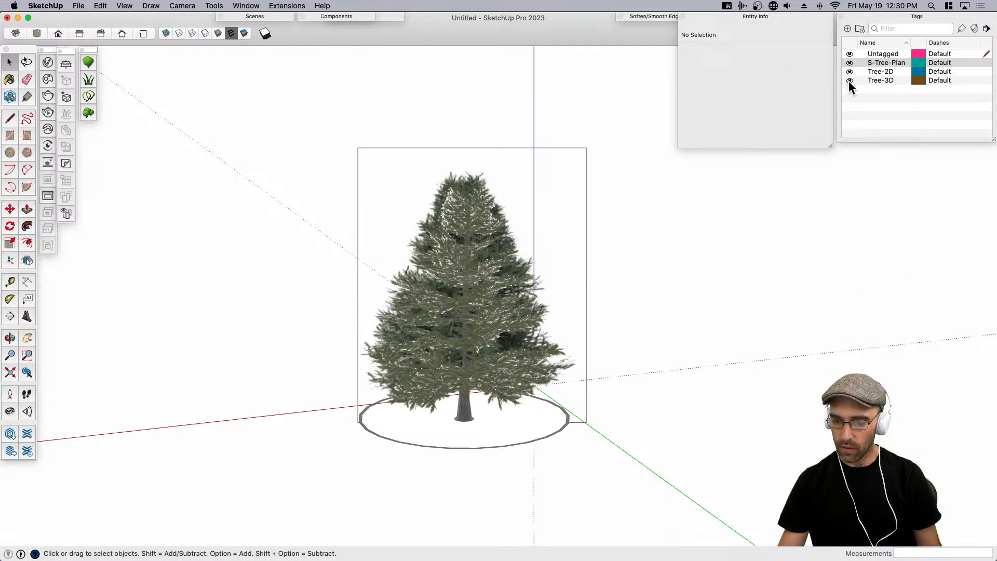
click(849, 81)
Change the Fir component's axes, placing the origin at the billboard's trunk base and the red axis along its bottom edge.
middle_drag(453, 360, 458, 287)
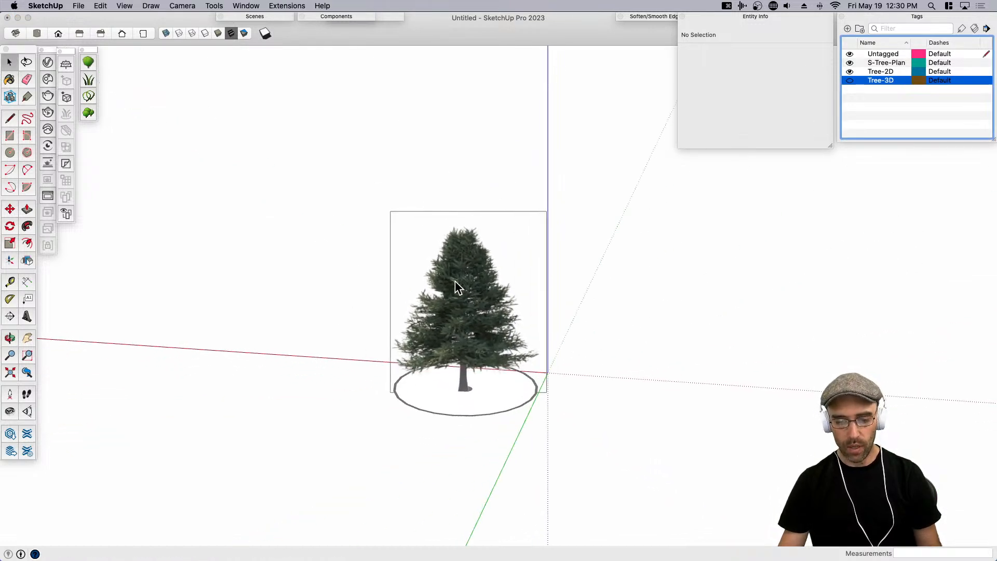
click(454, 272)
click(462, 270)
middle_drag(454, 249, 432, 366)
scroll(446, 348, up, 10)
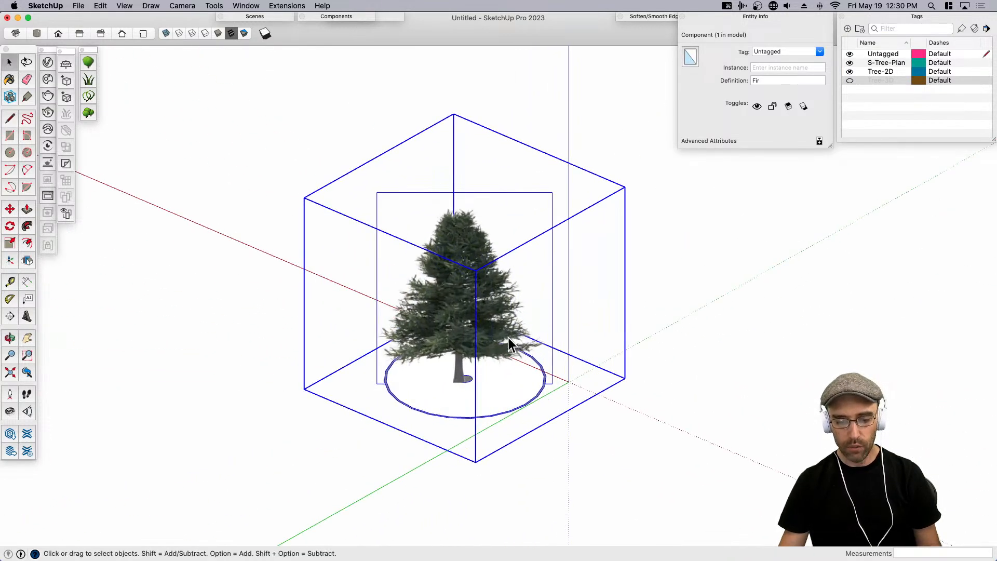
scroll(480, 334, down, 3)
scroll(463, 324, up, 4)
right_click(450, 321)
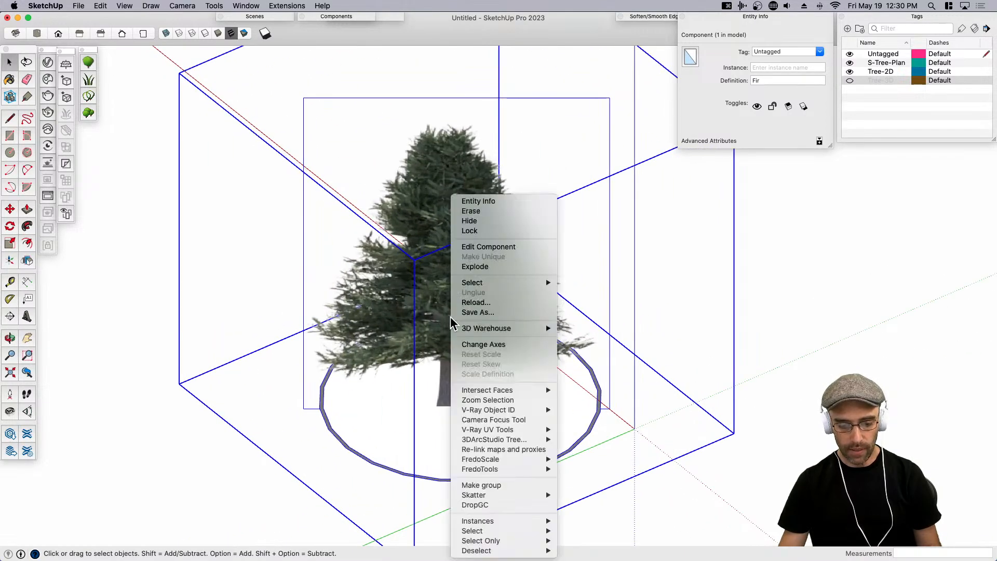
click(483, 345)
scroll(467, 403, up, 5)
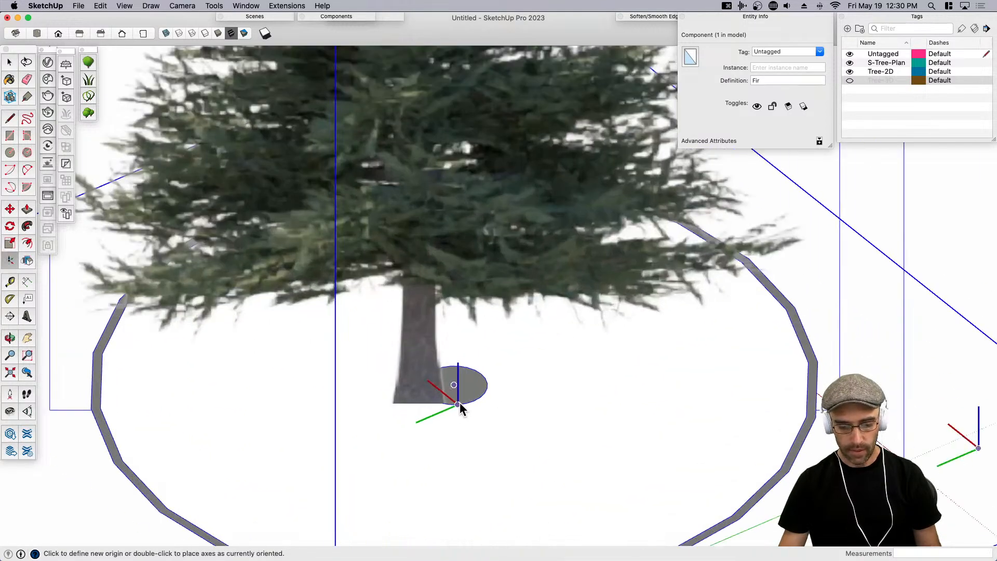
scroll(460, 403, up, 2)
click(401, 403)
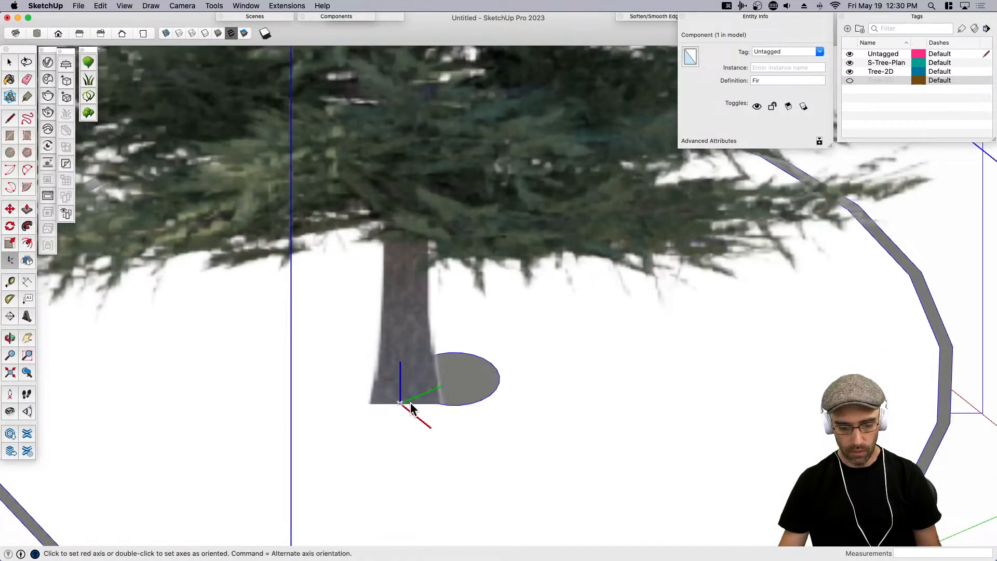
click(435, 404)
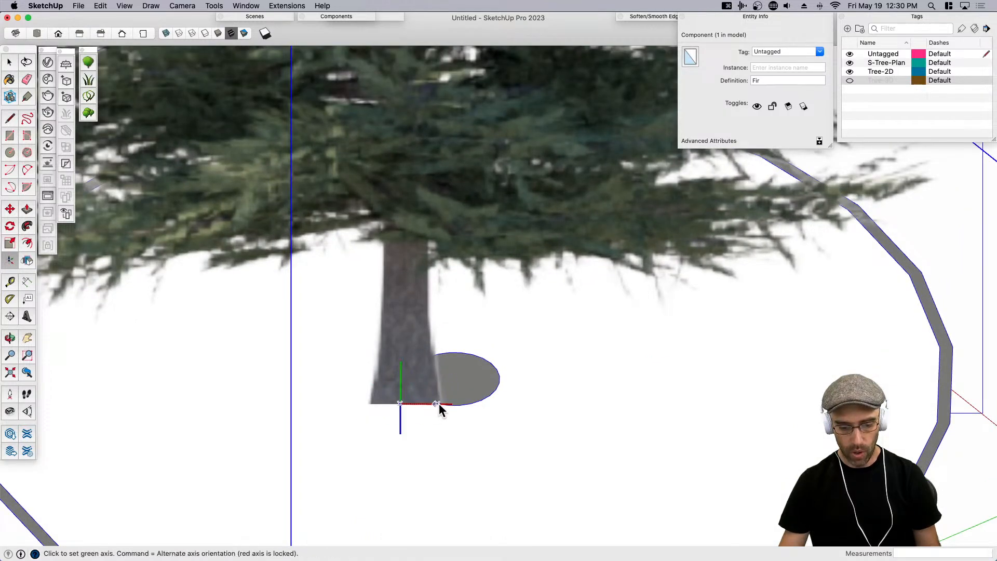
click(440, 404)
scroll(544, 363, down, 3)
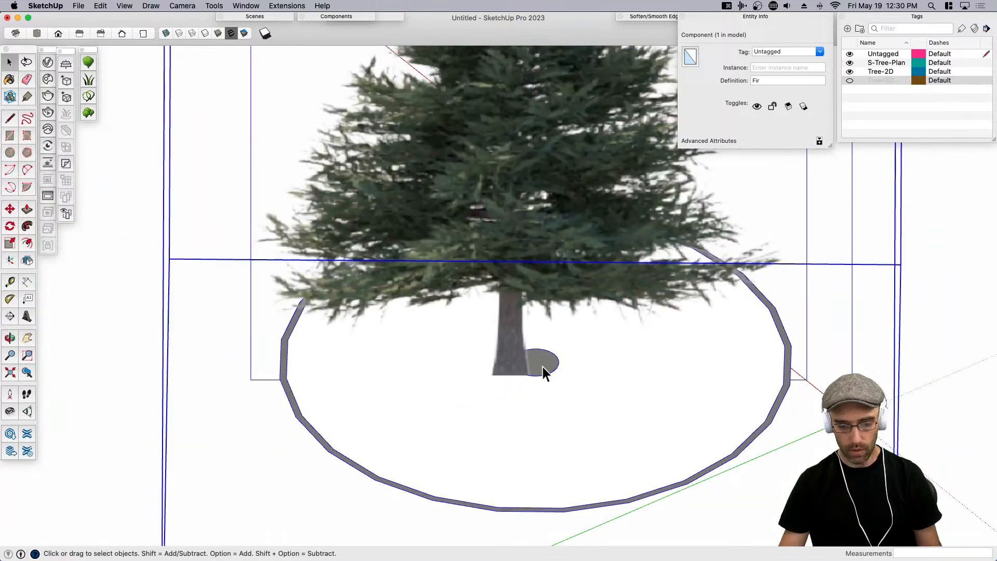
Move the whole Fir component slightly, using its trunk base as the reference.
scroll(525, 389, up, 3)
key(m)
click(507, 380)
click(519, 372)
key(space)
scroll(463, 390, down, 2)
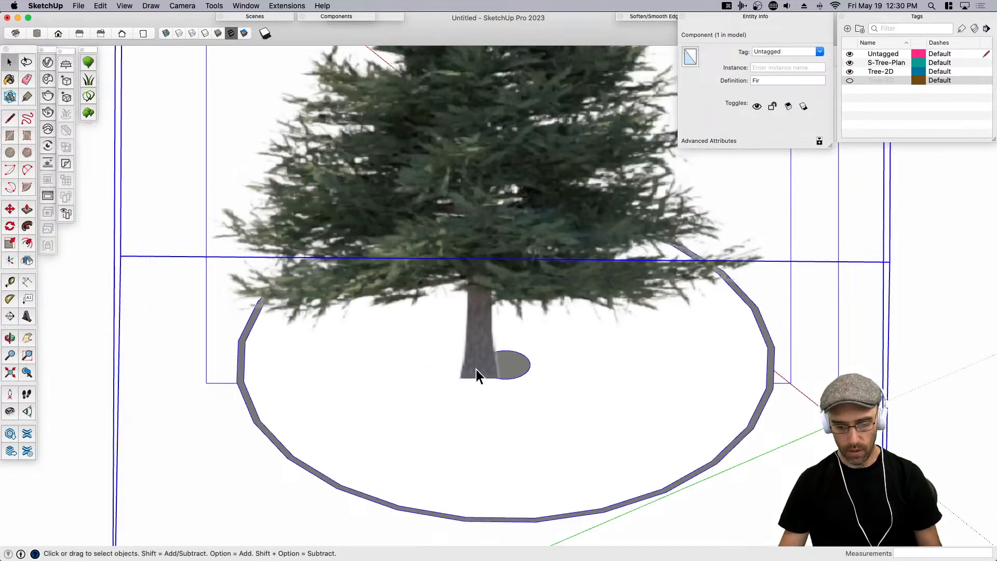
Open the Fir component and move the 2D billboard so its trunk lines up with the plan symbol's trunk circle.
double_click(476, 369)
click(477, 370)
key(m)
click(475, 386)
click(492, 385)
key(space)
scroll(467, 375, down, 4)
click(542, 435)
scroll(543, 436, down, 1)
click(725, 460)
Examine how the billboard trunk sits on the plan symbol from different viewing angles.
middle_drag(450, 370, 462, 311)
click(512, 239)
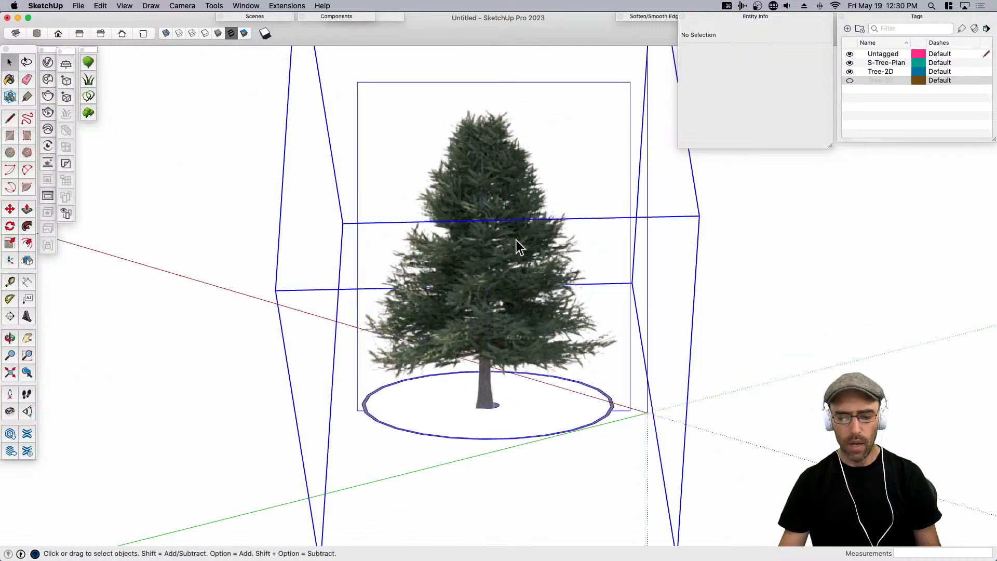
scroll(485, 310, down, 3)
middle_drag(260, 378, 634, 400)
scroll(634, 403, down, 3)
key(Return)
key(Escape)
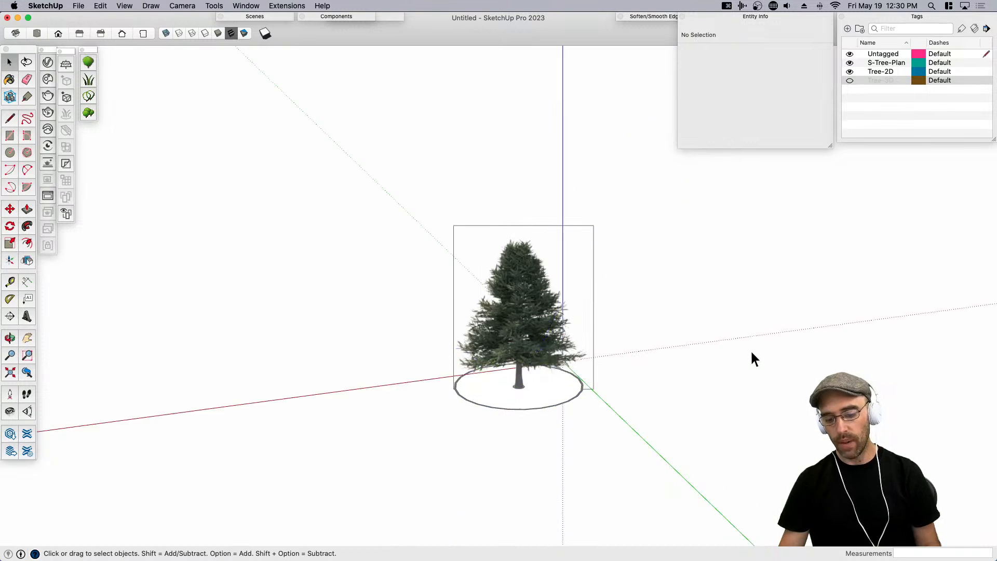
Switch to the top view and select the Fir component.
key(super+2)
scroll(590, 384, down, 1)
click(536, 324)
key(m)
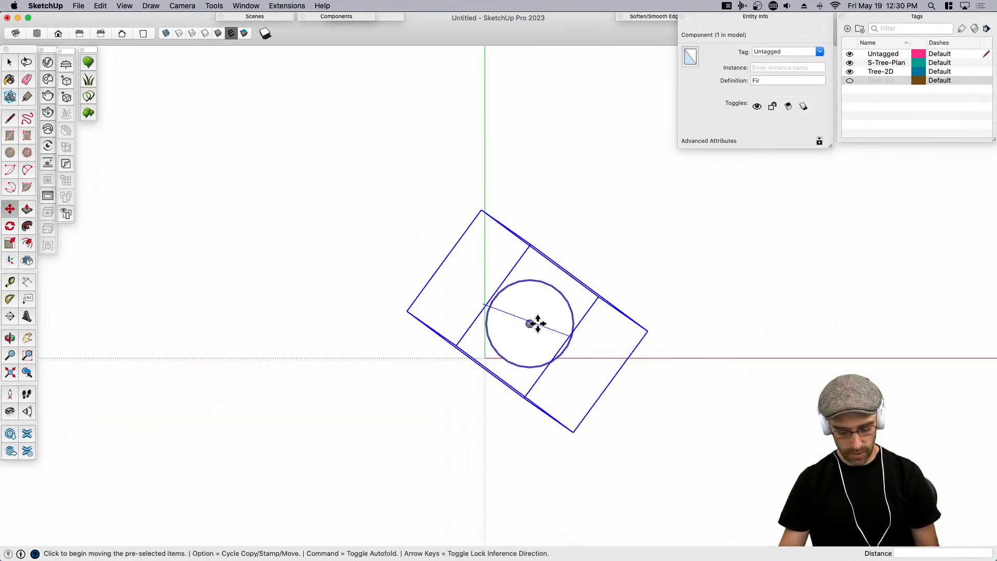
scroll(537, 322, down, 2)
key(alt)
scroll(444, 373, down, 2)
click(474, 418)
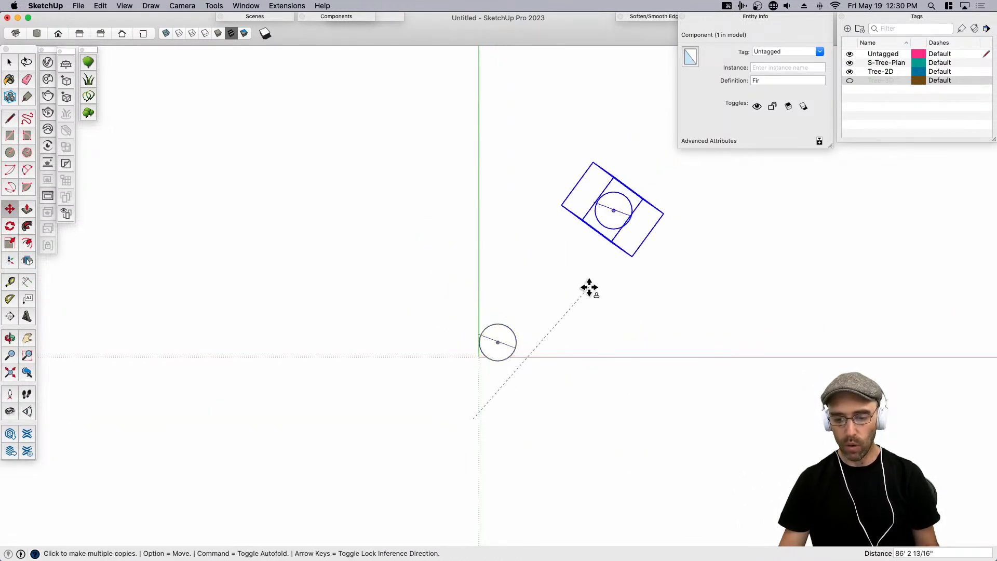
key(space)
Hide the Tree-2D tag so that only the plan symbol represents the fir.
click(850, 71)
scroll(498, 363, up, 1)
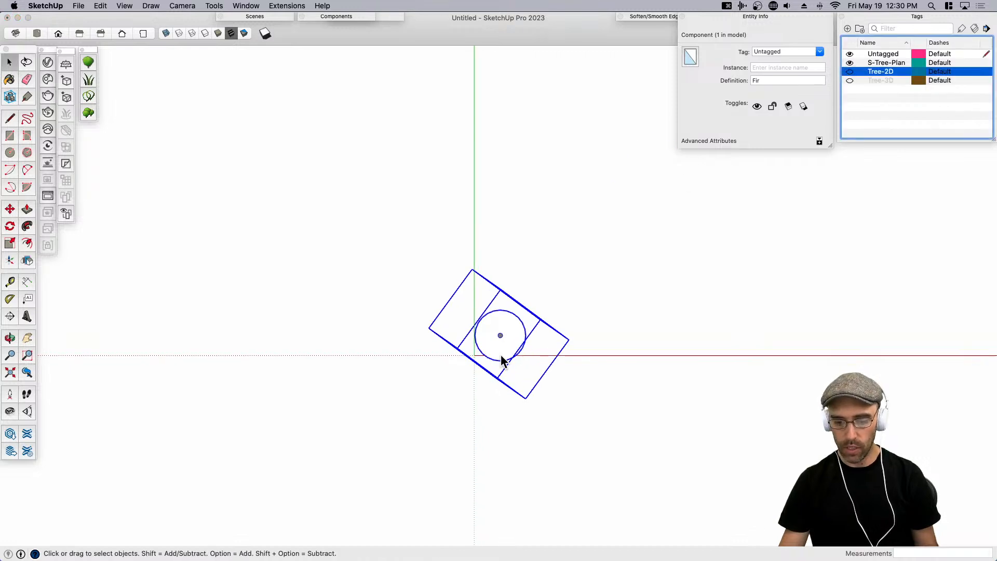
scroll(513, 347, up, 2)
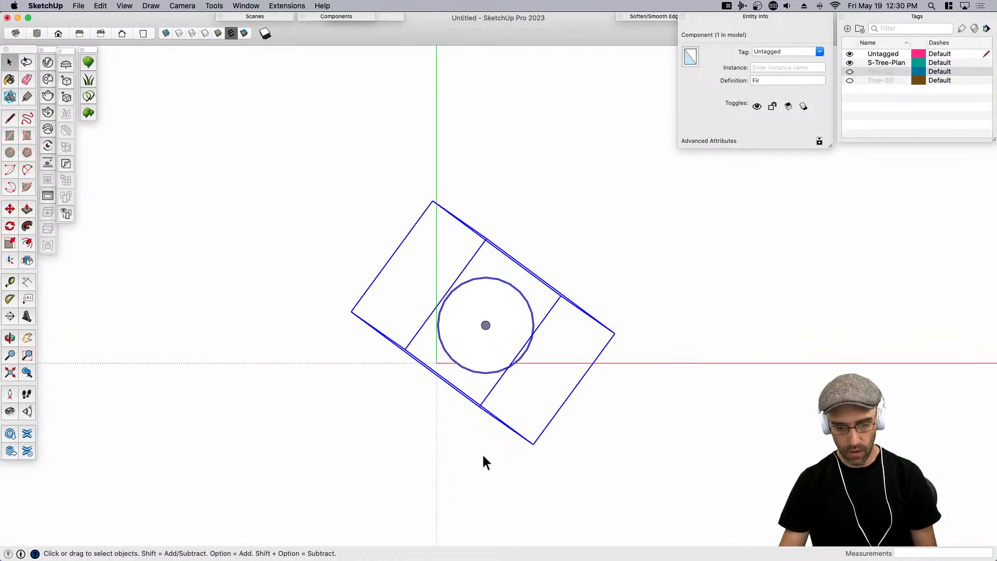
Place seven copies of the Fir component in plan, forming one cluster of three and one cluster of five trees.
key(m)
scroll(441, 416, down, 1)
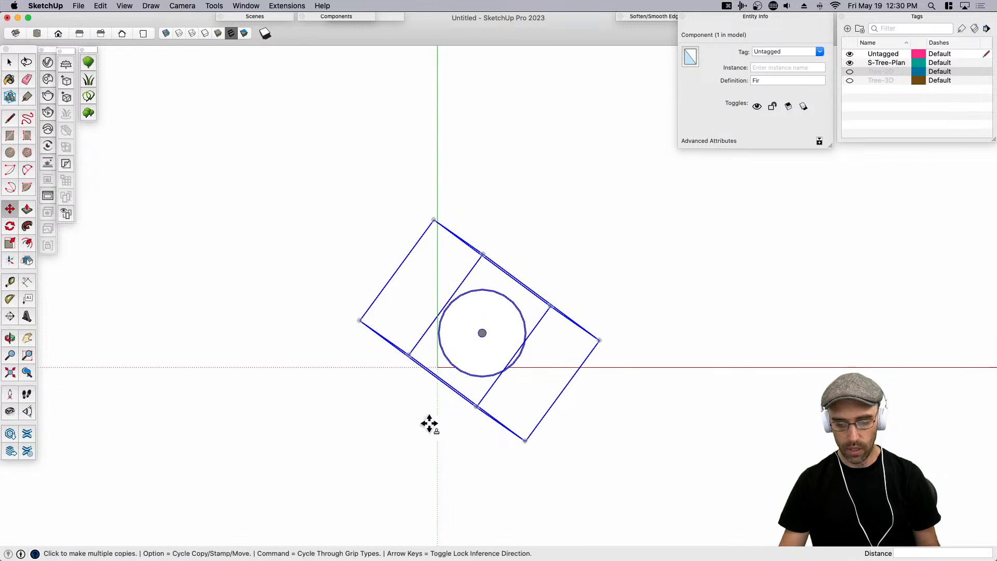
click(436, 417)
click(496, 350)
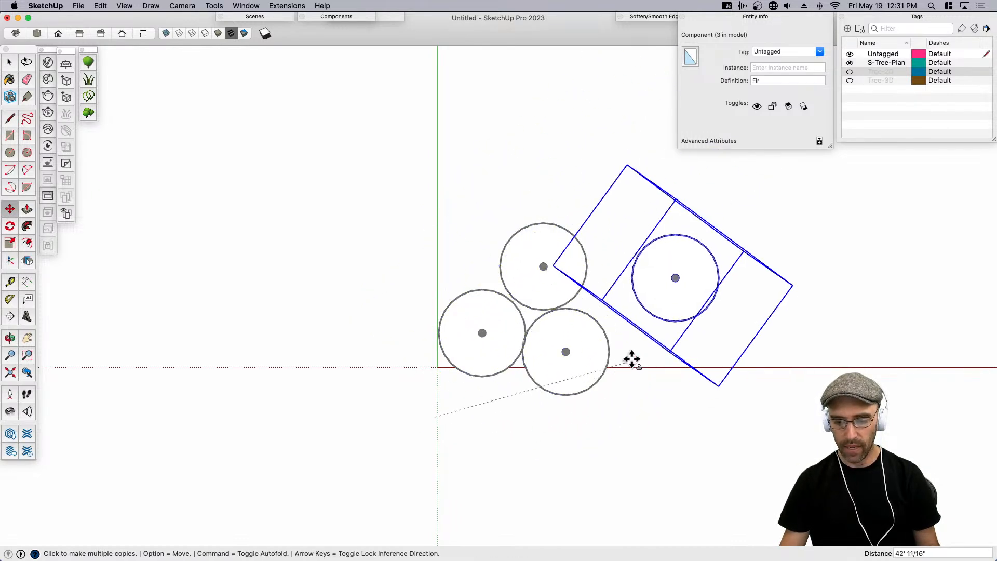
click(704, 405)
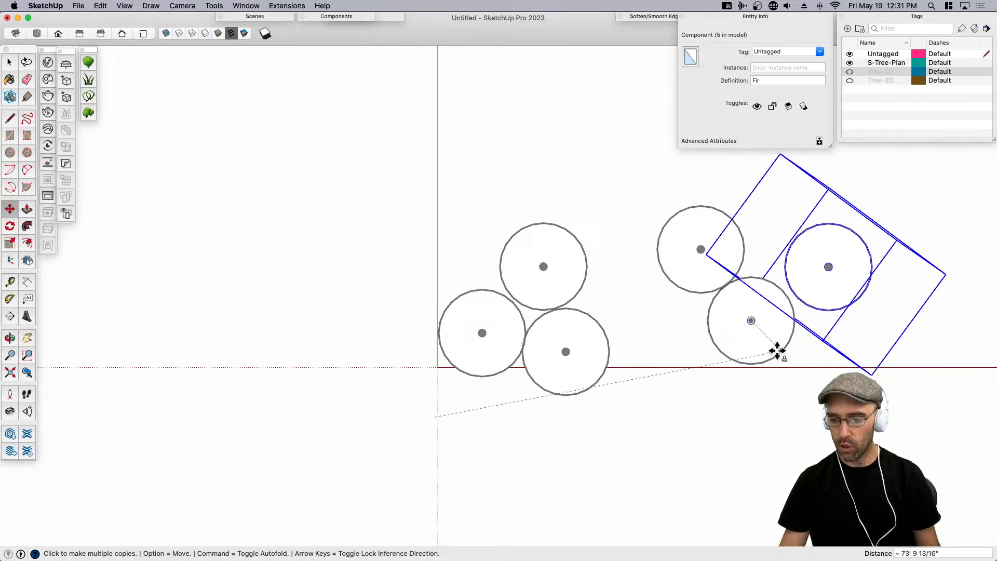
click(781, 458)
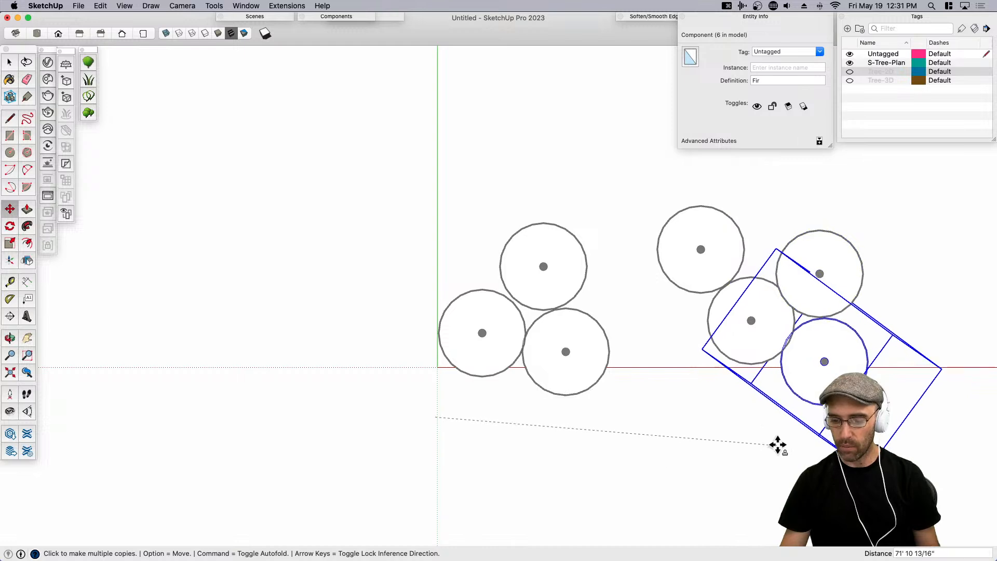
middle_drag(509, 351, 646, 214)
key(space)
click(630, 216)
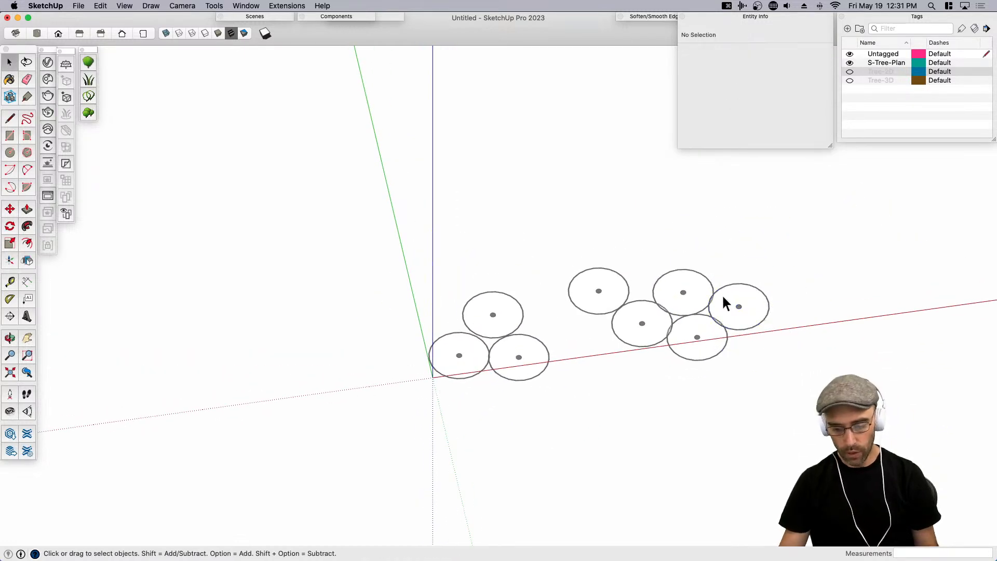
Show the Tree-2D tag and apply Hide All Edges to all eight Fir components.
middle_drag(724, 303, 509, 265)
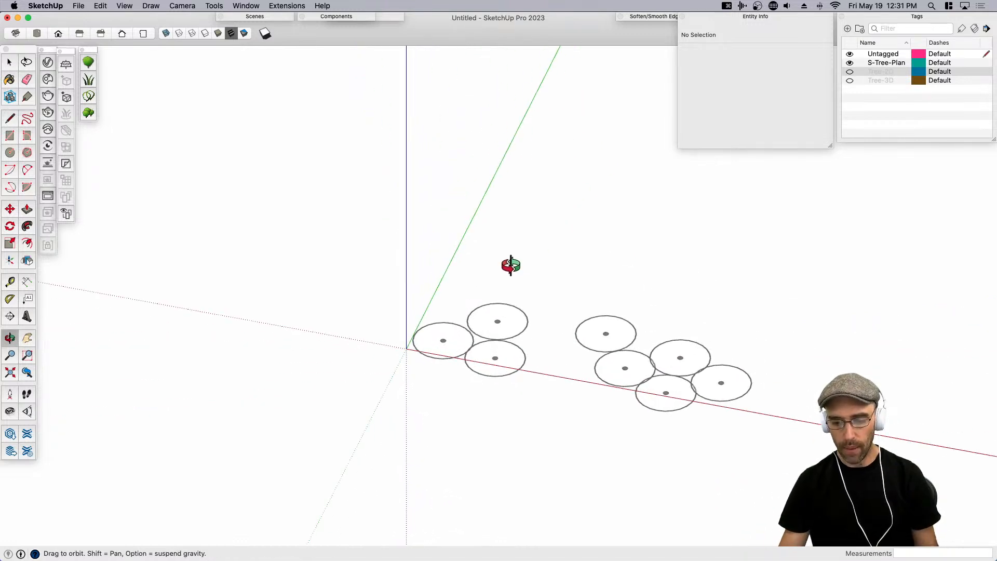
click(850, 72)
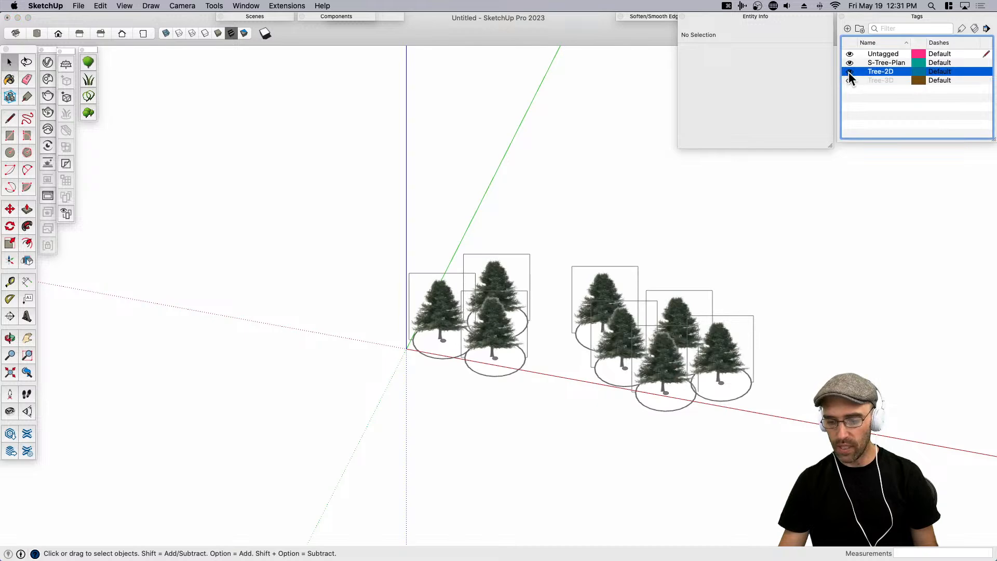
click(718, 341)
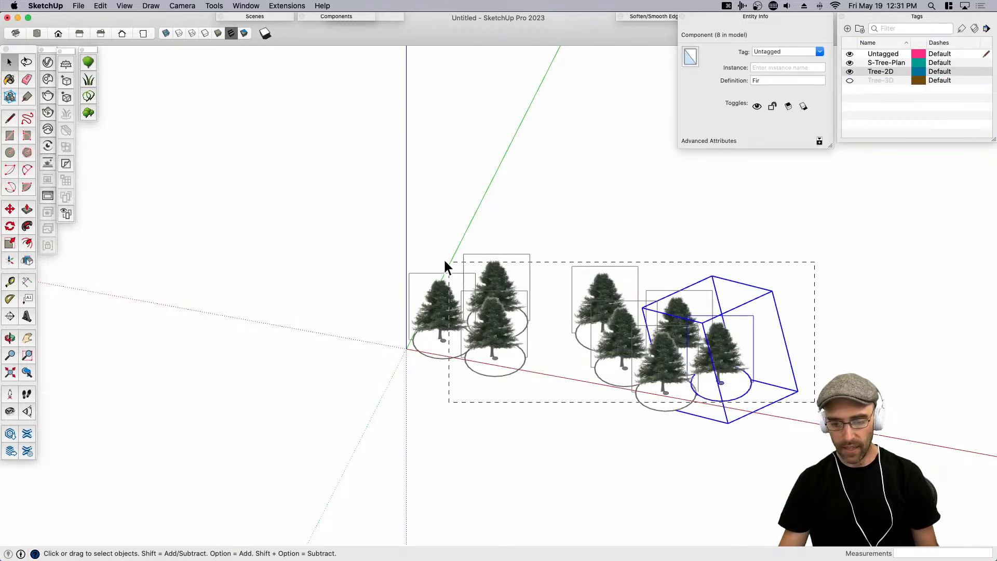
drag(449, 269, 408, 240)
click(287, 5)
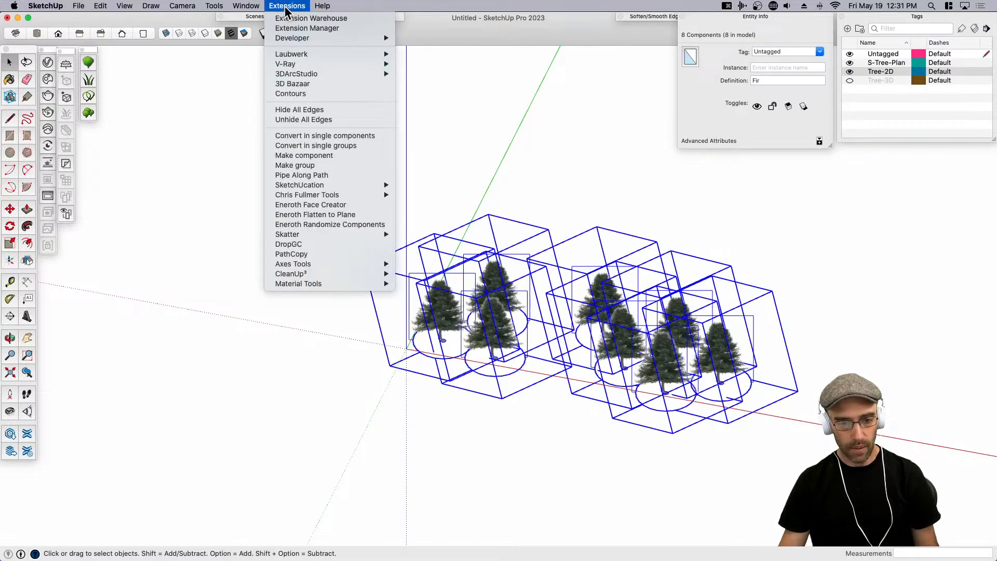
click(313, 110)
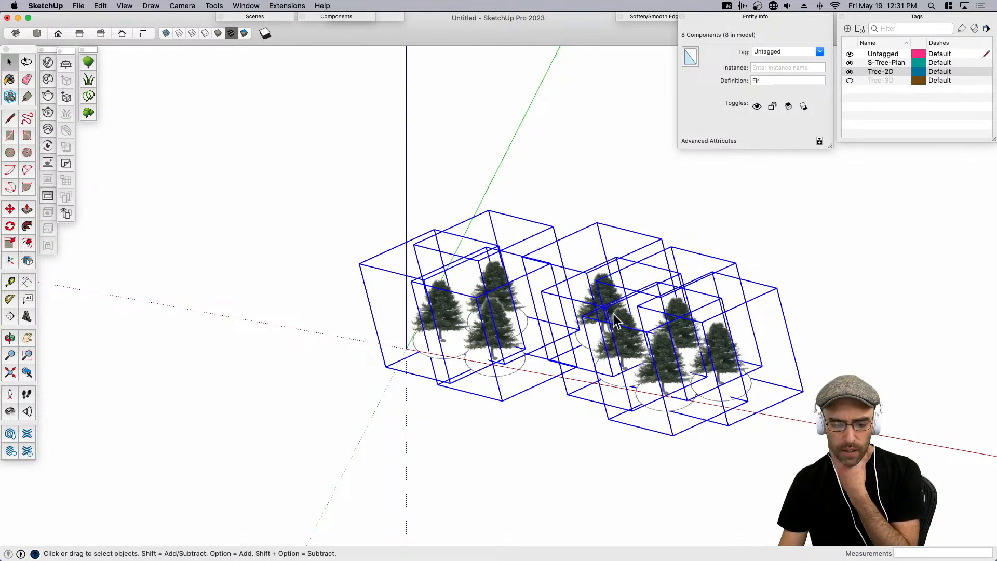
scroll(683, 196, up, 3)
click(682, 196)
Switch the camera to perspective and inspect the billboard firs from a low viewpoint.
middle_drag(618, 405, 410, 299)
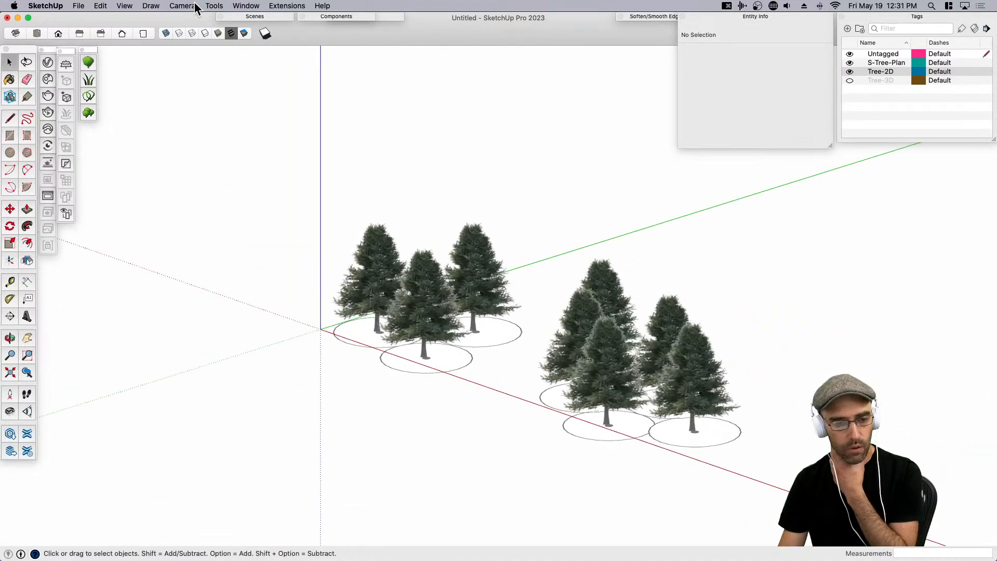
click(188, 6)
click(196, 64)
middle_drag(544, 312, 712, 345)
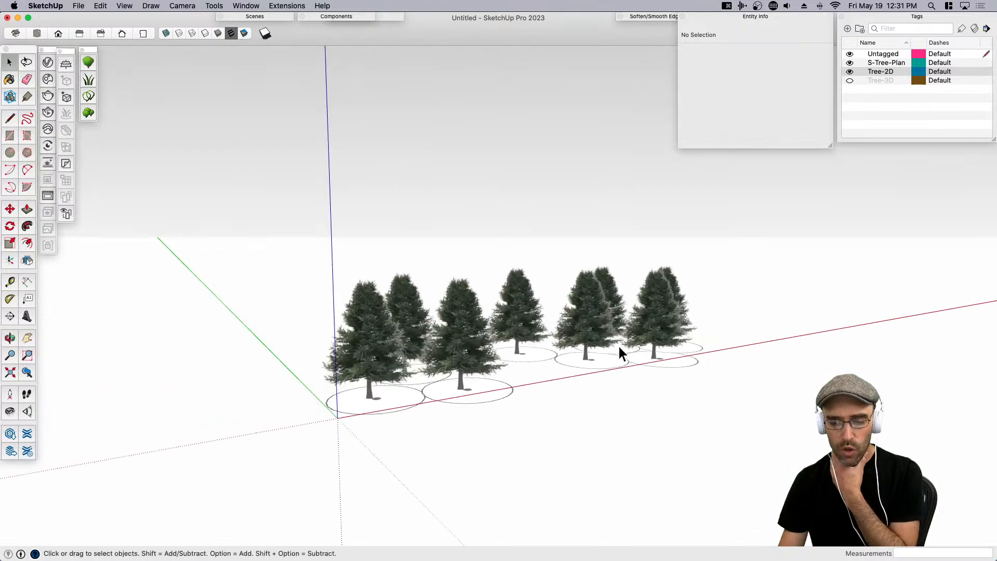
scroll(474, 351, up, 5)
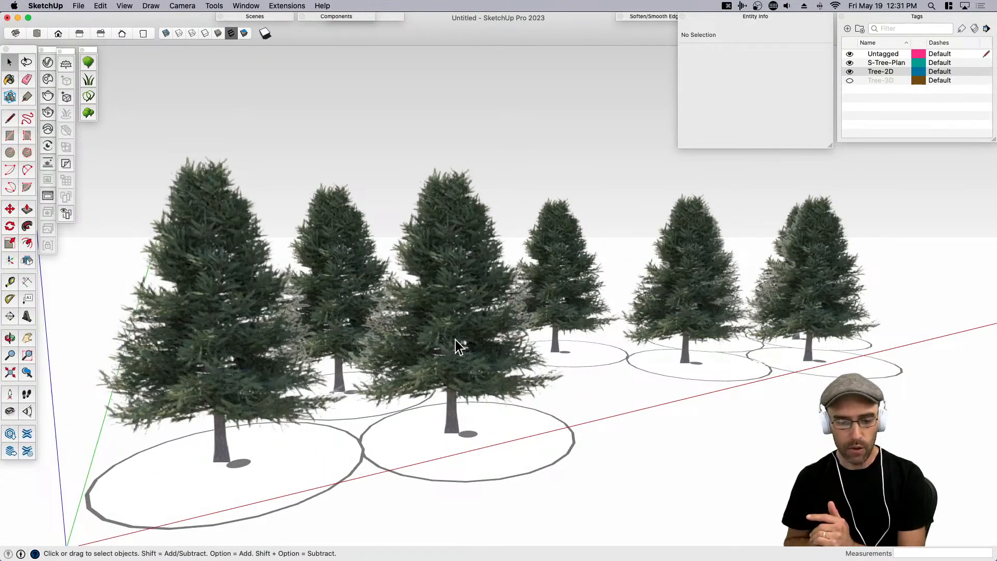
middle_drag(464, 357, 597, 387)
click(565, 415)
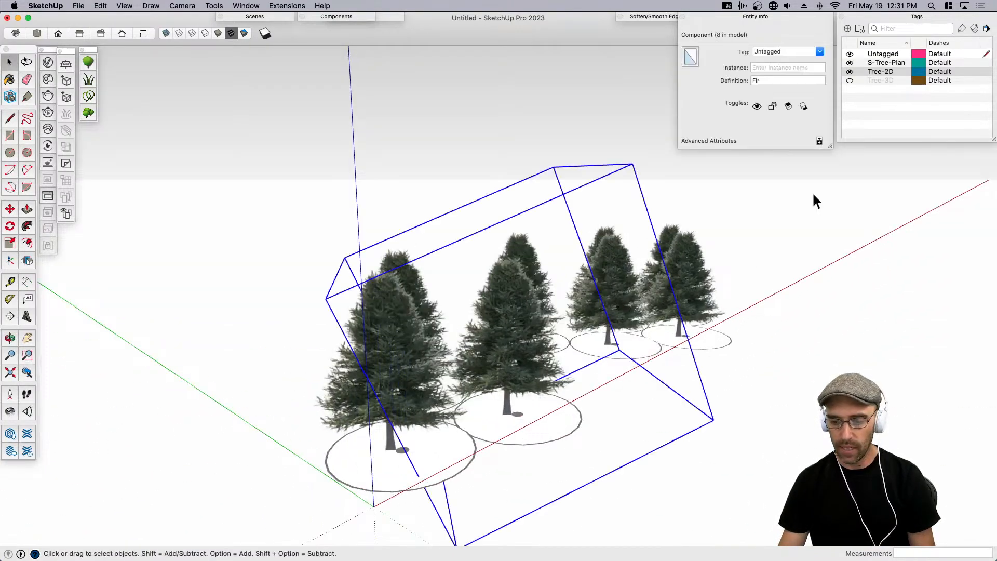
Show the Tree-3D tag, hide Tree-2D and S-Tree-Plan, and inspect the 3D firs up close.
click(849, 80)
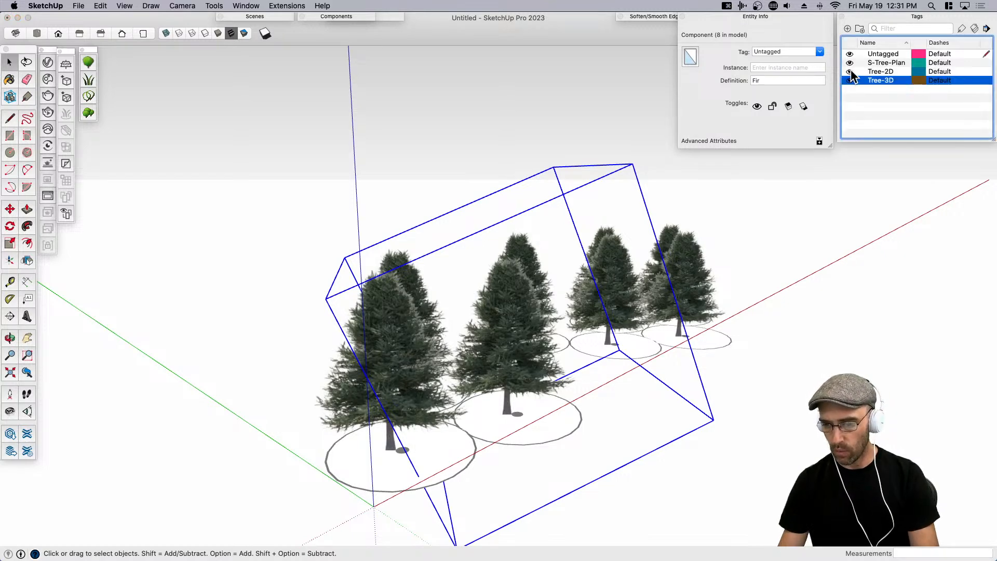
click(849, 71)
click(850, 63)
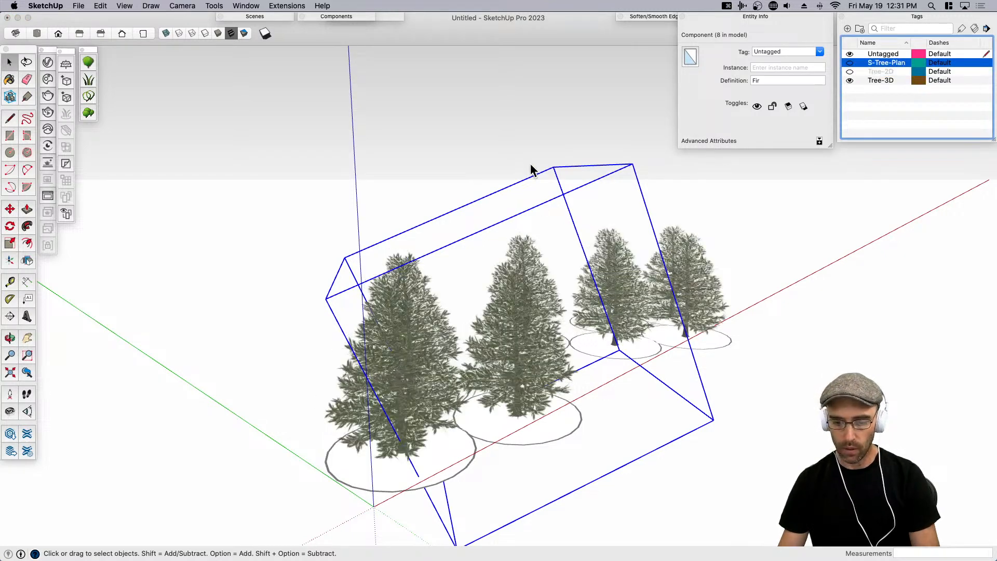
click(553, 397)
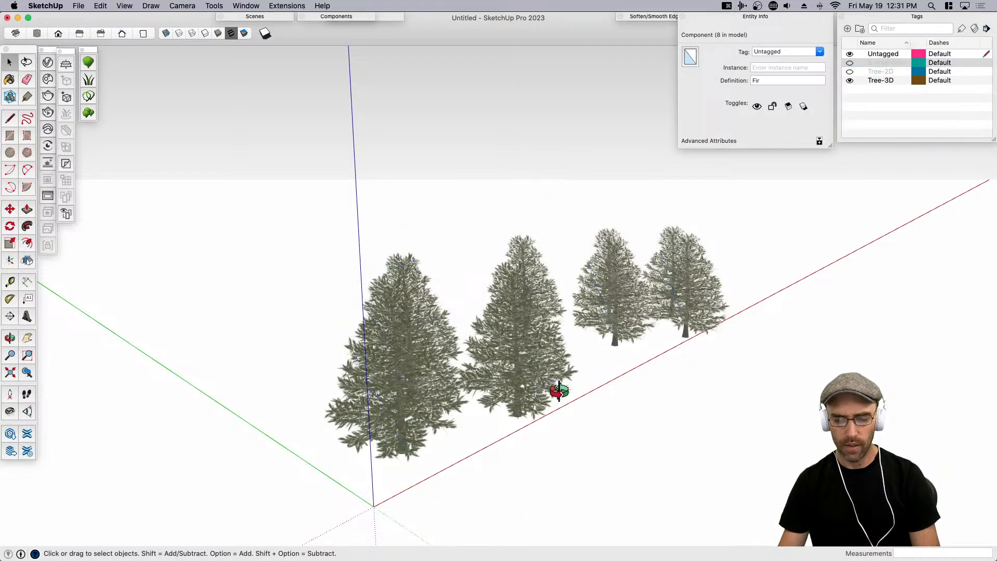
key(o)
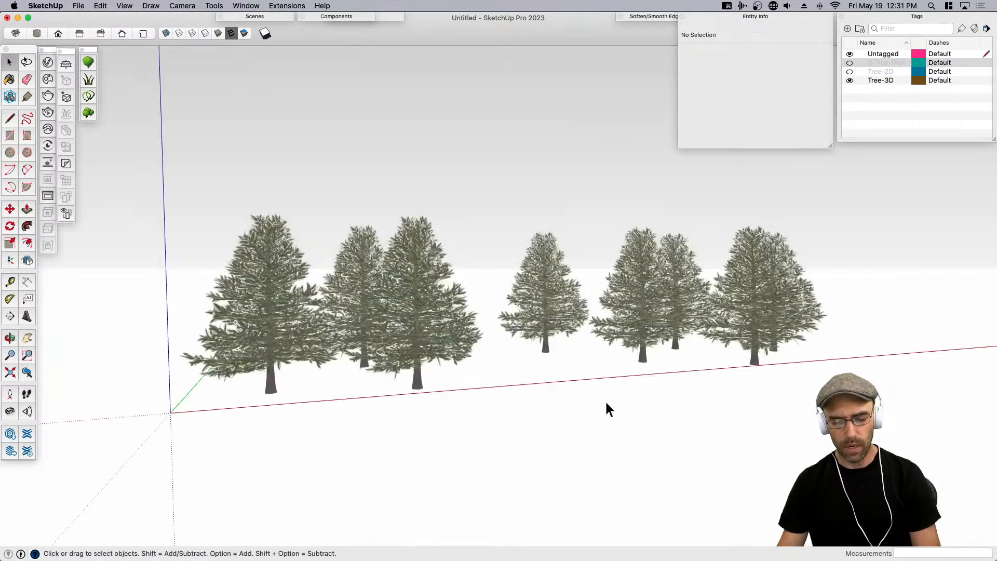
scroll(525, 335, up, 5)
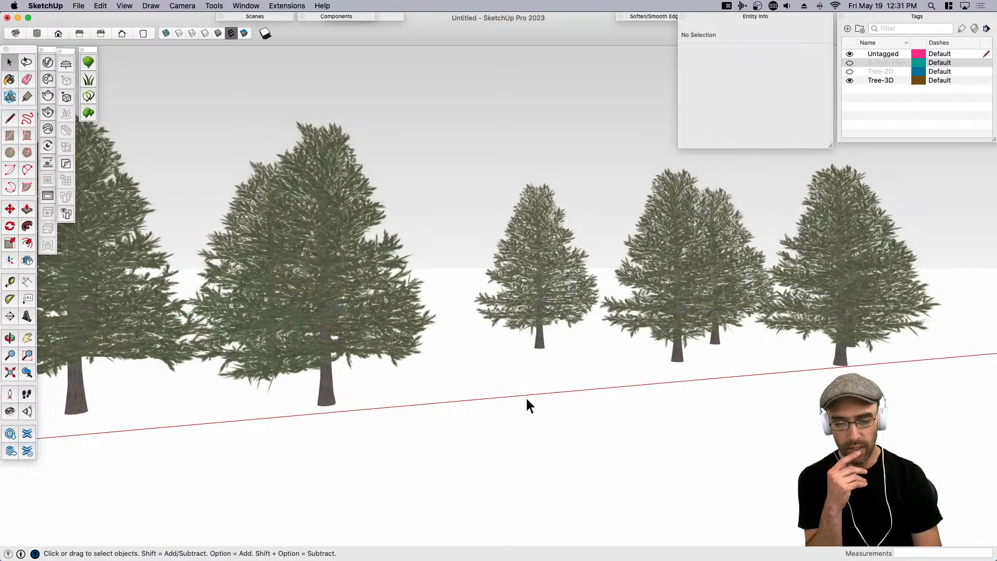
scroll(535, 404, down, 3)
middle_drag(367, 362, 306, 429)
middle_drag(818, 396, 574, 318)
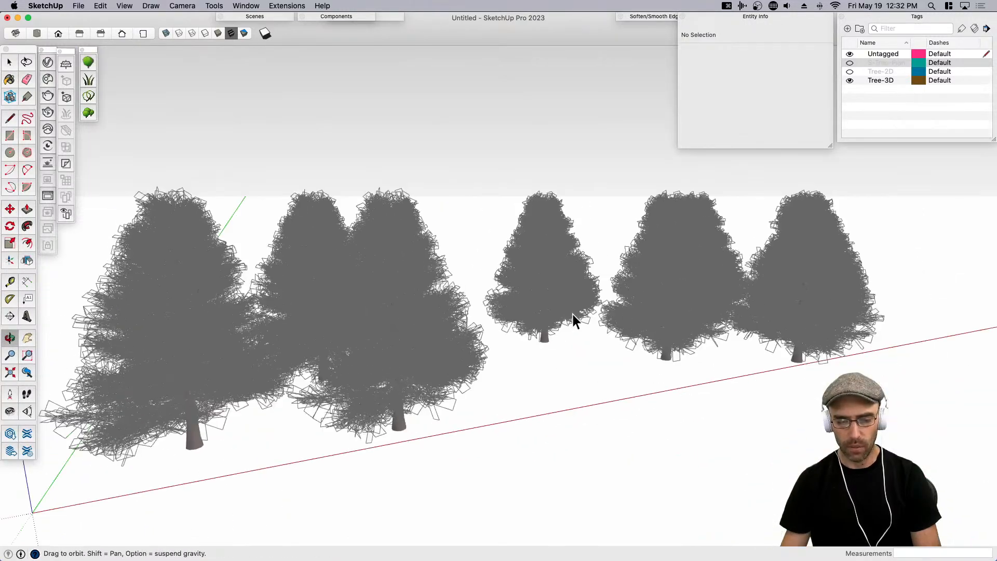
Hide the Tree-3D tag and turn the Tree-2D and S-Tree-Plan tags back on.
click(850, 80)
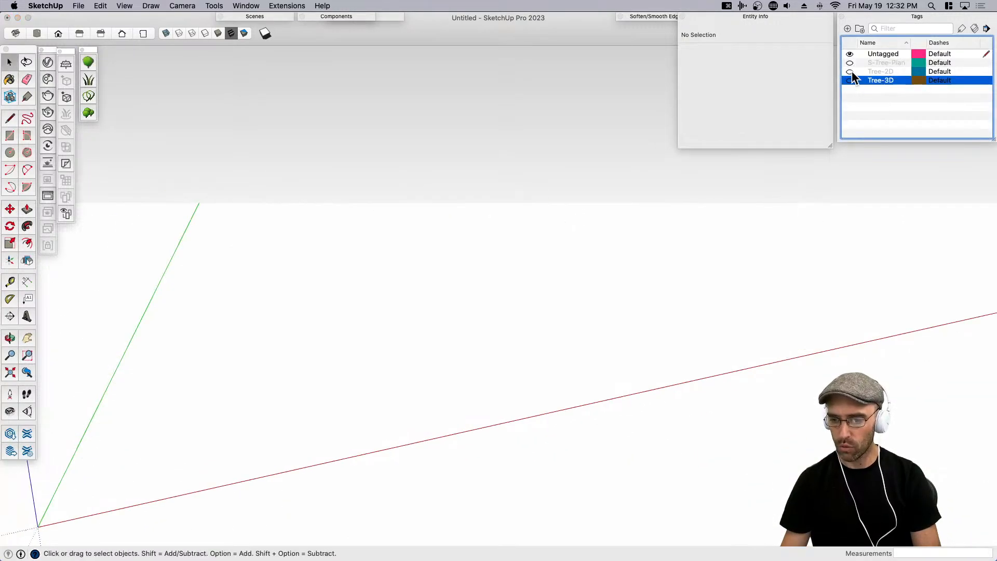
click(851, 71)
middle_drag(638, 345, 486, 360)
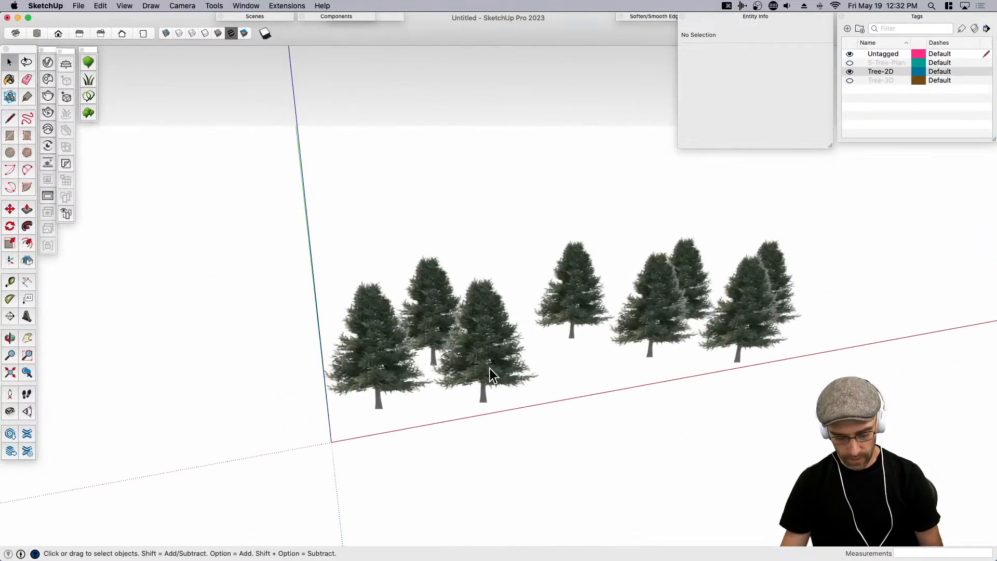
click(850, 63)
middle_drag(649, 395, 470, 457)
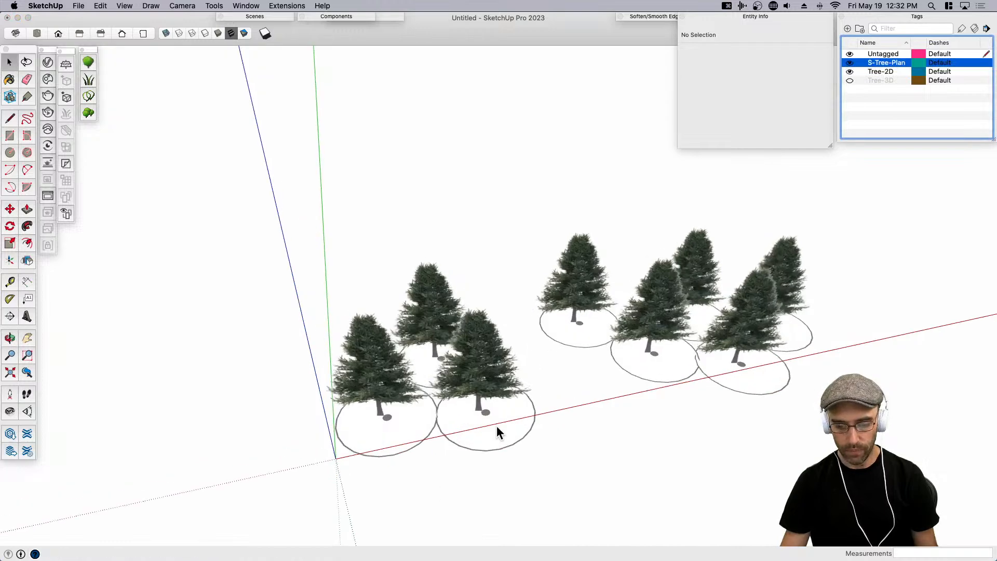
Check one Fir component's contents, the commands available for it, and the component alignment options.
double_click(476, 364)
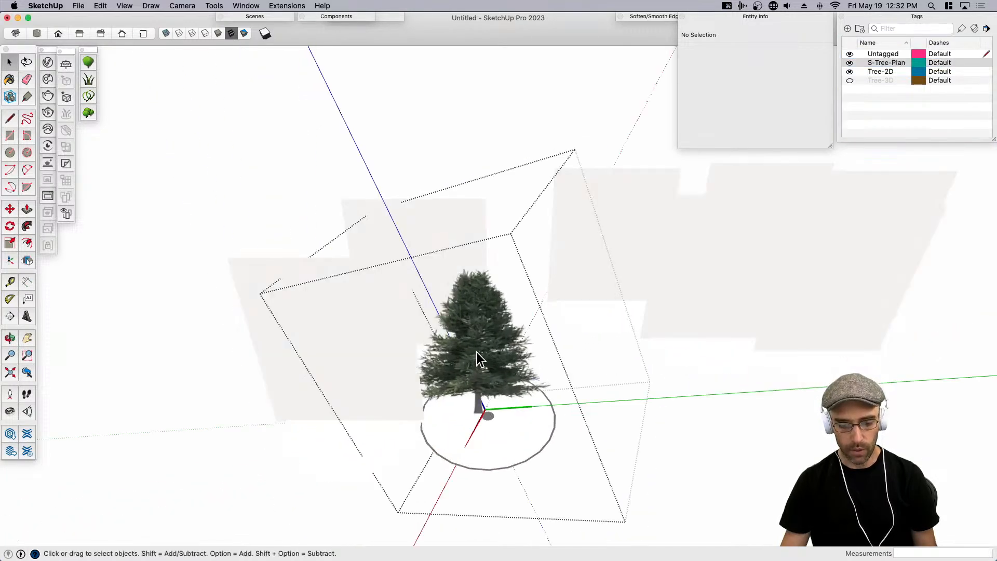
click(477, 353)
key(Escape)
click(472, 353)
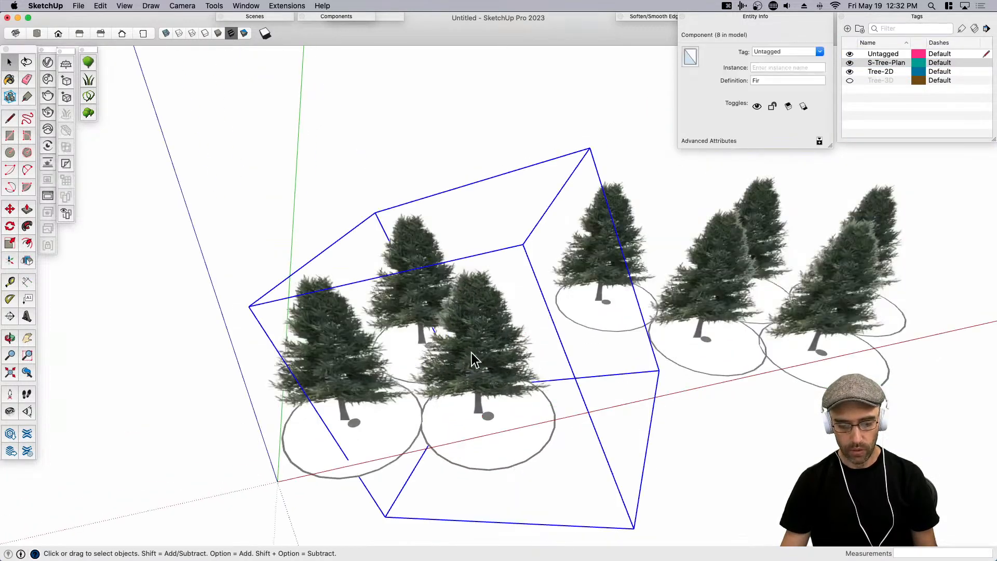
right_click(472, 353)
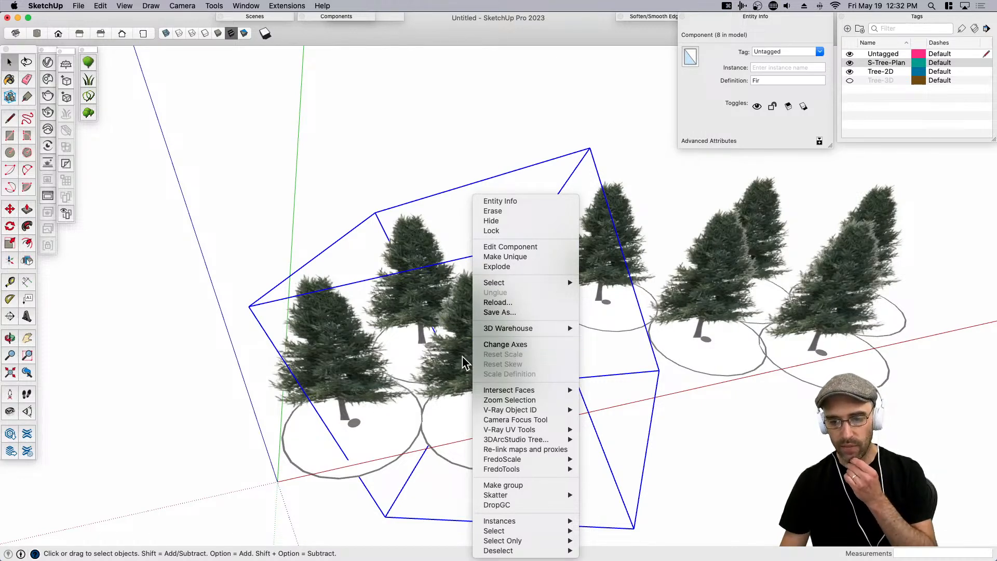
click(437, 162)
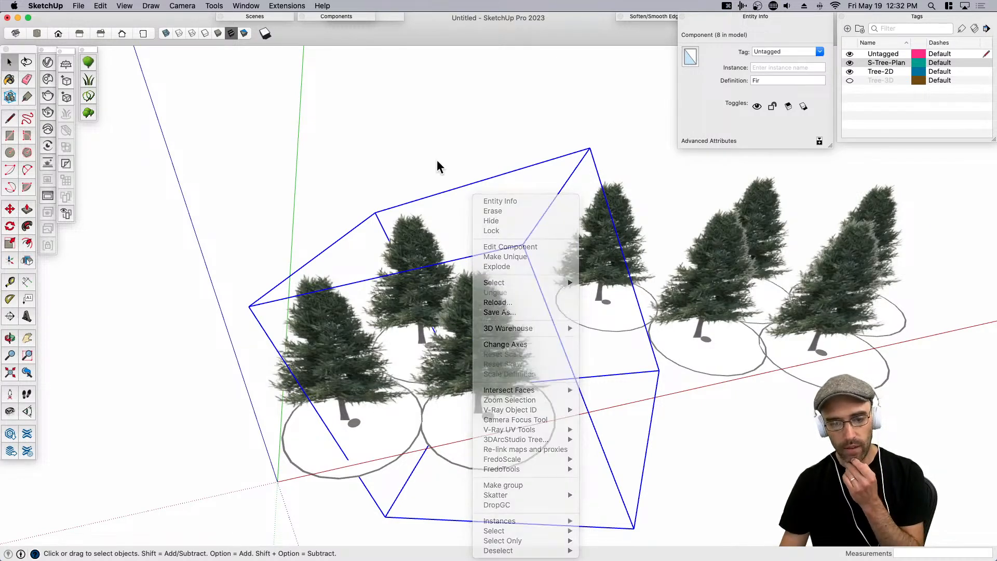
click(344, 16)
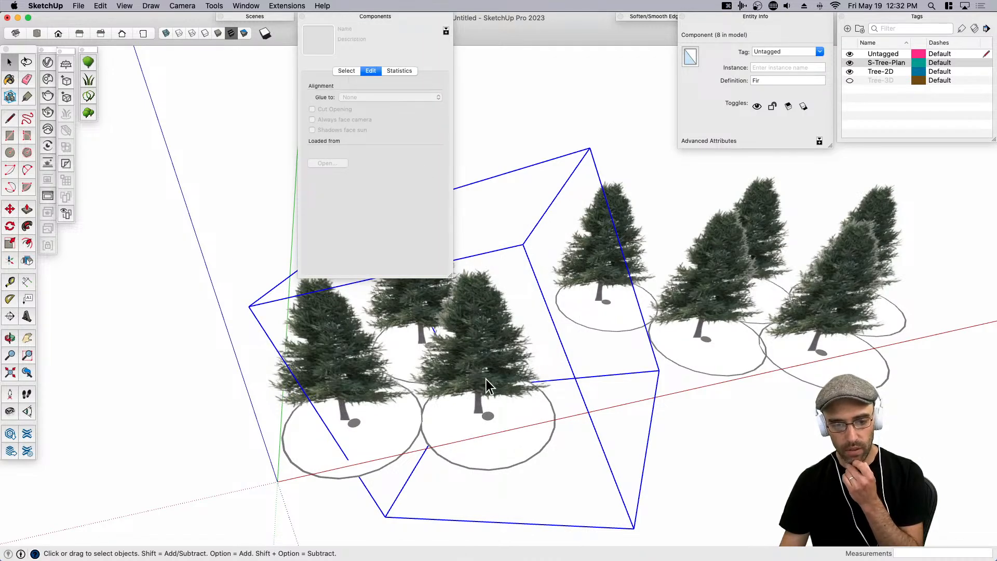
click(380, 17)
click(353, 231)
Select all eight Fir components and try to reset their origin with Axes Tools' Set Origin for Selected.
scroll(353, 231, down, 2)
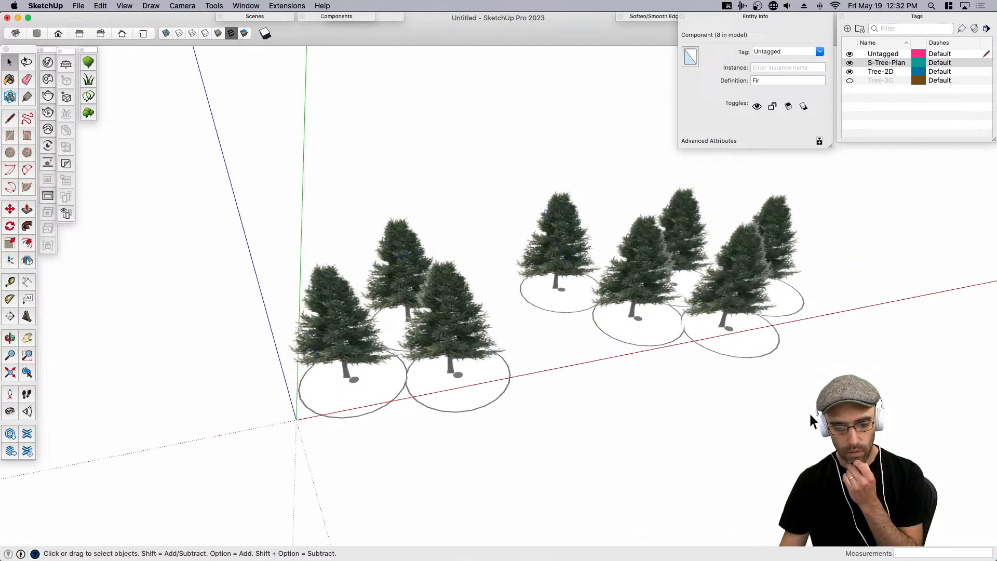
drag(777, 400, 245, 194)
click(289, 7)
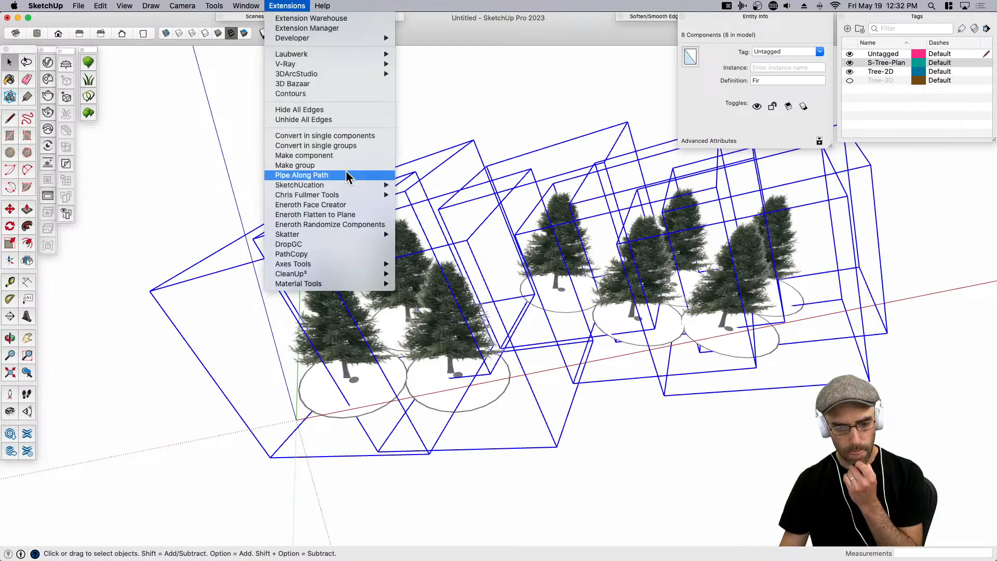
mouse_move(337, 263)
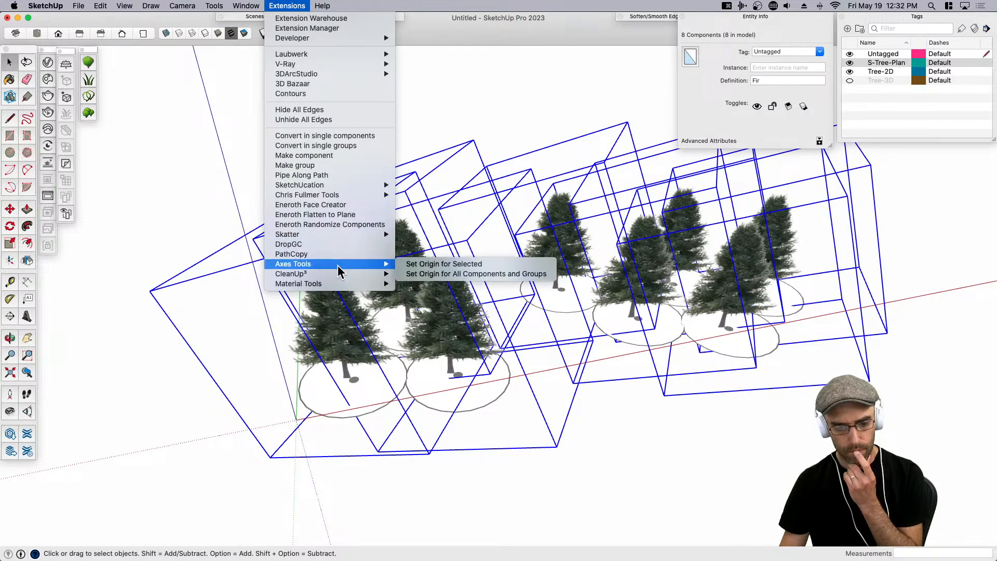
click(461, 264)
click(526, 209)
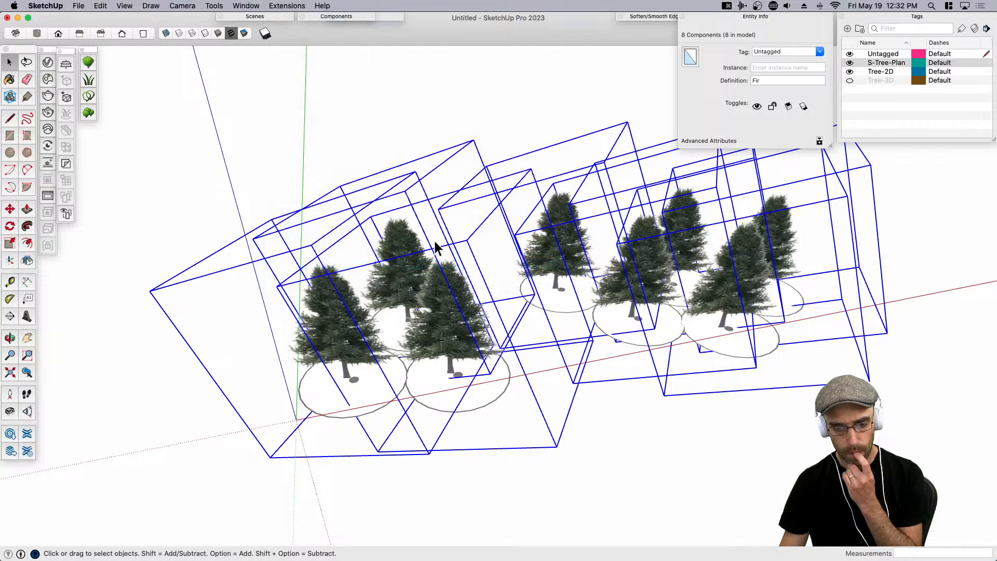
Change the axes of the Fir component nearest the model origin, using the model origin and red axis as reference.
middle_drag(495, 224, 348, 173)
click(347, 173)
click(372, 290)
middle_drag(355, 298, 376, 280)
right_click(362, 285)
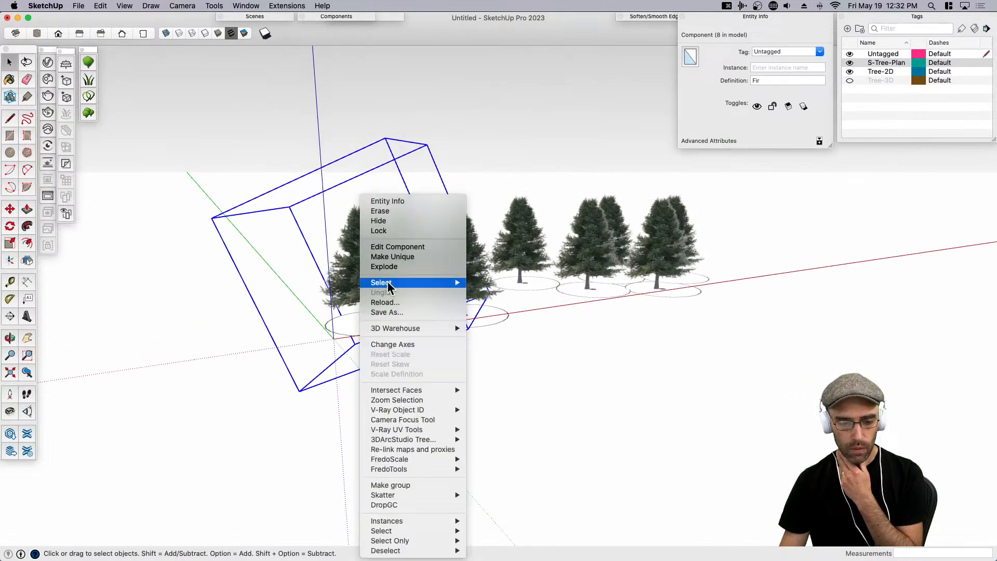
click(409, 344)
scroll(379, 317, up, 6)
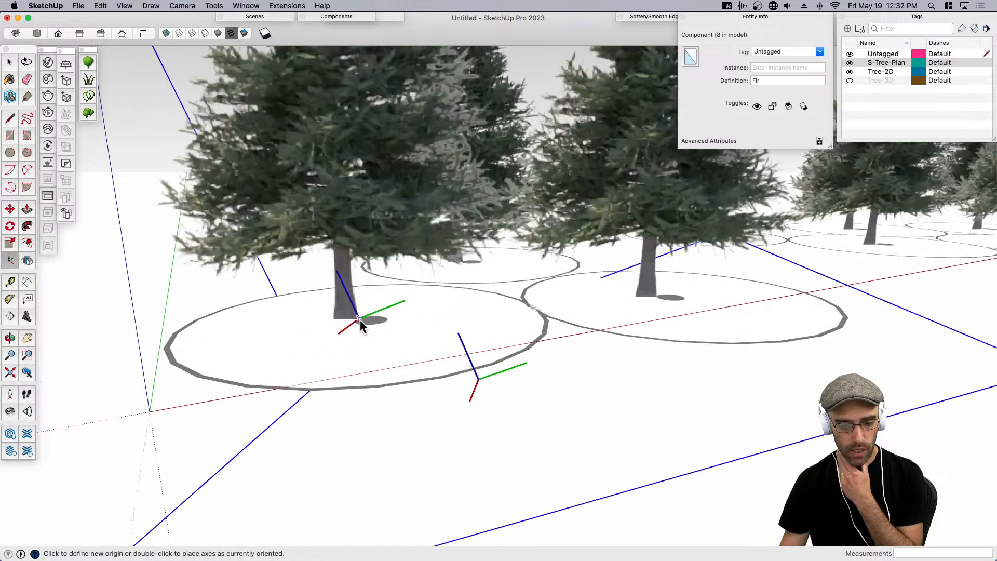
click(150, 411)
click(170, 411)
click(215, 401)
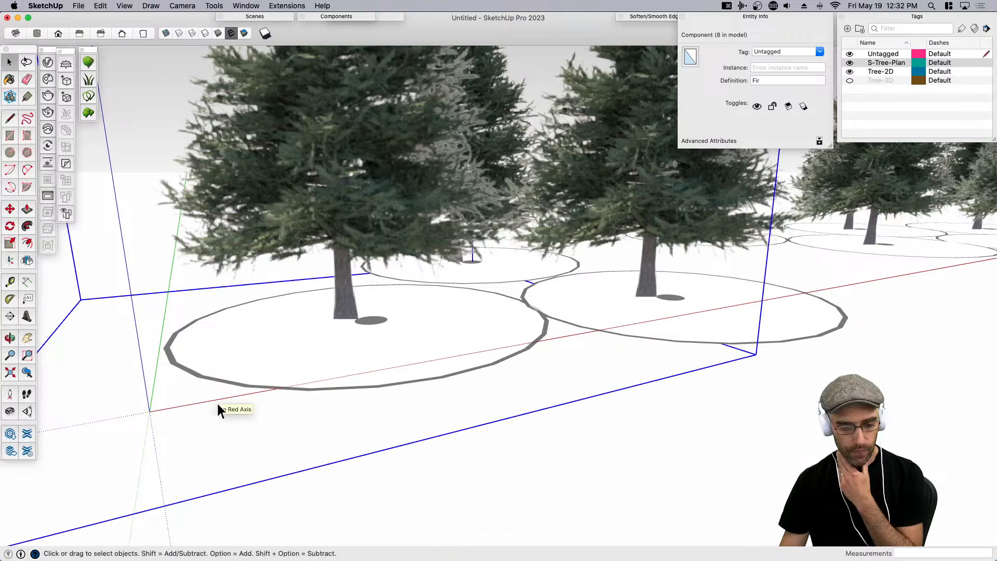
Inside the Fir component nearest the origin, change the axes of the Fir_billbaord component, placing its origin at the trunk's base.
scroll(347, 464, down, 5)
click(347, 463)
double_click(377, 313)
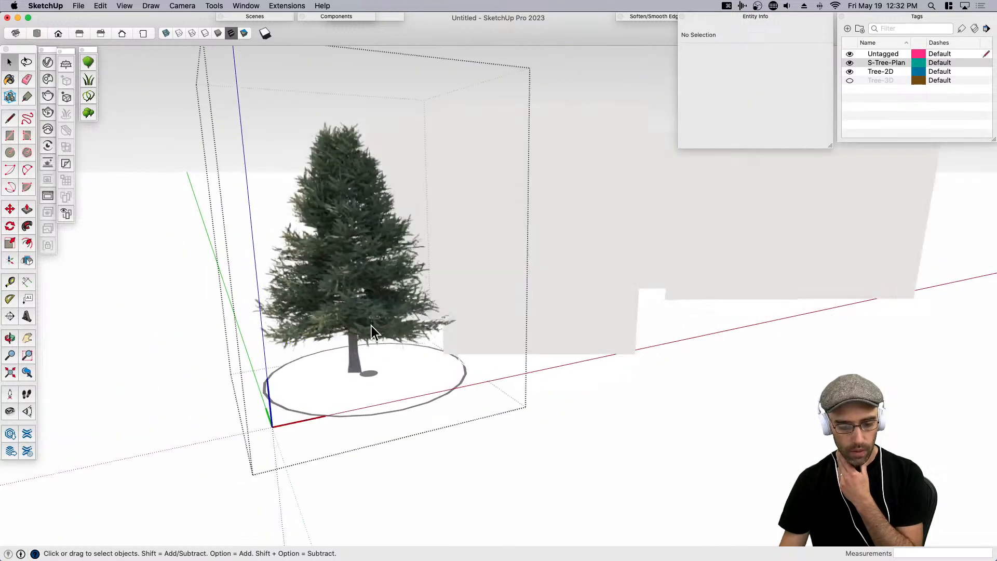
click(371, 324)
scroll(364, 327, up, 2)
right_click(356, 290)
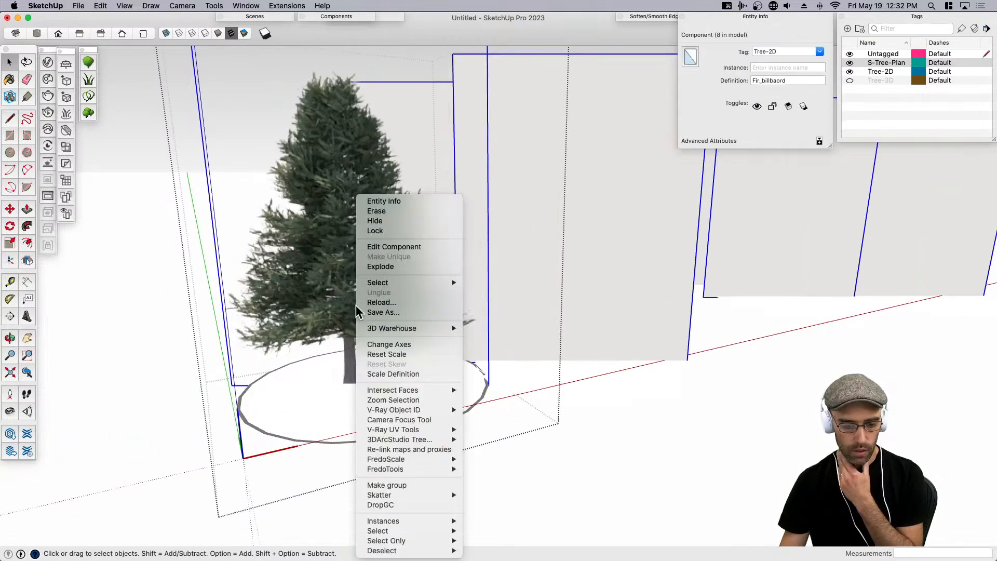
scroll(348, 385, up, 8)
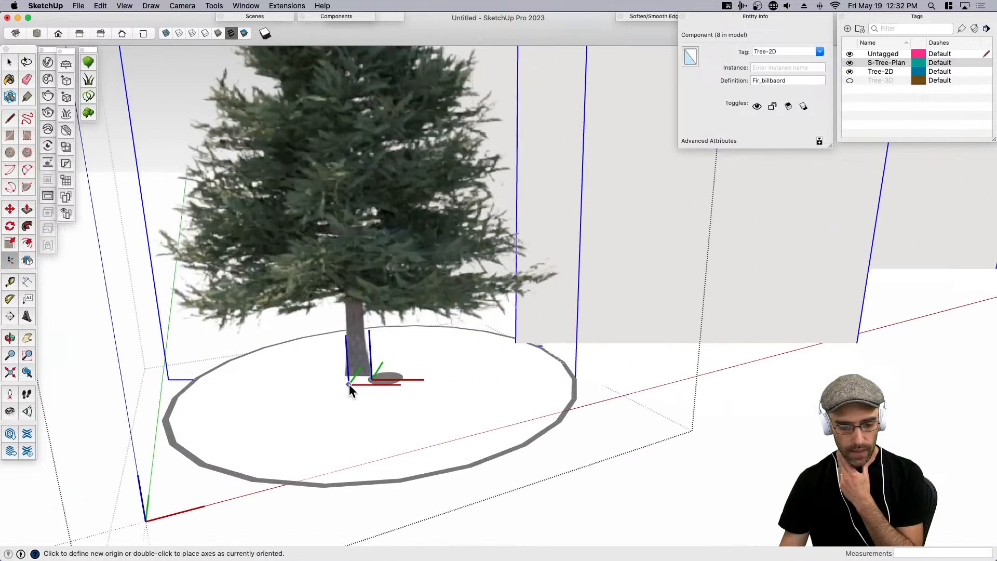
click(331, 354)
click(377, 354)
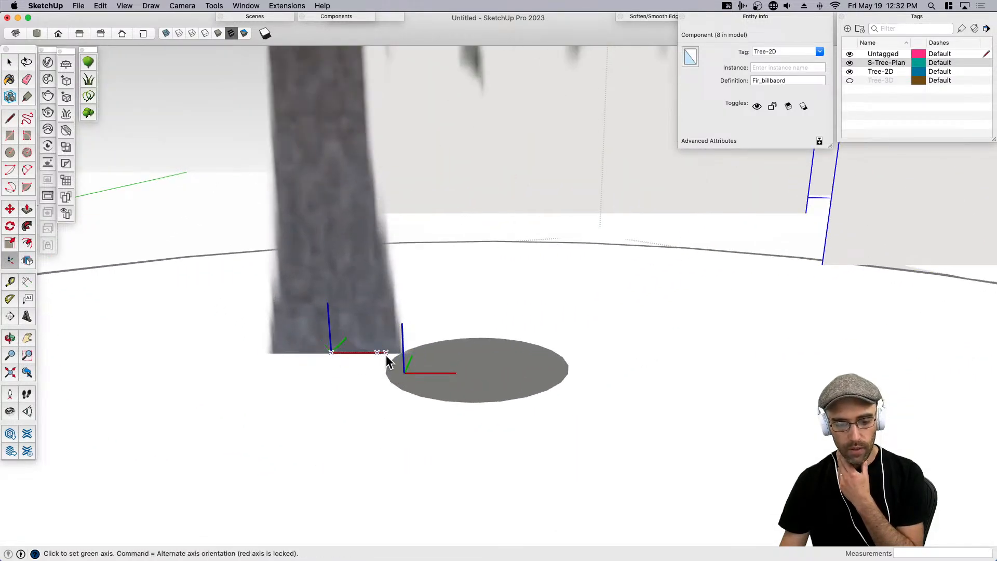
click(386, 355)
Move the Fir_billbaord component so its trunk base sits on the plan symbol's central trunk circle, and leave the Fir component.
scroll(386, 357, down, 5)
key(m)
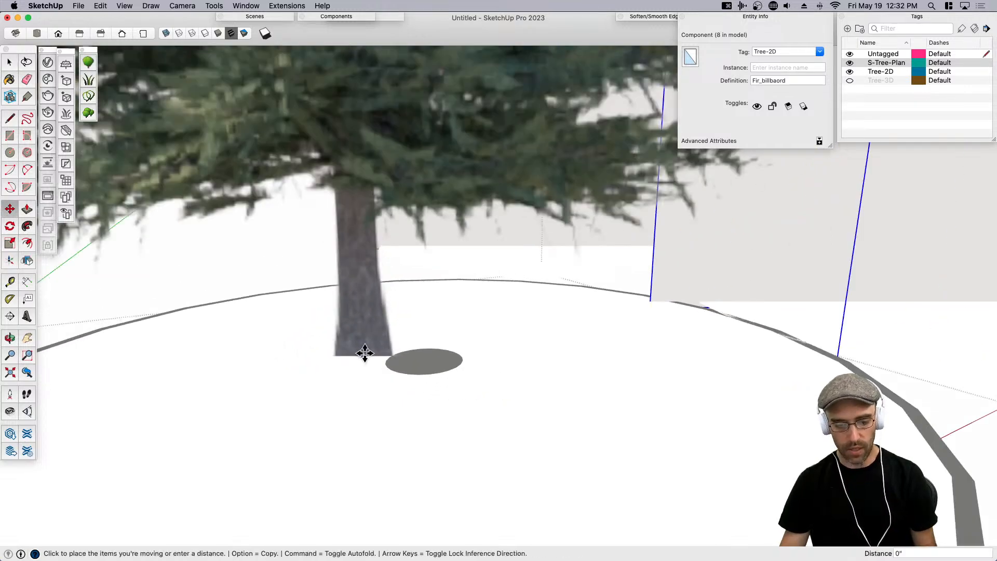
click(421, 369)
scroll(431, 352, down, 6)
key(space)
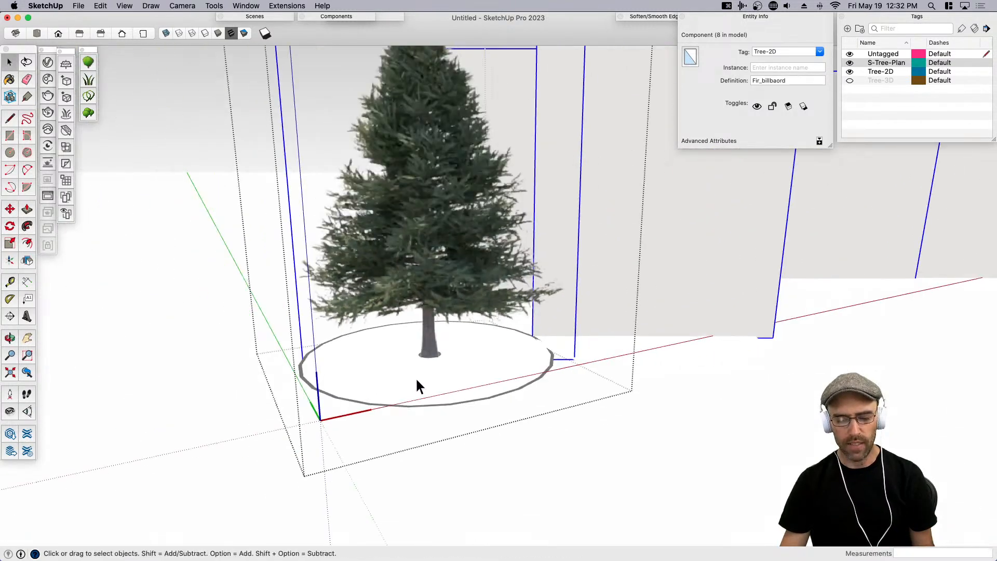
scroll(418, 383, down, 2)
click(517, 477)
Save the model as Fir.skp on the Desktop and collapse Entity Info.
scroll(462, 469, down, 3)
middle_drag(331, 454, 420, 448)
scroll(420, 447, down, 3)
scroll(706, 434, up, 1)
scroll(703, 432, up, 1)
key(super+s)
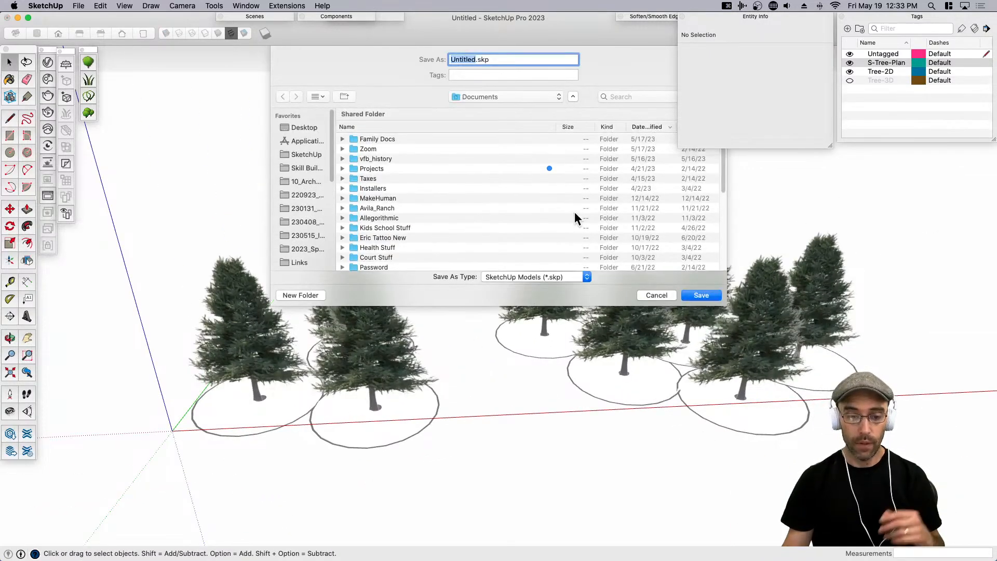
text(Fir)
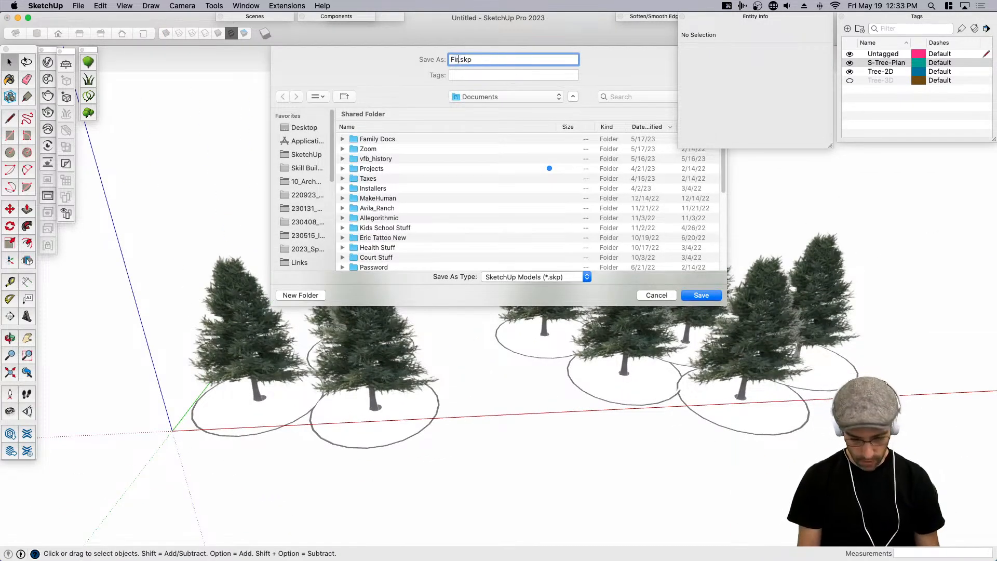
click(299, 128)
key(Return)
click(761, 15)
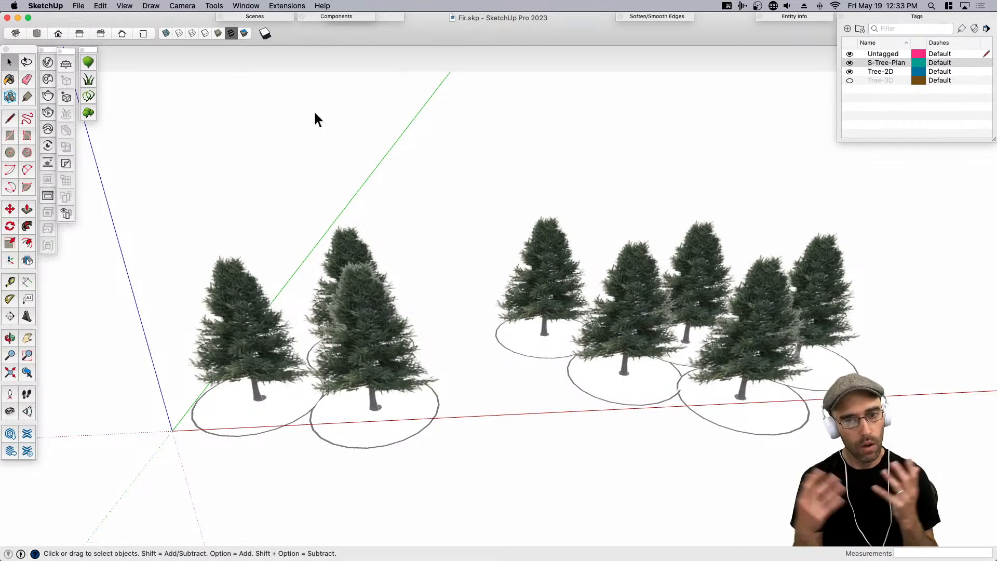
Switch to the Poppy.skp model and look over its poppy cluster and individual flowers.
key(ctrl+Up)
click(670, 242)
scroll(668, 291, up, 10)
middle_drag(662, 314, 627, 297)
click(628, 297)
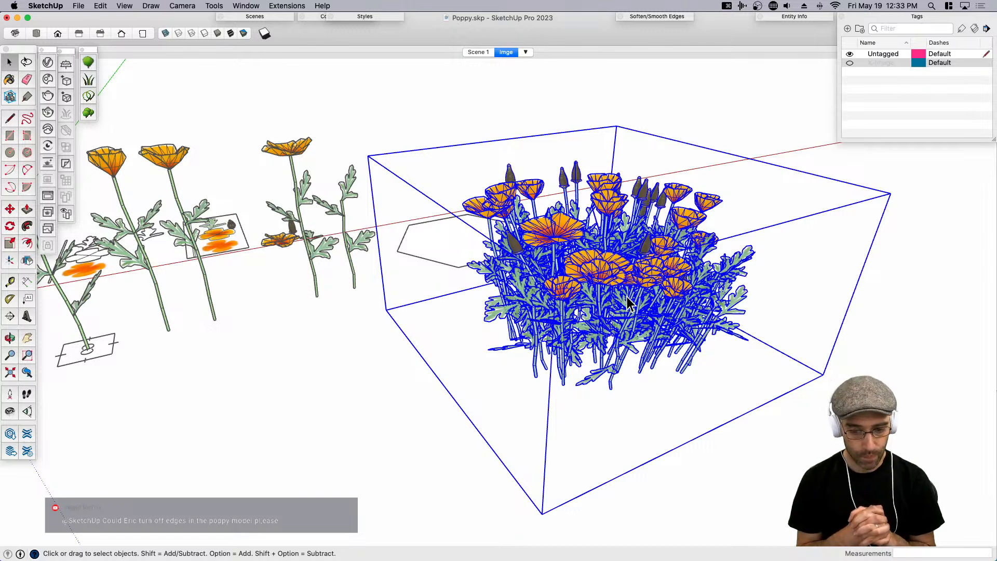
click(653, 410)
scroll(653, 413, down, 3)
shift+middle_drag(616, 416, 489, 403)
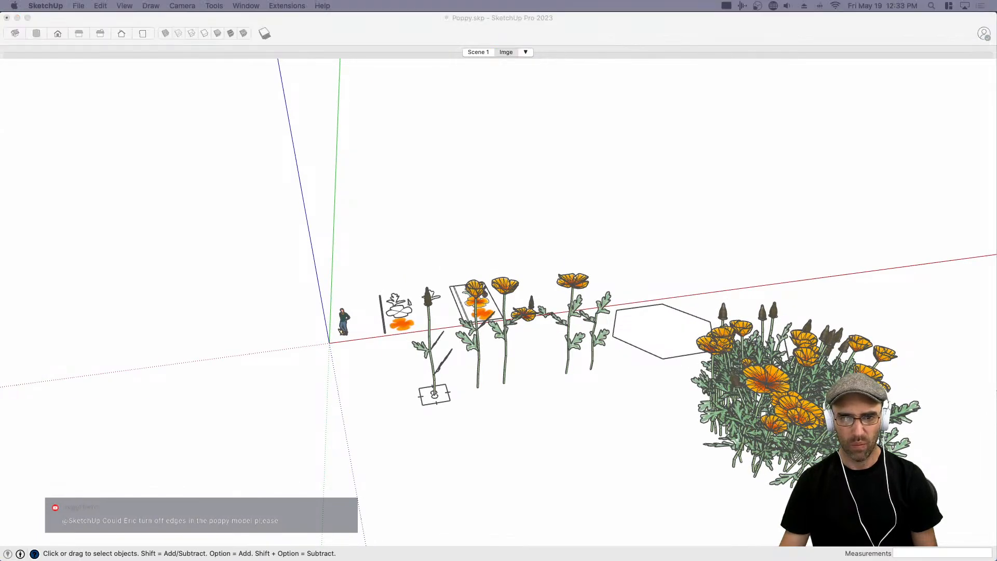
click(516, 165)
scroll(447, 198, down, 2)
scroll(740, 344, up, 2)
Turn off profile lines in the edge style of the poppy model.
click(719, 347)
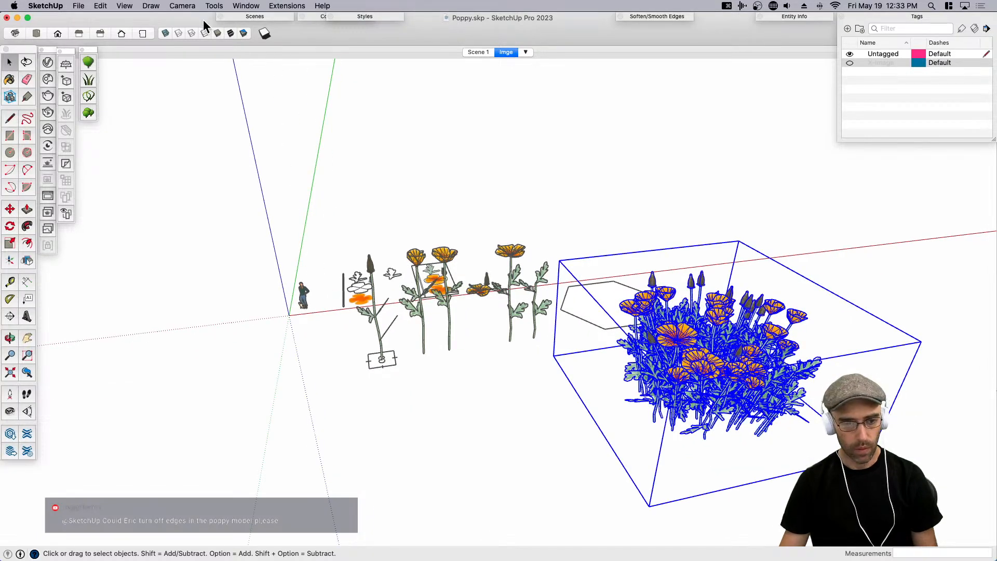
click(123, 10)
mouse_move(189, 171)
click(225, 199)
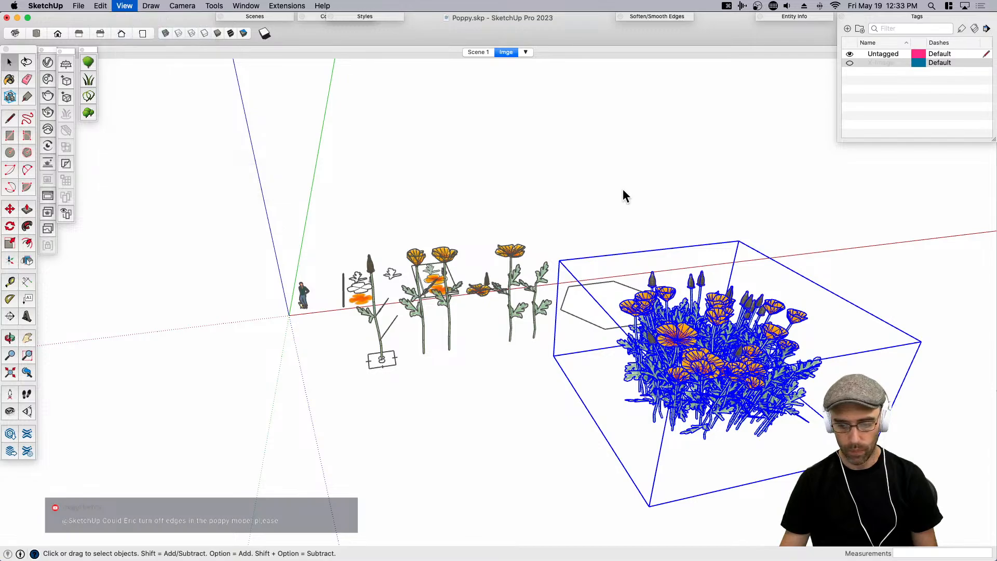
Examine the edges drawn on the poppy cluster's petals and leaves up close.
click(622, 188)
scroll(741, 329, up, 1)
scroll(584, 293, up, 5)
shift+middle_drag(756, 380, 511, 322)
shift+middle_drag(512, 322, 499, 374)
scroll(497, 394, up, 3)
click(498, 393)
scroll(508, 378, down, 4)
click(553, 85)
middle_drag(540, 205, 562, 259)
scroll(564, 258, down, 2)
Hide all edges of the selected poppy cluster with the Hide All Edges extension command.
click(564, 258)
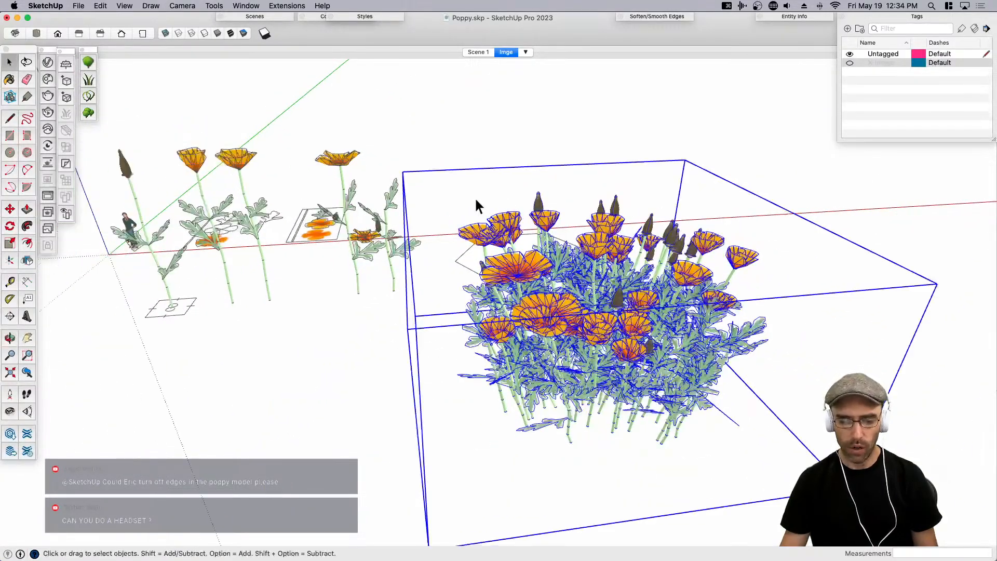
click(286, 6)
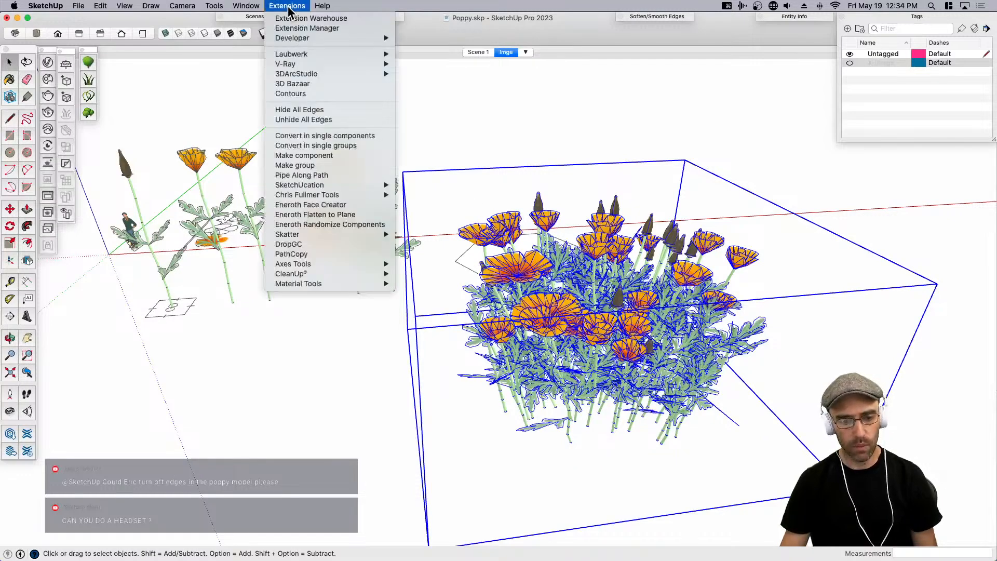
click(315, 110)
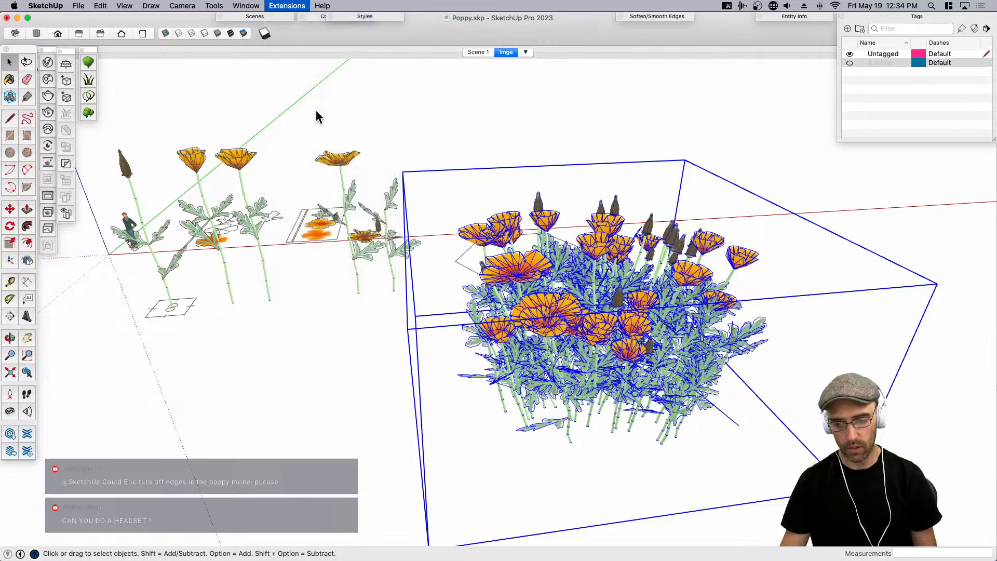
click(387, 110)
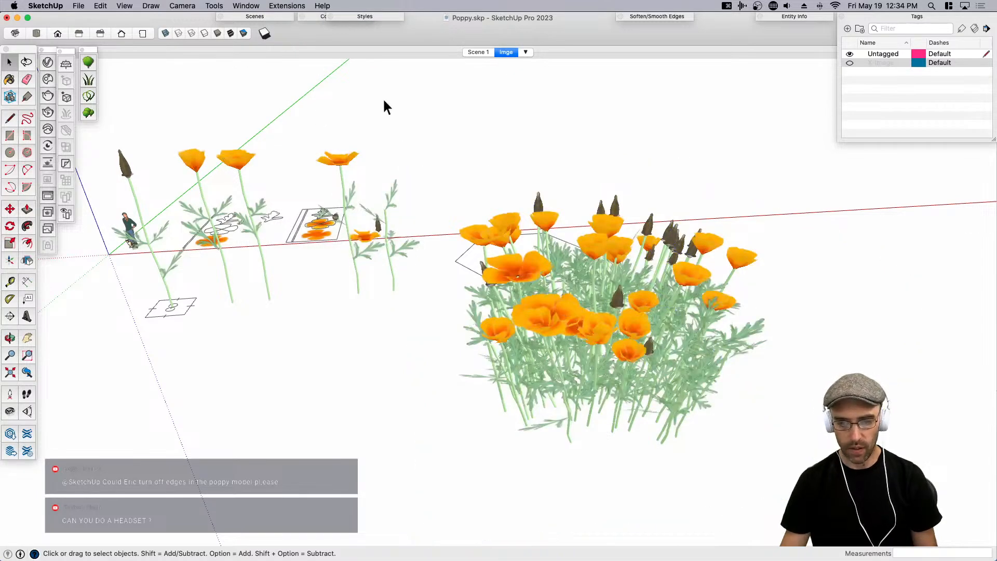
Turn on sun shading and shadows for the poppy model, with Light set to 60 and Dark to 56.
click(252, 7)
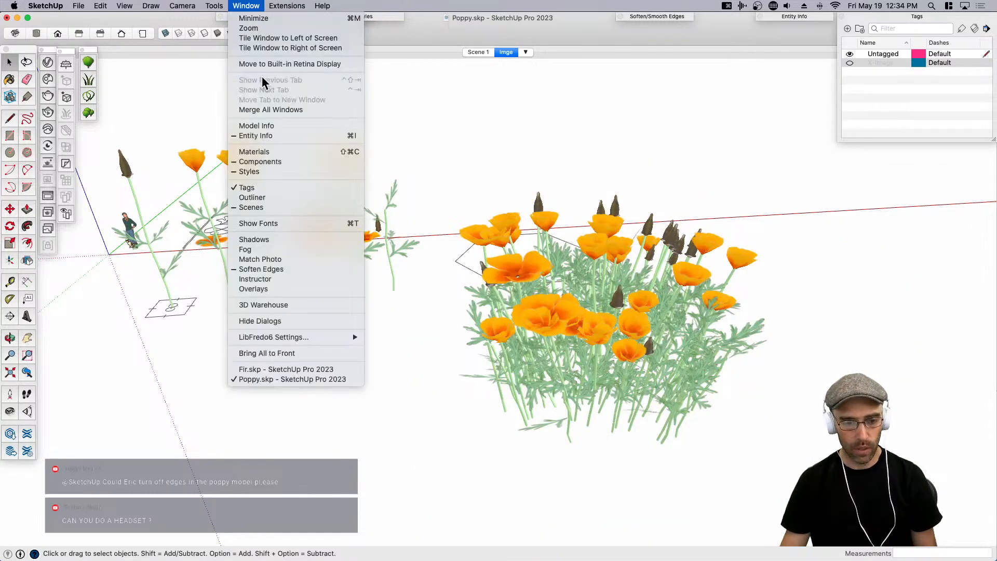
click(273, 239)
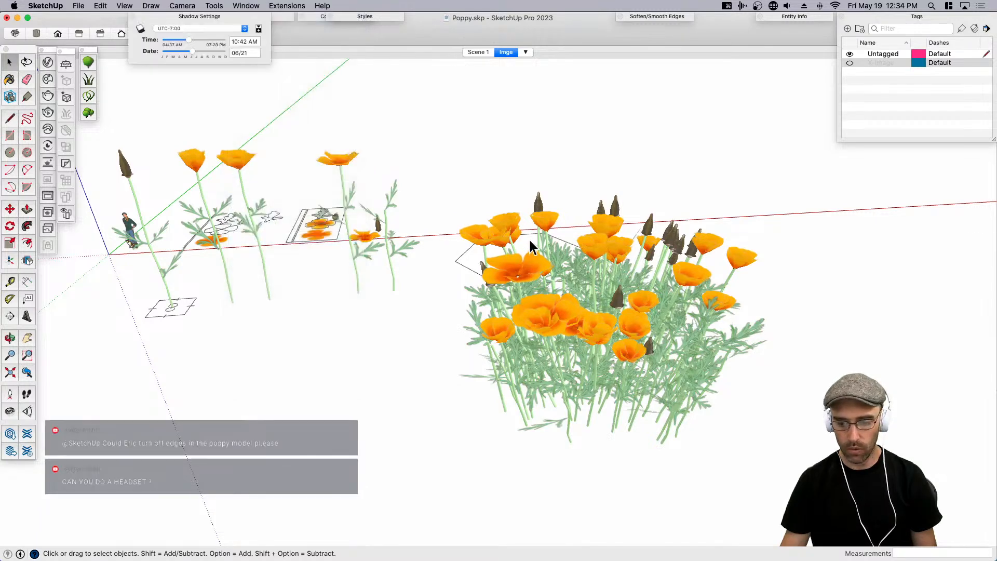
drag(216, 23, 540, 20)
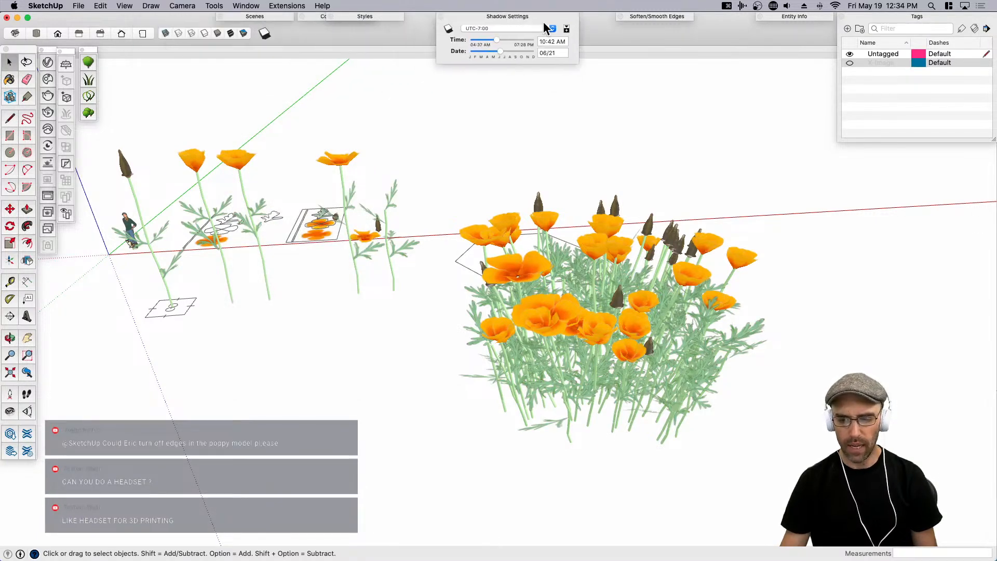
click(532, 14)
click(503, 18)
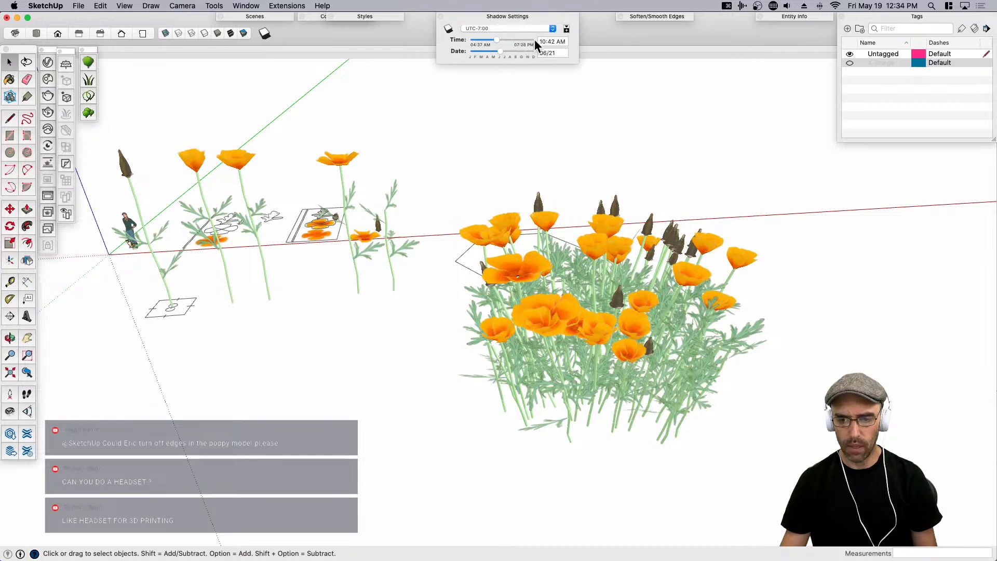
click(566, 30)
drag(516, 84, 504, 86)
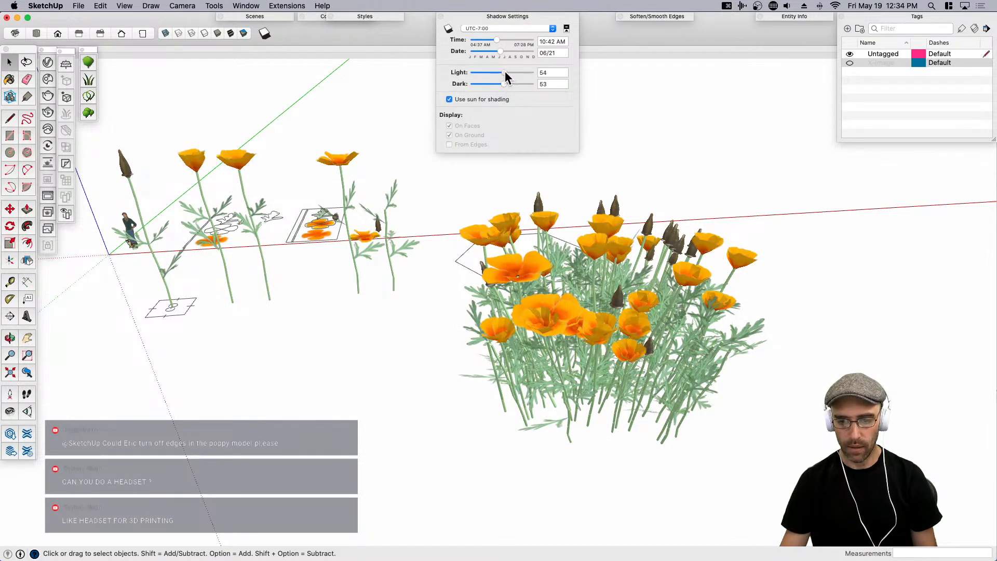
click(264, 35)
mouse_move(504, 84)
mouse_down()
mouse_move(494, 84)
mouse_move(515, 72)
mouse_move(490, 84)
mouse_move(506, 88)
mouse_up()
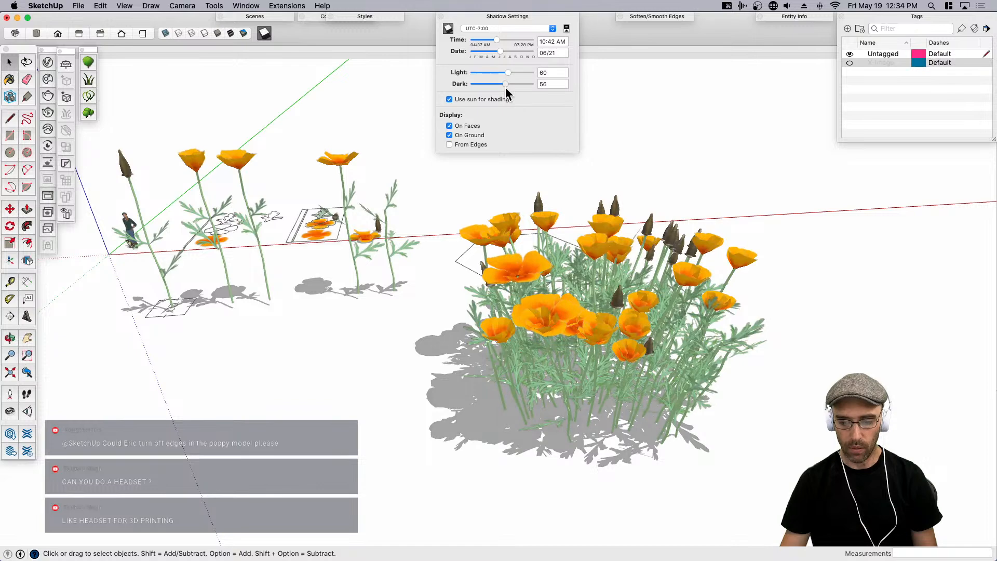
click(506, 15)
Examine the shadowed poppy cluster from several angles and check the commands available for it.
key(o)
middle_drag(655, 317, 443, 291)
scroll(447, 292, up, 2)
key(l)
drag(446, 292, 329, 343)
scroll(406, 396, down, 4)
key(space)
middle_drag(405, 397, 491, 326)
scroll(491, 326, down, 2)
click(501, 345)
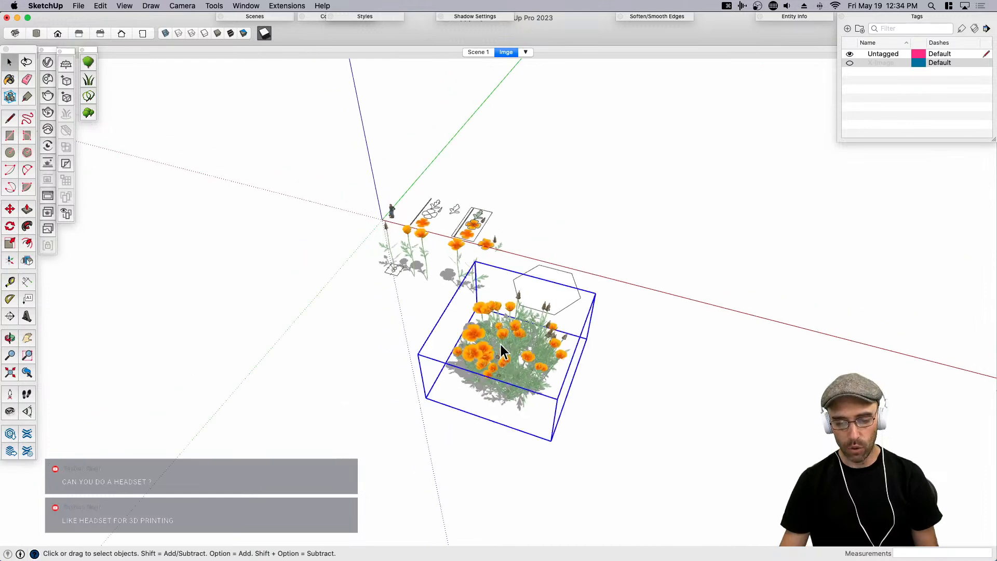
scroll(500, 345, up, 3)
right_click(501, 360)
click(519, 354)
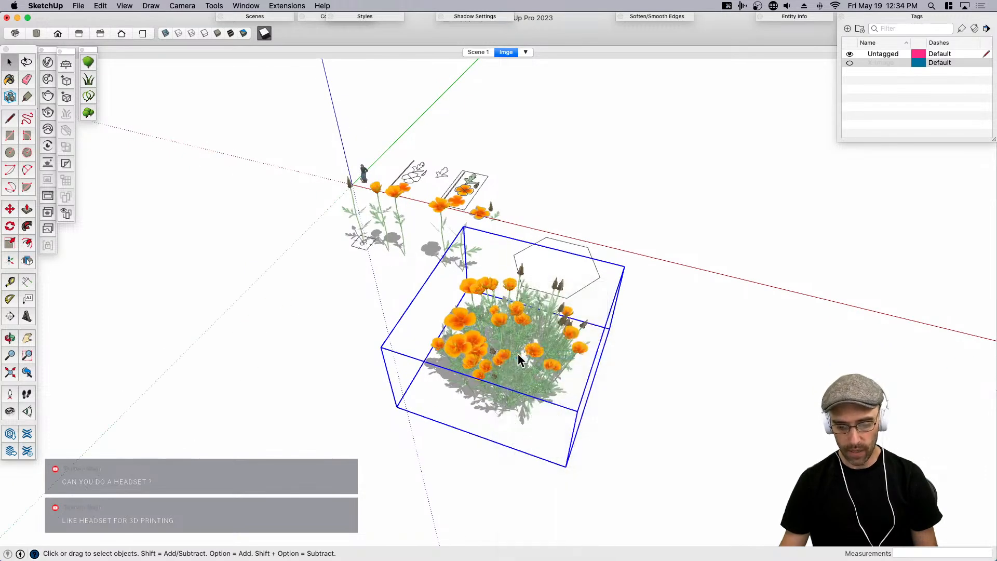
click(573, 295)
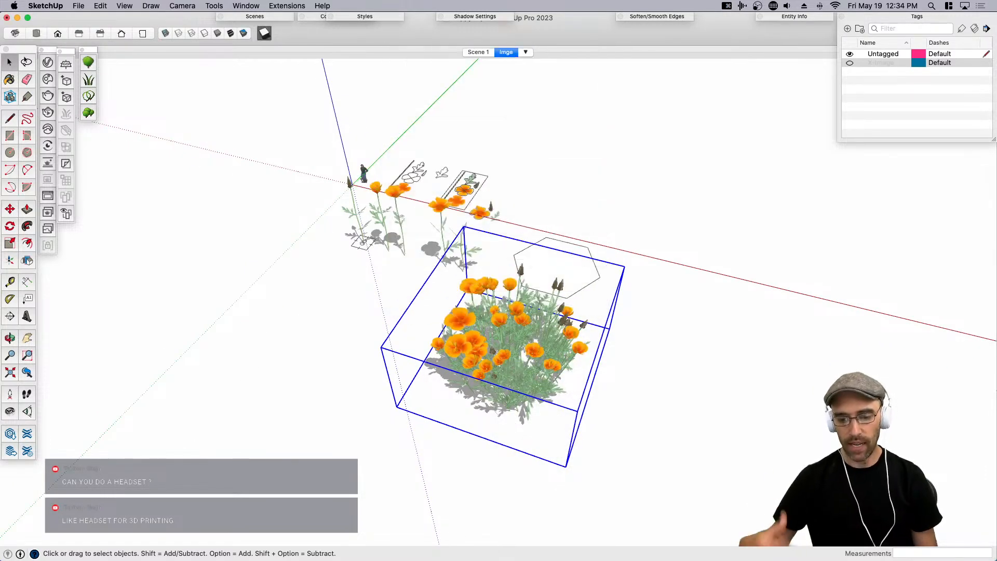
Examine the flat petal, bud and leaf parts and the individual poppy stems near the origin.
middle_drag(400, 208, 470, 256)
scroll(472, 201, up, 6)
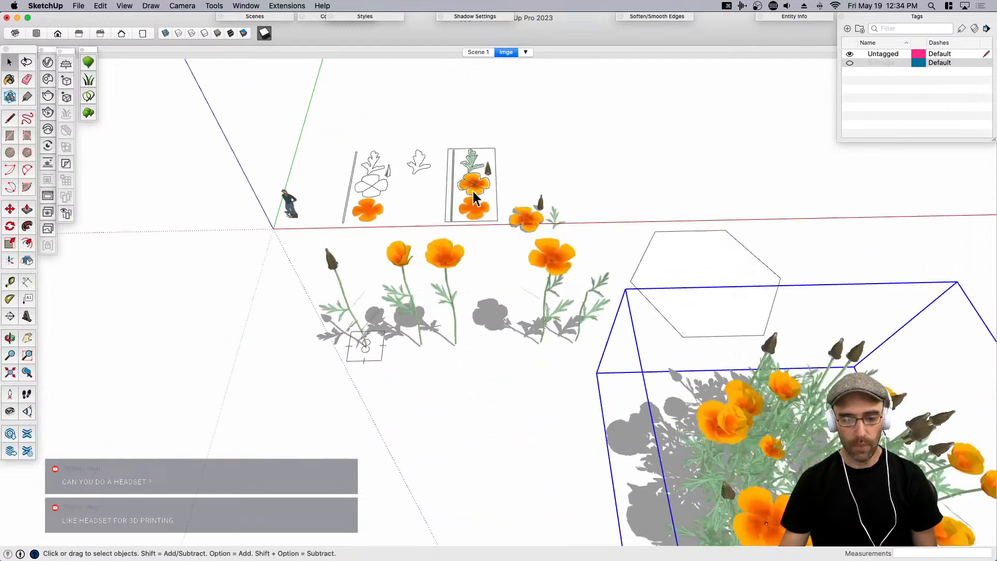
scroll(471, 158, down, 5)
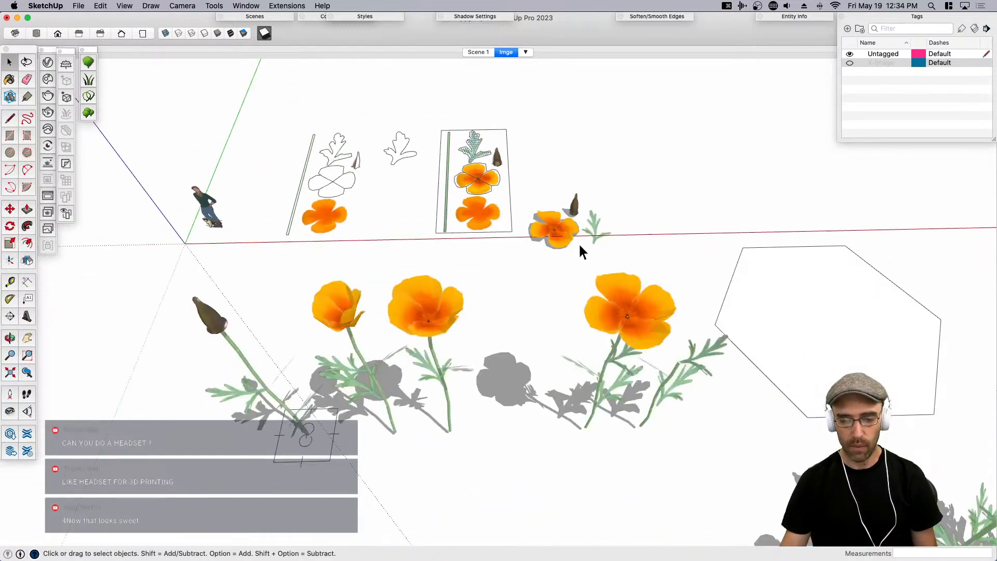
scroll(574, 238, up, 5)
click(578, 207)
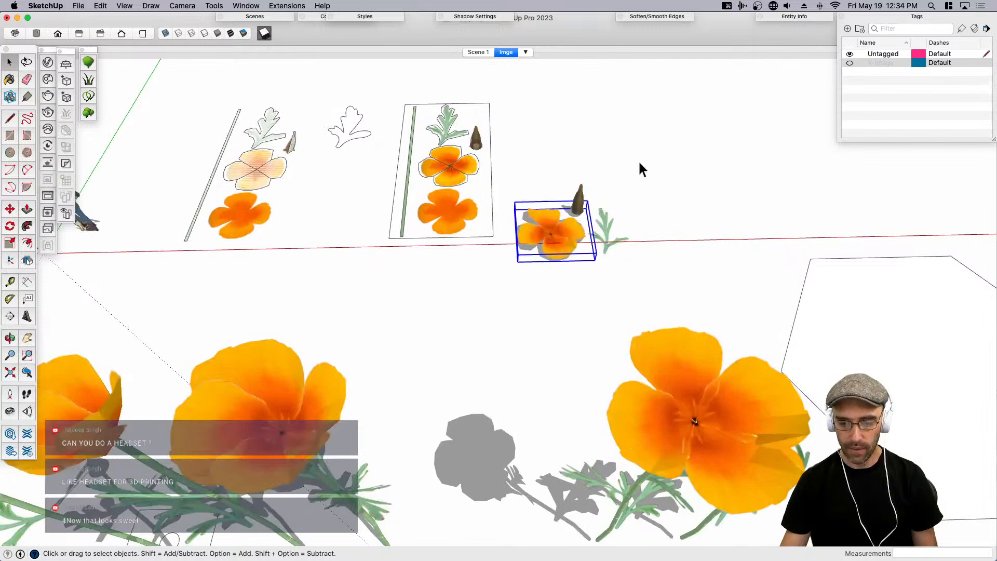
scroll(571, 225, down, 4)
click(458, 268)
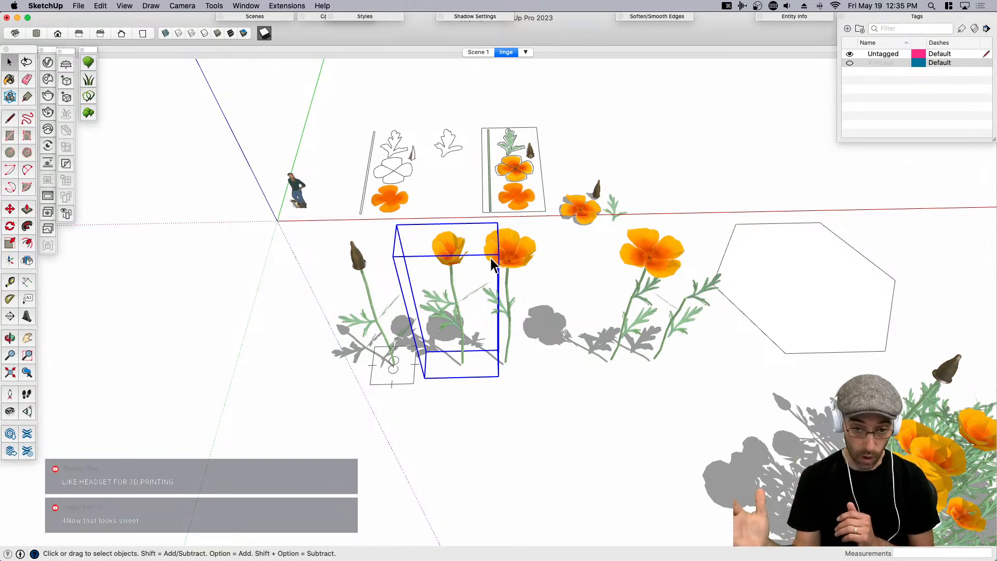
middle_drag(457, 312, 682, 273)
click(632, 283)
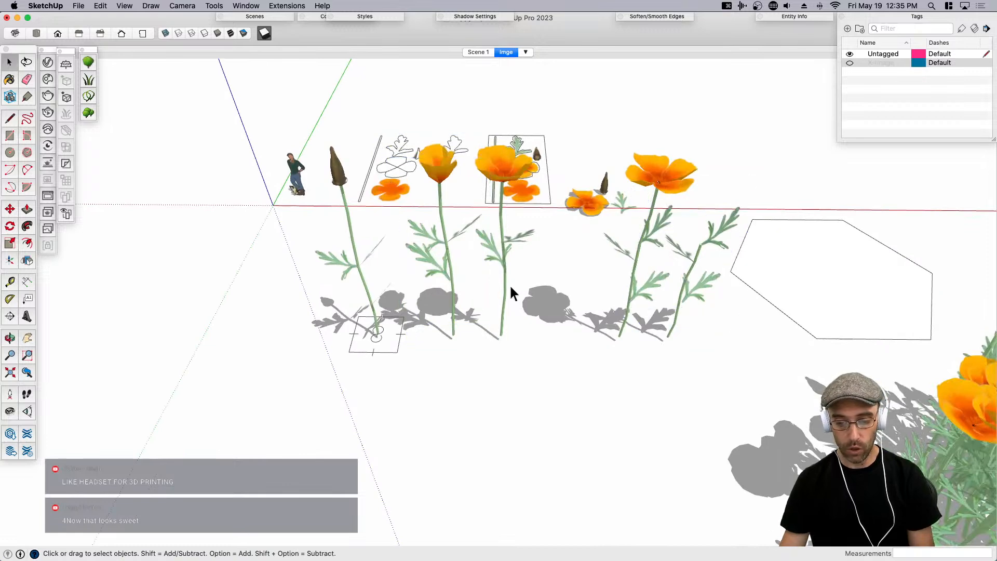
click(367, 297)
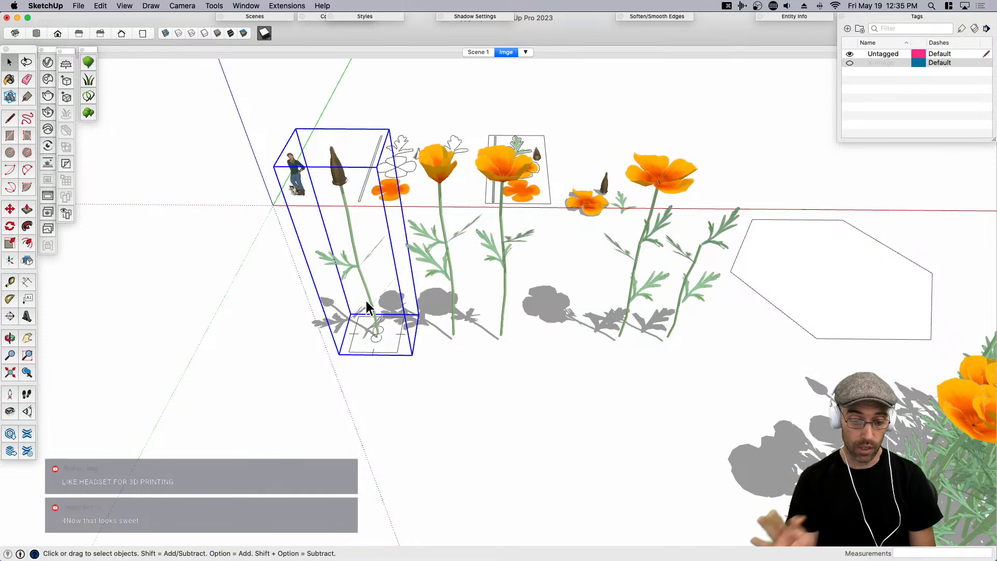
scroll(323, 298, down, 3)
scroll(323, 300, down, 3)
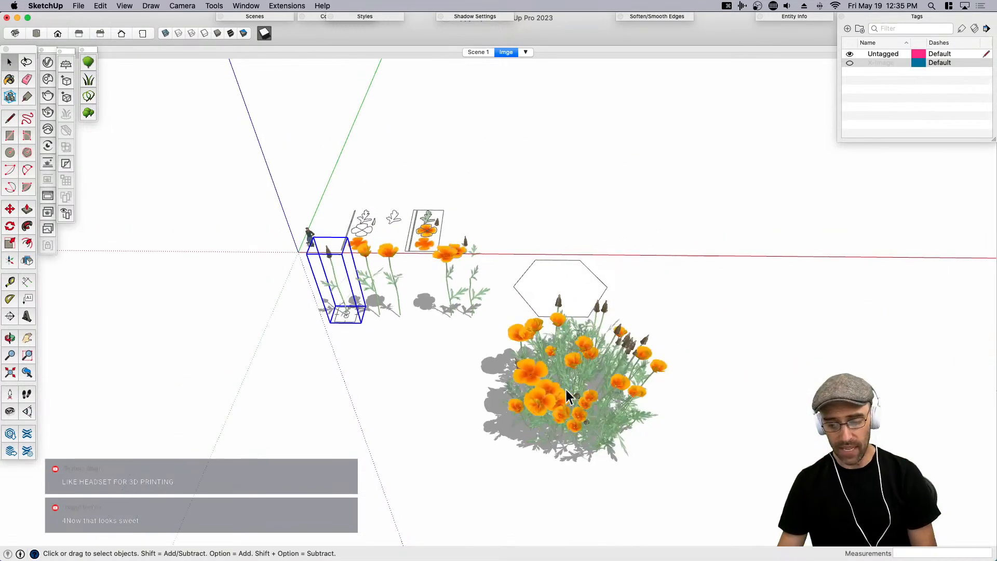
Draw a rectangular ground face about 165' by 111' beside the poppy cluster and select it.
click(566, 390)
scroll(566, 390, down, 4)
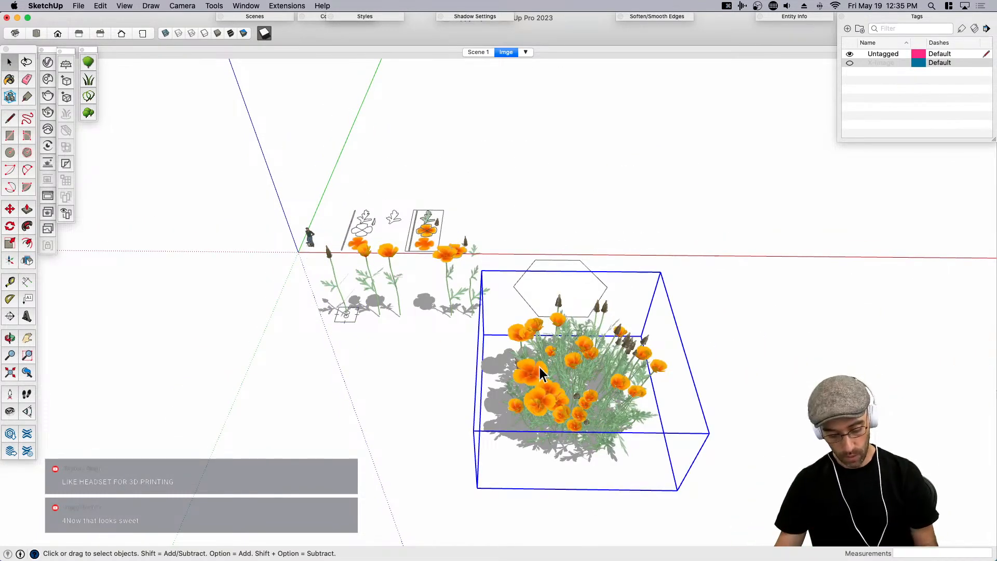
key(r)
click(658, 441)
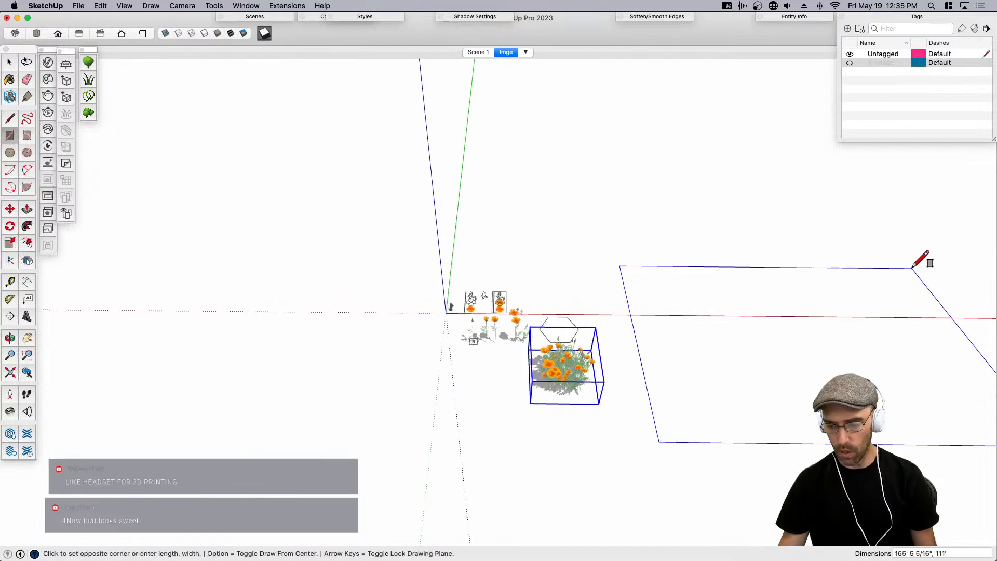
click(924, 261)
scroll(723, 289, down, 1)
key(space)
double_click(753, 372)
shift+click(755, 381)
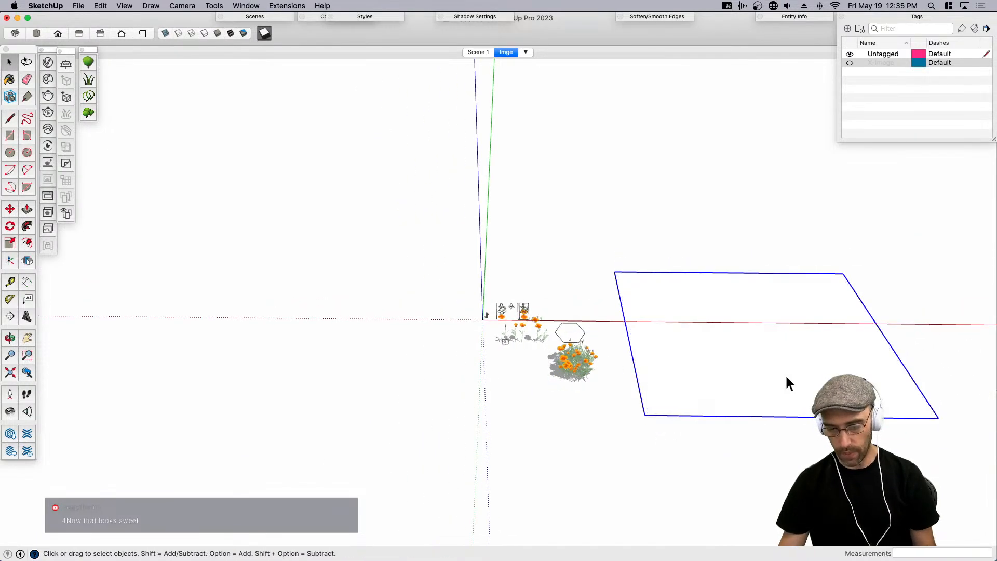
Search Chaos Cosmos for "ground" and import the Dirt Plants Sticks 01 80cm material.
click(48, 78)
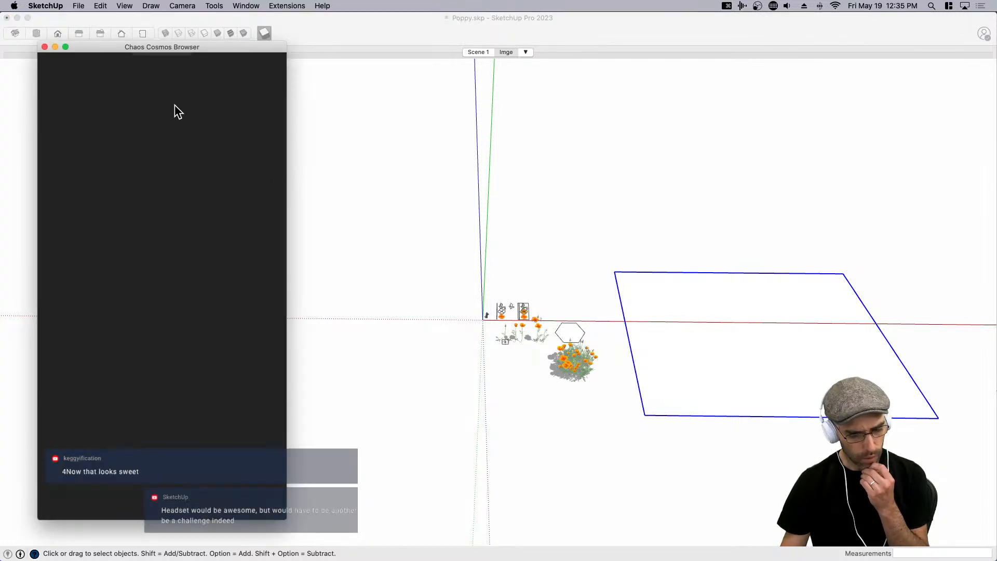
click(140, 73)
text(g)
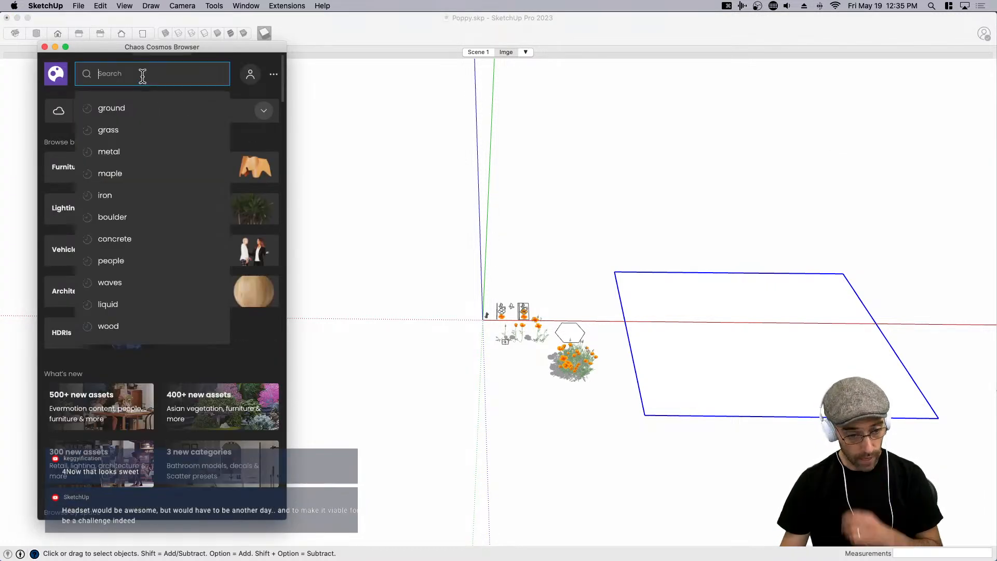
text(round)
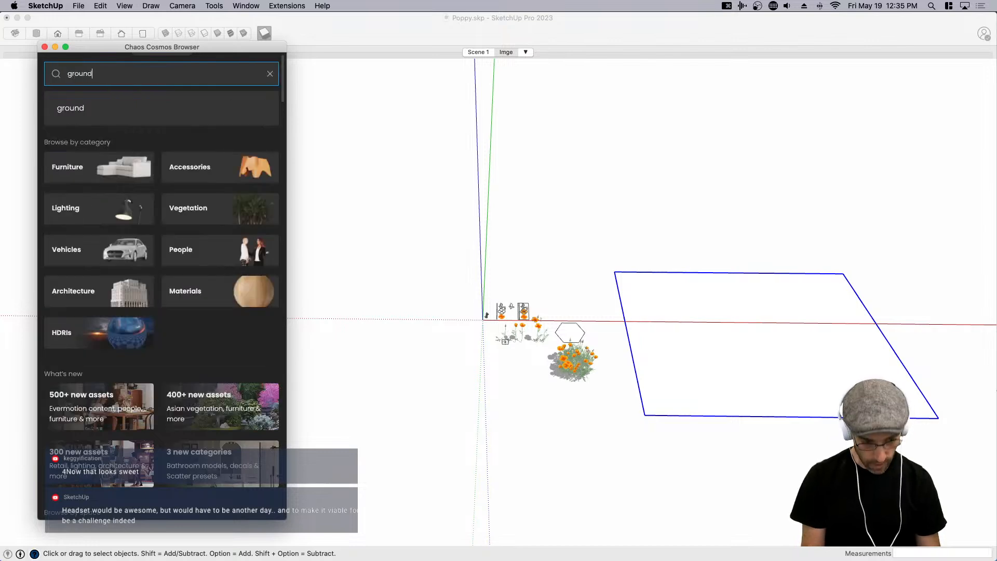
key(Return)
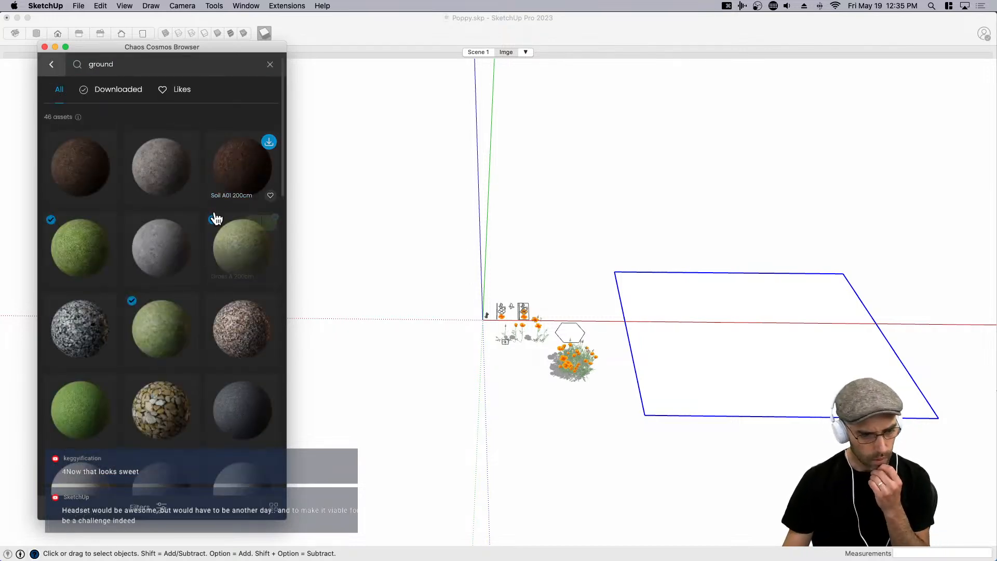
scroll(192, 255, down, 10)
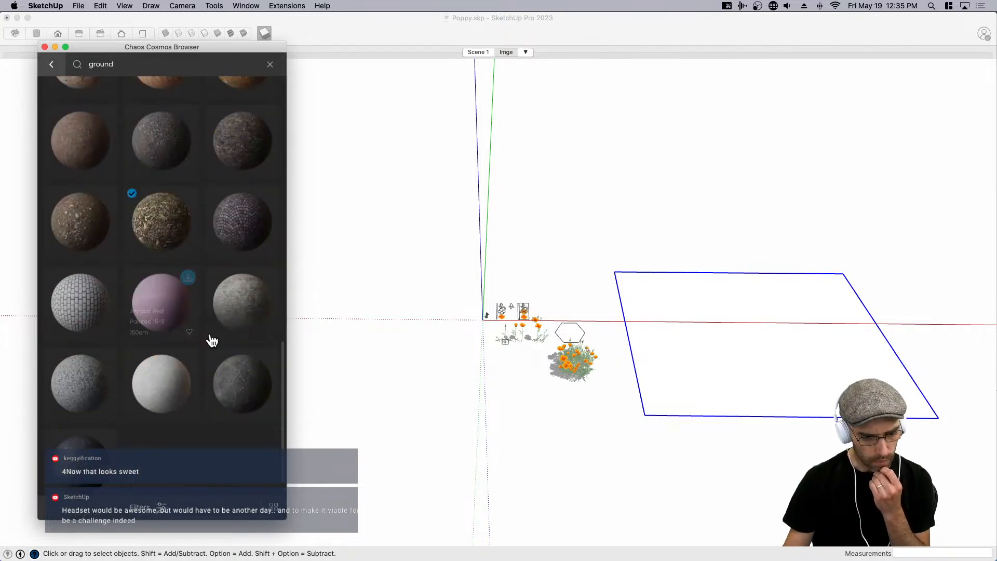
scroll(212, 333, down, 3)
scroll(208, 333, up, 6)
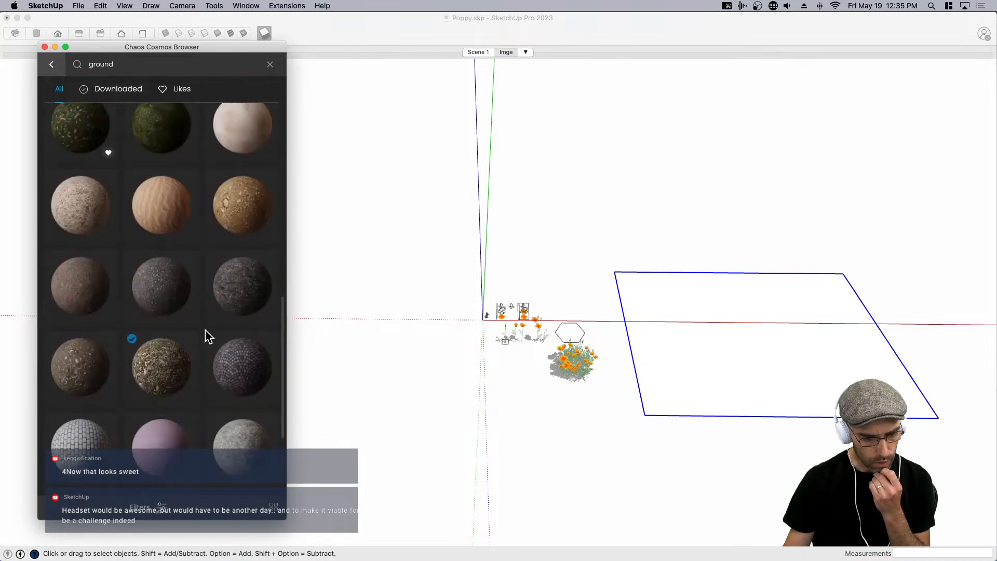
scroll(171, 364, up, 1)
click(179, 353)
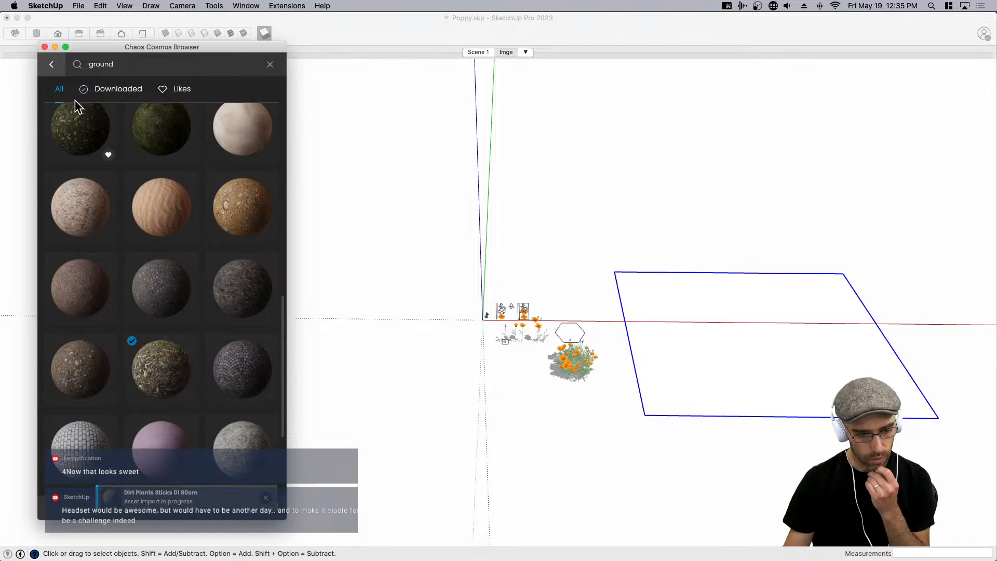
click(44, 47)
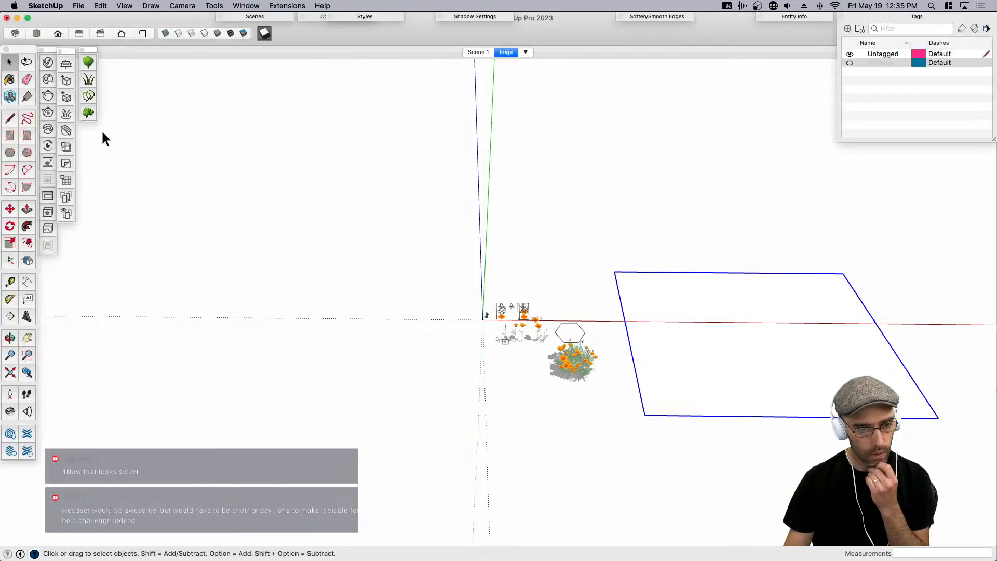
Apply the imported Dirt Plants Sticks material to the selected ground rectangle through the V-Ray Asset Editor.
click(46, 62)
right_click(438, 402)
click(458, 278)
click(413, 120)
scroll(774, 380, up, 6)
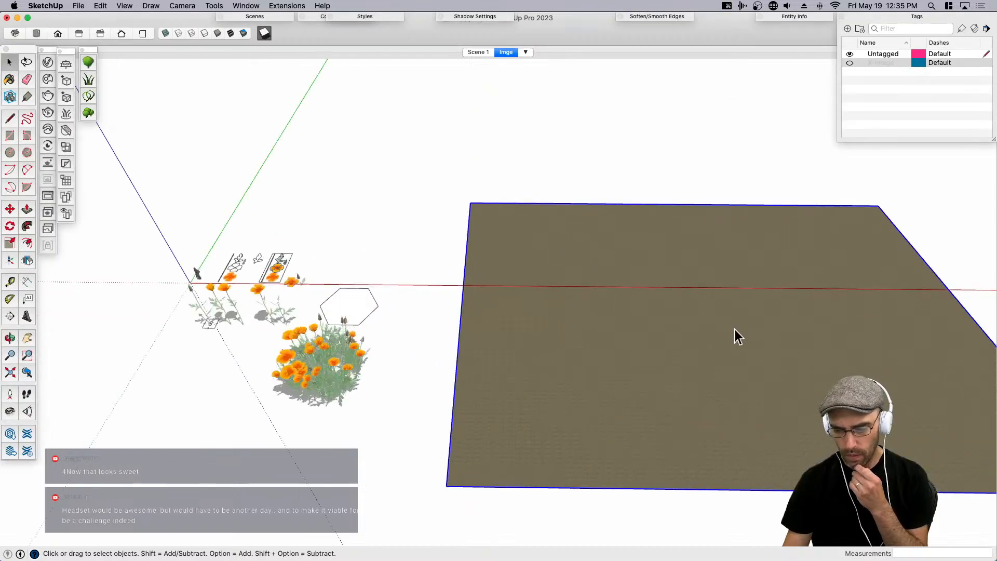
Explode the poppy cluster component into its individual poppies.
click(376, 360)
middle_drag(376, 359, 484, 370)
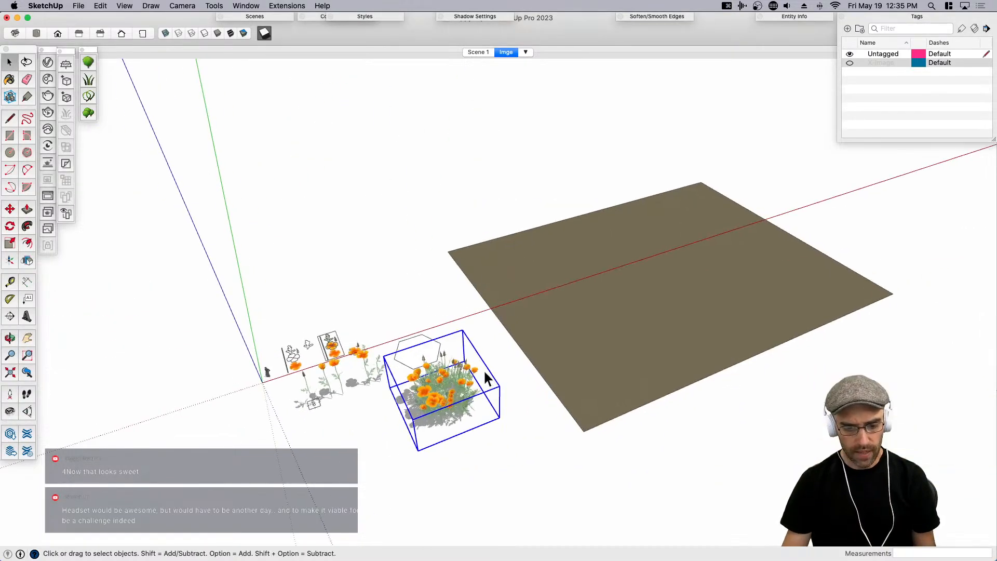
scroll(447, 396, up, 4)
middle_drag(426, 409, 461, 380)
scroll(461, 381, up, 1)
right_click(462, 381)
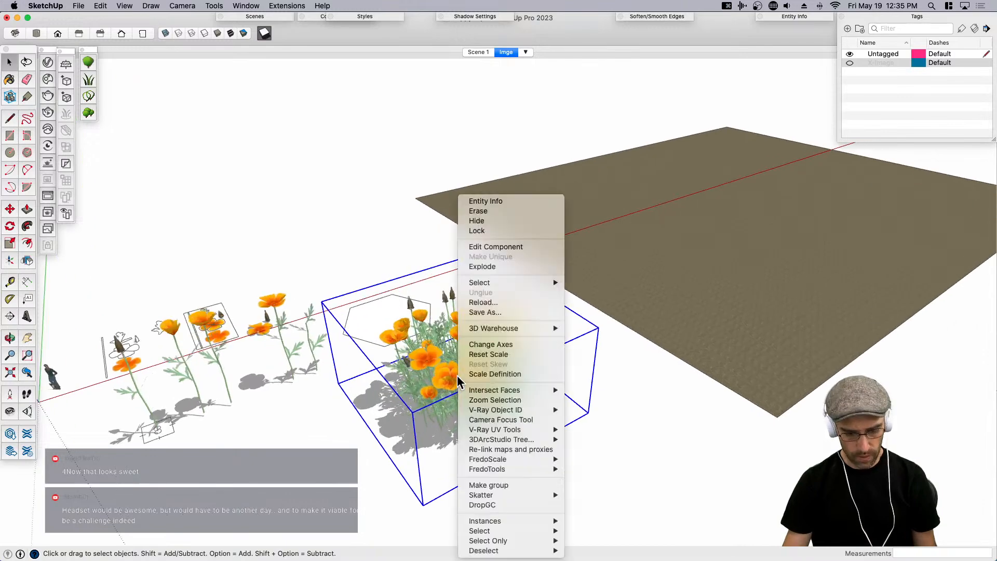
click(465, 266)
Group the exploded poppies of the cluster and turn off the shadow display.
click(448, 379)
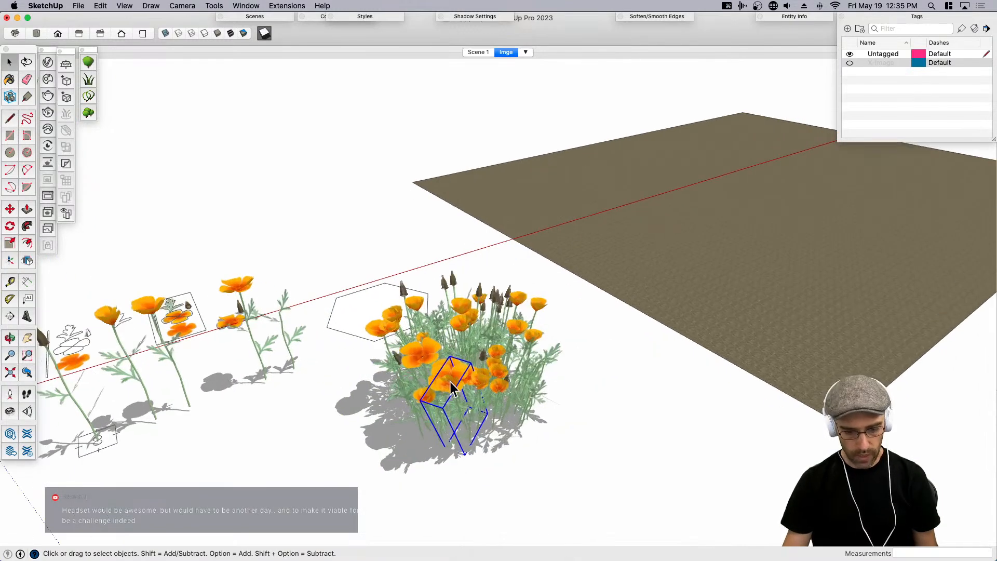
middle_drag(464, 411, 685, 387)
drag(405, 268, 664, 469)
click(263, 38)
middle_drag(585, 387, 536, 363)
key(super+g)
key(s)
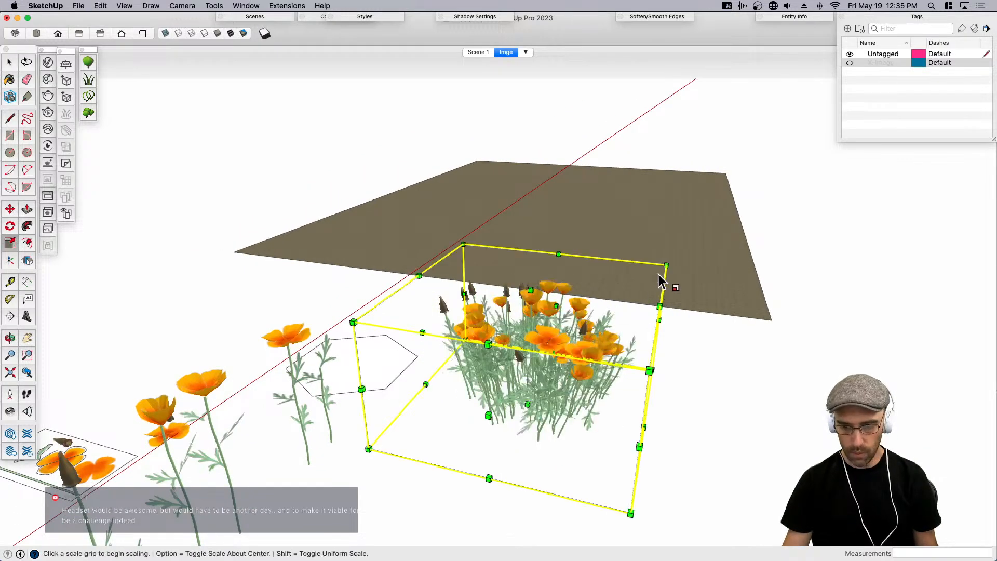
key(space)
Resize the poppy group from inside with Tape Measure so the spread across its stem bases is 2.5'.
middle_drag(552, 427, 582, 422)
double_click(563, 395)
middle_drag(483, 420, 515, 410)
key(t)
click(466, 405)
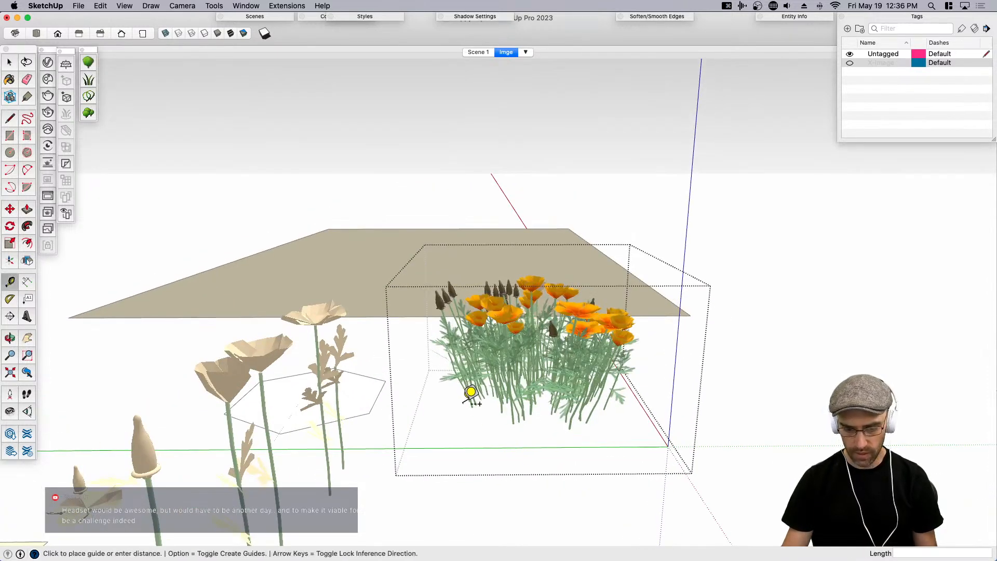
click(627, 391)
text(2.5)
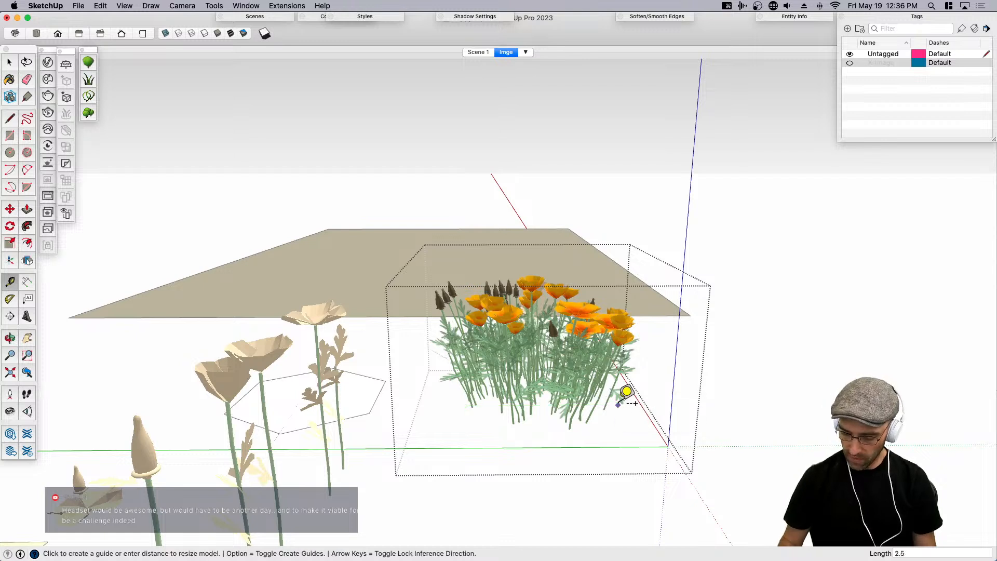
key(Return)
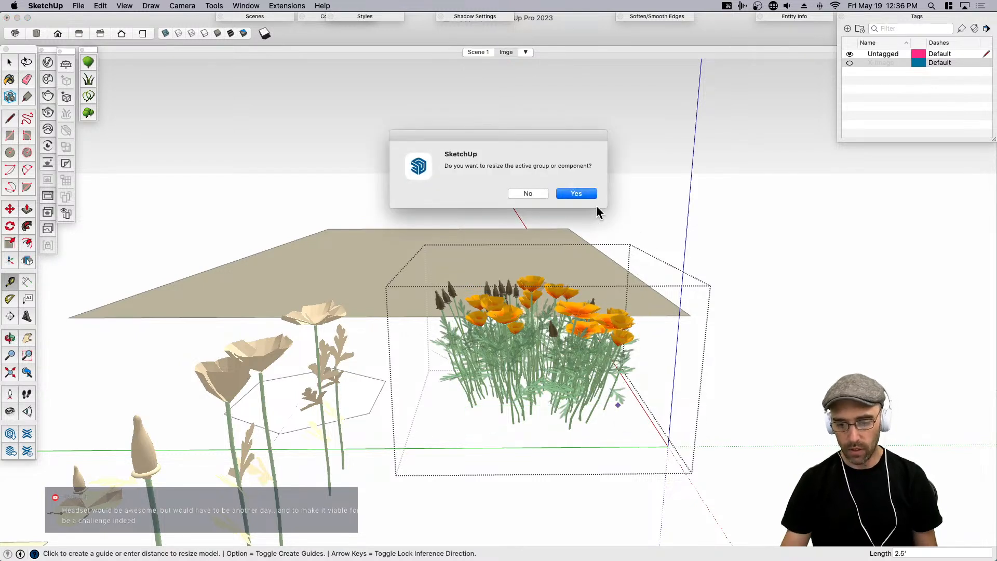
click(577, 193)
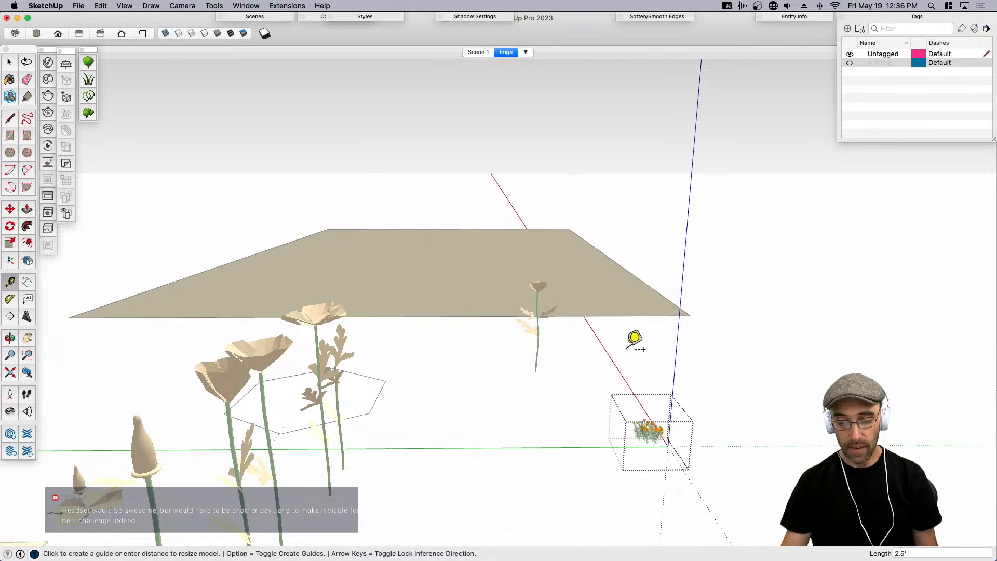
Leave the resized poppy group and turn it into a component with the definition name Popp.
key(space)
click(759, 481)
middle_drag(758, 481, 651, 498)
scroll(511, 444, up, 4)
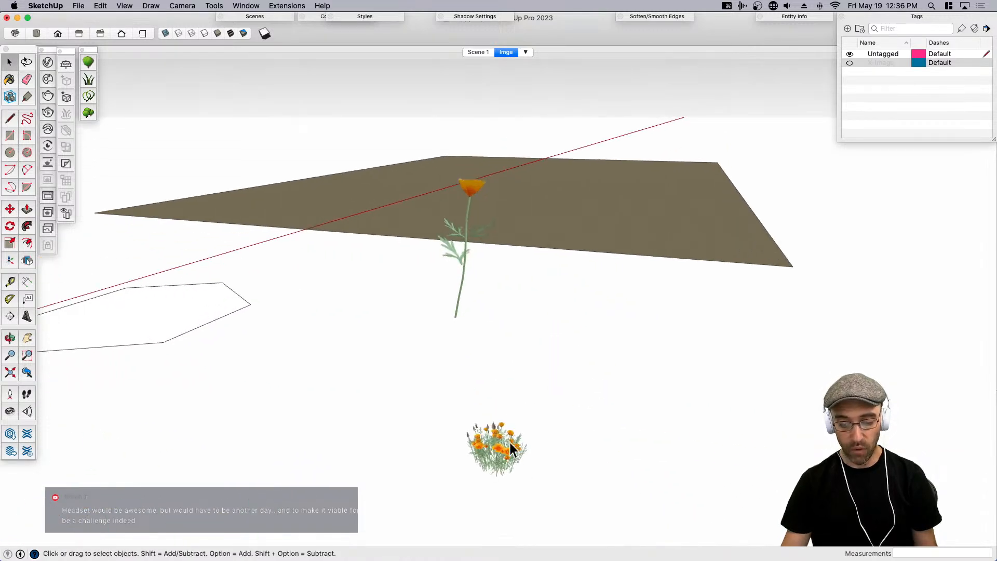
click(511, 443)
key(g)
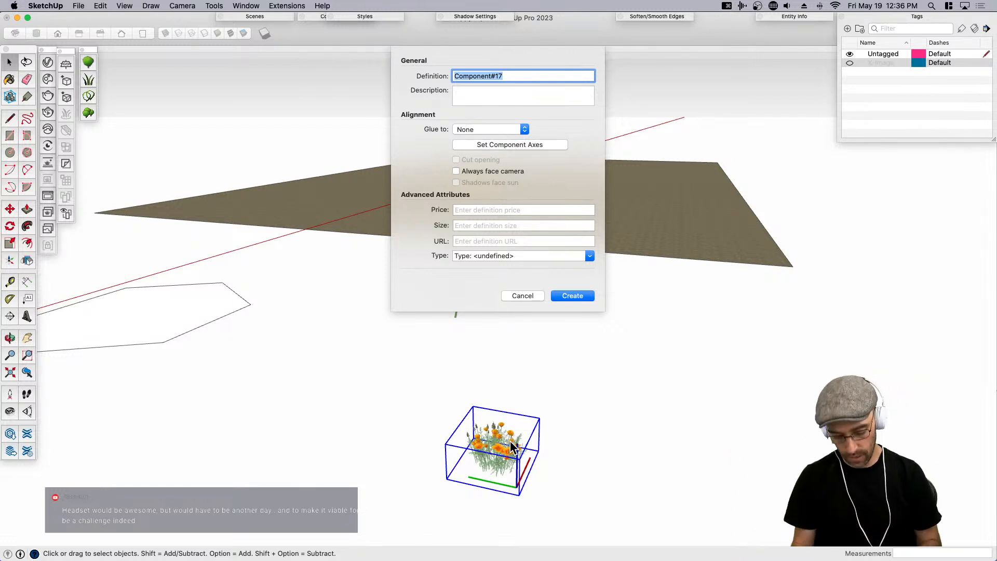
text(Popp)
key(Return)
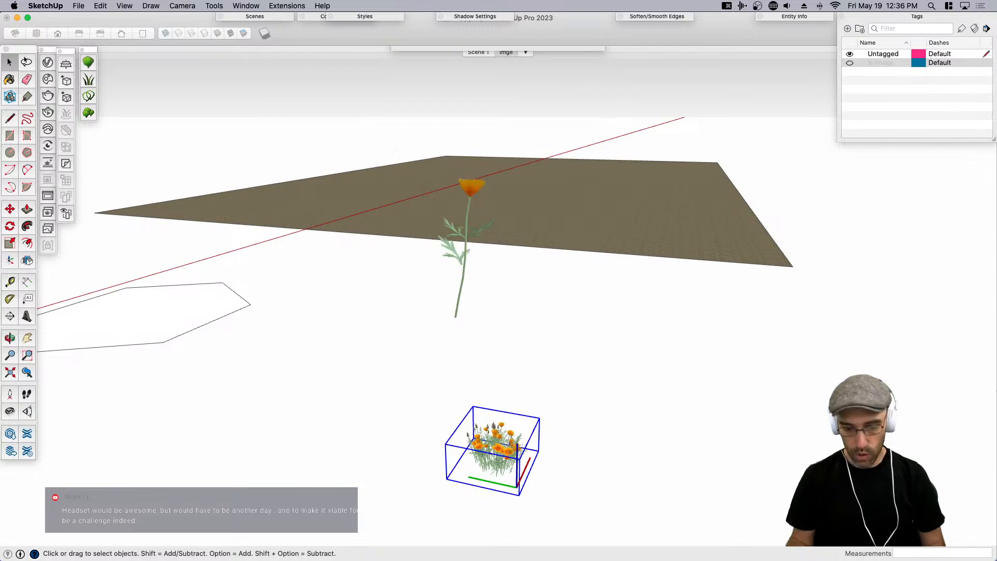
Delete the single full-size poppy left outside the resized cluster and select the small cluster.
click(469, 317)
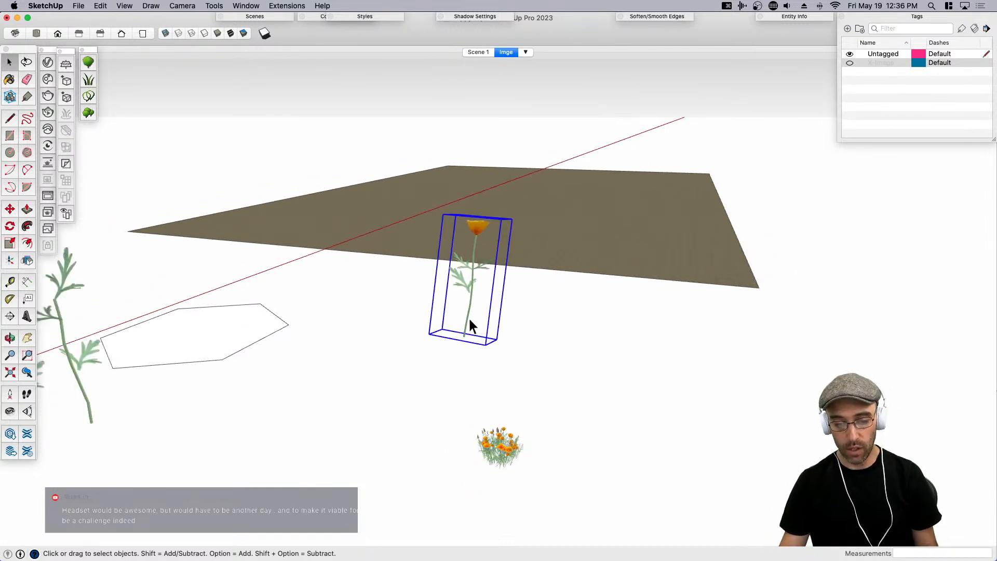
scroll(469, 321, down, 3)
key(Delete)
click(496, 409)
scroll(496, 407, up, 2)
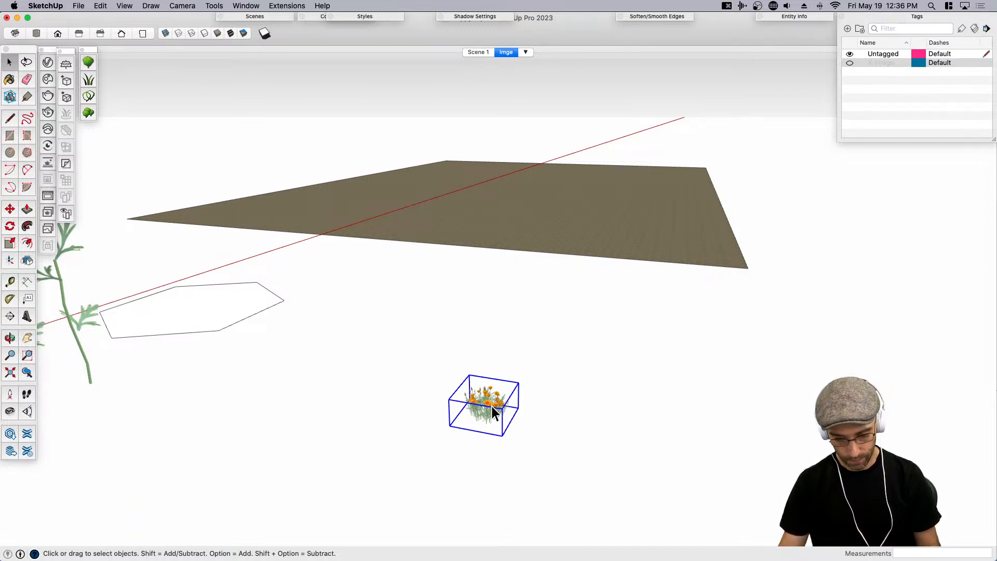
scroll(494, 408, up, 1)
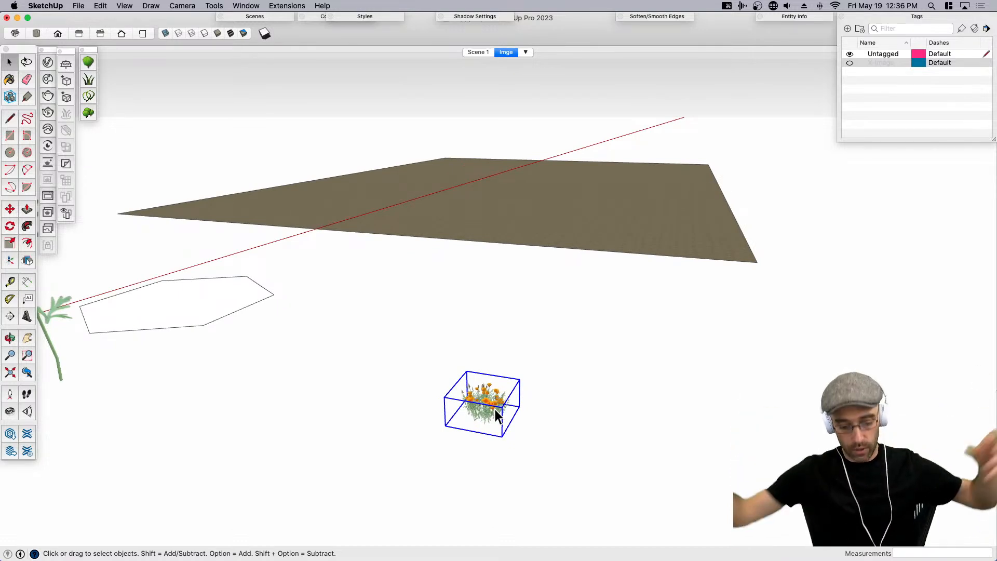
key(super+Tab)
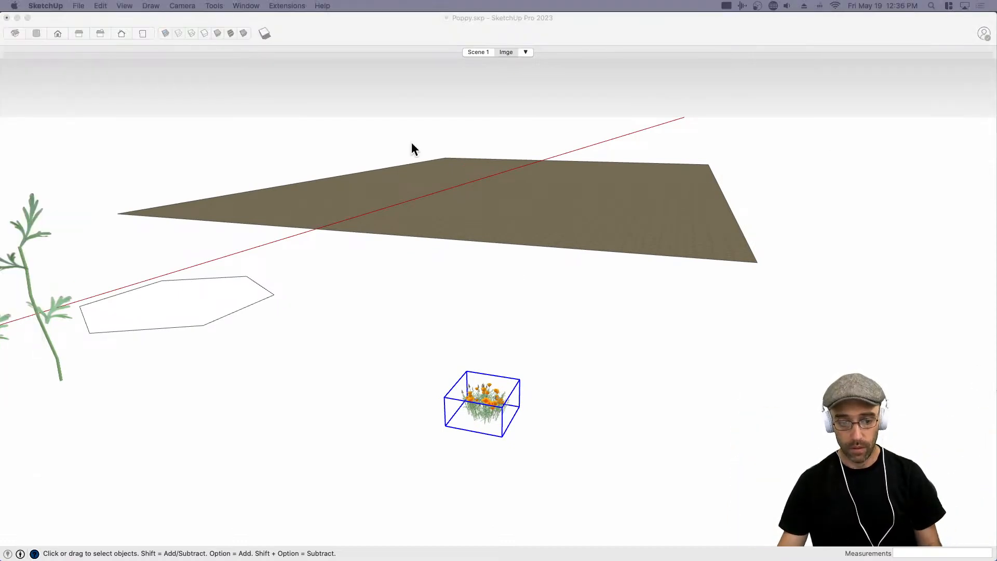
key(super+Tab)
click(213, 307)
key(super+Tab)
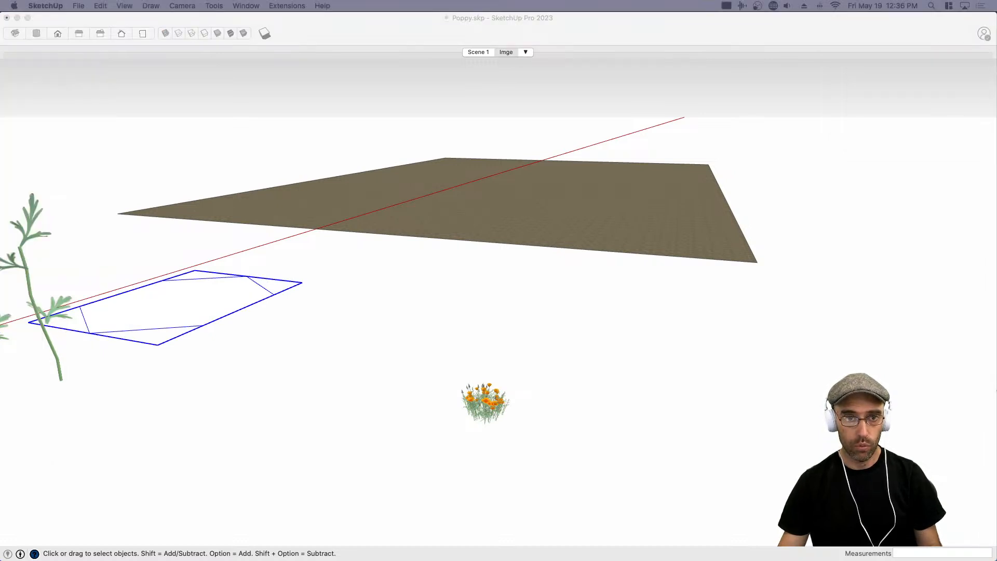
key(super+Tab)
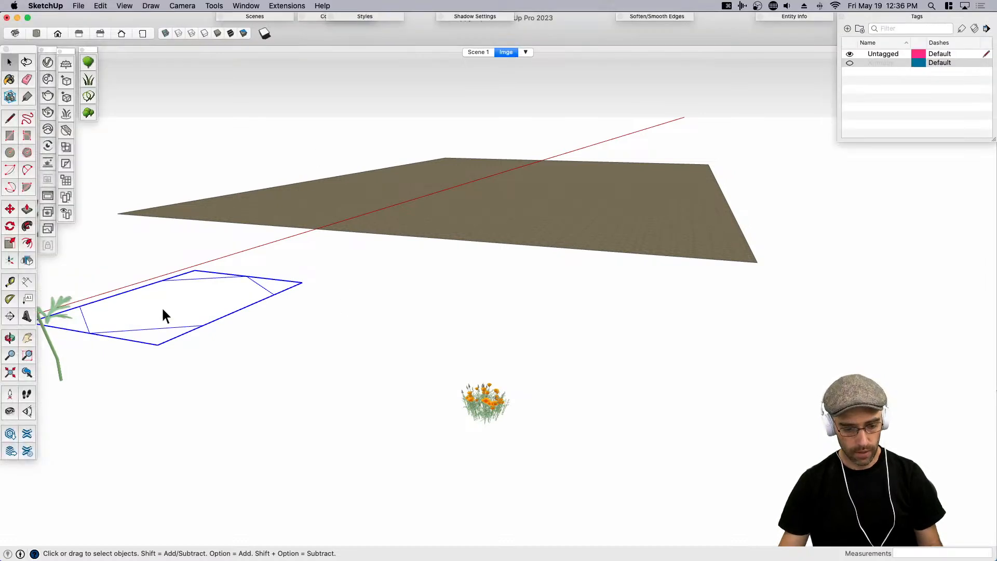
Paint the hexagon with the dirt material sampled from the large ground rectangle and delete that rectangle.
key(b)
alt+click(310, 213)
click(211, 302)
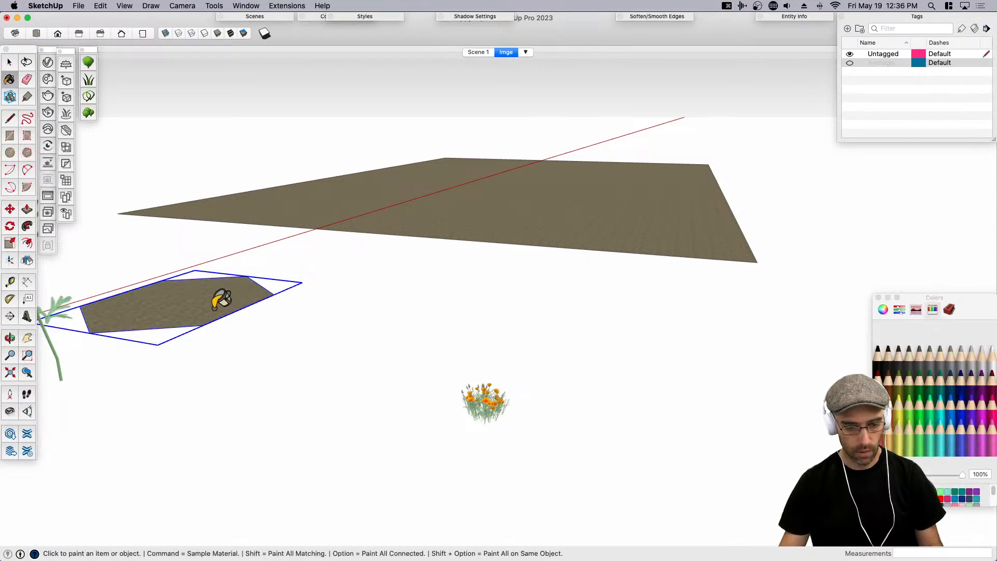
key(space)
key(Delete)
Move the small poppy cluster between the full-size poppy stems and the dirt hexagon.
middle_drag(646, 351, 396, 408)
click(394, 405)
key(m)
click(426, 454)
scroll(349, 271, up, 3)
click(280, 258)
key(space)
middle_drag(480, 267, 290, 250)
scroll(307, 268, down, 3)
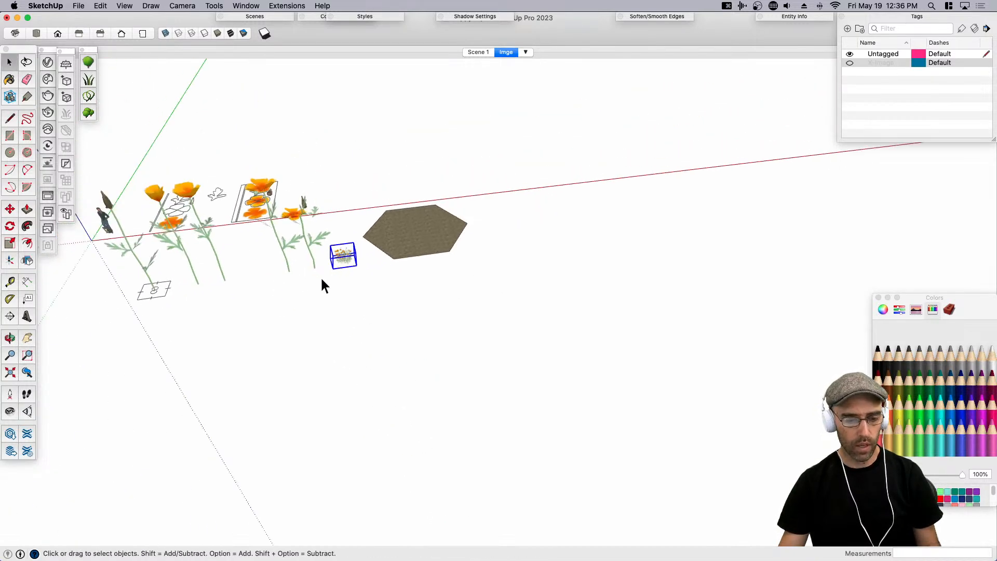
Group the full-size poppy stems and flat parts near the origin, excluding the scale figure, and hide them.
drag(95, 190, 98, 188)
shift+click(103, 220)
key(super+g)
key(super+e)
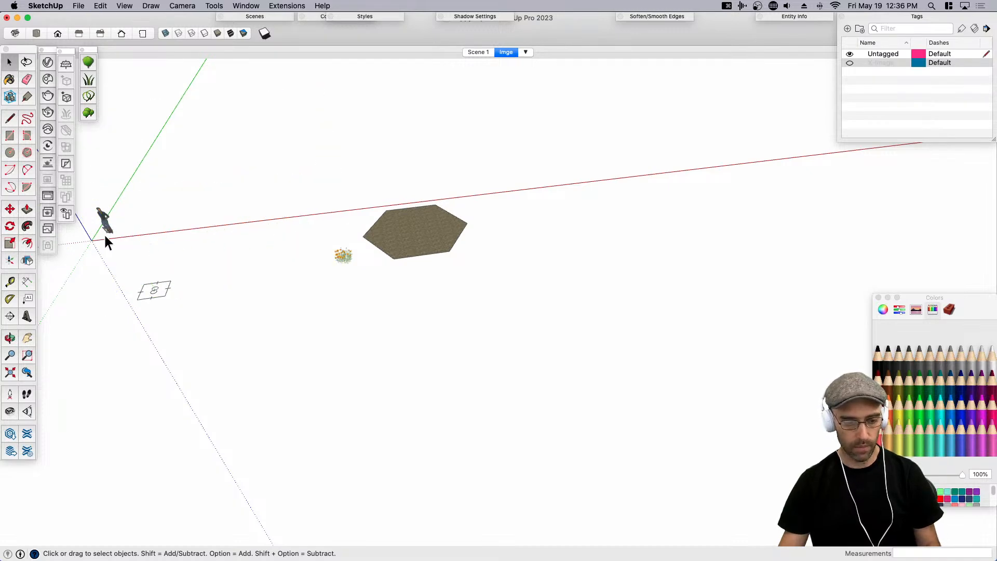
Place a copy of the scale figure standing on the dirt hexagon.
click(104, 219)
key(m)
key(alt)
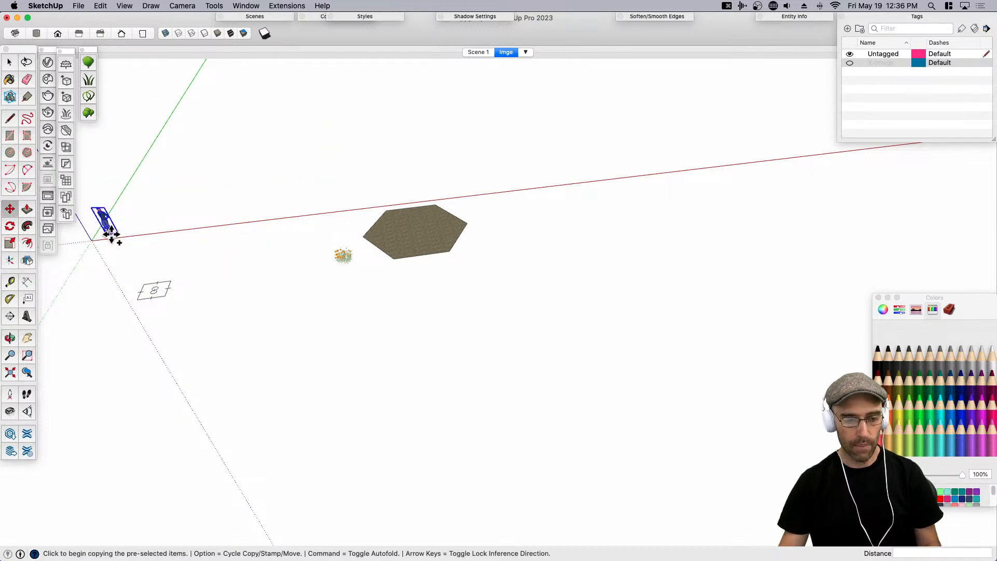
click(105, 226)
scroll(412, 220, up, 3)
click(442, 233)
key(space)
scroll(440, 234, up, 3)
middle_drag(340, 255, 492, 250)
scroll(492, 250, up, 1)
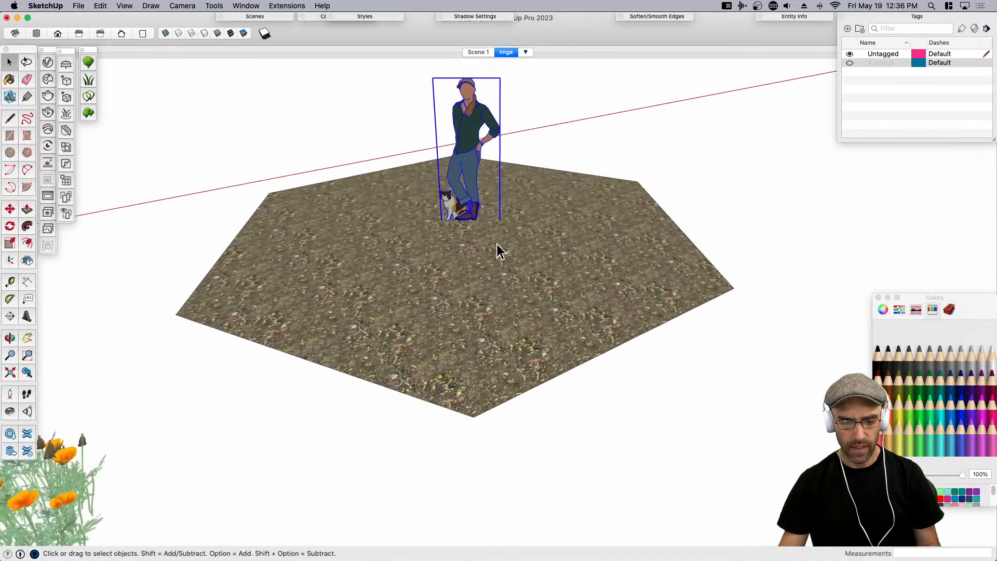
Move the small poppy cluster onto open ground just outside the near edge of the dirt hexagon.
scroll(492, 250, down, 3)
click(294, 367)
scroll(365, 337, up, 2)
scroll(338, 384, down, 2)
key(m)
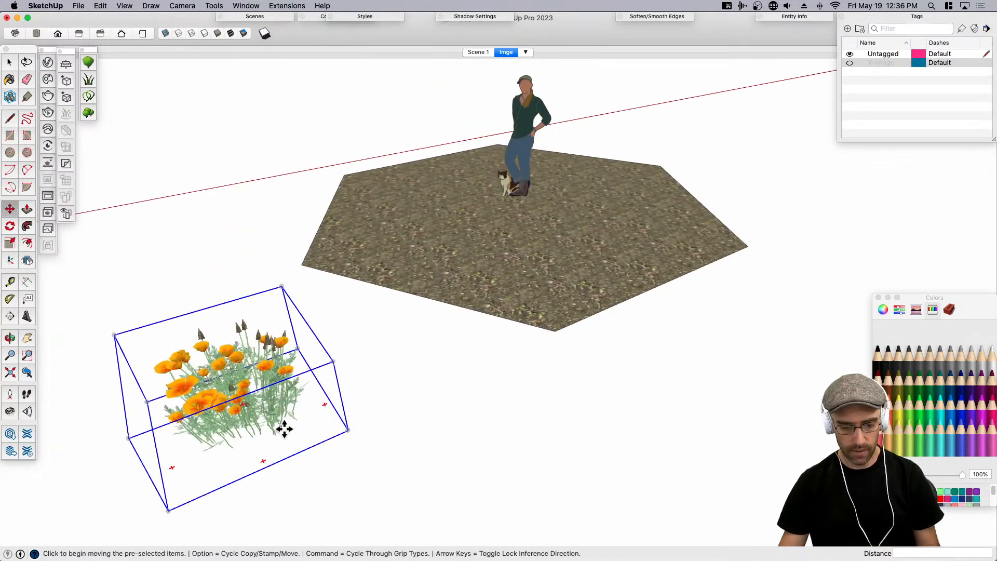
click(282, 423)
scroll(372, 265, up, 3)
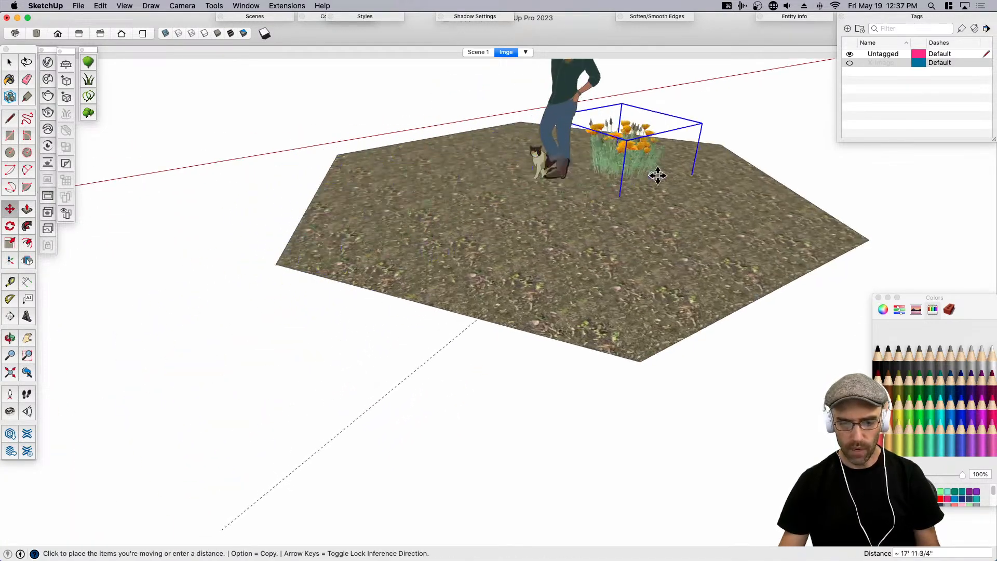
click(245, 256)
key(space)
Select the dirt hexagon group and show the Skatter tool palette.
click(466, 275)
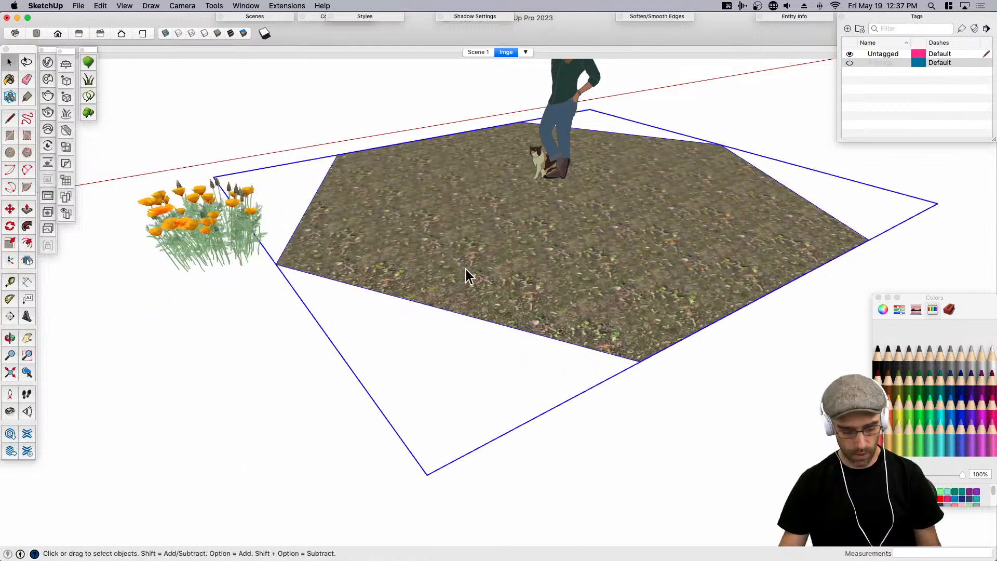
scroll(462, 284, down, 3)
middle_drag(540, 195, 565, 246)
scroll(560, 145, up, 4)
drag(566, 245, 557, 258)
middle_drag(490, 270, 496, 237)
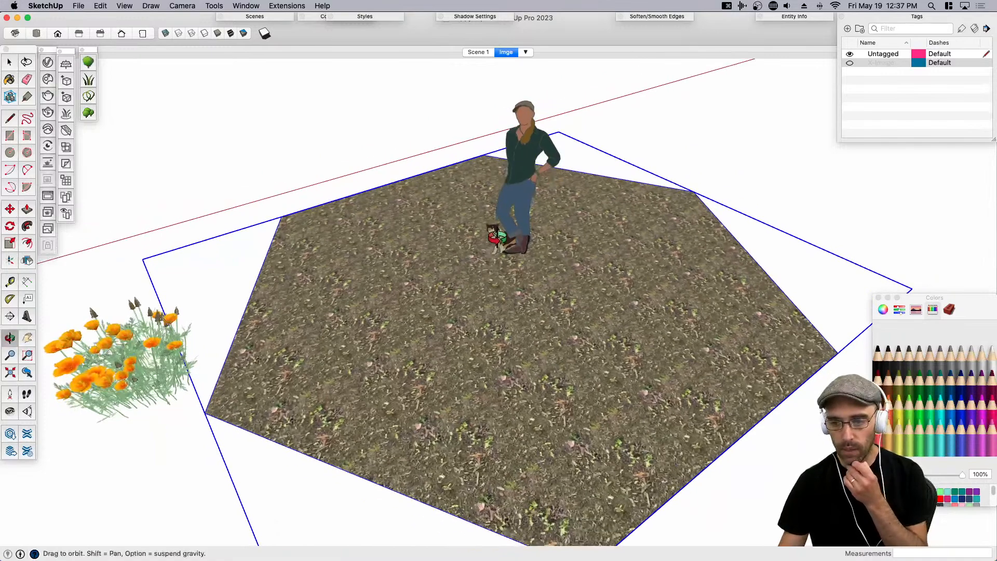
click(124, 5)
mouse_move(148, 45)
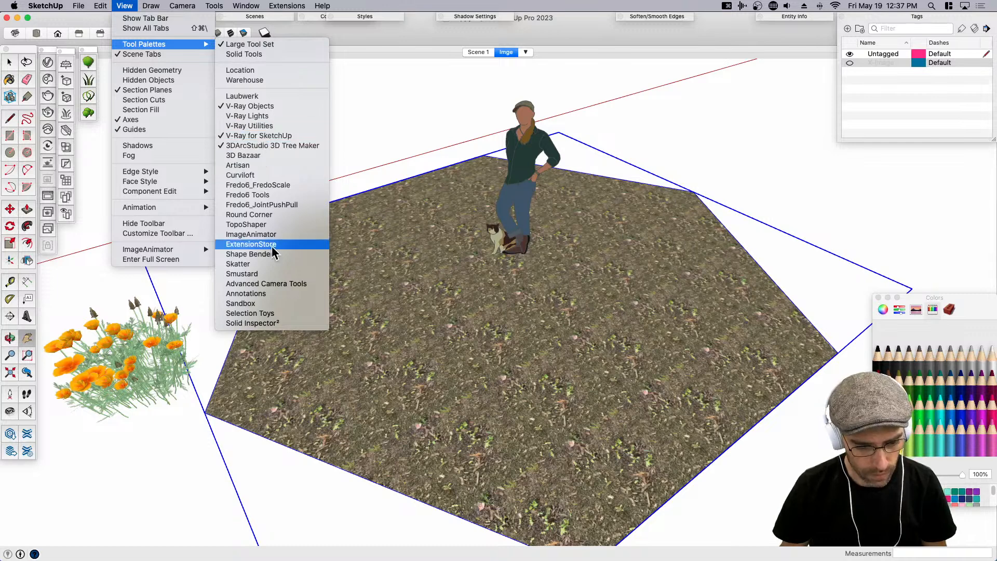
click(267, 263)
scroll(456, 261, down, 5)
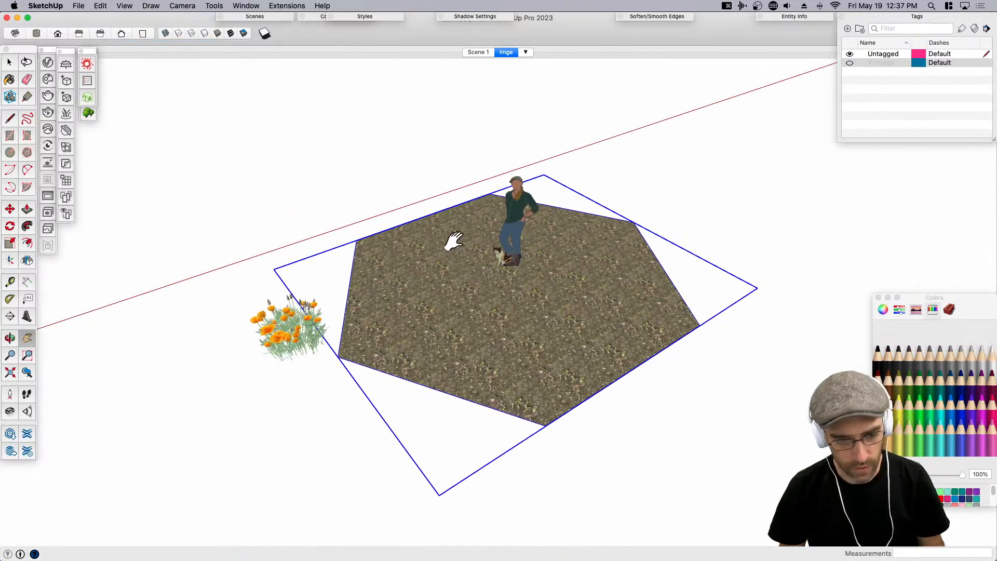
Start a new Skatter composition, placing its editor clear of the hexagon, and collapse the tags list.
click(87, 63)
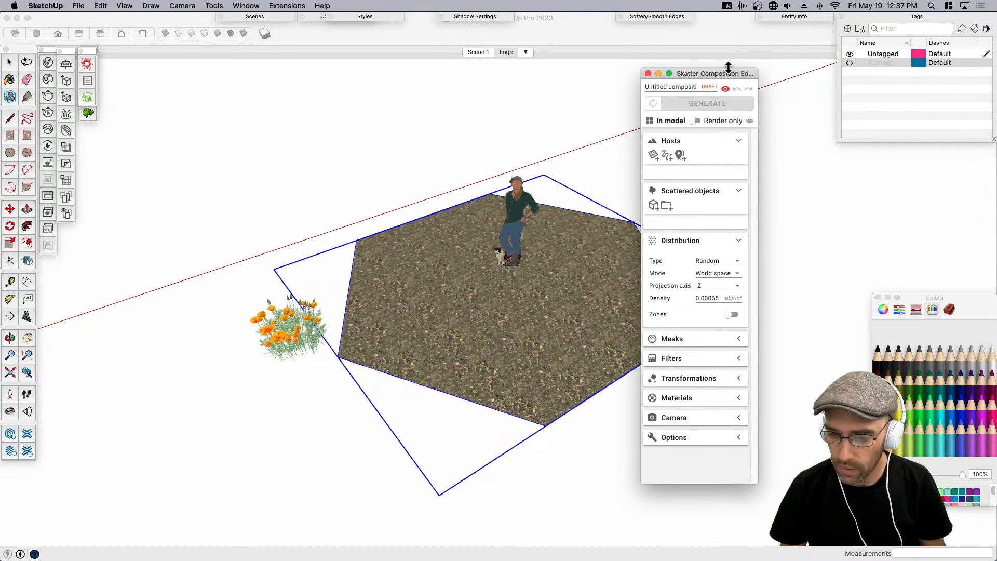
drag(732, 76, 791, 63)
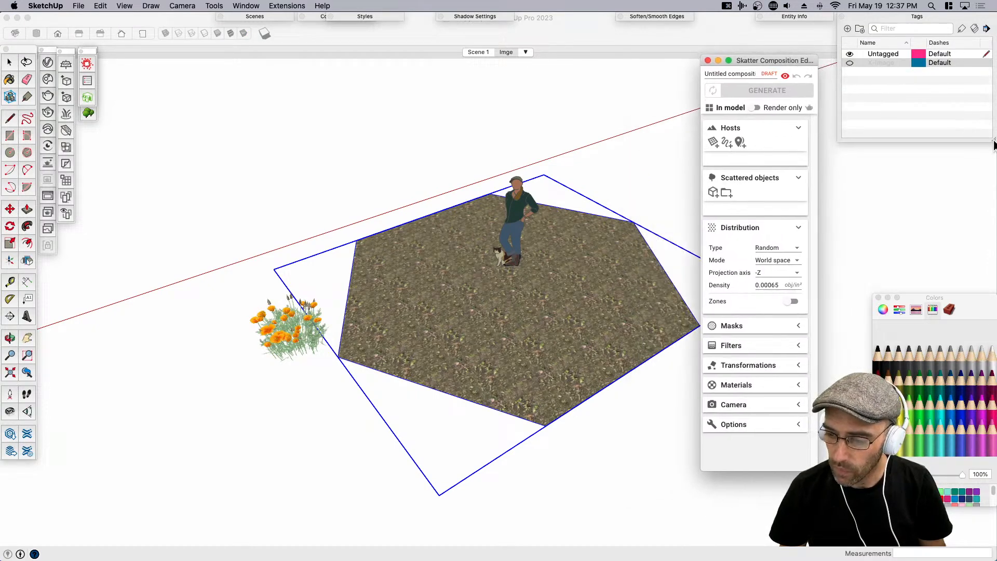
drag(994, 140, 986, 76)
click(918, 17)
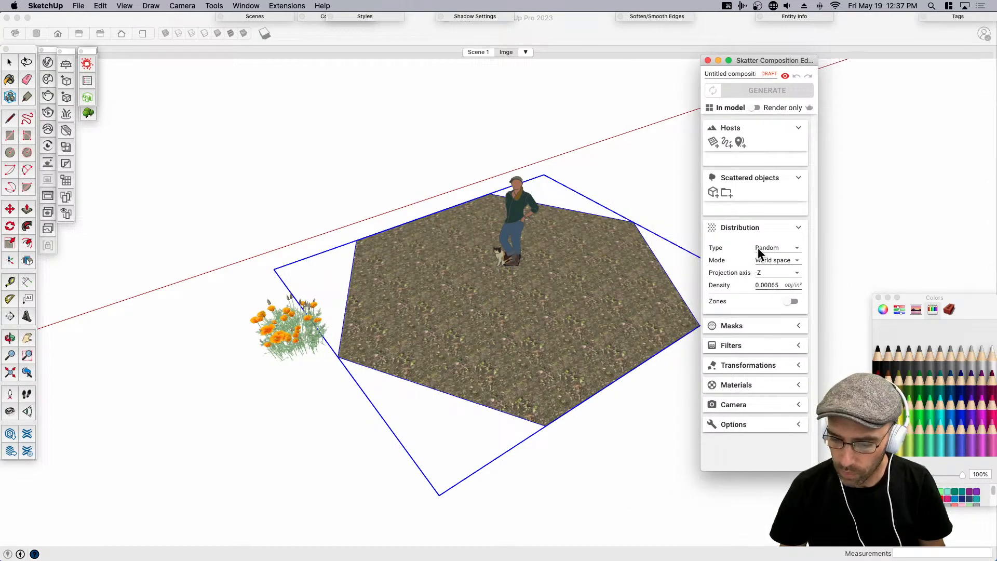
click(675, 188)
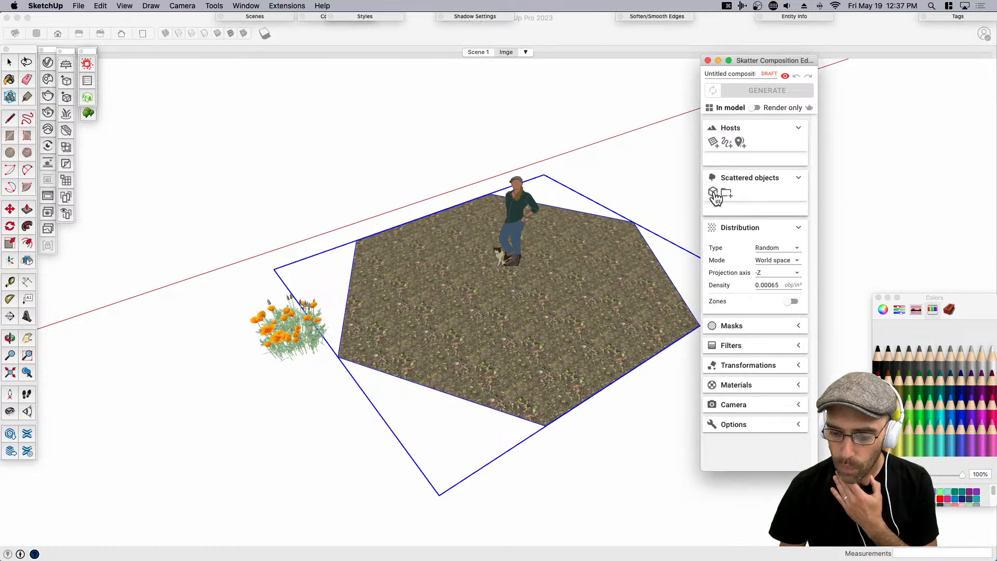
click(714, 192)
click(538, 294)
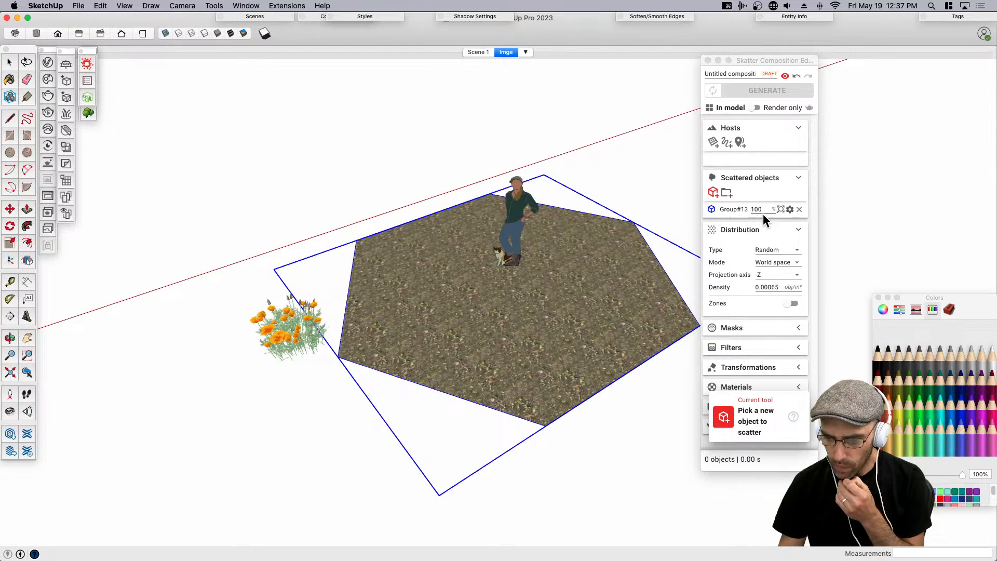
click(799, 209)
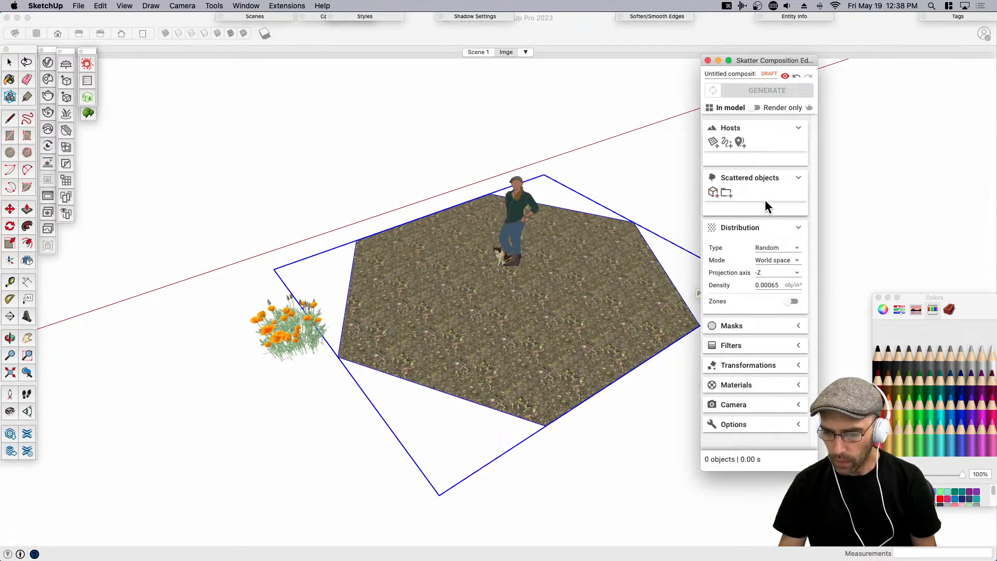
Set the dirt hexagon as the scatter host and the poppy cluster as the scattered object.
click(714, 142)
click(578, 316)
click(714, 193)
click(300, 318)
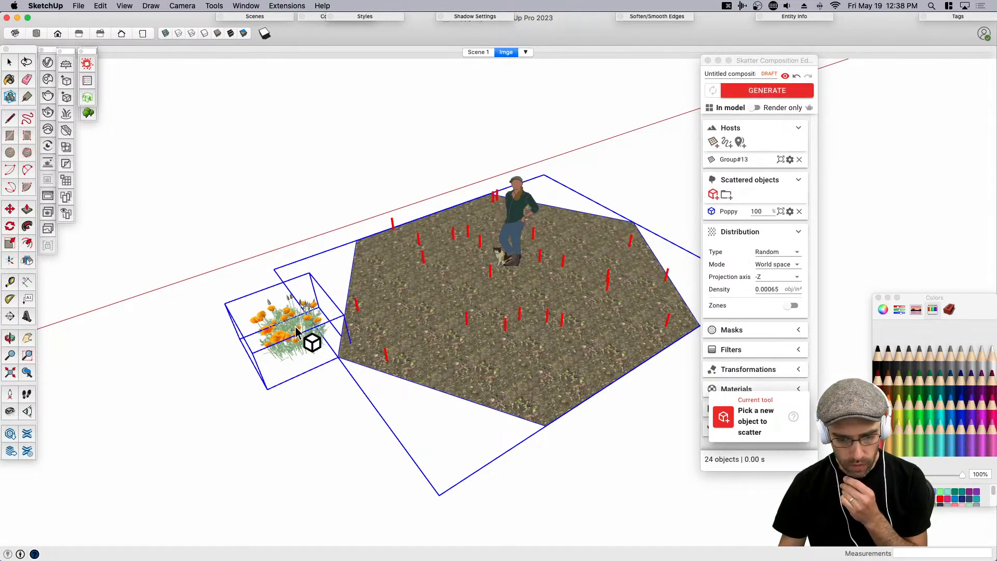
middle_drag(526, 224, 537, 291)
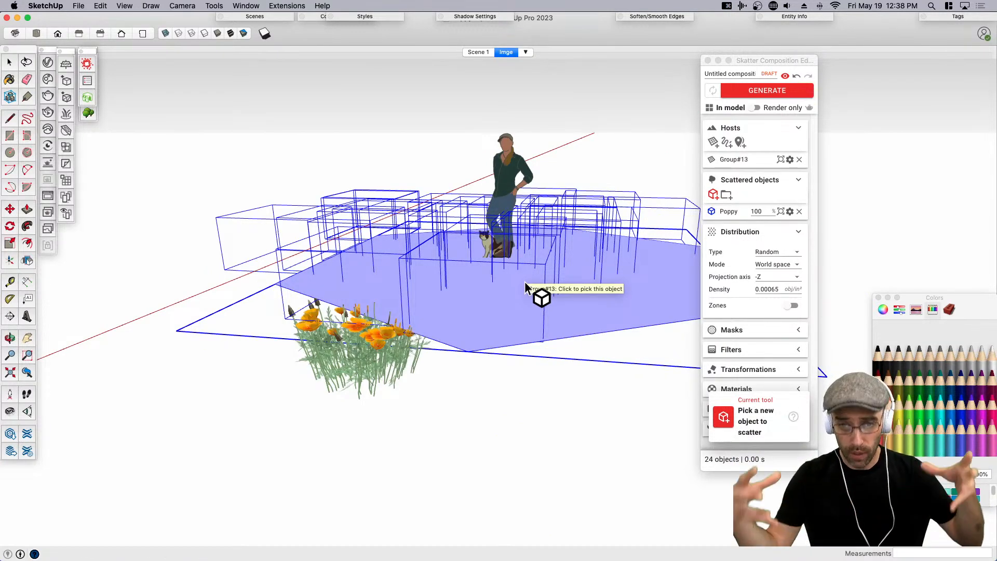
middle_drag(537, 291, 509, 270)
scroll(509, 270, up, 3)
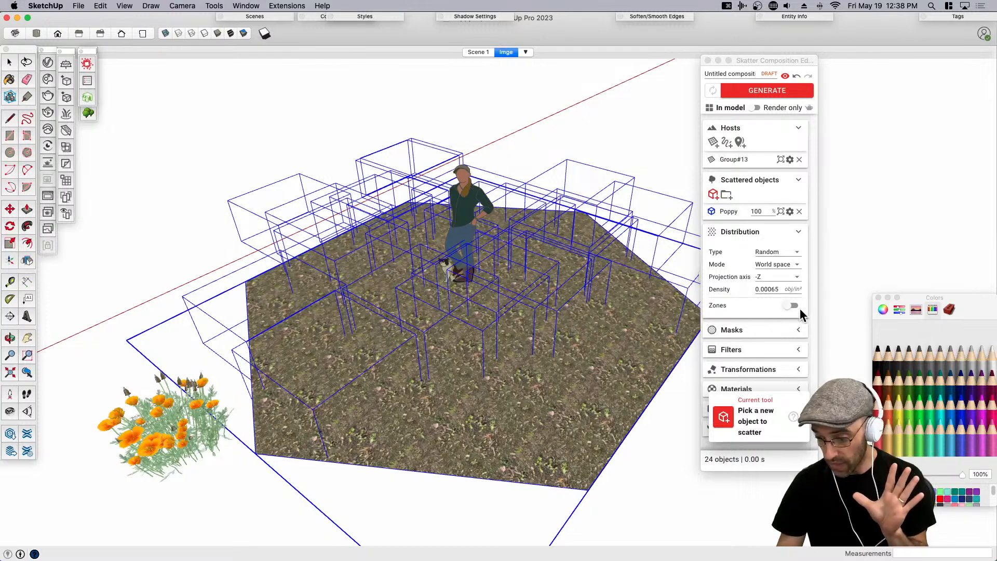
click(793, 415)
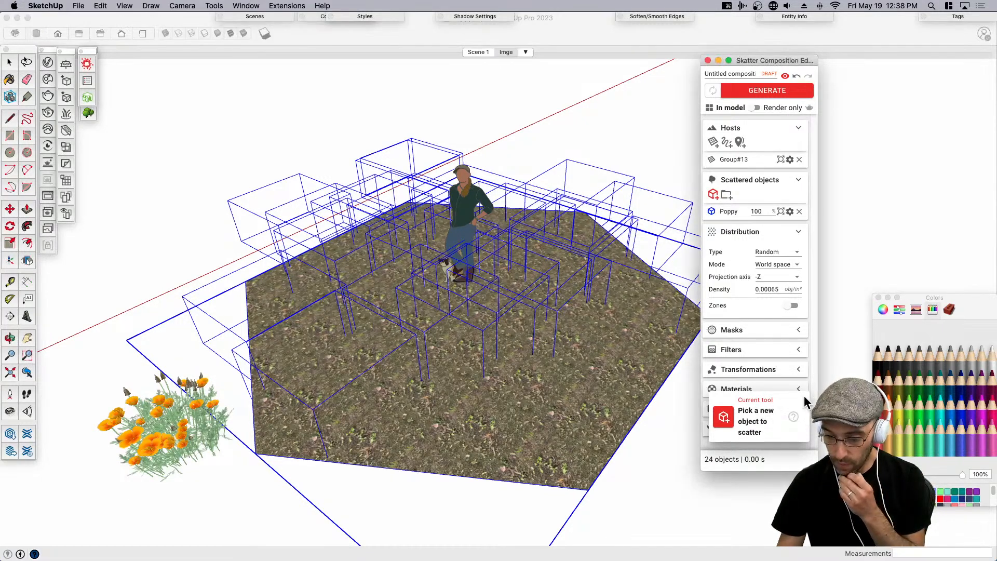
Enable random scale and 90/180/270° rotation for the scattered poppies.
click(753, 370)
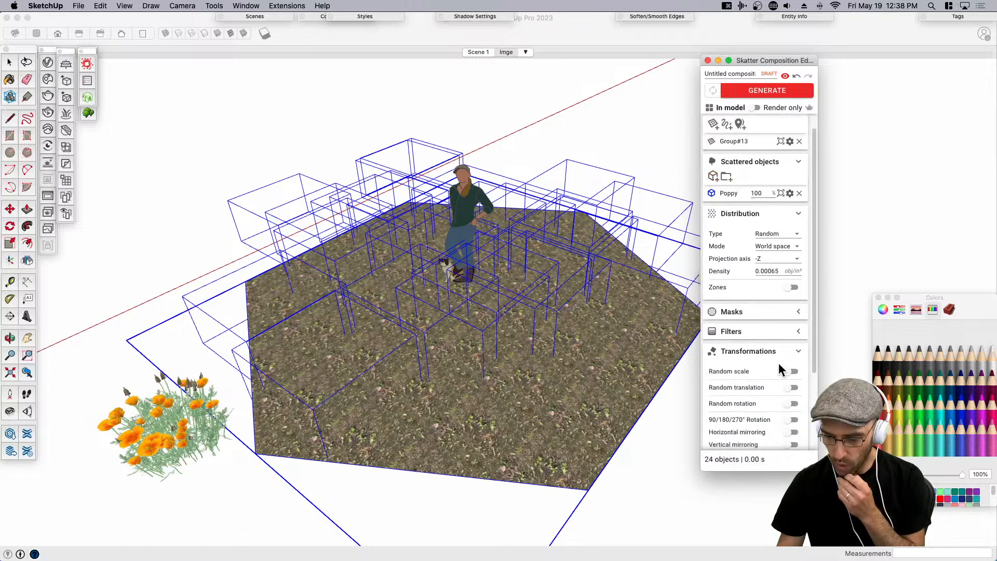
click(793, 371)
scroll(798, 369, down, 5)
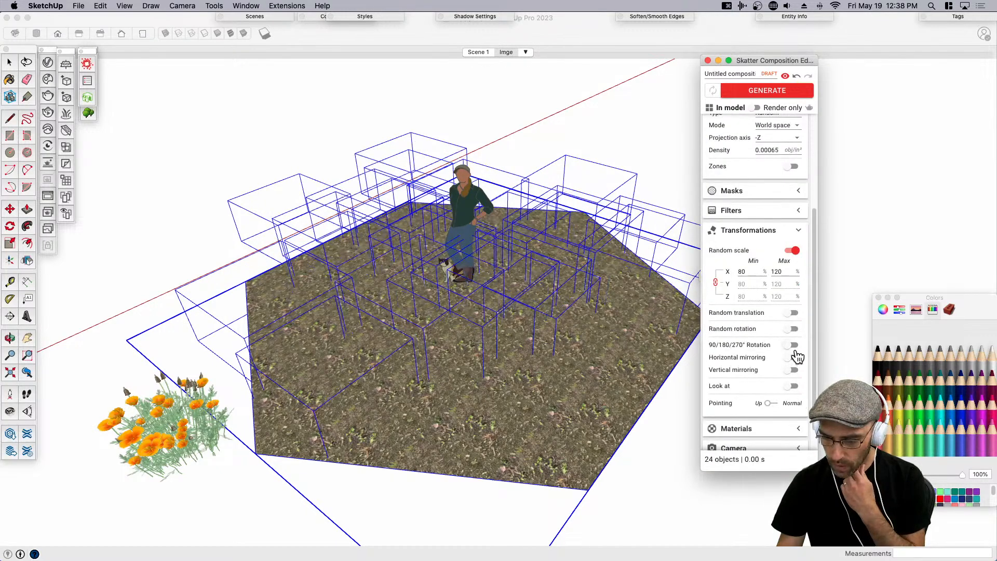
click(794, 345)
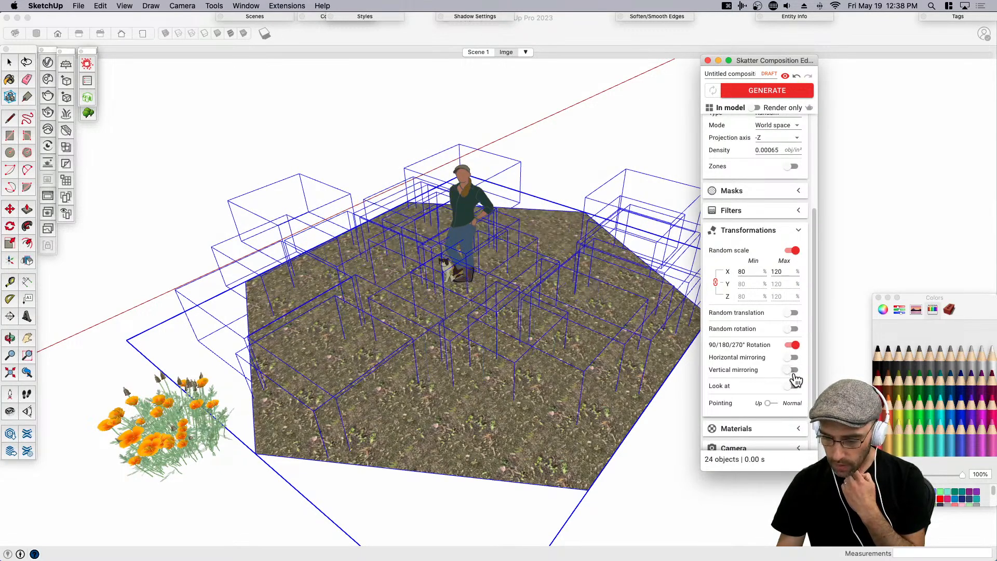
Enable horizontal mirroring for the poppy scatter and generate the plants in the model.
click(793, 358)
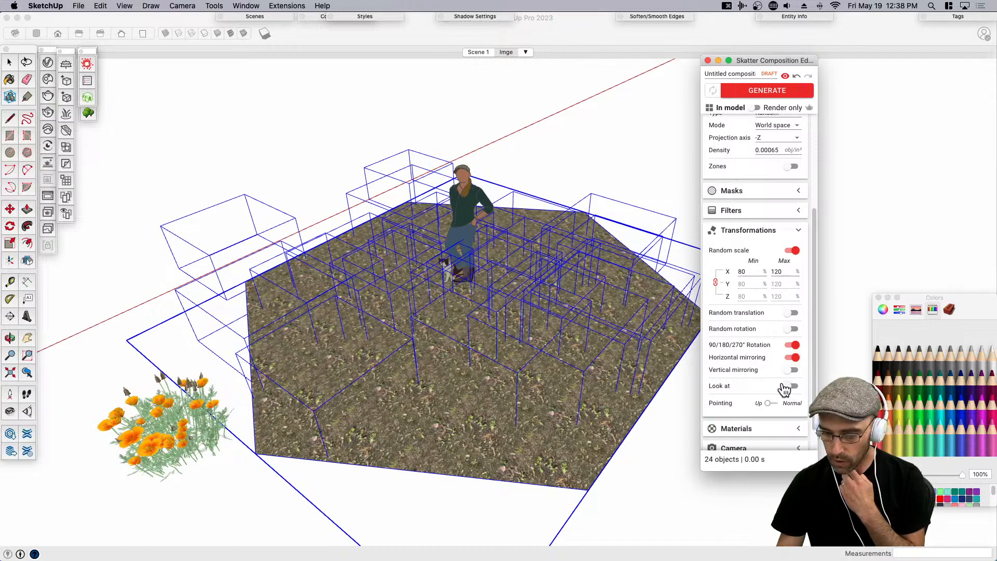
scroll(774, 310, down, 1)
scroll(773, 306, down, 2)
scroll(761, 391, up, 4)
scroll(762, 390, up, 3)
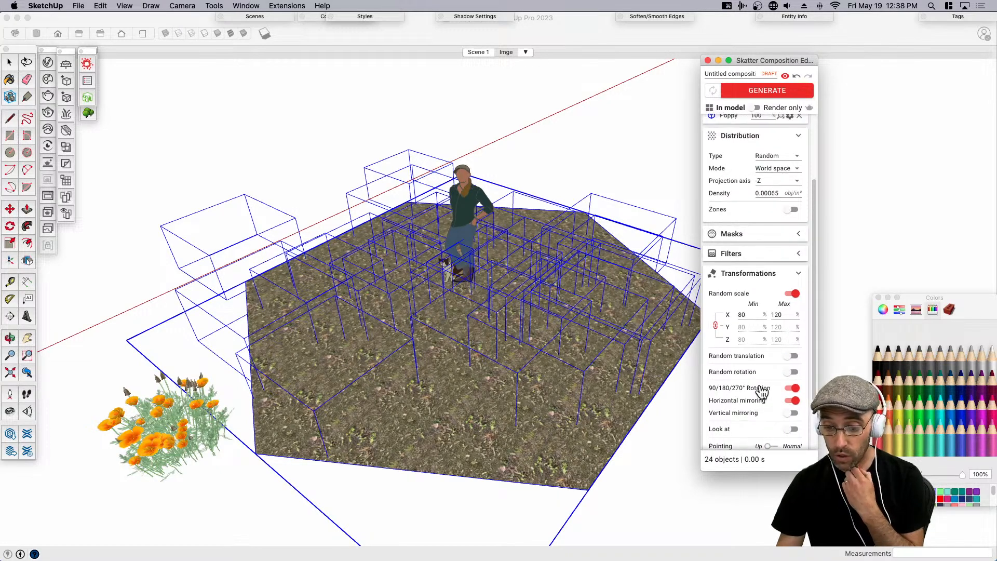
scroll(757, 270, down, 3)
click(771, 94)
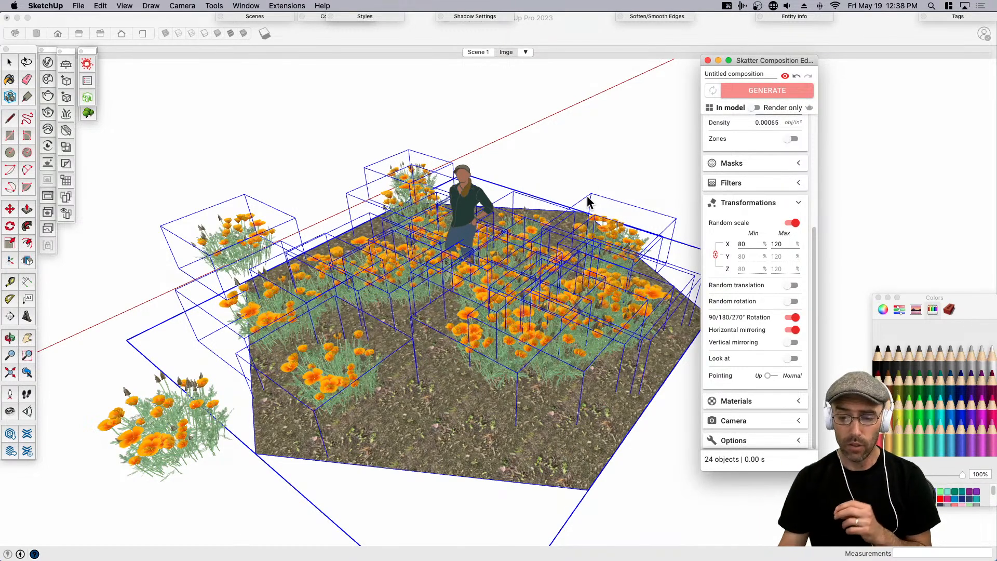
Close the Colors window and move the Skatter Composition Editor aside to clear the view of the poppies.
click(597, 147)
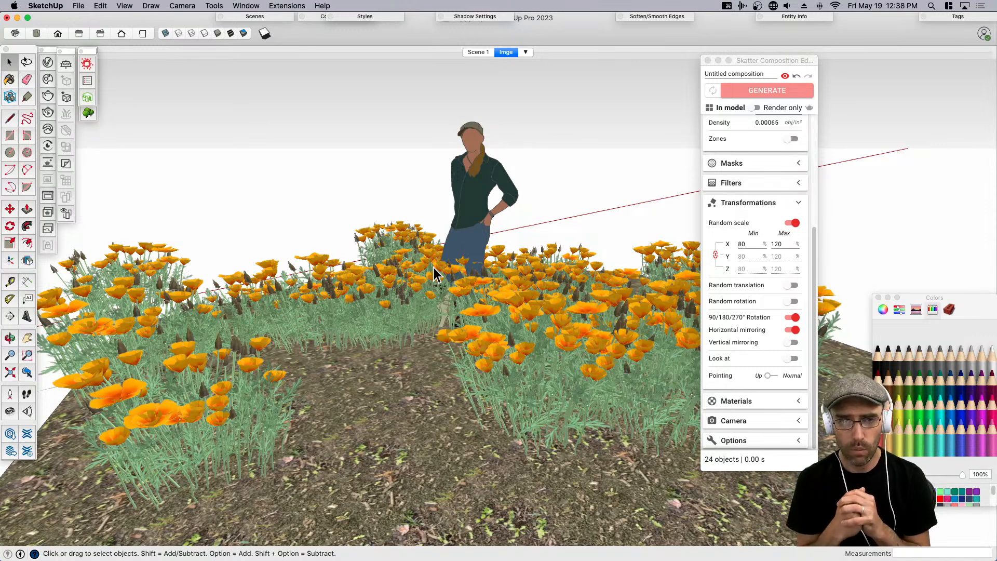
click(878, 298)
click(785, 76)
drag(794, 60, 976, 54)
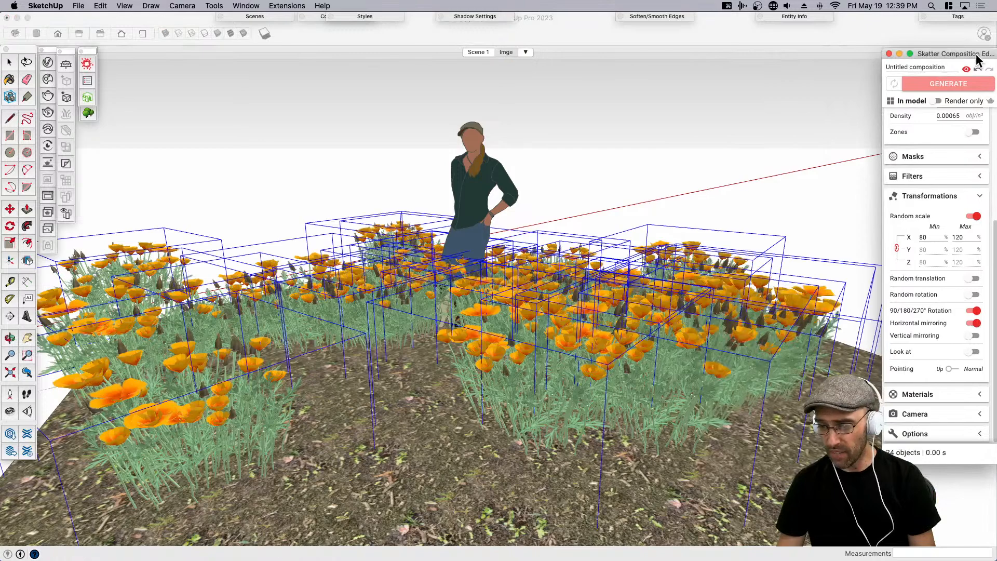
key(space)
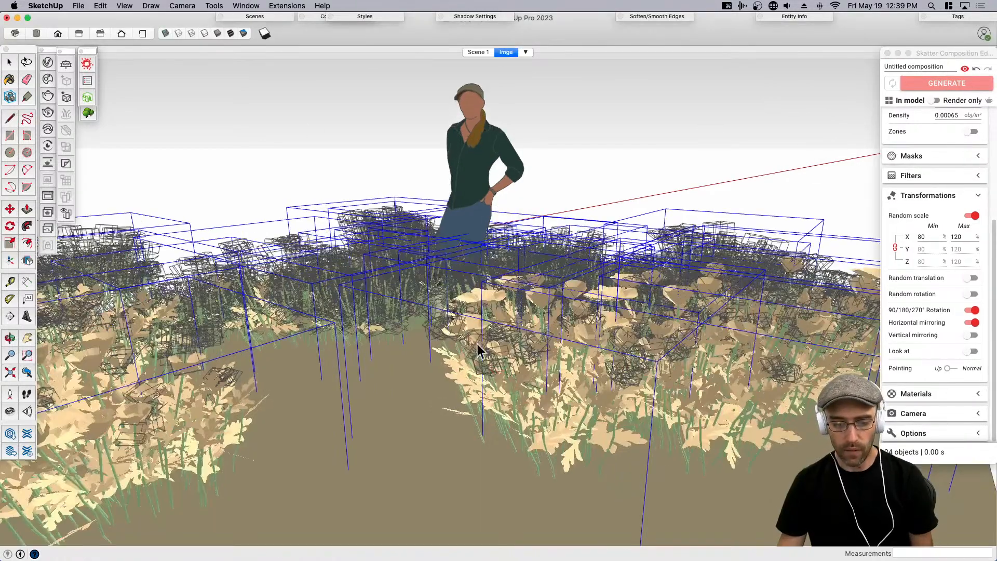
Review the entire model's statistics in Model Info and purge unused items.
click(244, 7)
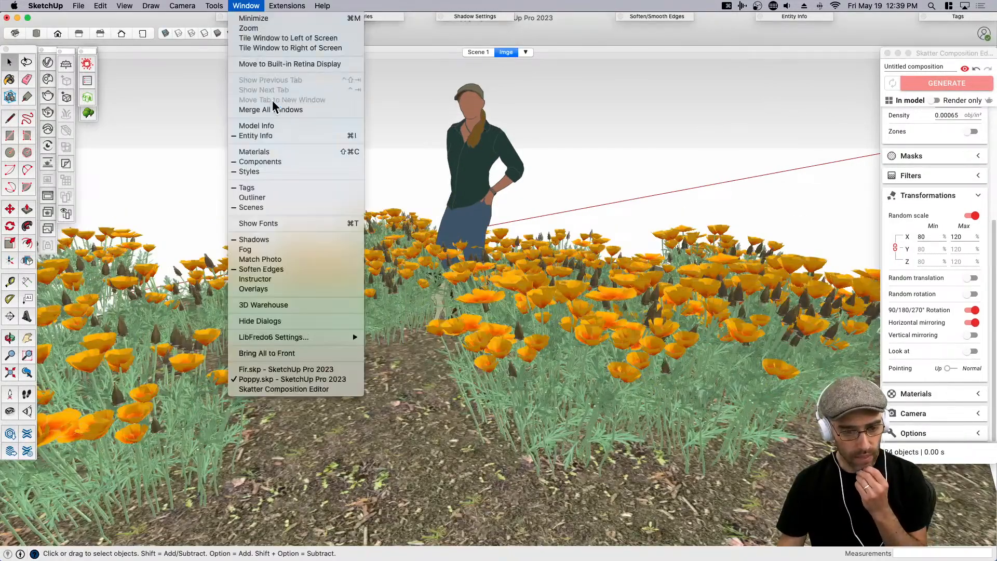
click(263, 125)
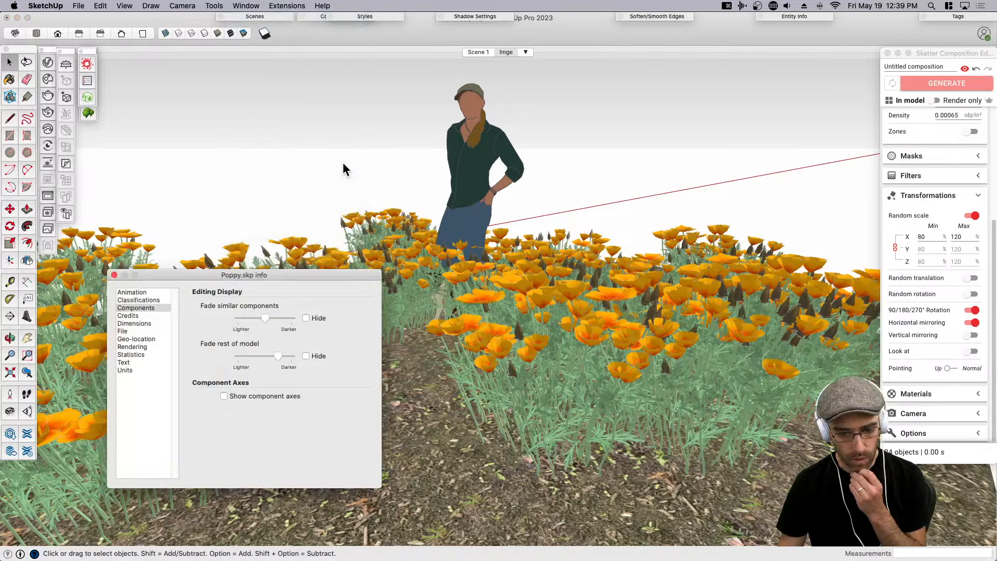
click(134, 292)
click(130, 355)
drag(272, 275, 283, 58)
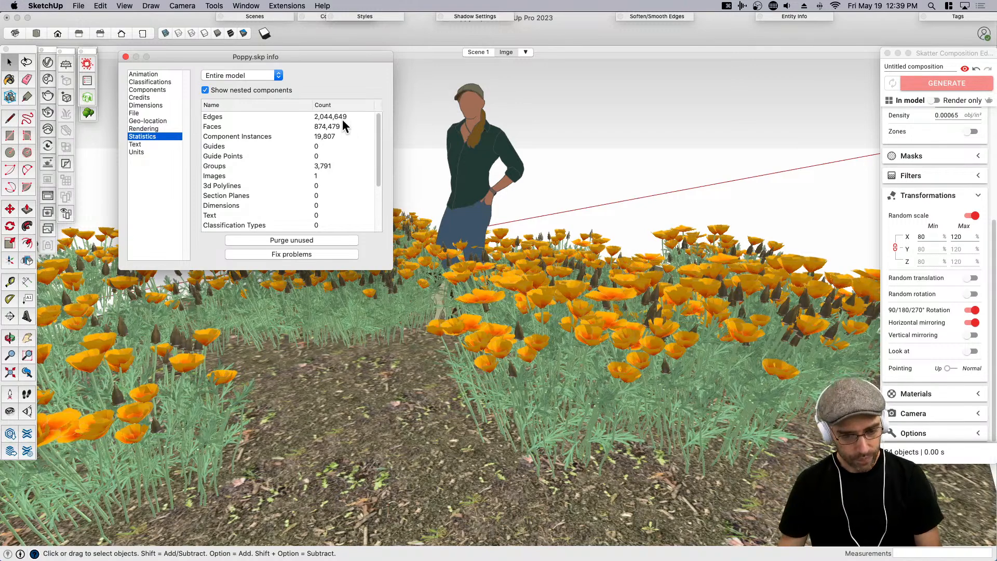
click(291, 239)
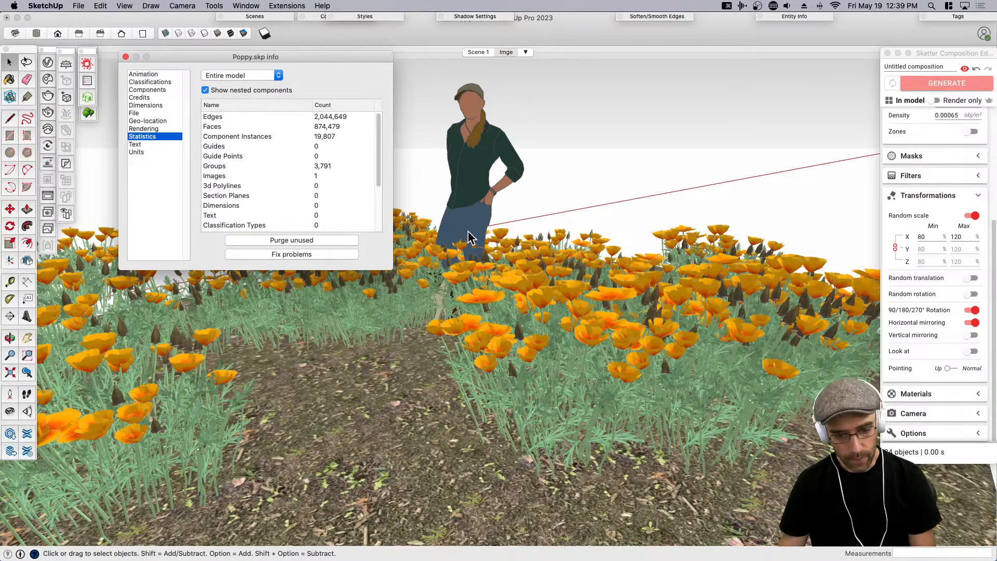
click(126, 56)
Switch the poppy scatter to Render only and regenerate it.
scroll(530, 312, down, 6)
middle_drag(611, 310, 576, 358)
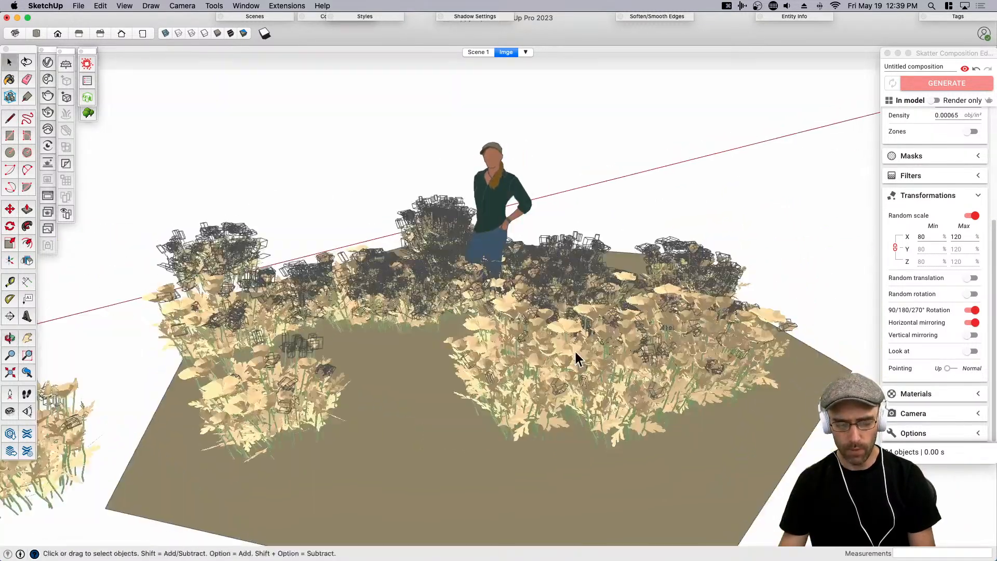
click(616, 364)
scroll(623, 343, down, 3)
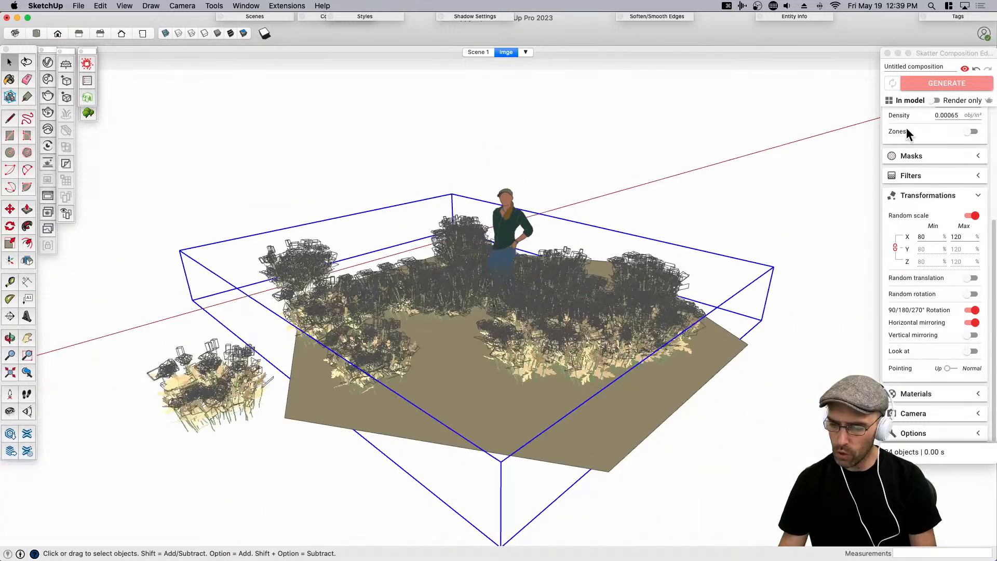
click(936, 101)
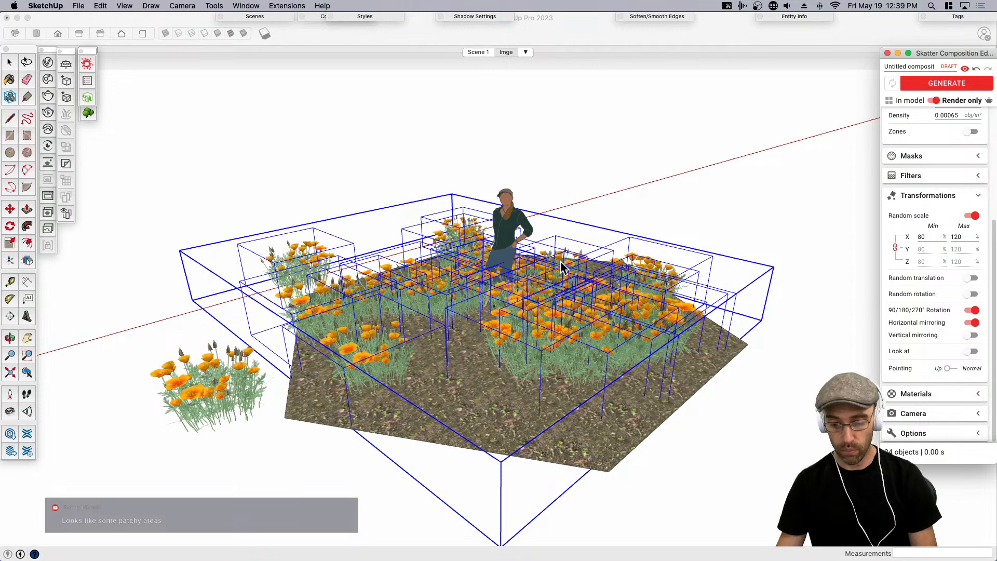
middle_drag(437, 232, 650, 236)
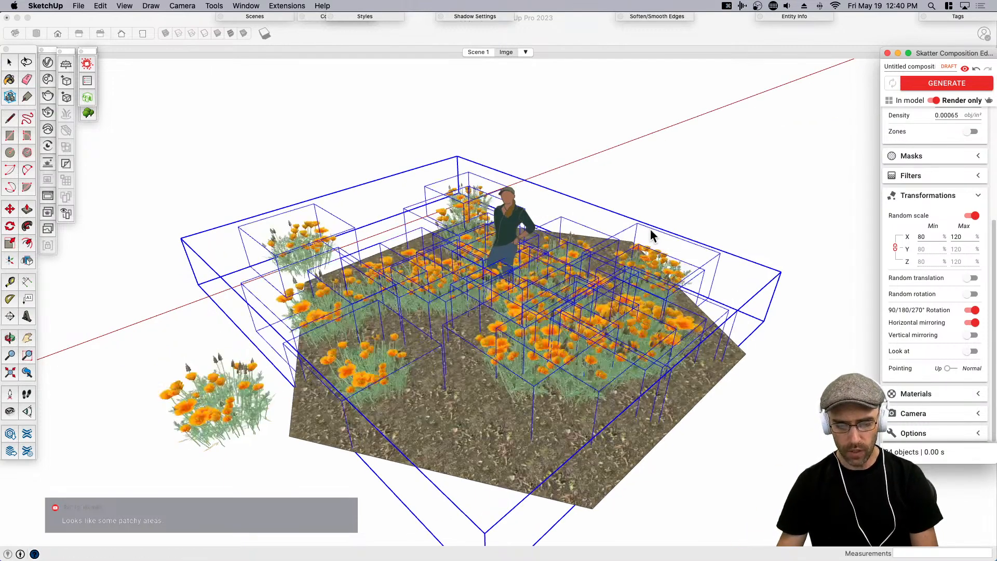
click(946, 83)
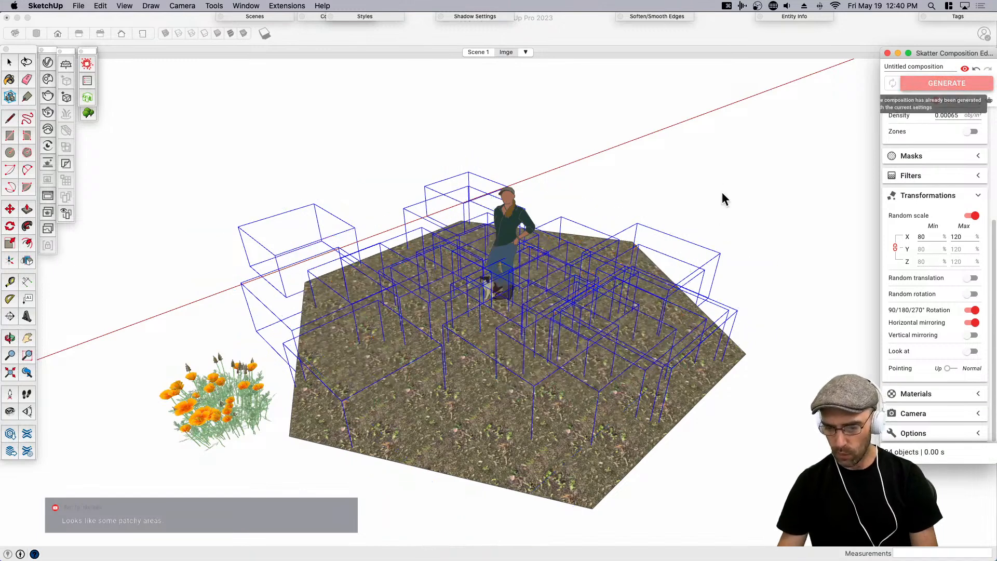
Start an interactive V-Ray render and raise the ground patch 1" along the blue axis.
click(714, 207)
click(751, 262)
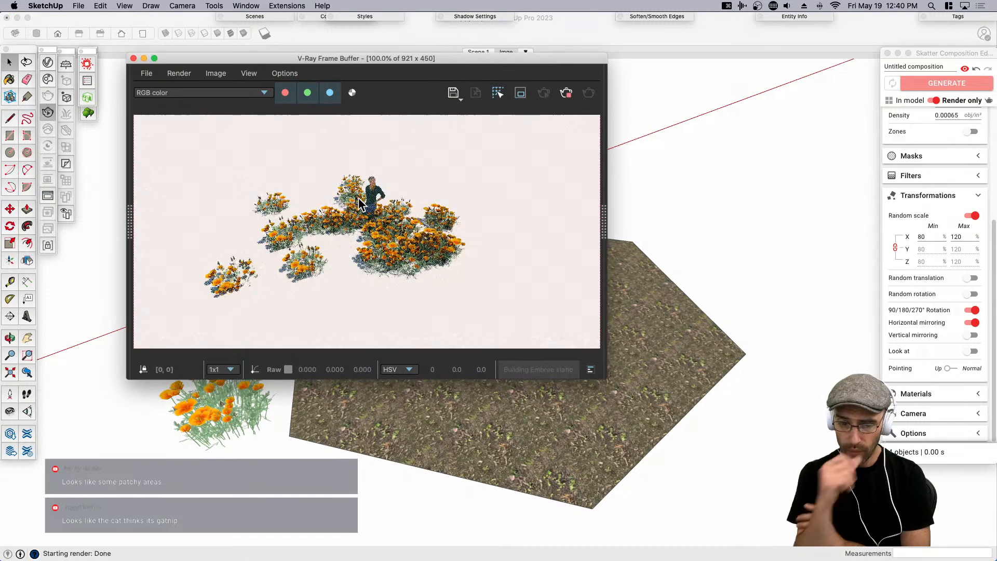
click(573, 465)
click(574, 472)
mouse_move(580, 464)
middle_down()
mouse_move(597, 334)
mouse_move(562, 107)
middle_up()
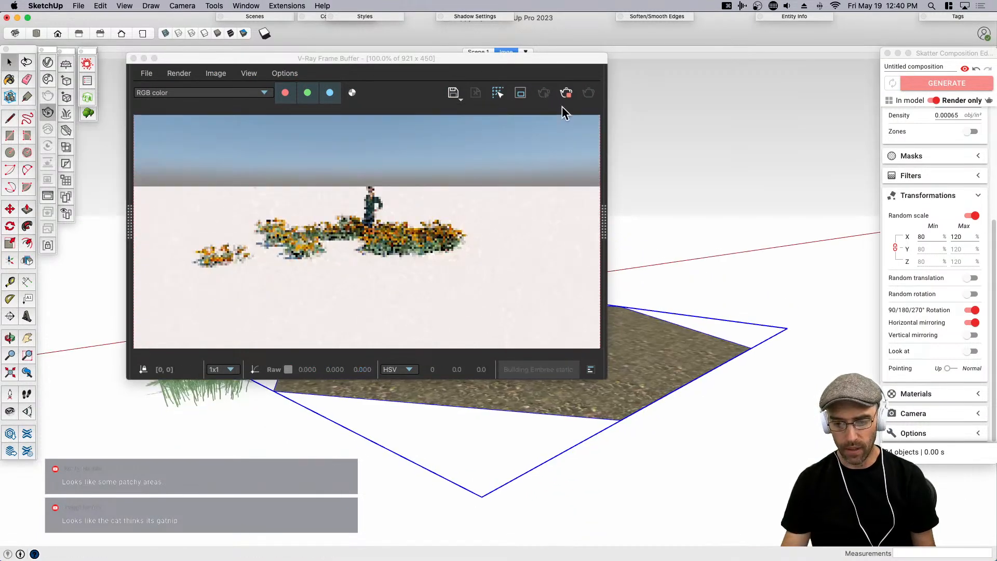
key(m)
click(671, 361)
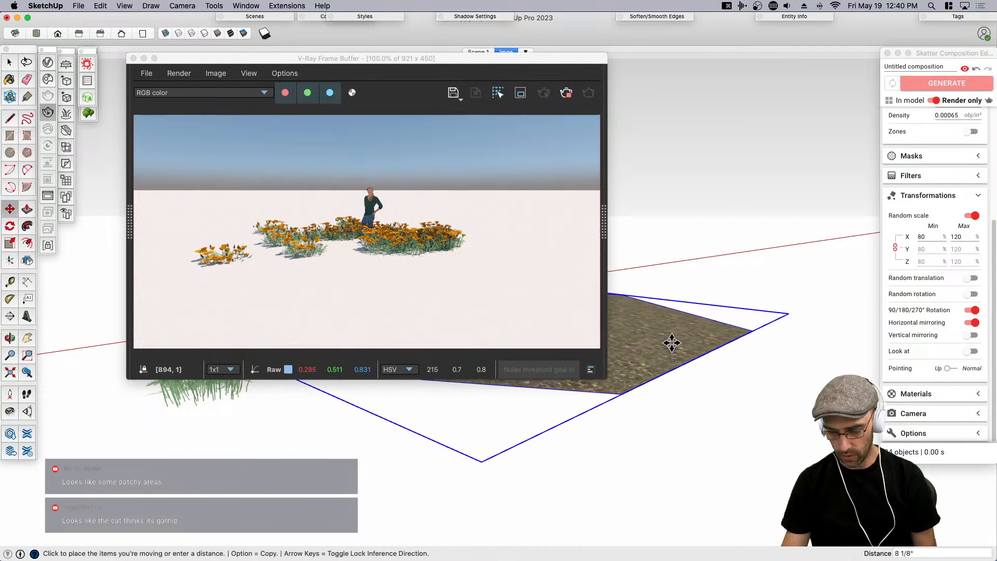
text(1)
key(Return)
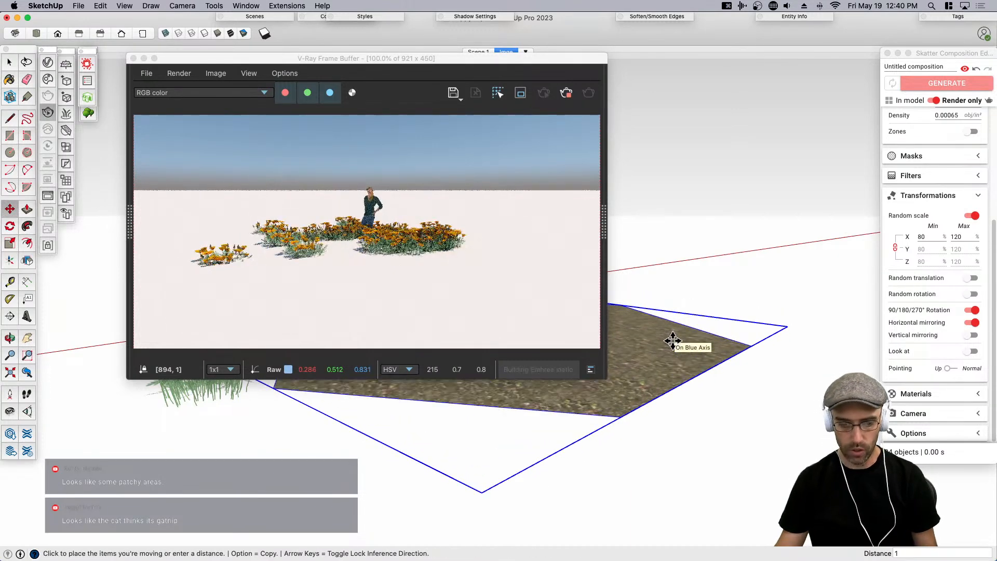
Explode the ground patch's group.
key(space)
middle_drag(734, 405, 673, 376)
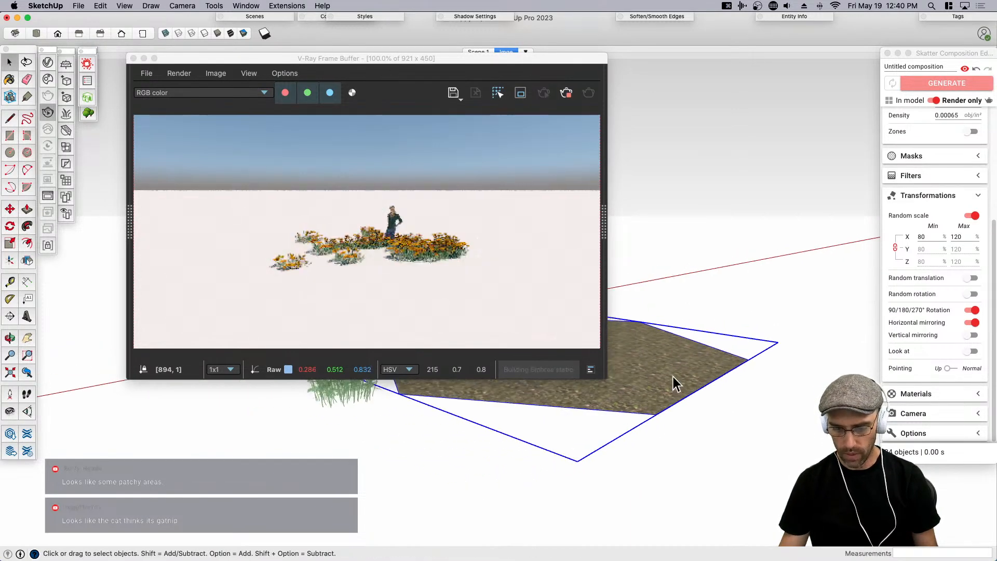
right_click(667, 379)
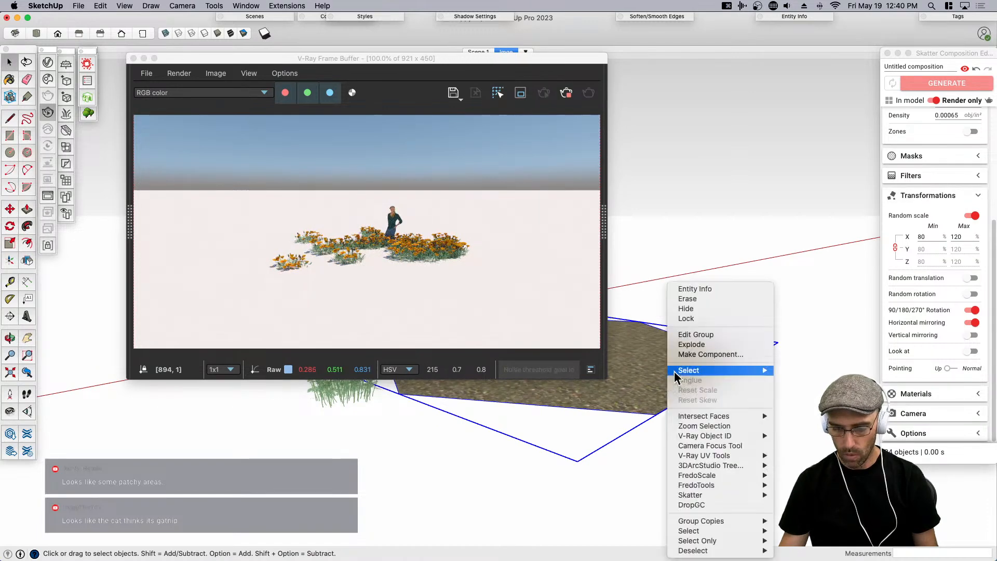
click(708, 345)
Move the V-Ray Frame Buffer off the model and lower the infinite plane 1' along the blue axis.
middle_drag(653, 380, 697, 396)
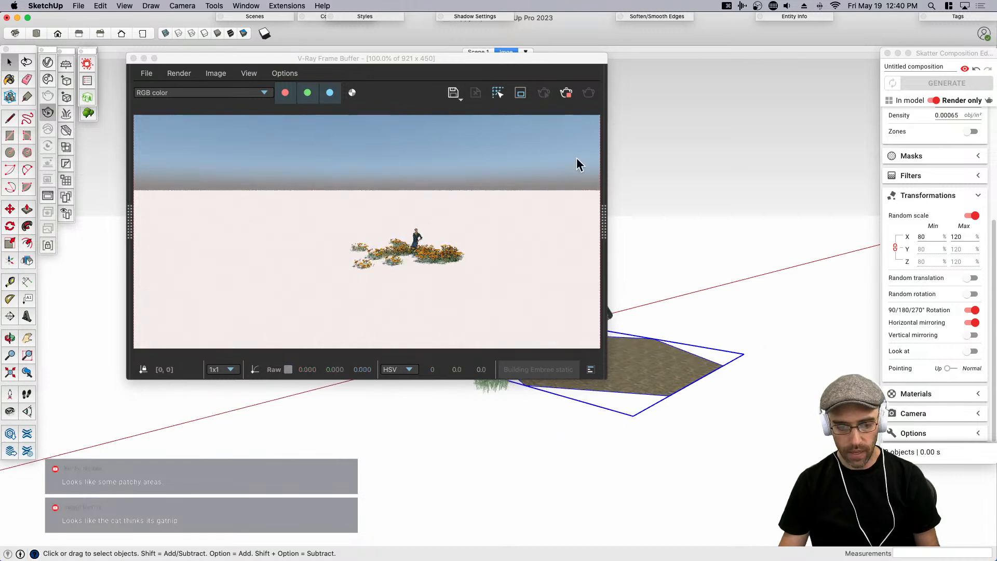
drag(423, 71, 826, 74)
mouse_move(372, 304)
middle_down()
mouse_move(374, 362)
mouse_move(261, 375)
mouse_move(401, 370)
middle_up()
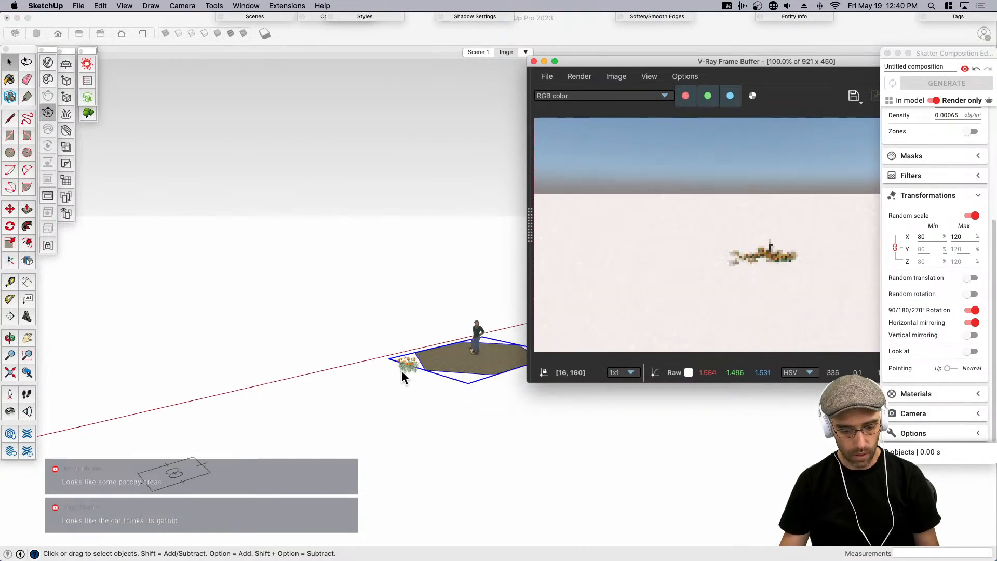
click(199, 471)
click(204, 472)
key(m)
click(202, 470)
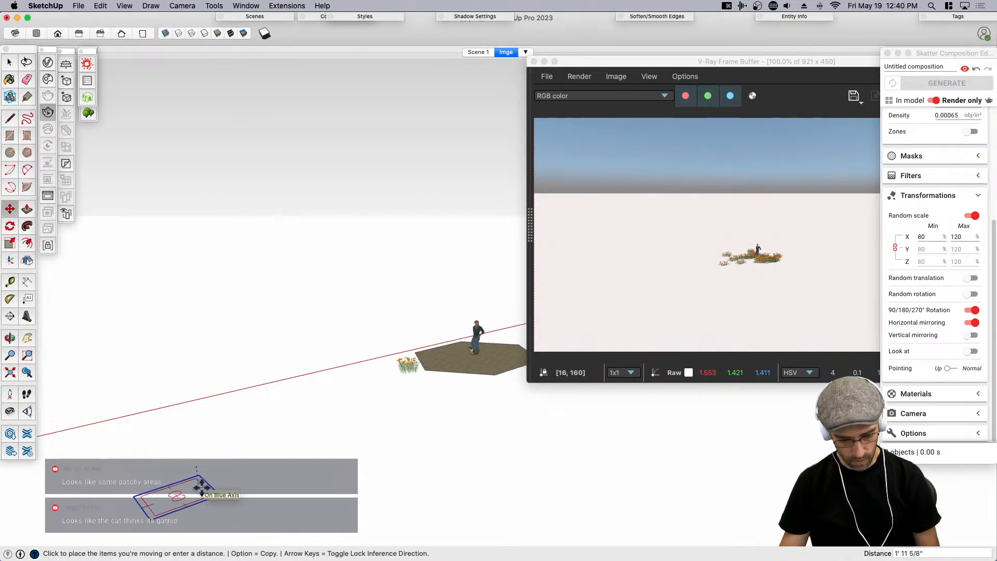
text(6)
key(Return)
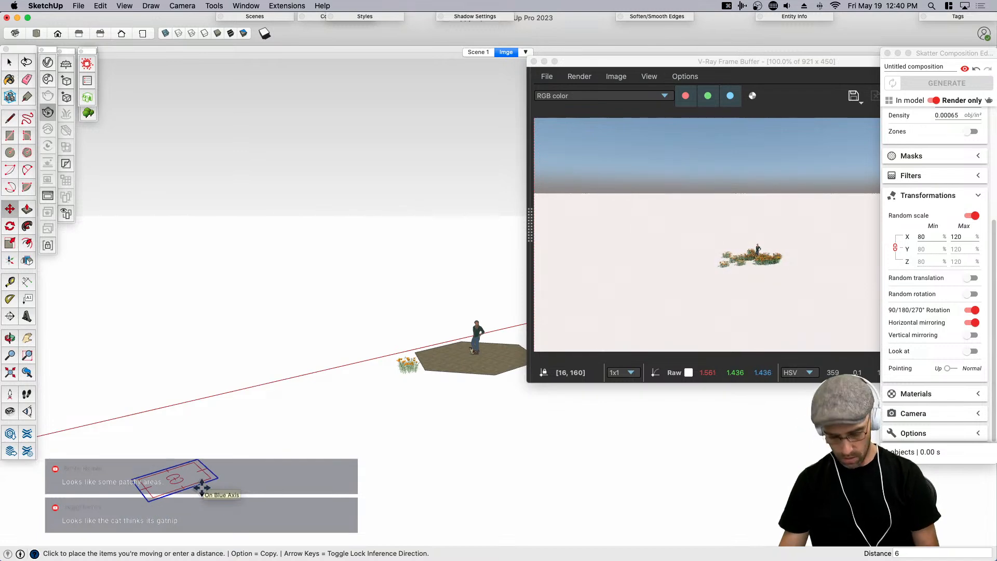
text(1')
key(Return)
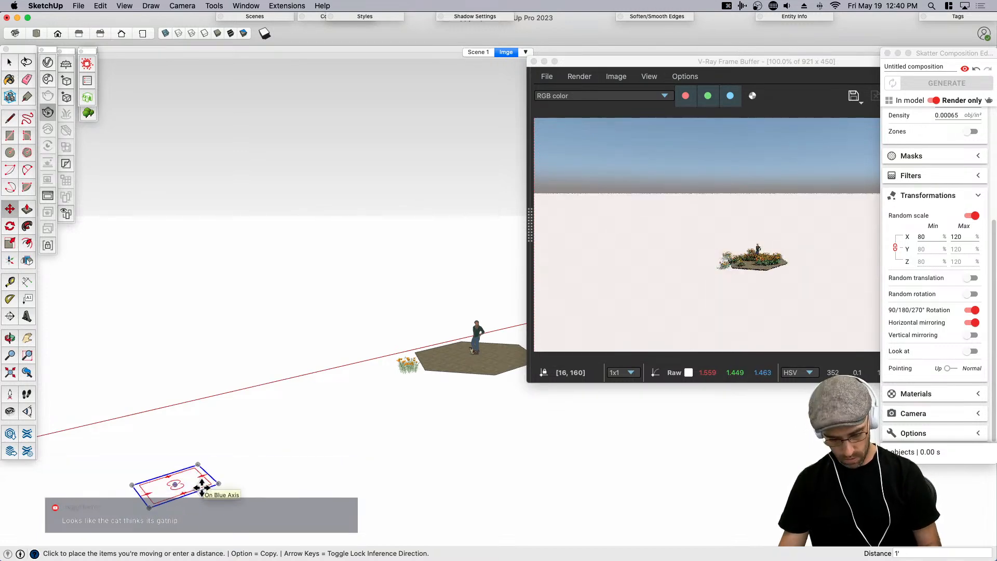
key(space)
click(253, 488)
Frame a close, low-angle view of the poppy bed and the standing figure, and stop the interactive render.
scroll(423, 359, up, 1)
scroll(491, 353, up, 5)
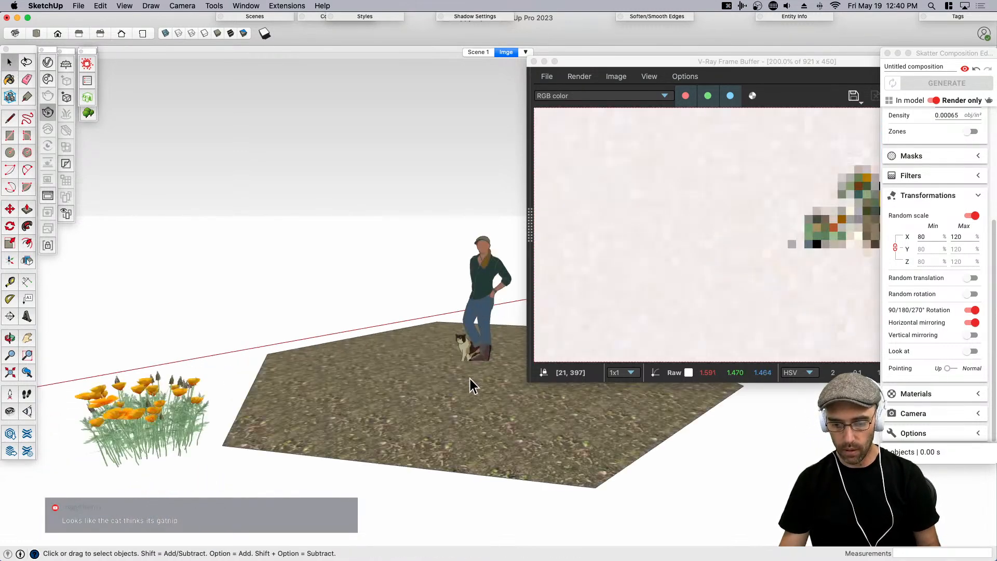
drag(634, 61, 215, 52)
scroll(621, 401, up, 2)
mouse_move(621, 401)
middle_down()
mouse_move(706, 389)
mouse_move(701, 400)
mouse_move(660, 400)
middle_up()
drag(586, 370, 613, 380)
scroll(617, 308, down, 2)
scroll(755, 386, up, 10)
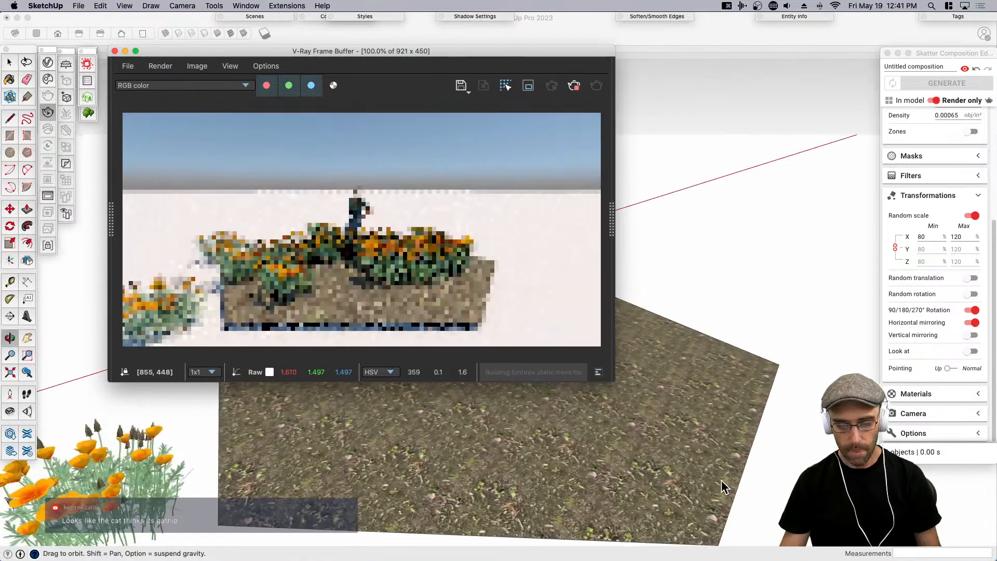
scroll(660, 420, down, 10)
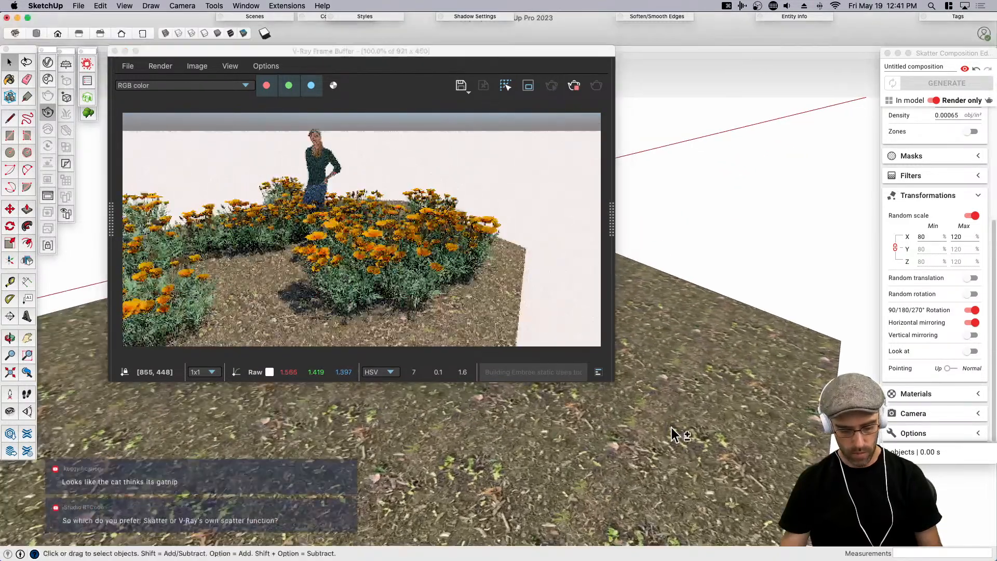
middle_drag(672, 428, 790, 407)
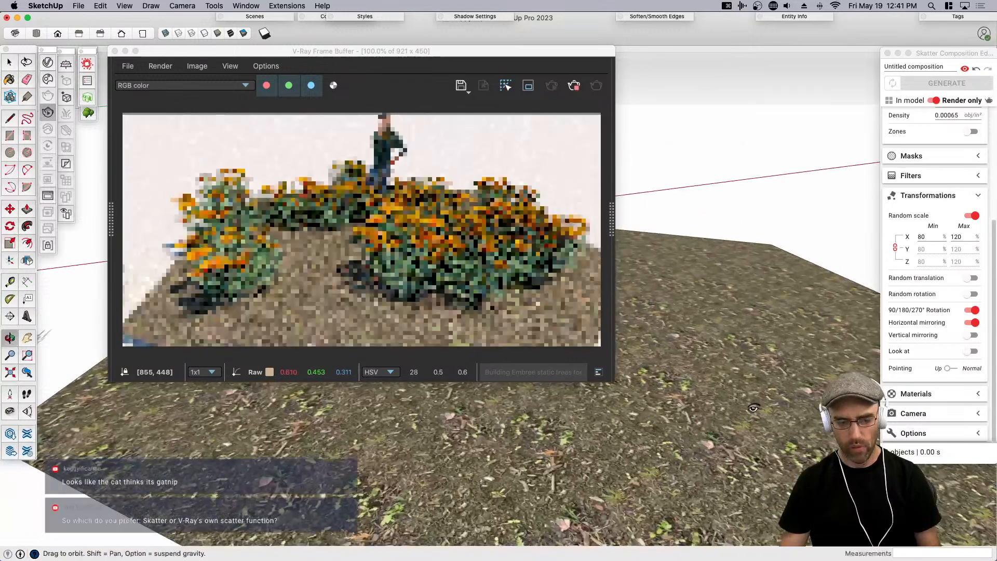
scroll(790, 406, up, 4)
drag(791, 406, 707, 340)
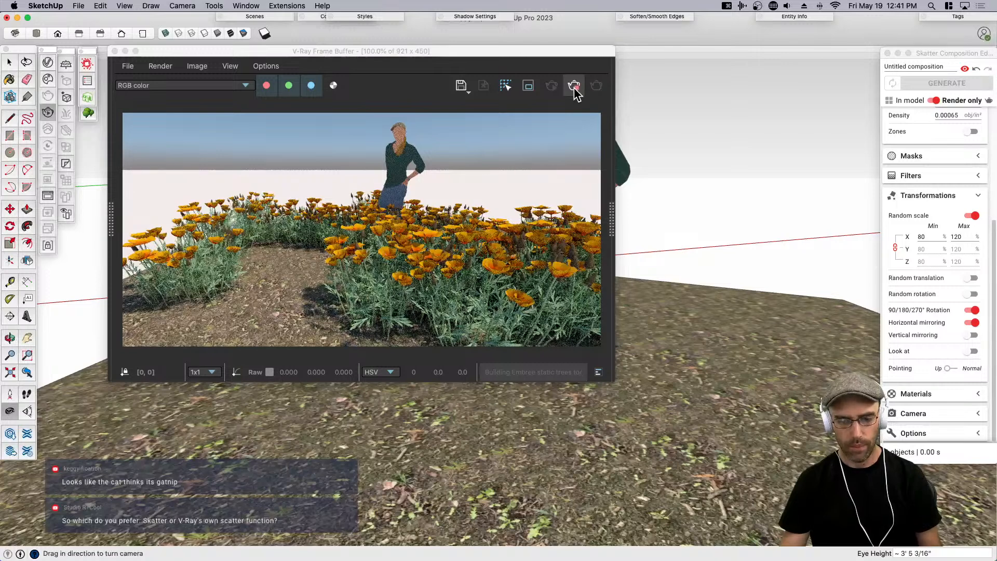
click(575, 87)
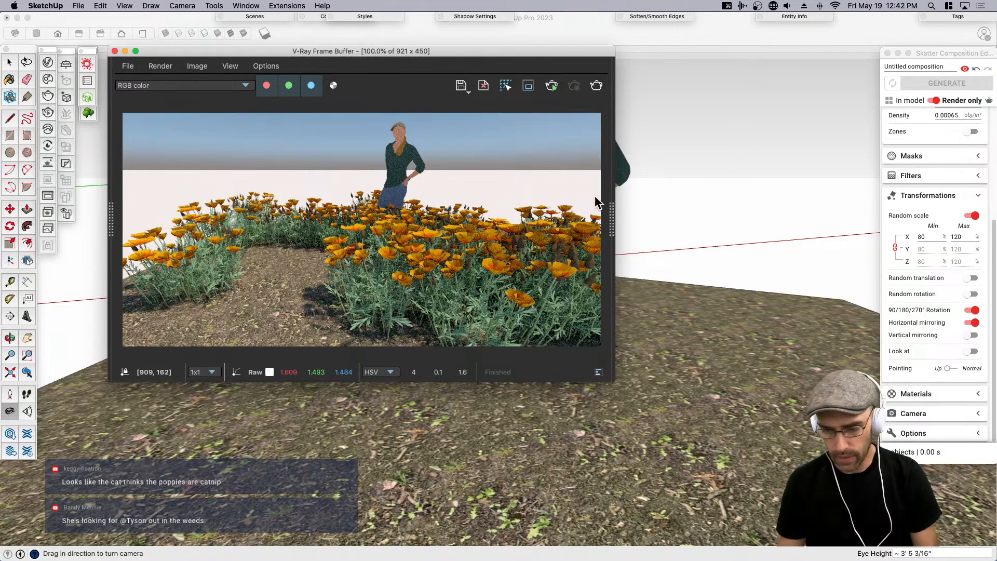
Add a Hue / Saturation correction layer to the finished render and raise its saturation to about 0.42.
click(611, 216)
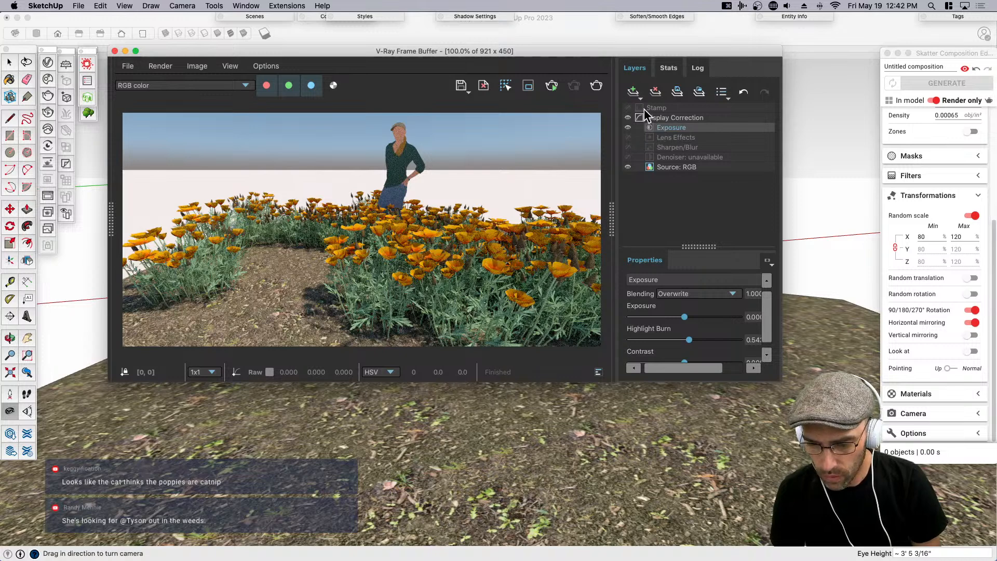
click(636, 93)
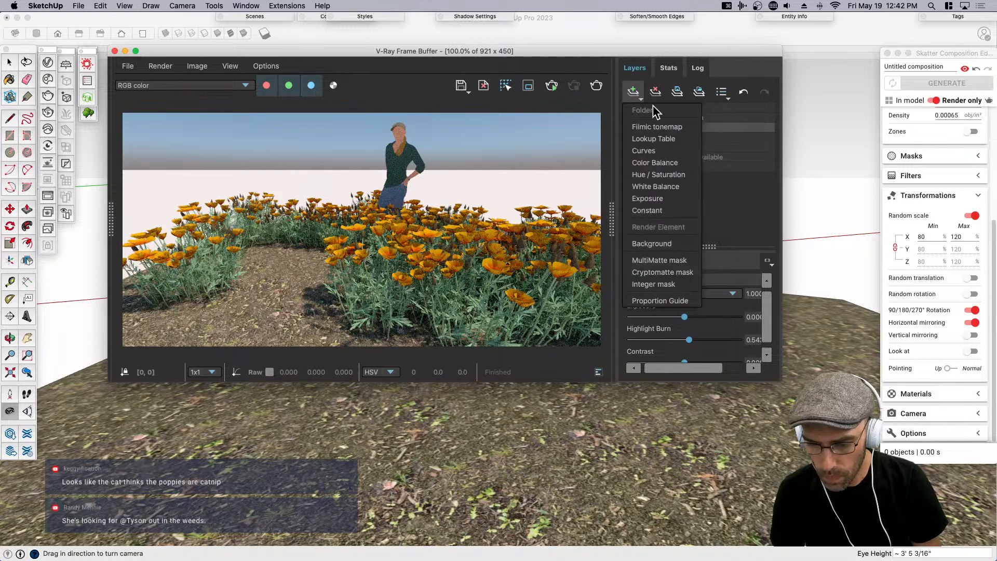
click(668, 175)
drag(684, 340, 708, 341)
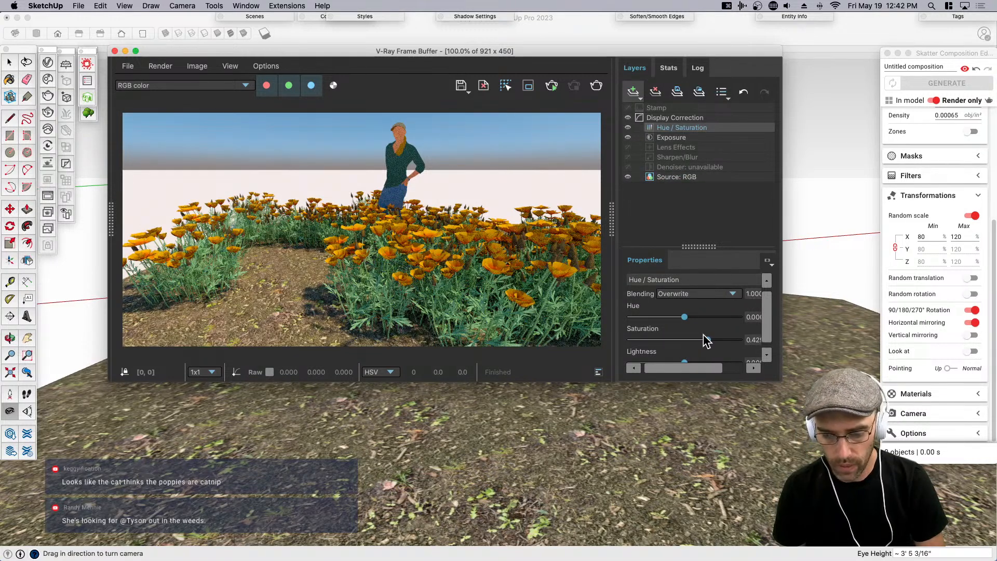
Add a Color Balance layer with Cyan - Red at 0.124, Magenta - Green at -0.019 and Yellow - Blue at about 0.03.
click(635, 92)
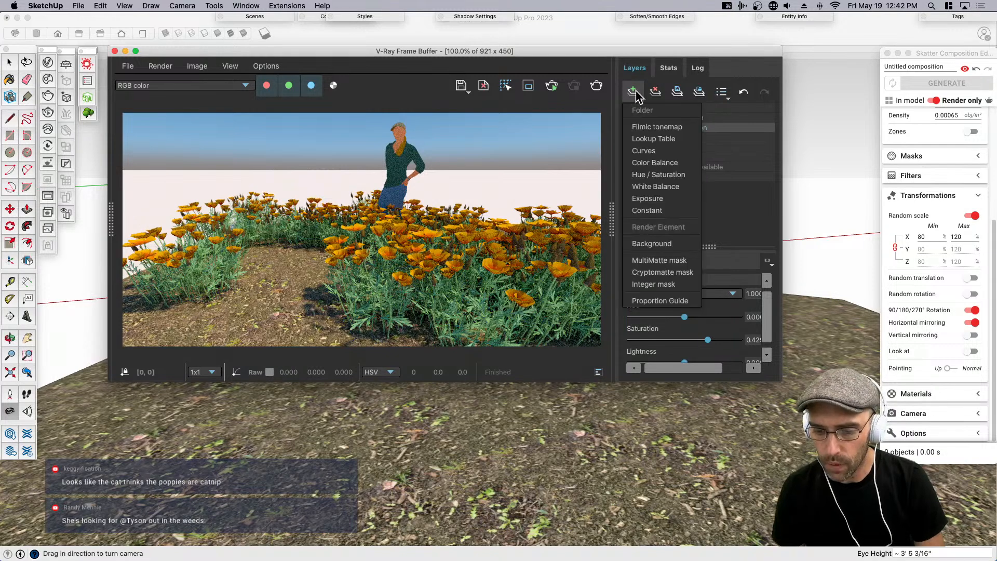
click(662, 161)
drag(685, 332, 683, 352)
drag(782, 381, 817, 445)
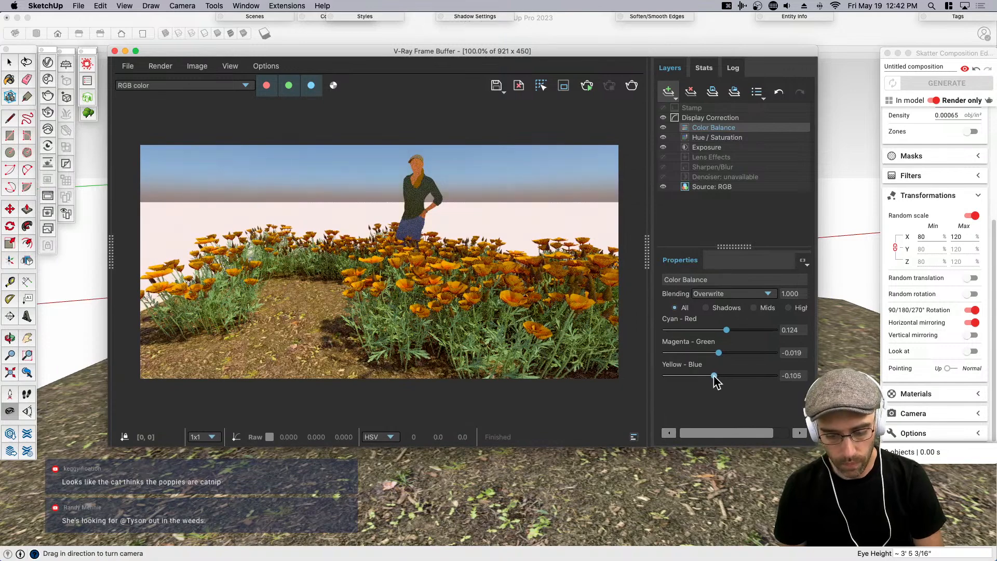
drag(720, 376, 723, 376)
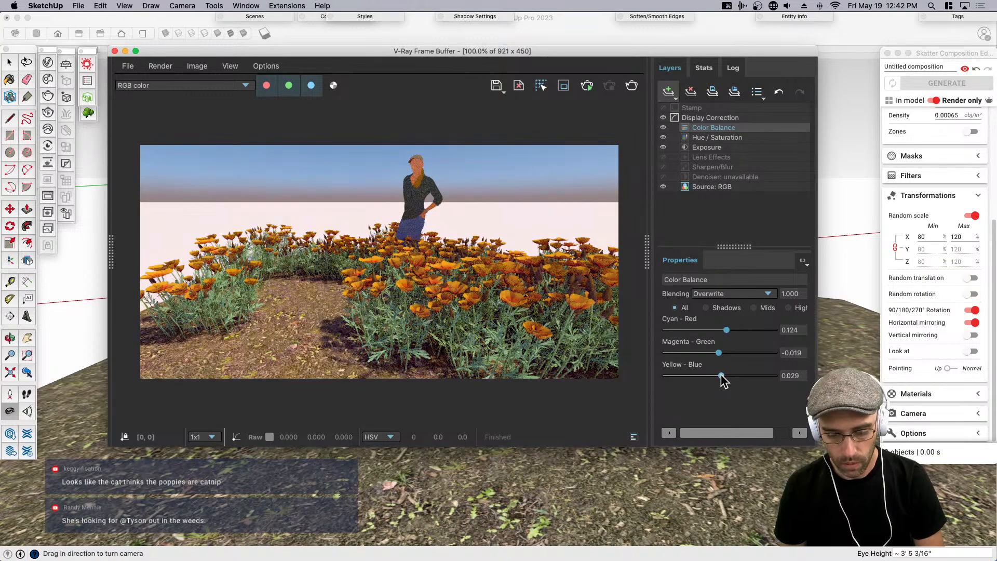
Set the Exposure layer to 0.619 exposure, 0.295 highlight burn and 0.105 contrast, and close the V-Ray Frame Buffer.
click(709, 148)
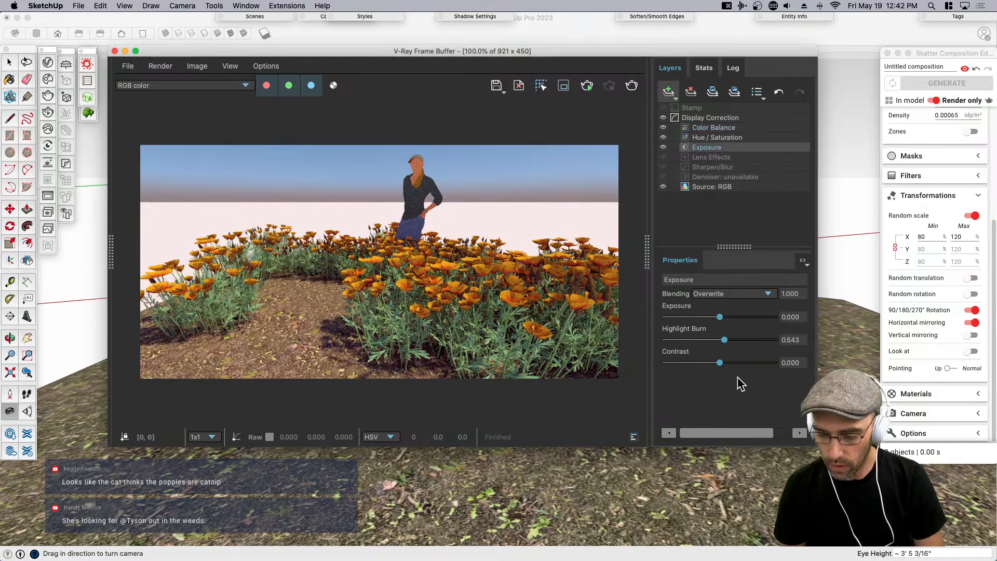
mouse_move(720, 317)
mouse_down()
mouse_move(713, 340)
mouse_move(698, 341)
mouse_move(727, 362)
mouse_up()
drag(726, 317, 728, 318)
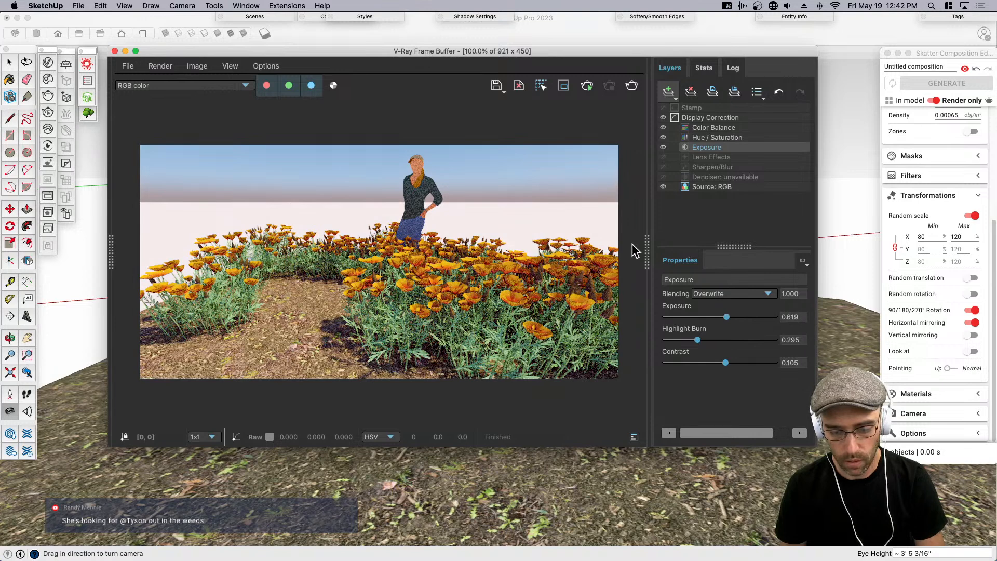
click(648, 254)
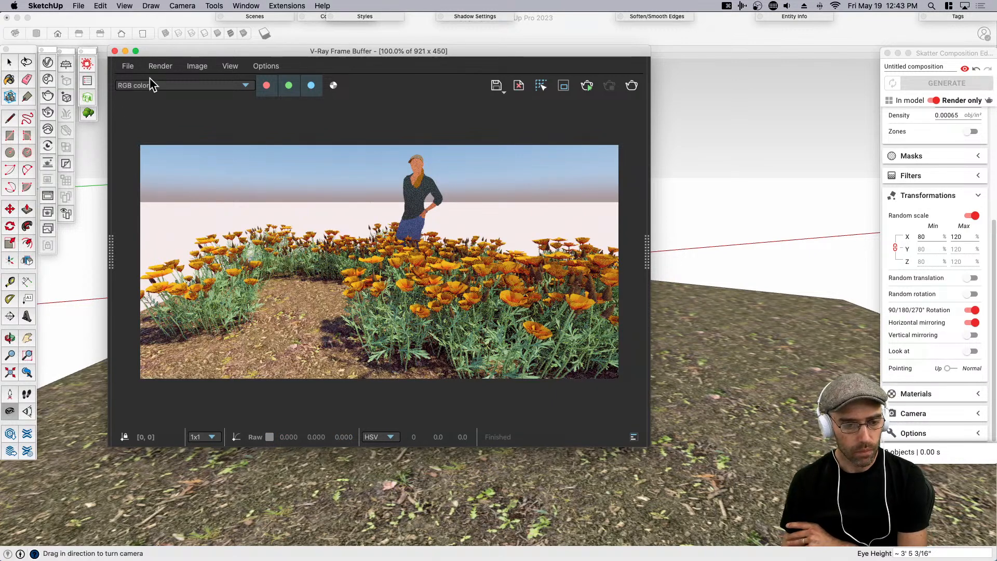
click(115, 51)
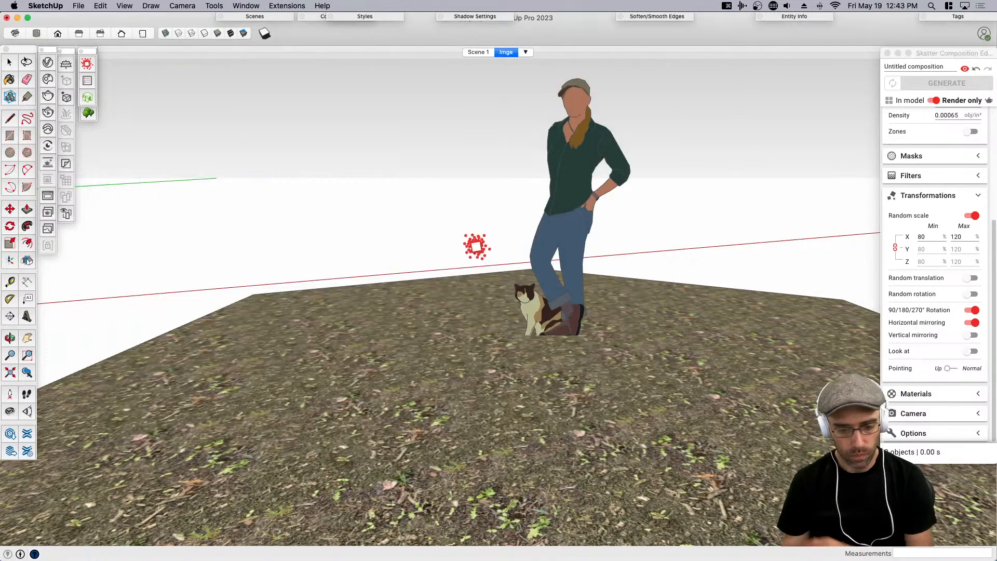
Show the single poppy clump beside the ground patch in hidden-line style with hidden geometry and shadows on.
key(space)
scroll(614, 300, down, 5)
scroll(255, 310, up, 5)
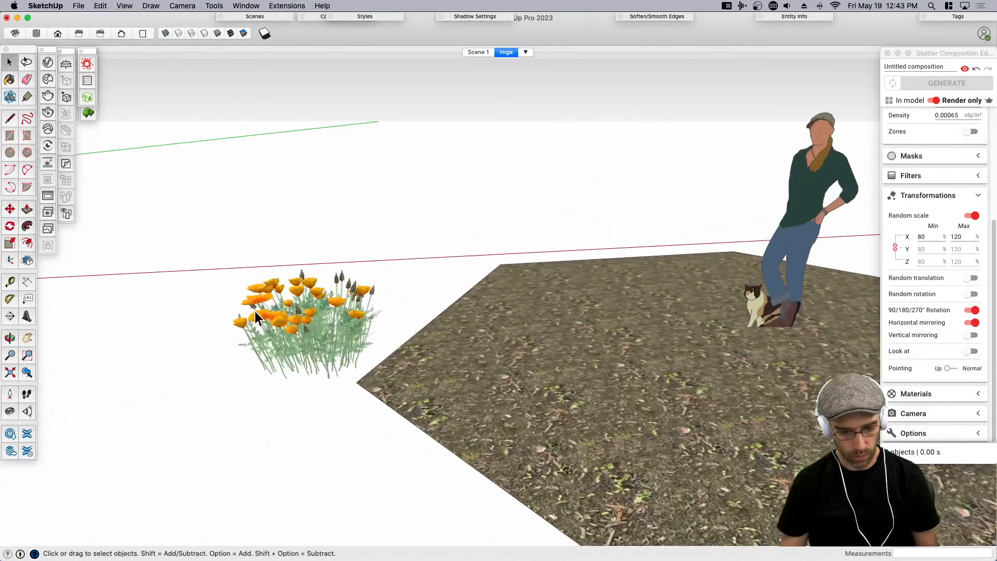
scroll(217, 51, up, 5)
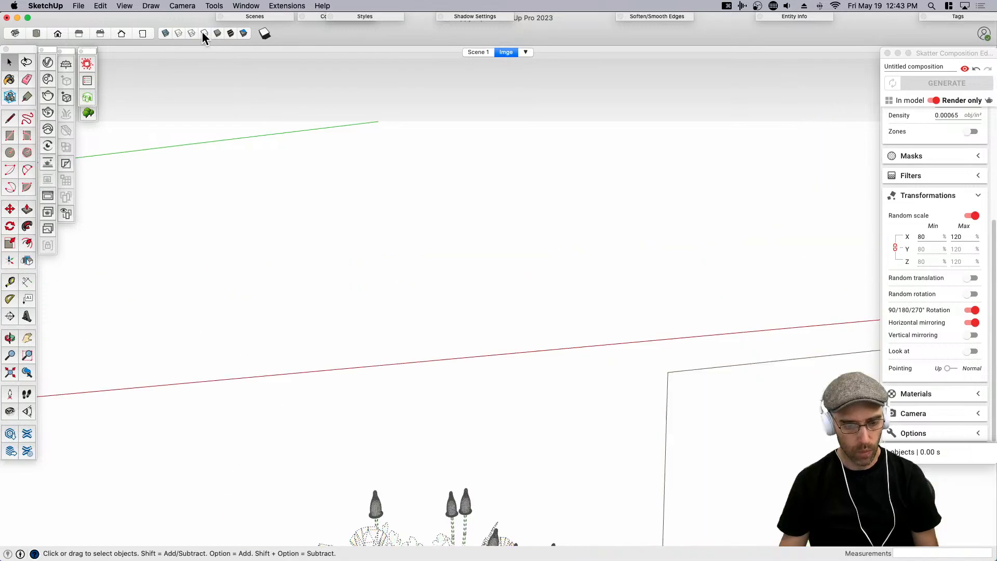
key(o)
drag(358, 313, 454, 247)
drag(478, 440, 476, 294)
key(h)
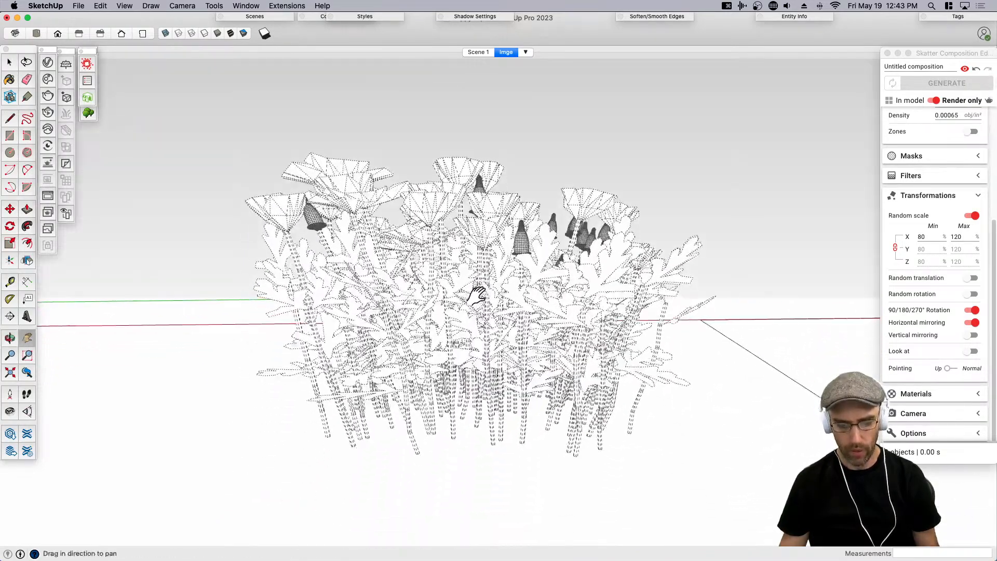
click(266, 34)
Select the poppy clump and move it a short distance.
key(o)
drag(491, 355, 519, 362)
key(space)
click(483, 347)
key(m)
click(467, 313)
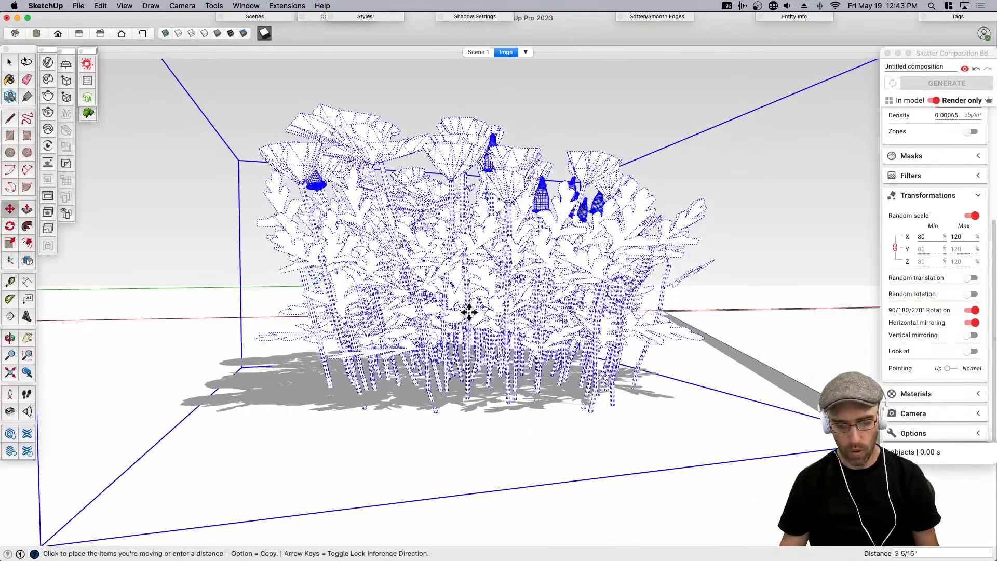
click(451, 376)
key(space)
middle_drag(473, 363, 416, 432)
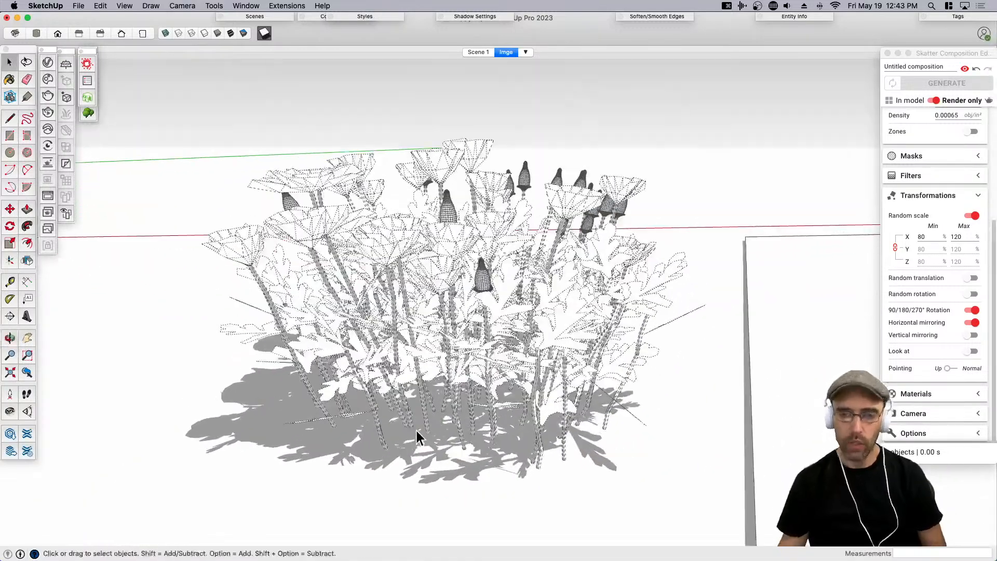
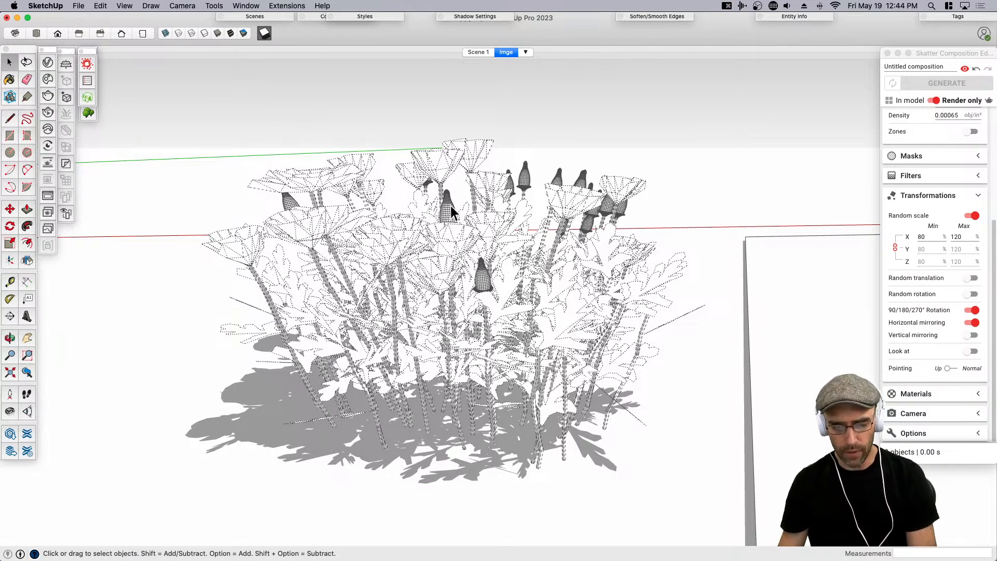
Examine the mesh of the poppy buds and petals, and restore the textured display with shadows off.
scroll(437, 208, up, 5)
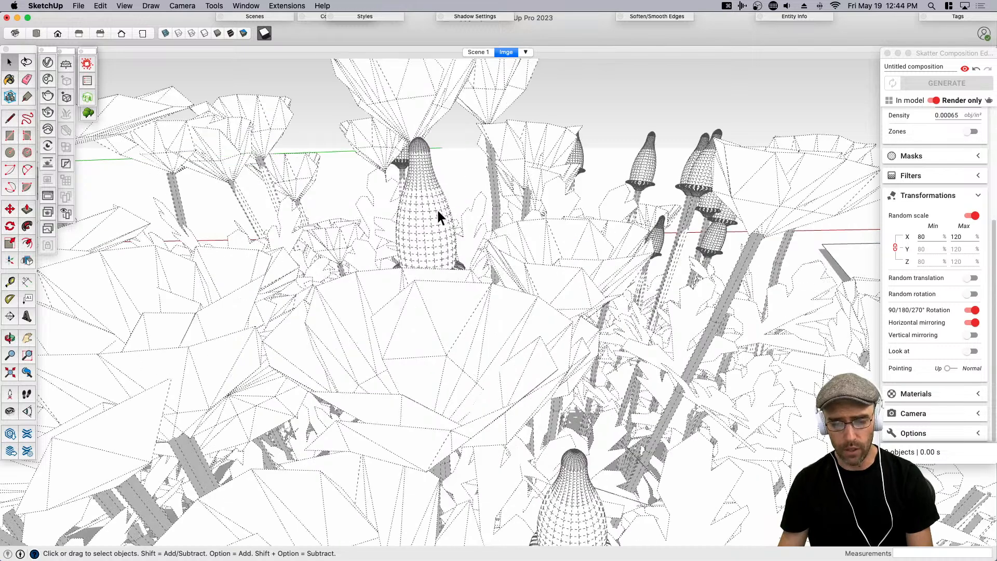
scroll(524, 462, down, 2)
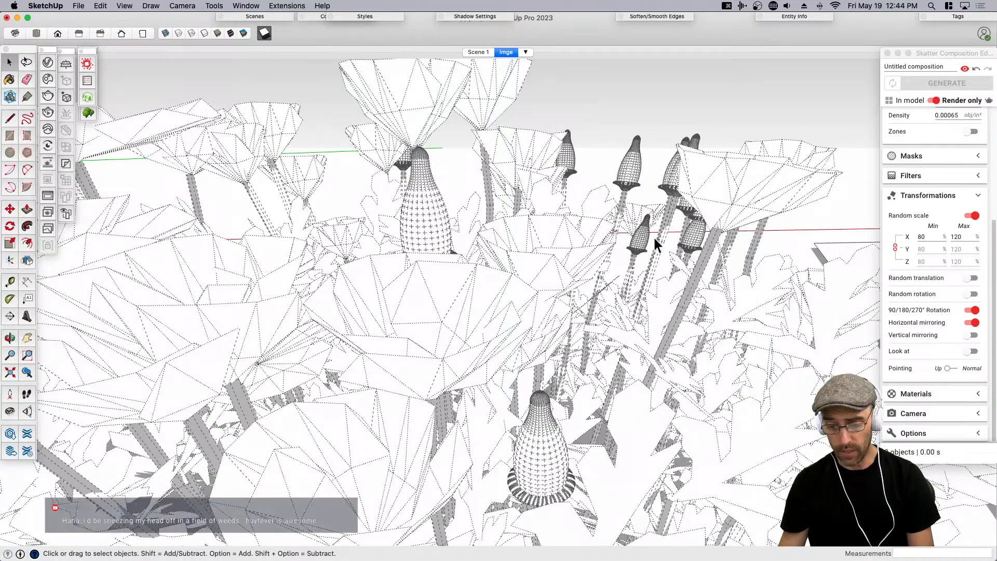
scroll(614, 304, down, 3)
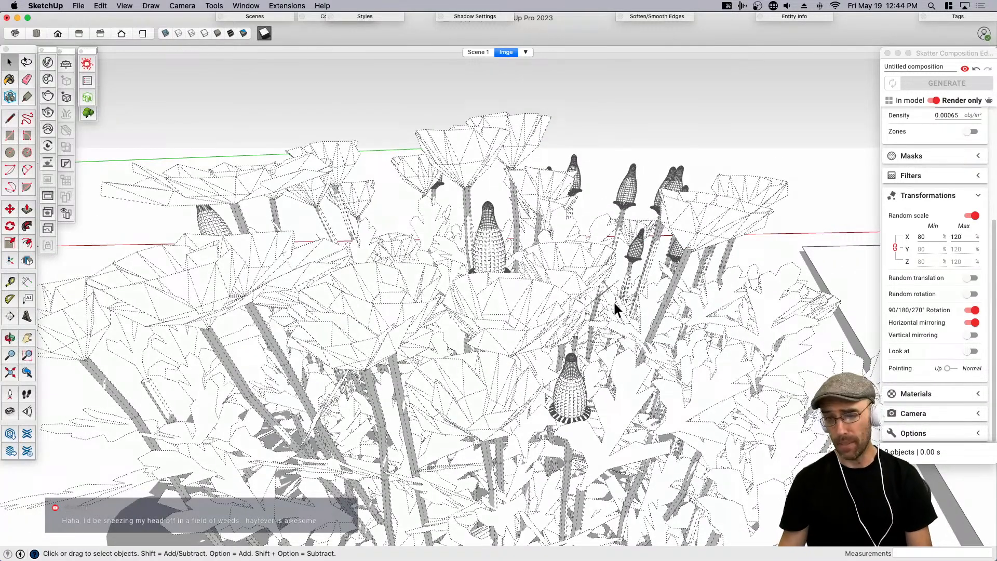
scroll(614, 304, down, 5)
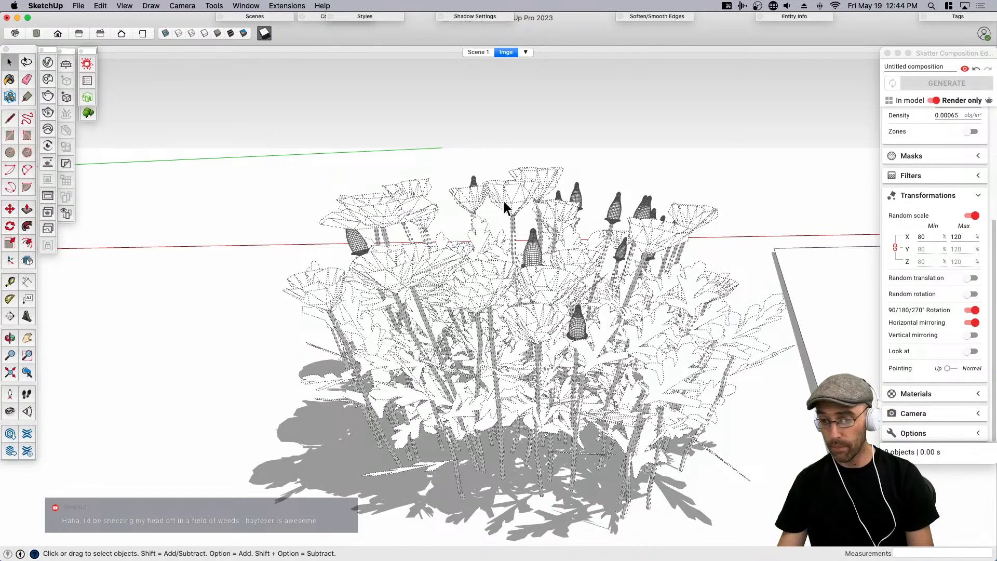
middle_drag(518, 323, 483, 317)
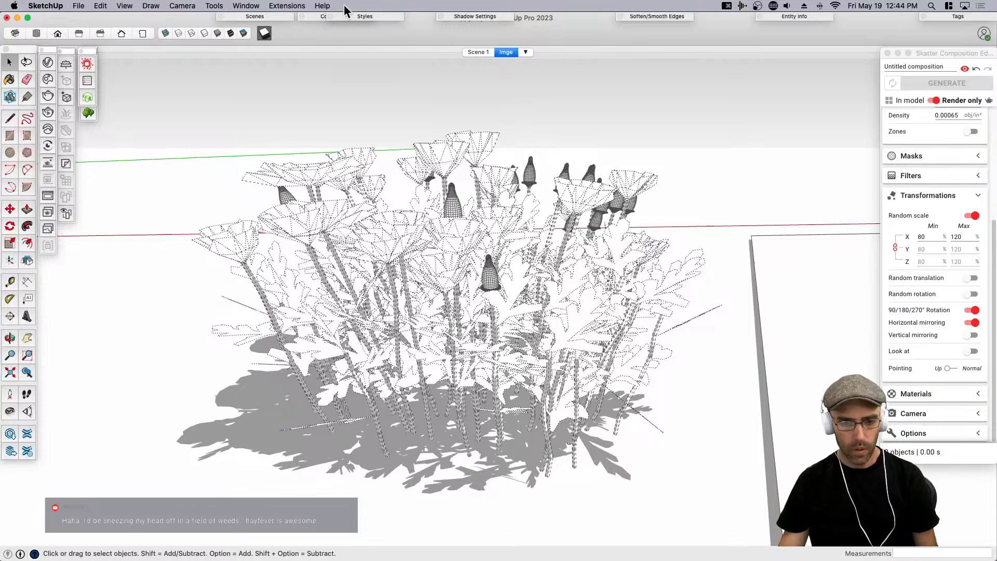
click(230, 34)
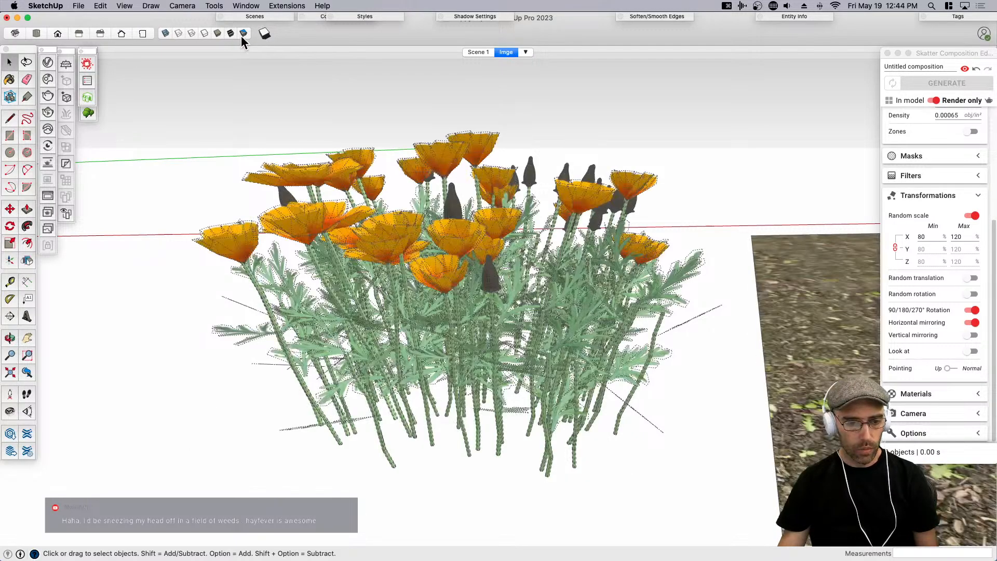
Bring the image of the leaf, stem and yellow petals in from Finder and place it flat beside the poppy clump.
click(1, 4)
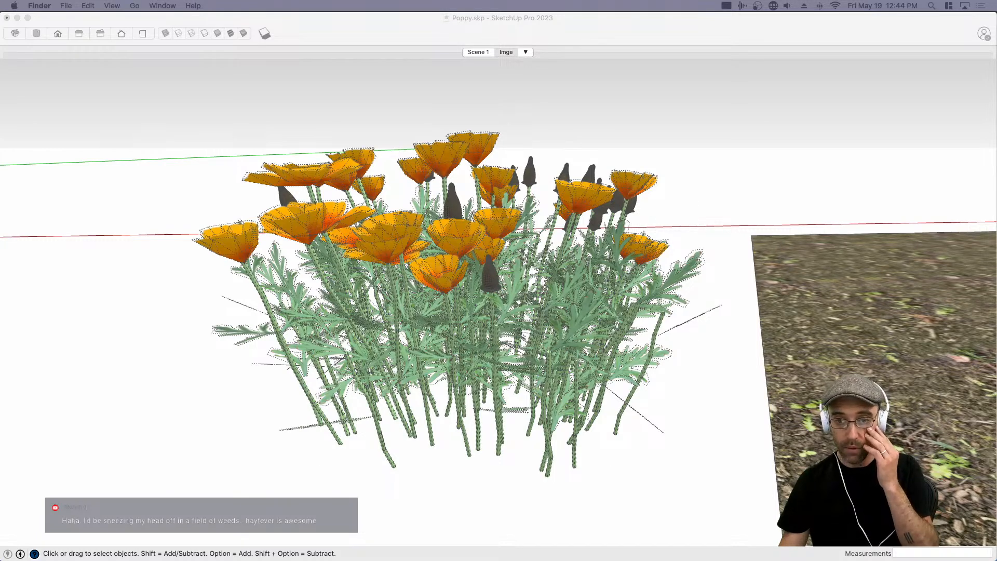
mouse_move(374, 130)
mouse_down()
mouse_move(199, 437)
mouse_move(124, 467)
mouse_up()
click(89, 479)
click(279, 376)
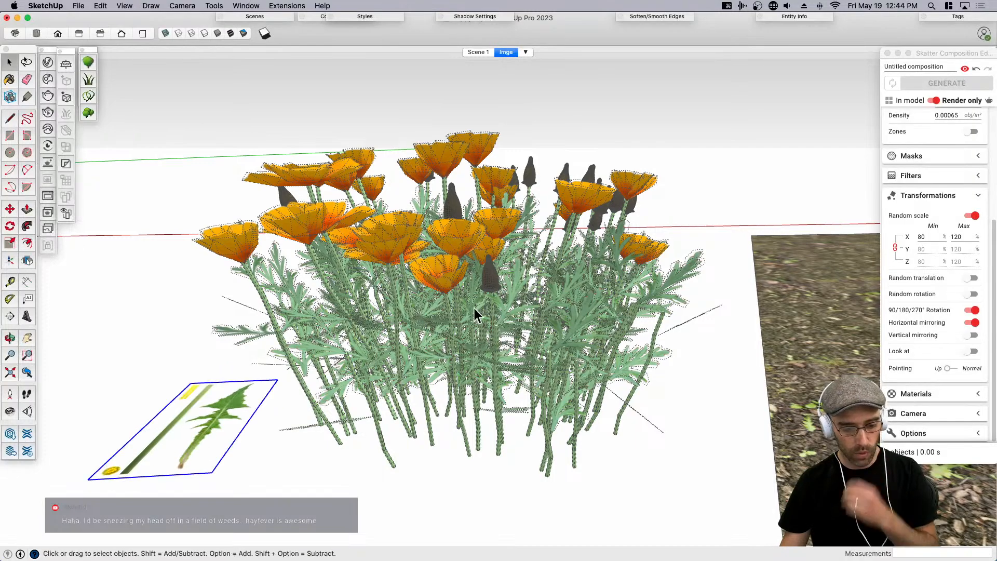
scroll(483, 312, down, 2)
middle_drag(566, 372, 565, 479)
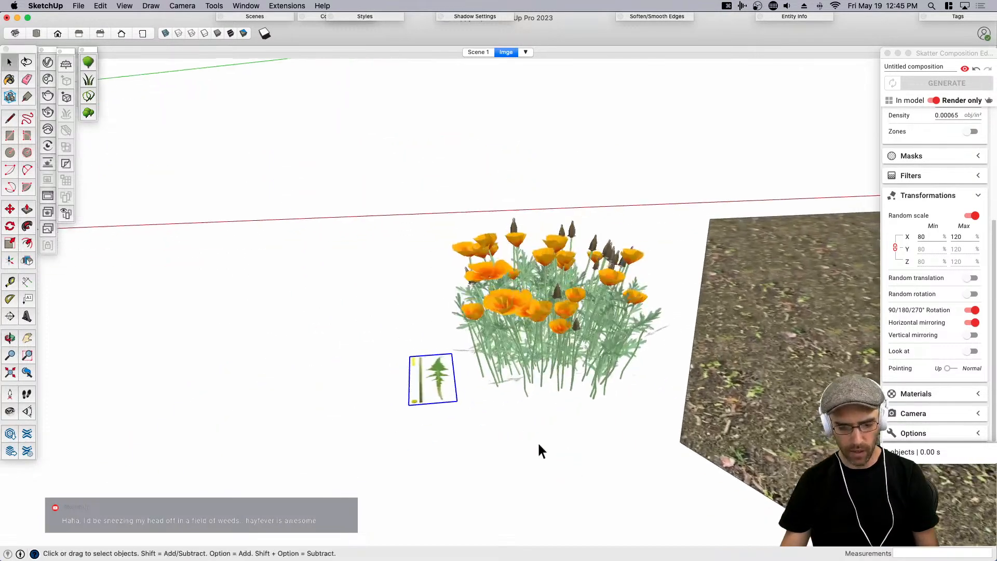
Switch the camera to a top view in parallel projection.
click(131, 7)
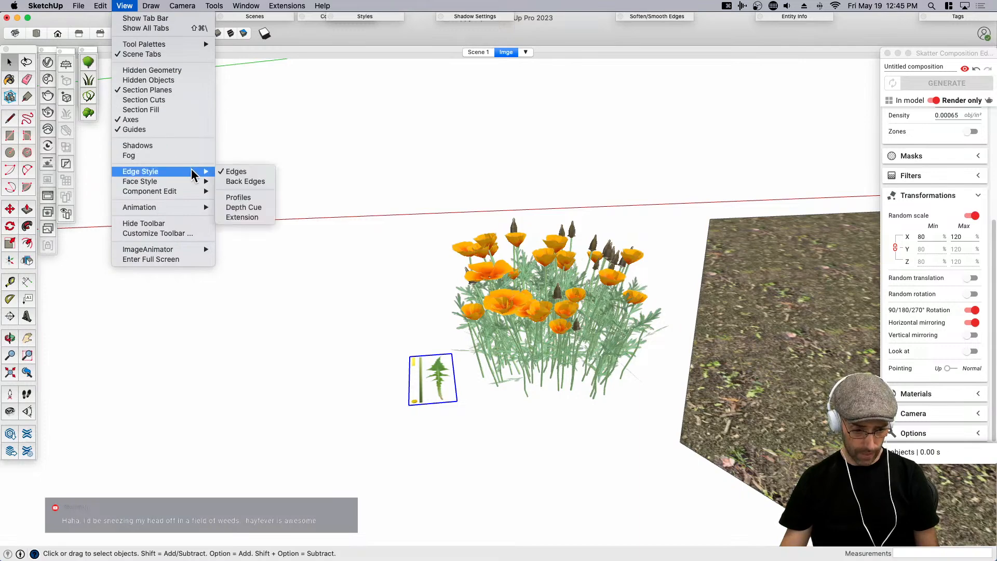
click(383, 283)
scroll(439, 372, down, 2)
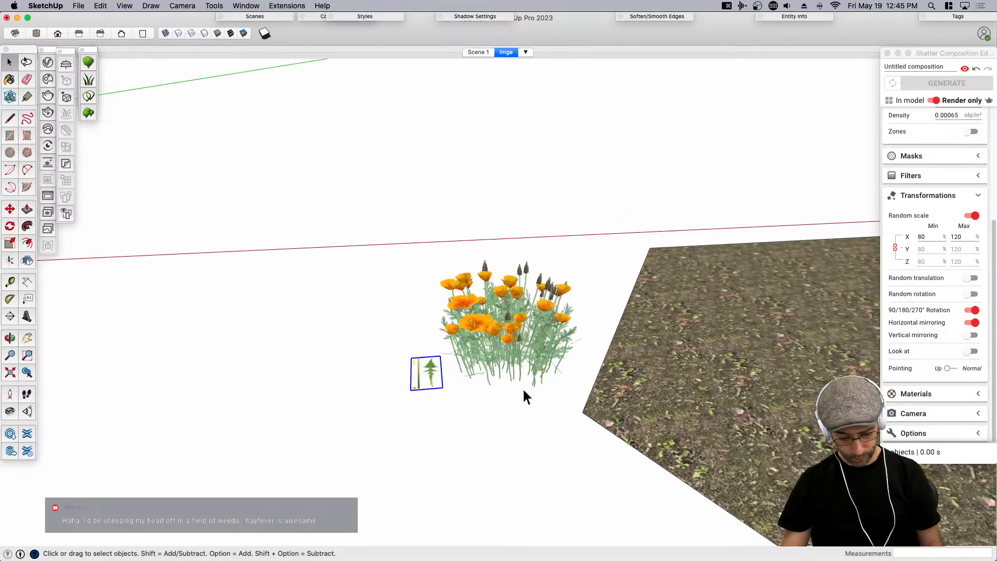
middle_drag(503, 388, 541, 386)
click(183, 7)
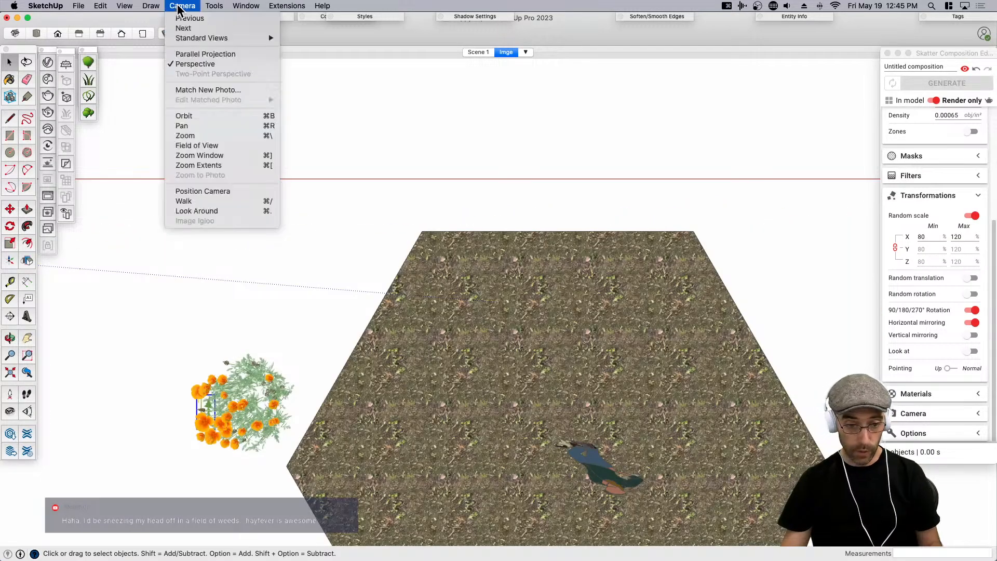
click(197, 63)
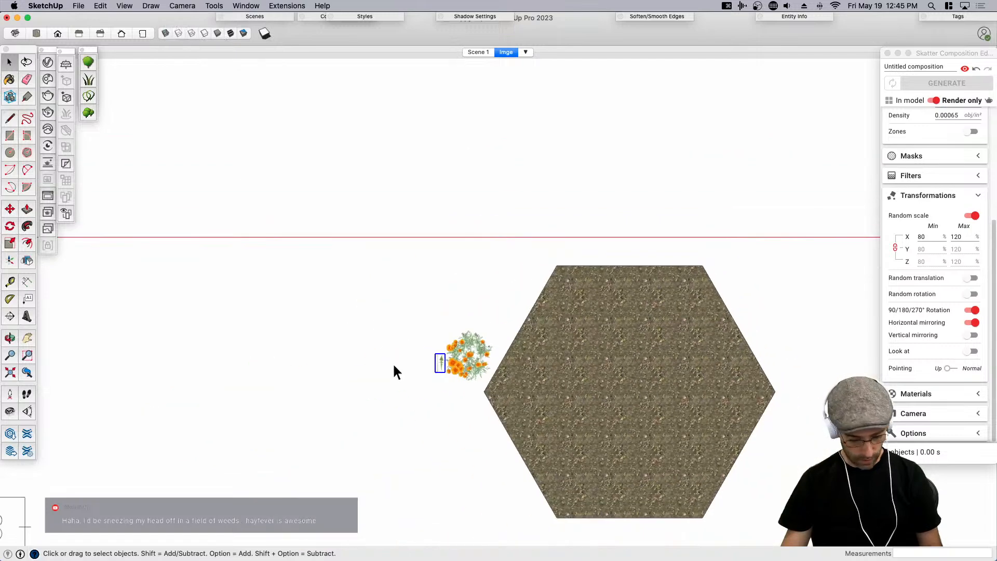
Scale the leaf image up to several times its size and move it away from the poppy clump.
scroll(432, 362, up, 4)
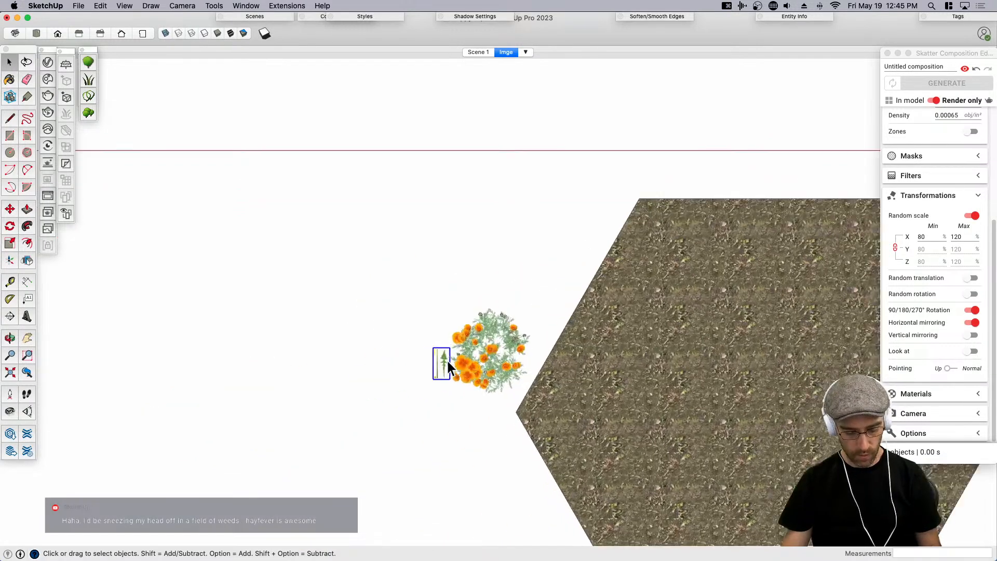
key(q)
key(space)
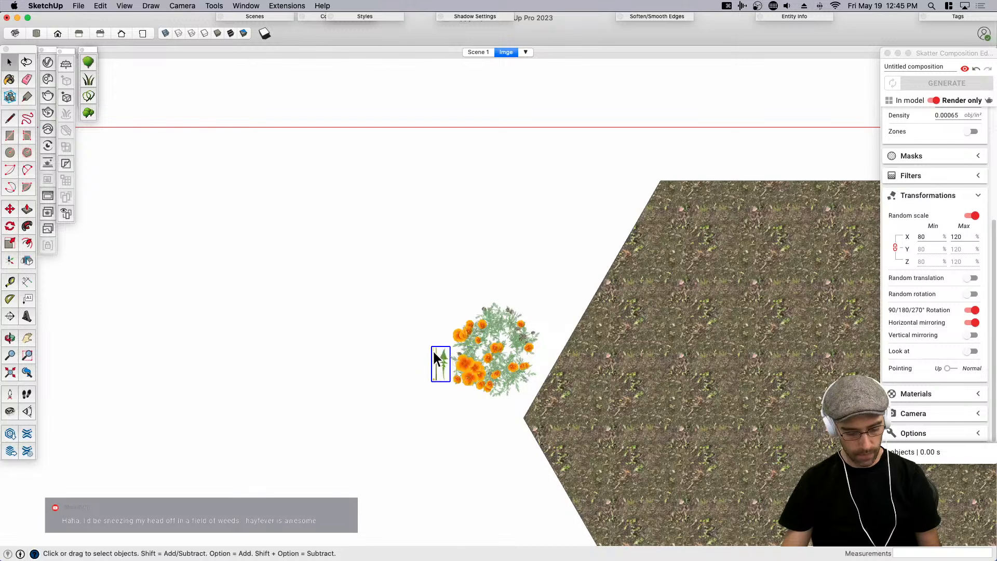
key(s)
click(432, 347)
click(312, 214)
key(space)
key(m)
click(414, 342)
click(246, 343)
key(space)
scroll(649, 348, down, 4)
scroll(342, 326, up, 4)
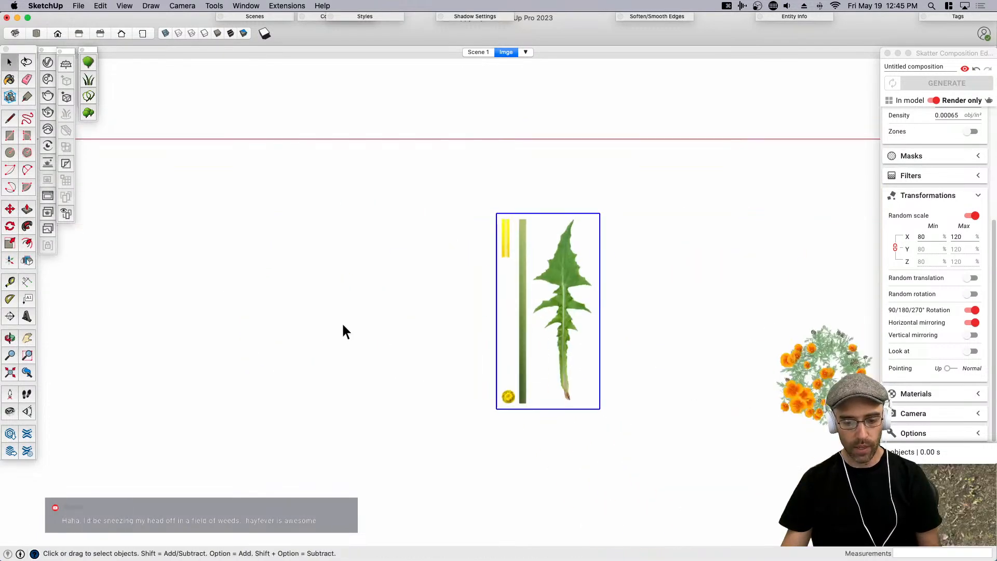
Close the Skatter composition editor and deselect the leaf image.
key(h)
drag(580, 349, 475, 344)
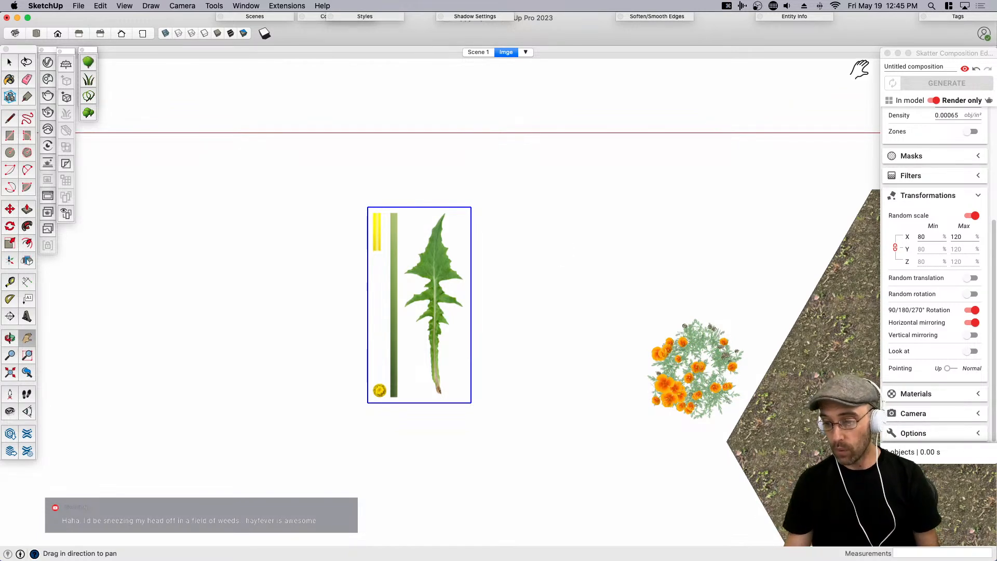
click(887, 53)
key(space)
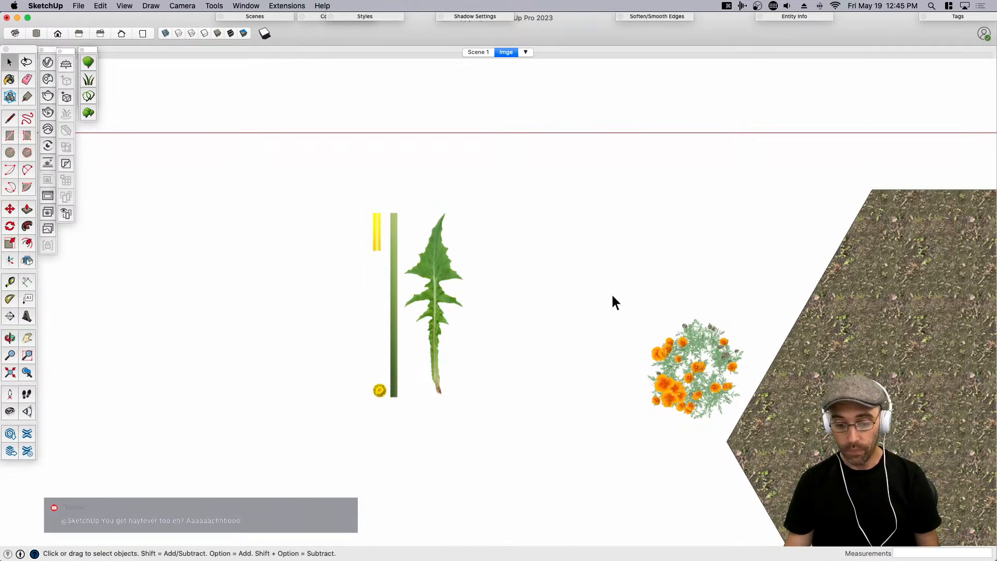
Explode the leaf image and split its face with a vertical line between the stem and the leaf.
right_click(428, 351)
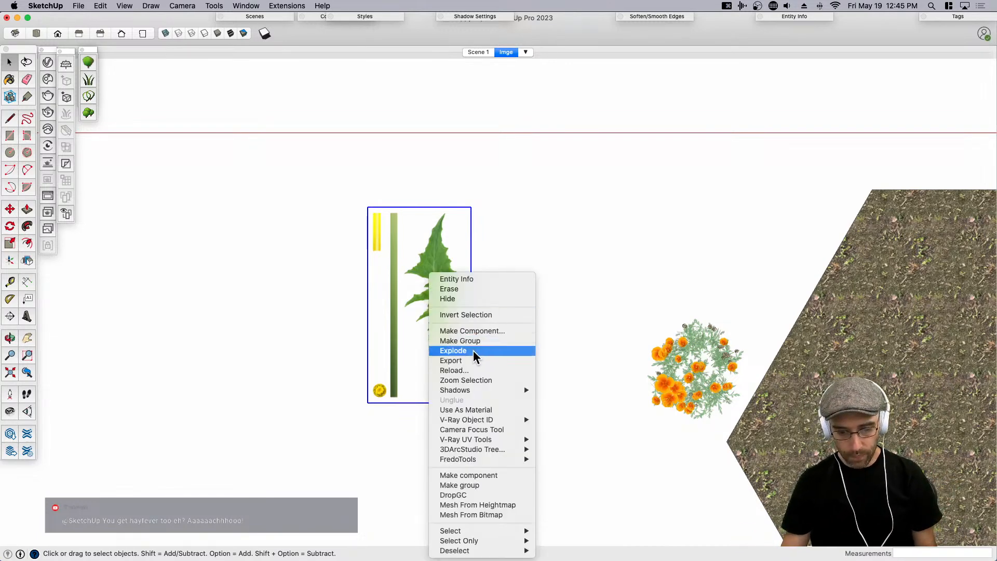
click(454, 355)
scroll(420, 323, up, 3)
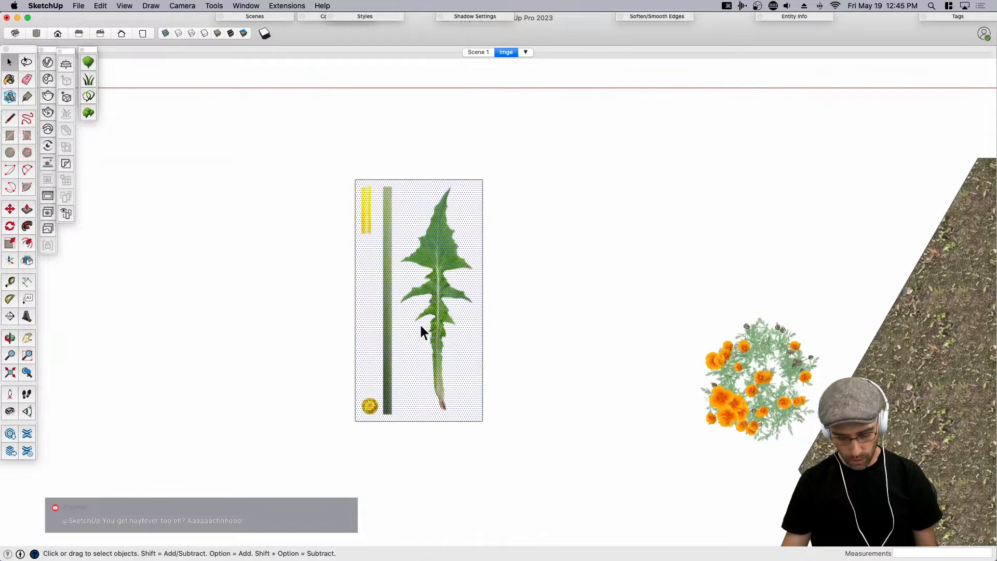
key(l)
click(396, 177)
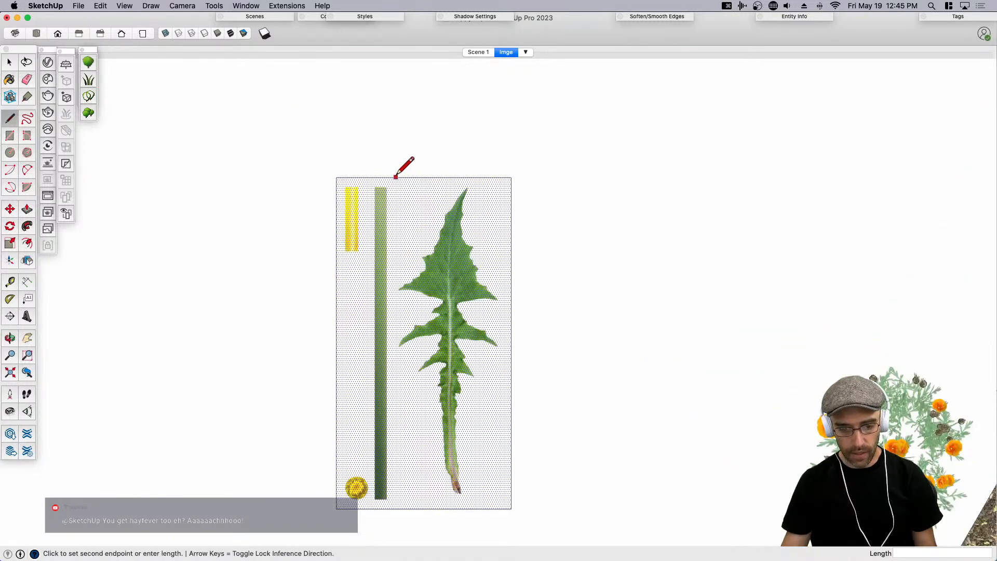
click(396, 509)
Copy the split-off leaf face to an empty area beside the original texture sheet.
key(space)
key(m)
key(alt)
click(447, 472)
scroll(540, 395, down, 3)
scroll(668, 355, down, 2)
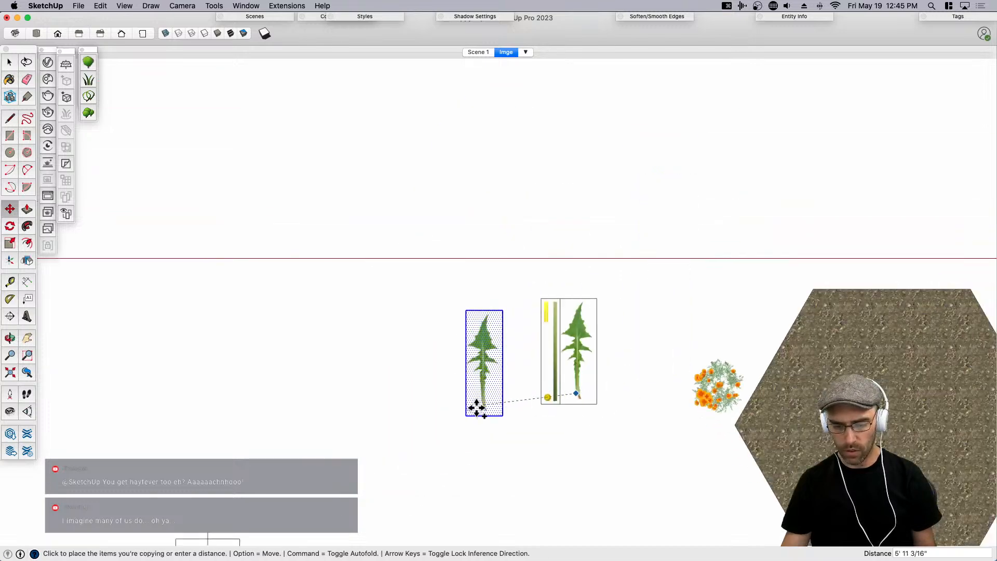
click(472, 400)
key(space)
Draw a circle with a radius of about 2 3/4" around the yellow flower head on the texture sheet.
scroll(559, 393, up, 3)
click(536, 253)
scroll(535, 252, up, 3)
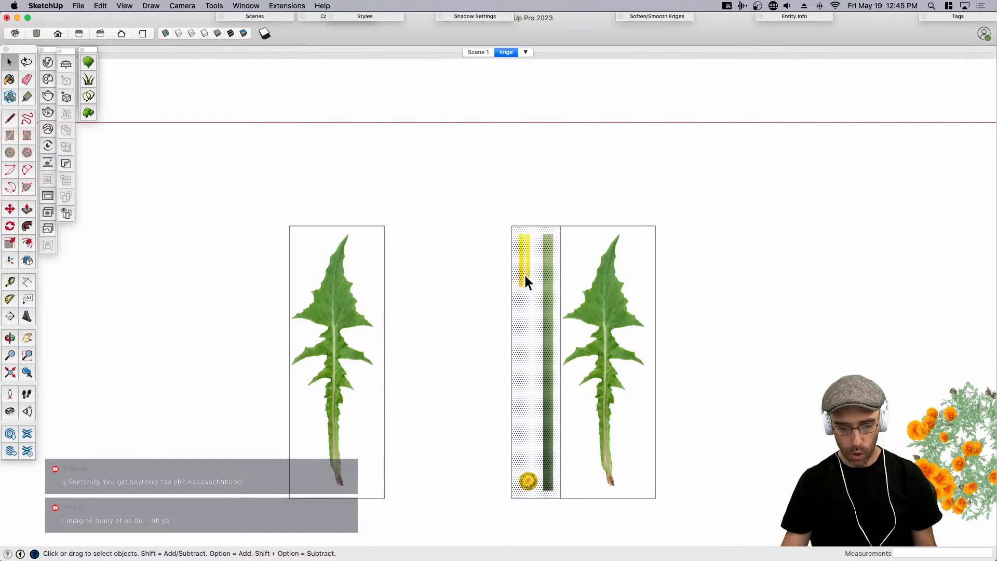
scroll(529, 482, up, 5)
key(c)
click(532, 467)
scroll(550, 501, up, 2)
click(552, 510)
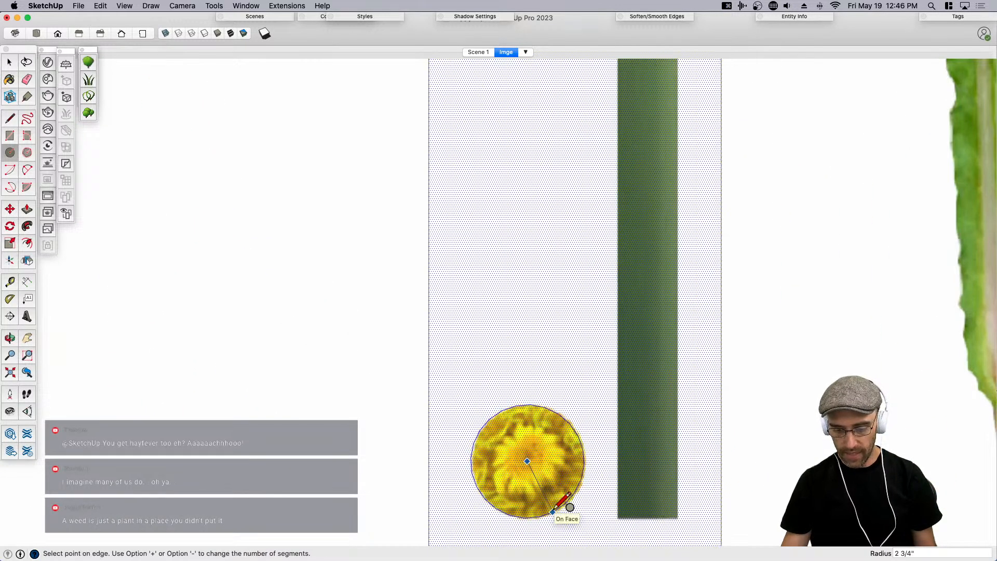
key(space)
click(541, 471)
scroll(541, 471, down, 8)
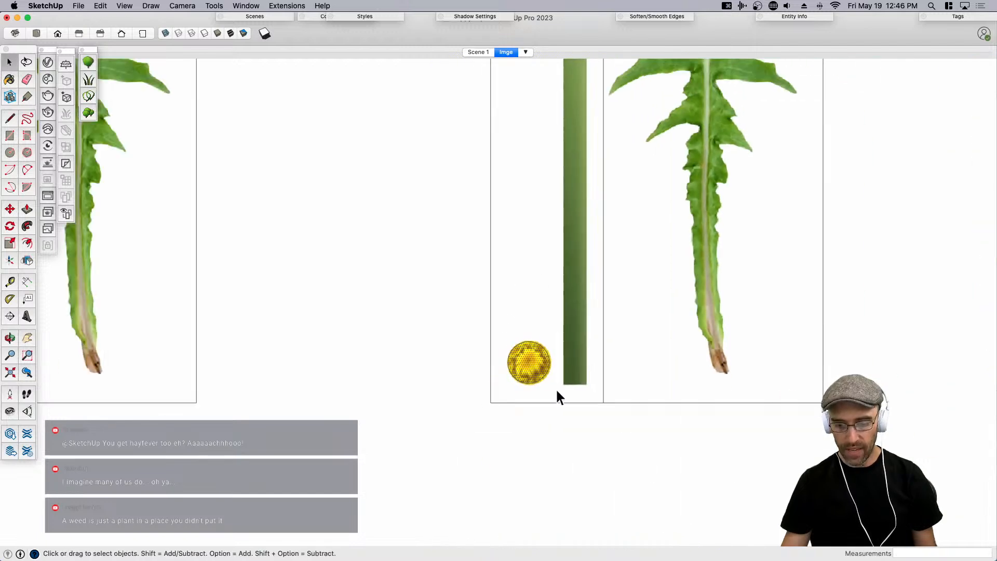
Draw a vertical line about 1' 3 1/4" long down the centre of the yellow petal strip.
click(516, 182)
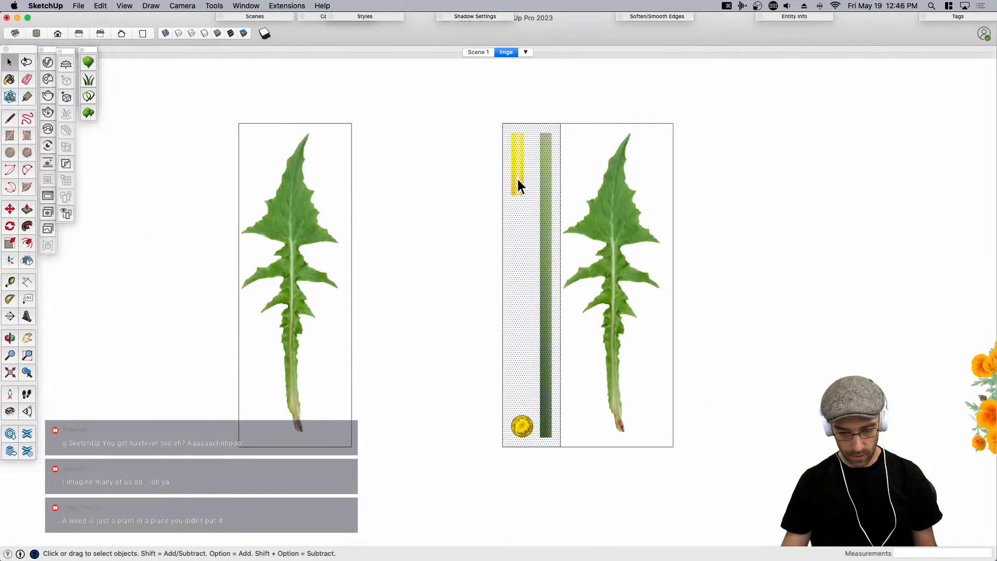
scroll(517, 125, up, 5)
scroll(523, 110, up, 2)
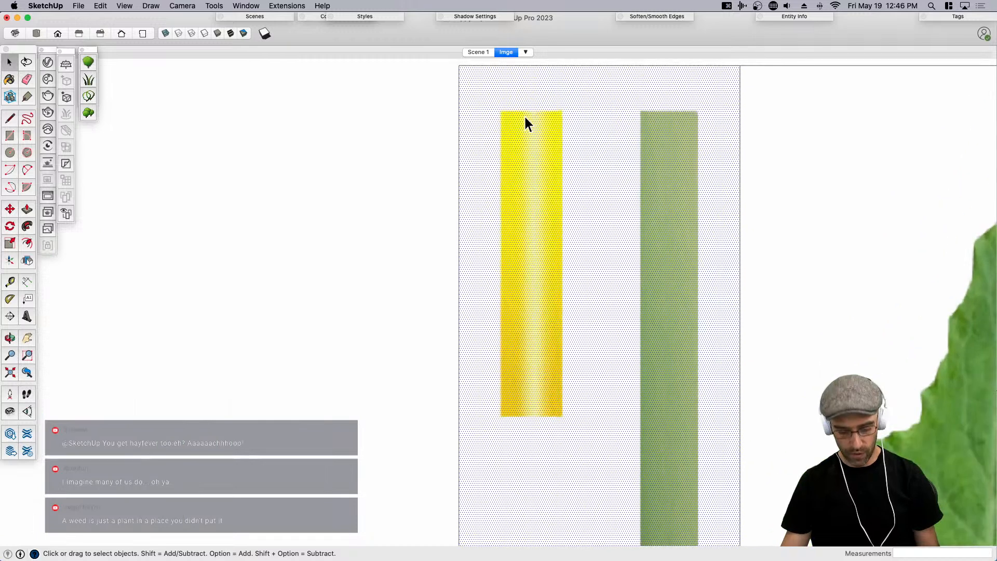
key(l)
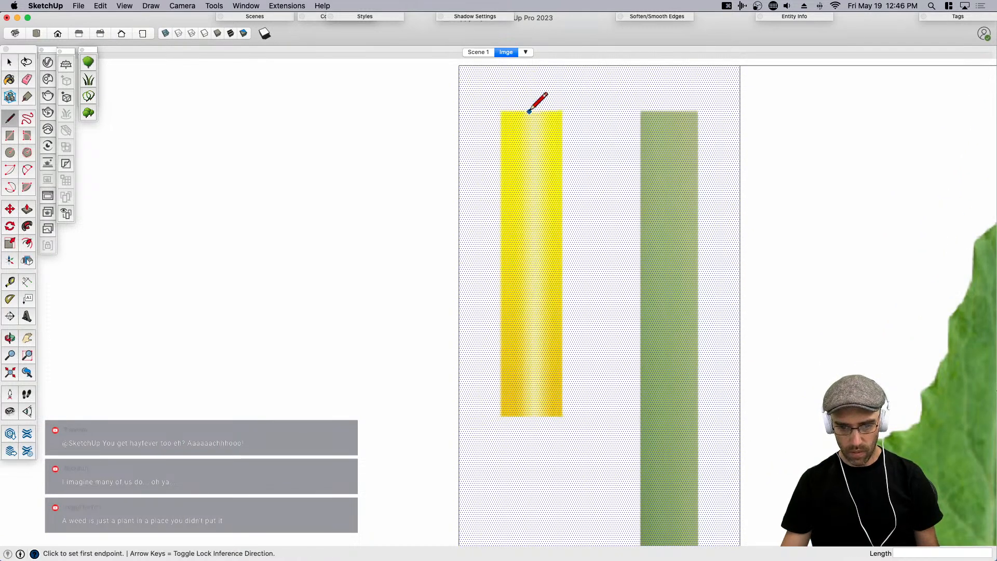
click(529, 113)
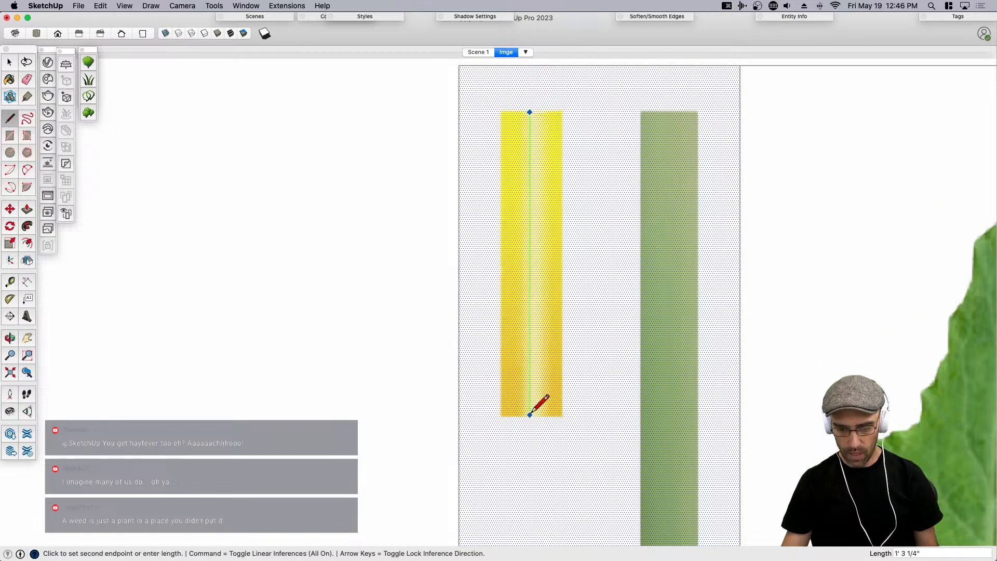
key(Escape)
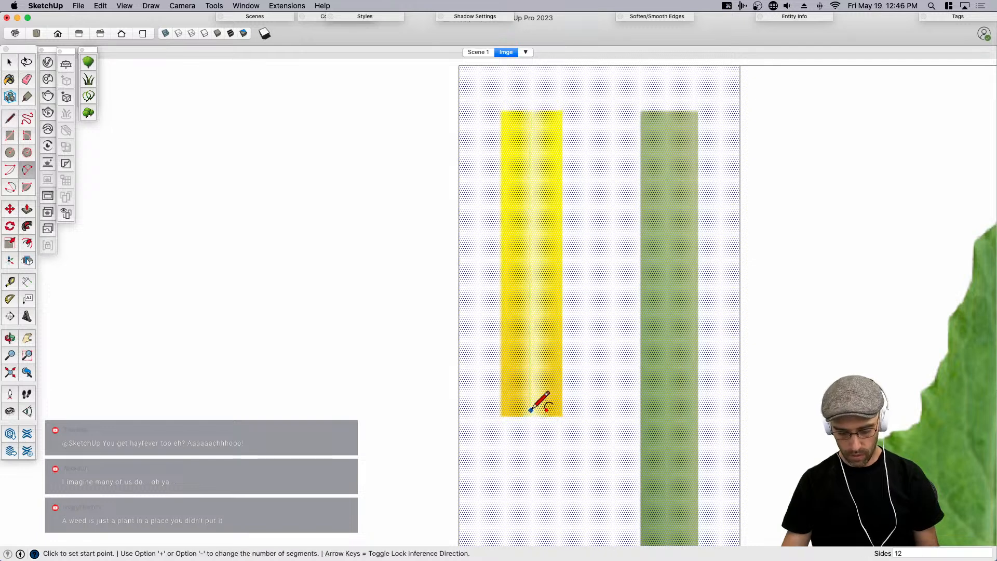
click(531, 415)
click(531, 111)
key(space)
Draw a horizontal edge about 1/4" long outward from the upper end of the petal strip's centre line.
key(a)
click(532, 113)
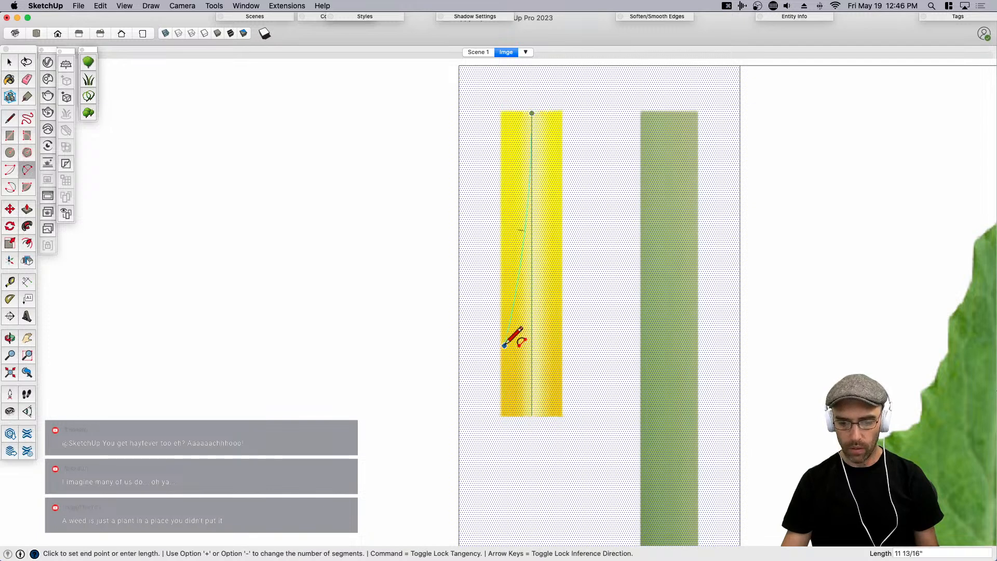
scroll(512, 333, up, 1)
scroll(548, 84, up, 1)
key(l)
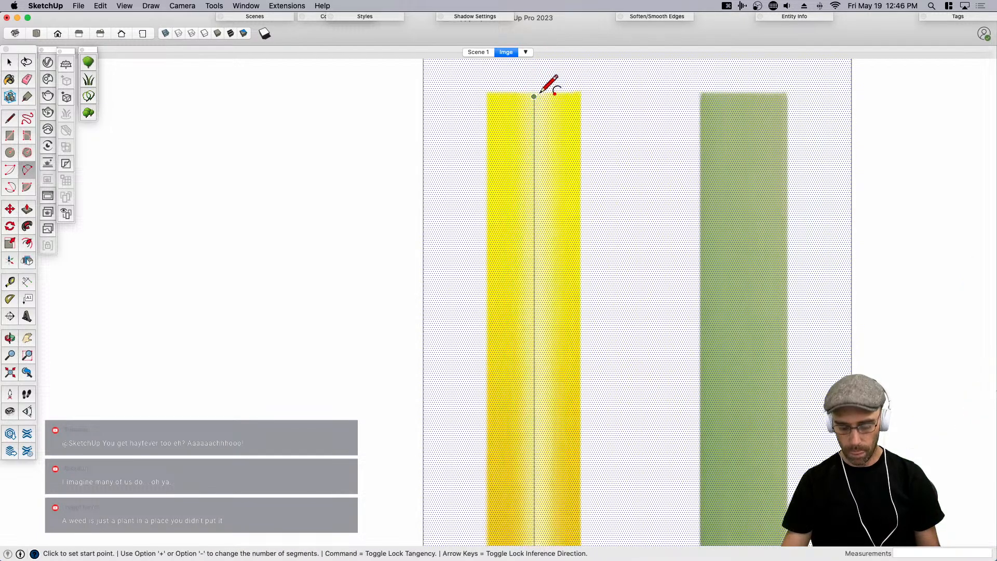
scroll(541, 82, up, 2)
click(533, 96)
scroll(533, 96, up, 1)
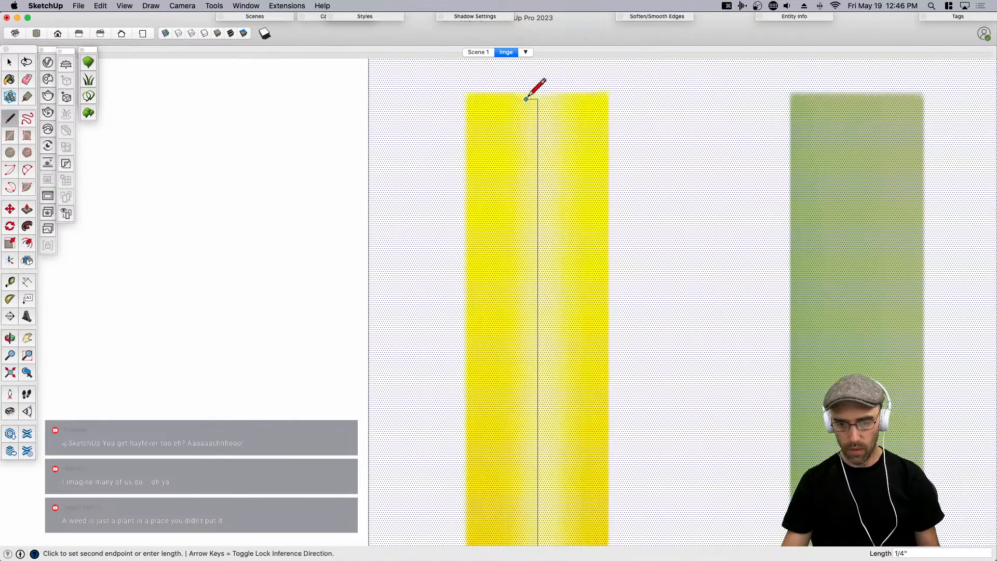
scroll(533, 93, down, 3)
key(space)
key(a)
click(533, 101)
scroll(519, 156, down, 3)
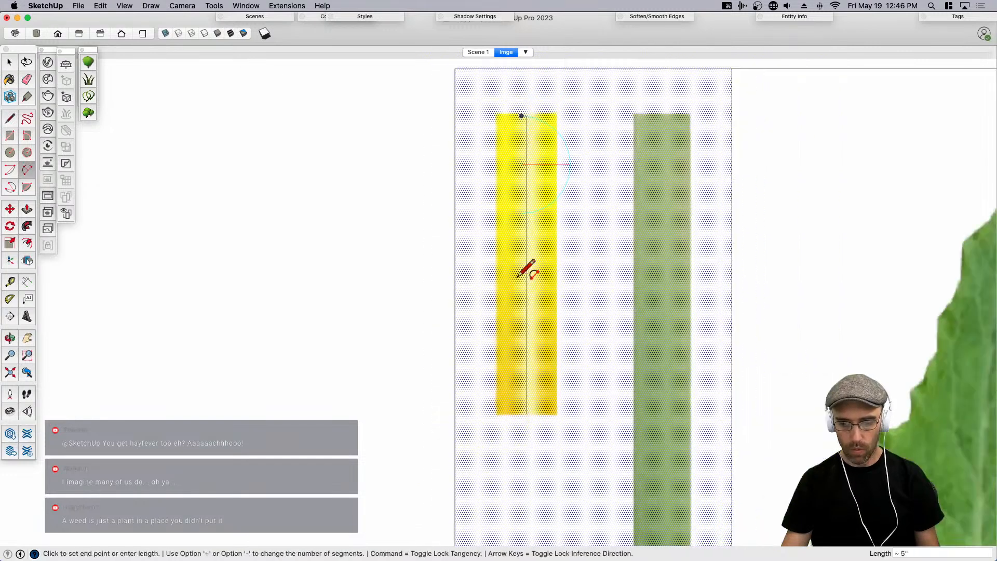
scroll(526, 409, up, 2)
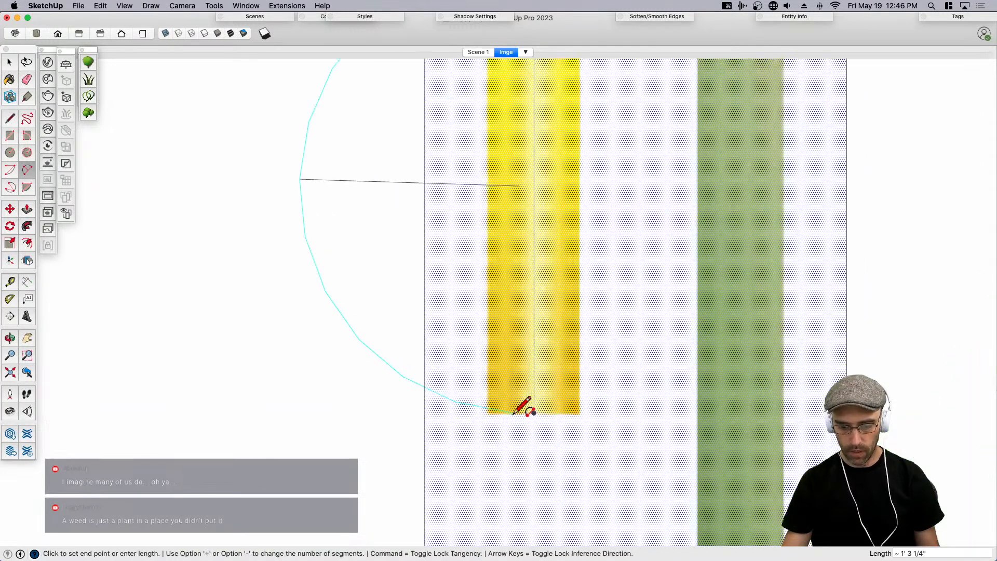
key(space)
Draw a short horizontal edge from the lower end of the centre line, on the same side as the upper one.
key(l)
click(534, 413)
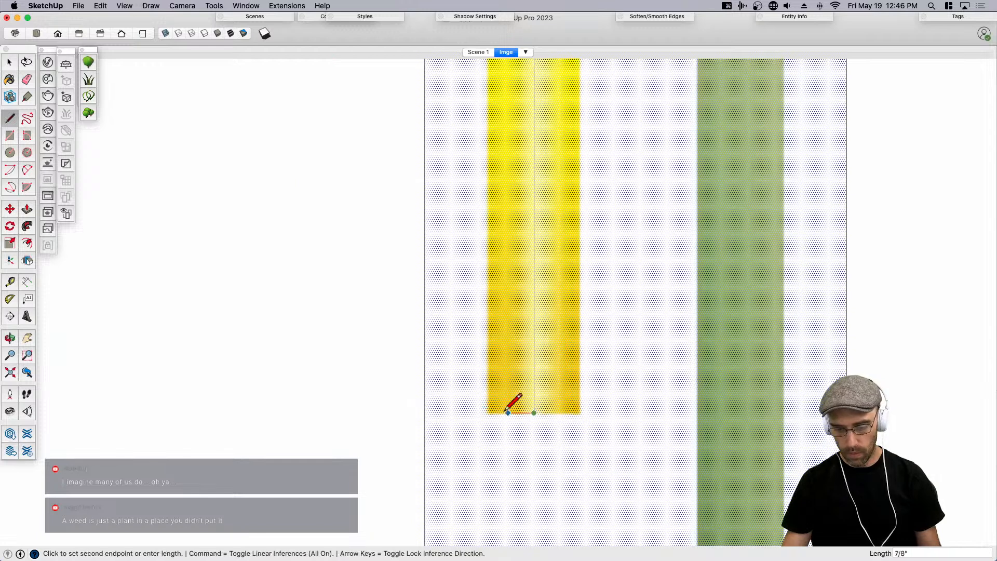
click(512, 412)
key(space)
Join the ends of the two short edges with an arc bulging outward about 7/8" to close half a petal.
key(a)
scroll(507, 438, down, 3)
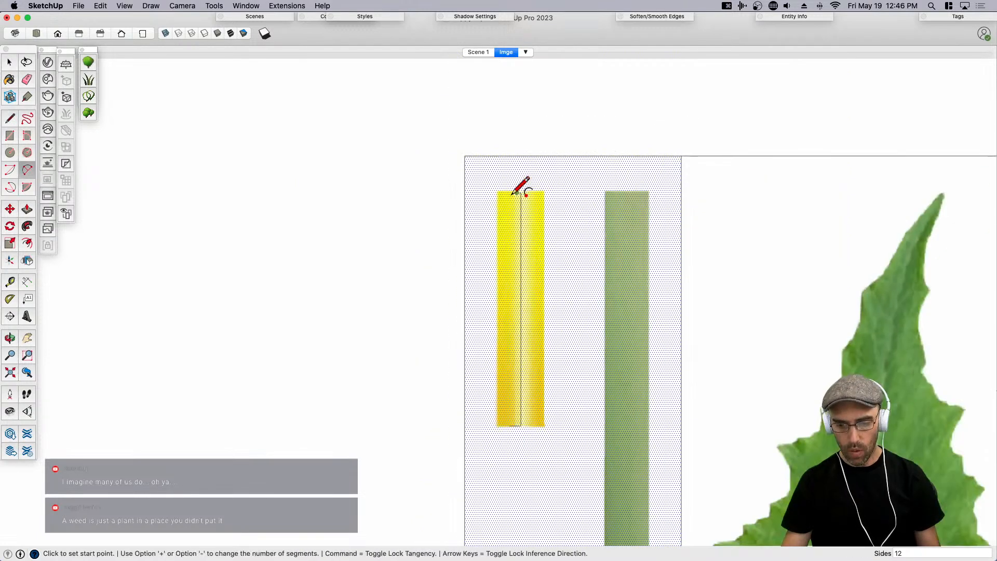
click(517, 192)
scroll(496, 290, up, 2)
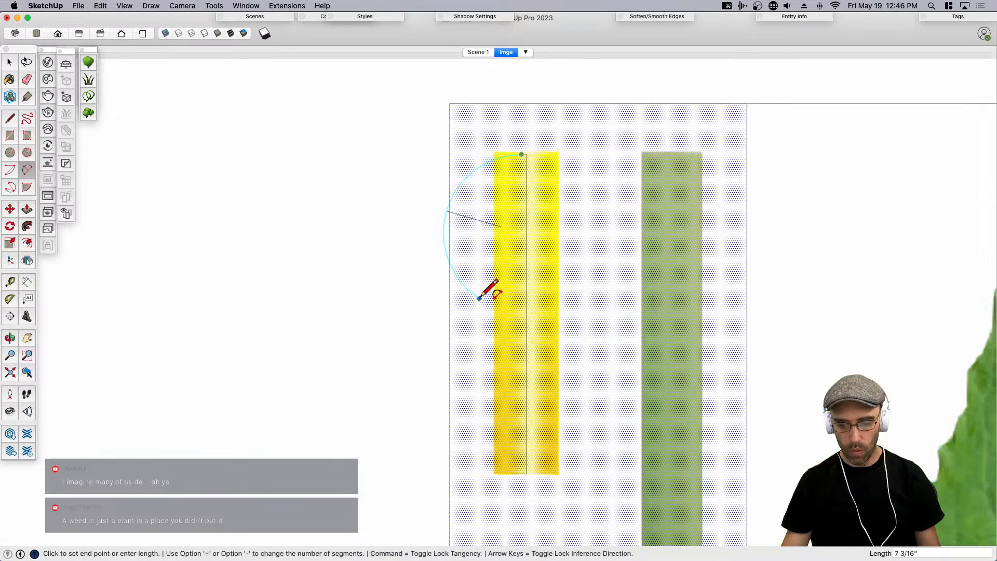
click(511, 472)
scroll(507, 373, up, 1)
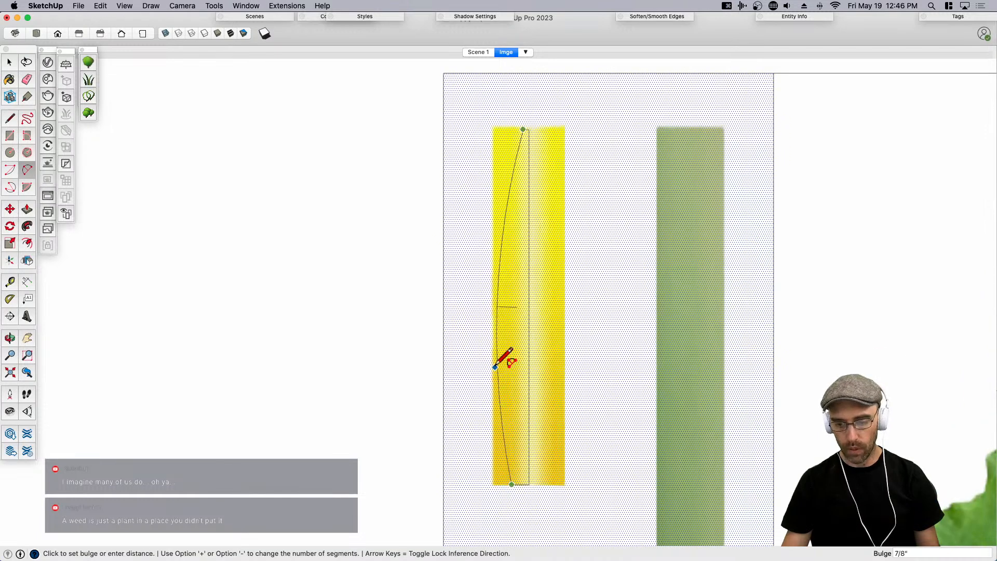
click(506, 359)
key(space)
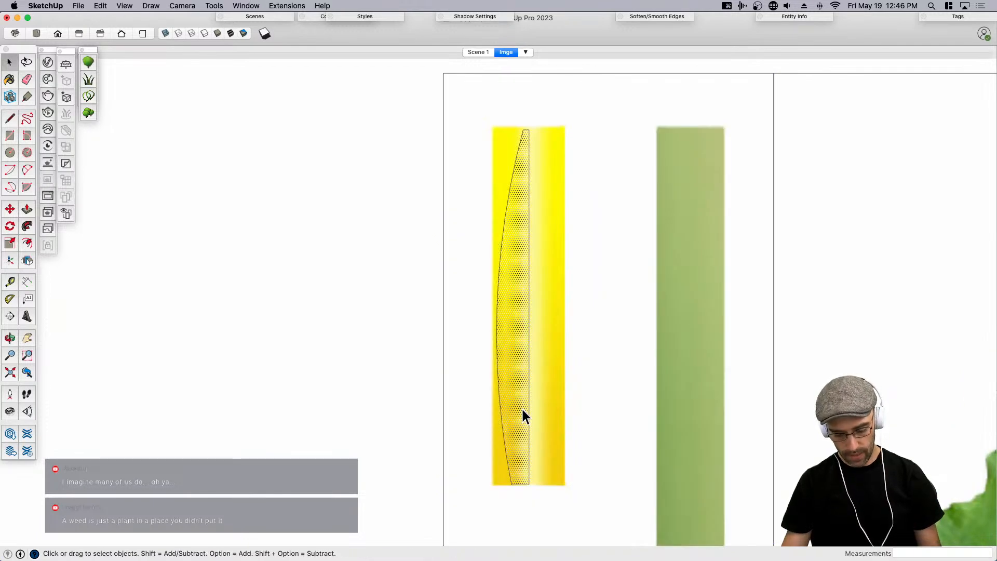
Copy the half petal out of the texture sheet into the empty space beside it.
key(m)
key(alt)
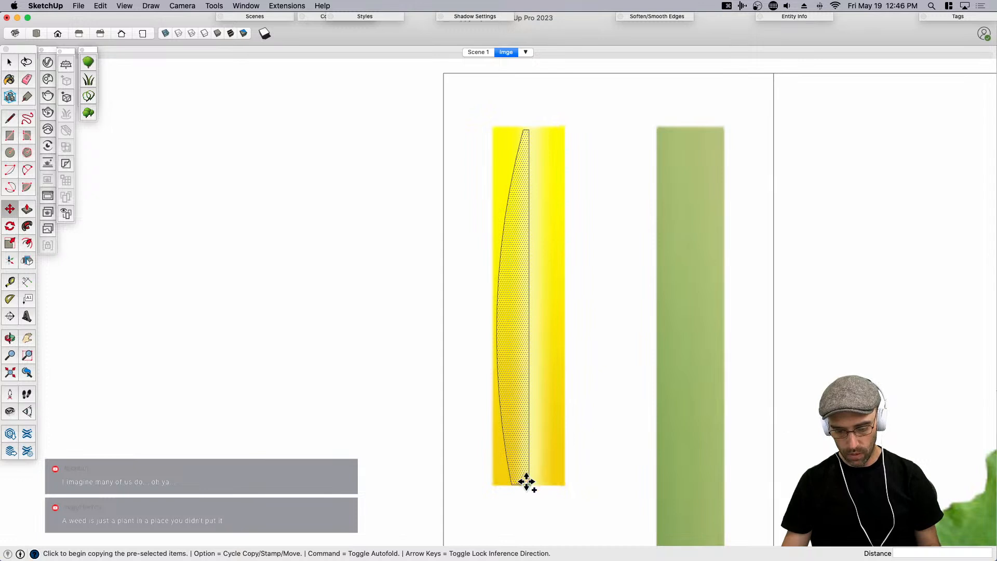
key(alt)
key(alt)
key(alt)
click(529, 486)
click(389, 484)
Mirror the copied half petal along the red axis with a scale of -1.
key(s)
alt+drag(390, 307, 362, 308)
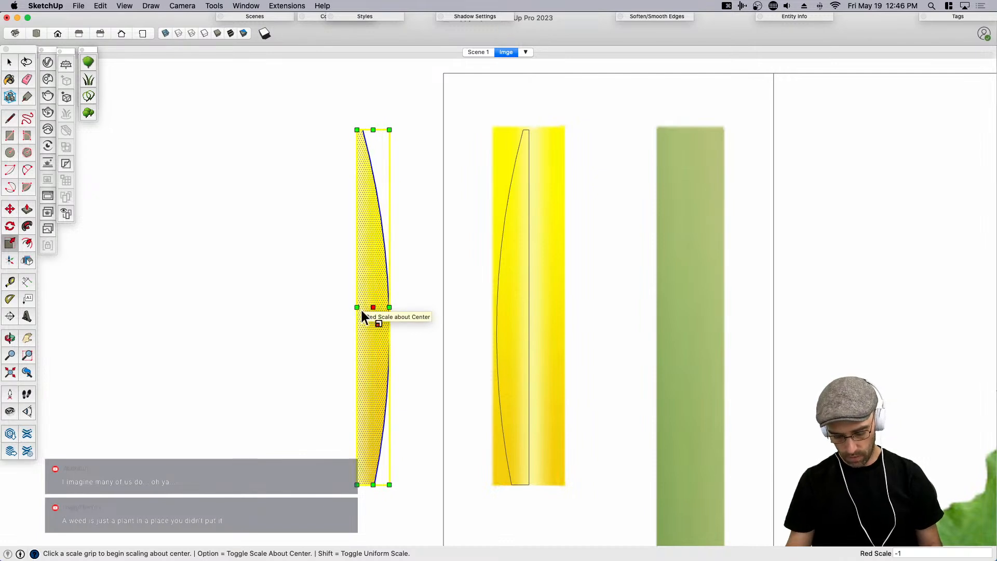
key(Return)
Copy the mirrored half against the original half's straight edge on the sheet and delete the spare half outside.
key(m)
click(358, 485)
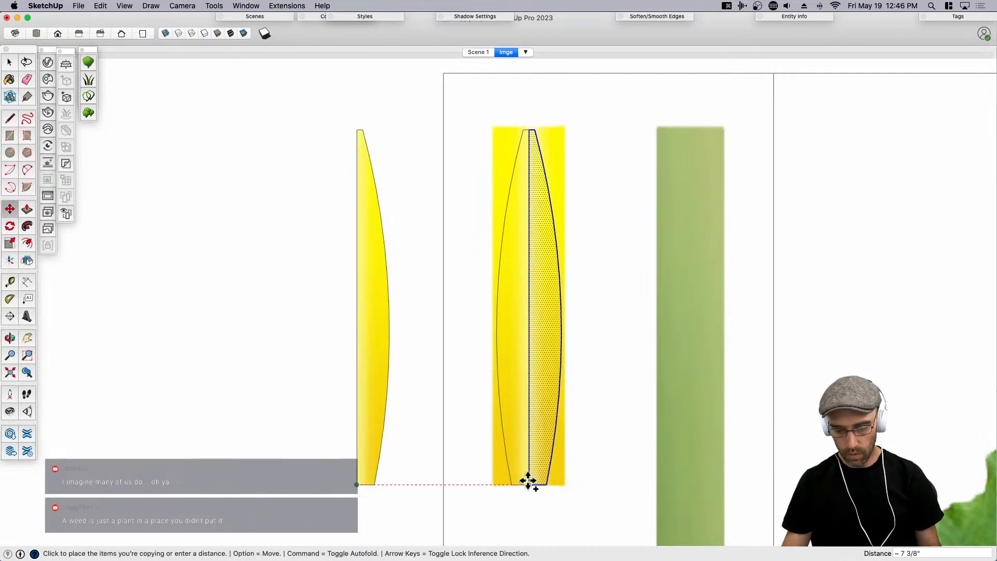
click(529, 484)
key(space)
key(Delete)
Erase the centre line between the two petal halves to merge them into one face.
key(e)
click(529, 369)
key(space)
Copy the complete petal out of the texture sheet to the empty space below it.
click(533, 362)
key(m)
key(alt)
click(529, 483)
scroll(552, 182, down, 5)
scroll(592, 381, down, 5)
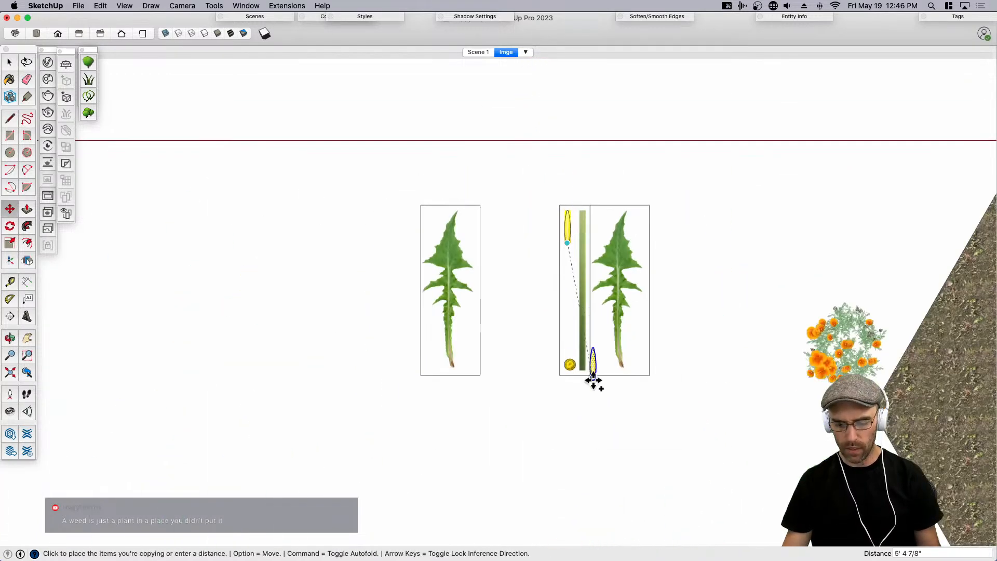
scroll(574, 356, up, 3)
click(560, 359)
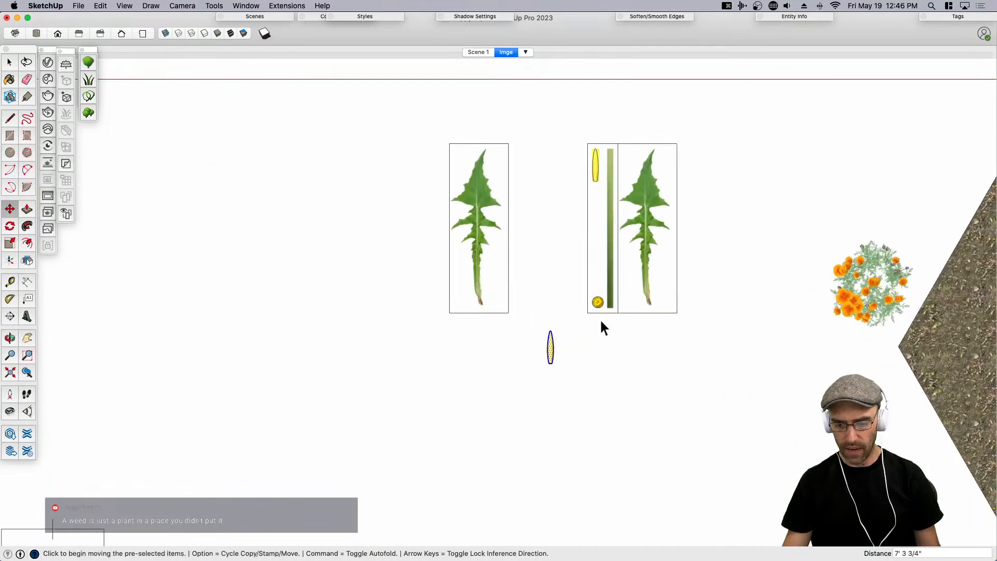
Copy the circular flower head out of the texture sheet and place it near the base of the copied petal.
key(space)
scroll(584, 337, up, 5)
key(m)
click(600, 333)
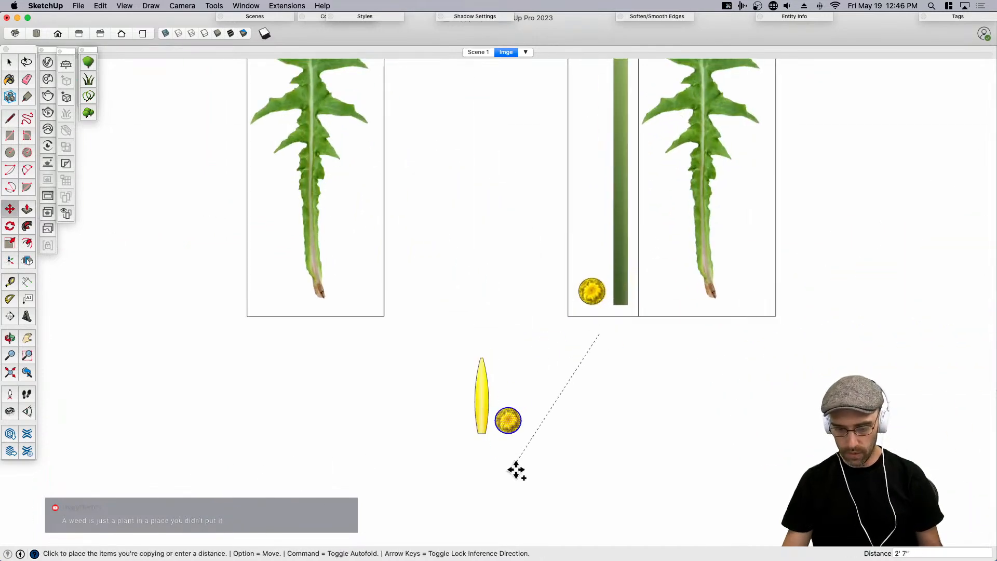
click(488, 499)
key(space)
Switch the camera from parallel projection to perspective and view the petal and flower head at an angle.
middle_drag(509, 435, 576, 387)
click(577, 387)
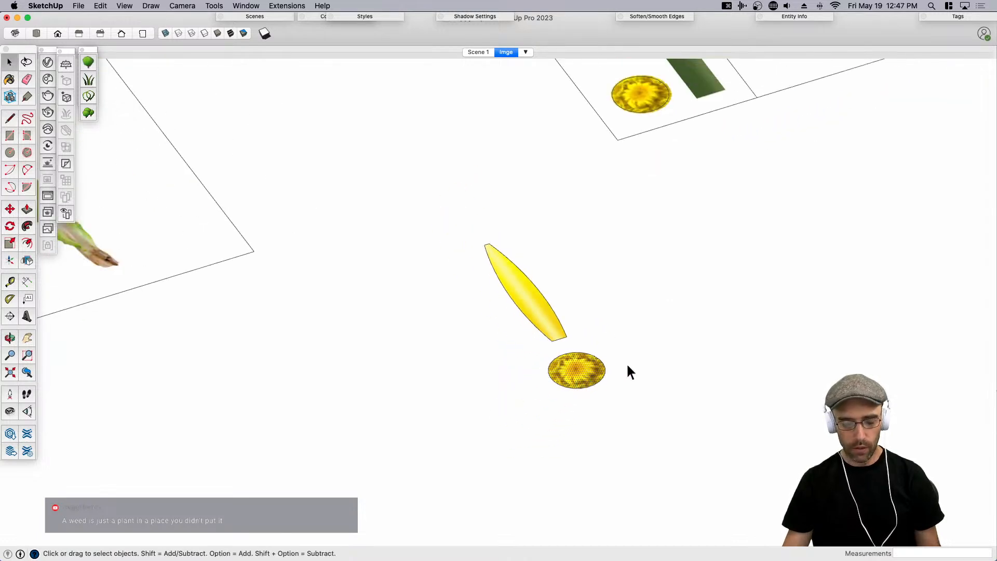
middle_drag(627, 365, 569, 318)
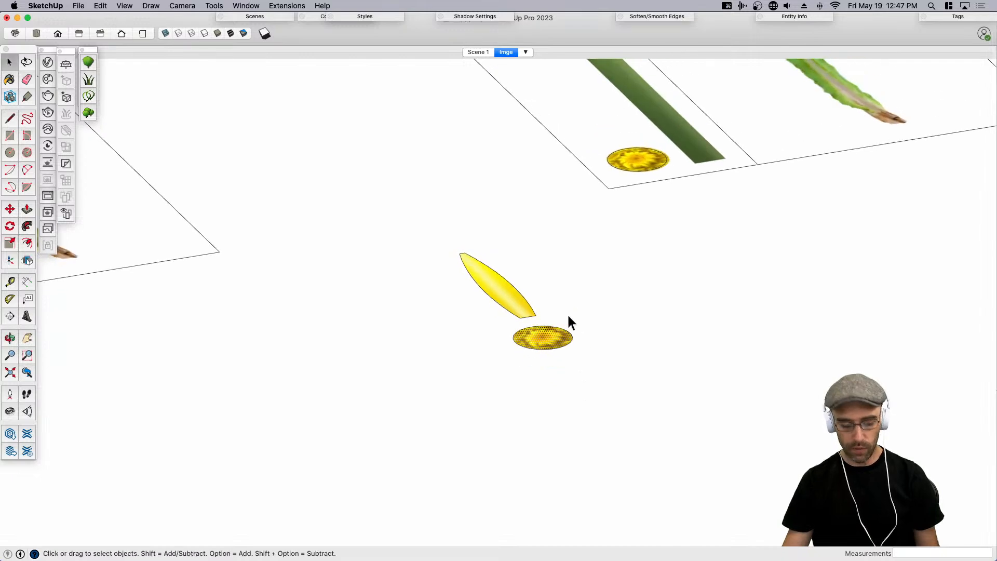
click(182, 5)
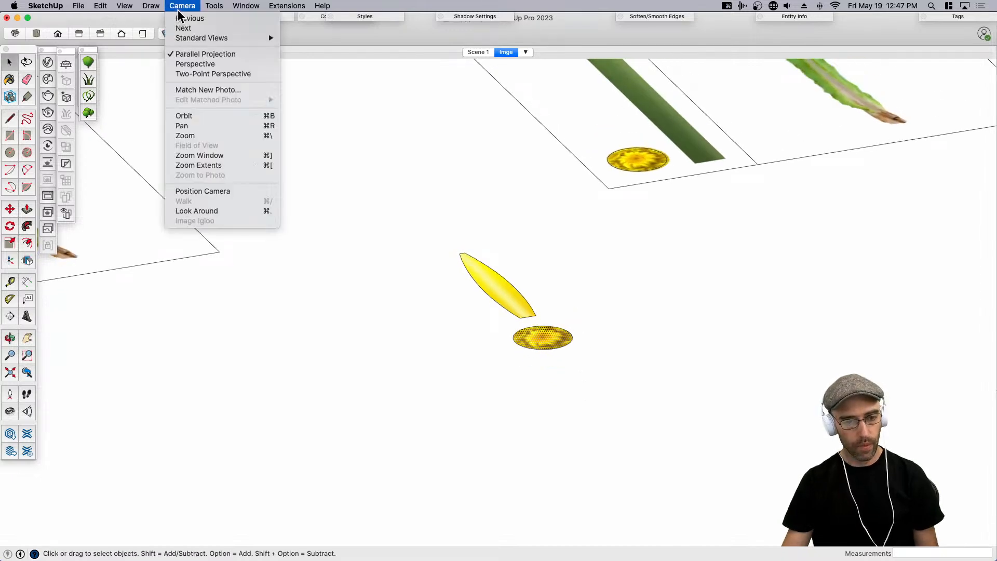
click(193, 61)
scroll(561, 326, up, 5)
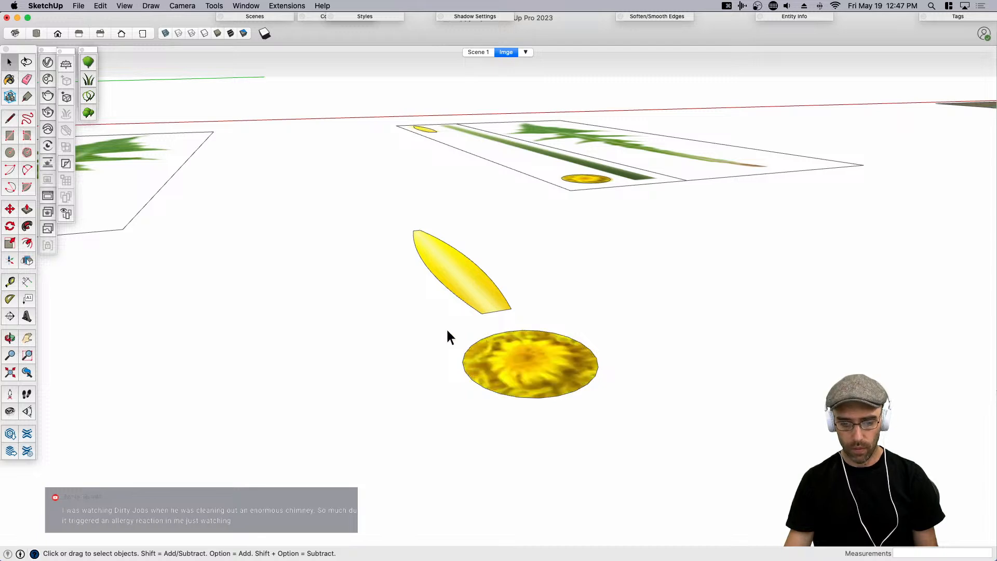
middle_drag(532, 363, 491, 468)
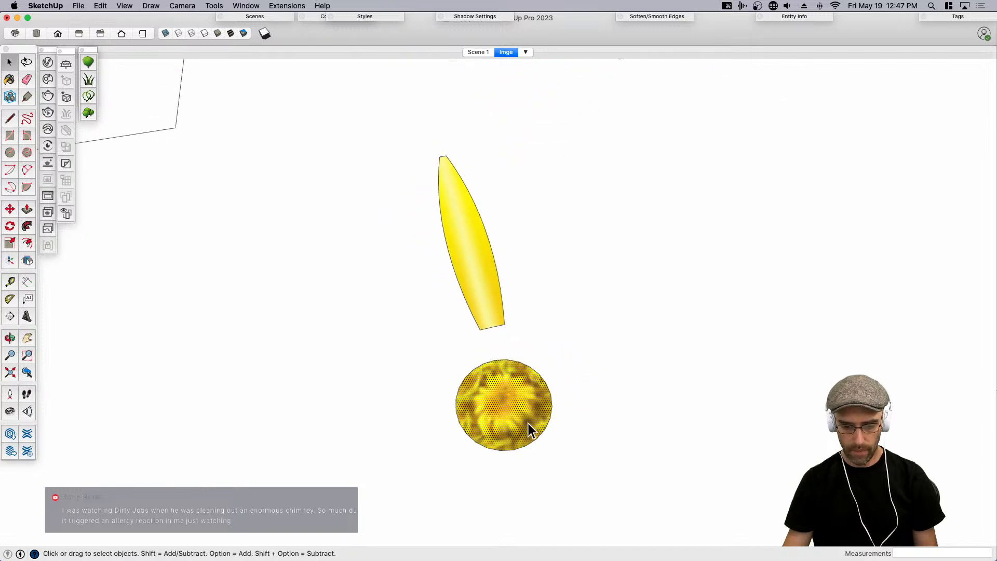
Turn the petal face and its edges into a component with its axes origin at the midpoint of the base edge.
click(479, 275)
middle_drag(479, 275, 527, 307)
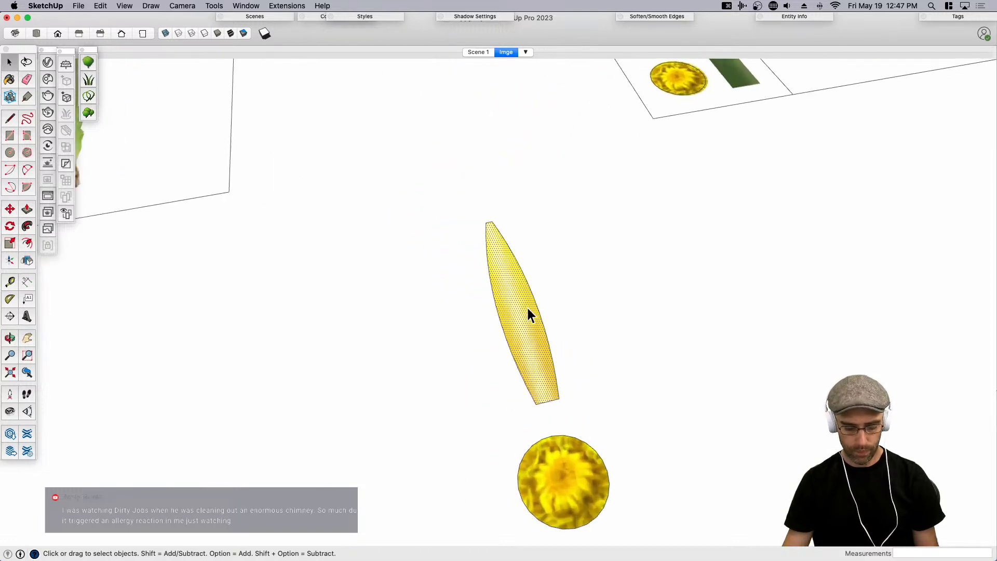
middle_drag(530, 340, 453, 386)
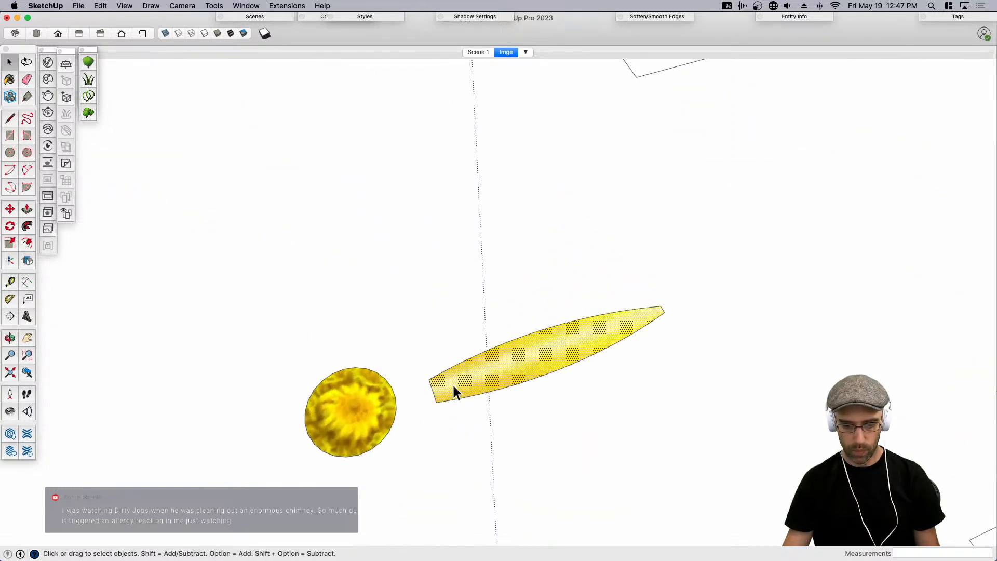
double_click(447, 393)
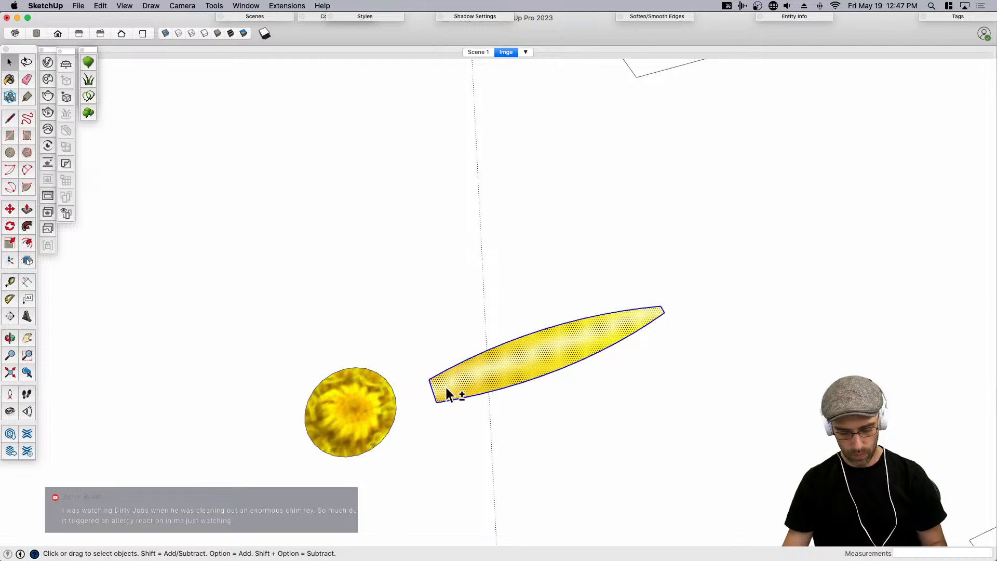
key(g)
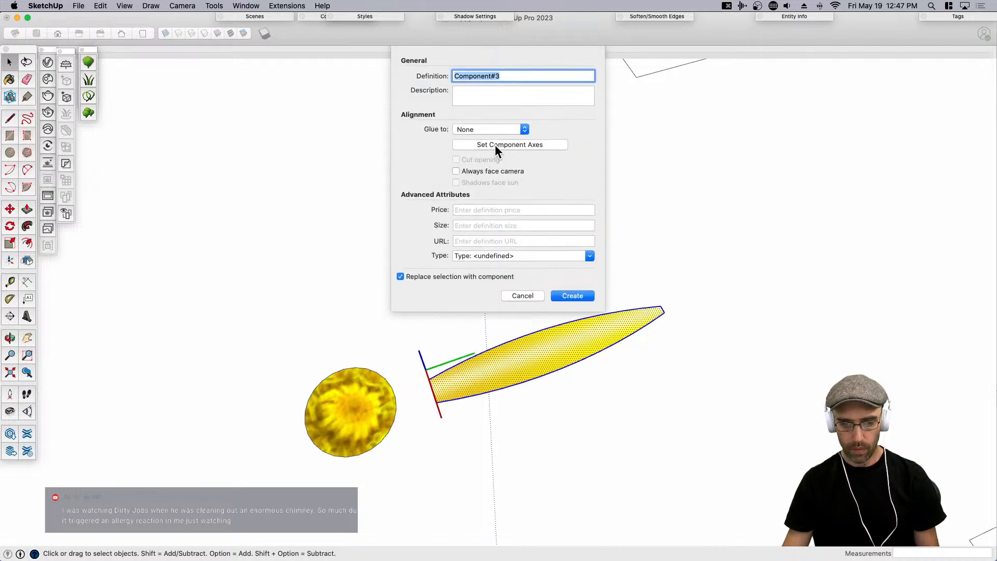
click(497, 144)
scroll(441, 381, up, 5)
click(450, 394)
middle_drag(456, 401, 528, 391)
double_click(532, 410)
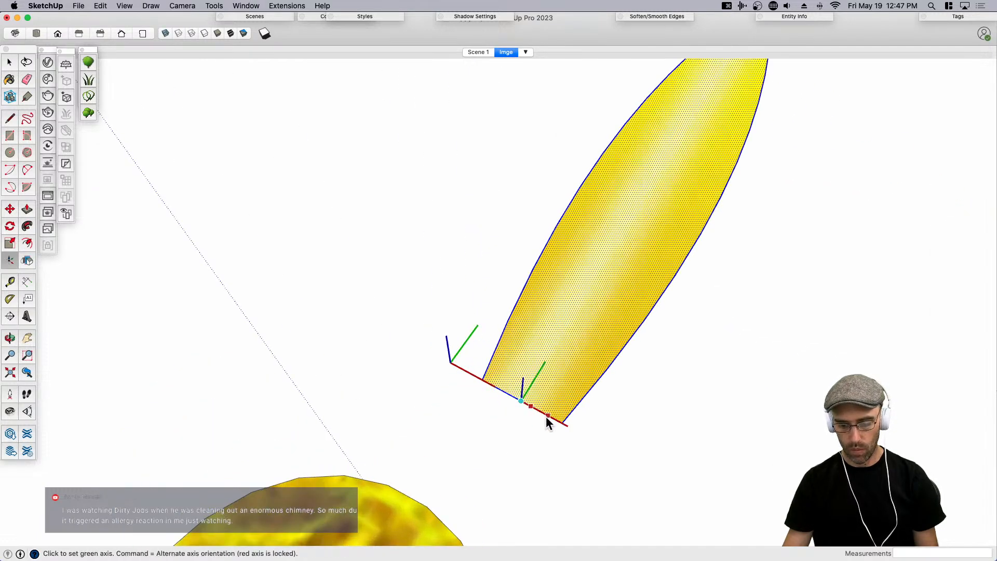
click(576, 294)
scroll(573, 234, down, 4)
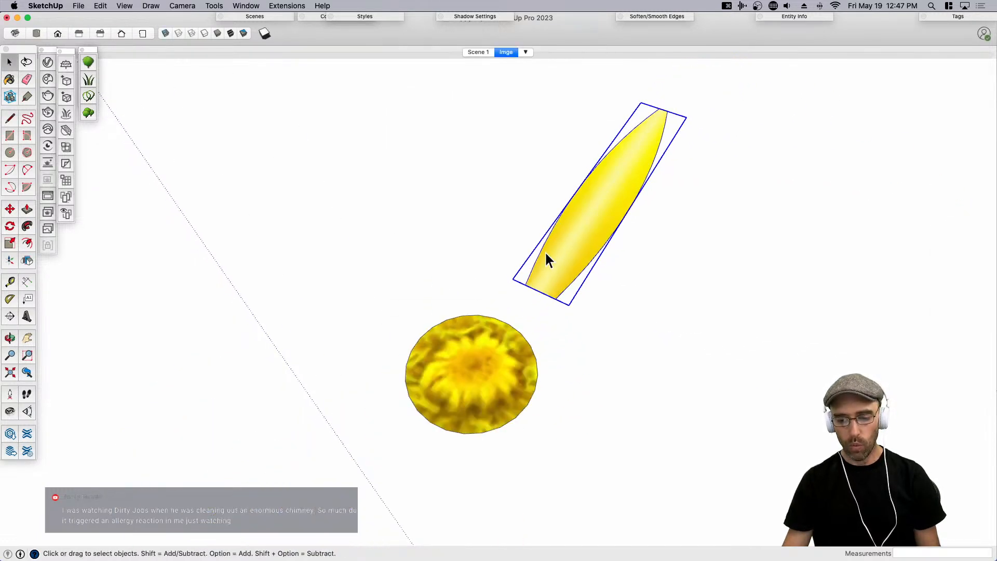
Look straight down on the petal and flower head and switch the camera to parallel projection.
middle_drag(542, 269, 582, 248)
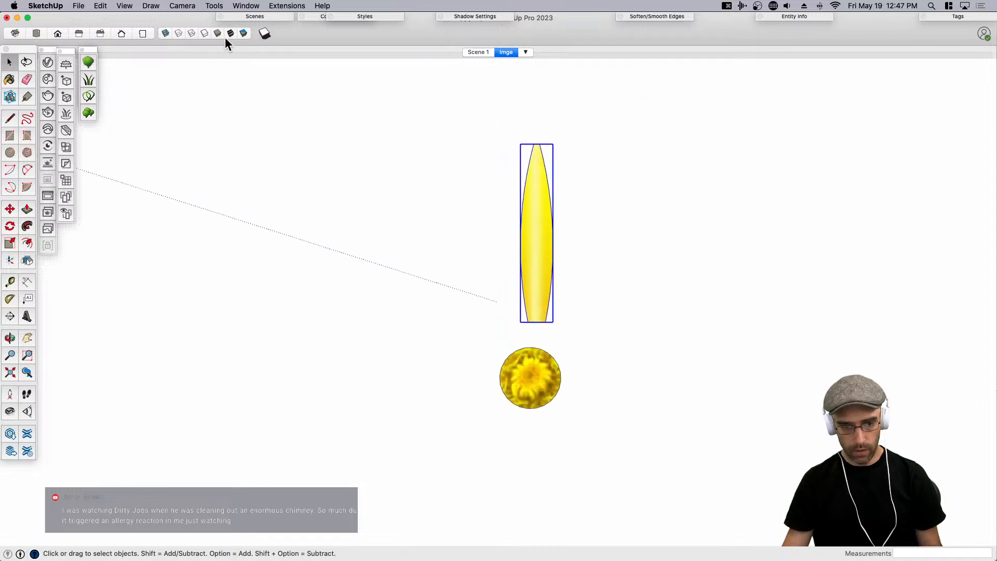
click(182, 5)
click(203, 53)
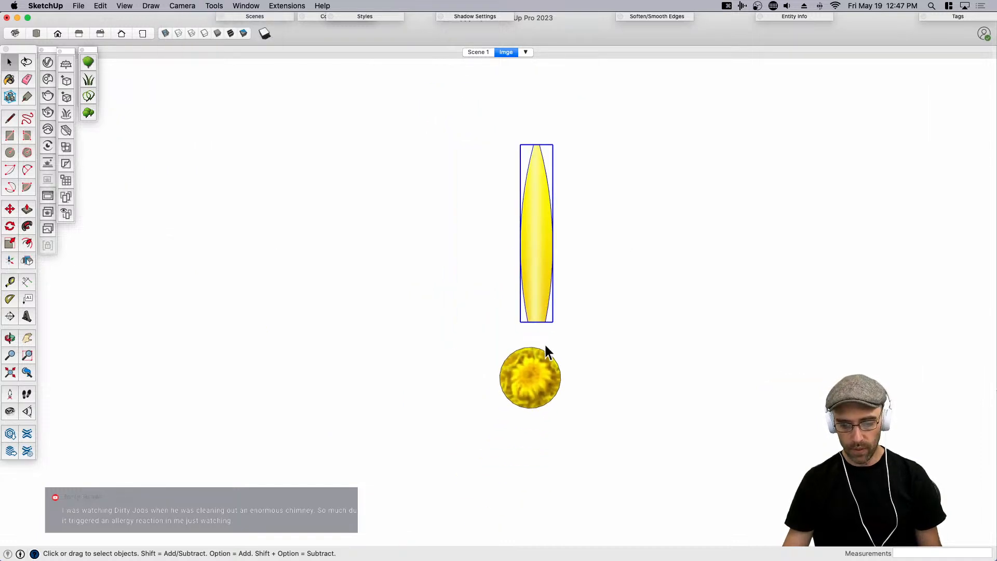
Try placing a copy of the flower head directly below the original, and delete that copy.
key(m)
middle_drag(555, 356, 525, 360)
key(space)
click(528, 376)
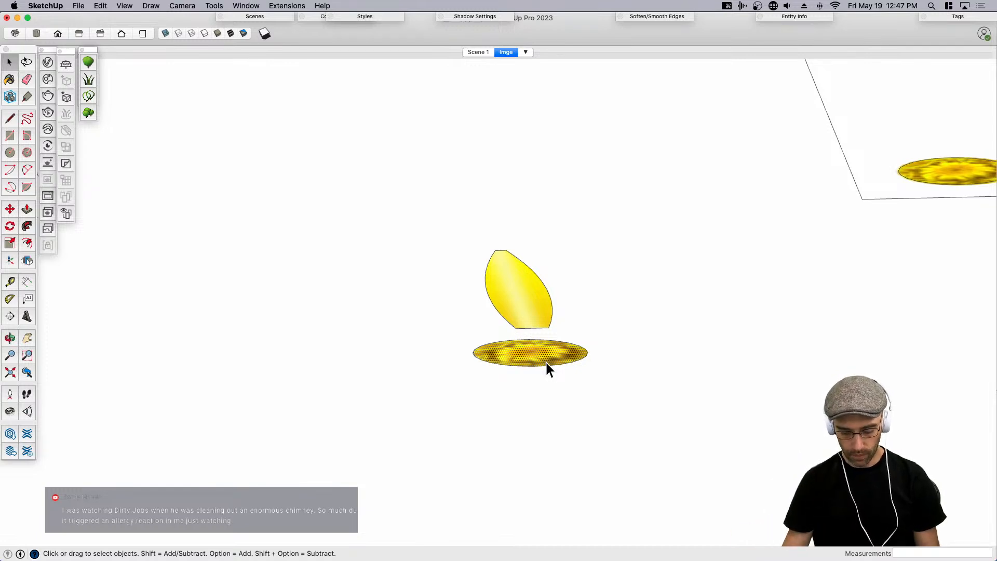
key(c)
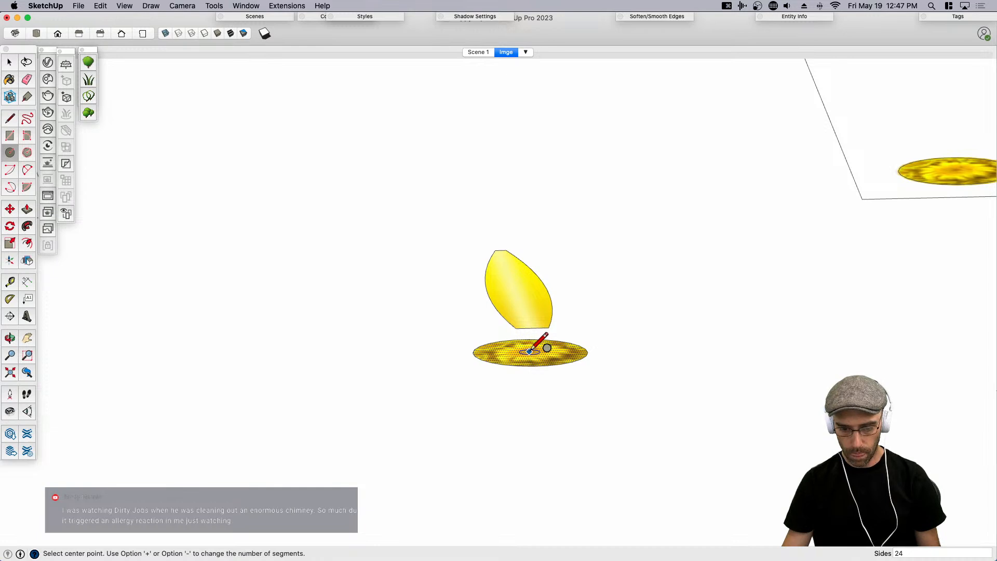
key(m)
key(alt)
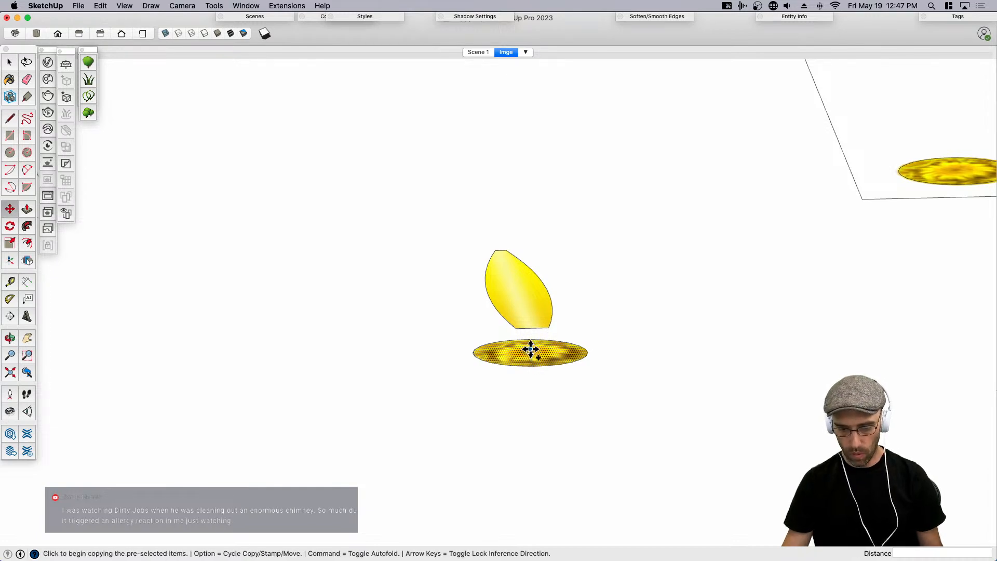
click(530, 349)
click(533, 434)
key(space)
key(q)
key(space)
key(l)
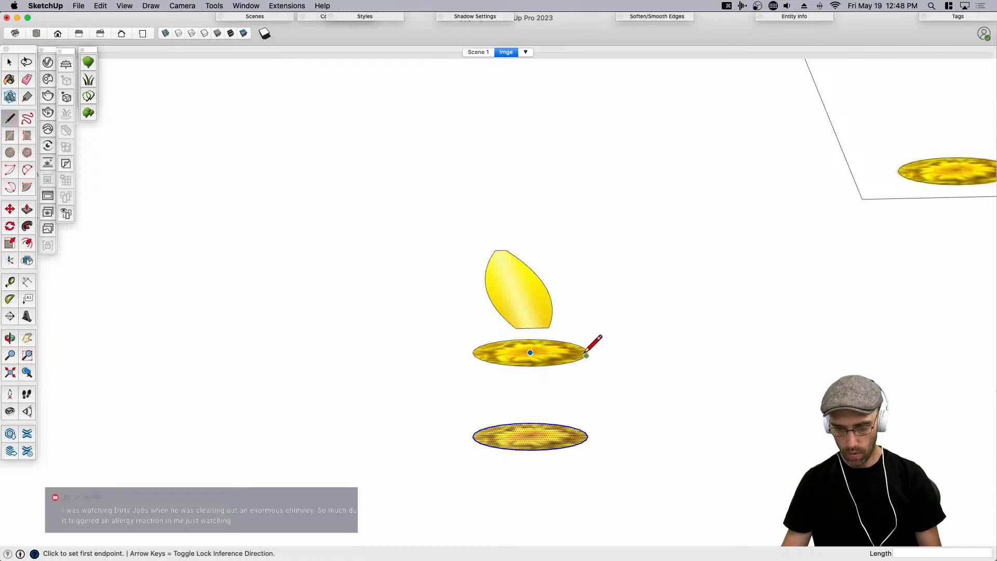
middle_drag(529, 357, 542, 415)
key(space)
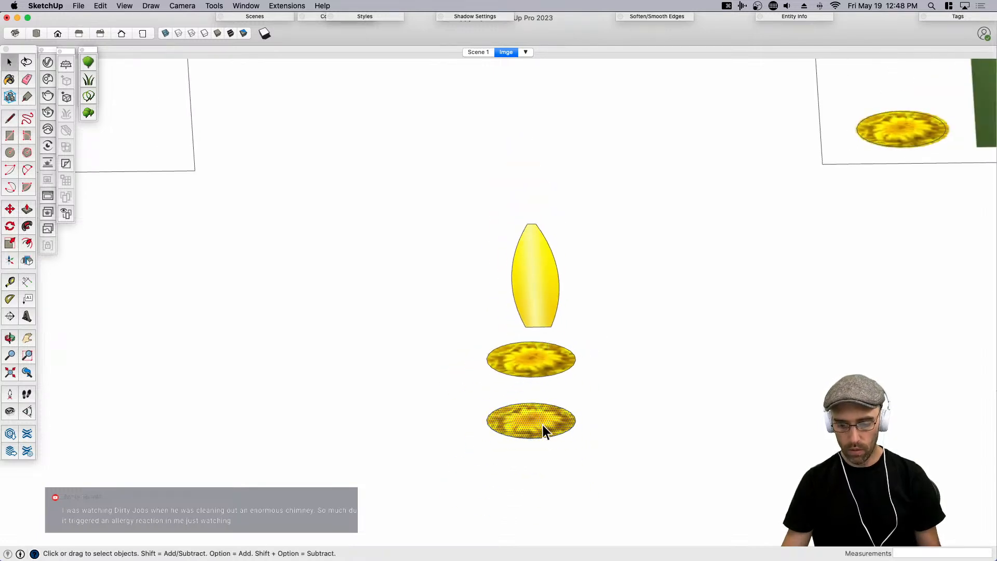
key(Delete)
Push/Pull the circular flower head face upward into a thin disc.
scroll(540, 366, up, 3)
key(p)
click(535, 350)
key(space)
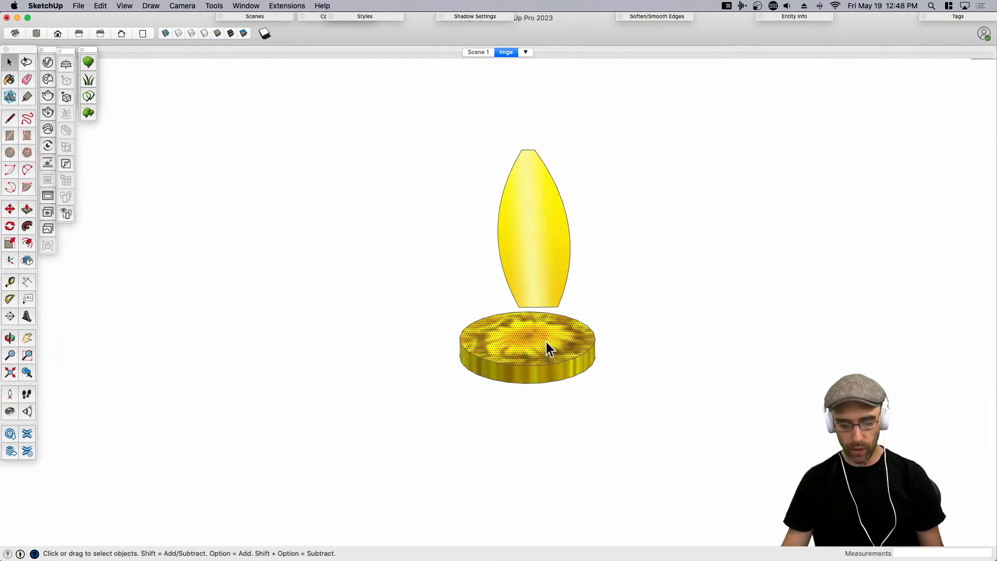
Scale the disc's top face uniformly about its centre to about 0.69 to taper the flower head.
scroll(569, 336, up, 2)
key(s)
key(alt)
click(604, 300)
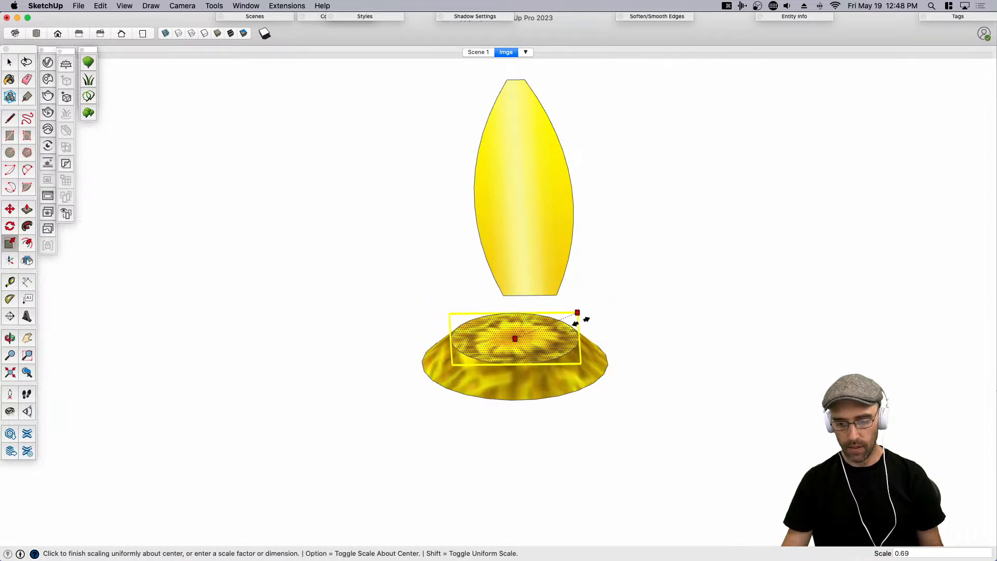
click(582, 320)
Select all connected geometry of the tapered flower head and make it a component.
key(space)
scroll(594, 428, down, 2)
middle_drag(594, 427, 559, 397)
triple_click(560, 395)
key(g)
scroll(562, 396, down, 2)
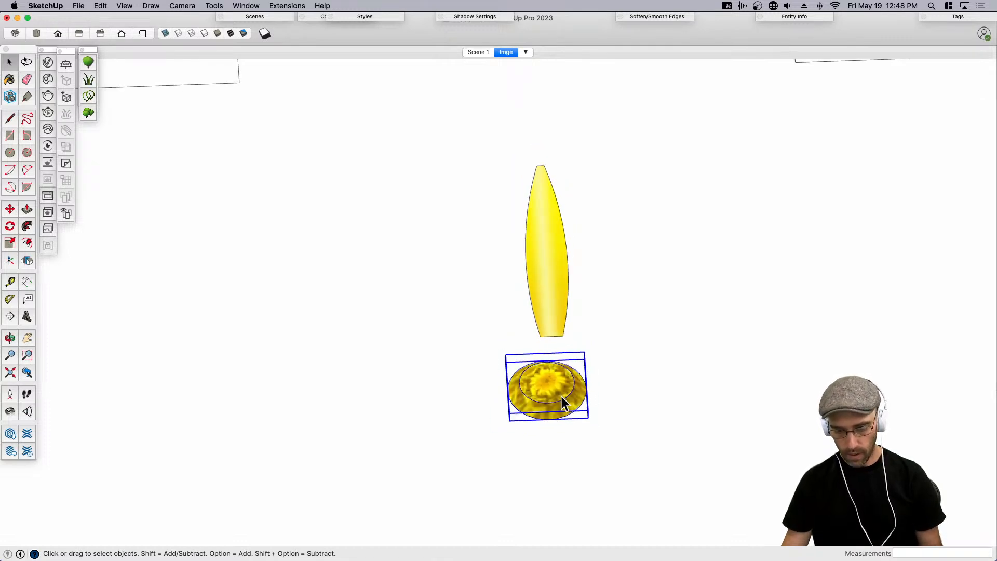
In the top view, move the petal component toward the flower head so its base tucks under the head's rim.
key(super+1)
scroll(560, 394, down, 3)
scroll(536, 399, up, 3)
click(536, 401)
scroll(556, 420, up, 2)
key(m)
click(699, 398)
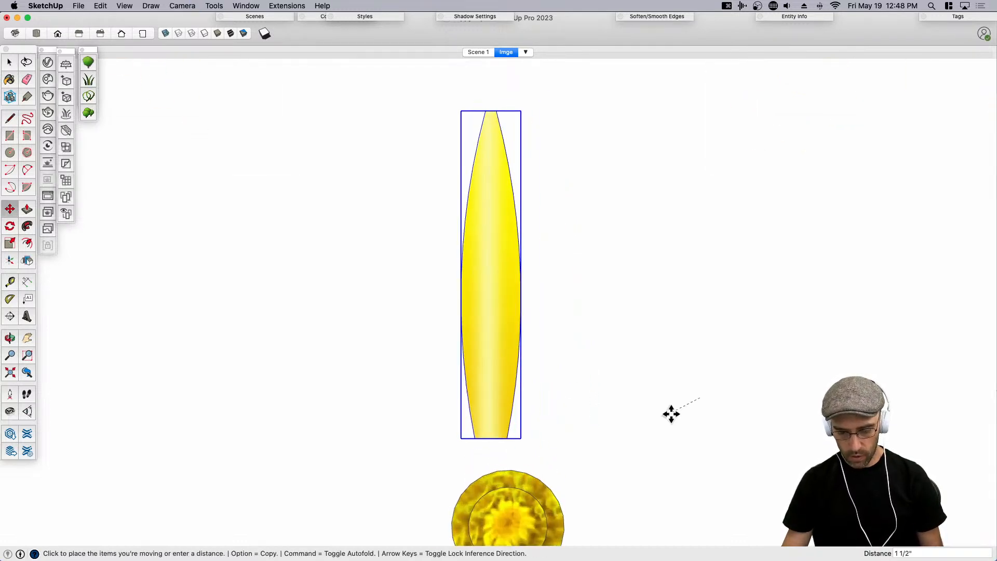
click(690, 475)
scroll(571, 223, down, 2)
key(space)
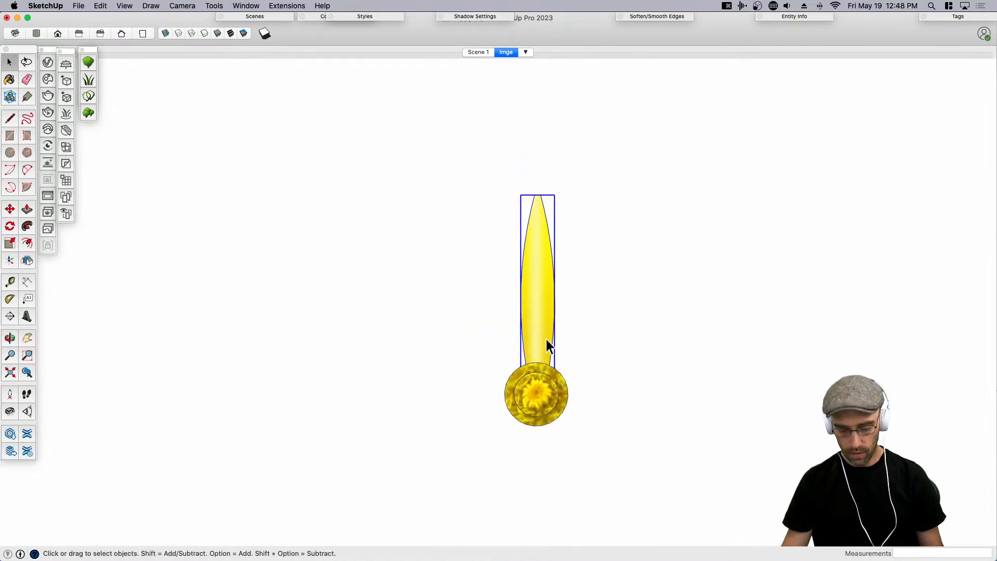
Rotate-copy the petal through a full turn around the flower head's centre, dividing the copies with /12.
scroll(538, 401, up, 2)
key(q)
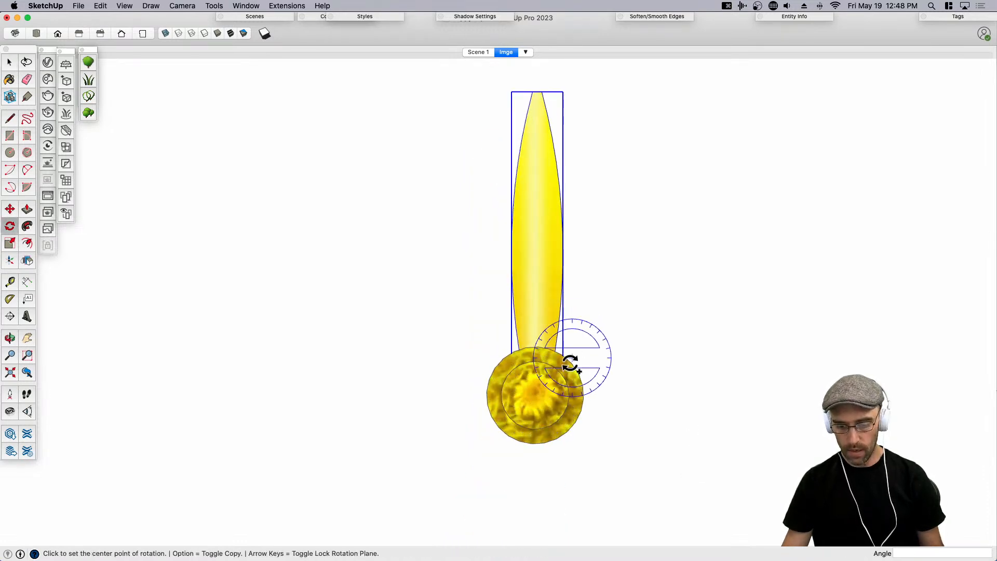
click(536, 393)
scroll(536, 394, down, 2)
click(541, 234)
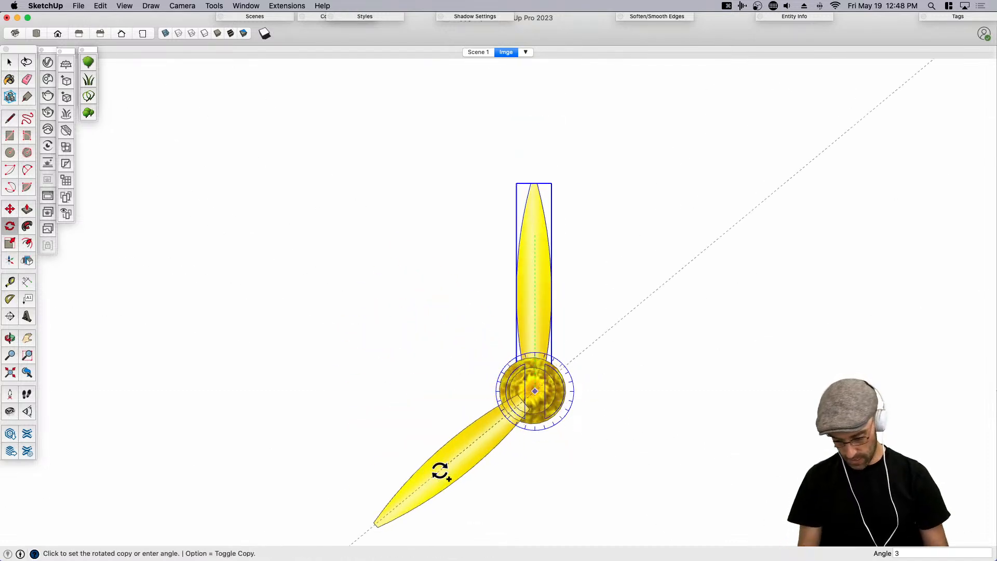
key(Return)
text(/12)
key(Return)
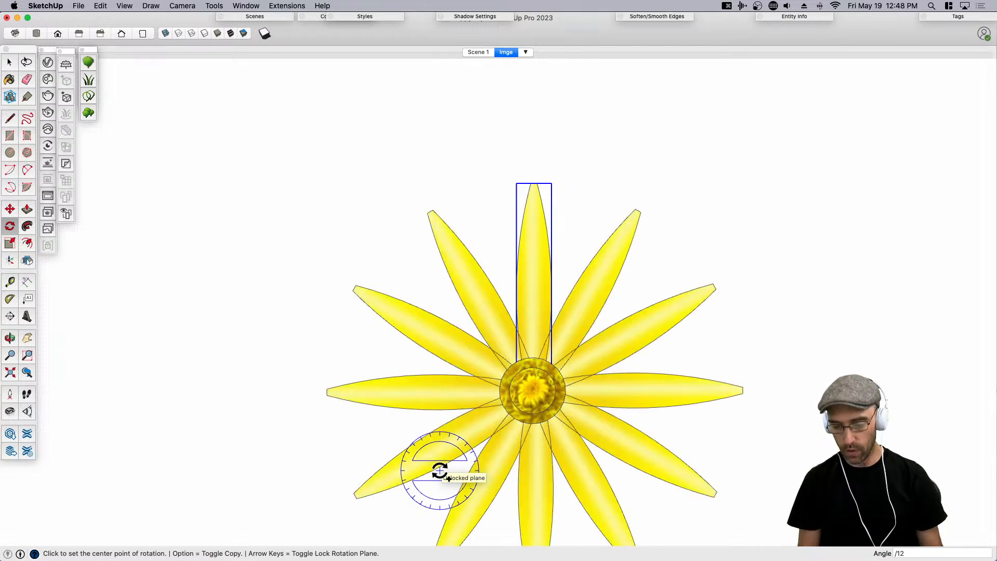
Change the radial petal array's division to /16 and then to /18 for a denser ring.
scroll(565, 301, down, 3)
scroll(653, 437, up, 1)
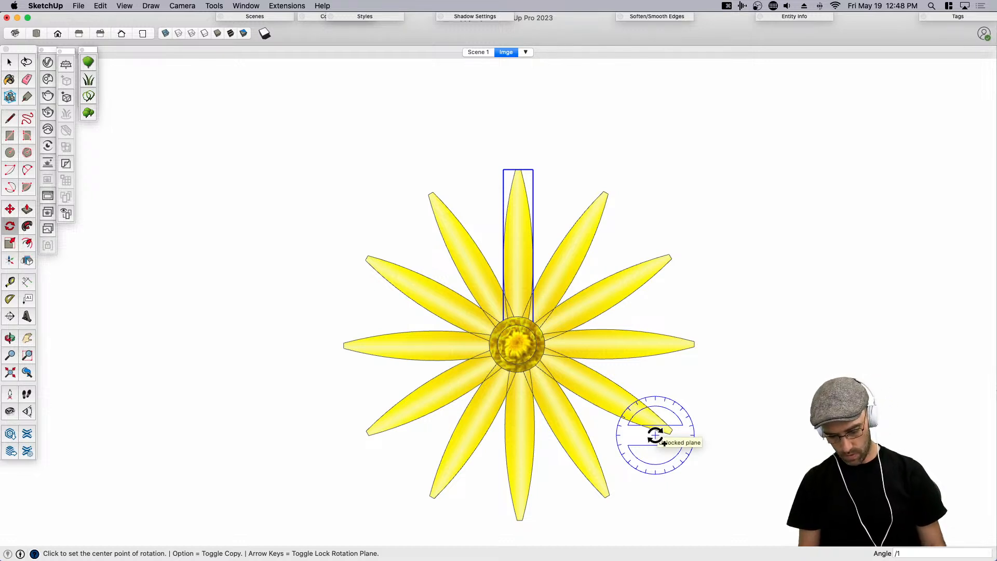
key(Return)
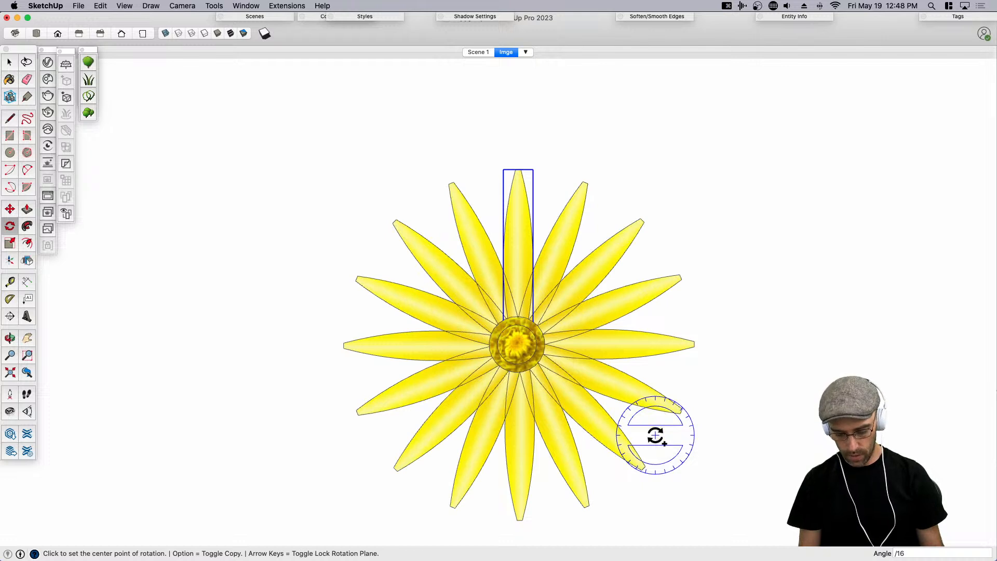
text(/18)
key(Return)
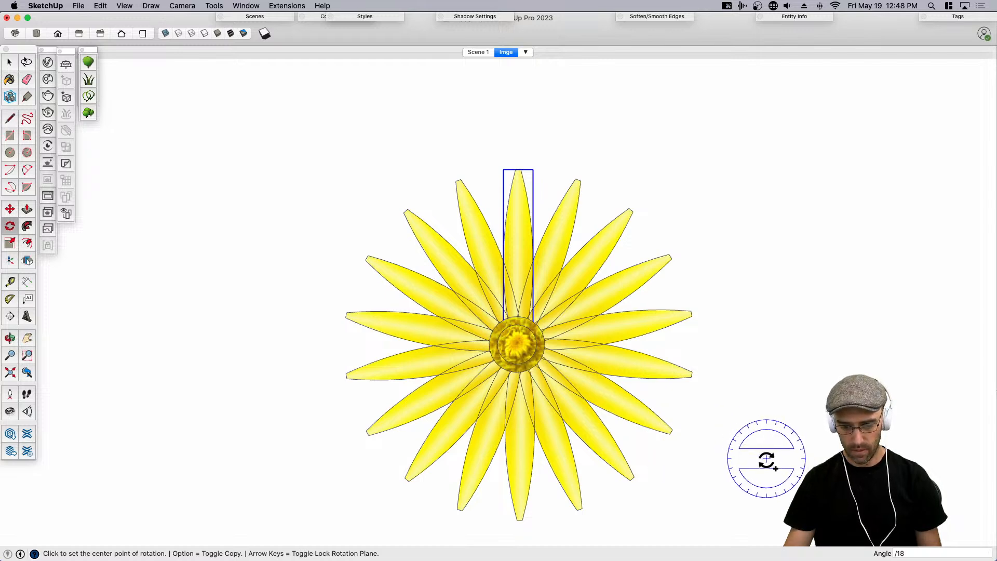
scroll(763, 457, up, 2)
key(space)
scroll(691, 378, up, 2)
click(395, 318)
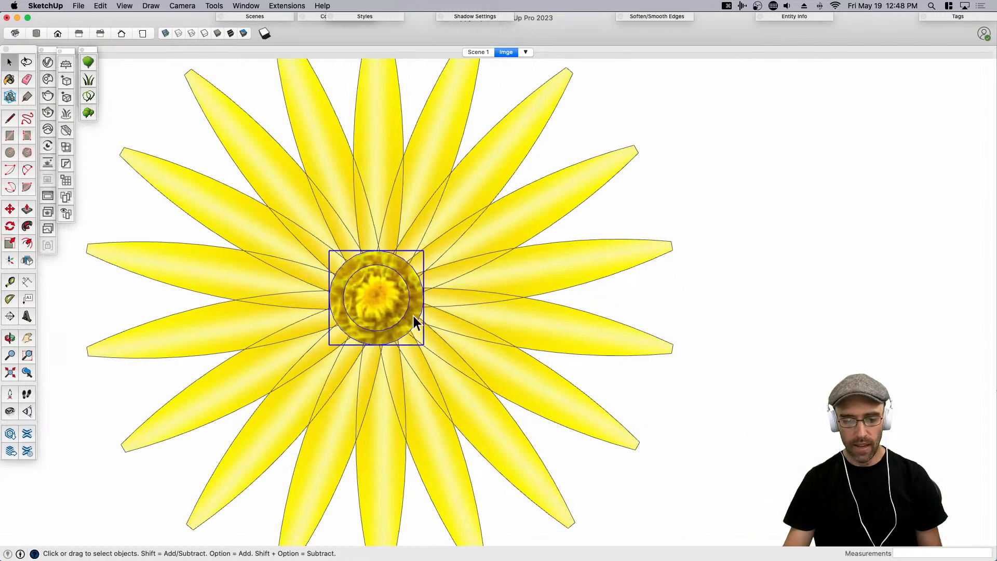
scroll(491, 315, down, 2)
scroll(491, 315, up, 2)
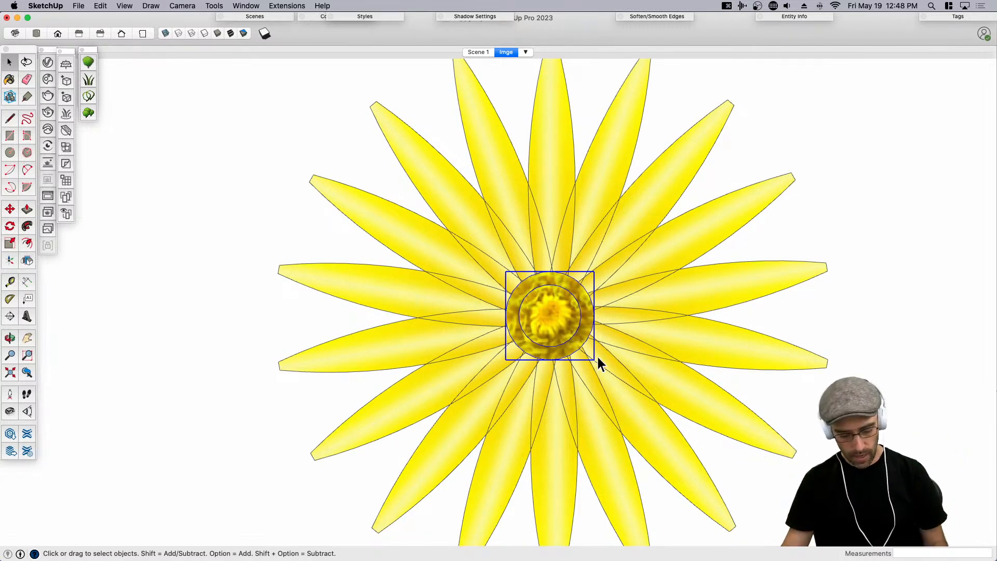
scroll(528, 326, down, 2)
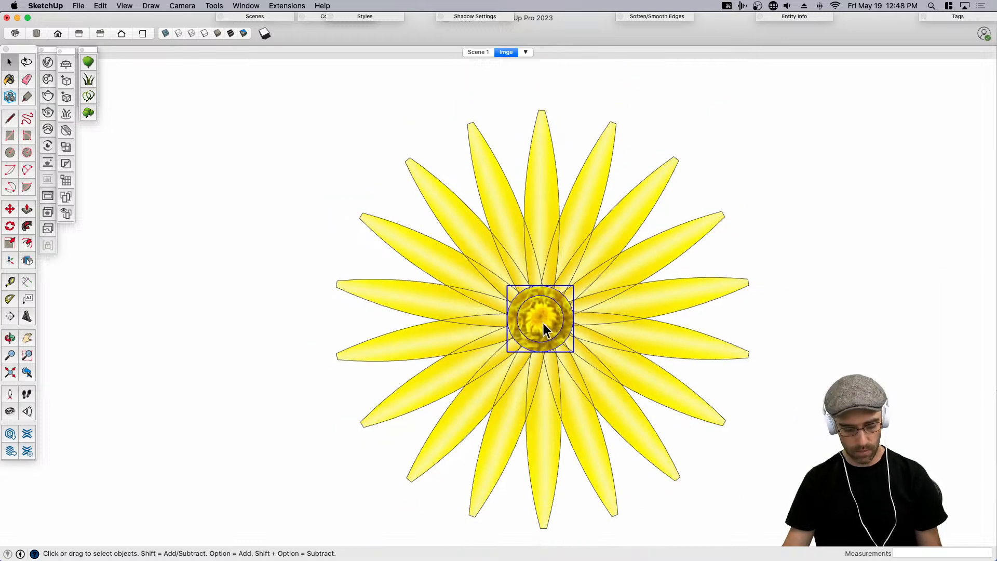
key(s)
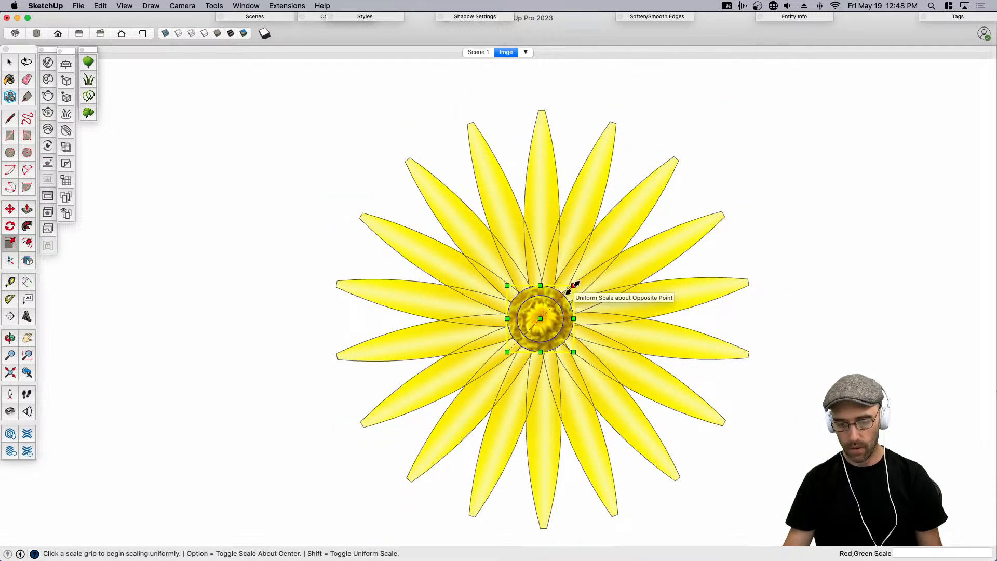
key(space)
Tilt the duplicate petal overlapping the ring upward by about 18.3°, pivoting at the flower head's centre.
scroll(520, 333, down, 2)
middle_drag(729, 384, 624, 309)
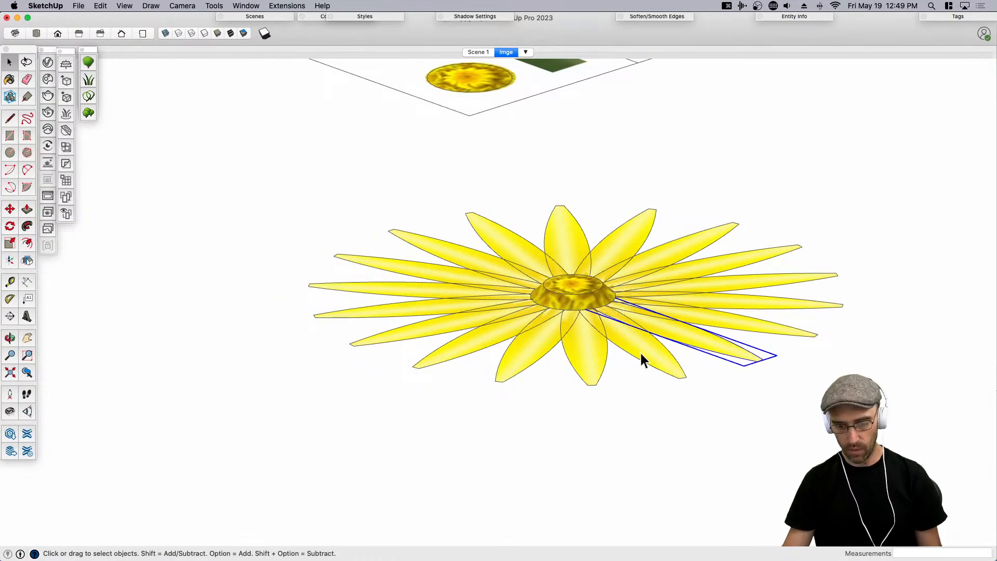
middle_drag(675, 339, 393, 255)
middle_drag(463, 263, 445, 305)
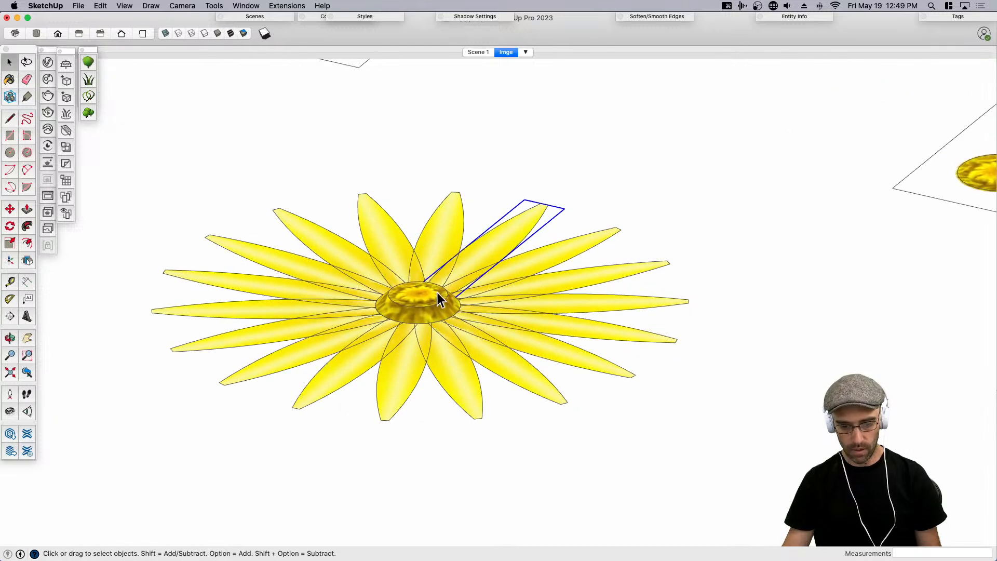
key(q)
scroll(452, 272, up, 2)
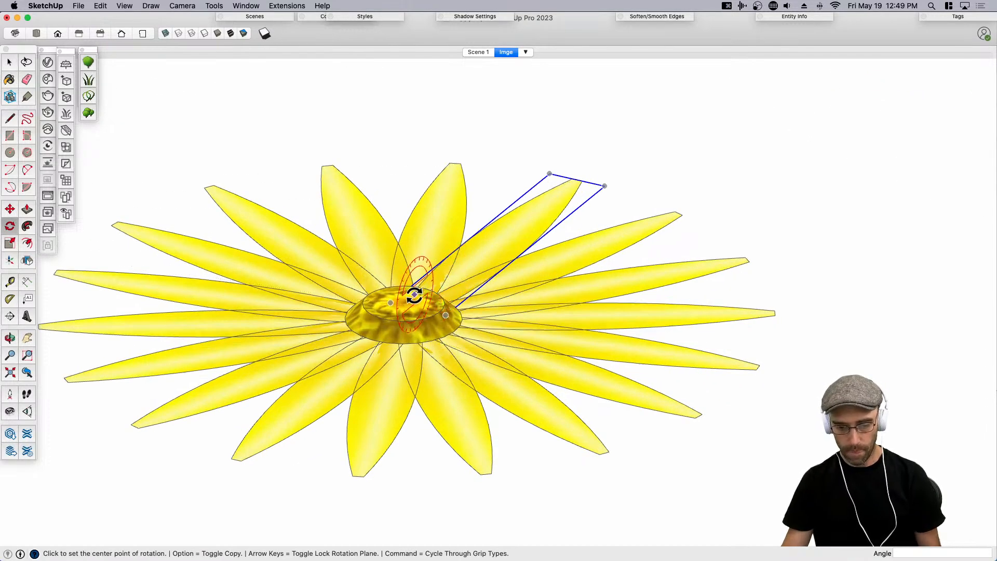
click(406, 301)
click(517, 208)
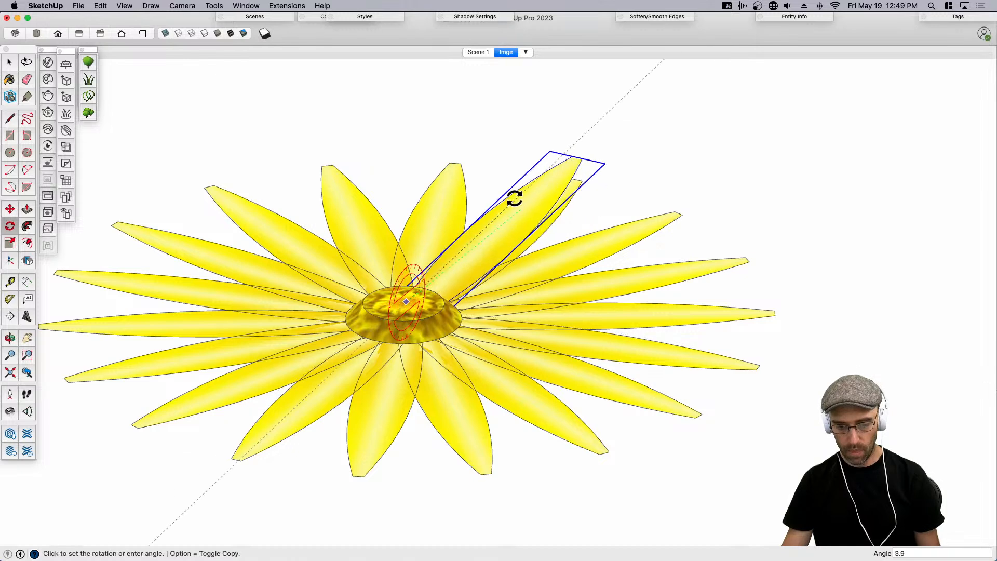
click(491, 180)
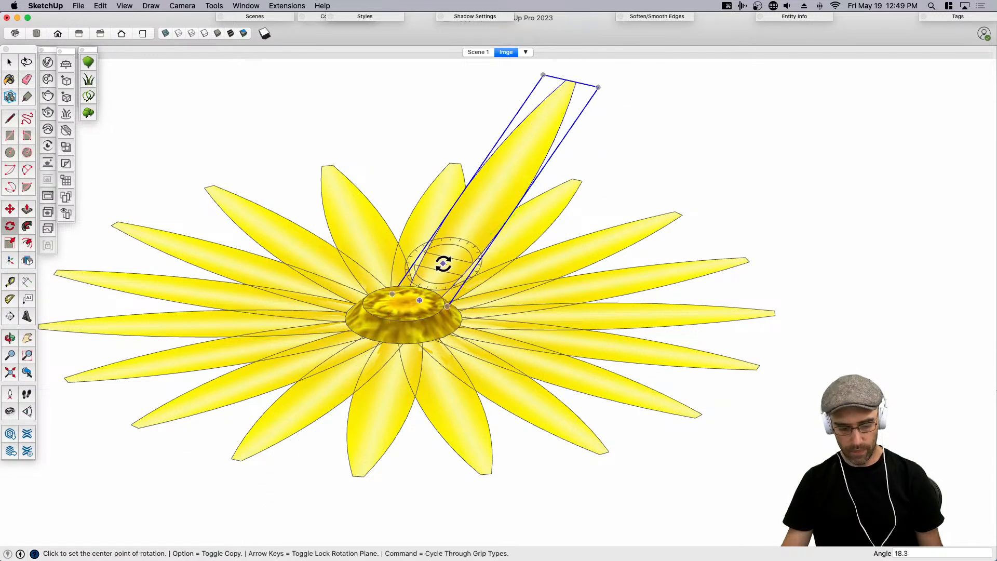
In the top view, rotate the tilted petal about 10.5° around the flower head's centre so it sits between two ring petals.
key(super+1)
scroll(504, 305, down, 2)
scroll(503, 305, up, 2)
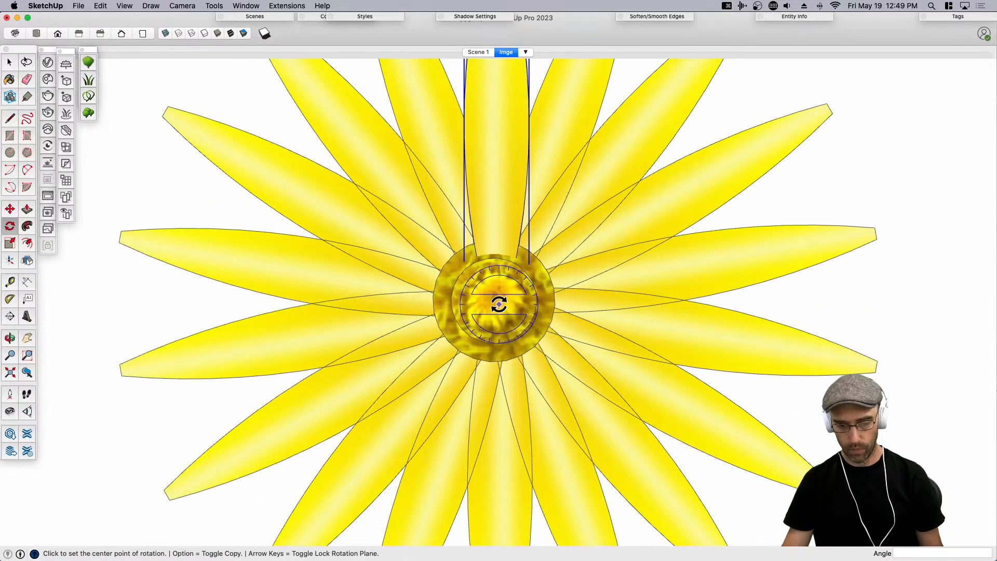
click(503, 305)
scroll(498, 291, down, 2)
click(492, 233)
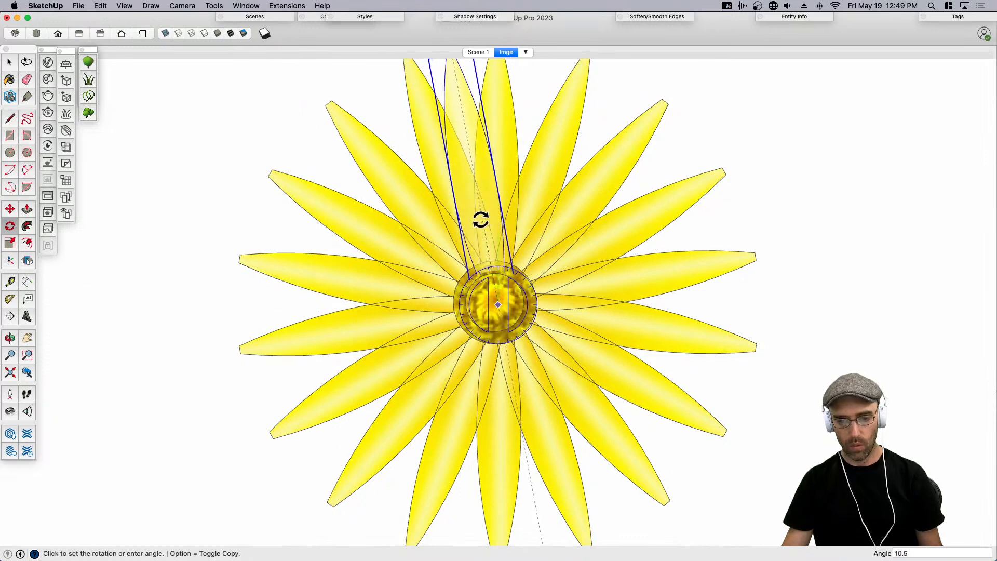
click(482, 216)
key(space)
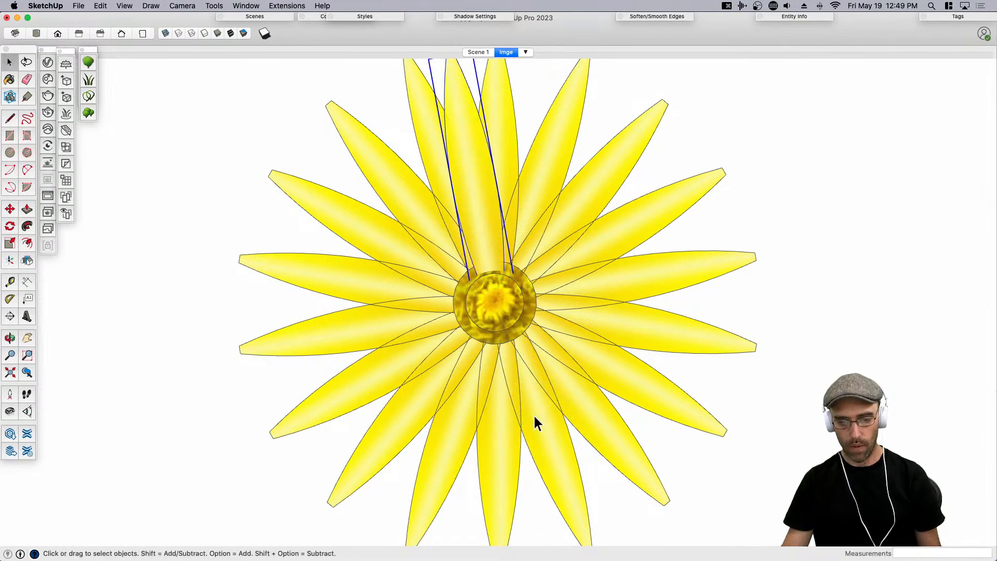
Rotate-copy the tilted petal through 360° around the flower head's centre, dividing the copies with /18.
scroll(571, 410, down, 2)
scroll(526, 347, up, 3)
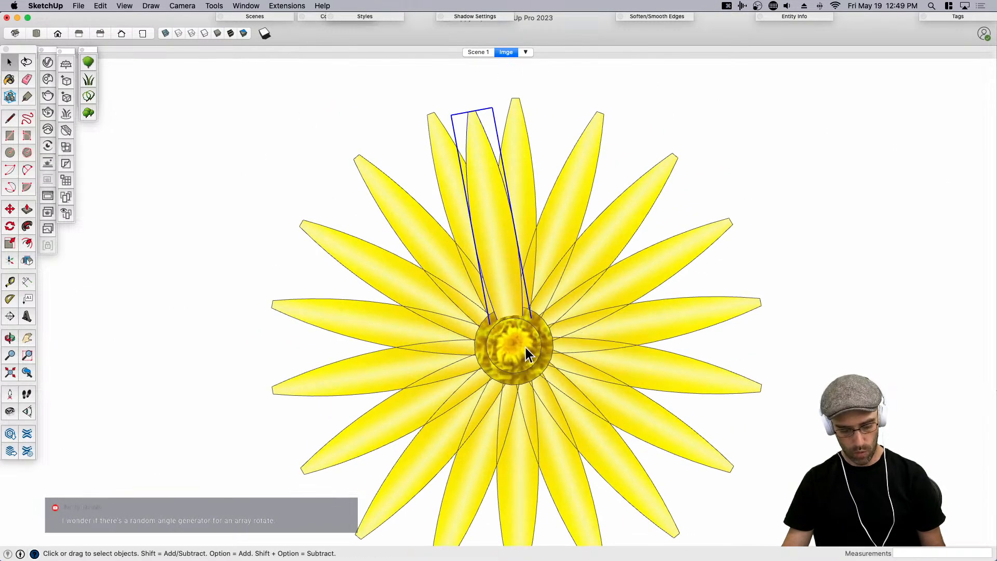
key(q)
click(514, 341)
key(alt)
scroll(514, 341, down, 2)
click(491, 269)
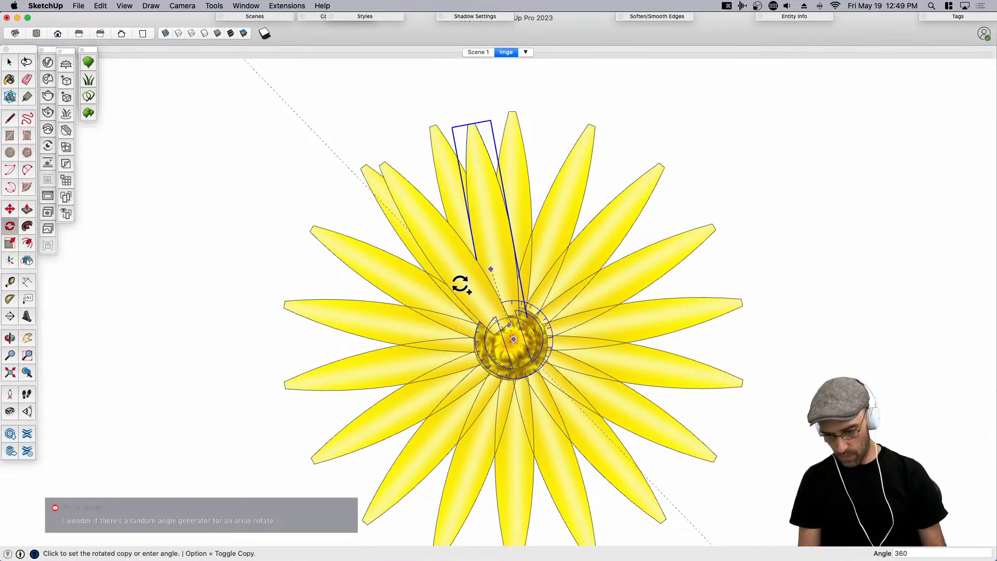
key(Return)
text(/18)
key(Return)
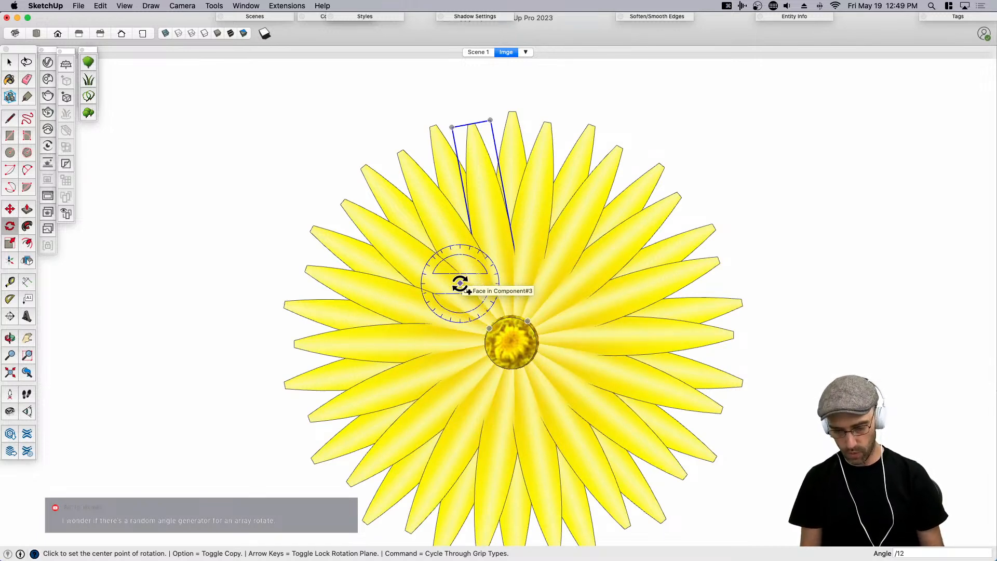
Try divisions of /12, /16 and /14 for the raised petal array, and return it to /18.
text(/12)
key(Return)
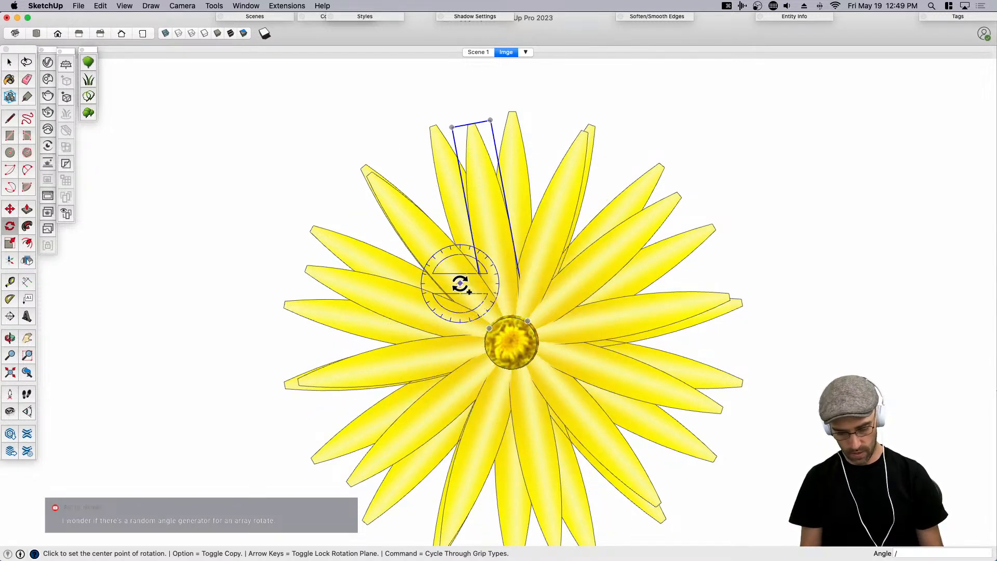
text(/16)
key(Return)
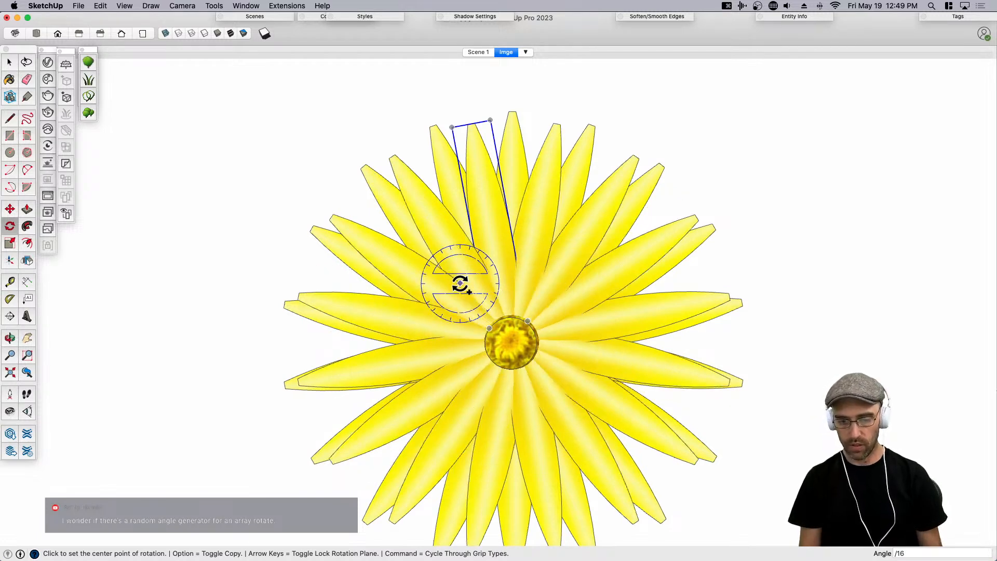
text(/14)
key(Return)
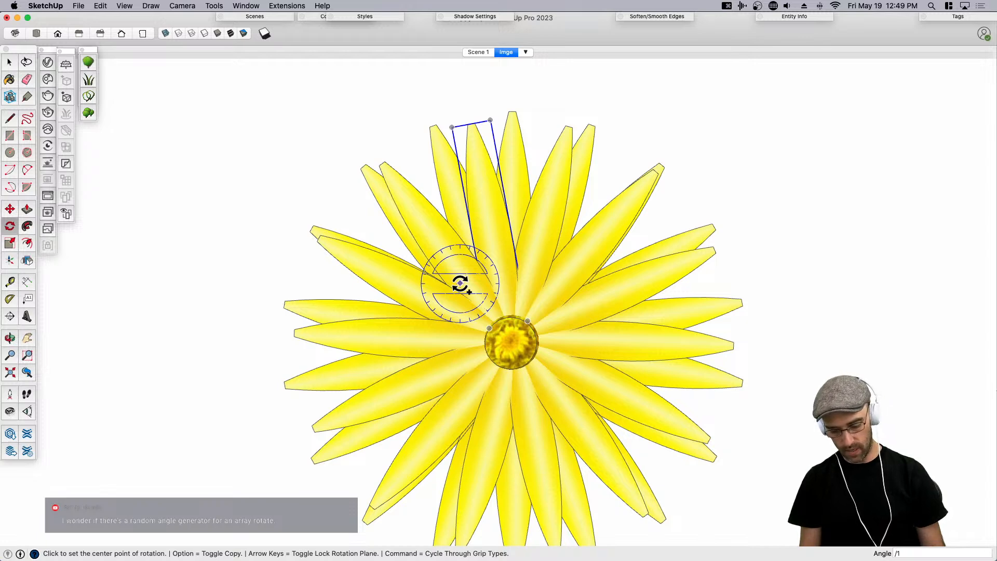
key(Return)
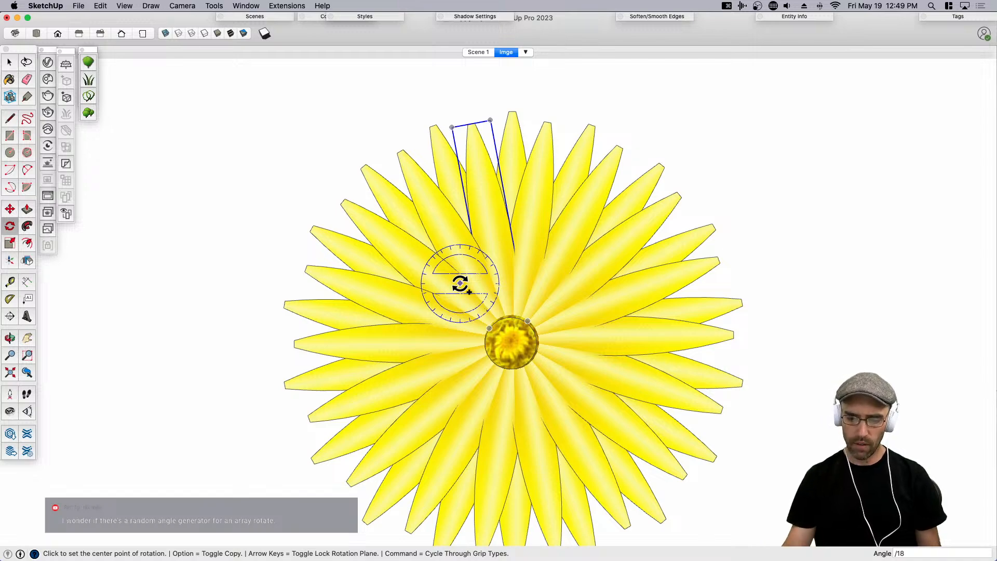
Open a raised petal component for editing and draw a crease line across its outer half.
middle_drag(773, 434, 445, 369)
key(space)
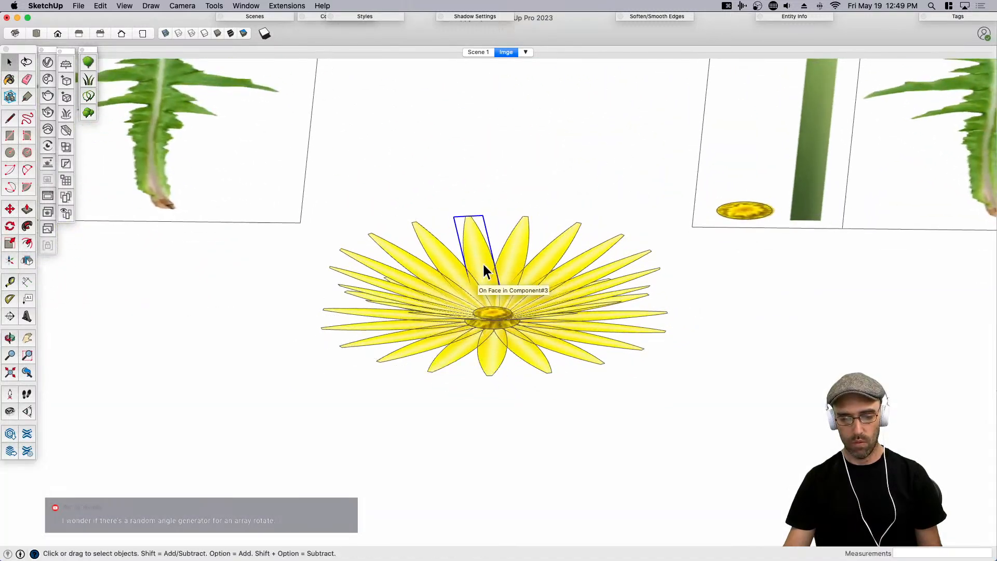
middle_drag(482, 263, 449, 340)
scroll(426, 332, up, 3)
scroll(461, 244, up, 2)
double_click(461, 244)
middle_drag(401, 257, 634, 360)
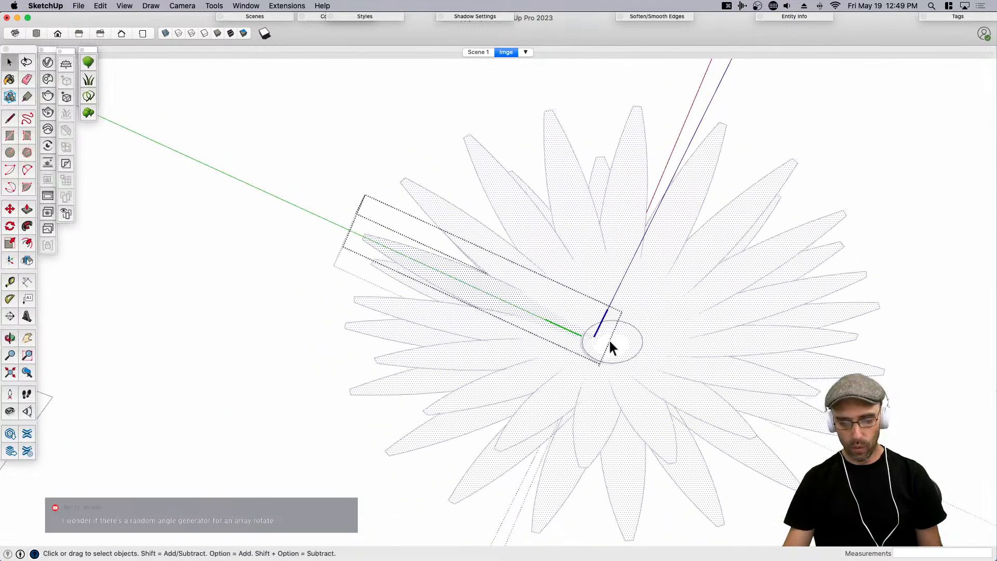
key(l)
scroll(446, 286, up, 3)
click(424, 284)
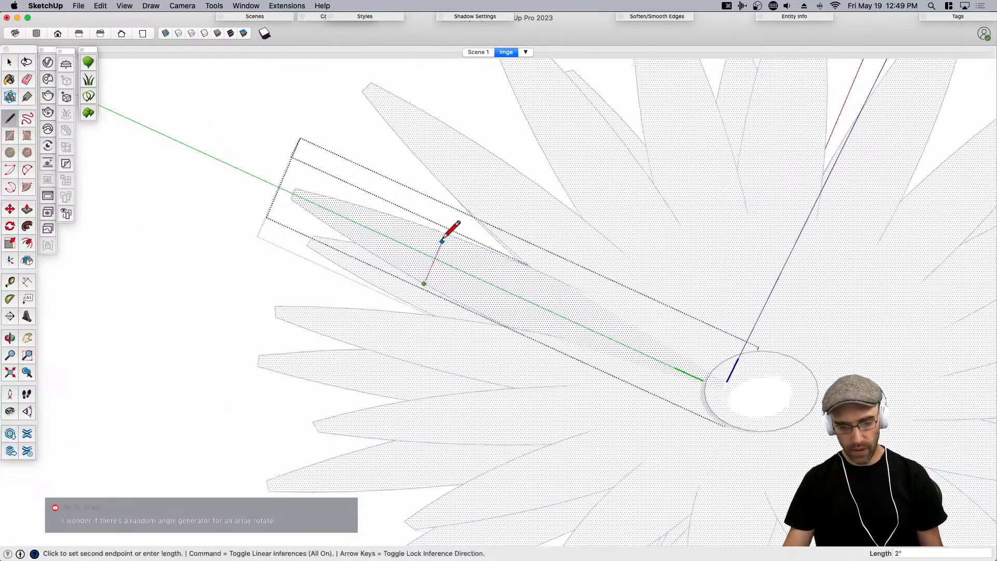
key(space)
Try to fold the petal's outer section downward about the crease line, and leave the component.
middle_drag(414, 285, 468, 283)
key(q)
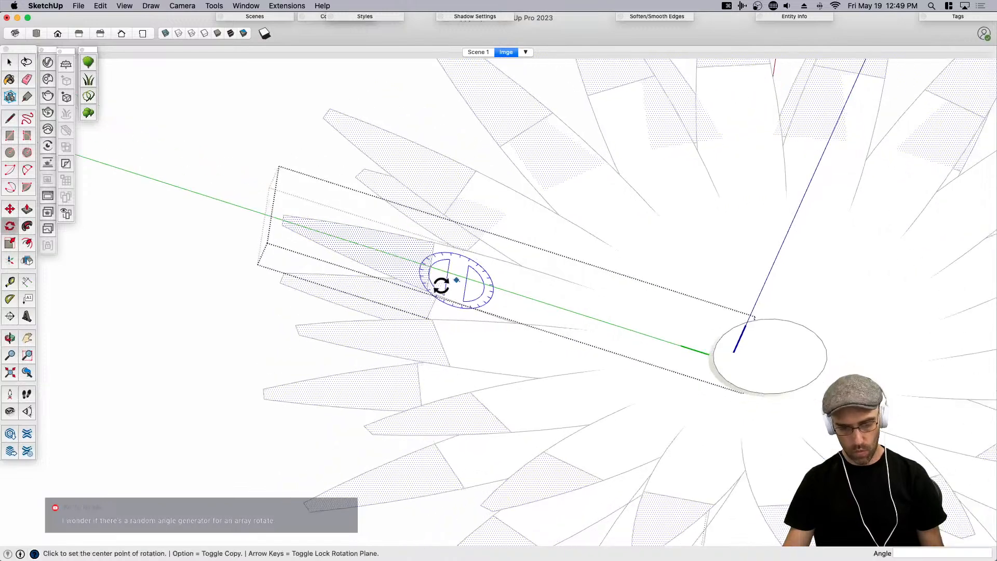
click(426, 290)
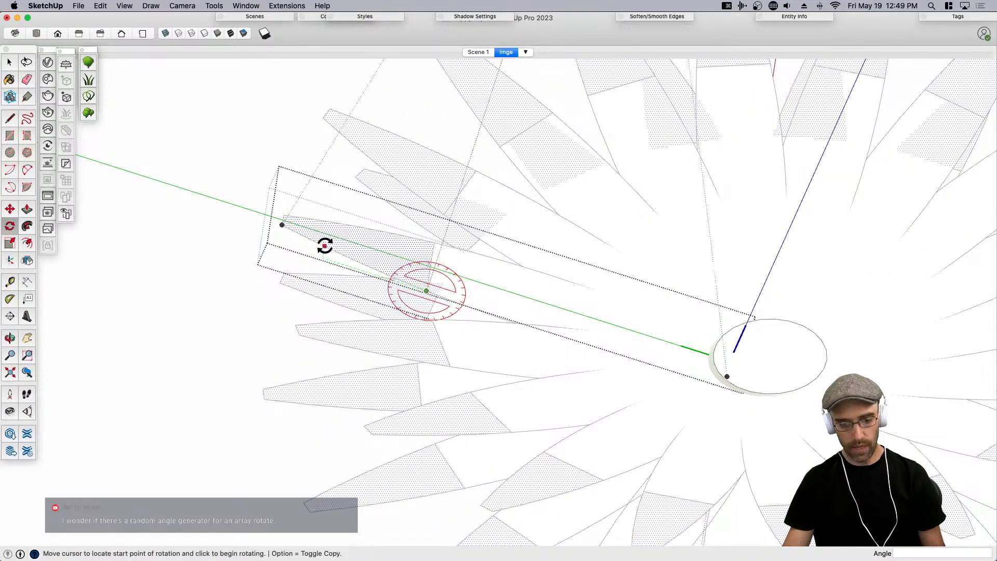
key(space)
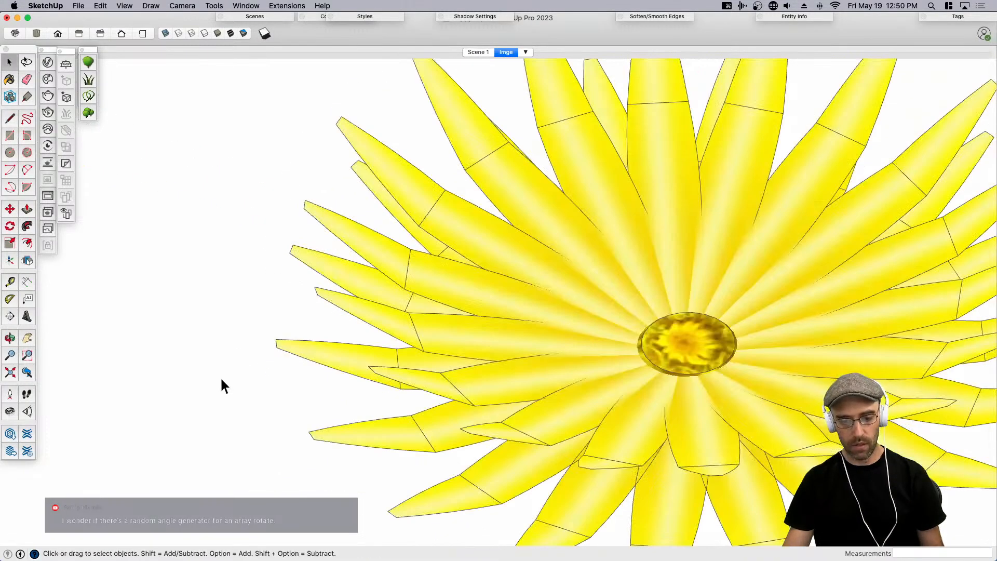
middle_drag(524, 390, 566, 364)
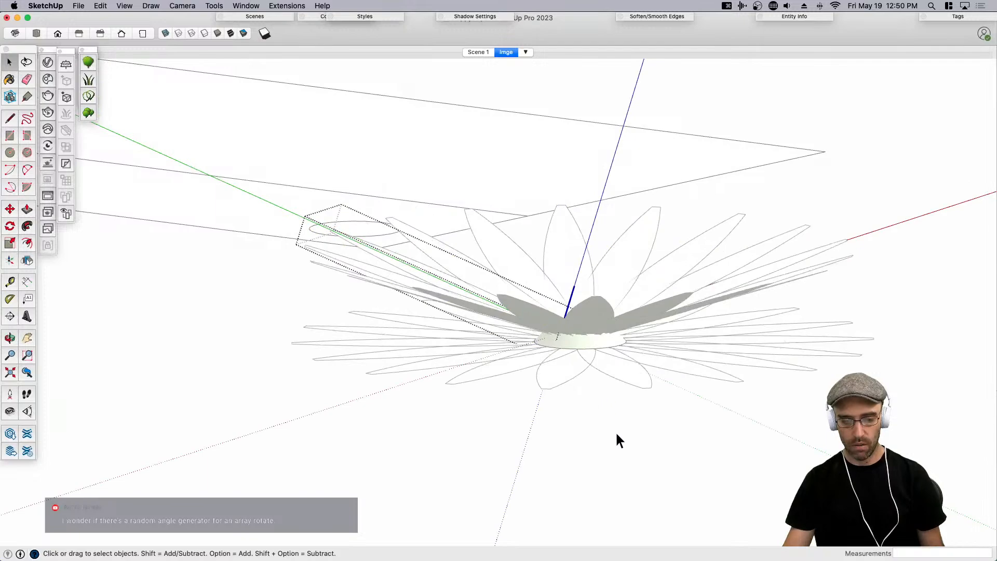
middle_drag(618, 435, 469, 535)
scroll(472, 472, down, 2)
click(516, 391)
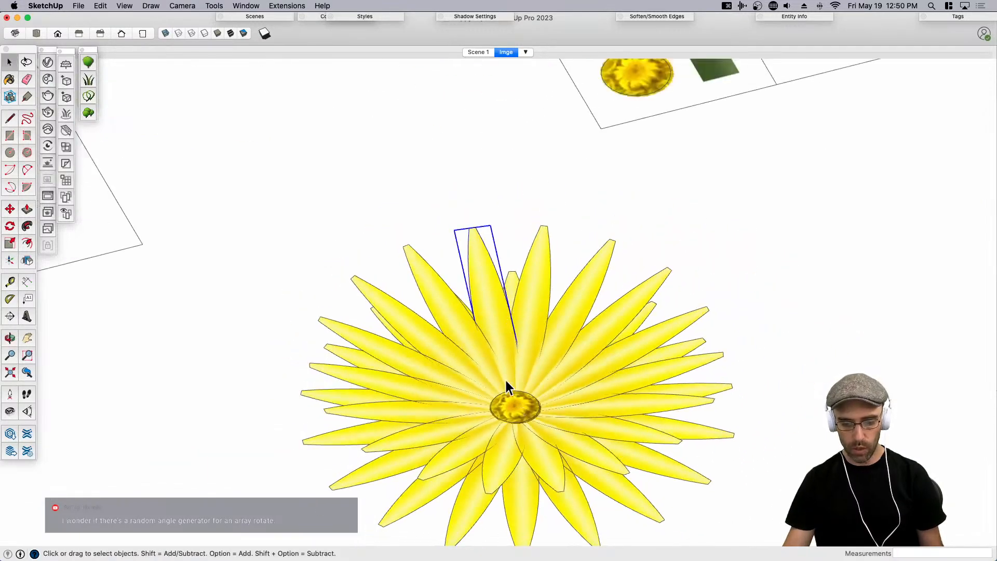
From a side view, select all petals of the raised ring, group them and move the group straight down about 3/4".
middle_drag(503, 463, 602, 345)
drag(311, 313, 312, 314)
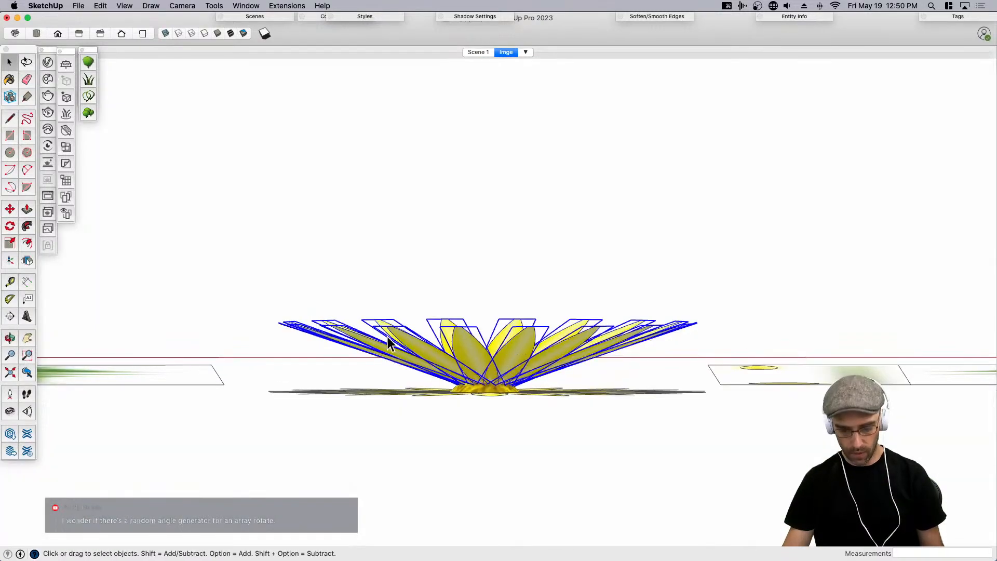
key(super+g)
scroll(486, 385, up, 5)
key(m)
click(530, 350)
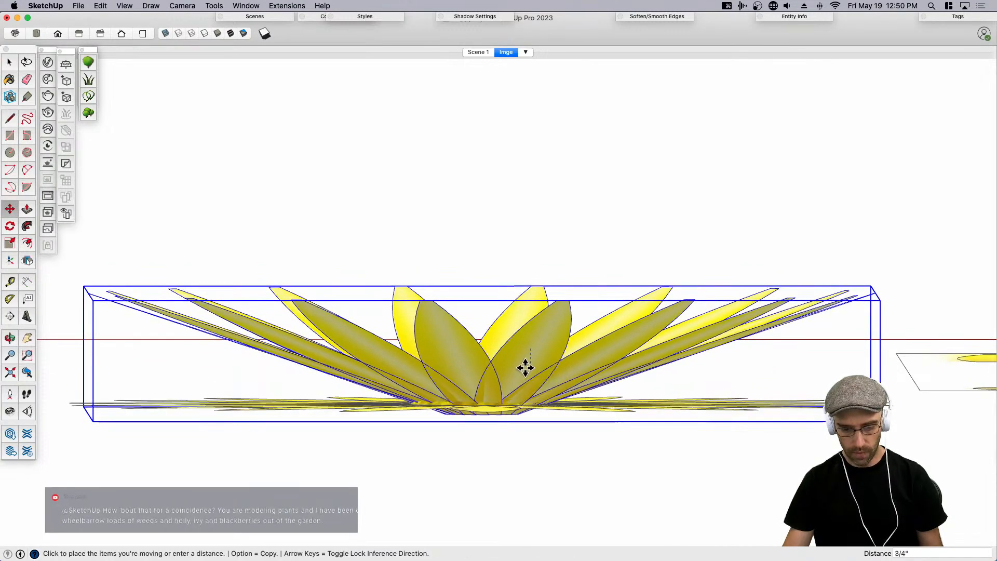
click(524, 369)
key(space)
scroll(535, 354, down, 1)
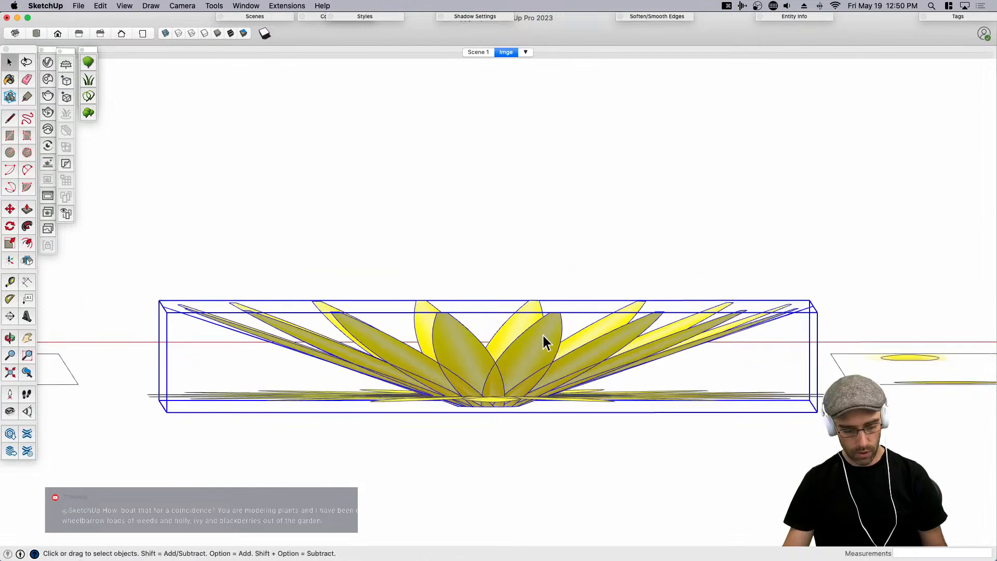
Select one petal of the flat lower ring and rotate it steeply upward, pivoting at the flower head's centre.
key(super+1)
scroll(540, 260, down, 10)
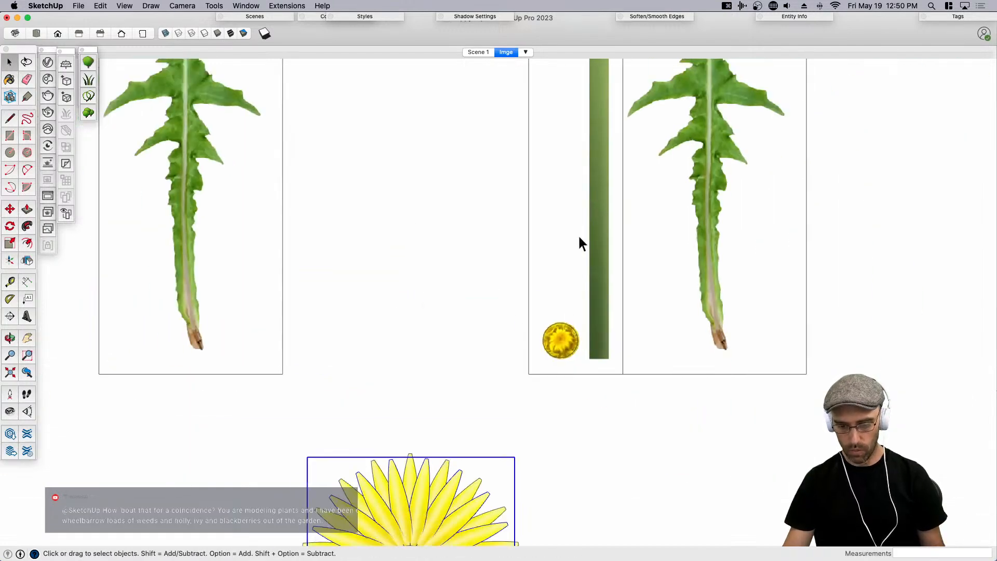
scroll(540, 353, up, 3)
click(517, 330)
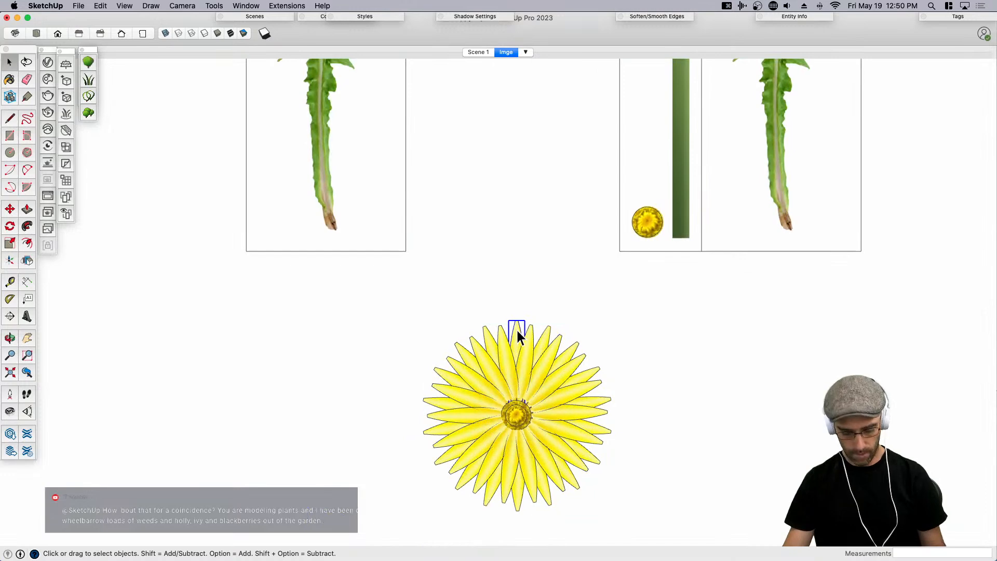
middle_drag(516, 328, 733, 288)
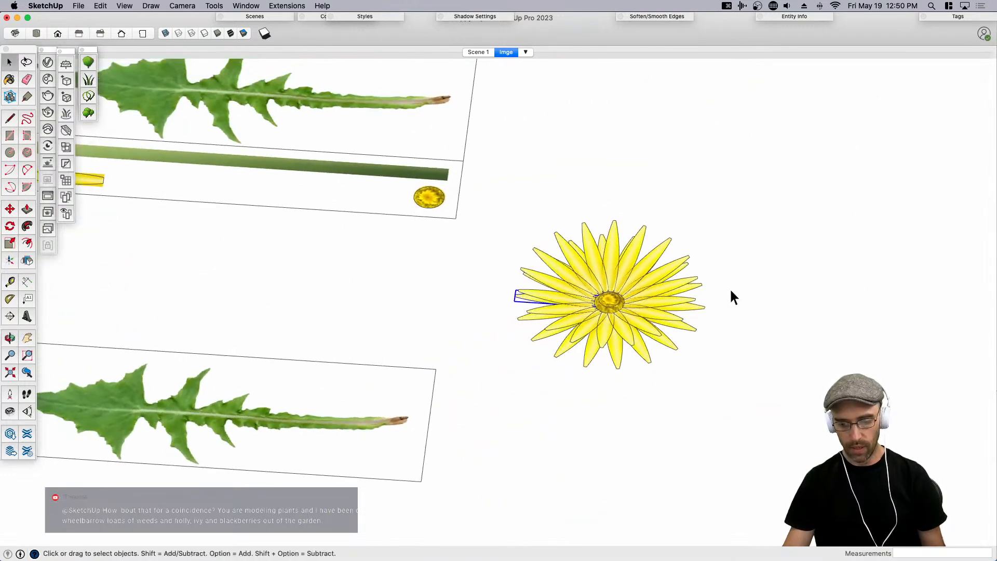
scroll(605, 305, up, 4)
key(q)
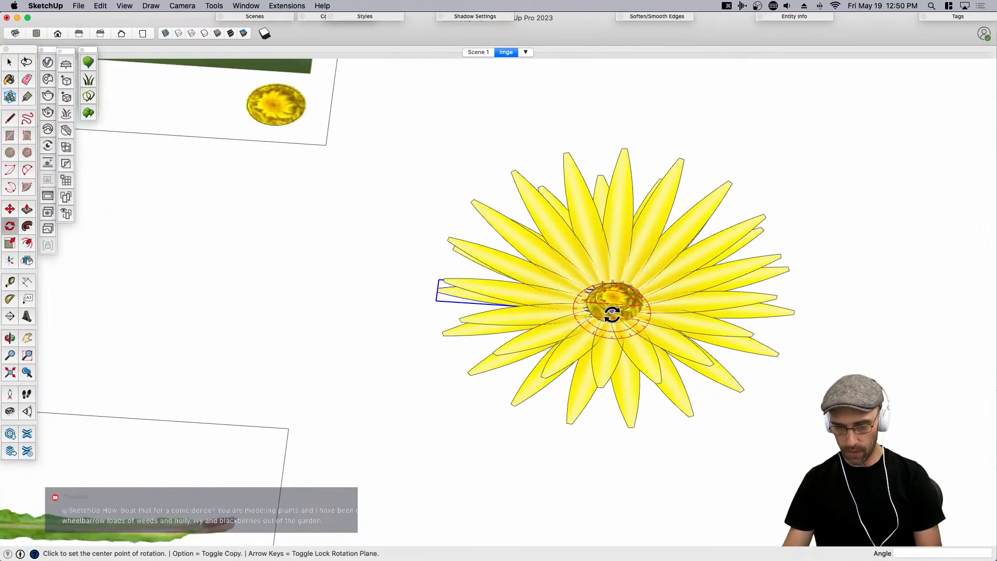
scroll(612, 291, up, 3)
click(615, 299)
click(352, 294)
click(486, 183)
Move the steeply tilted petal outward and down so its base sits lower against the flower head.
key(o)
drag(575, 350, 557, 262)
key(q)
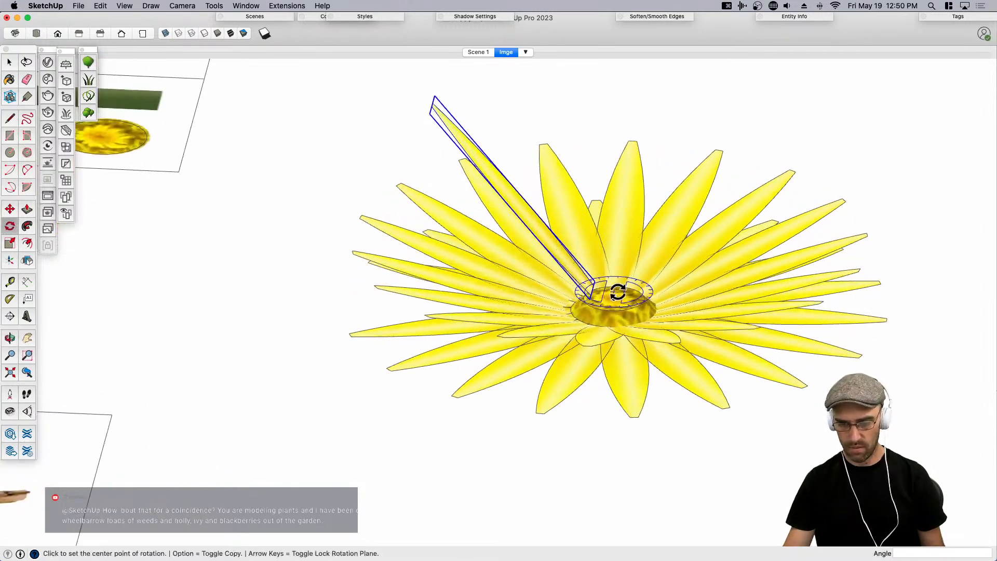
key(space)
scroll(602, 284, up, 5)
key(m)
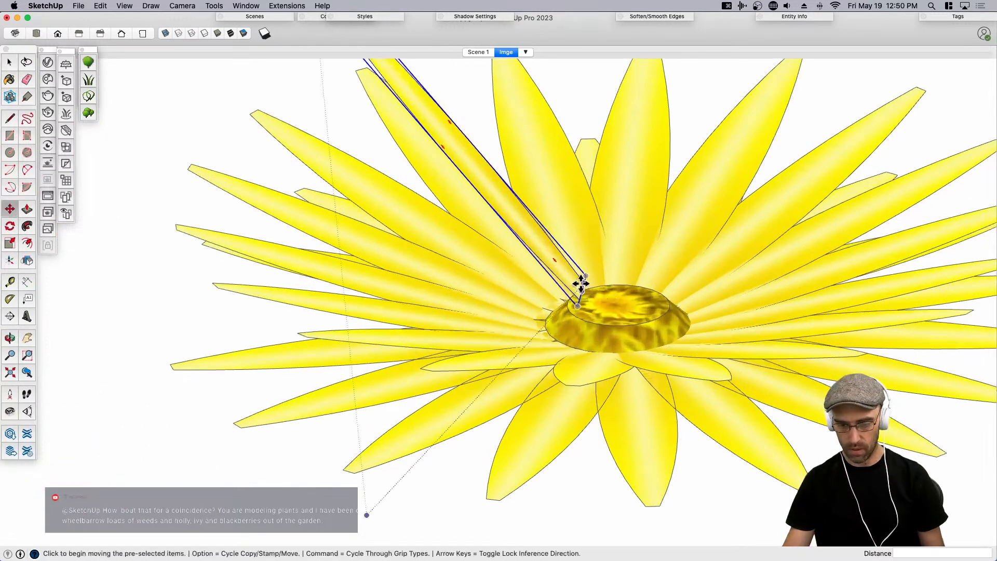
click(581, 284)
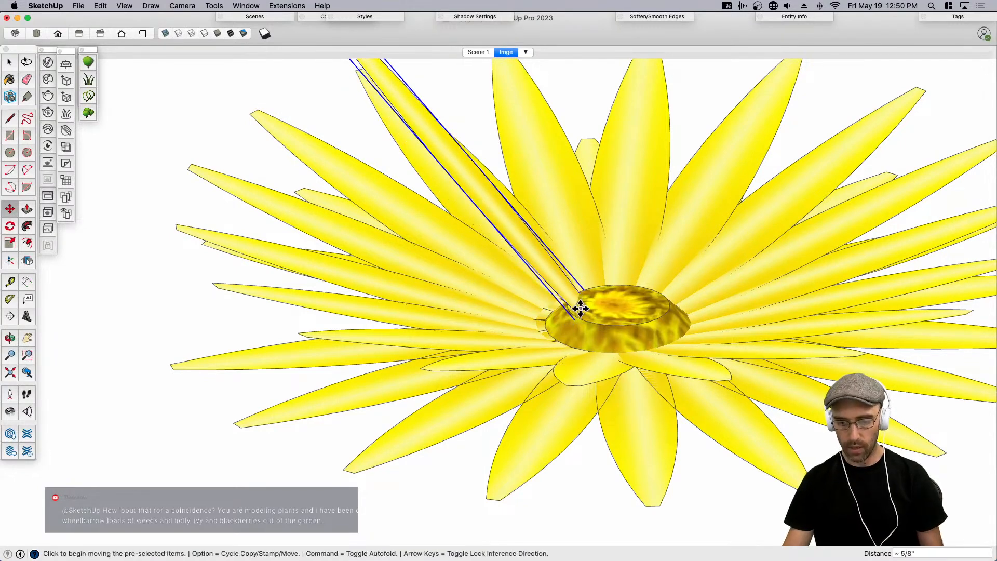
scroll(610, 223, down, 3)
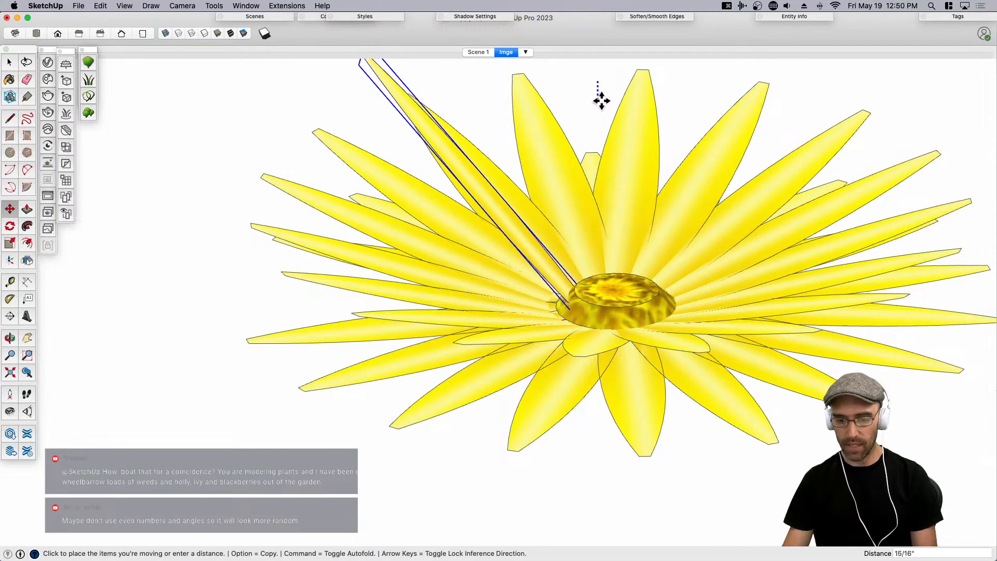
click(599, 104)
Scale the steeply tilted petal shorter along its length from its tip.
key(space)
scroll(509, 345, down, 2)
middle_drag(466, 364, 471, 270)
scroll(477, 213, down, 1)
key(s)
click(450, 112)
click(448, 151)
key(space)
middle_drag(494, 307, 510, 338)
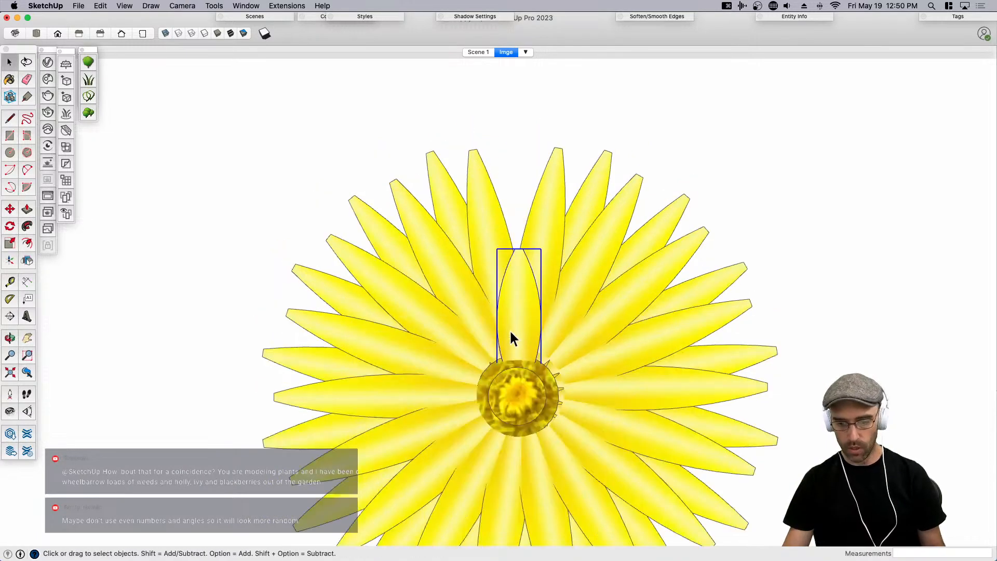
In the top view, stretch the shortened petal's tip outward to make the petal slightly longer.
key(s)
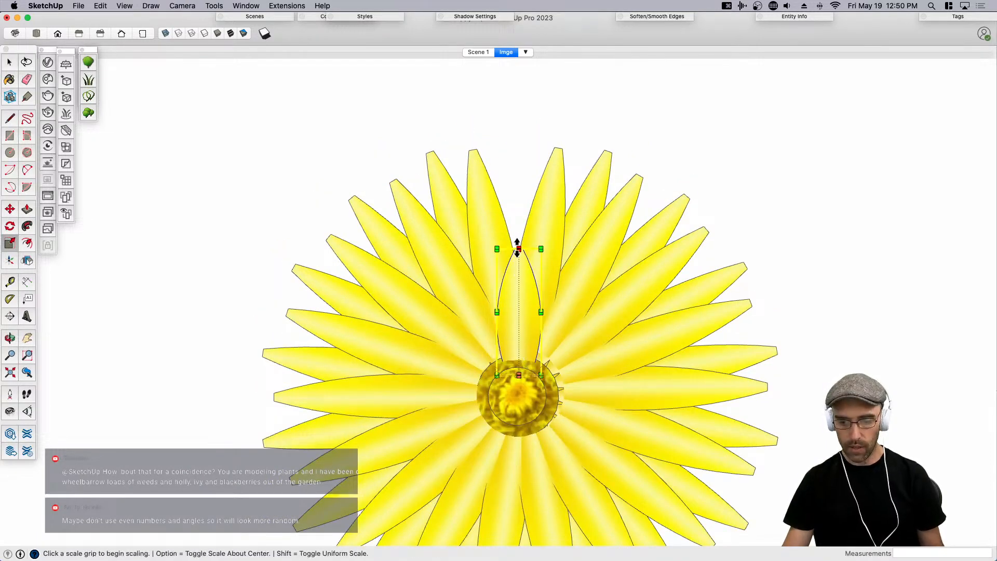
click(518, 249)
click(518, 213)
key(space)
scroll(522, 311, down, 2)
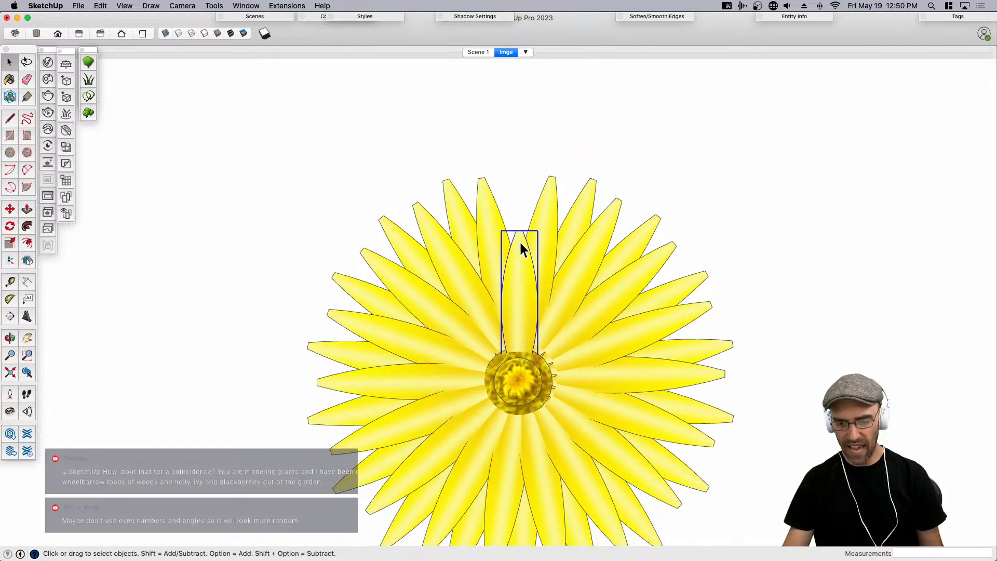
middle_drag(528, 227, 504, 378)
middle_drag(475, 356, 641, 271)
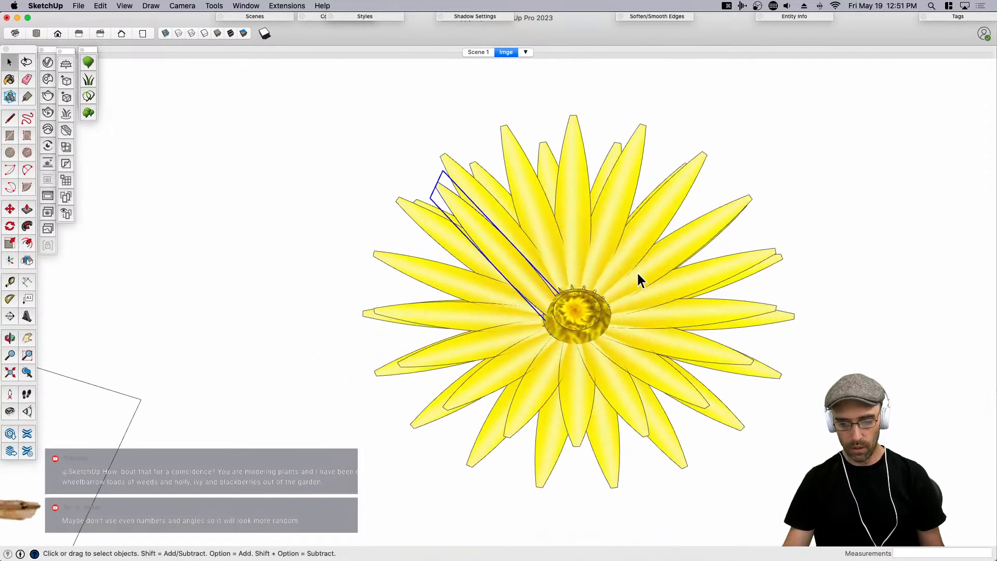
Undo the recent scaling and repositioning of the steeply tilted petal.
key(super+z)
key(super+z)
key(super+z)
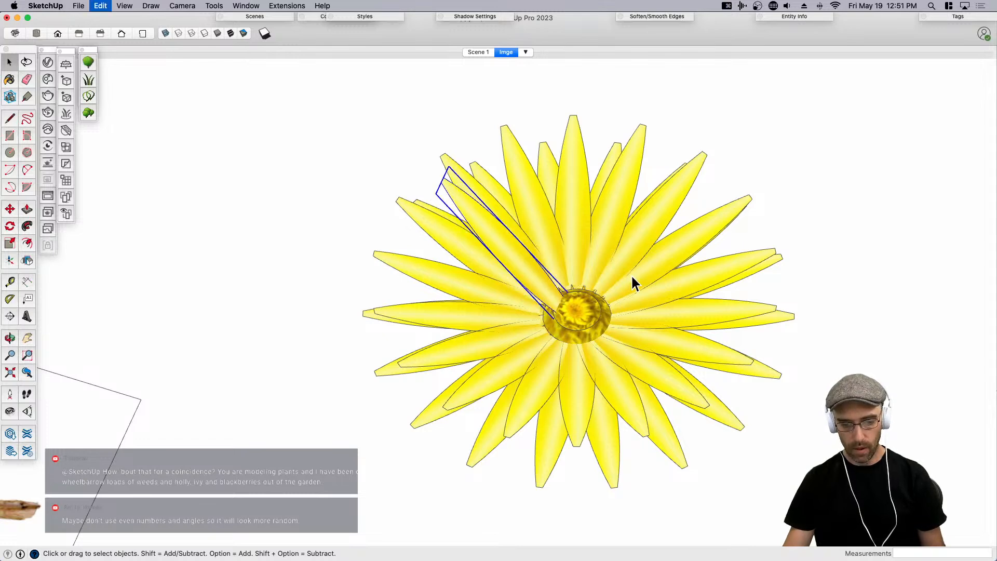
key(super+z)
key(super+z)
middle_drag(631, 275, 523, 312)
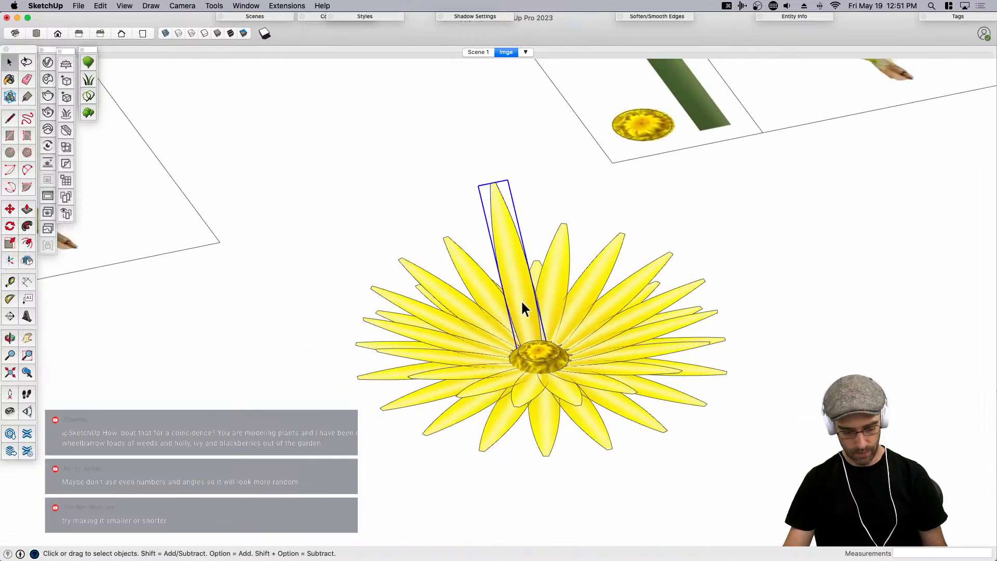
Copy the steeply tilted petal radially around the flower head's center, using /12 to form an evenly spaced ring.
scroll(521, 301, up, 3)
key(q)
scroll(551, 346, up, 3)
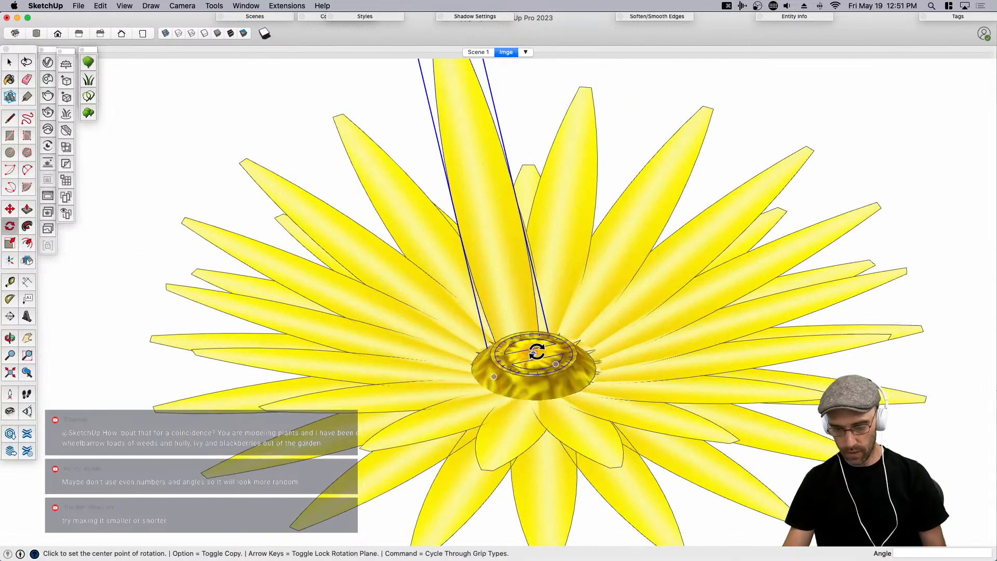
click(534, 353)
click(509, 306)
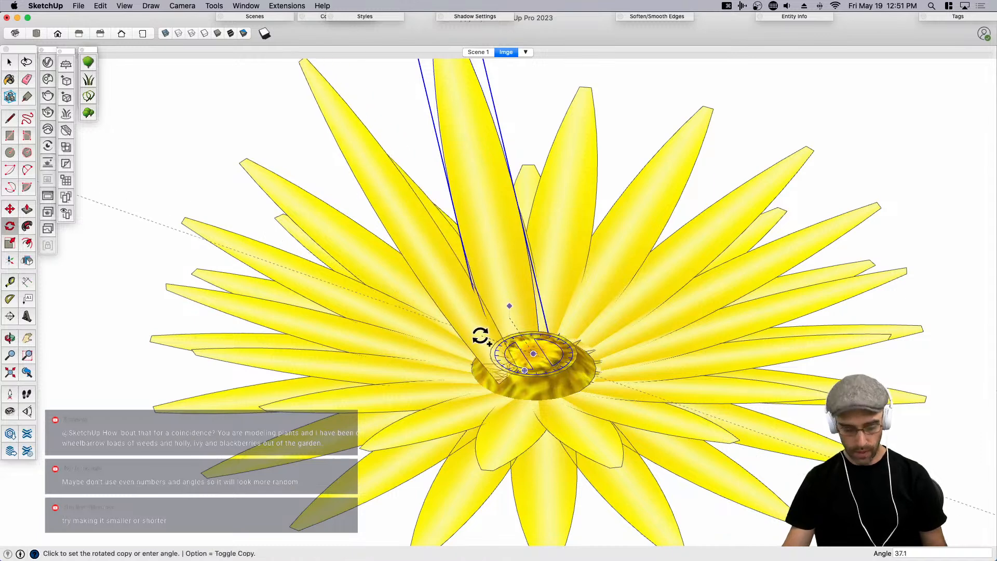
text(36)
key(Return)
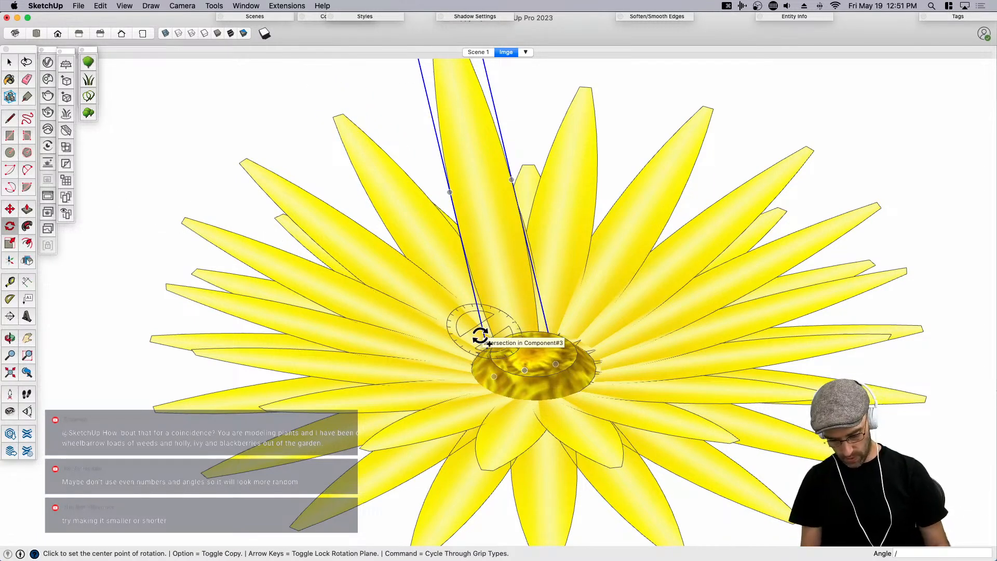
key(super+2)
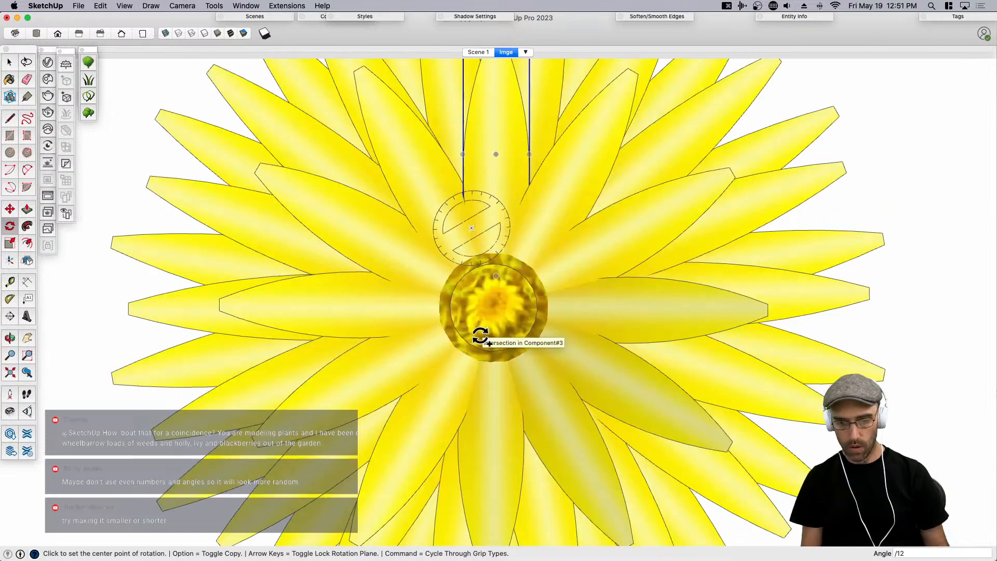
scroll(632, 312, down, 5)
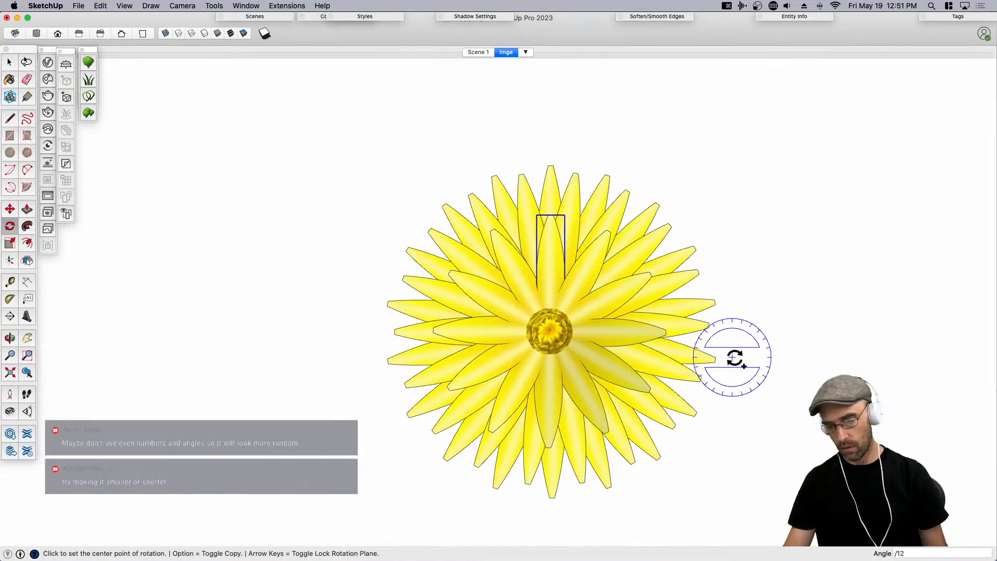
key(space)
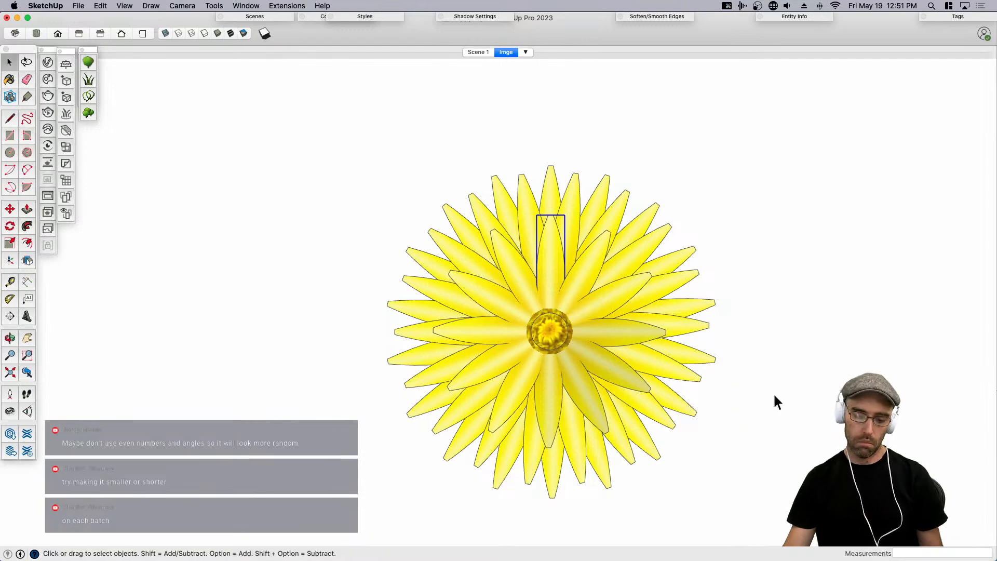
Group the ring of steeply tilted petals and scale it down in height.
middle_drag(513, 433, 584, 212)
click(619, 188)
key(super+g)
key(s)
click(538, 165)
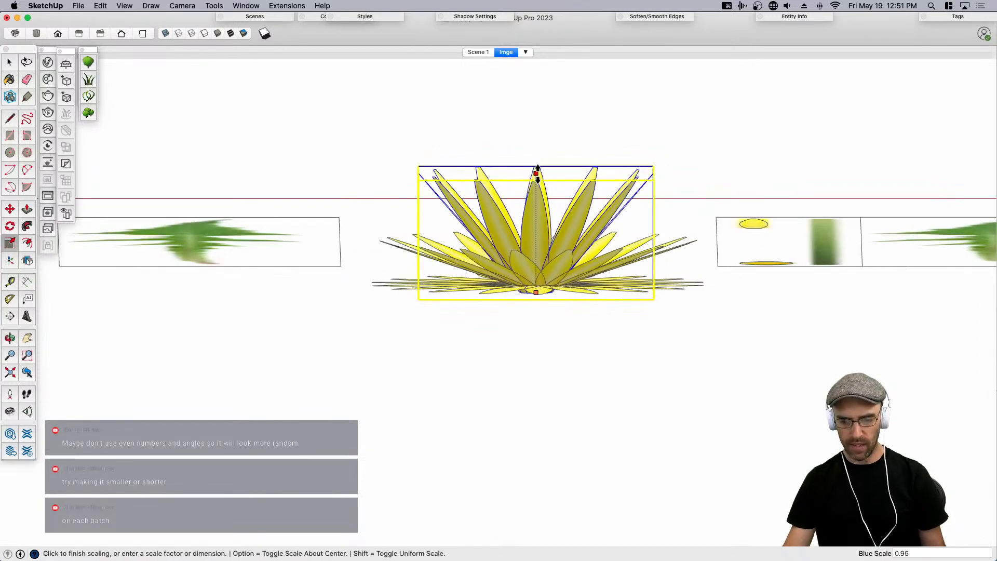
click(537, 203)
key(space)
Scale the moderately tilted petal ring down slightly in height.
click(437, 255)
scroll(537, 250, up, 3)
key(s)
key(space)
middle_drag(541, 214, 630, 285)
scroll(647, 300, up, 3)
scroll(598, 294, up, 1)
key(s)
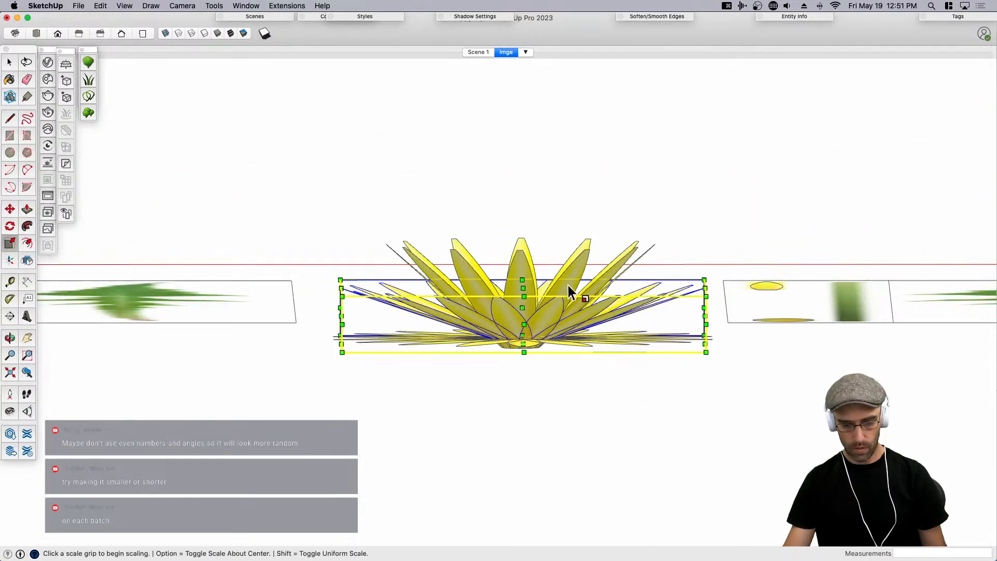
click(525, 287)
key(space)
Scale the steep inner petal ring a little lower again so it sits closer to the other rings.
click(522, 269)
key(s)
click(521, 240)
click(522, 260)
key(space)
scroll(525, 260, down, 1)
click(538, 208)
Make the complete flower a component and adjust its axes with Axes Tools.
key(super+2)
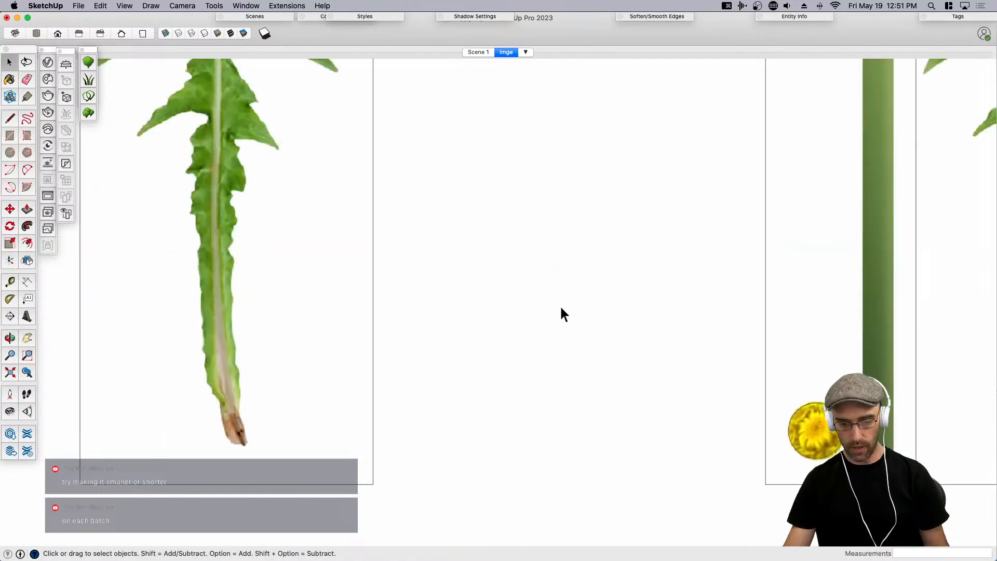
drag(466, 356, 466, 355)
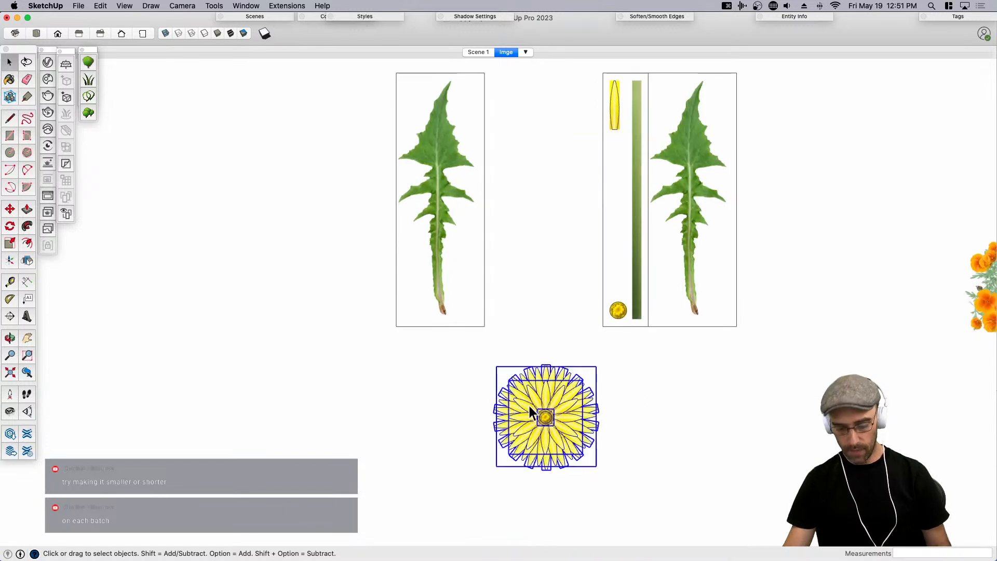
key(g)
key(Return)
click(285, 5)
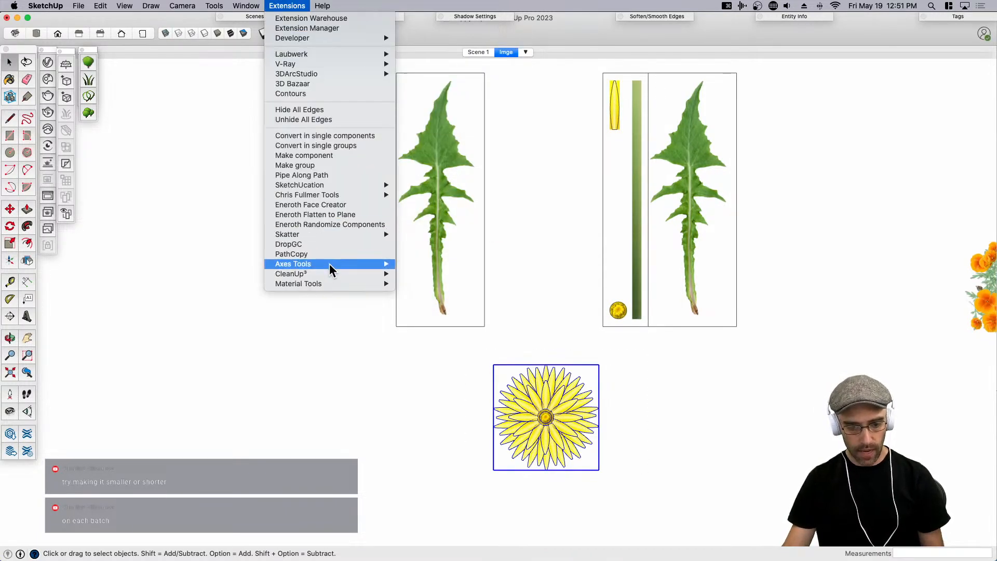
click(446, 264)
click(534, 207)
click(623, 439)
Draw a horizontal line across the separate leaf image level with the bottom of its stalk.
click(459, 272)
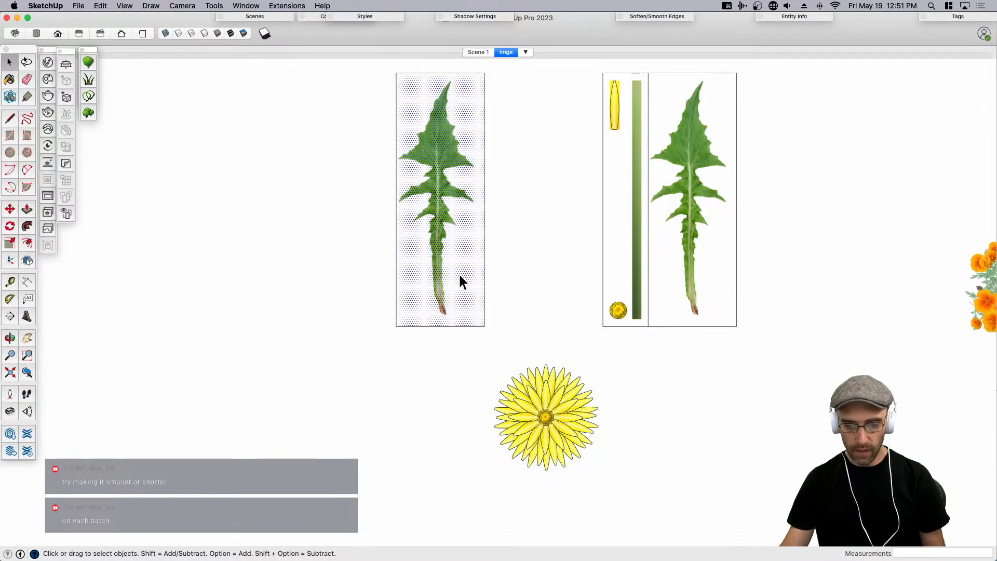
middle_drag(459, 273, 441, 136)
key(l)
scroll(446, 435, up, 6)
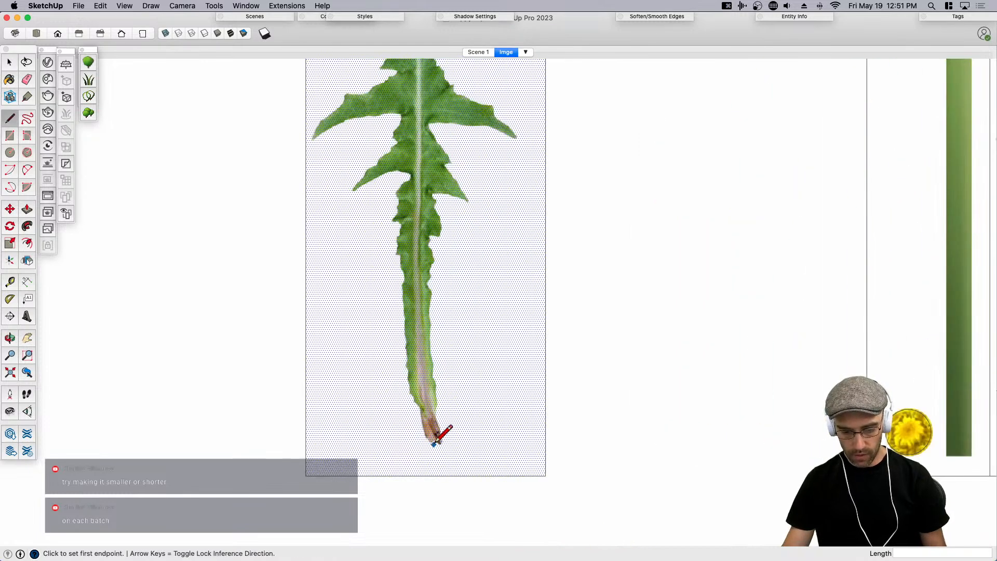
click(433, 444)
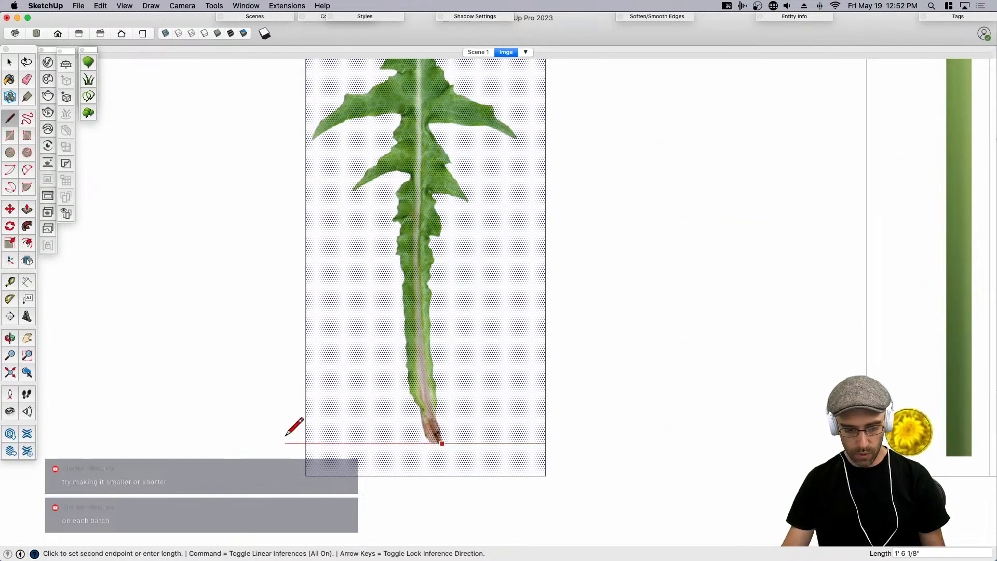
click(306, 443)
click(453, 443)
Trace straight edges up the right side of the leaf from the base line to the image's upper edge.
scroll(452, 443, down, 2)
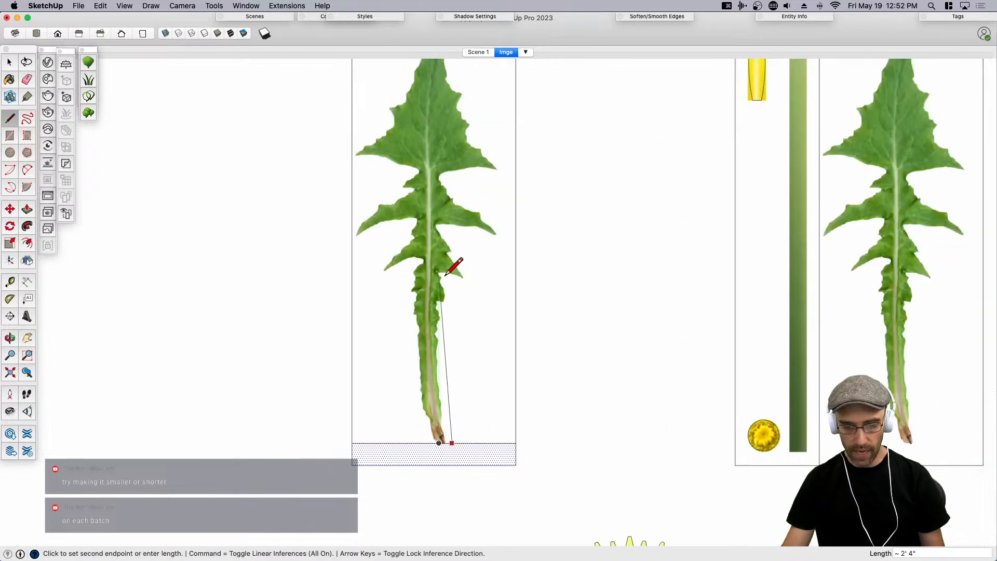
click(452, 287)
scroll(487, 261, up, 2)
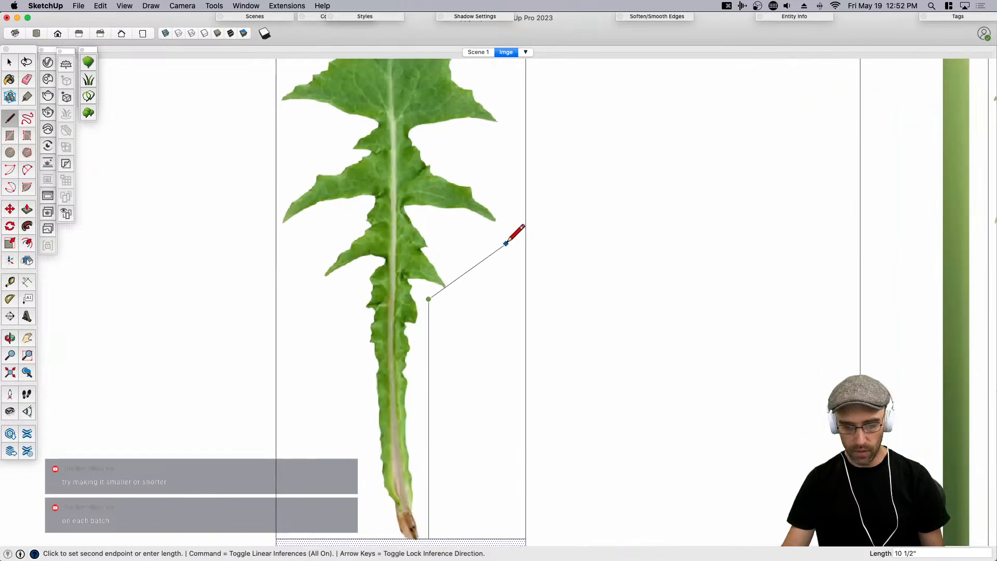
click(504, 244)
scroll(540, 342, down, 2)
scroll(535, 151, up, 2)
click(512, 199)
click(444, 110)
scroll(530, 223, down, 1)
click(512, 147)
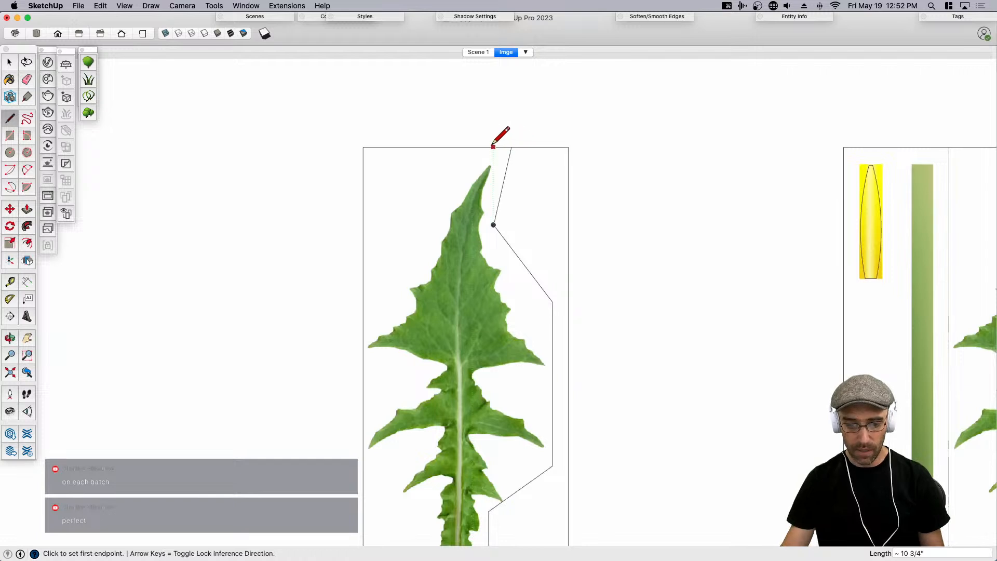
Trace the leaf's upper-left side with a notch below the top lobe, and erase the surplus outer edges.
click(493, 147)
scroll(406, 252, up, 1)
click(359, 341)
click(359, 367)
click(358, 437)
key(e)
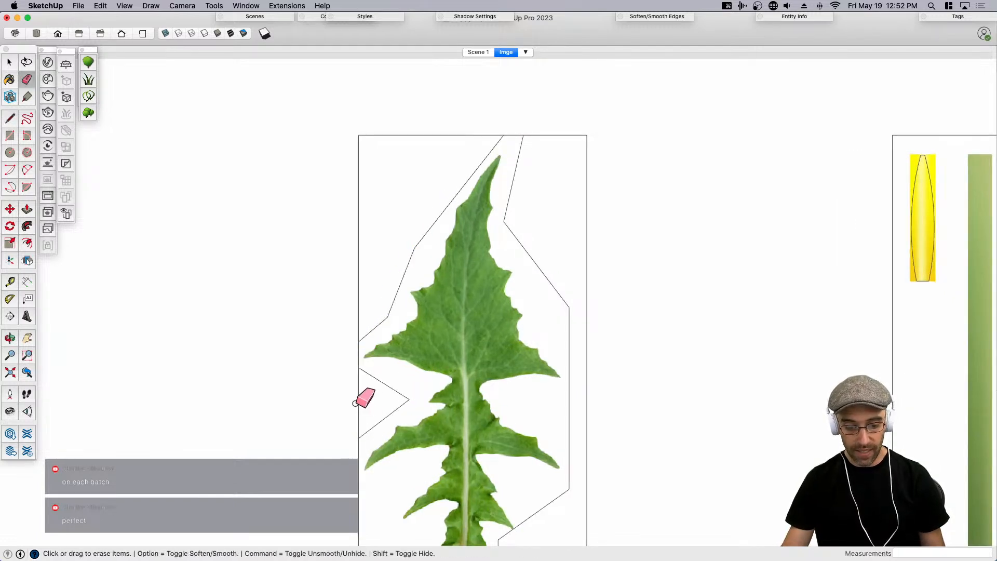
mouse_move(363, 247)
mouse_down()
mouse_move(439, 136)
mouse_move(566, 160)
mouse_move(597, 218)
mouse_up()
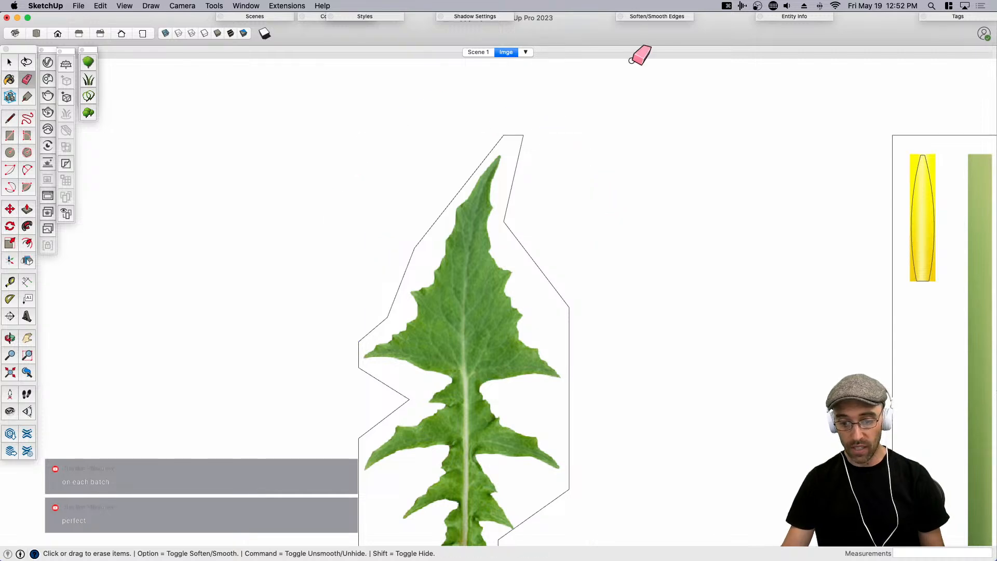
Cut a notch between the two large right-hand lobes of the leaf outline and erase the leftover edge.
scroll(572, 302, down, 2)
scroll(571, 303, up, 5)
key(l)
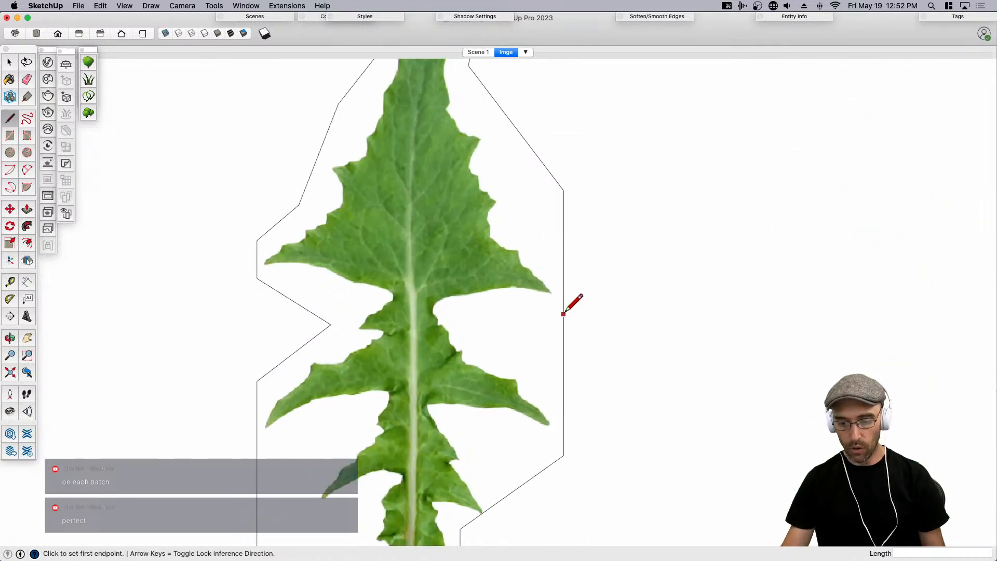
click(564, 314)
click(564, 407)
key(e)
scroll(666, 216, down, 3)
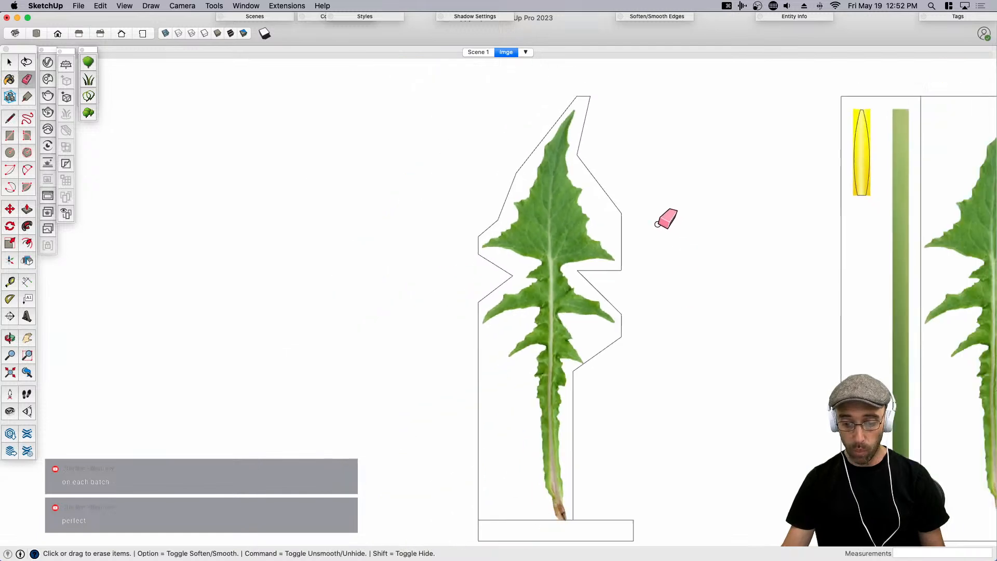
Trace the lower-left lobe and stalk down to the base line, and erase the old straight left edge.
key(space)
scroll(569, 327, up, 2)
scroll(568, 326, up, 2)
key(l)
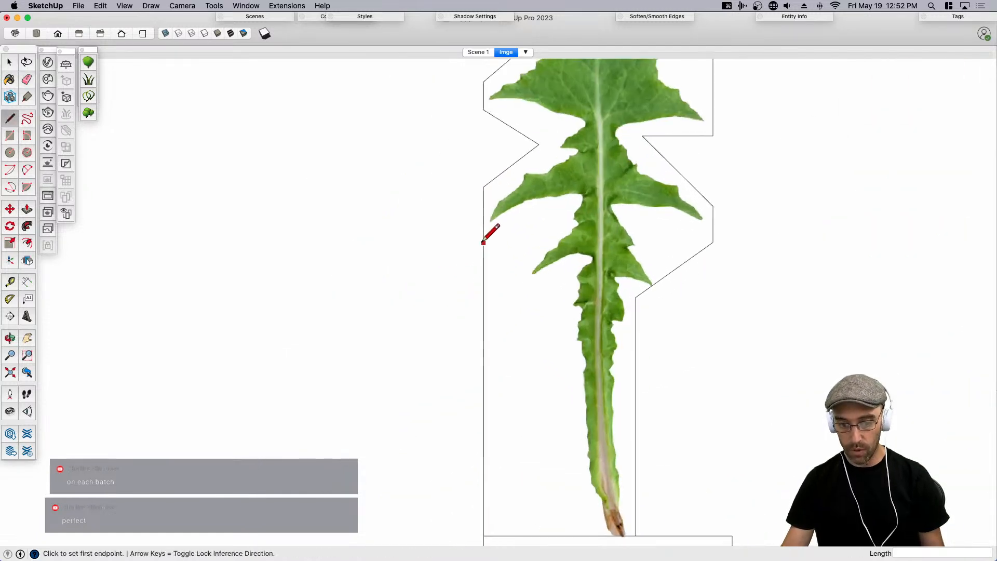
click(483, 240)
click(497, 296)
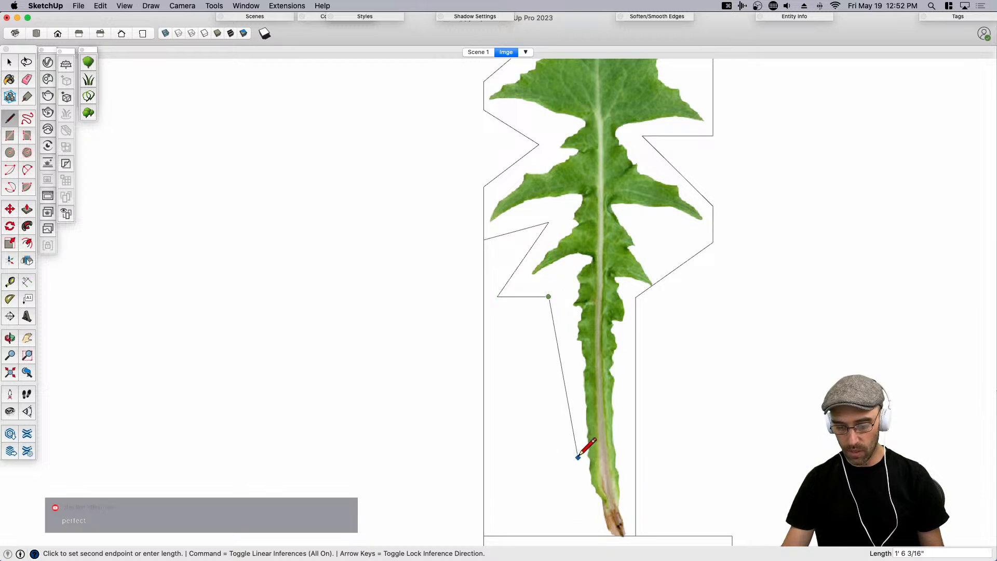
click(603, 535)
key(e)
drag(491, 446, 470, 441)
Erase the leftover strip below the leaf's base.
scroll(516, 499, down, 3)
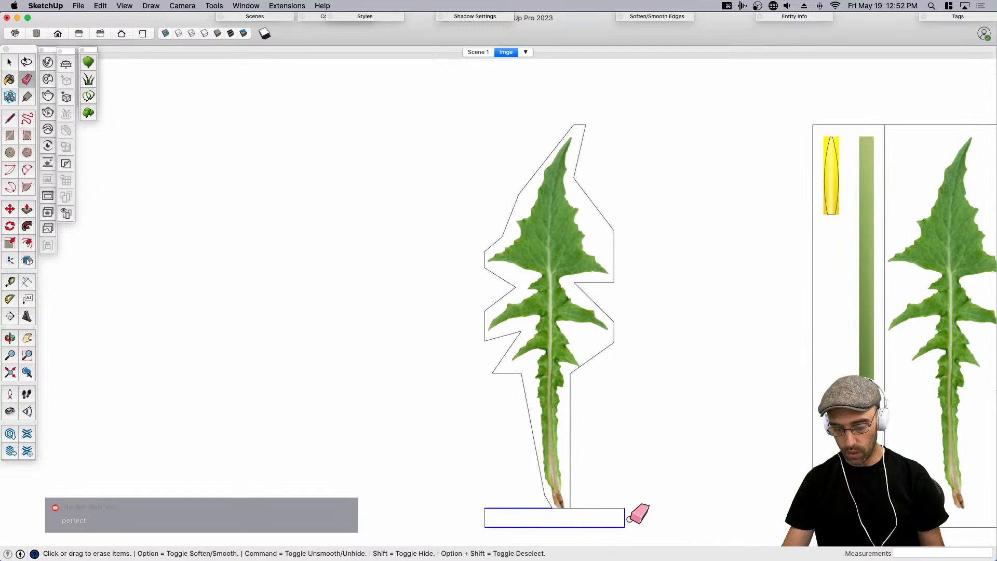
scroll(601, 442, up, 2)
scroll(613, 526, down, 3)
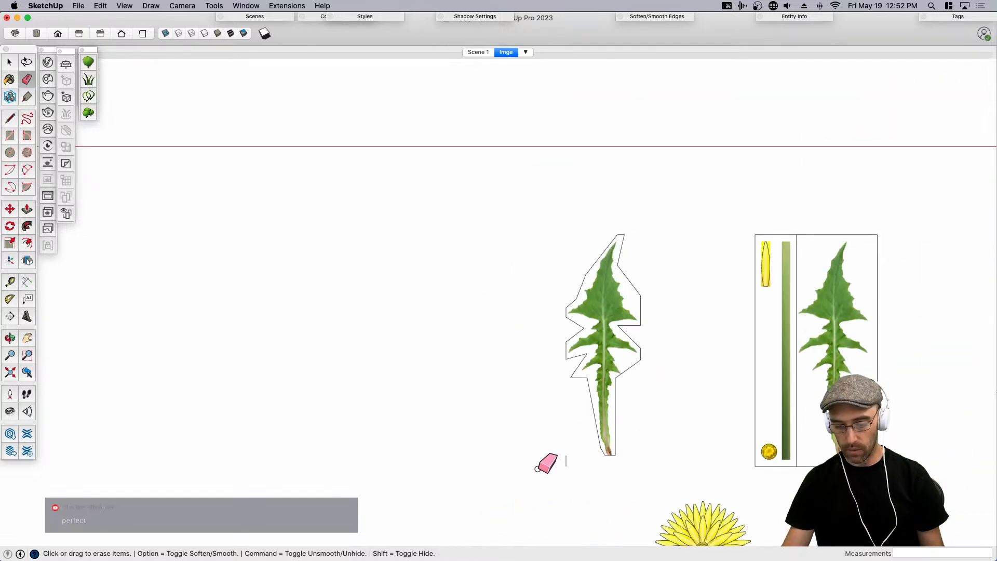
Redraw the outline closer to the leaf along its upper-right side and erase the surplus corner.
scroll(659, 289, up, 5)
key(l)
click(560, 196)
key(e)
scroll(587, 119, down, 3)
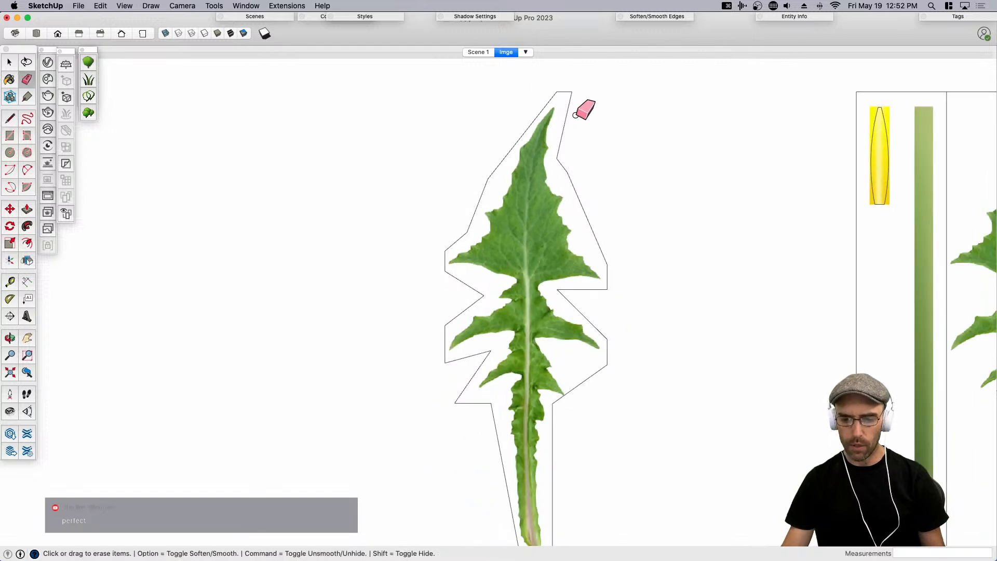
Draw a vertical edge beside the leaf's tip so the outline ends in a point, and erase the excess.
scroll(567, 135, up, 3)
key(l)
click(553, 167)
click(552, 77)
key(e)
scroll(528, 106, down, 3)
Split the leaf face with a horizontal line just below its lowest lobes.
key(space)
click(531, 289)
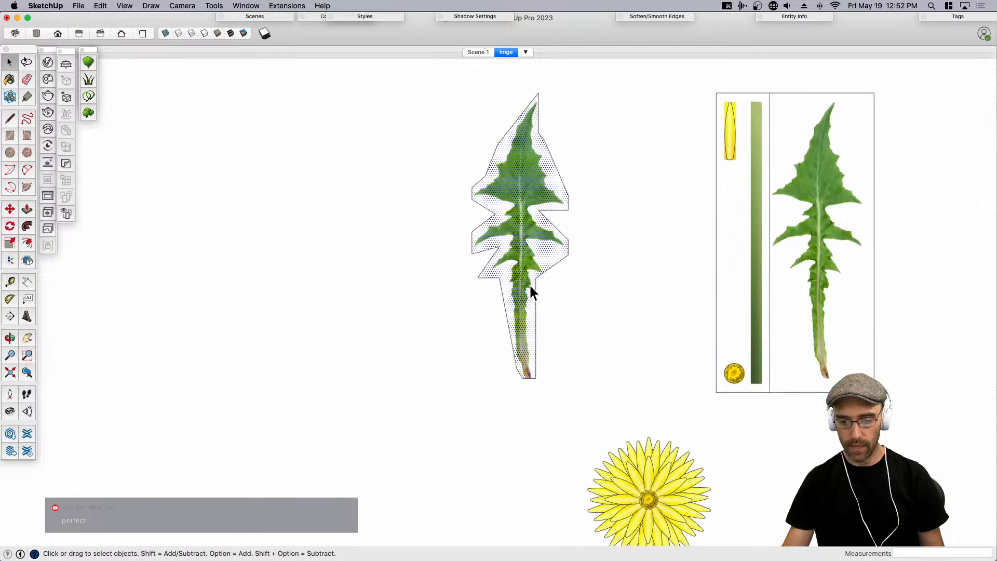
scroll(517, 274, up, 5)
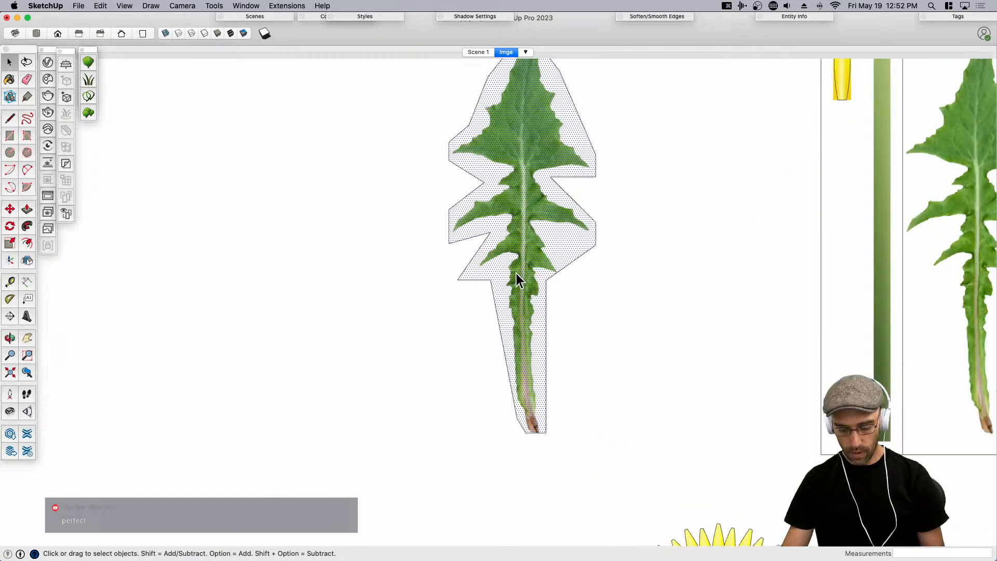
key(l)
click(481, 282)
click(558, 282)
scroll(540, 255, down, 3)
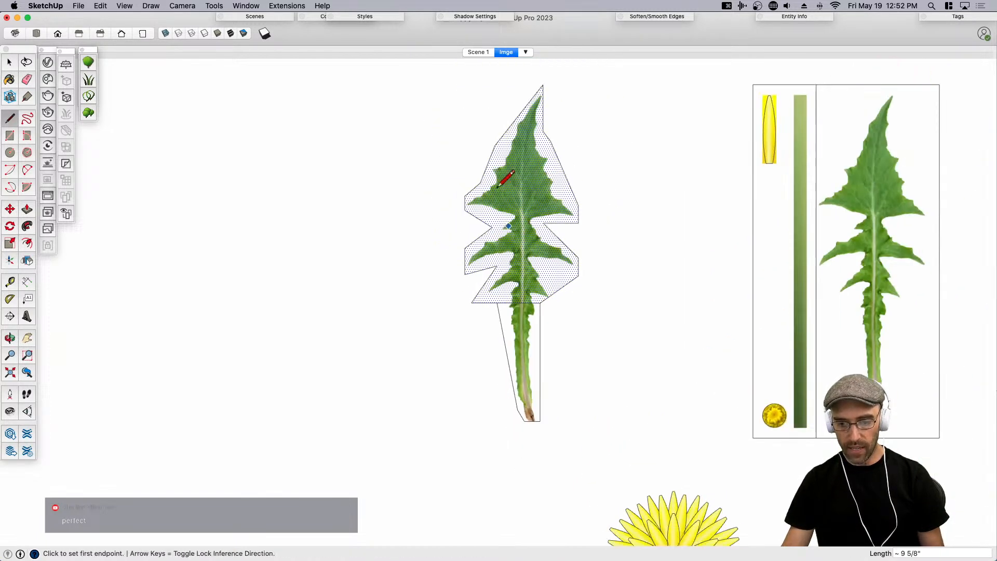
Divide the upper leaf with one line across the notches below the top lobes and another near the tip.
scroll(519, 225, up, 3)
click(492, 258)
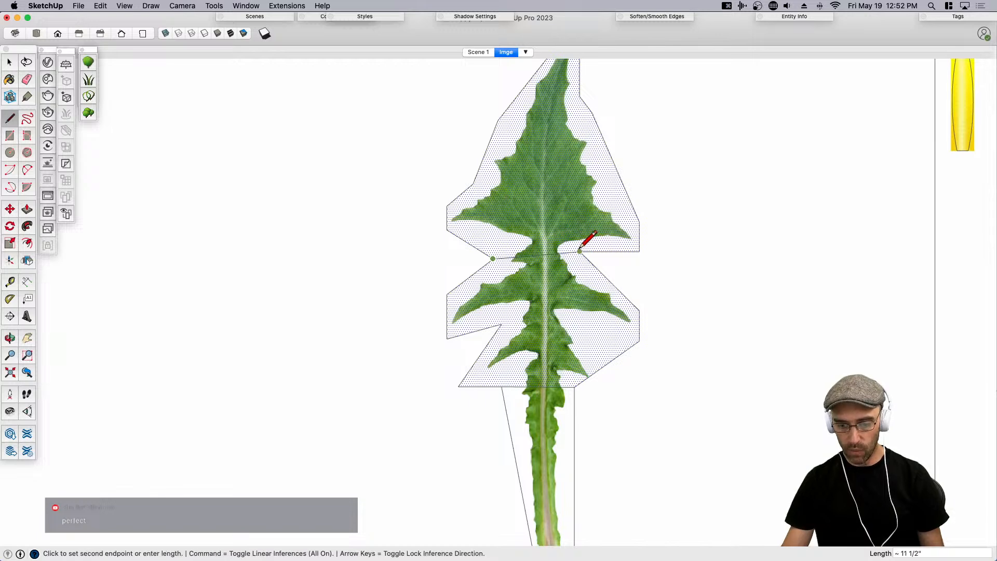
click(580, 252)
scroll(471, 274, down, 3)
scroll(555, 137, up, 3)
click(547, 142)
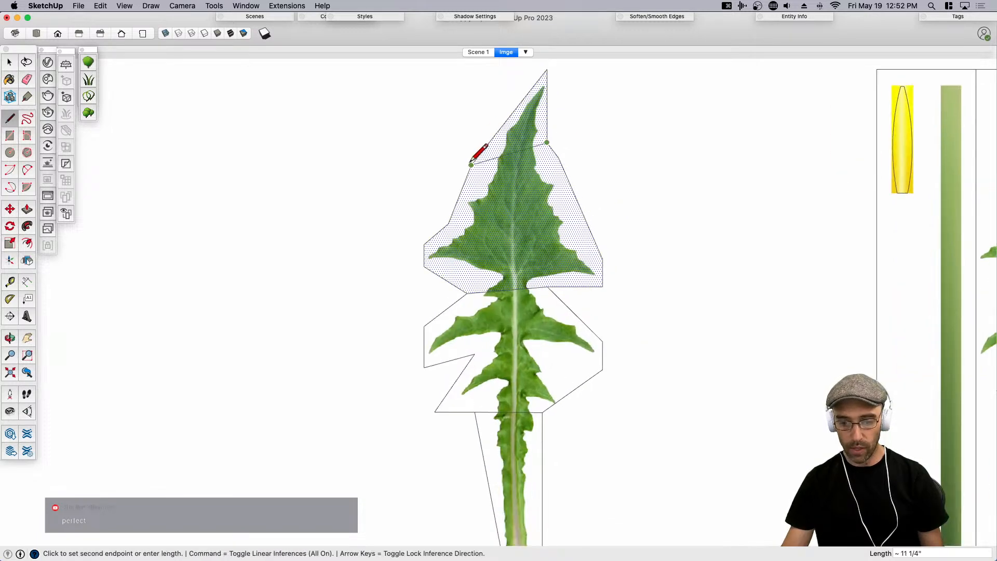
click(471, 165)
key(space)
Move the leaf's middle section vertically upward by about 5 inches to bend the leaf.
scroll(508, 396, down, 5)
middle_drag(507, 396, 394, 220)
scroll(370, 280, up, 3)
click(390, 294)
scroll(398, 294, up, 2)
key(m)
click(405, 325)
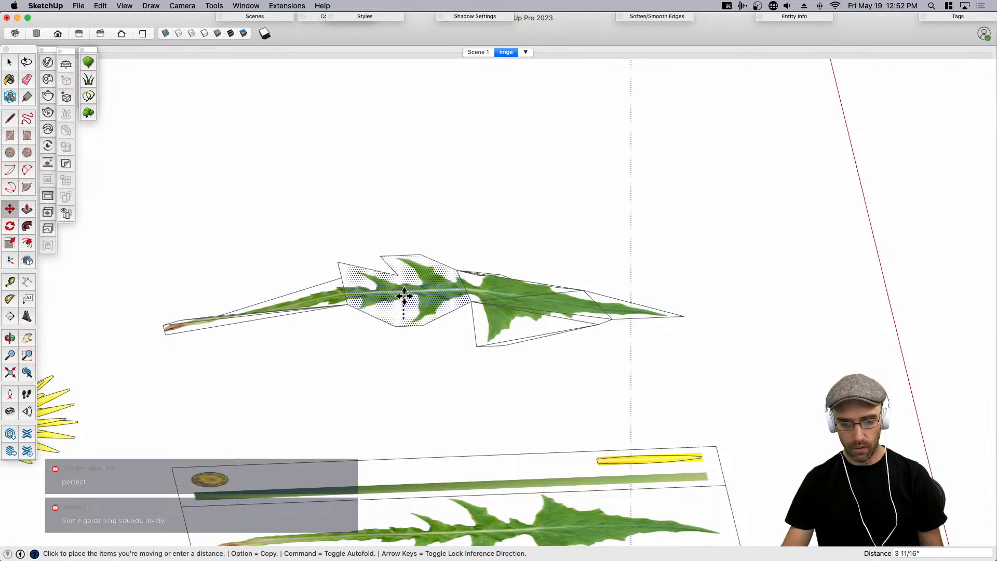
click(404, 287)
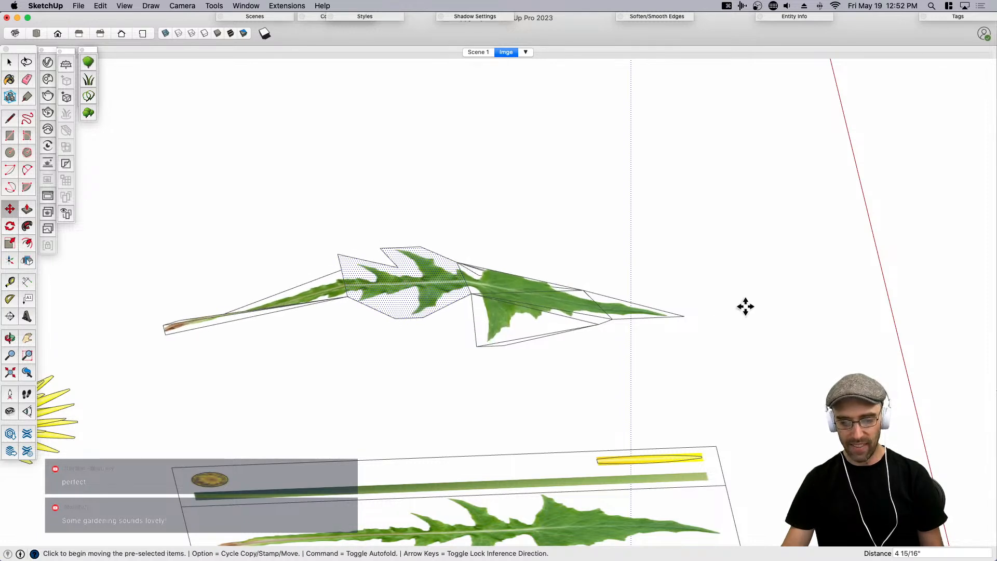
Raise the leaf's tip point vertically so the end section bends upward.
scroll(722, 311, up, 3)
key(space)
click(610, 312)
click(674, 331)
scroll(666, 326, up, 2)
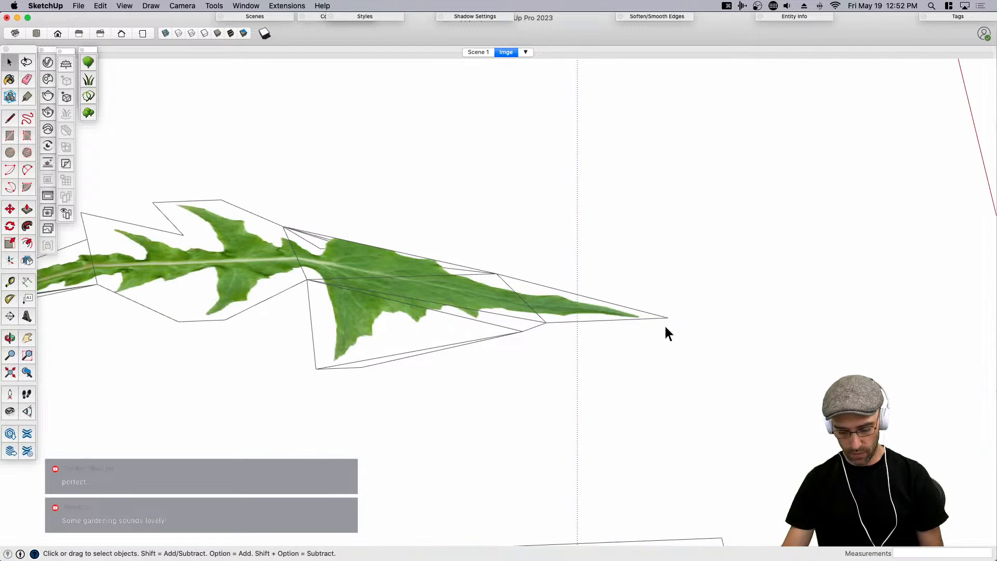
key(m)
click(666, 317)
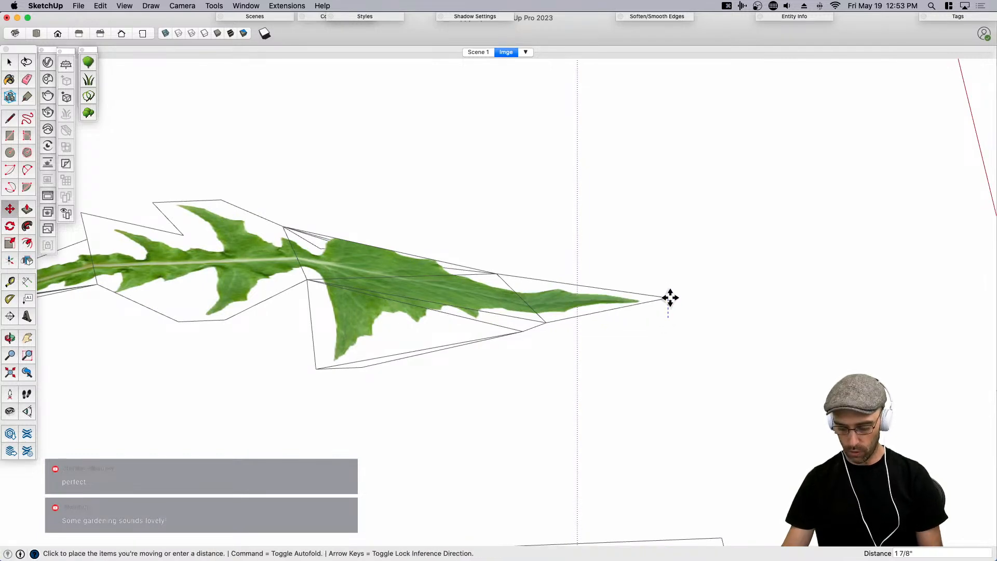
scroll(668, 273, down, 1)
click(669, 269)
Move the leaf's tip point straight down by about 3 1/8 inches.
middle_drag(661, 287, 737, 364)
key(space)
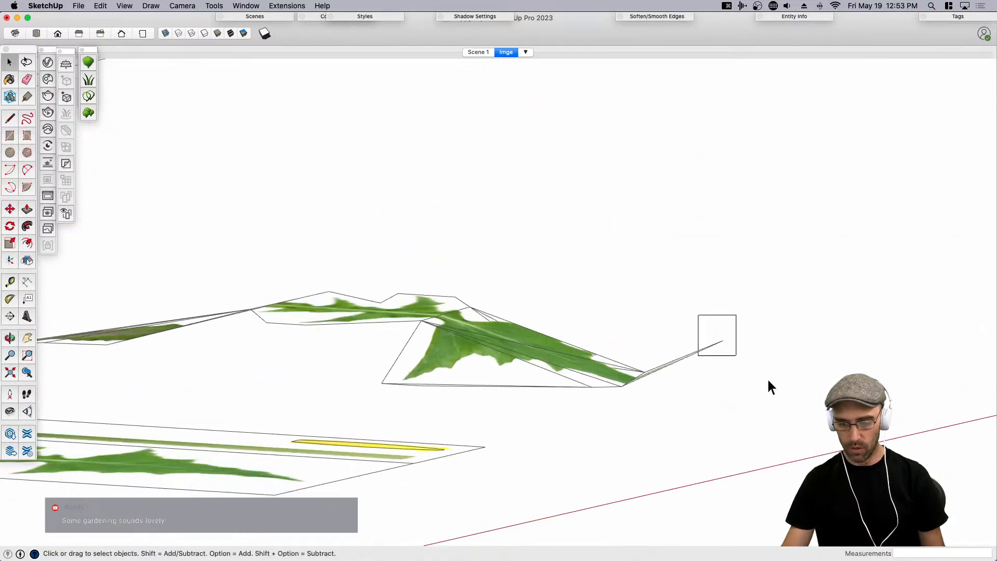
key(m)
click(723, 347)
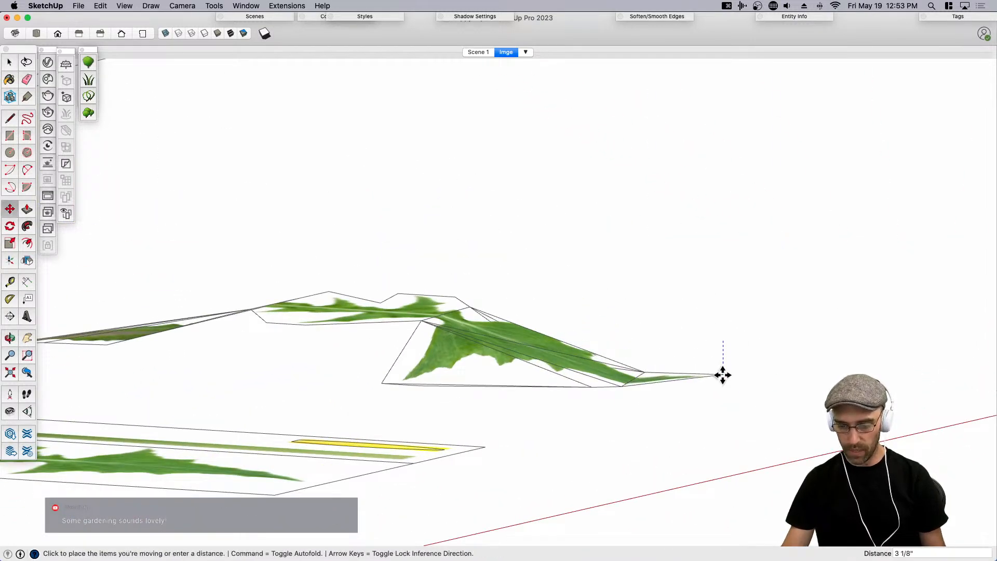
click(721, 375)
middle_drag(721, 375, 420, 364)
key(space)
scroll(419, 364, up, 3)
click(416, 386)
scroll(416, 384, up, 3)
key(l)
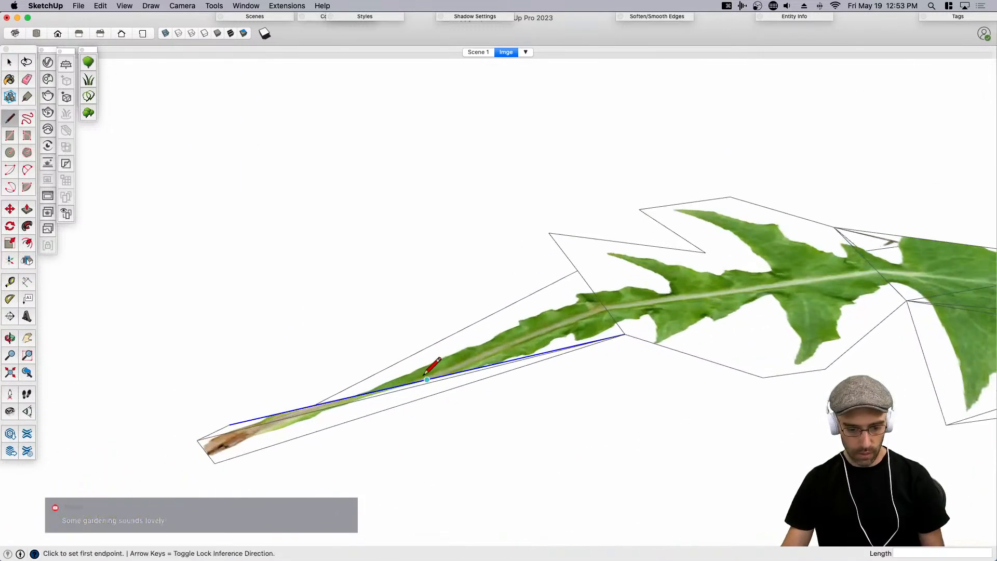
scroll(235, 491, up, 5)
key(space)
click(305, 469)
Move the chain of short edges at the leaf's stem end vertically to bend the base section.
mouse_move(338, 445)
middle_down()
mouse_move(723, 383)
mouse_move(628, 344)
middle_up()
mouse_move(584, 383)
middle_down()
mouse_move(644, 366)
mouse_move(619, 397)
middle_up()
click(626, 397)
shift+click(672, 417)
shift+click(711, 422)
middle_drag(711, 427, 743, 399)
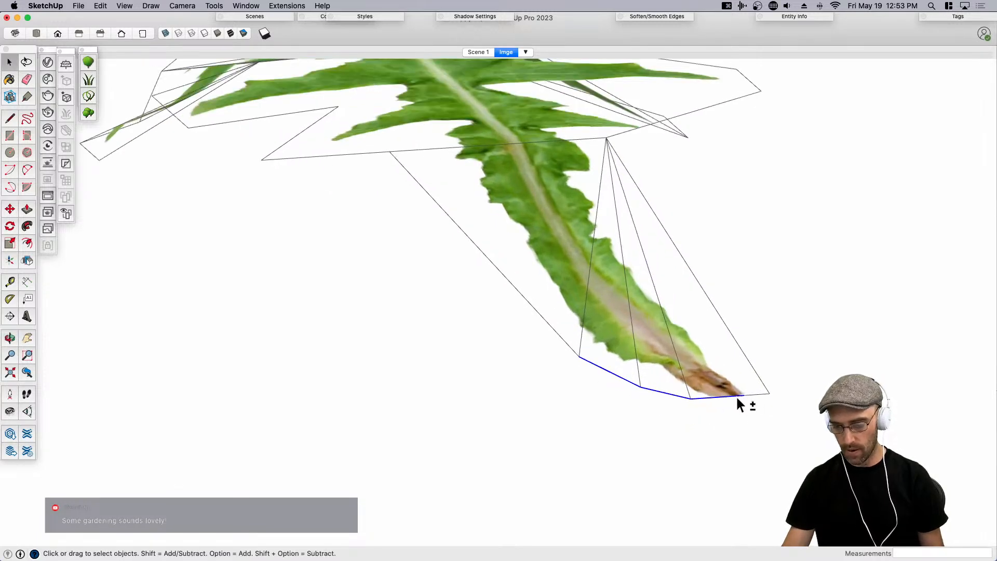
key(m)
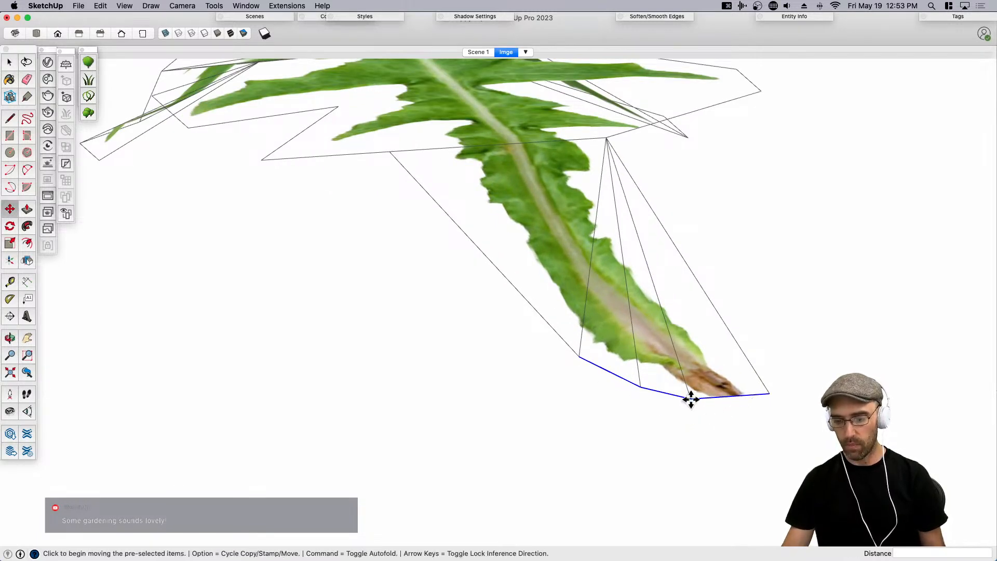
click(691, 399)
scroll(692, 374, down, 3)
middle_drag(704, 331, 826, 282)
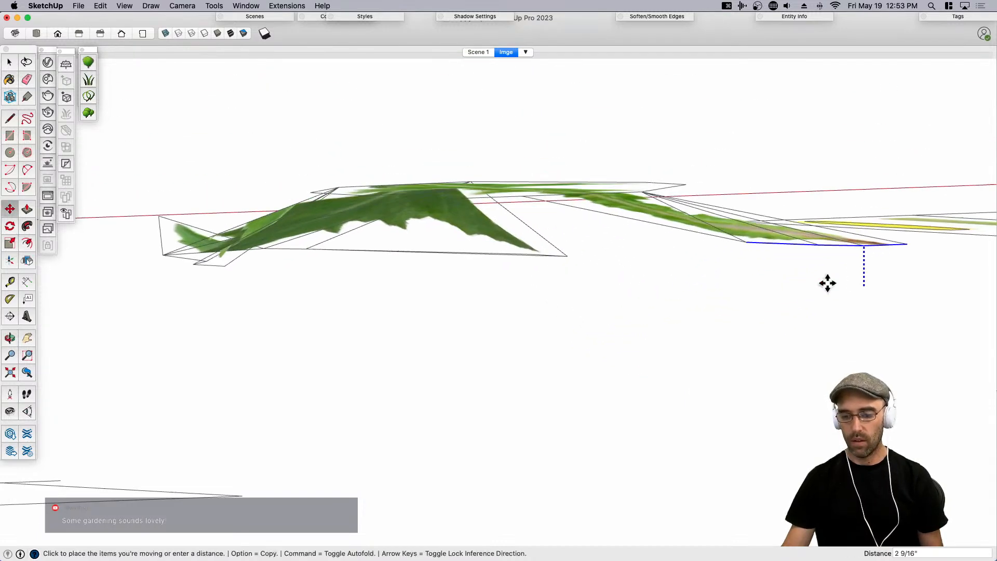
click(857, 254)
middle_drag(866, 258, 722, 332)
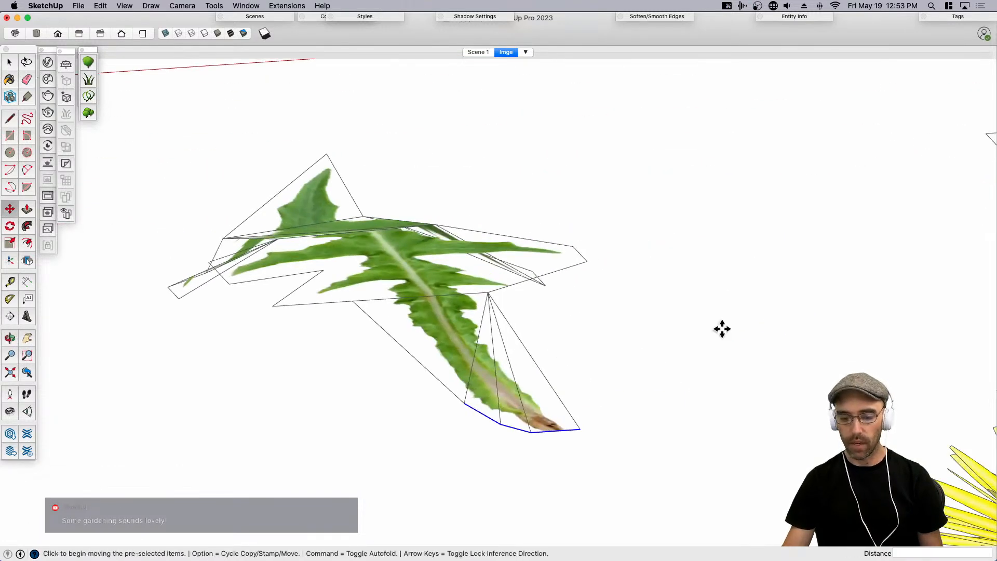
key(space)
click(631, 394)
Hide all the inner fold lines across the leaf so only its outer outline is drawn.
scroll(637, 352, down, 4)
key(super+1)
scroll(607, 348, down, 4)
click(442, 257)
scroll(478, 278, down, 3)
scroll(477, 271, up, 1)
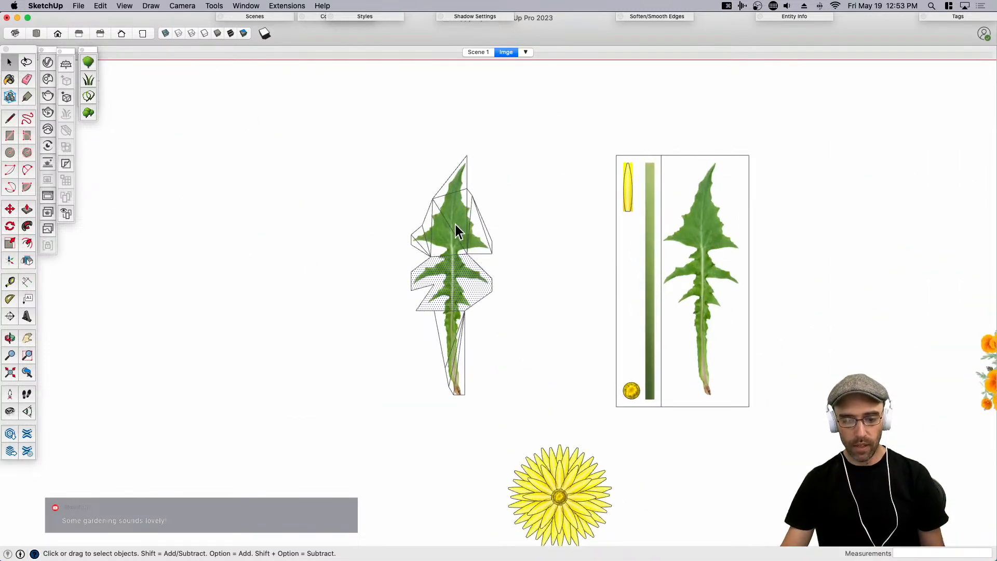
scroll(451, 244, up, 3)
key(e)
scroll(416, 229, up, 3)
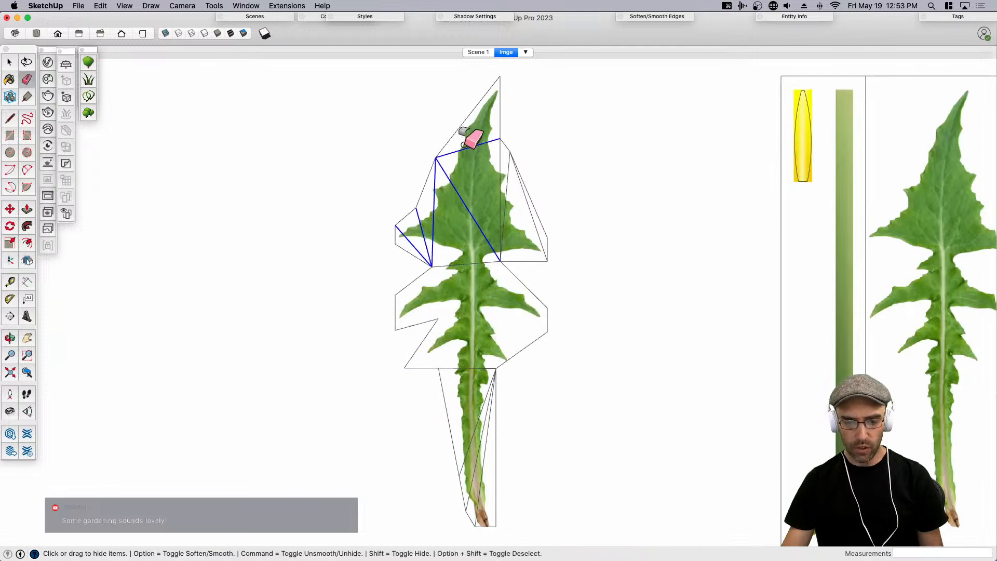
shift+drag(518, 205, 535, 217)
shift+drag(476, 235, 470, 289)
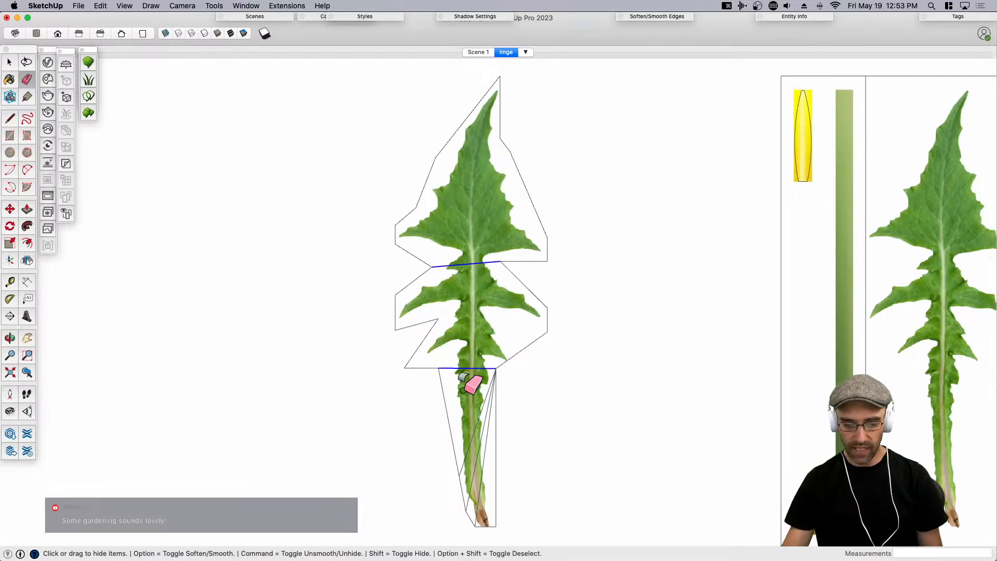
shift+drag(479, 436, 479, 416)
scroll(534, 329, down, 3)
Make the whole leaf a component with its axes origin at the base of the stem.
key(space)
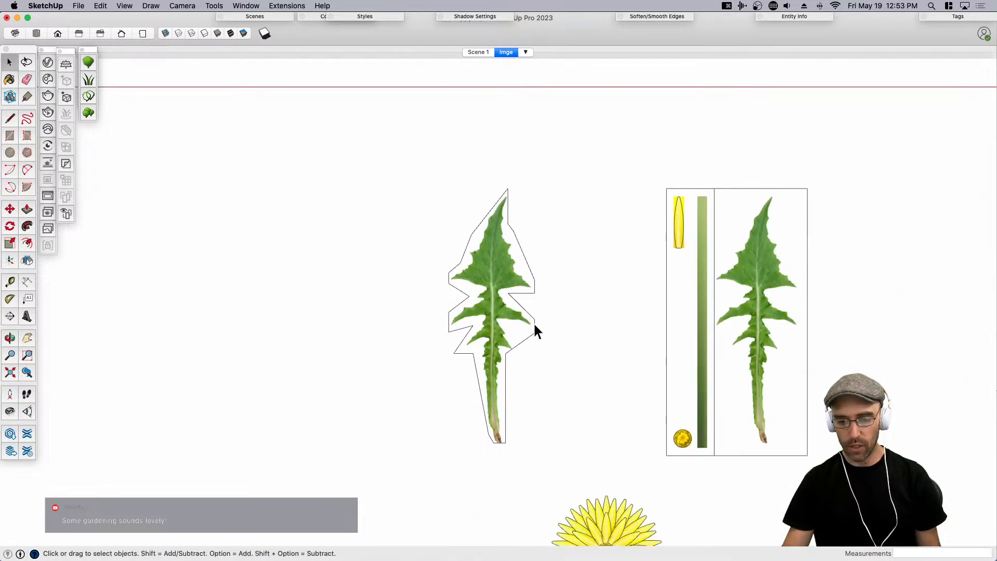
triple_click(508, 332)
key(g)
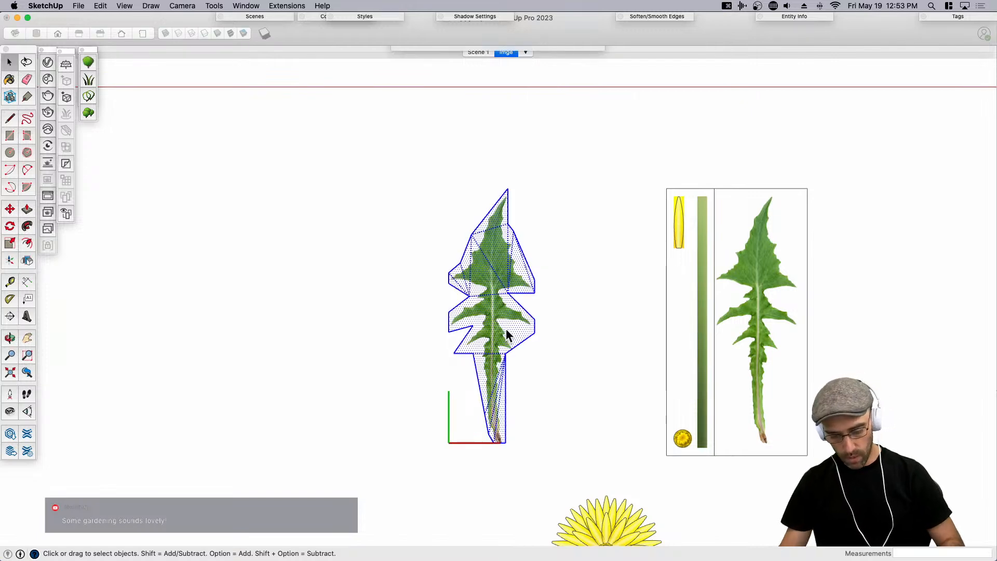
click(512, 145)
scroll(488, 438, up, 5)
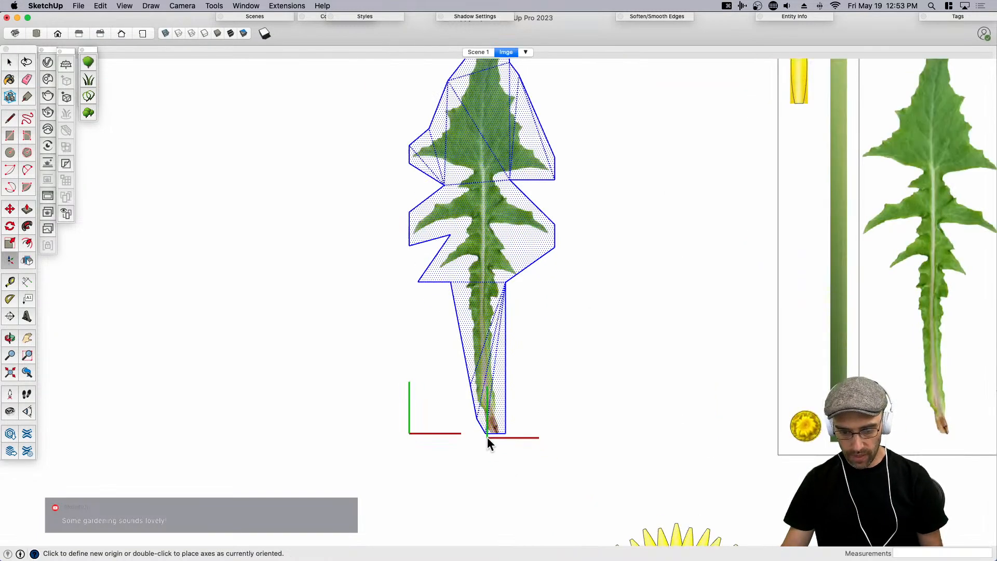
click(562, 435)
click(593, 441)
click(573, 294)
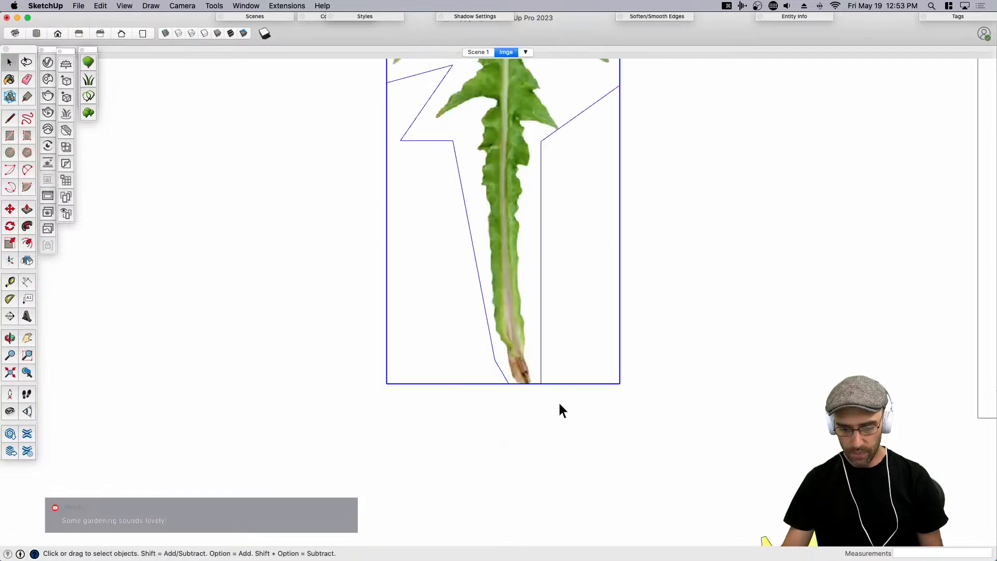
scroll(535, 395, down, 4)
key(q)
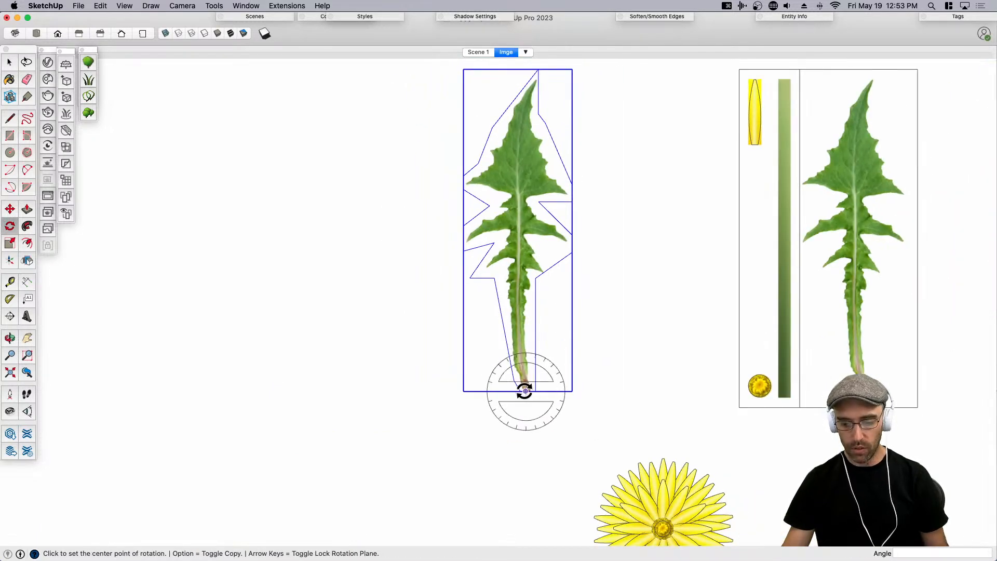
click(526, 392)
key(alt)
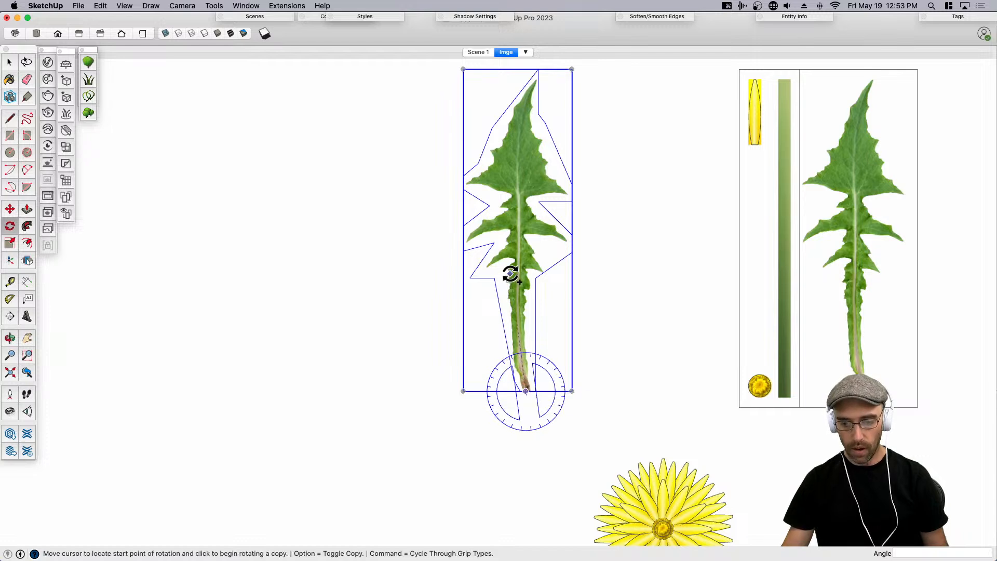
click(509, 274)
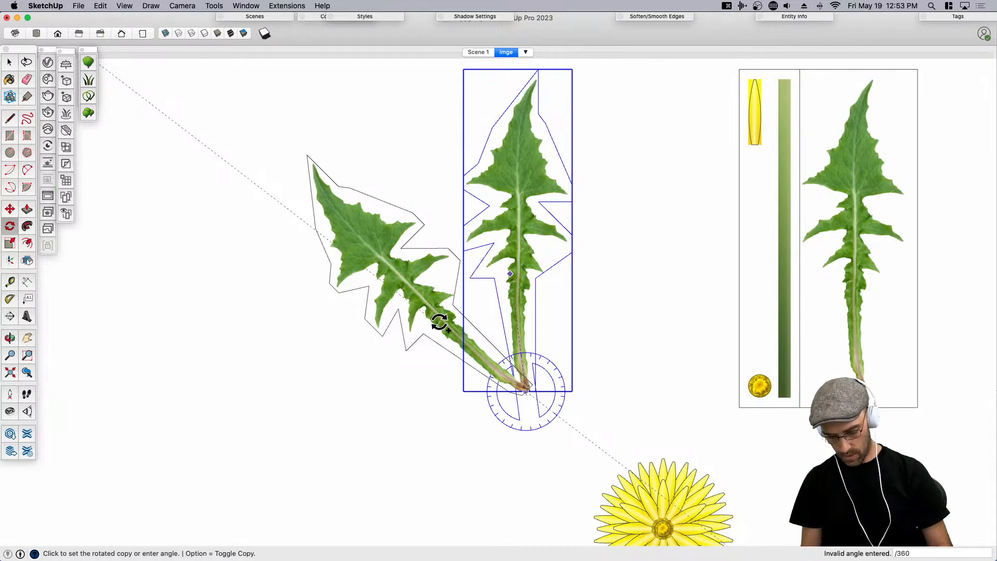
key(space)
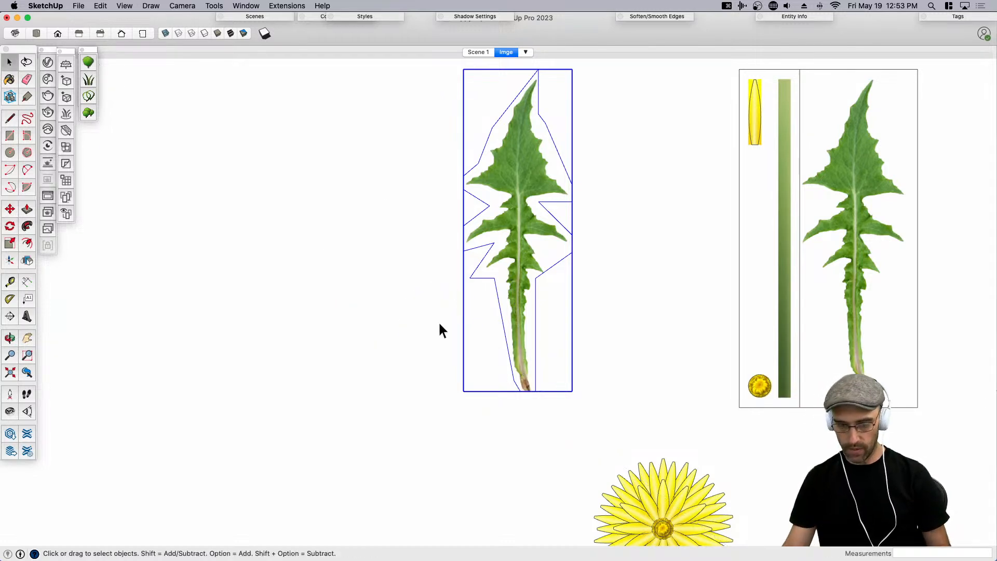
Rotate a copy of the leaf 360 degrees around its stem base and divide the turn into 8 leaves.
key(q)
click(527, 392)
key(alt)
click(523, 297)
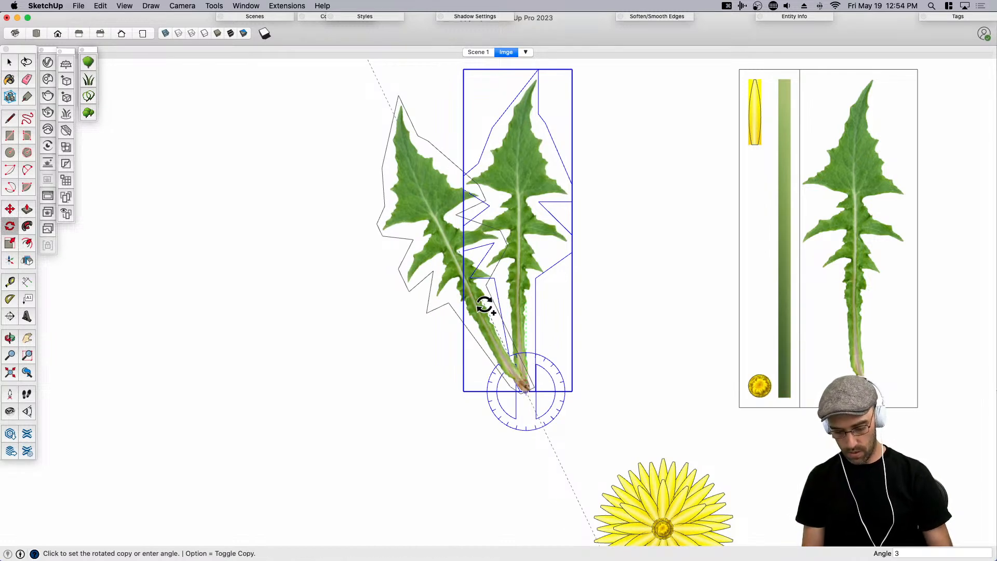
key(Return)
text(/)
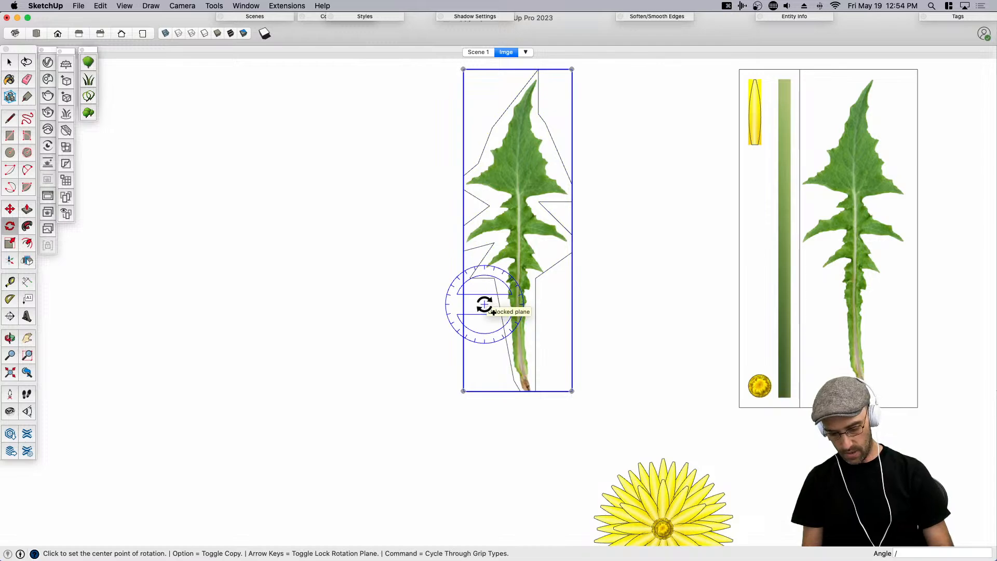
text(8)
key(Return)
key(space)
Open one of the leaf components in the ring for editing.
scroll(468, 364, down, 3)
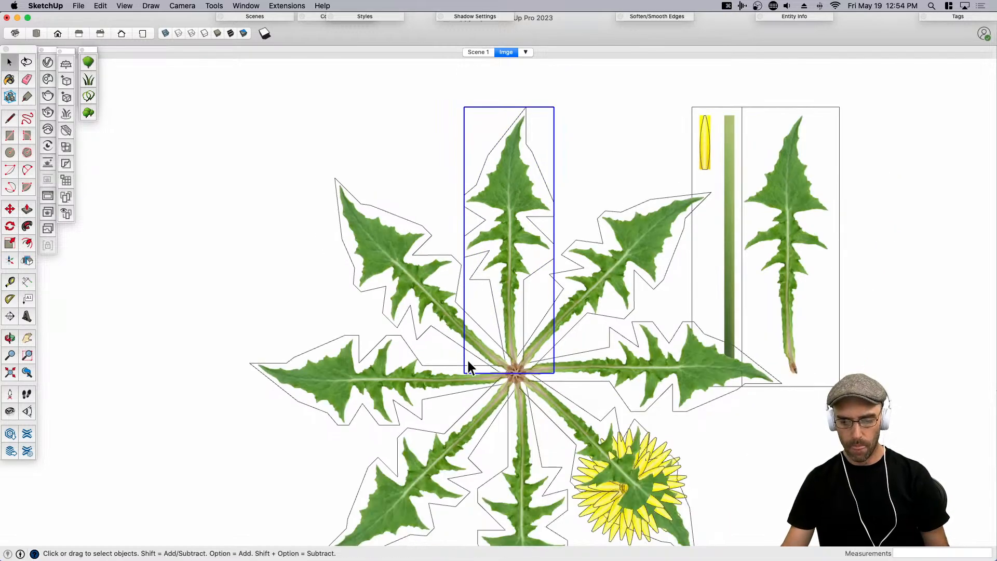
scroll(490, 311, down, 3)
middle_drag(490, 312, 575, 267)
scroll(575, 291, up, 3)
click(575, 314)
middle_drag(575, 313, 369, 291)
double_click(323, 247)
click(324, 246)
Rotate all of the leaf's geometry upward around its stem base by about 15 degrees, tilting every leaf in the ring.
triple_click(331, 249)
scroll(301, 263, up, 3)
key(q)
scroll(400, 263, up, 3)
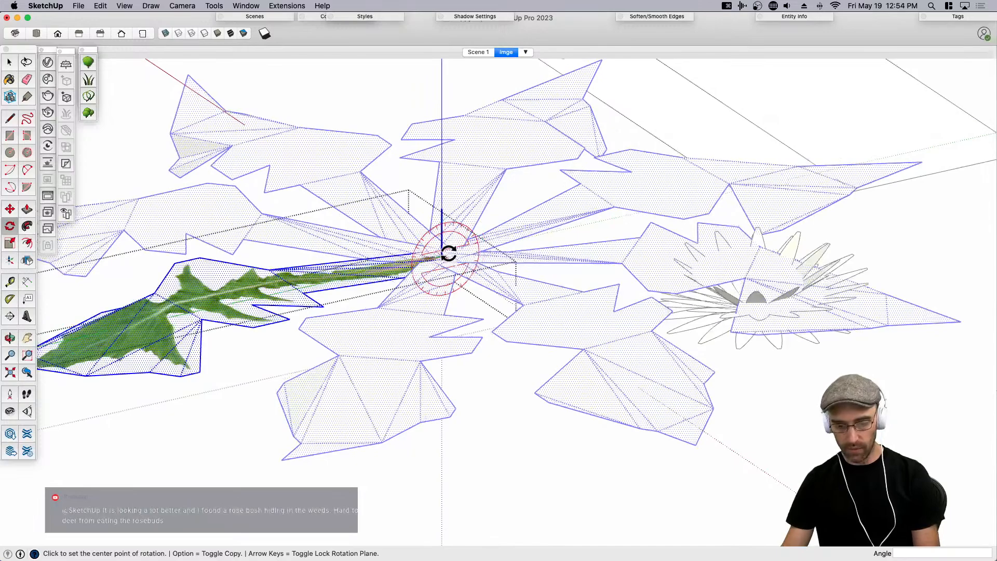
click(445, 251)
click(275, 288)
middle_drag(275, 287, 292, 239)
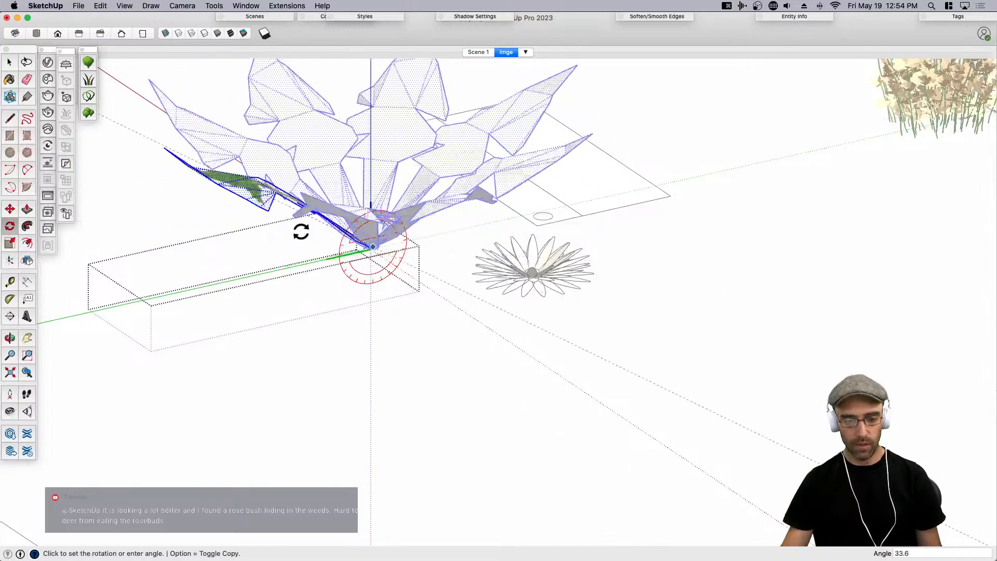
middle_drag(296, 223, 288, 166)
scroll(288, 166, up, 2)
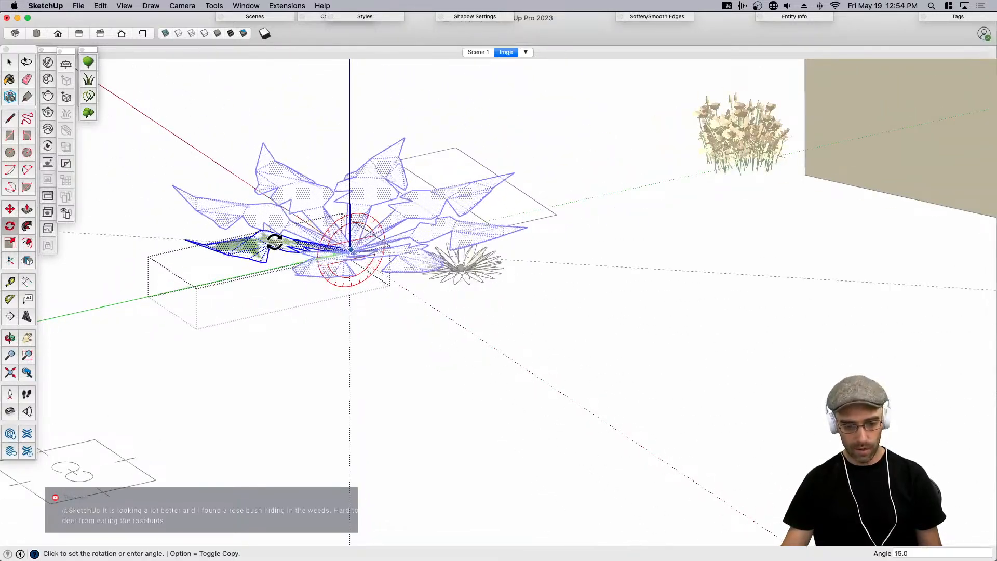
click(278, 234)
key(space)
scroll(298, 271, up, 3)
middle_drag(256, 236, 294, 304)
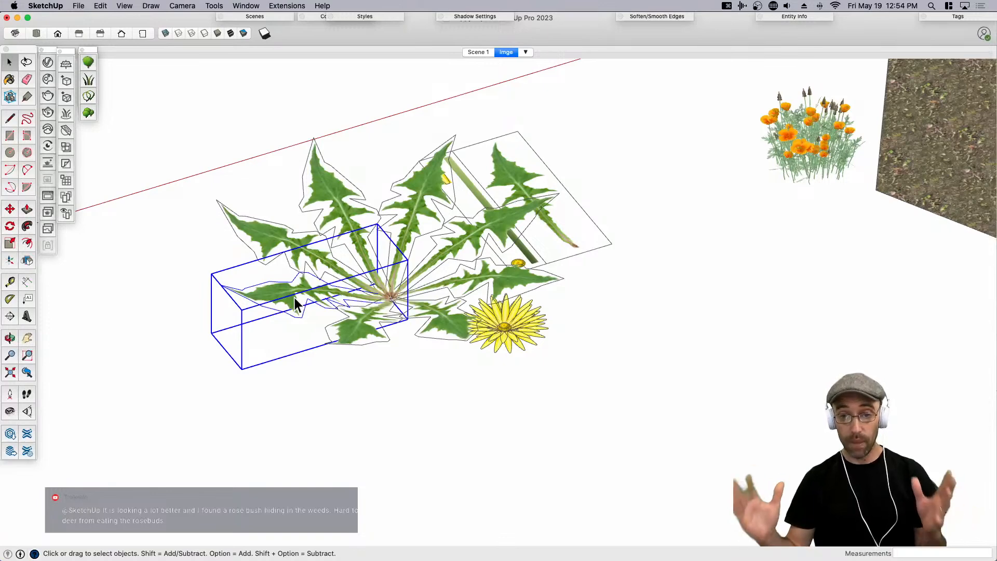
middle_drag(319, 291, 332, 319)
Group the eight leaves and scale a copy of the group down uniformly about its center.
key(super+a)
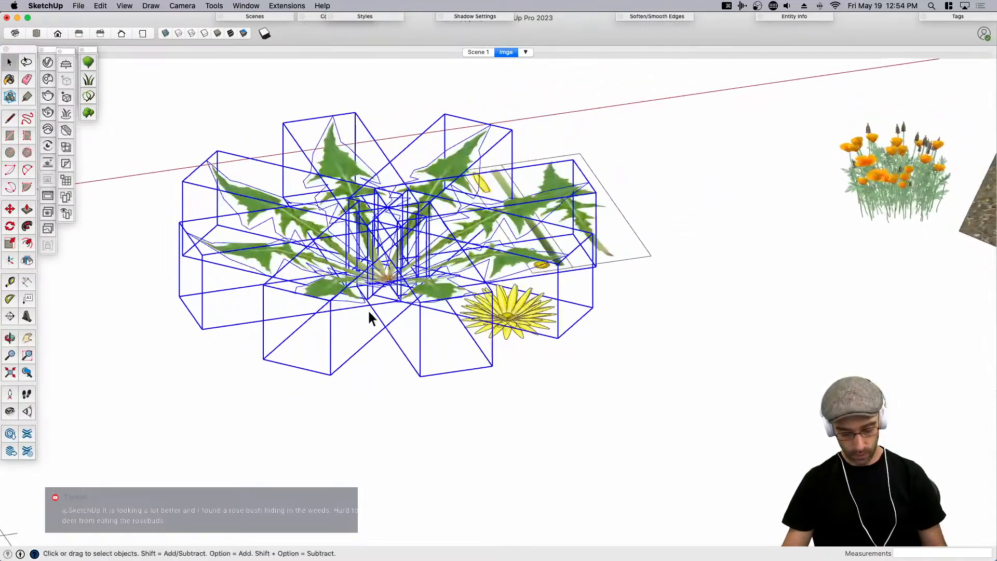
key(super+g)
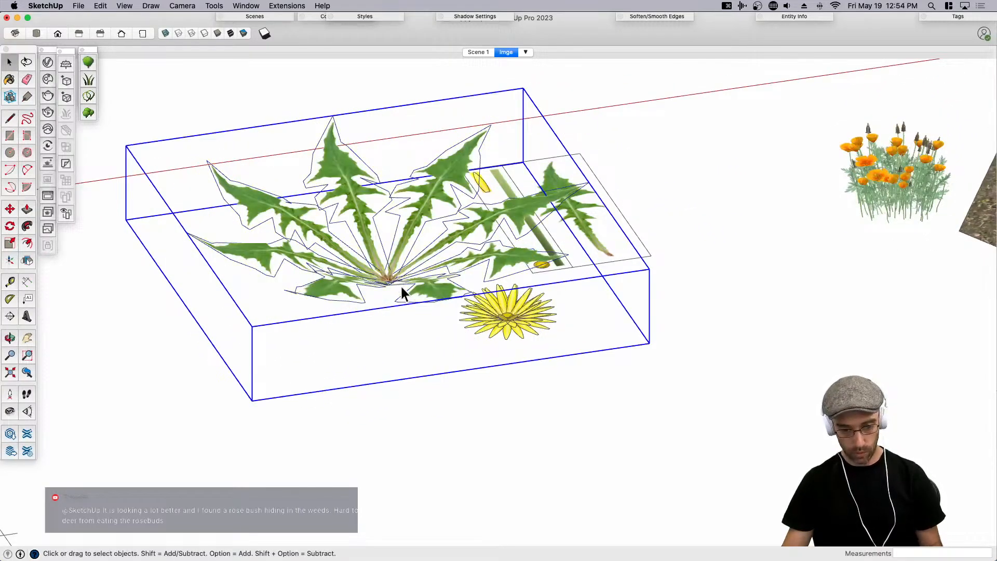
scroll(401, 287, down, 3)
key(s)
scroll(480, 156, up, 4)
click(502, 136)
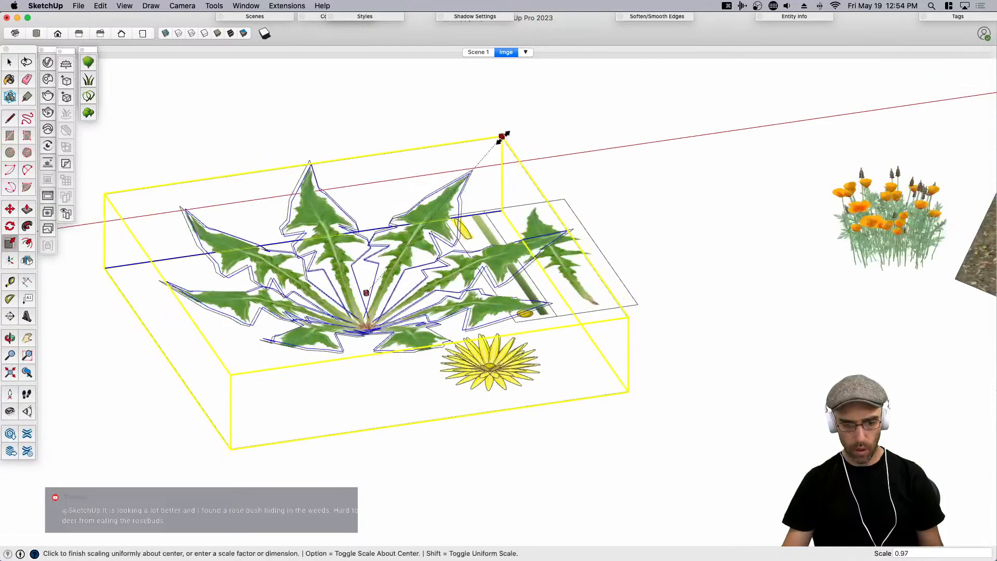
click(475, 163)
middle_drag(370, 309, 383, 363)
Try to mirror the smaller leaf group along the red axis with a scale of -1.
middle_drag(492, 335, 578, 285)
click(565, 275)
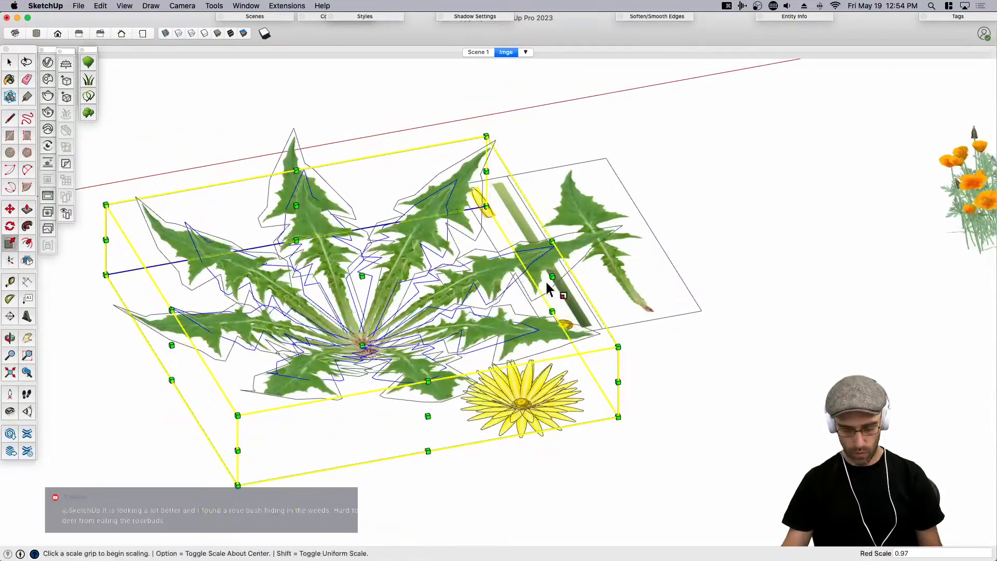
text(-1)
key(Return)
key(super+z)
key(space)
Mirror the smaller leaf group about its center along the red axis with a scale of -1.
key(s)
key(alt)
drag(564, 275, 548, 279)
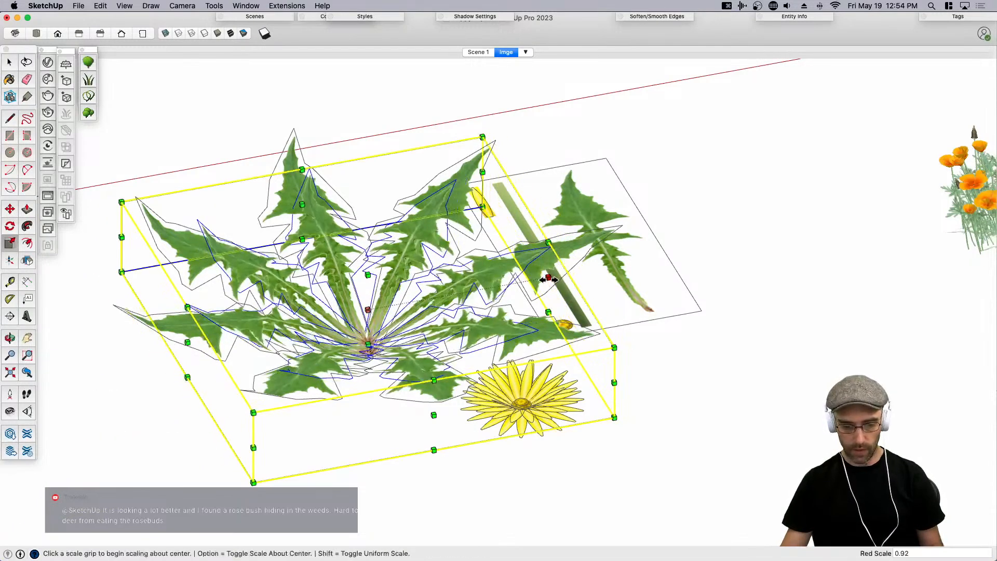
text(-1)
key(Return)
key(space)
Mirror the smaller leaf group about its center along the green axis with a scale of -1.
middle_drag(418, 375, 444, 359)
key(s)
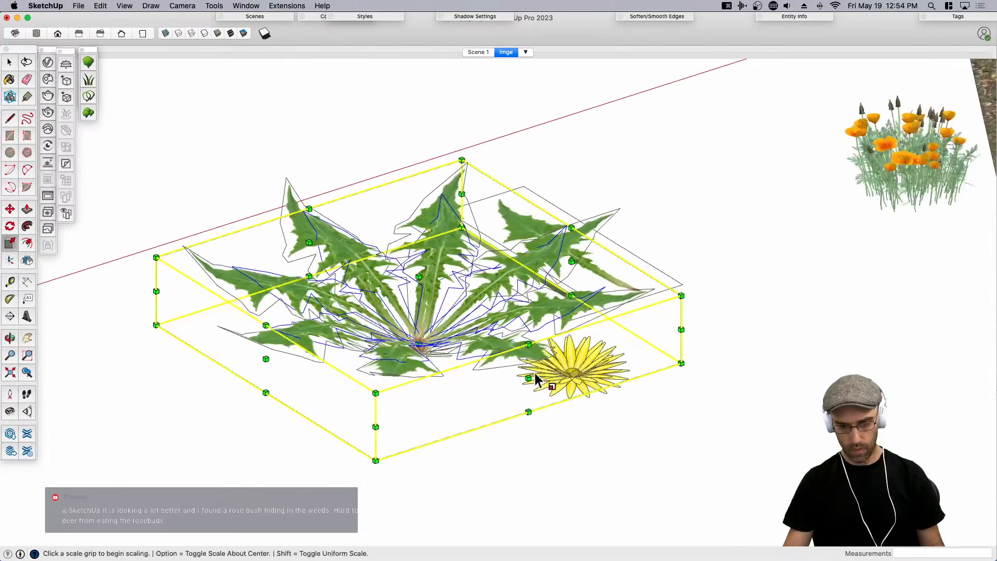
key(super+z)
key(super+shift+z)
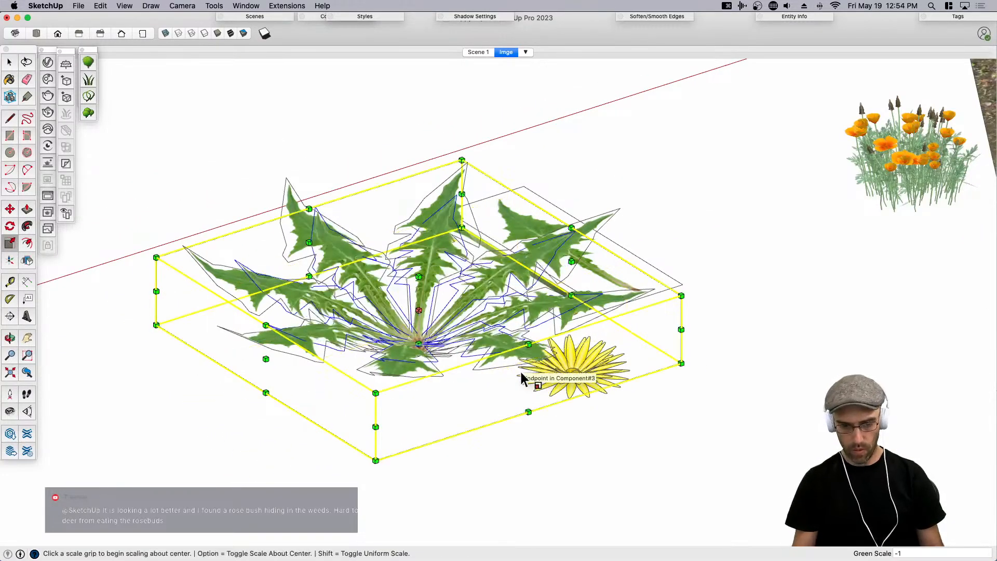
key(space)
Inside the smaller leaf group, narrow one rear leaf about its center to a red-axis scale of about 0.82.
middle_drag(449, 367, 347, 304)
double_click(349, 338)
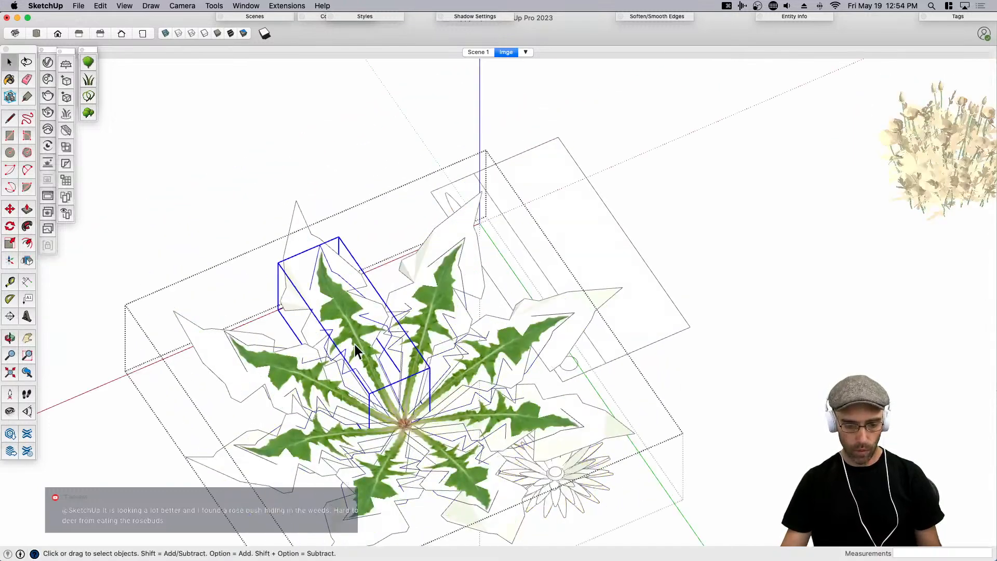
key(s)
scroll(356, 344, up, 2)
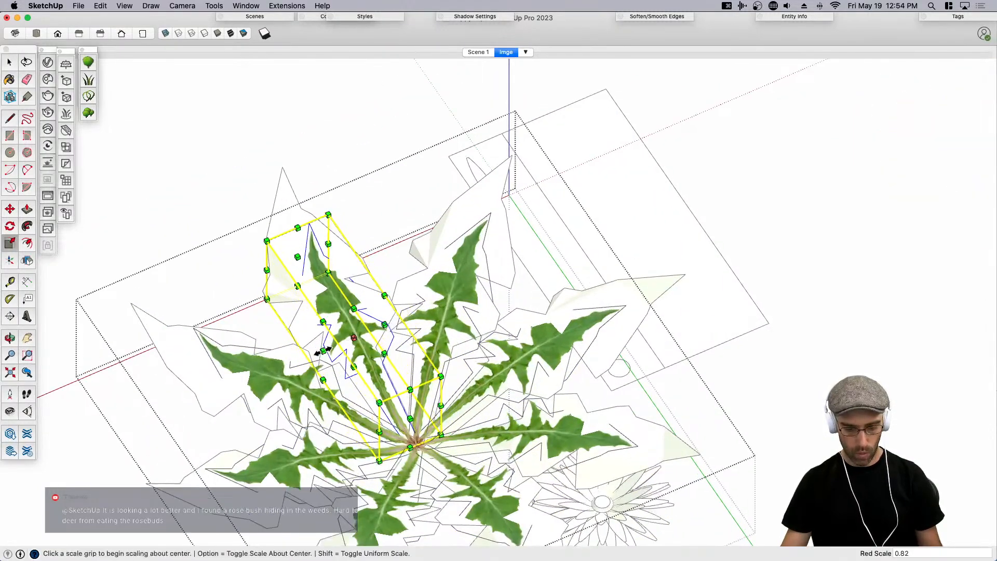
key(space)
key(Escape)
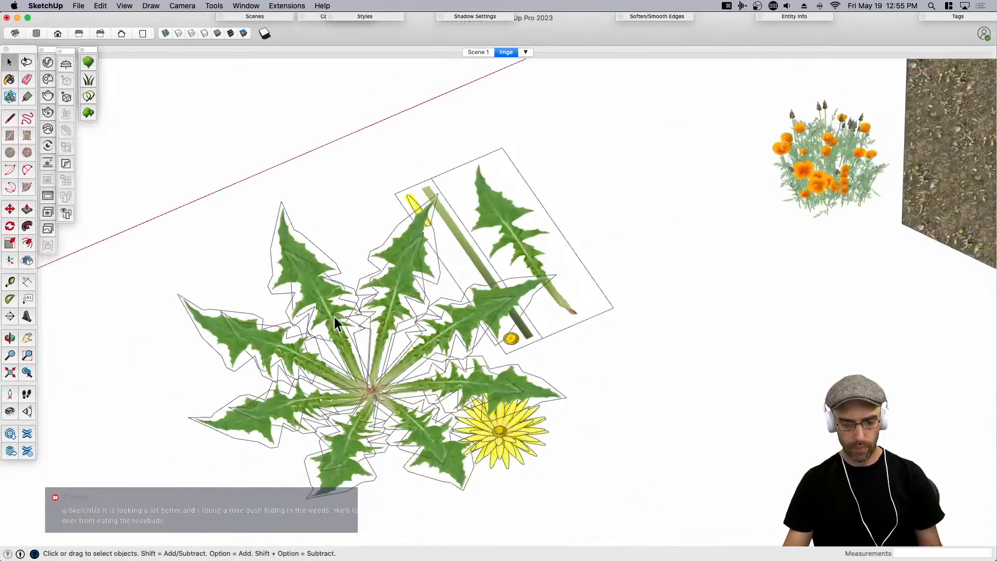
Inside the larger leaf group, widen one leaf about its center to a red-axis scale of about 1.12.
middle_drag(452, 337, 530, 374)
double_click(545, 291)
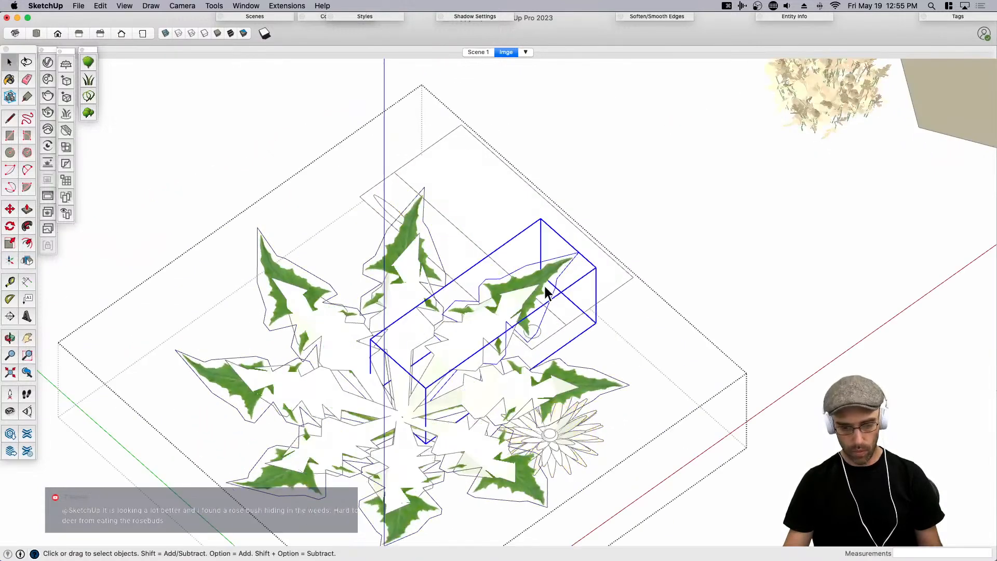
key(s)
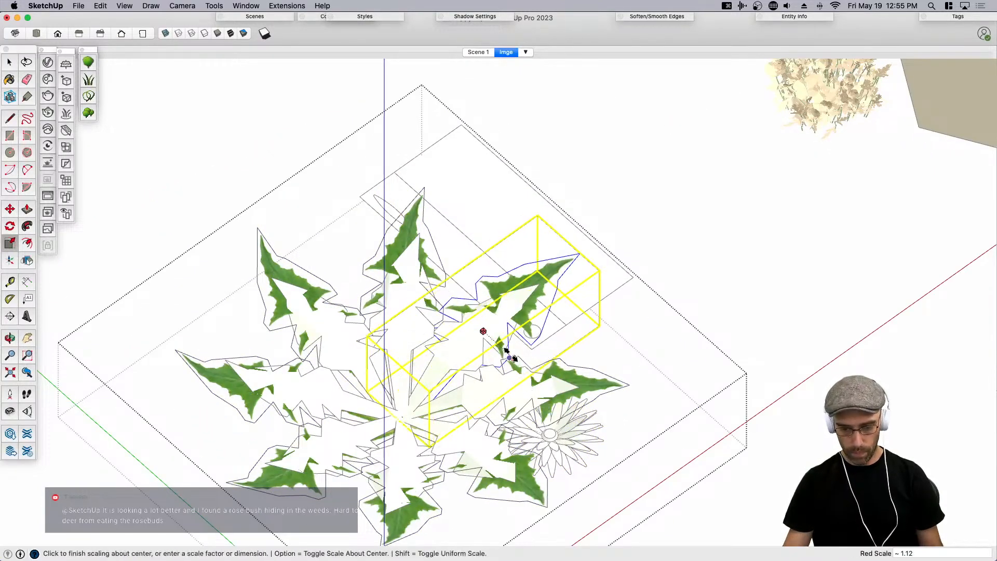
key(Return)
key(space)
scroll(407, 314, down, 5)
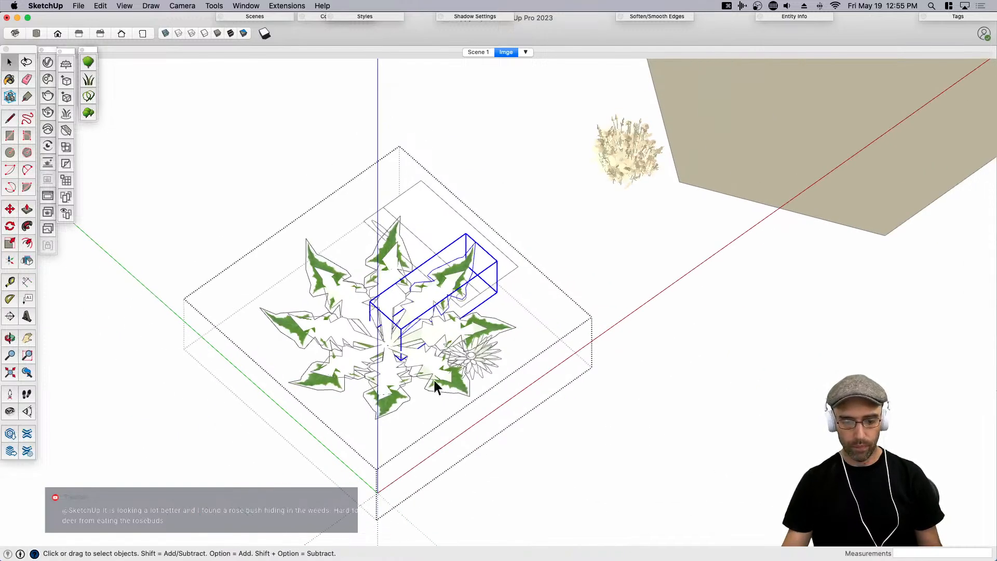
click(417, 440)
Inside the smaller leaf group, narrow the front leaf about its center to a red-axis scale of about 0.60.
scroll(417, 439, up, 4)
double_click(377, 349)
click(375, 345)
scroll(375, 344, up, 3)
middle_drag(375, 344, 356, 306)
scroll(407, 298, up, 2)
key(s)
click(396, 305)
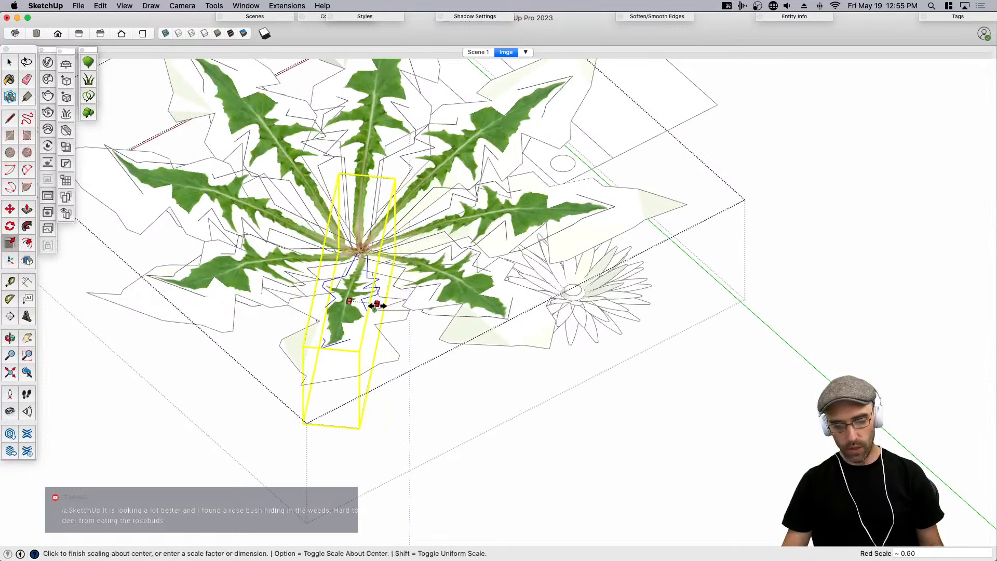
click(377, 305)
key(Return)
key(space)
click(530, 523)
scroll(519, 498, down, 3)
Rotate the smaller leaf group about the plant's center so its leaves fall between those of the larger group.
click(421, 323)
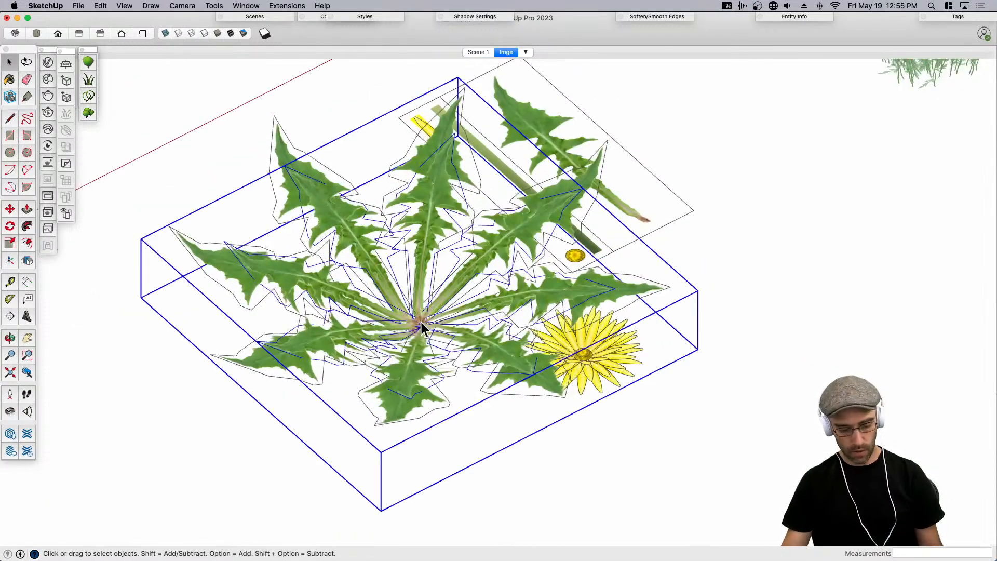
key(q)
click(418, 321)
click(455, 374)
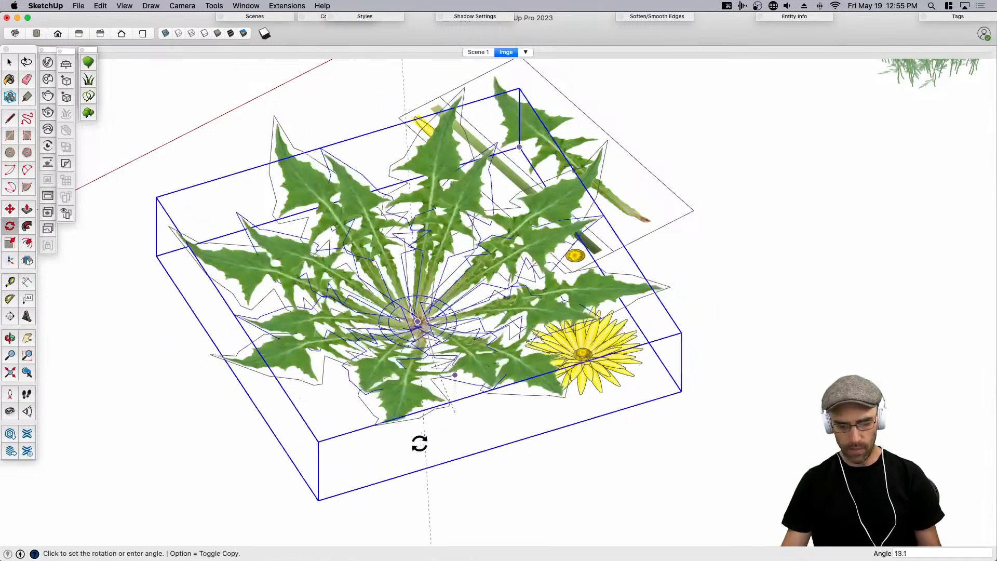
middle_drag(387, 455, 457, 412)
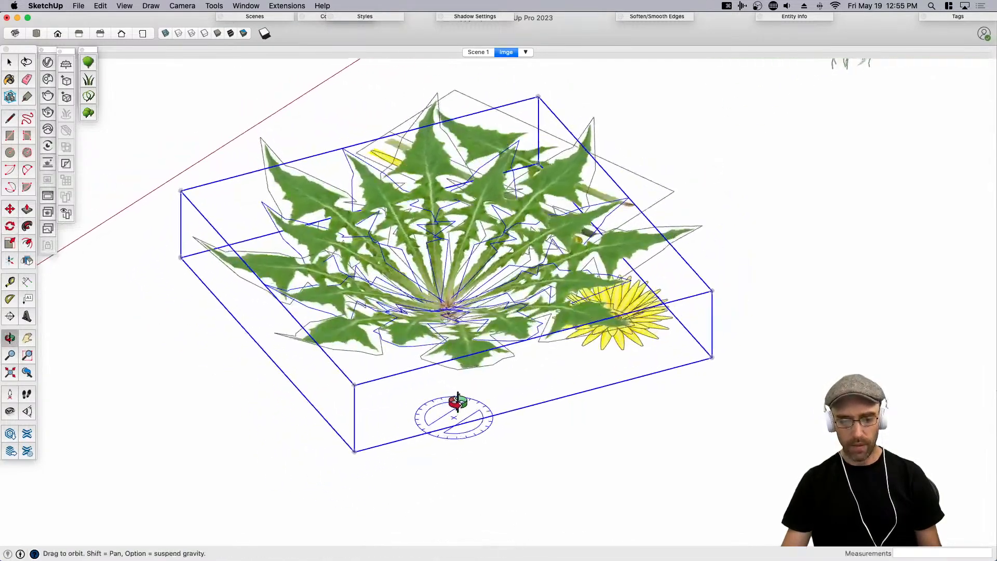
Inside the smaller leaf group, rotate a copy of a front leaf about the plant's center into the adjacent gap.
key(space)
double_click(506, 335)
middle_drag(507, 335, 457, 359)
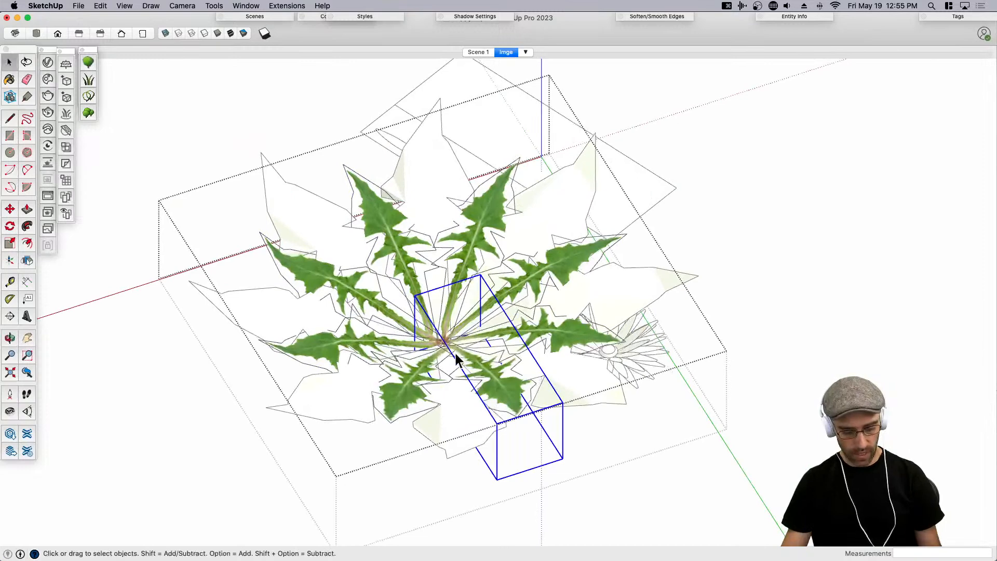
key(q)
click(443, 342)
click(508, 402)
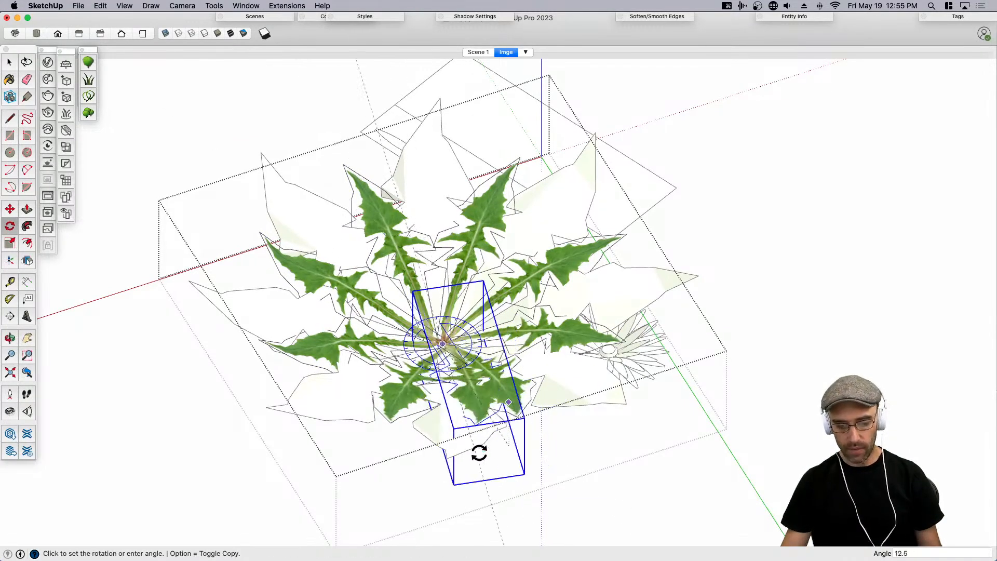
click(531, 402)
key(space)
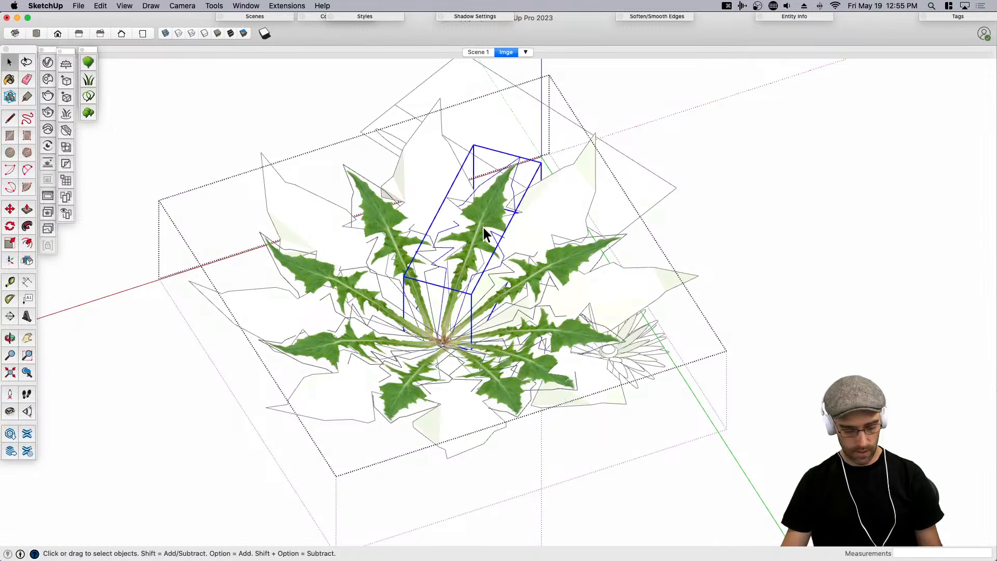
Scale the right-hand rear leaf of the smaller group shorter along its length.
key(s)
click(508, 179)
click(540, 248)
key(space)
Lengthen the adjacent right-hand leaf of the smaller group slightly and shorten a leaf on the opposite side.
click(569, 269)
key(s)
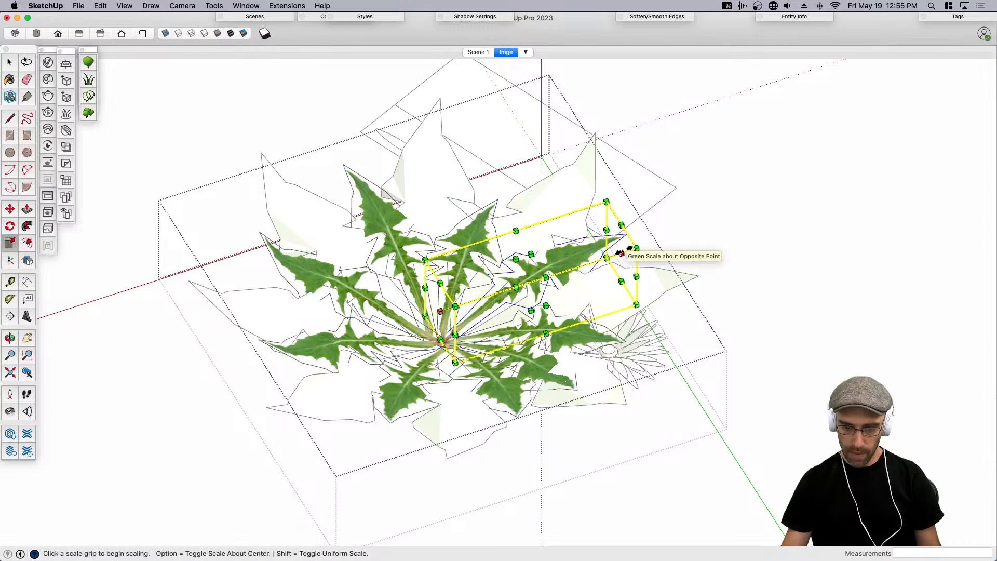
click(620, 248)
middle_drag(639, 238, 317, 257)
click(230, 243)
click(286, 263)
key(space)
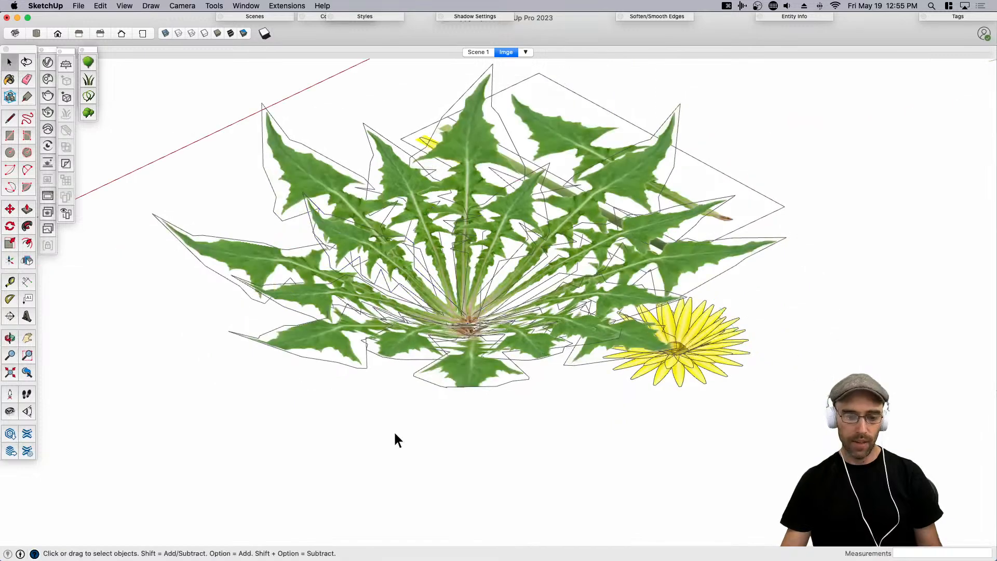
Inside the larger leaf group, rotate the front-left leaf downward about its base at the plant's center.
middle_drag(394, 431, 372, 391)
click(311, 413)
middle_drag(310, 413, 241, 326)
double_click(243, 320)
click(246, 315)
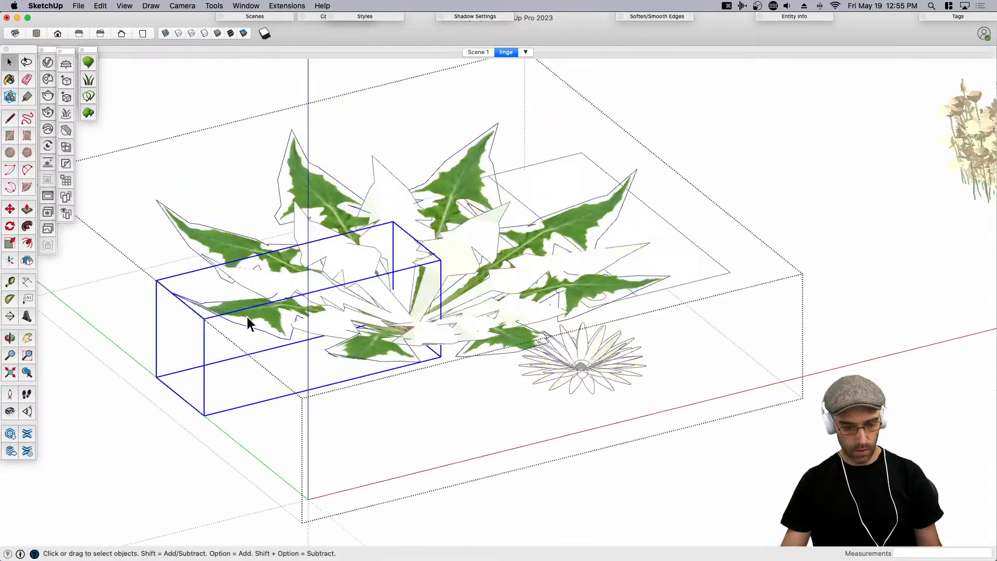
key(q)
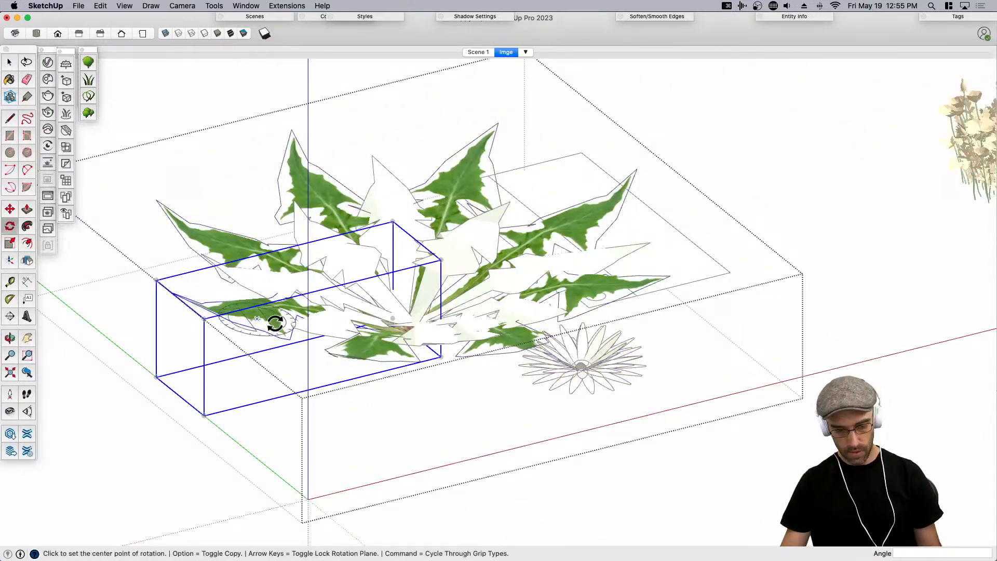
click(412, 325)
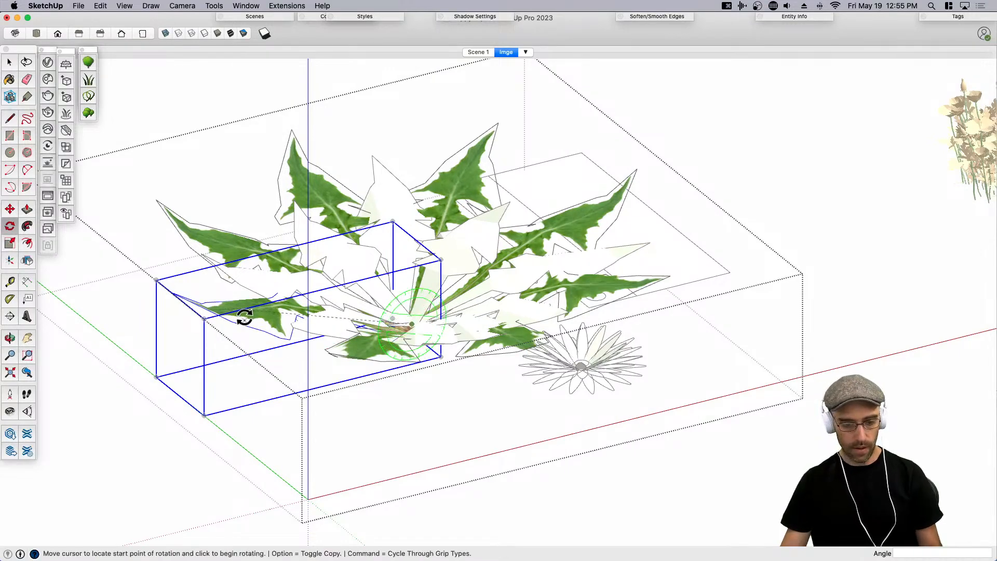
click(244, 317)
click(250, 370)
key(space)
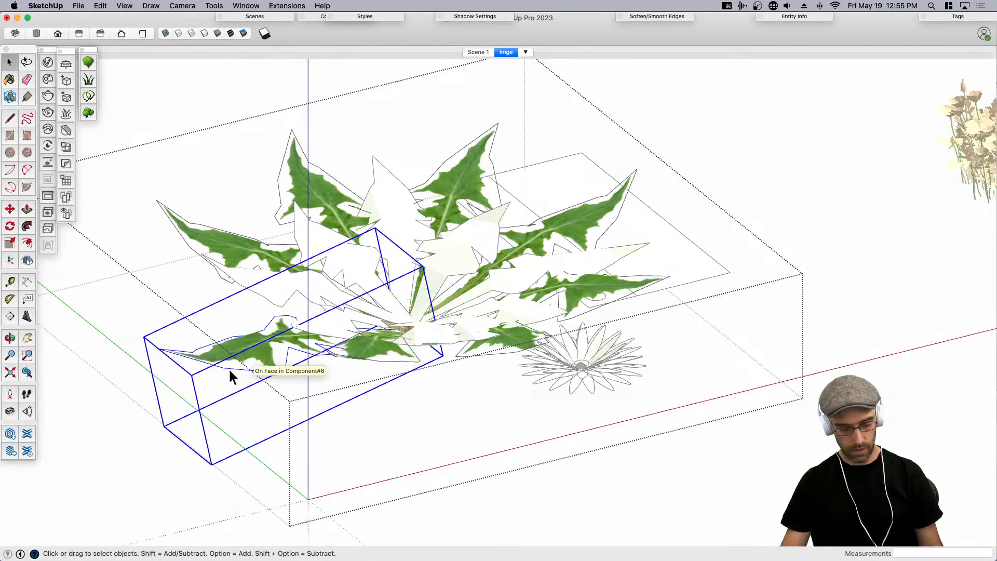
Scale the lowered front-left leaf of the larger group shorter along its length.
key(s)
click(173, 398)
click(228, 375)
middle_drag(227, 375, 284, 426)
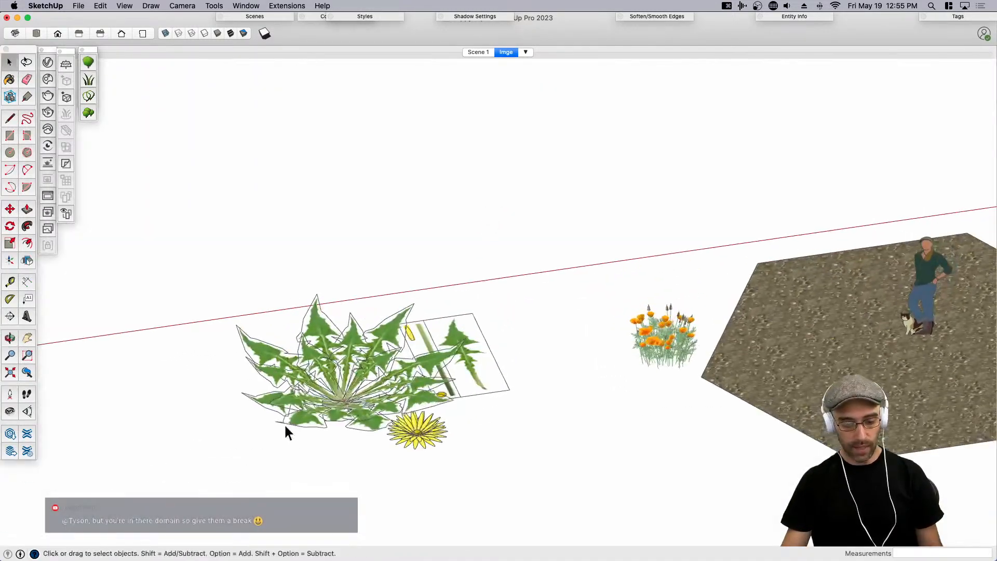
Select both leaf groups and combine them into a single group.
click(346, 416)
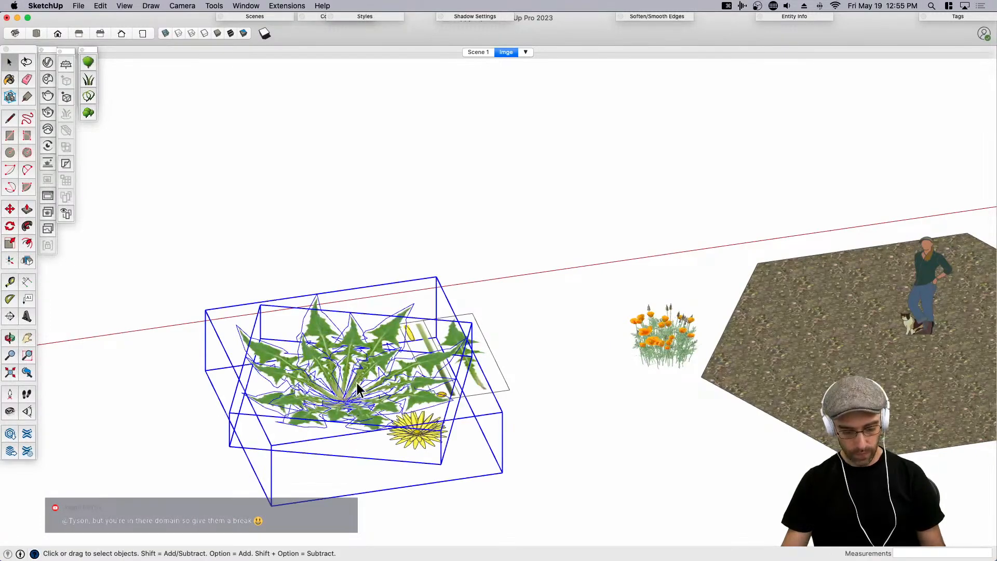
scroll(328, 421, up, 4)
middle_drag(507, 370, 450, 368)
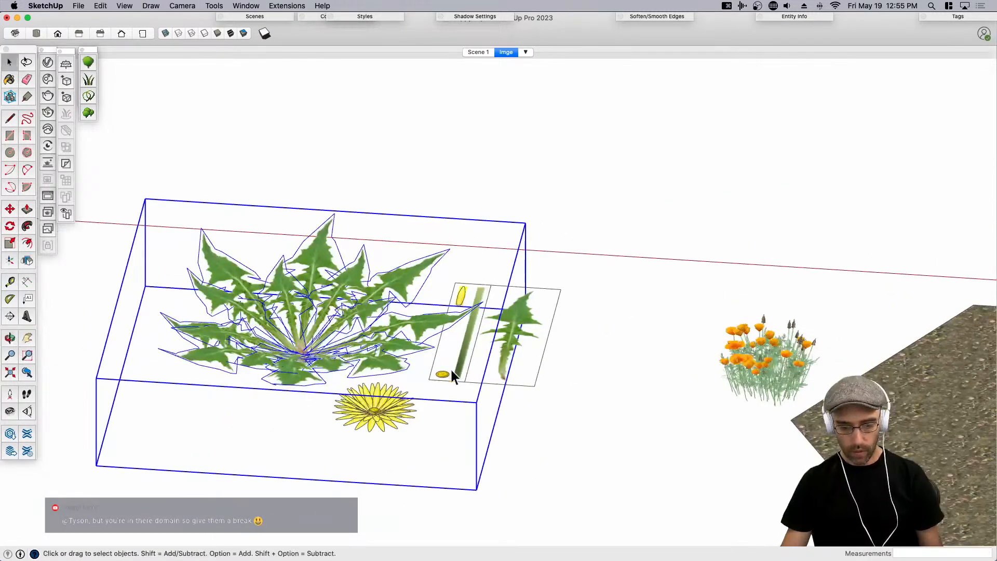
Draw a narrow rectangle about 6' 2 3/16" by 1 3/8" over the stem on the reference texture.
scroll(457, 368, up, 2)
click(463, 367)
scroll(462, 371, up, 3)
scroll(461, 379, up, 5)
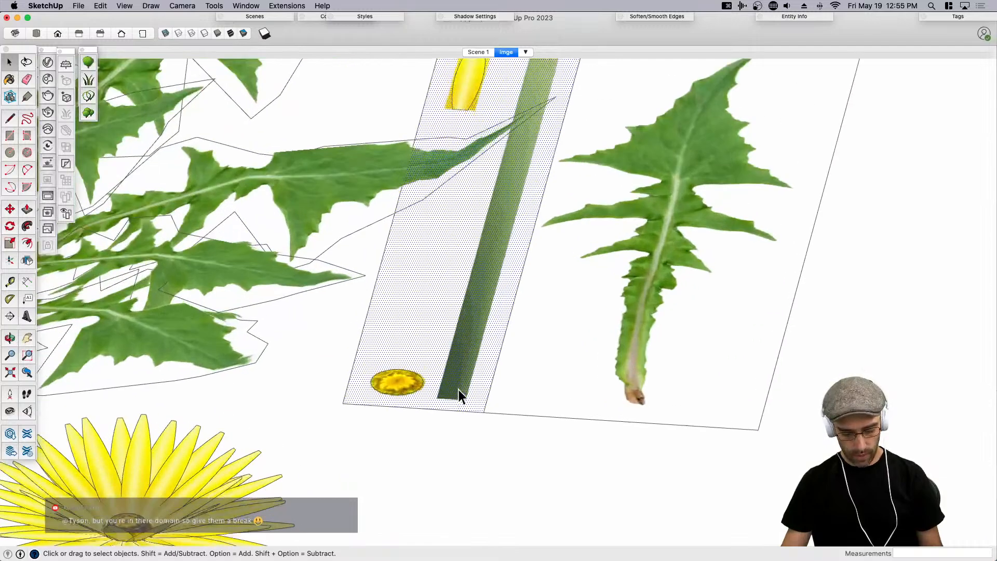
key(r)
scroll(435, 412, down, 6)
scroll(501, 332, up, 3)
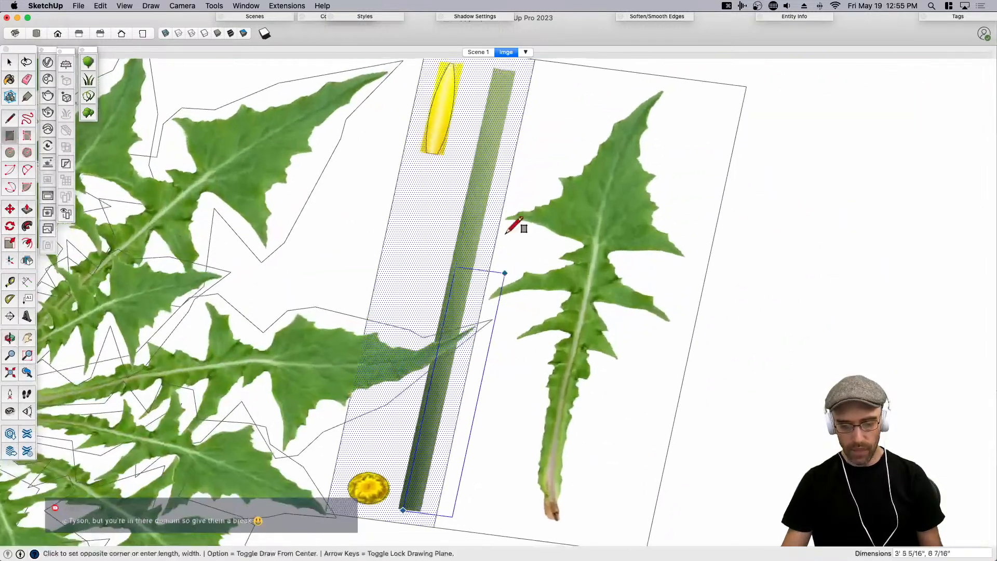
scroll(520, 98, up, 3)
scroll(483, 218, down, 4)
scroll(485, 164, up, 3)
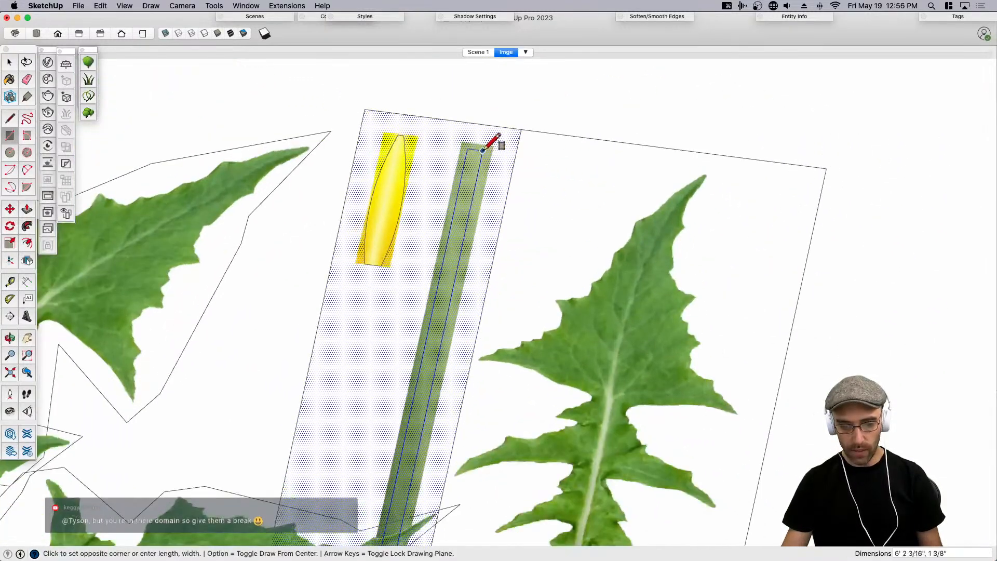
click(484, 149)
key(space)
Copy the stem rectangle about 13' 4 7/16" away to the open area on the far side of the leaves.
double_click(469, 175)
key(m)
click(432, 360)
key(alt)
scroll(607, 178, down, 8)
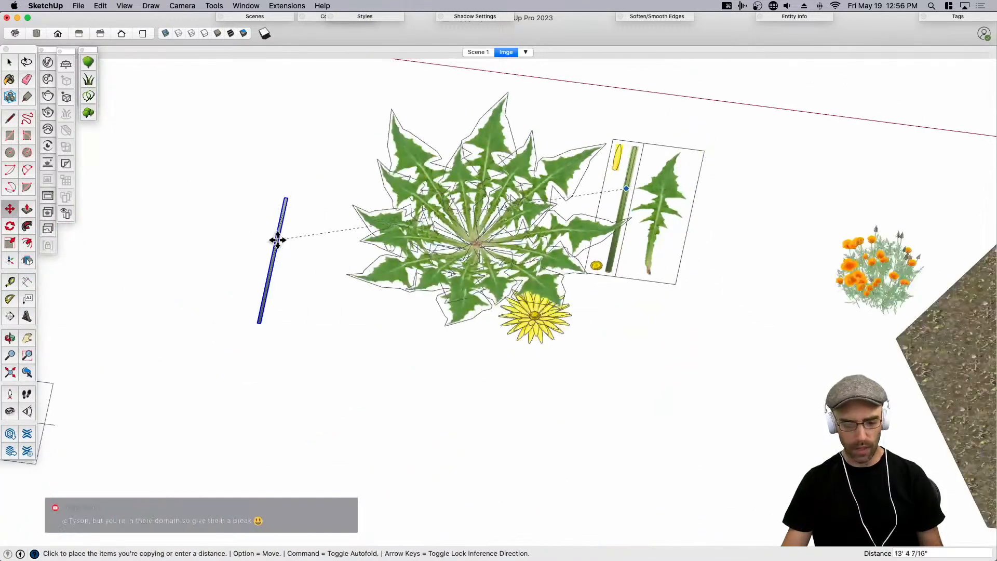
click(278, 240)
key(space)
Rotate the copied stem rectangle 90 degrees about its lower end so it stands upright.
middle_drag(278, 240, 191, 289)
scroll(239, 275, up, 3)
scroll(244, 266, up, 2)
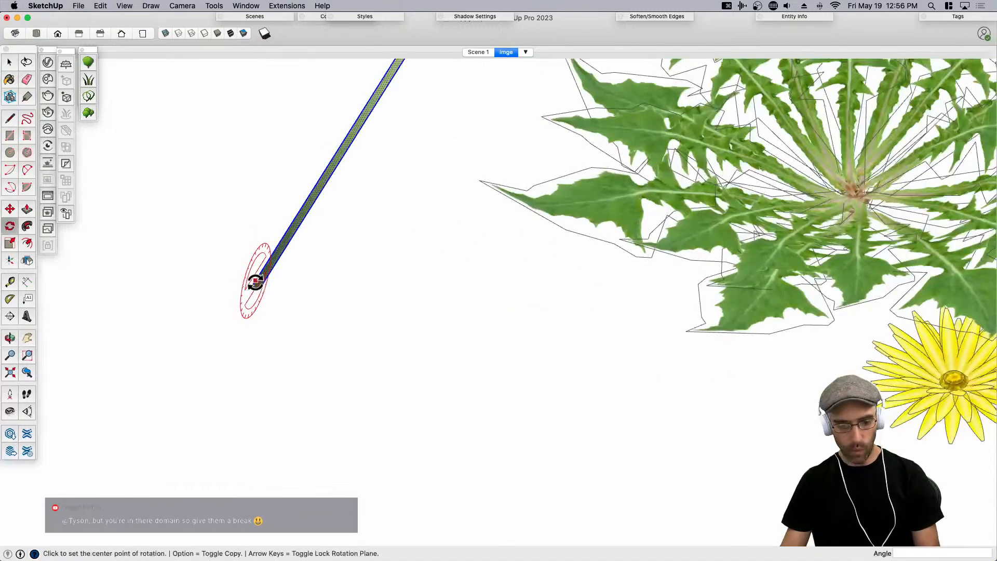
click(257, 290)
click(271, 255)
text(90)
key(Return)
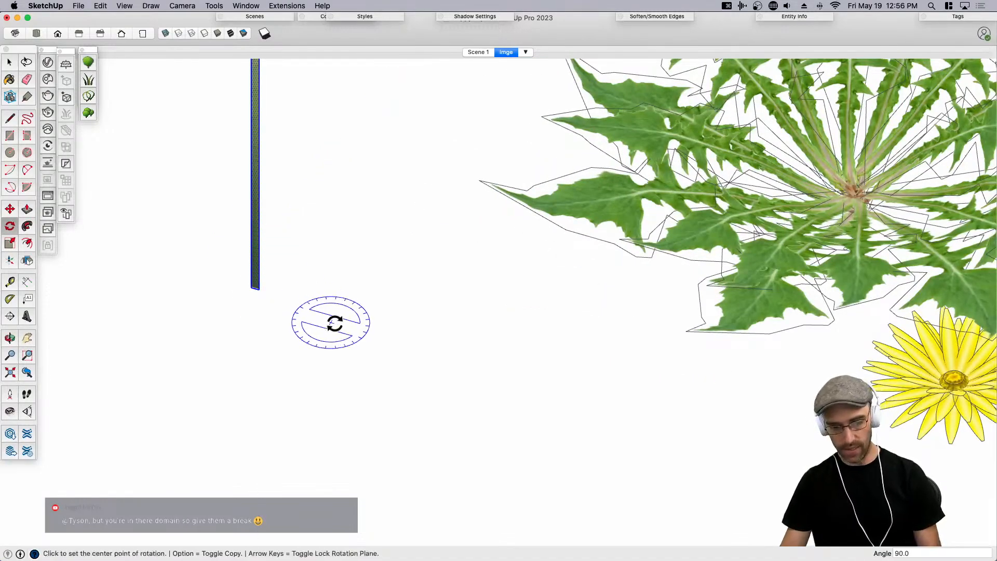
key(space)
Make the upright stem rectangle a component.
scroll(330, 323, down, 3)
scroll(298, 281, up, 5)
key(shift+super+g)
key(Return)
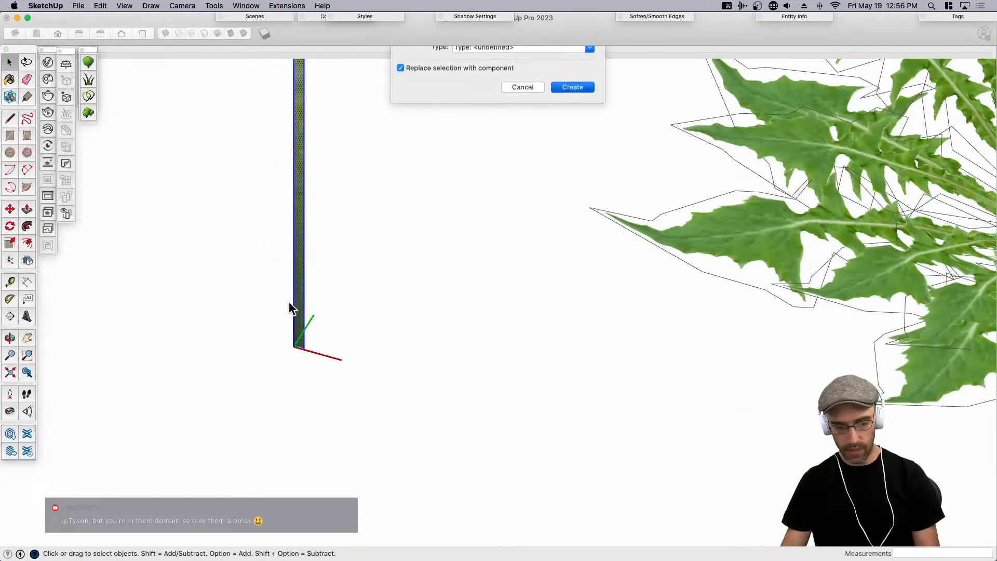
scroll(305, 298, up, 2)
shift+middle_drag(307, 298, 453, 437)
key(q)
scroll(452, 442, up, 3)
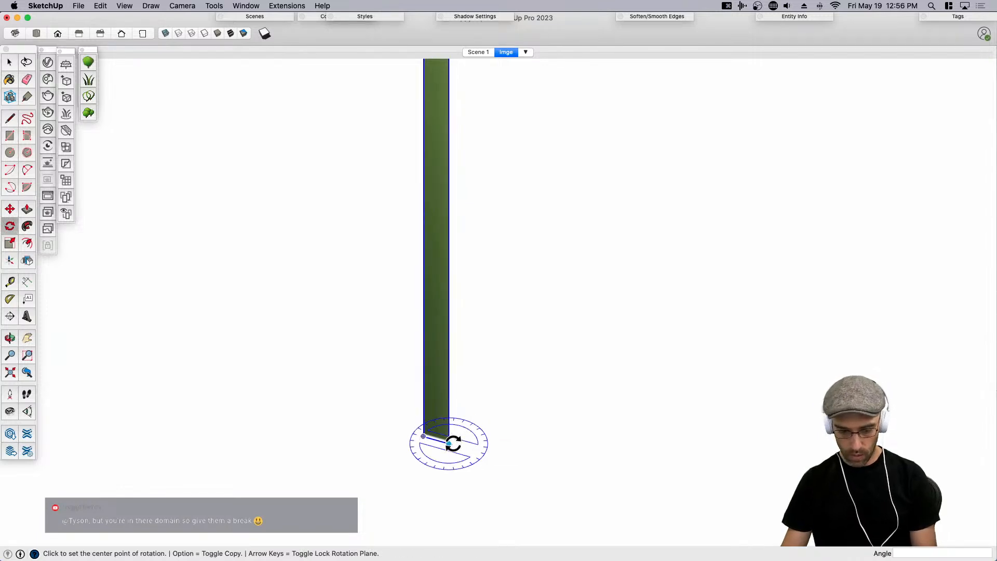
click(452, 442)
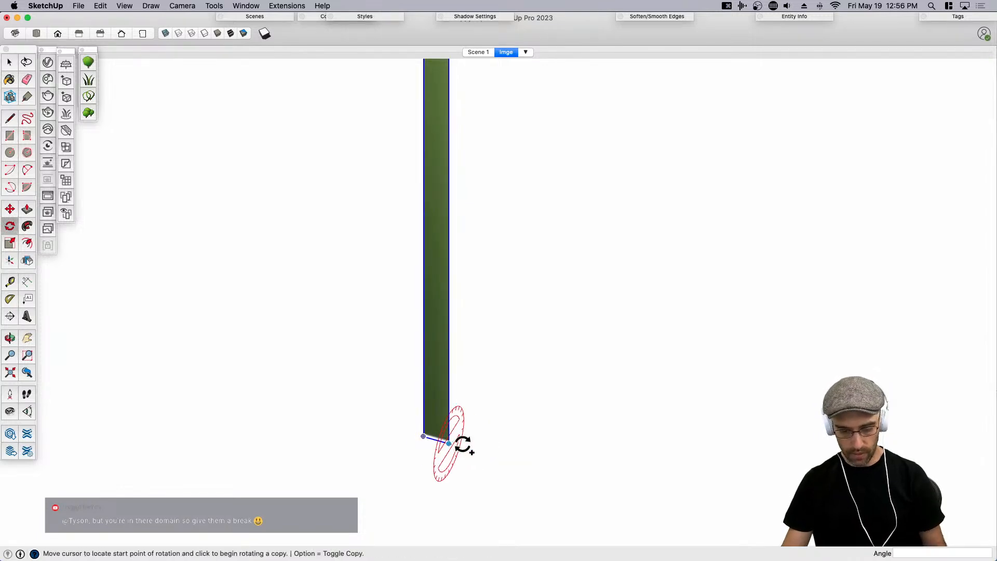
key(space)
scroll(461, 442, down, 1)
middle_drag(461, 443, 439, 435)
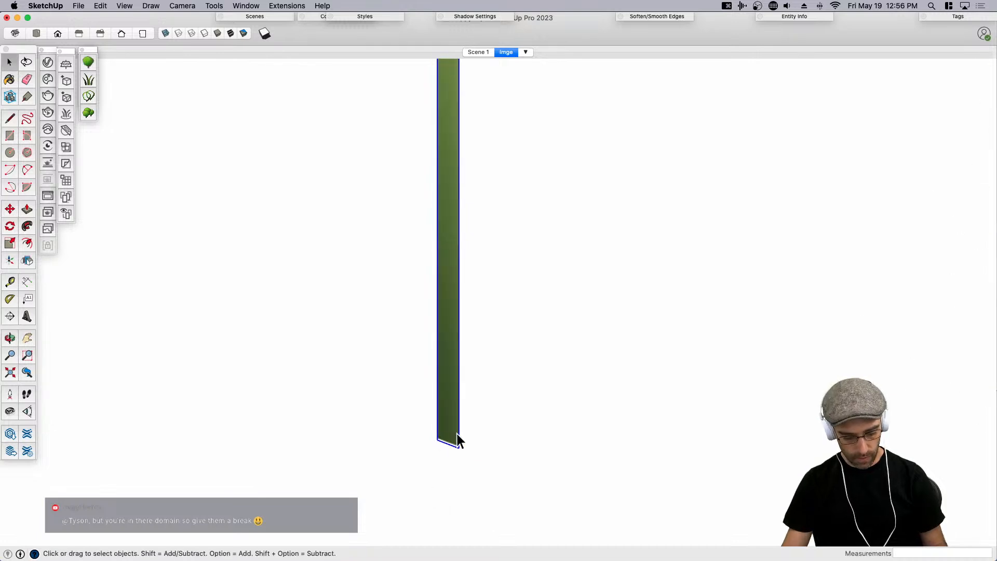
key(q)
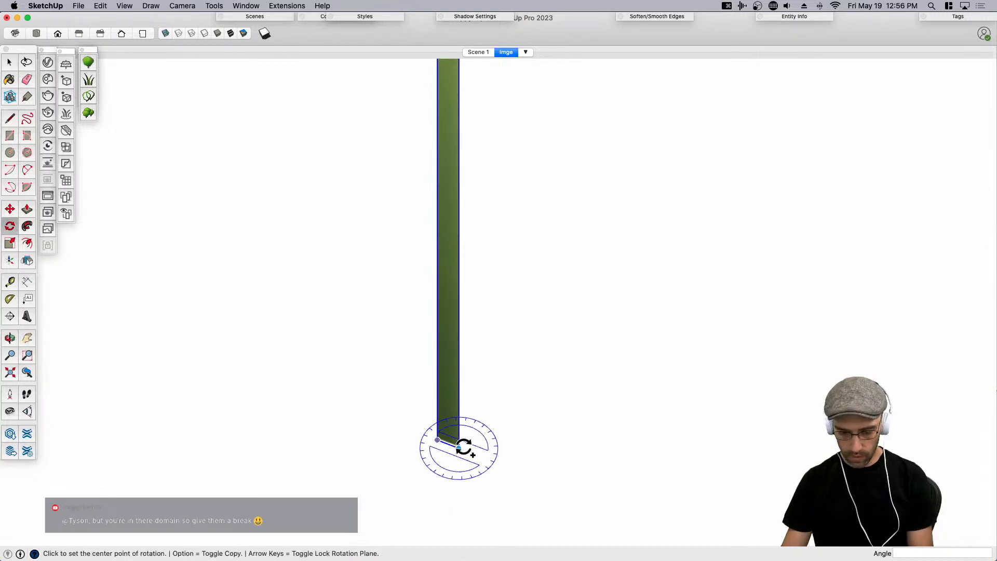
click(450, 443)
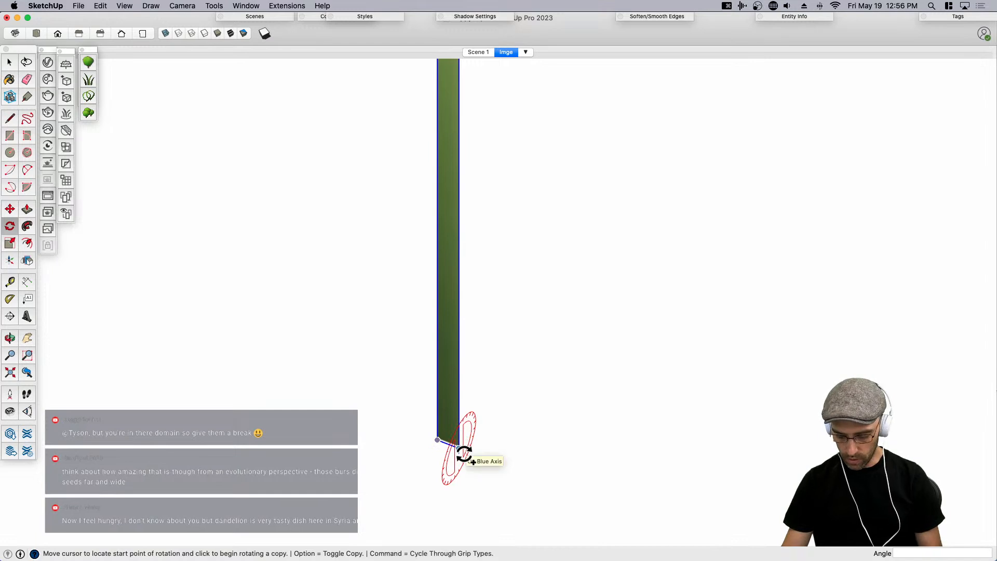
key(Escape)
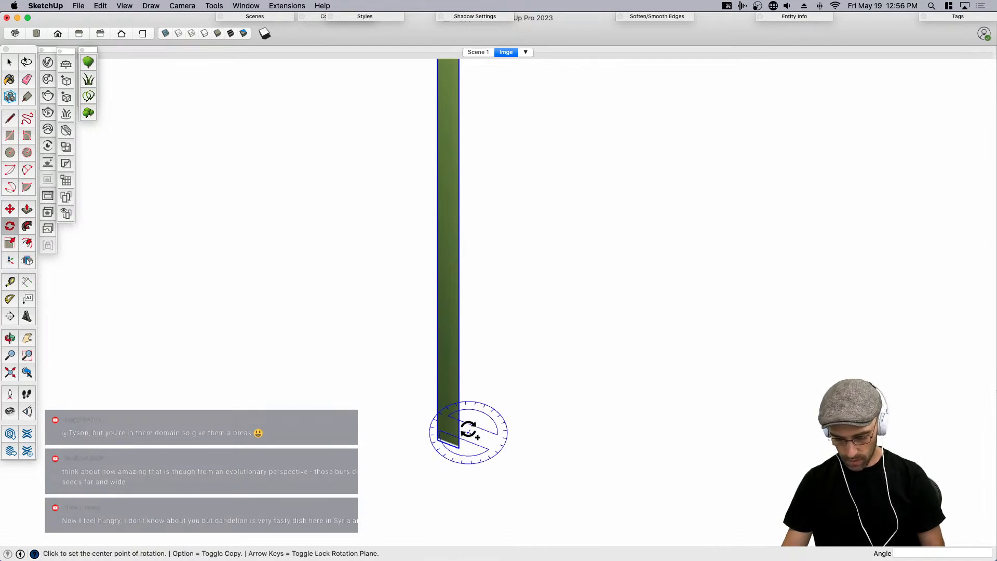
Make a rotated copy of the upright stem panel, turned 45 degrees about a vertical axis beside its base.
scroll(457, 445, up, 3)
scroll(517, 477, down, 1)
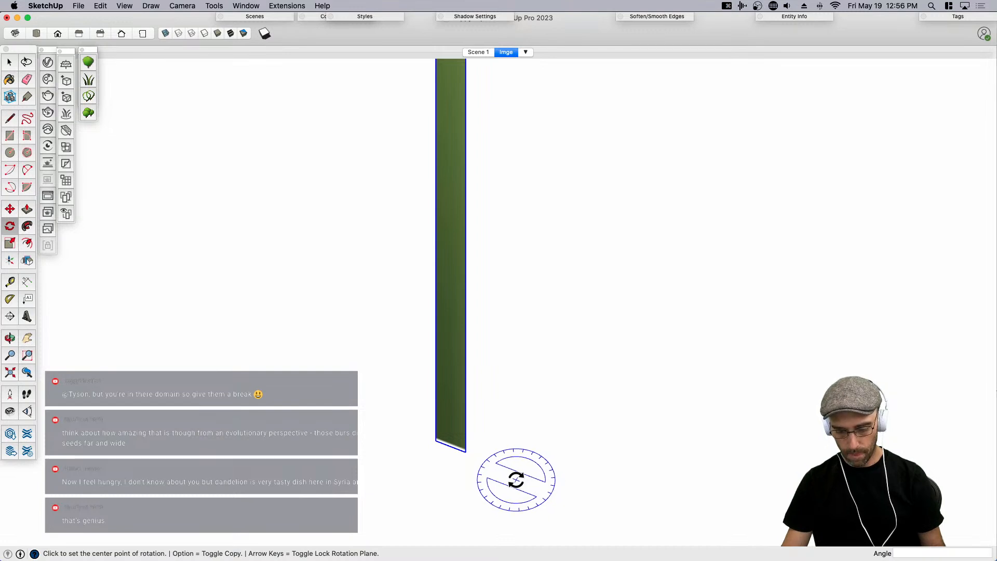
click(487, 468)
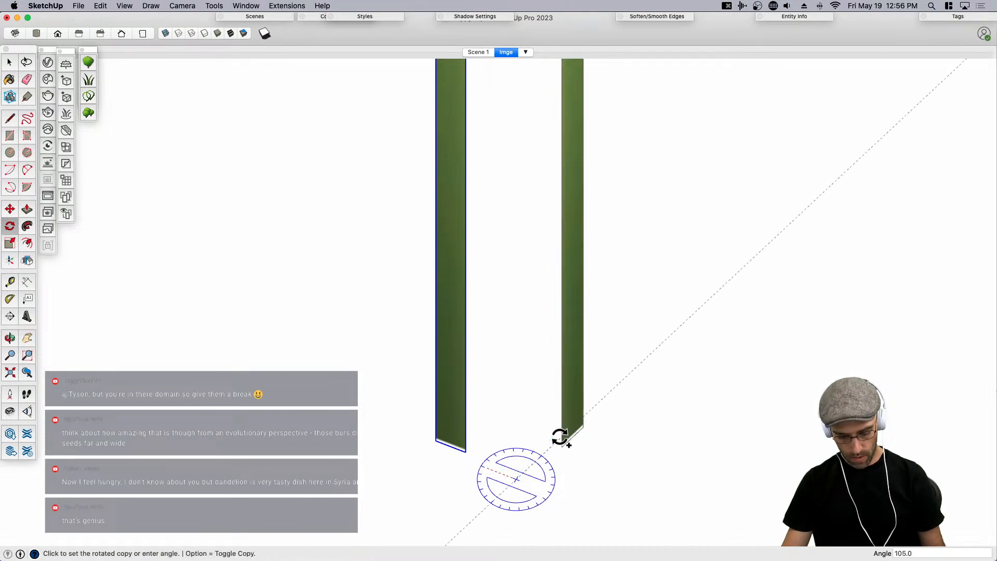
text(45)
key(Return)
key(space)
Move the angled stem copy so its lower corner meets the near lower corner of the original panel.
key(m)
click(499, 419)
click(416, 438)
click(417, 439)
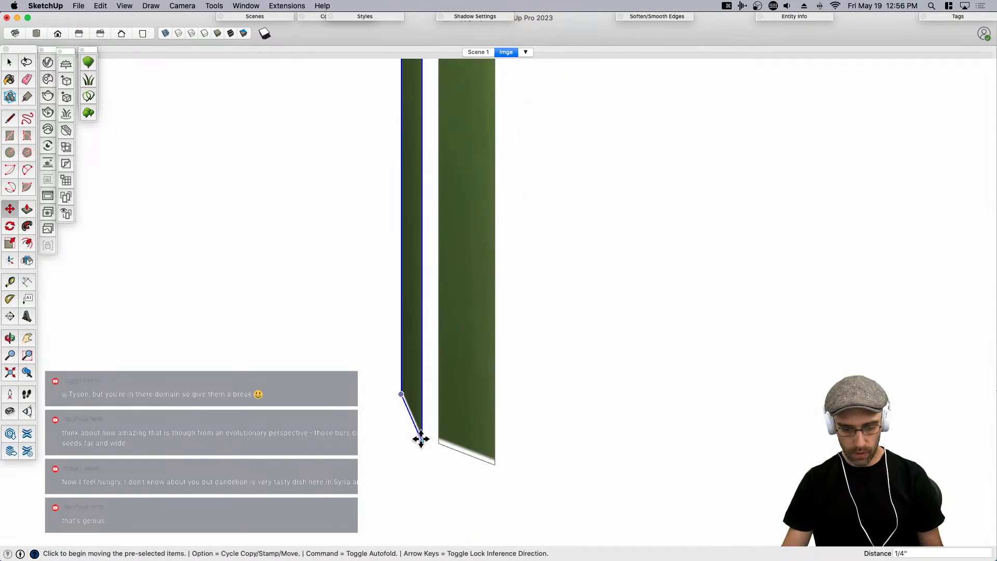
click(422, 439)
scroll(420, 449, up, 2)
click(454, 438)
key(space)
scroll(451, 434, down, 1)
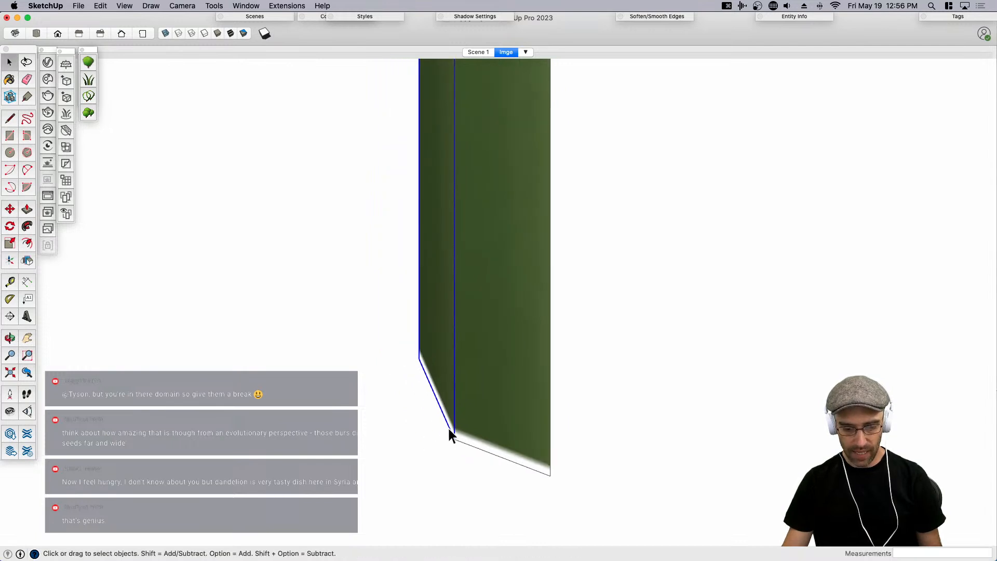
Copy the angled stem panel about 3 3/8" away, to the other side of the original panel.
key(m)
scroll(446, 462, down, 2)
click(445, 459)
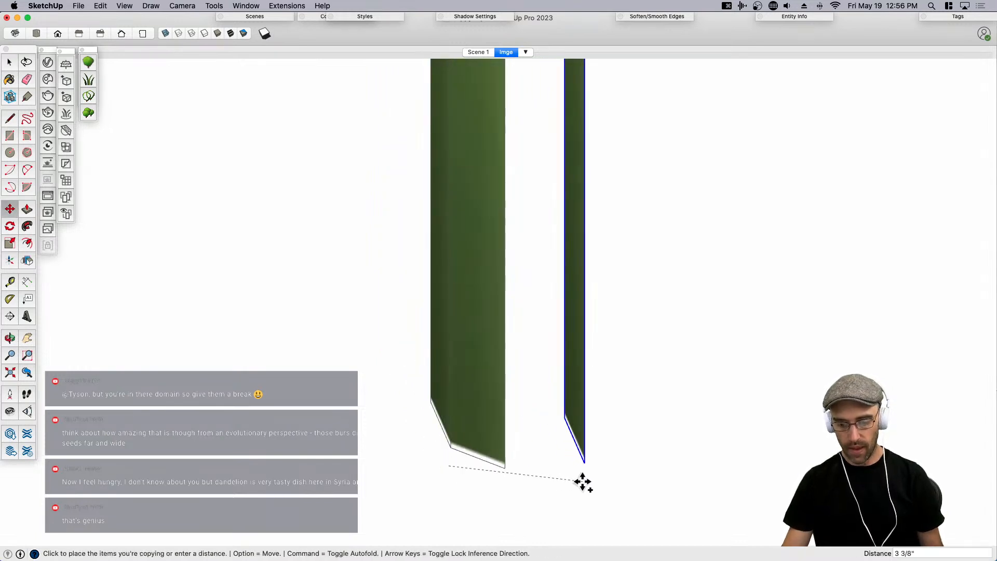
click(581, 480)
scroll(582, 478, down, 2)
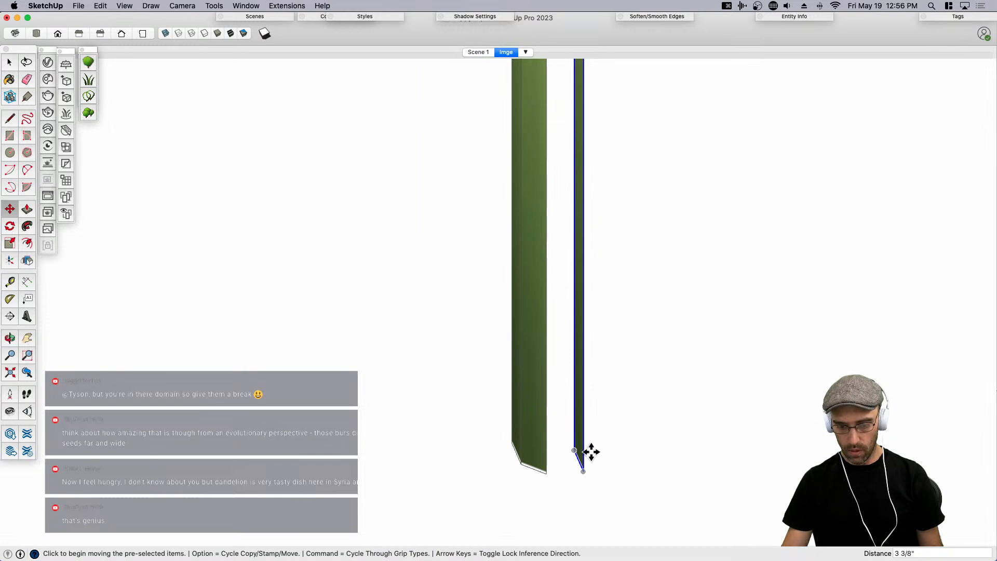
Rotate the new stem panel copy 90 degrees about a vertical axis near its base.
scroll(594, 455, down, 1)
key(q)
click(582, 481)
click(582, 457)
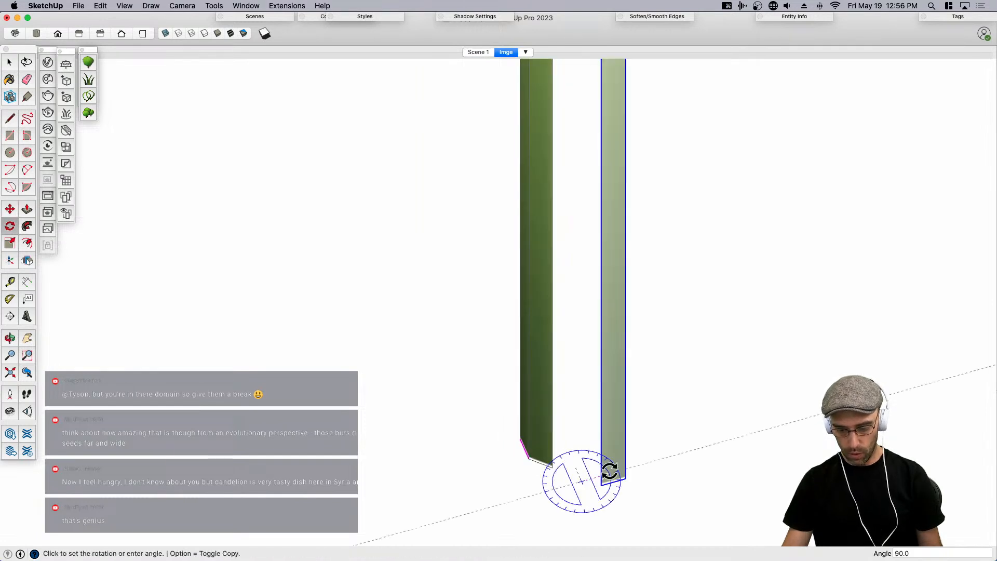
text(9)
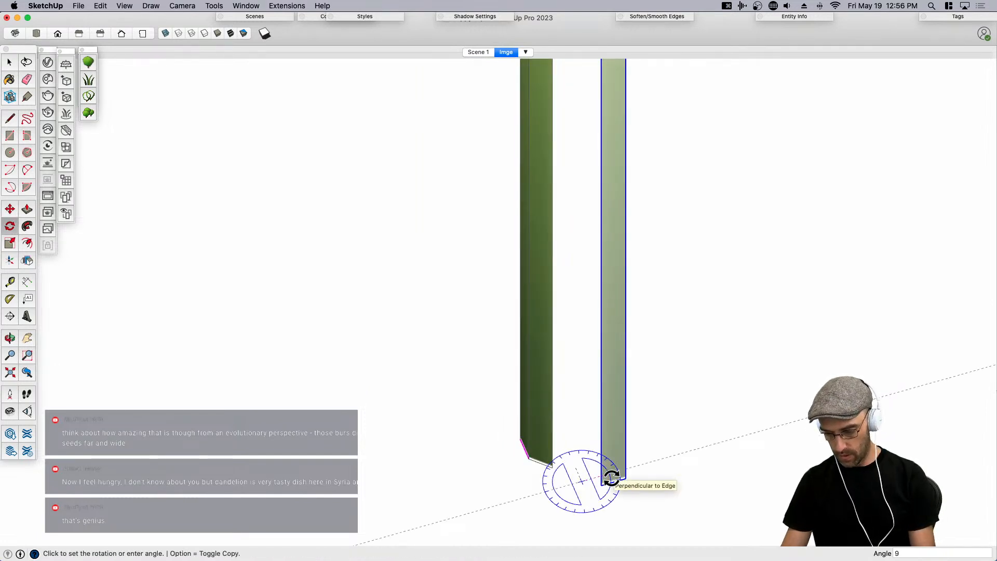
key(Return)
key(space)
Move the rotated panel by its lower corner onto the free lower corner of the original panel.
scroll(606, 485, up, 3)
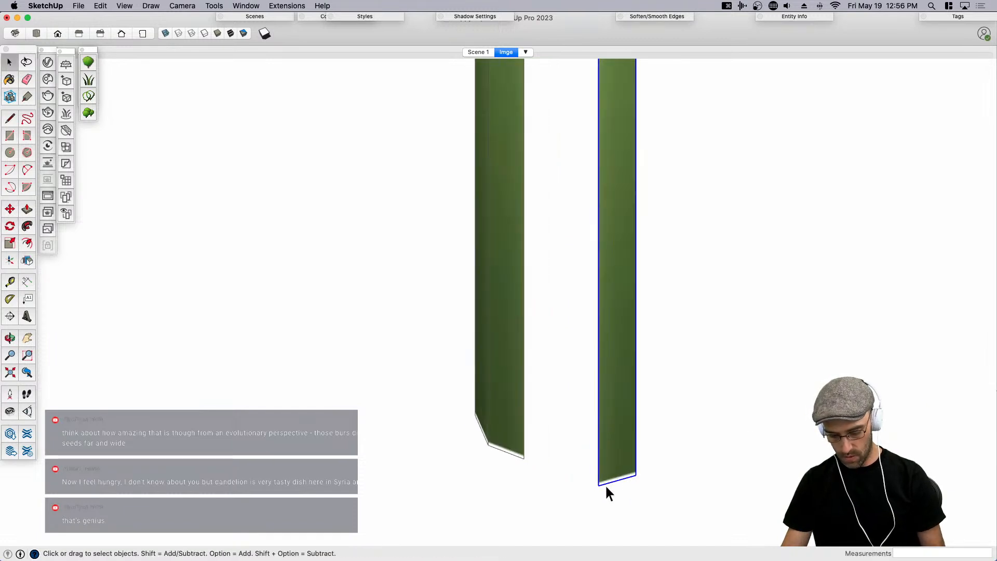
key(m)
click(598, 486)
click(514, 456)
key(space)
Select the three joined stem panels and place a copy of them a short distance to the side.
drag(594, 479, 435, 371)
key(m)
click(528, 457)
key(alt)
click(603, 437)
Mirror the copied three-panel half by scaling it to -1 along the green axis.
middle_drag(617, 443, 532, 443)
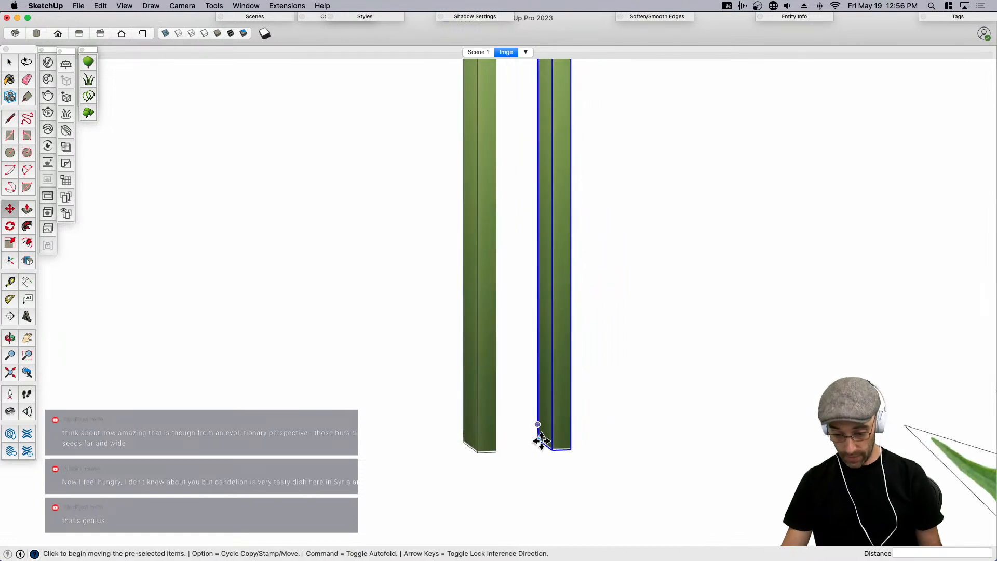
key(s)
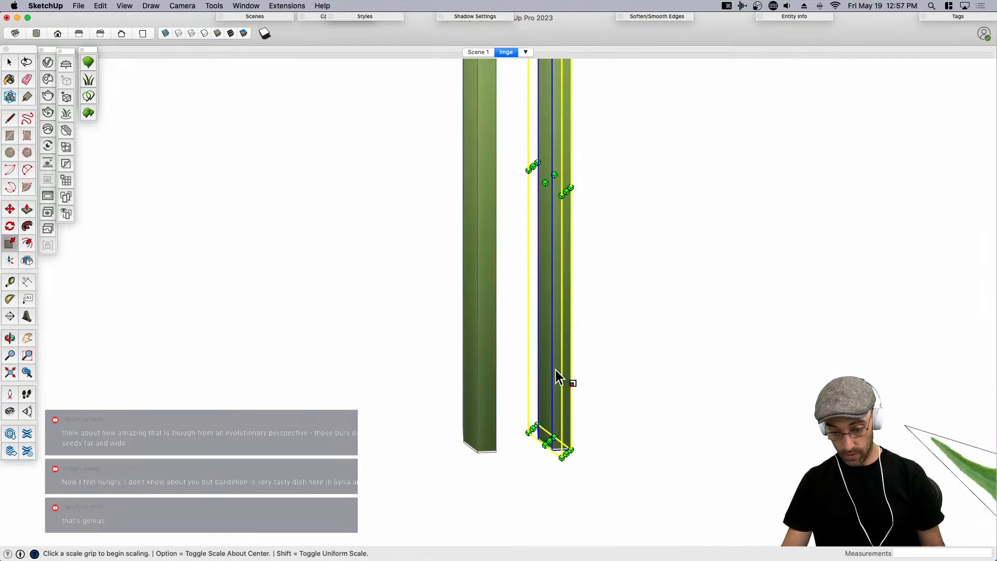
click(545, 183)
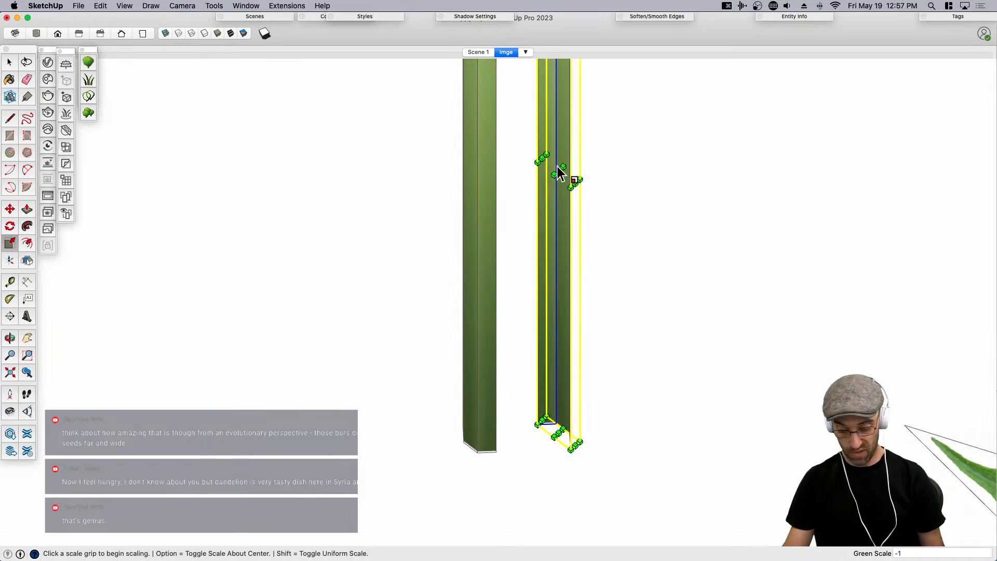
Move the mirrored half about 6" onto the original half so the six panels form a closed tube.
key(m)
middle_drag(566, 381, 560, 461)
click(575, 447)
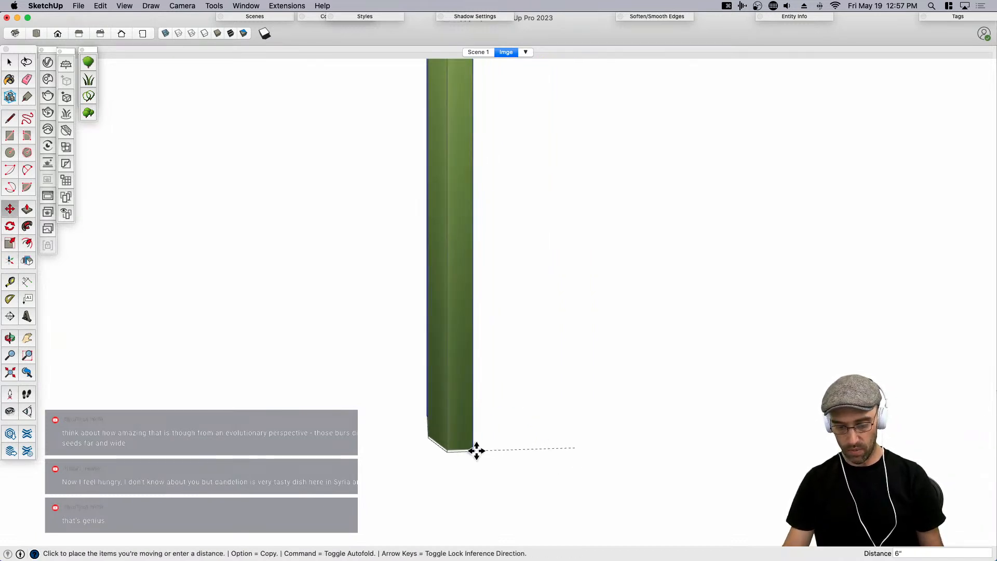
middle_drag(473, 453, 410, 462)
key(space)
Scale all six stem panels to 0.50 along the red axis and combine them into a single object.
scroll(426, 411, down, 5)
middle_drag(445, 427, 457, 478)
drag(466, 405, 372, 215)
scroll(410, 293, up, 5)
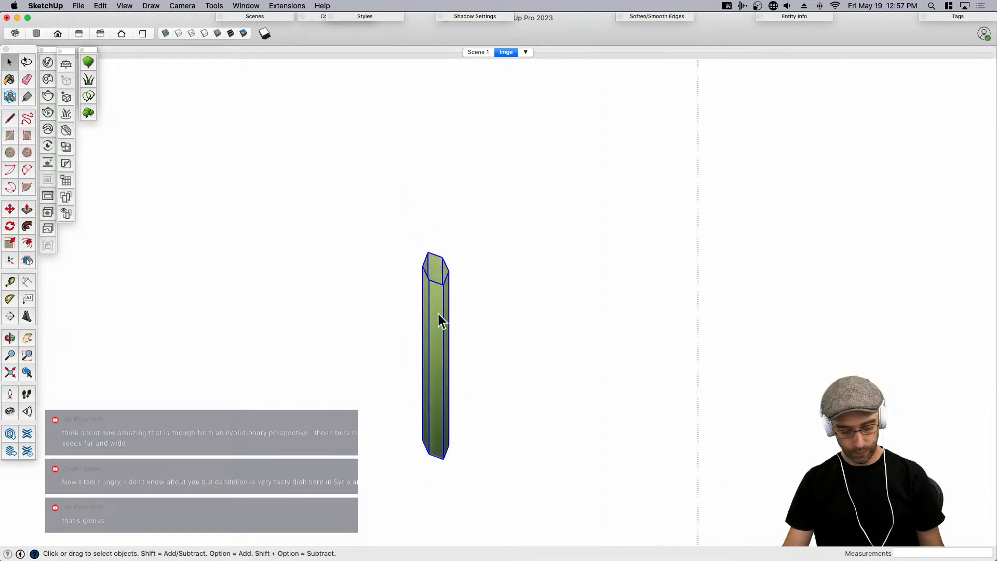
scroll(438, 313, up, 2)
key(s)
scroll(445, 386, up, 2)
click(419, 331)
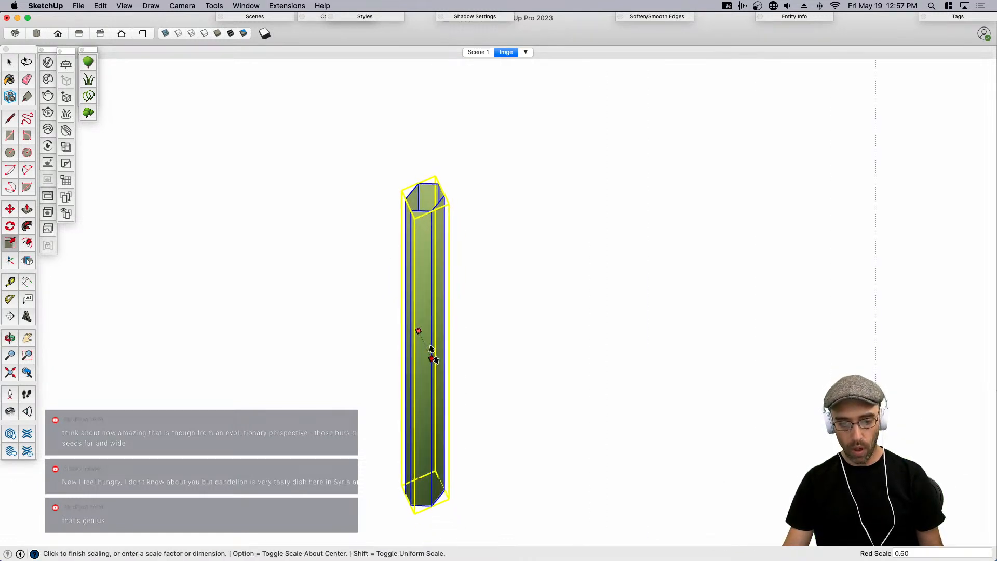
click(434, 355)
key(space)
scroll(500, 340, down, 3)
Move the finished stem by its base about 8' 9" to the centre of the leaf rosette.
middle_drag(372, 233, 436, 348)
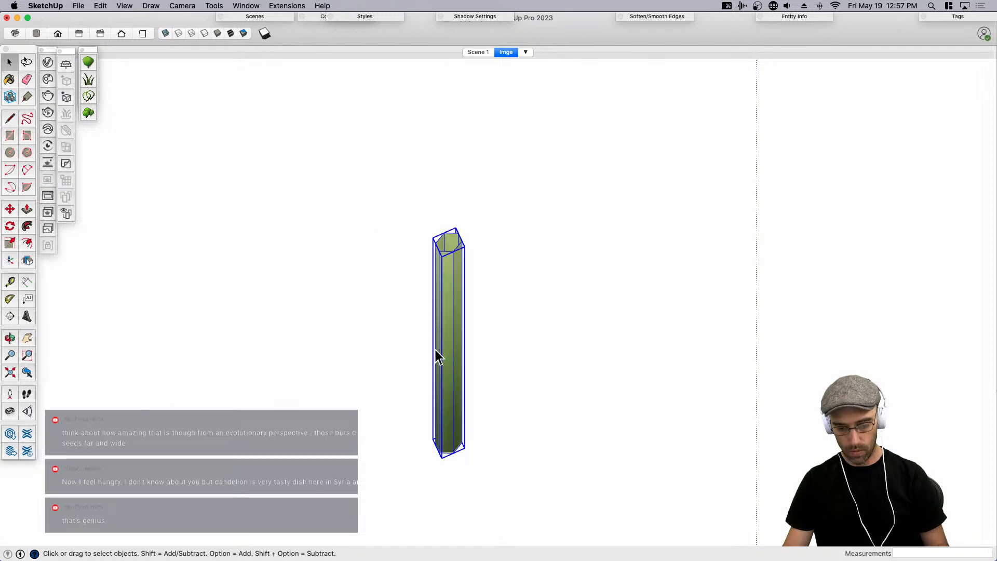
key(m)
click(450, 446)
scroll(379, 248, down, 8)
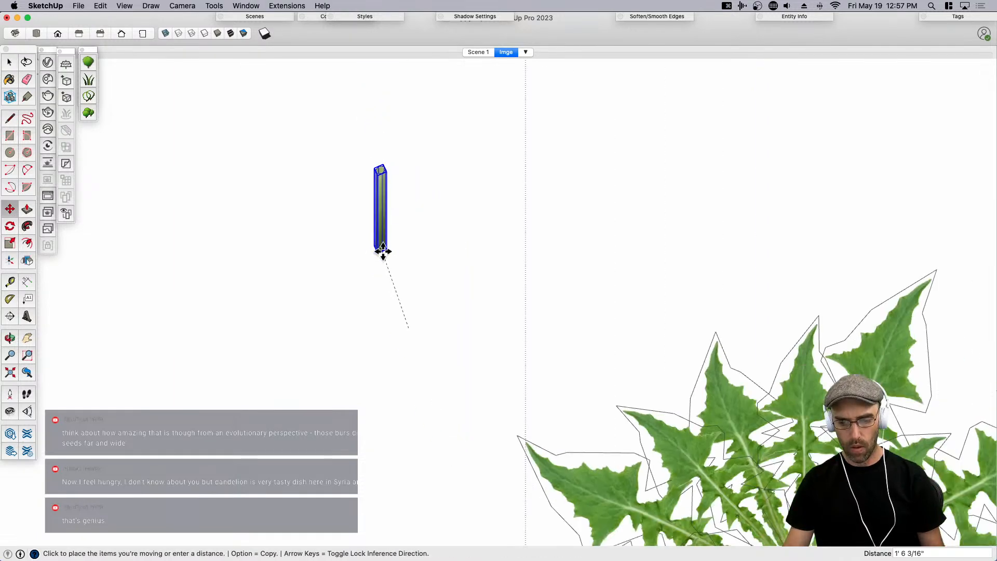
scroll(554, 404, up, 2)
scroll(554, 403, up, 3)
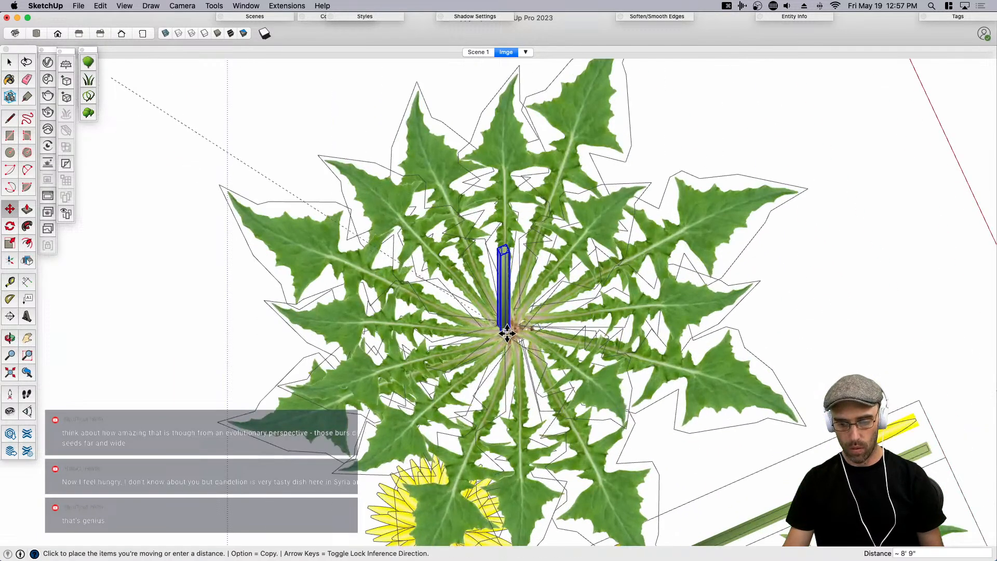
middle_drag(513, 335, 552, 229)
scroll(552, 229, down, 4)
scroll(462, 281, up, 2)
Try resizing the stem with the Scale tool and undo the change.
key(s)
click(470, 272)
click(561, 170)
middle_drag(561, 170, 610, 202)
key(super+z)
Bend the stem 22 degrees outward with free Radial Bending, from its base up to its top.
middle_drag(489, 387, 541, 234)
key(space)
click(541, 228)
scroll(490, 288, up, 3)
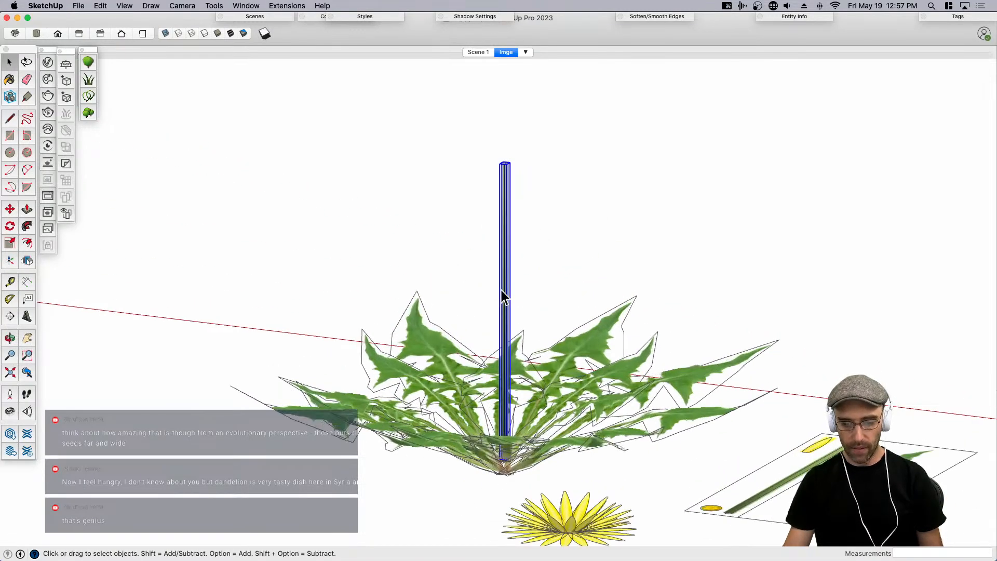
click(504, 294)
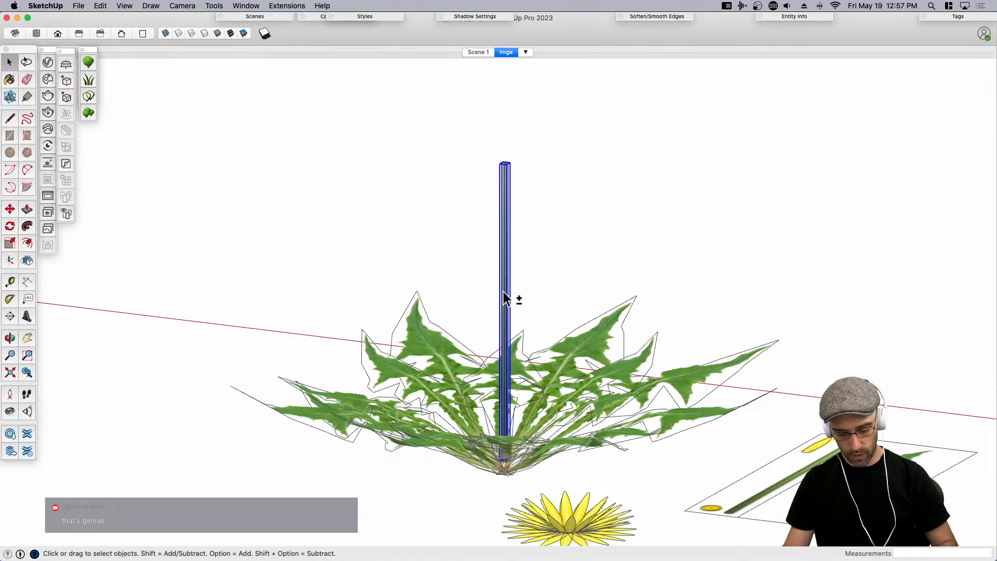
key(q)
middle_drag(482, 286, 516, 427)
scroll(516, 421, up, 2)
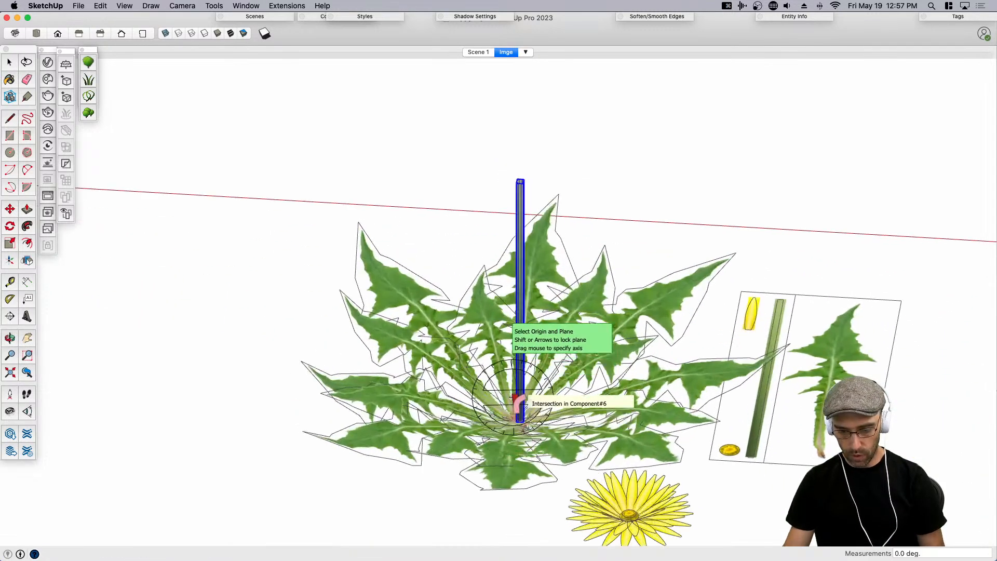
scroll(519, 413, up, 1)
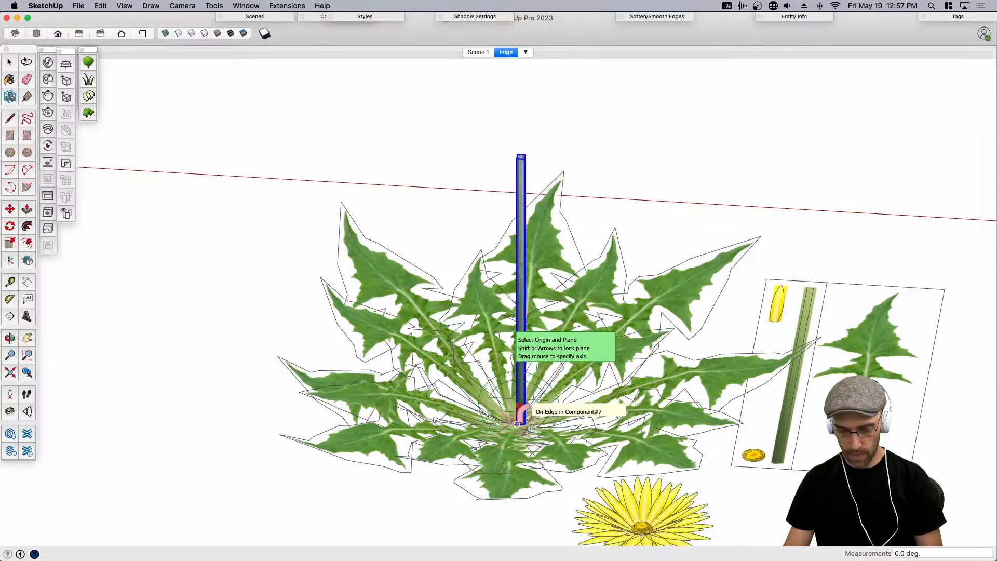
scroll(519, 413, up, 2)
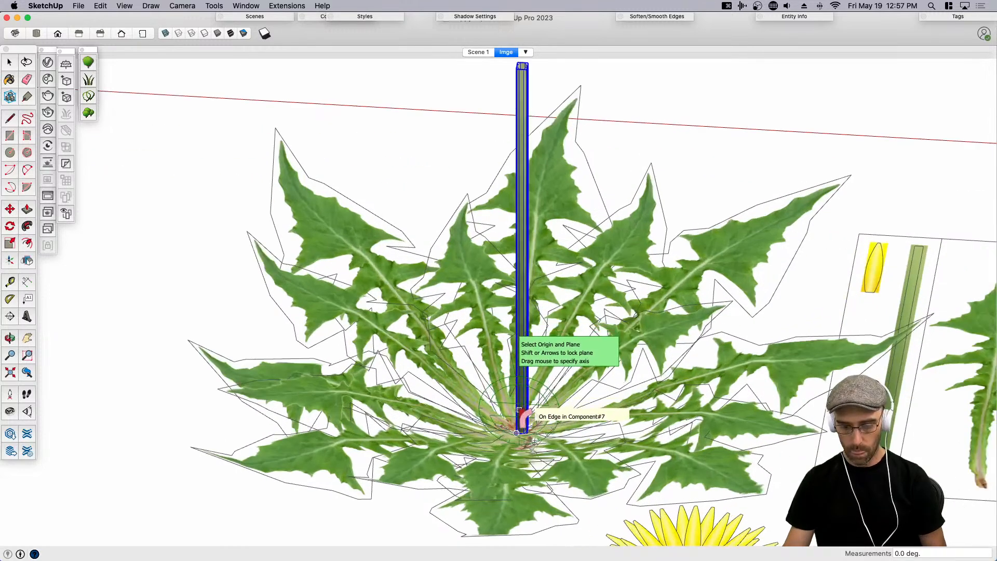
click(519, 401)
scroll(520, 405, down, 2)
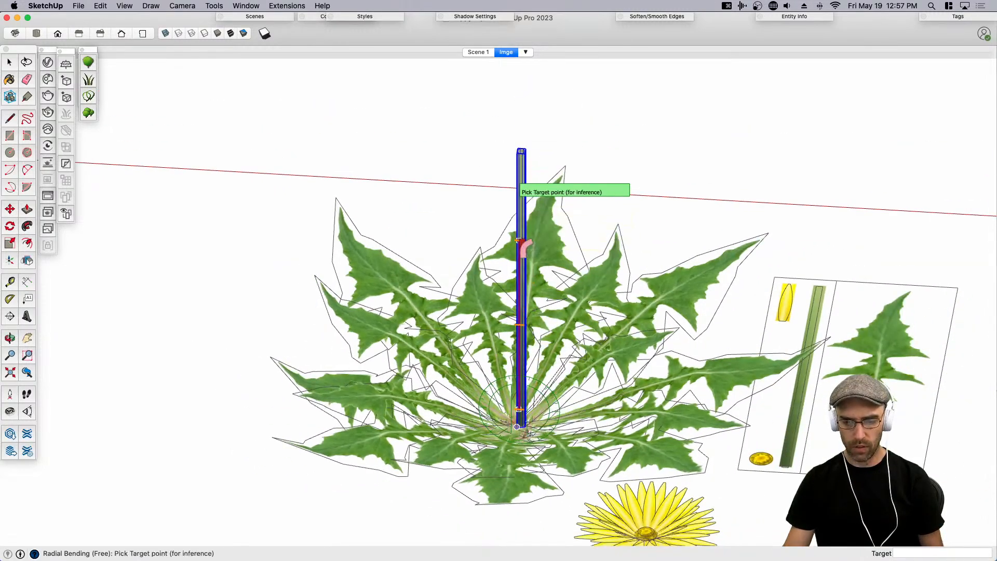
click(526, 169)
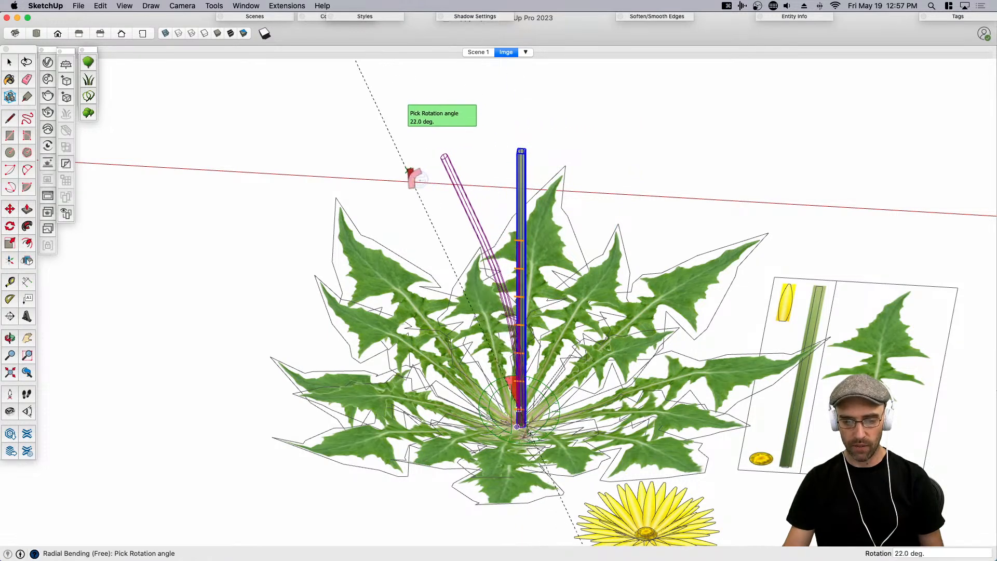
click(408, 170)
middle_drag(502, 297, 472, 197)
double_click(472, 196)
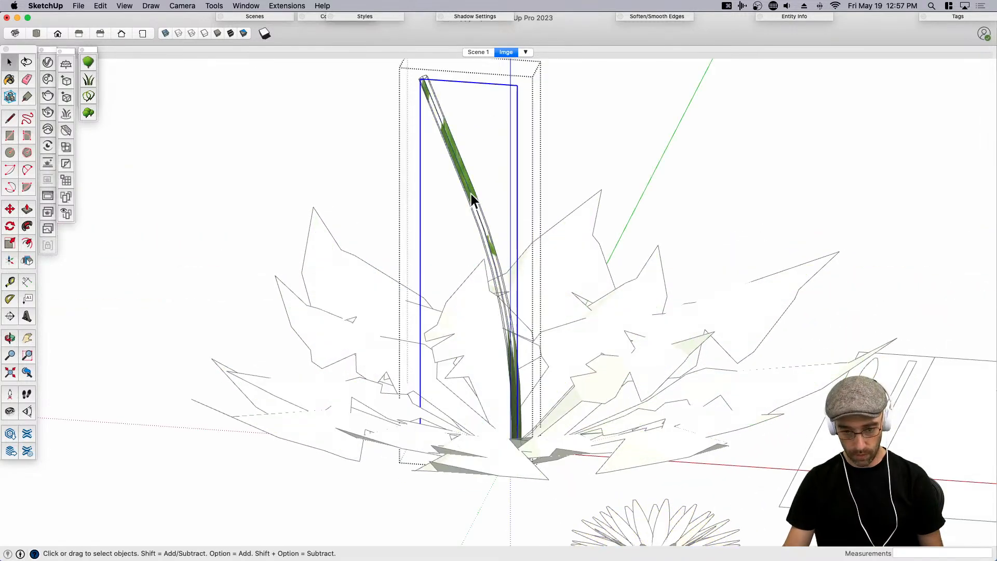
double_click(471, 195)
scroll(471, 194, up, 3)
triple_click(471, 194)
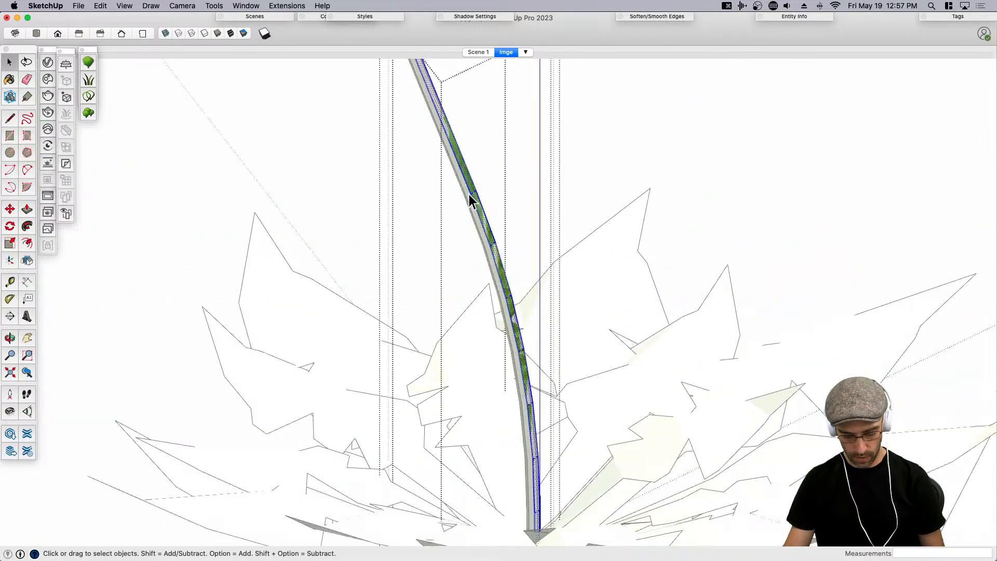
key(b)
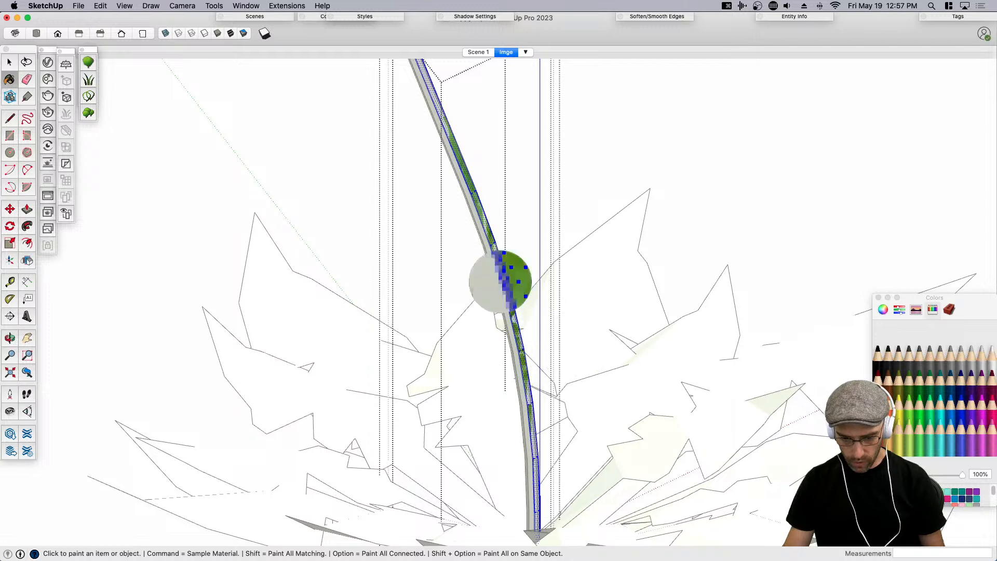
key(space)
key(Escape)
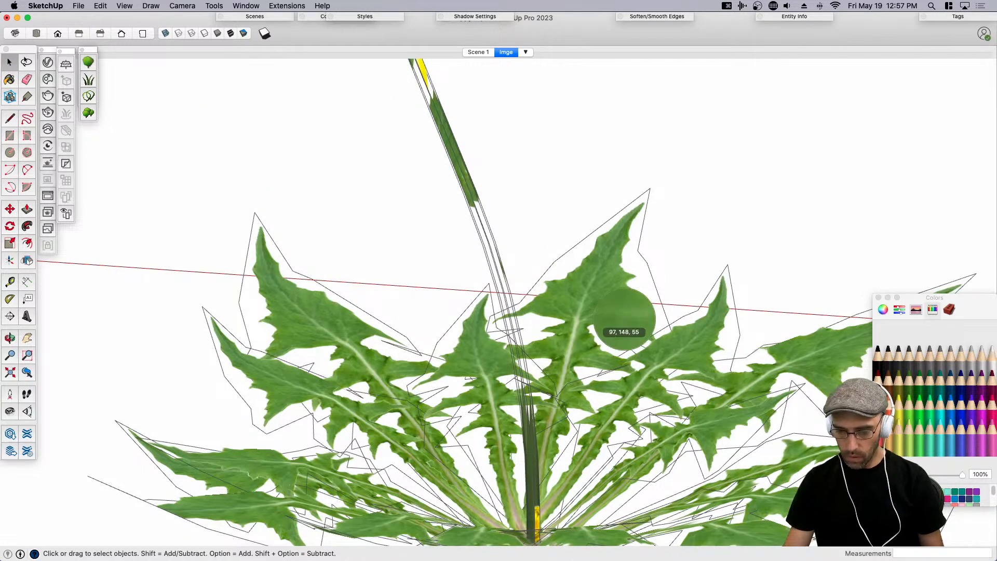
key(b)
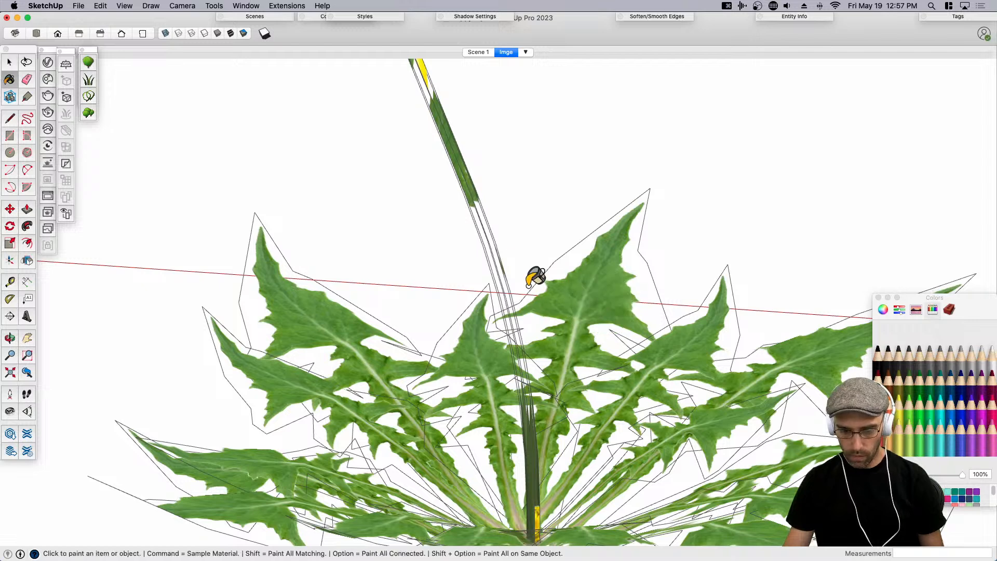
key(space)
Strip the distorted texture from the bent stem with Material Tools, repaint the whole stem green and check it in monochrome.
click(468, 200)
click(286, 6)
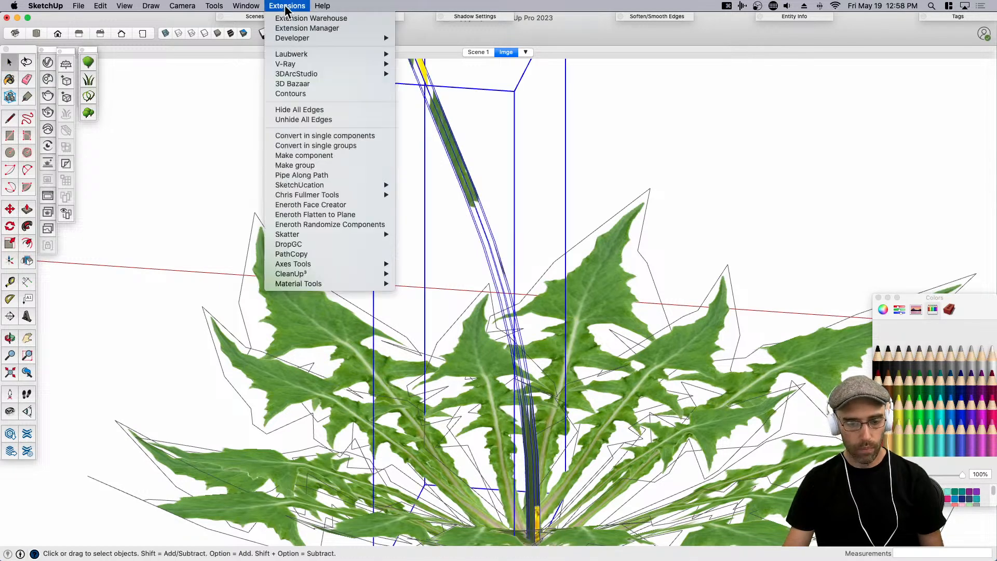
mouse_move(363, 283)
click(419, 306)
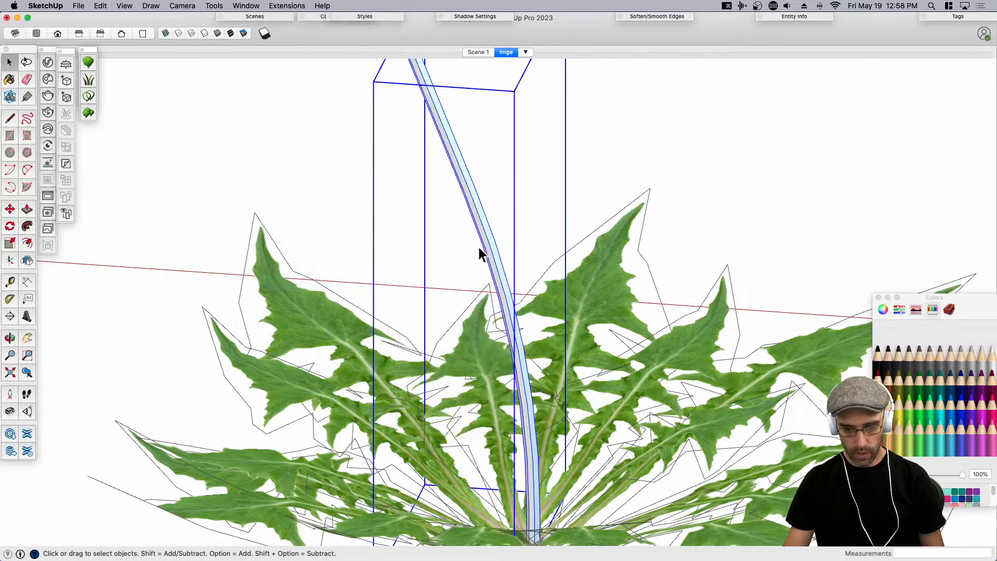
key(b)
click(489, 236)
key(space)
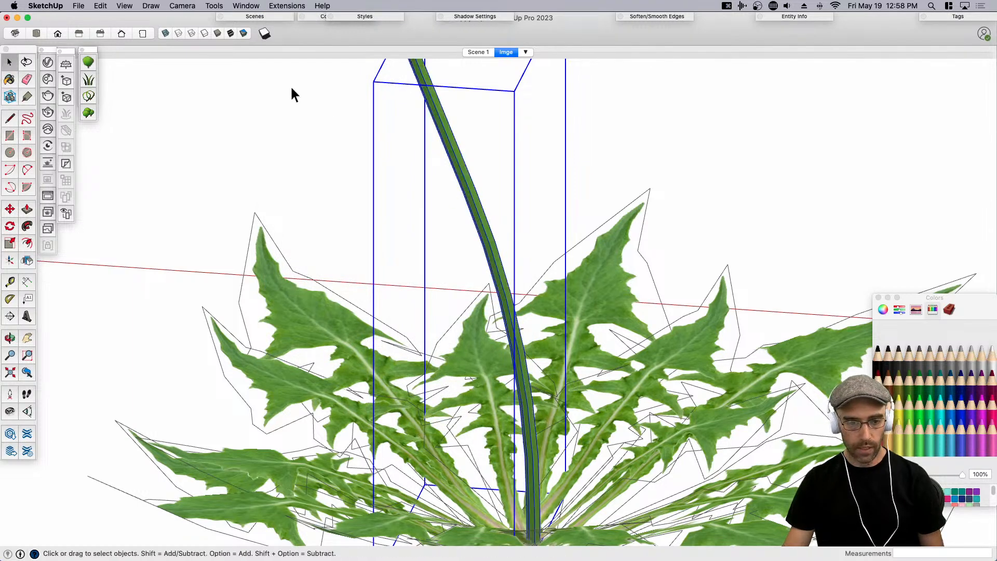
click(244, 34)
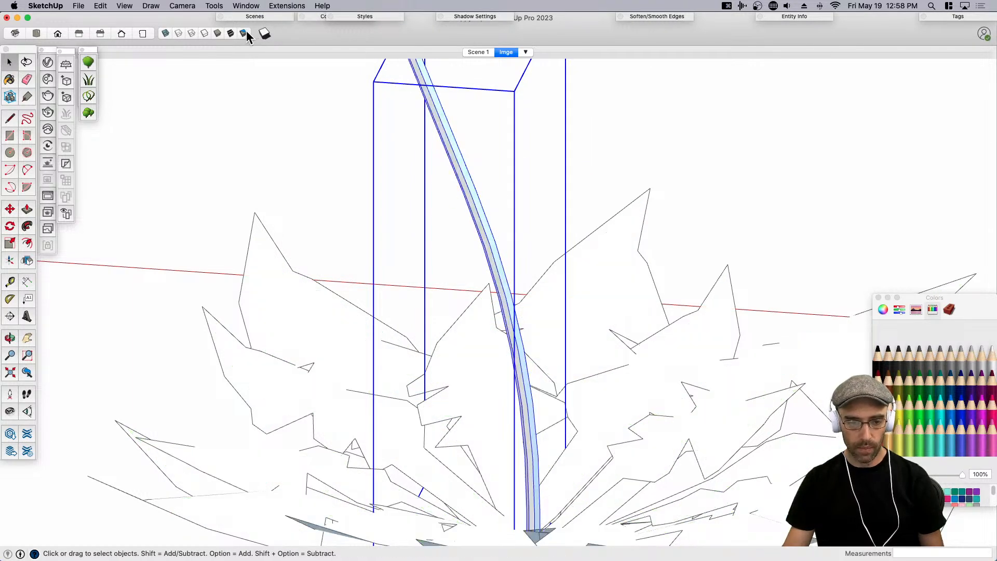
click(230, 33)
Move the yellow flower head by its centre onto the upper end of the bent stem.
scroll(403, 312, down, 10)
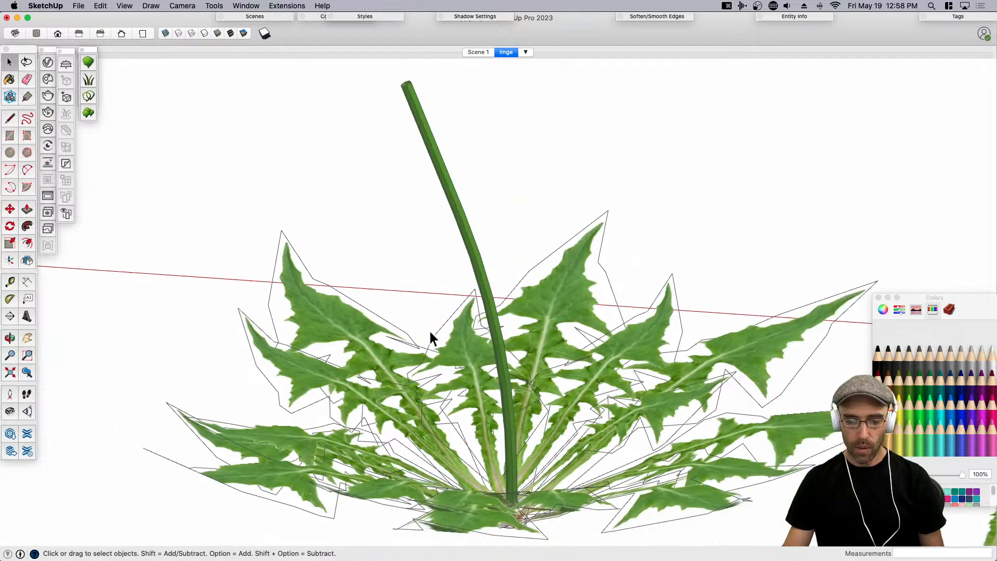
click(569, 465)
scroll(569, 466, up, 5)
key(m)
scroll(575, 457, down, 2)
scroll(573, 508, up, 4)
click(560, 505)
middle_drag(575, 530, 407, 227)
click(416, 229)
key(space)
scroll(419, 244, up, 2)
Rotate the flower head so that it tilts in line with the end of the stem.
key(q)
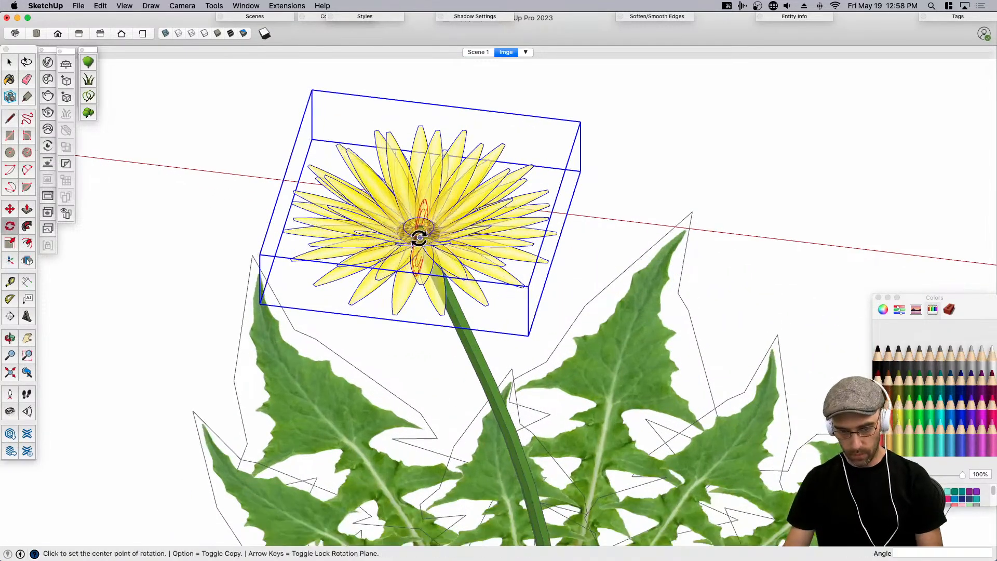
scroll(414, 246, up, 3)
click(419, 238)
click(525, 278)
scroll(520, 248, down, 3)
middle_drag(541, 214, 556, 167)
key(space)
Scale the bent stem down slightly to shorten it.
scroll(522, 251, down, 4)
click(513, 254)
scroll(511, 251, up, 2)
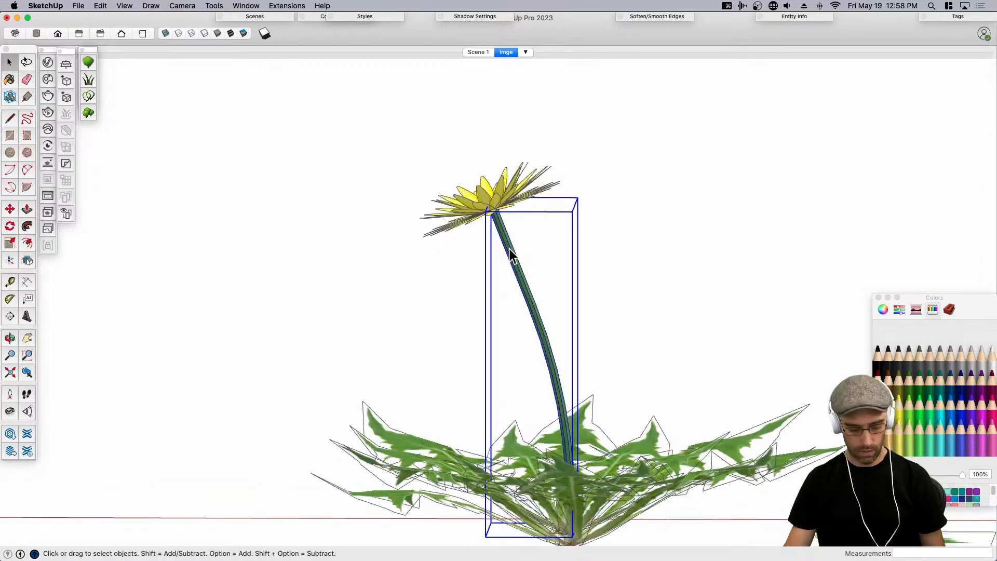
key(s)
click(571, 221)
key(Escape)
key(space)
Move the flower head about 4 1/16" so that it sits on the shortened stem.
click(500, 192)
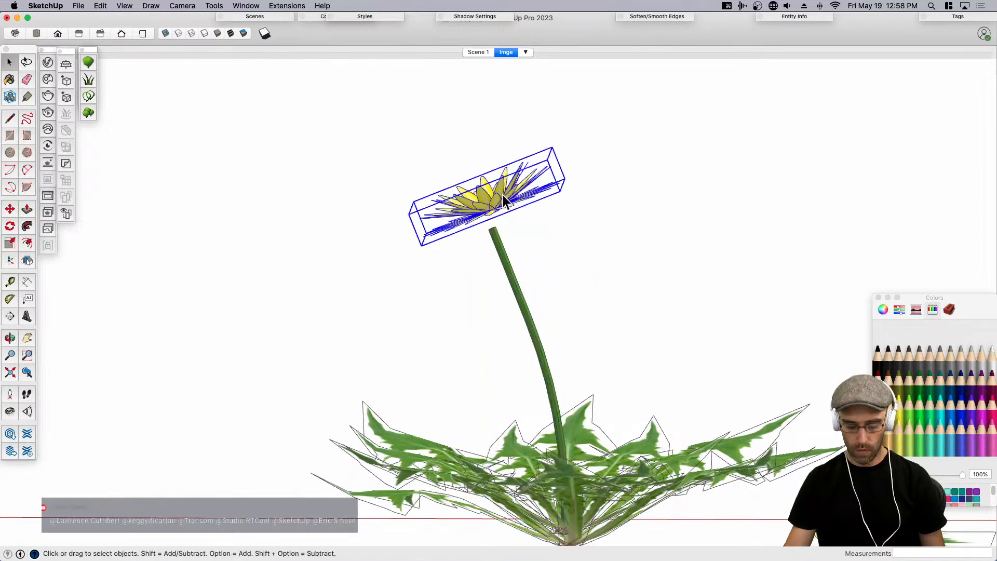
scroll(504, 208, up, 4)
key(m)
click(478, 228)
scroll(475, 273, up, 1)
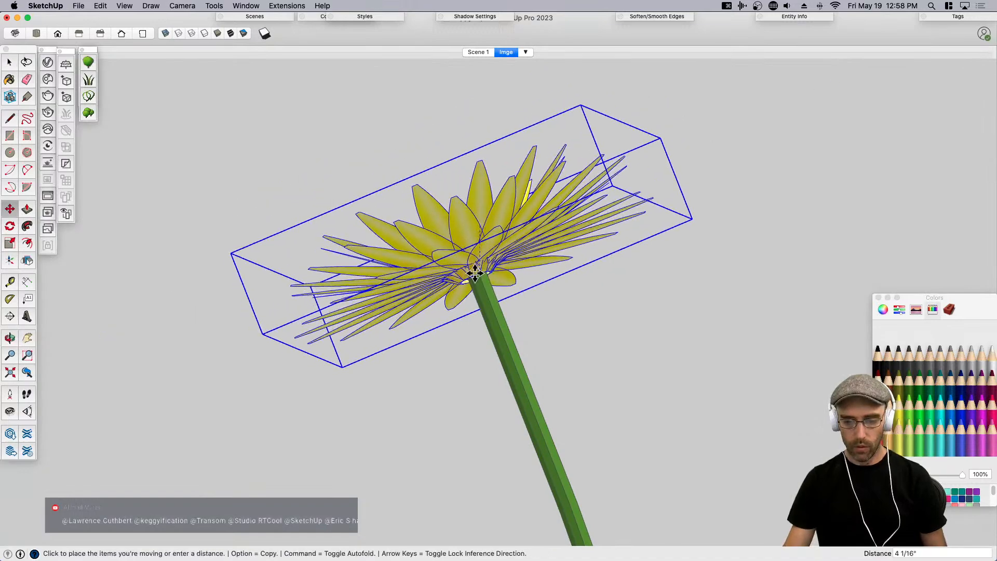
click(474, 273)
key(space)
Combine the flower head and its stem into a single component.
scroll(465, 356, down, 3)
middle_drag(465, 357, 487, 289)
scroll(515, 447, down, 2)
middle_drag(515, 447, 572, 311)
key(g)
key(Return)
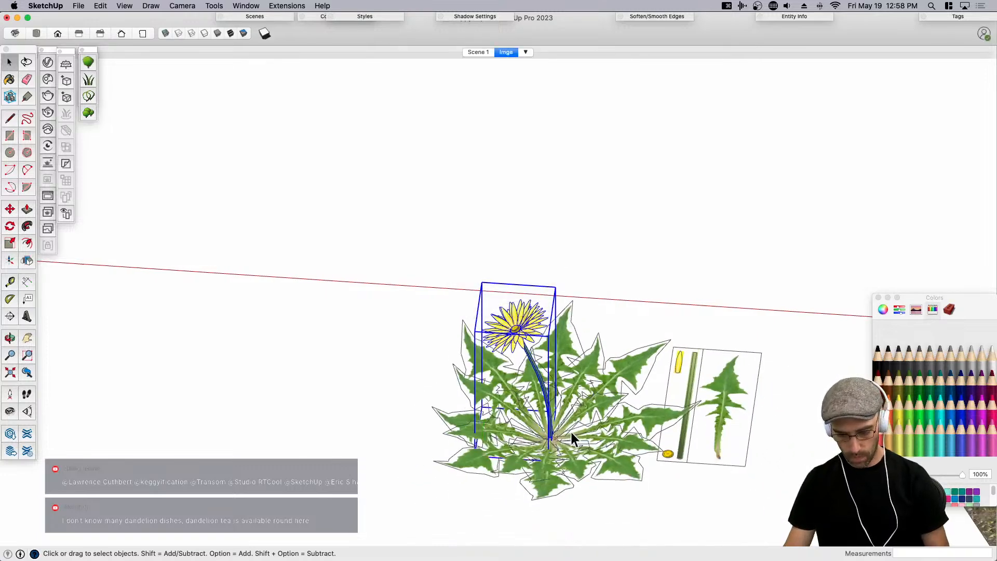
Make a rotated copy of the flower component about the vertical axis at the centre of the leaf rosette.
scroll(570, 429, up, 3)
key(m)
scroll(534, 439, up, 2)
key(q)
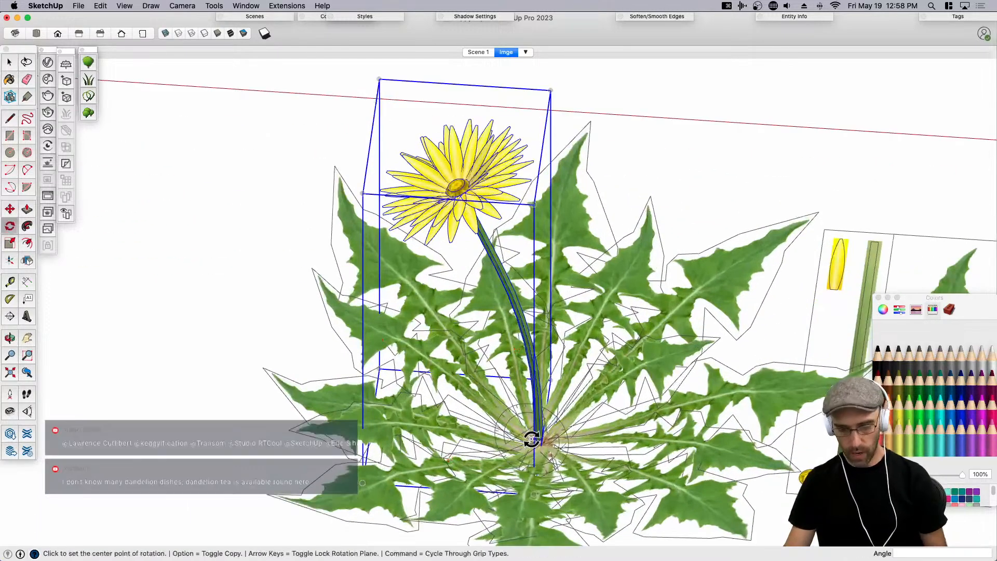
click(536, 444)
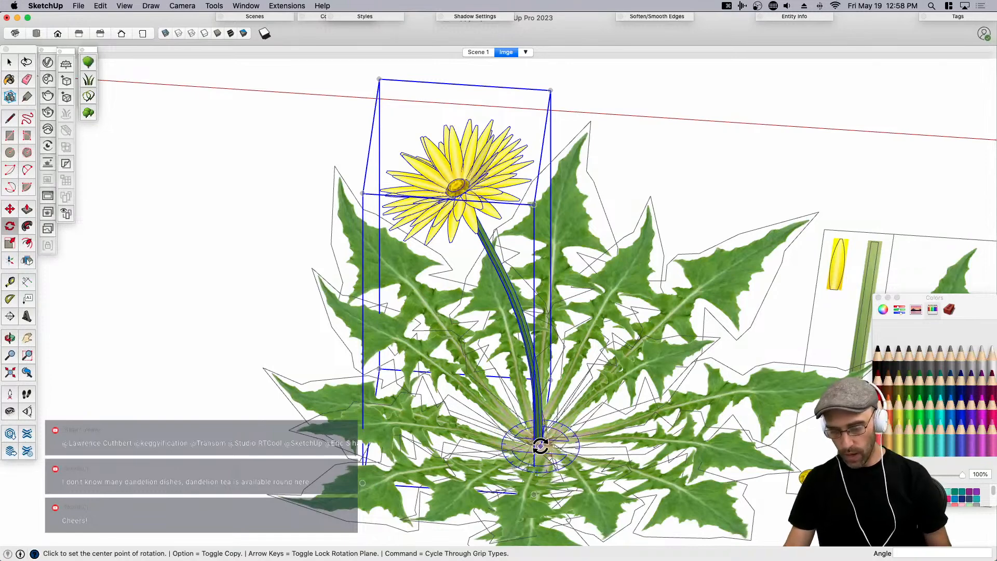
click(488, 443)
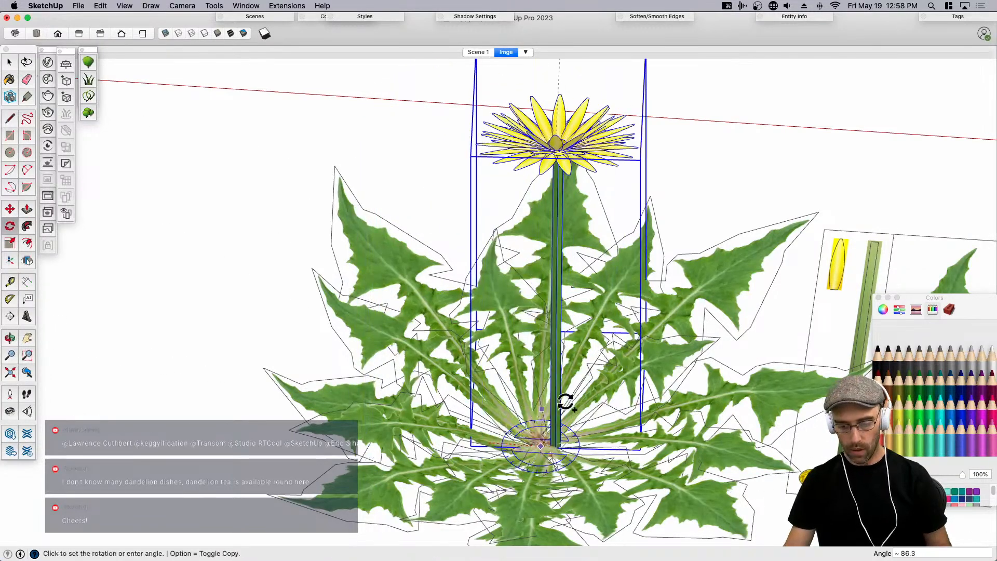
key(alt)
click(592, 400)
key(space)
Scale the copied flower uniformly to about 1.22.
scroll(579, 415, down, 3)
key(s)
middle_drag(616, 265, 683, 111)
click(684, 112)
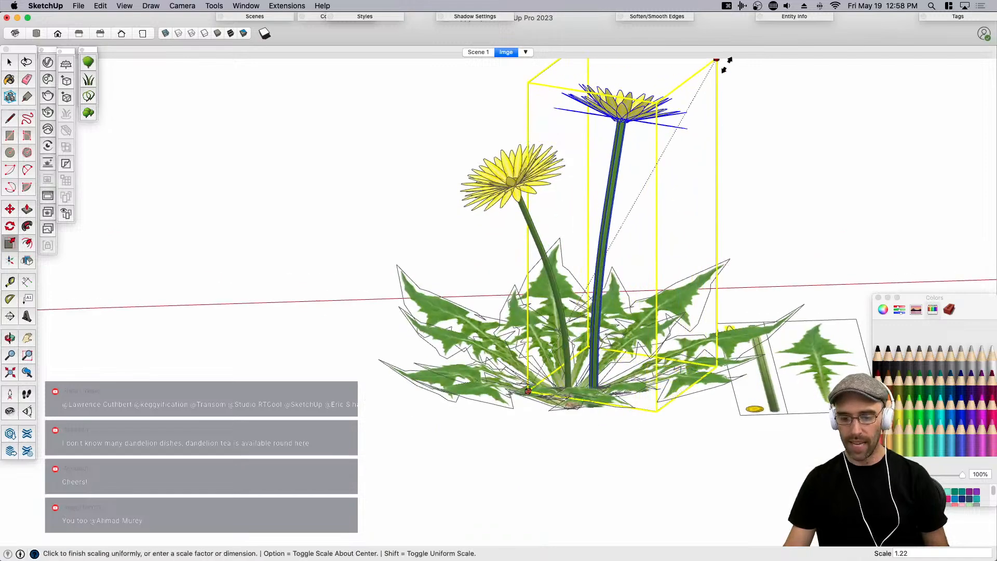
click(723, 68)
Move the enlarged flower so that its stem starts at the centre of the leaf rosette.
key(m)
click(665, 515)
click(641, 507)
key(space)
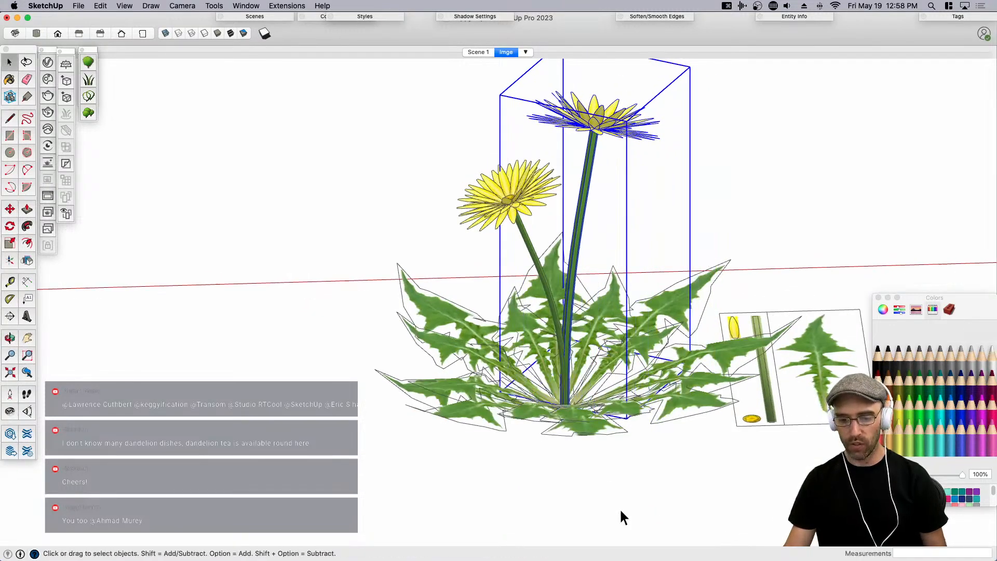
Delete the flat texture reference sheet beside the plant.
scroll(562, 502, down, 4)
click(772, 436)
middle_drag(772, 436, 697, 427)
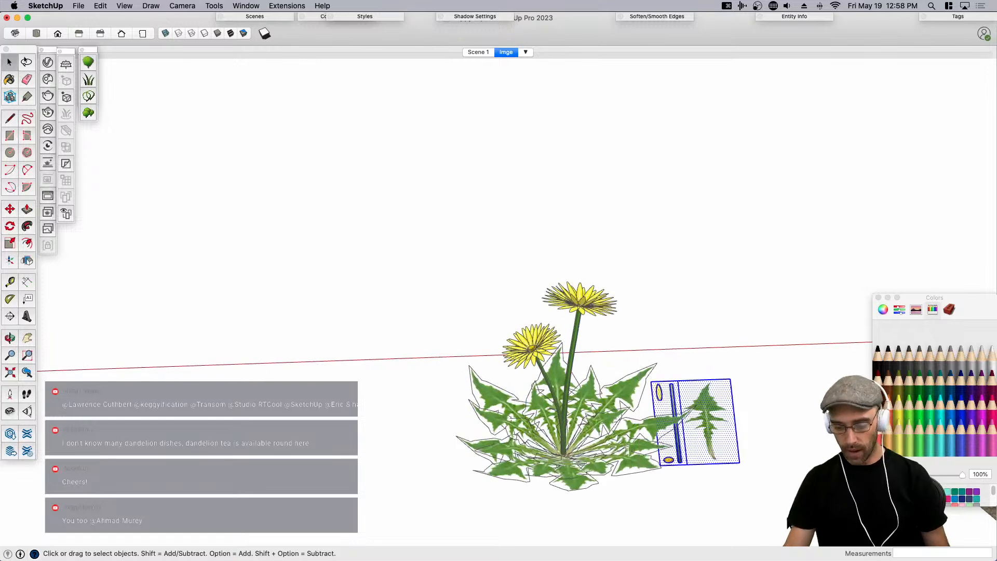
middle_drag(670, 480, 573, 423)
Group both flowers and the leaf rosette into one plant.
click(587, 431)
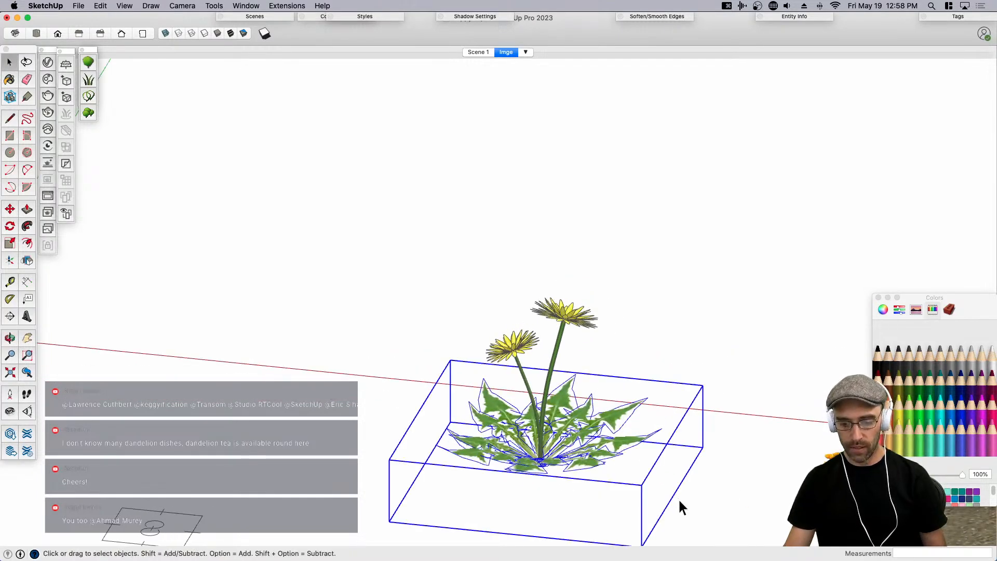
drag(677, 496, 441, 293)
key(super+g)
Hide all edges of the leaf rosette inside the plant group and close the group.
double_click(606, 416)
click(590, 419)
click(287, 6)
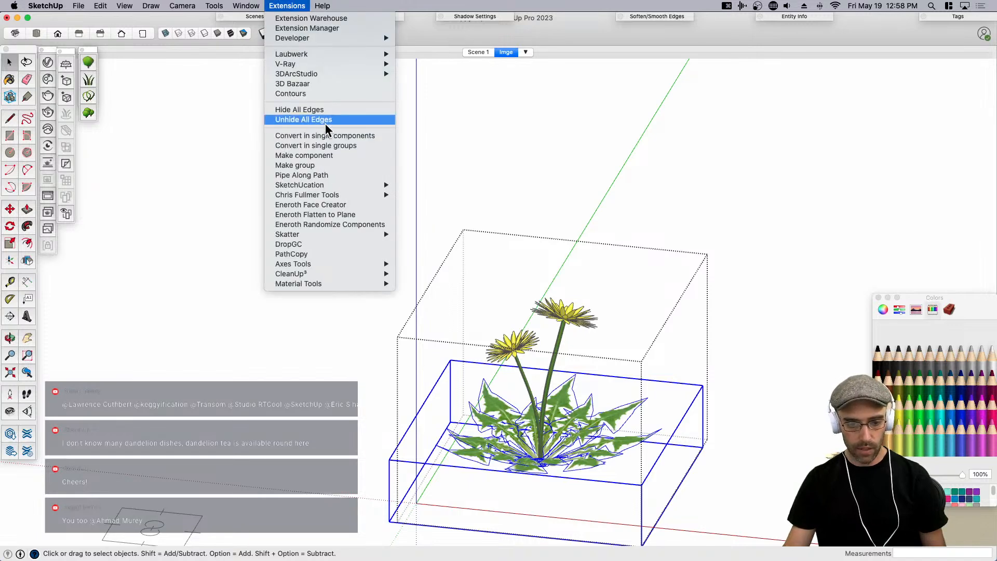
click(321, 108)
click(313, 329)
click(310, 309)
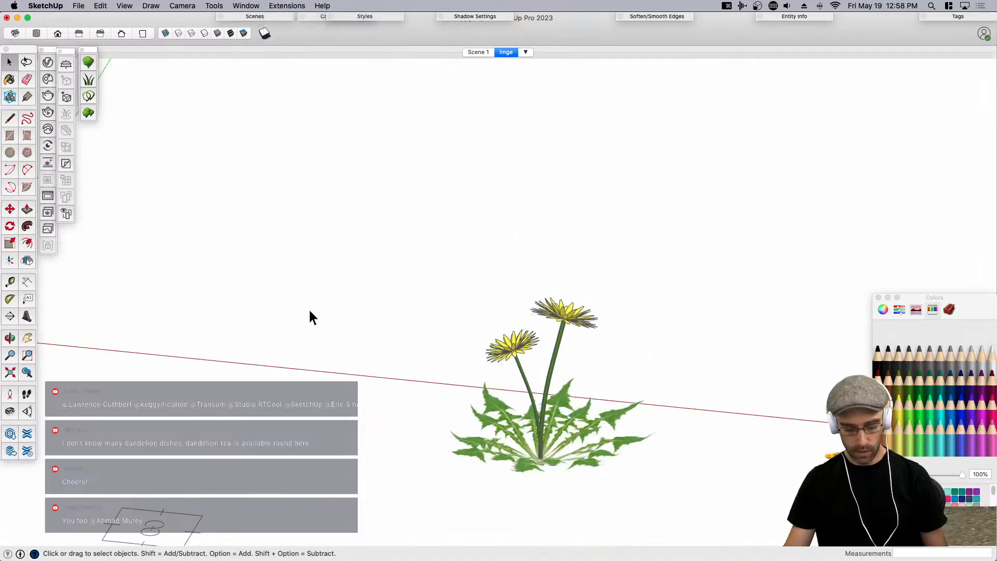
Scale the whole dandelion plant down uniformly to about 0.24.
scroll(392, 348, down, 2)
click(469, 394)
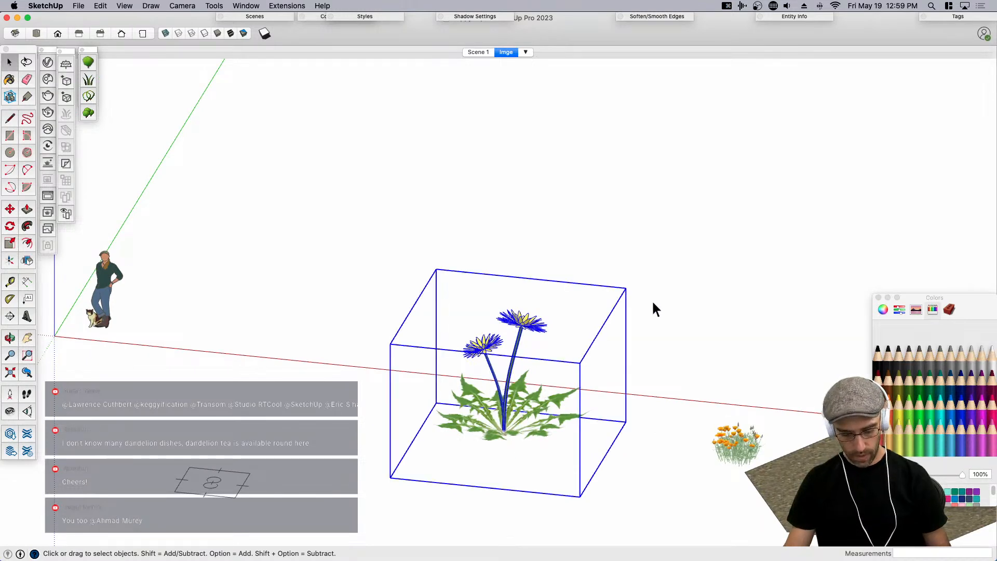
key(s)
click(626, 287)
click(456, 442)
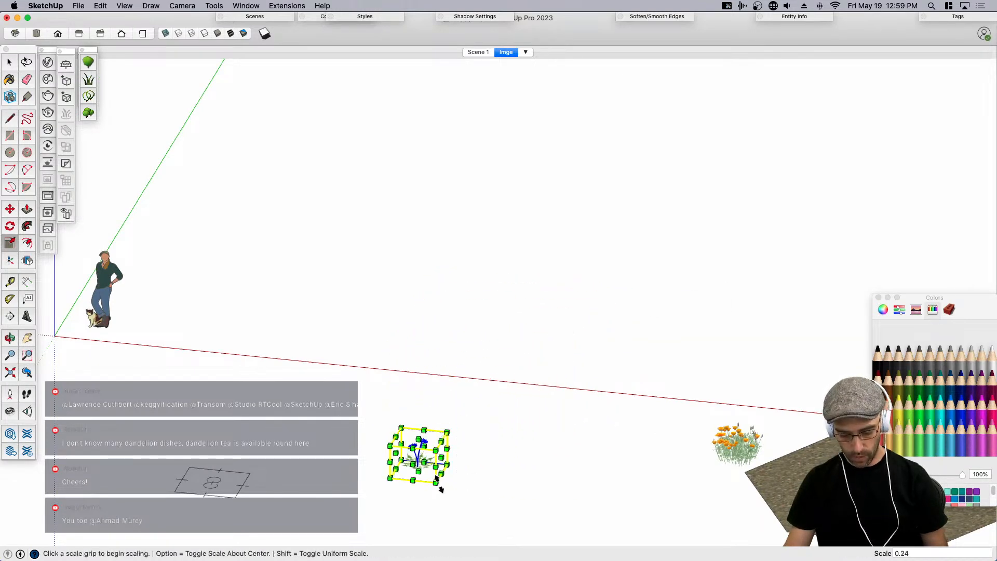
Move the dandelion onto the soil bed near the standing figure and adjust its position on the ground.
key(m)
click(416, 469)
scroll(393, 412, down, 3)
scroll(667, 453, up, 3)
scroll(667, 453, up, 3)
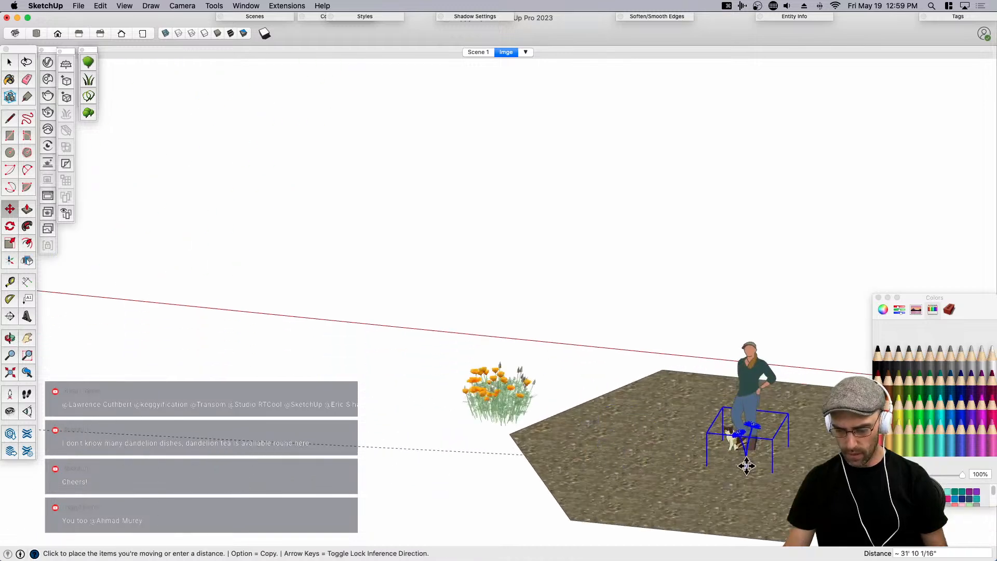
click(658, 461)
middle_drag(658, 461, 663, 415)
scroll(664, 414, up, 3)
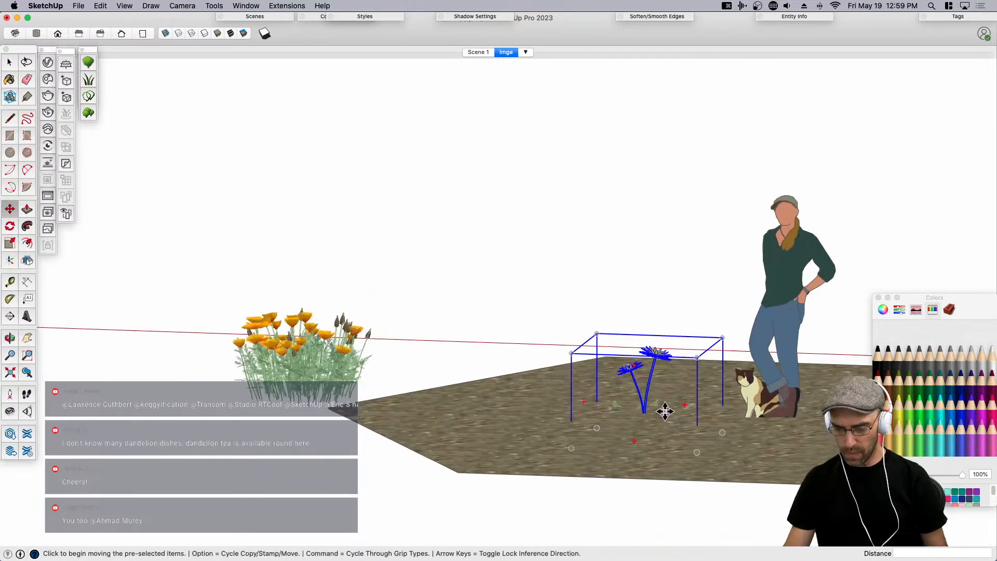
click(664, 414)
click(666, 393)
Scale the dandelion down uniformly once more to suit the standing figure and cat.
scroll(722, 329, up, 2)
key(s)
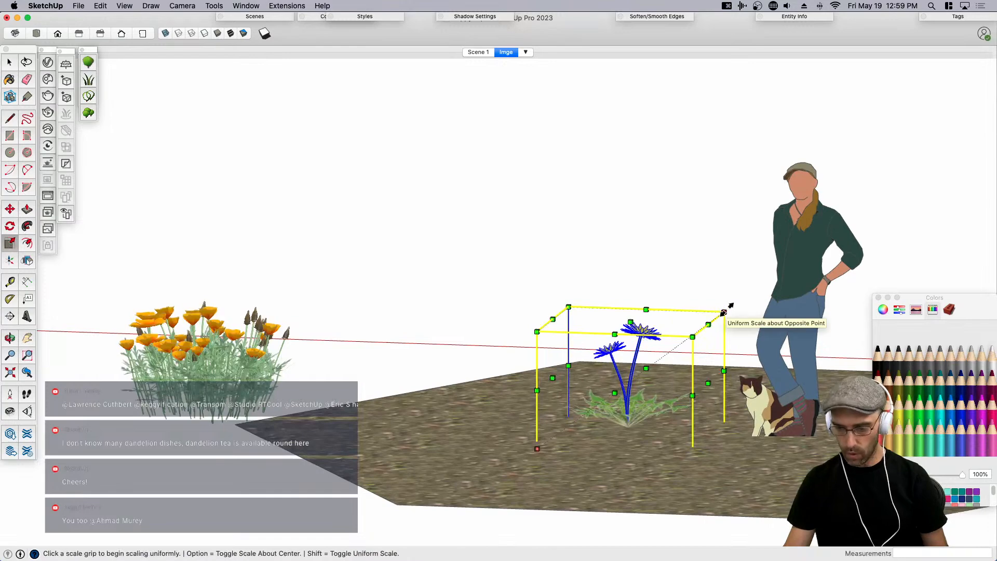
click(725, 312)
click(649, 374)
middle_drag(650, 374, 625, 523)
Copy the dandelion to several scattered spots around the soil bed.
scroll(610, 459, up, 2)
key(space)
scroll(619, 445, down, 4)
key(m)
key(alt)
key(alt)
click(602, 486)
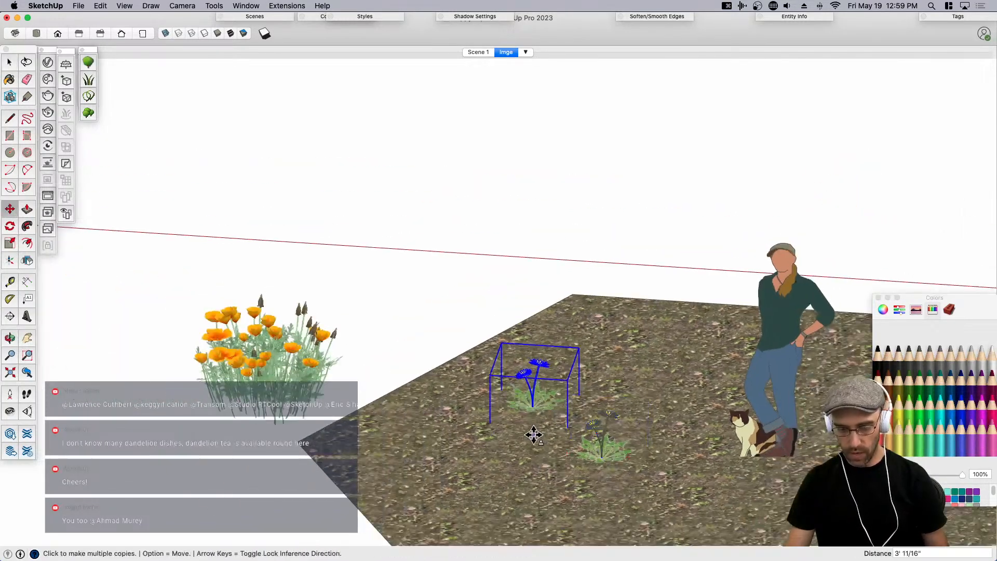
click(534, 435)
click(456, 472)
scroll(719, 517, down, 1)
click(696, 444)
scroll(737, 478, down, 1)
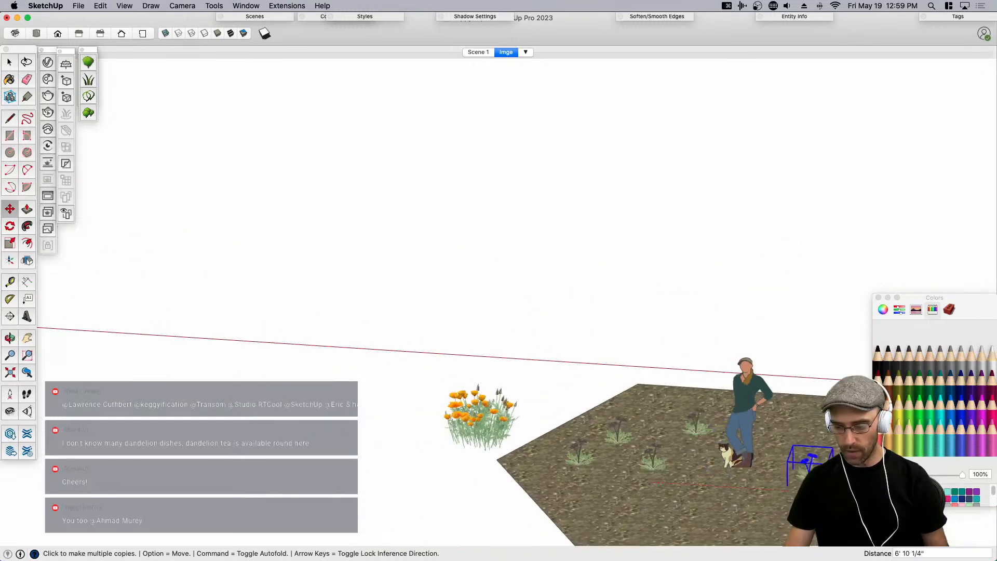
click(731, 488)
Rotate one foreground dandelion about its vertical axis so that it faces a different way.
scroll(678, 484, up, 2)
key(space)
click(647, 459)
key(q)
click(653, 465)
click(621, 513)
key(space)
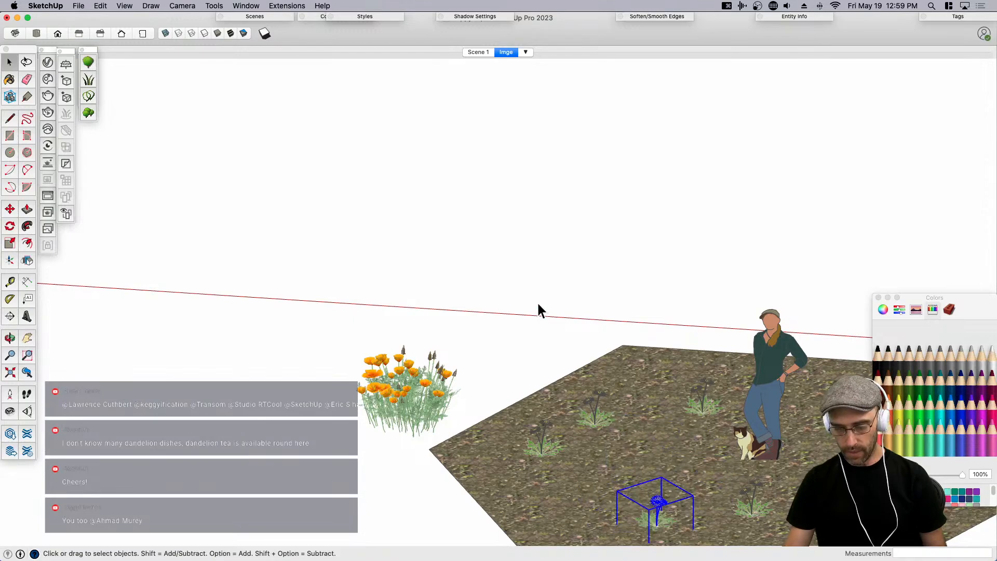
Switch the camera to perspective projection and frame a low, close view across the soil bed.
scroll(622, 318, down, 3)
scroll(686, 351, up, 6)
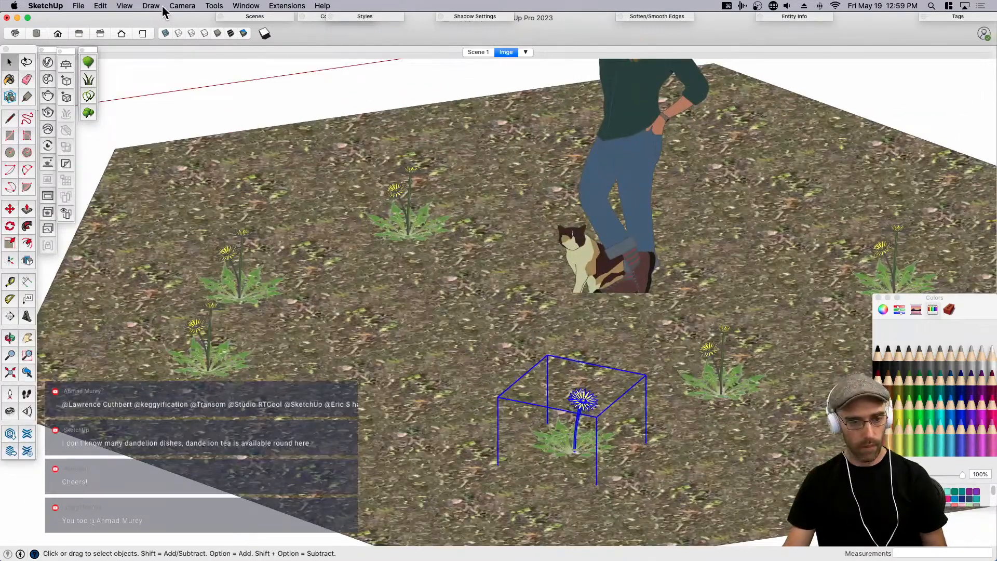
click(182, 6)
click(196, 65)
scroll(588, 227, down, 3)
scroll(699, 254, up, 1)
click(686, 268)
shift+middle_drag(668, 296, 638, 301)
key(l)
drag(578, 298, 594, 262)
key(space)
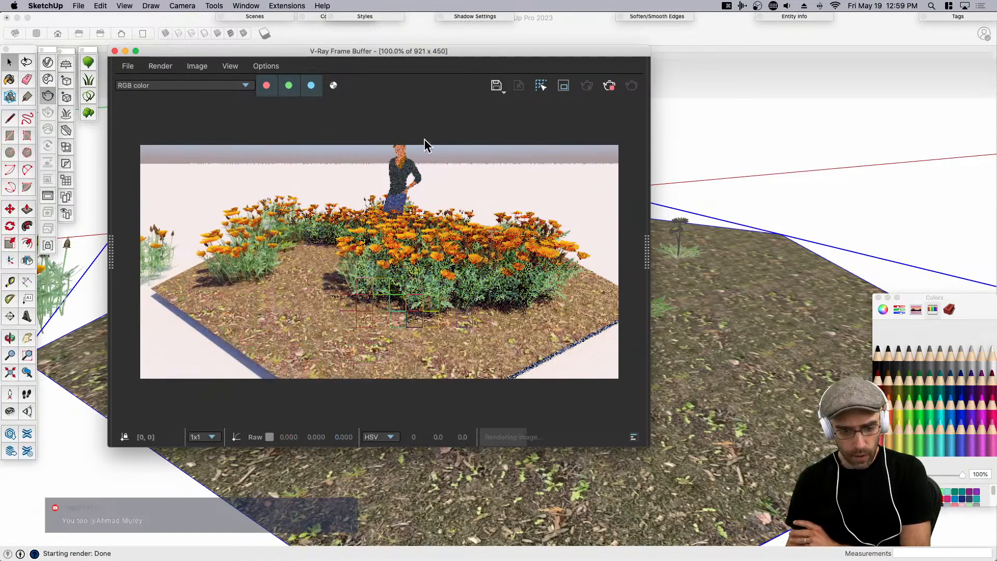
Move the V-Ray Frame Buffer aside to uncover the model and stop the running render.
mouse_move(374, 53)
mouse_down()
mouse_move(692, 86)
mouse_move(703, 65)
mouse_up()
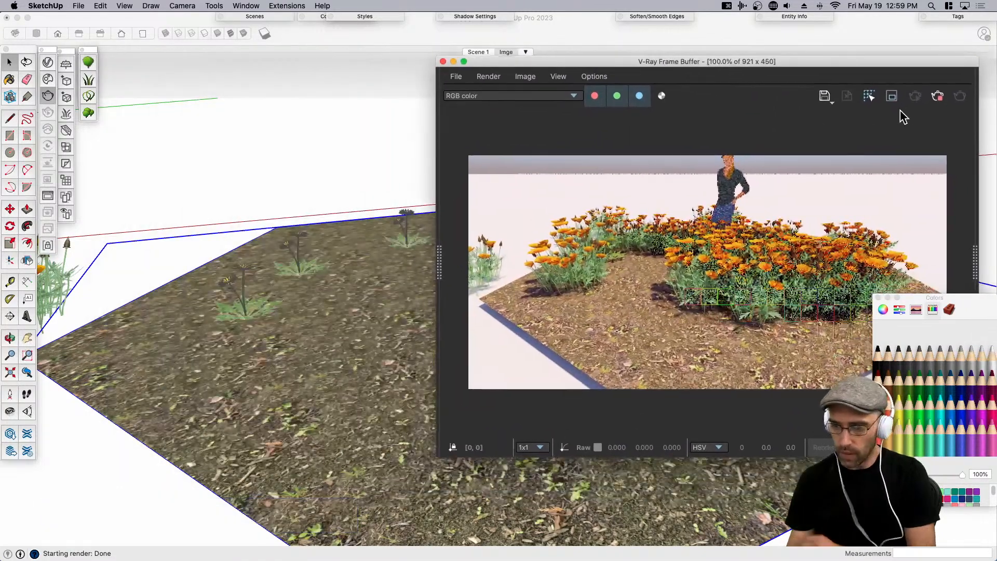
click(938, 96)
Add more dandelion copies across the foreground of the soil bed and render the scene again in V-Ray.
click(307, 277)
key(m)
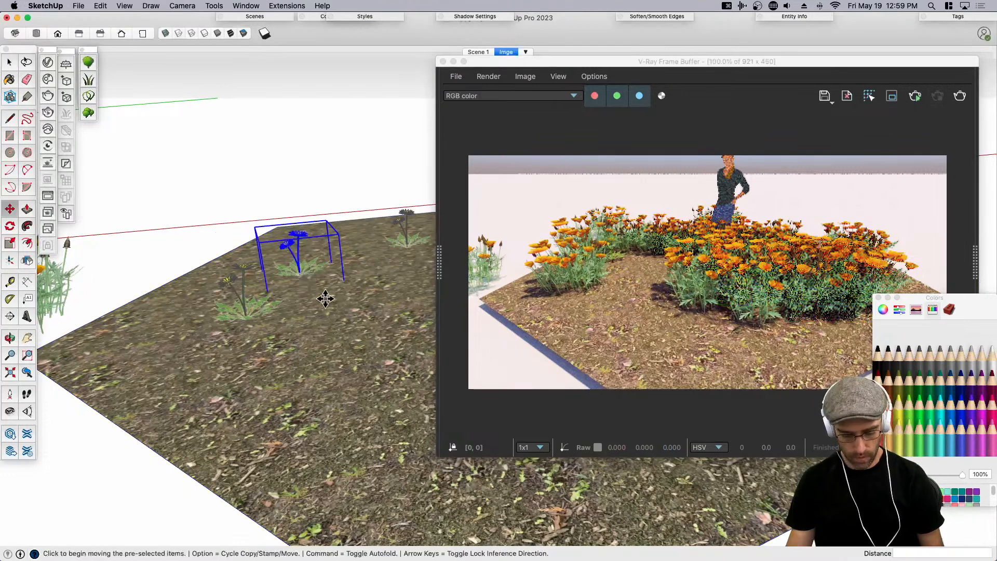
click(312, 289)
key(alt)
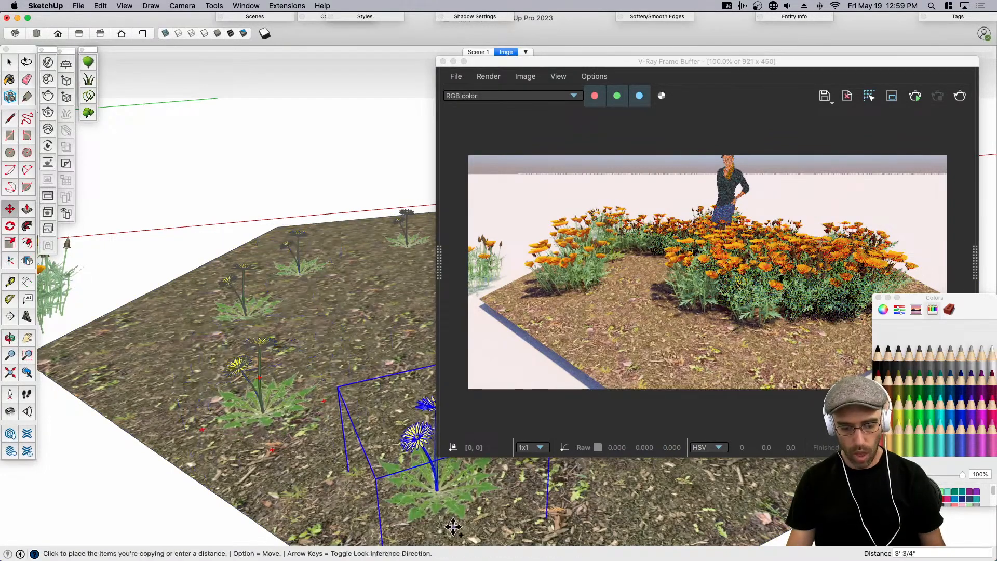
click(454, 528)
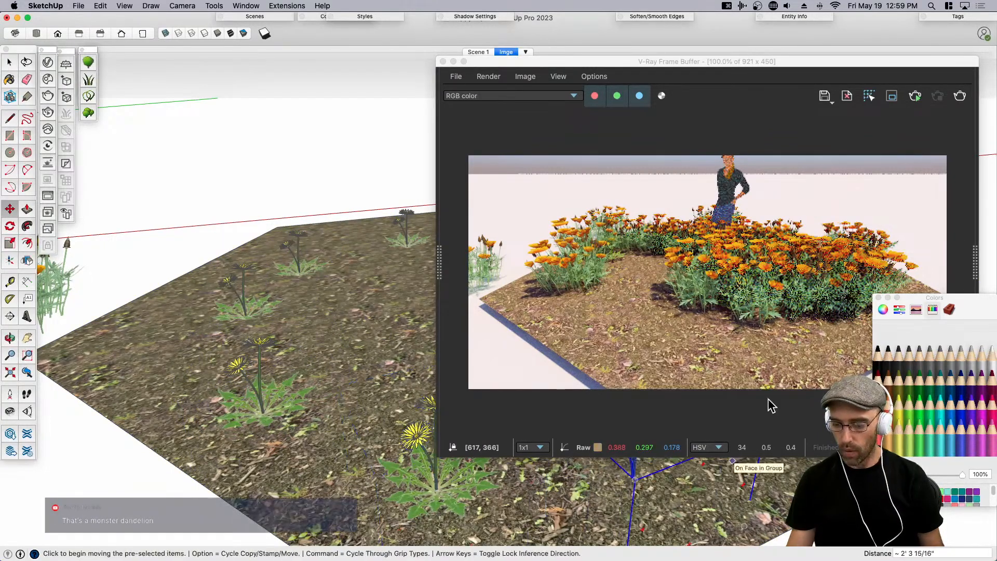
key(space)
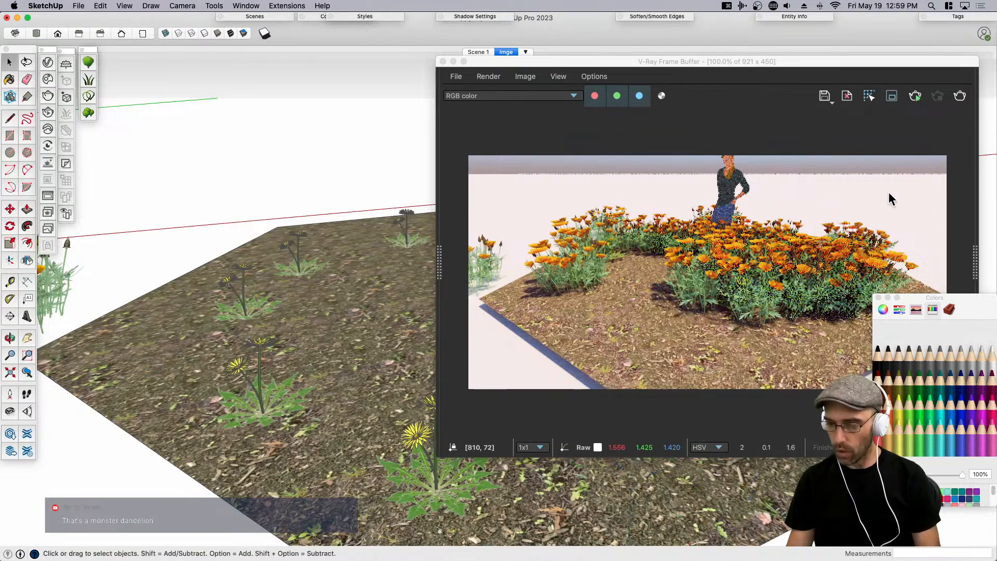
click(959, 97)
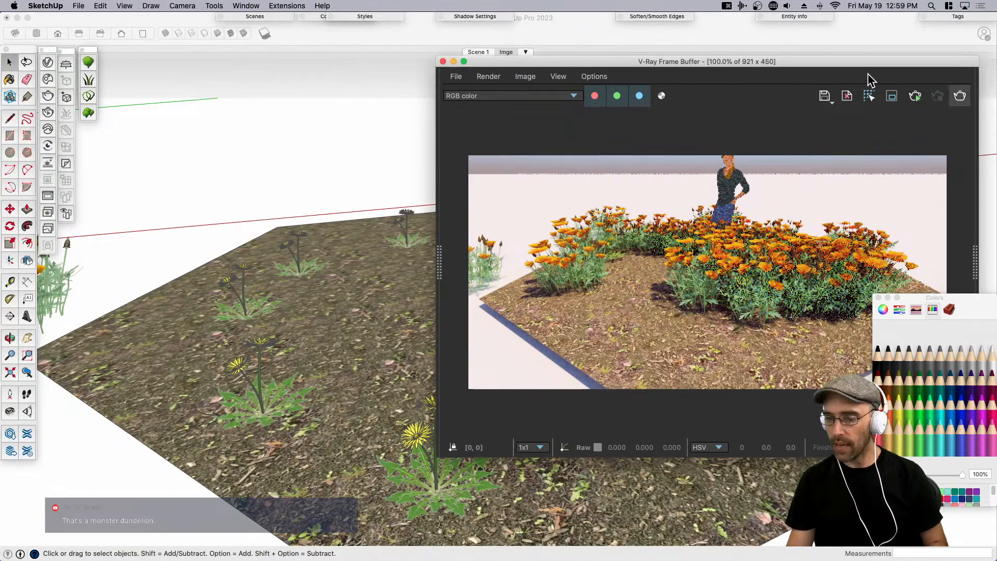
Adjust the finished render's display correction to exposure 0.714, contrast 0.010 and saturation about 0.21.
drag(932, 61, 573, 53)
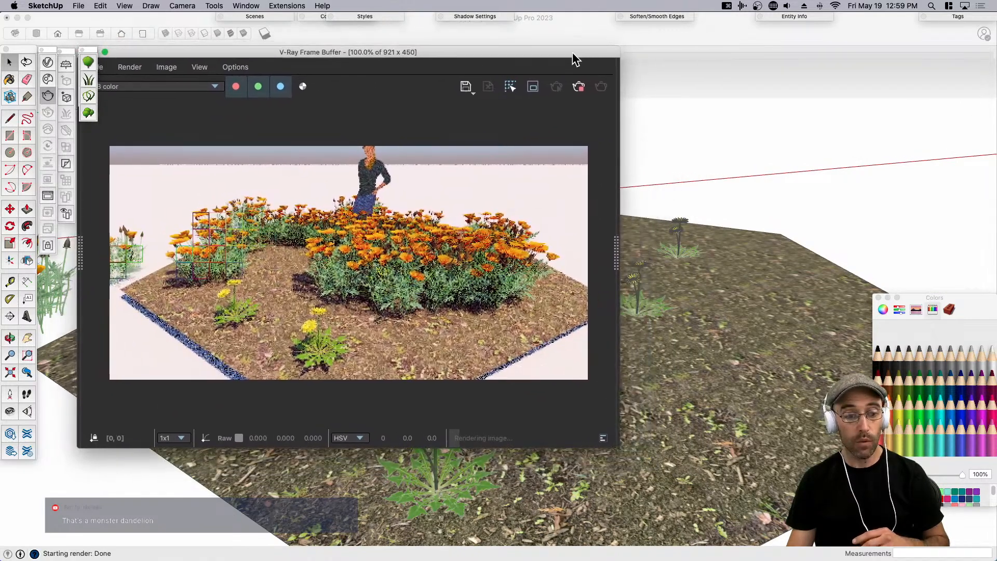
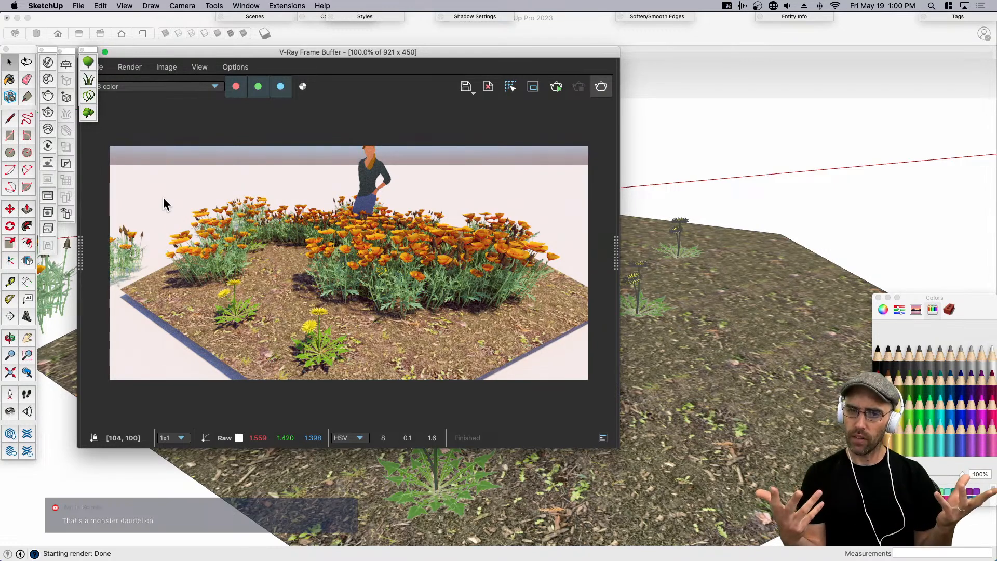
click(614, 255)
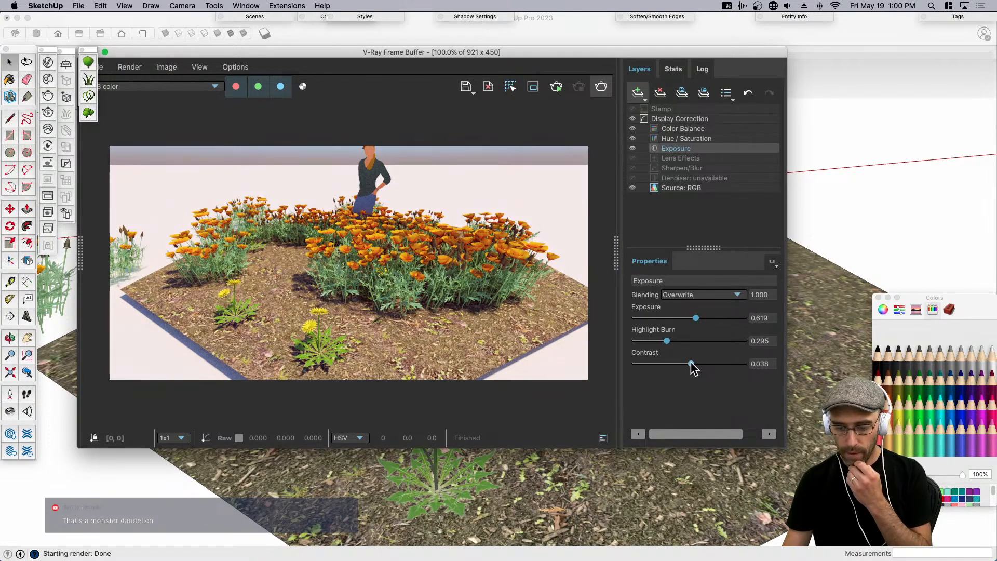
drag(692, 366, 690, 364)
drag(699, 318, 700, 317)
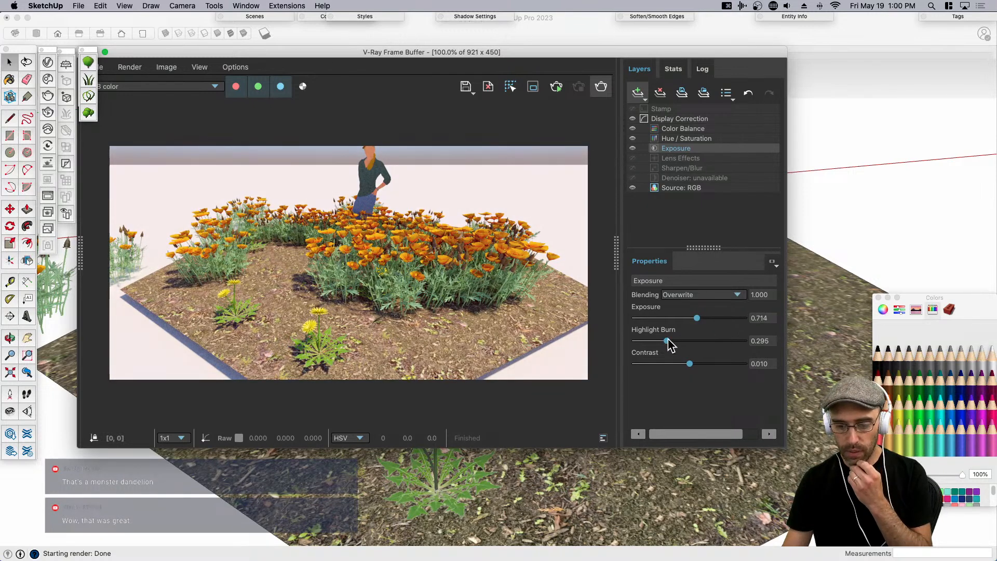
click(670, 139)
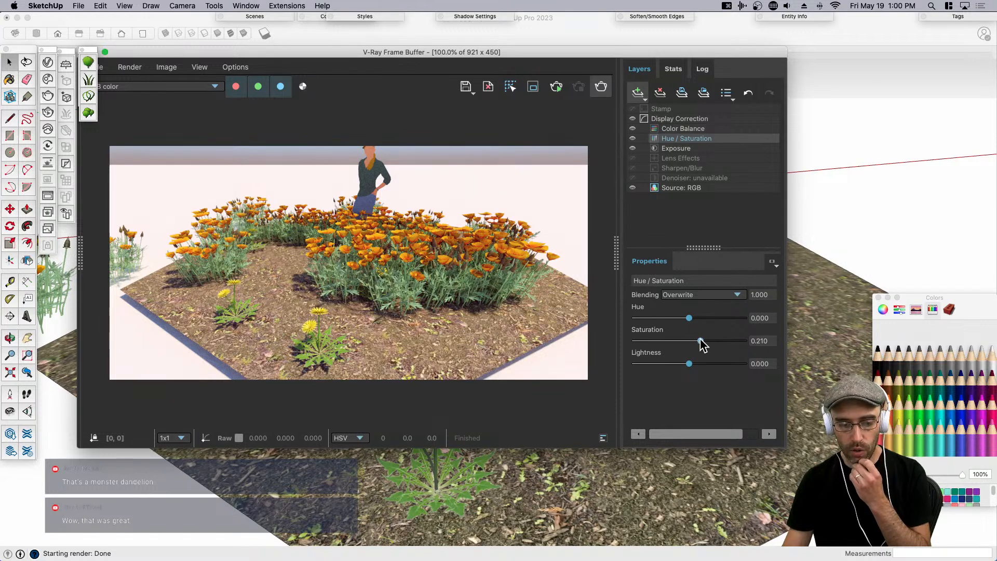
click(618, 258)
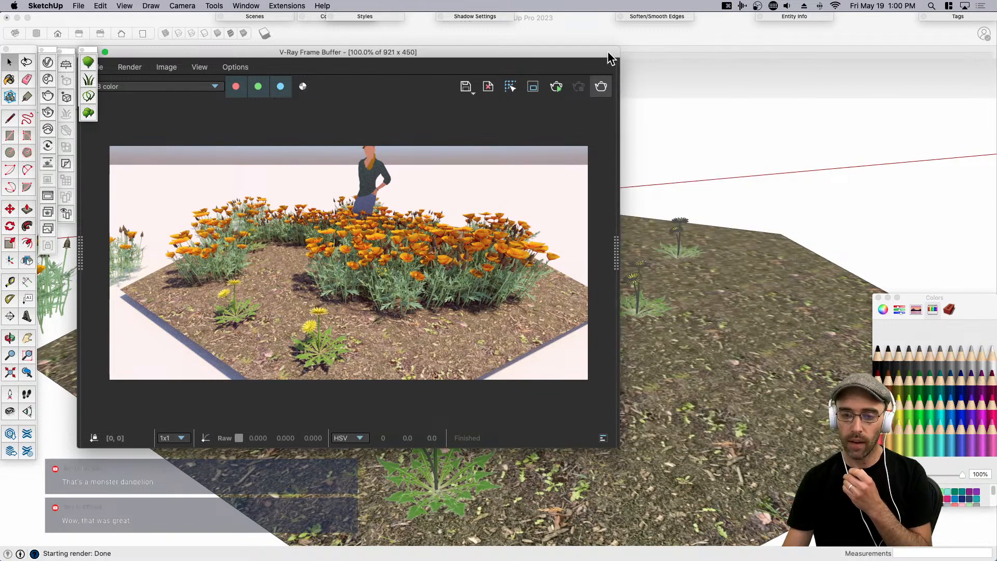
Reposition the V-Ray Frame Buffer over the model view and close the Colors window.
drag(618, 51, 543, 143)
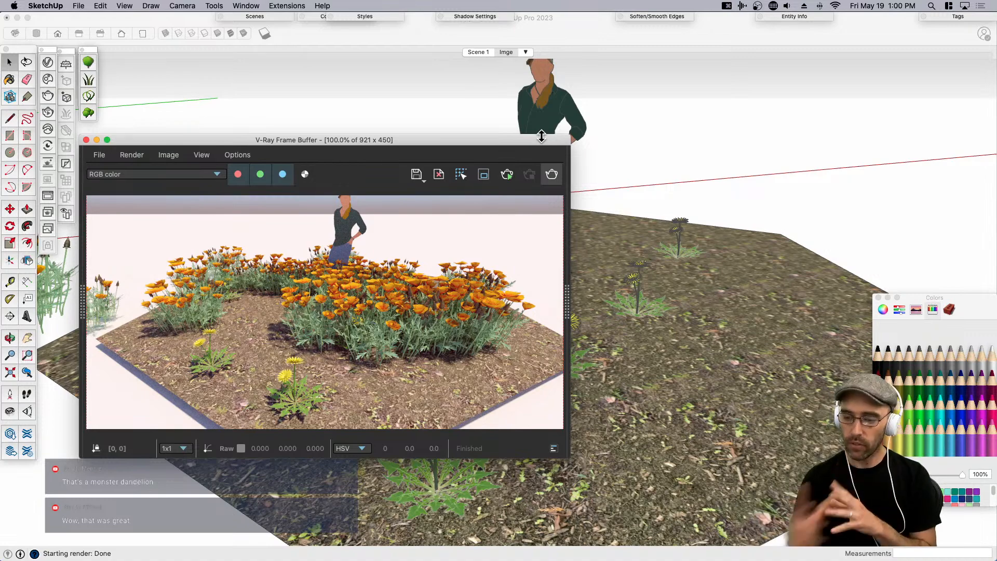
click(879, 298)
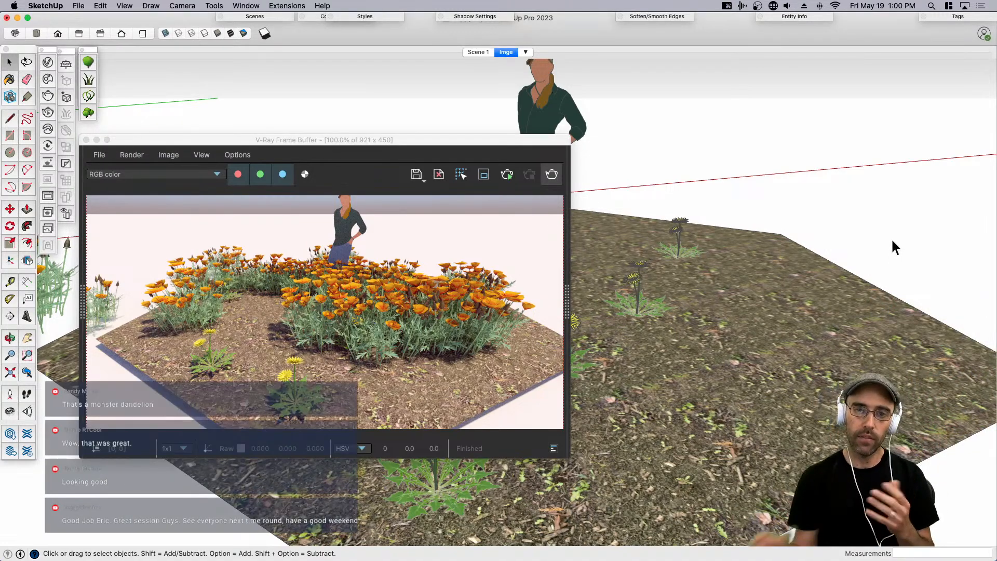
drag(171, 142, 174, 54)
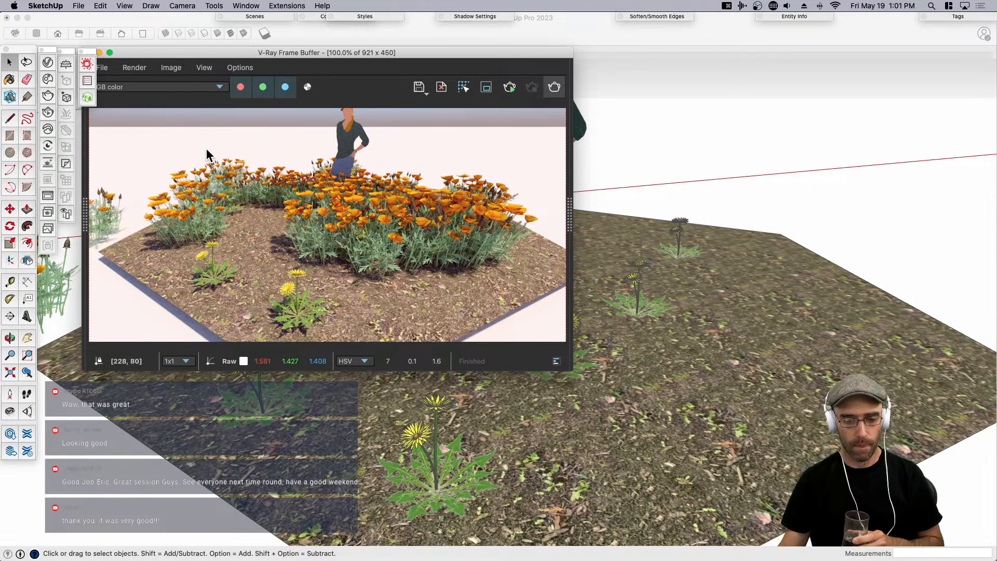
Open the Skatter poppy composition for editing, try the In model display, return it to Render only and close Skatter.
scroll(678, 423, up, 2)
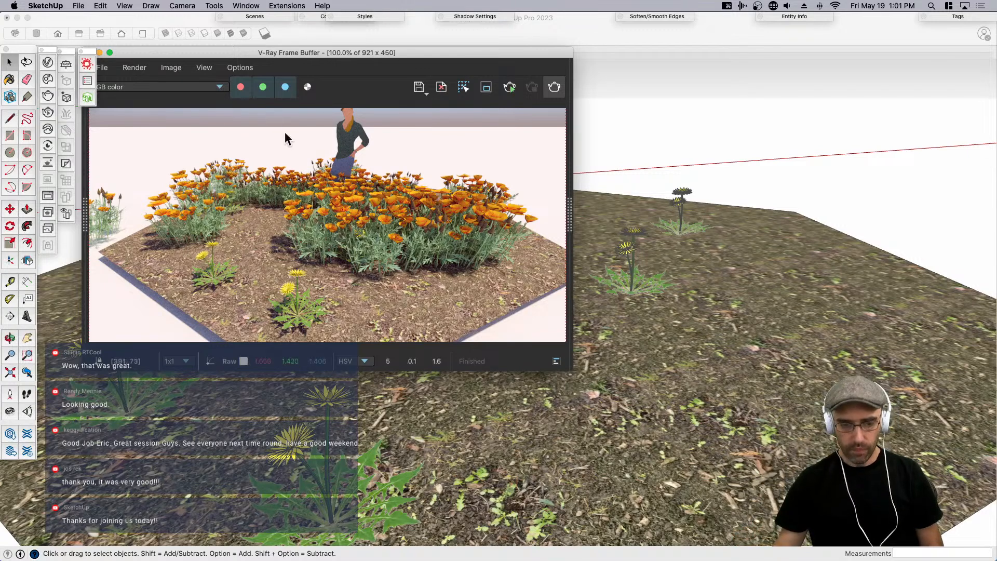
click(87, 64)
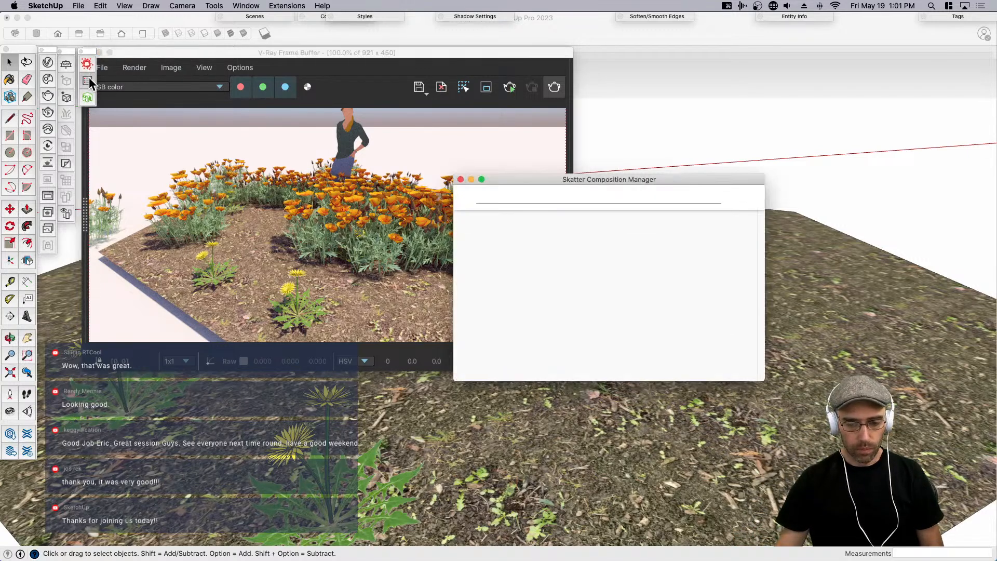
click(640, 223)
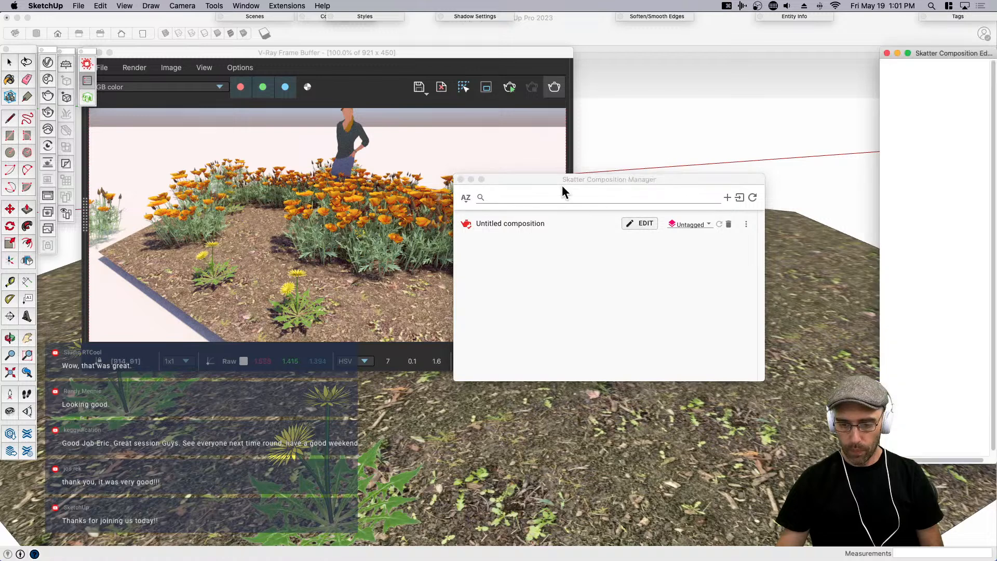
click(933, 101)
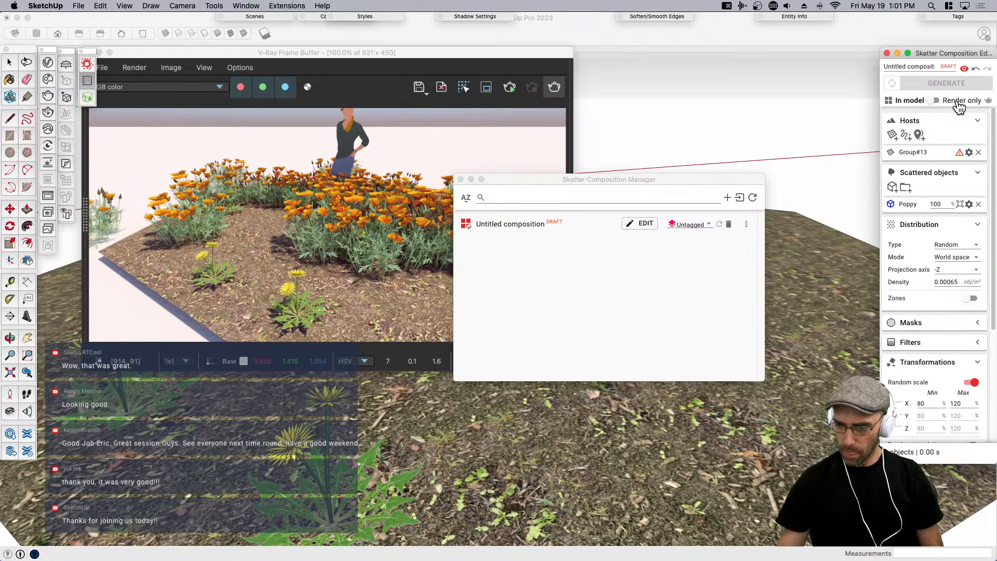
click(938, 102)
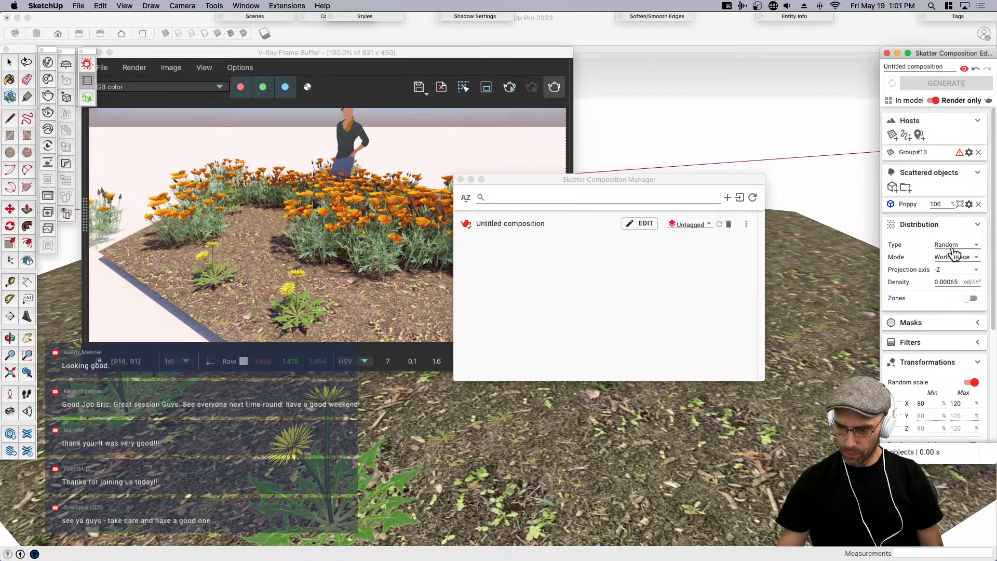
double_click(948, 282)
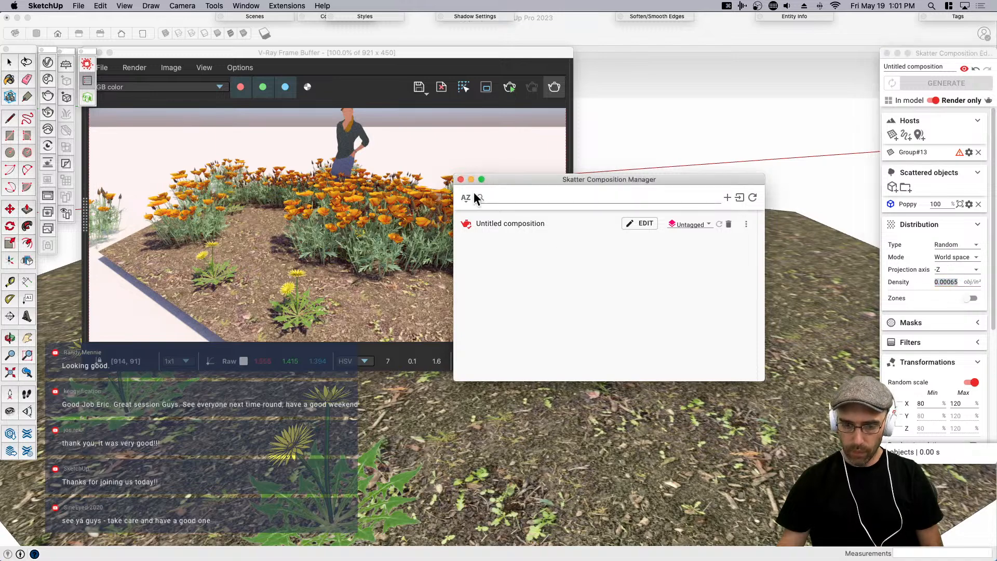
click(461, 179)
click(887, 53)
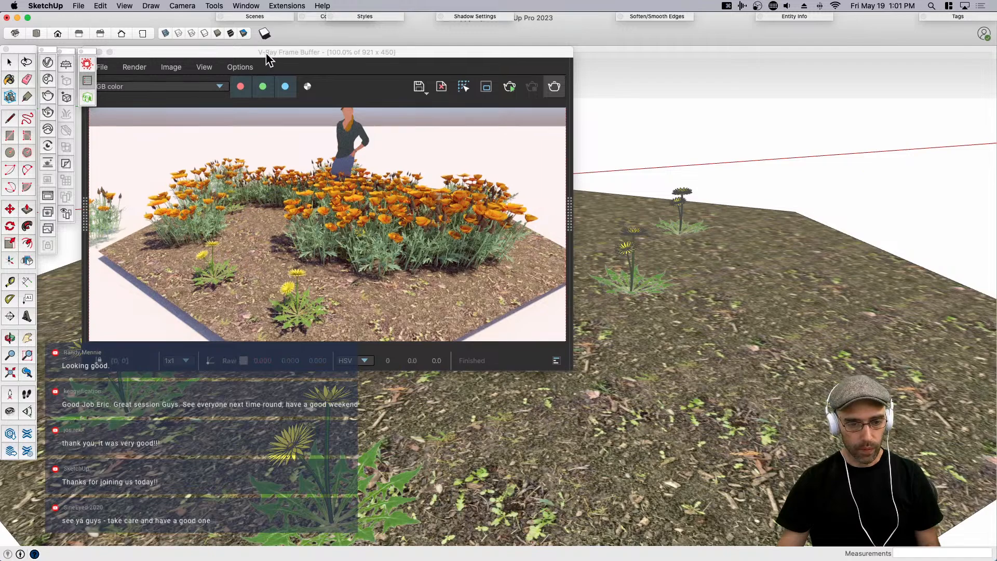
Move the V-Ray Frame Buffer clear of the model and frame the standalone poppy clump beside the soil bed.
drag(265, 53, 676, 94)
scroll(312, 289, down, 10)
click(361, 328)
key(h)
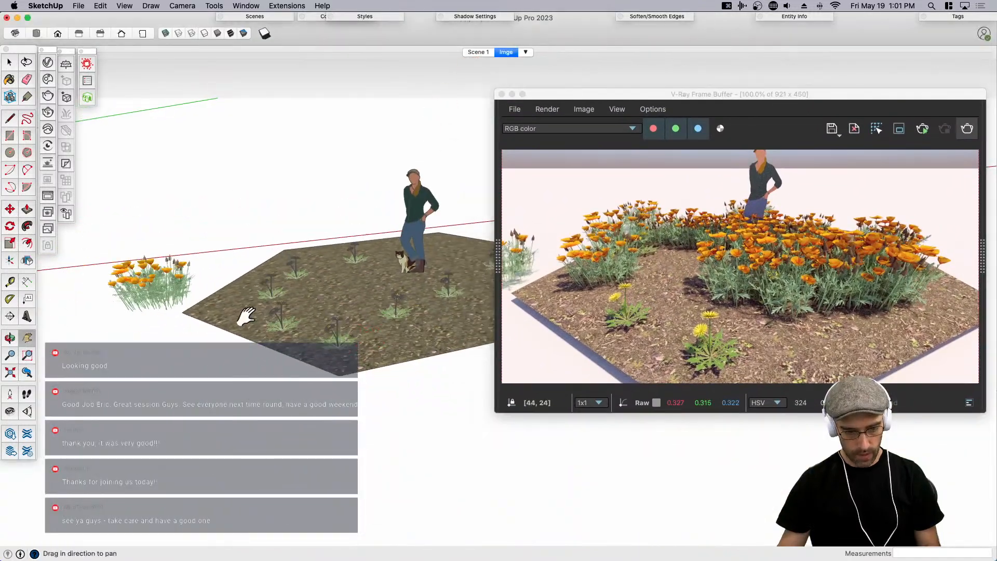
drag(208, 306, 439, 319)
scroll(399, 313, up, 10)
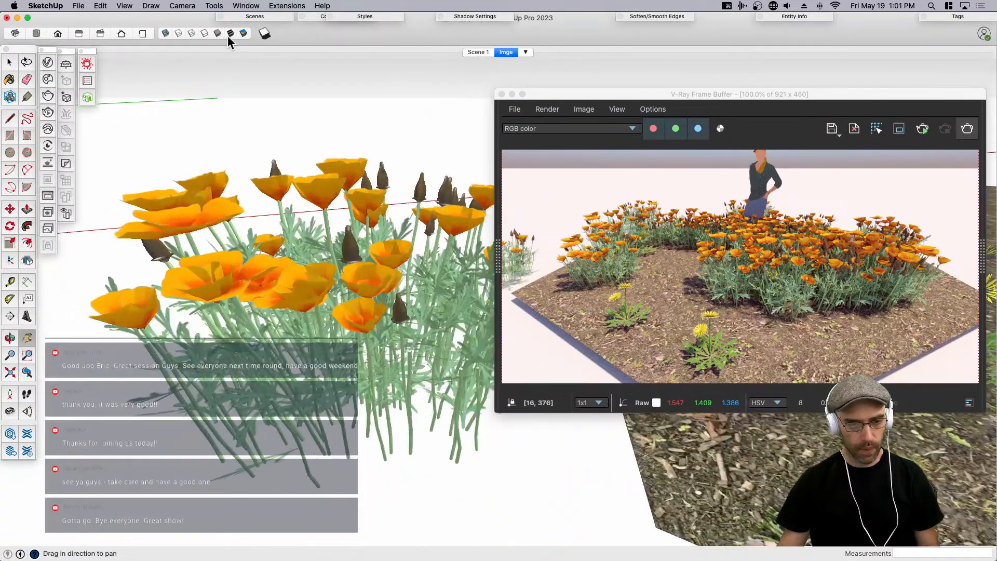
Turn on shadows and hidden geometry, compare the poppies in Hidden Line style, and restore Shaded with Textures.
key(space)
click(204, 34)
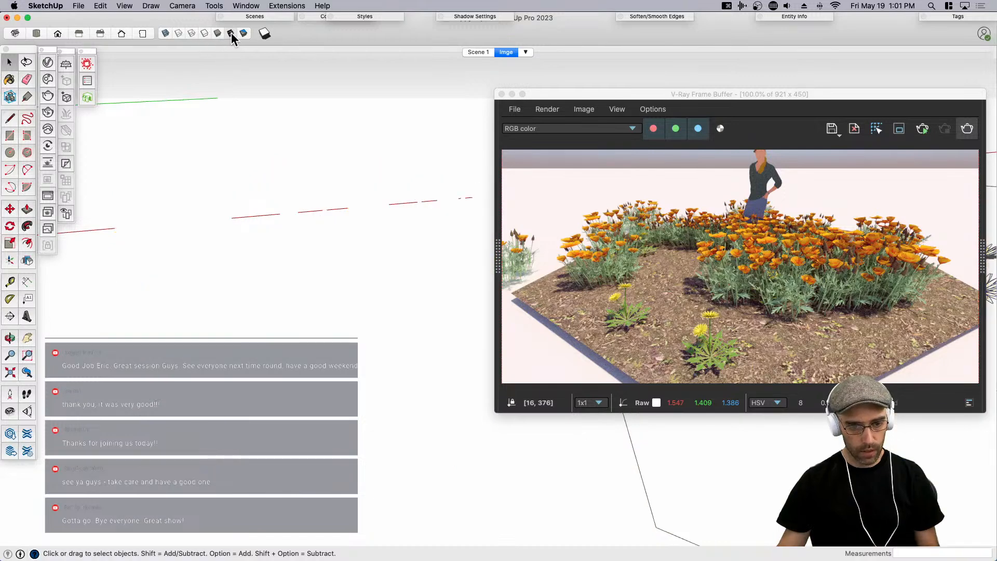
click(231, 33)
click(263, 34)
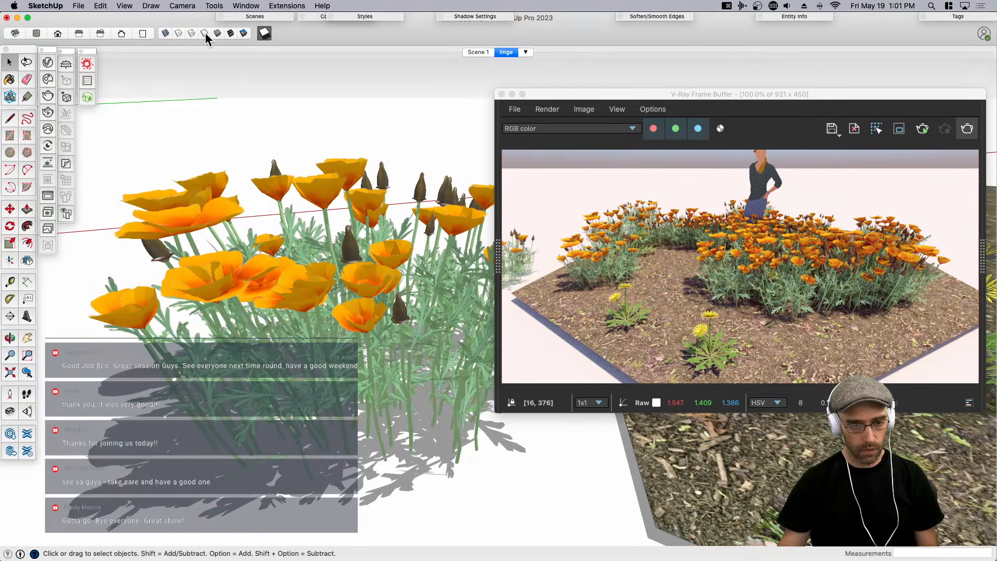
click(205, 34)
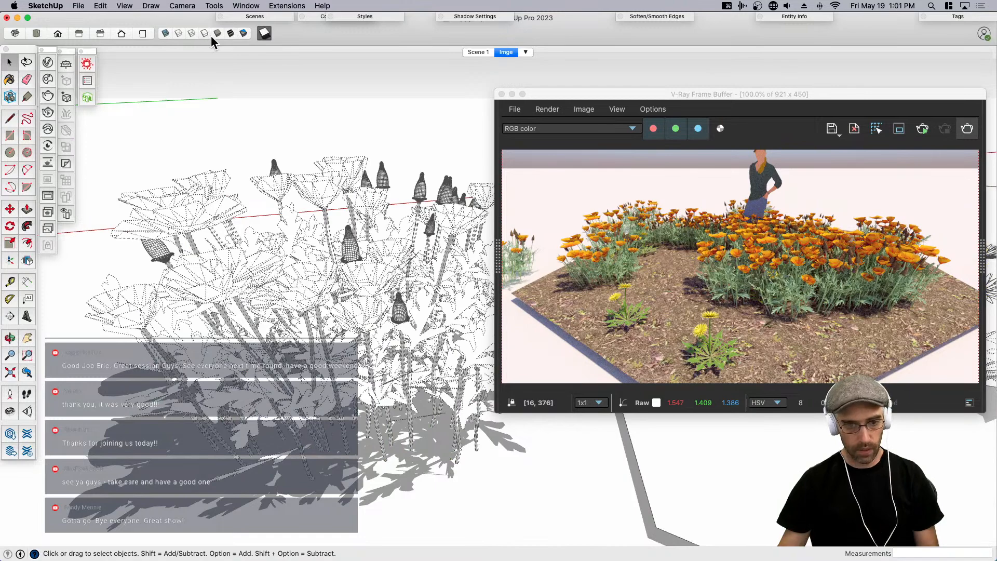
click(232, 33)
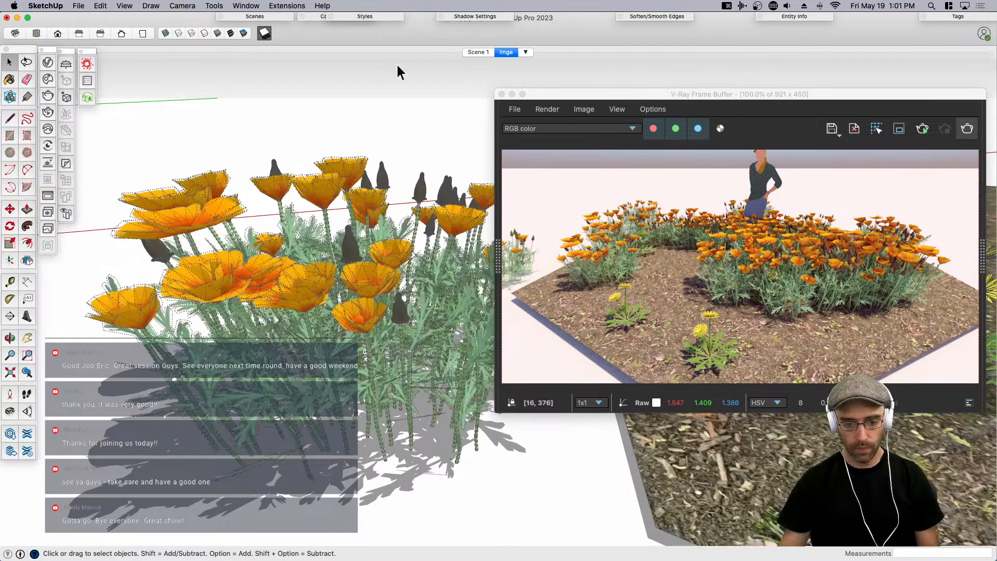
Close the V-Ray Frame Buffer and frame the whole poppy clump close up with the soil bed behind it.
click(501, 94)
shift+middle_drag(358, 291, 384, 251)
scroll(385, 251, up, 2)
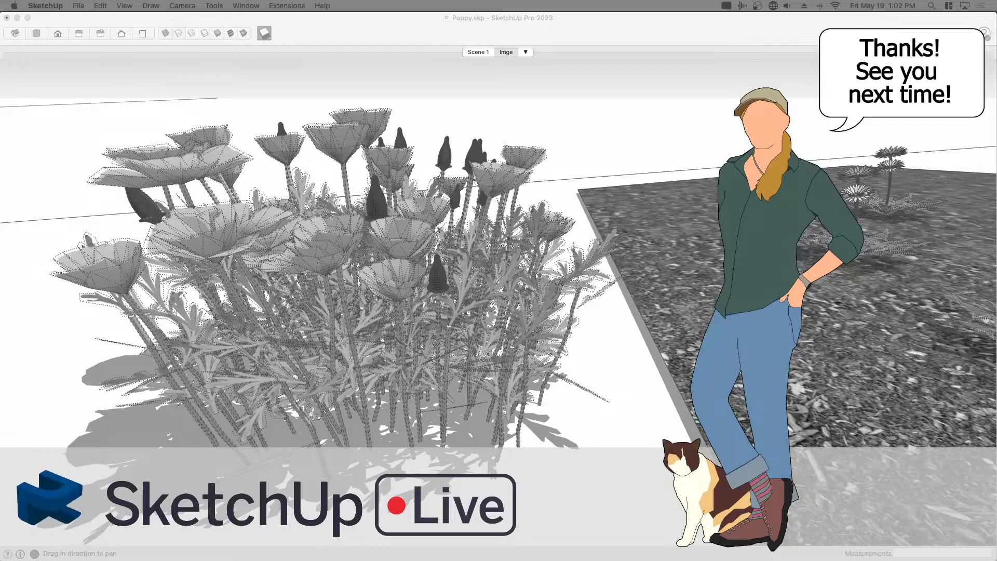
click(635, 418)
key(o)
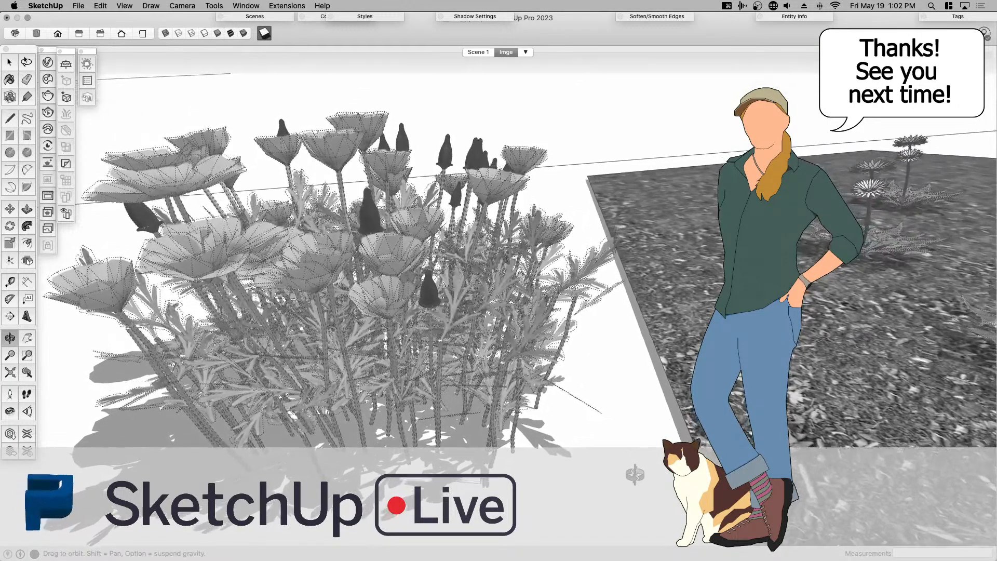